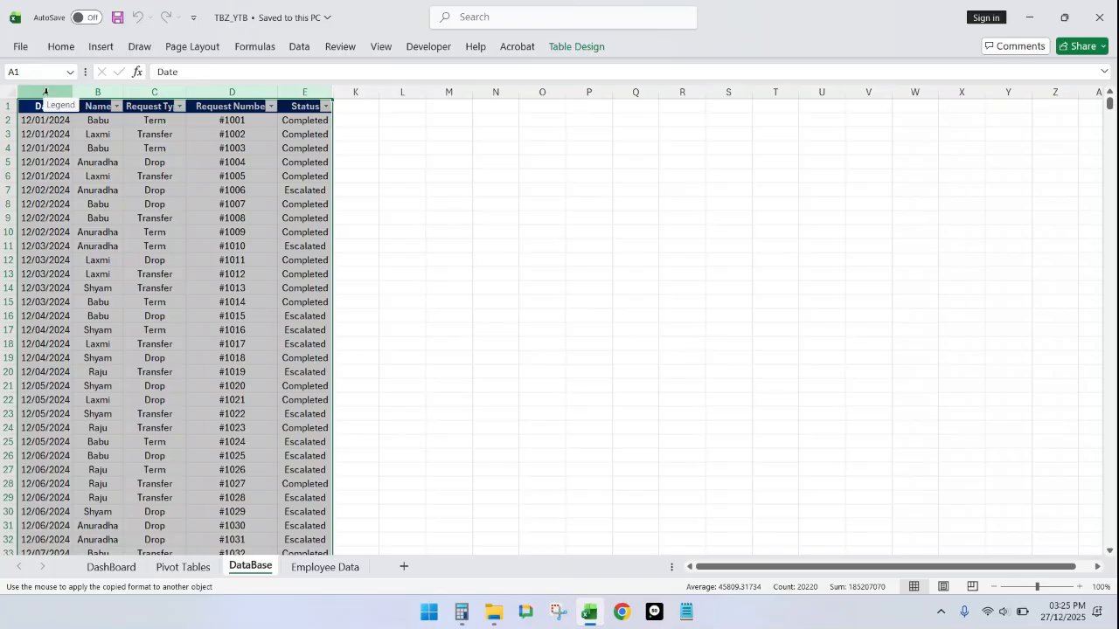
Step: Examine the Date, Name, Request Type and Request Number columns on the DataBase sheet
left_click(44, 90)
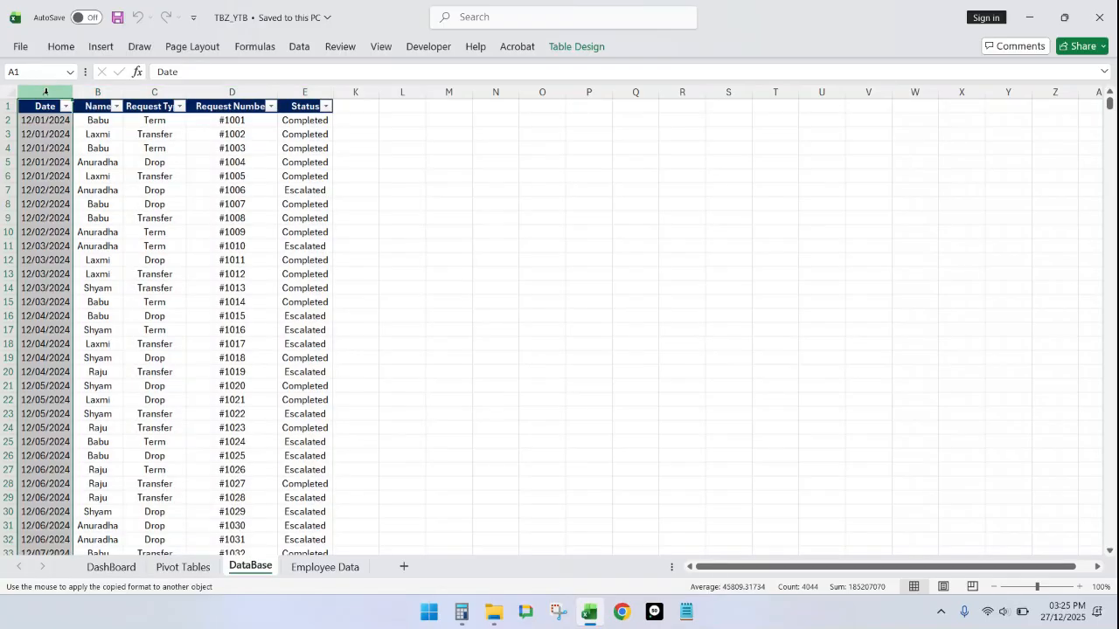
left_click(95, 105)
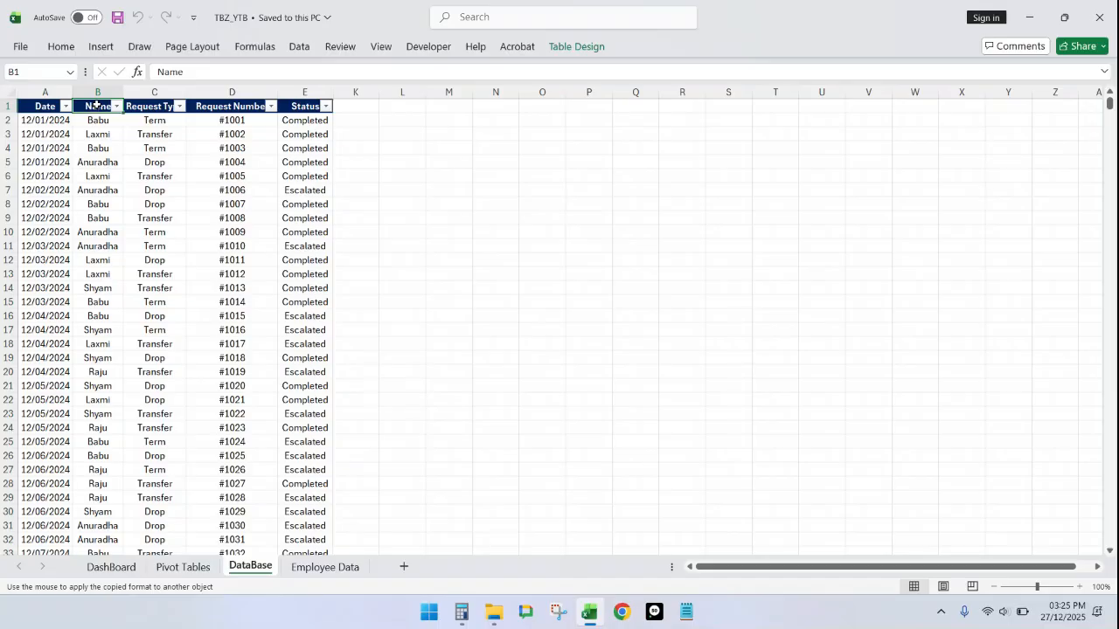
left_click(145, 105)
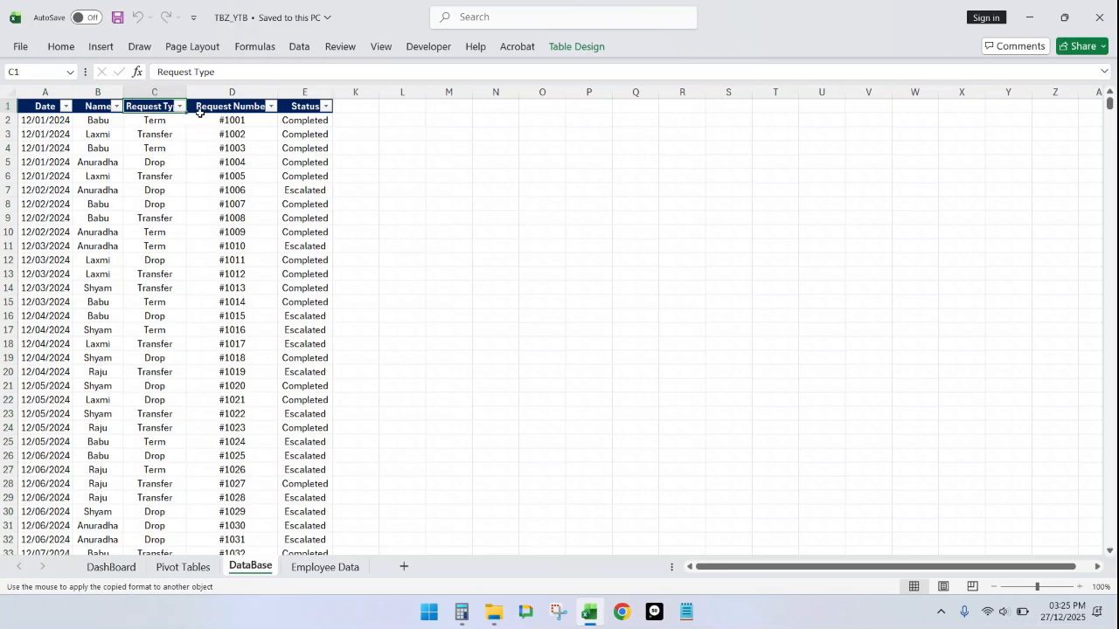
left_click(243, 107)
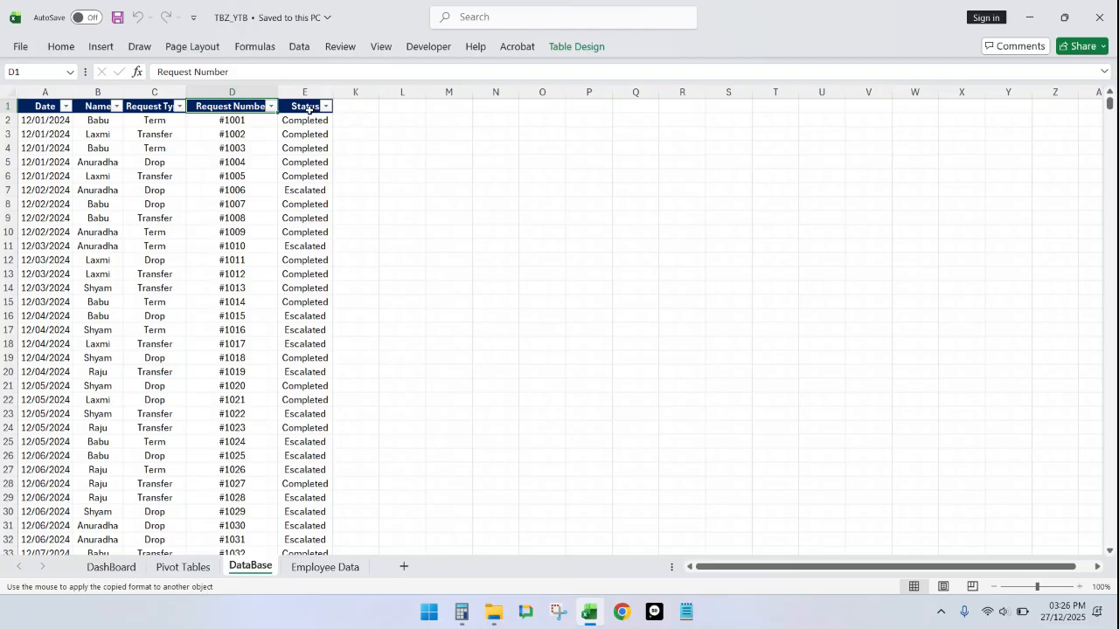
Step: Compare the Date column with the dashboard's Year, Month and Day slicers, and the Name column with its employee-wise count chart
left_click(46, 92)
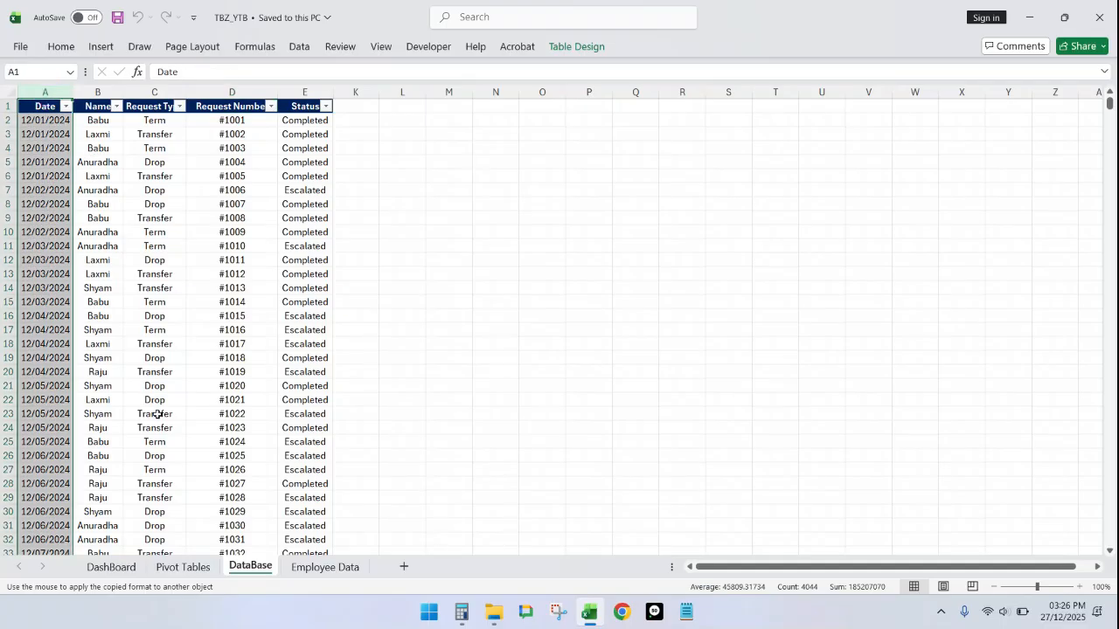
left_click(111, 566)
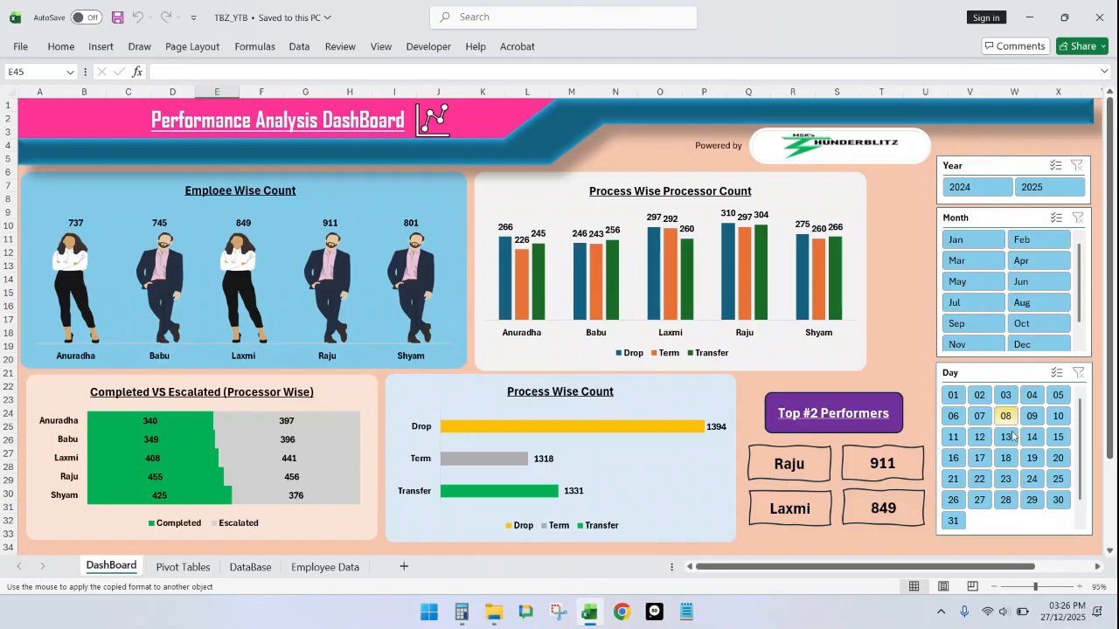
left_click(183, 568)
left_click(253, 568)
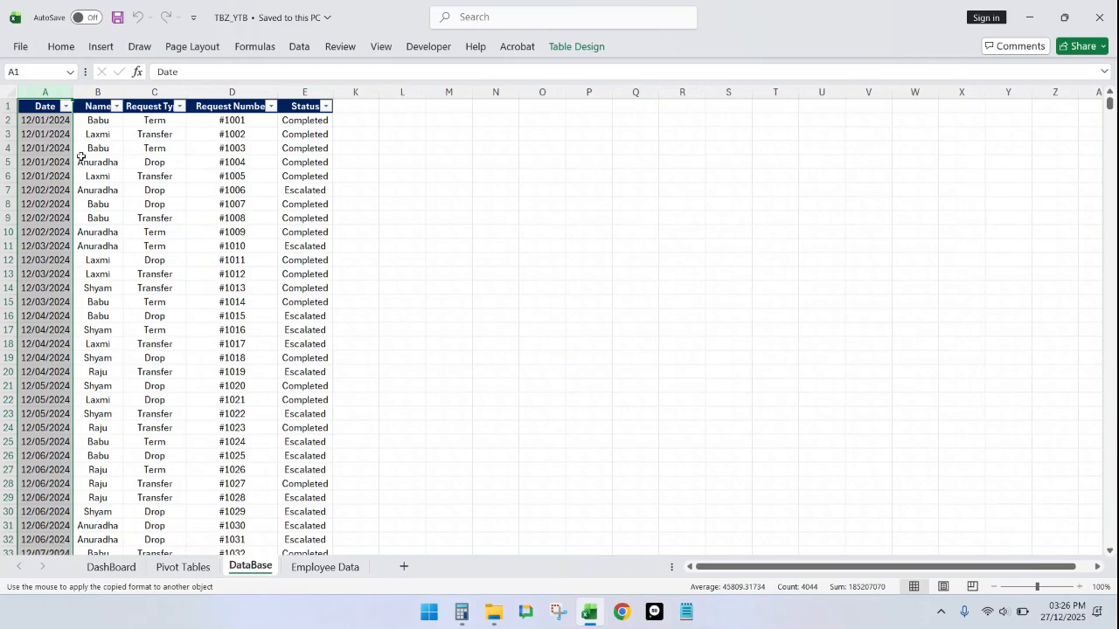
left_click(97, 87)
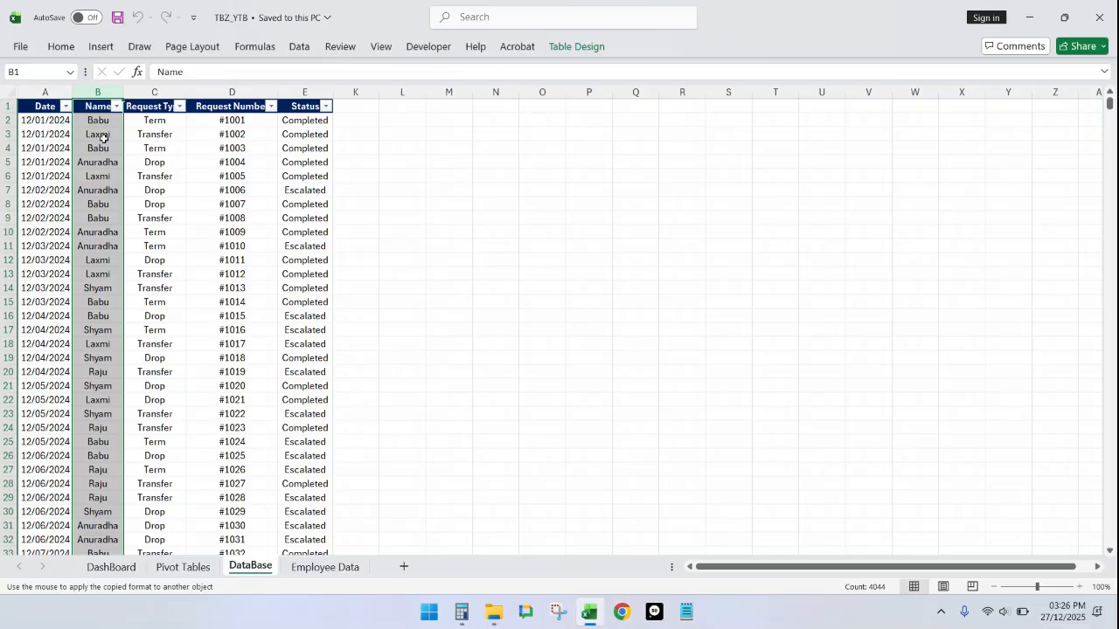
left_click(107, 567)
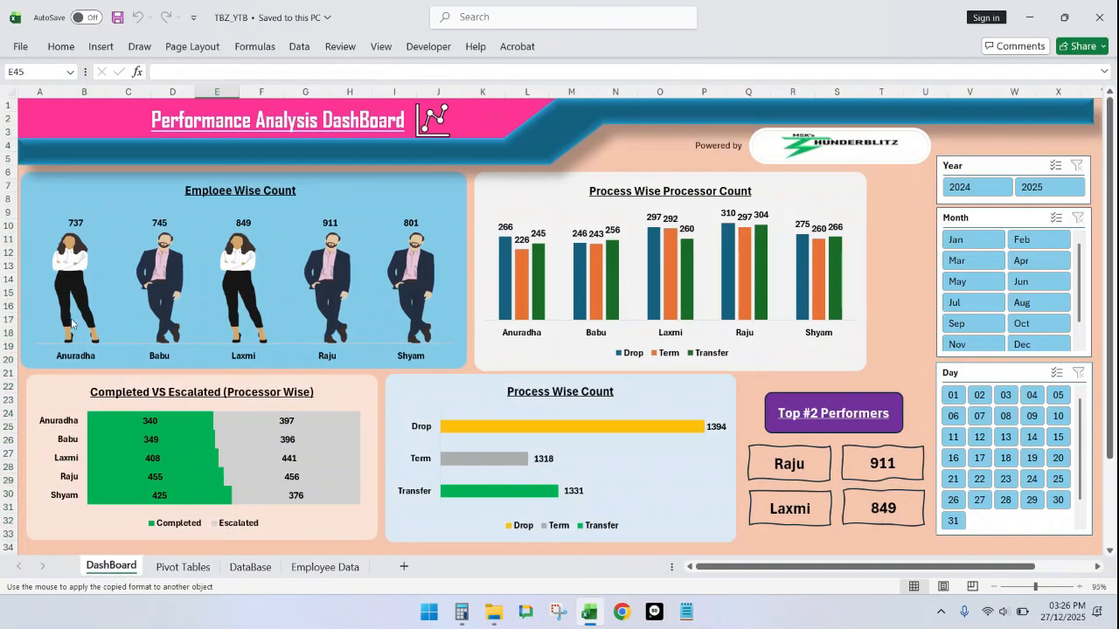
mouse_move(74, 265)
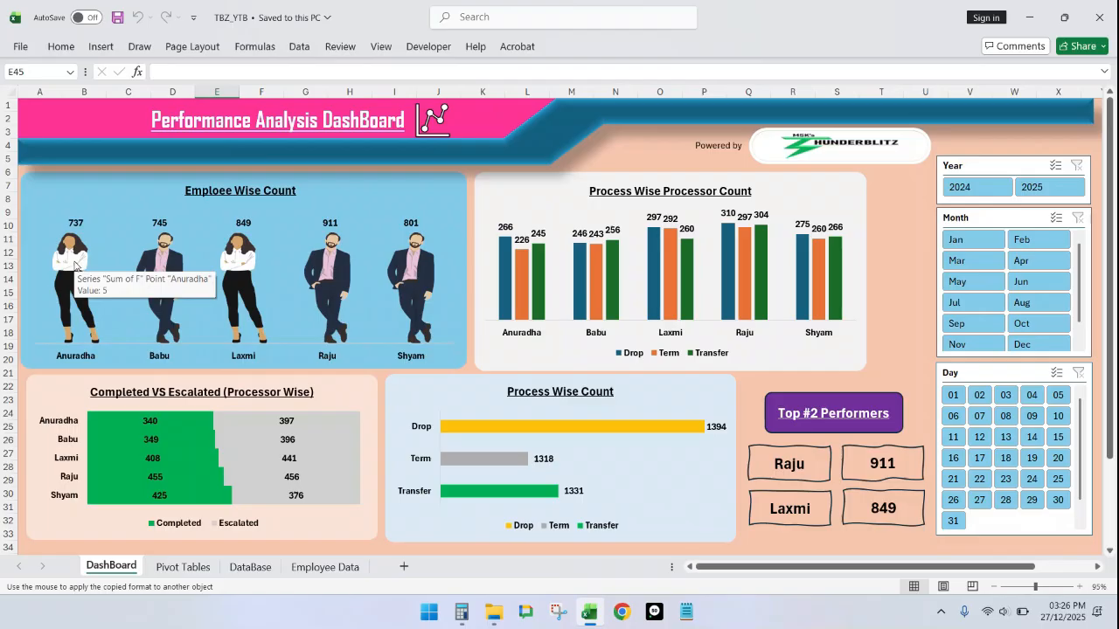
Step: Check the Request Type column's filter values on the DataBase sheet against the dashboard's Process Wise Processor Count chart
left_click(245, 566)
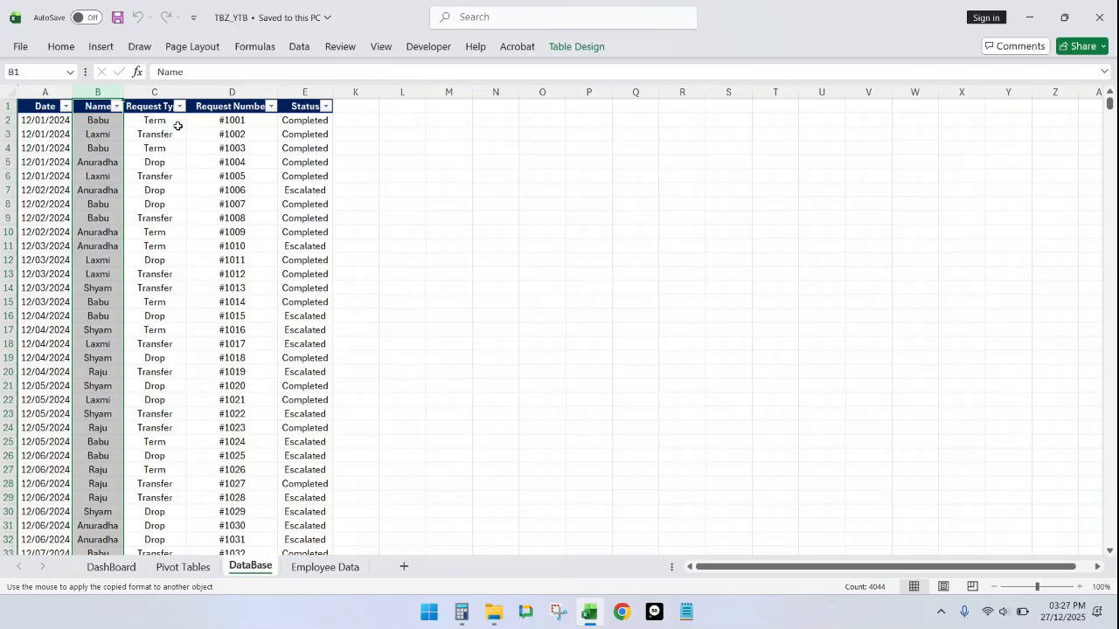
left_click(180, 102)
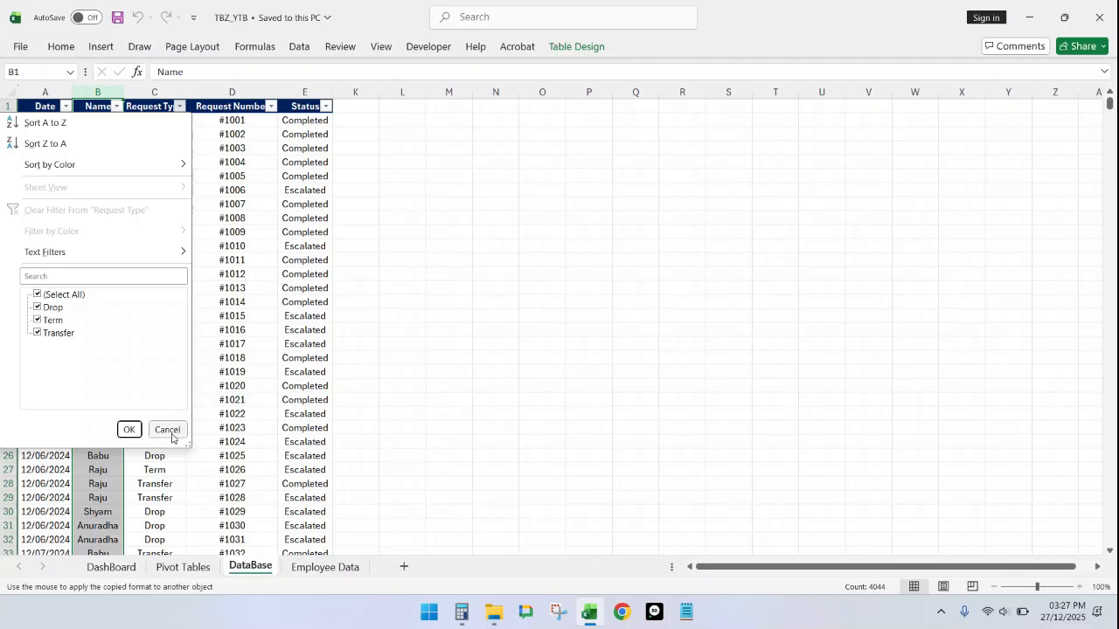
left_click(122, 574)
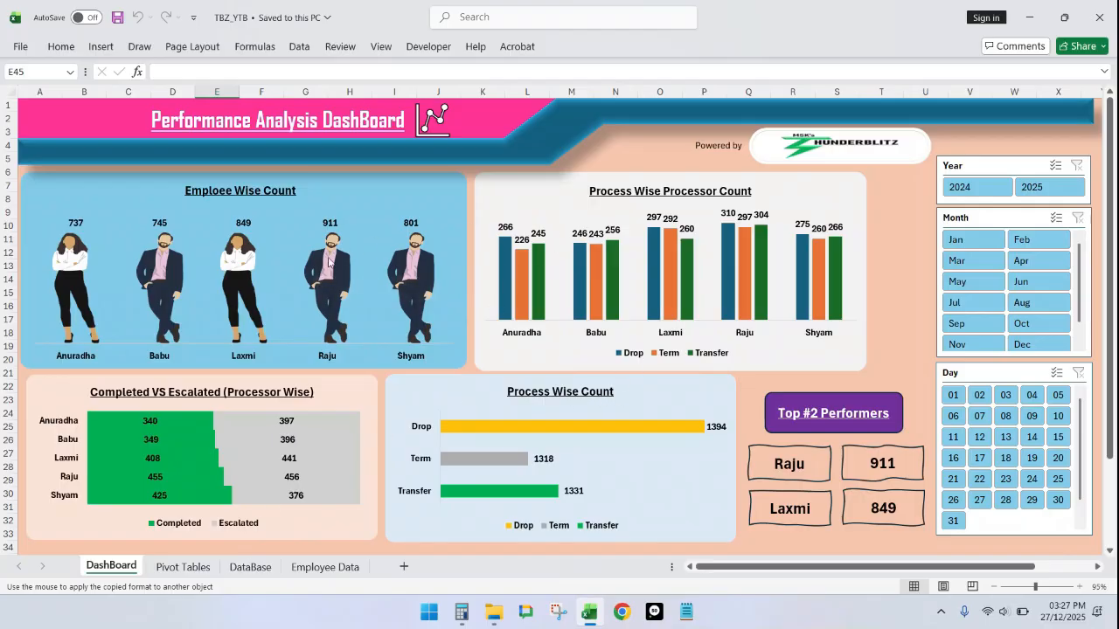
mouse_move(606, 252)
mouse_move(518, 296)
mouse_move(326, 317)
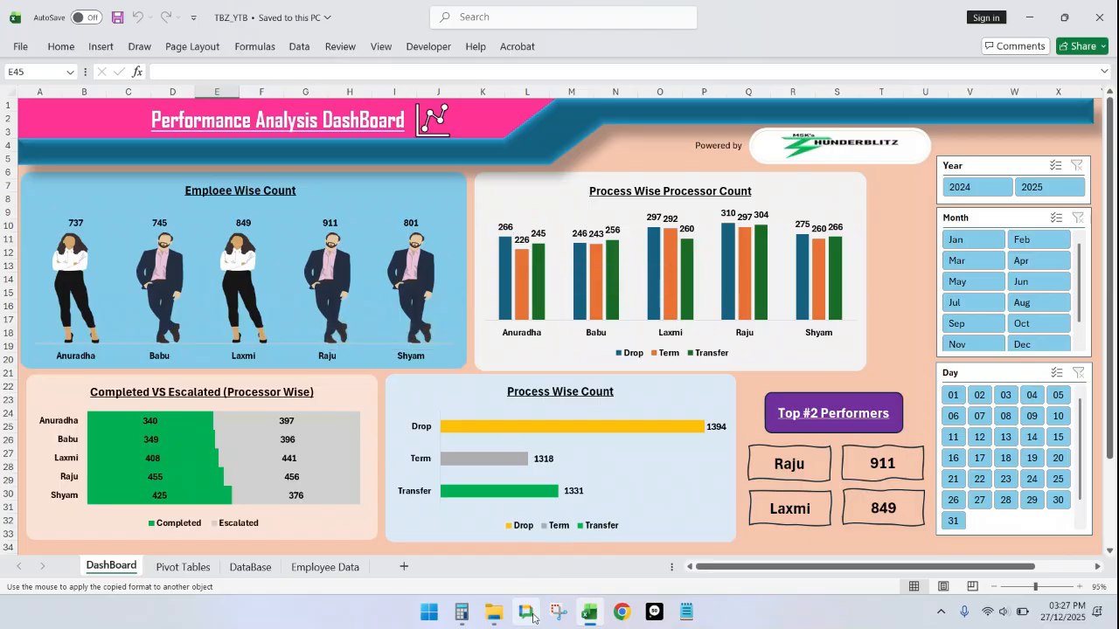
Step: Switch to Calculator, add 266, 226 and 245, and compare the sum with the first employee's count on the dashboard
left_click(468, 614)
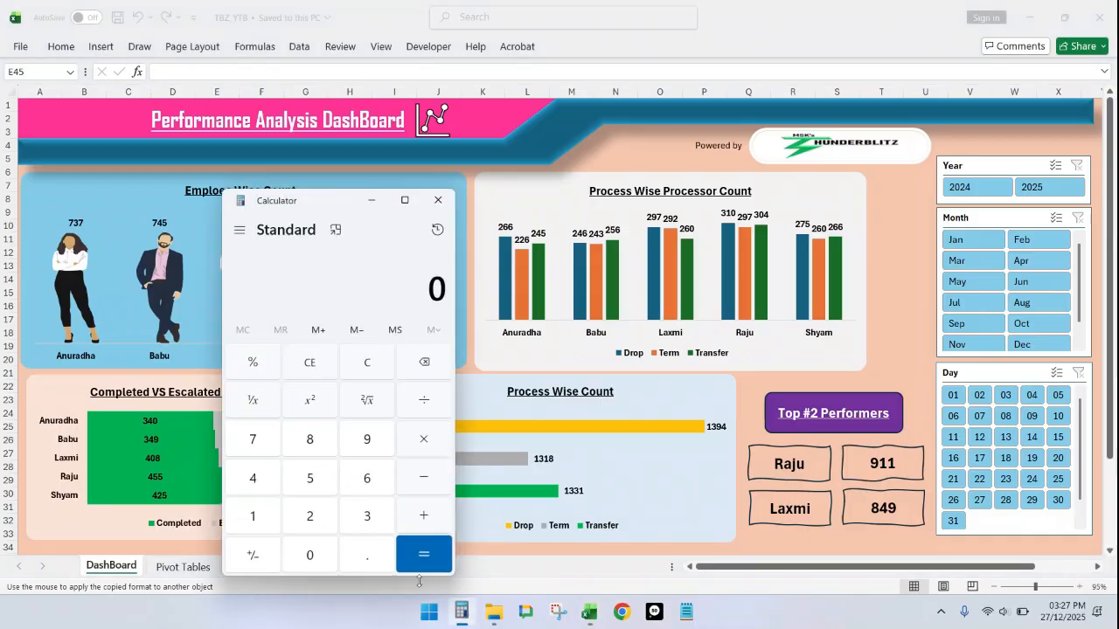
left_click(343, 292)
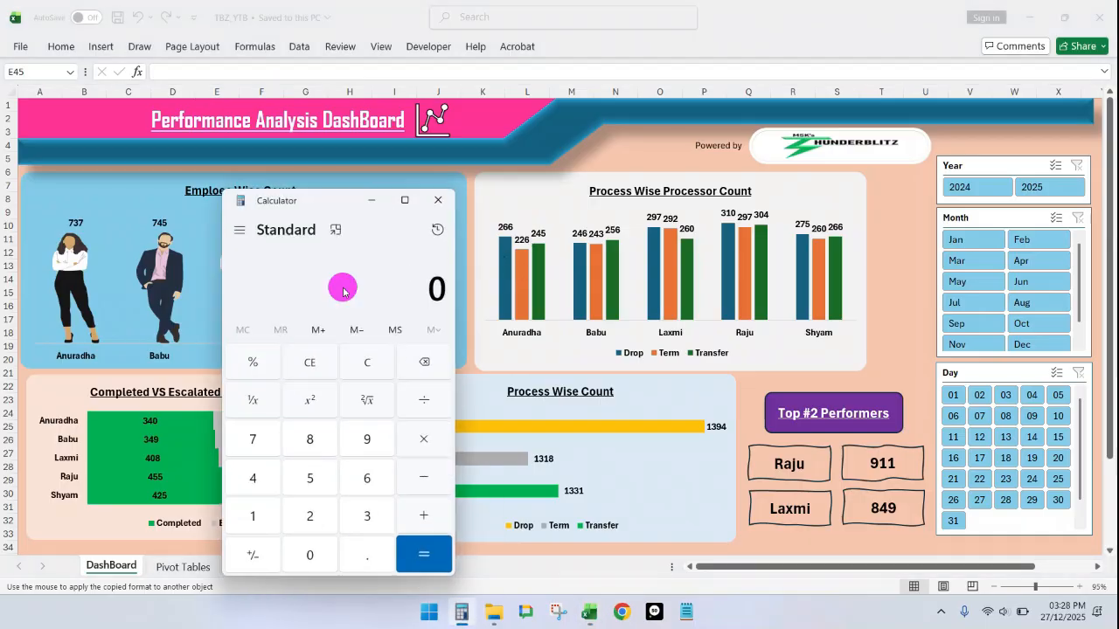
type("266+")
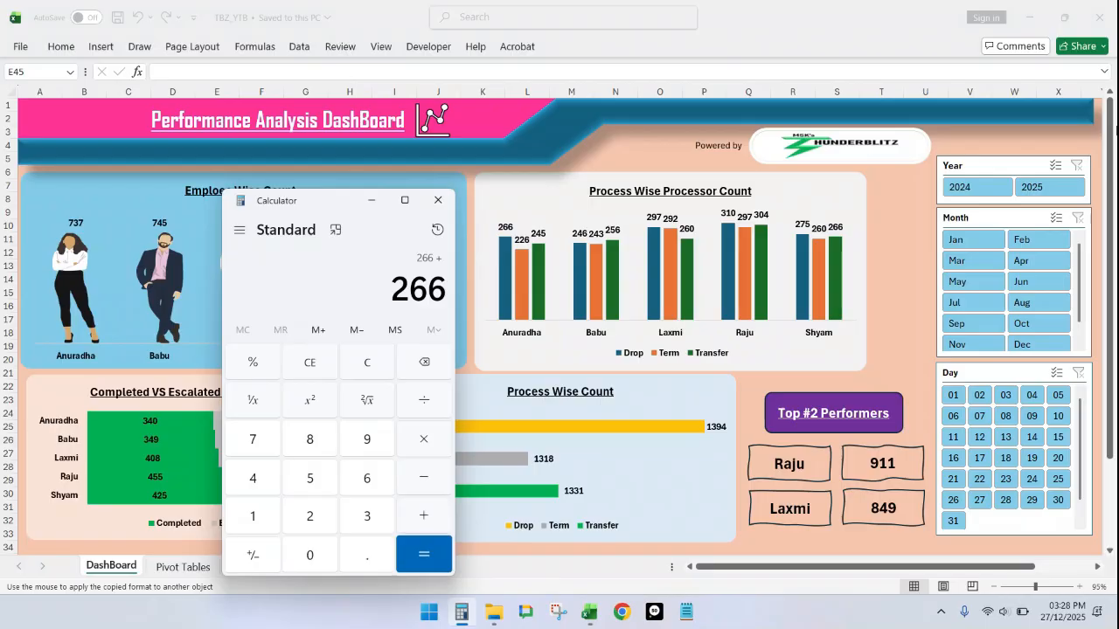
type("226+245")
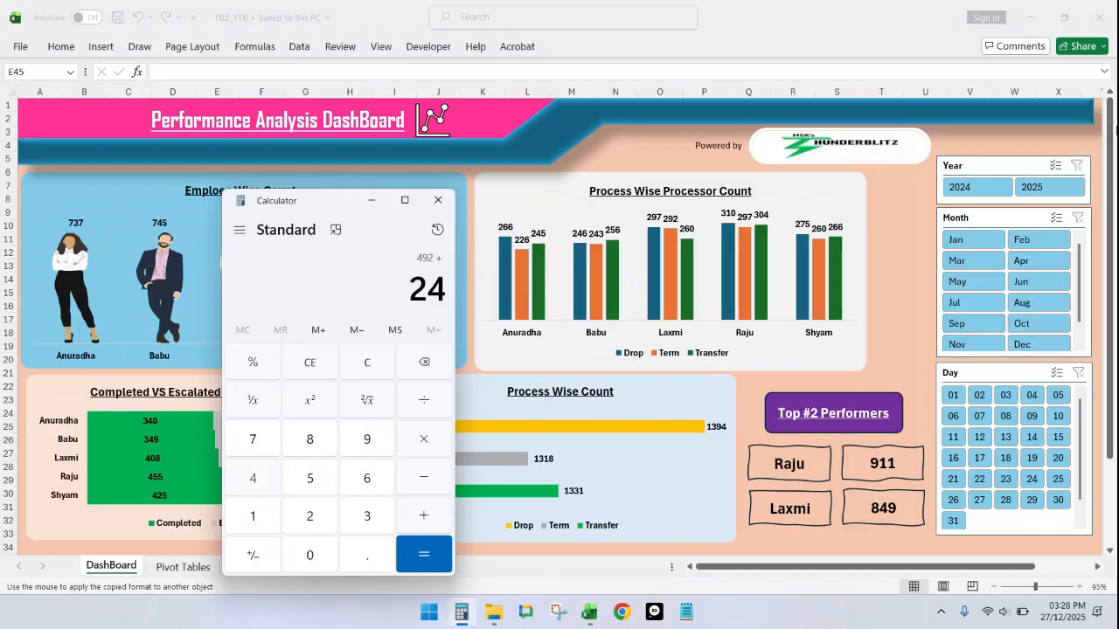
key("Return")
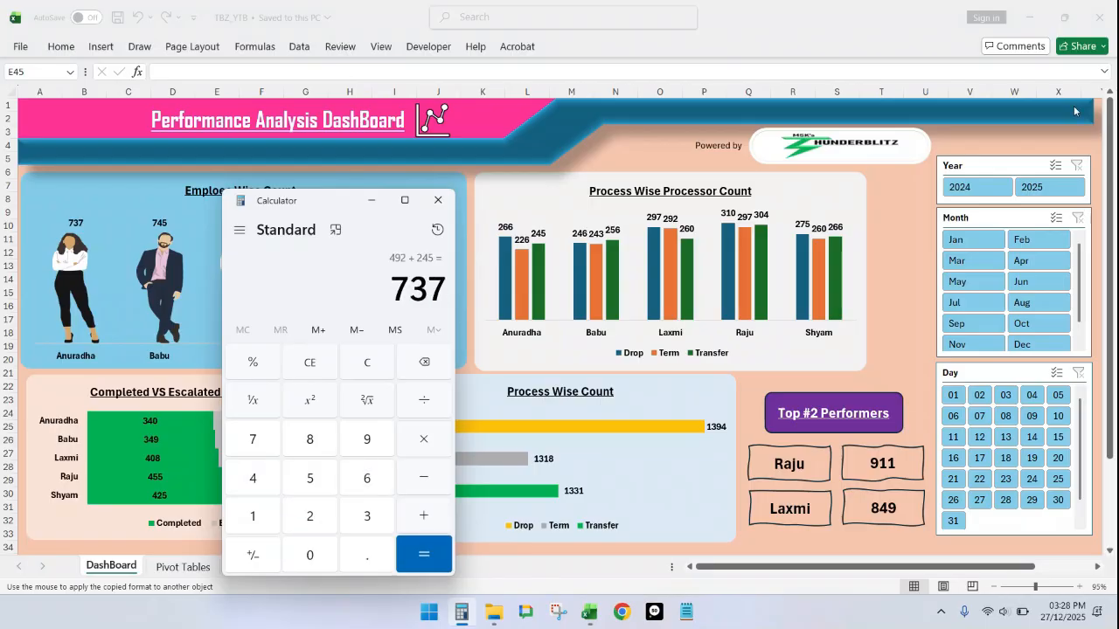
left_click(371, 197)
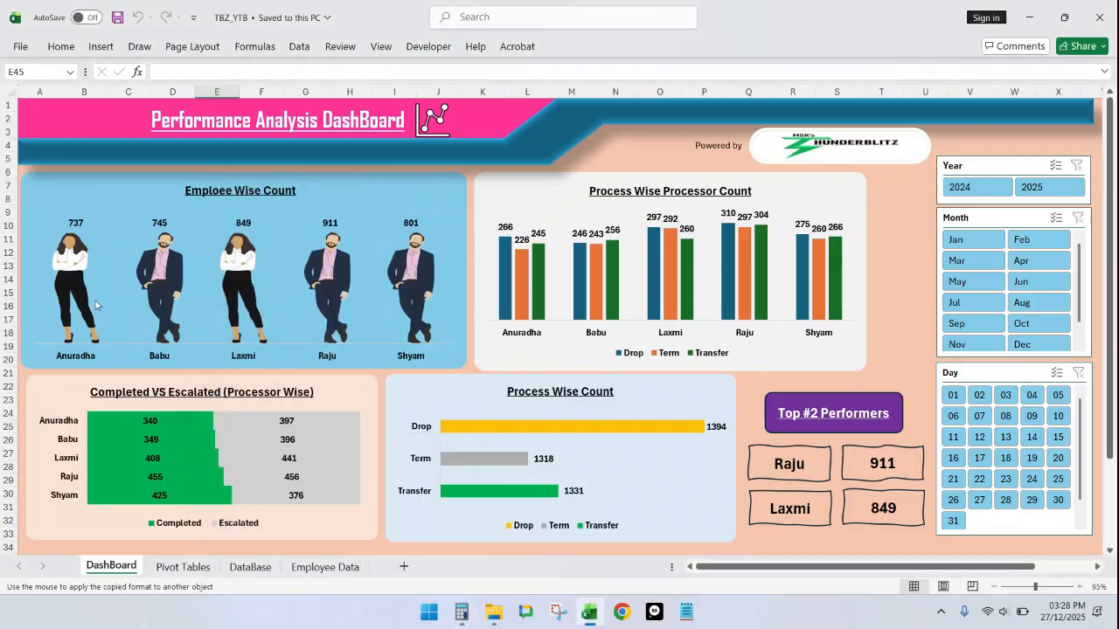
mouse_move(96, 312)
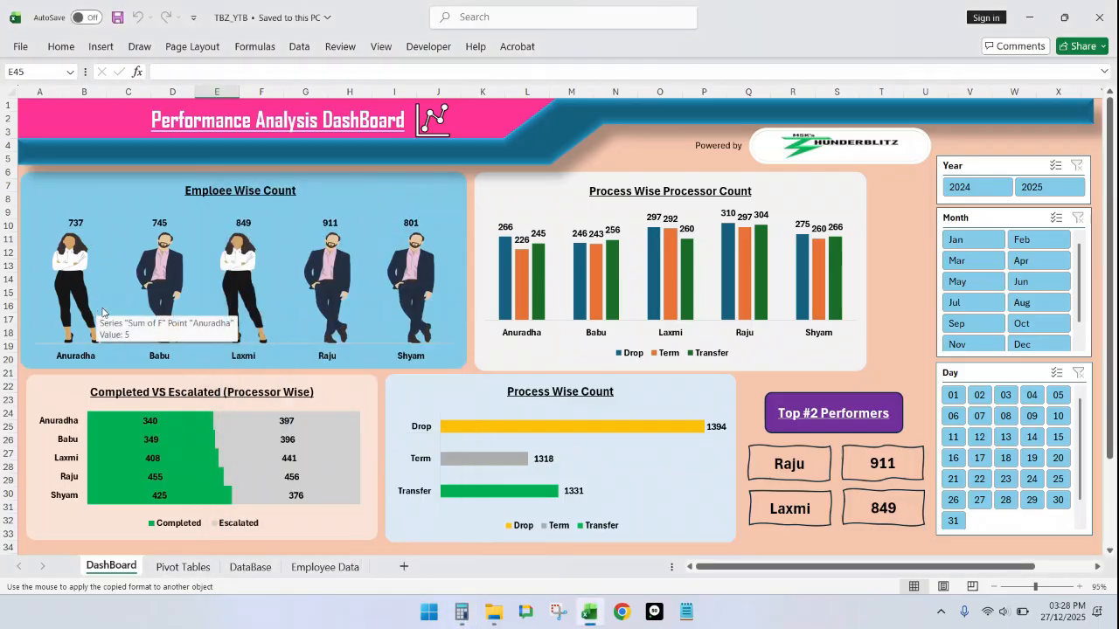
Step: Check the Status column's filter values on the DataBase sheet against the dashboard's Completed VS Escalated chart
left_click(182, 569)
left_click(236, 569)
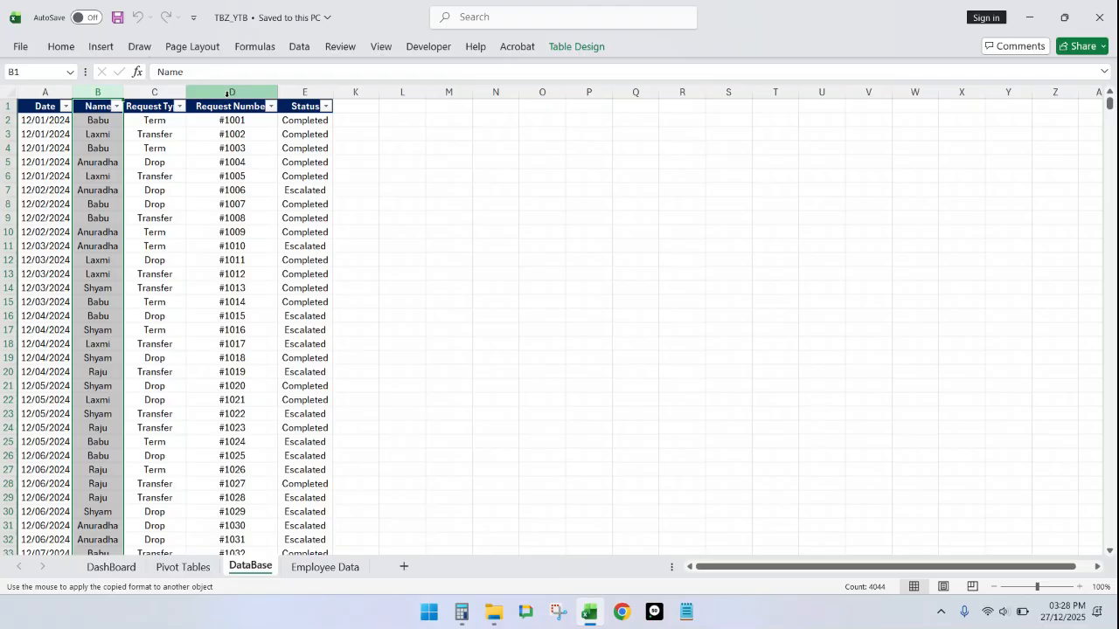
left_click(297, 93)
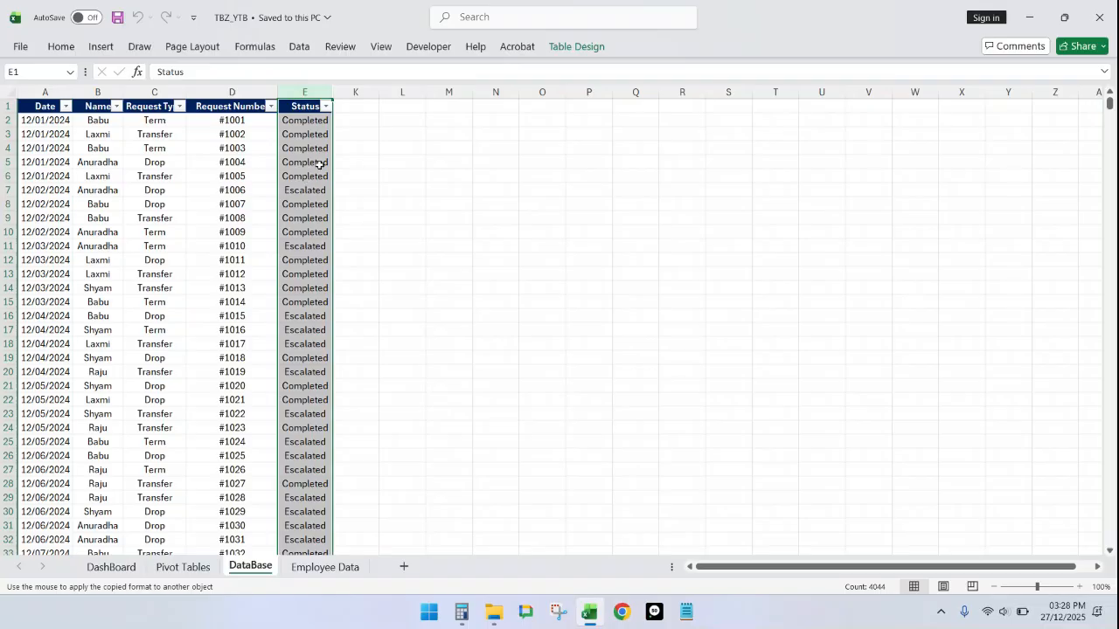
left_click(321, 106)
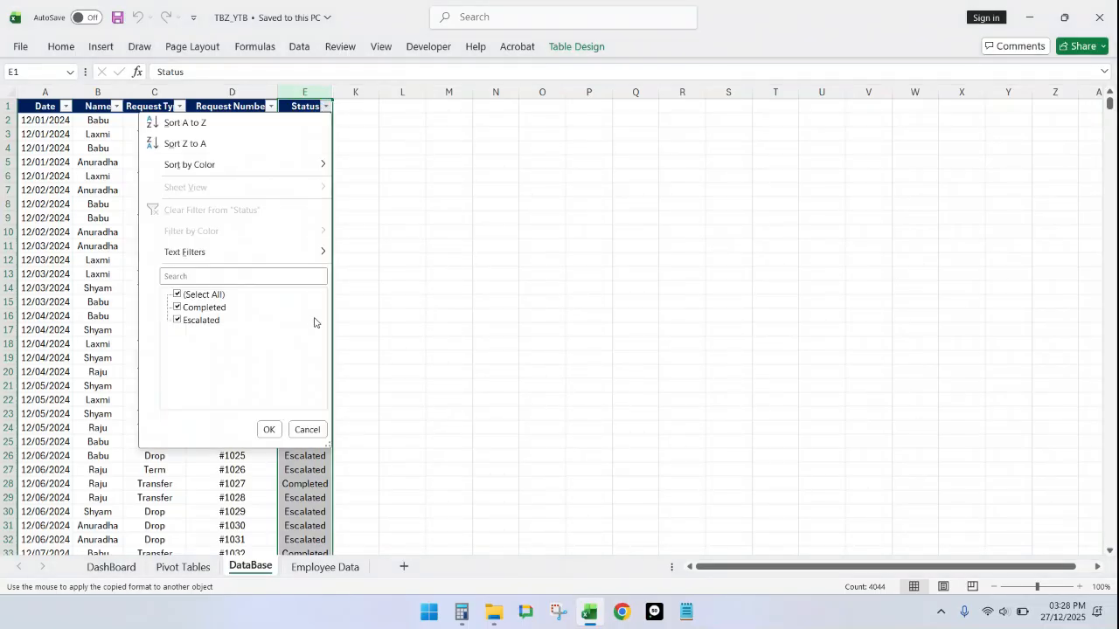
left_click(308, 429)
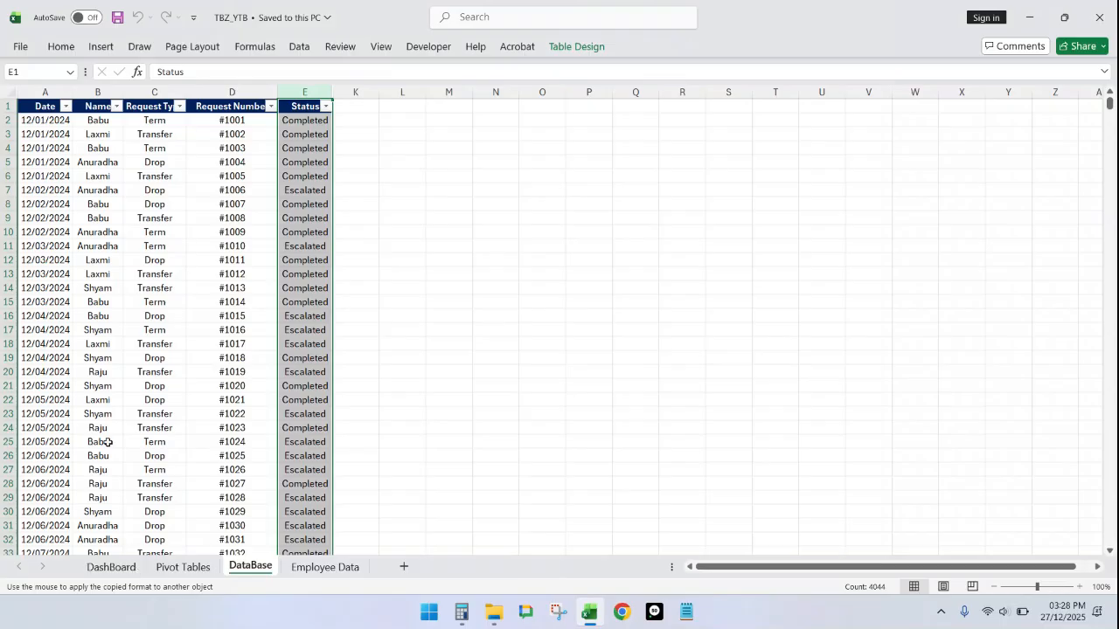
left_click(103, 569)
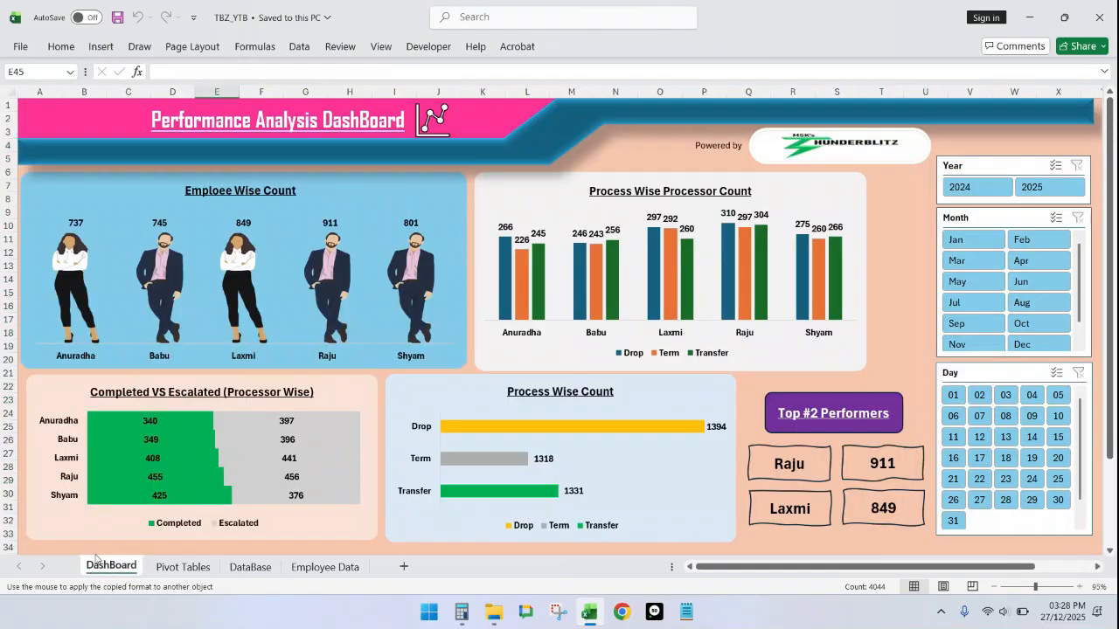
mouse_move(237, 434)
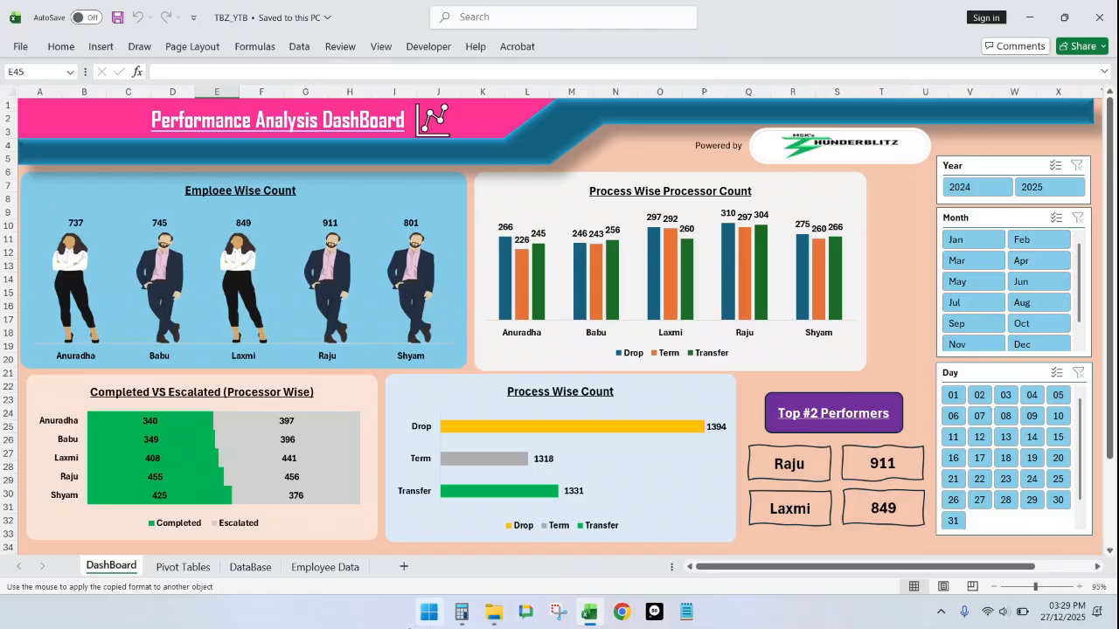
Step: Copy columns A to E of the DataBase sheet into a new blank workbook, starting at cell A1
left_click(251, 568)
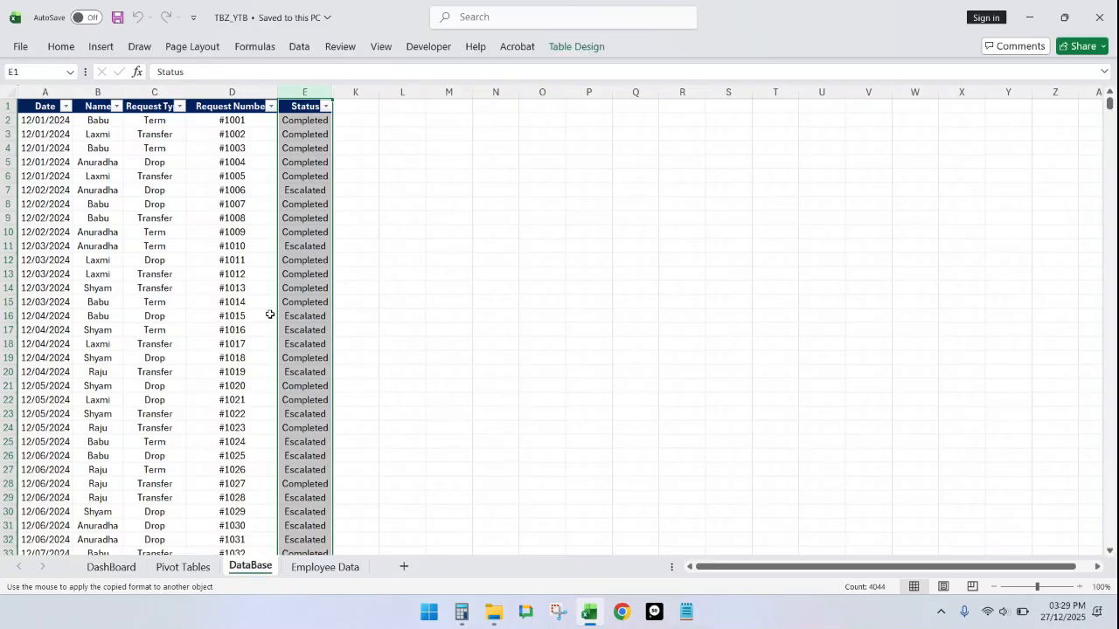
left_click(51, 98)
left_click_drag(51, 98, 294, 130)
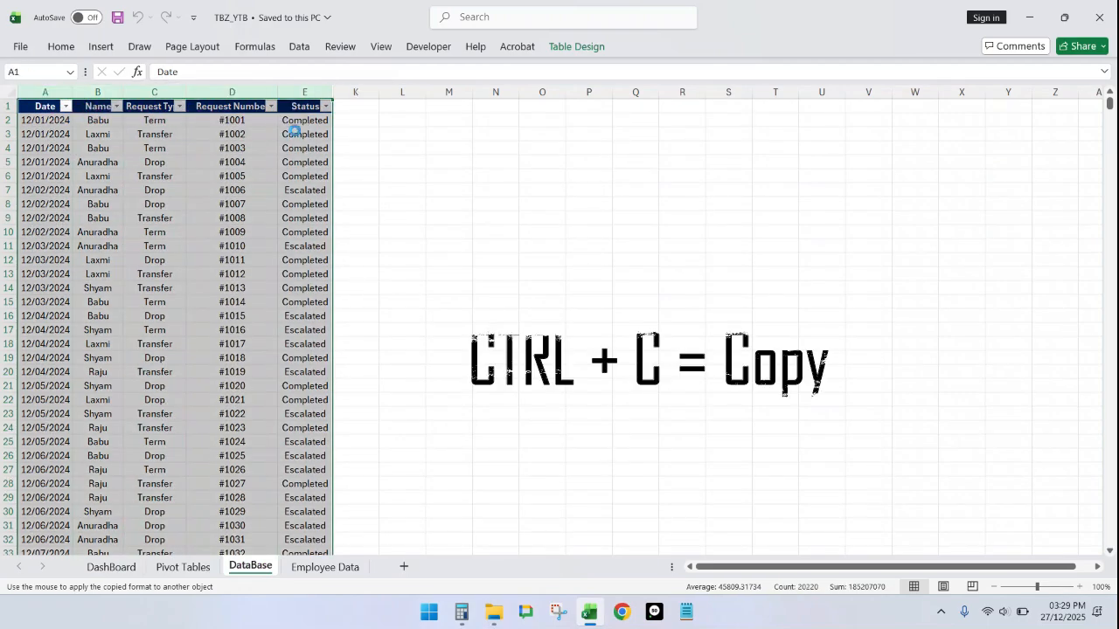
key("ctrl+c")
key("ctrl+n")
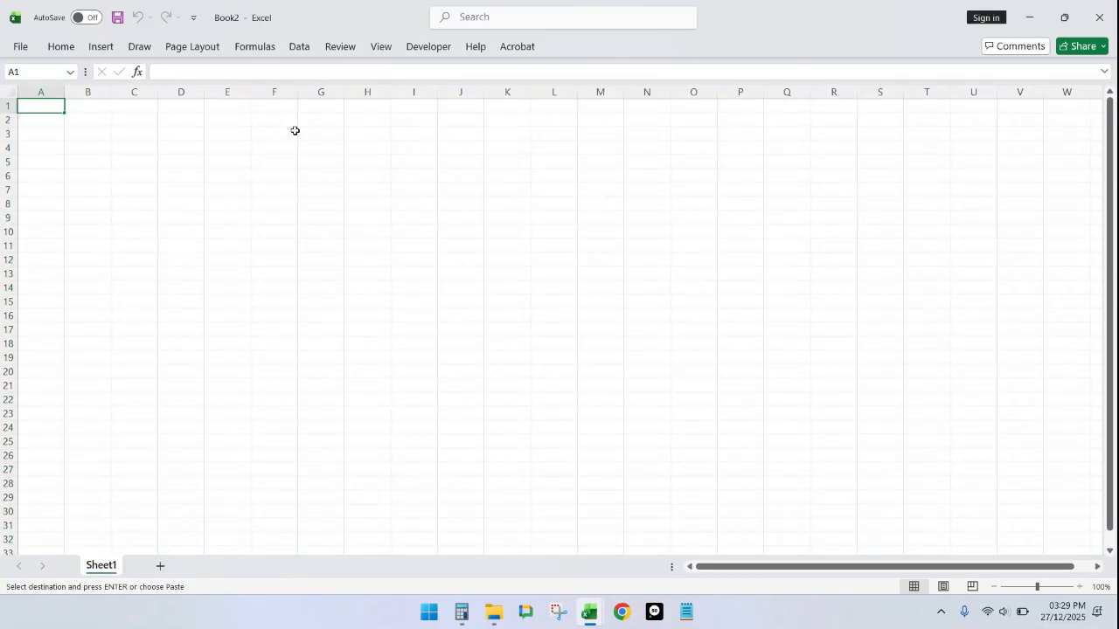
key("ctrl+v")
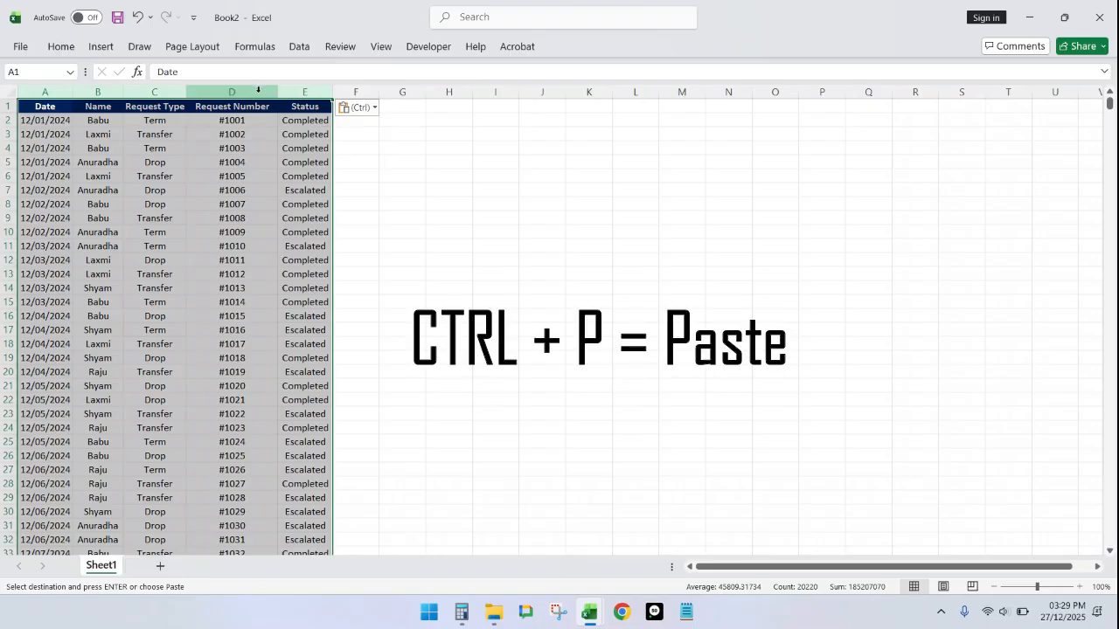
Step: Rename the new workbook's sheet as DataBase
double_click(101, 566)
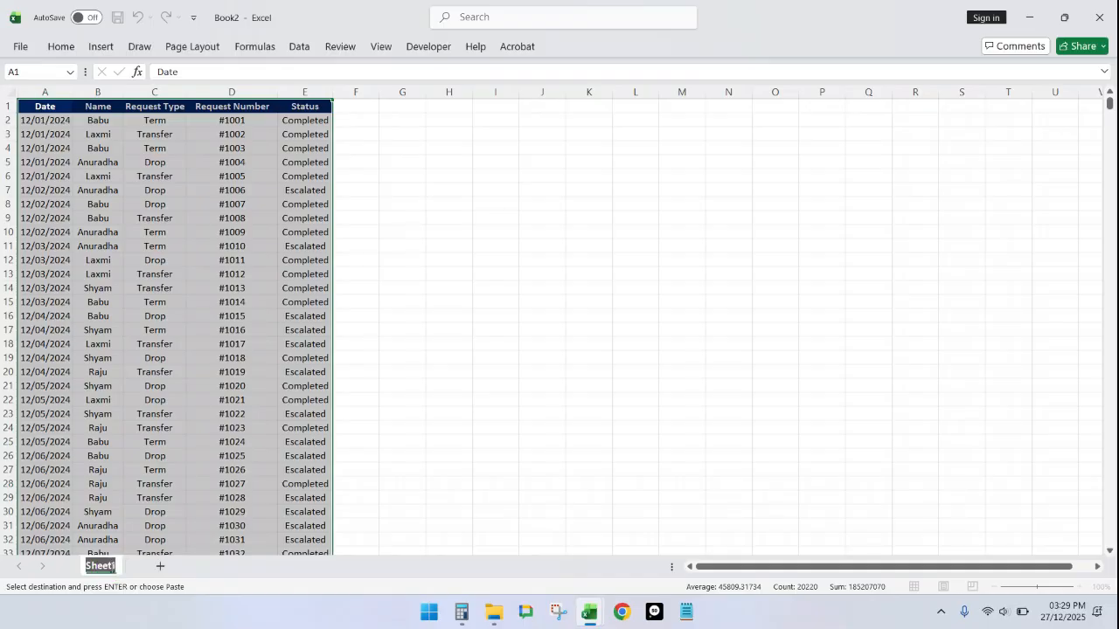
type("Data")
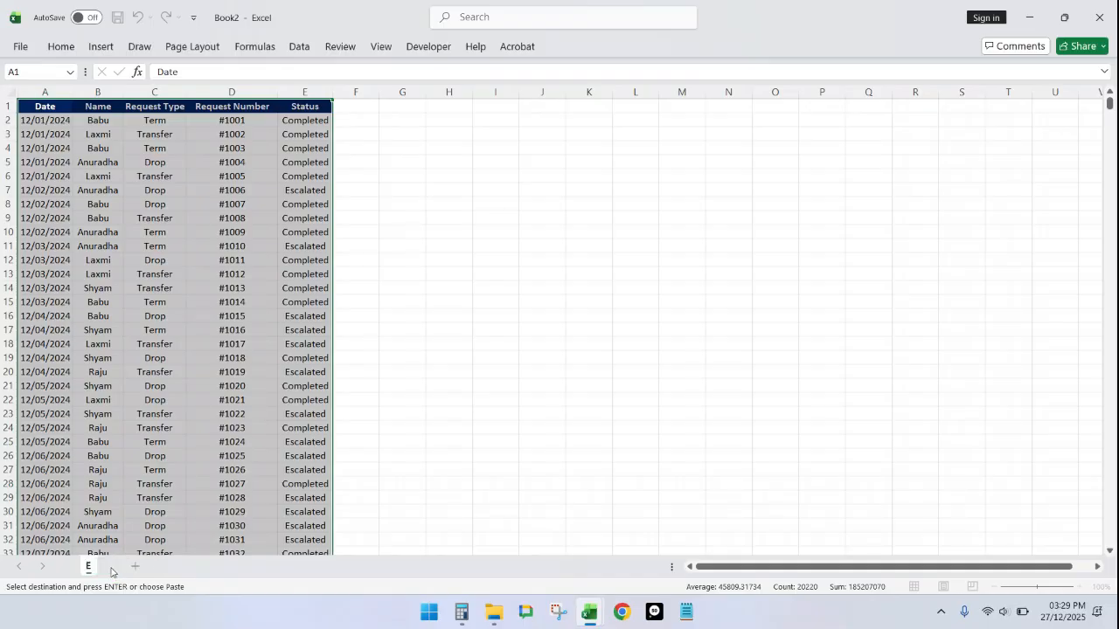
key("Return")
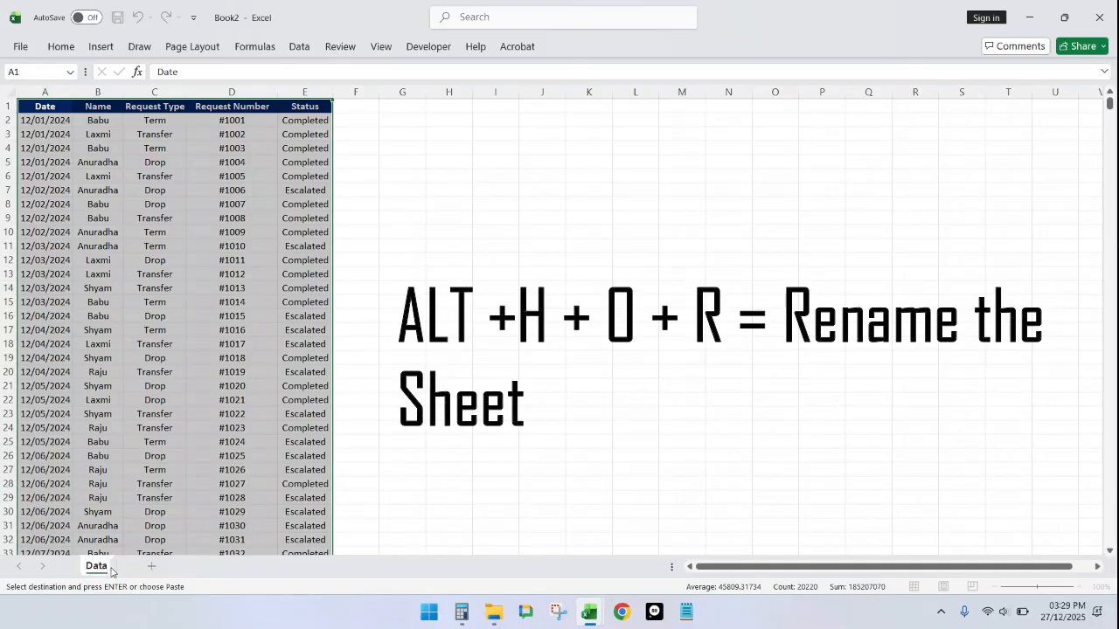
type("Base")
key("Return")
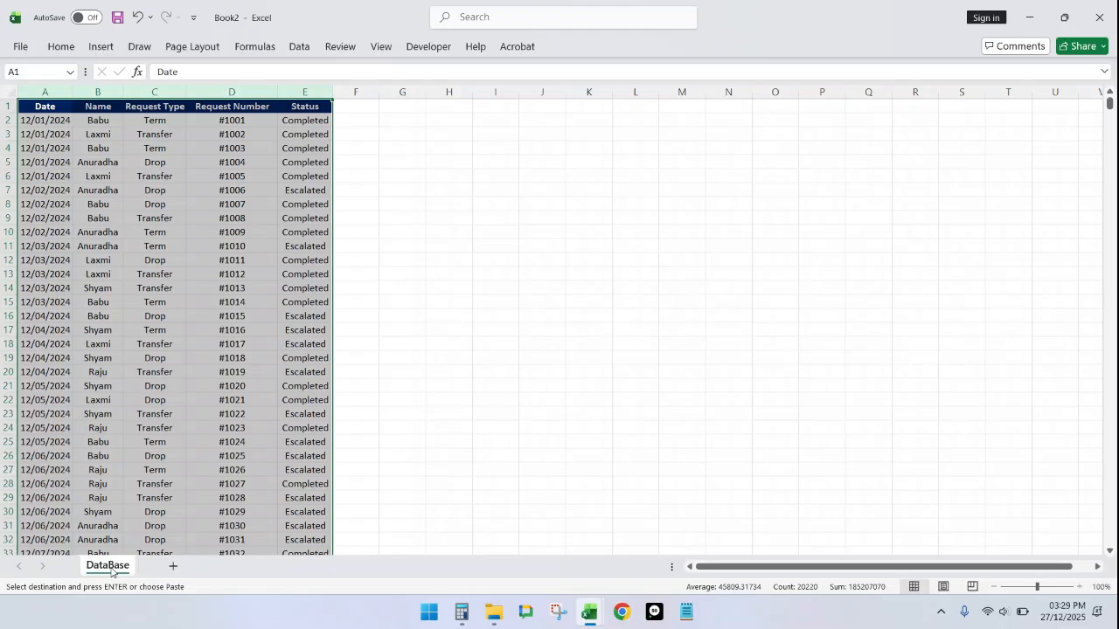
Step: Convert the data range A1:E4044 on the DataBase sheet into a table with headers
left_click(43, 103)
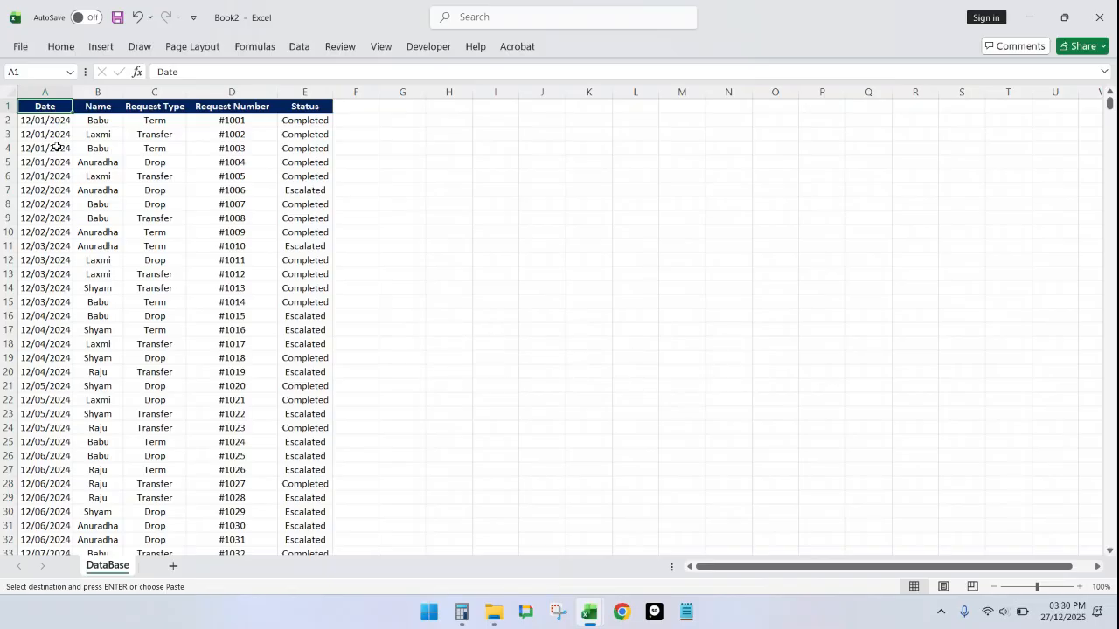
left_click(100, 46)
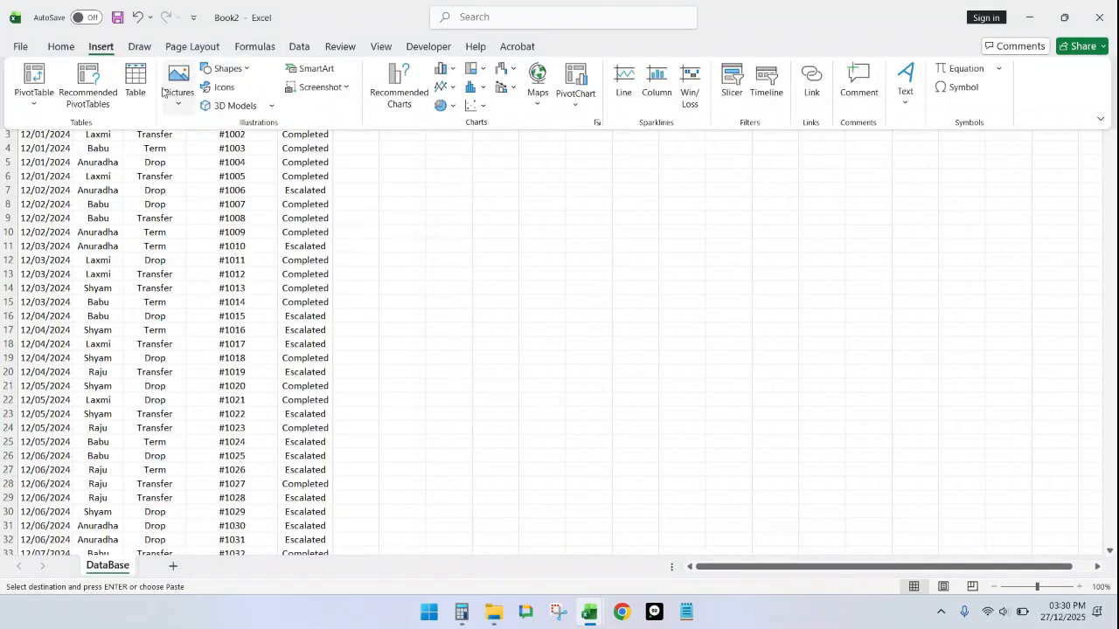
left_click(132, 80)
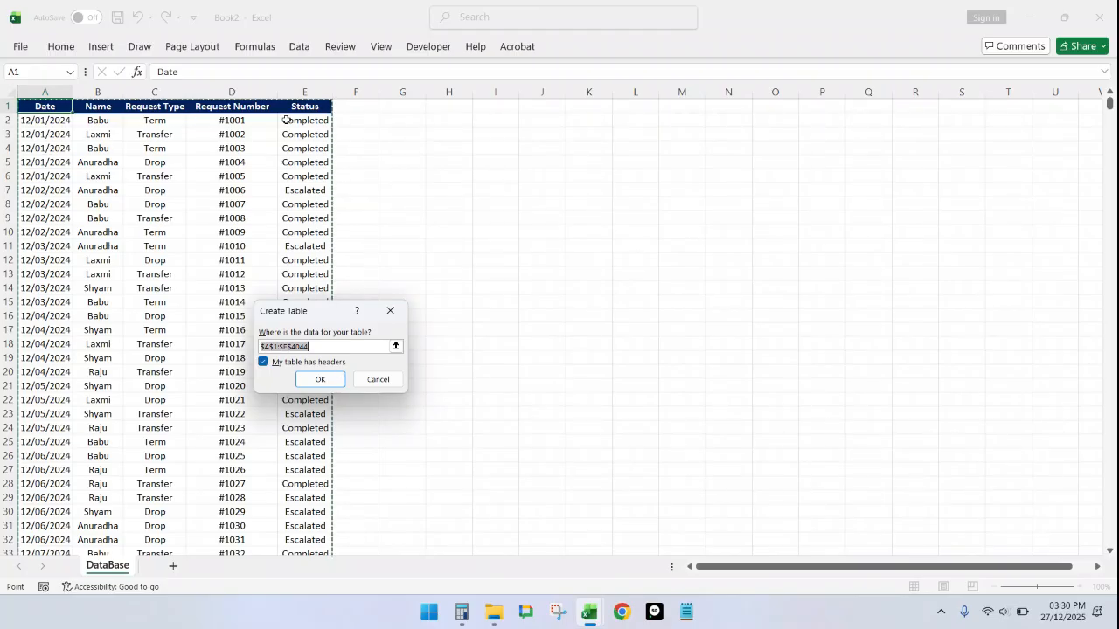
left_click(321, 379)
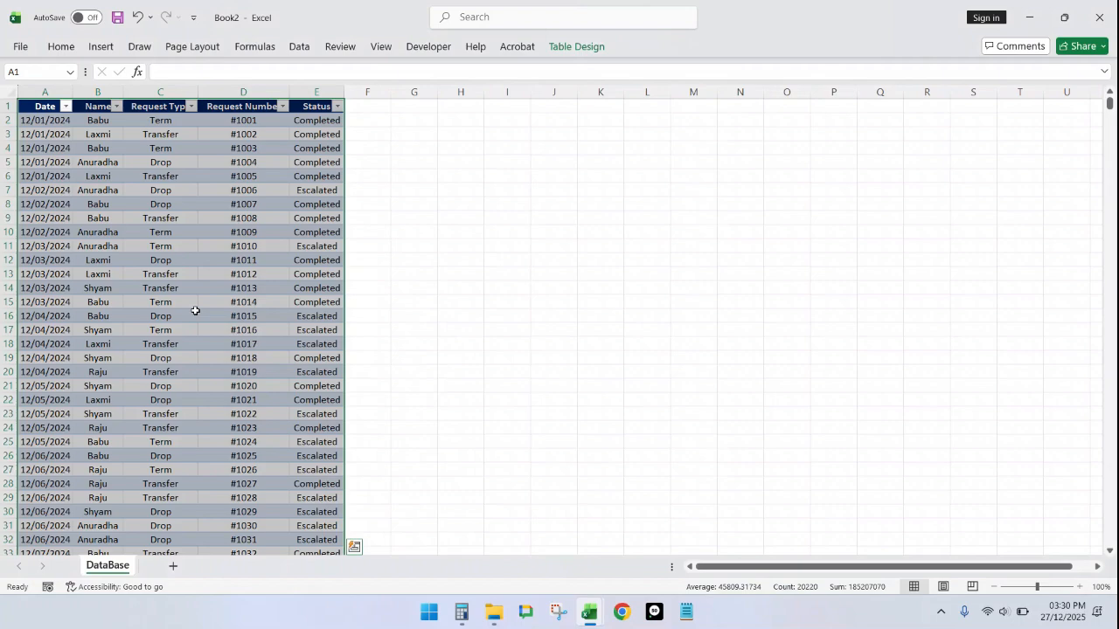
left_click(35, 109)
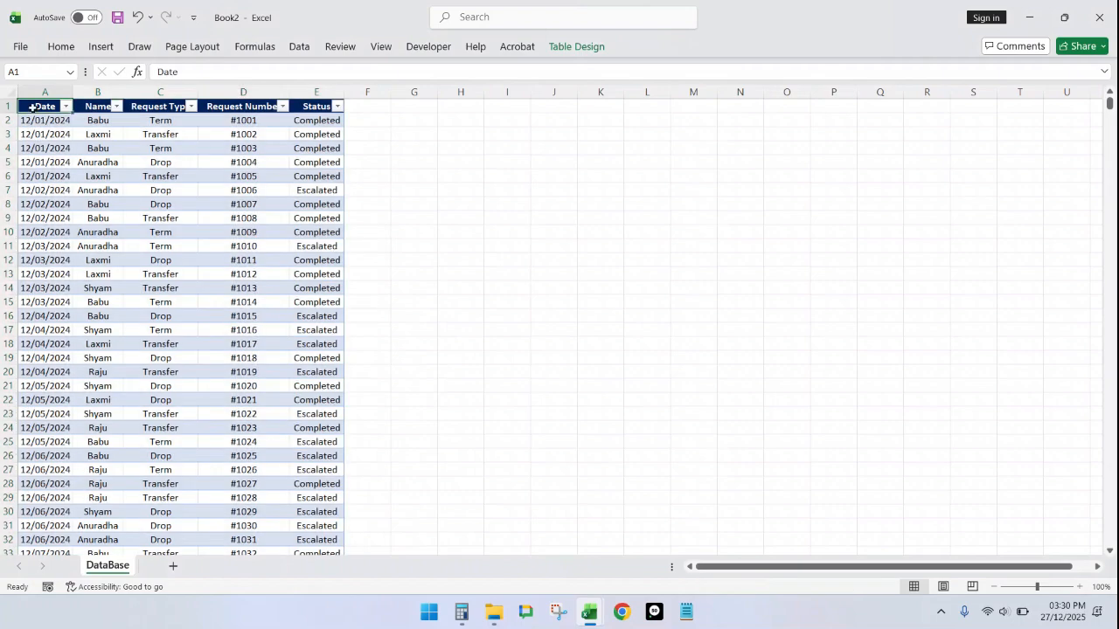
Step: Check the filter values of the Name column in the DataBase table and leave the filter unchanged
left_click(118, 115)
left_click(117, 105)
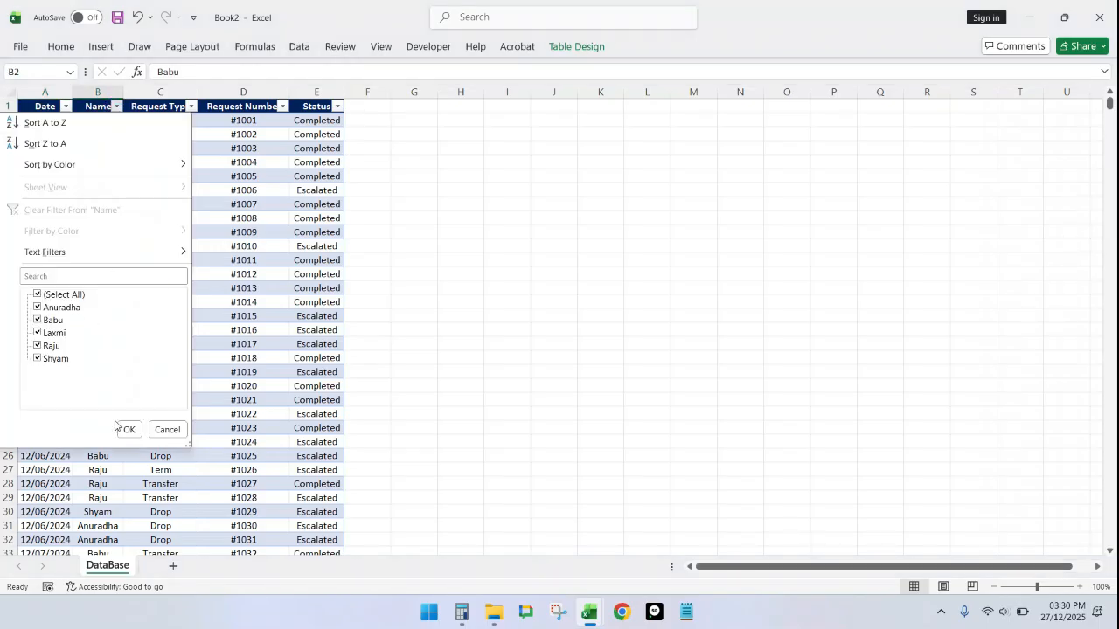
left_click(170, 429)
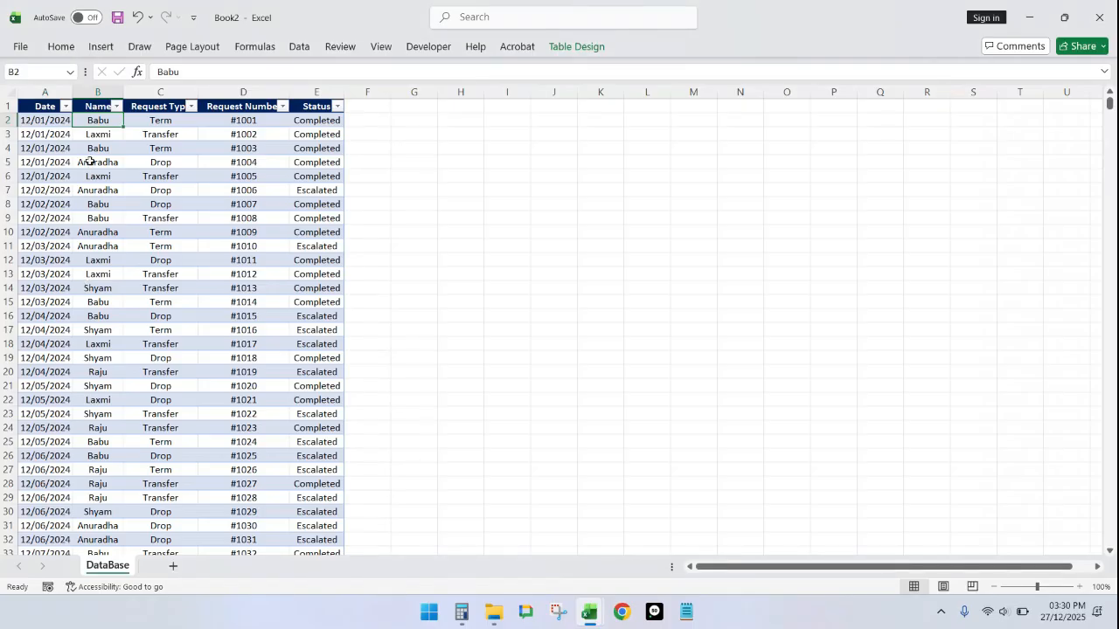
Step: Copy the Name column of the DataBase sheet into a new sheet, starting at cell A1
left_click(97, 88)
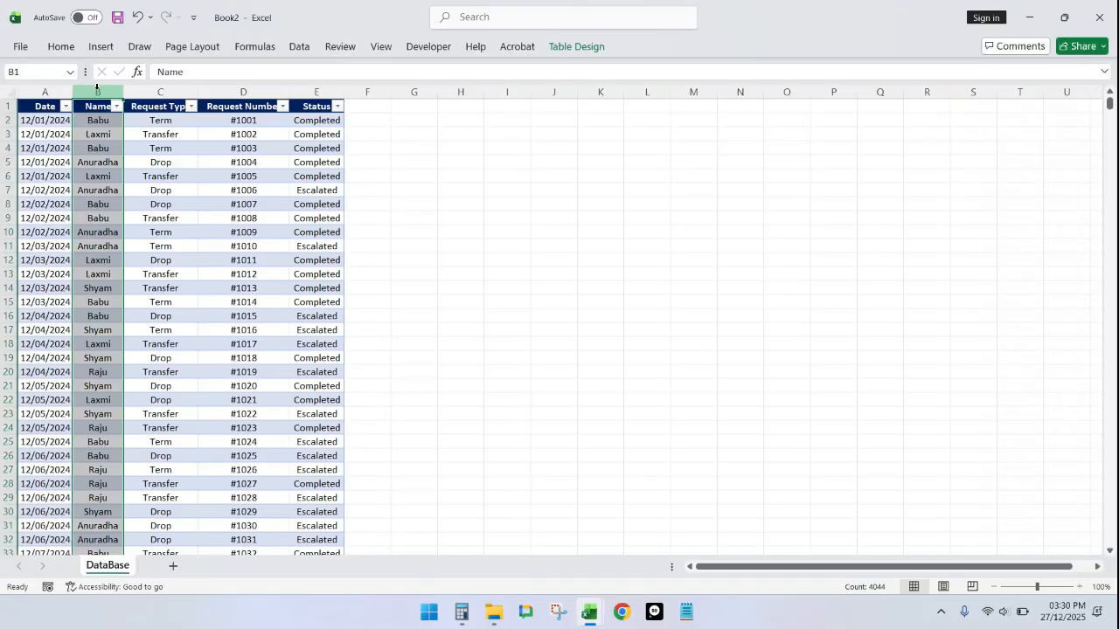
key("ctrl+c")
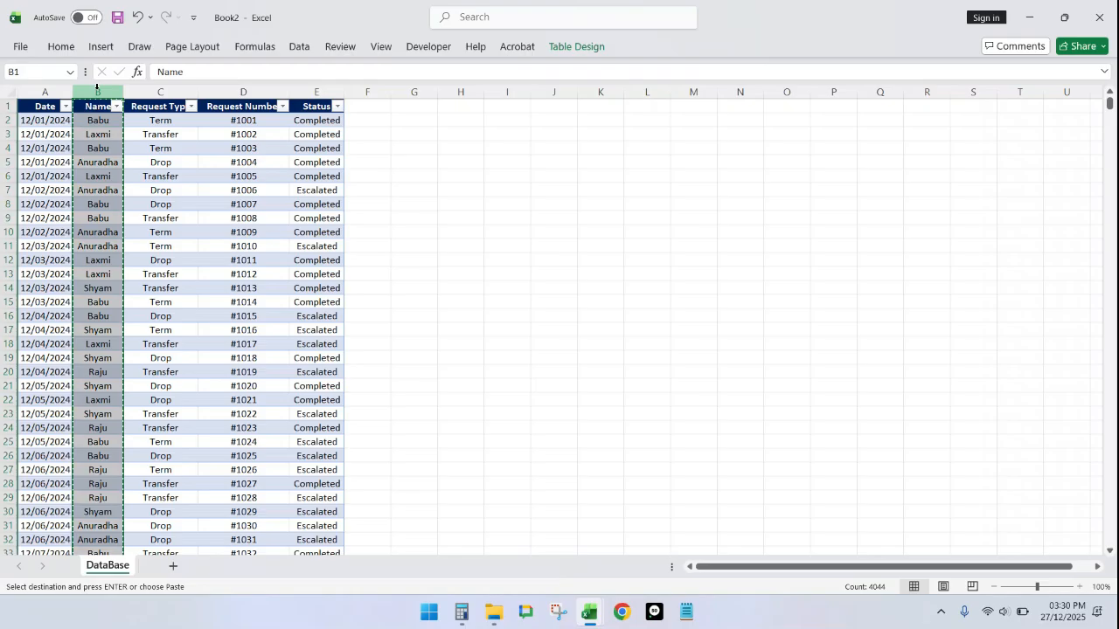
left_click(174, 568)
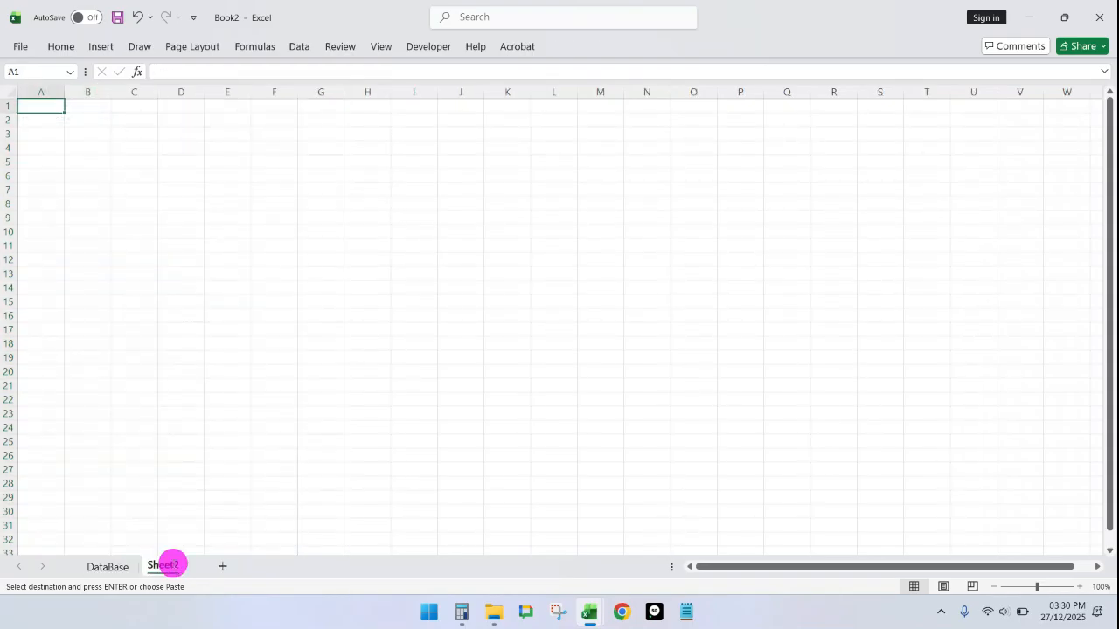
double_click(166, 566)
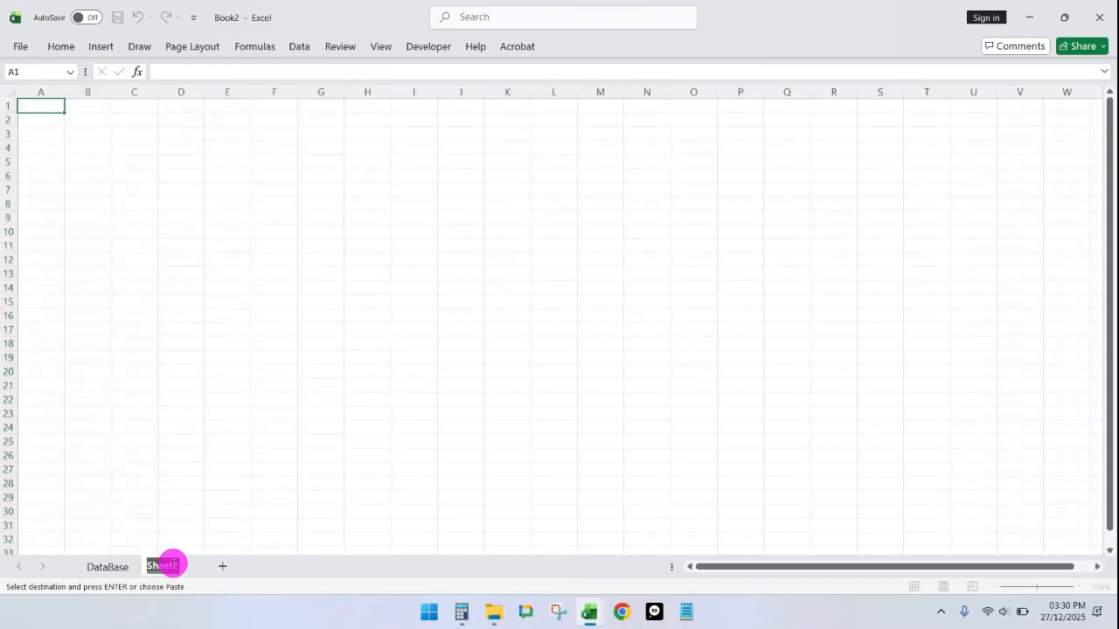
left_click(39, 106)
key("ctrl+v")
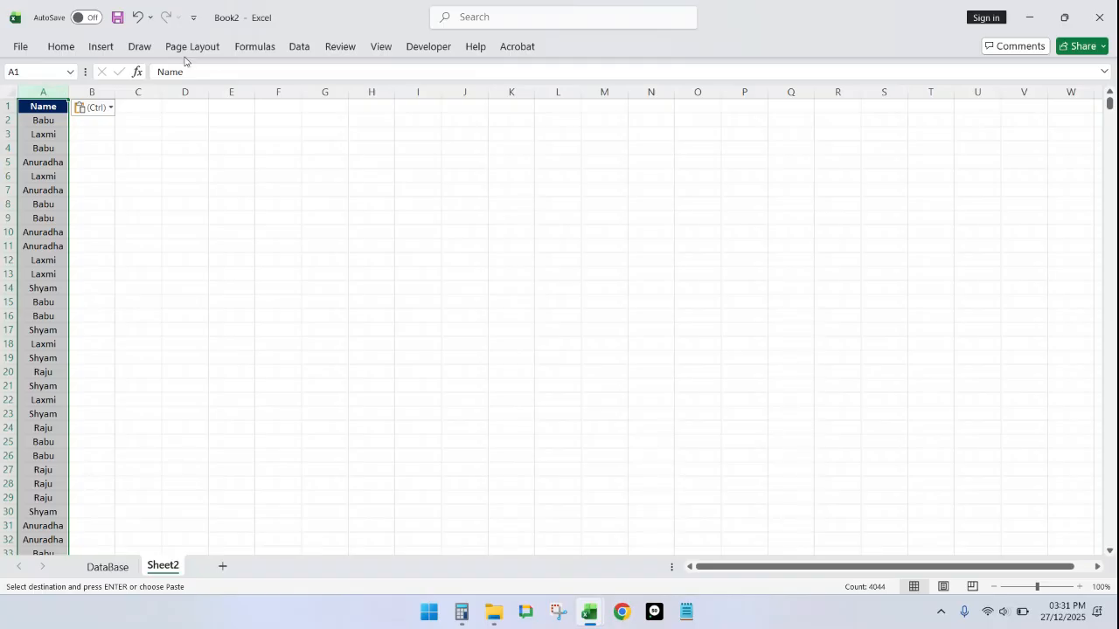
Step: Remove the duplicates from the Name column on Sheet2, treating the first row as a header
left_click(303, 48)
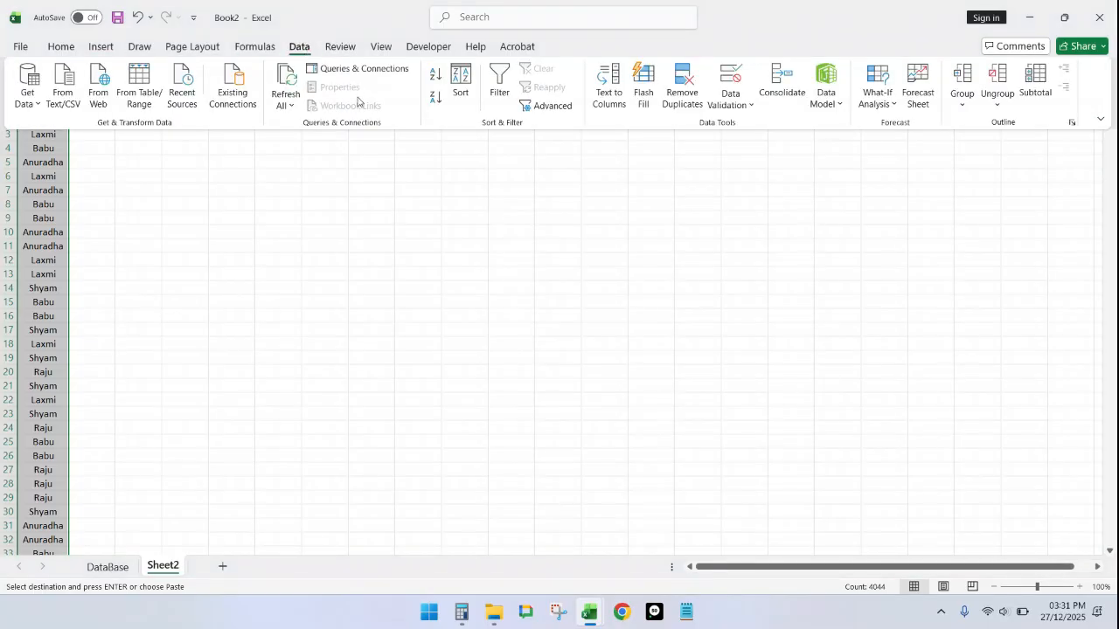
left_click(682, 84)
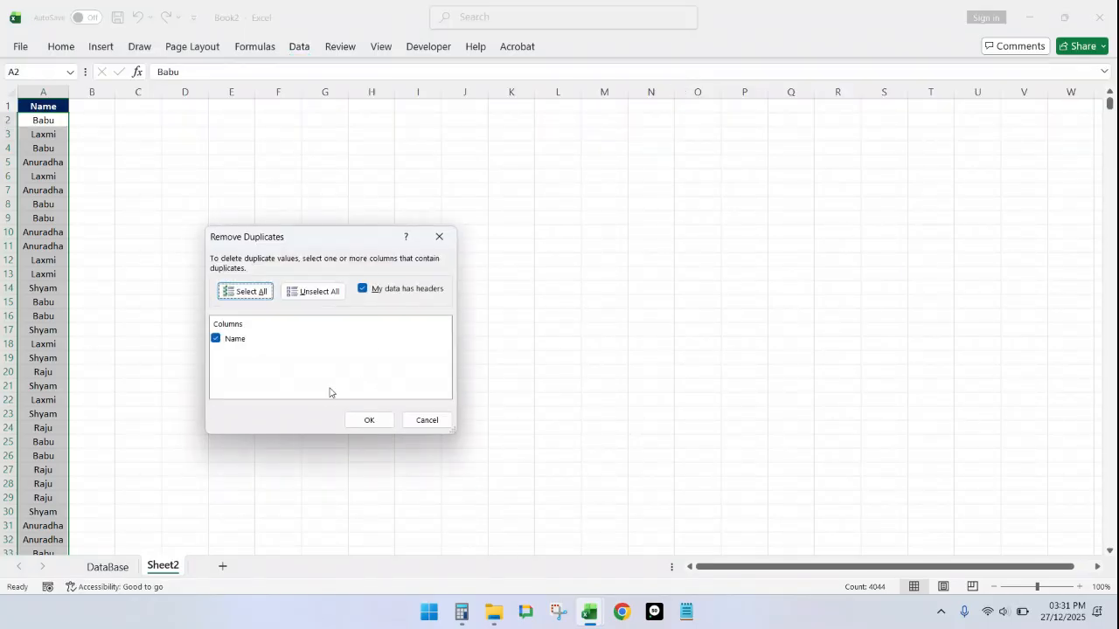
left_click(367, 420)
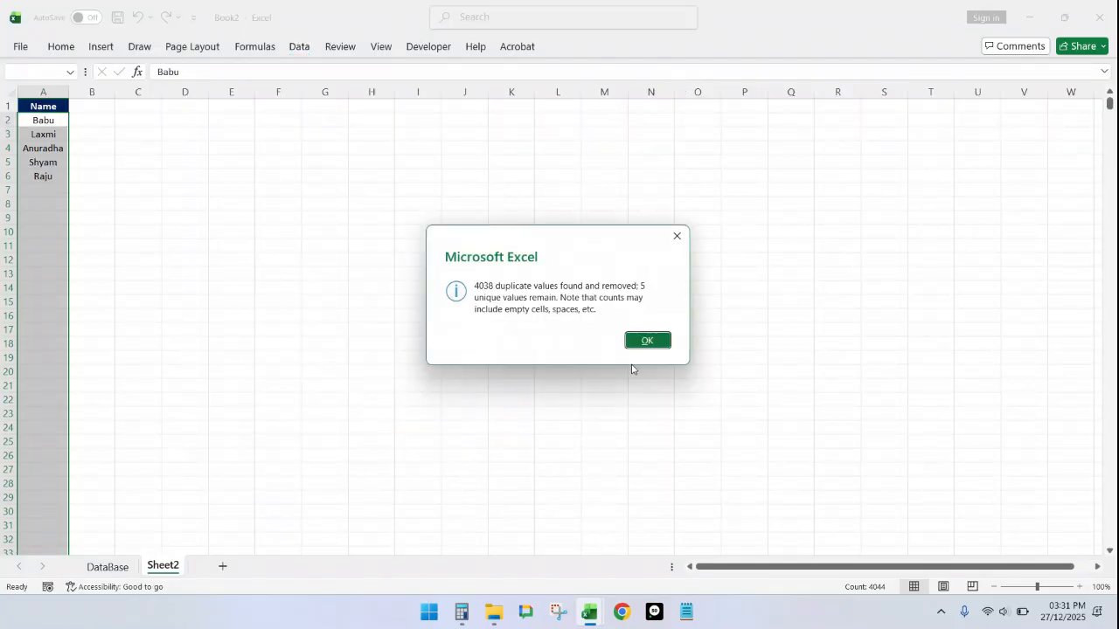
left_click(655, 341)
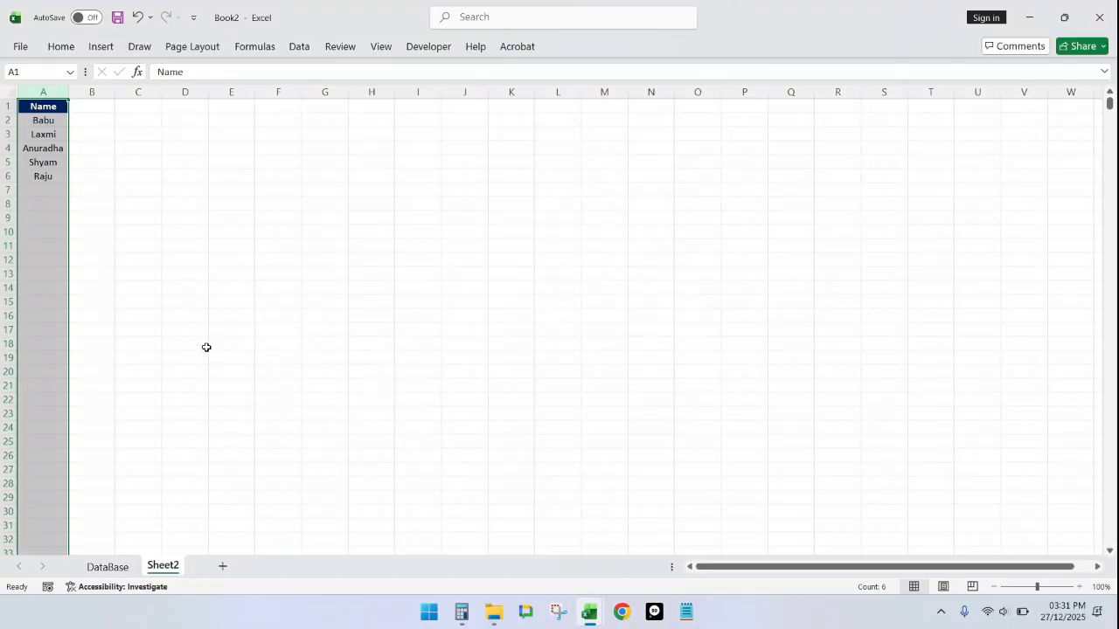
Step: Switch to the TBZ_YTB workbook, examine the male and female figures in the dashboard's Emploee Wise Count chart, and return to Sheet2 of Book2
left_click(86, 125)
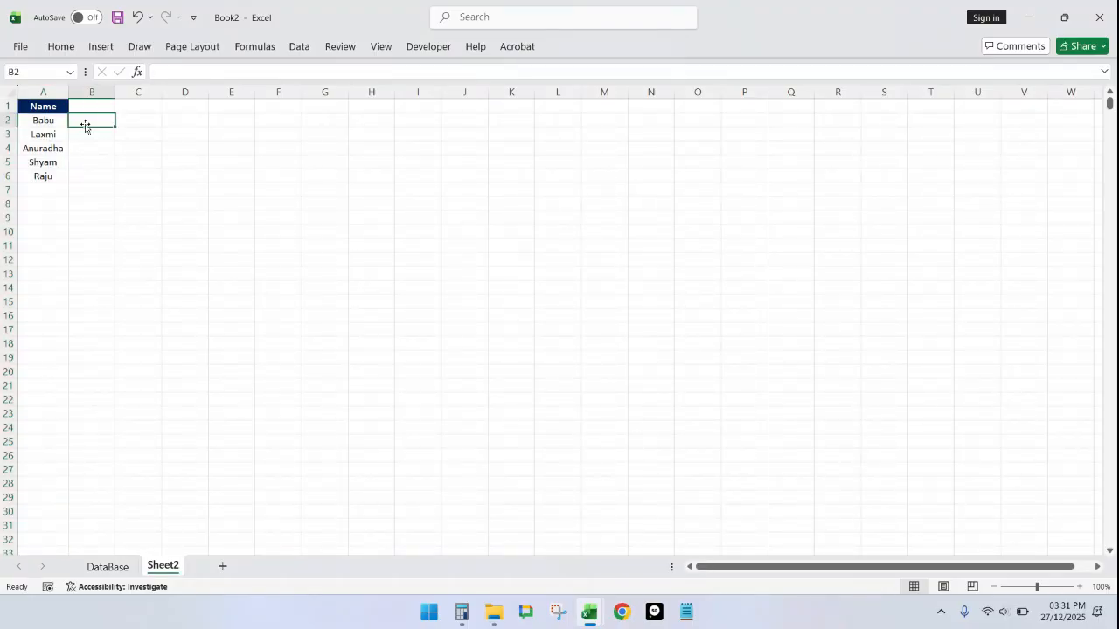
key("alt+Tab")
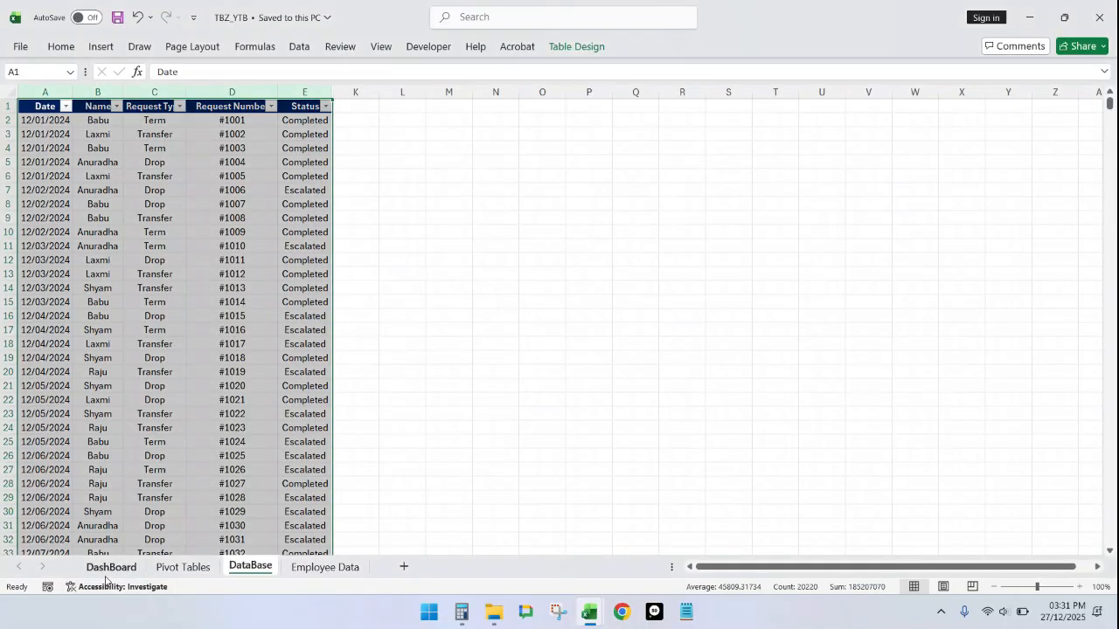
left_click(109, 568)
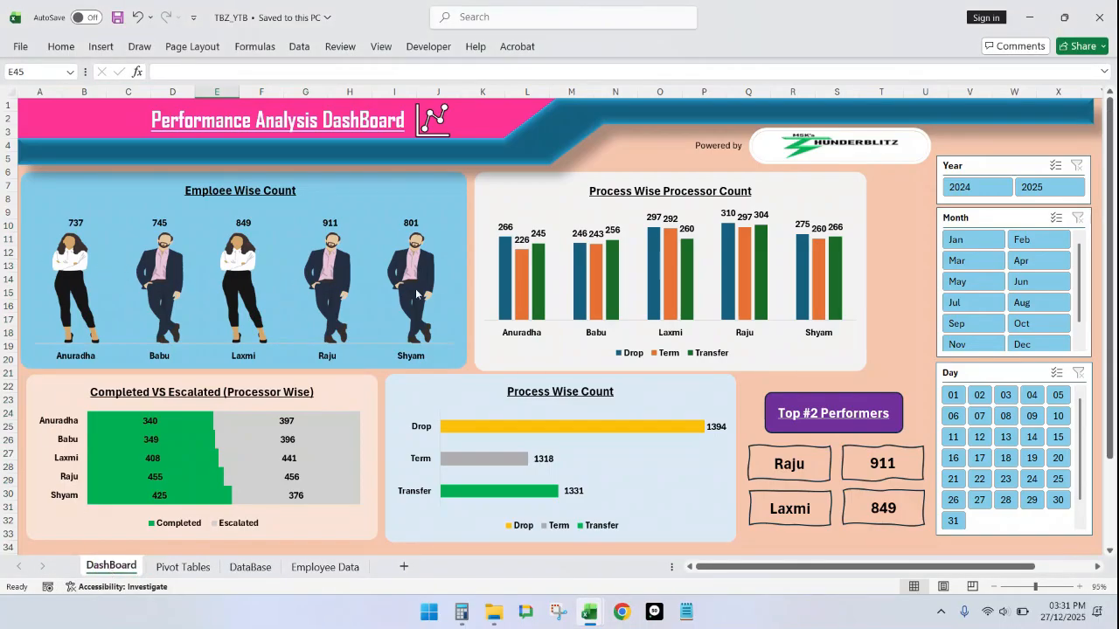
key("alt+Tab")
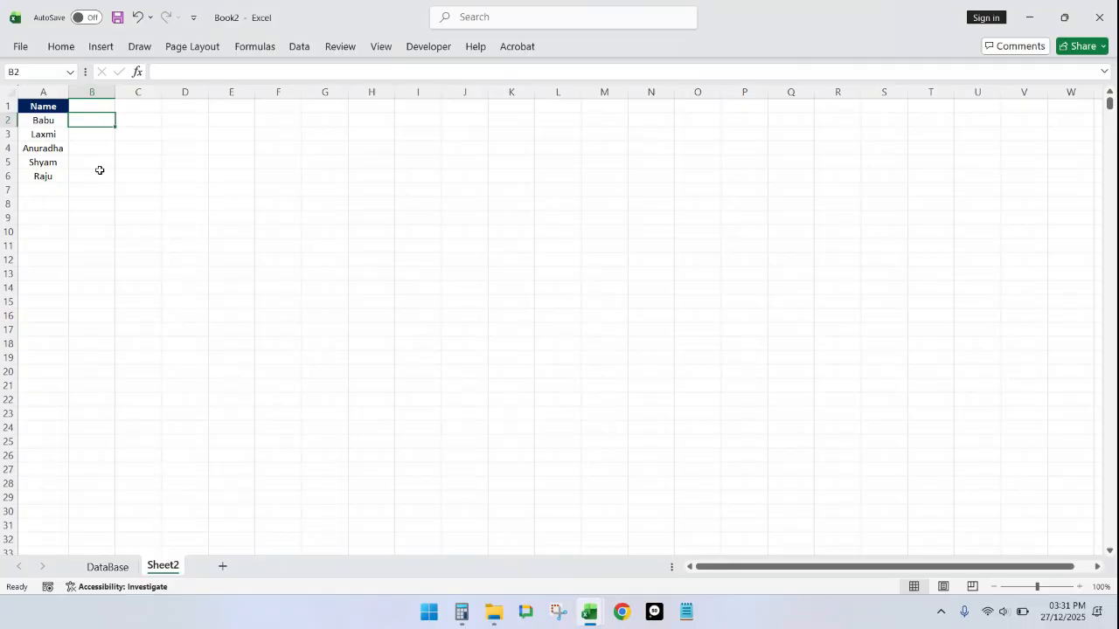
Step: Enter the gender codes M, F, F, M and M beside the names in cells B2 to B6 of Sheet2
type("M")
key("Return")
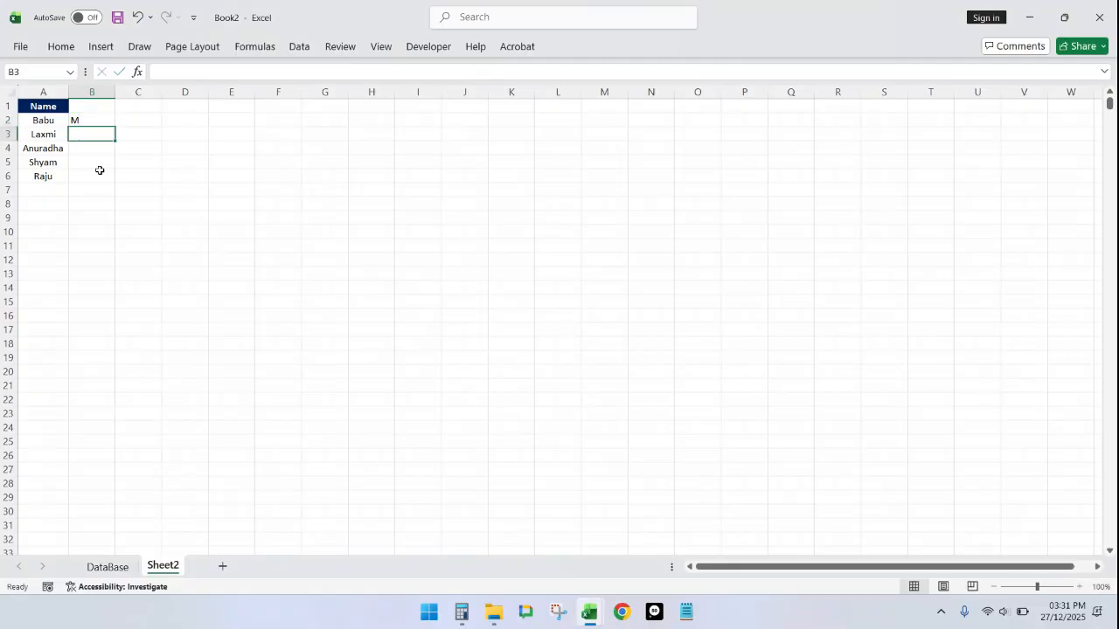
type("F")
key("Return")
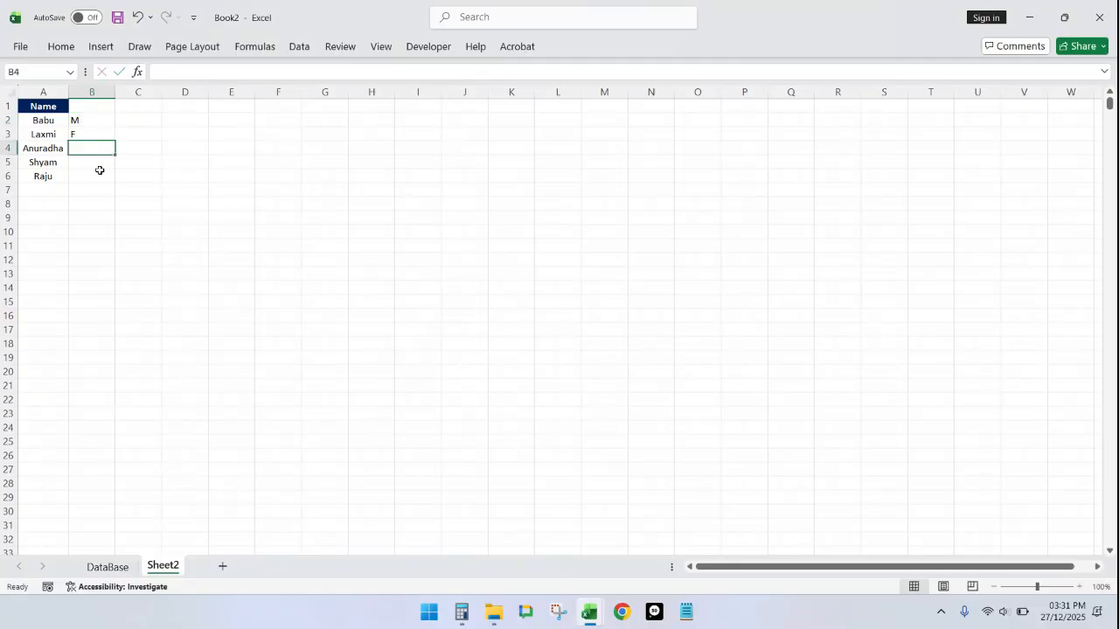
type("F")
key("Return")
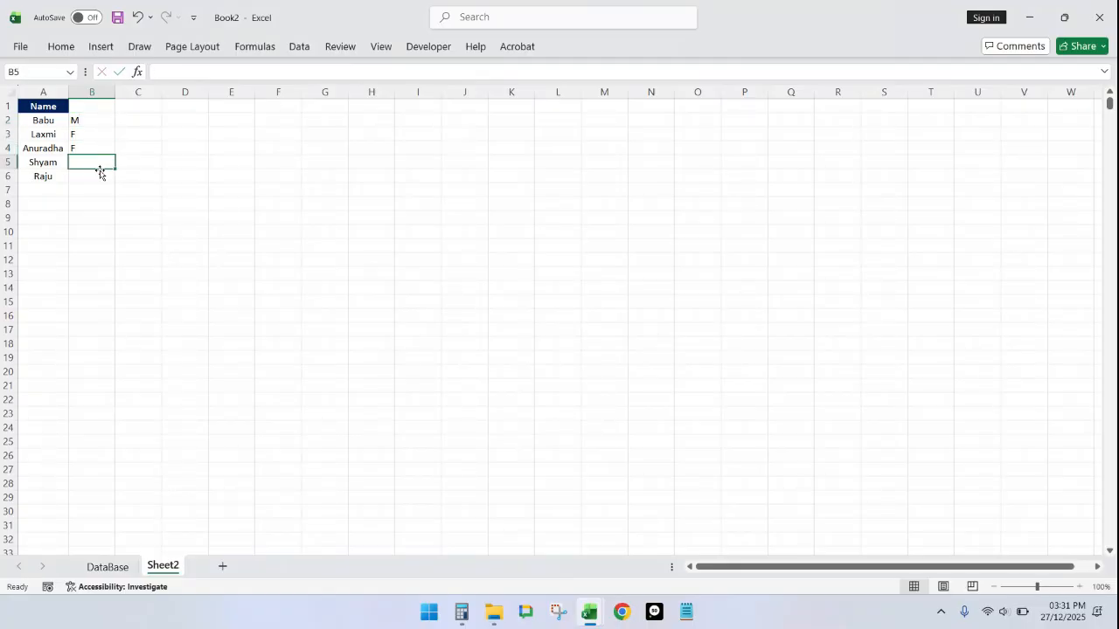
type("M")
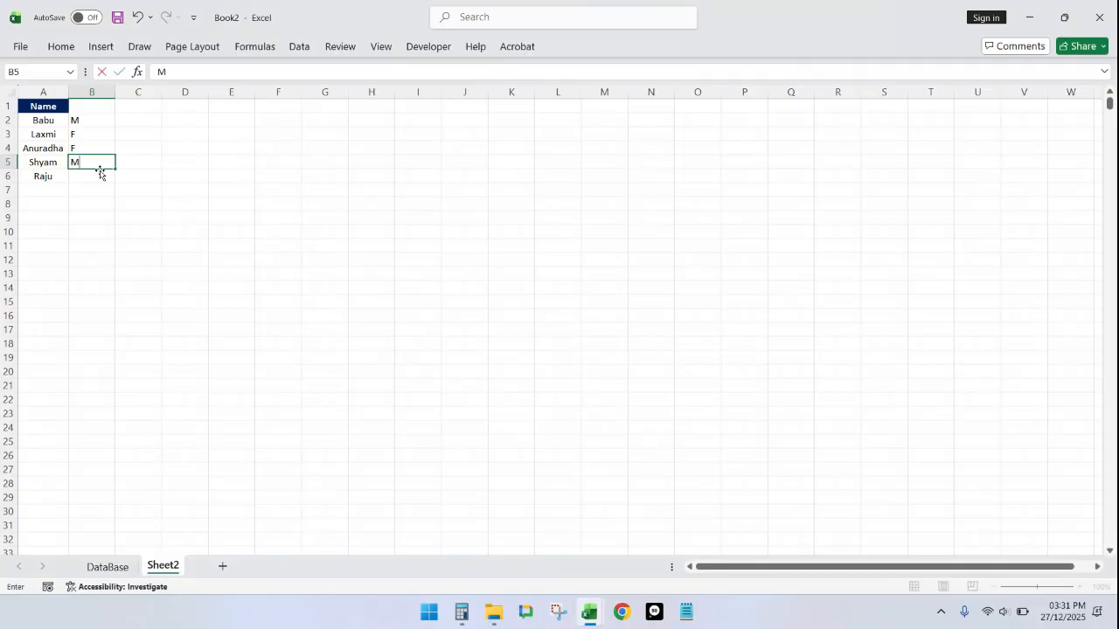
key("Return")
type("M")
key("Return")
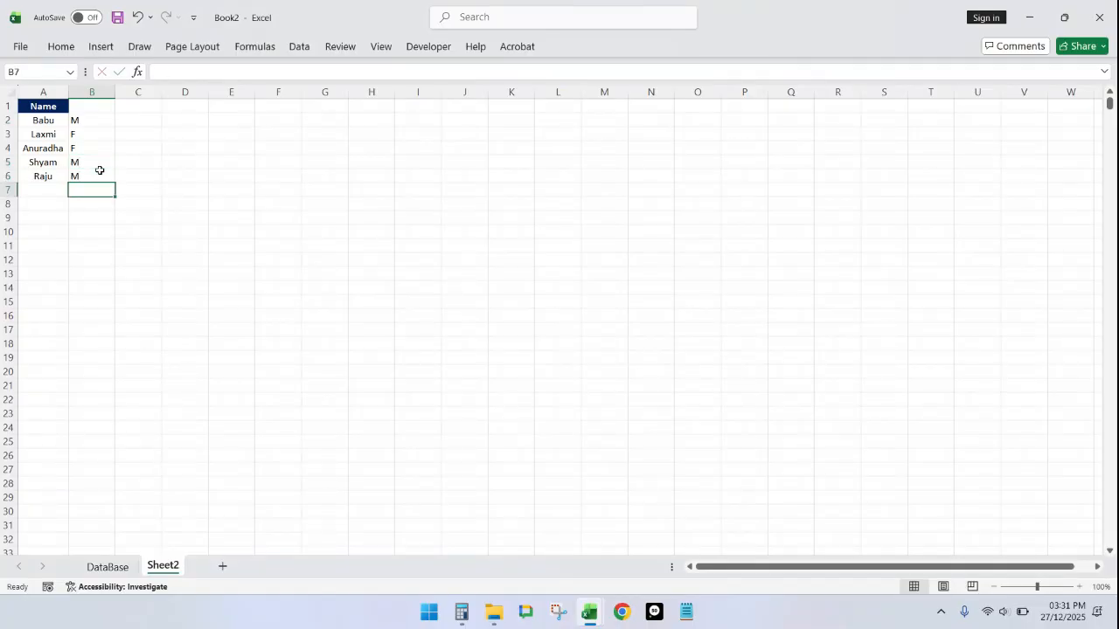
Step: Enter the column header Gender in cell B1 of Sheet2
left_click(84, 106)
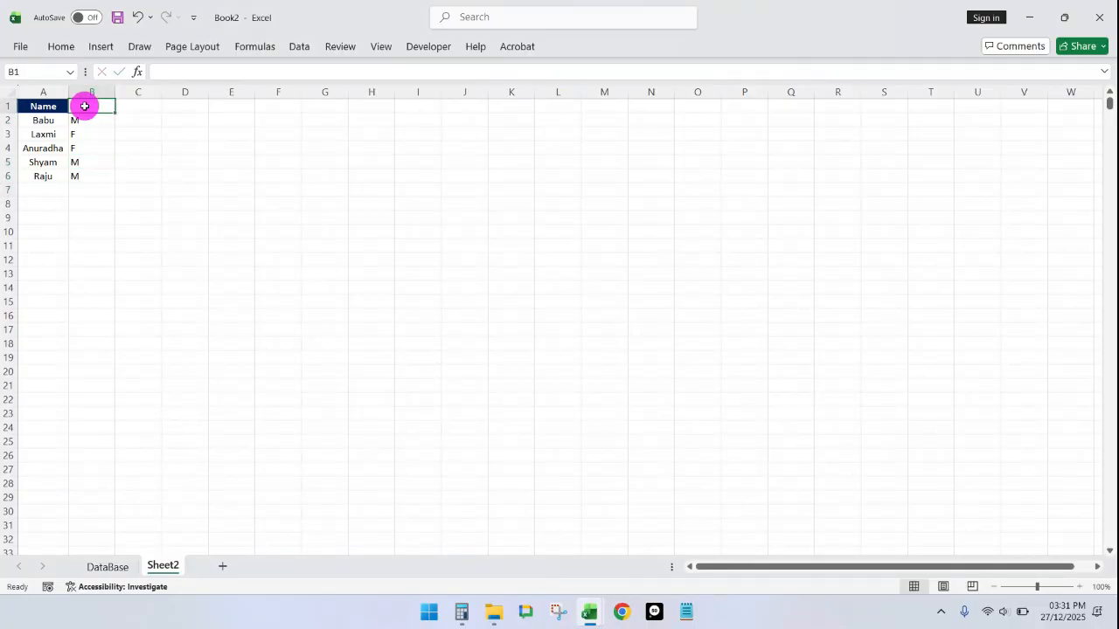
type("Gender")
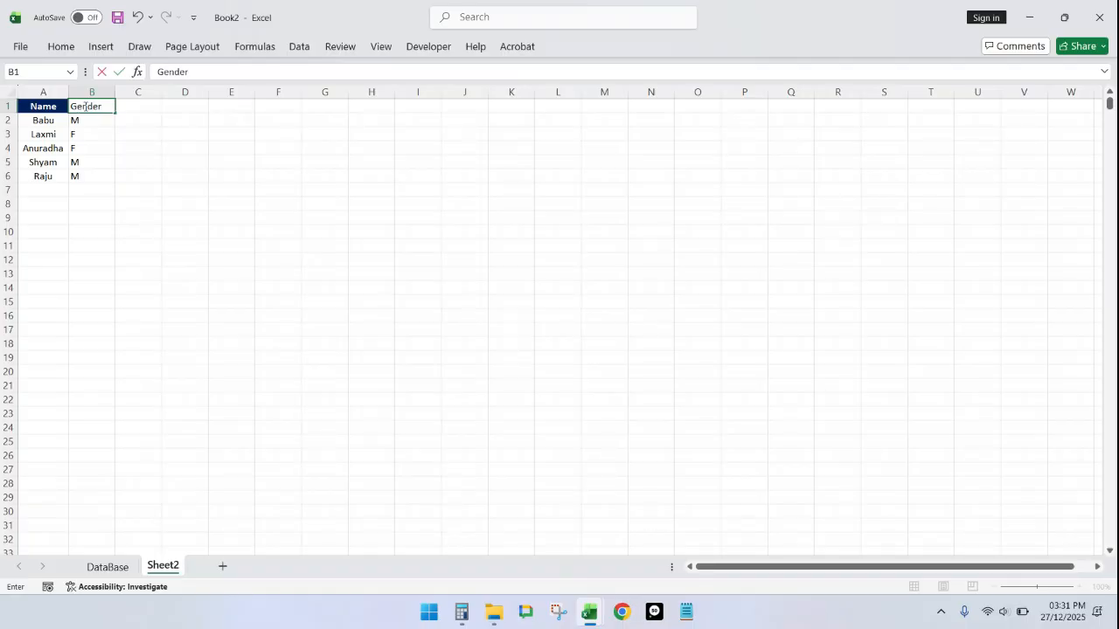
key("Tab")
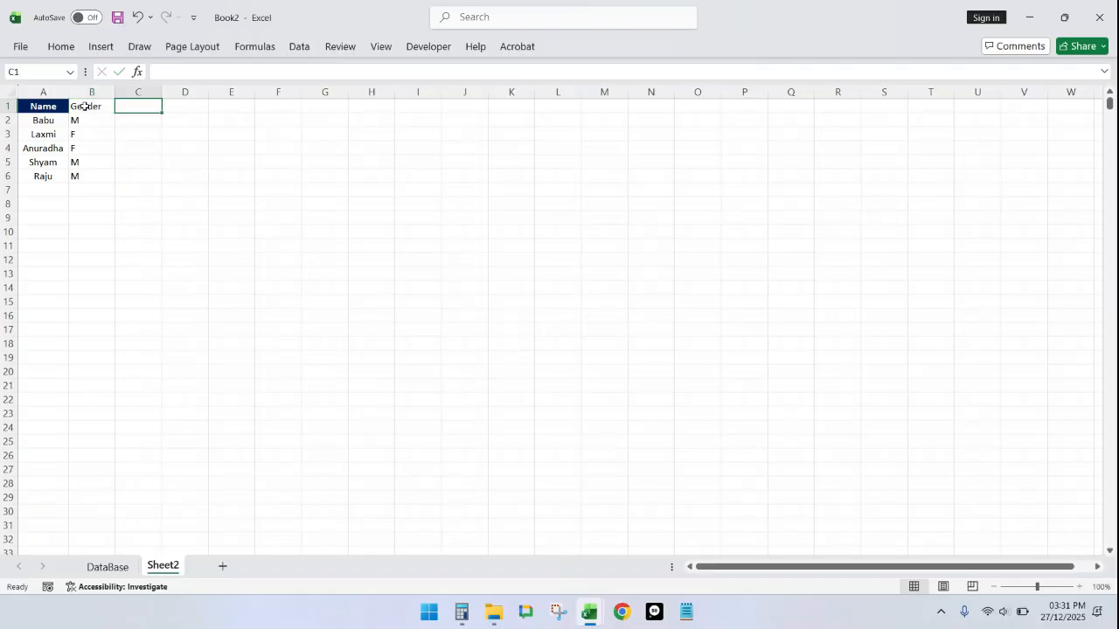
Step: Enter the formula =IF(B2="F",0,8) in cell C2 of Sheet2
left_click(126, 120)
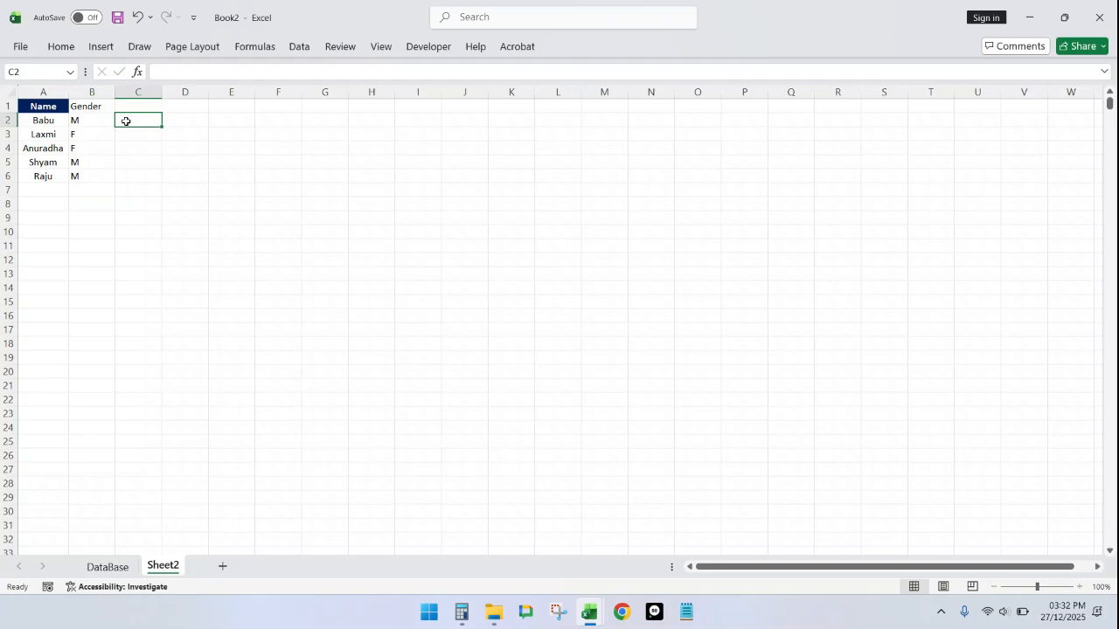
type("=")
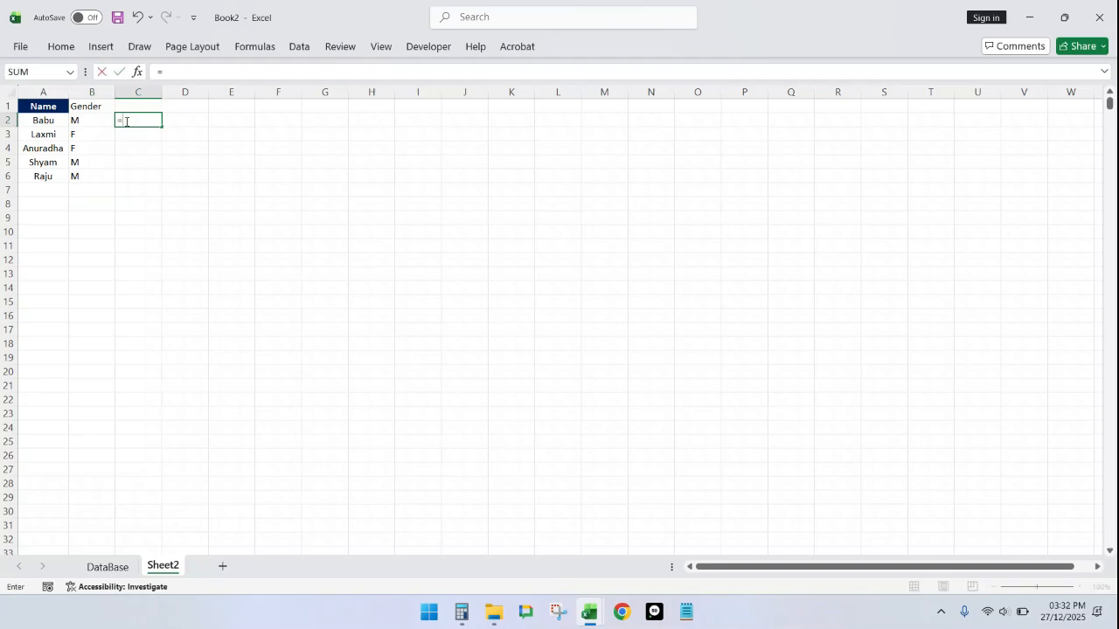
type("IF(")
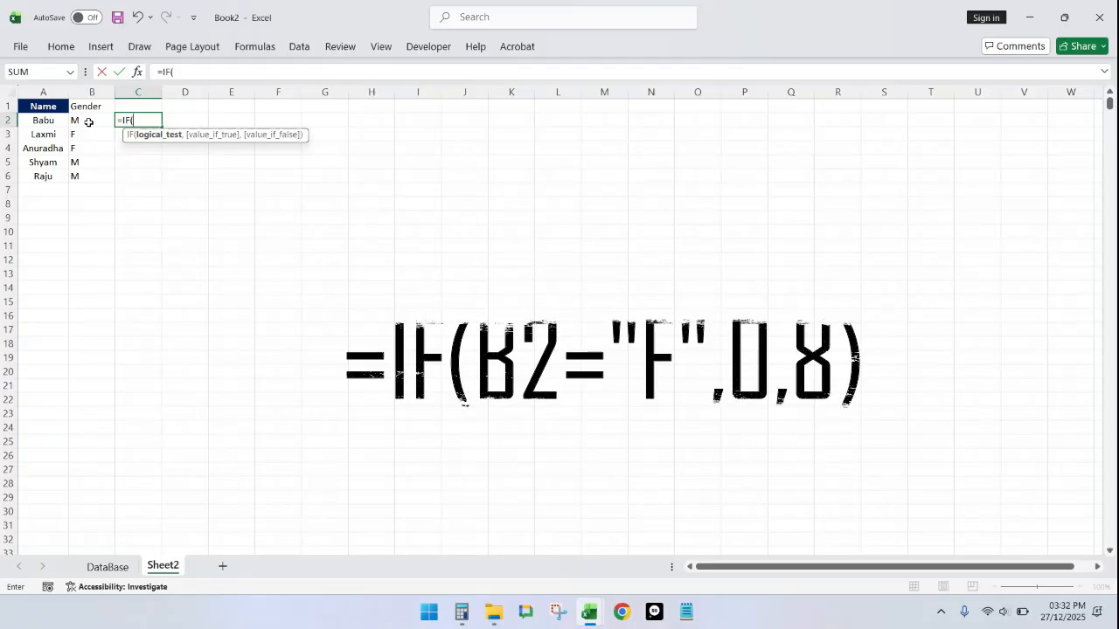
left_click(88, 123)
type("=")
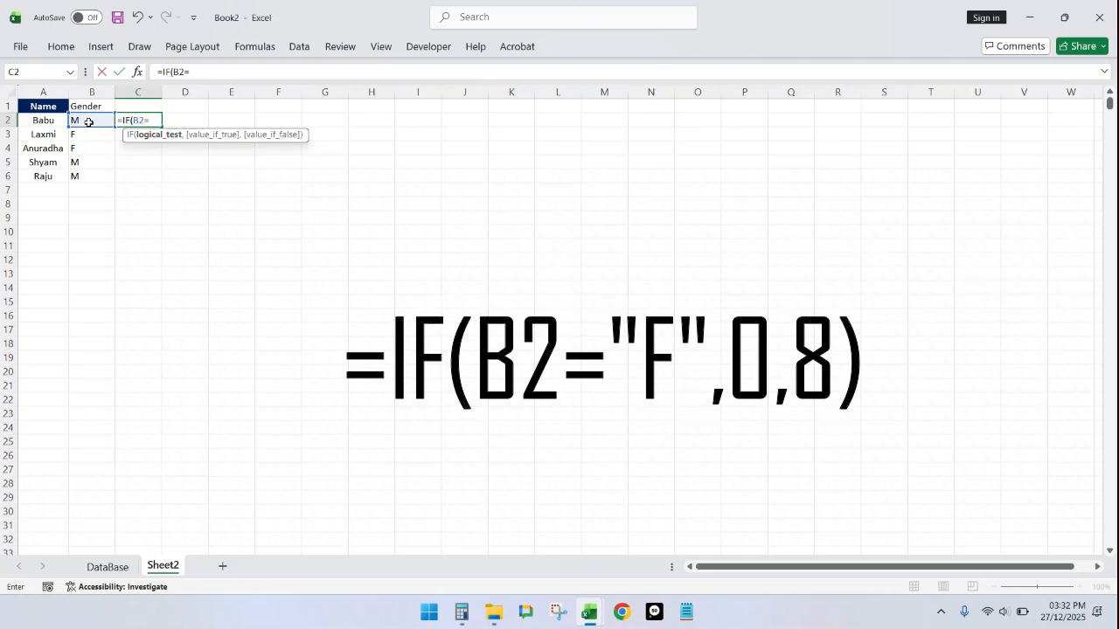
type("\"F\",0")
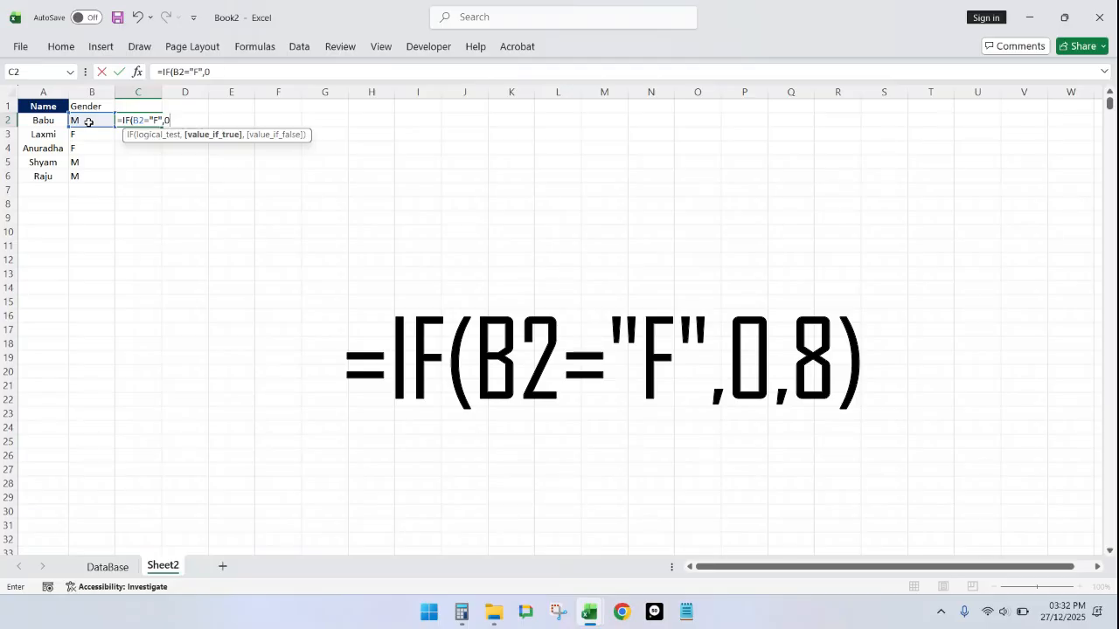
type(",")
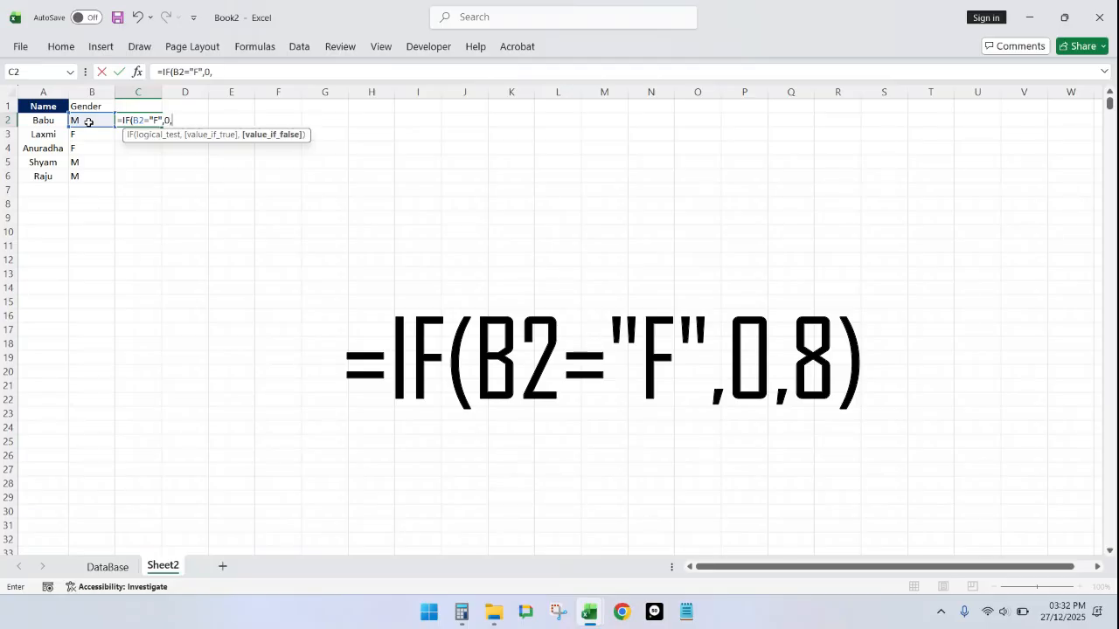
type("8)")
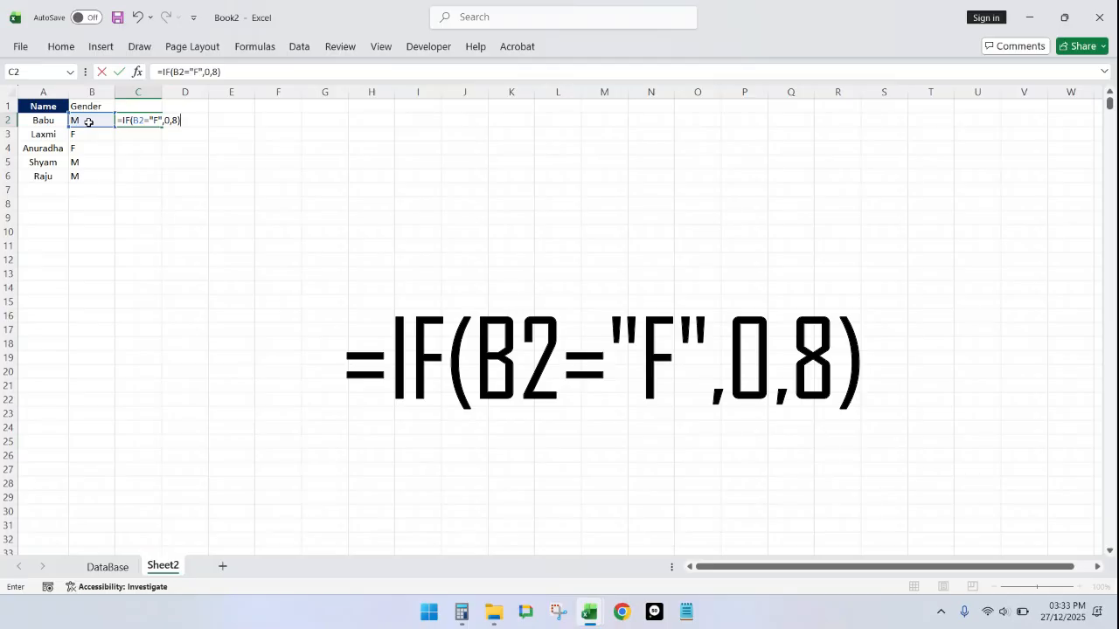
key("Return")
Step: Fill the IF formula from C2 down through C6, alongside the last employee name
key("Left")
key("Down")
key("Down")
key("Down")
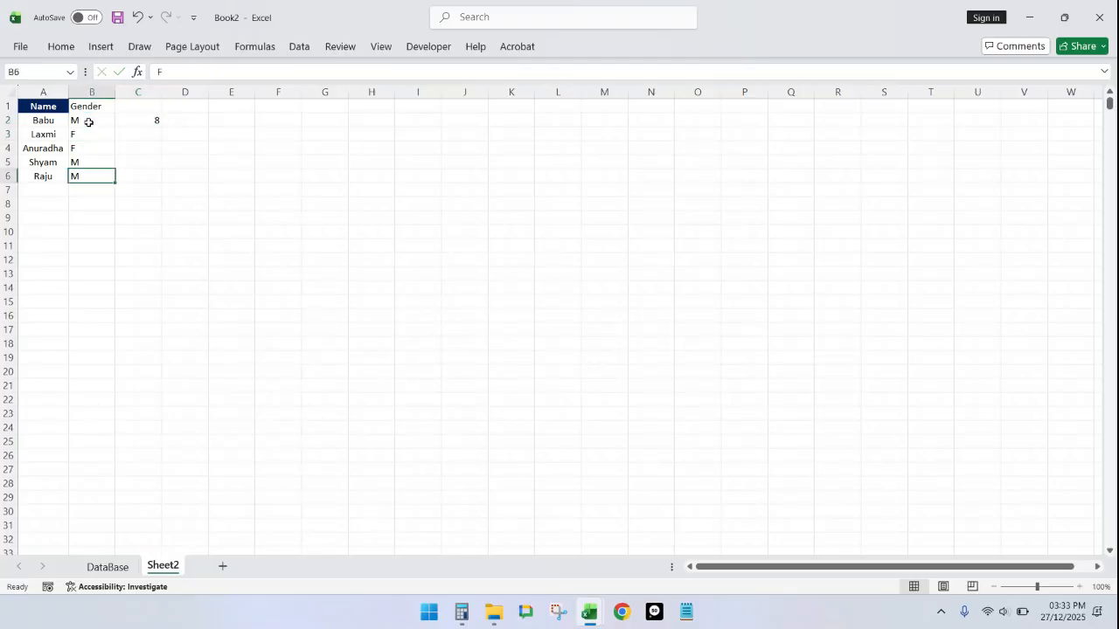
key("Right")
key("ctrl+shift+Up")
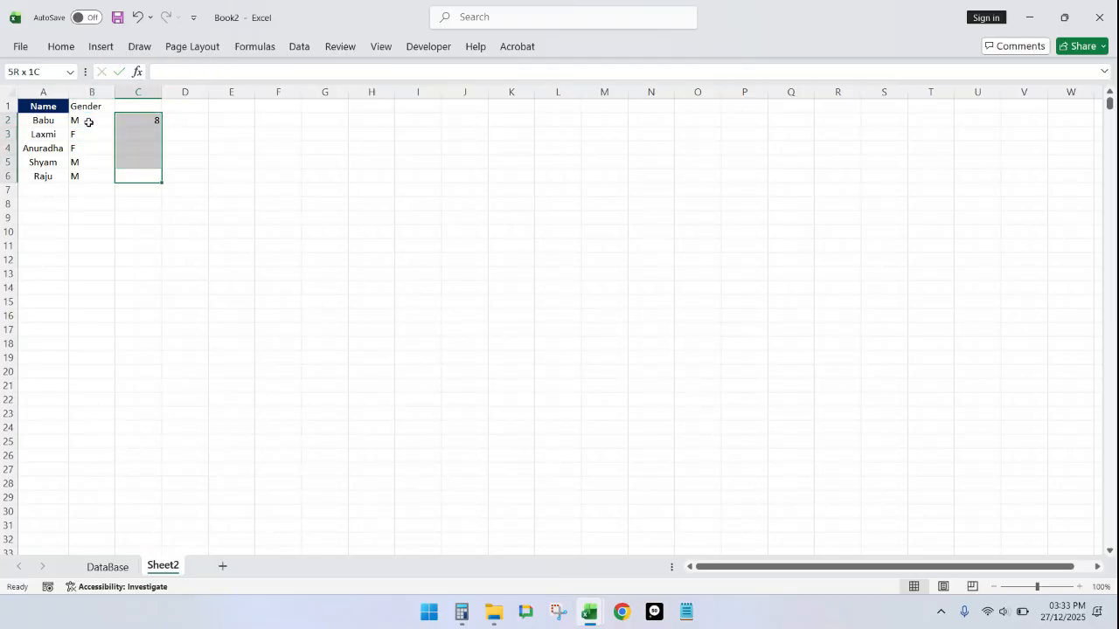
key("ctrl+d")
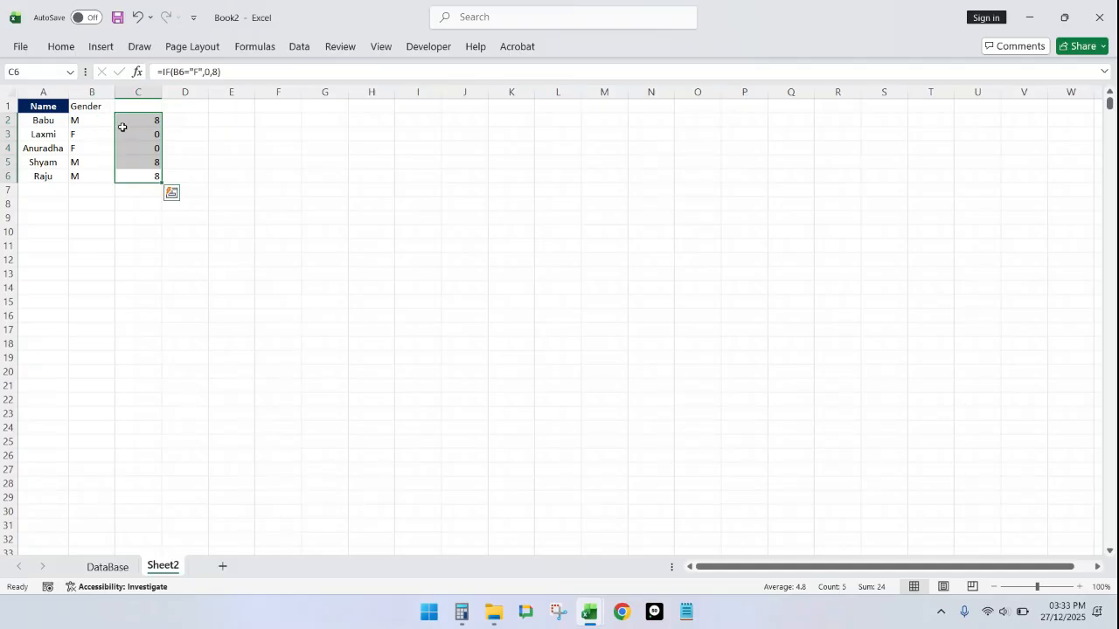
Step: Enter the column header Gender Code in cell C1
left_click(142, 106)
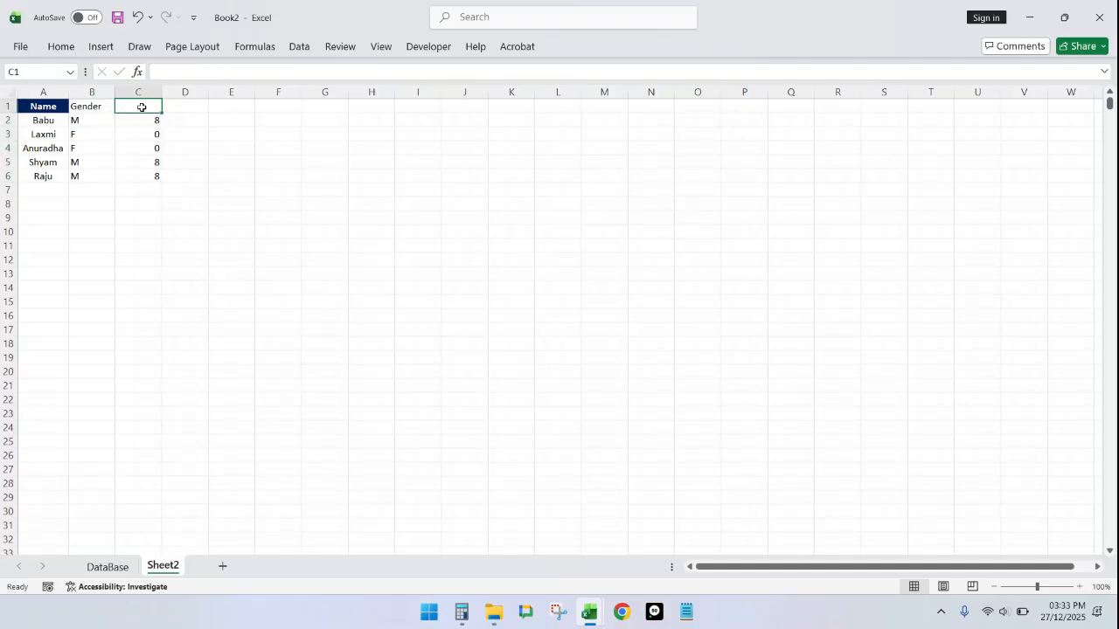
type("Gendr")
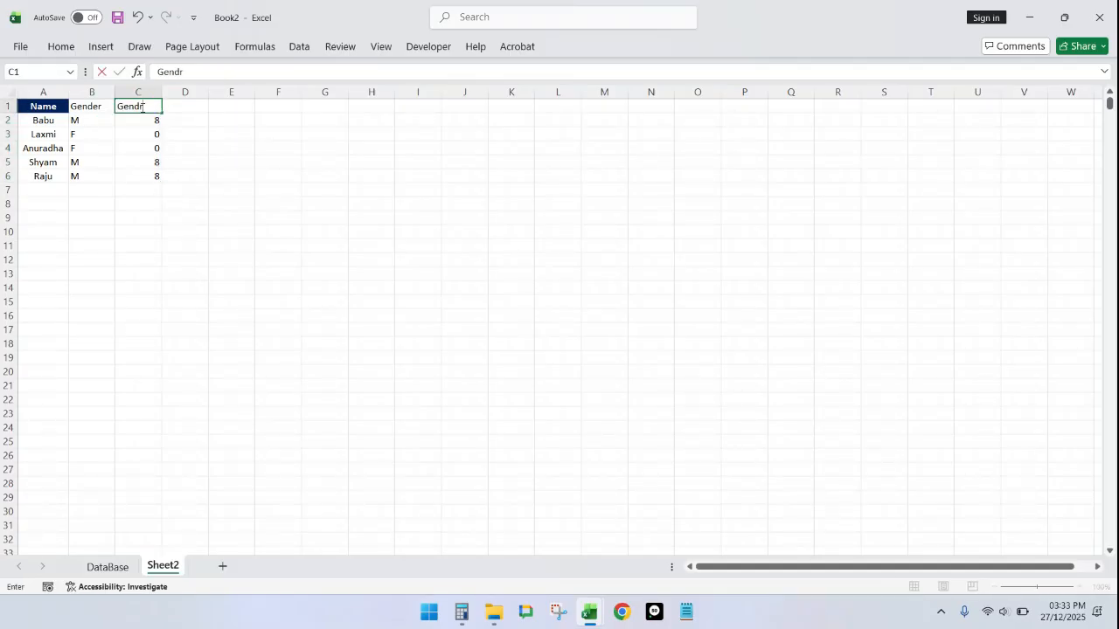
key("BackSpace")
type("er Code")
key("Return")
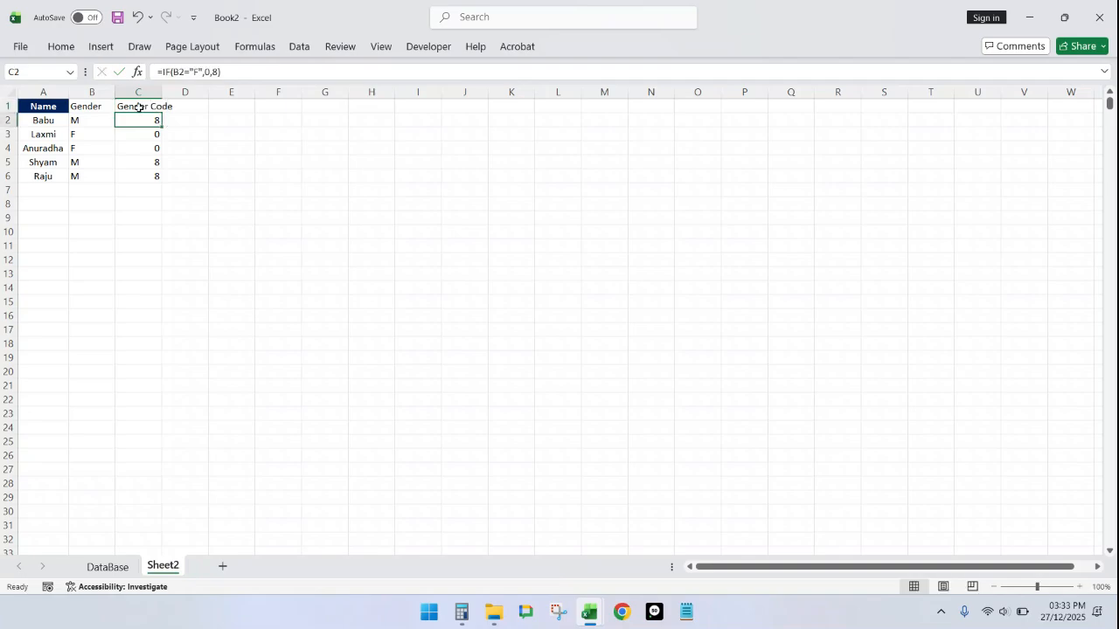
Step: Copy the Name header's formatting from A1 to the Gender and Gender Code headers with Format Painter
left_click(53, 109)
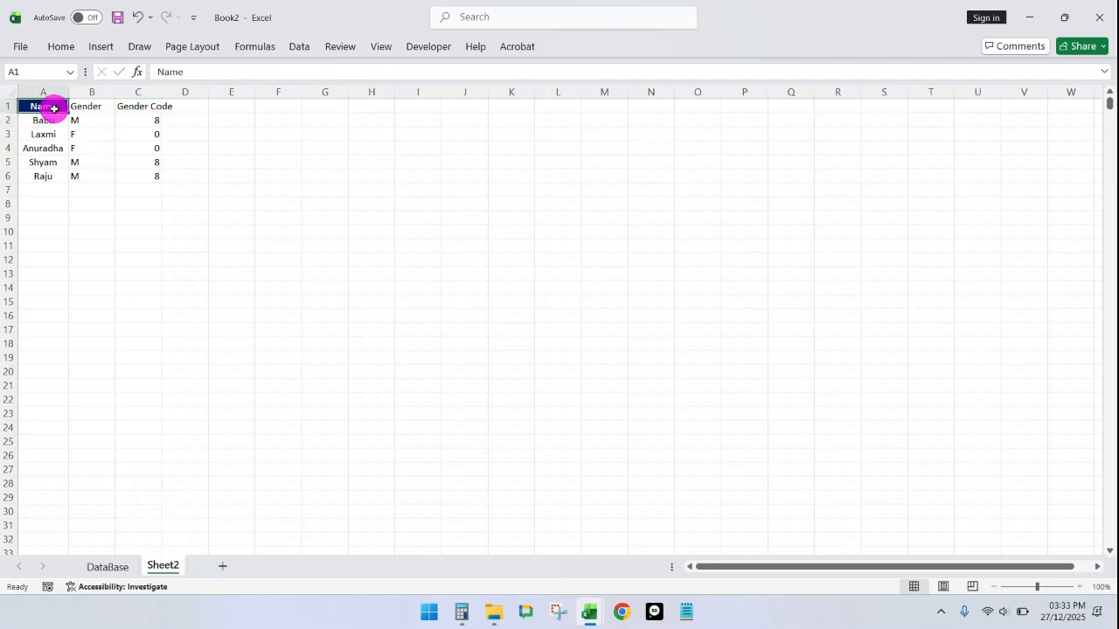
left_click(62, 47)
left_click(53, 103)
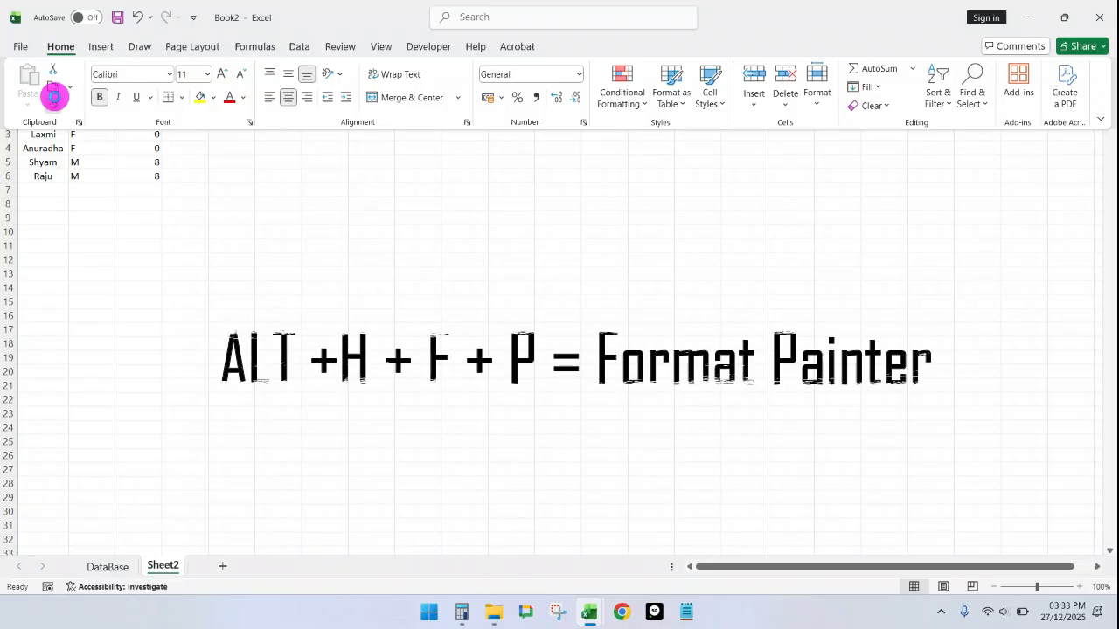
left_click(91, 158)
left_click_drag(87, 105, 121, 105)
Step: Apply All Borders to the employee table in A1:C6
left_click_drag(44, 108, 137, 170)
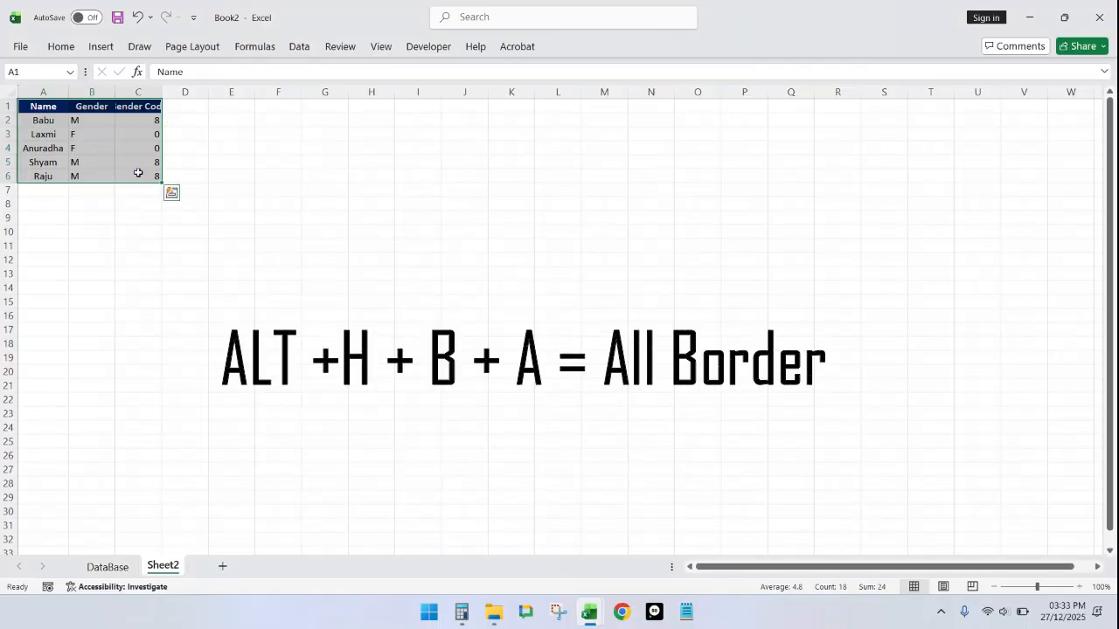
key("alt")
key("h")
key("b")
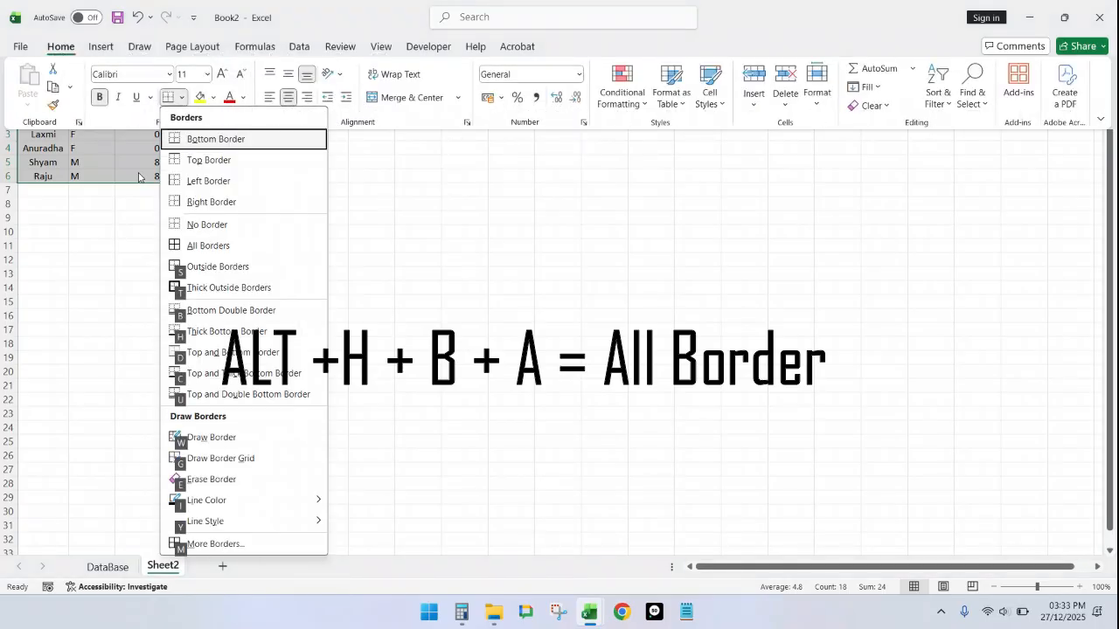
key("a")
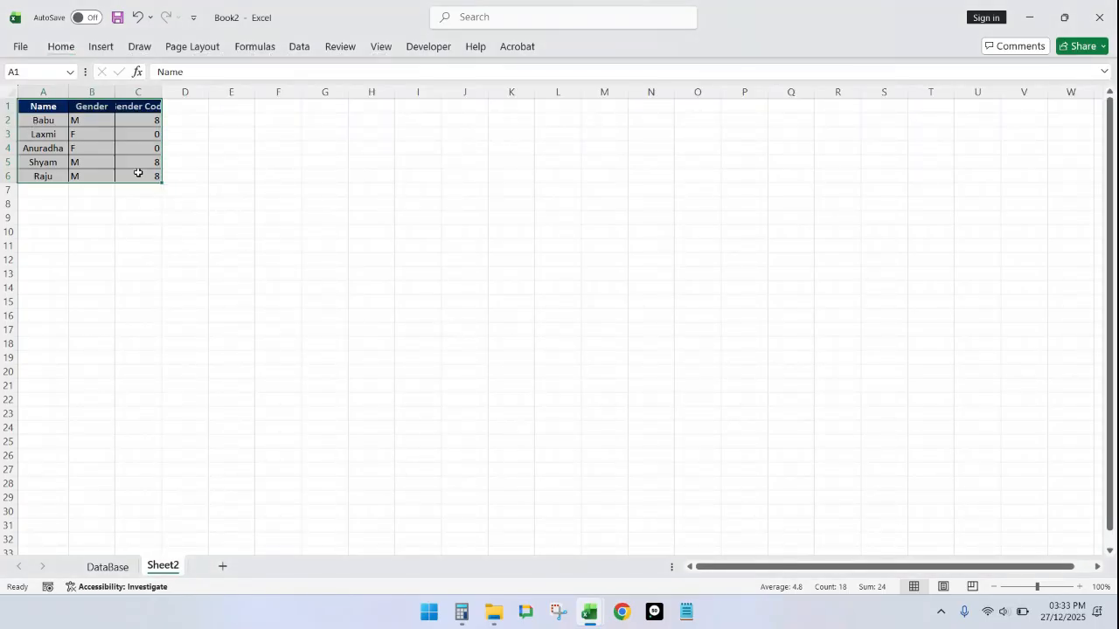
key("alt")
key("h")
key("b")
key("a")
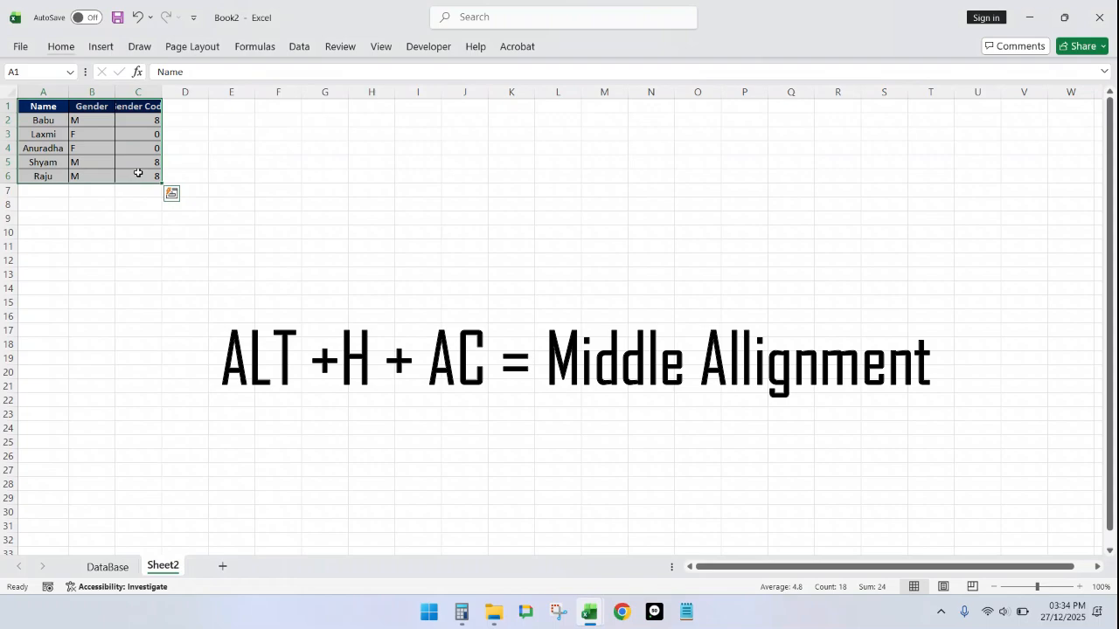
Step: Center-align the contents of the employee table A1:C6 horizontally
key("alt")
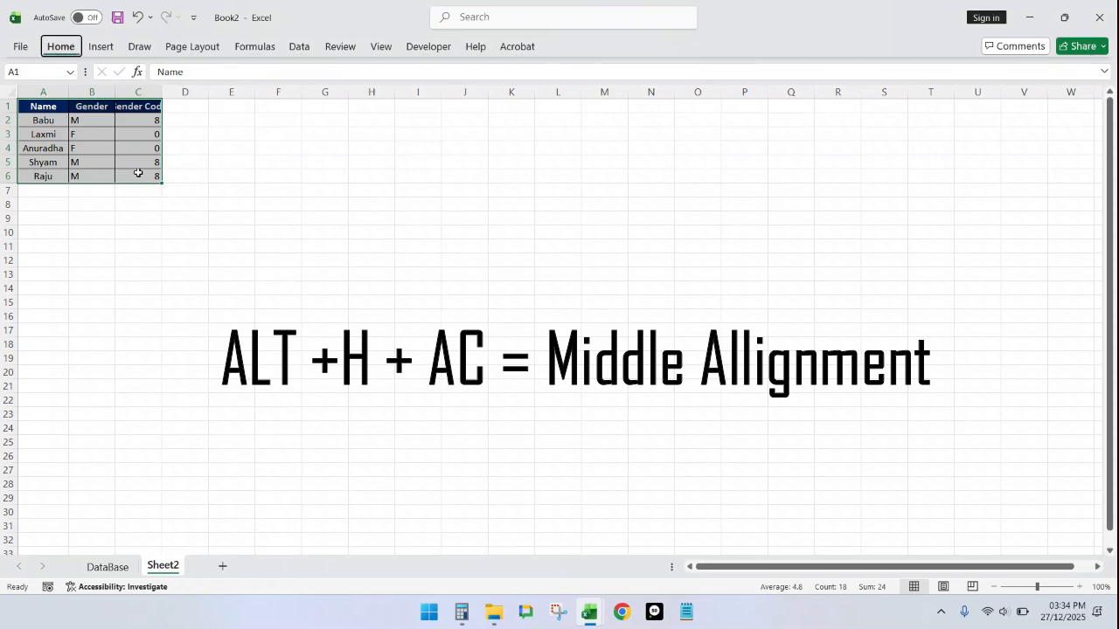
key("h")
key("a")
key("c")
key("ctrl+z")
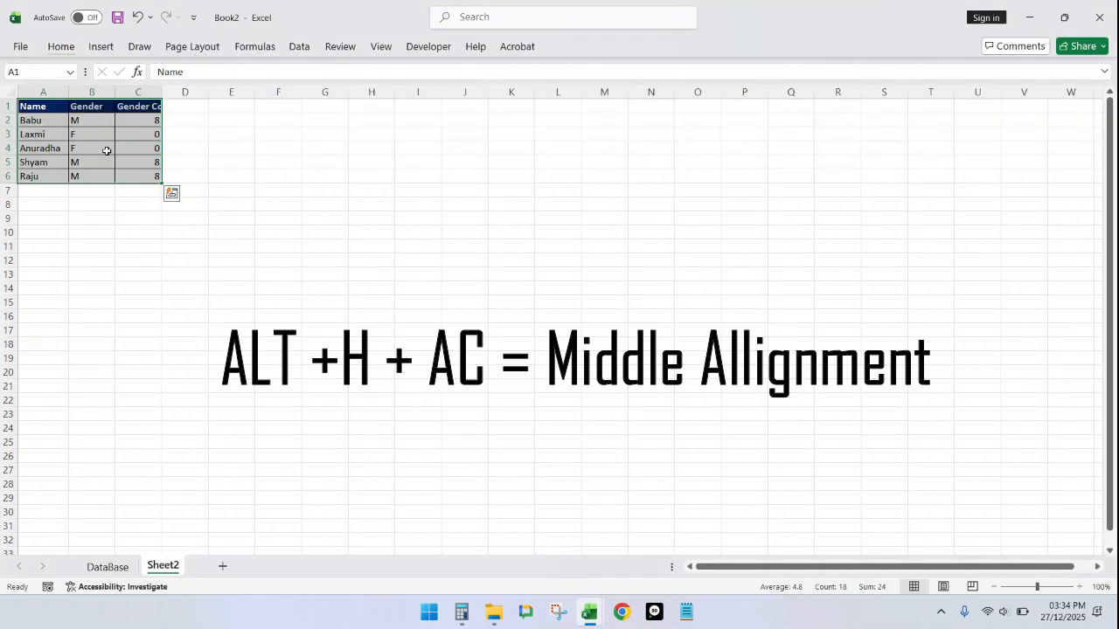
key("alt")
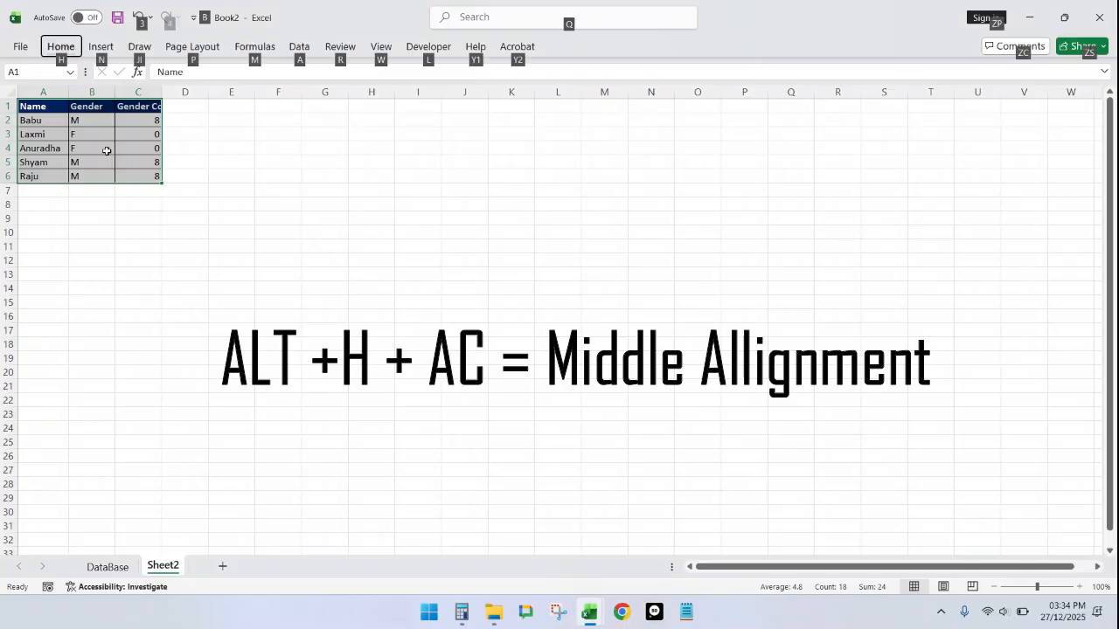
key("h")
key("a")
key("c")
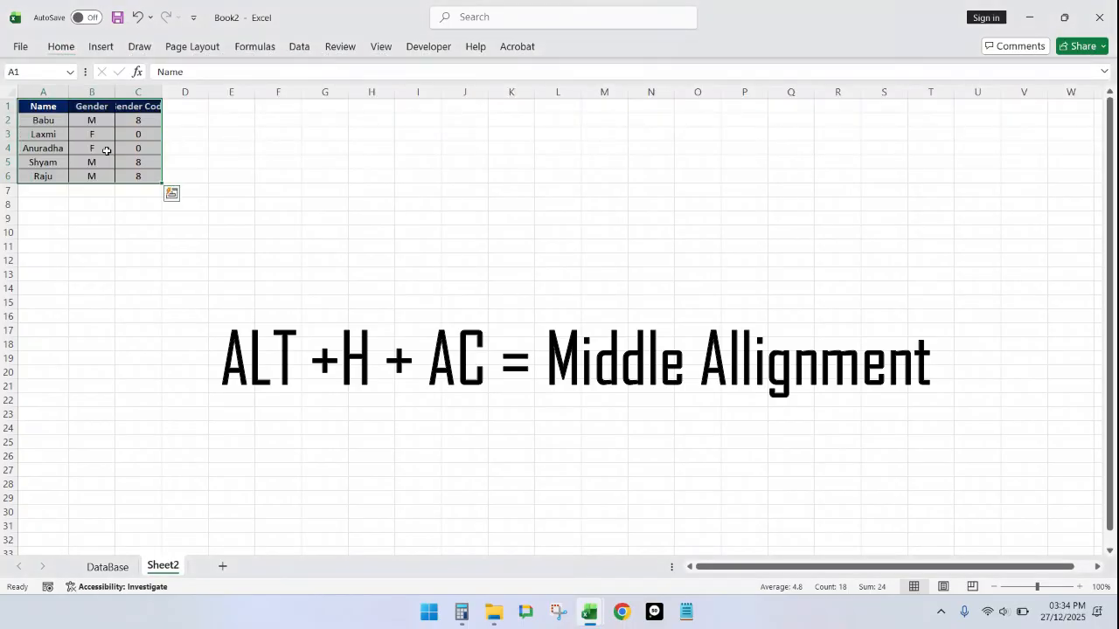
Step: AutoFit the width of column C to the Gender Code header
left_click(52, 107)
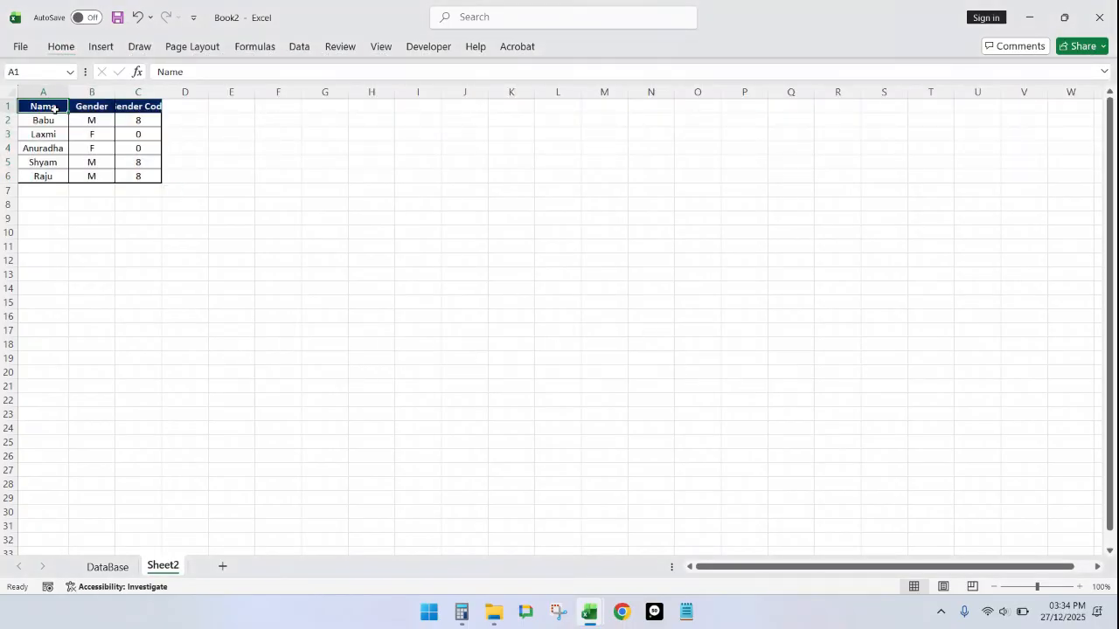
double_click(162, 91)
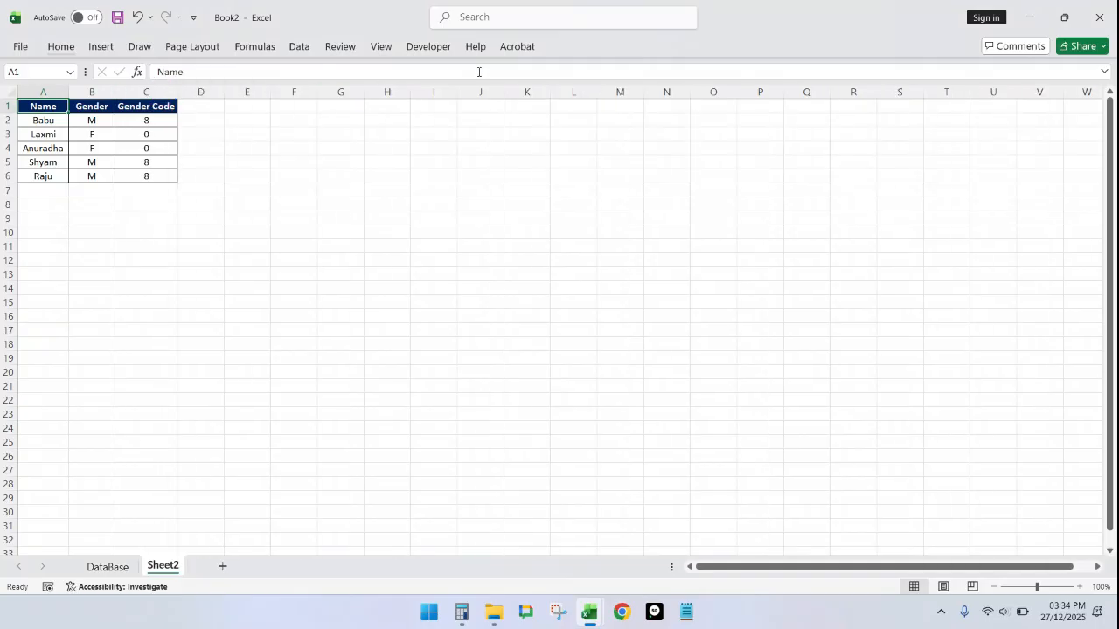
left_click(513, 19)
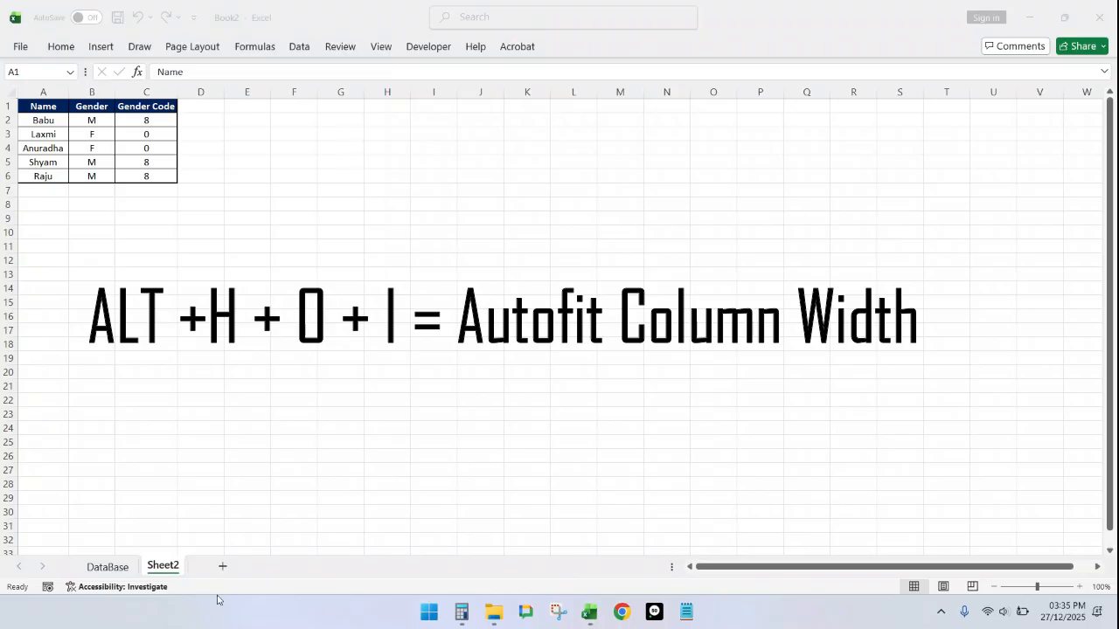
Step: Rename the sheet Sheet2 as Employee Data
double_click(162, 568)
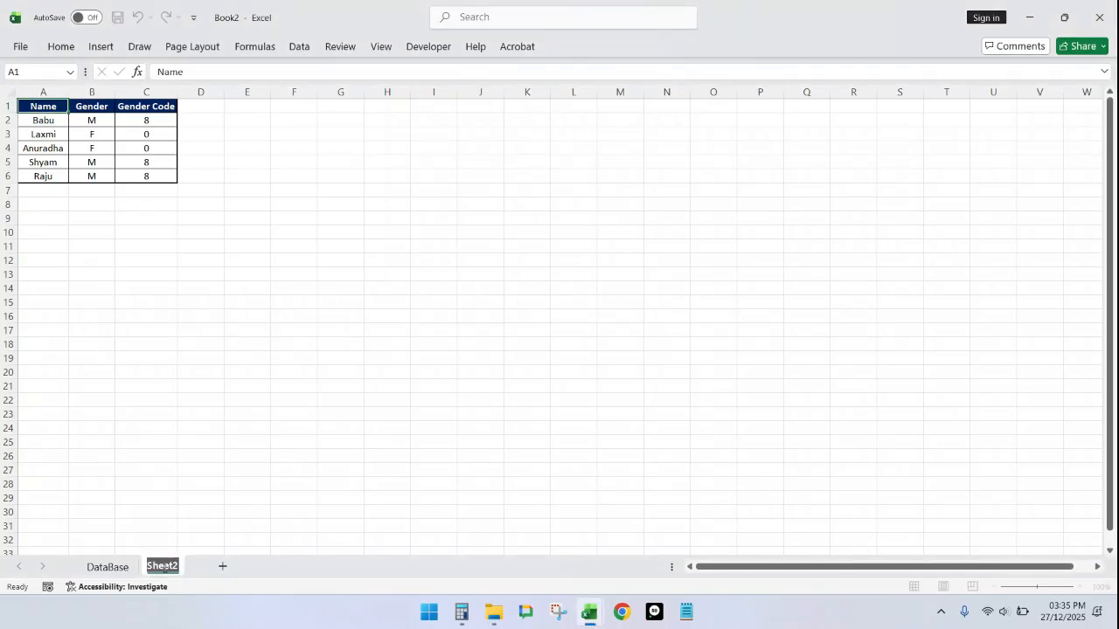
type("Employee")
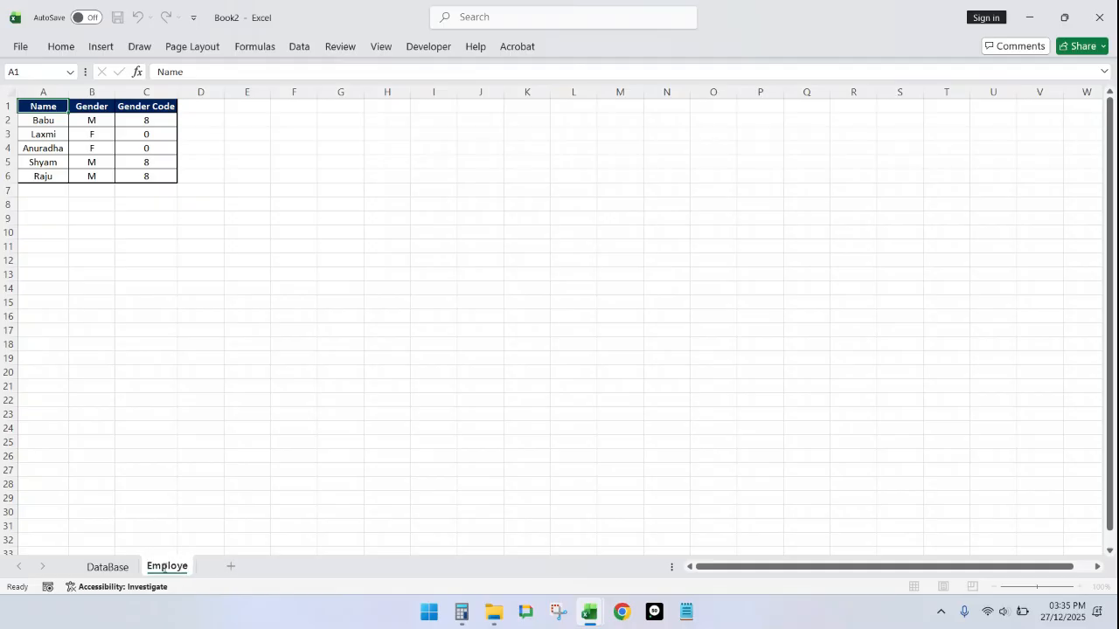
type("d")
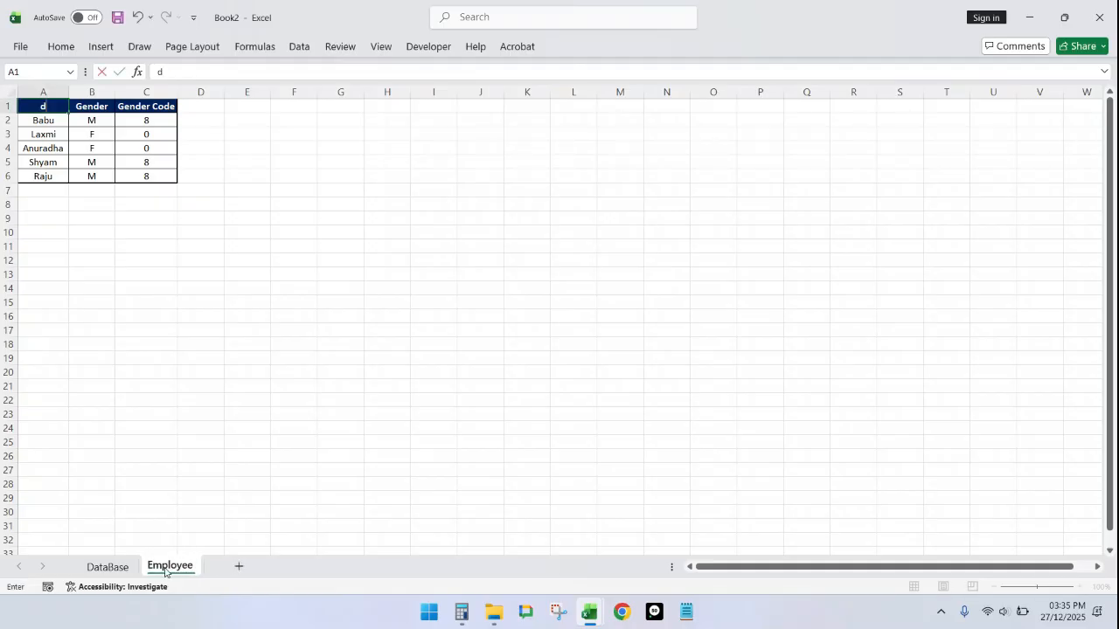
key("Escape")
double_click(194, 566)
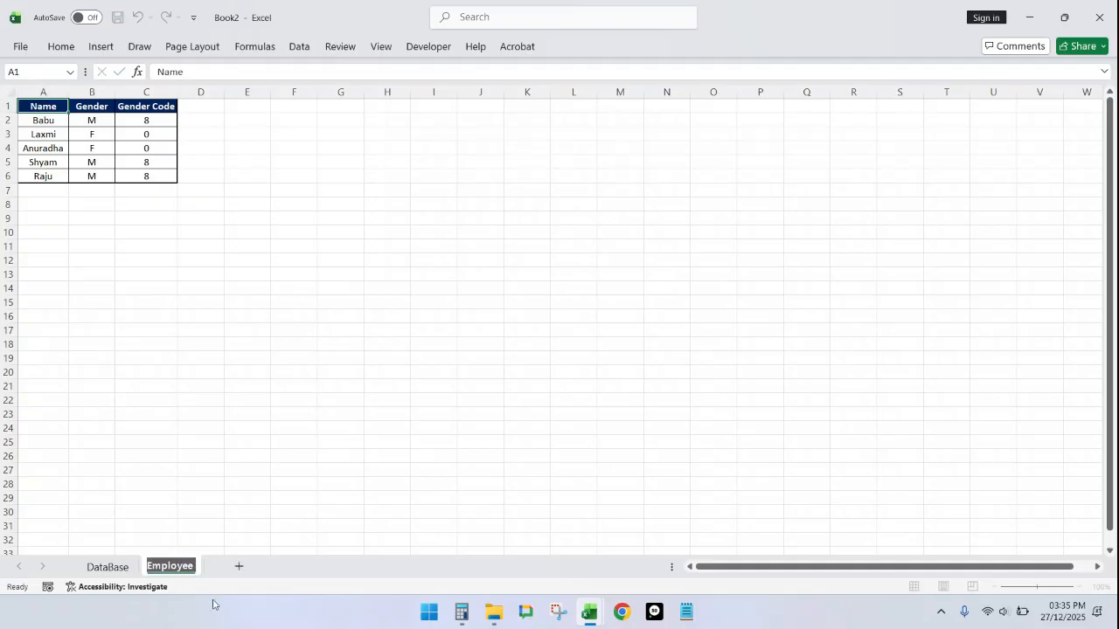
key("End")
type("Data")
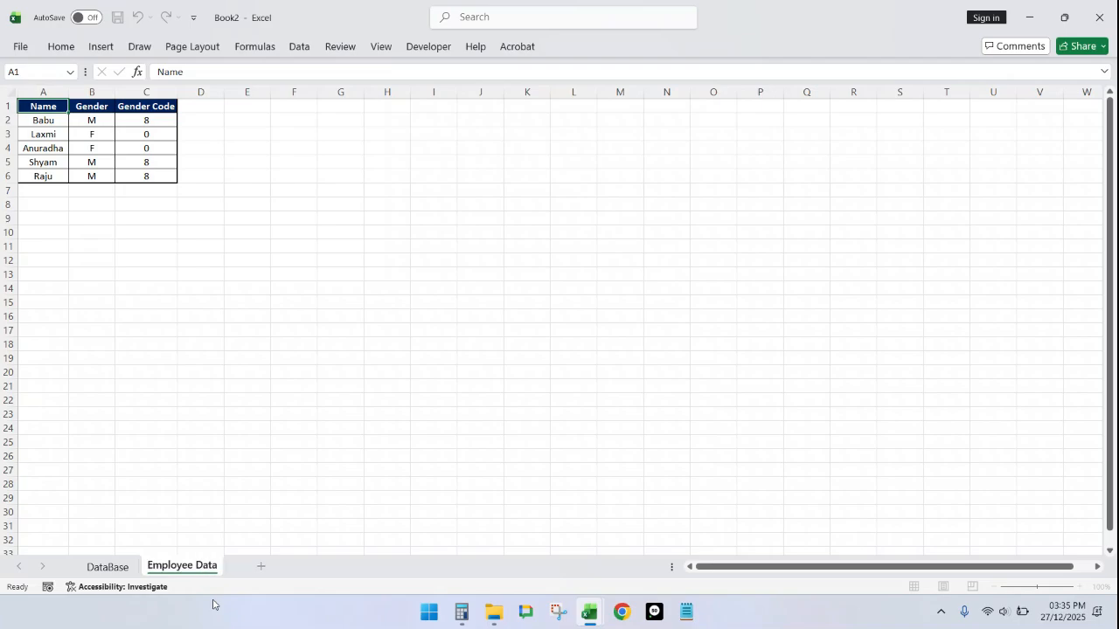
key("Return")
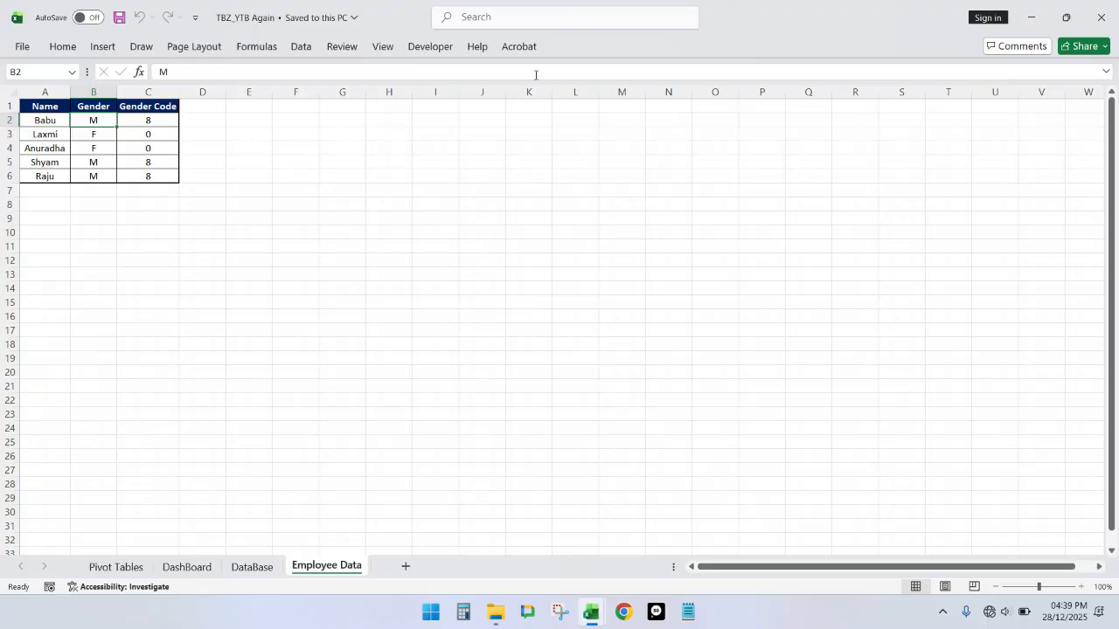
left_click(475, 13)
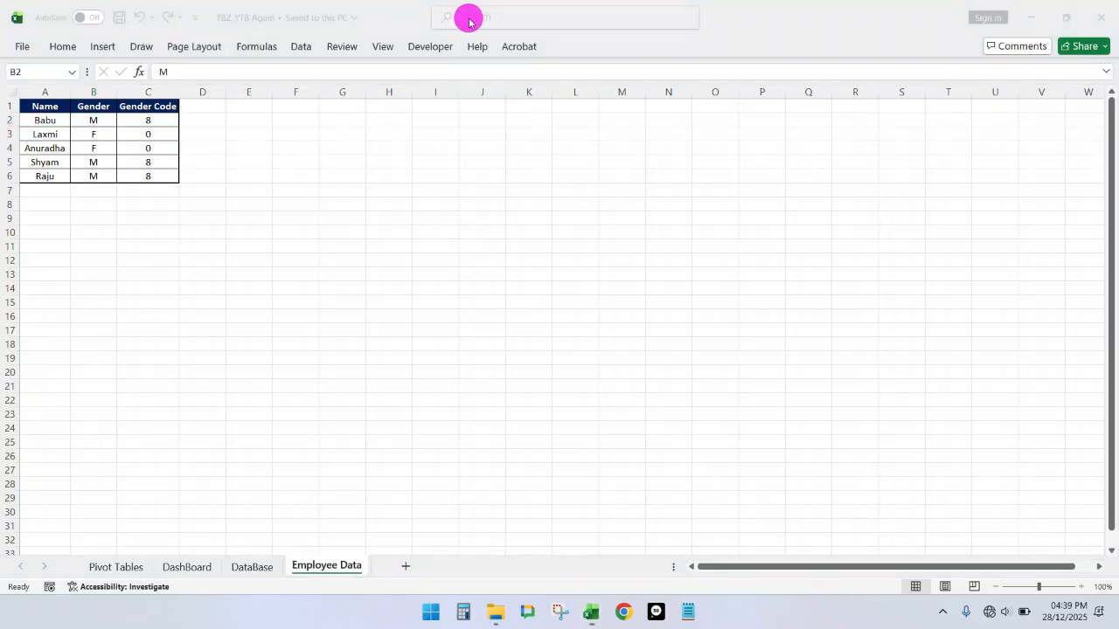
left_click(103, 92)
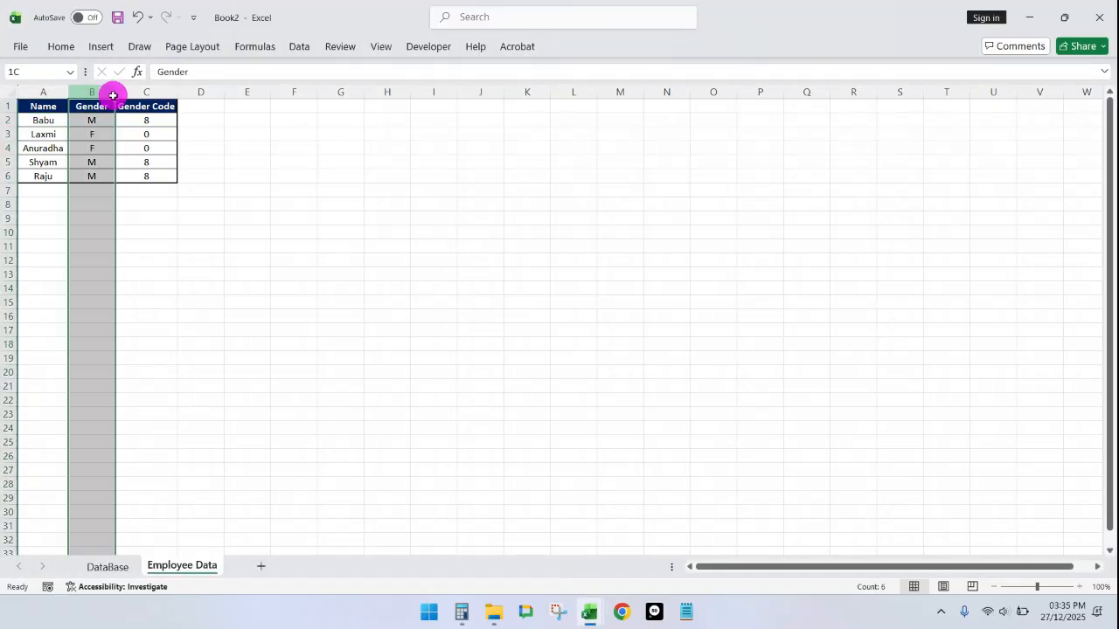
left_click_drag(112, 95, 131, 100)
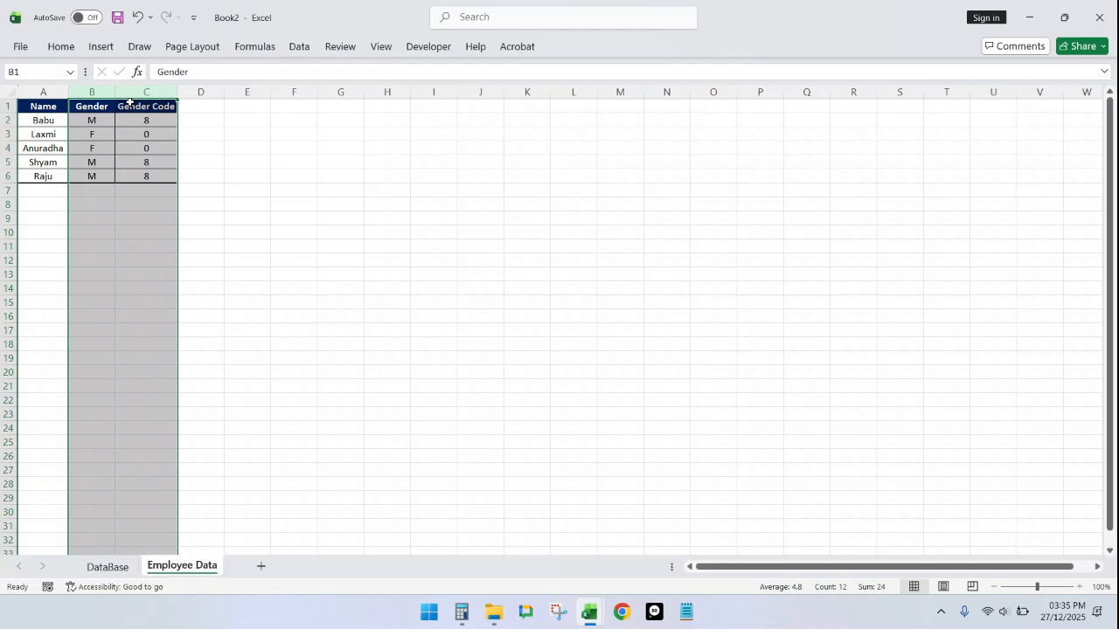
left_click(107, 566)
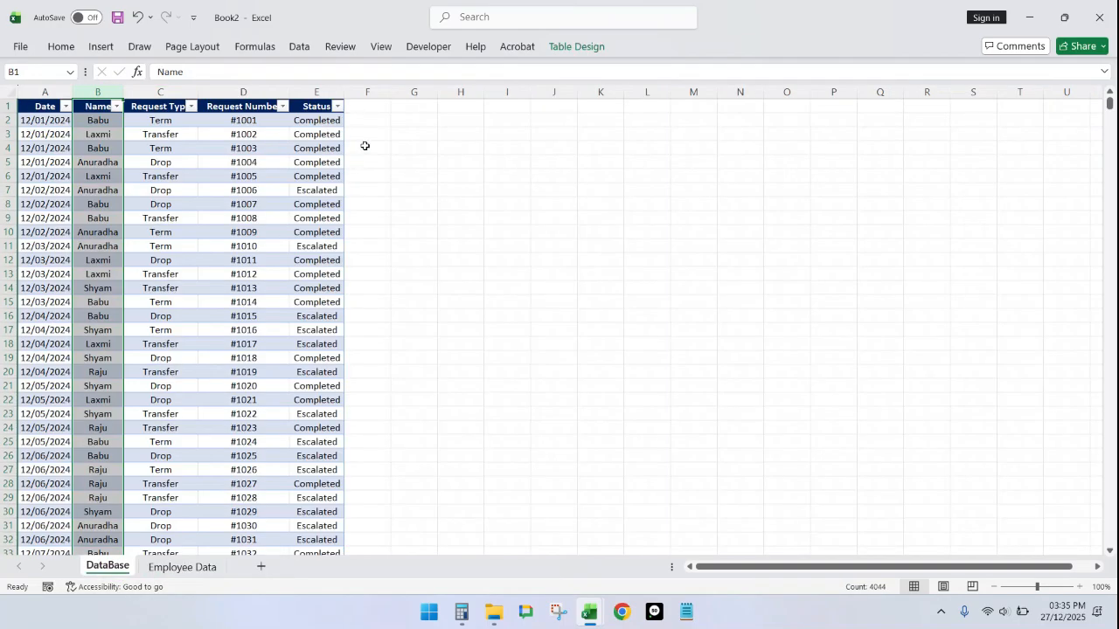
left_click(358, 124)
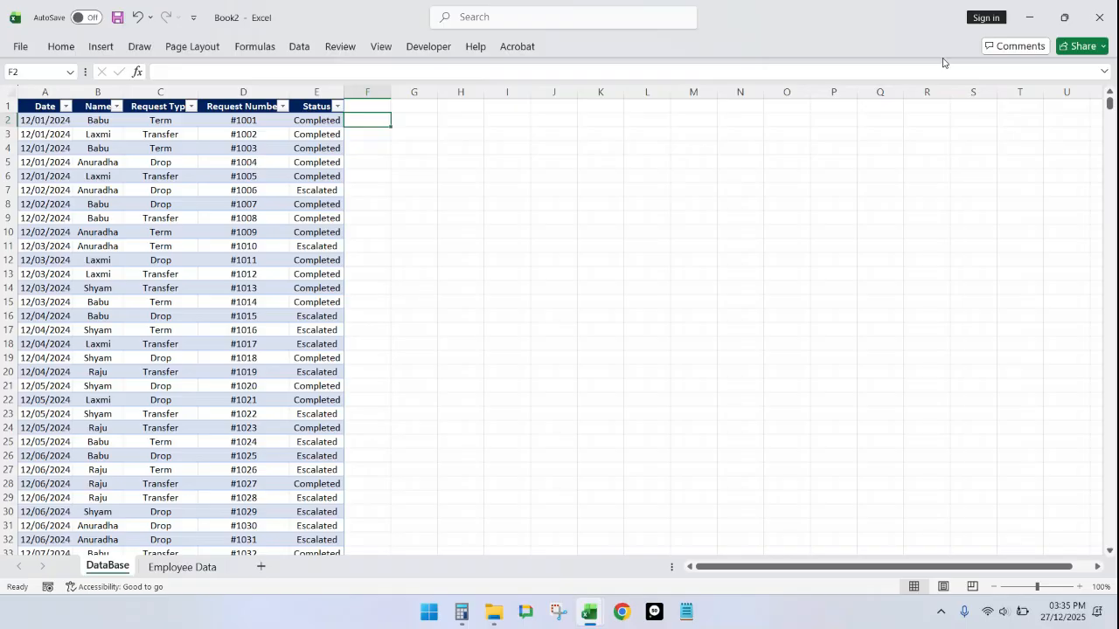
type("=")
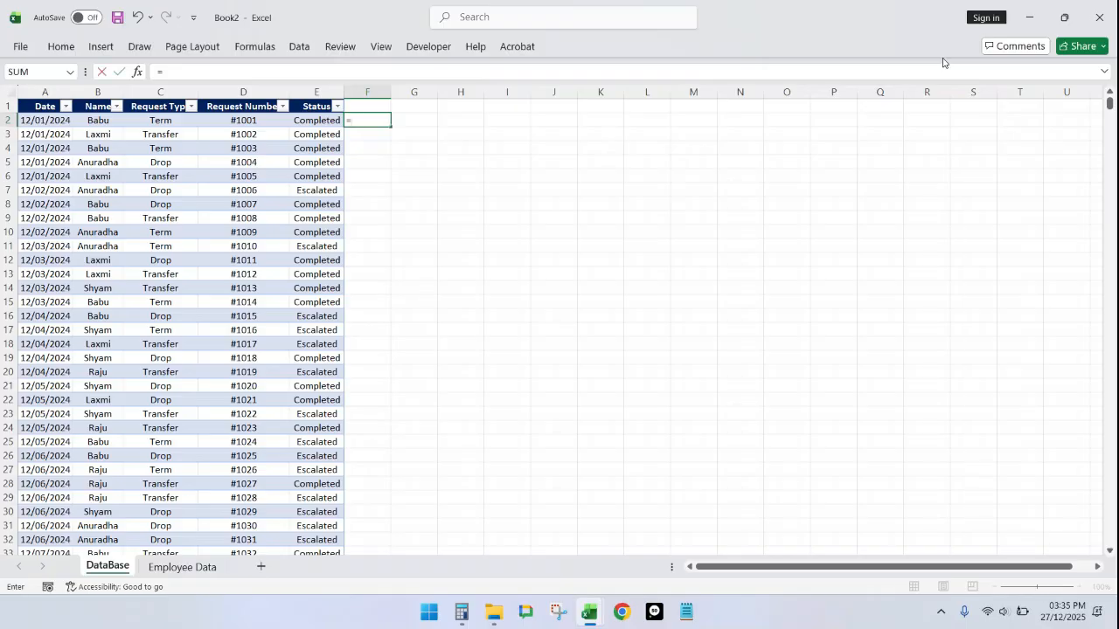
type("vlo")
key("Tab")
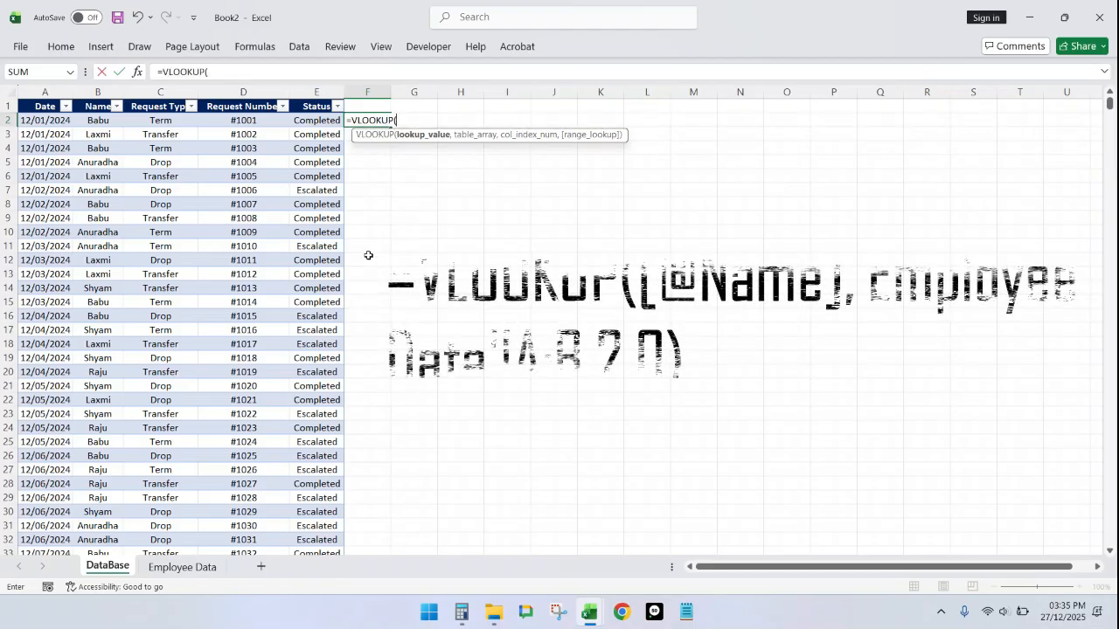
left_click(94, 122)
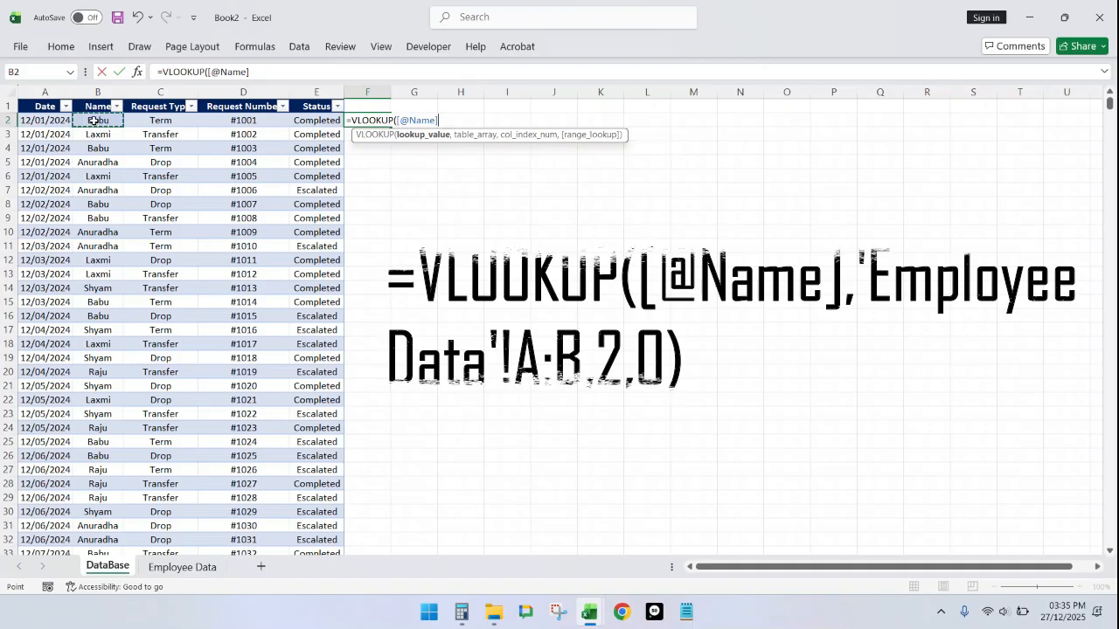
type(",")
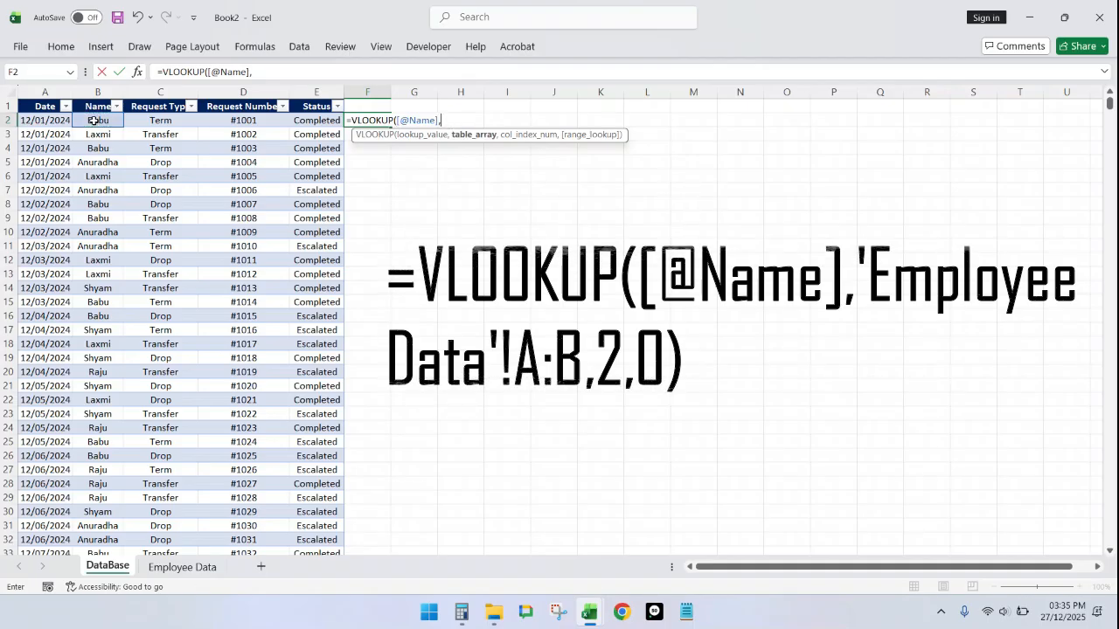
left_click(203, 568)
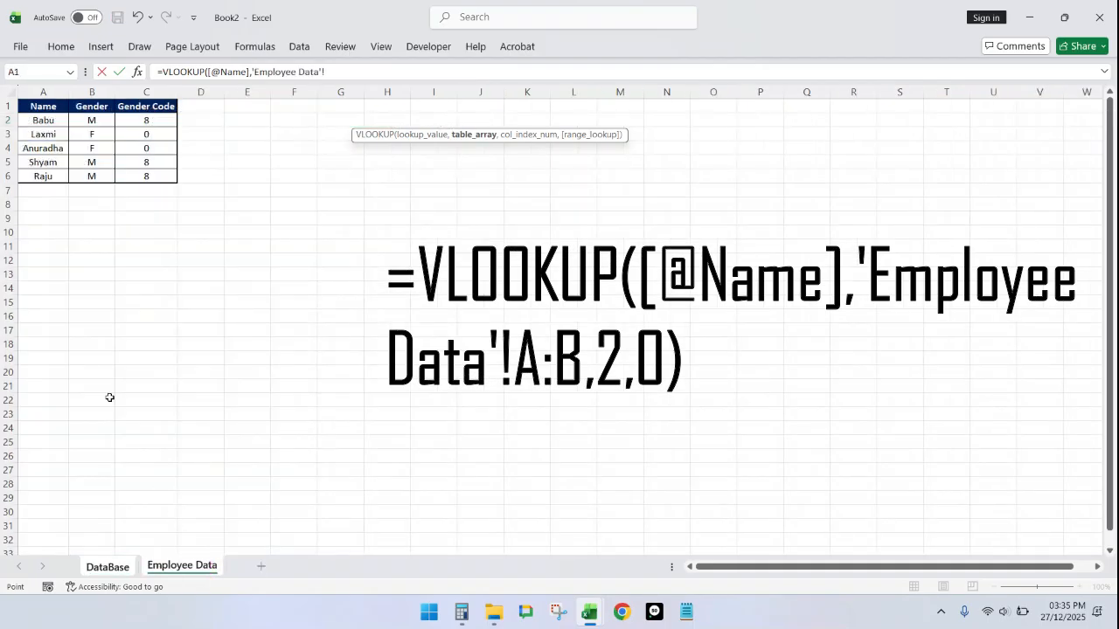
left_click_drag(55, 92, 146, 107)
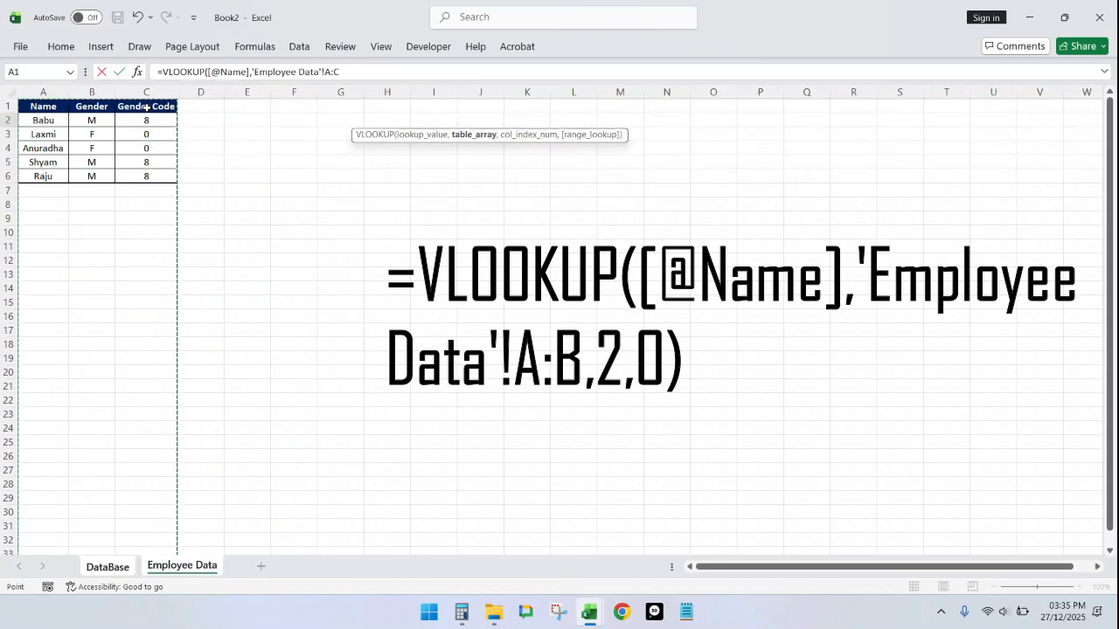
type(",")
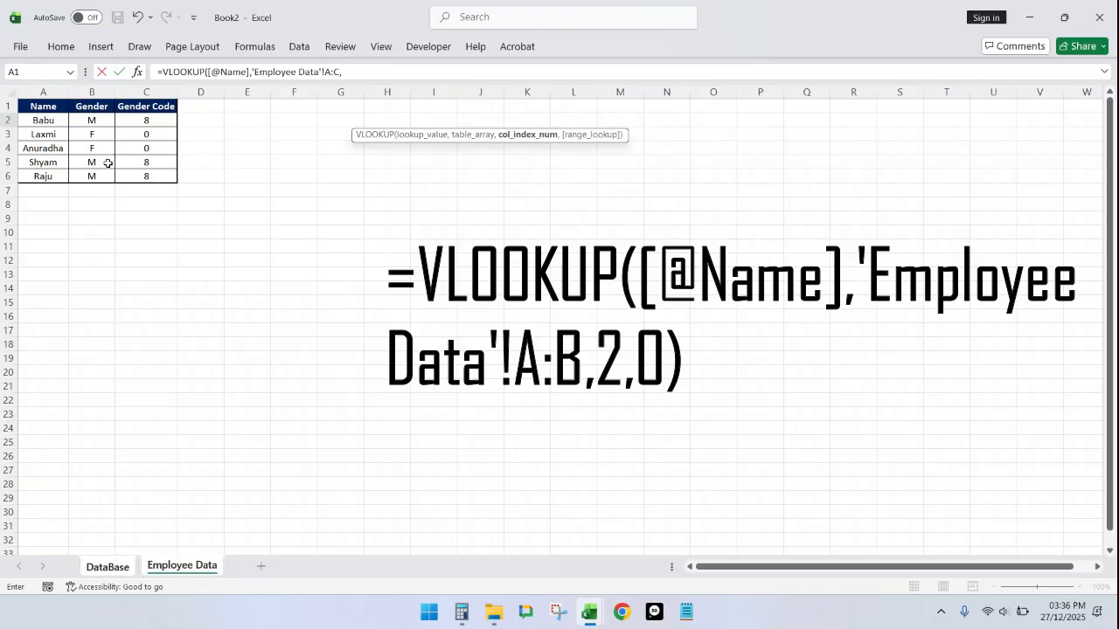
left_click(355, 71)
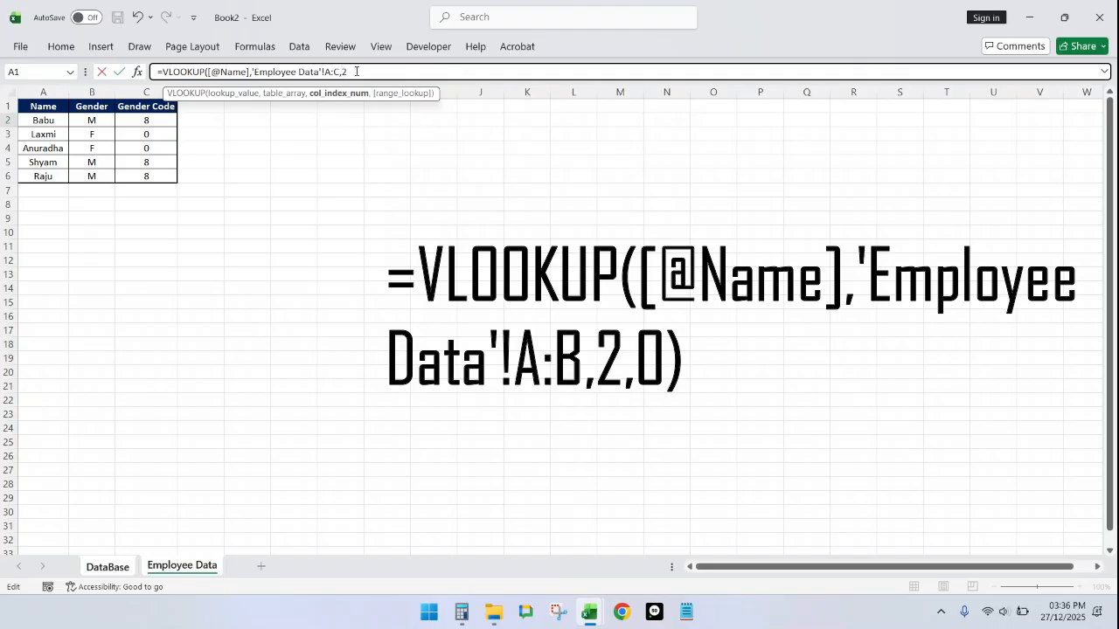
type(",")
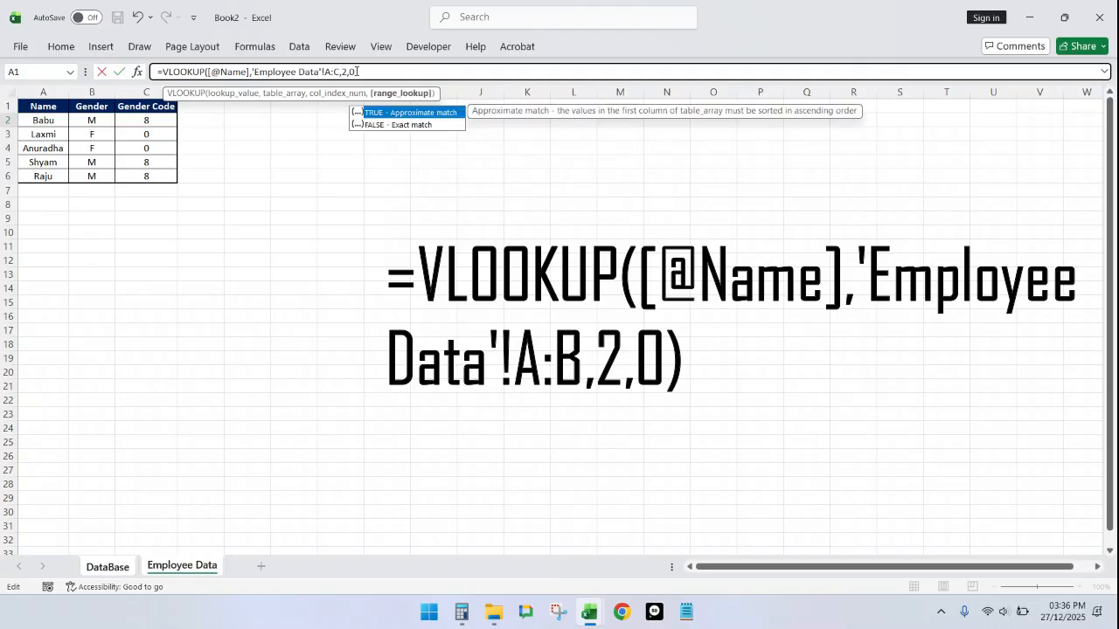
type("0")
key("Return")
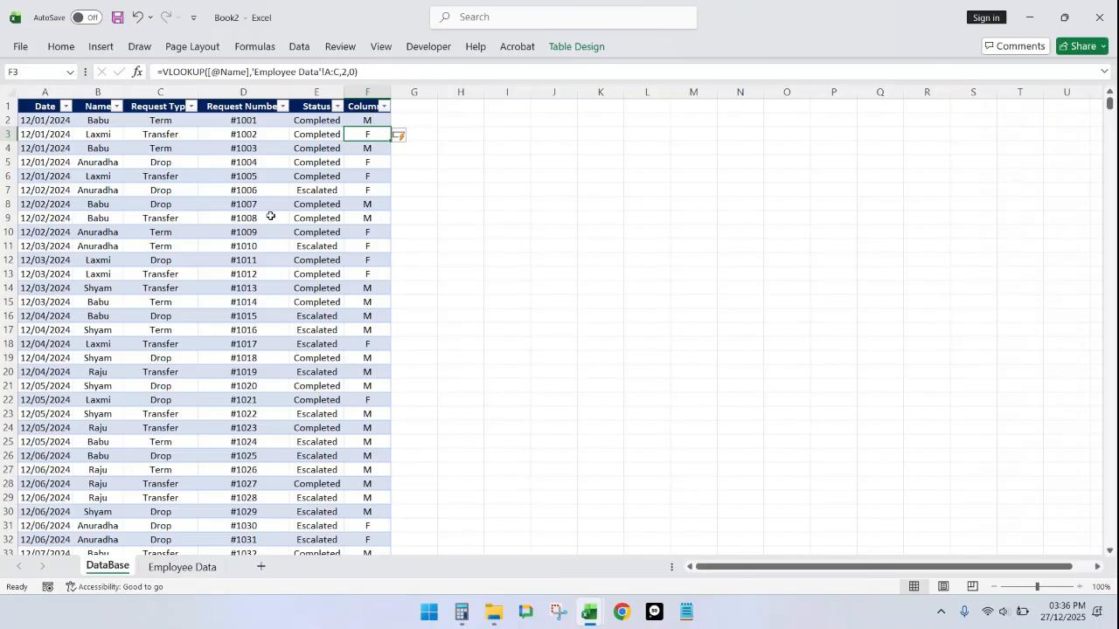
Step: Rename the header of the new lookup column in F1 as Gender
left_click(116, 106)
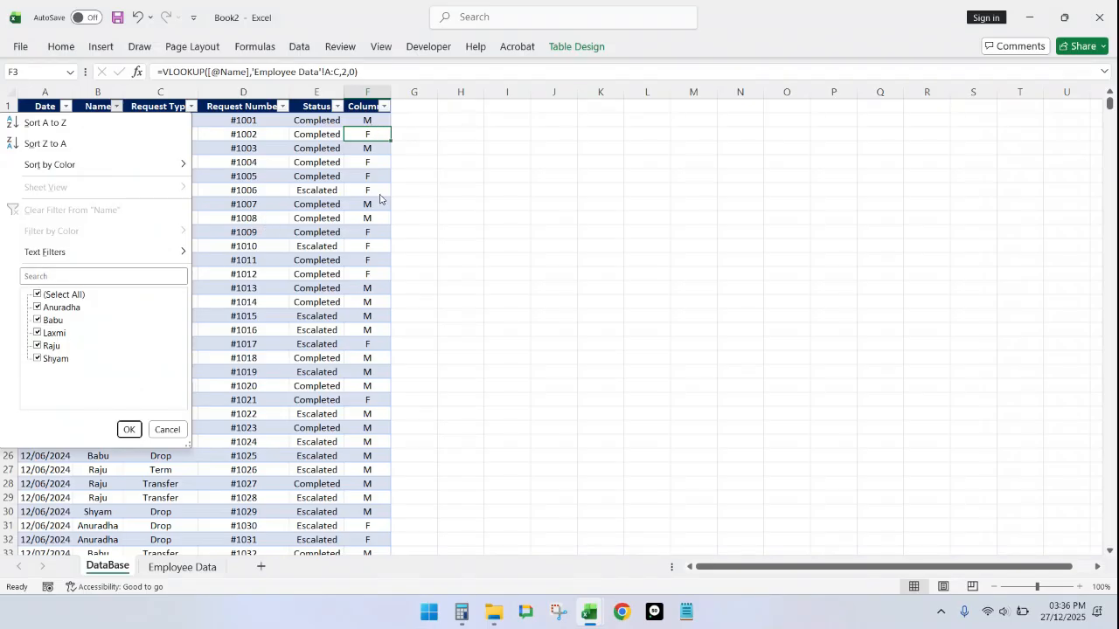
left_click(402, 130)
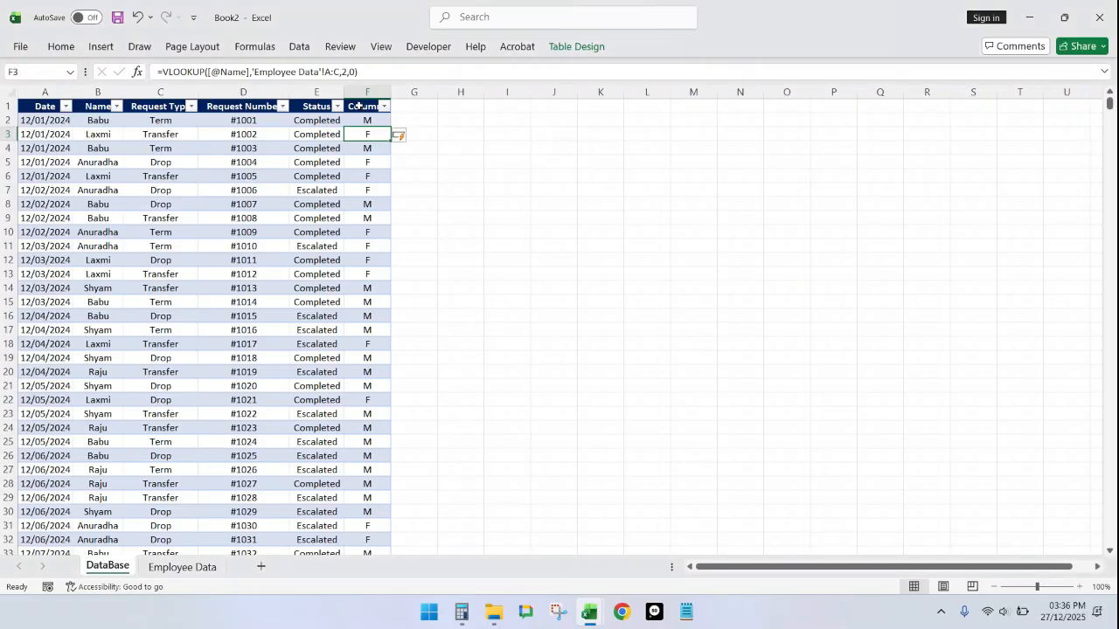
left_click(358, 106)
type("Gender")
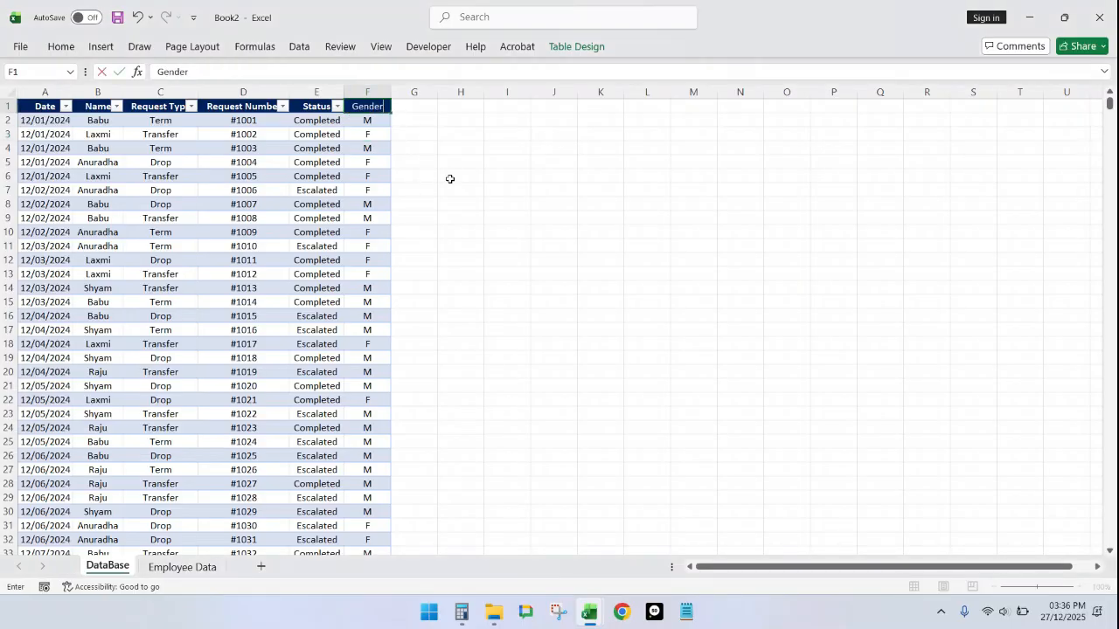
key("Tab")
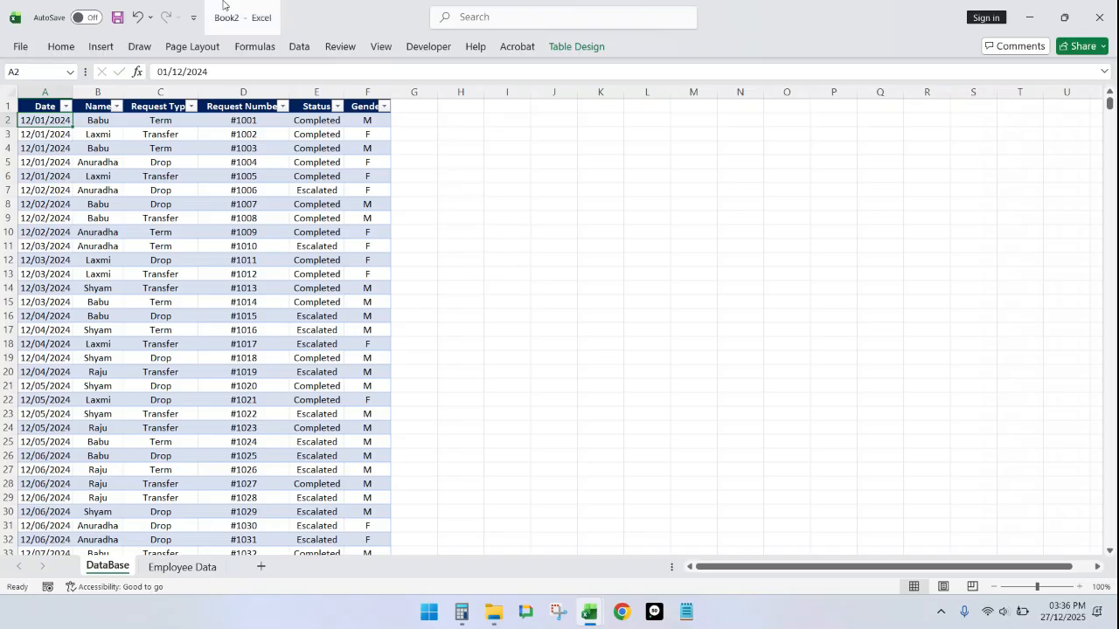
left_click(414, 122)
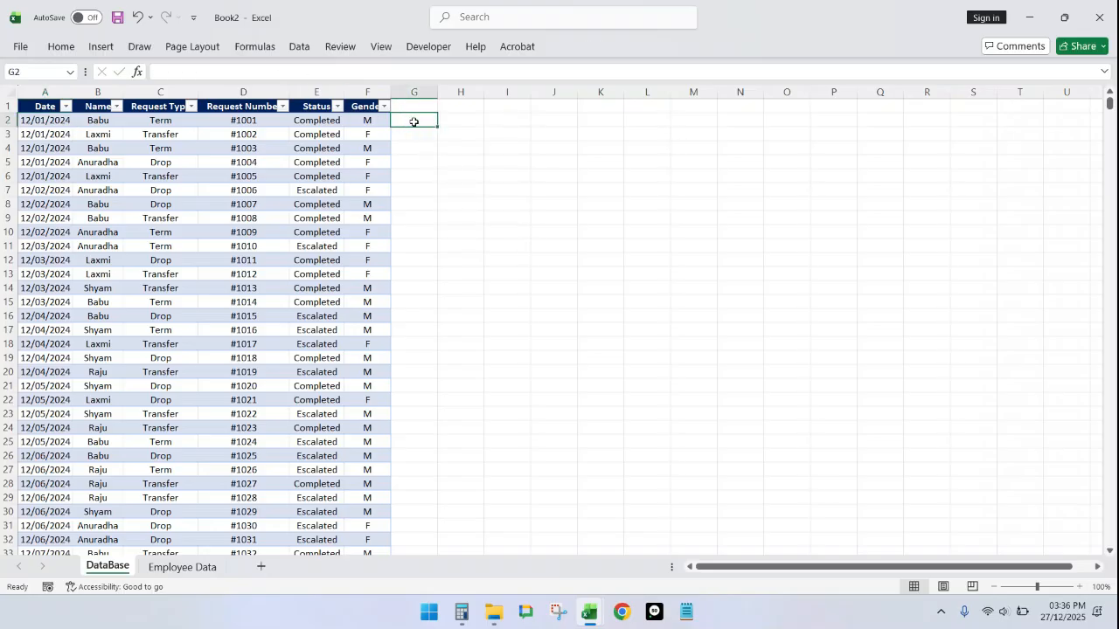
type("=vlo")
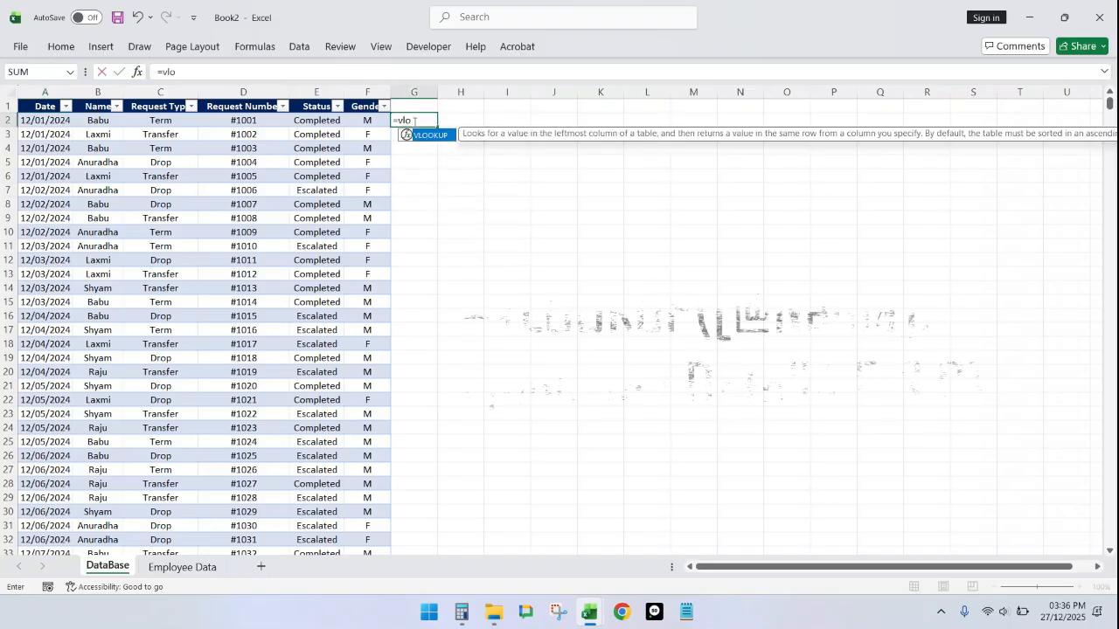
key("Tab")
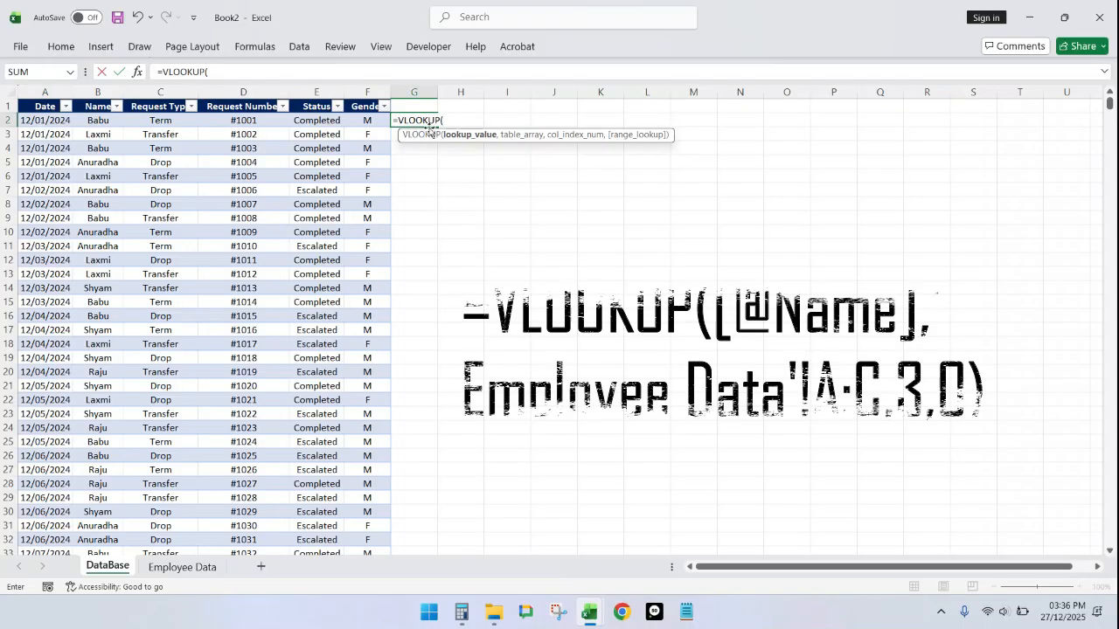
left_click(97, 120)
type(",")
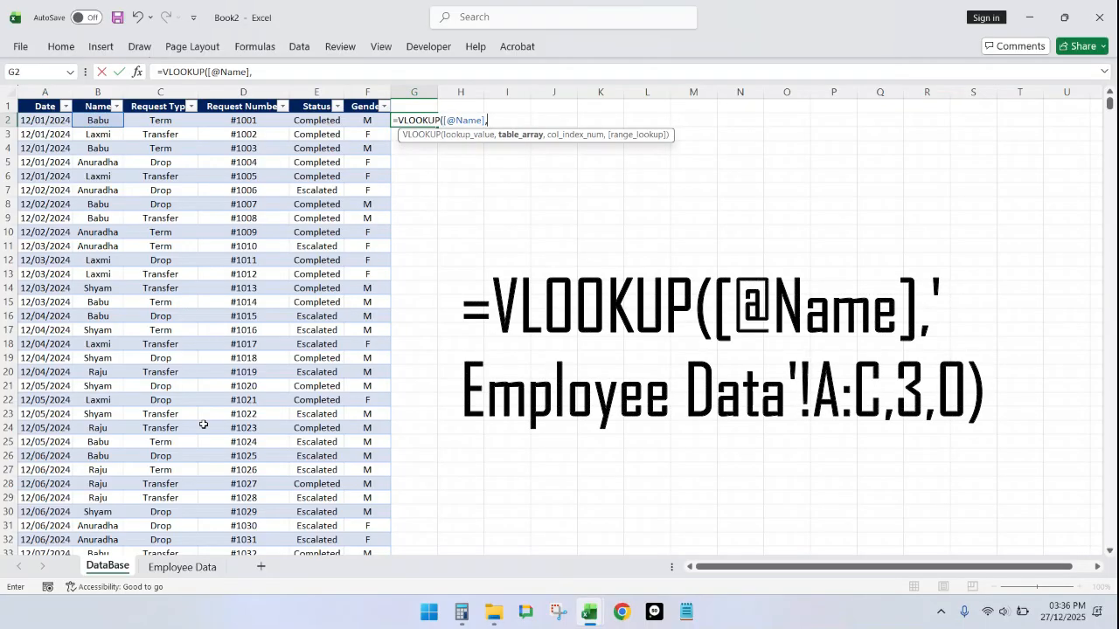
left_click(182, 566)
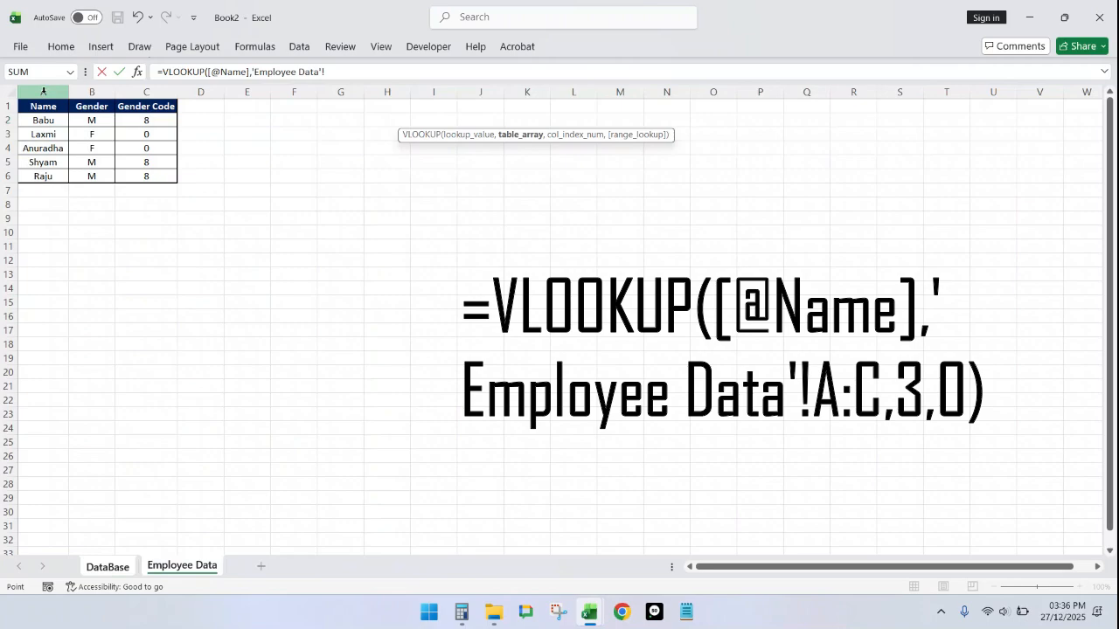
left_click_drag(42, 92, 156, 106)
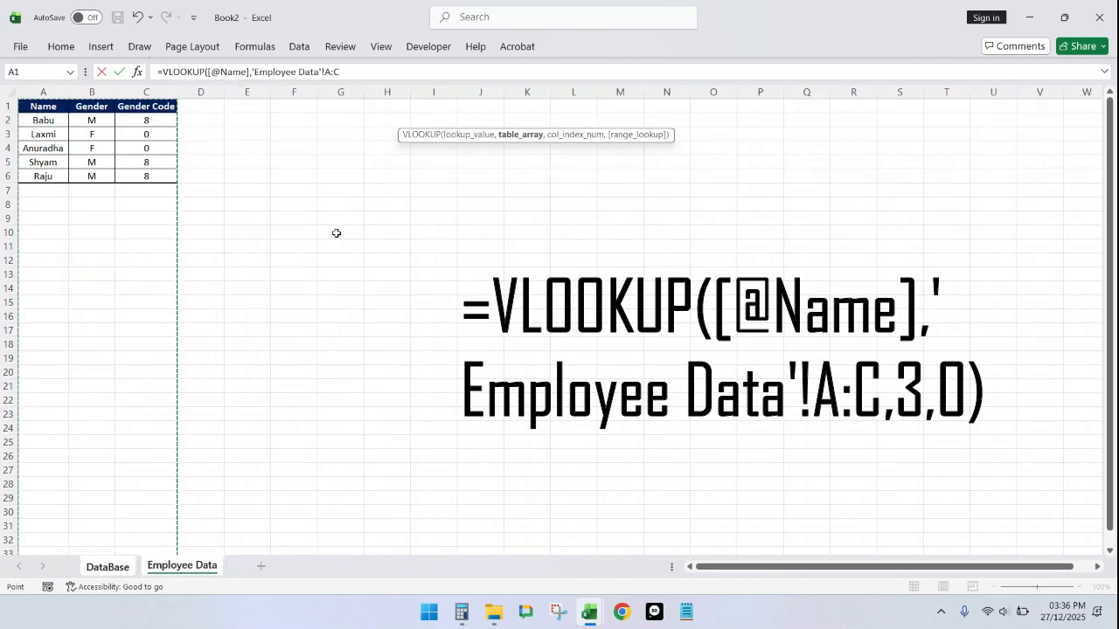
type(",")
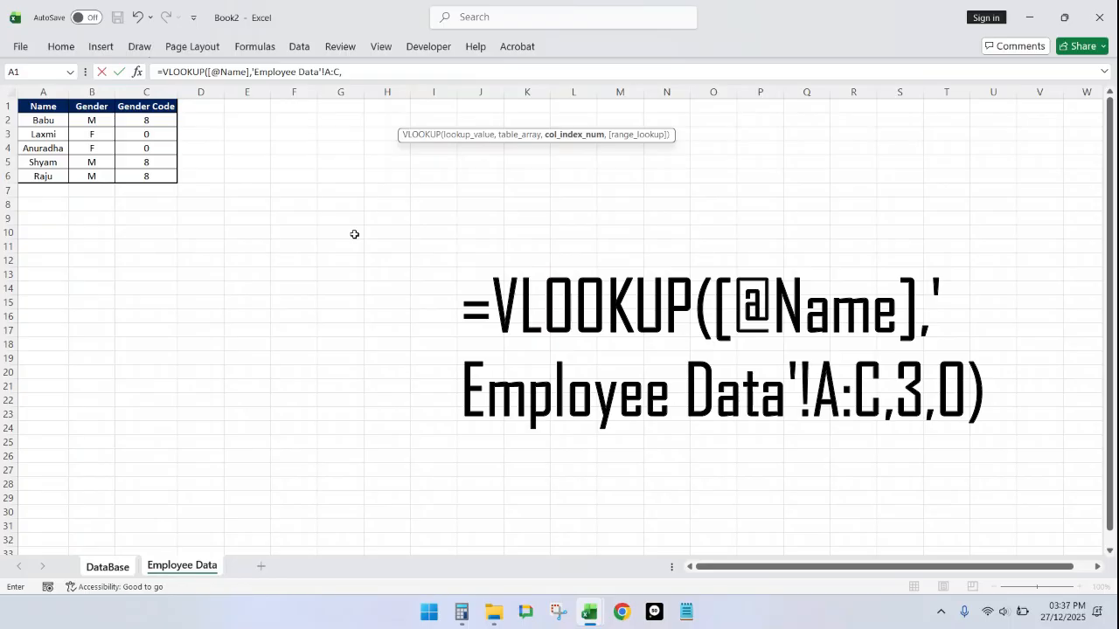
type("3,")
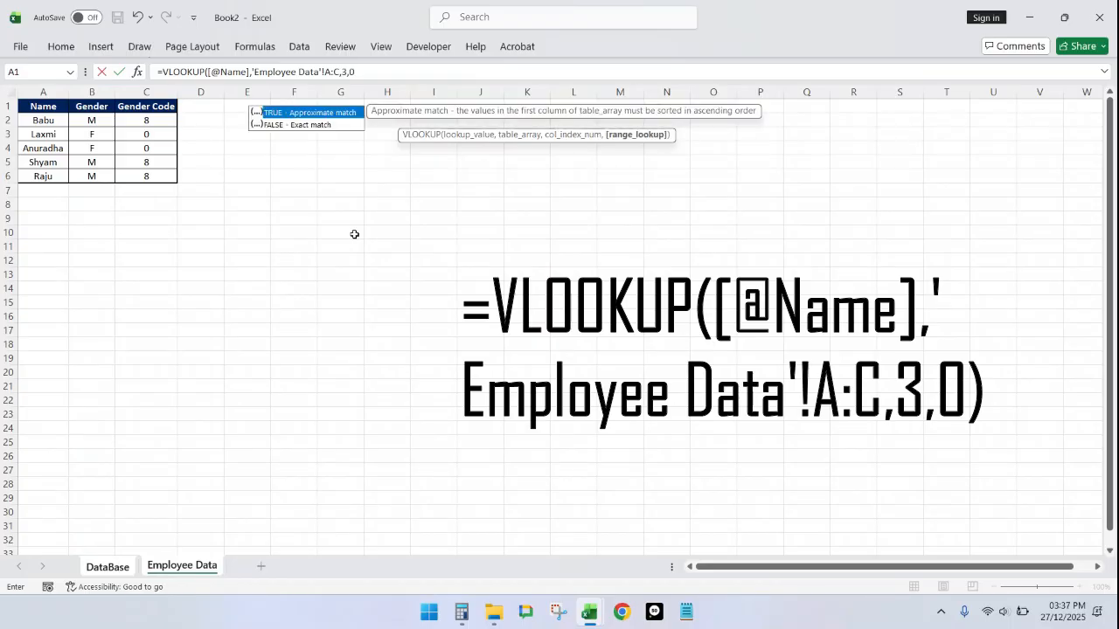
type("0()")
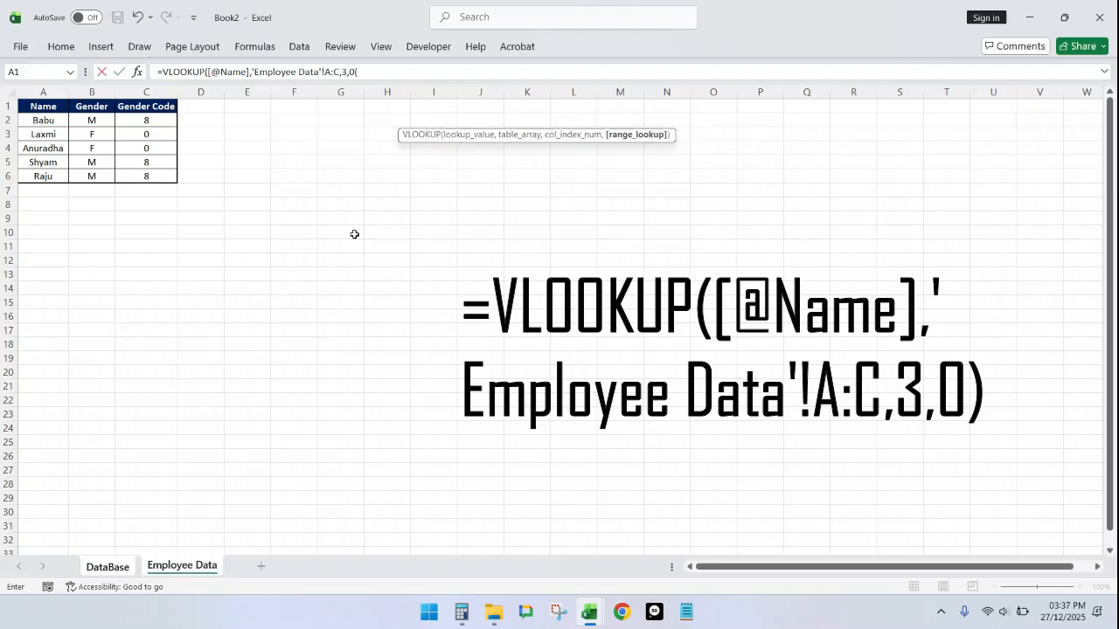
key("BackSpace")
key("BackSpace")
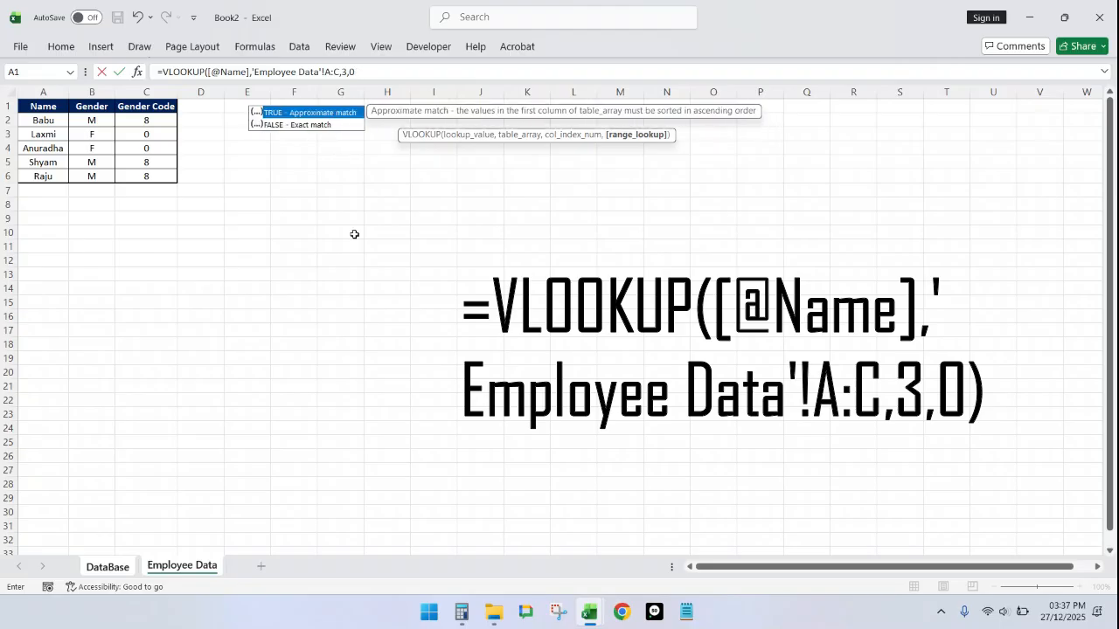
key("Return")
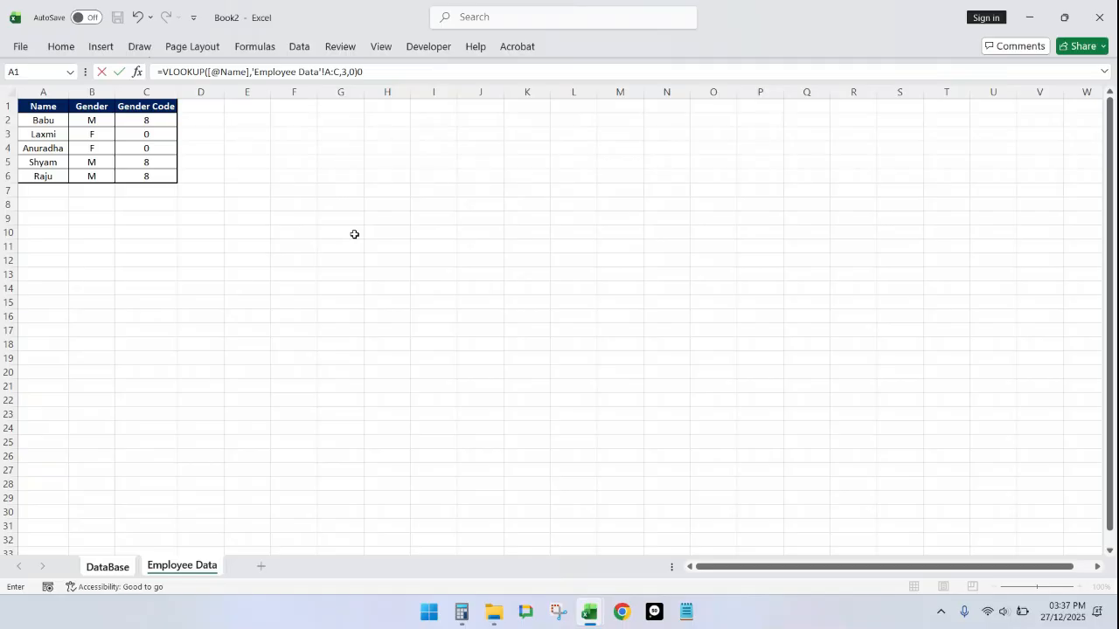
left_click(381, 72)
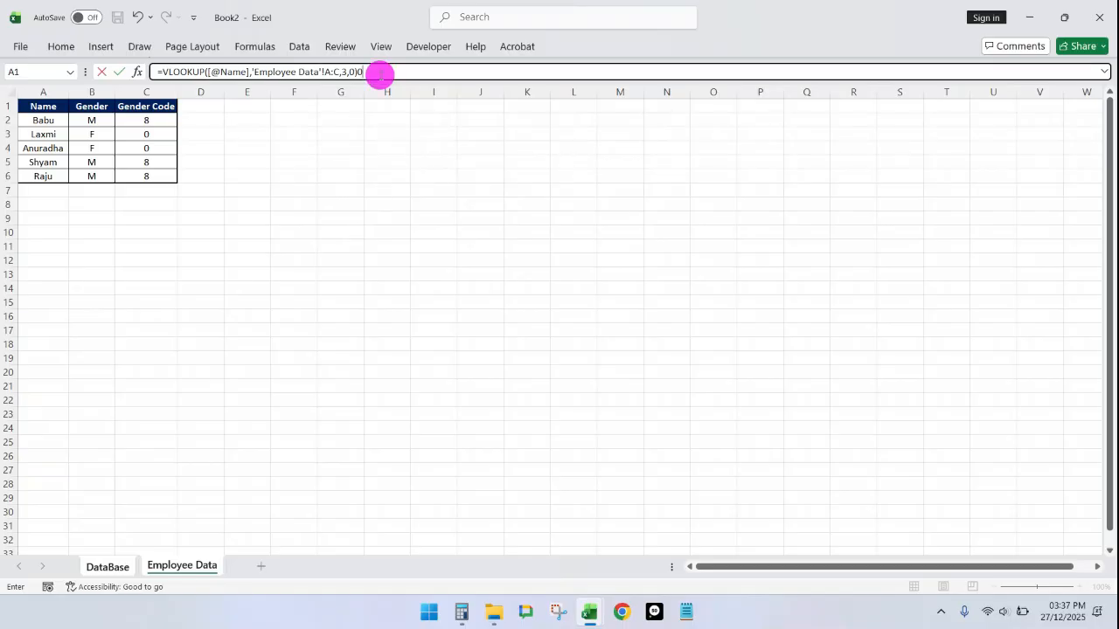
key("BackSpace")
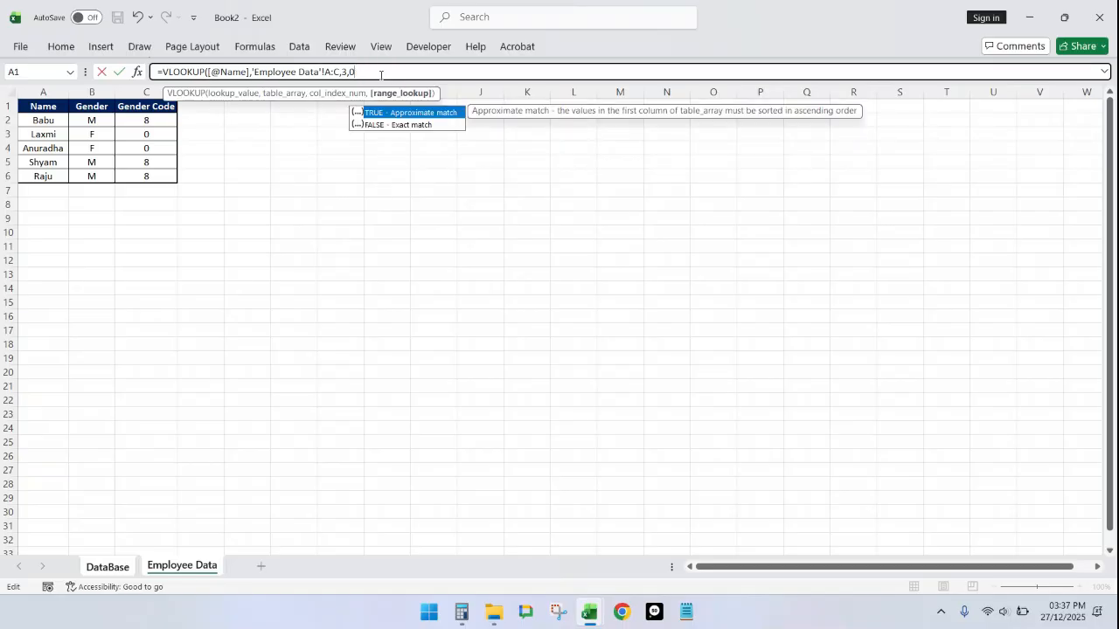
type(")")
key("Return")
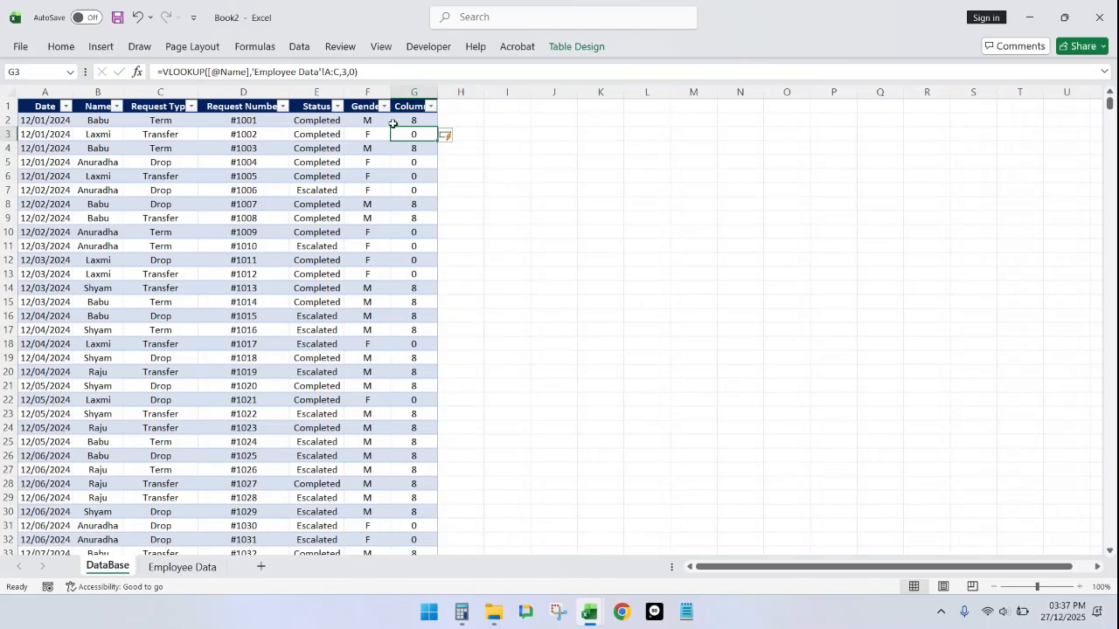
Step: Rename the header in G1 of the DataBase table as Gender Code and fit column G's width to its contents
left_click(402, 107)
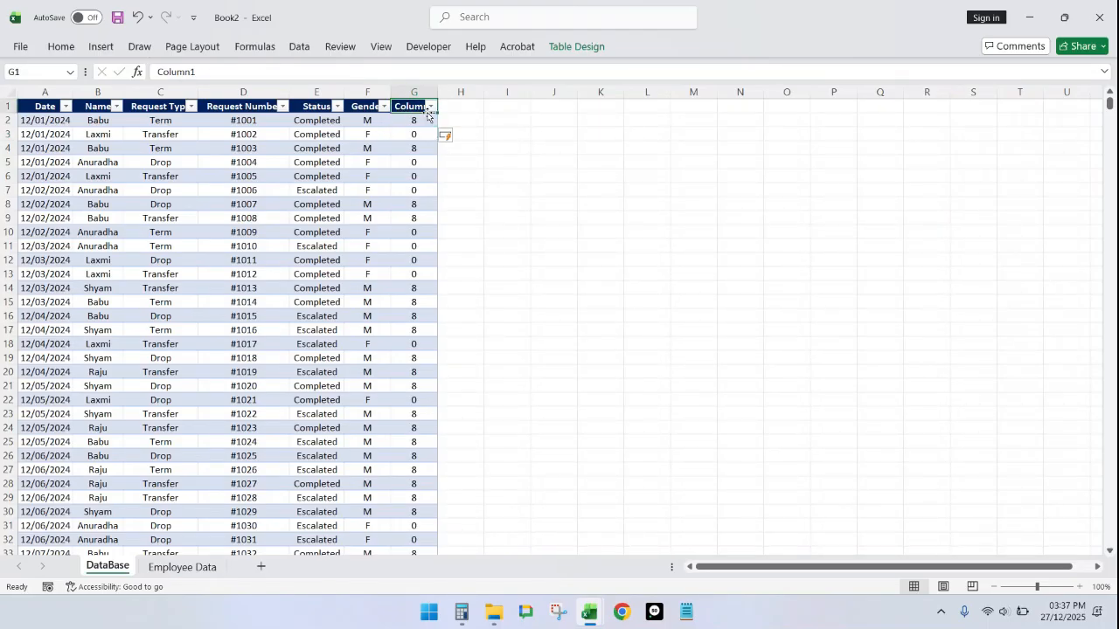
type("Gender C")
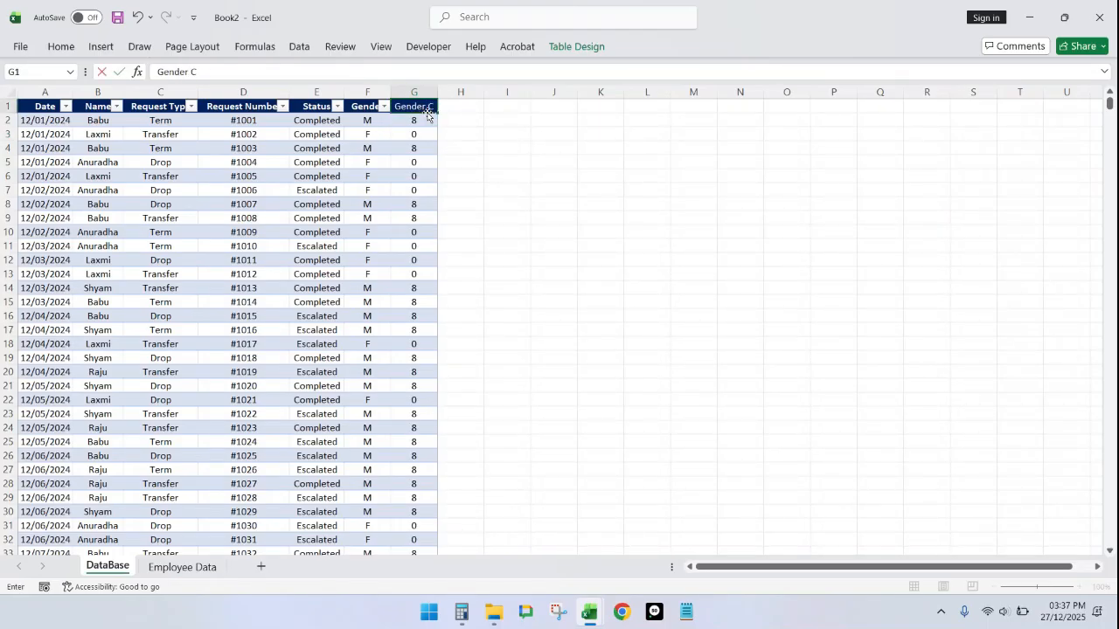
type("ode")
key("Return")
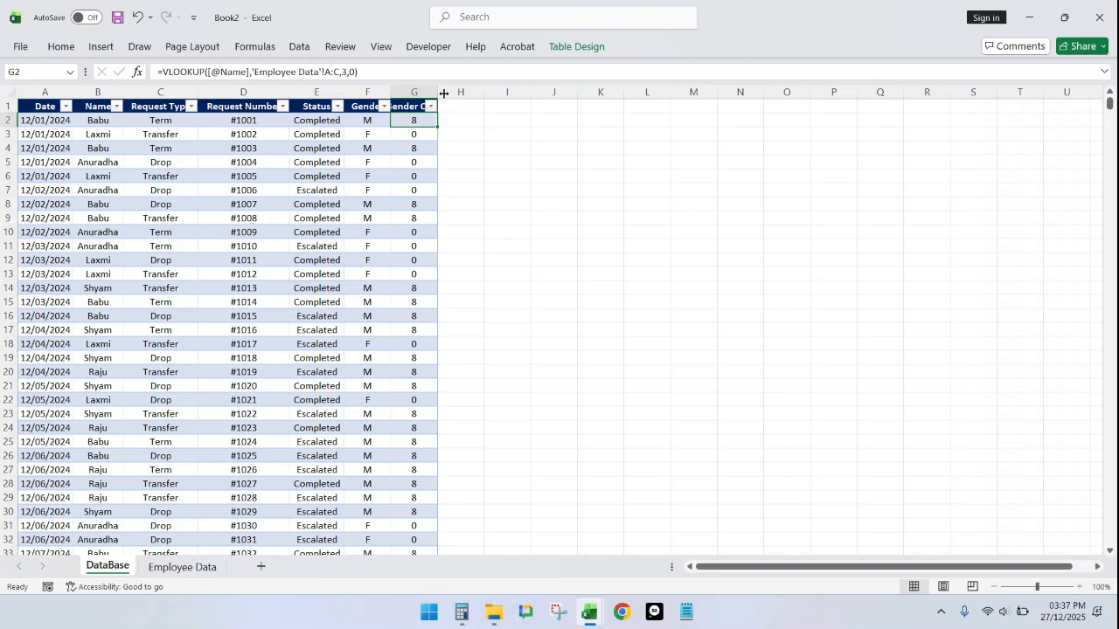
double_click(437, 93)
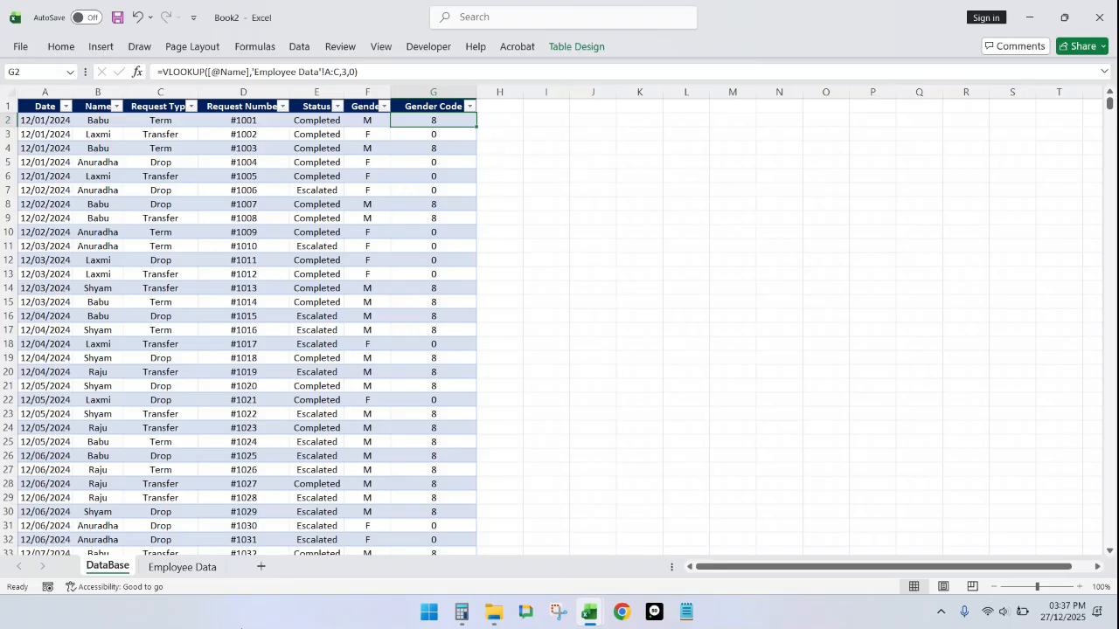
Step: Create a PivotTable from the DataBase table (Table1) on a new worksheet
left_click(37, 111)
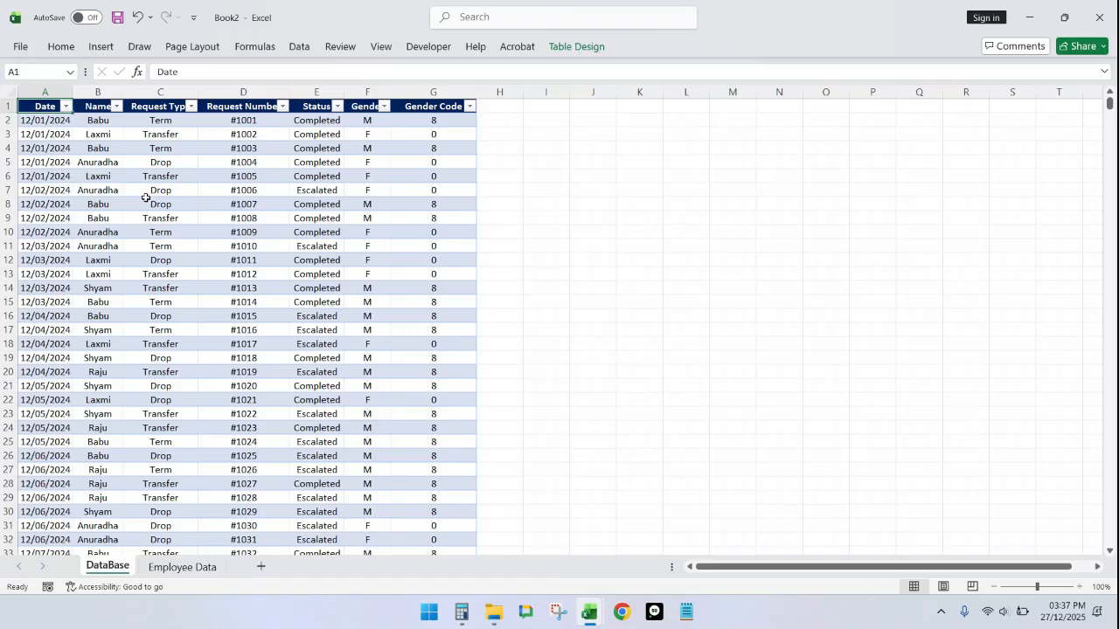
left_click(103, 44)
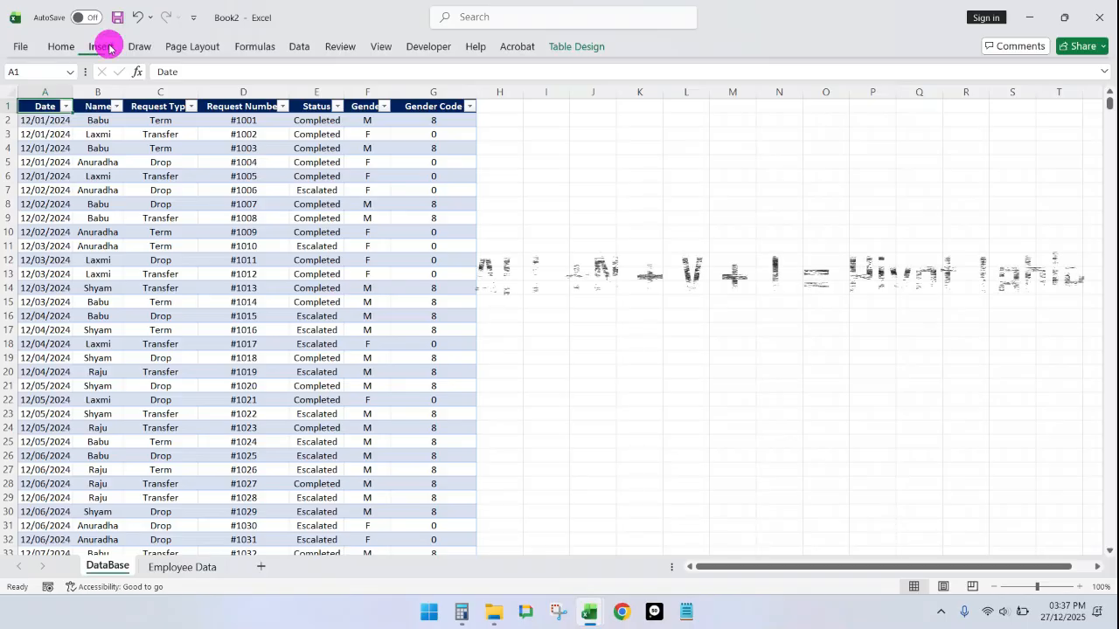
left_click(35, 81)
key("alt+n")
key("v")
key("t")
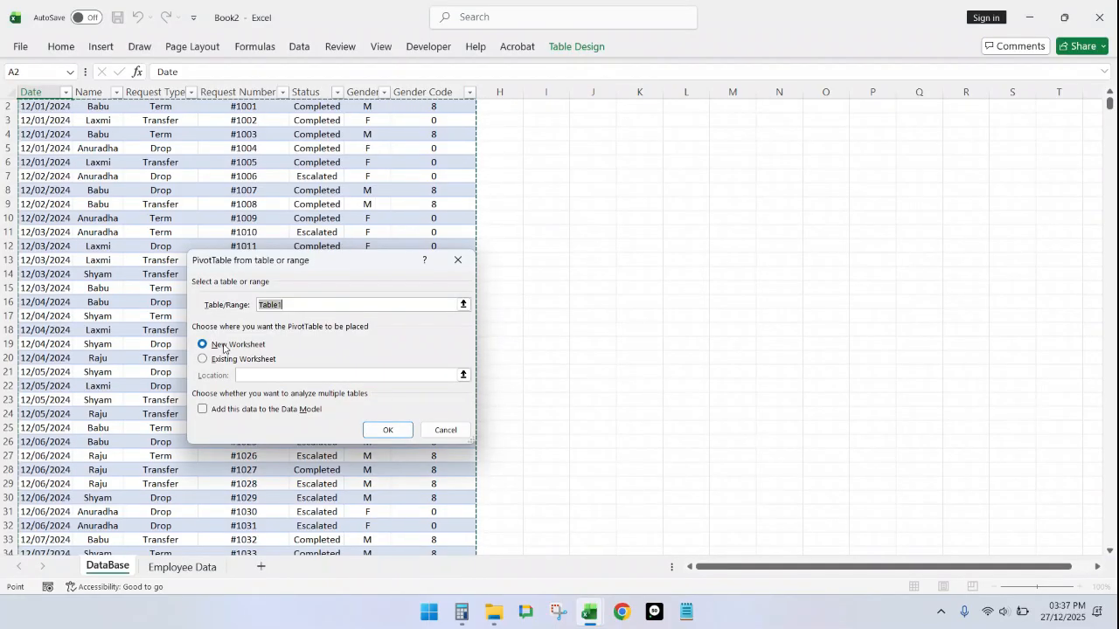
left_click(388, 430)
Step: Rename the new PivotTable sheet as Pivot Tables
left_click(112, 566)
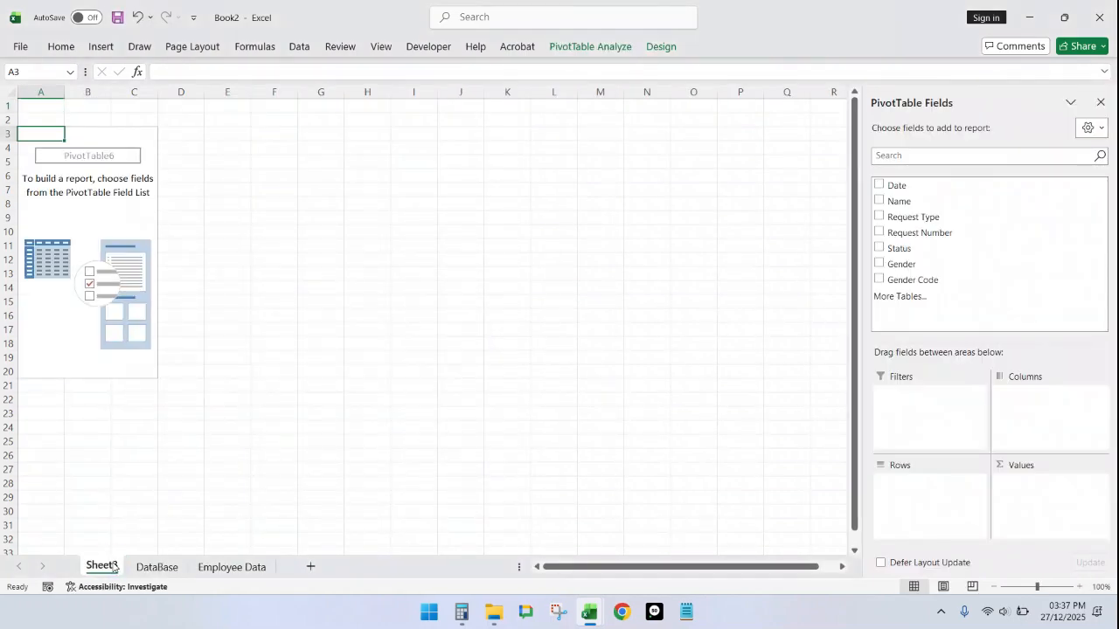
double_click(112, 566)
type("PI")
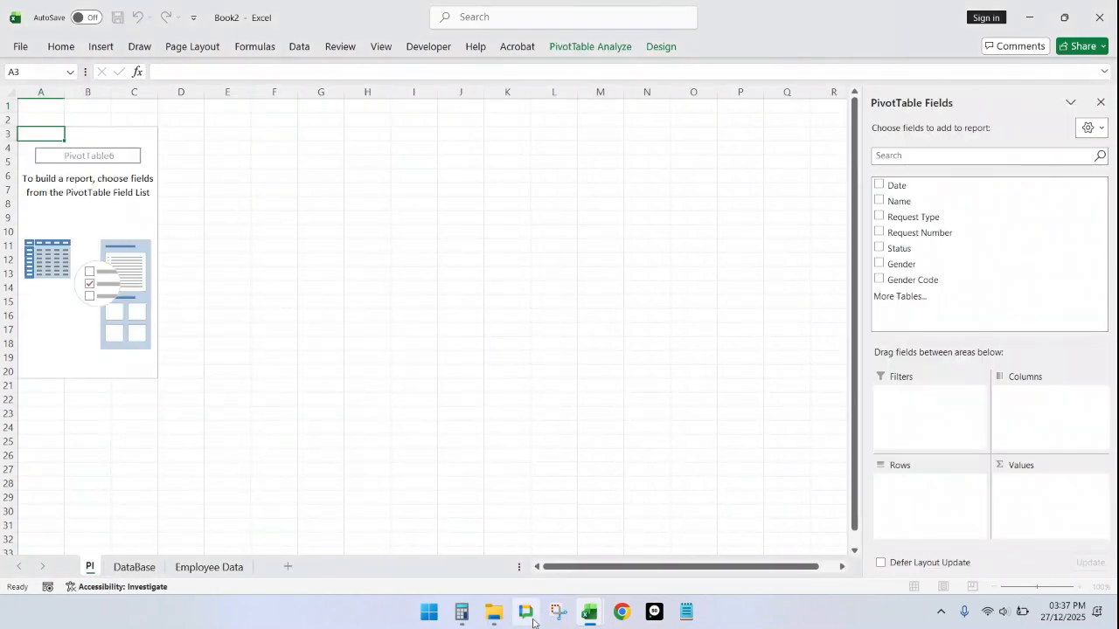
type("ivot T")
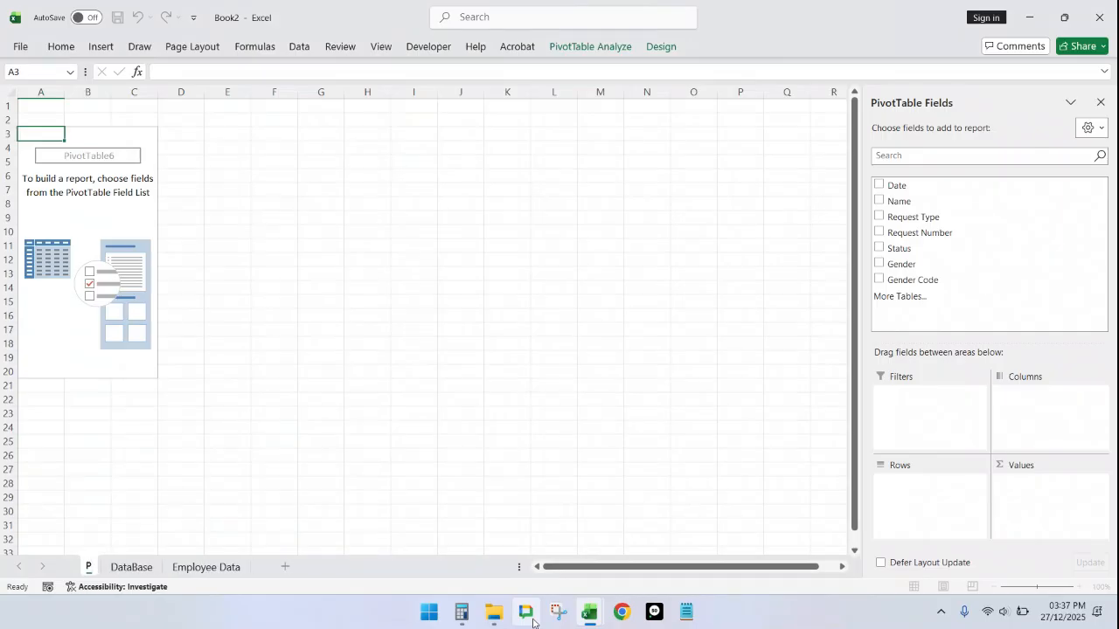
type("ables")
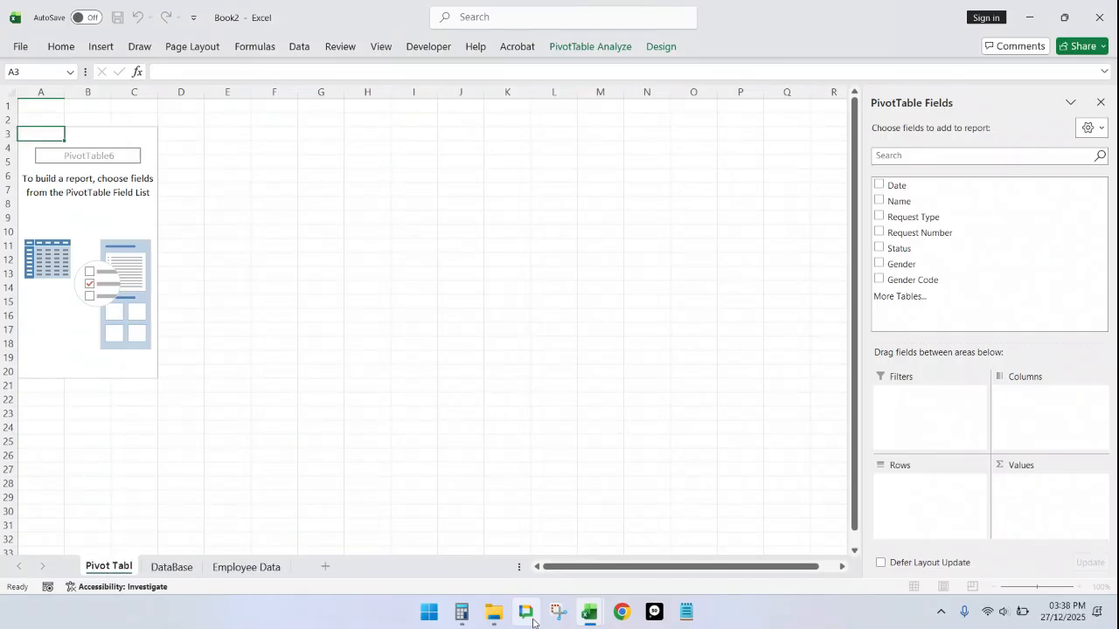
key("Return")
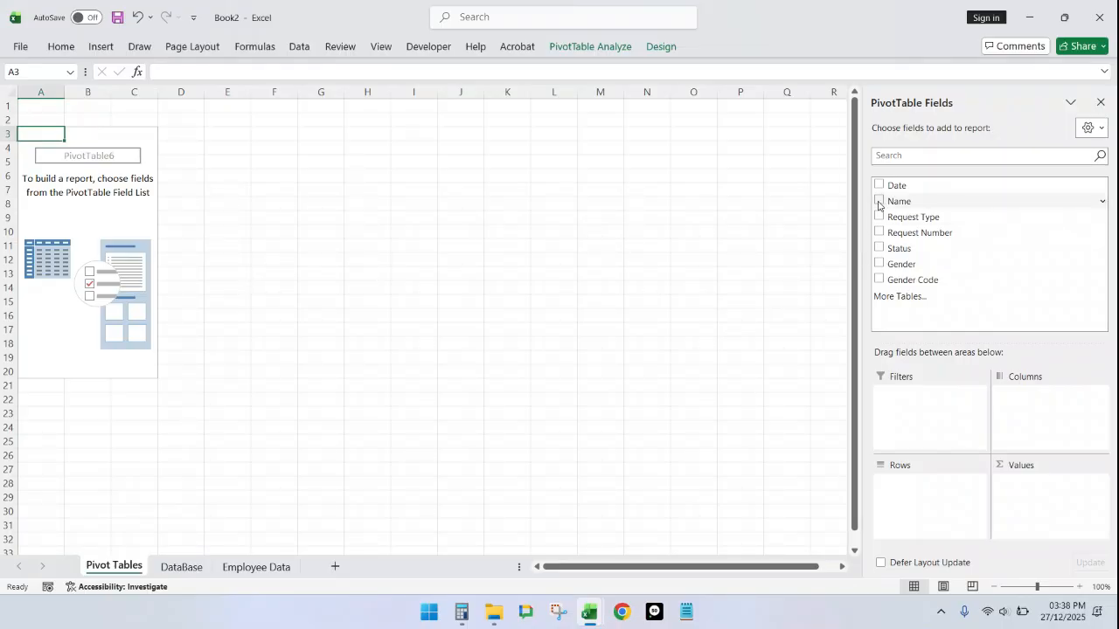
Step: Build the PivotTable with Name in Rows and Count of Name in Values, checking it against the TBZ_YTB dashboard
left_click_drag(878, 204, 927, 507)
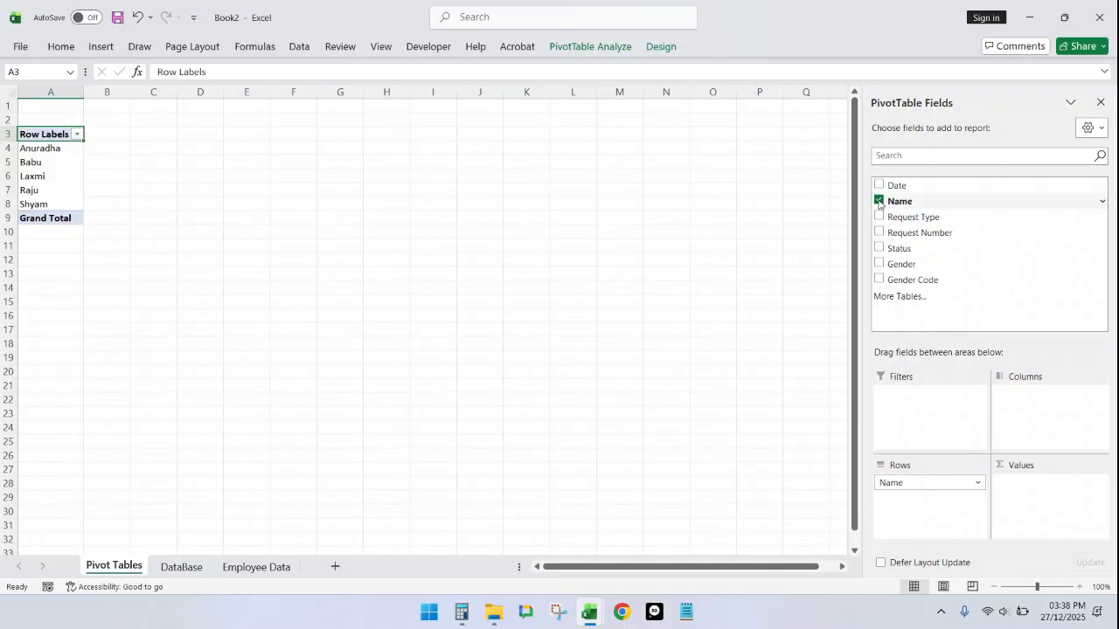
left_click_drag(891, 201, 1044, 516)
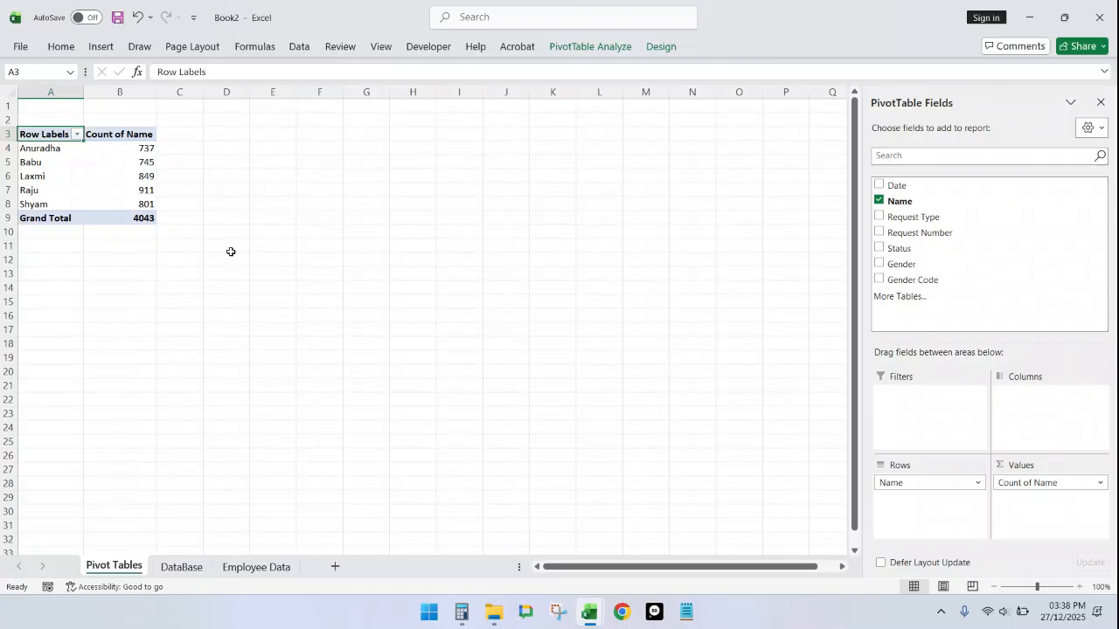
key("alt+Tab")
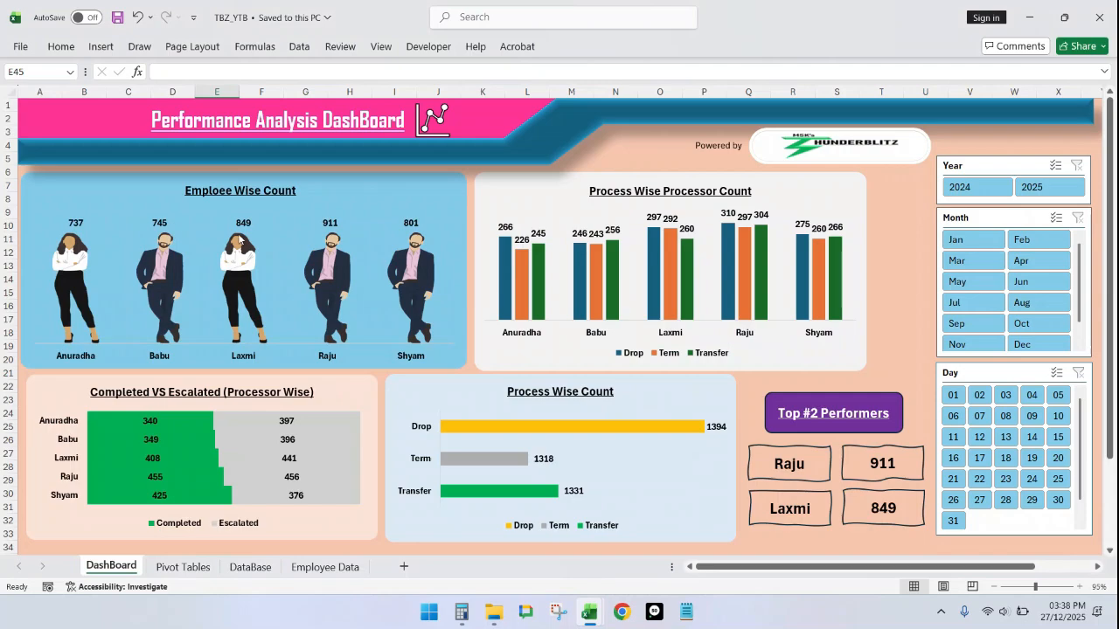
key("alt+Tab")
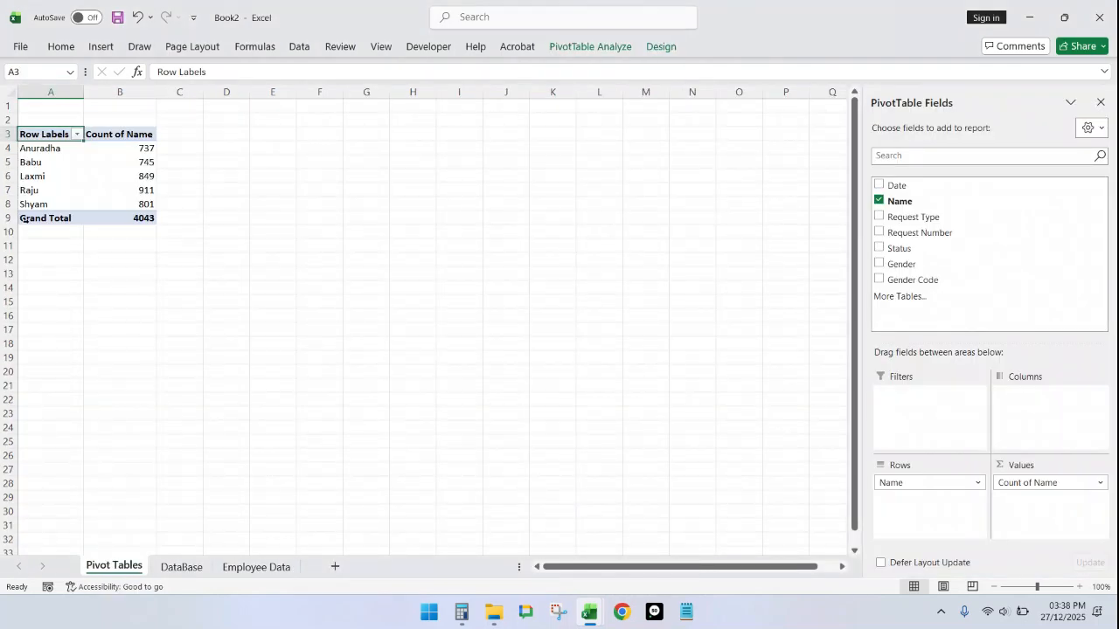
Step: Insert a 2-D clustered column PivotChart from the name count PivotTable and place it beside the table at about row 3
left_click(50, 343)
left_click(43, 134)
mouse_move(134, 156)
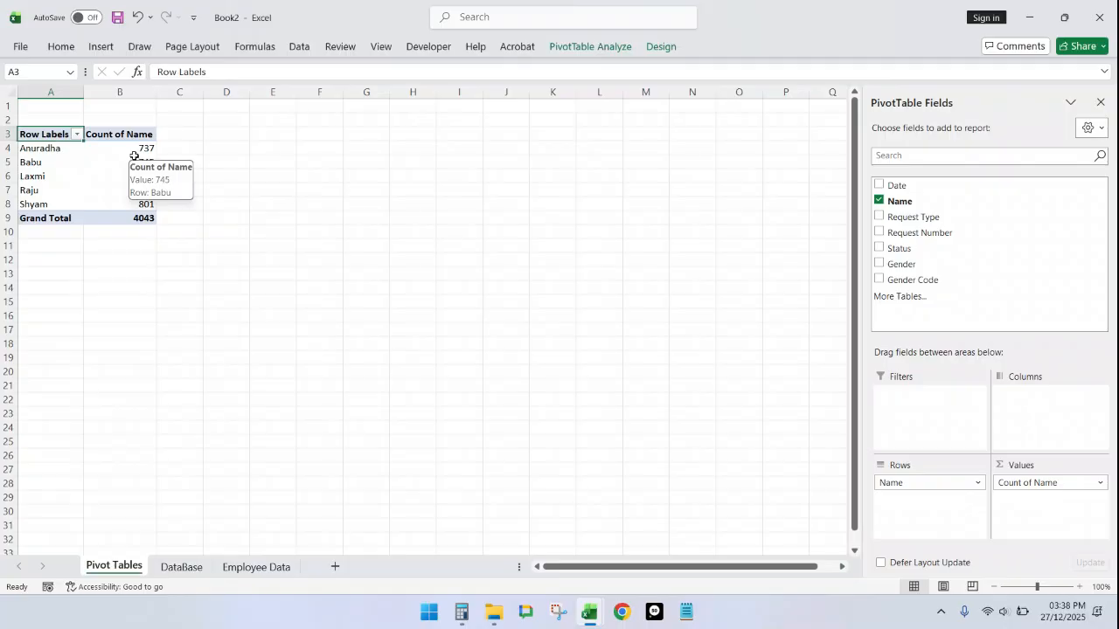
left_click(102, 48)
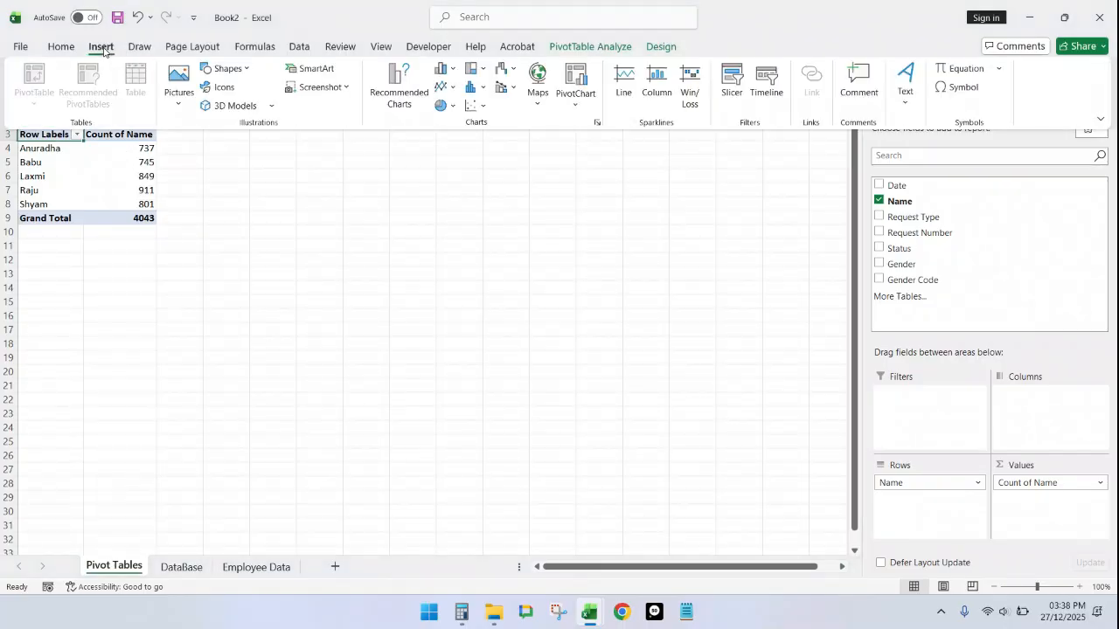
left_click(446, 70)
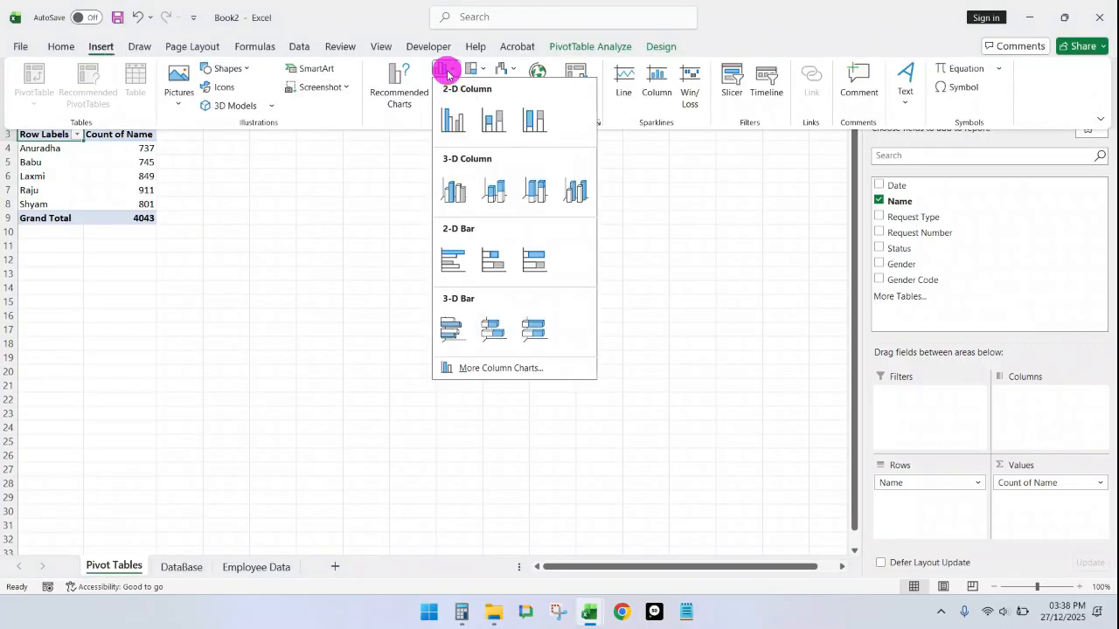
left_click(454, 122)
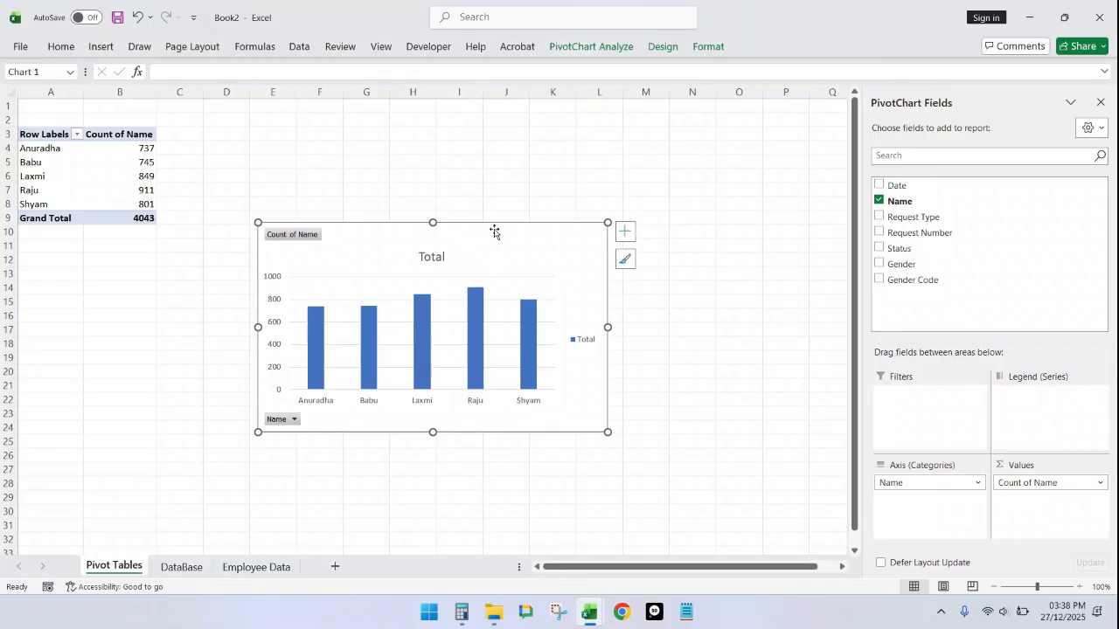
left_click_drag(493, 230, 536, 138)
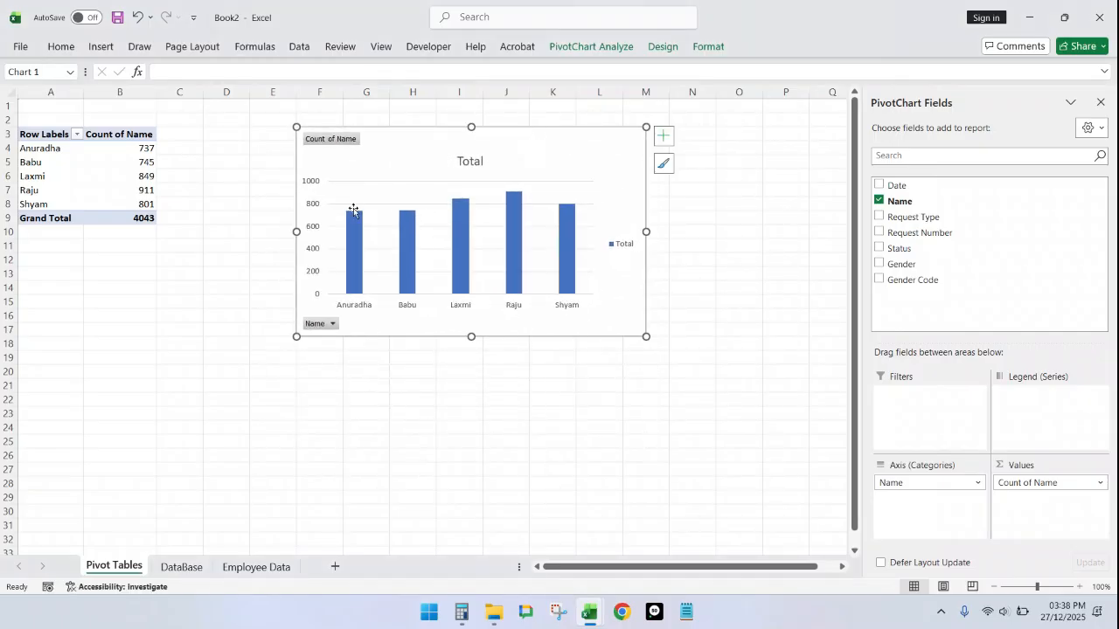
Step: Compare the new column chart with the Emploee Wise Count chart in the TBZ_YTB dashboard workbook
mouse_move(361, 253)
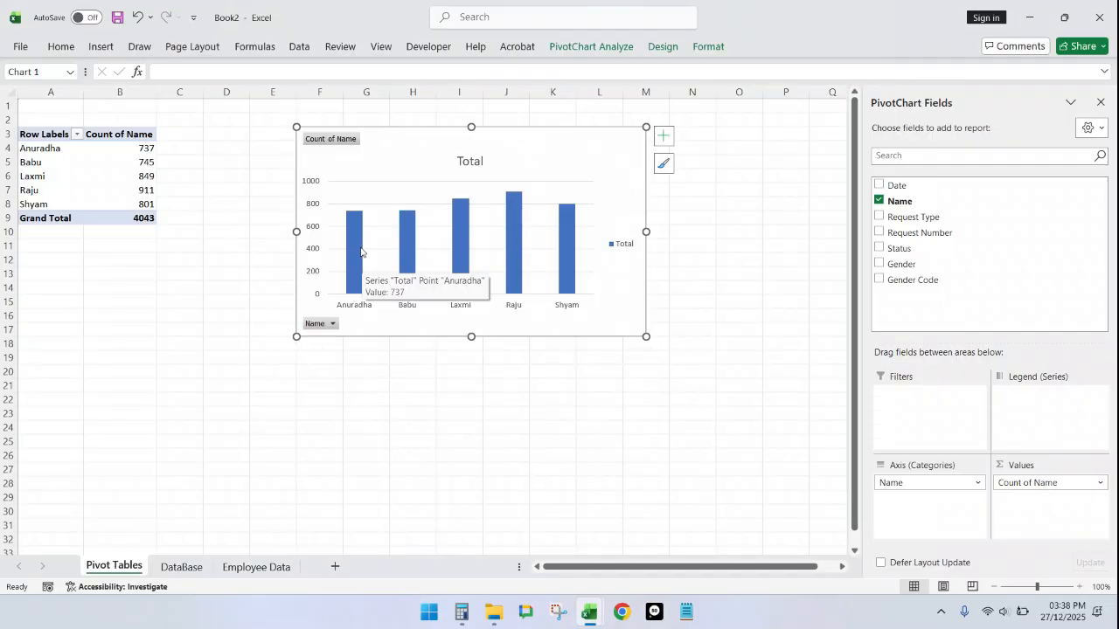
key("alt+Tab")
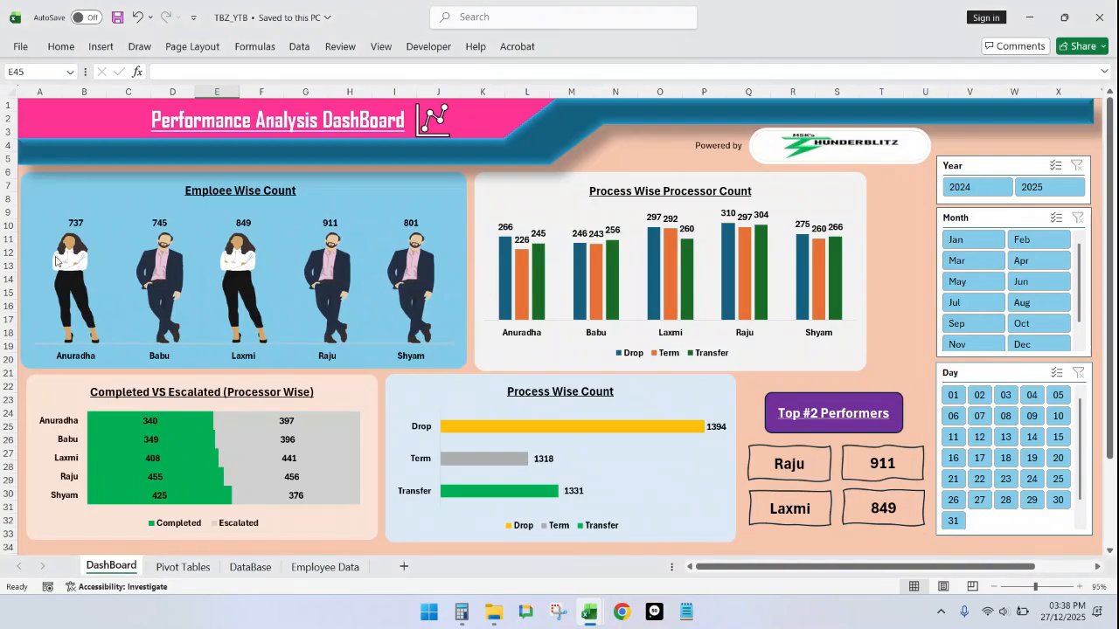
mouse_move(416, 271)
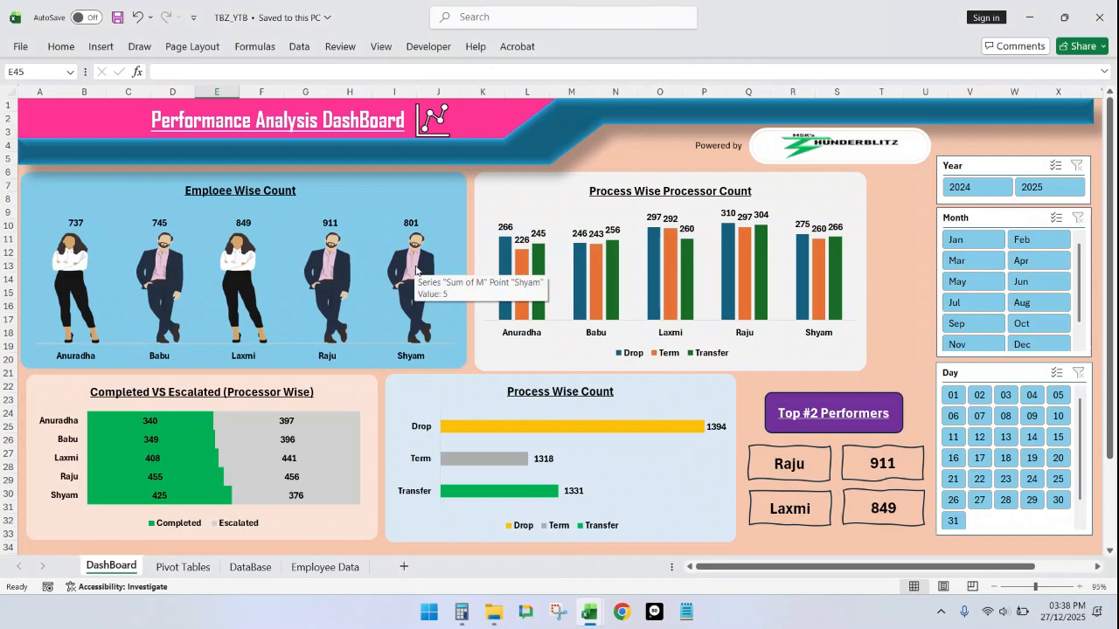
key("alt+Tab")
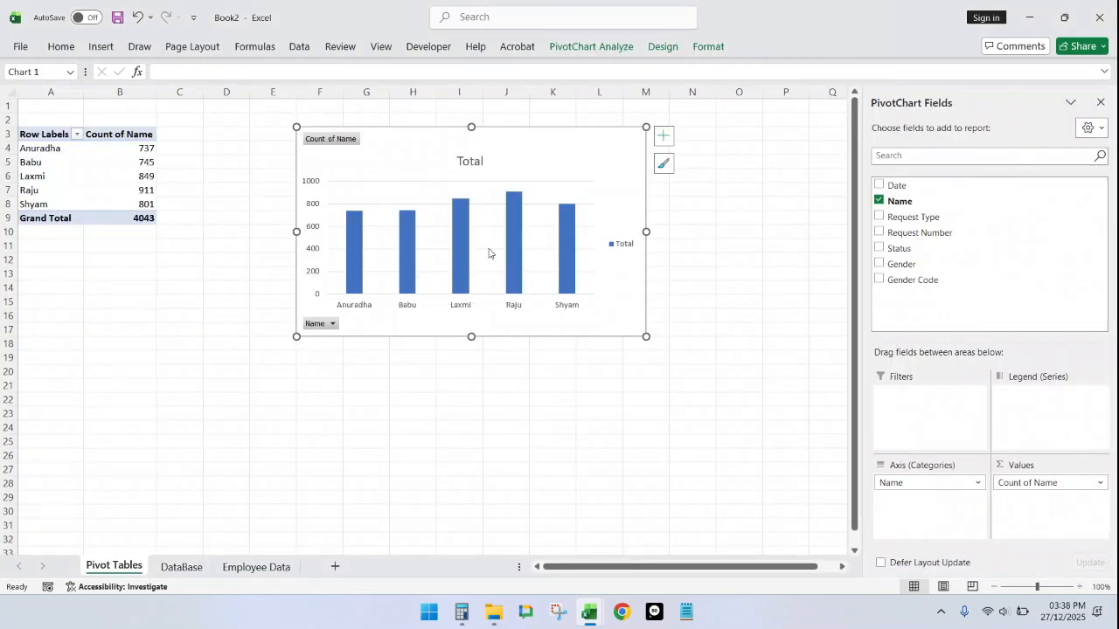
key("alt+Tab")
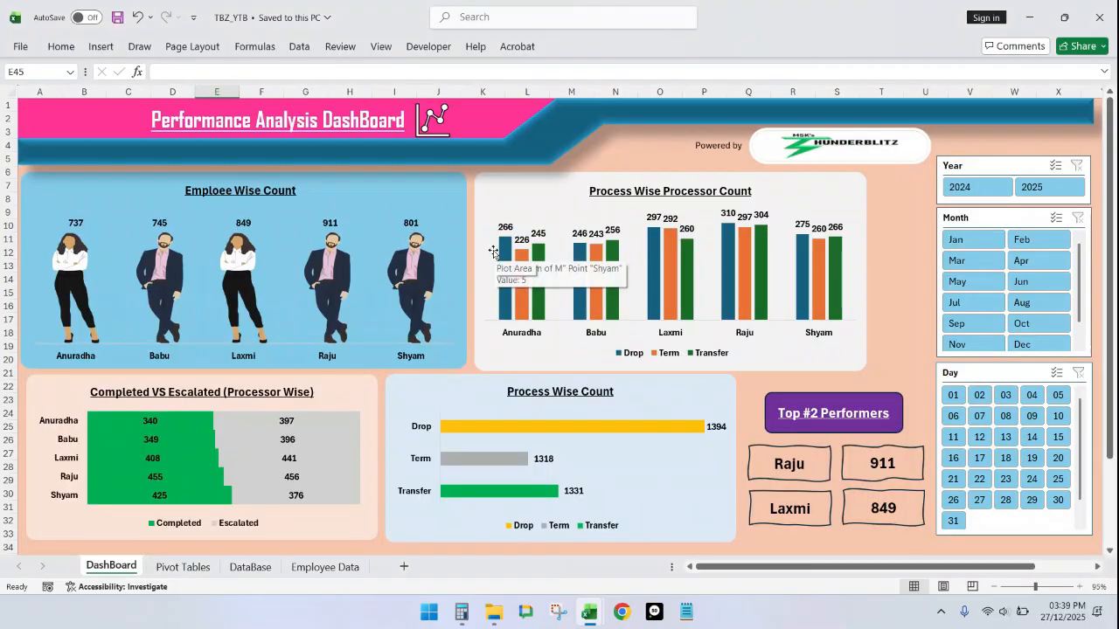
key("alt+Tab")
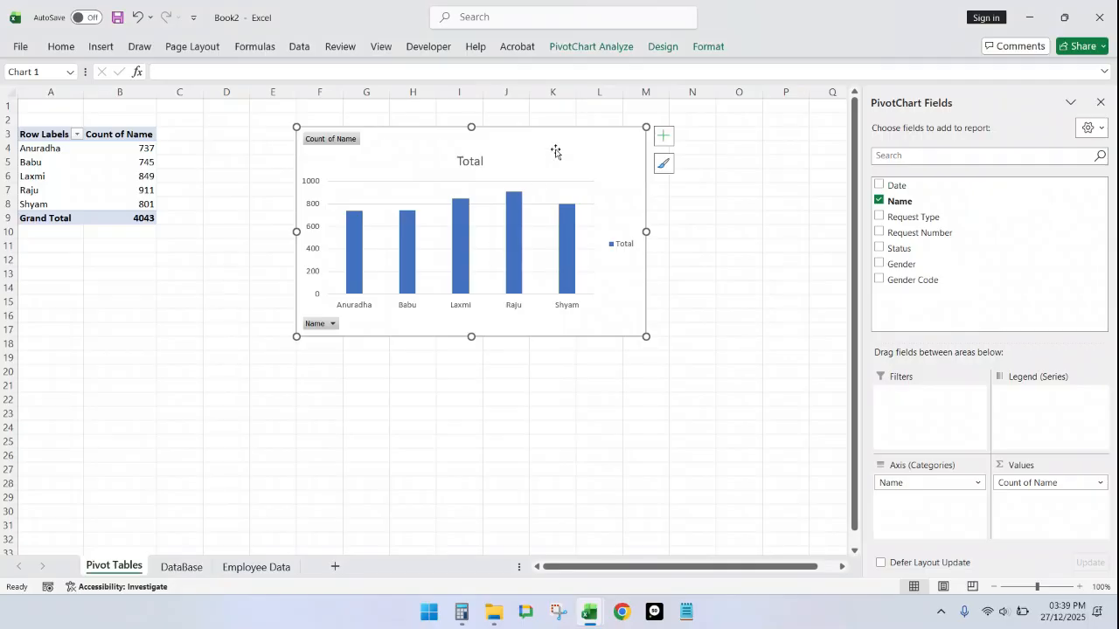
Step: Move the PivotChart down the Pivot Tables sheet so that it starts at about row 9 in column G
left_click_drag(551, 150, 594, 230)
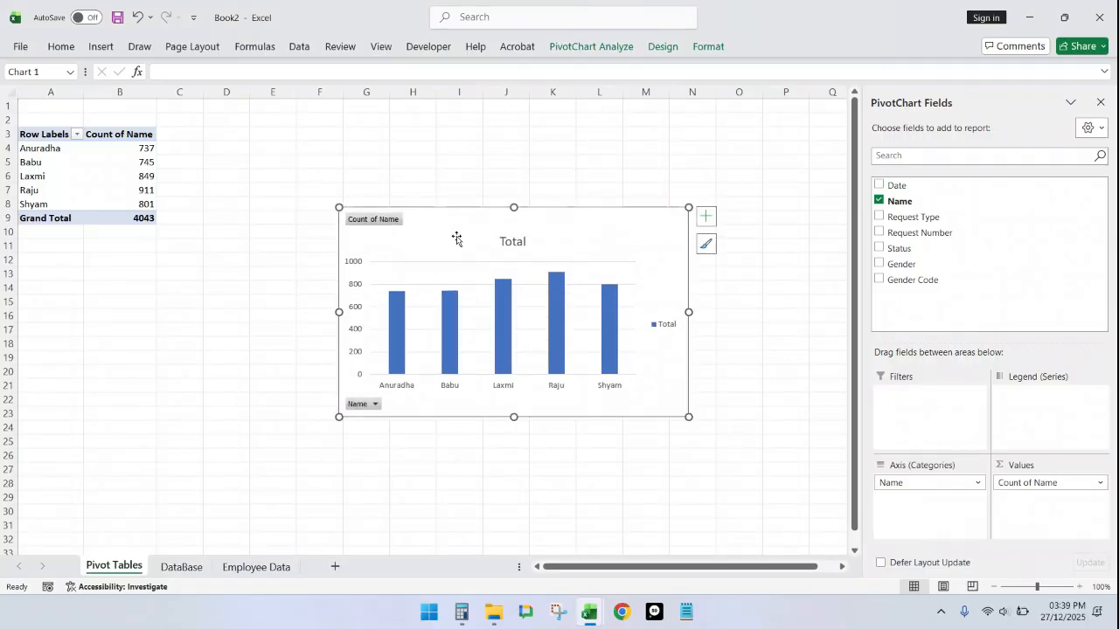
left_click(127, 136)
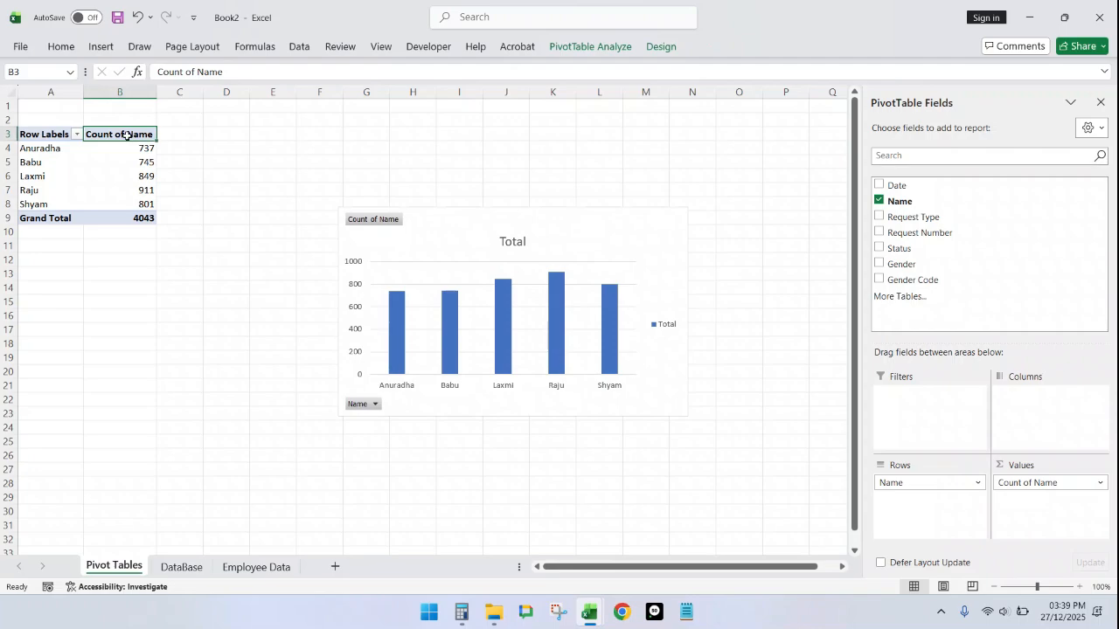
left_click(594, 48)
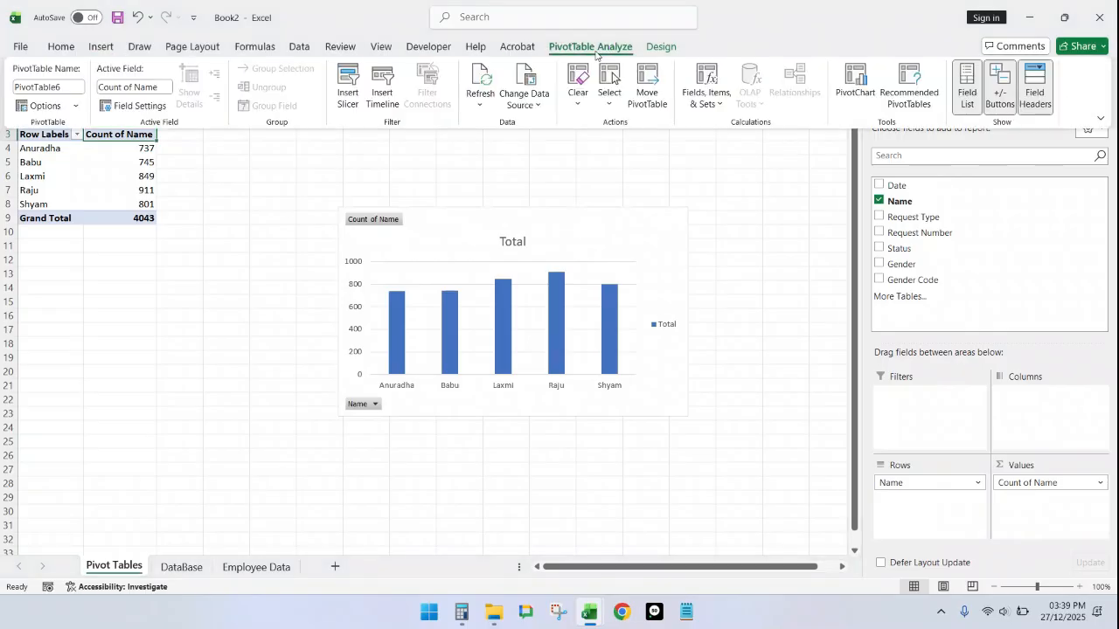
left_click(708, 92)
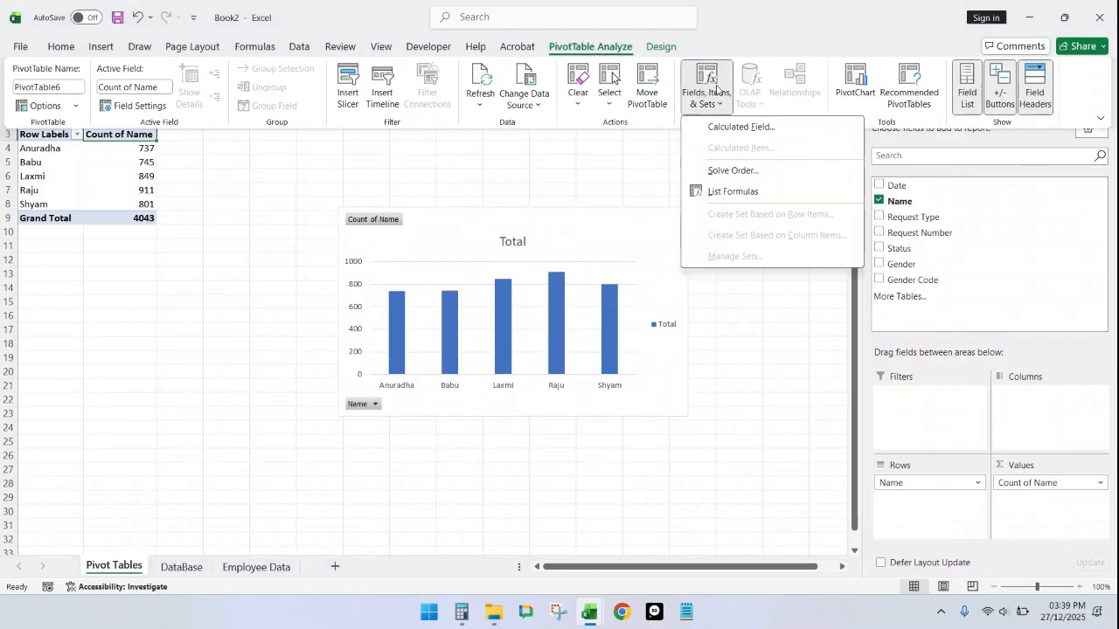
left_click(750, 128)
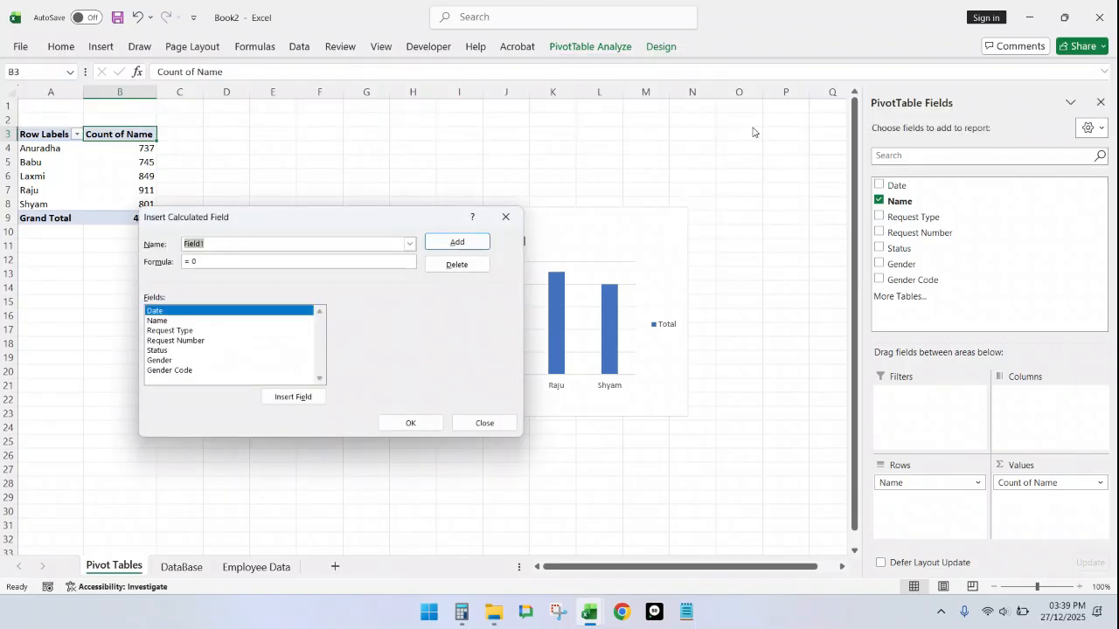
left_click(508, 224)
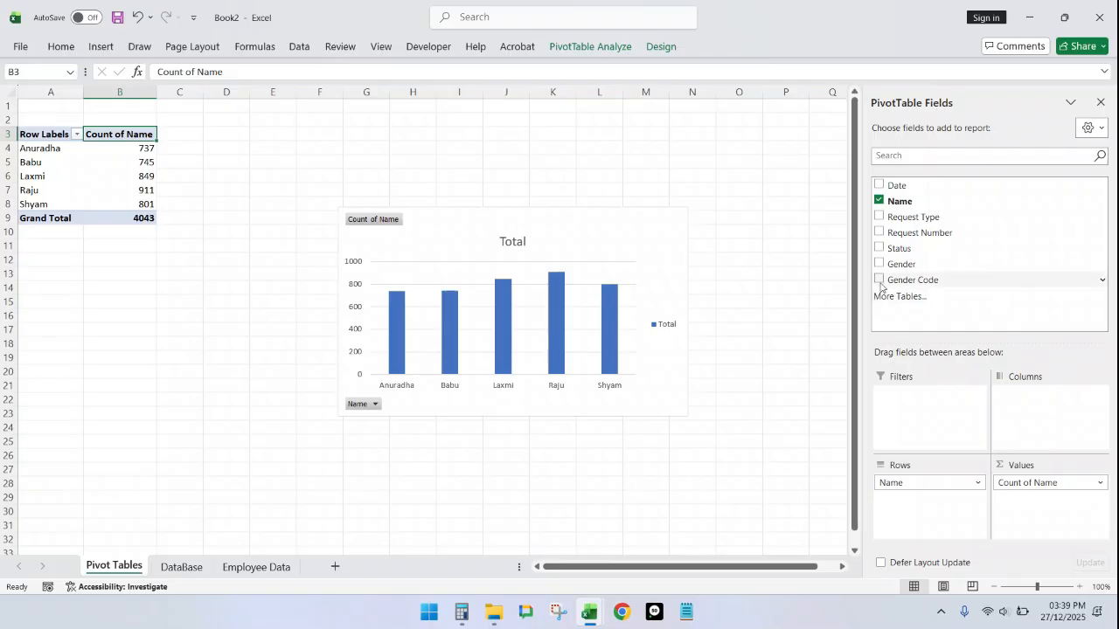
Step: Add Gender Code to the PivotTable's Values as Sum of Gender Code and select its header cell C3
left_click_drag(881, 281, 1031, 509)
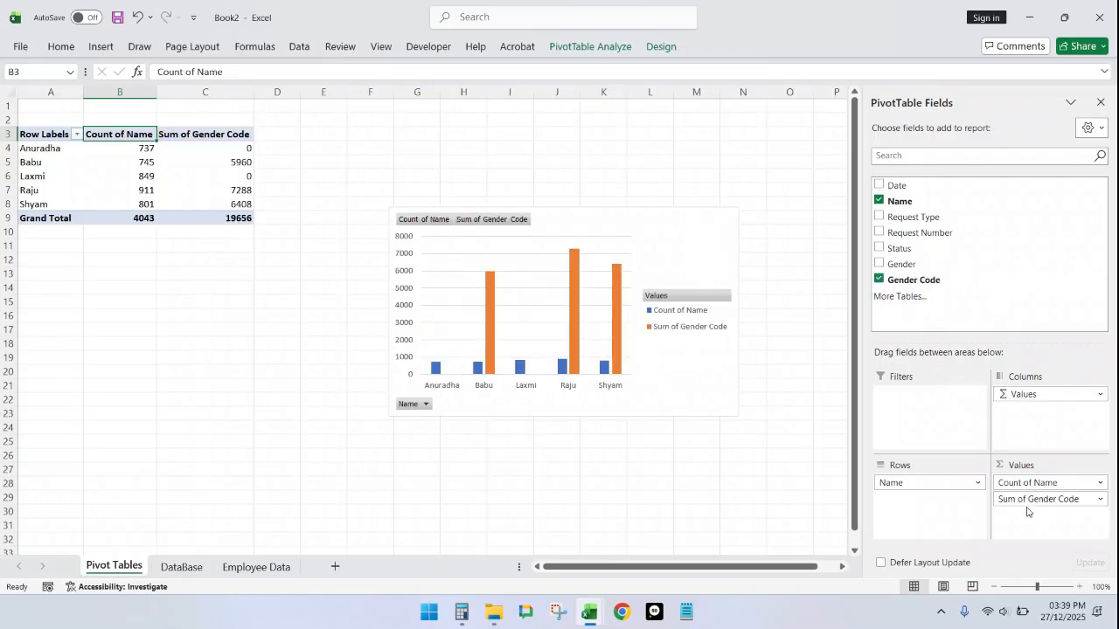
left_click(234, 138)
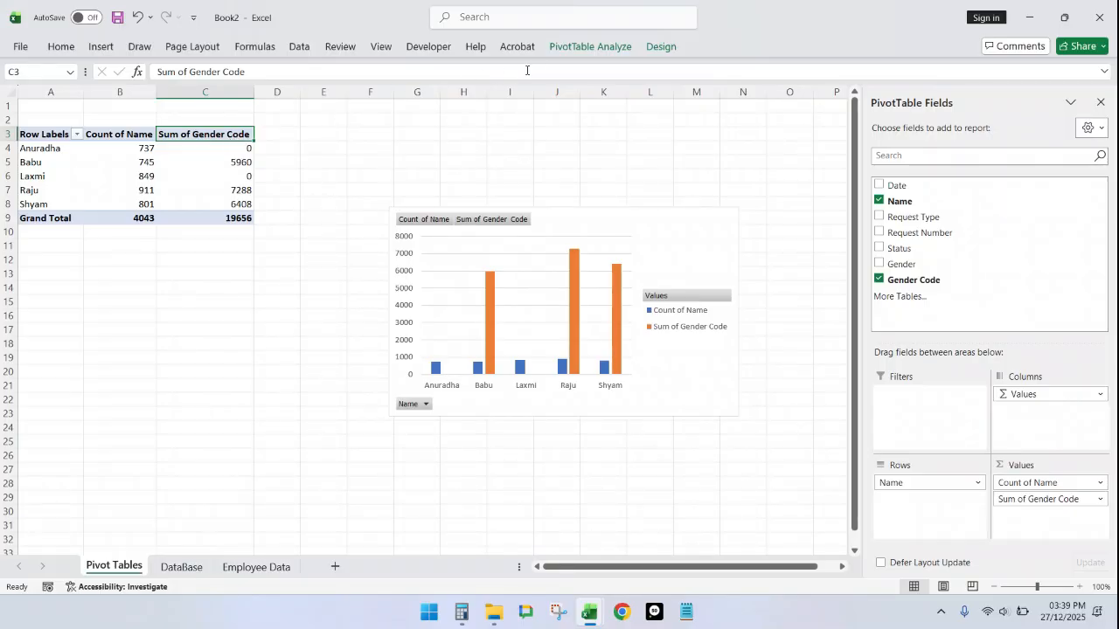
Step: Add a calculated field named F to the PivotTable with the formula =IF('Gender Code'=0,5,"#N/A")
left_click(577, 48)
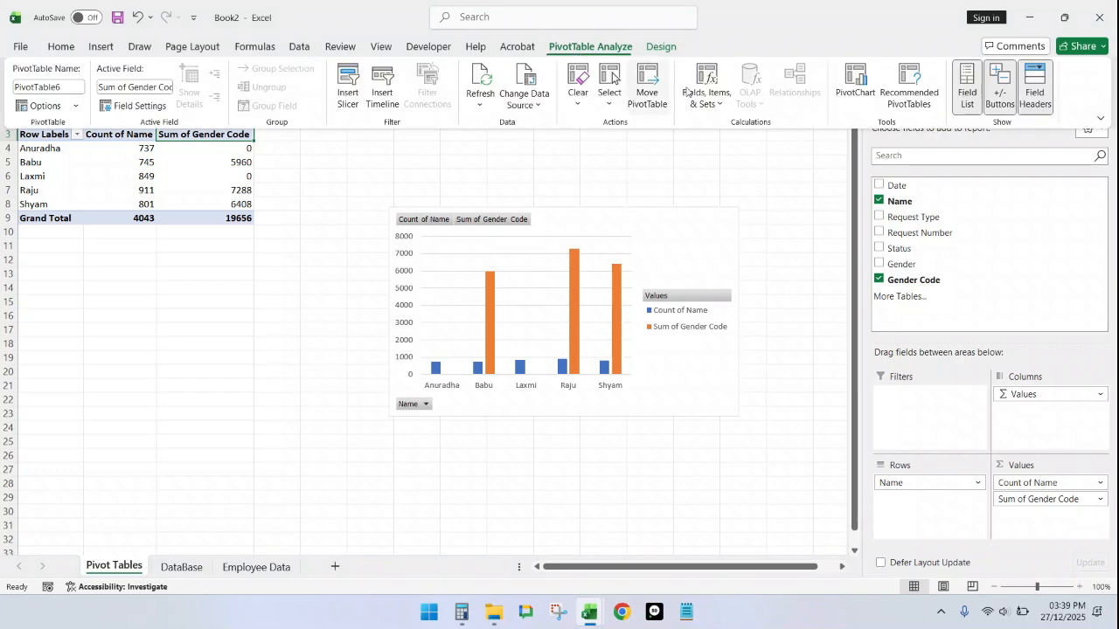
left_click(718, 101)
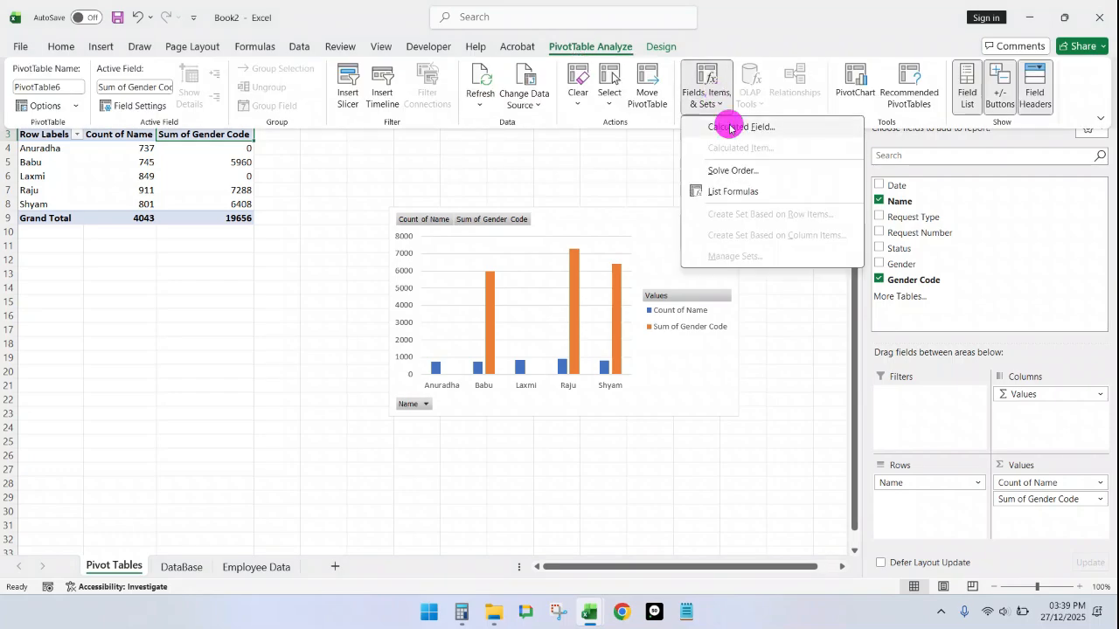
left_click(727, 126)
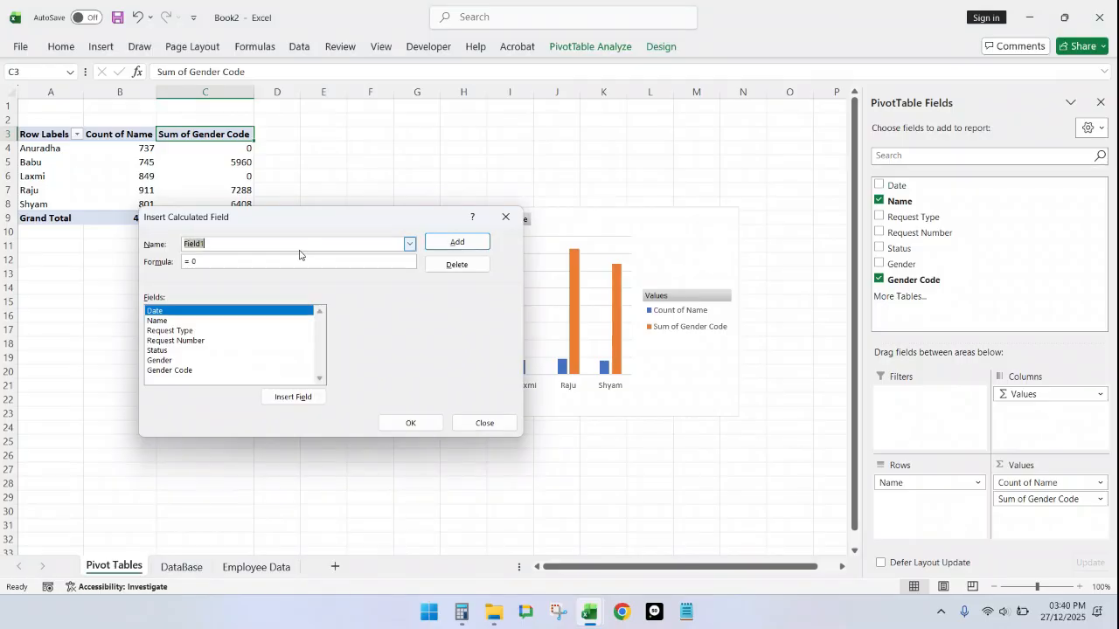
type("F")
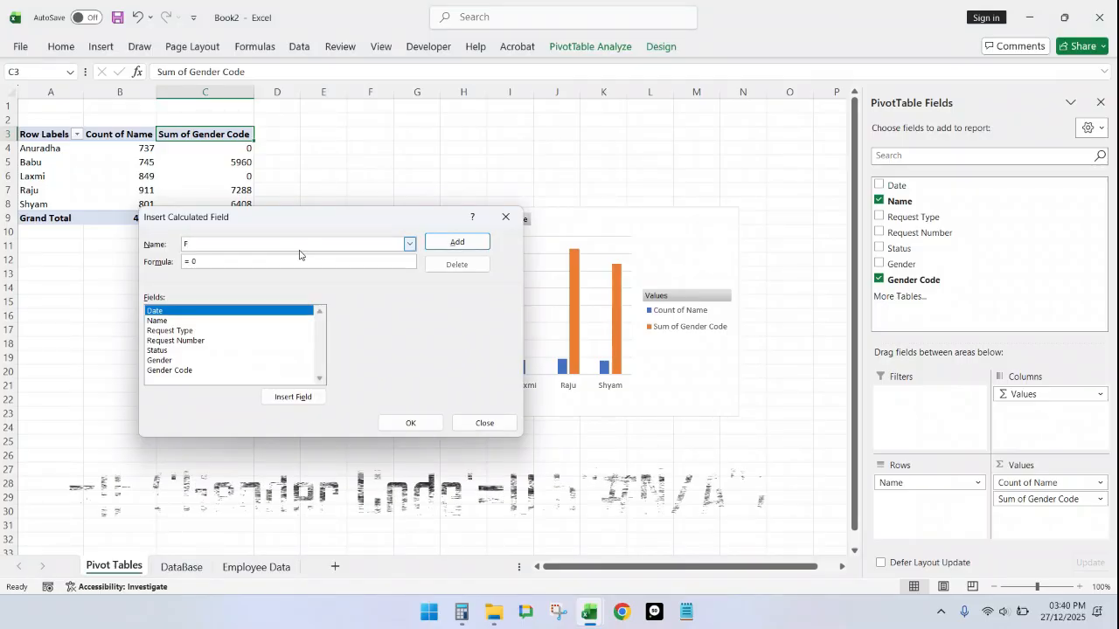
key("Tab")
type("=")
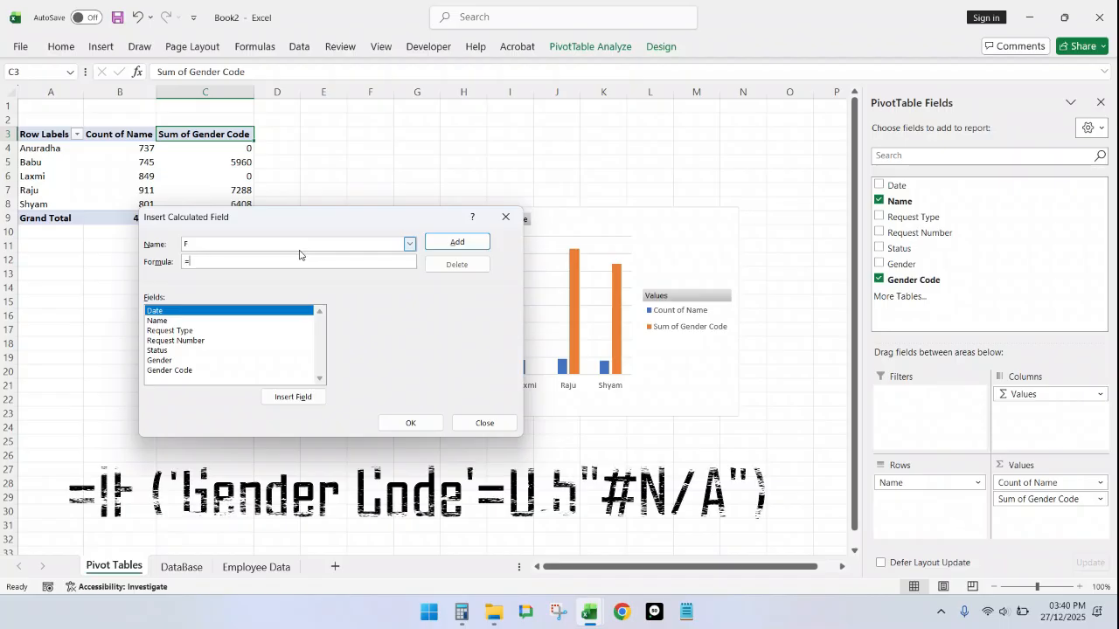
type("IF")
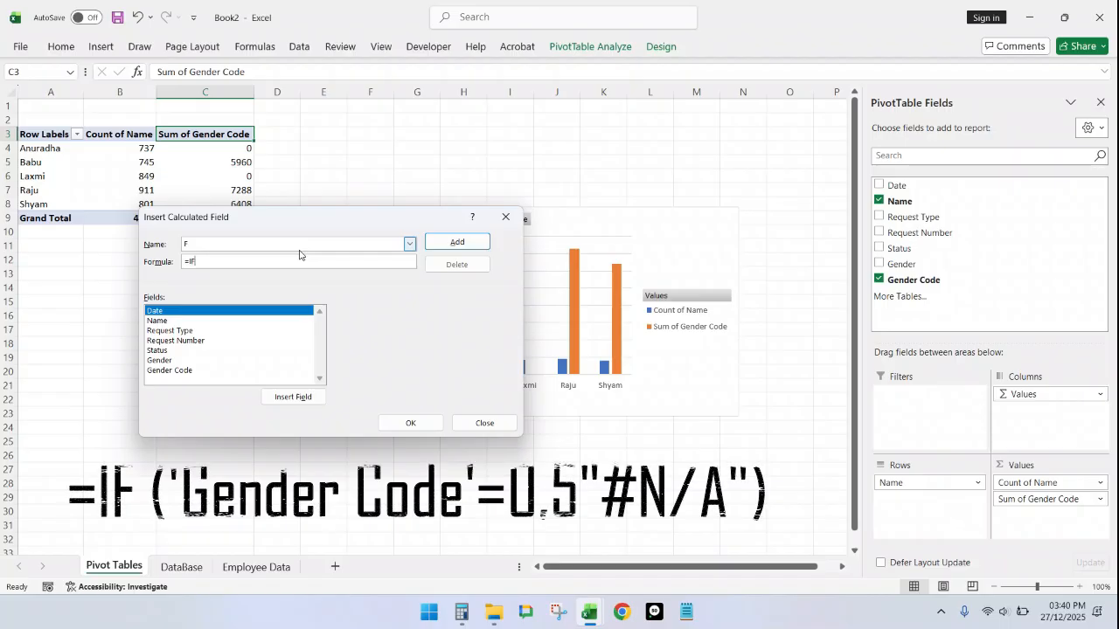
type("(")
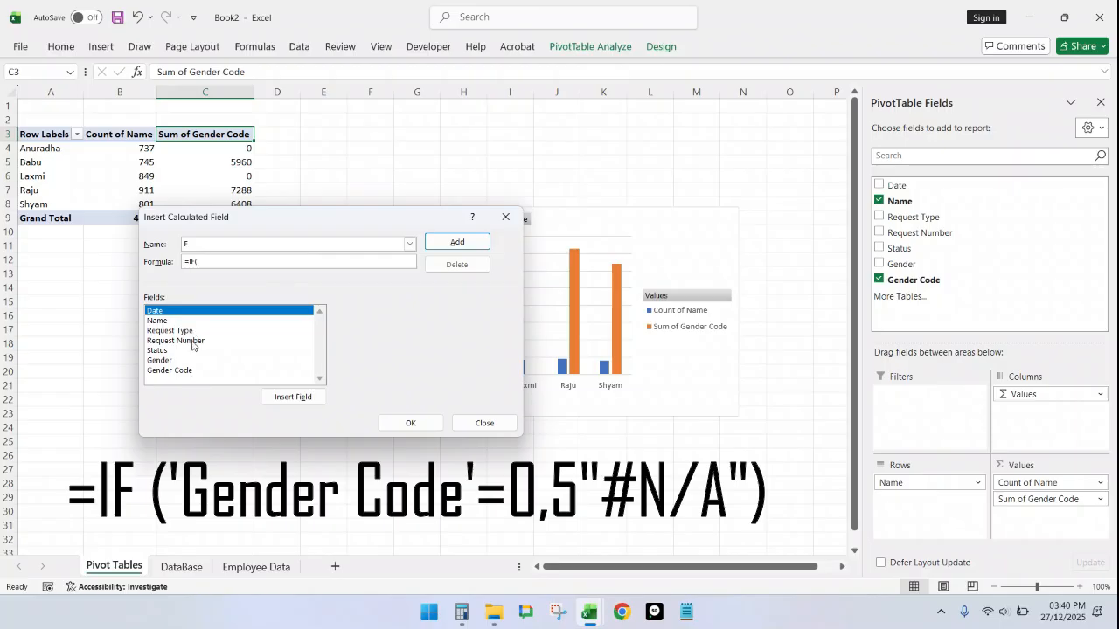
double_click(193, 375)
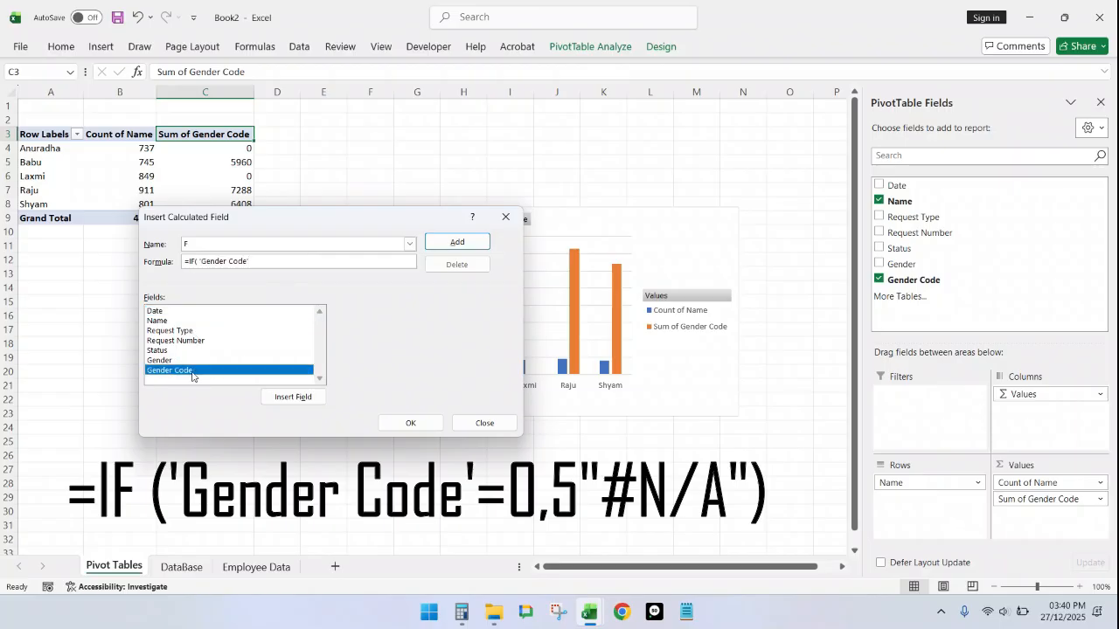
type("=0,5,\"#N/A\")")
left_click(447, 246)
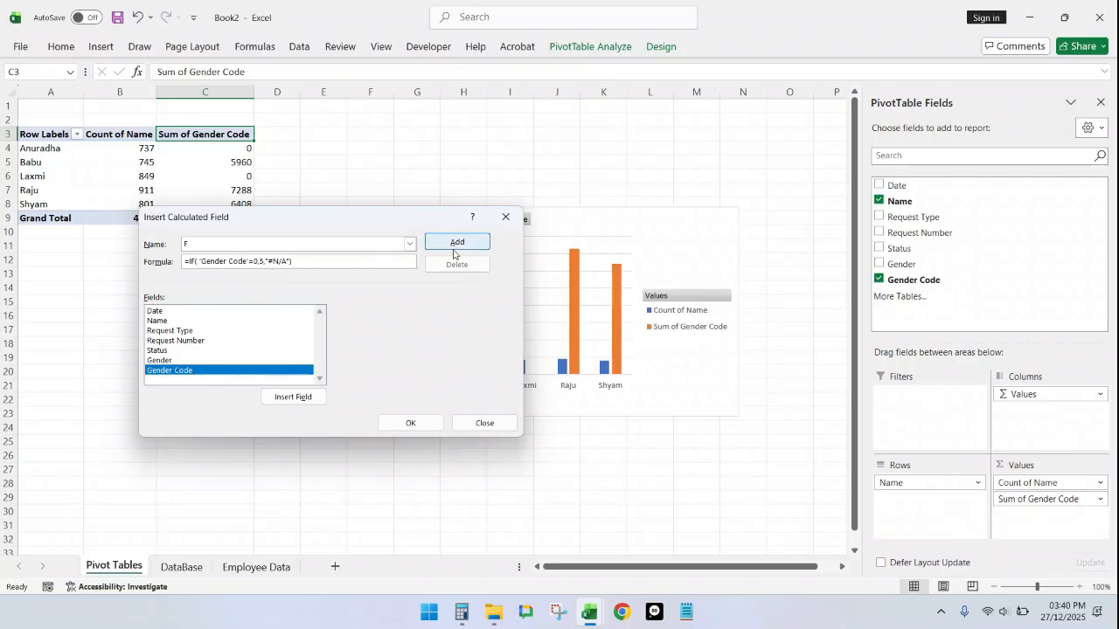
Step: Create a second calculated field named M with the formula =IF('Gender Code'>0,5,"#N/A") and apply the calculated fields
left_click(214, 245)
key("BackSpace")
type("M")
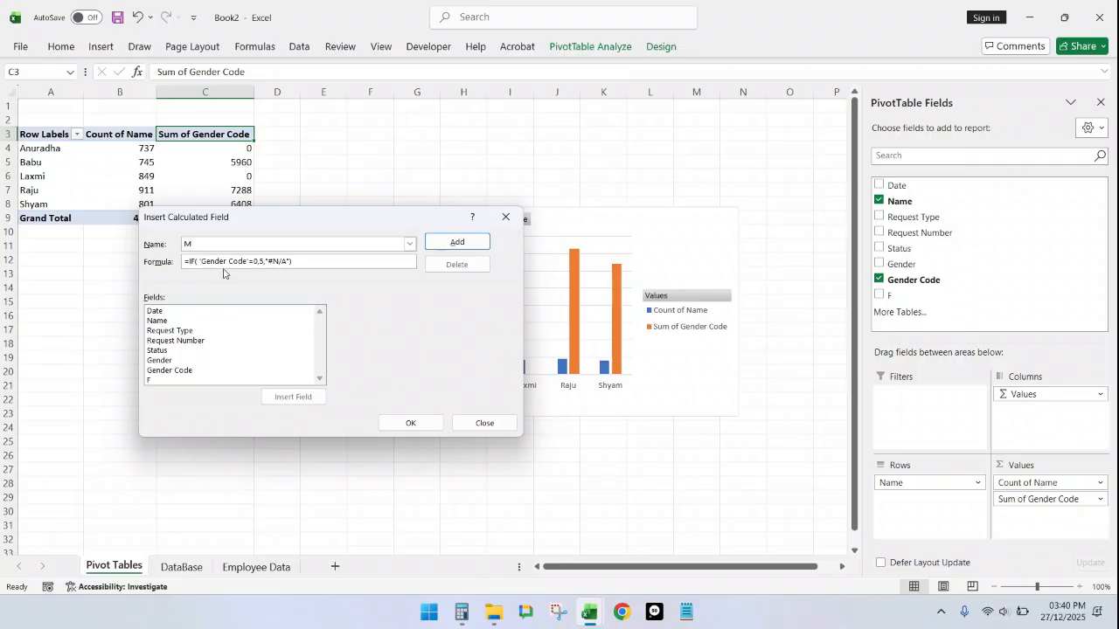
left_click(254, 261)
key("BackSpace")
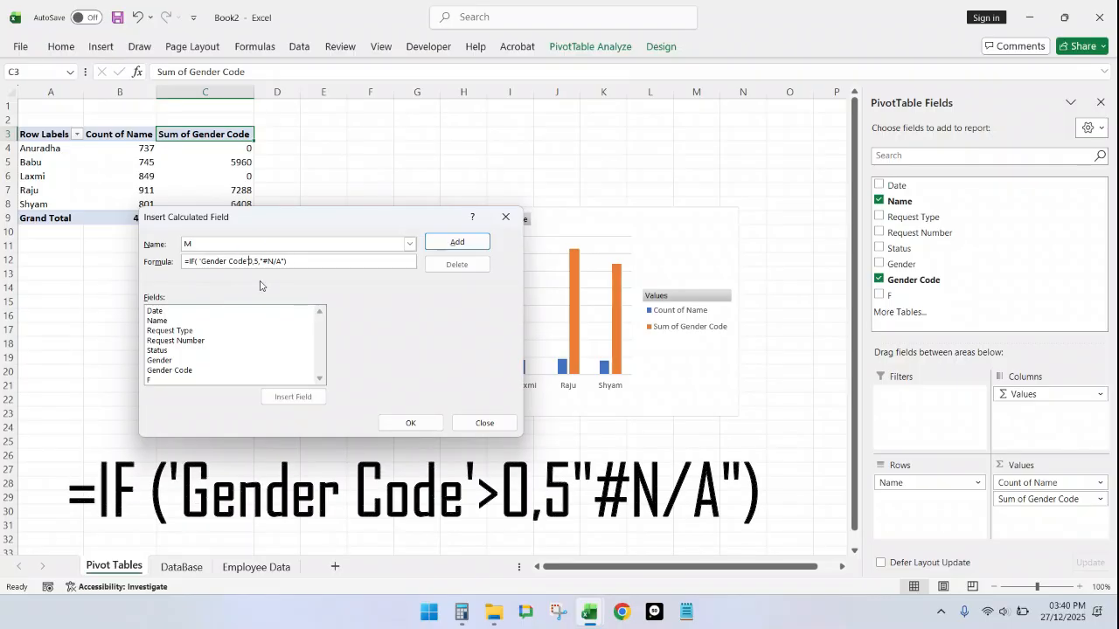
type(">")
left_click(418, 425)
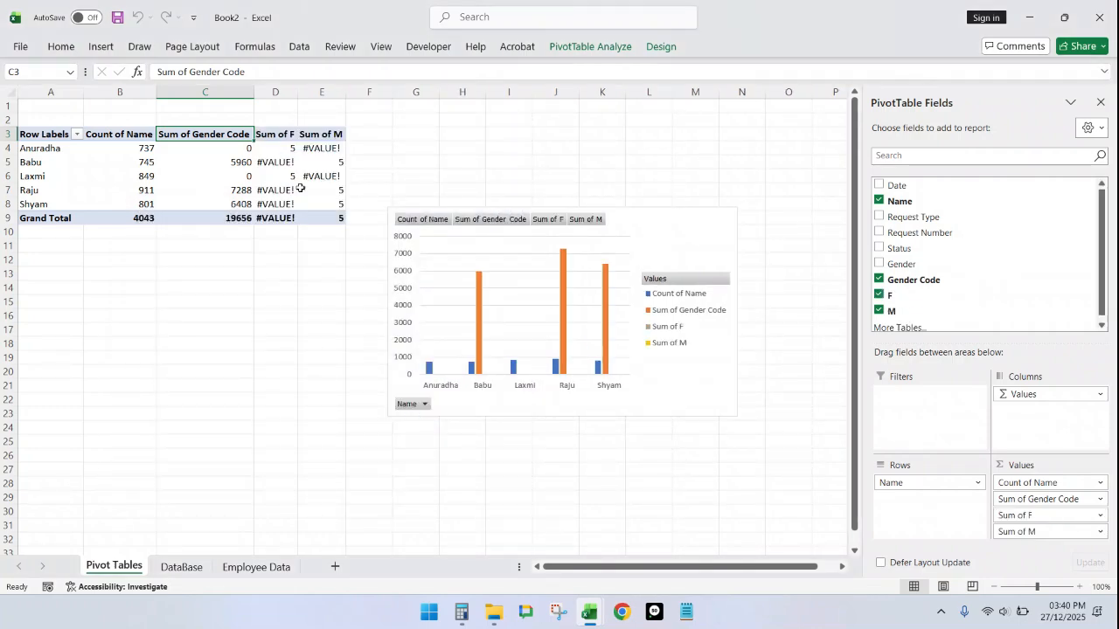
Step: Move the PivotChart up beside the table to start at about row 3 and delete its legend
mouse_move(335, 218)
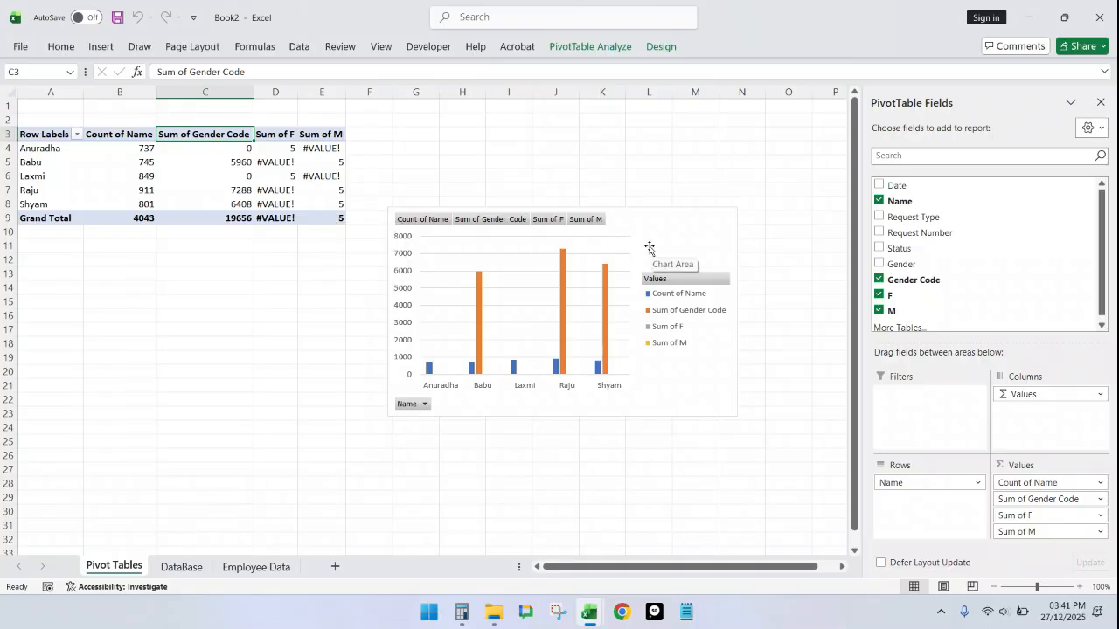
left_click_drag(657, 220, 657, 140)
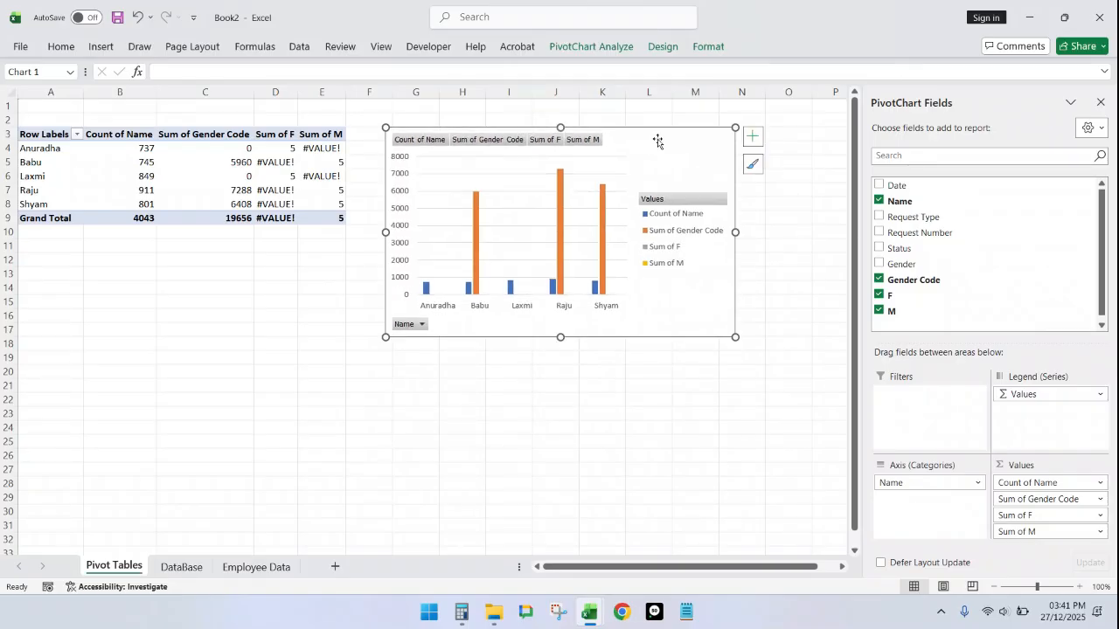
left_click(590, 178)
left_click(653, 201)
left_click(676, 200)
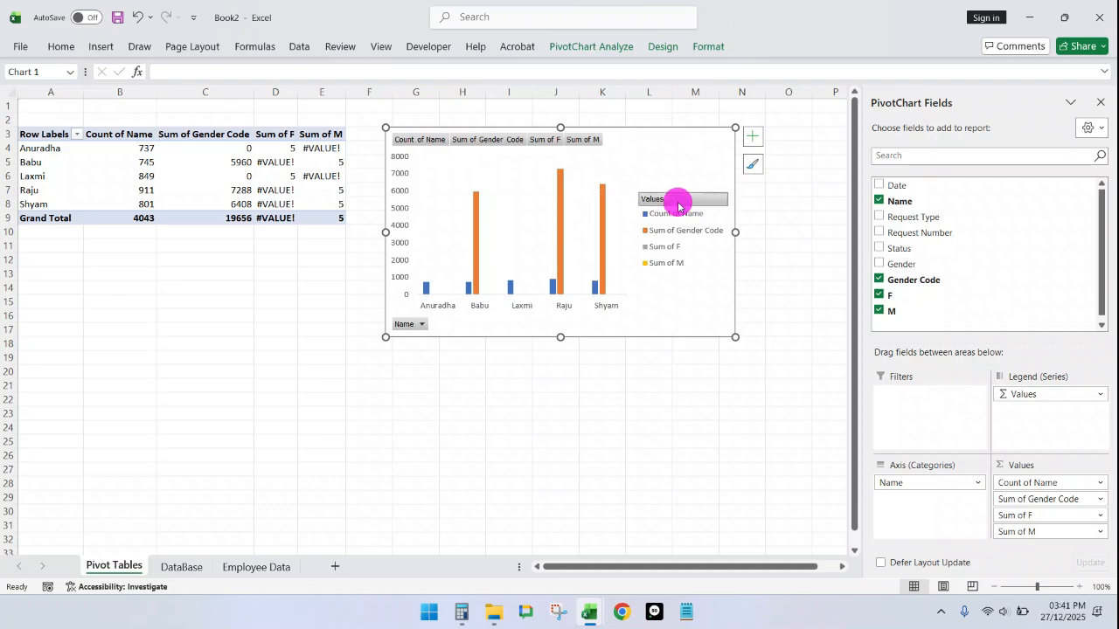
left_click(677, 206)
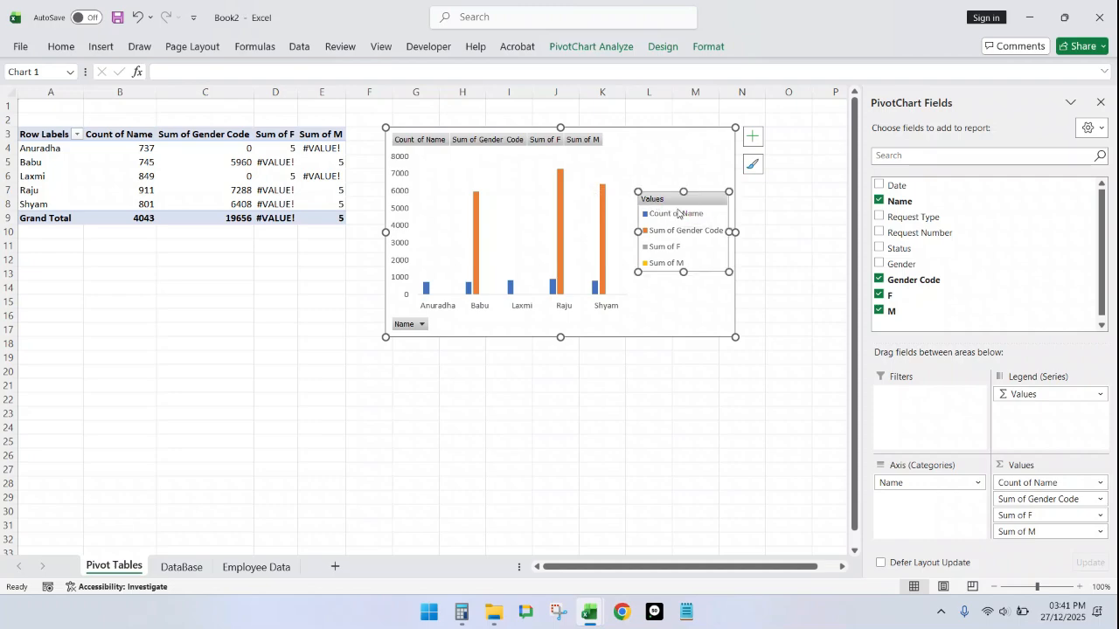
key("Delete")
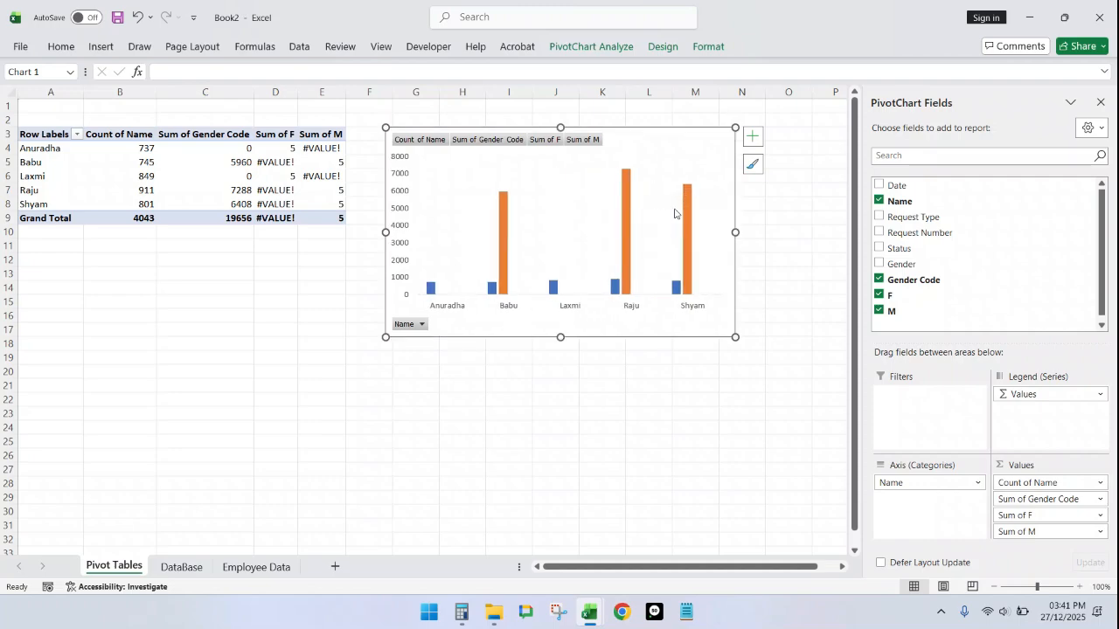
Step: Hide all field buttons on the PivotChart
left_click(600, 53)
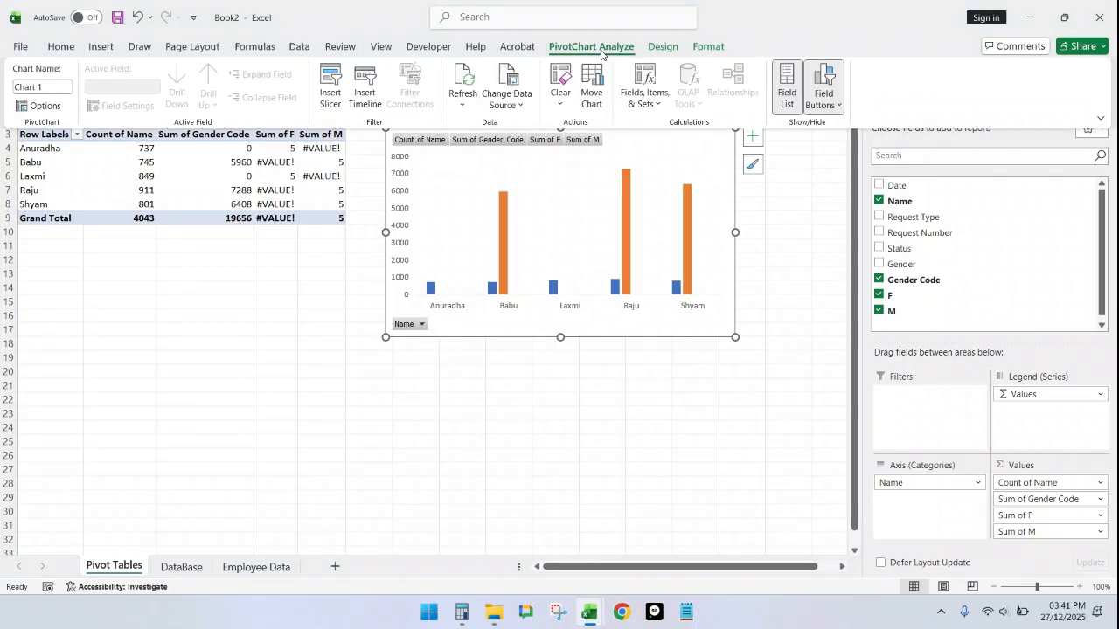
left_click(827, 102)
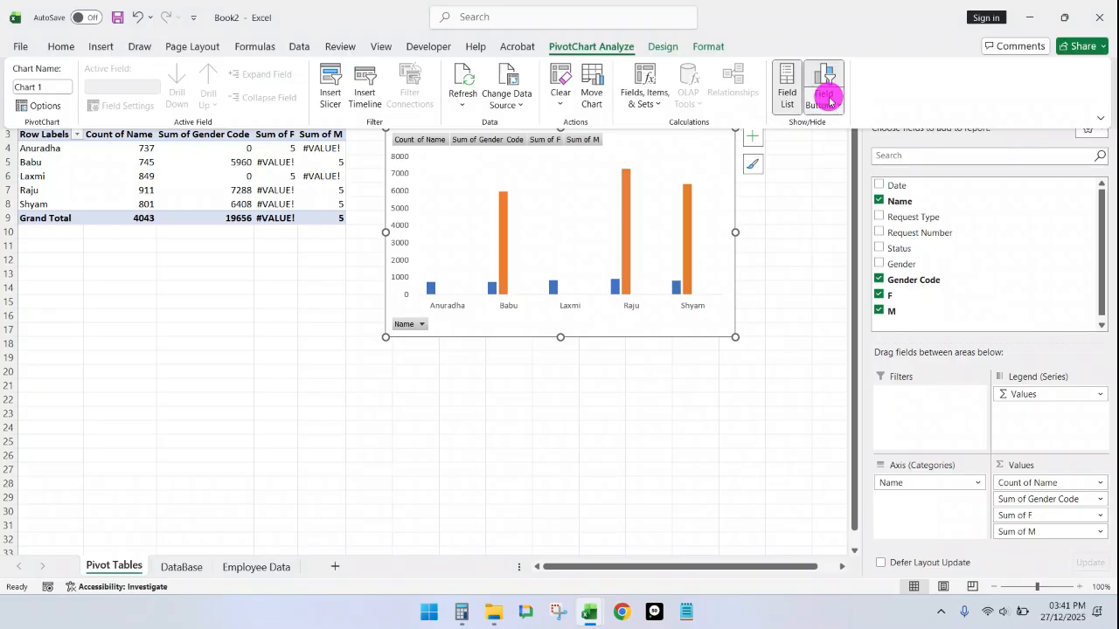
left_click(846, 236)
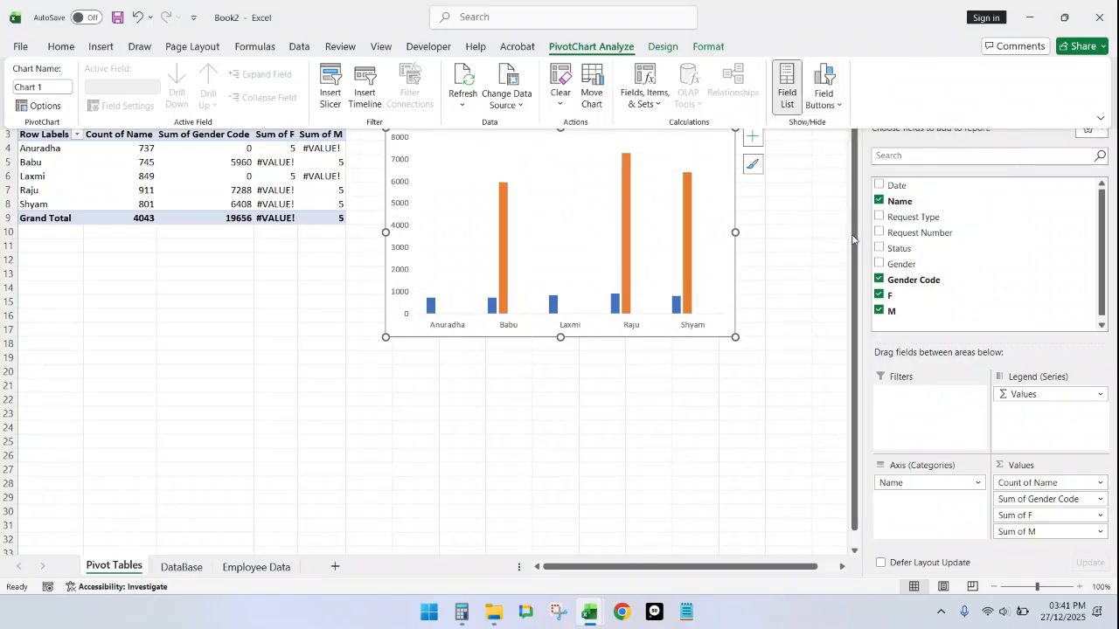
left_click(441, 517)
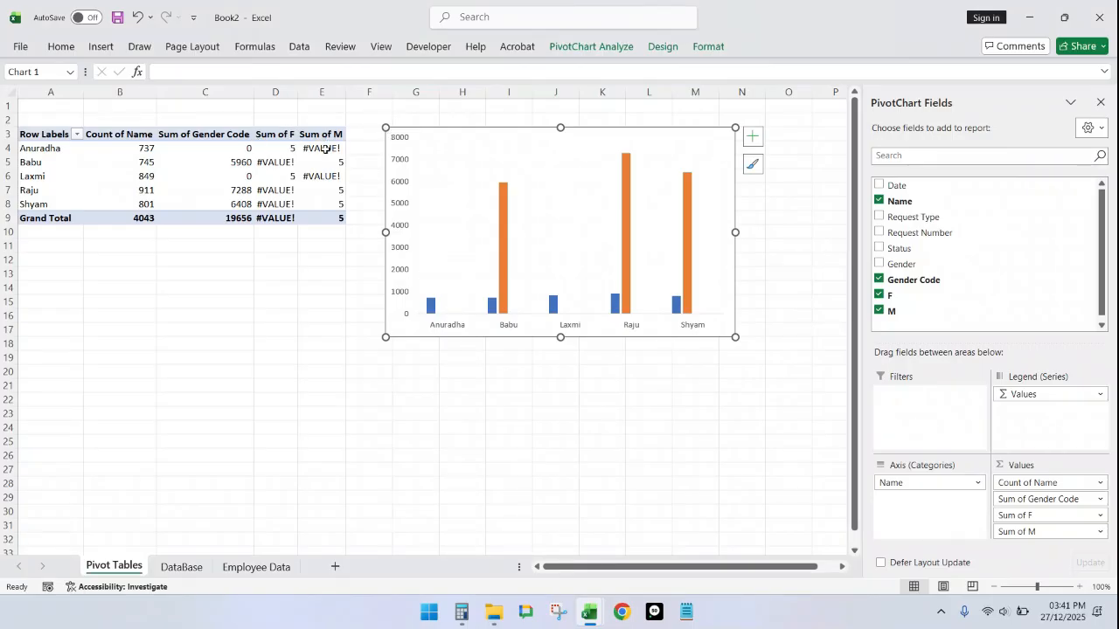
Step: Set the maximum bound of the PivotChart's vertical value axis to 7
mouse_move(325, 150)
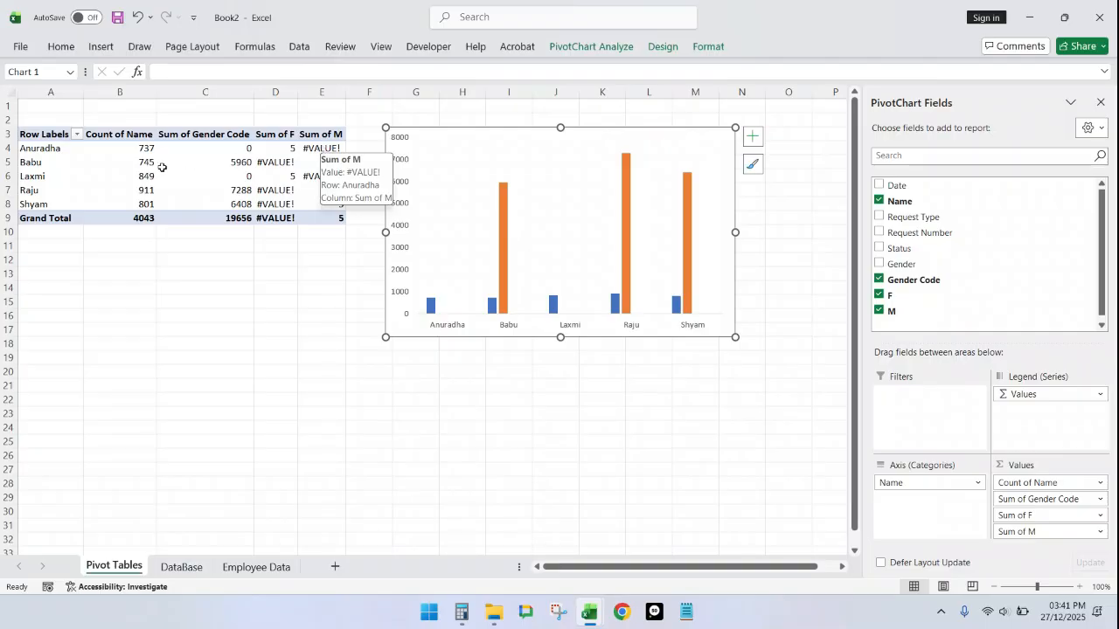
mouse_move(236, 154)
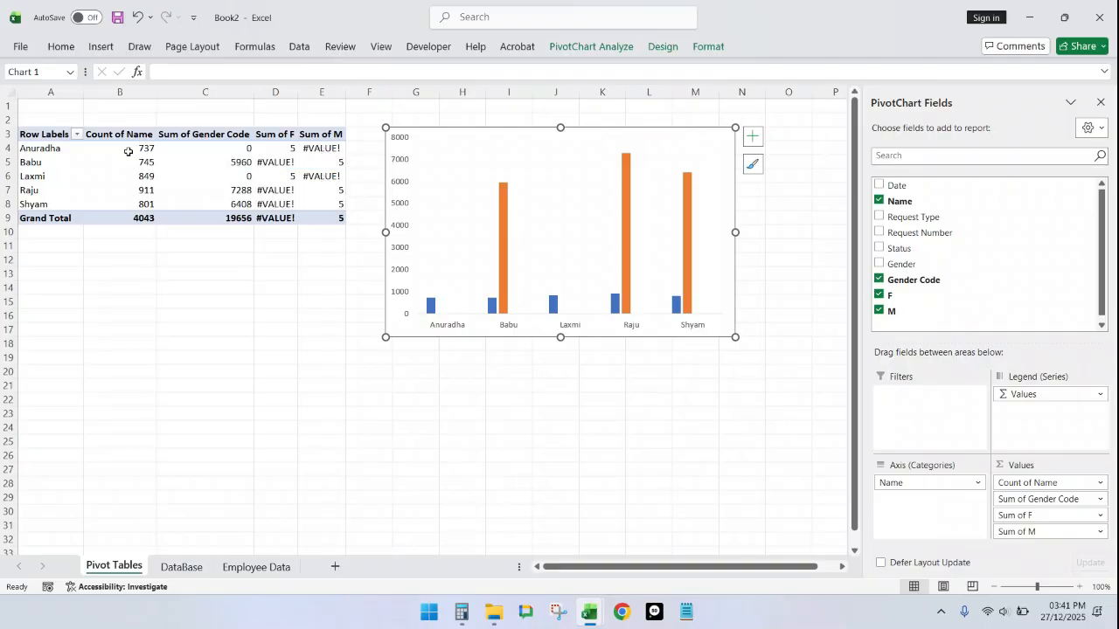
mouse_move(140, 165)
left_click(400, 138)
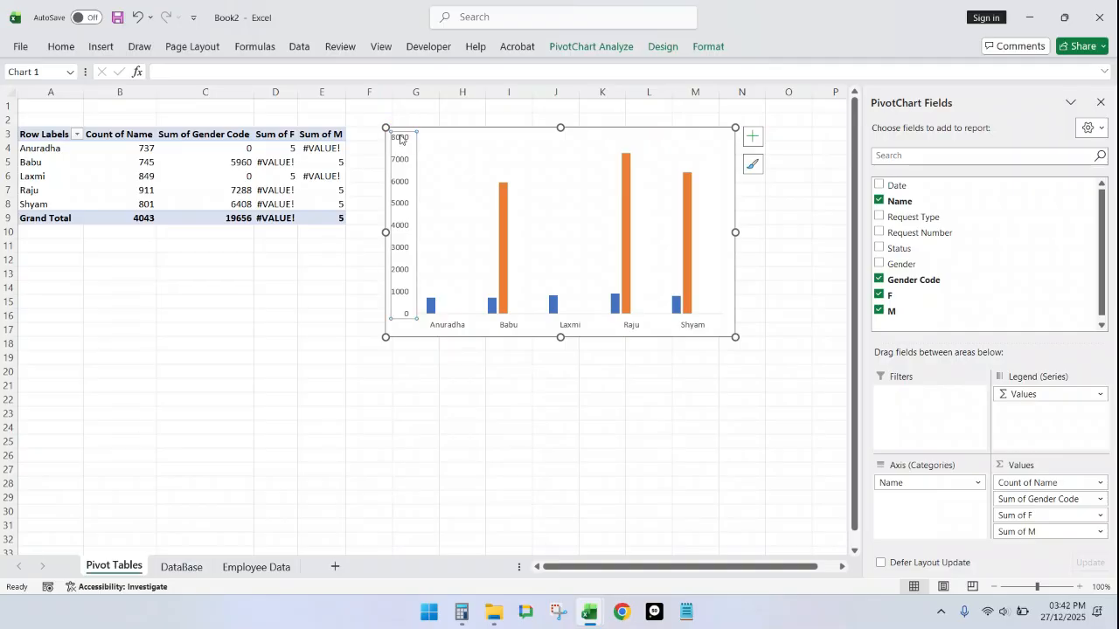
right_click(400, 138)
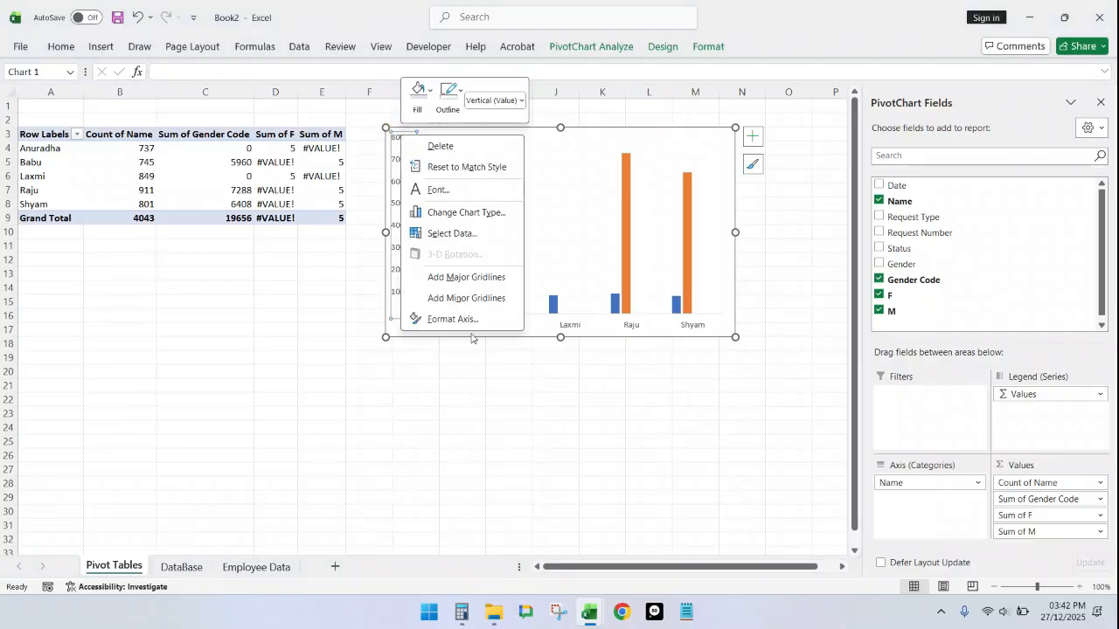
left_click(480, 323)
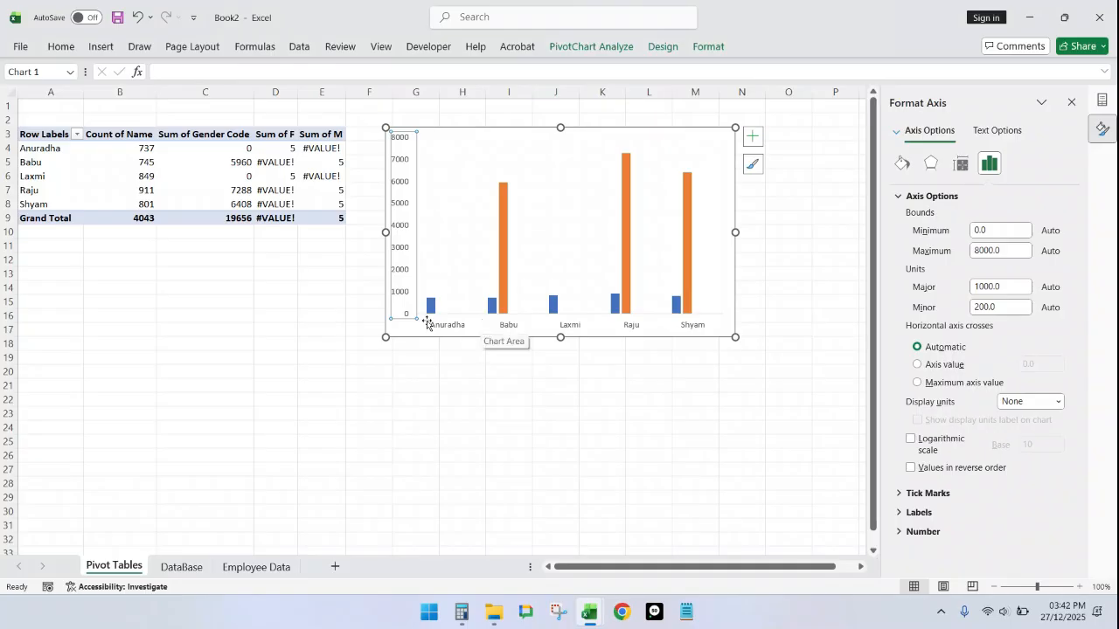
left_click(1013, 251)
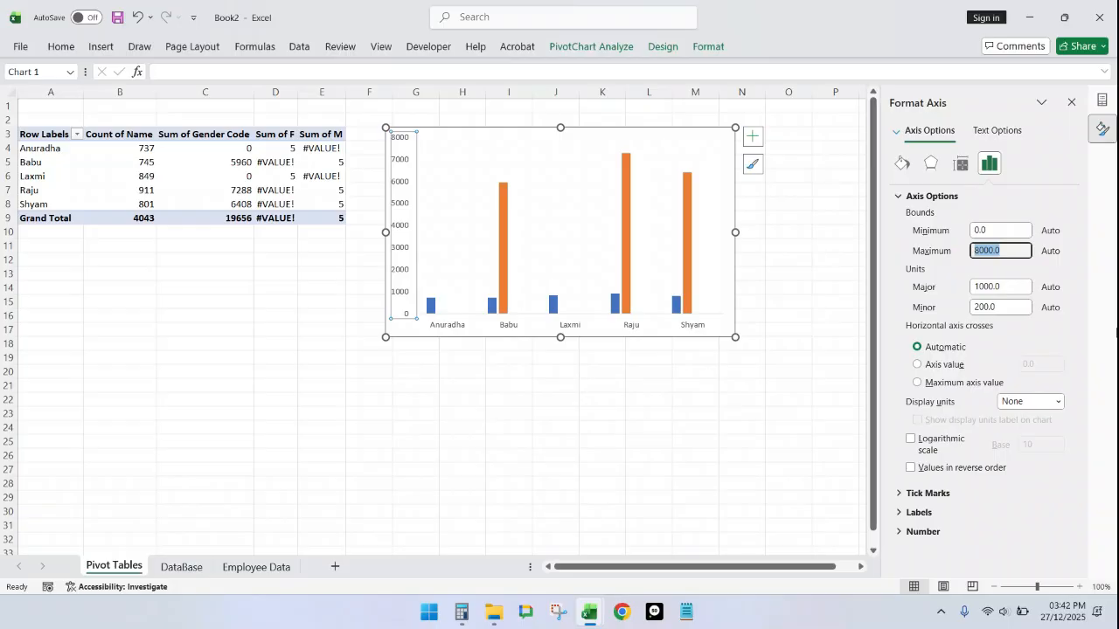
type("7")
key("Return")
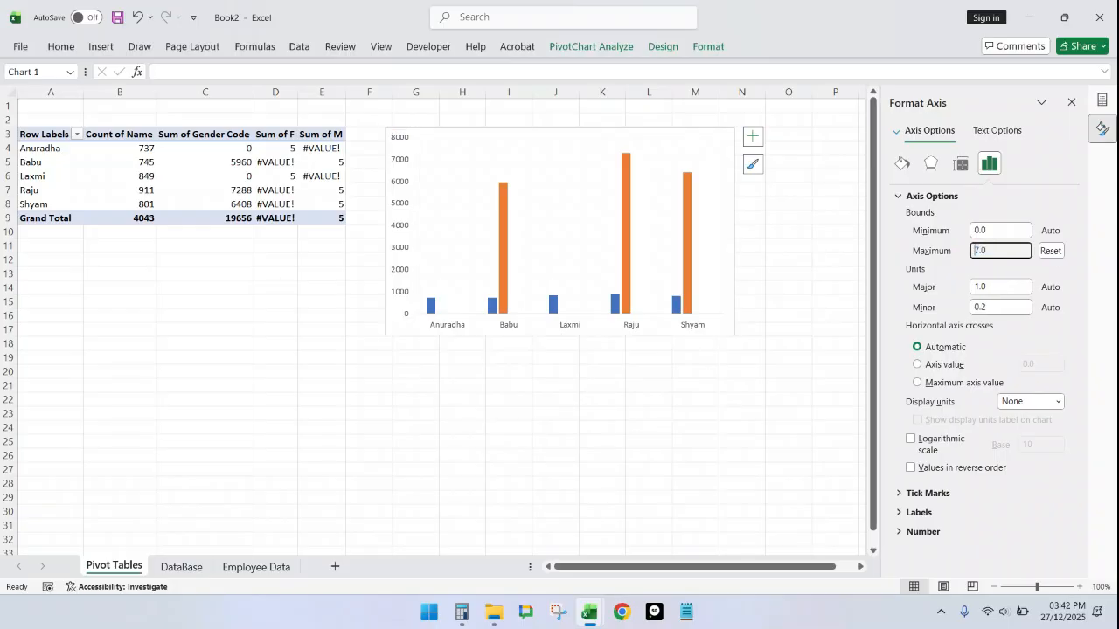
left_click(460, 442)
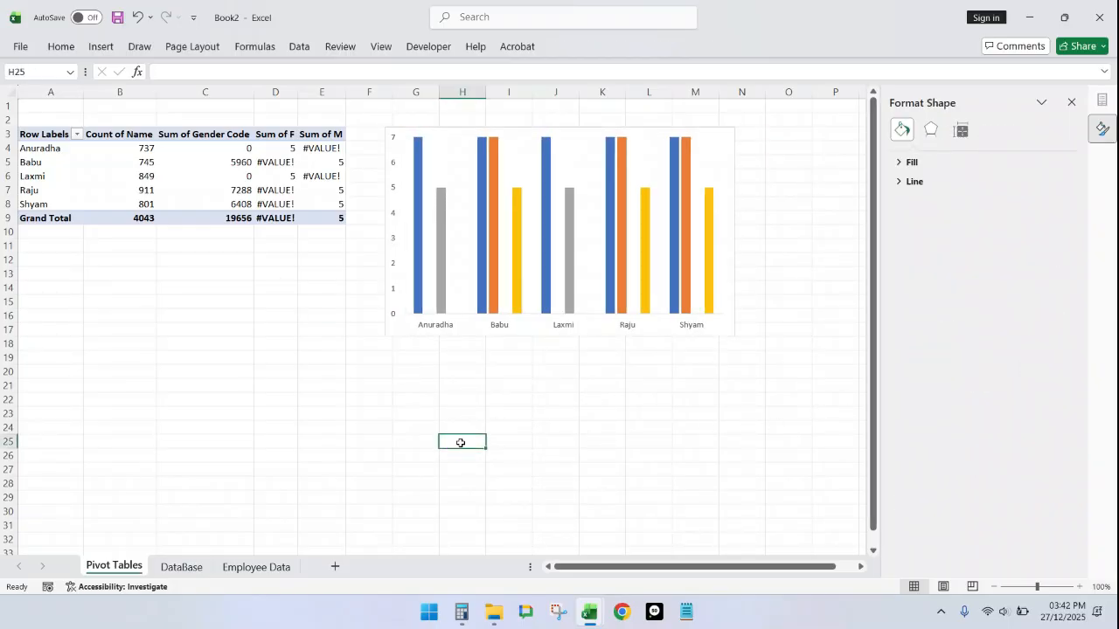
Step: Delete the PivotChart's vertical axis and close the chart formatting and field list panes
left_click(394, 147)
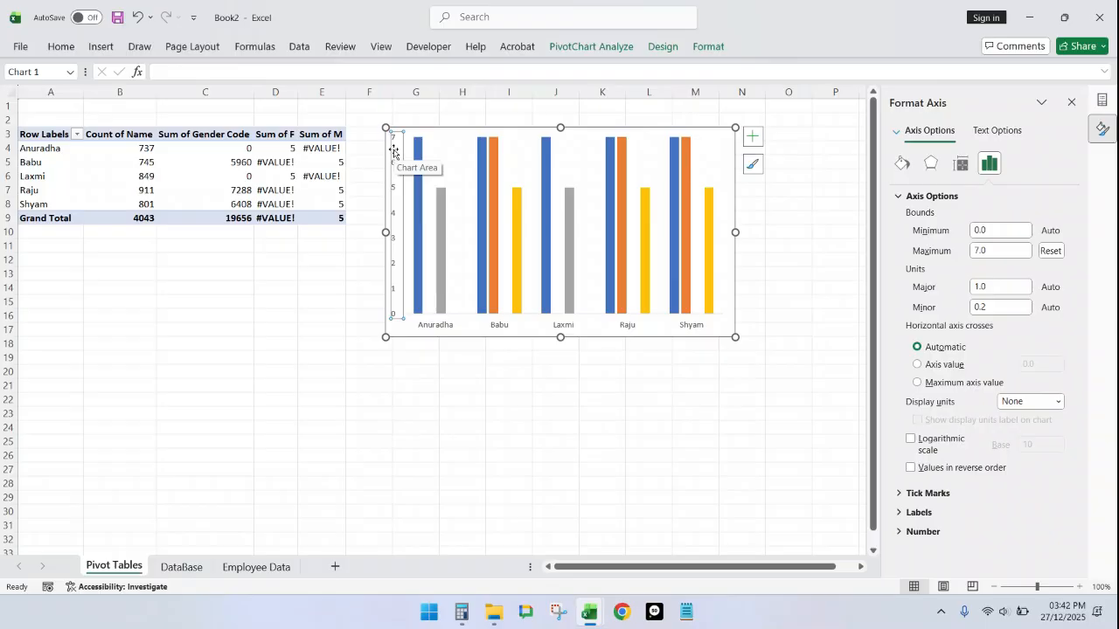
key("Delete")
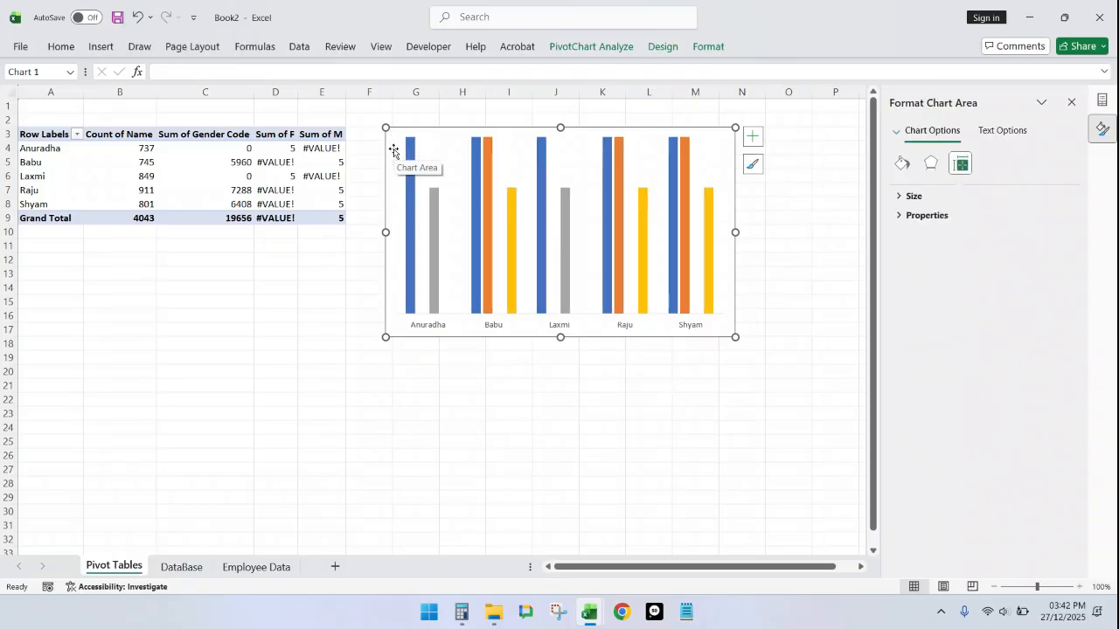
left_click(896, 132)
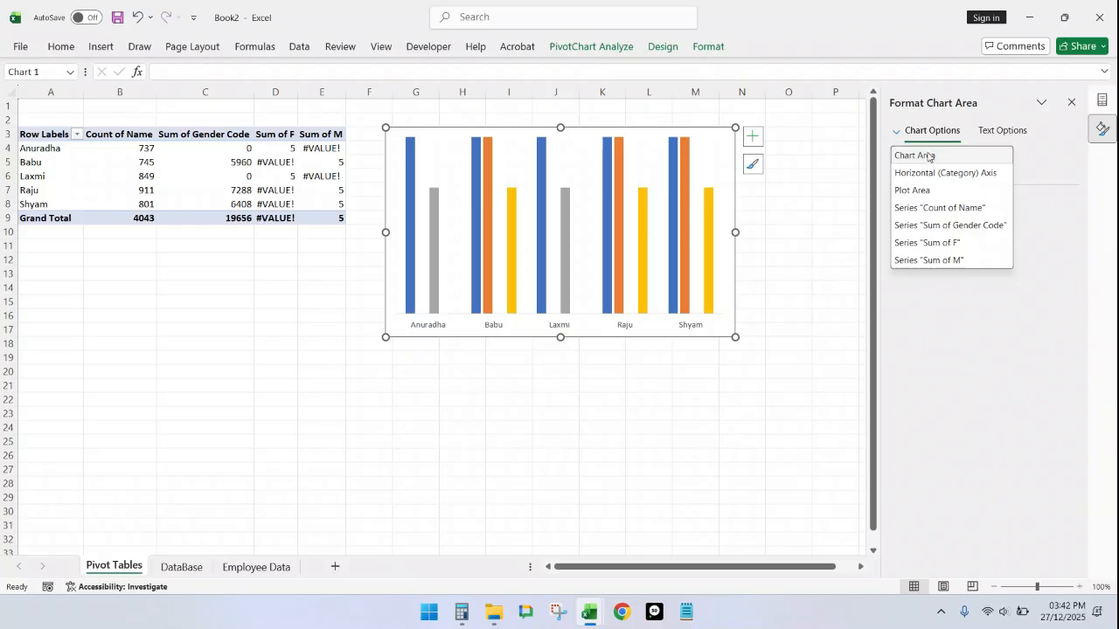
left_click(1072, 103)
left_click(1071, 102)
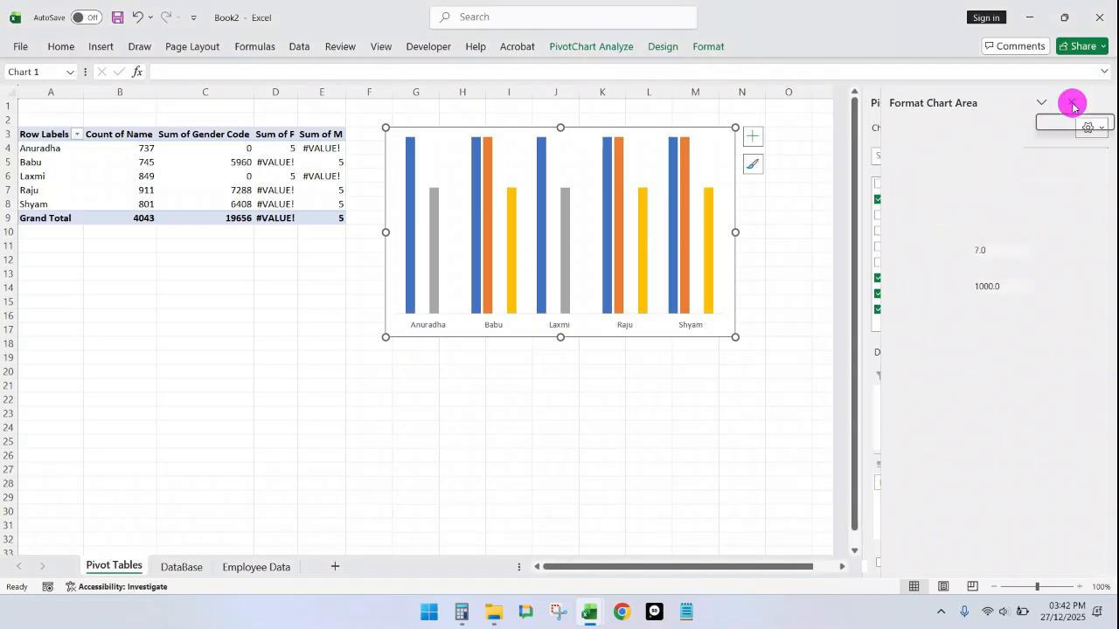
left_click(1103, 103)
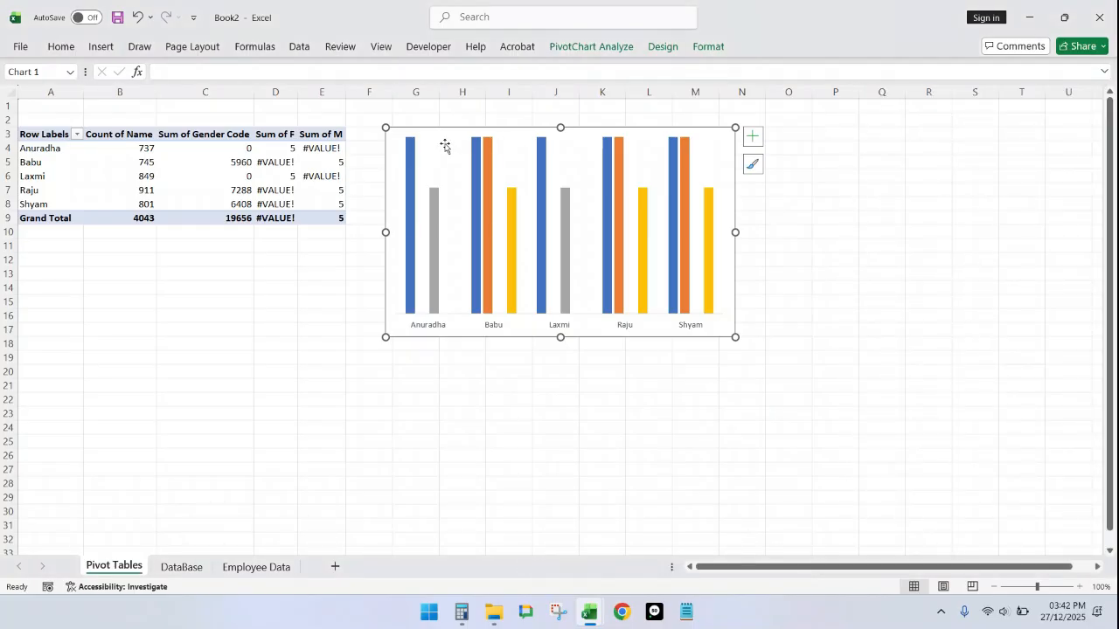
Step: Format the PivotChart's Count of Name series with no fill and no border line
right_click(440, 136)
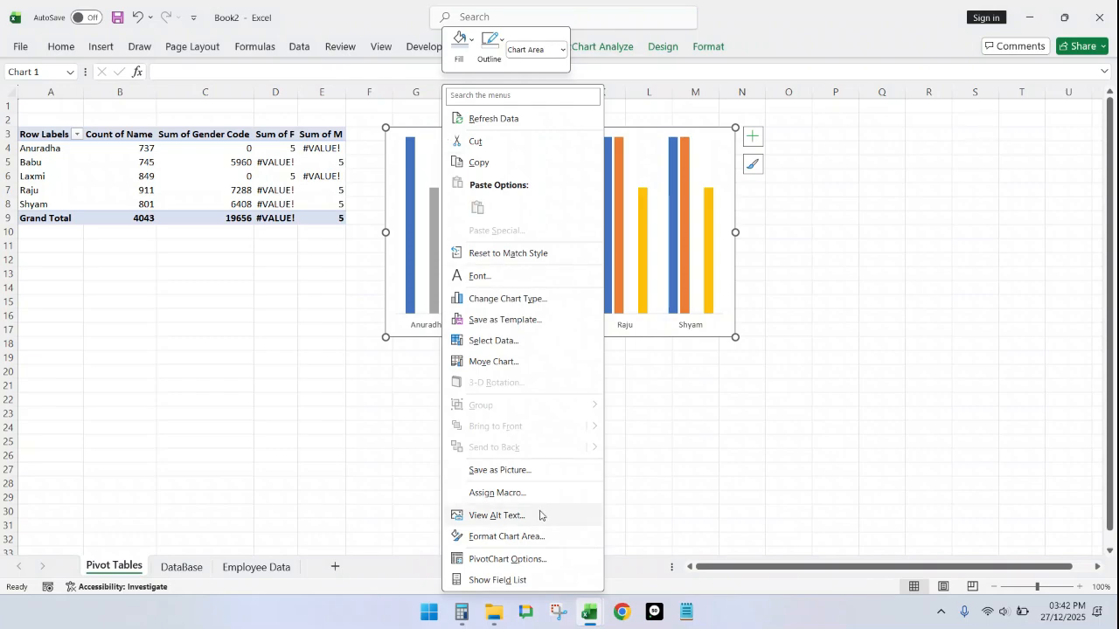
left_click(523, 537)
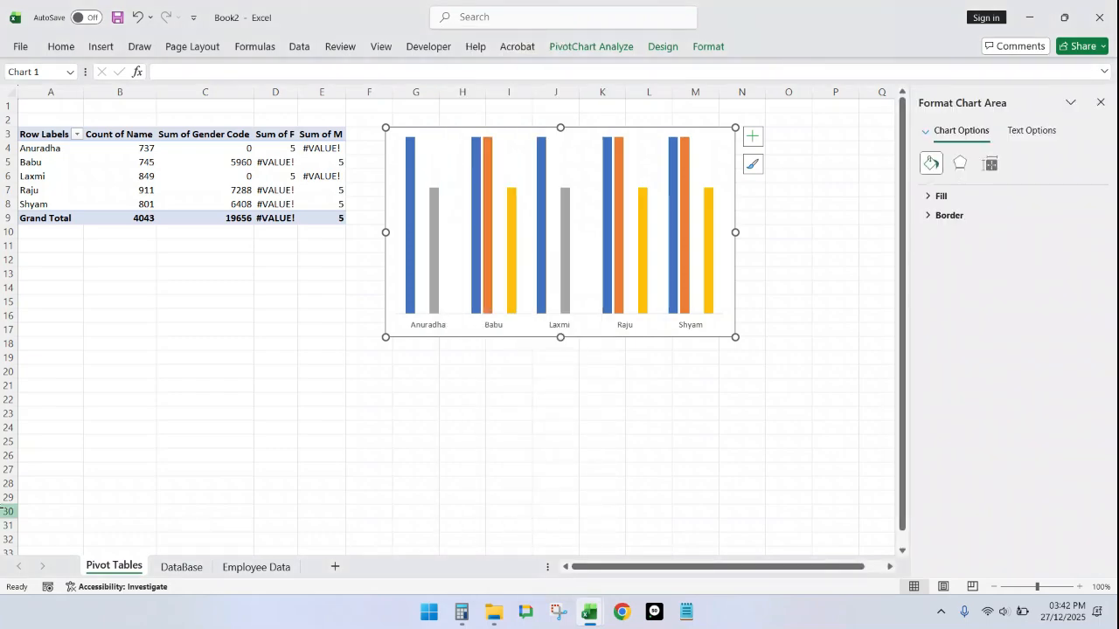
left_click(925, 132)
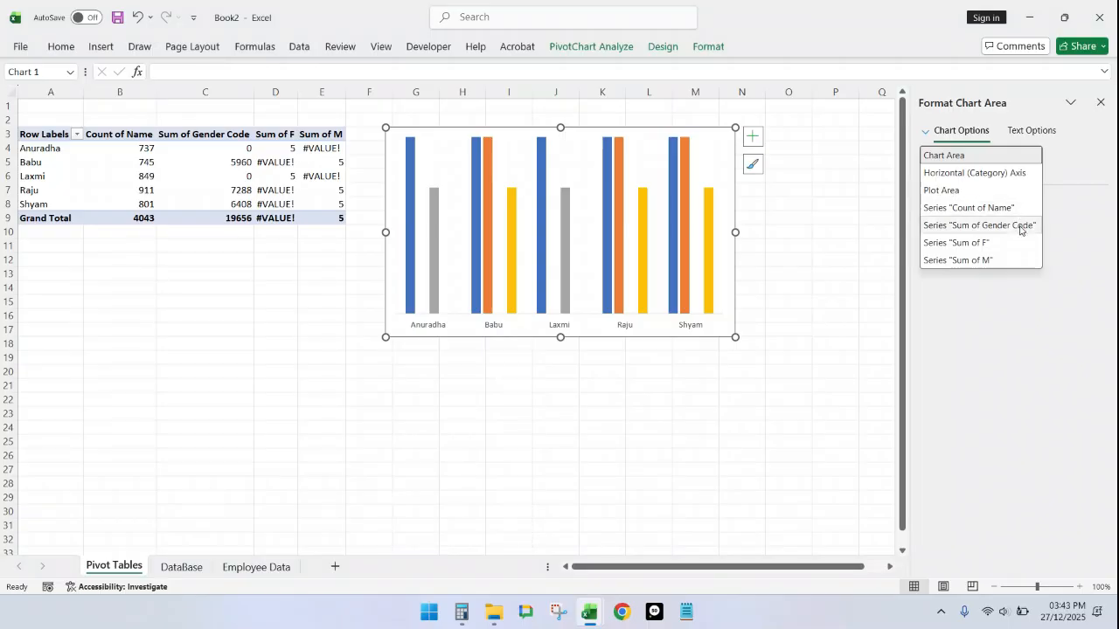
left_click(967, 212)
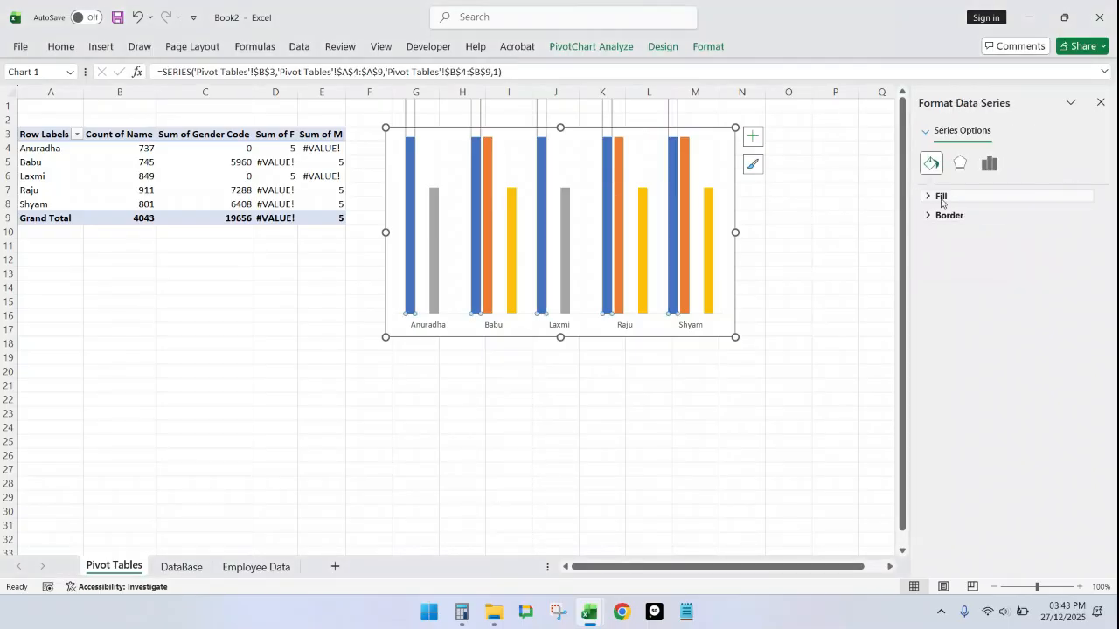
left_click(929, 200)
left_click(940, 219)
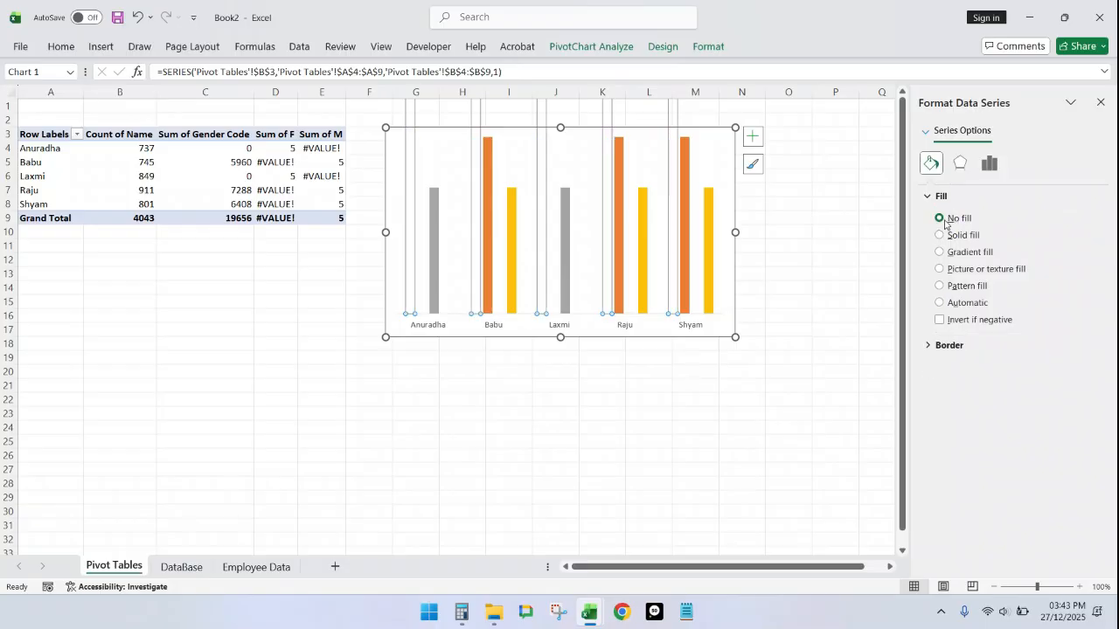
left_click(933, 346)
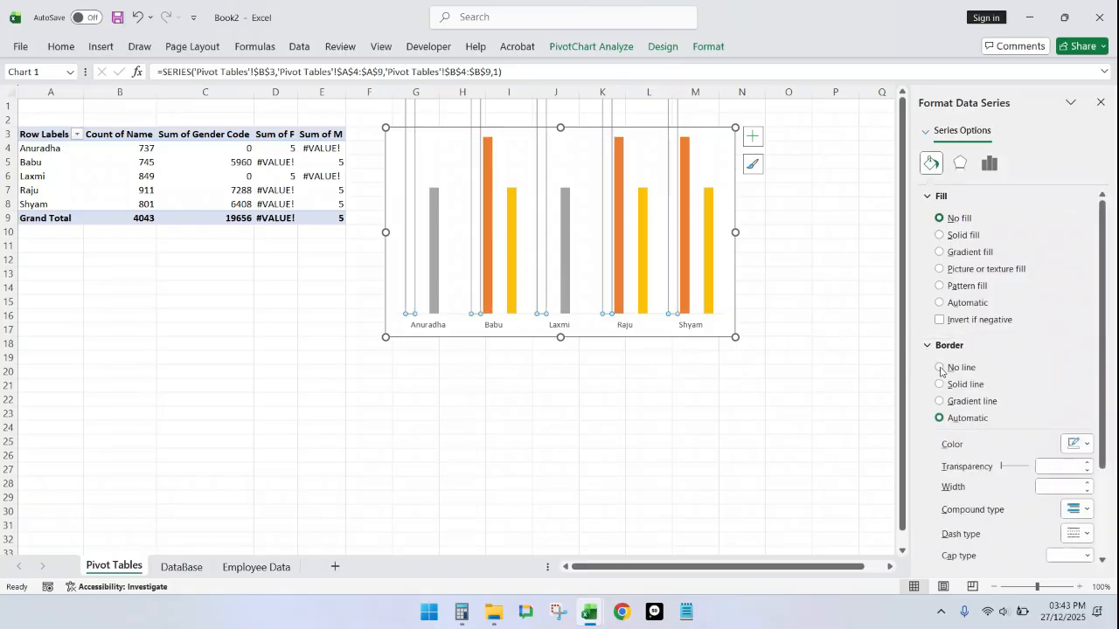
left_click(941, 368)
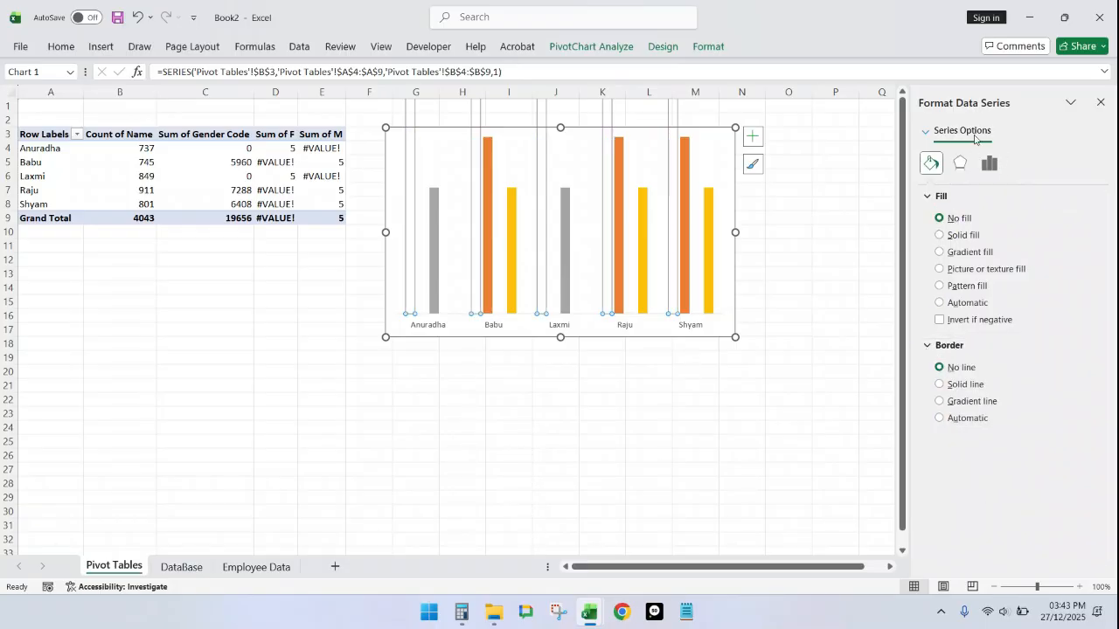
Step: Format the PivotChart's Sum of Gender Code series with no fill and no border line
left_click(932, 133)
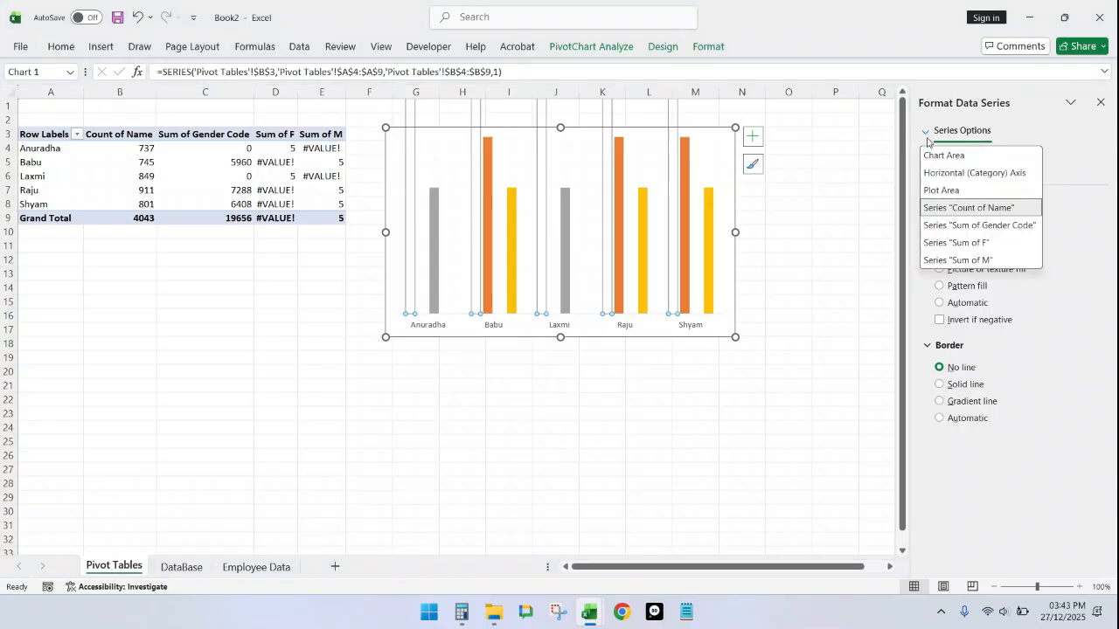
left_click(1002, 227)
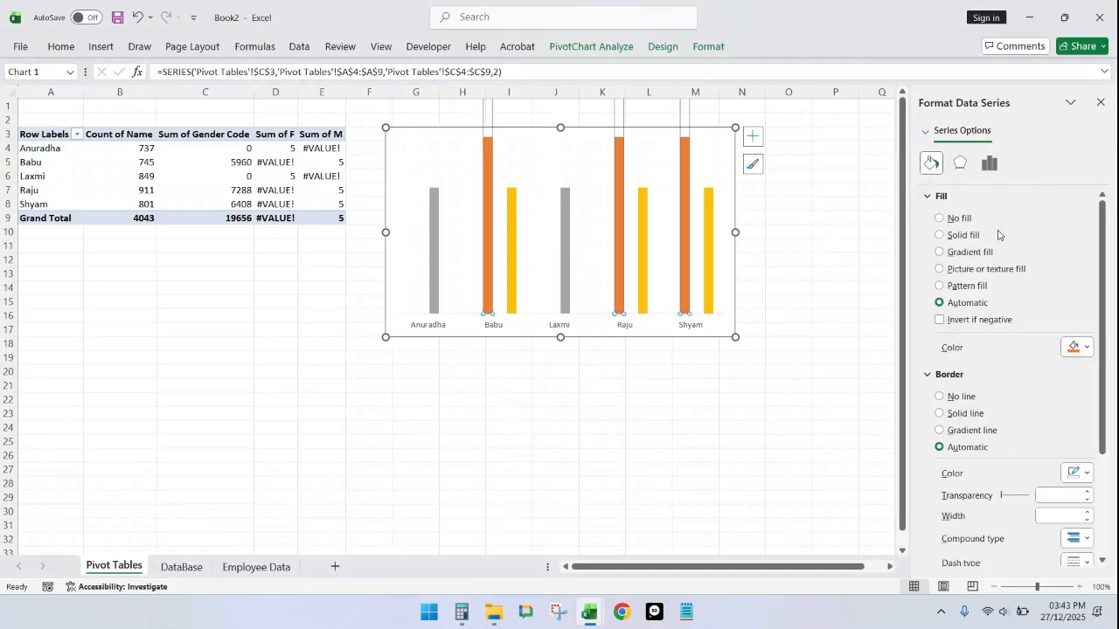
left_click(941, 218)
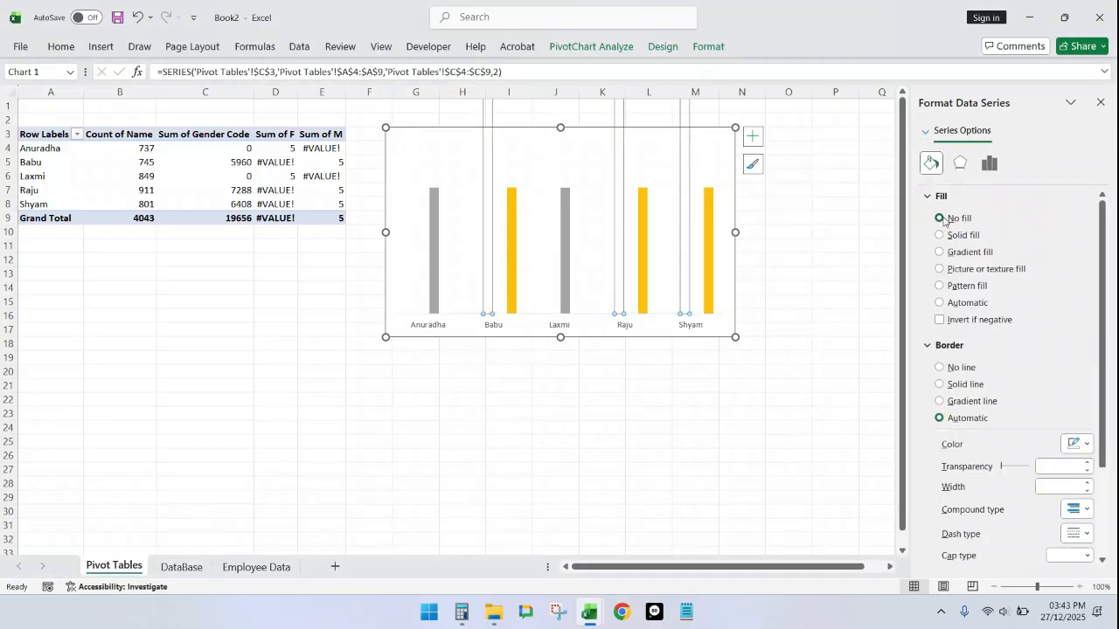
left_click(944, 370)
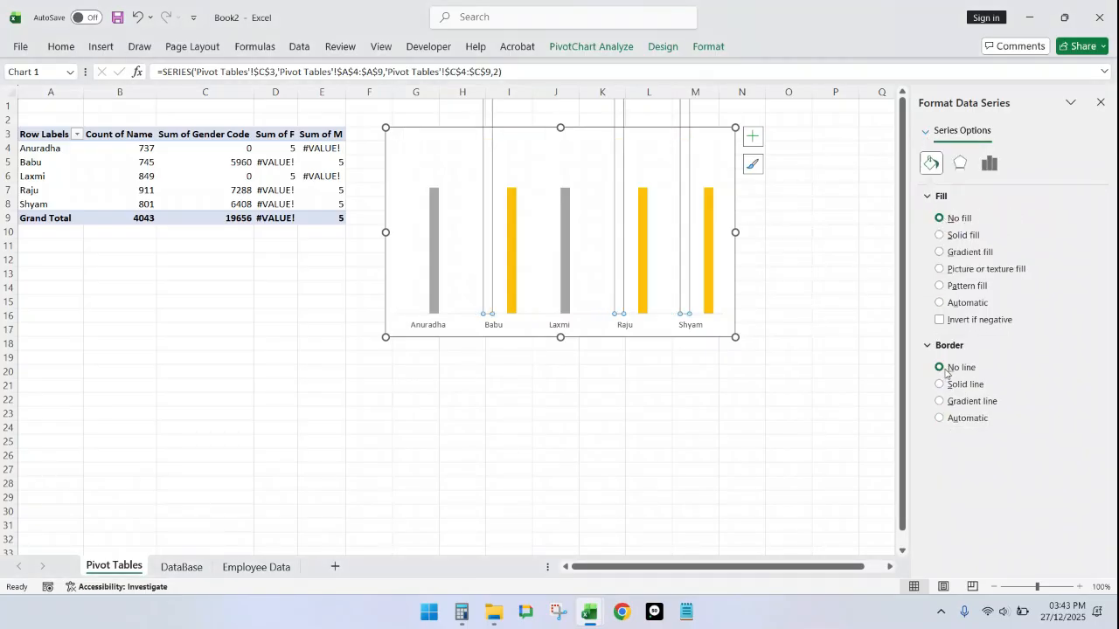
left_click(688, 421)
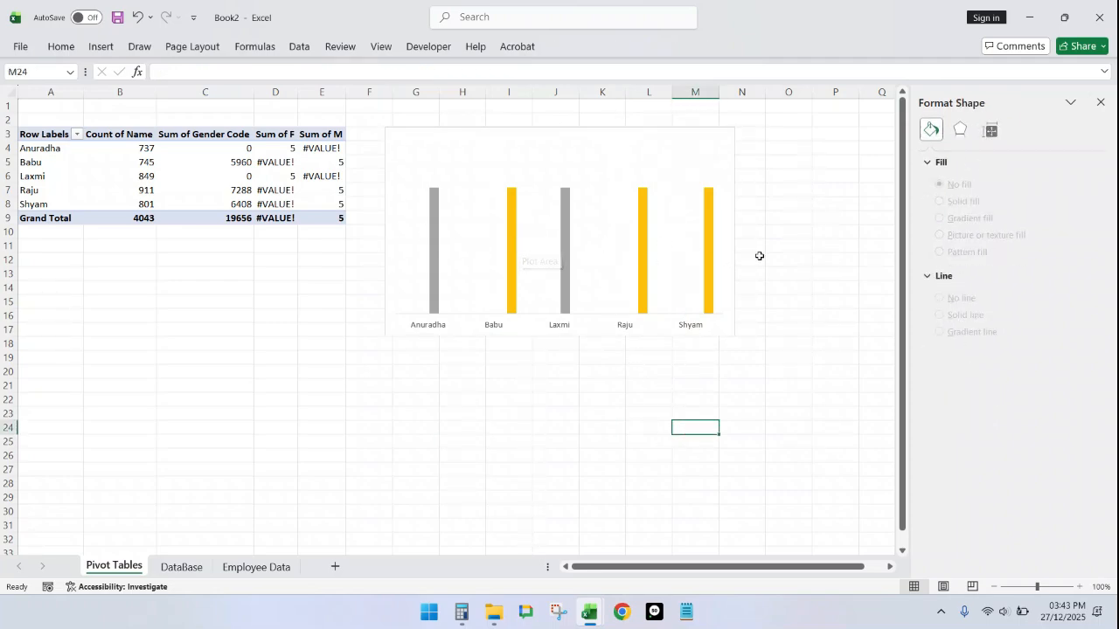
Step: Set the chart columns' series overlap to 100% and the gap width to 107%
left_click(434, 239)
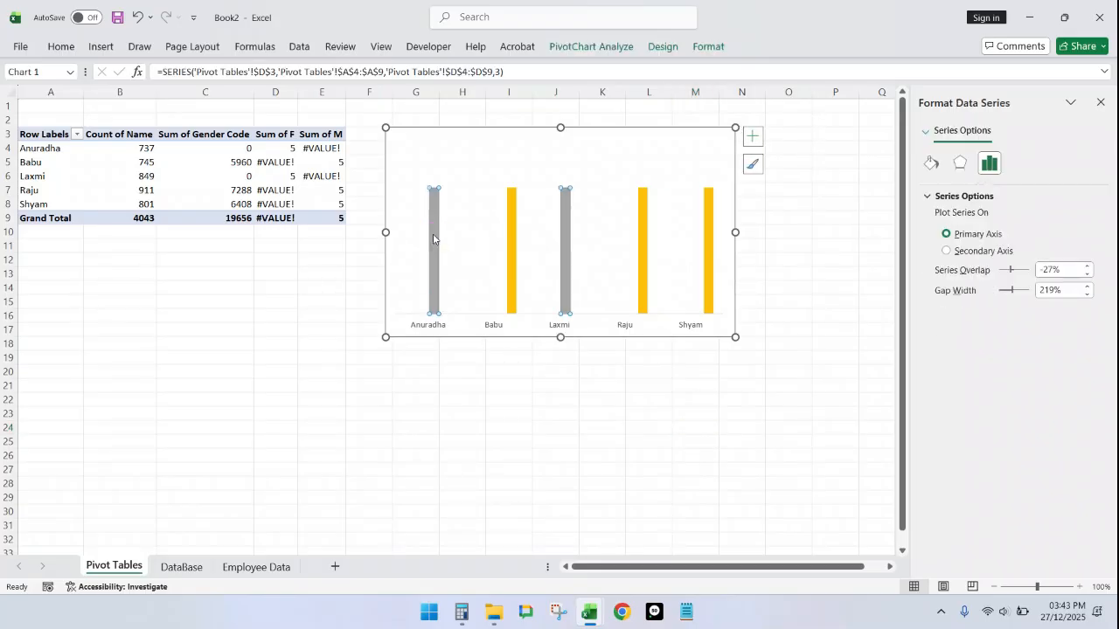
left_click(1012, 270)
left_click_drag(1012, 273, 1031, 273)
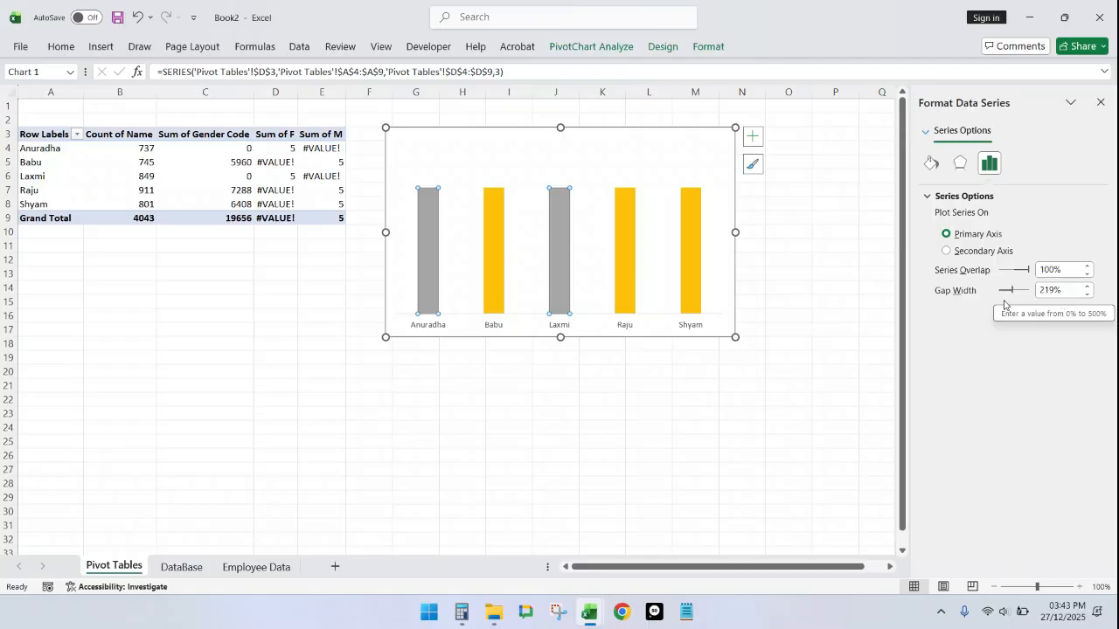
left_click_drag(1013, 290, 1005, 292)
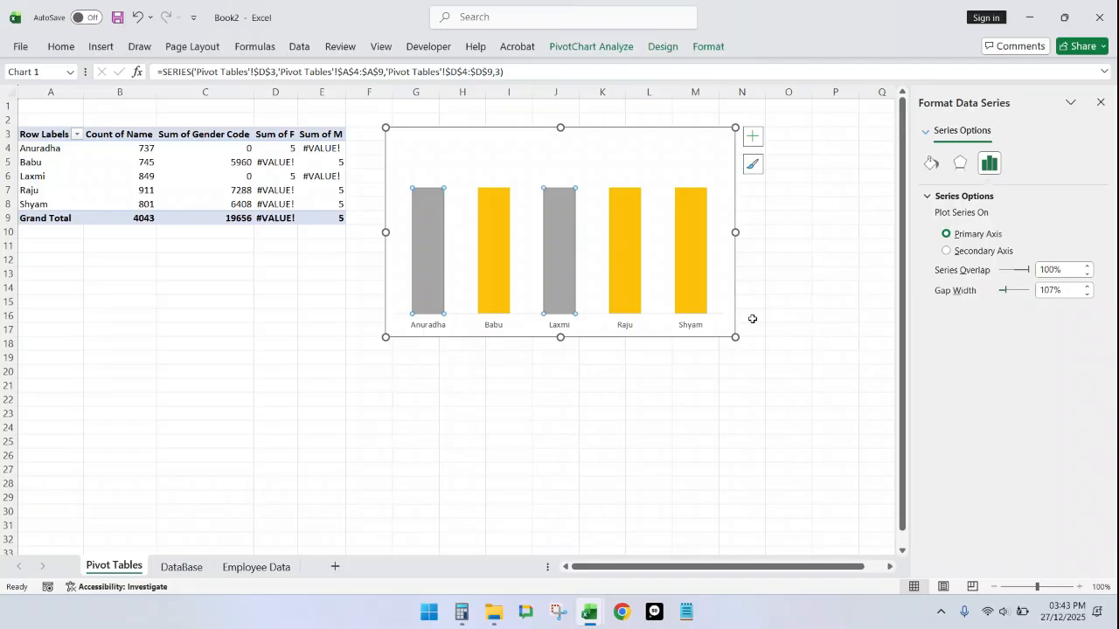
left_click(644, 412)
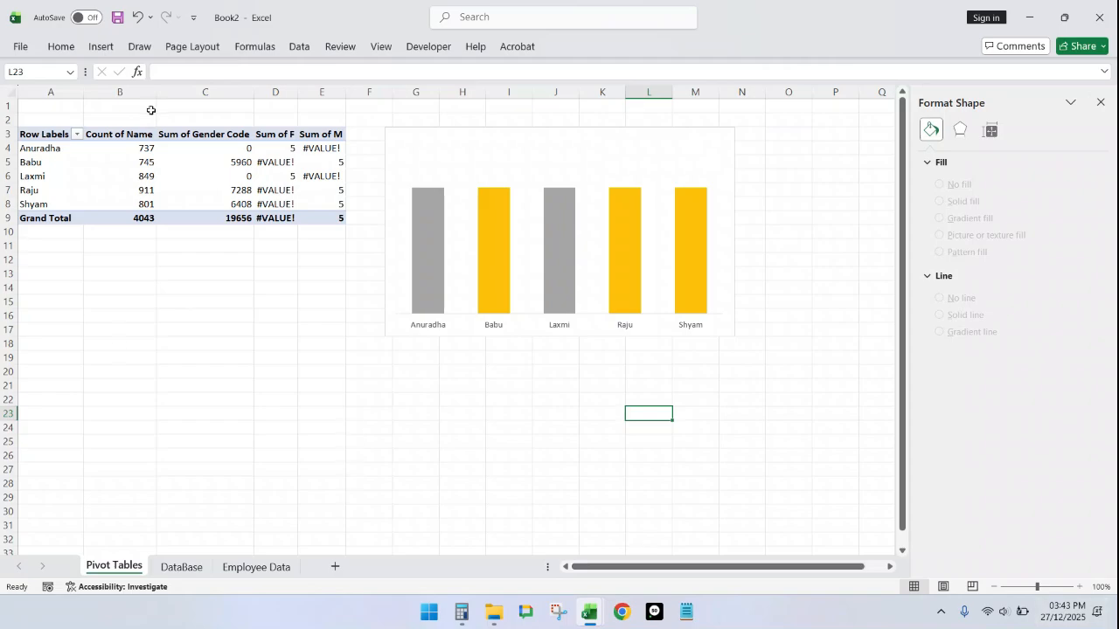
Step: Insert the picture team-gb3259ebd1_1920 from the New TBZ folder in the Redmi Note 13 Pro 5G phone's internal shared storage
left_click(101, 47)
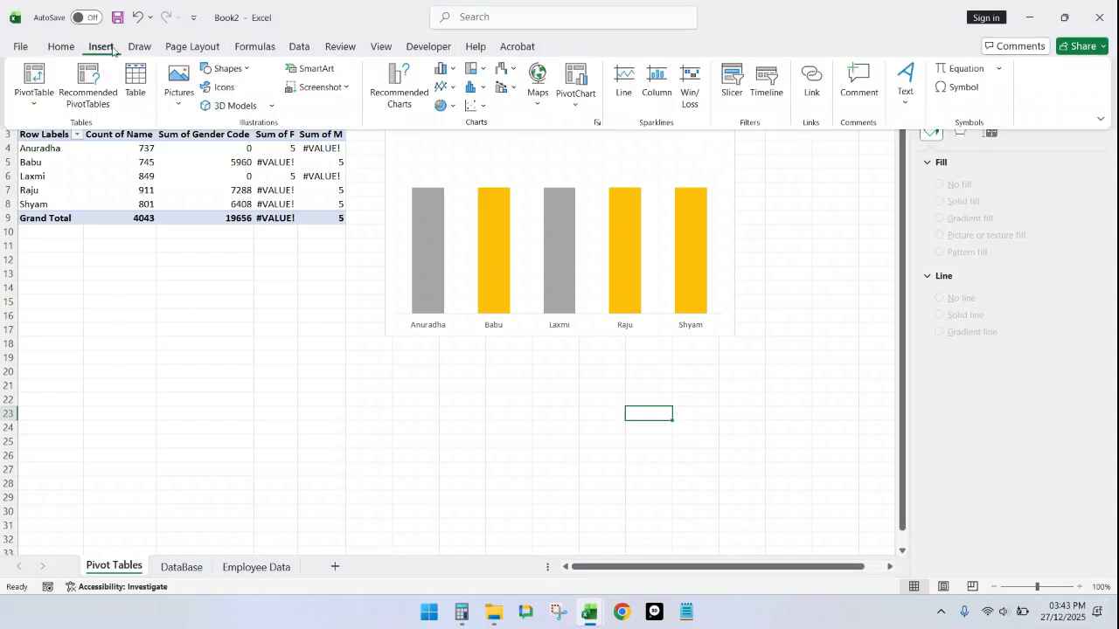
left_click(249, 69)
left_click(173, 96)
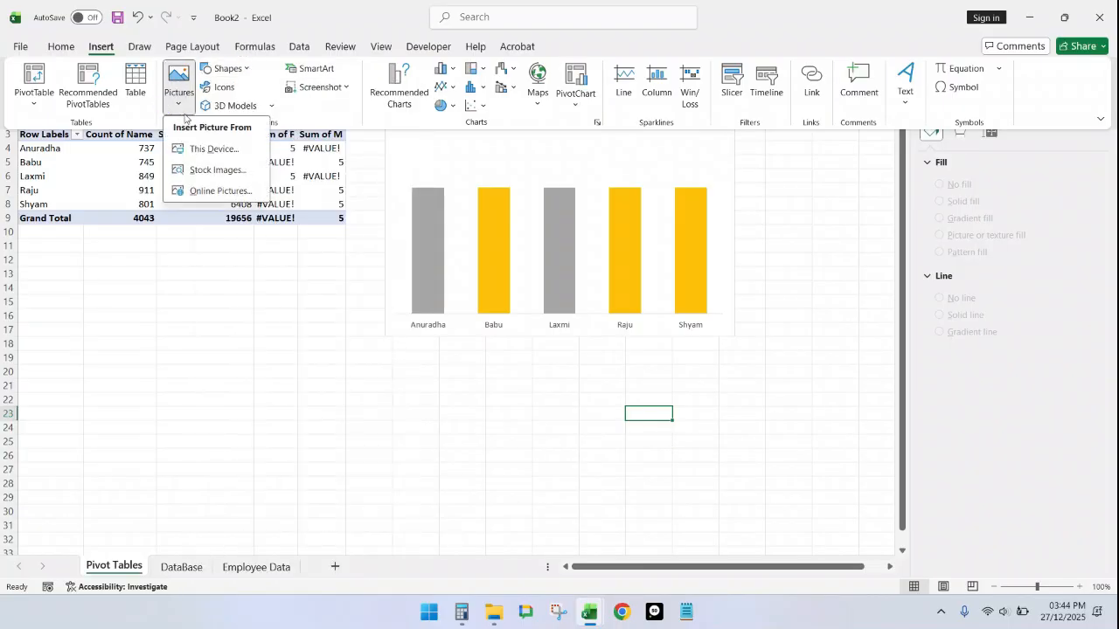
left_click(213, 150)
scroll(70, 214, "down", 10)
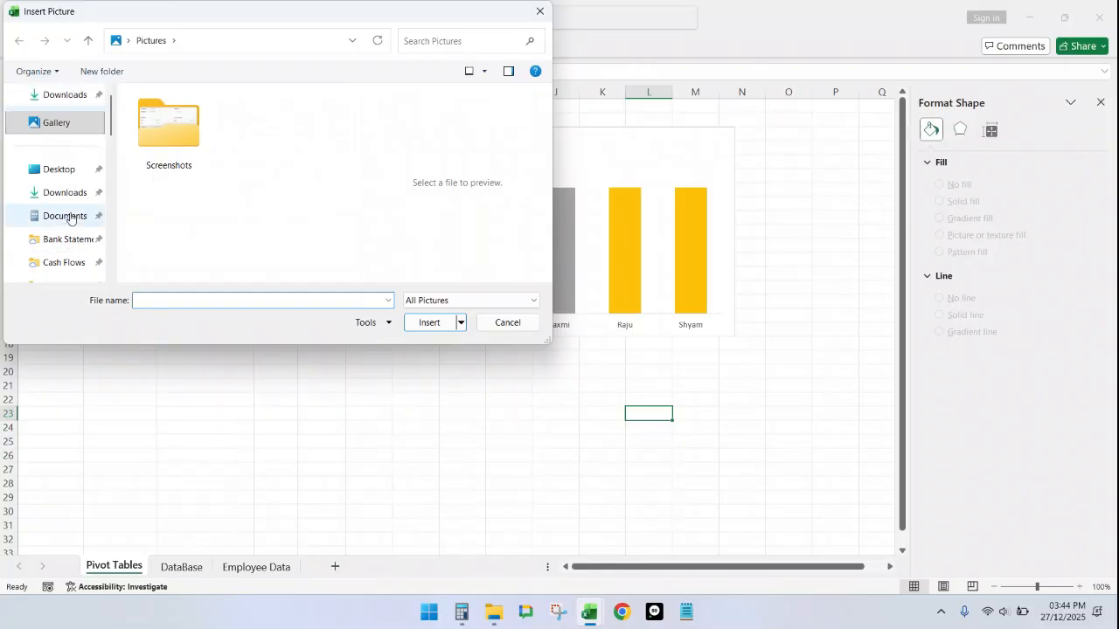
left_click(77, 94)
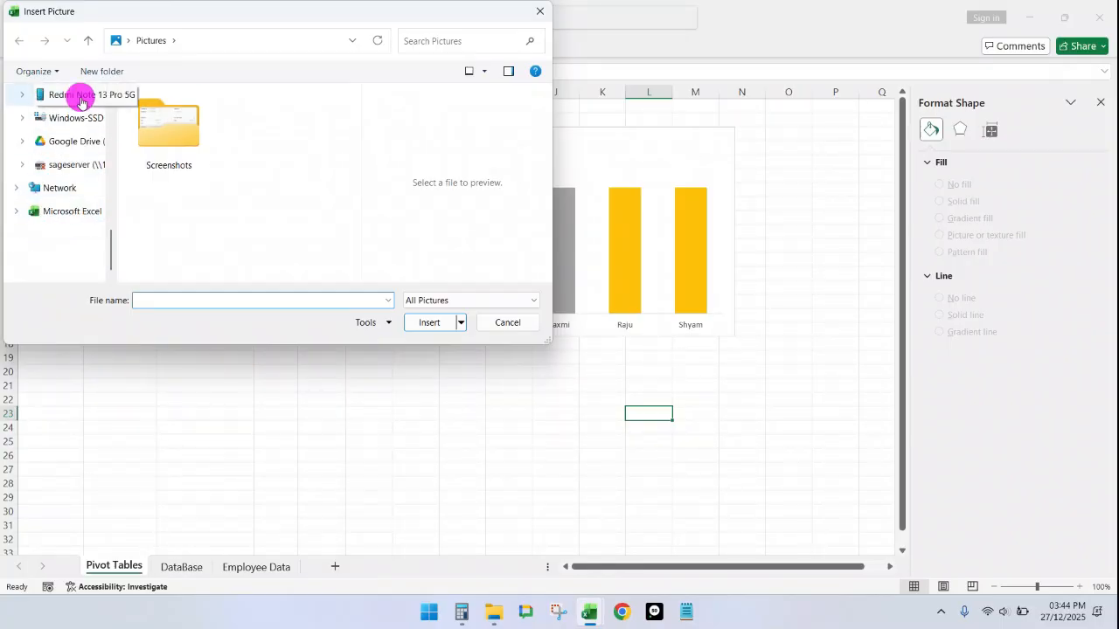
left_click(211, 119)
double_click(211, 120)
scroll(237, 210, "down", 10)
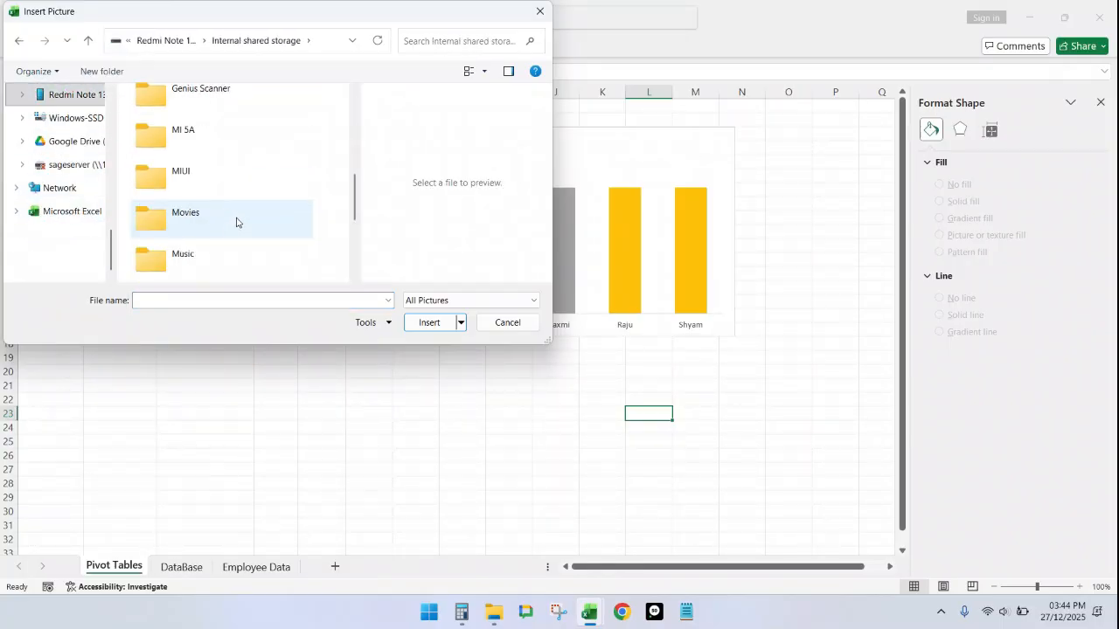
double_click(234, 105)
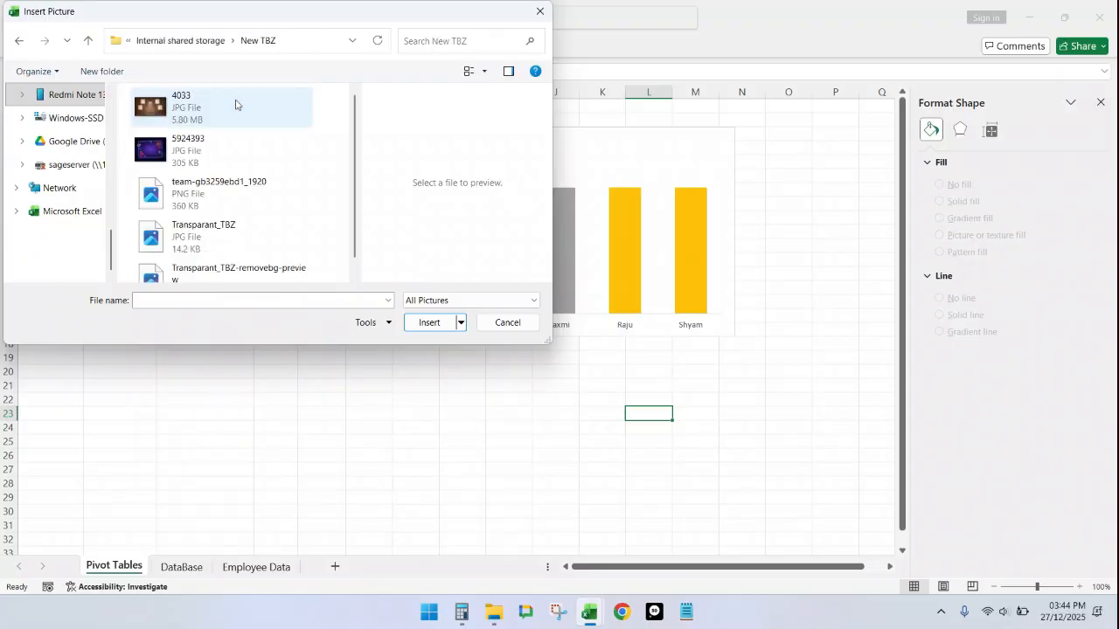
left_click(233, 196)
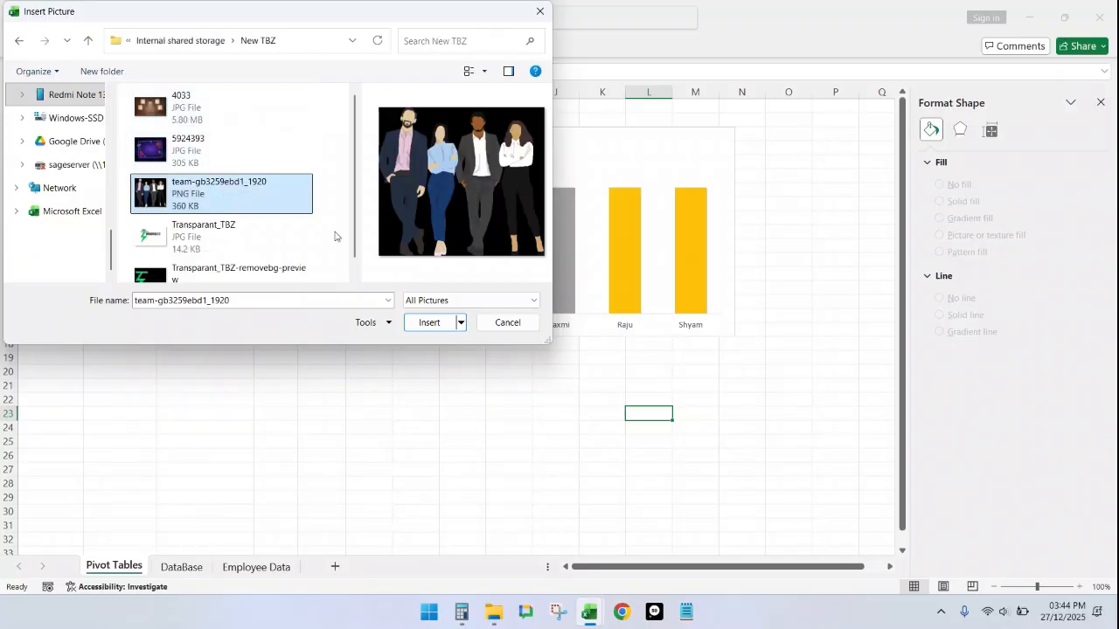
left_click(438, 329)
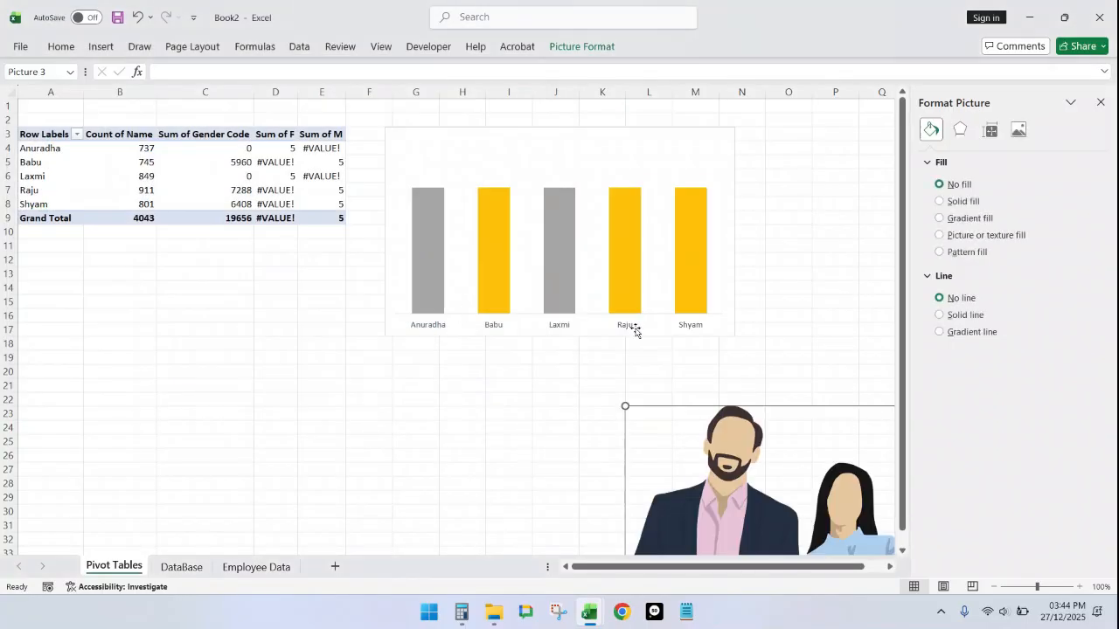
Step: Shrink the team picture to about 7.19 by 7.98 cm, place it from about row 28, and put a copy beside it
left_click_drag(834, 407, 324, 190)
scroll(626, 386, "down", 7)
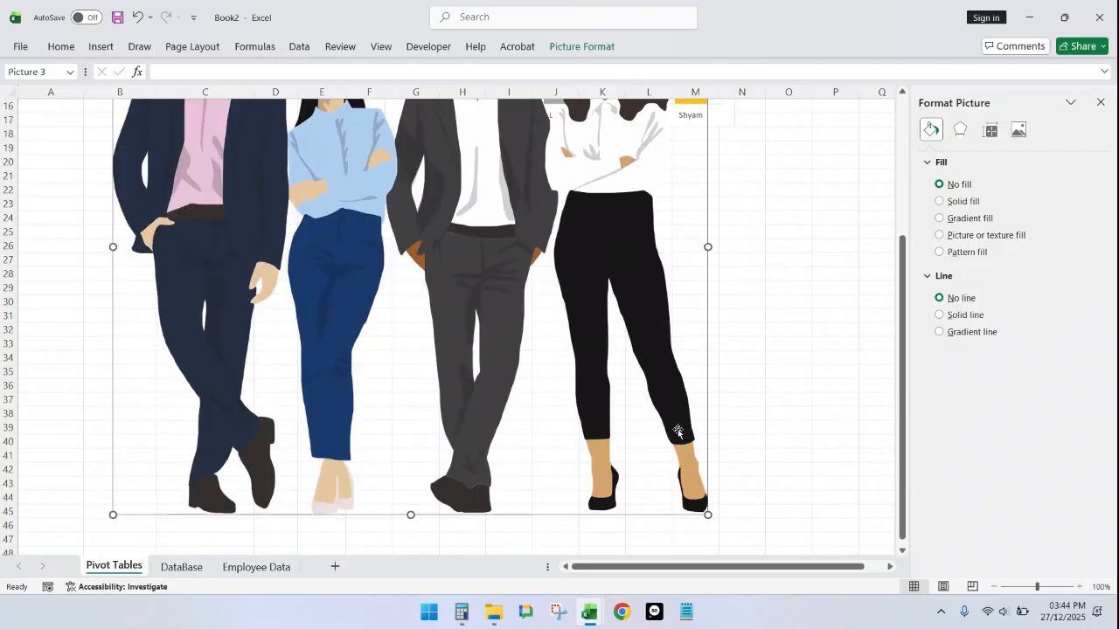
left_click_drag(708, 430, 404, 157)
left_click_drag(337, 133, 326, 413)
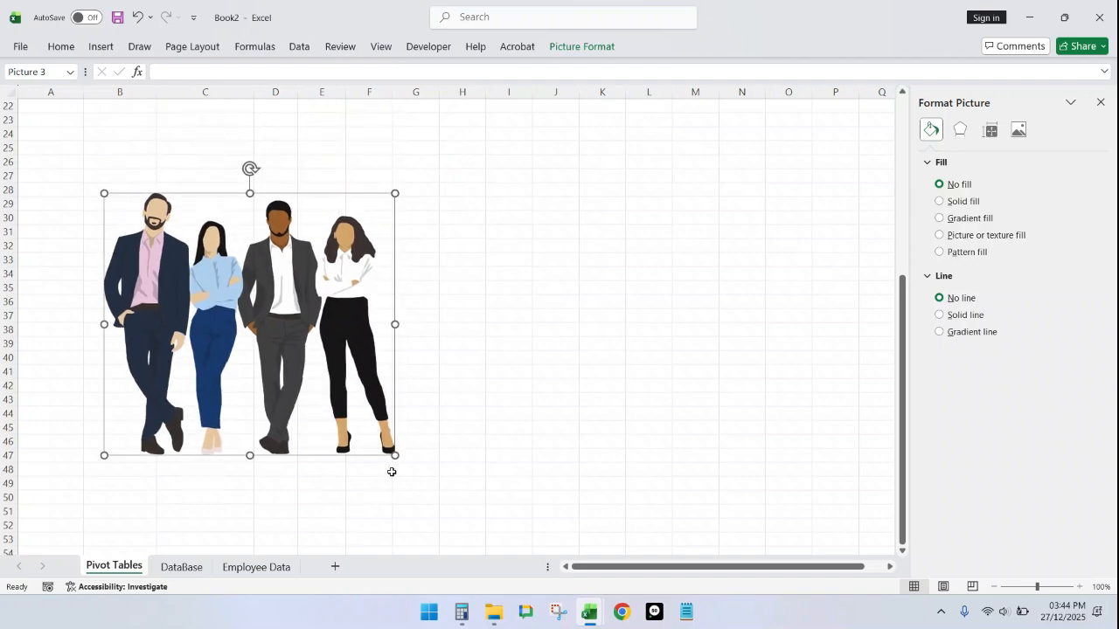
left_click_drag(395, 456, 509, 306)
left_click(187, 302)
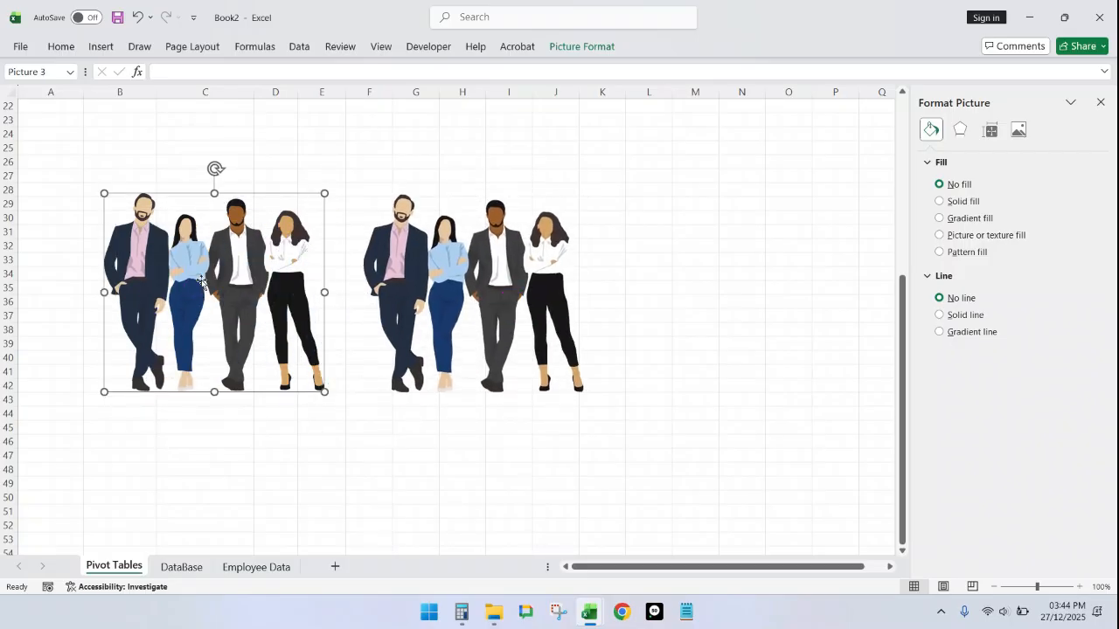
Step: Crop the original team picture to only the bearded man in the navy suit and pink shirt
scroll(333, 264, "up", 4)
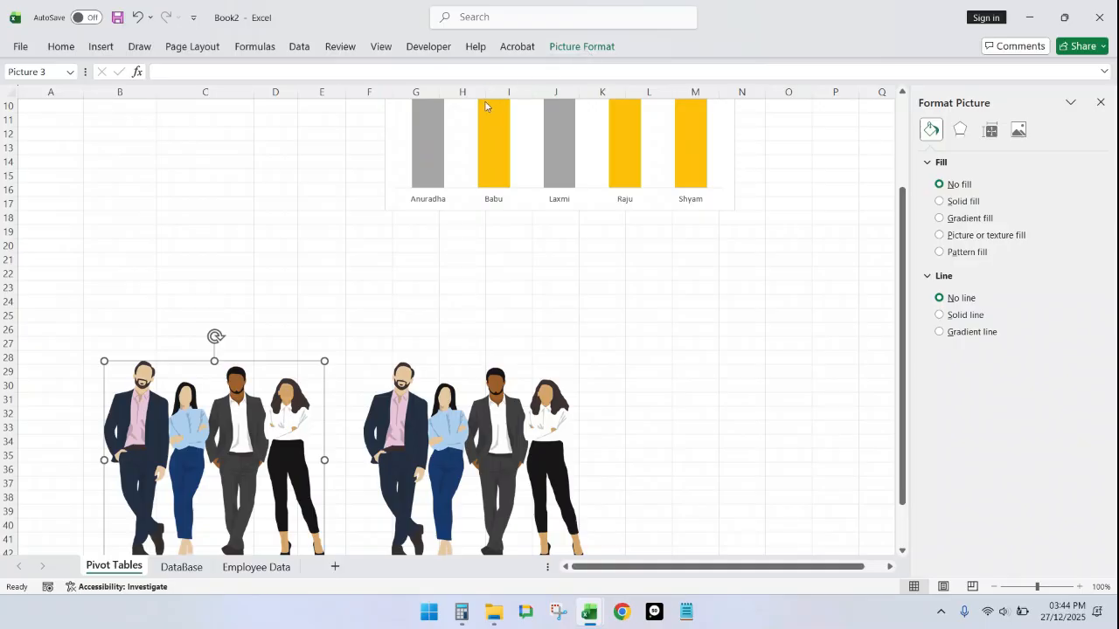
left_click(583, 47)
left_click(955, 74)
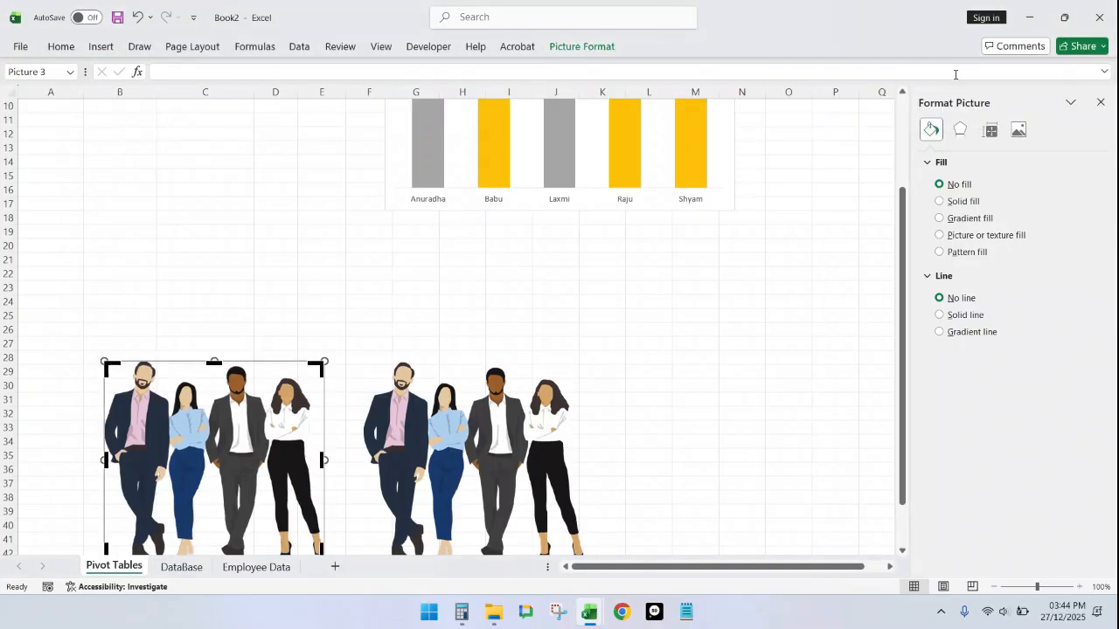
scroll(358, 347, "down", 2)
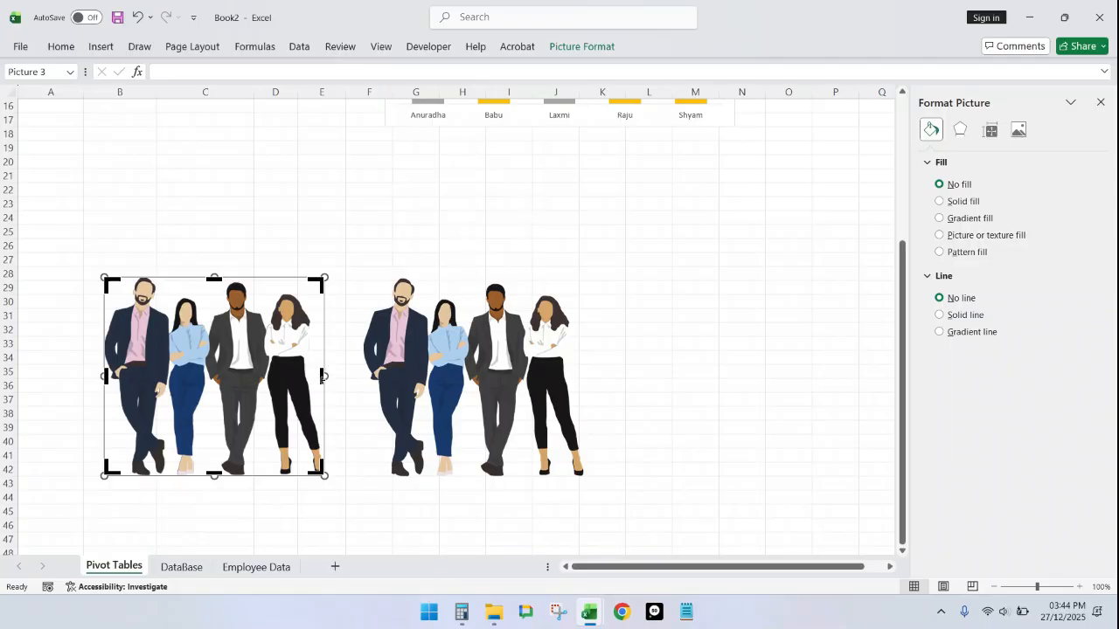
left_click_drag(322, 377, 168, 379)
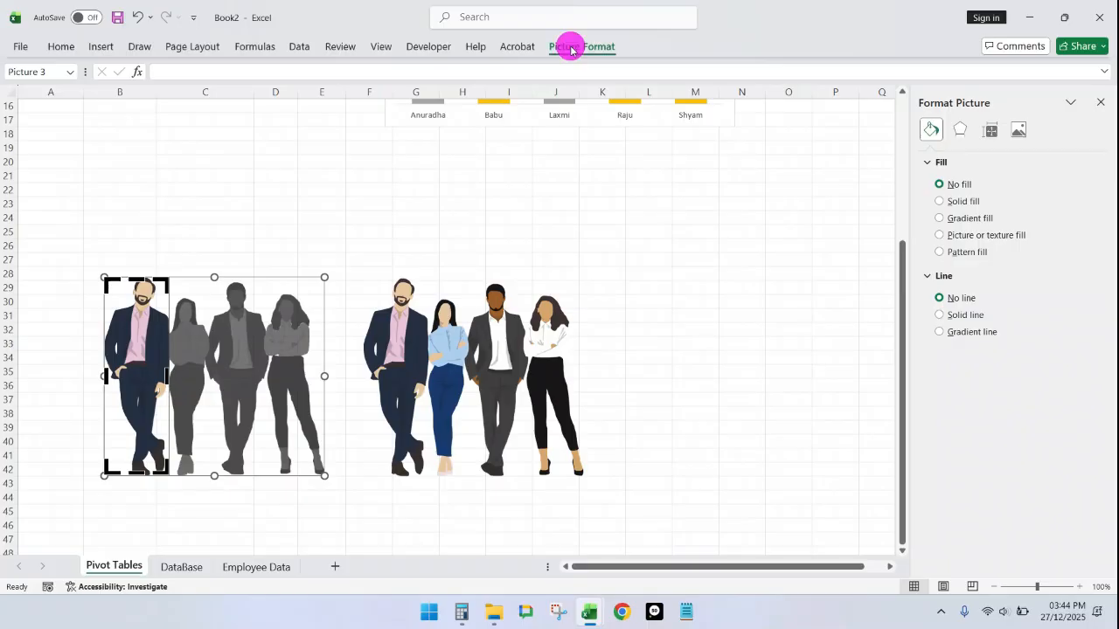
left_click(571, 48)
left_click(953, 83)
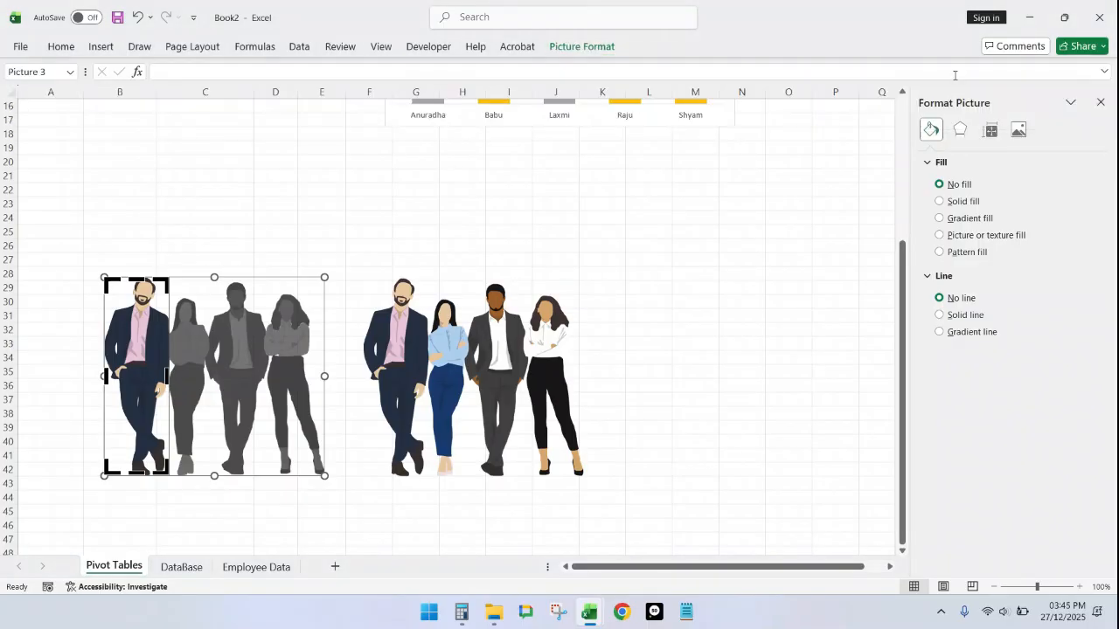
left_click(287, 336)
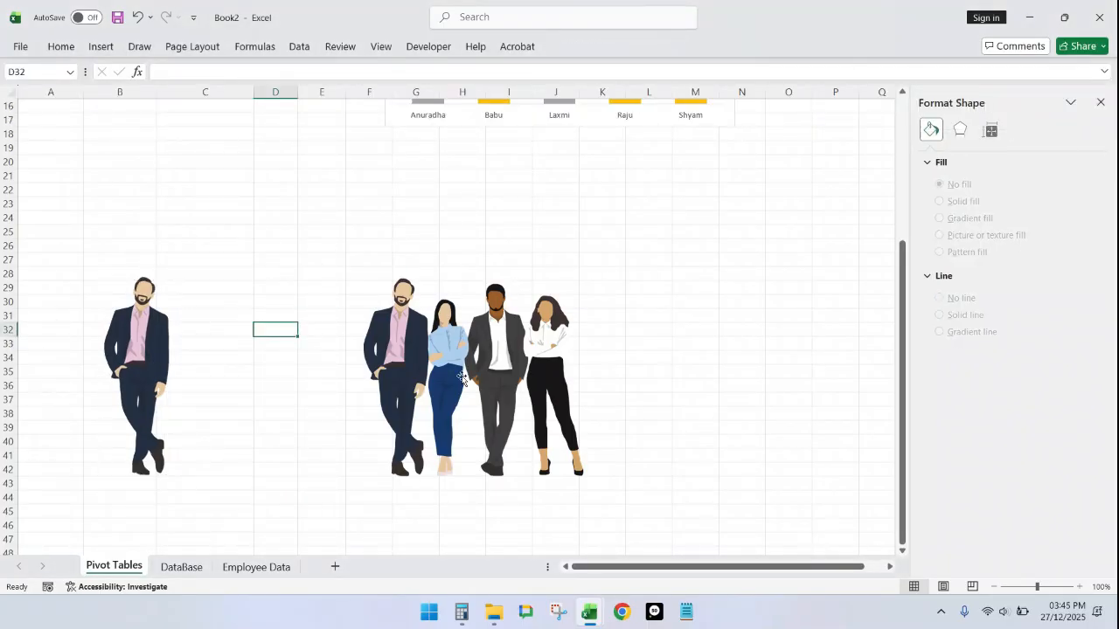
Step: Crop the team picture's copy to only the woman in the white blouse, about 2.18 cm wide, and move it to around column D
left_click(424, 361)
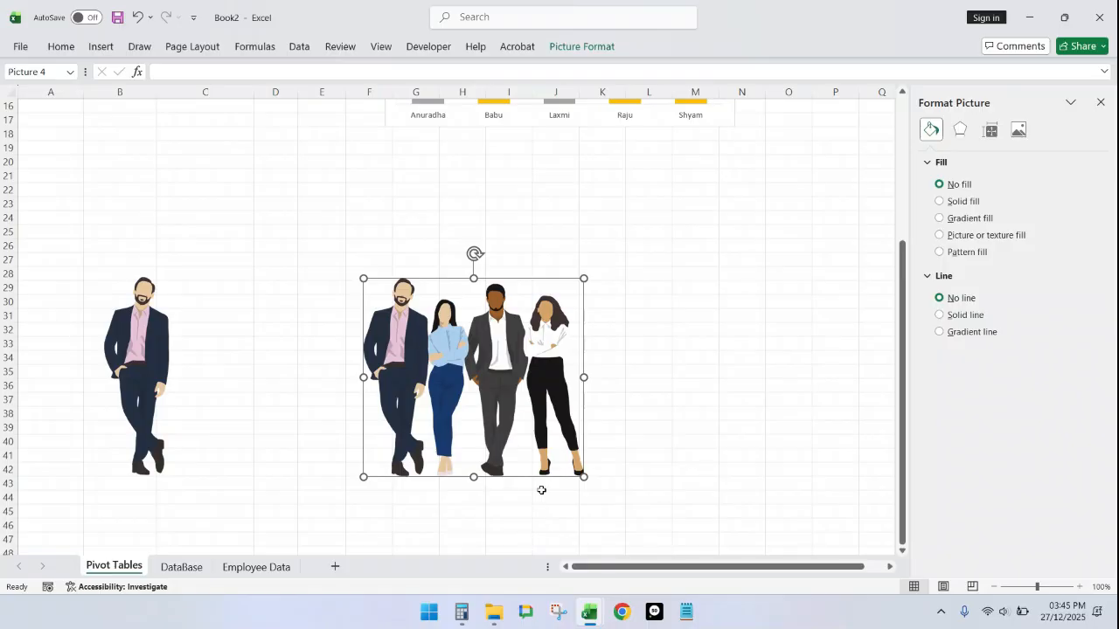
left_click(597, 48)
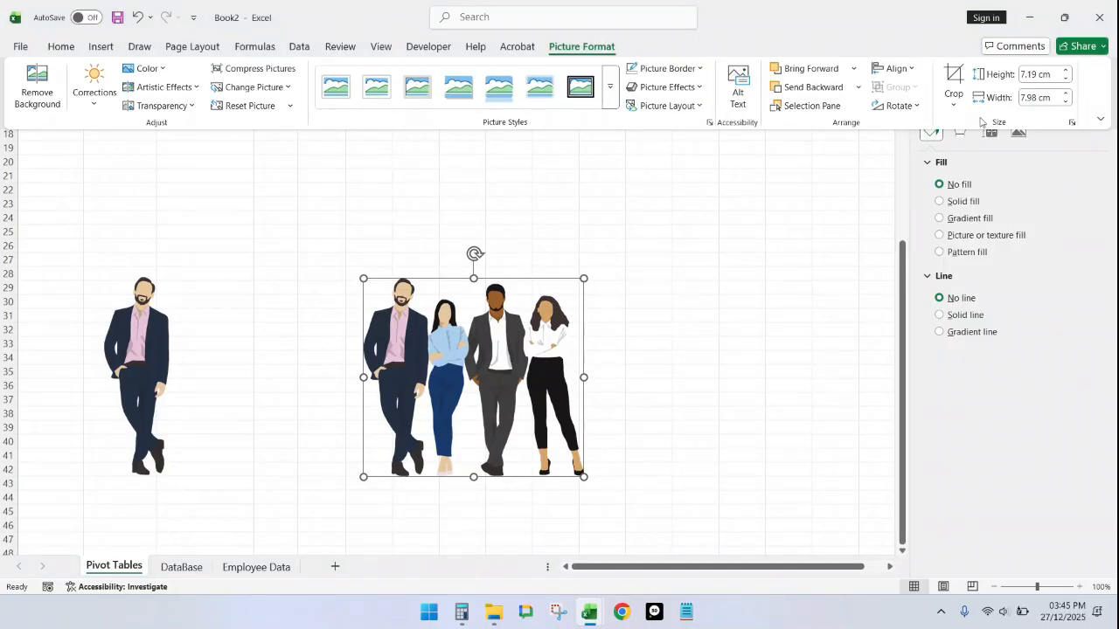
left_click(954, 78)
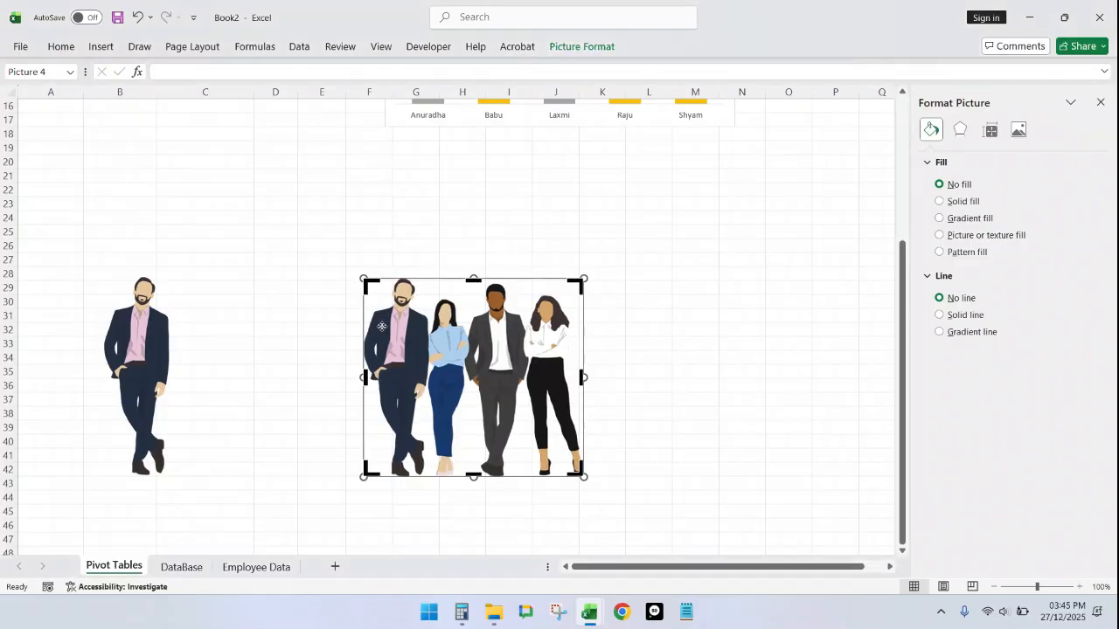
left_click_drag(365, 378, 523, 381)
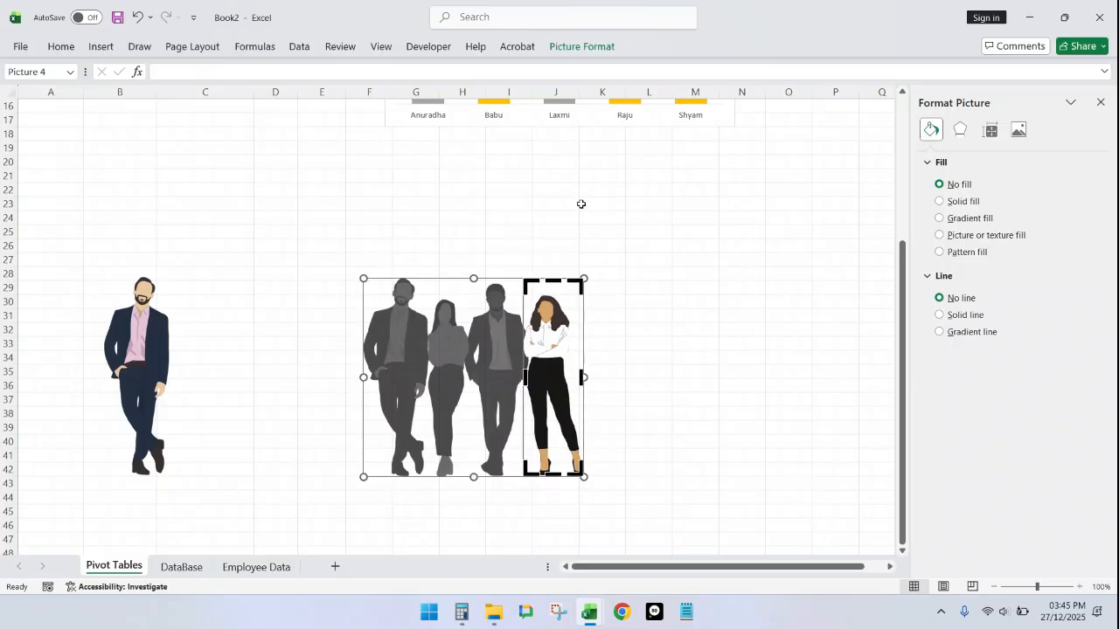
left_click(594, 47)
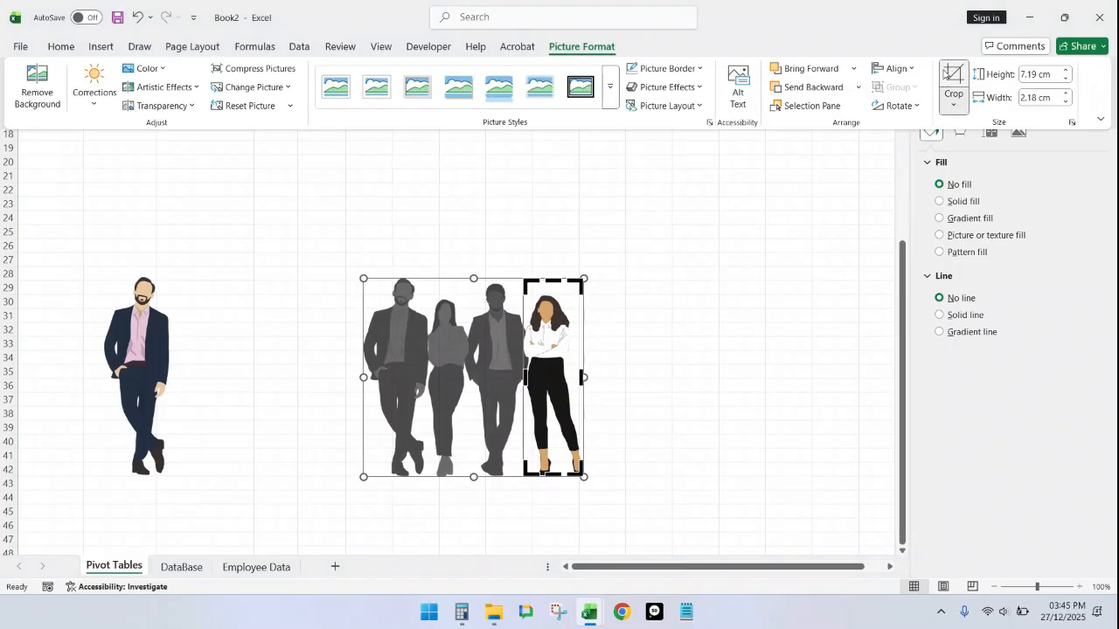
key("Escape")
key("Escape")
left_click_drag(547, 395, 280, 385)
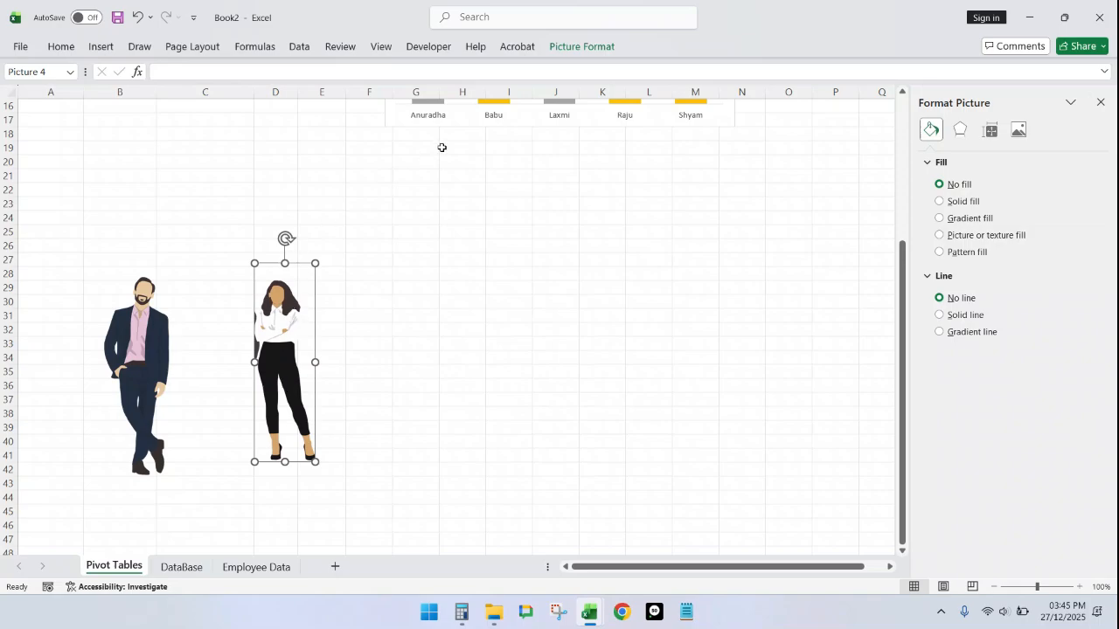
Step: Crop the empty space above the woman's head, making her picture about 6.6 cm high
left_click(581, 47)
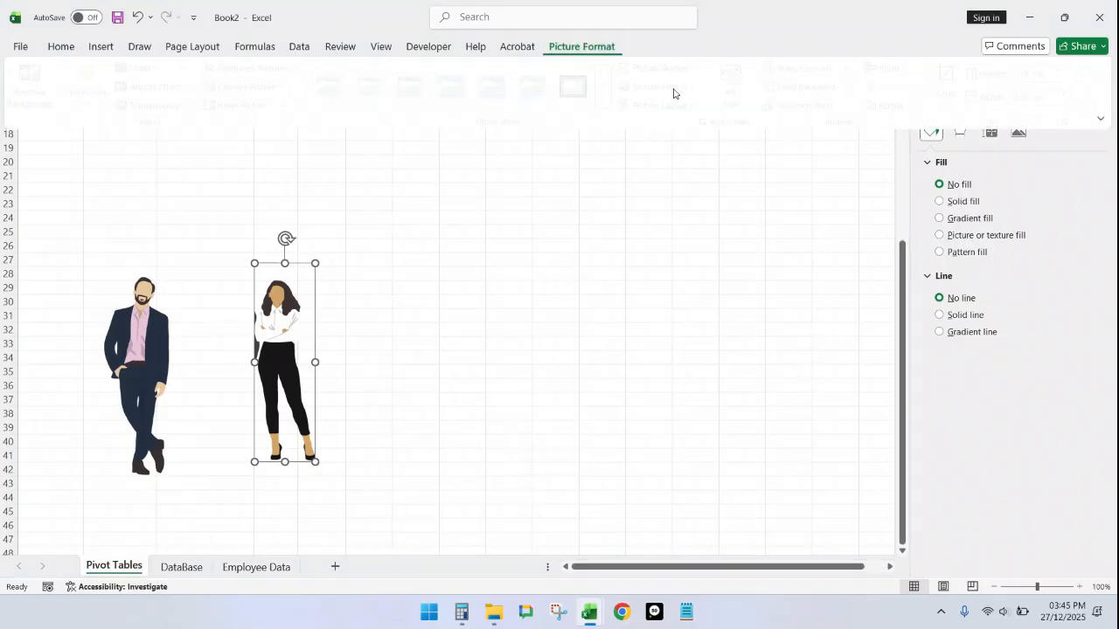
left_click(952, 87)
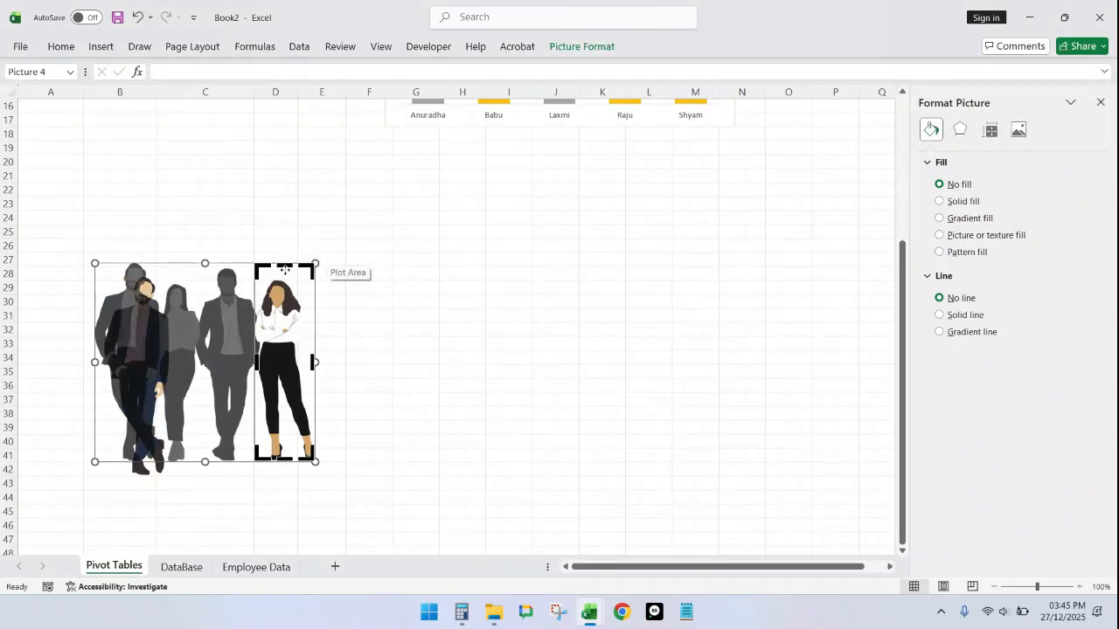
left_click_drag(285, 264, 287, 280)
left_click(580, 47)
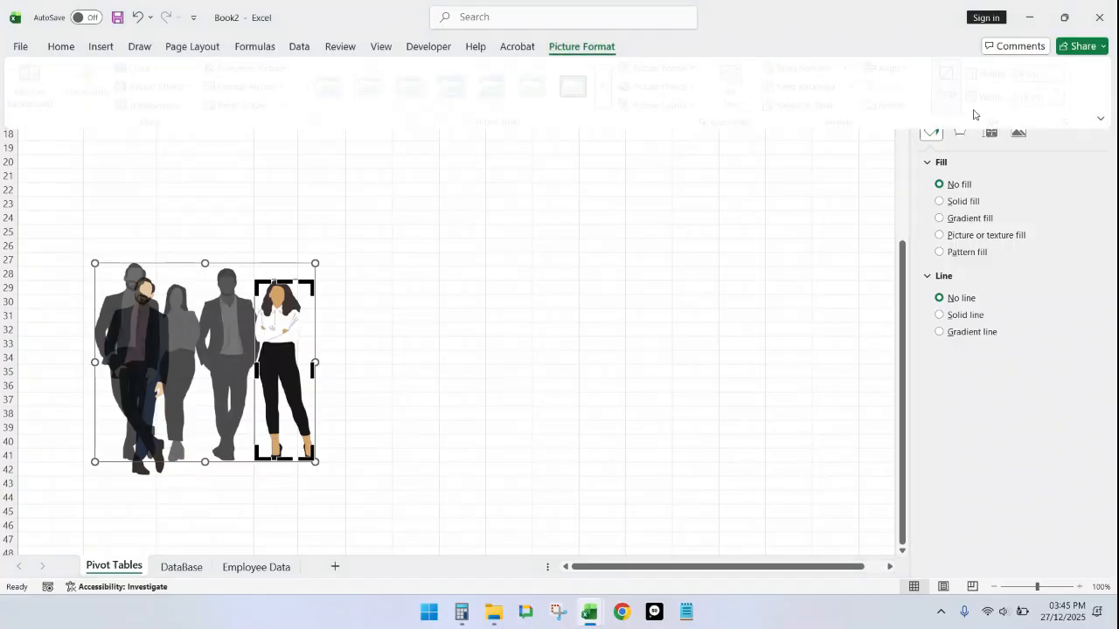
left_click(959, 77)
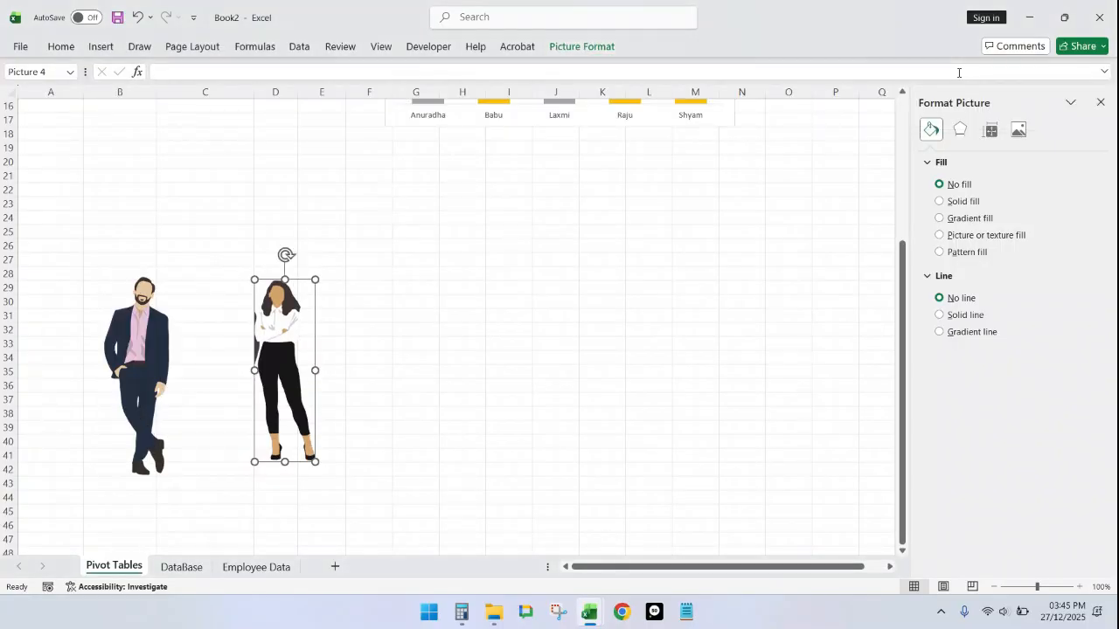
Step: Remove the background from the woman's picture, keeping her face, hands, feet and shoes, and move the picture closer to the man
left_click(578, 46)
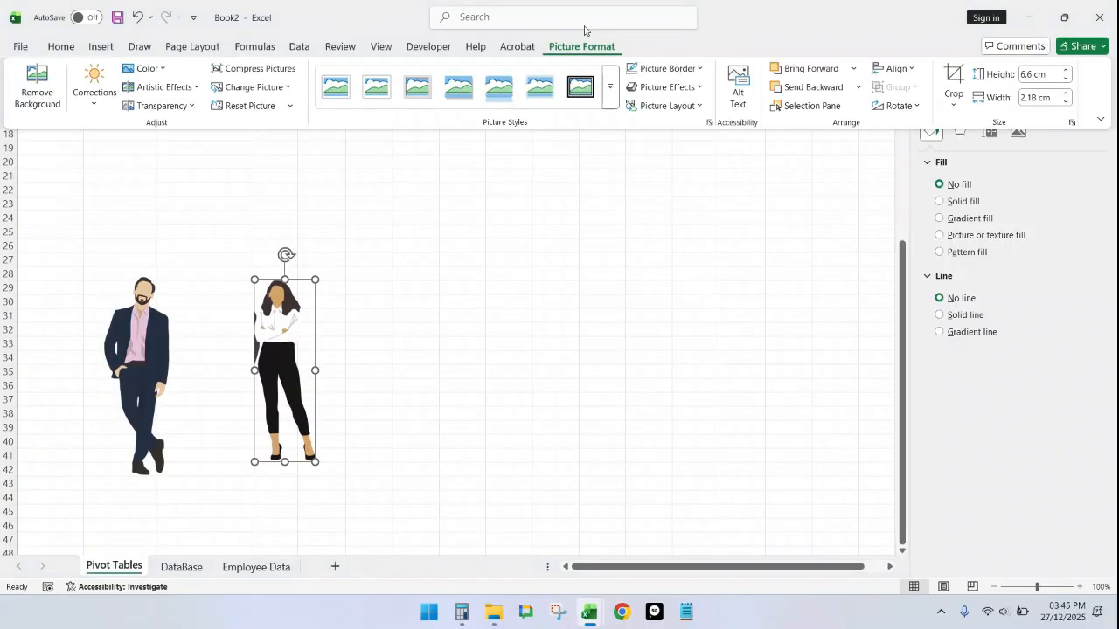
left_click(37, 77)
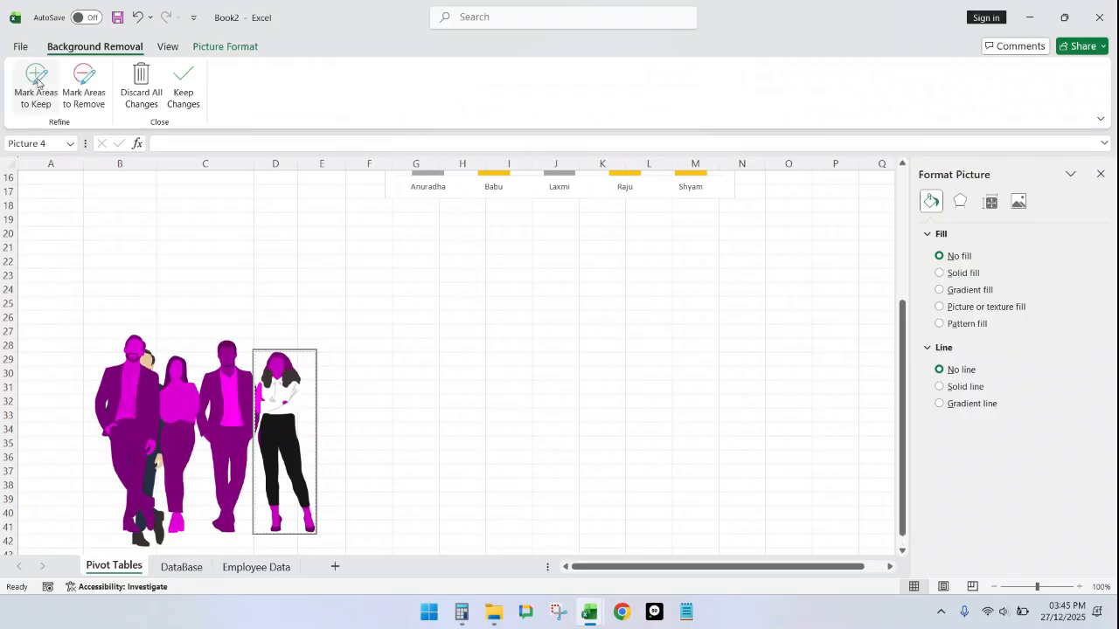
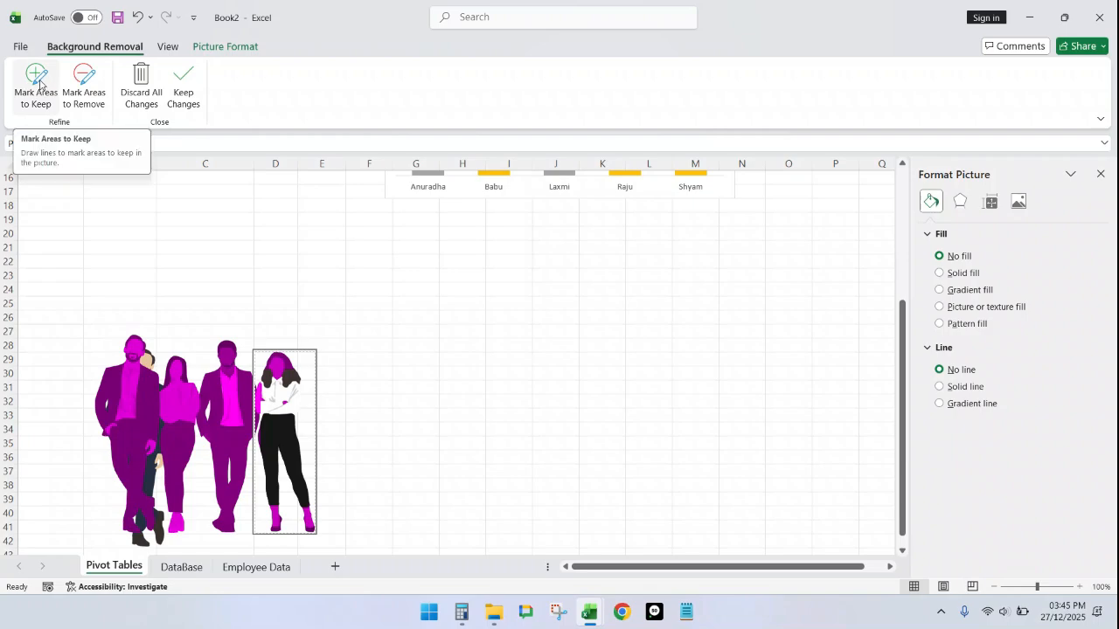
left_click(37, 85)
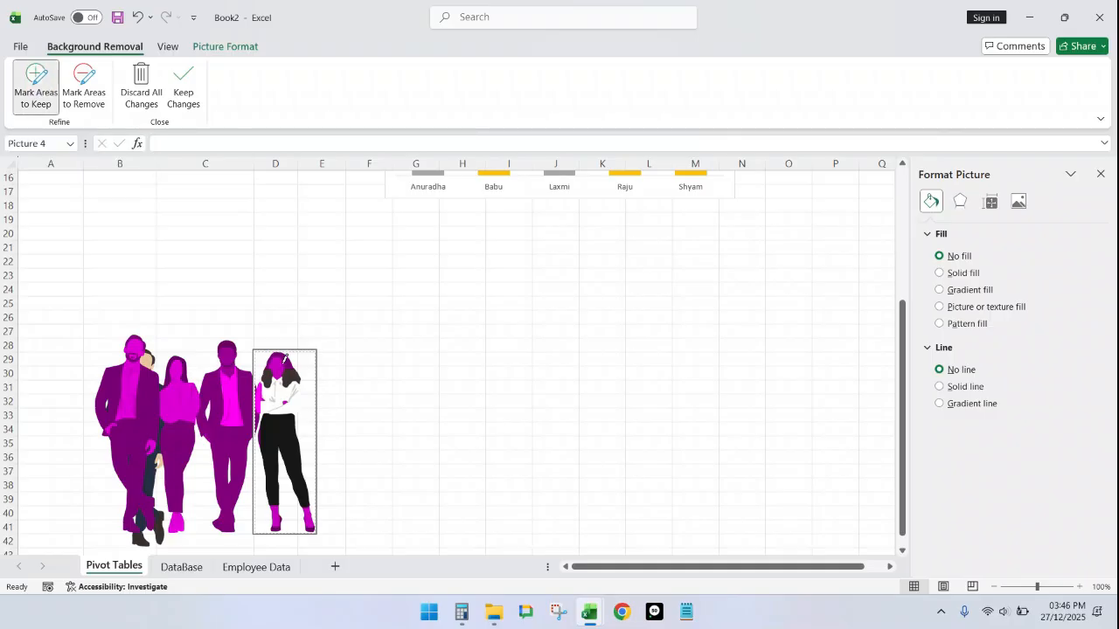
left_click_drag(284, 358, 278, 374)
left_click(285, 359)
left_click(311, 519)
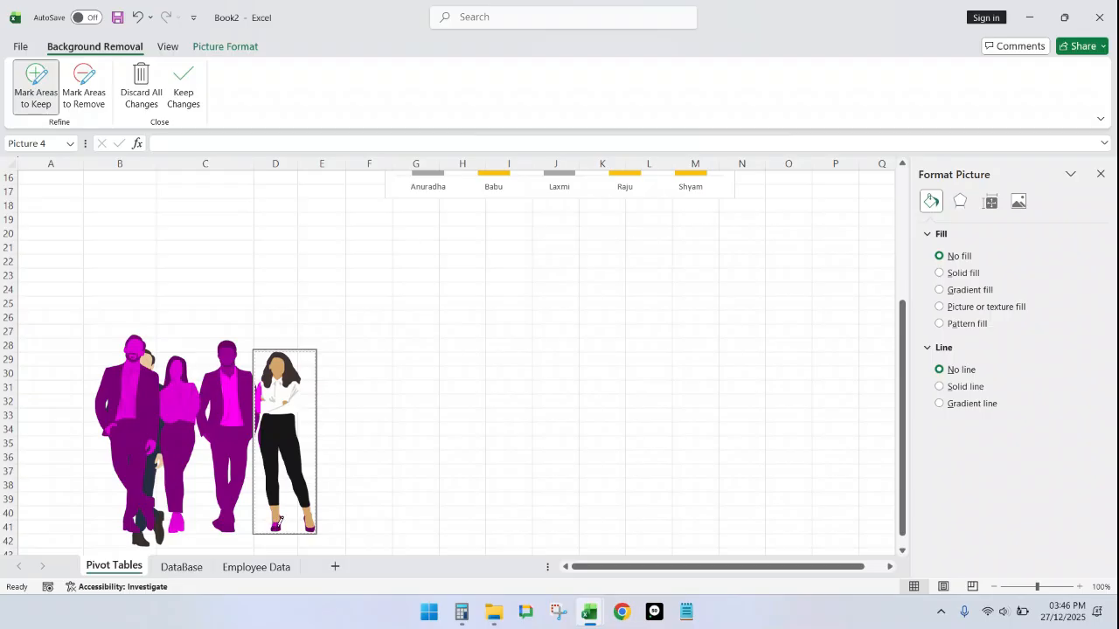
left_click(276, 527)
left_click(288, 522)
left_click(301, 529)
left_click(263, 391)
left_click(313, 526)
left_click(185, 85)
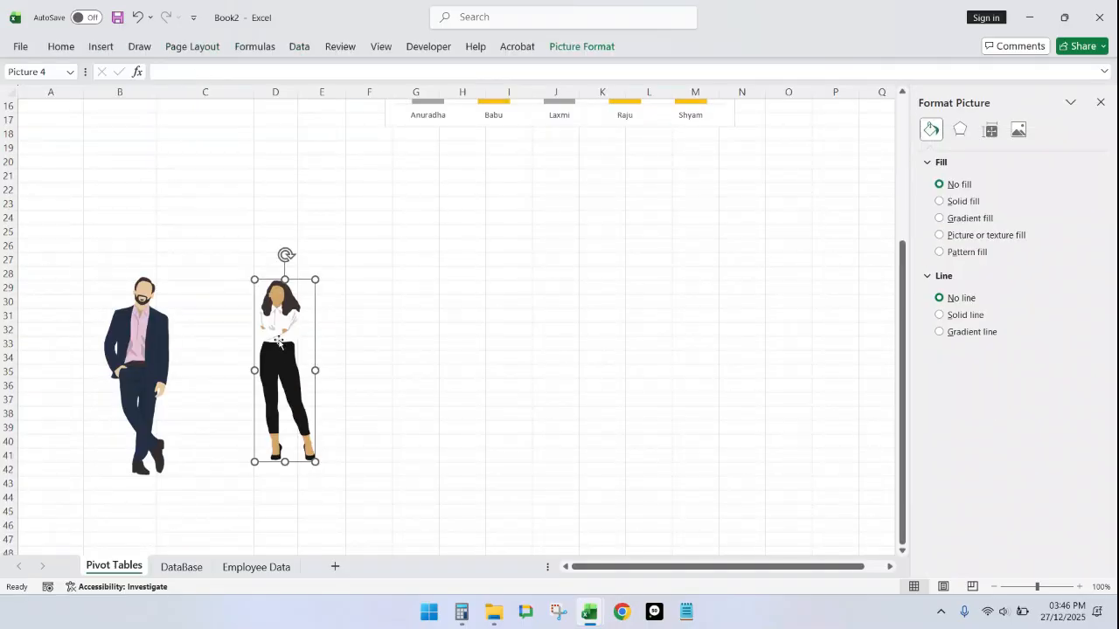
left_click_drag(277, 341, 221, 360)
Step: Copy the man's picture and paste it onto the Sum of M columns of the PivotChart as their fill
scroll(349, 387, "up", 2)
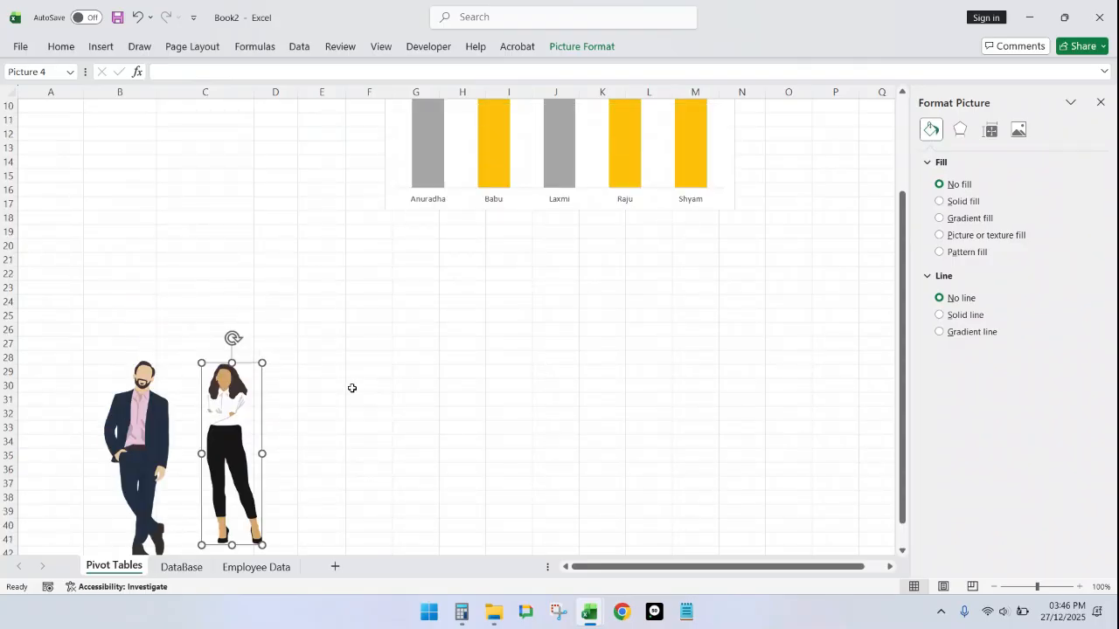
scroll(349, 383, "up", 1)
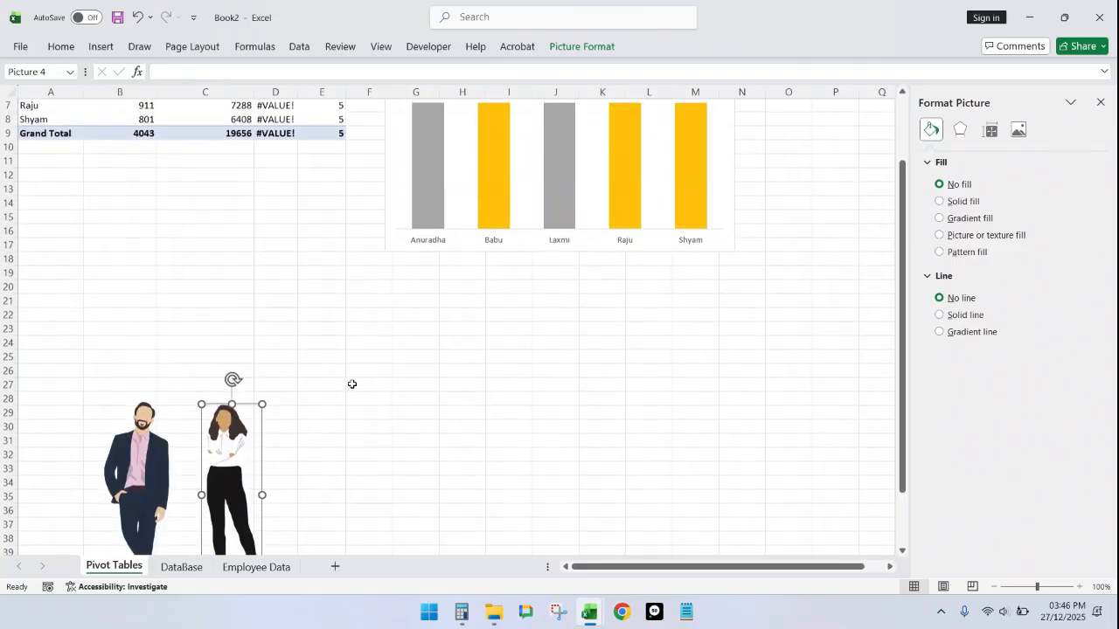
left_click(141, 467)
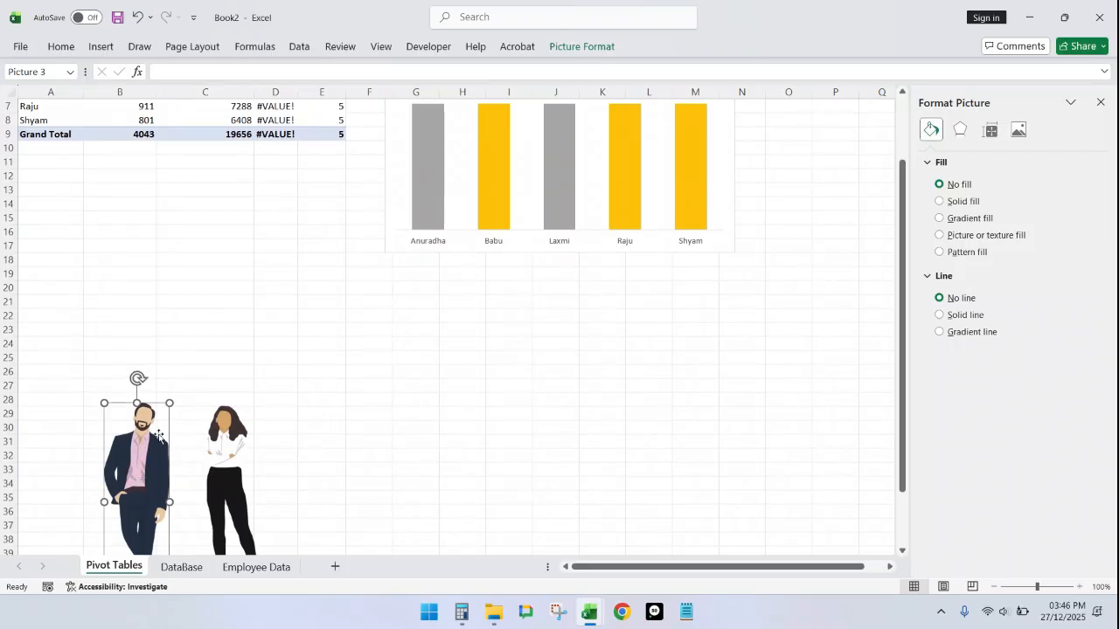
scroll(193, 446, "up", 2)
left_click(488, 273)
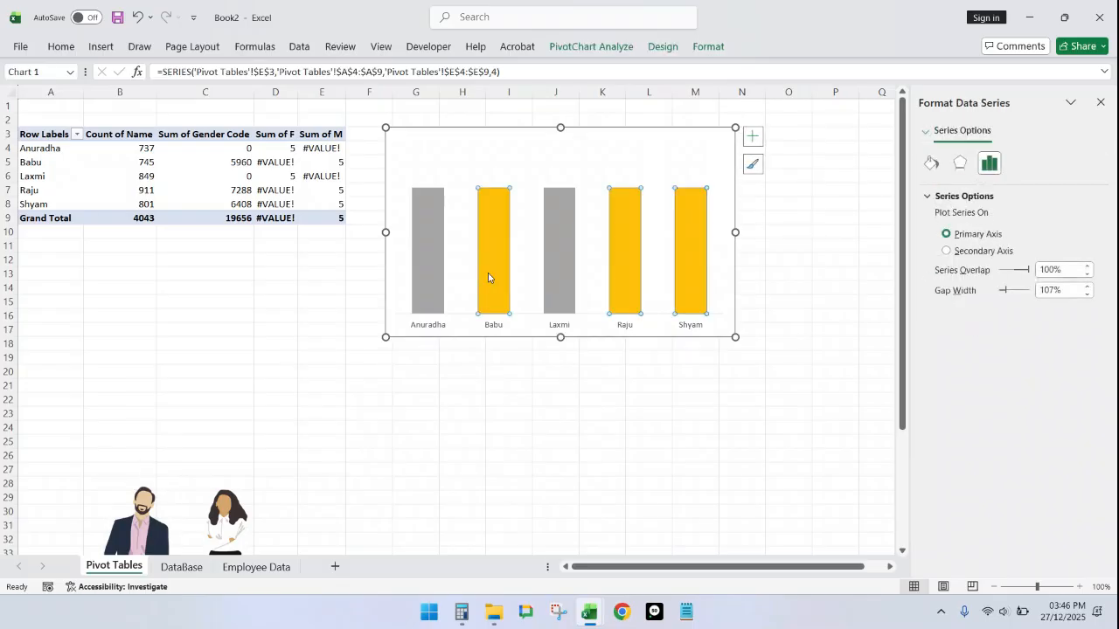
key("ctrl+v")
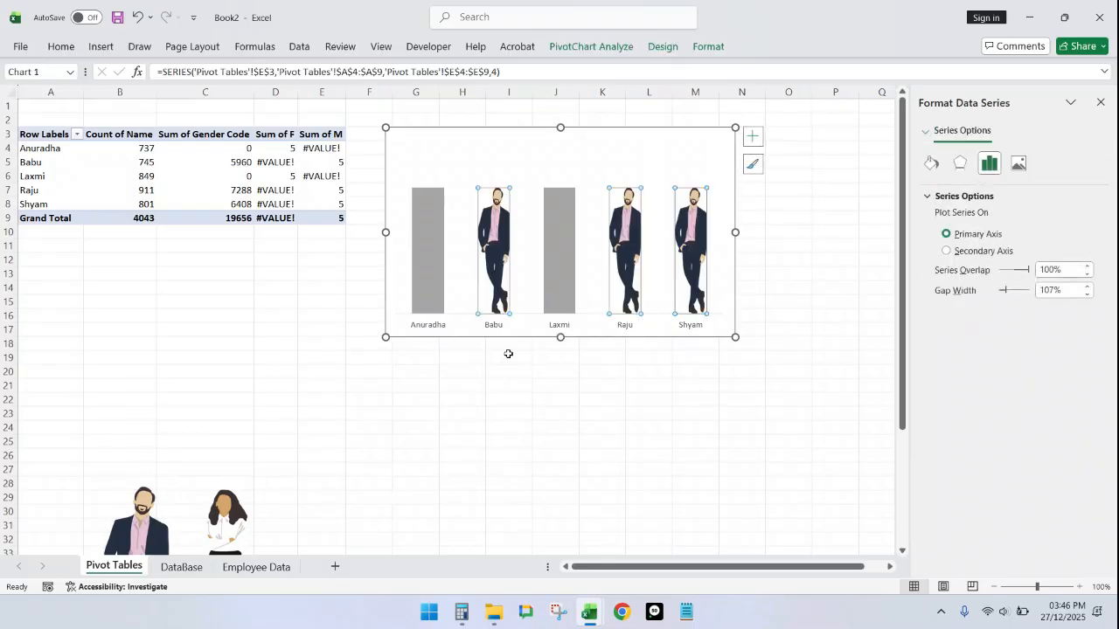
Step: Copy the woman's picture and paste it onto the Sum of F columns of the PivotChart as their fill
left_click(231, 524)
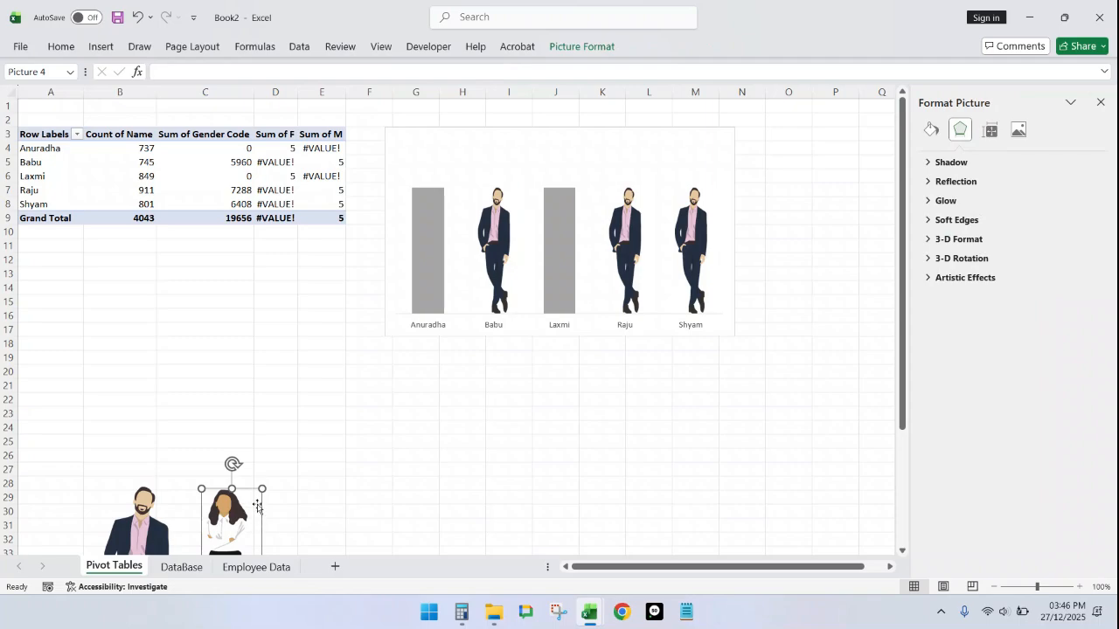
left_click(428, 263)
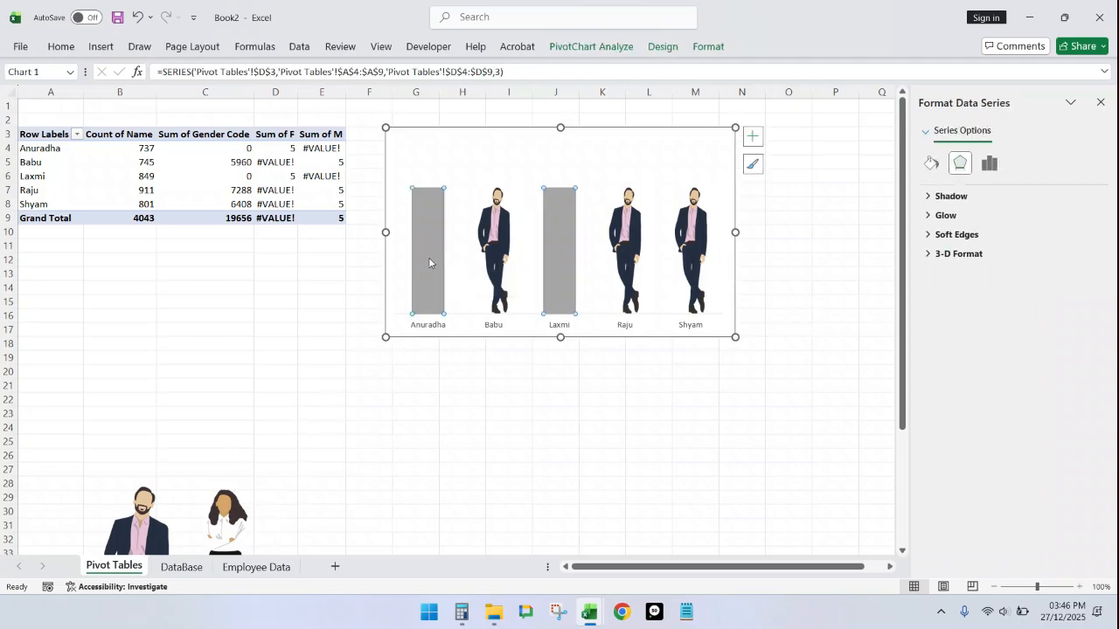
key("ctrl+v")
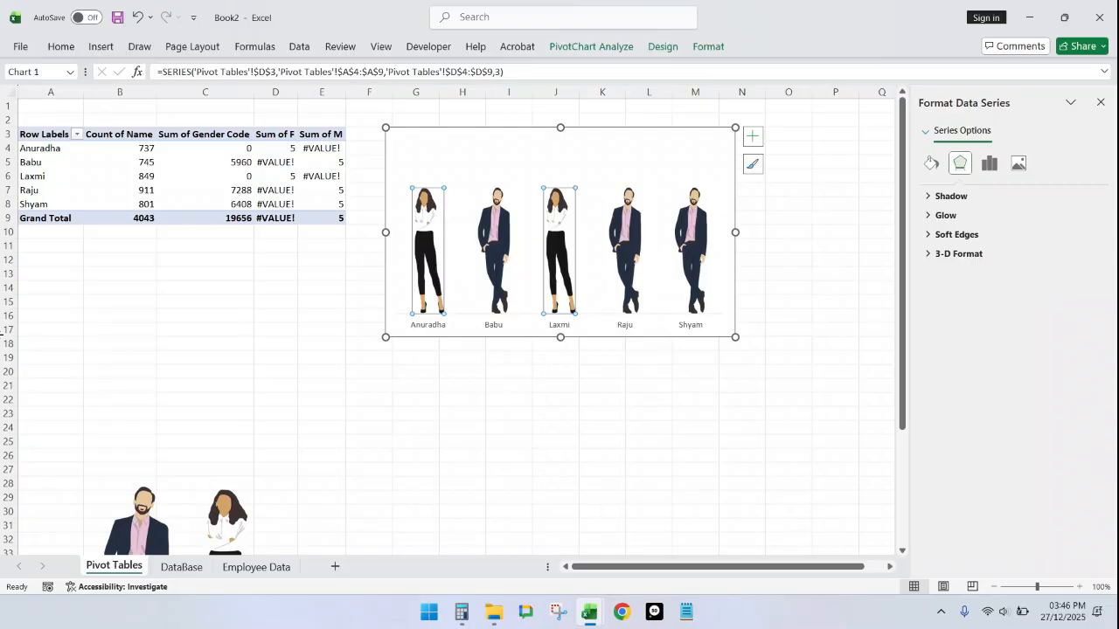
Step: Widen the picture columns in the PivotChart by setting the series gap width to 56%
left_click(988, 163)
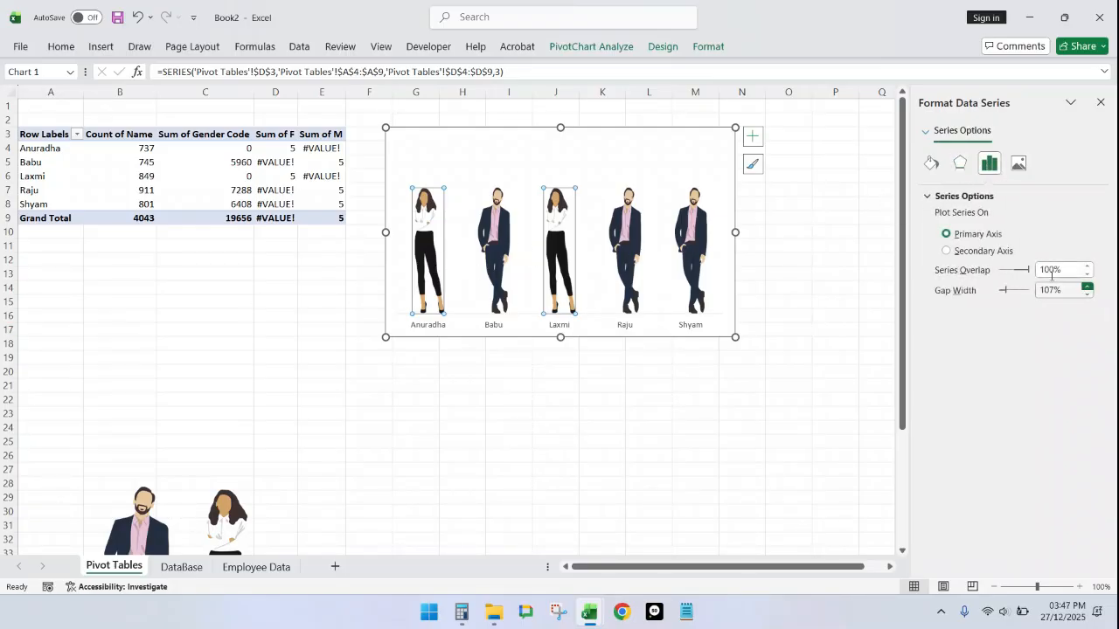
left_click_drag(1083, 298, 1089, 298)
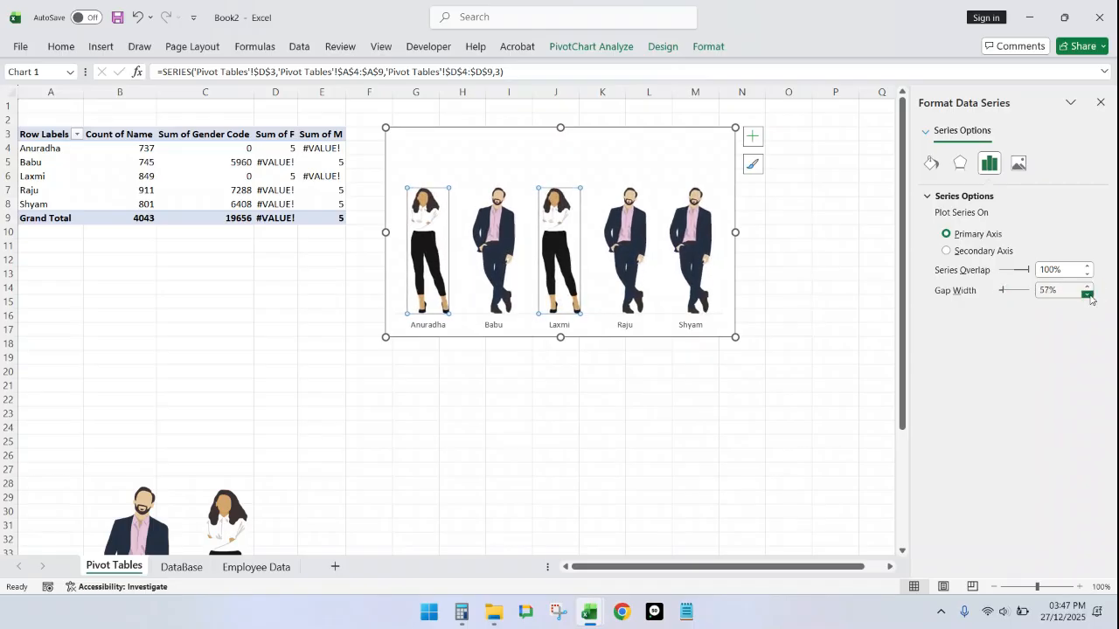
left_click(1090, 298)
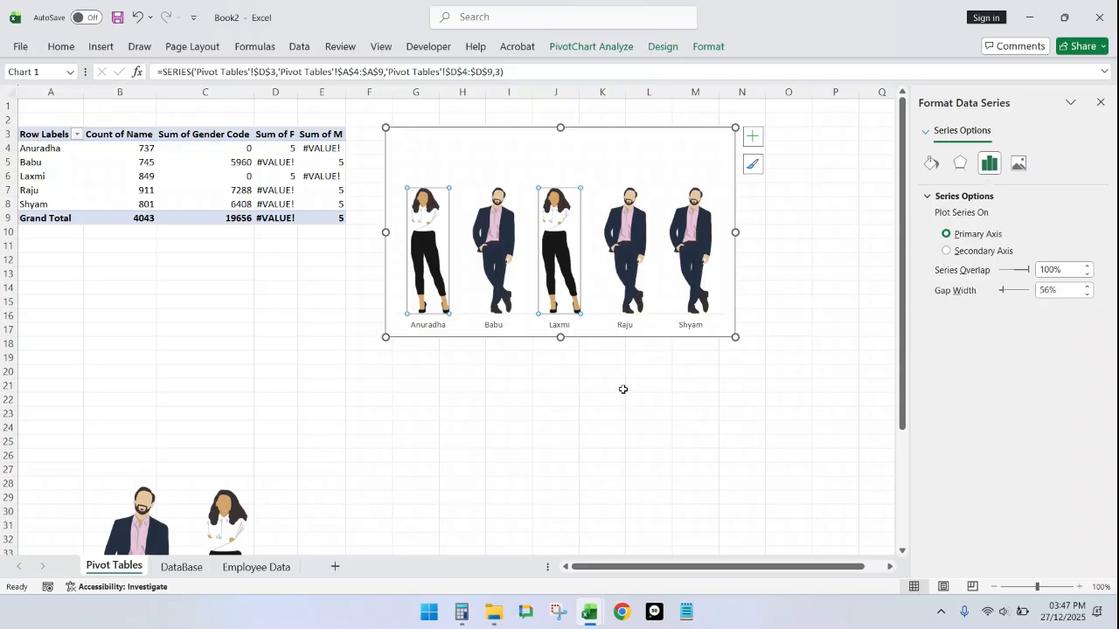
left_click(584, 438)
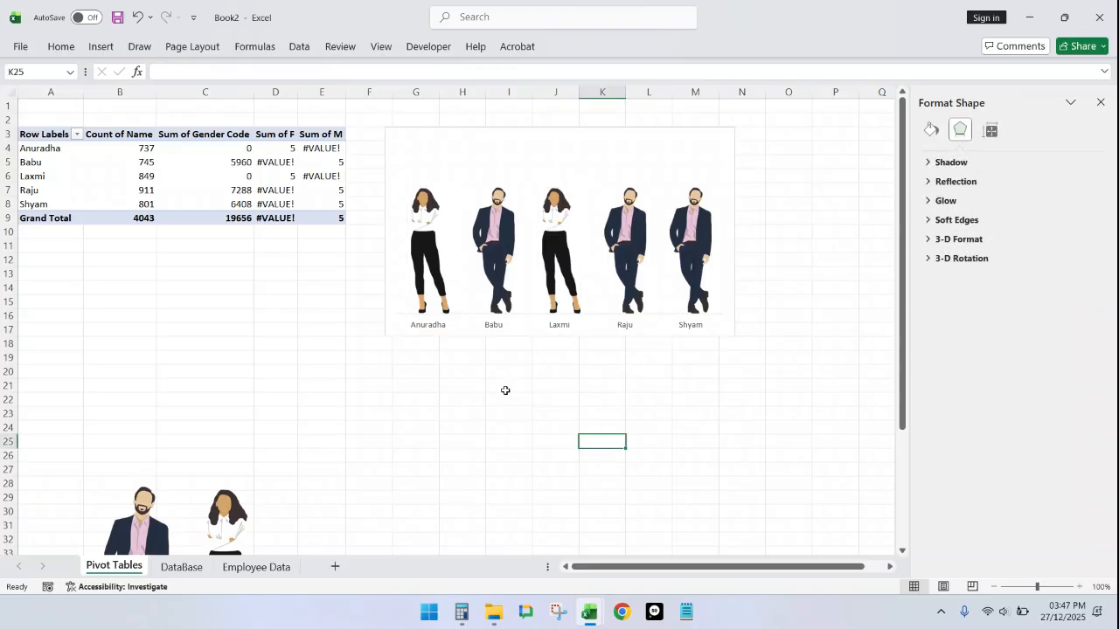
Step: Add data labels to both the Sum of F and the Sum of M series in the PivotChart
mouse_move(428, 236)
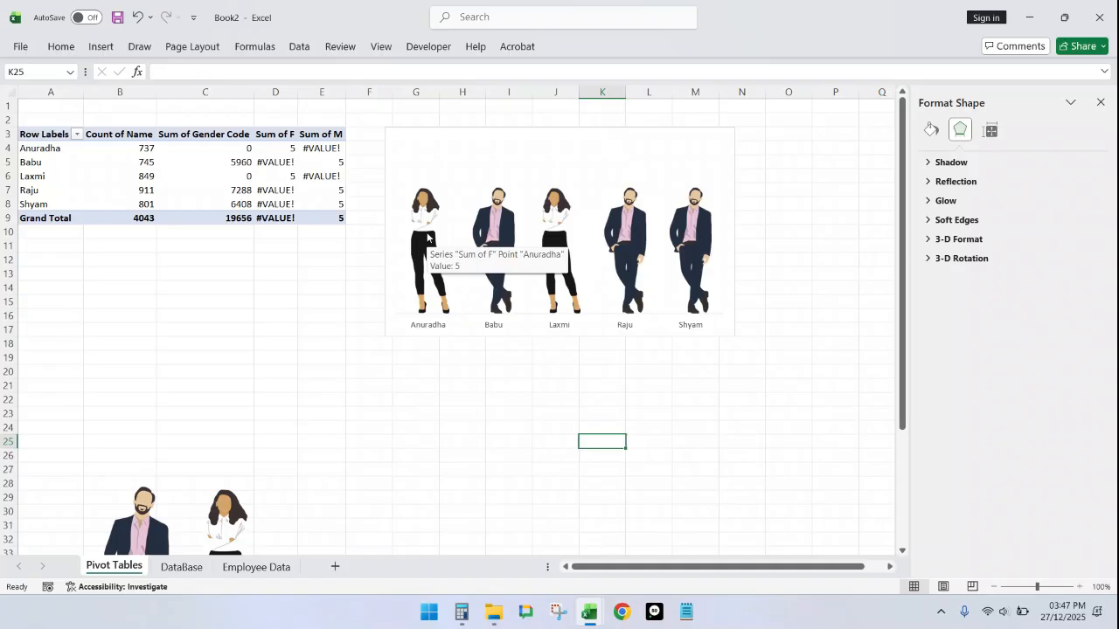
left_click(427, 236)
right_click(428, 234)
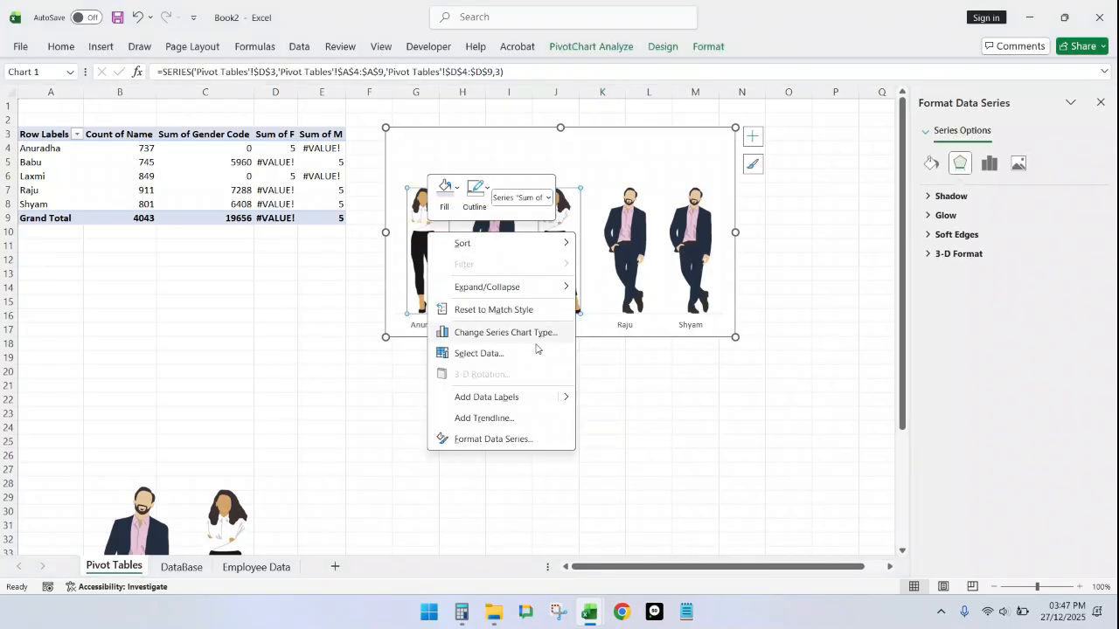
left_click(635, 402)
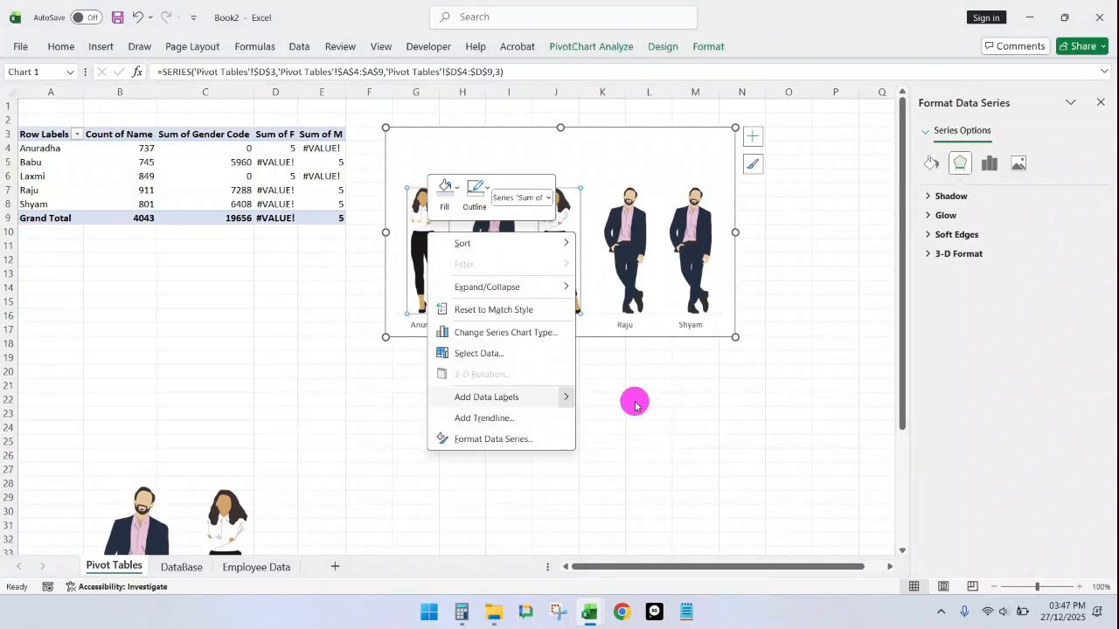
left_click(495, 234)
right_click(495, 236)
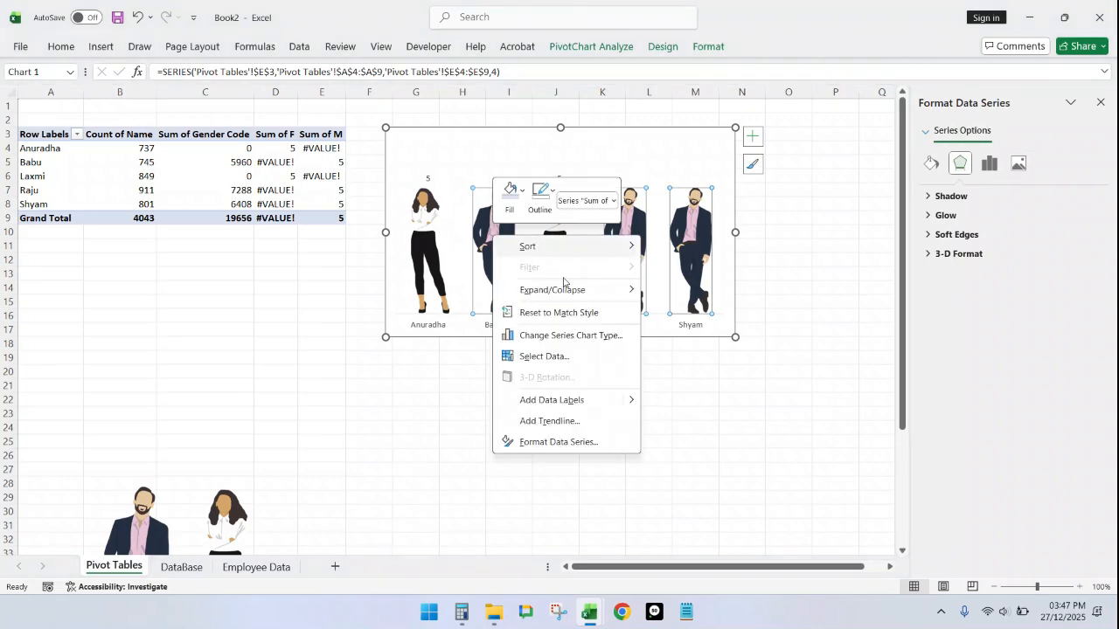
mouse_move(629, 399)
left_click(695, 399)
left_click(493, 429)
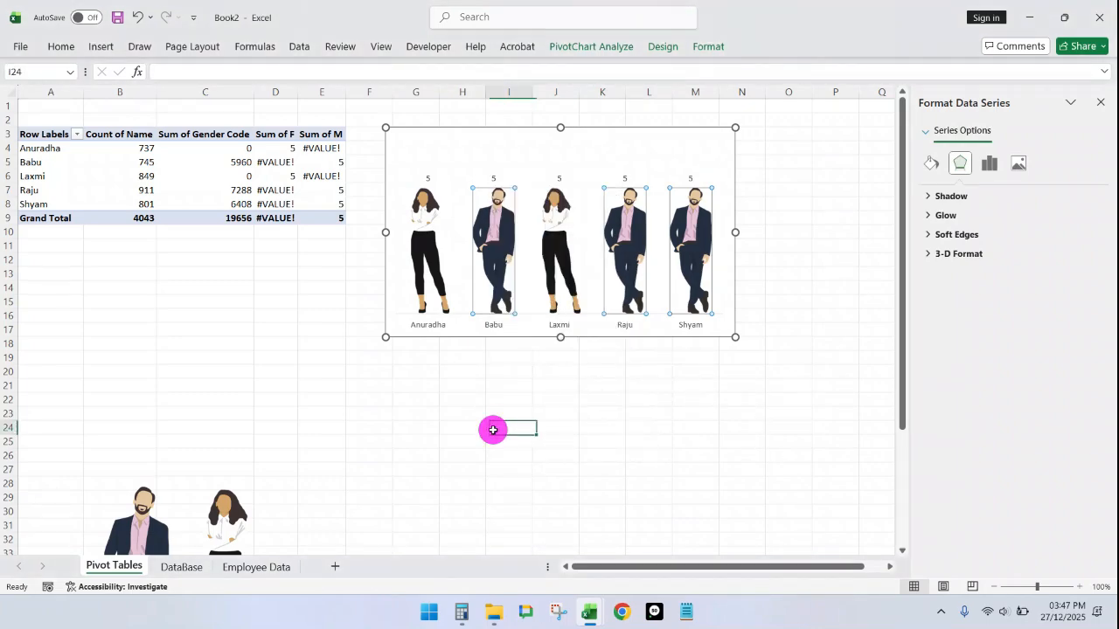
Step: Make the Sum of F data labels show the Count of Name values from cells B4:B8 instead of the series value
left_click(428, 180)
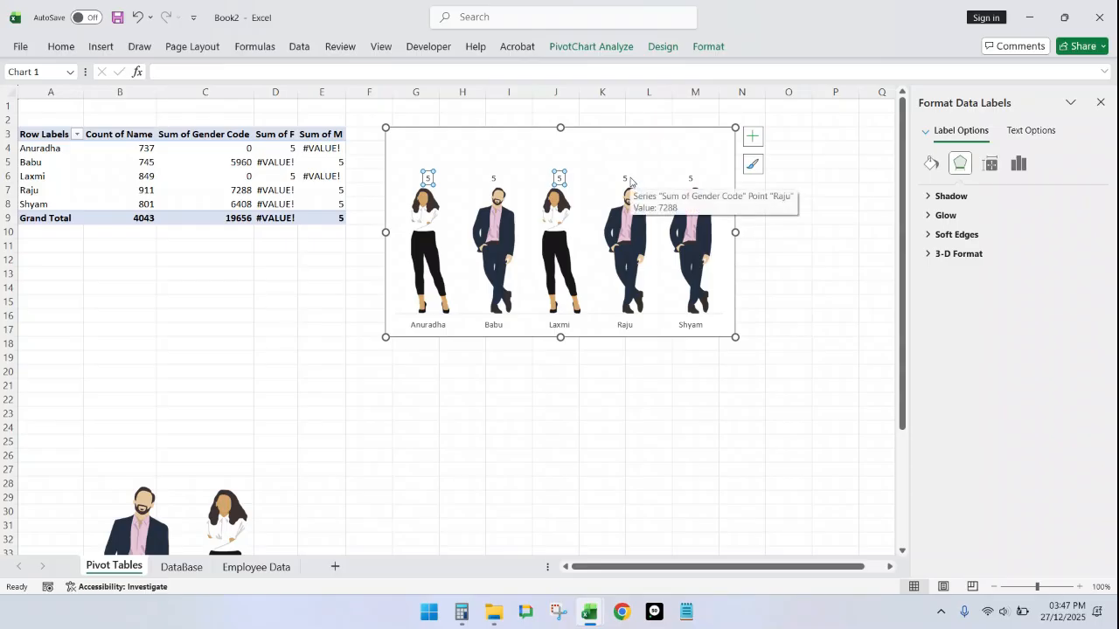
left_click(1019, 165)
left_click(926, 197)
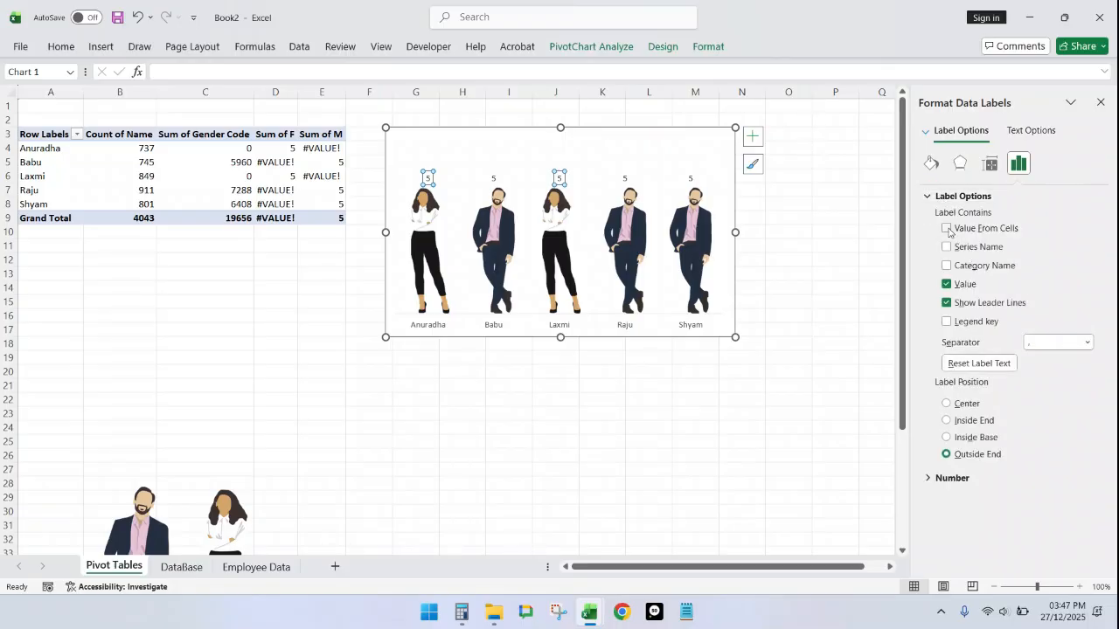
left_click(947, 229)
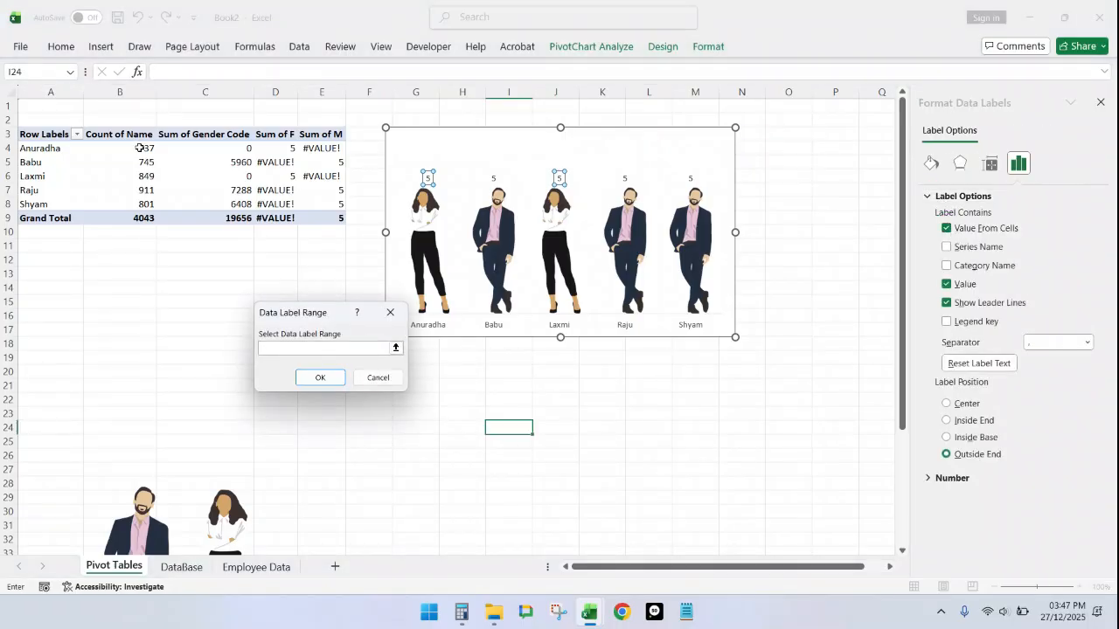
left_click_drag(140, 148, 136, 201)
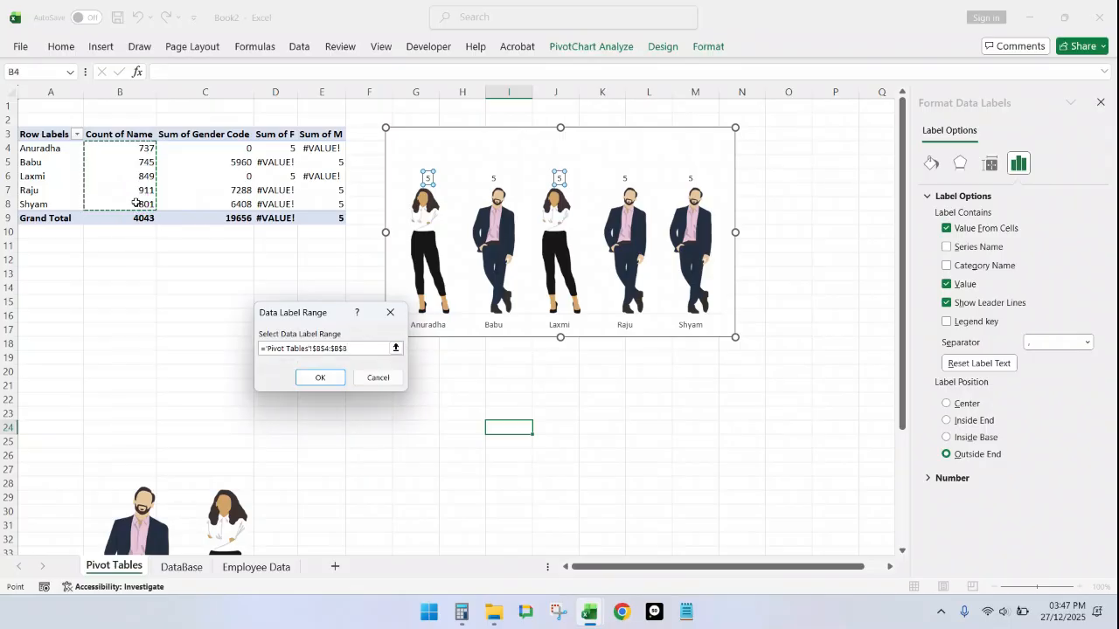
left_click(333, 387)
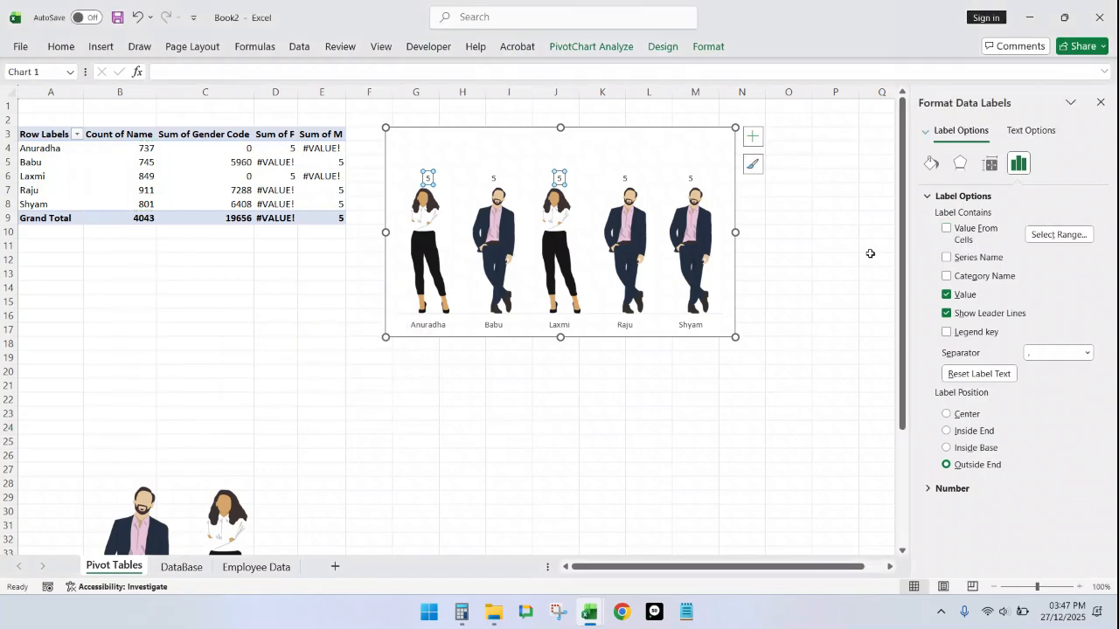
left_click(946, 229)
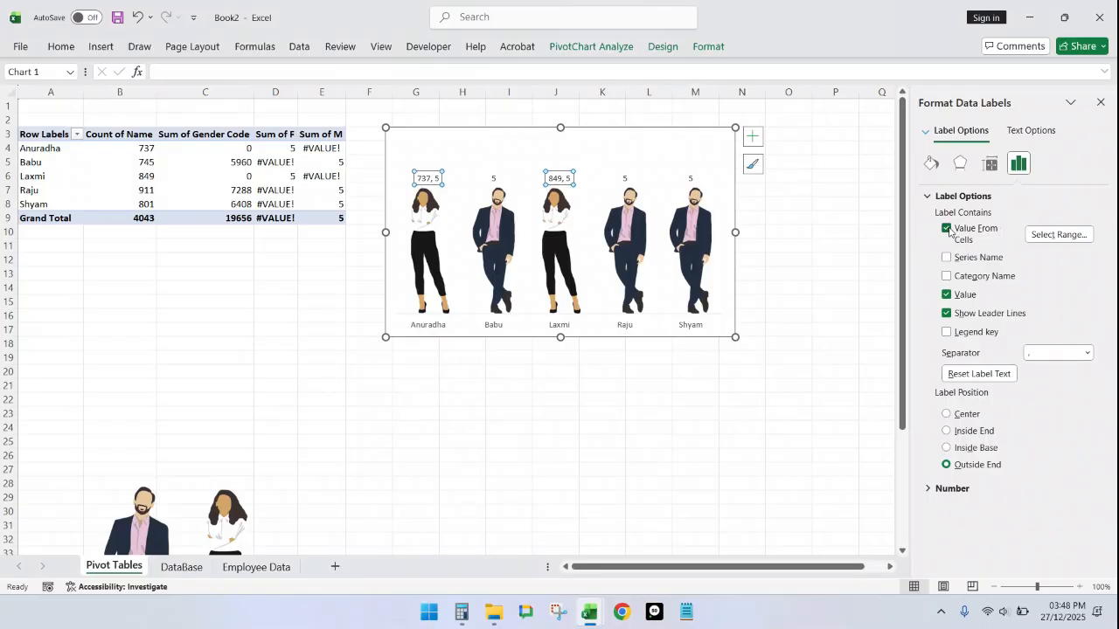
left_click(947, 295)
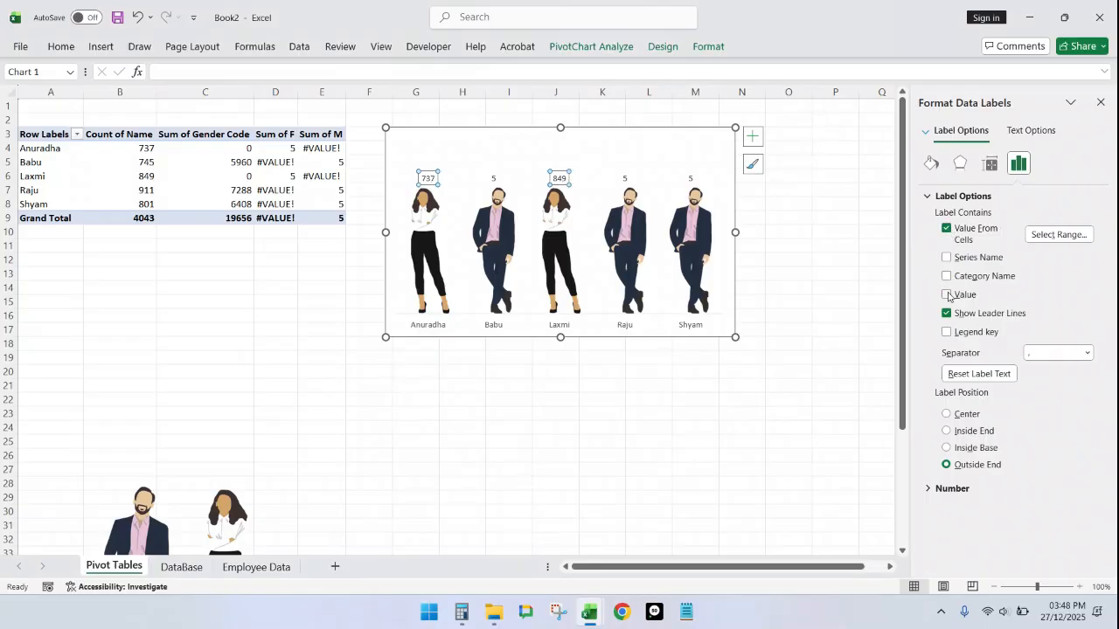
Step: Make the Sum of M data labels show the Count of Name values from cells B4:B8 instead of the series value
left_click(492, 180)
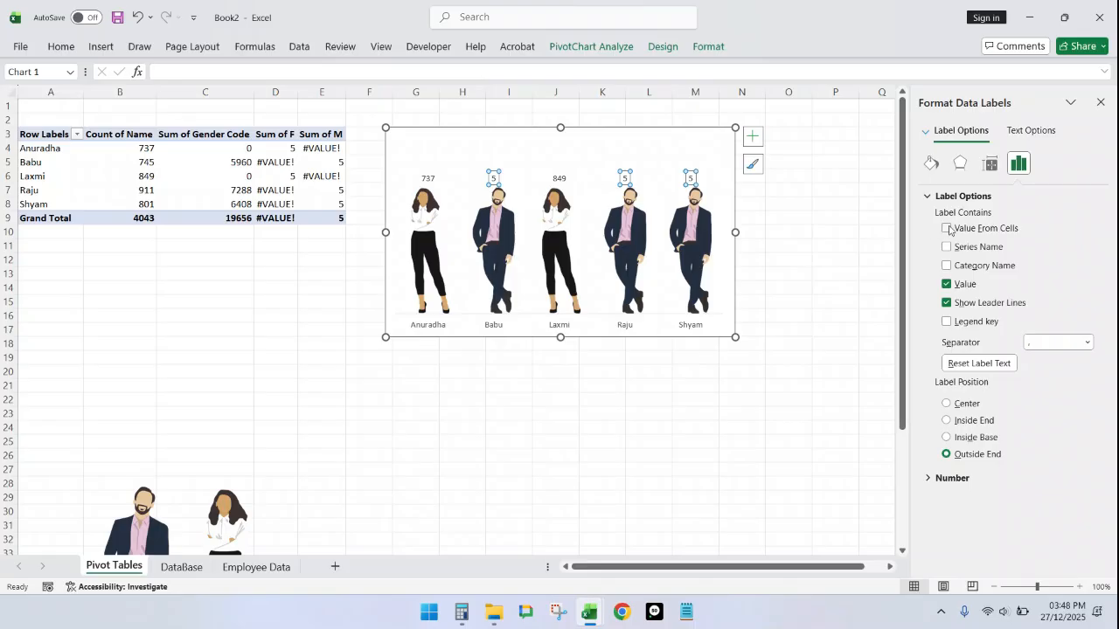
left_click(947, 228)
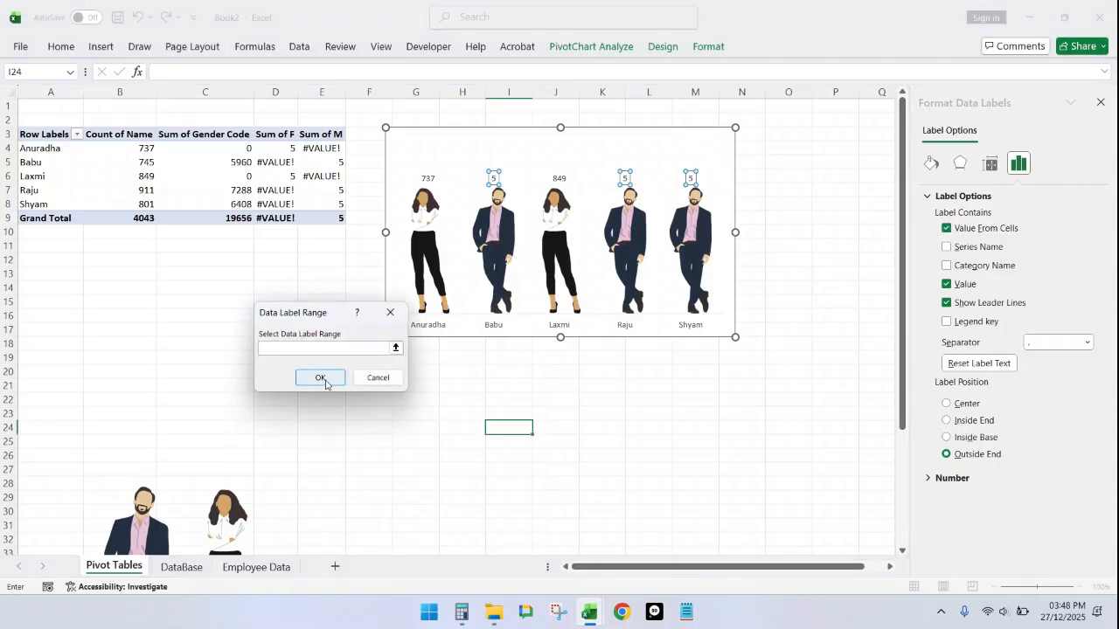
left_click_drag(135, 150, 144, 202)
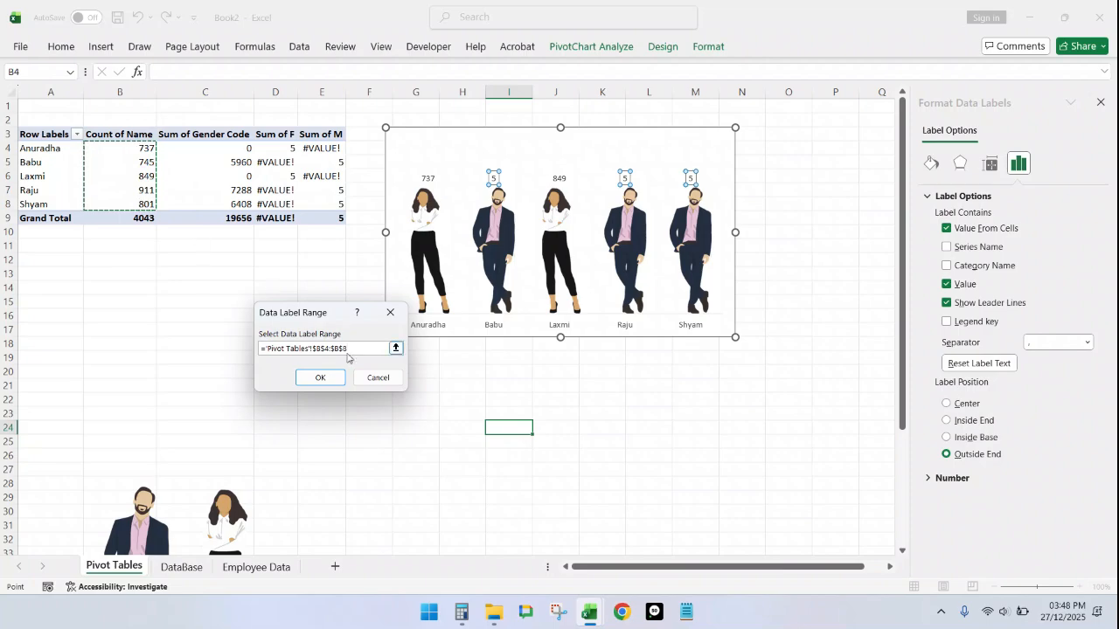
left_click(332, 377)
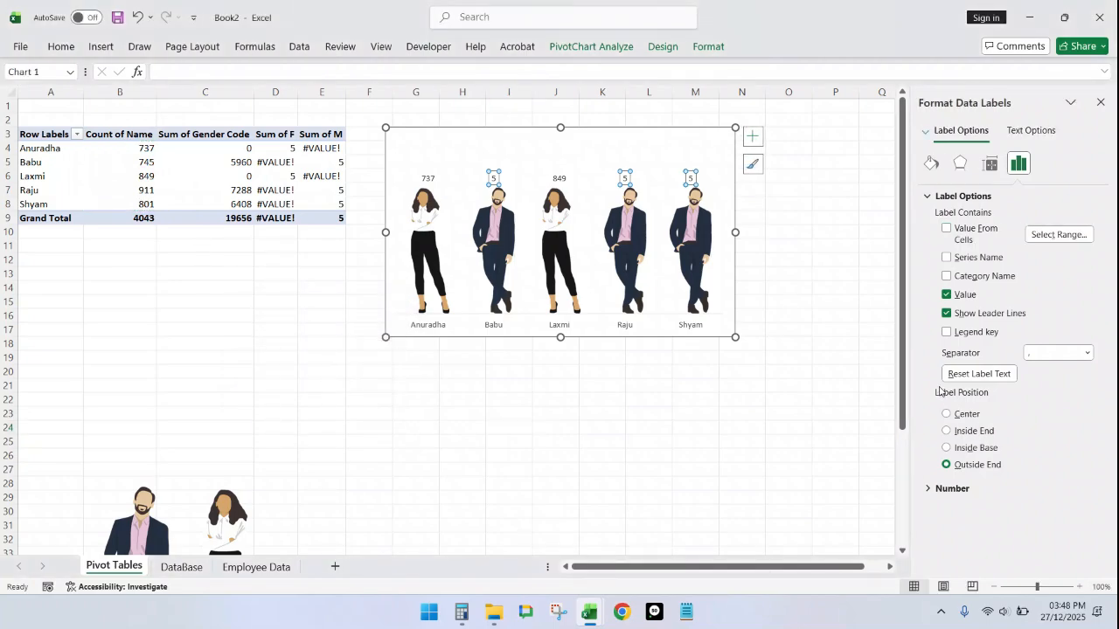
left_click(946, 230)
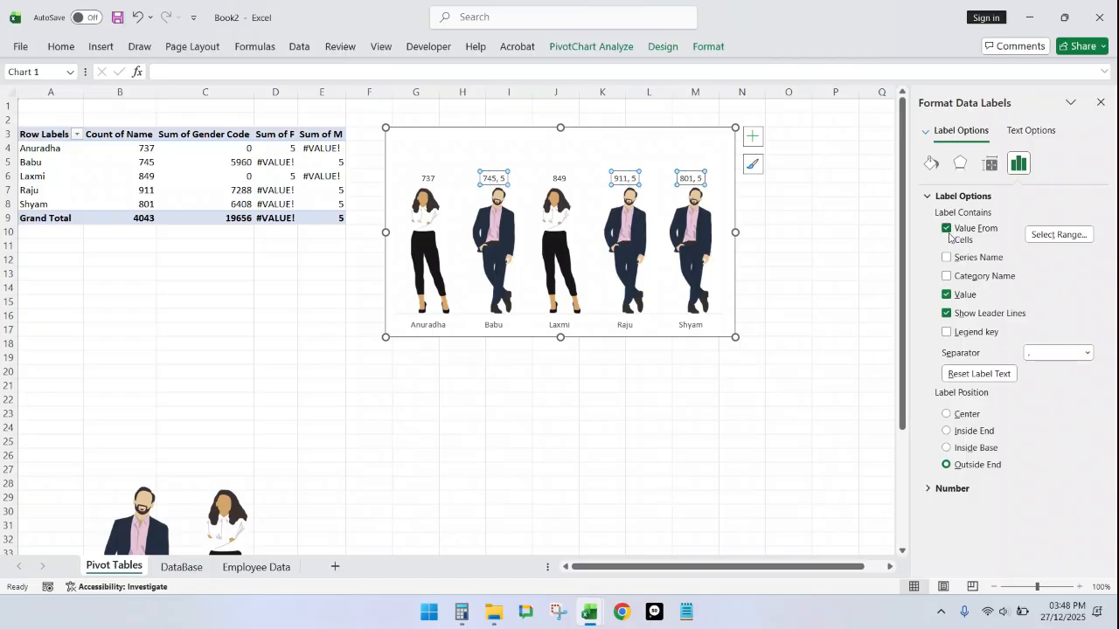
left_click(947, 296)
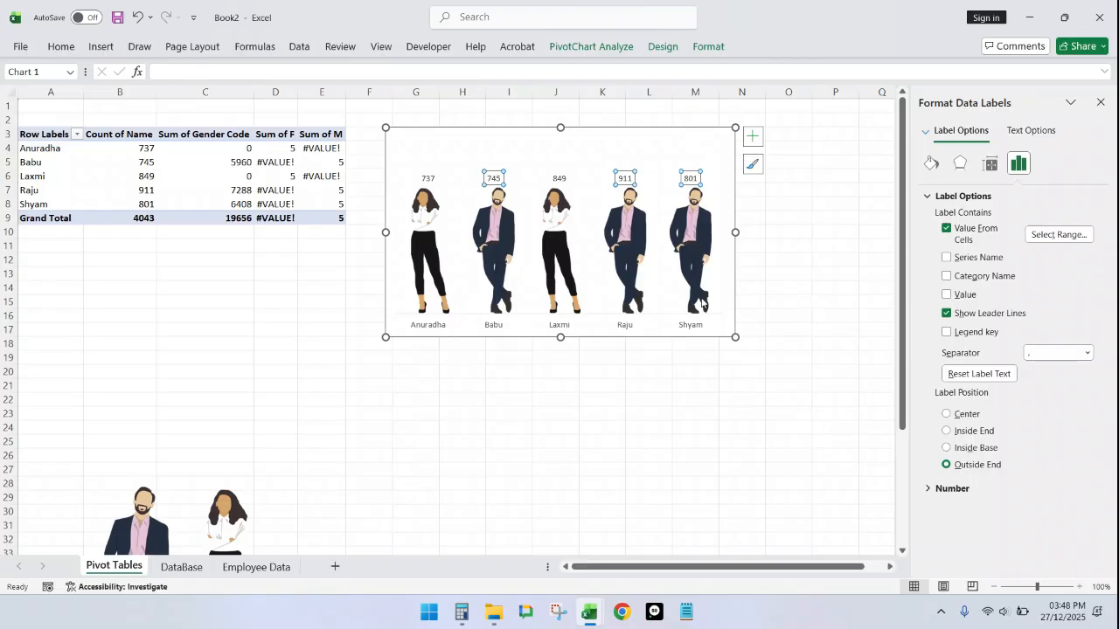
mouse_move(697, 291)
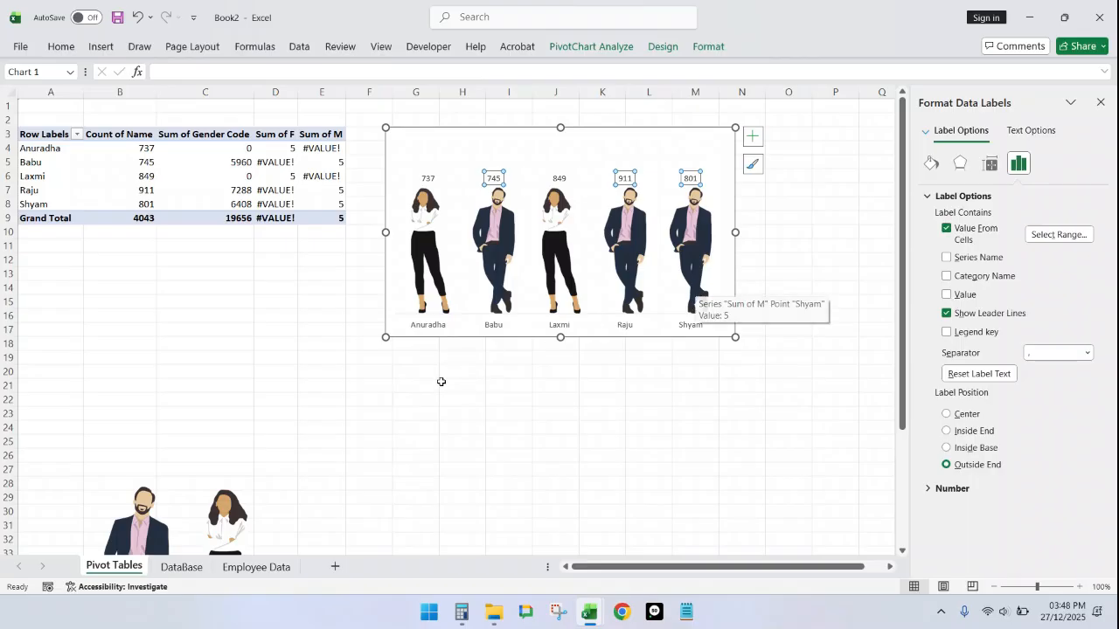
left_click(472, 442)
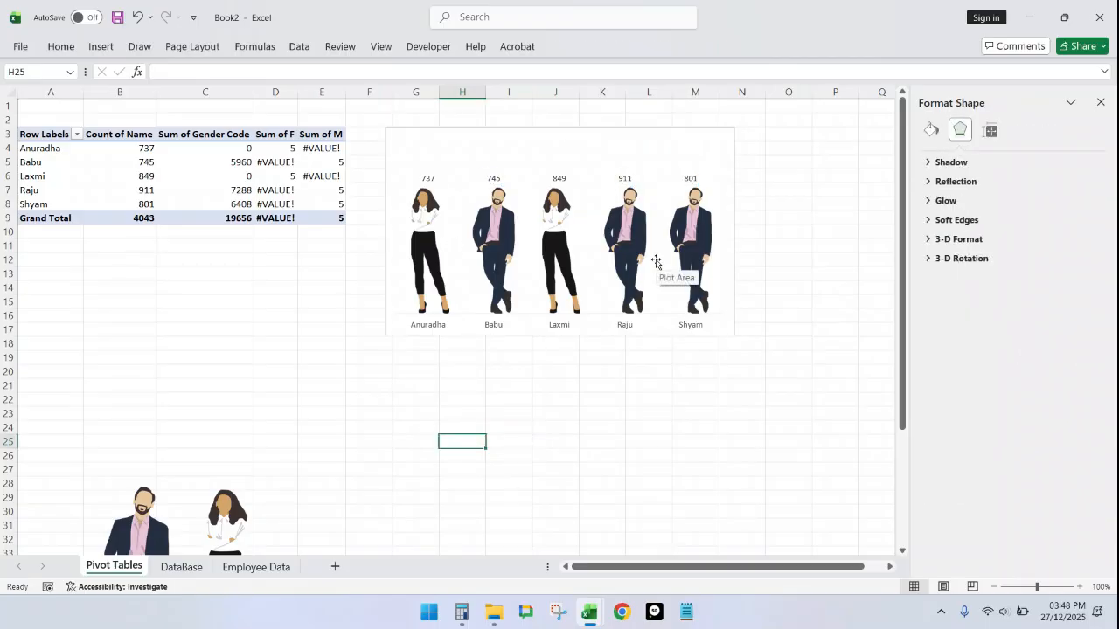
Step: Change the first employee's gender in cell B2 of the Employee Data sheet to F
left_click(244, 569)
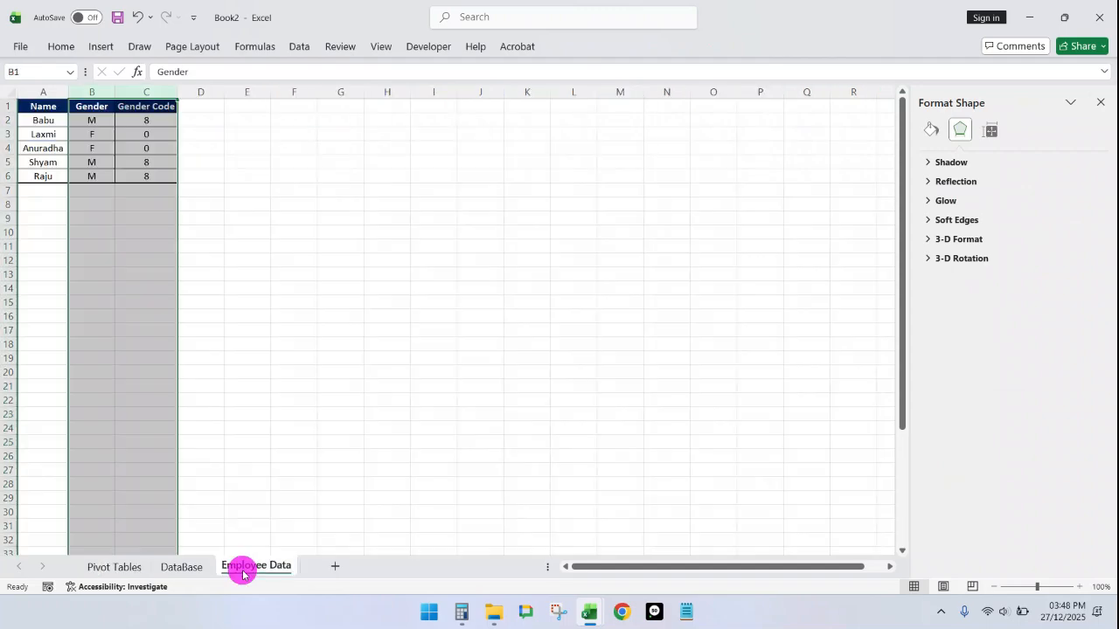
left_click(98, 118)
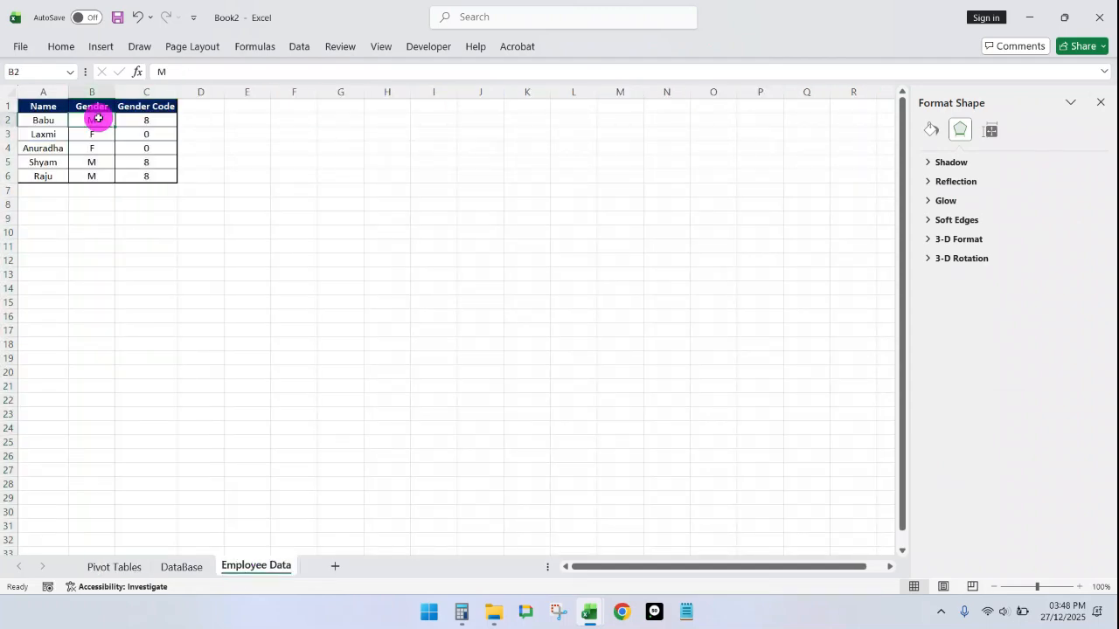
type("F")
key("Return")
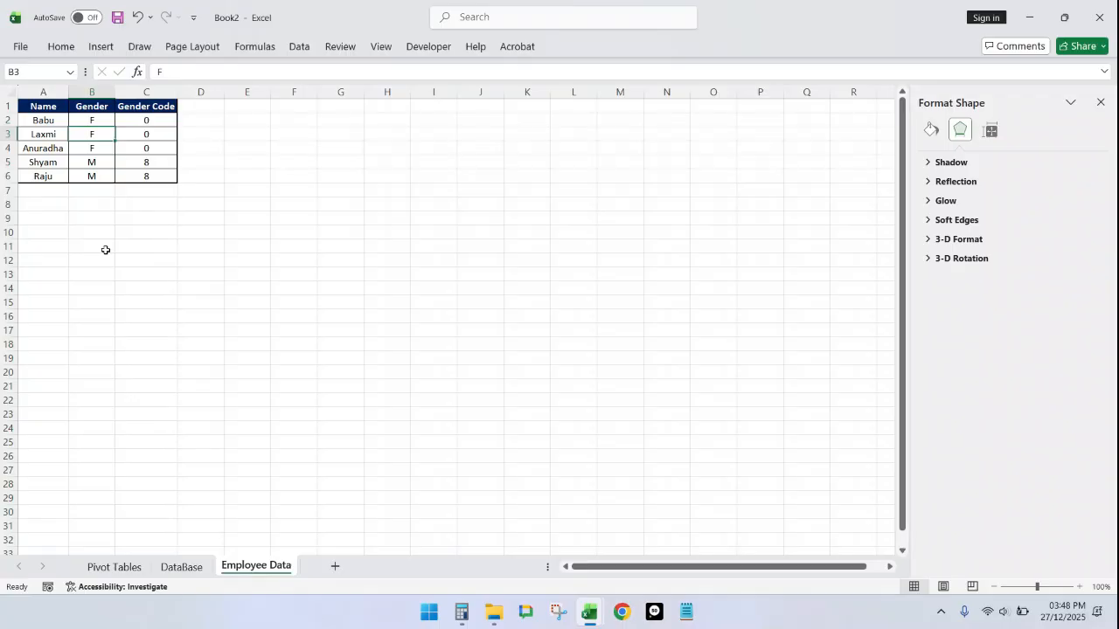
Step: Check the changed gender in the DataBase records and refresh all data for the PivotTable and PivotChart on the Pivot Tables sheet
left_click(184, 566)
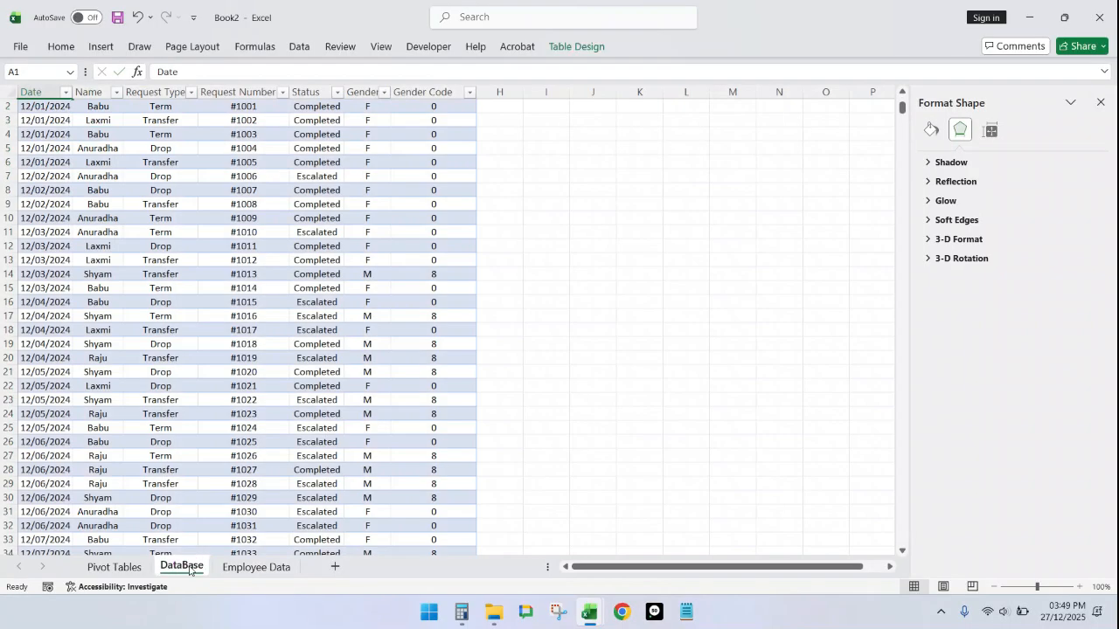
left_click(7, 106)
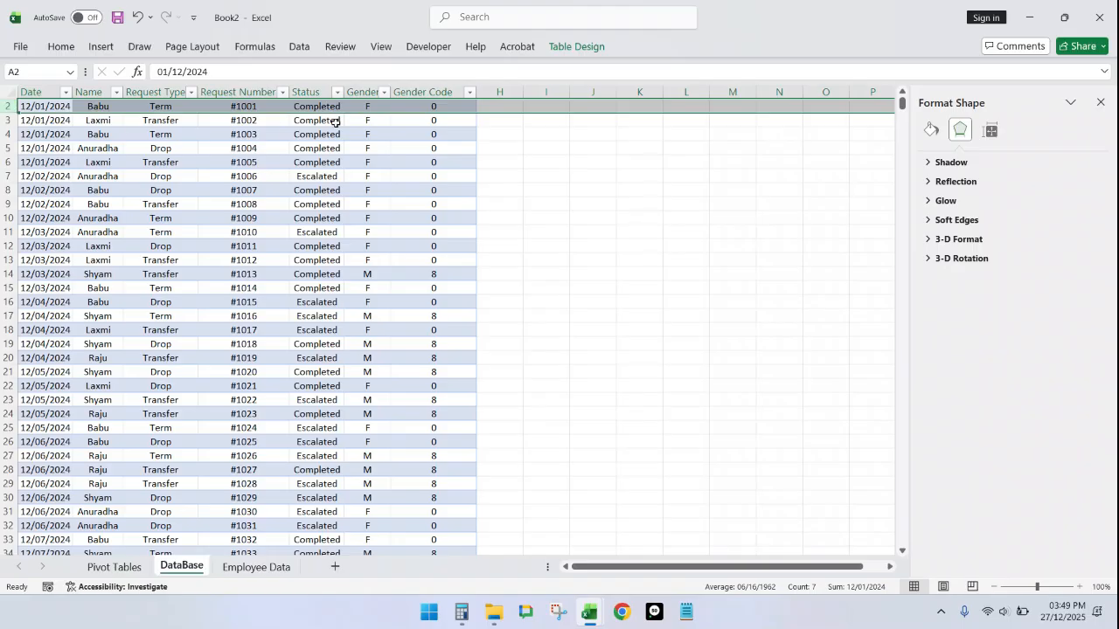
left_click(114, 566)
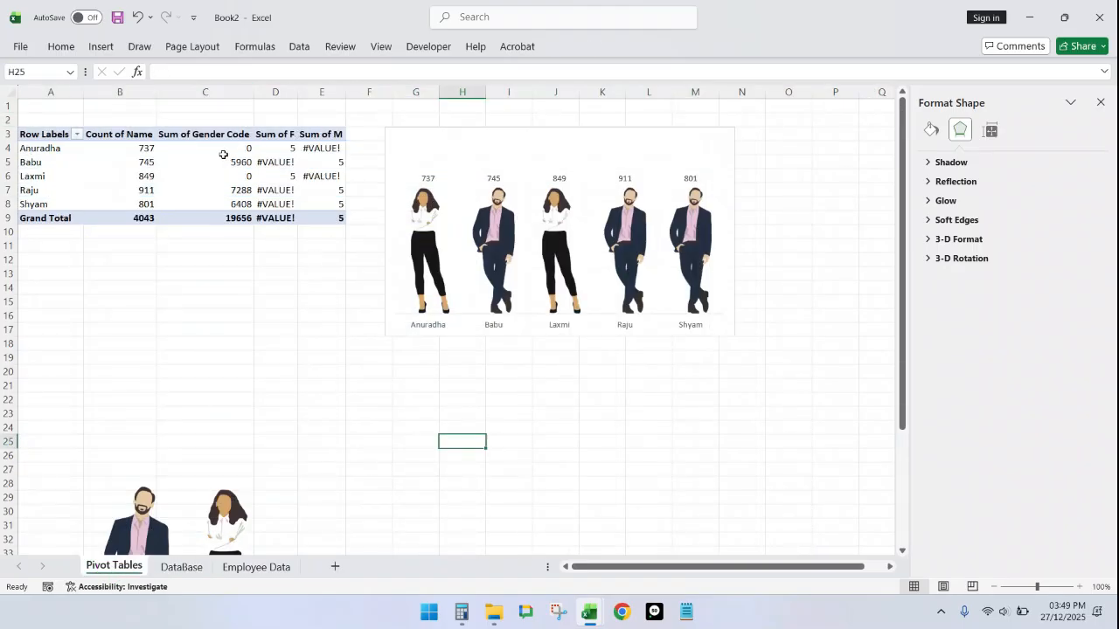
left_click(223, 155)
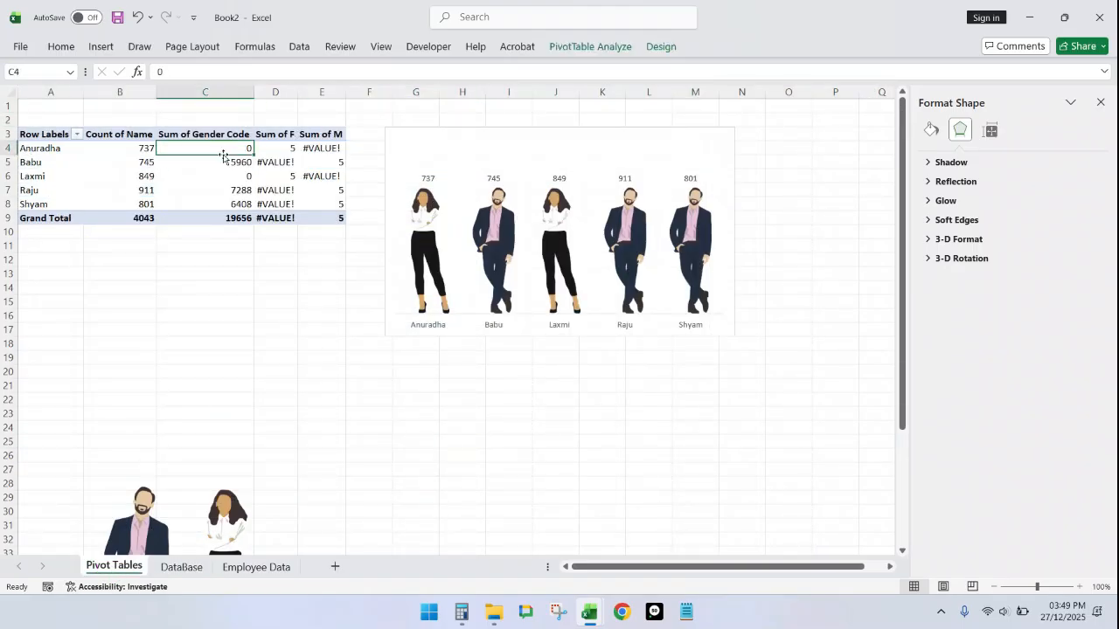
left_click(299, 47)
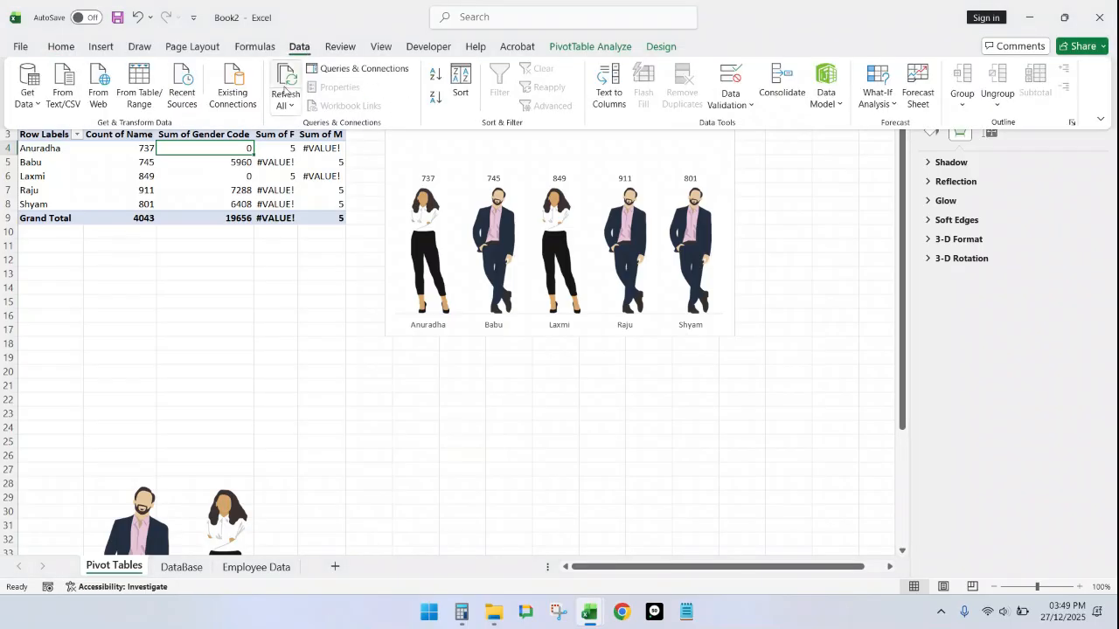
left_click(285, 87)
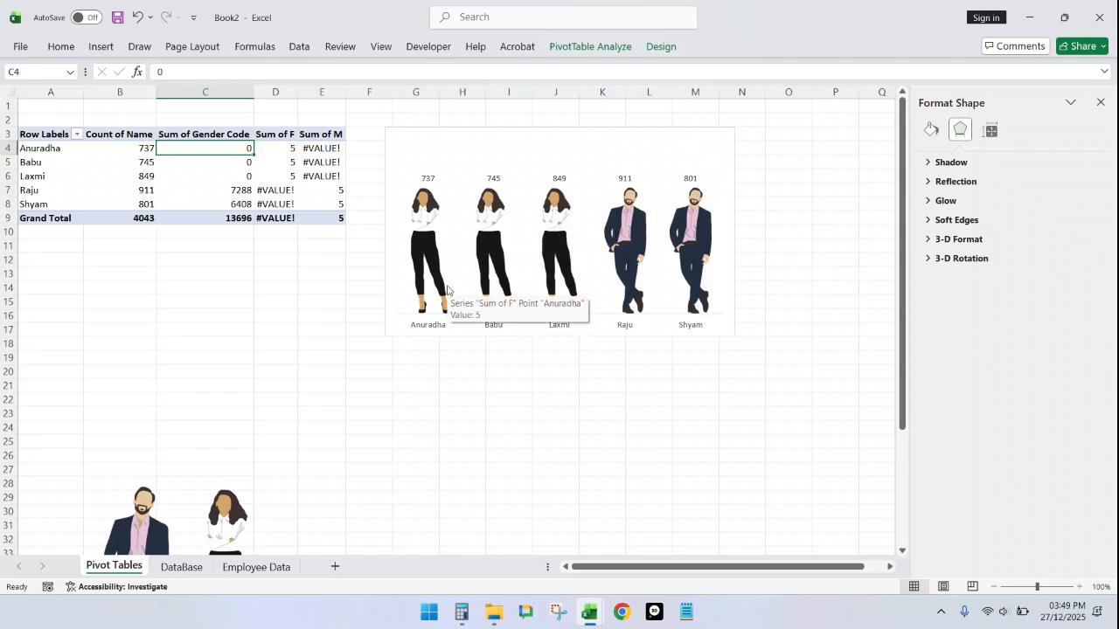
Step: Undo the data refresh and the employee's gender change, keeping the count-only labels on the Sum of M columns
key("ctrl+z")
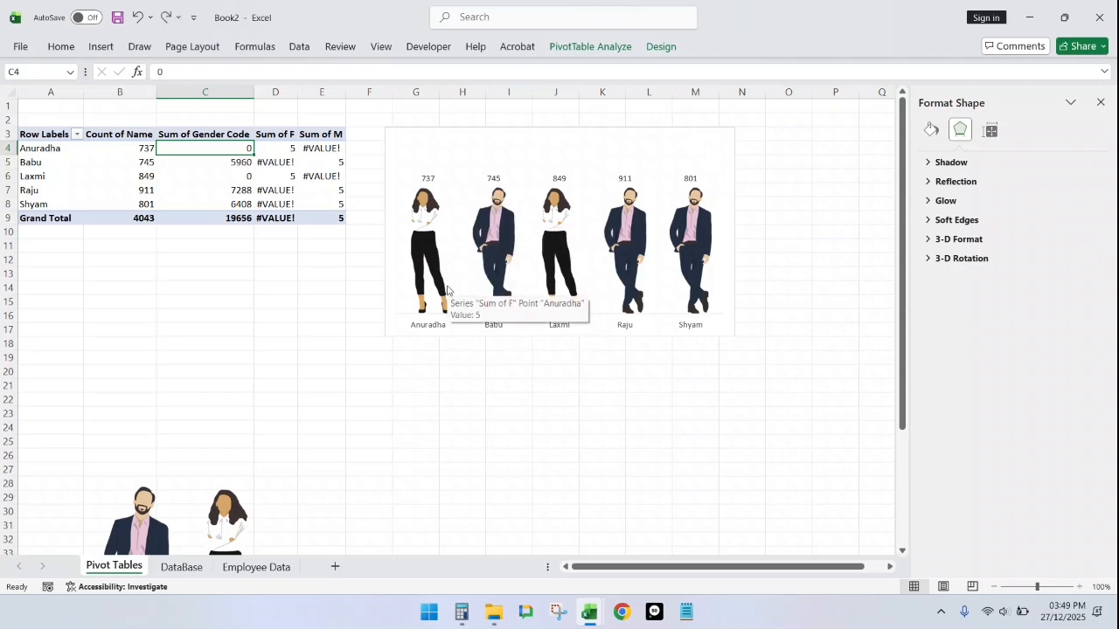
key("ctrl+z")
key("ctrl+z")
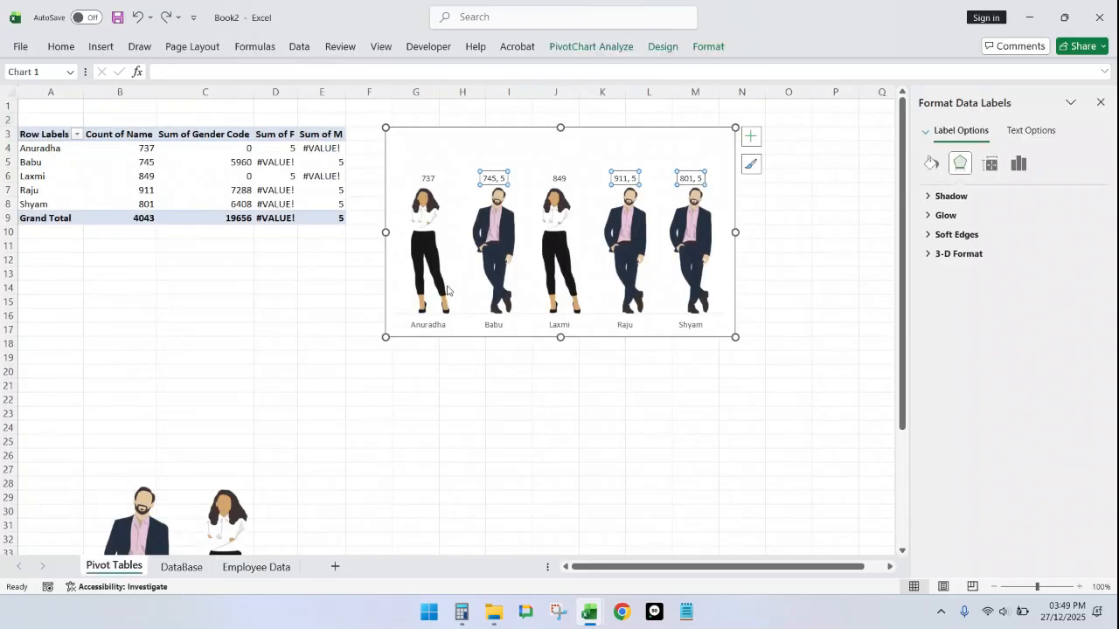
key("ctrl+z")
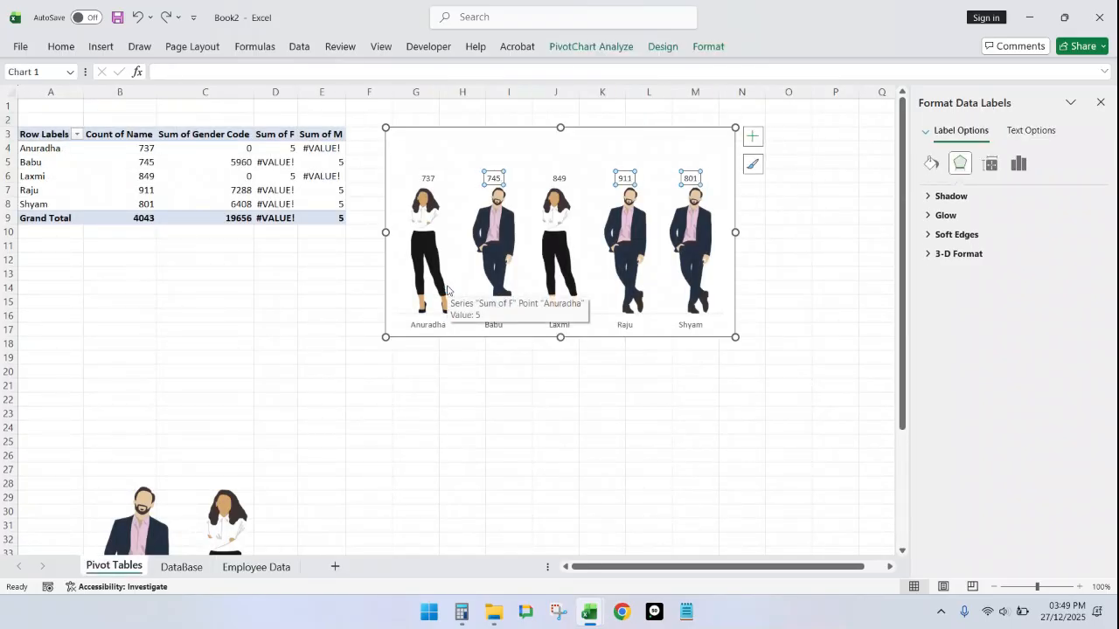
left_click(138, 367)
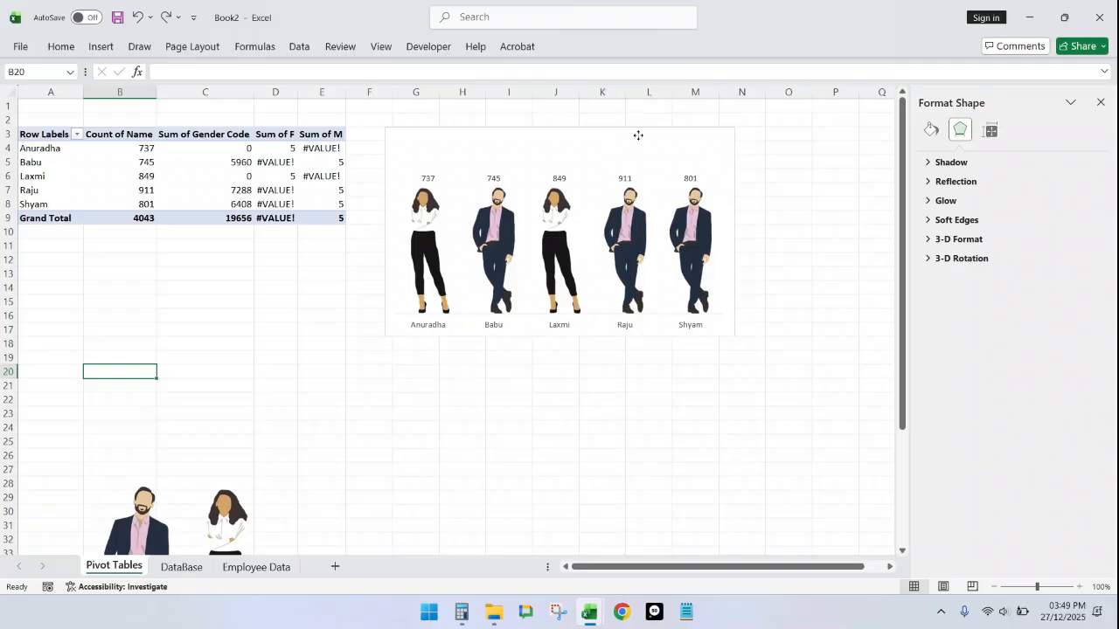
Step: Move the PivotChart down to start at about row 6 and add a chart title to it
left_click_drag(637, 132, 641, 184)
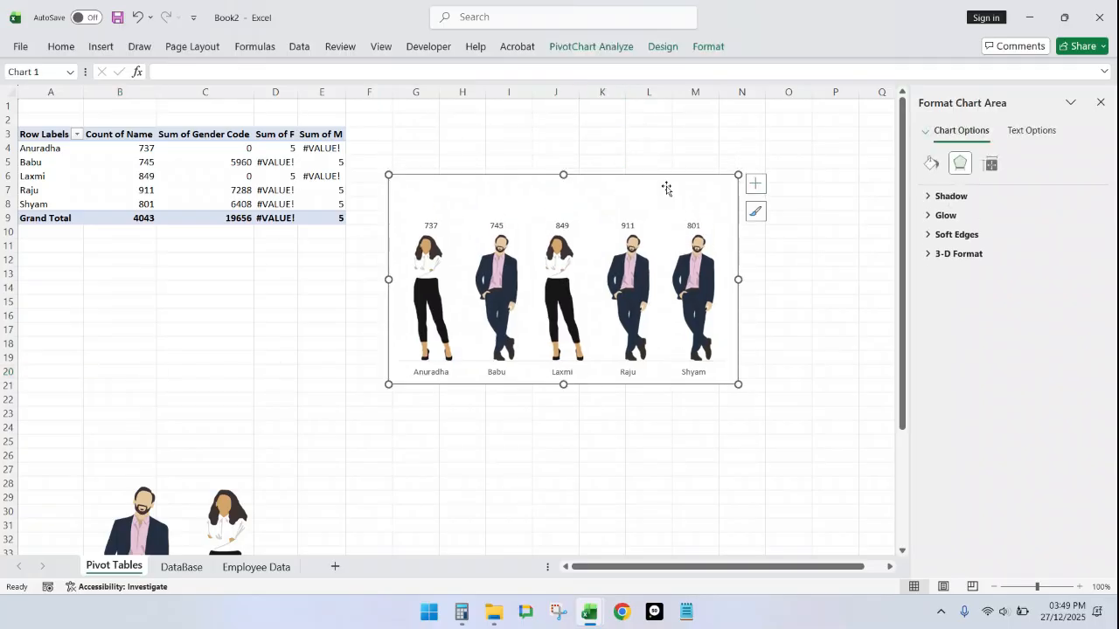
left_click(754, 185)
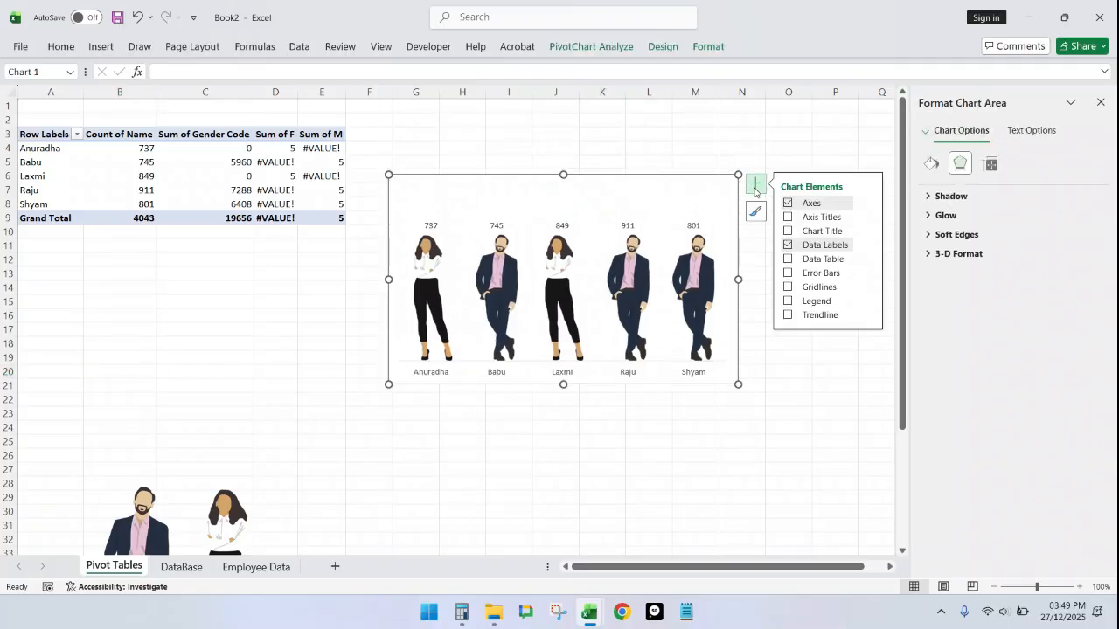
left_click(787, 232)
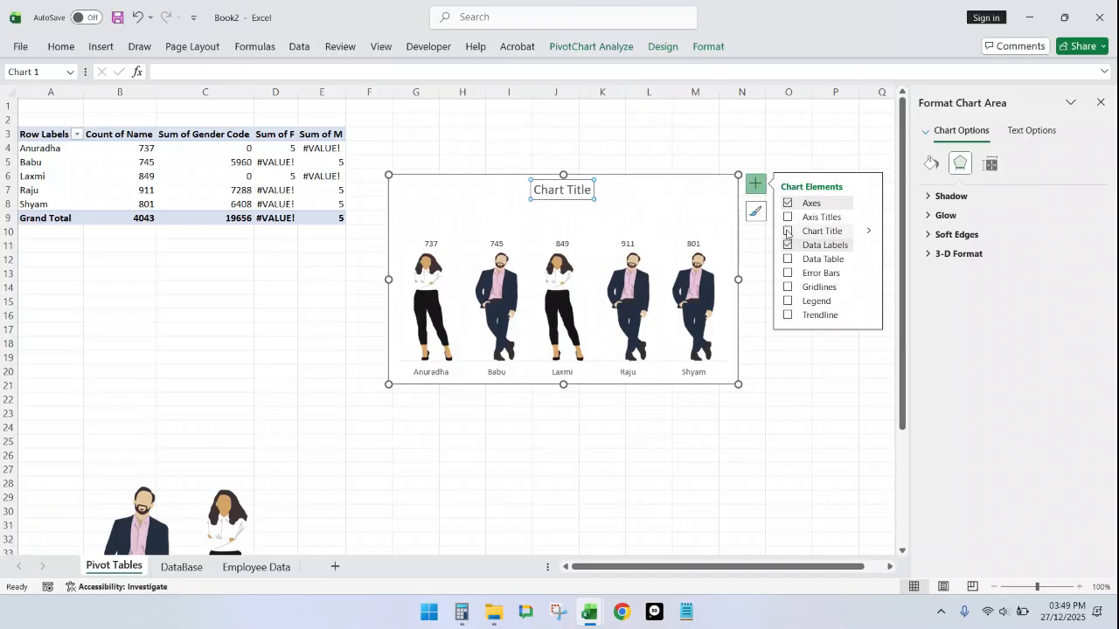
left_click(787, 231)
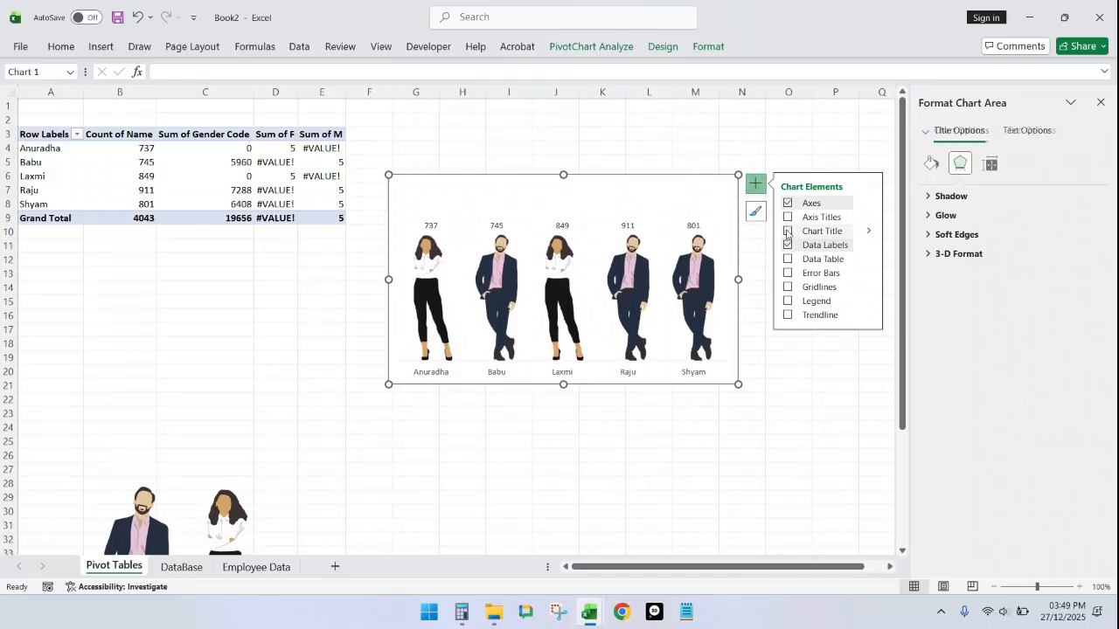
left_click(786, 231)
left_click(649, 443)
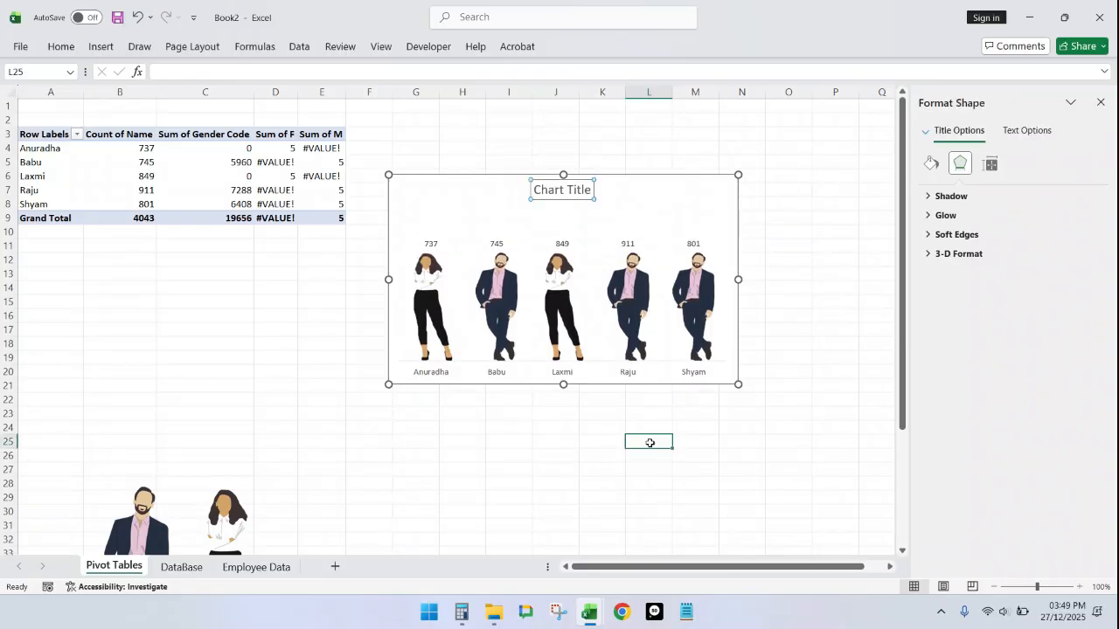
Step: Enlarge the PivotChart's plot area upward to the chart's upper edge so the people pictures become taller
left_click(583, 264)
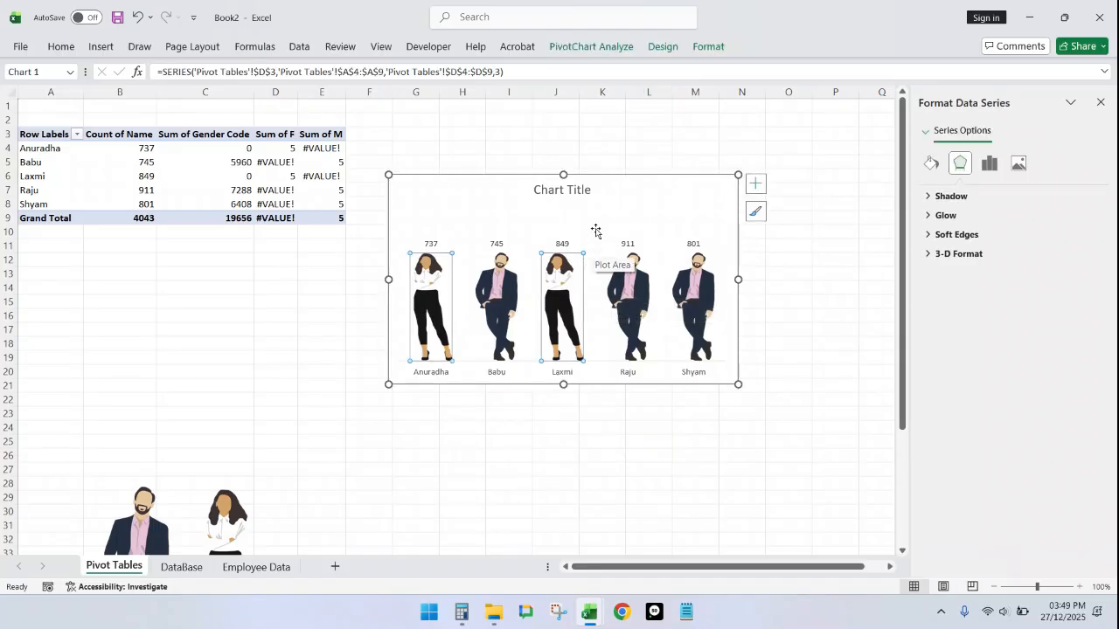
left_click(591, 231)
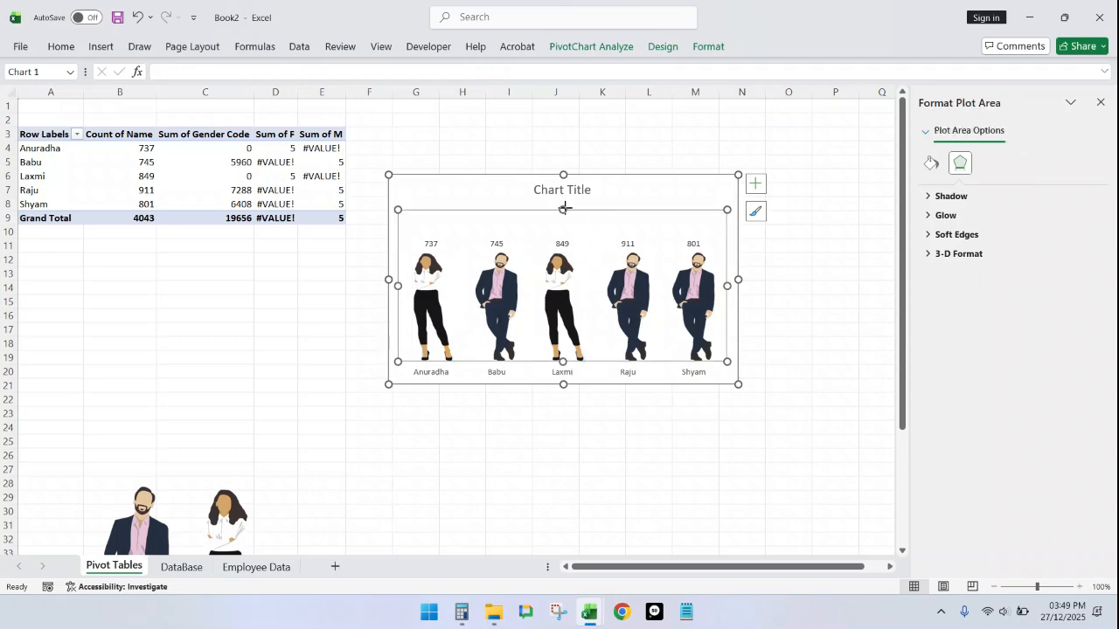
left_click_drag(564, 208, 562, 179)
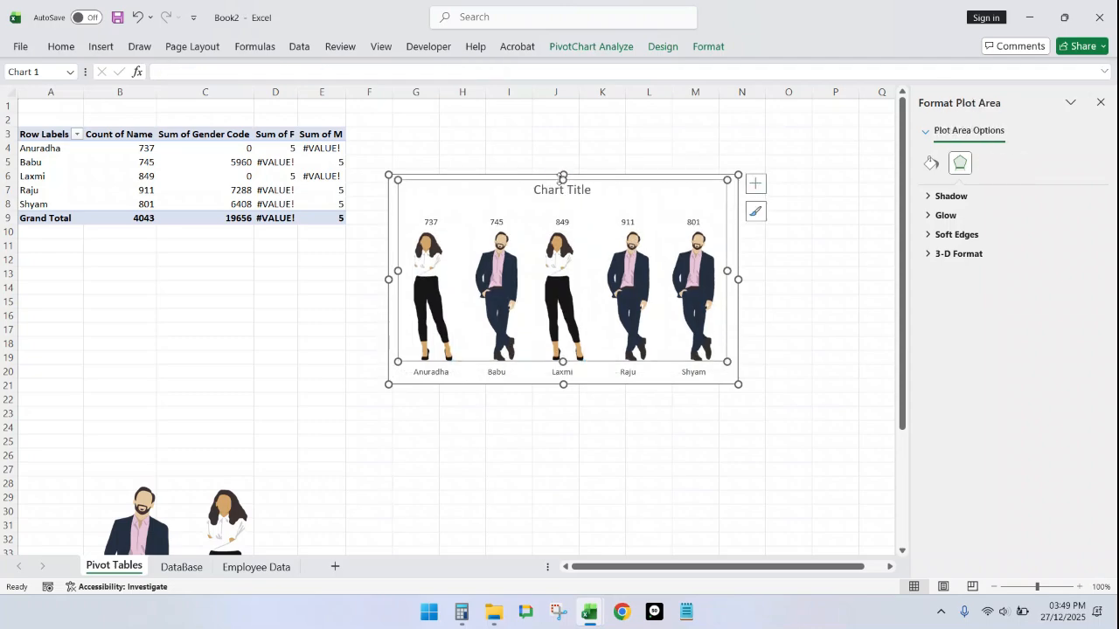
Step: Replace the placeholder chart title with "Employee Wise Count"
left_click(560, 199)
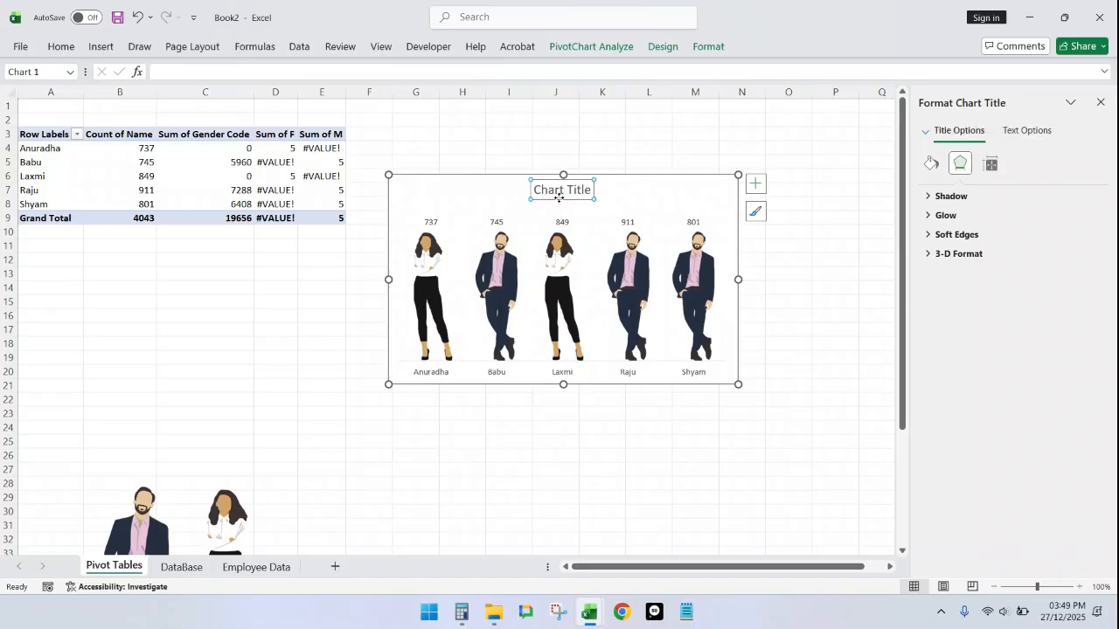
double_click(561, 194)
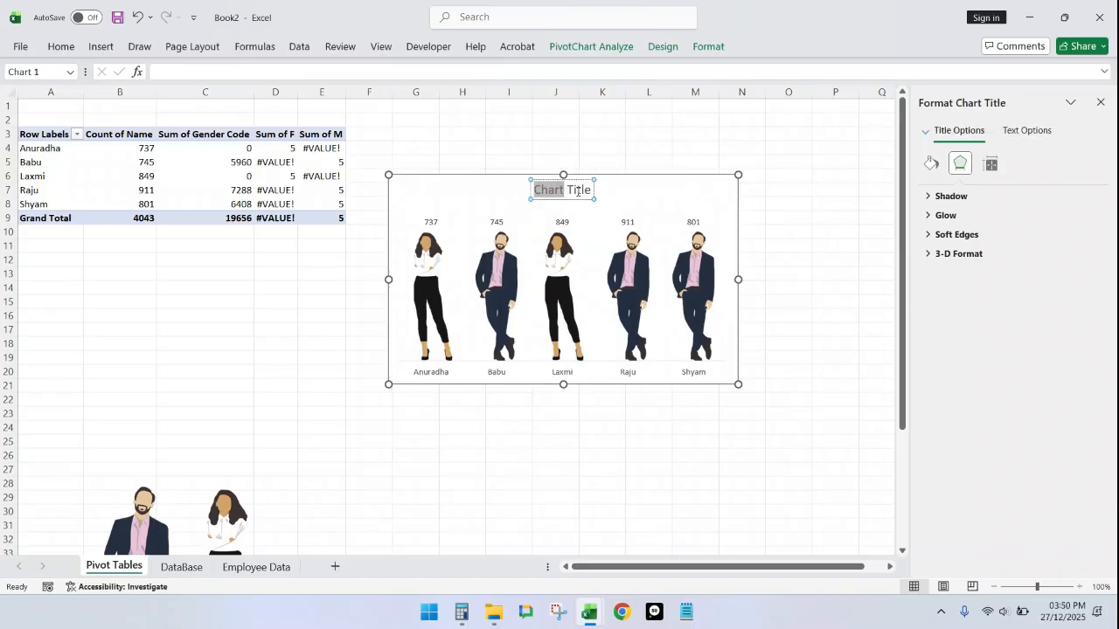
double_click(578, 190)
left_click(584, 191)
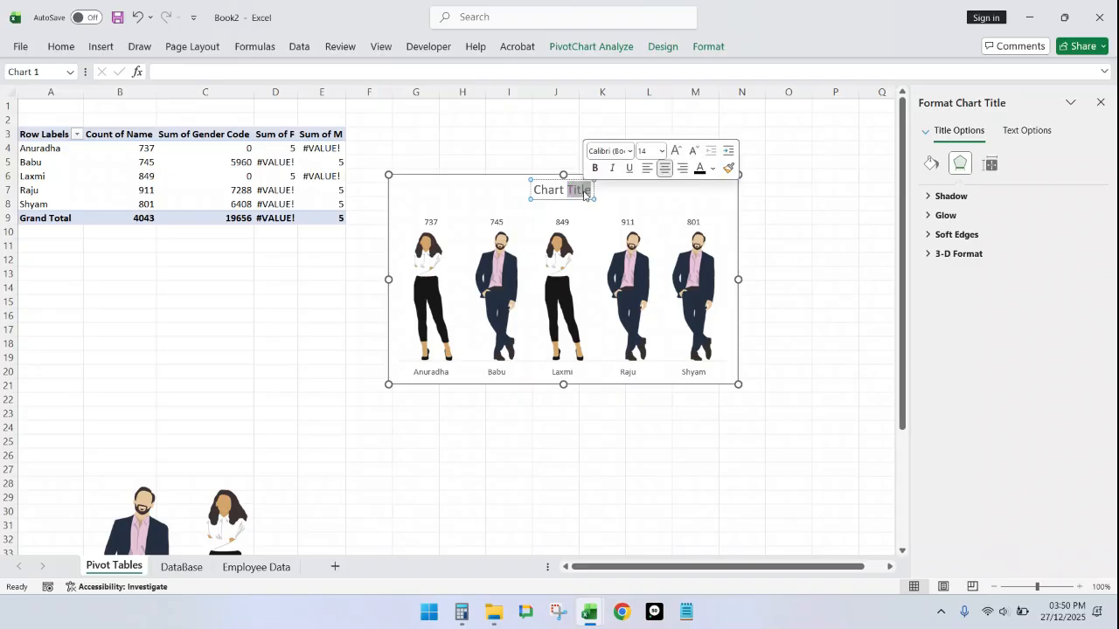
key("BackSpace")
key("BackSpace")
key("BackSpace")
key("BackSpace")
key("BackSpace")
key("BackSpace")
key("BackSpace")
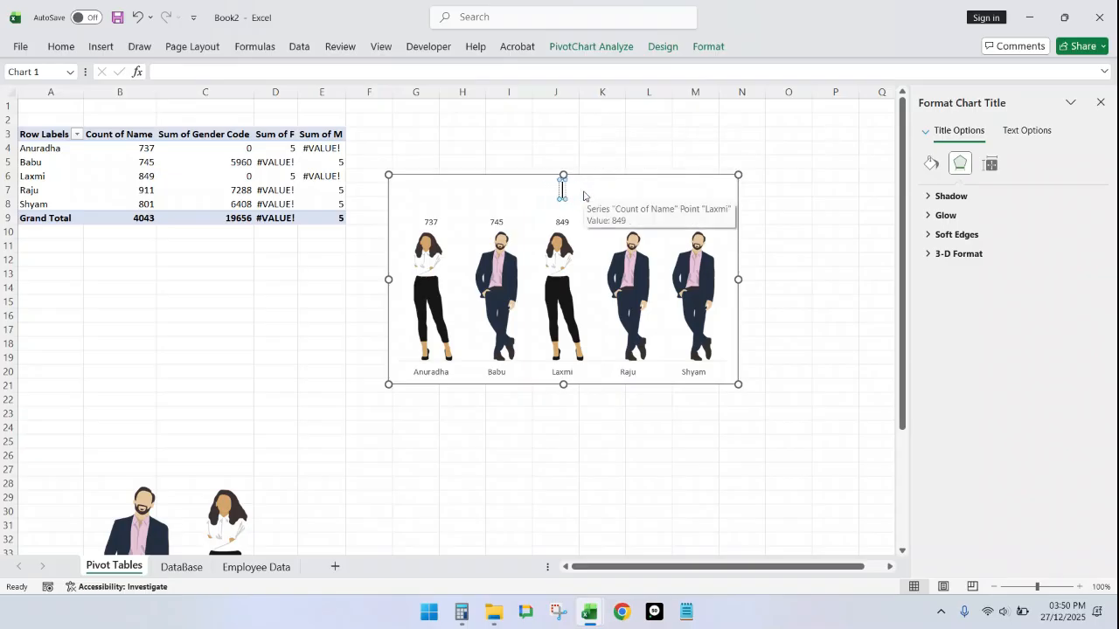
type("Employee")
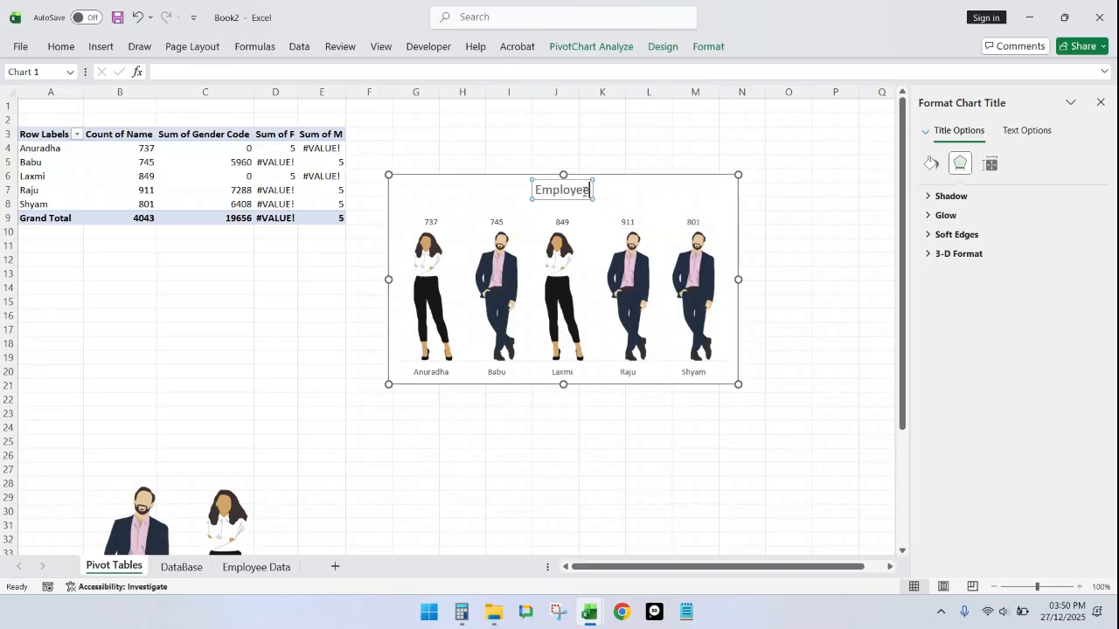
type(" Wise Count")
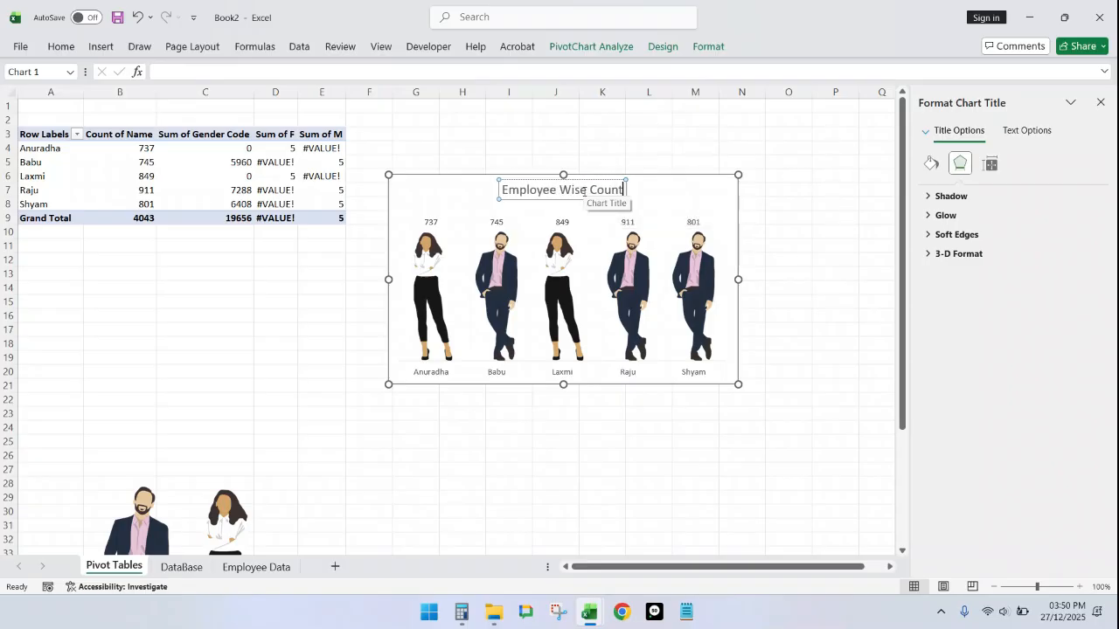
left_click(648, 186)
left_click(415, 136)
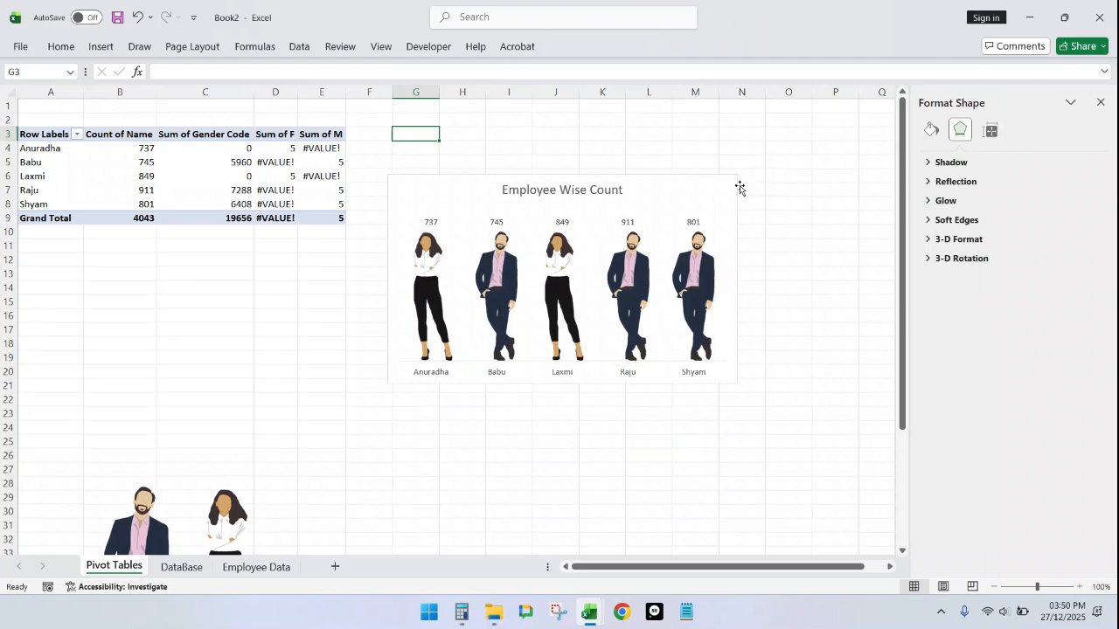
Step: Move the Employee Wise Count PivotChart from the Pivot Tables sheet to a new worksheet, placing it over about A4:H18
left_click(670, 192)
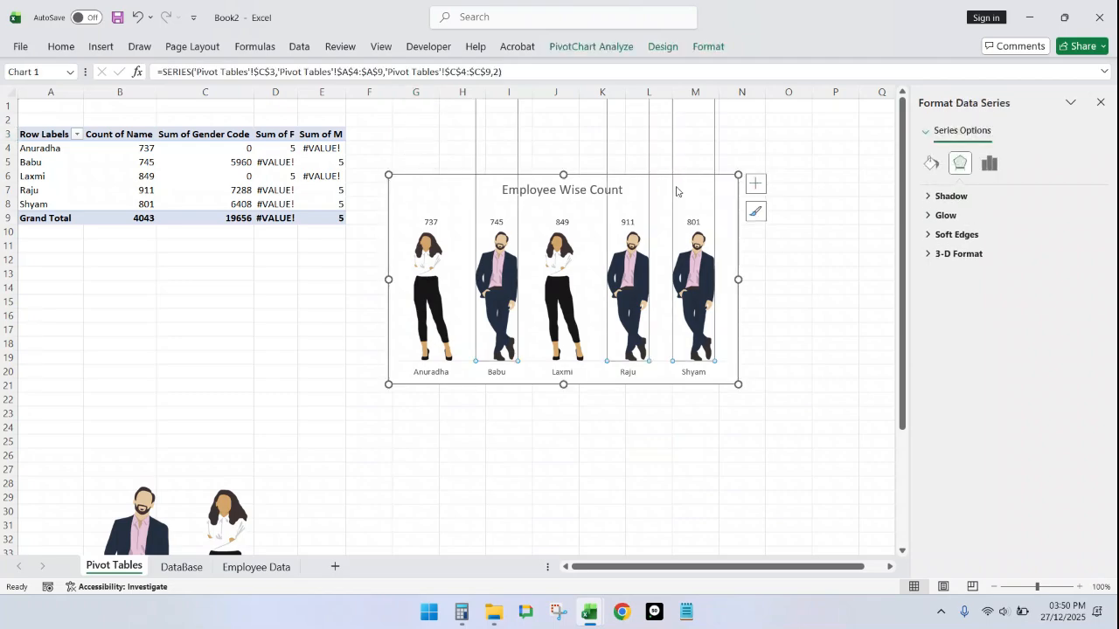
left_click(419, 181)
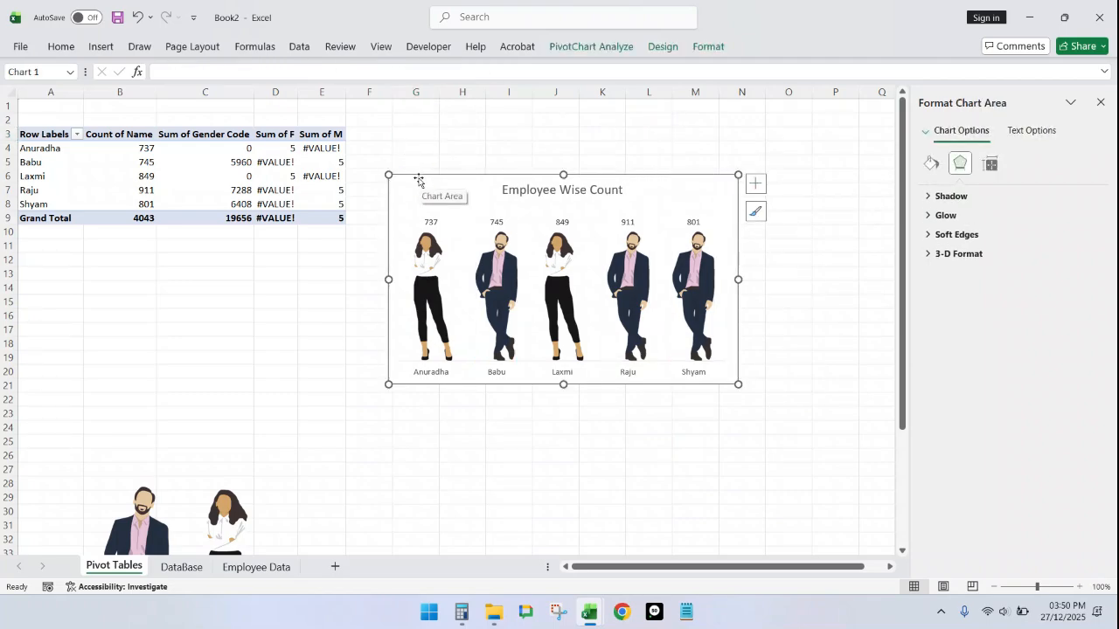
left_click(755, 182)
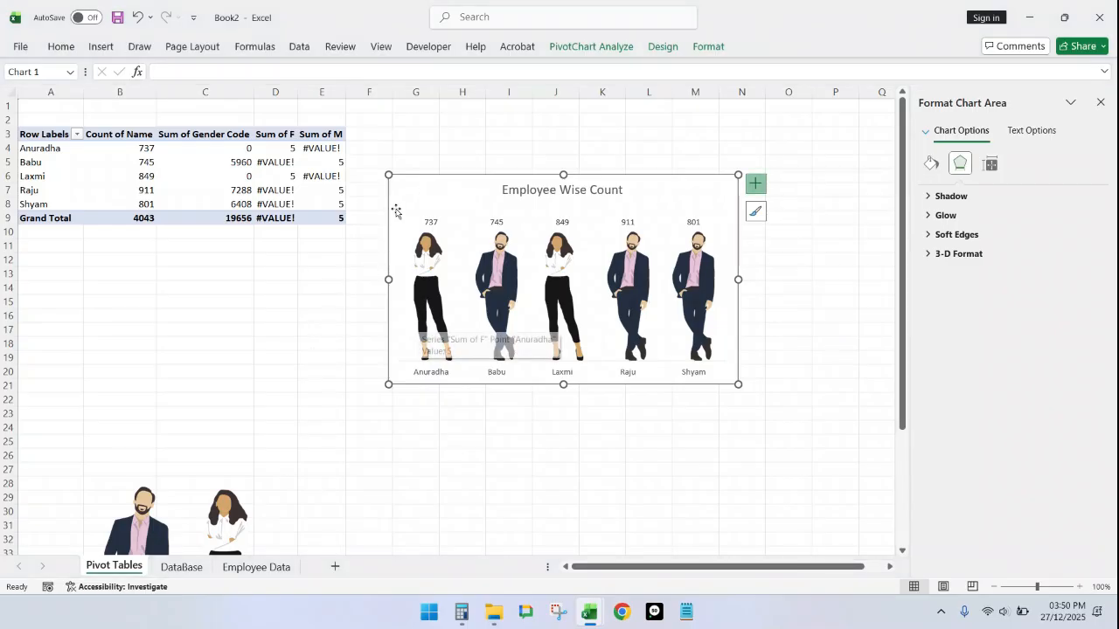
left_click(419, 179)
key("Delete")
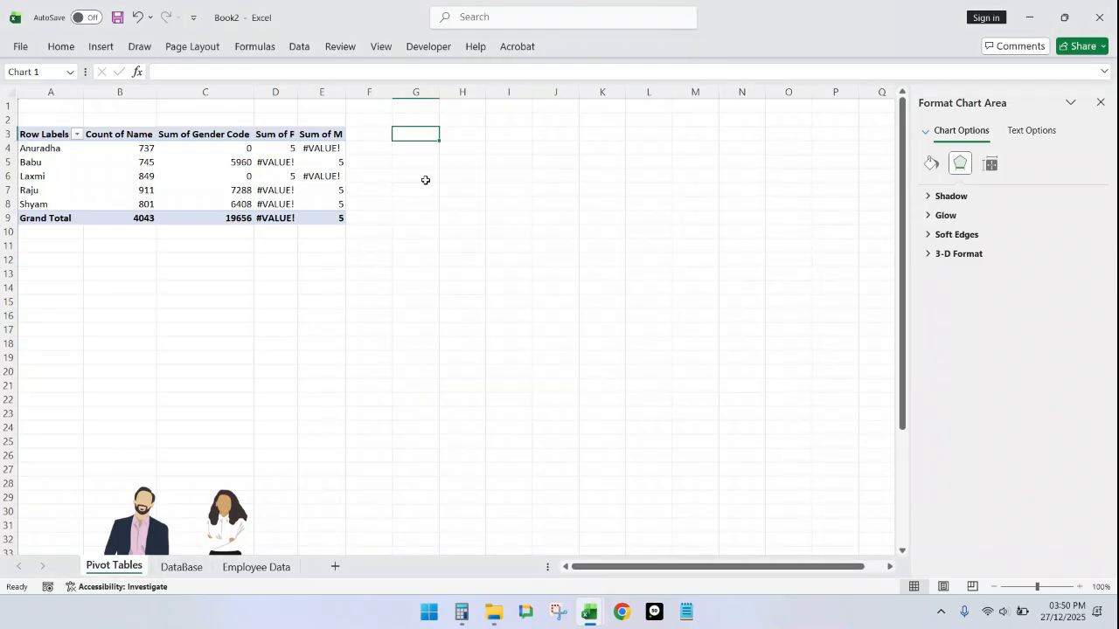
left_click(336, 566)
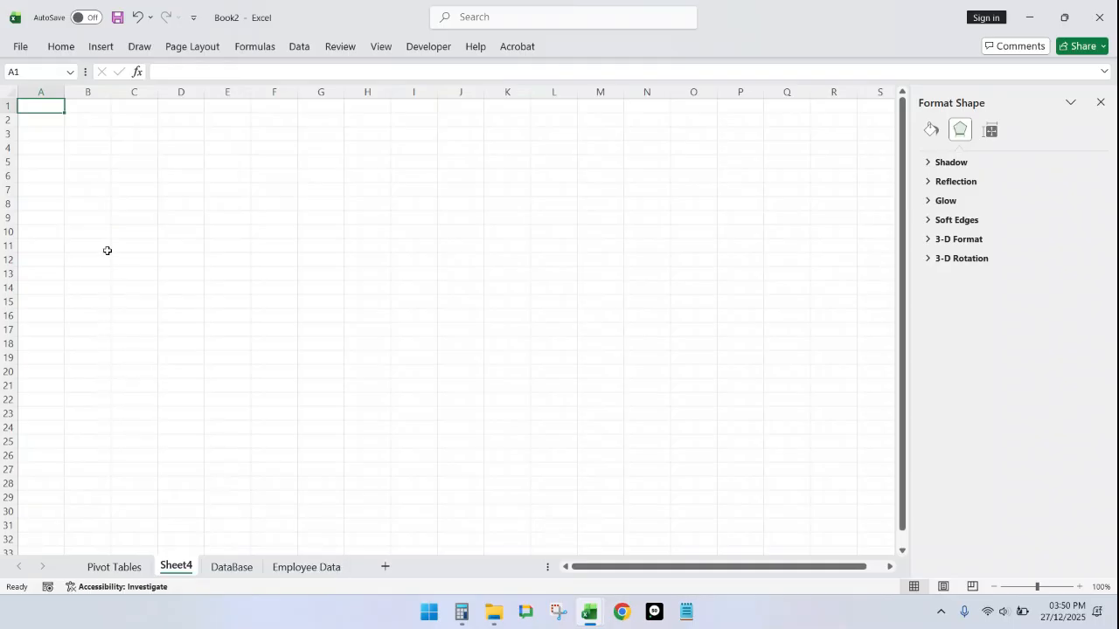
left_click(44, 138)
left_click(38, 157)
key("ctrl+v")
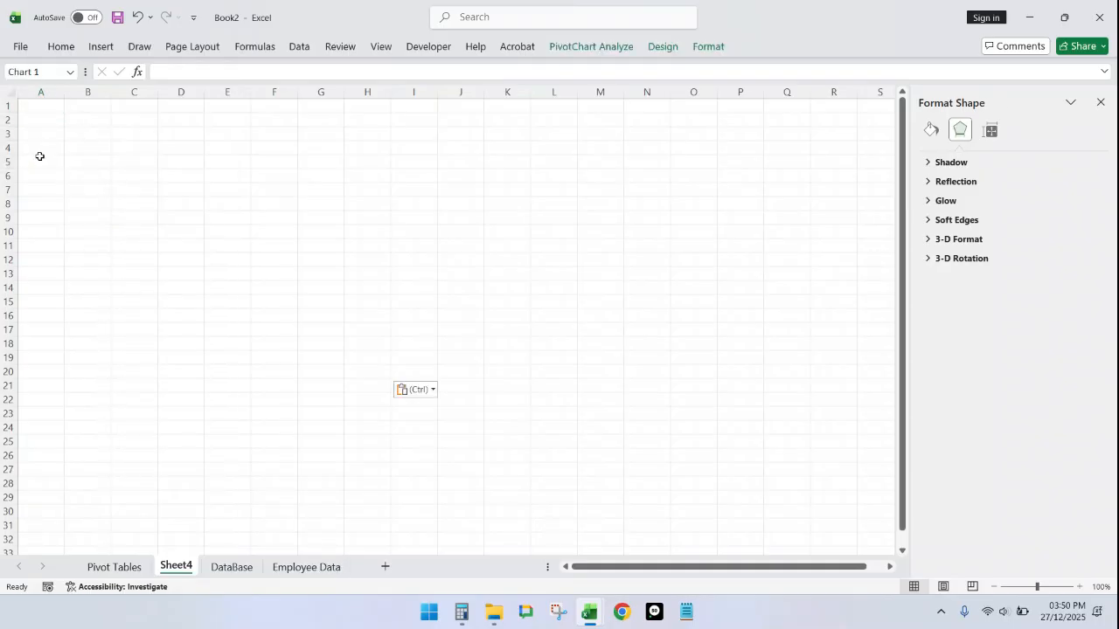
left_click_drag(243, 164, 312, 145)
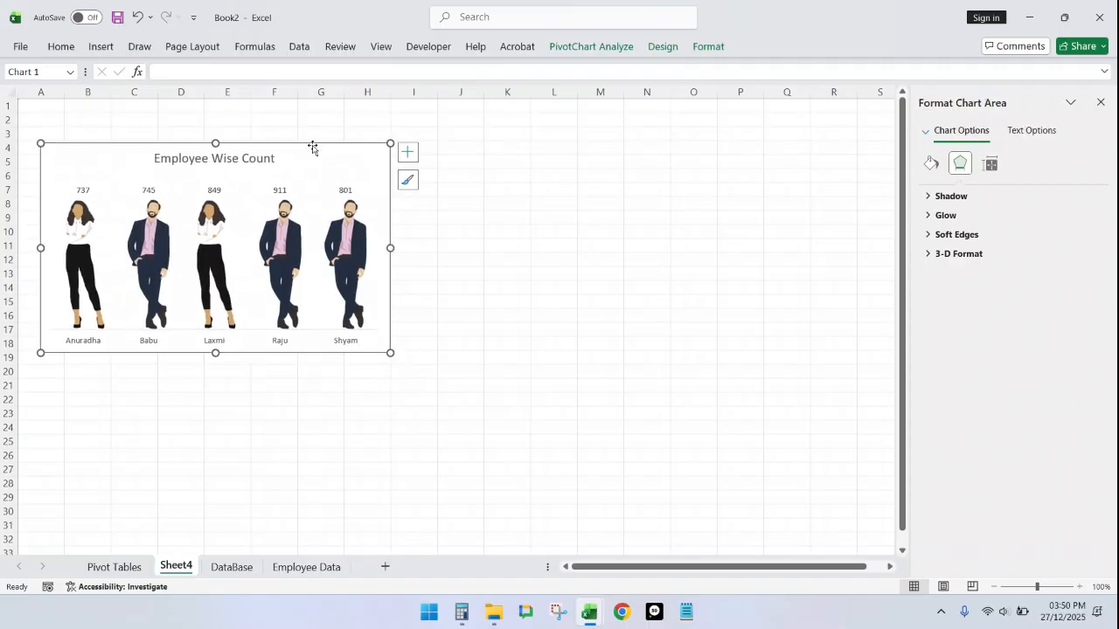
Step: Rename the new sheet as DashBoard, nudge its chart slightly up and left, and close the formatting pane
double_click(178, 567)
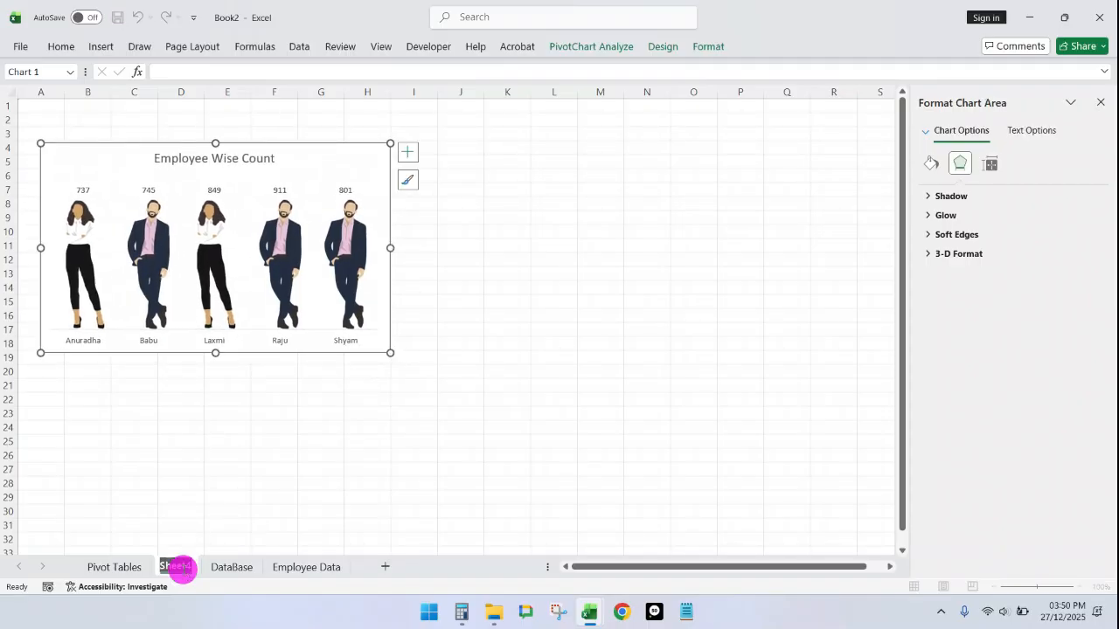
type("Da")
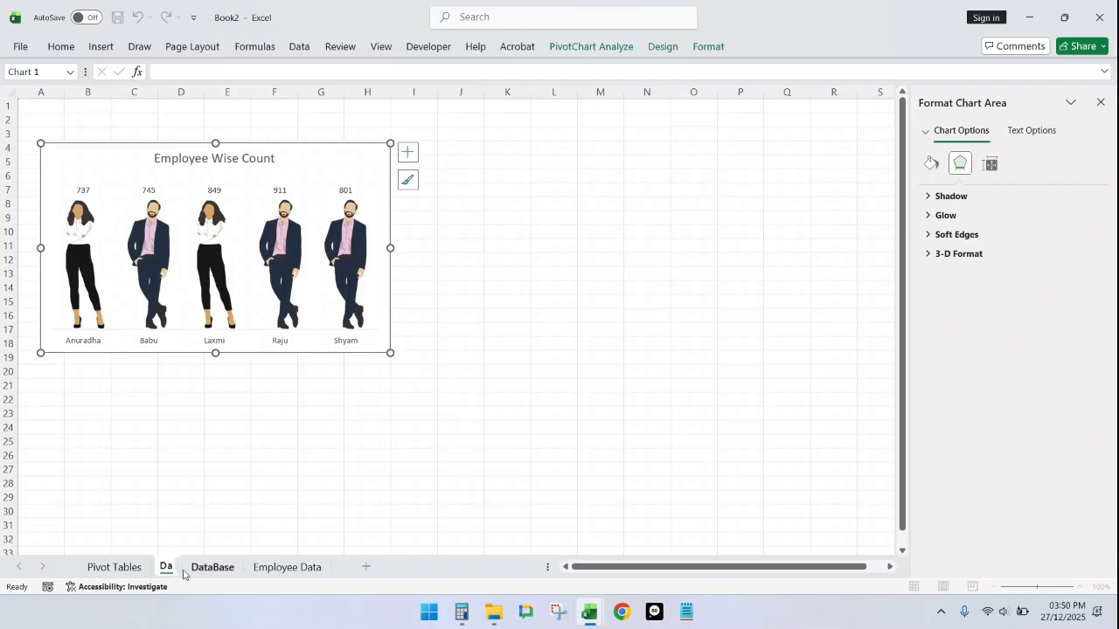
type("shBoard")
key("Return")
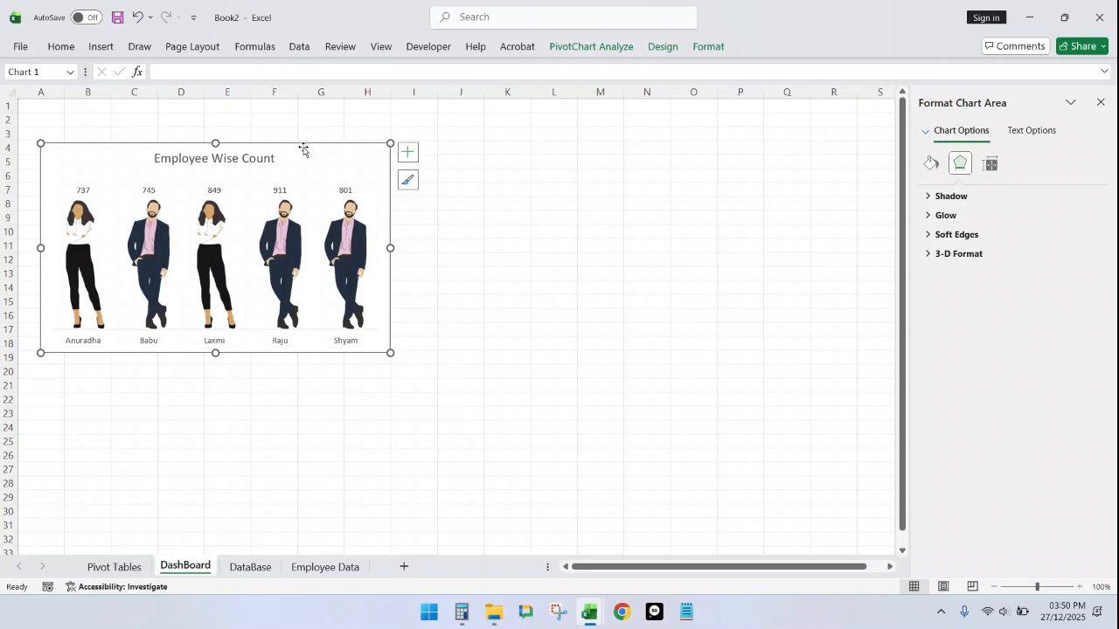
mouse_move(303, 148)
left_mouse_down()
mouse_move(320, 163)
mouse_move(290, 145)
mouse_move(325, 144)
mouse_move(289, 148)
mouse_move(304, 144)
left_mouse_up()
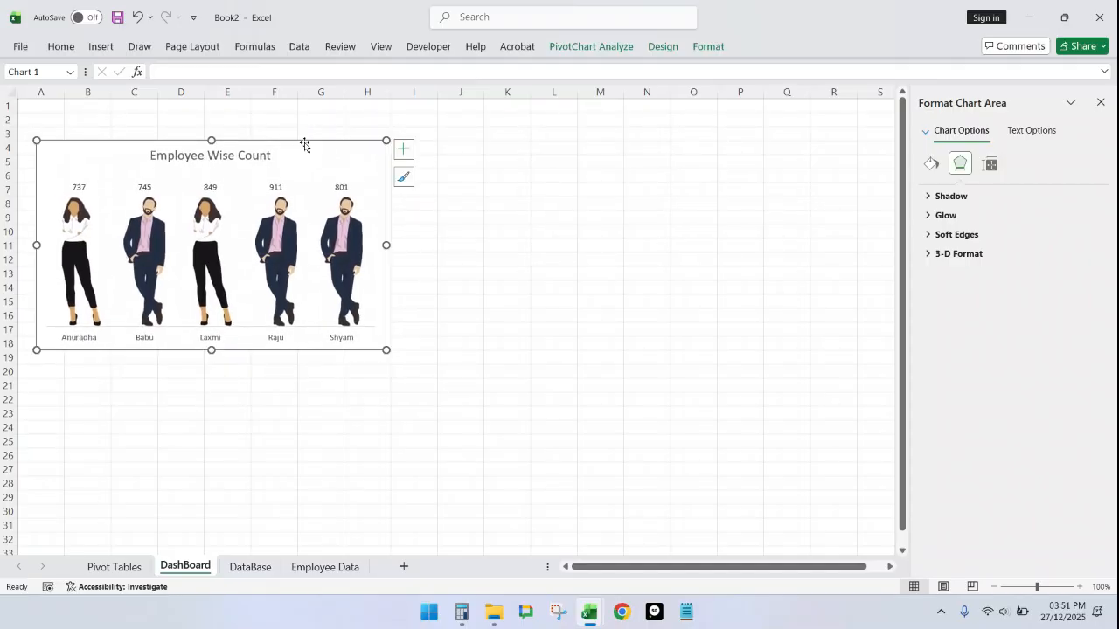
left_click(1100, 102)
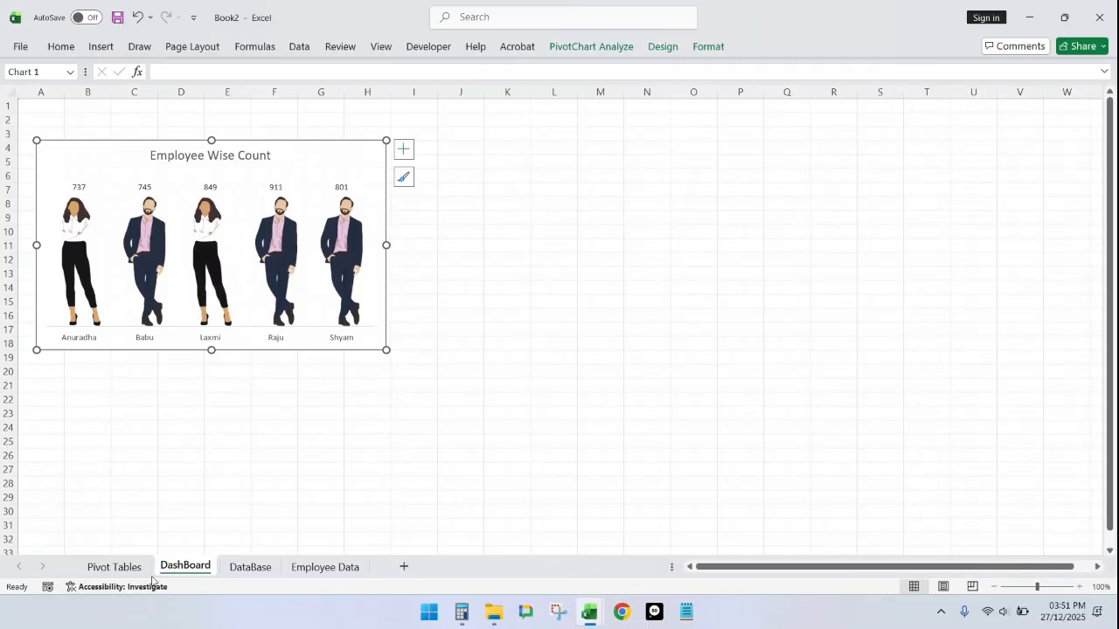
Step: Copy the PivotTable in A3:E9 of the Pivot Tables sheet to cell A12
left_click(116, 567)
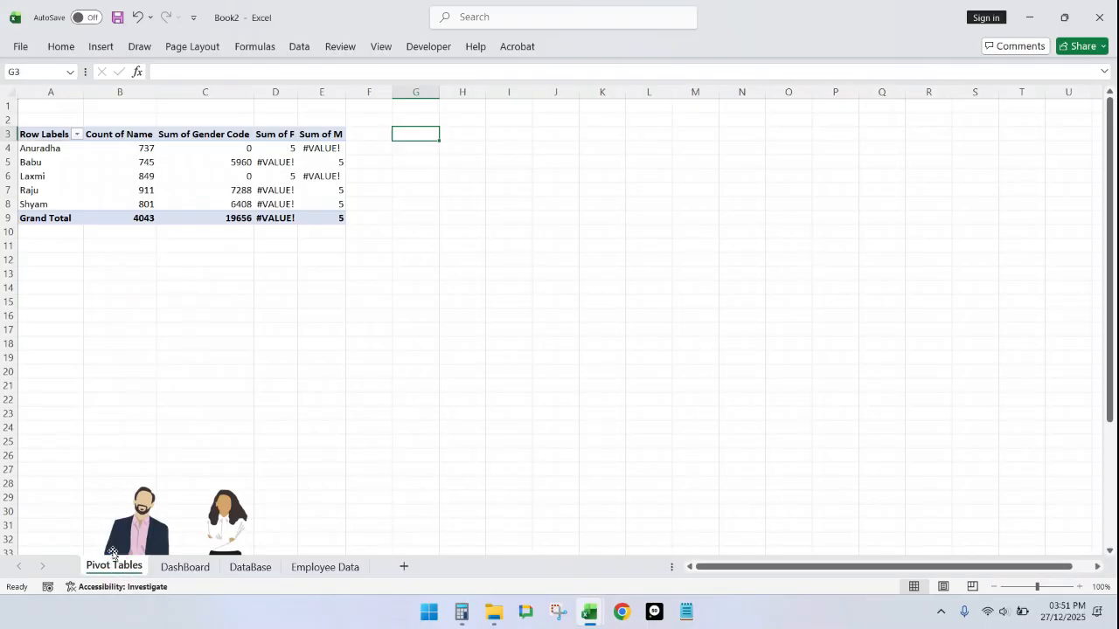
left_click(32, 133)
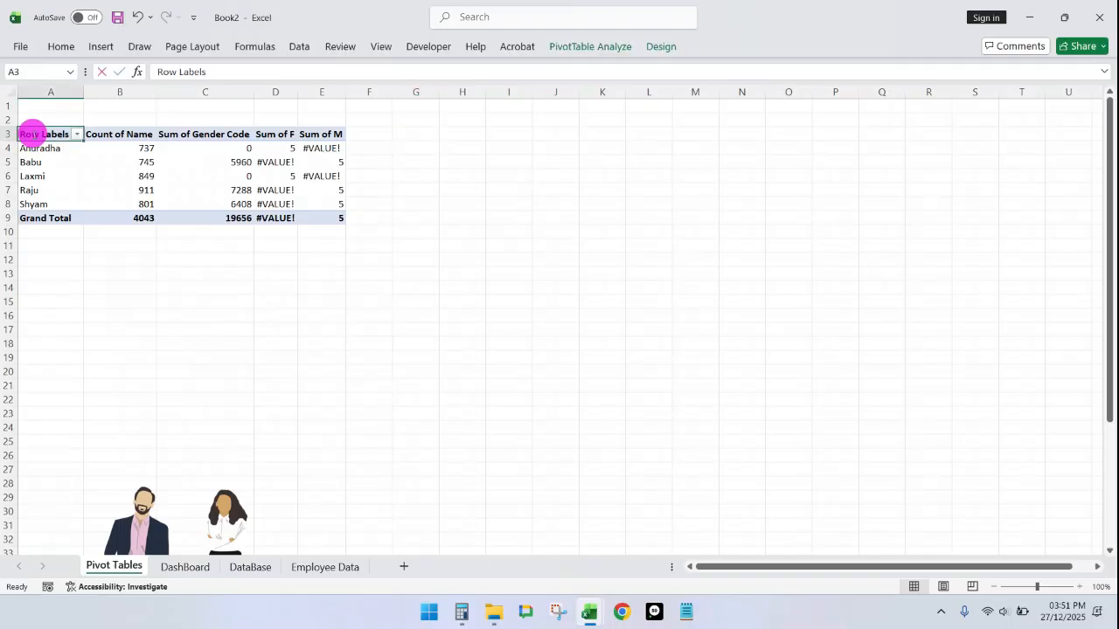
left_click_drag(90, 299, 89, 290)
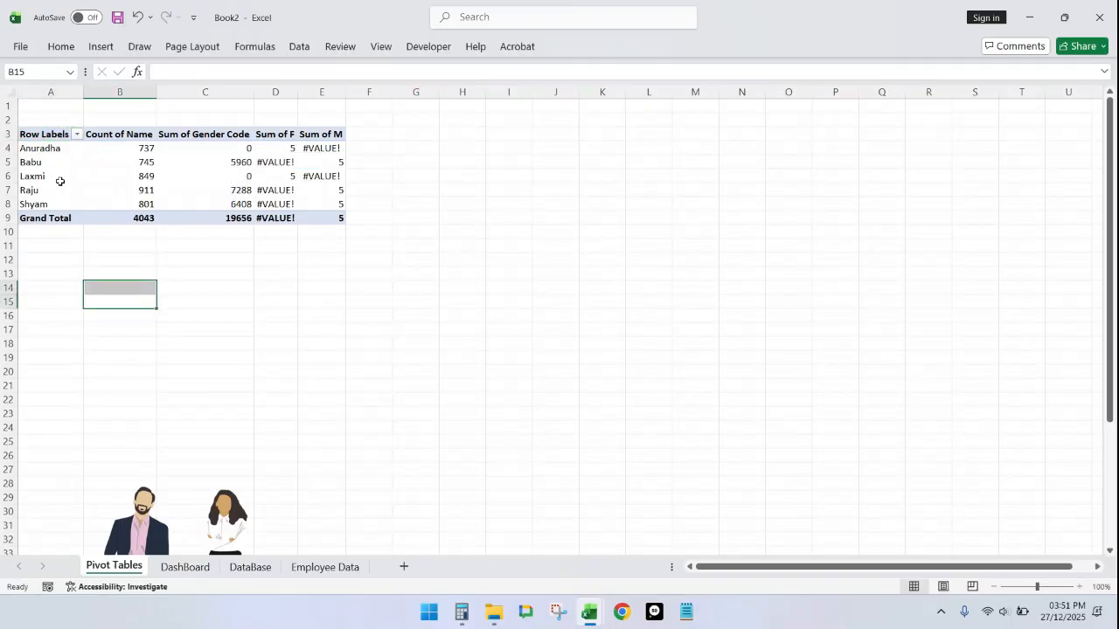
left_click_drag(45, 140, 325, 222)
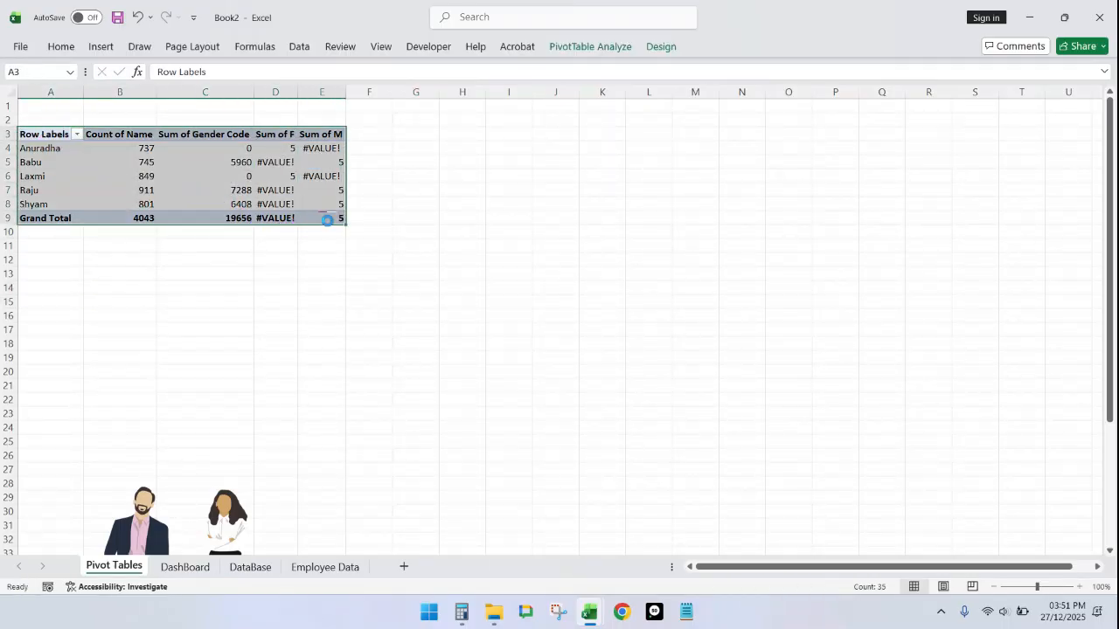
key("ctrl+c")
left_click(43, 262)
key("ctrl+v")
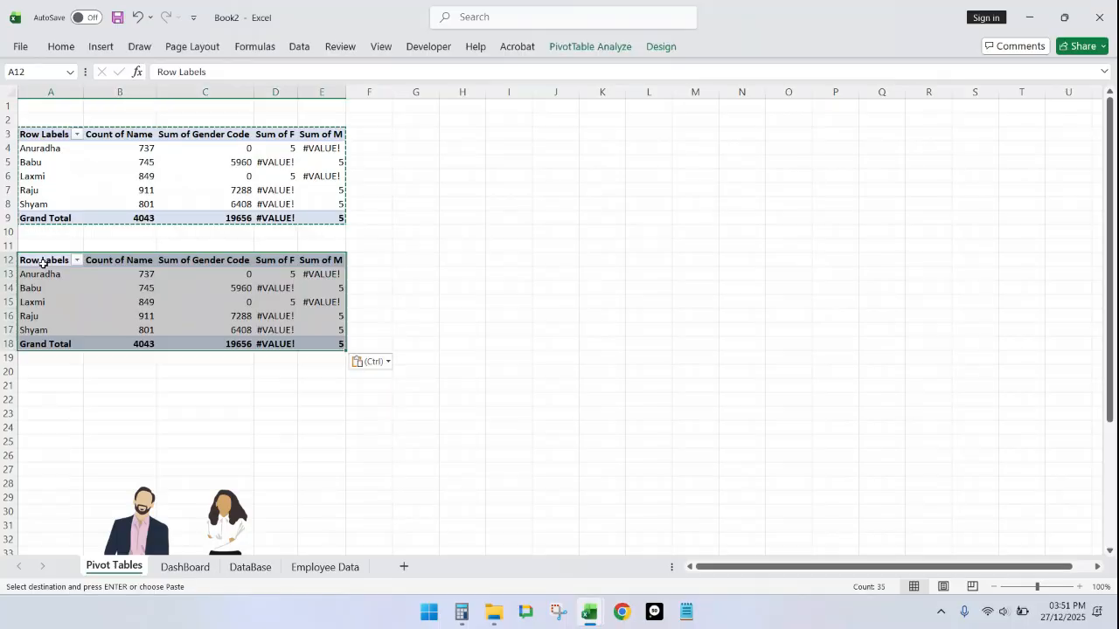
key("Escape")
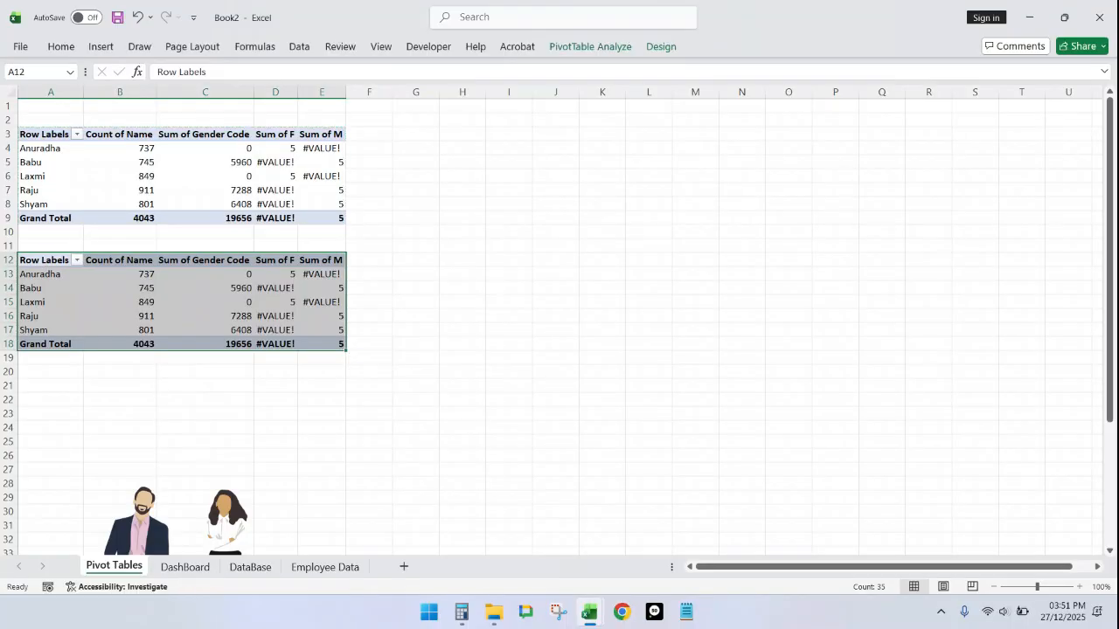
Step: In the copied PivotTable at A12, remove the Gender Code, F and M fields and add Request Type as the column field
left_click(591, 46)
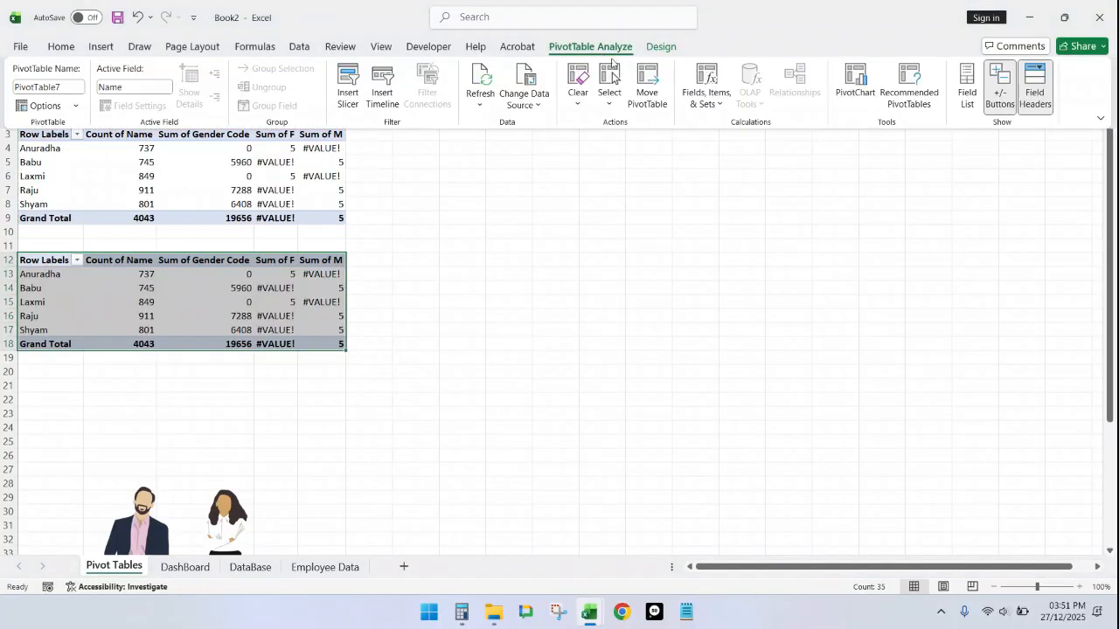
left_click(967, 92)
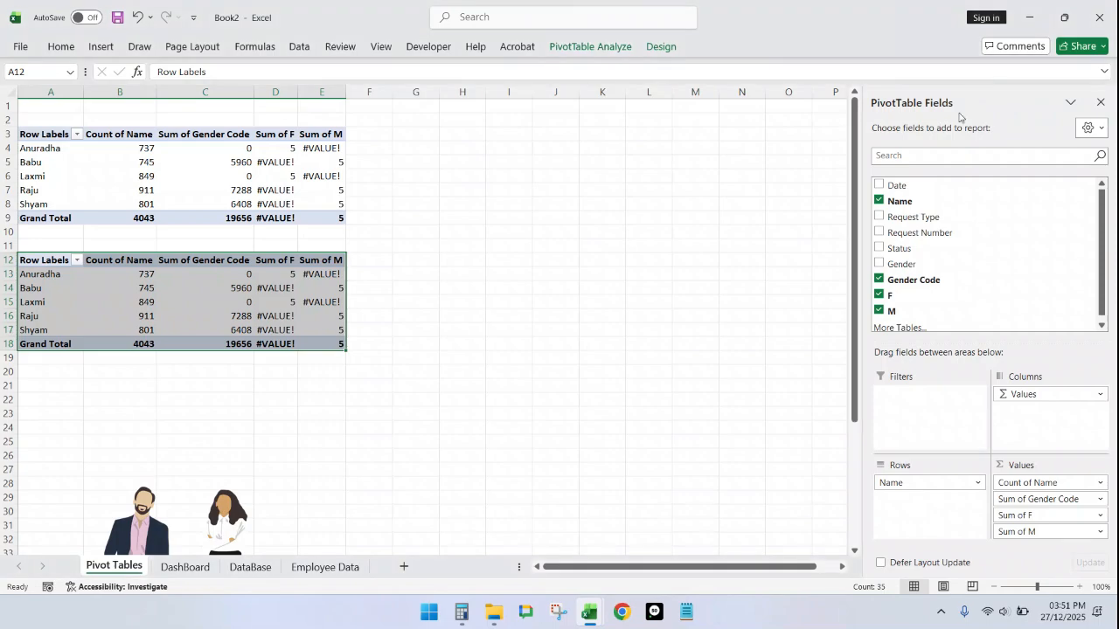
left_click(879, 280)
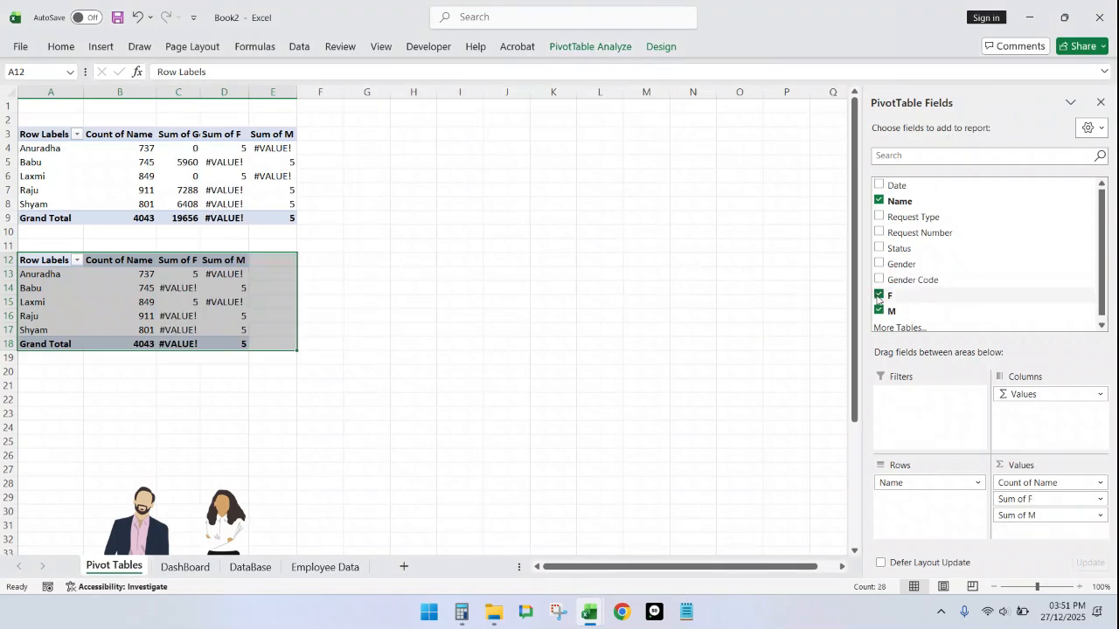
left_click(879, 296)
left_click(879, 311)
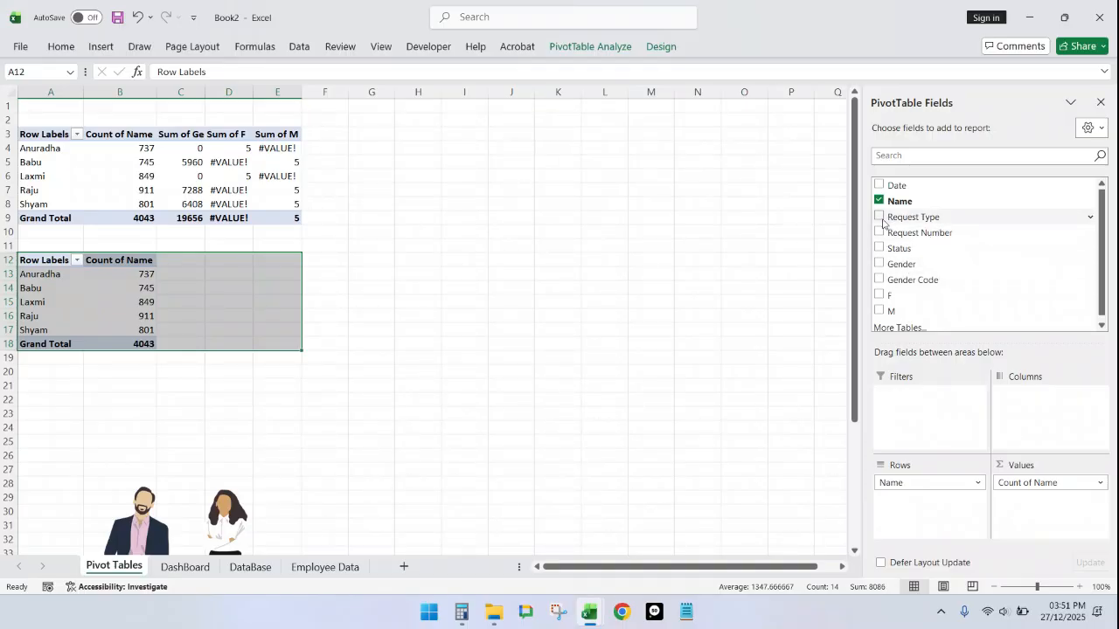
left_click_drag(882, 220, 1023, 422)
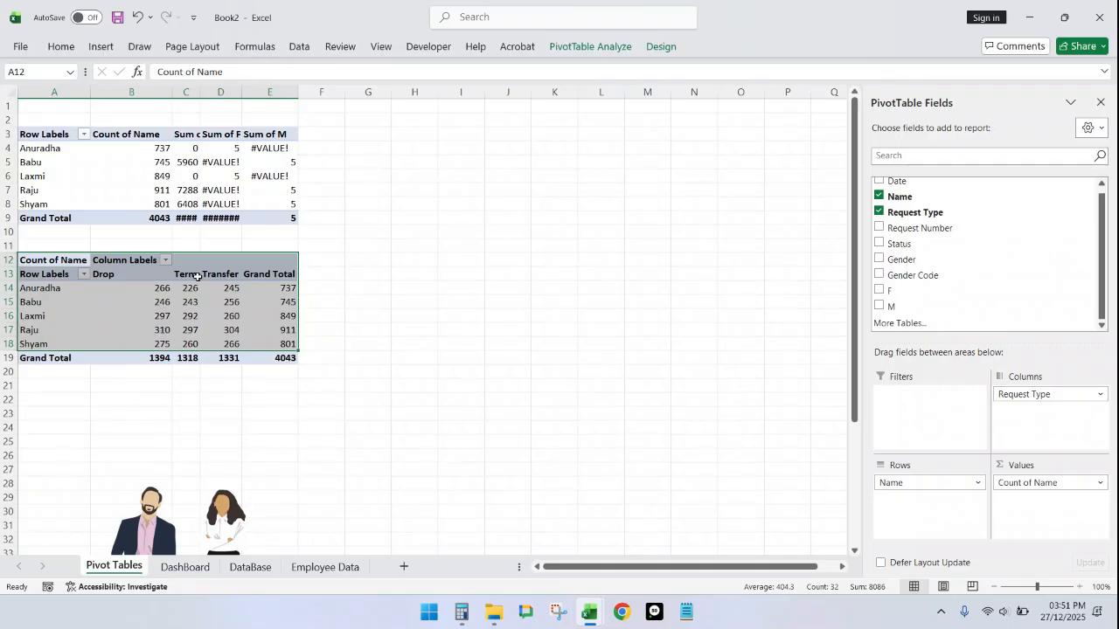
left_click(413, 330)
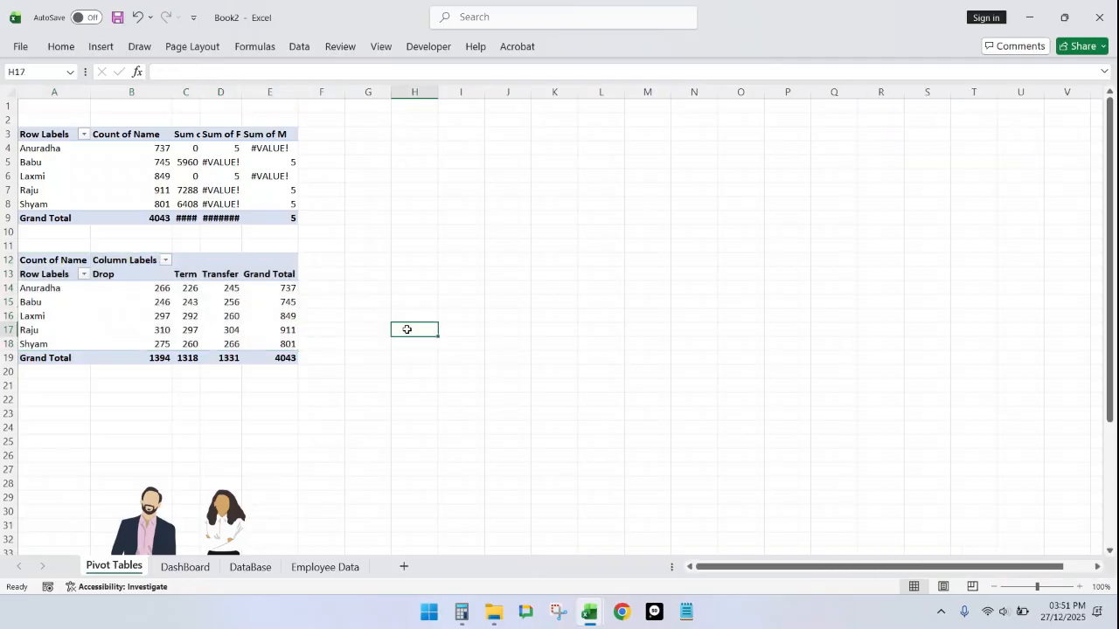
left_click(35, 260)
left_click(102, 51)
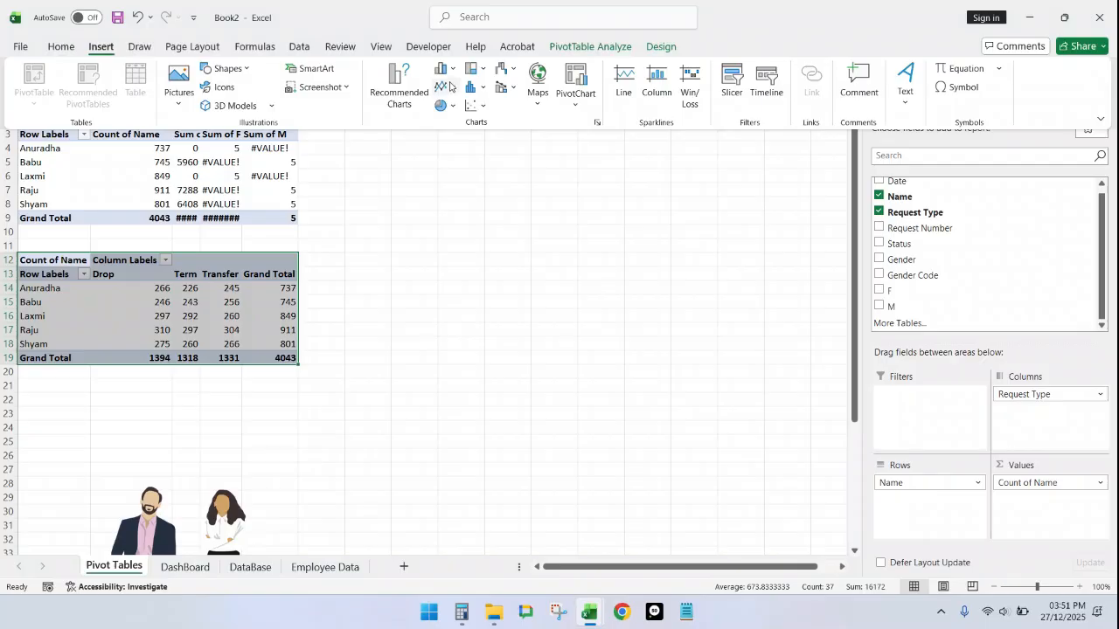
left_click(443, 69)
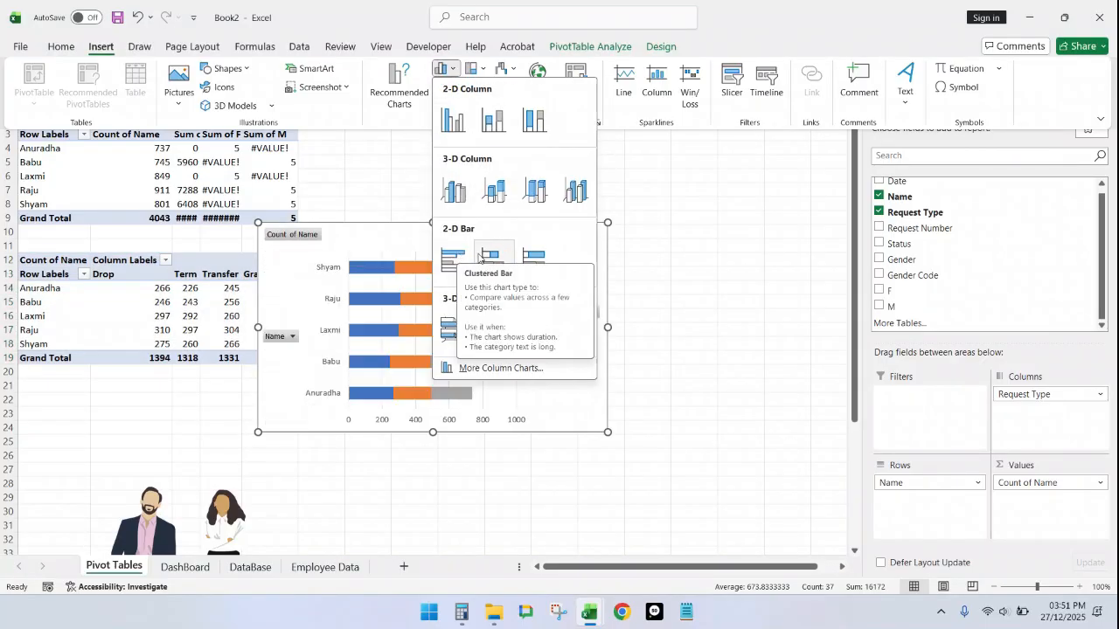
left_click(529, 260)
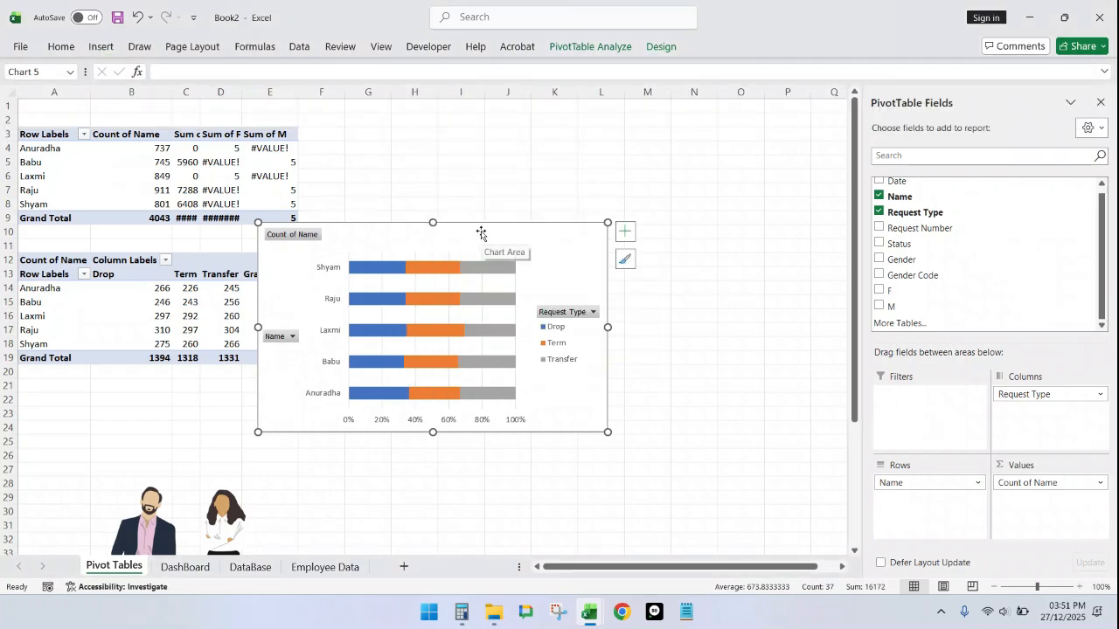
key("Delete")
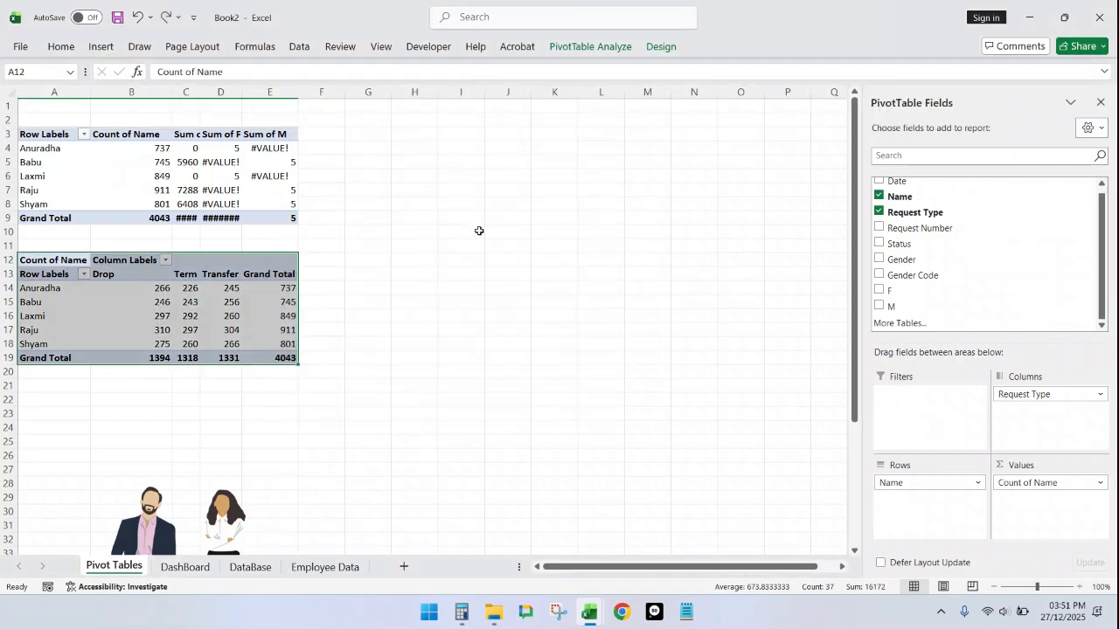
Step: Insert a 2-D Clustered Column PivotChart from the PivotTable at A12 and place it over about H4:O18
left_click(101, 47)
left_click(452, 70)
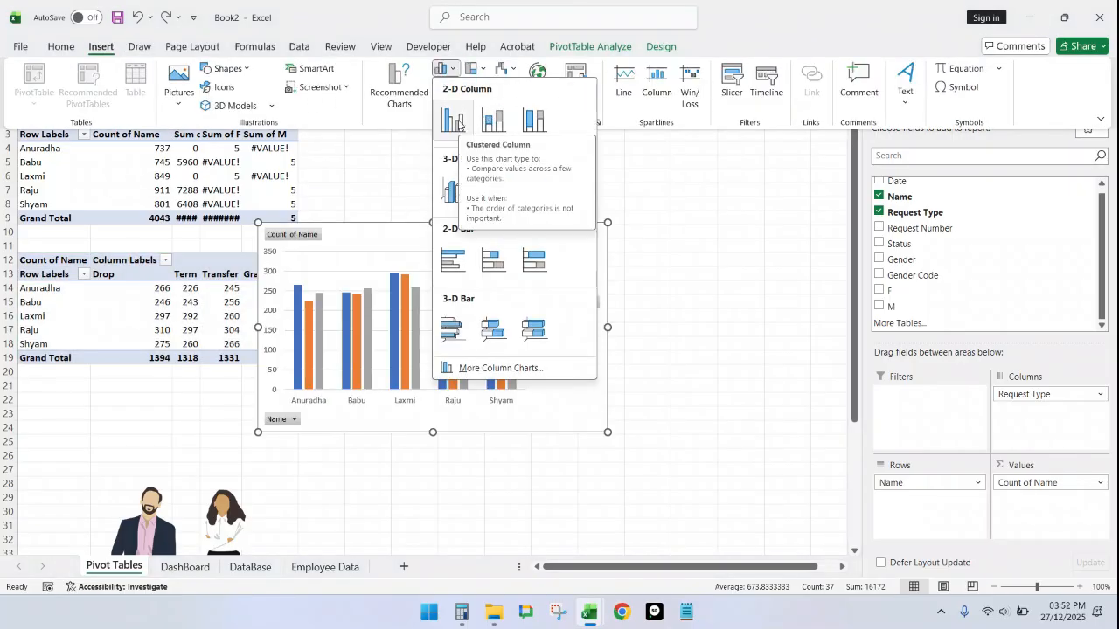
left_click(458, 124)
mouse_move(472, 230)
left_mouse_down()
mouse_move(607, 172)
mouse_move(604, 150)
left_mouse_up()
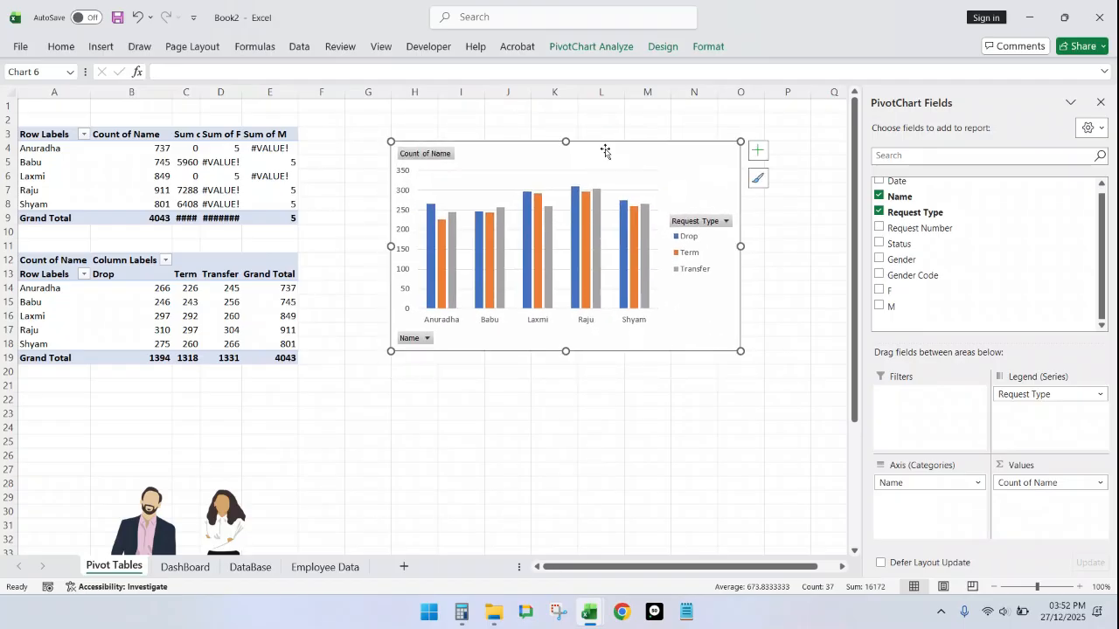
left_click(190, 569)
left_click(134, 565)
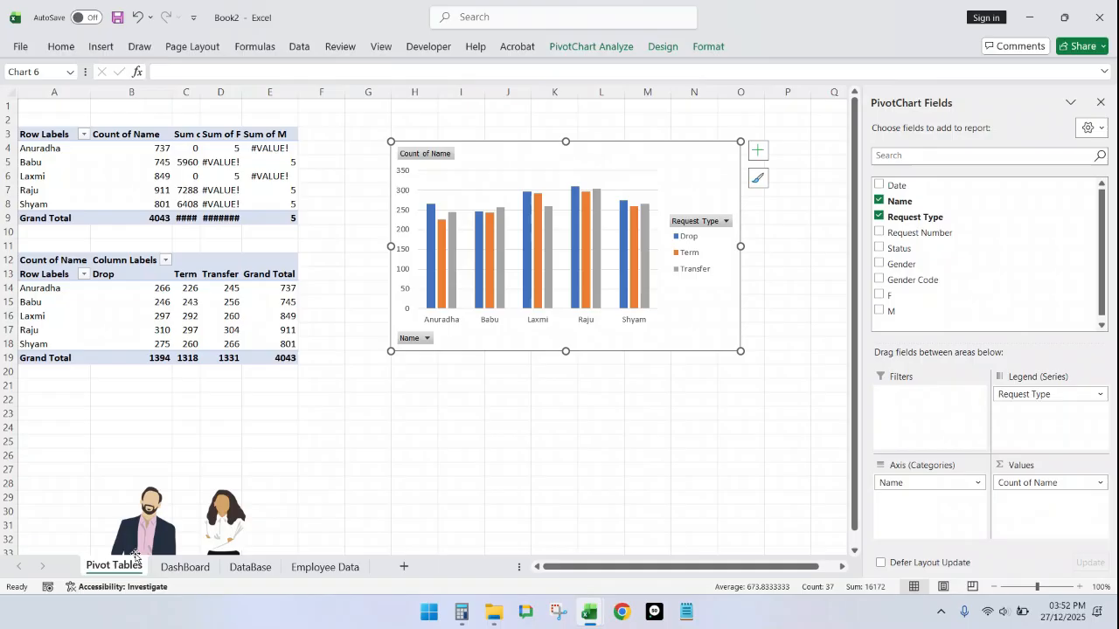
Step: Delete the gridlines, vertical value axis and legend from the clustered column chart
left_click(494, 192)
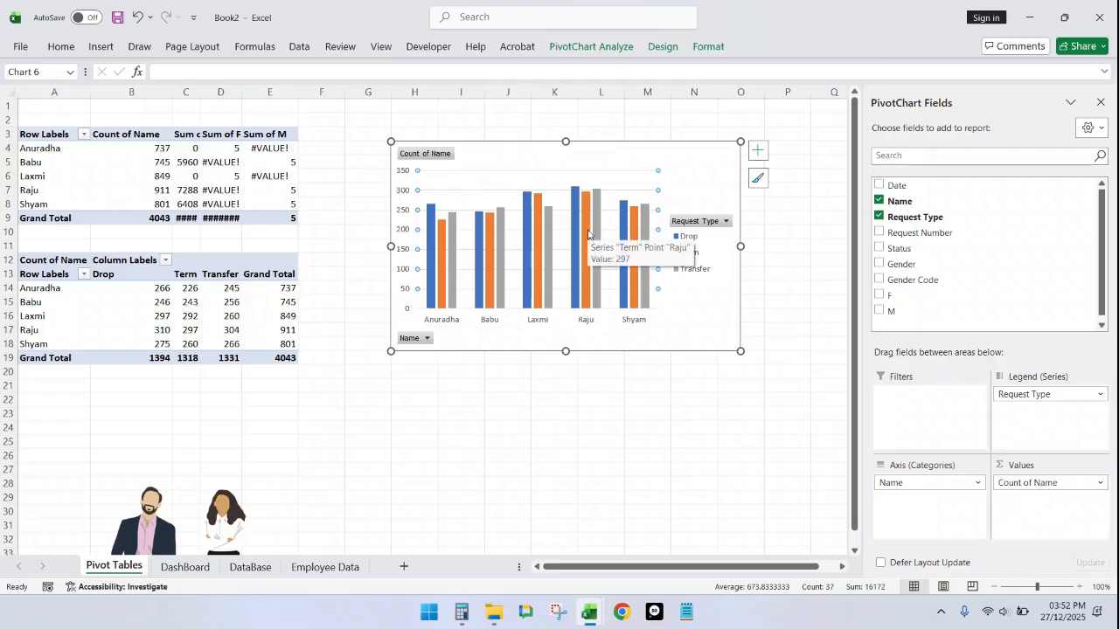
key("Escape")
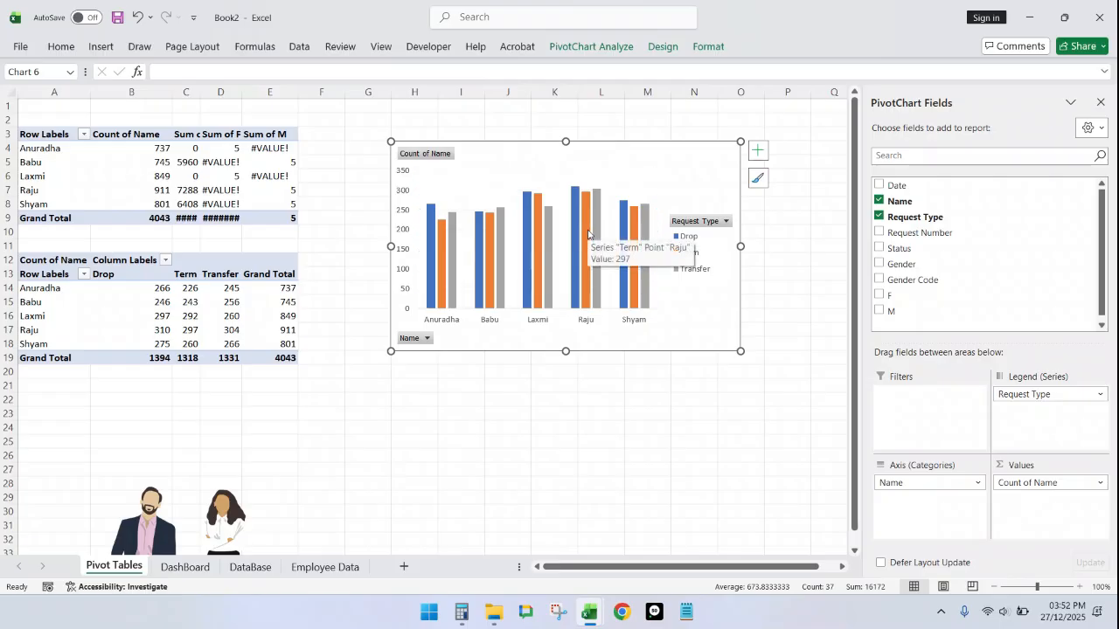
left_click(406, 183)
key("Delete")
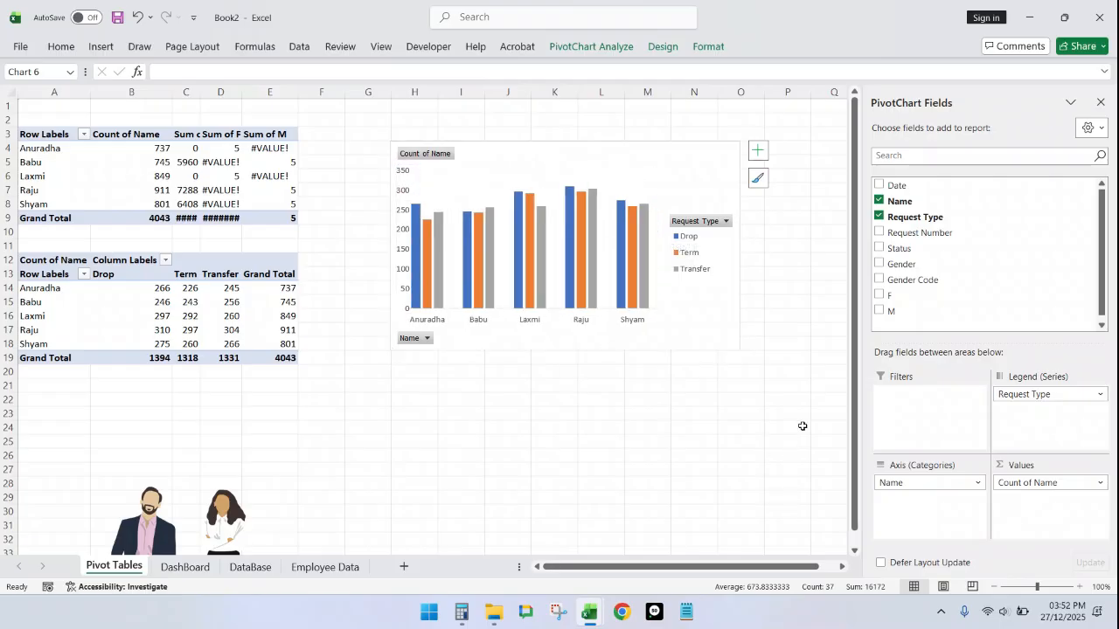
left_click(705, 272)
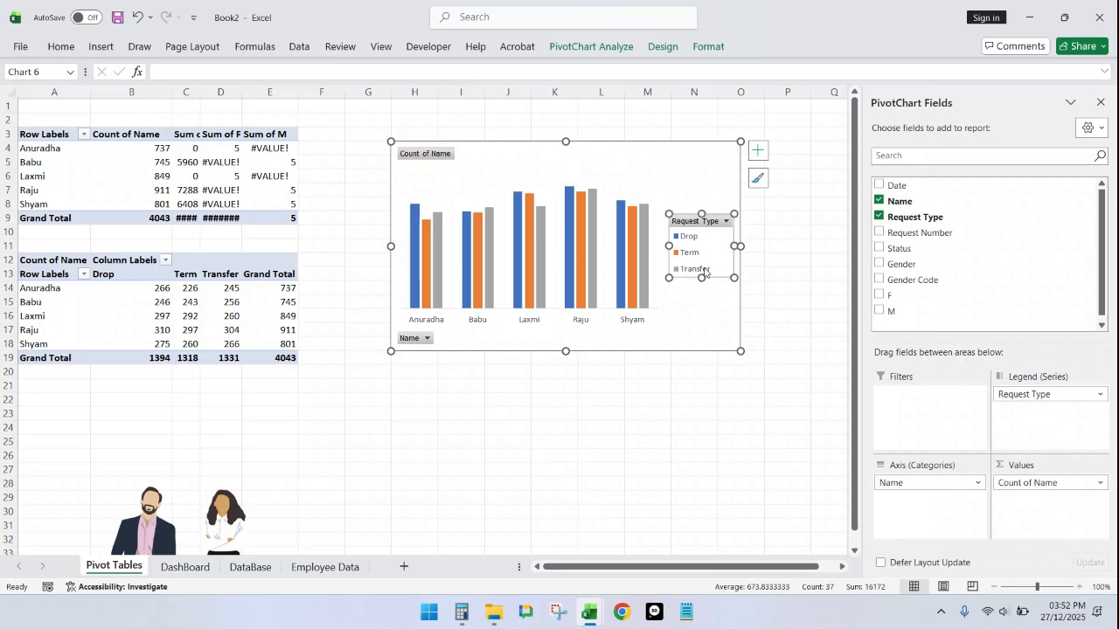
key("Delete")
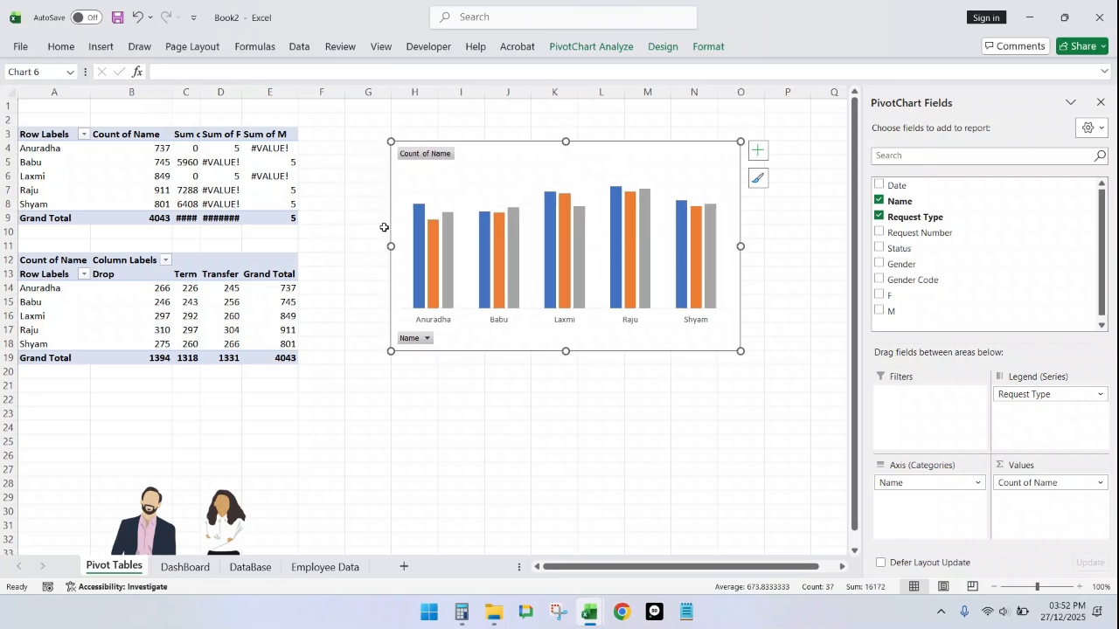
Step: Hide all field buttons on the clustered column PivotChart
left_click(599, 53)
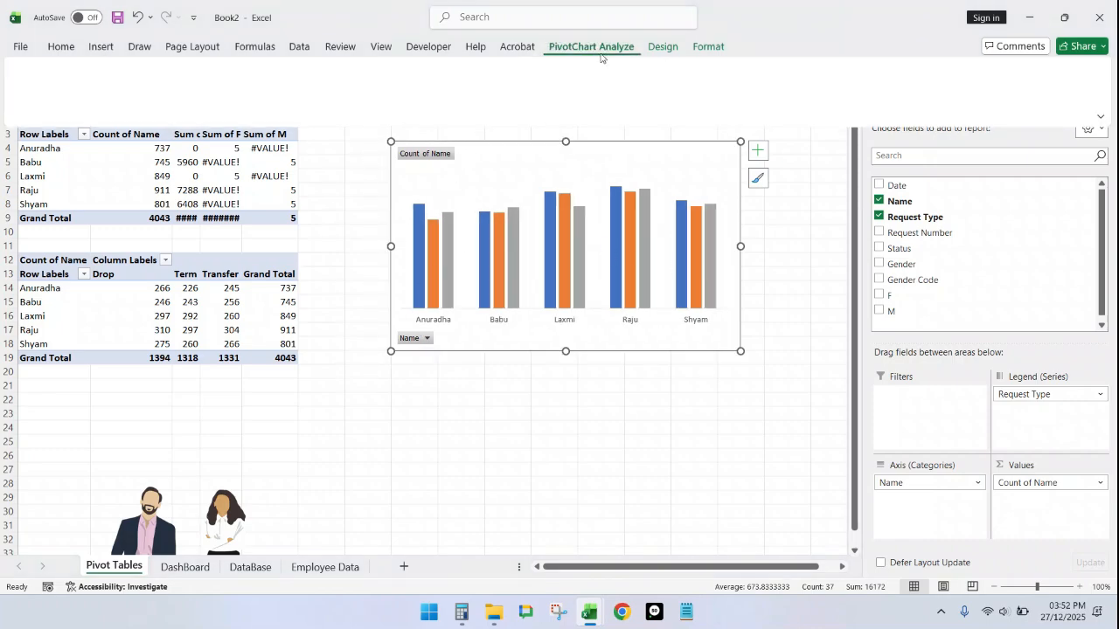
left_click(825, 97)
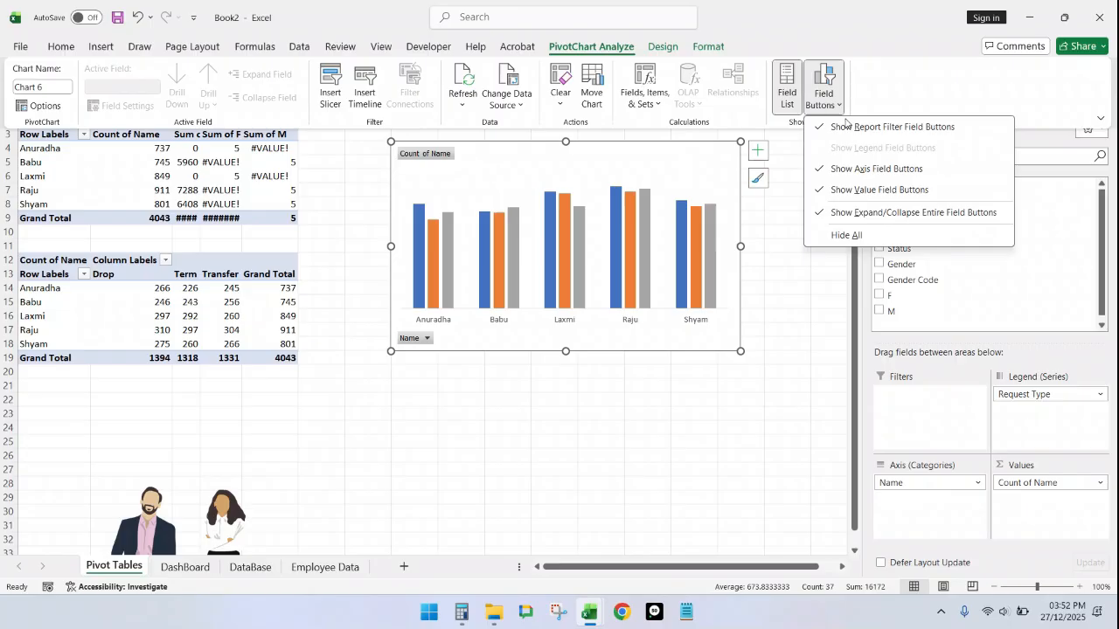
left_click(844, 235)
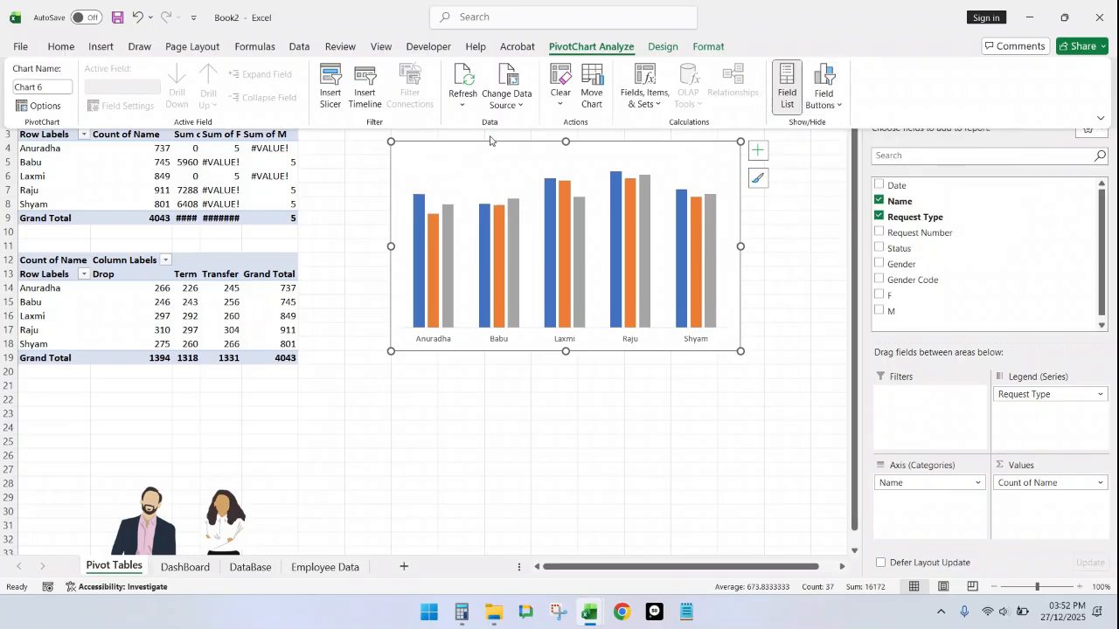
Step: Move the column chart from the Pivot Tables sheet to the DashBoard sheet, beside the Employee Wise Count chart over about I4:P18
key("Delete")
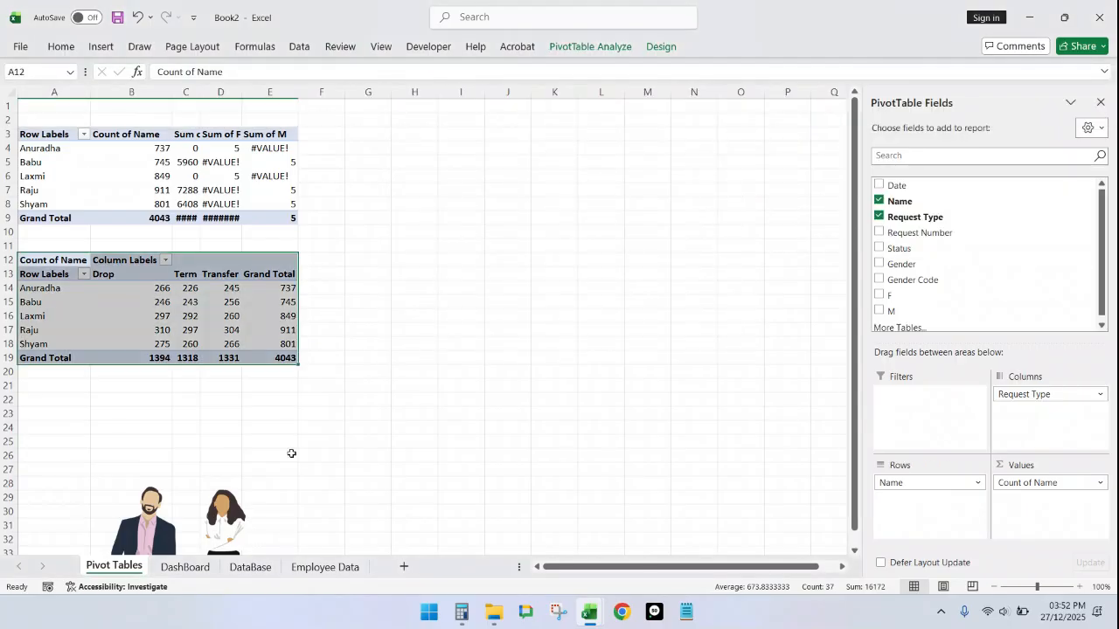
left_click(180, 567)
left_click(455, 151)
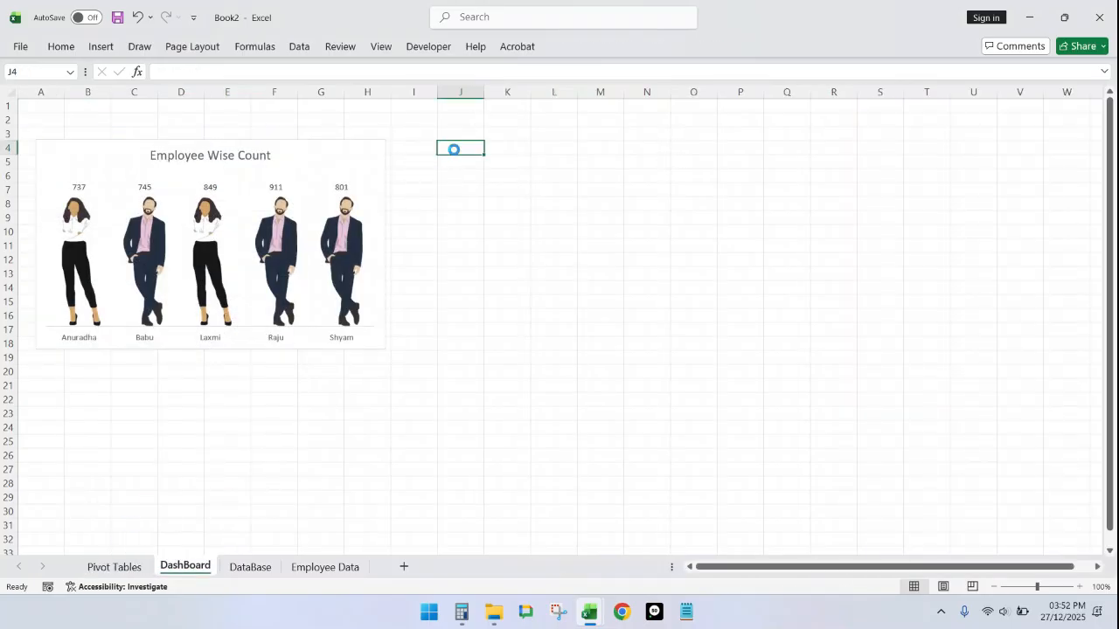
key("ctrl+v")
left_click_drag(514, 145, 480, 144)
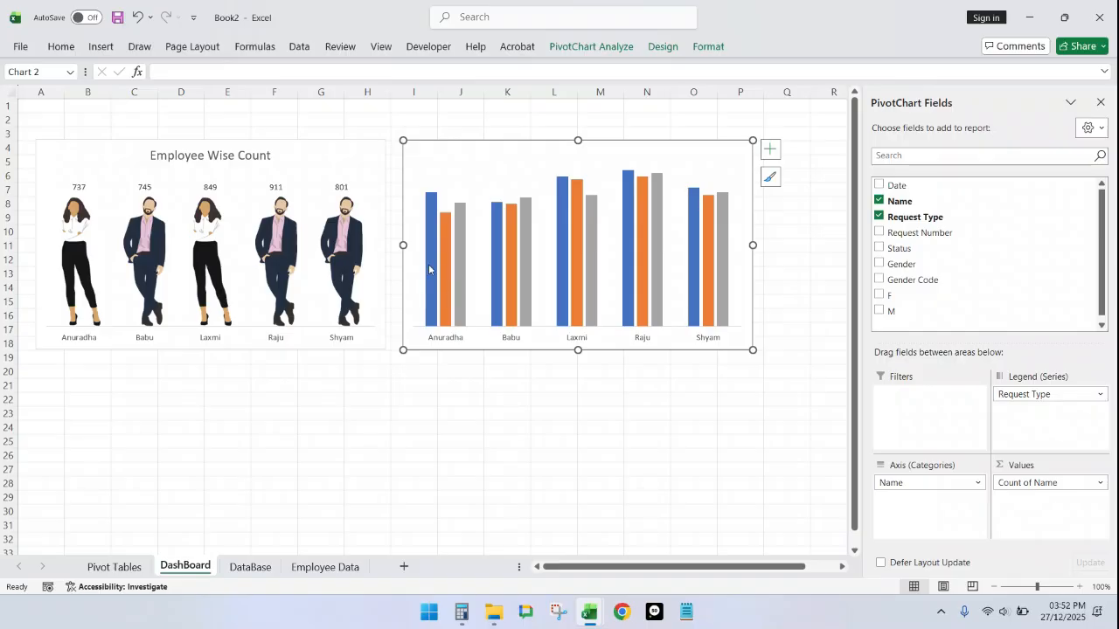
Step: Add data labels to the Drop, Term and Transfer series of the column chart on the DashBoard sheet
left_click(430, 213)
right_click(430, 213)
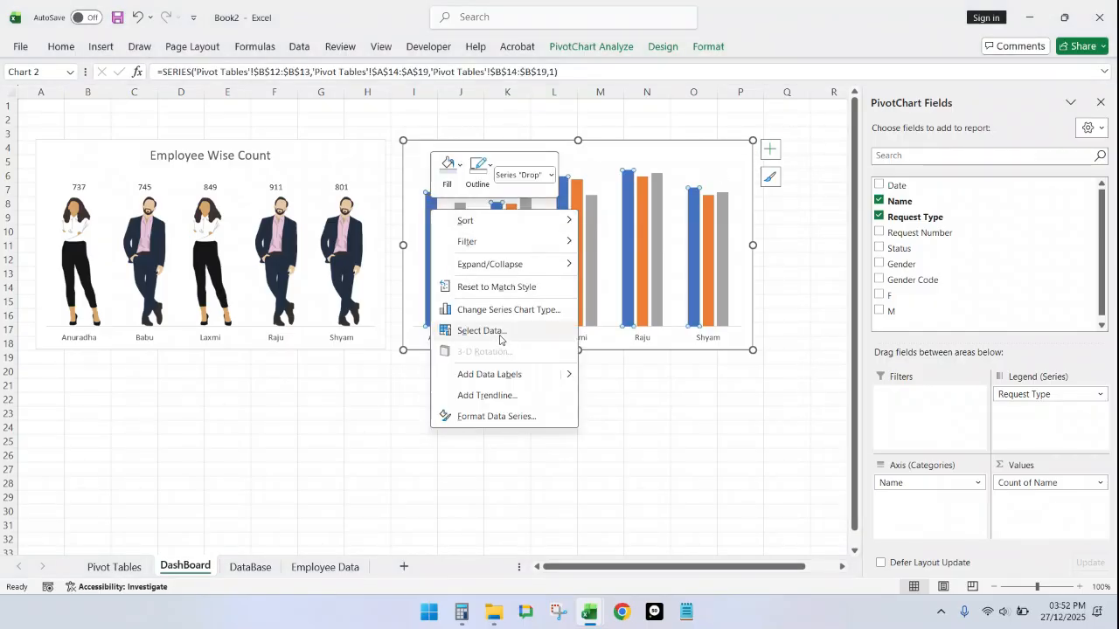
mouse_move(563, 374)
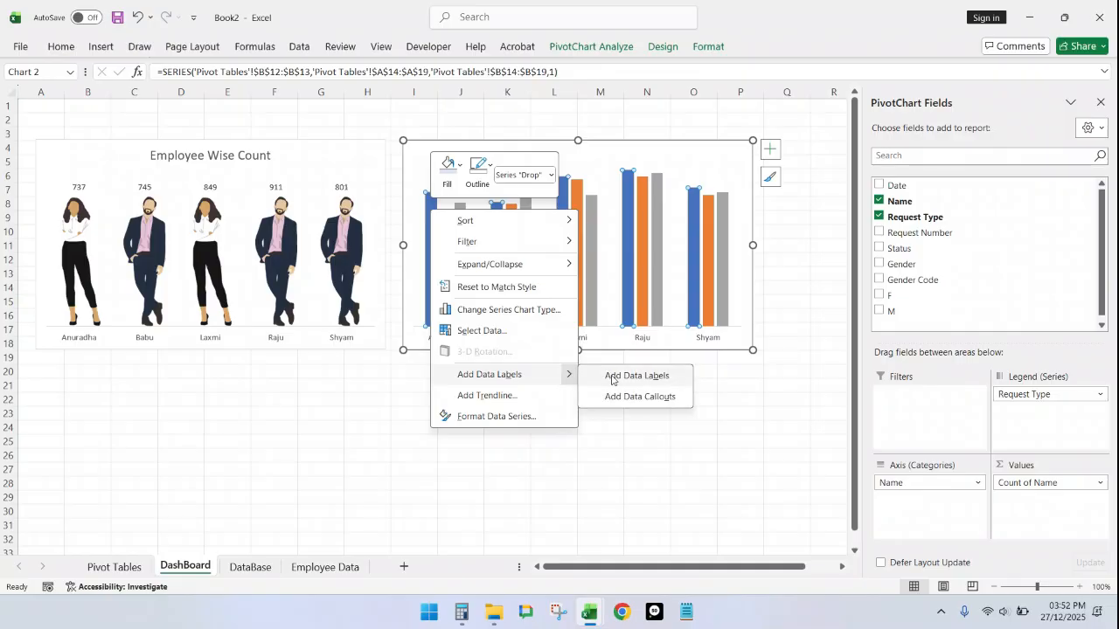
left_click(616, 375)
left_click(447, 236)
right_click(447, 236)
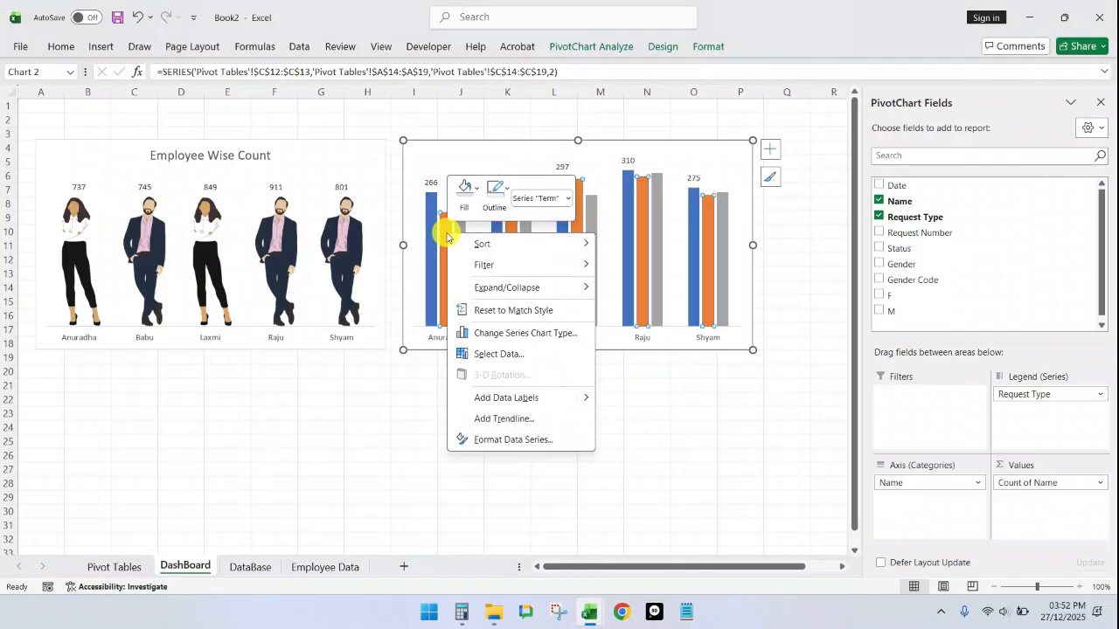
left_click(581, 397)
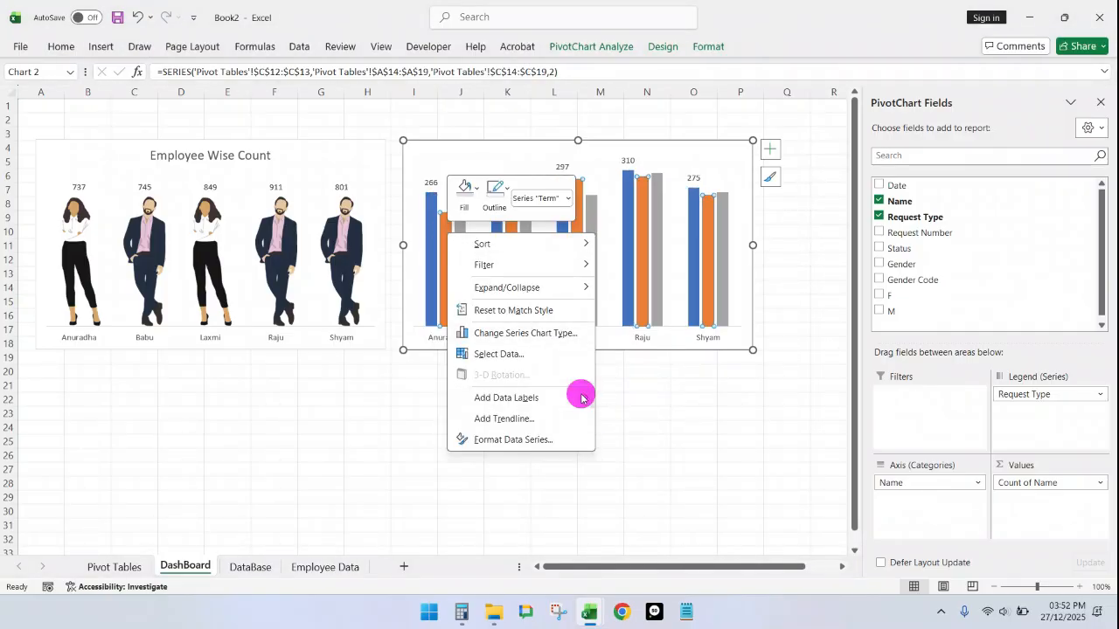
left_click(653, 398)
left_click(460, 226)
right_click(460, 226)
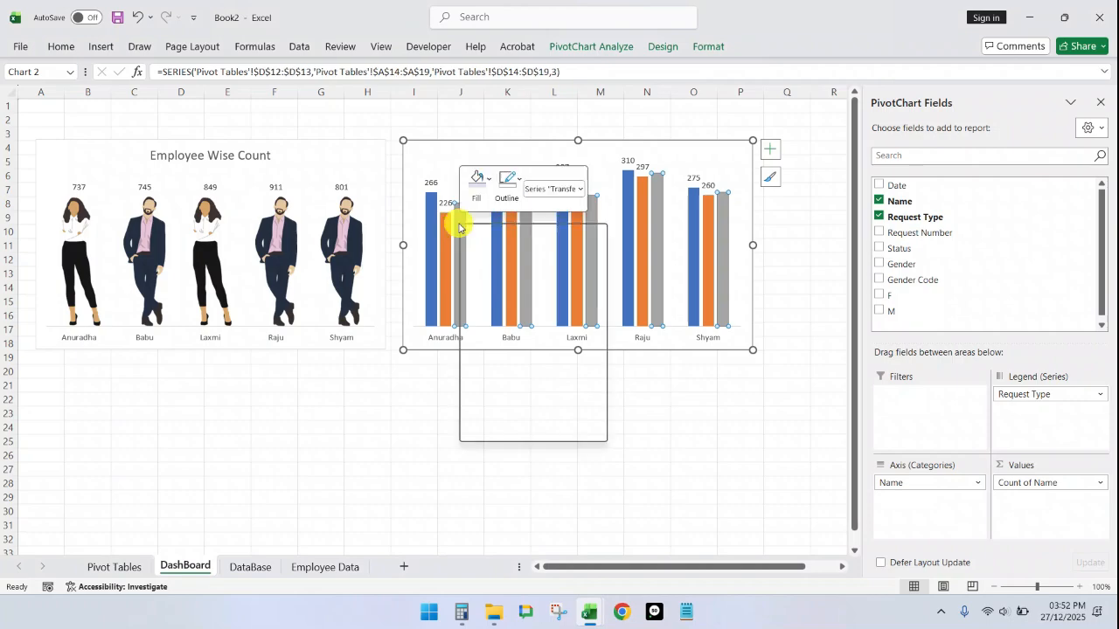
left_click(590, 390)
left_click(651, 388)
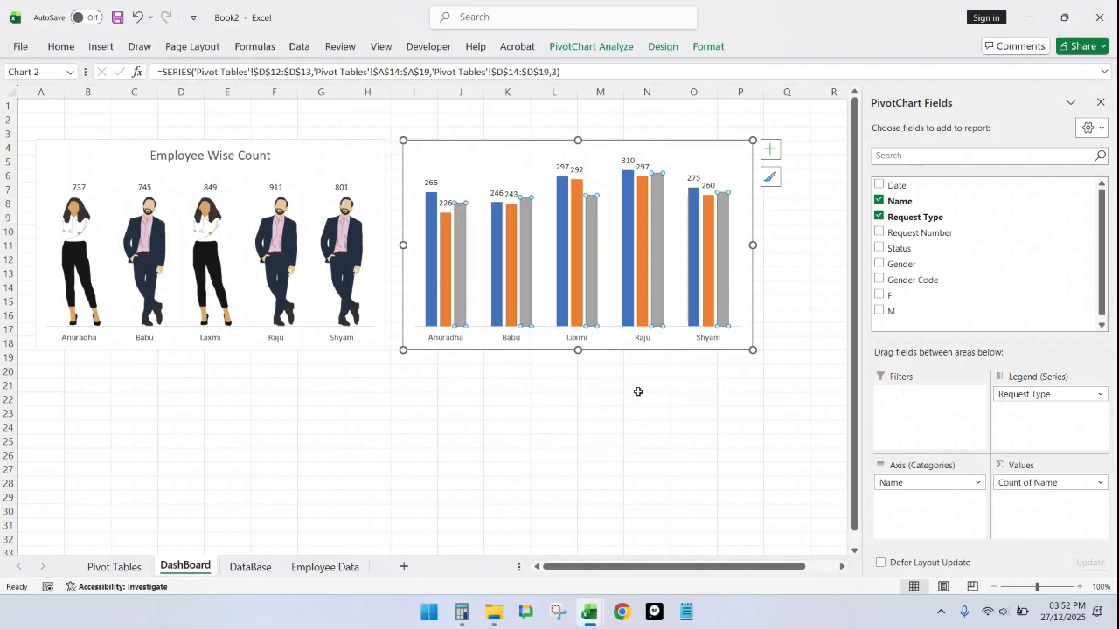
left_click(579, 425)
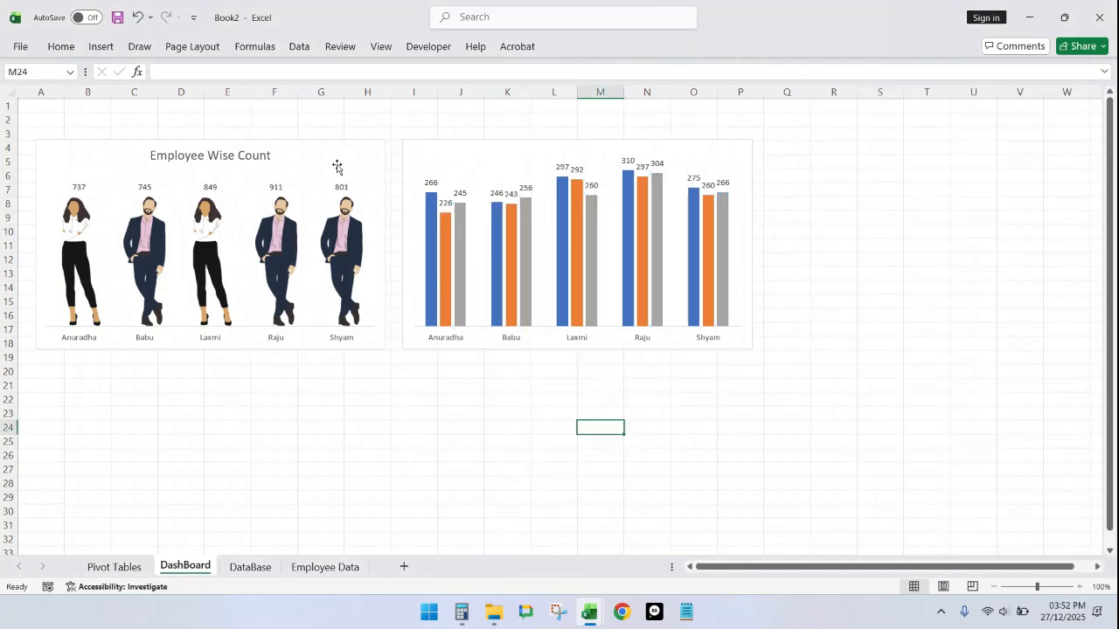
Step: Add a chart title element to the clustered column chart
left_click(730, 182)
left_click(770, 150)
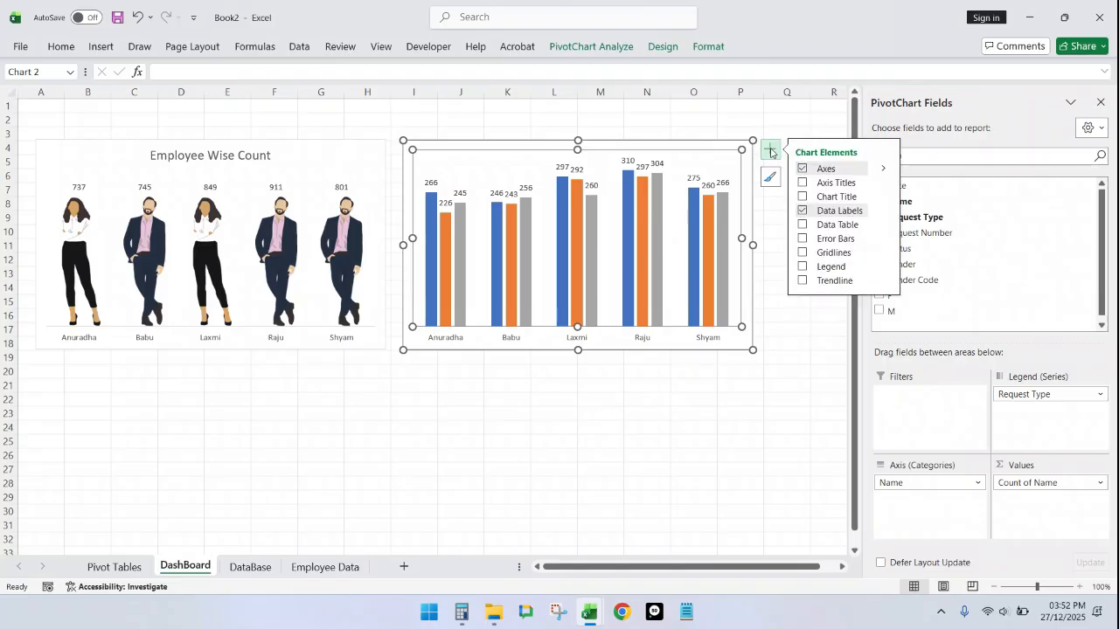
left_click(803, 196)
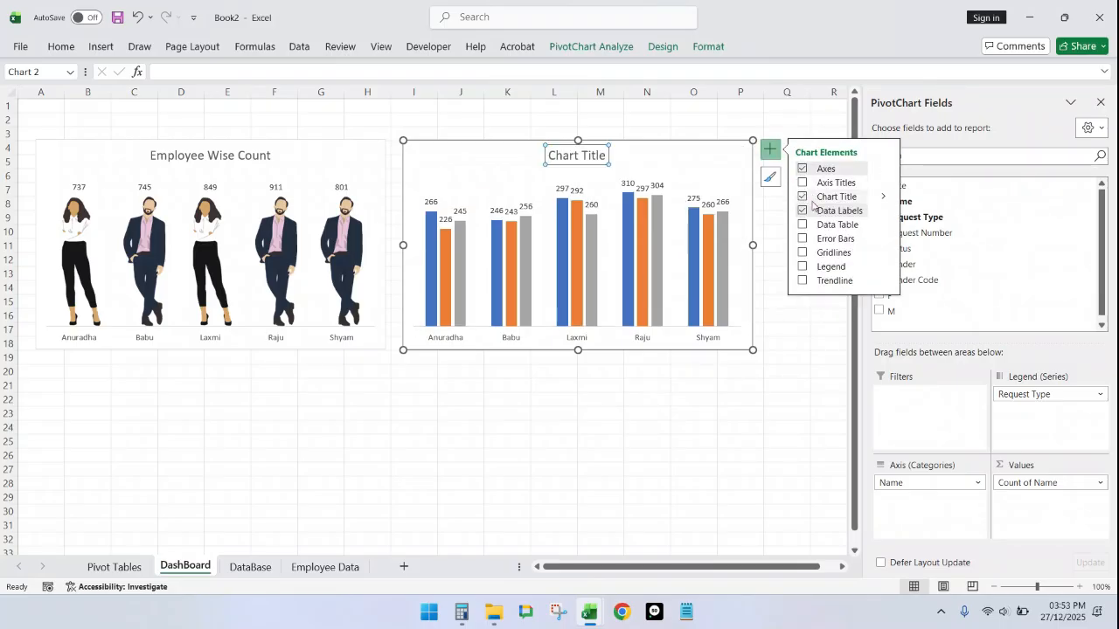
left_click(776, 448)
Step: Replace the column chart's placeholder title with Process Wise Processor Count
double_click(591, 156)
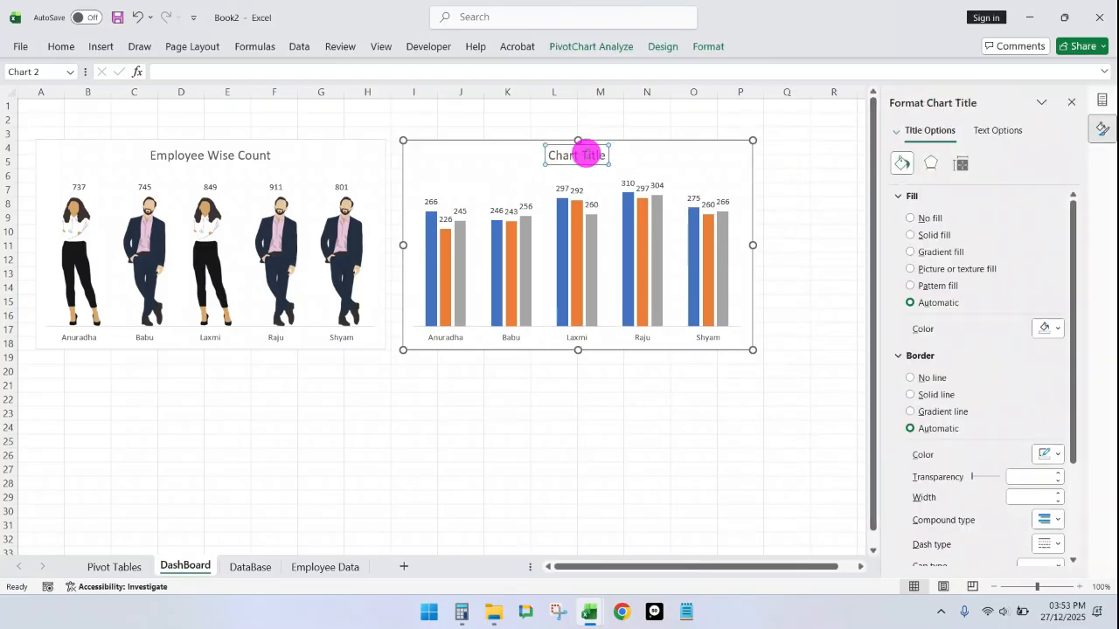
double_click(598, 156)
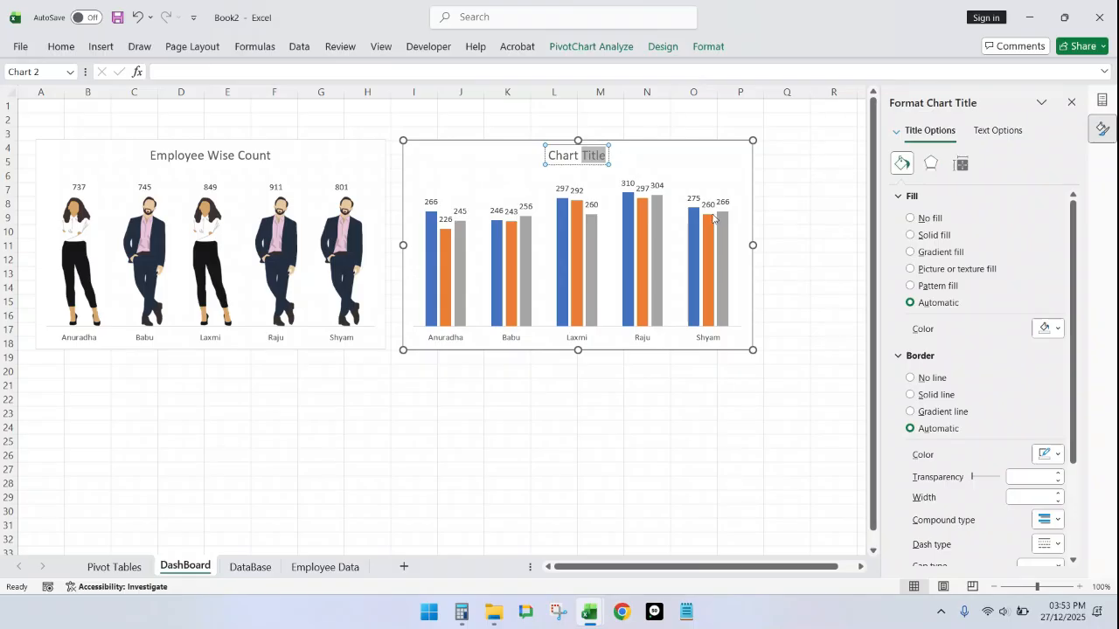
key("BackSpace")
key("BackSpace")
key("BackSpace")
key("BackSpace")
key("BackSpace")
key("BackSpace")
key("BackSpace")
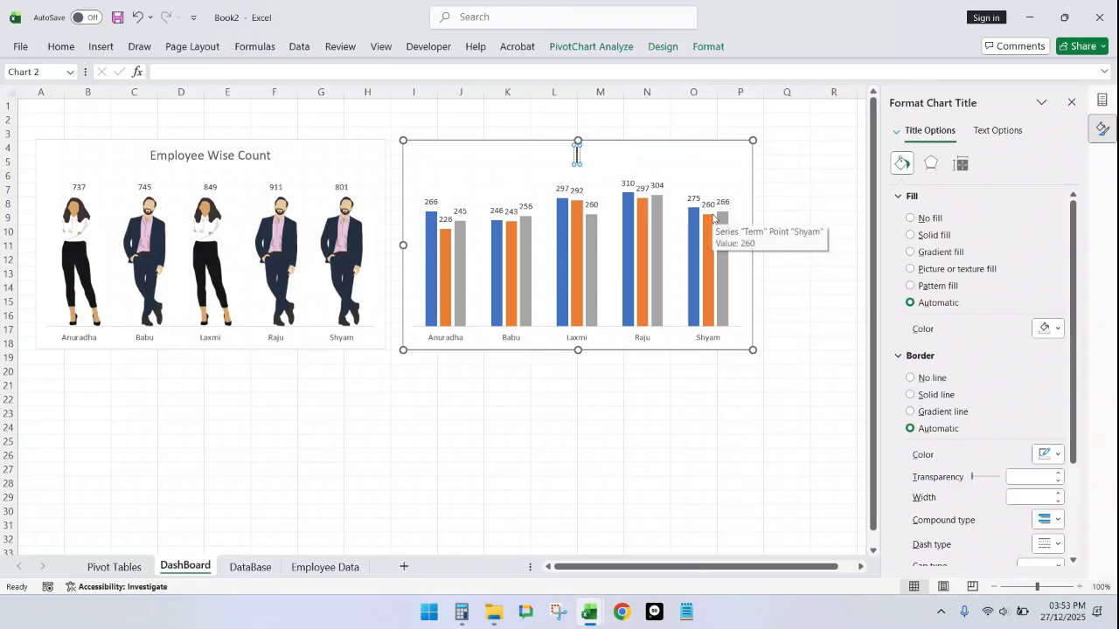
type("Pro")
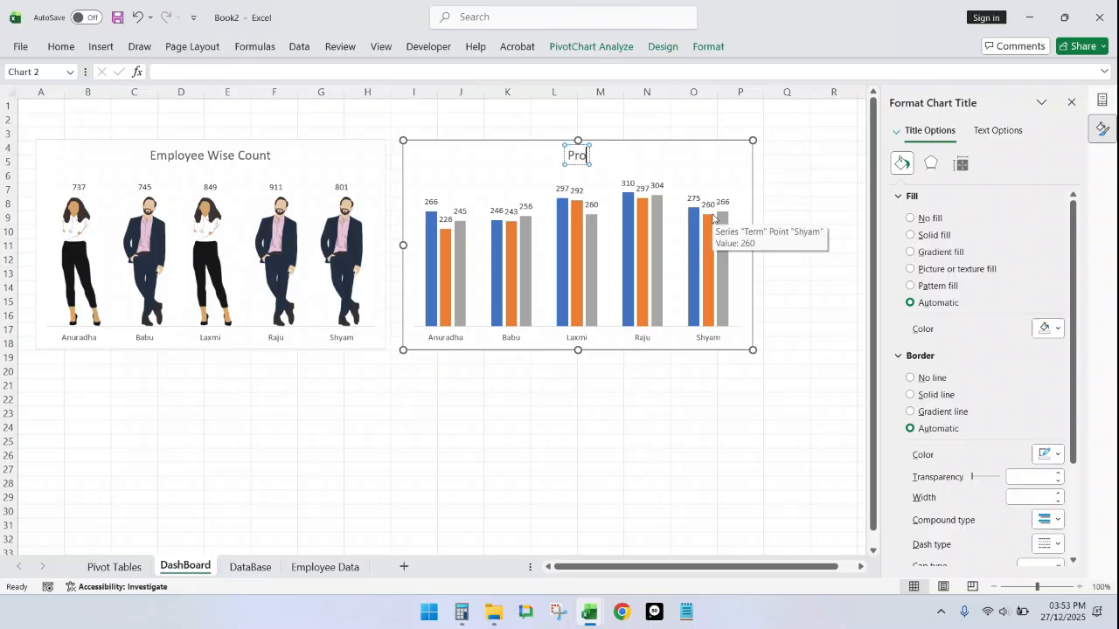
type("cess Wi")
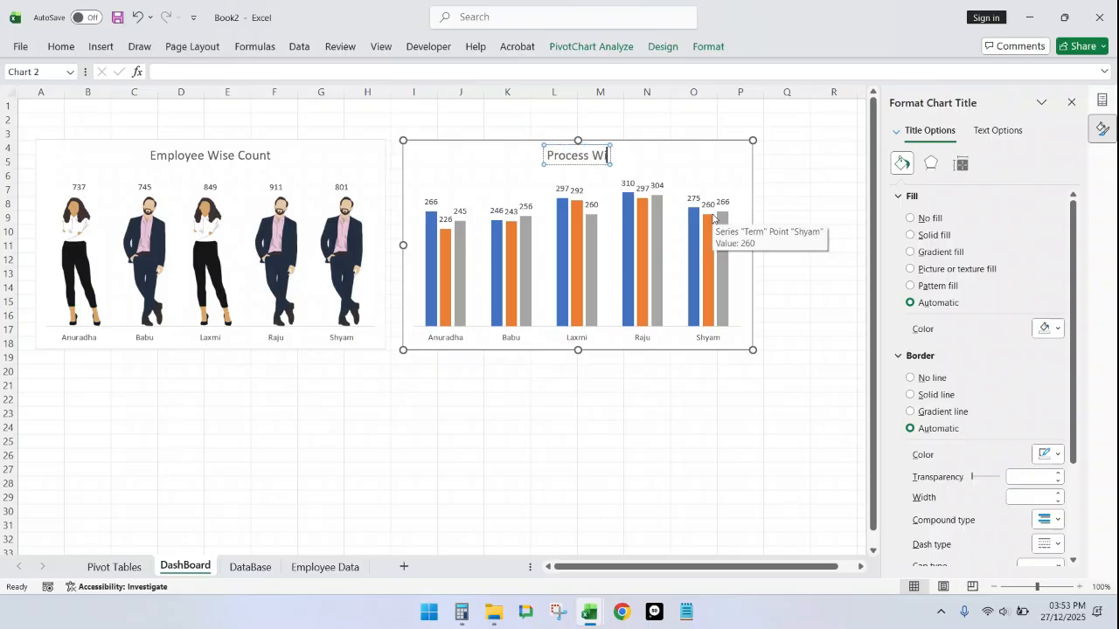
type("se Proce")
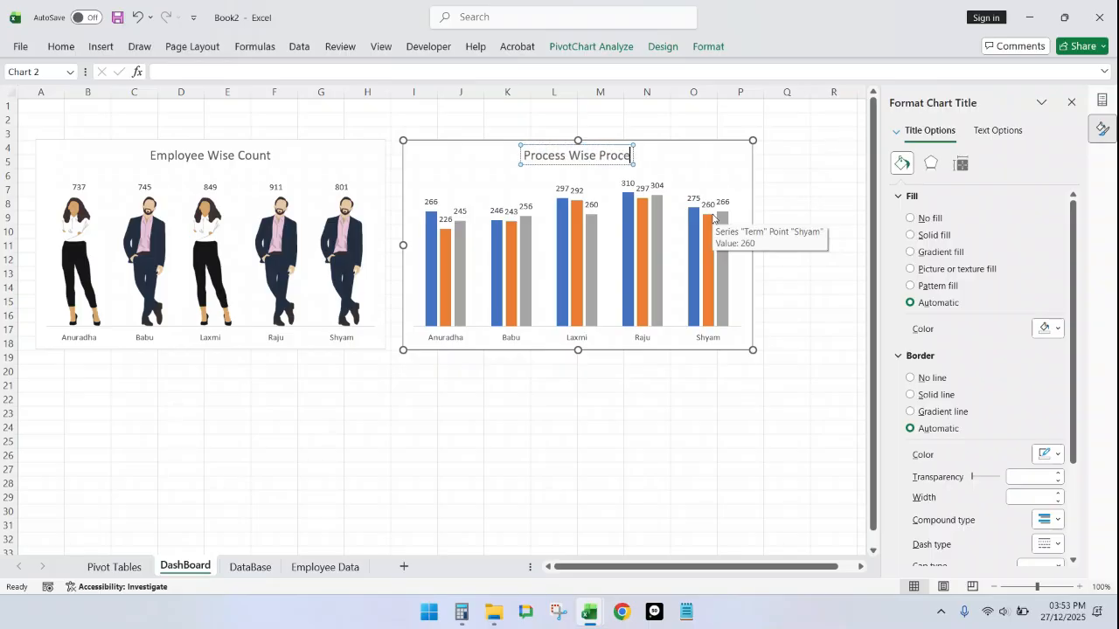
type("ssor count")
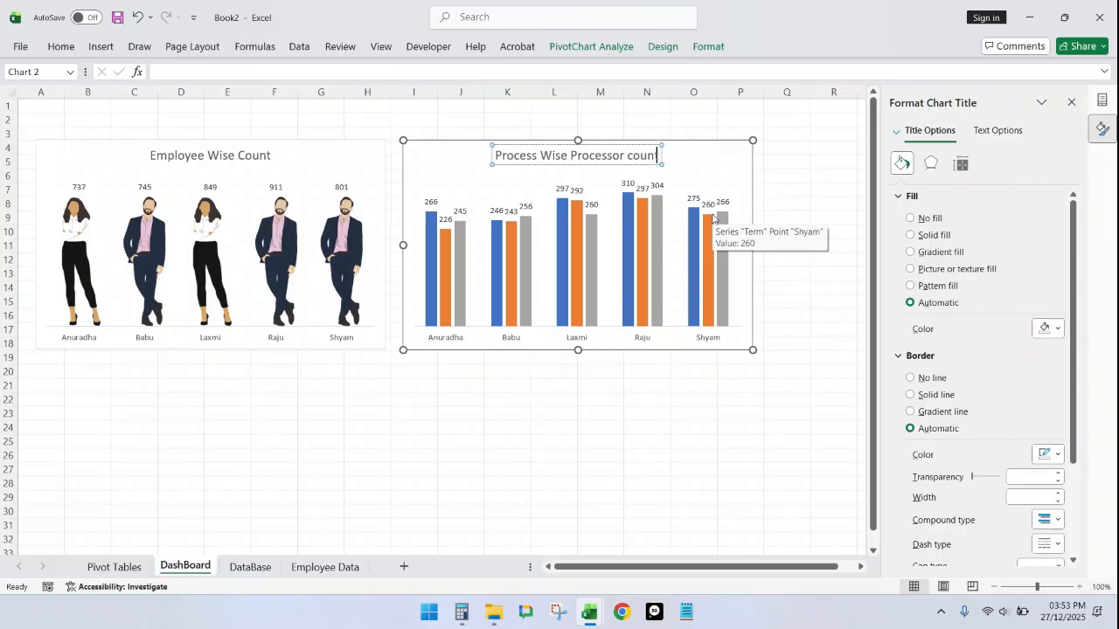
key("BackSpace")
key("BackSpace")
key("BackSpace")
key("BackSpace")
key("BackSpace")
key("BackSpace")
type("Count")
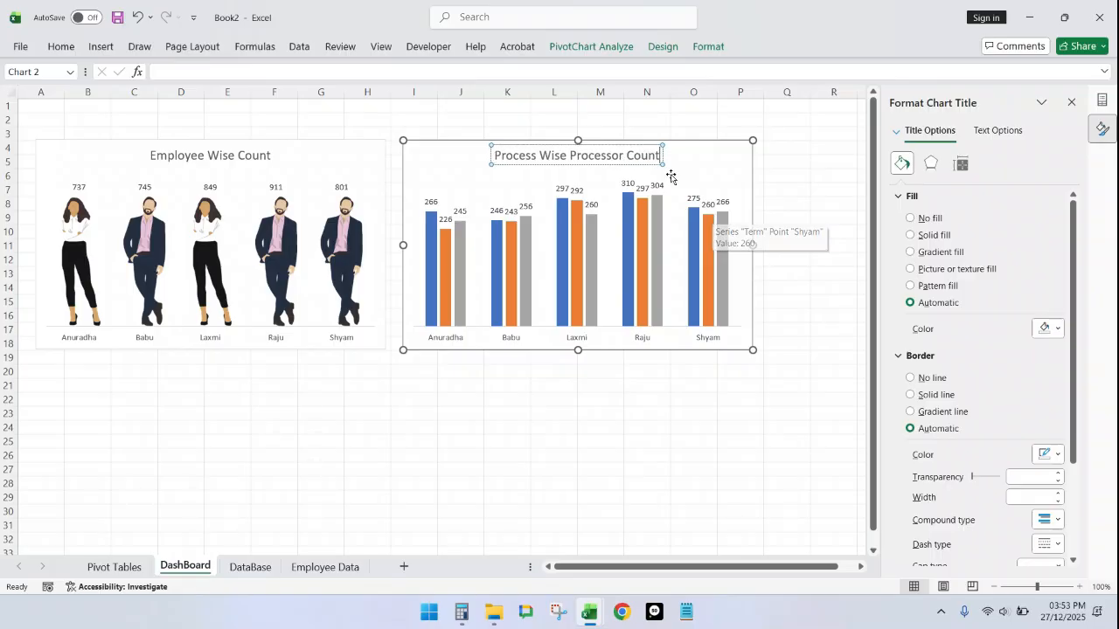
Step: Close the chart formatting pane and go to the Pivot Tables sheet
left_click(689, 113)
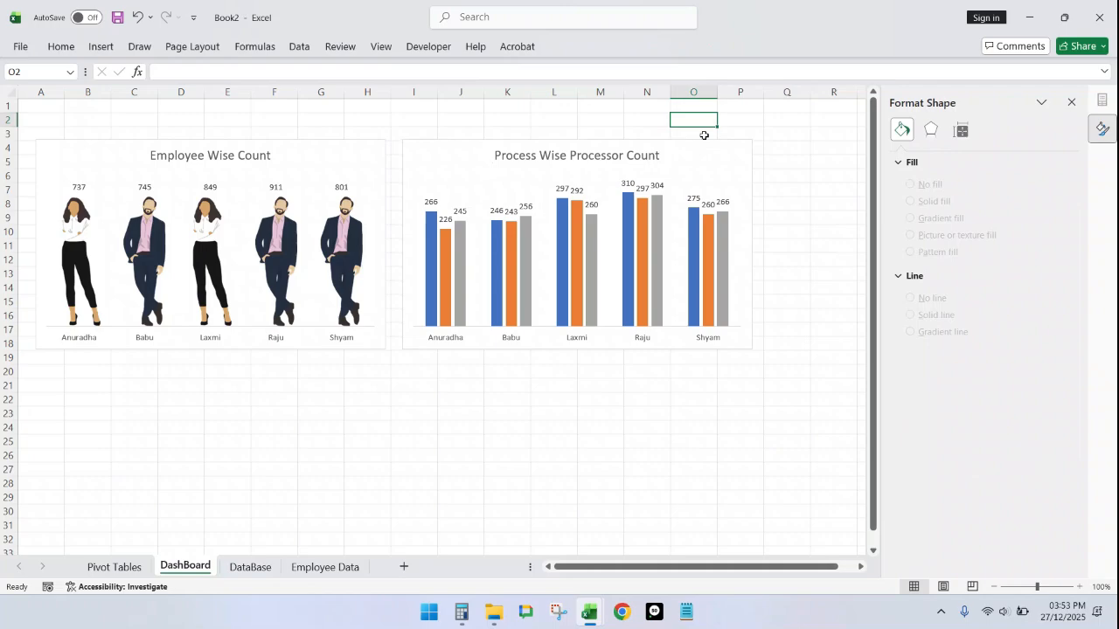
left_click(1072, 103)
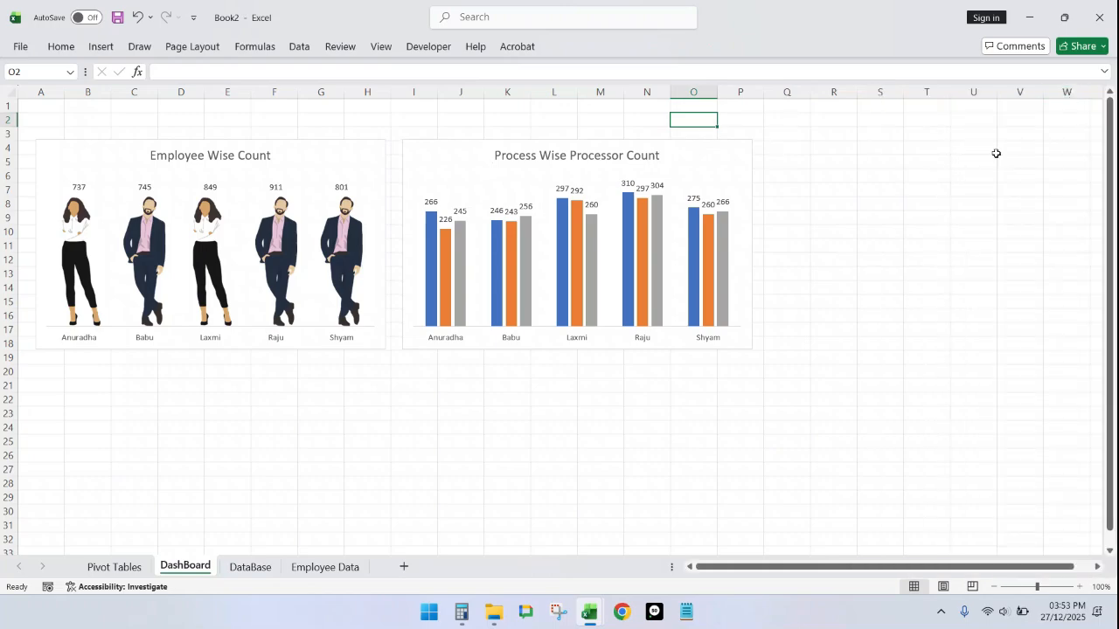
left_click(118, 567)
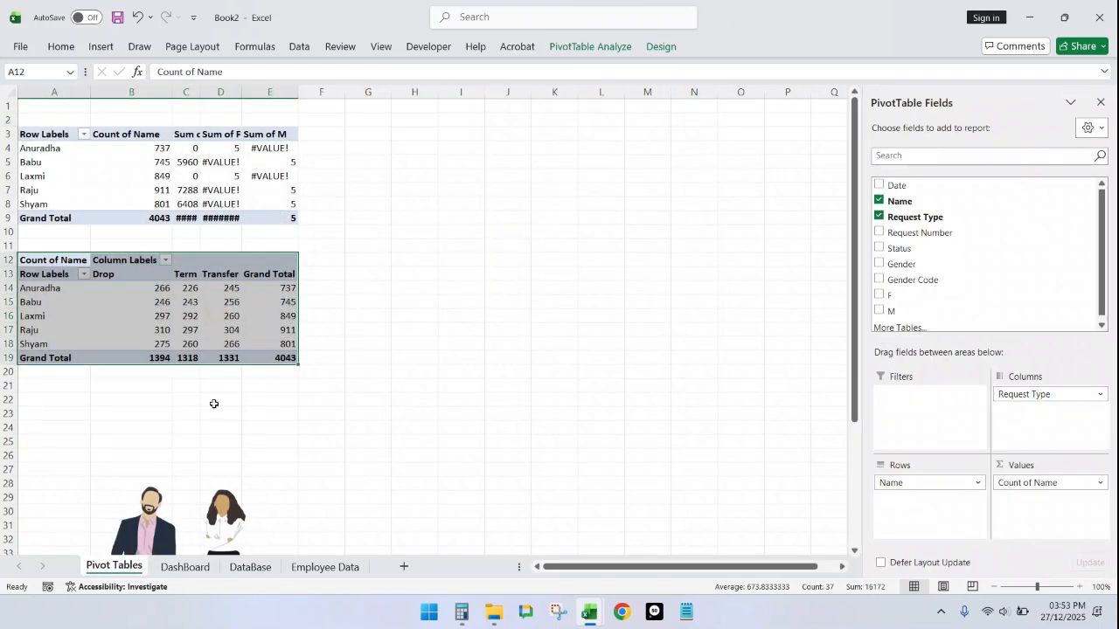
key("ctrl+v")
key("ctrl")
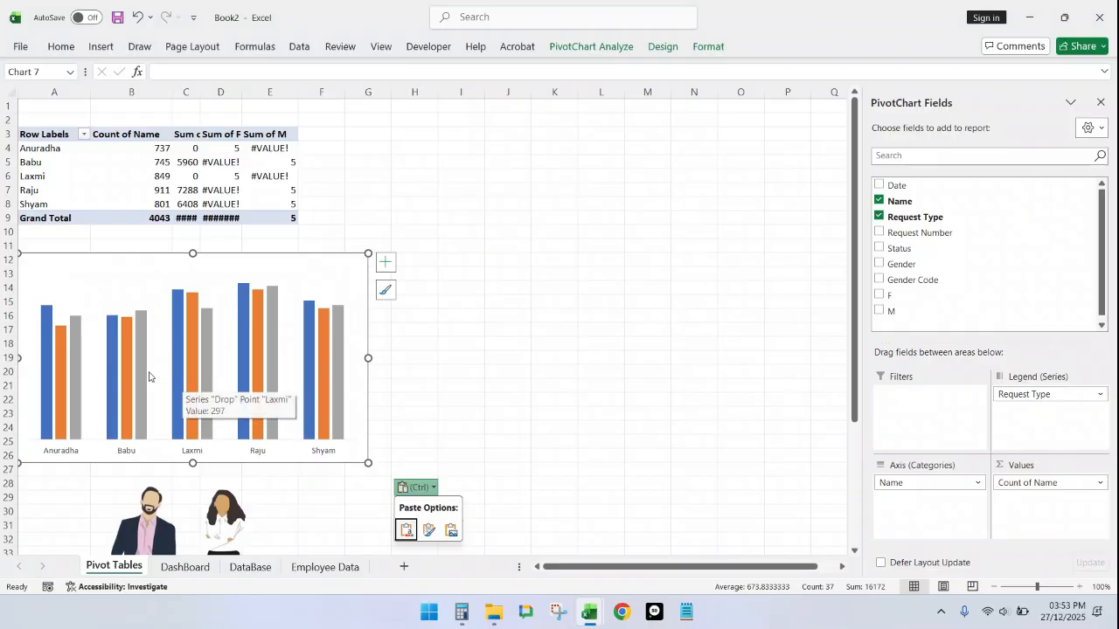
left_click(445, 322)
left_click(443, 346)
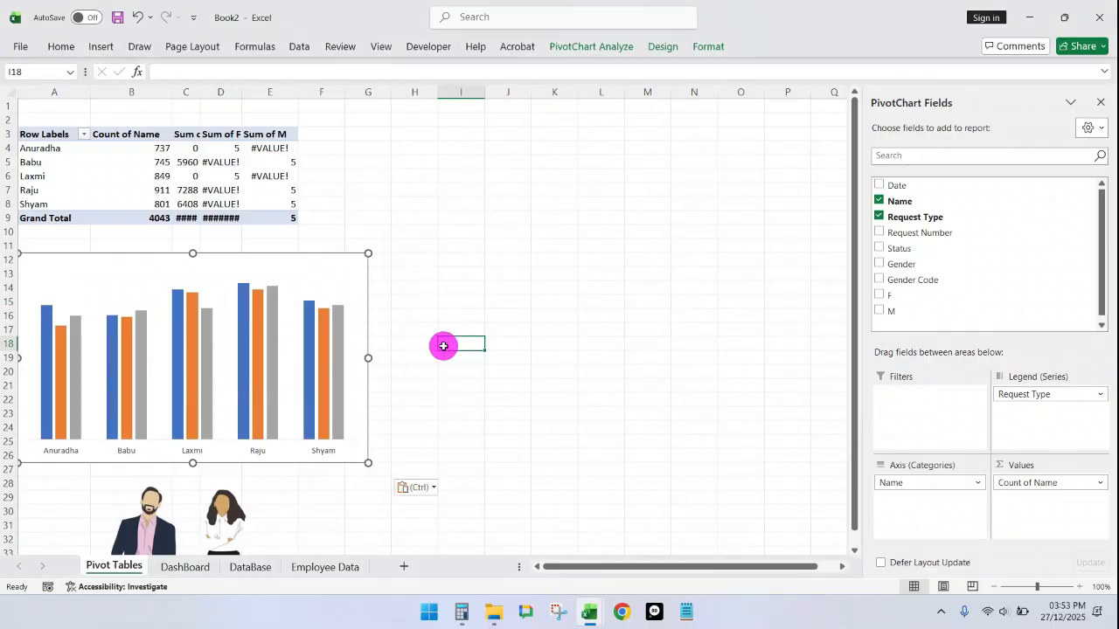
key("ctrl+z")
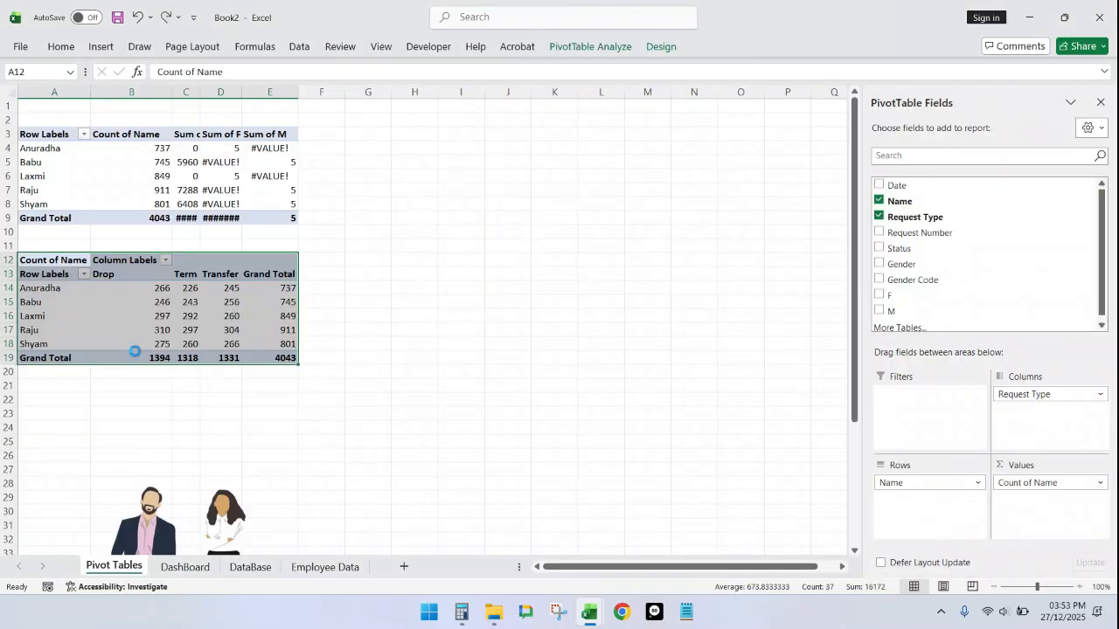
Step: Copy the request-type pivot table in A12:E19 and paste the copy at cell A22 of the Pivot Tables sheet
key("ctrl+c")
scroll(79, 314, "down", 3)
left_click(43, 281)
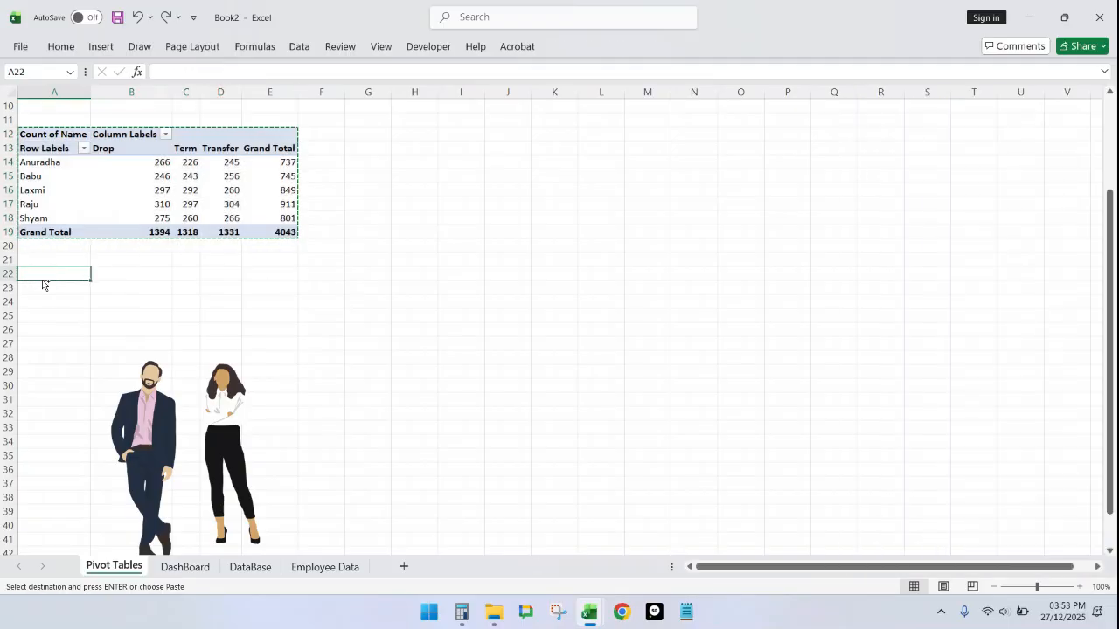
key("ctrl+v")
Step: Move the man and woman pictures together off the pasted pivot table to about M20:P34
left_click(146, 425)
left_click(220, 433, "ctrl")
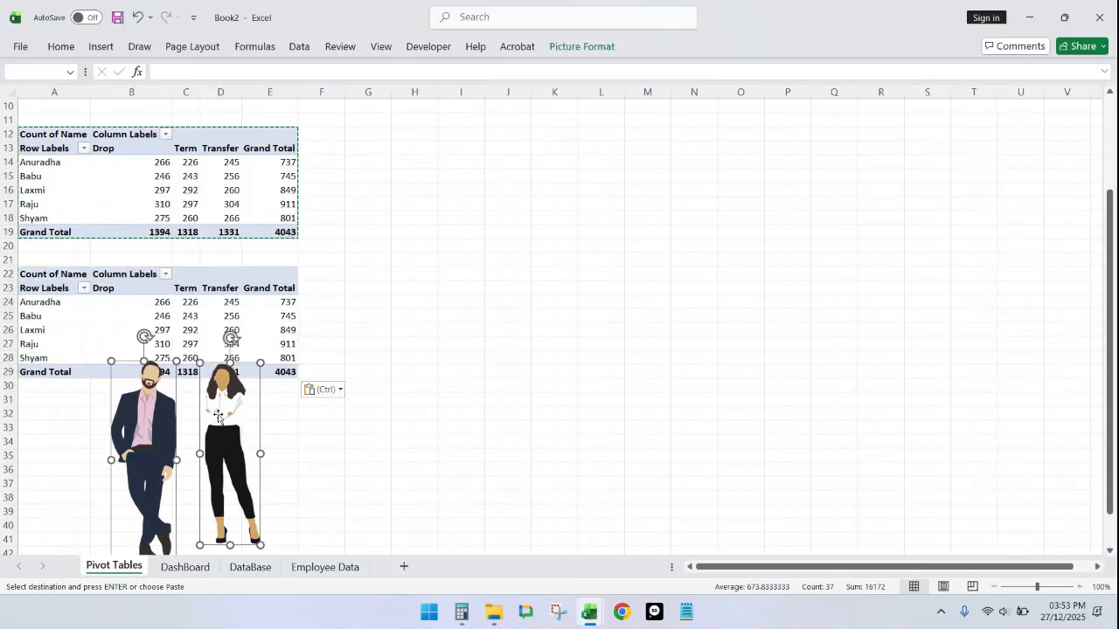
left_click_drag(237, 361, 784, 248)
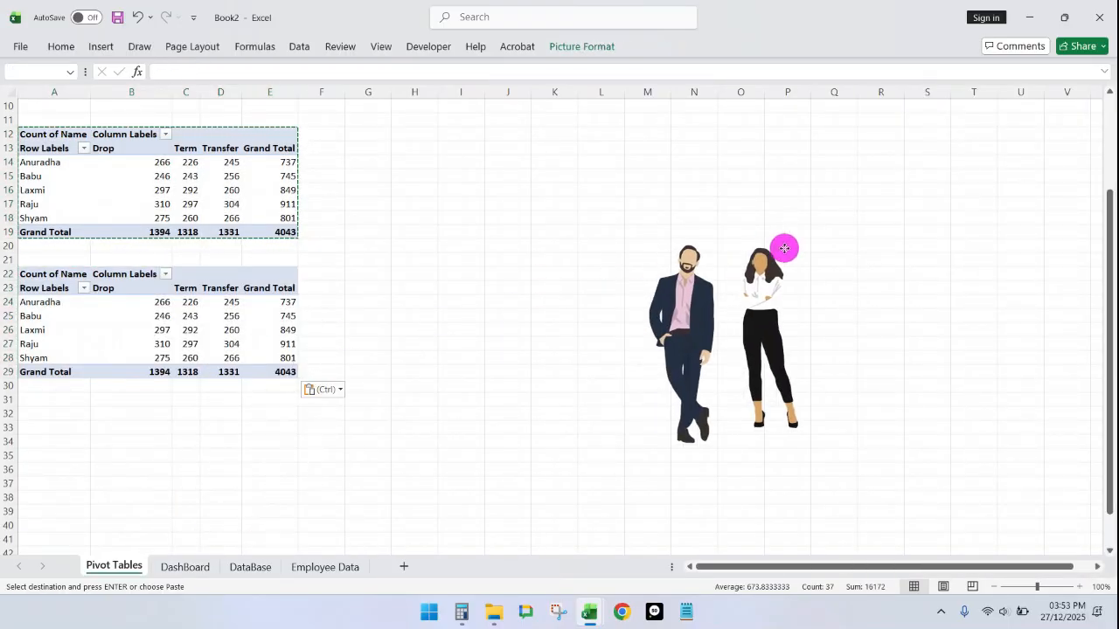
Step: Cancel the pending copy and select the pasted pivot table in A22:E29
scroll(366, 342, "up", 2)
key("Escape")
left_click(363, 410)
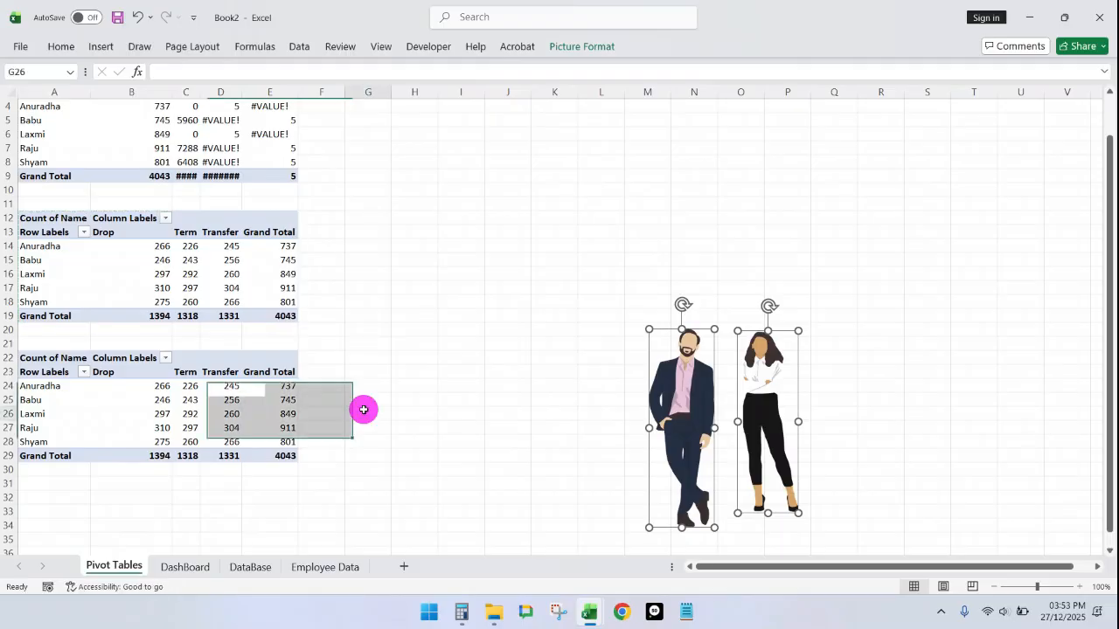
left_click_drag(43, 357, 282, 456)
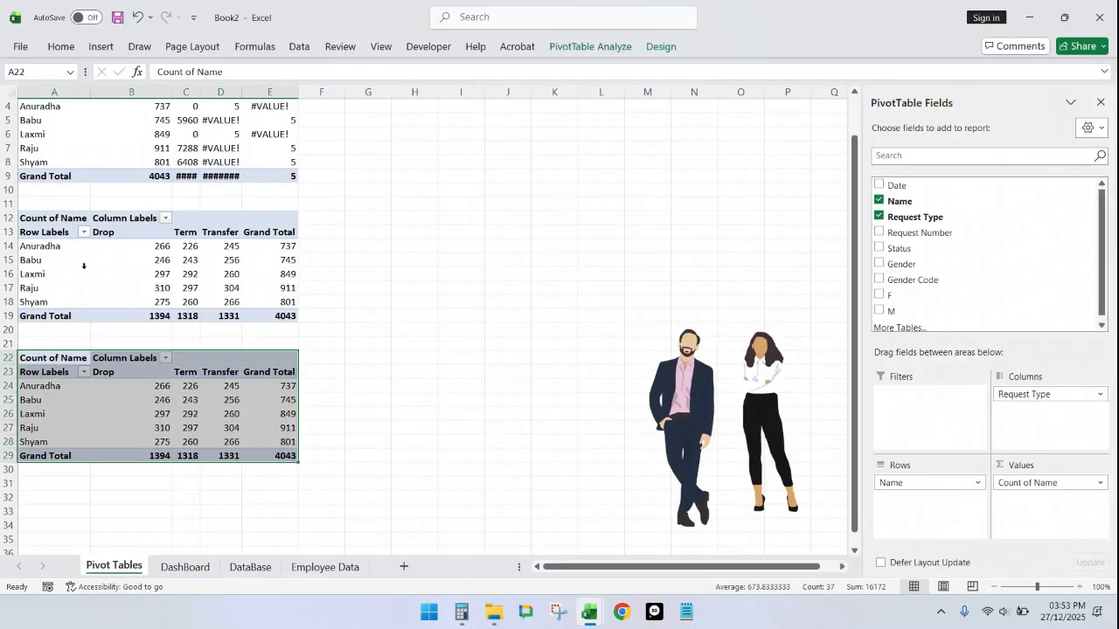
left_click(101, 46)
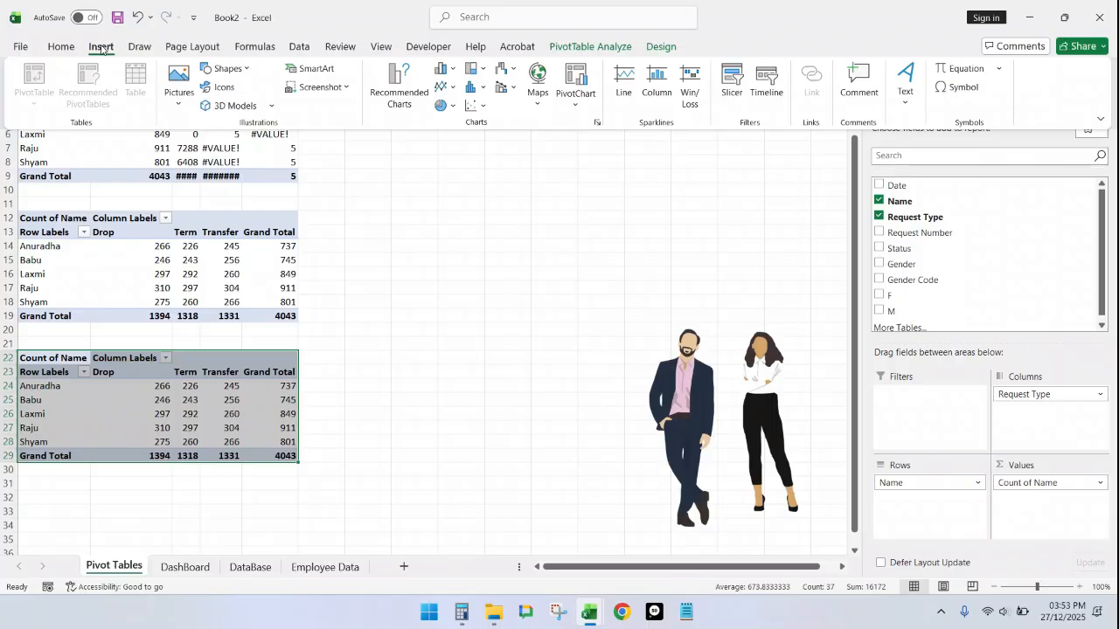
left_click(592, 45)
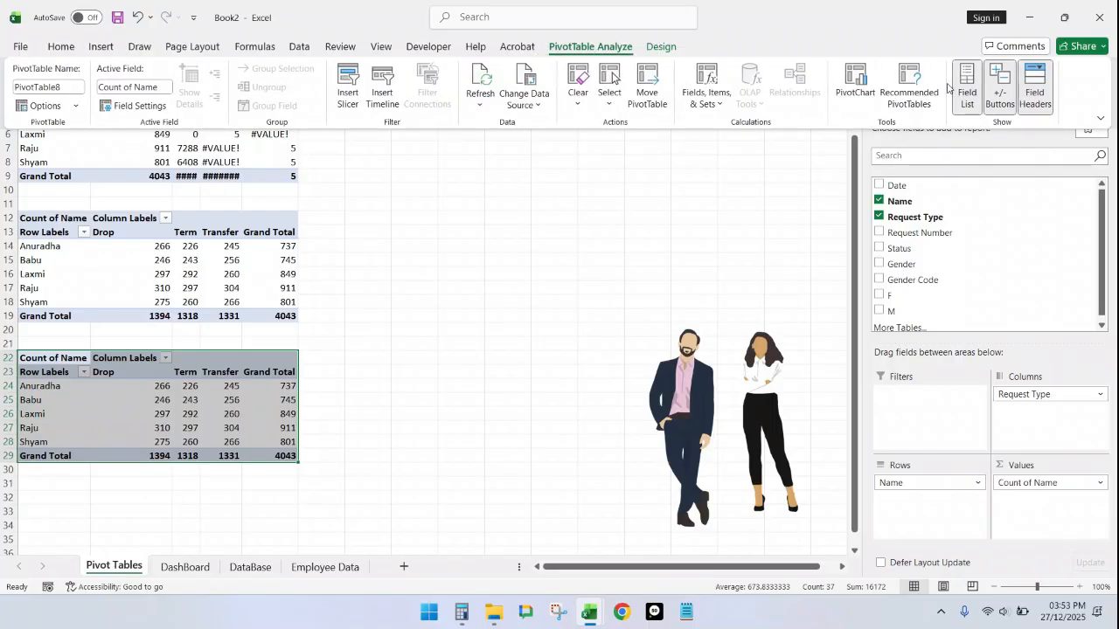
left_click(964, 86)
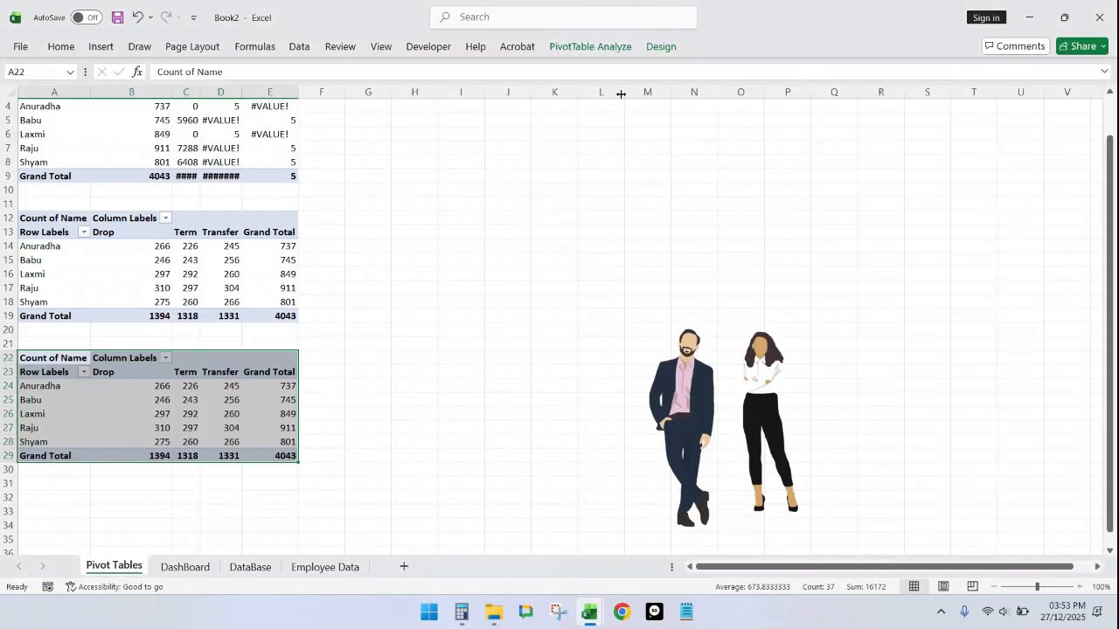
left_click(590, 46)
left_click(965, 83)
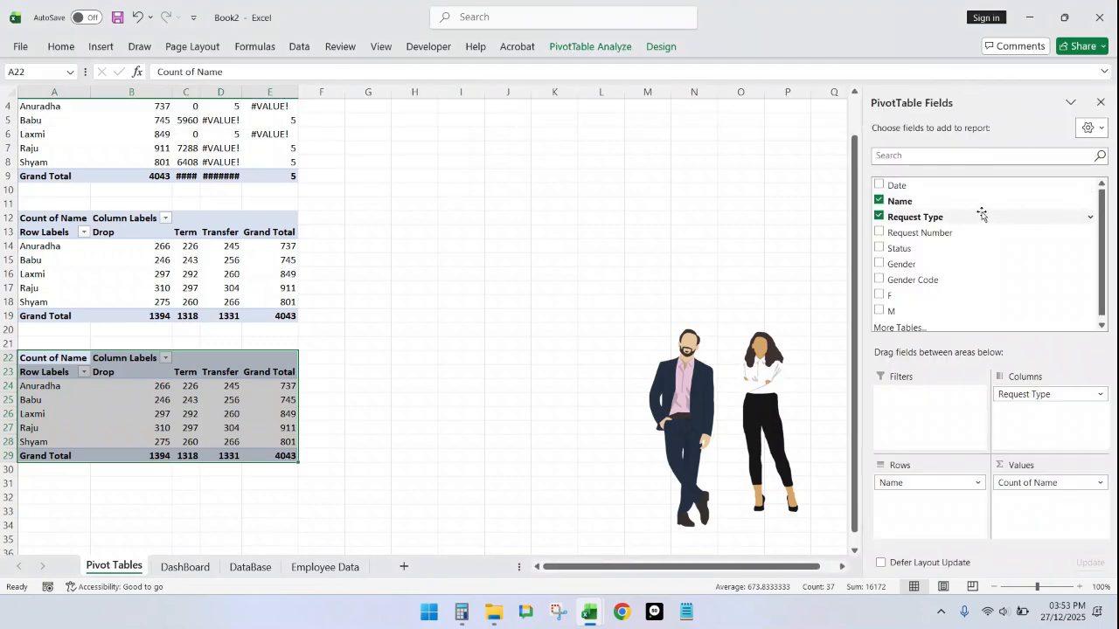
Step: Replace Request Type with Status as the column field of the pivot table at A22
left_click(879, 217)
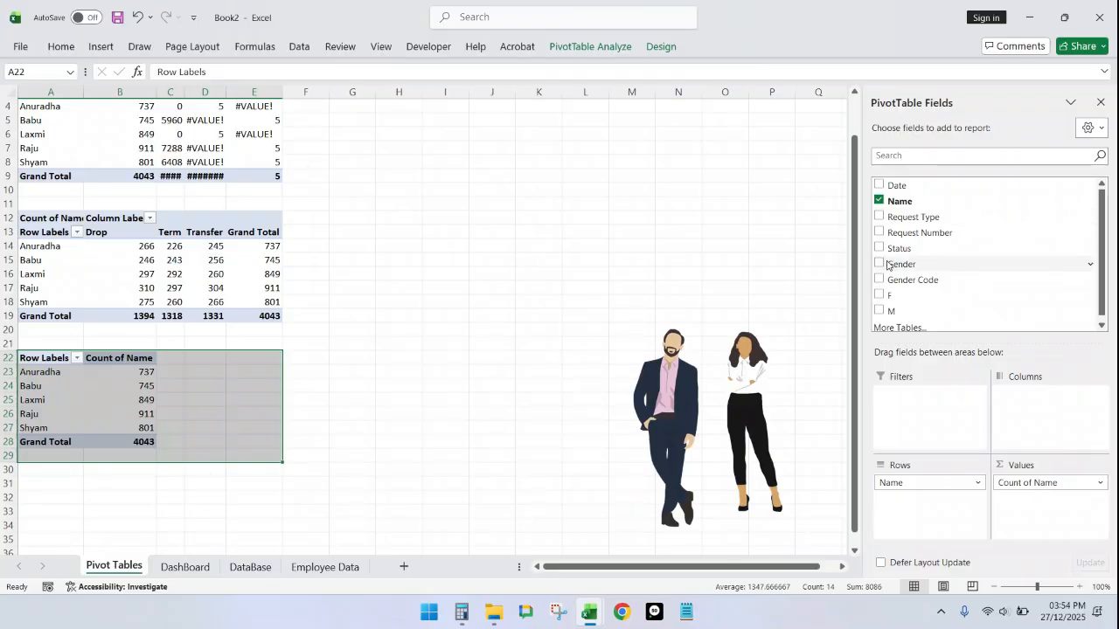
left_click_drag(881, 254, 1026, 415)
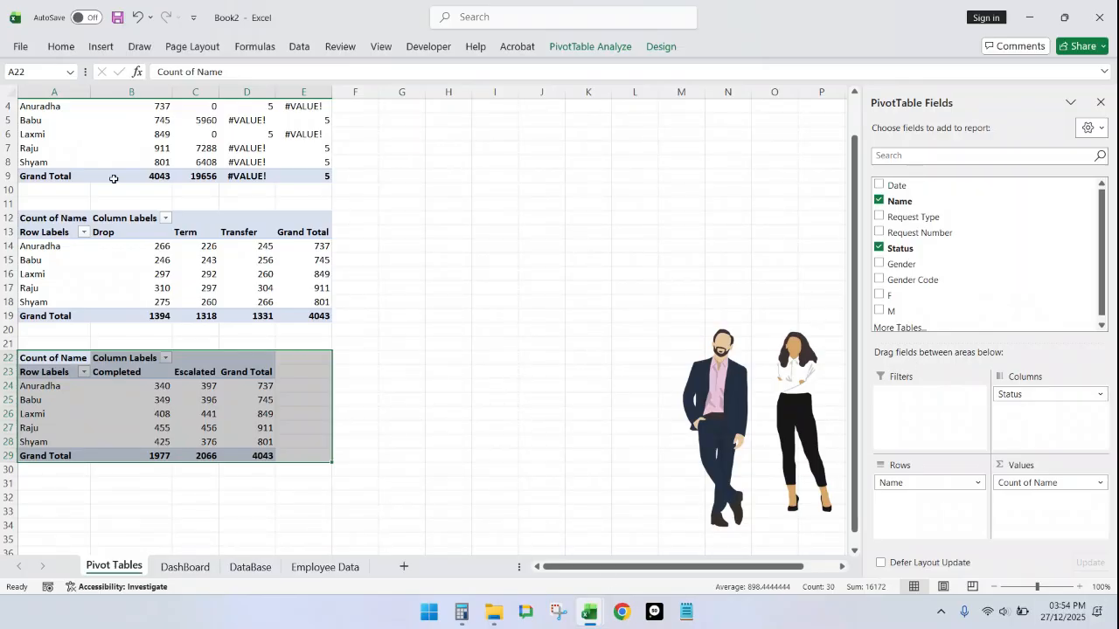
Step: Insert a 2-D 100% stacked bar chart from the status pivot table and place it over about G7:N21
left_click(96, 48)
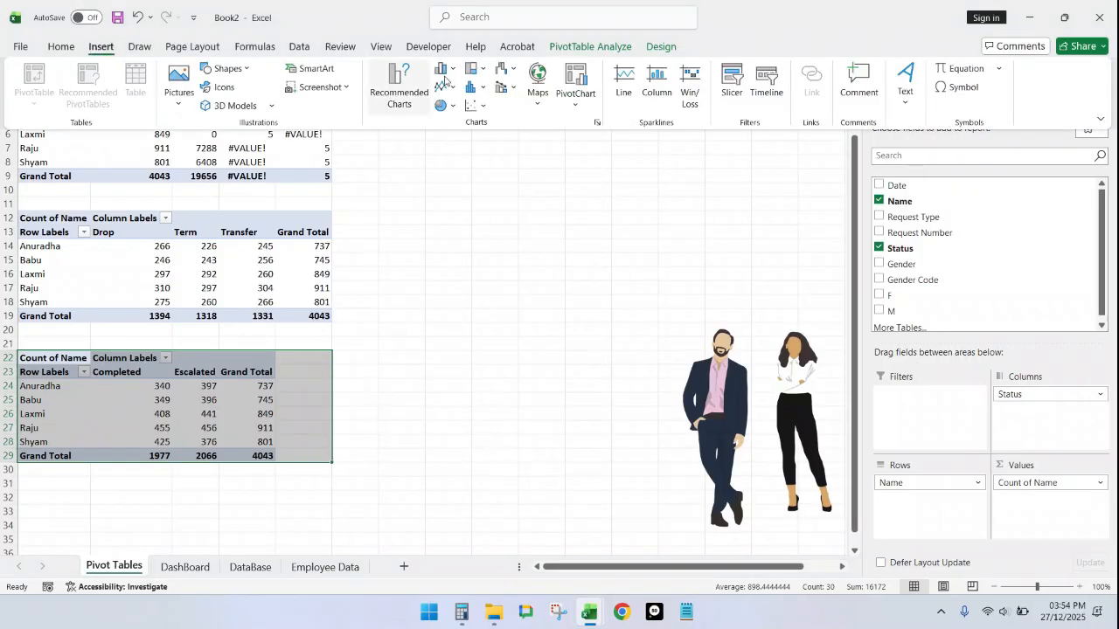
left_click(452, 69)
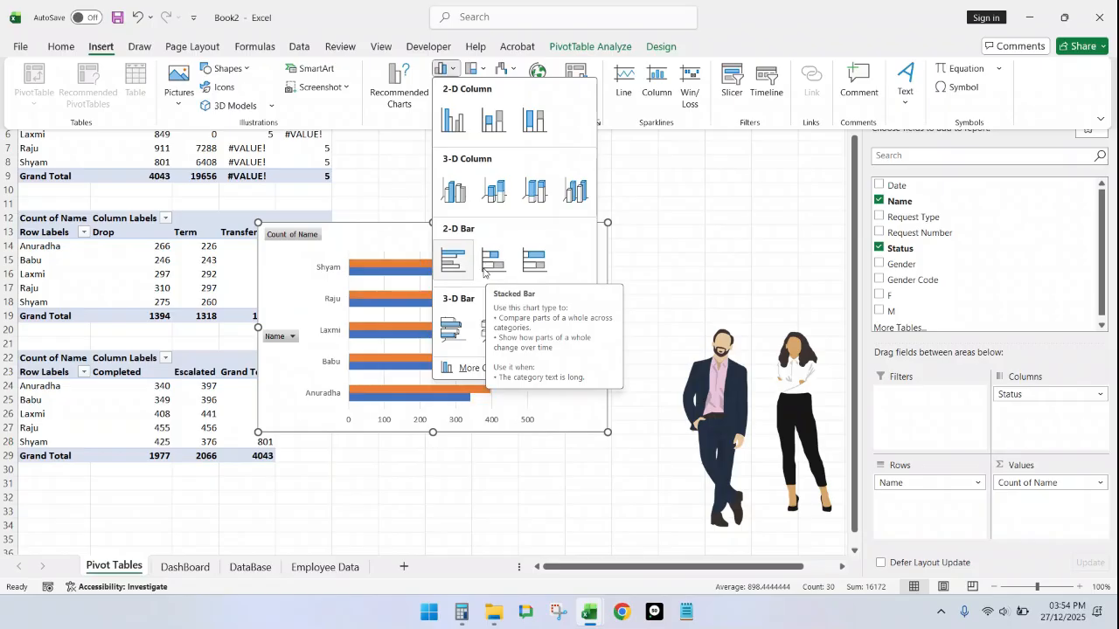
left_click(539, 271)
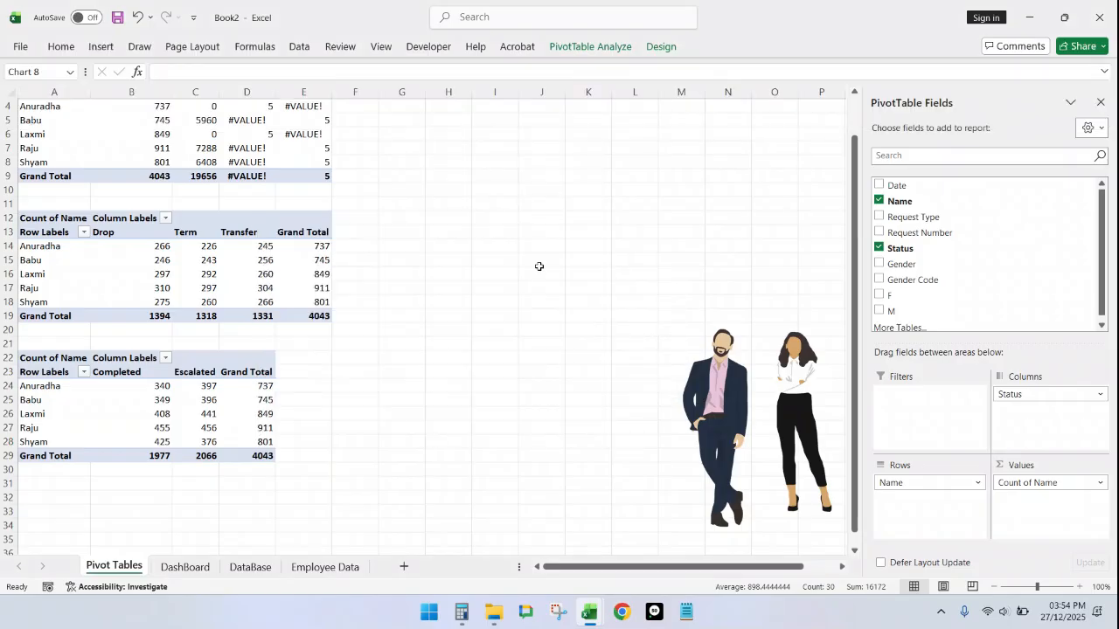
left_click_drag(518, 232, 643, 152)
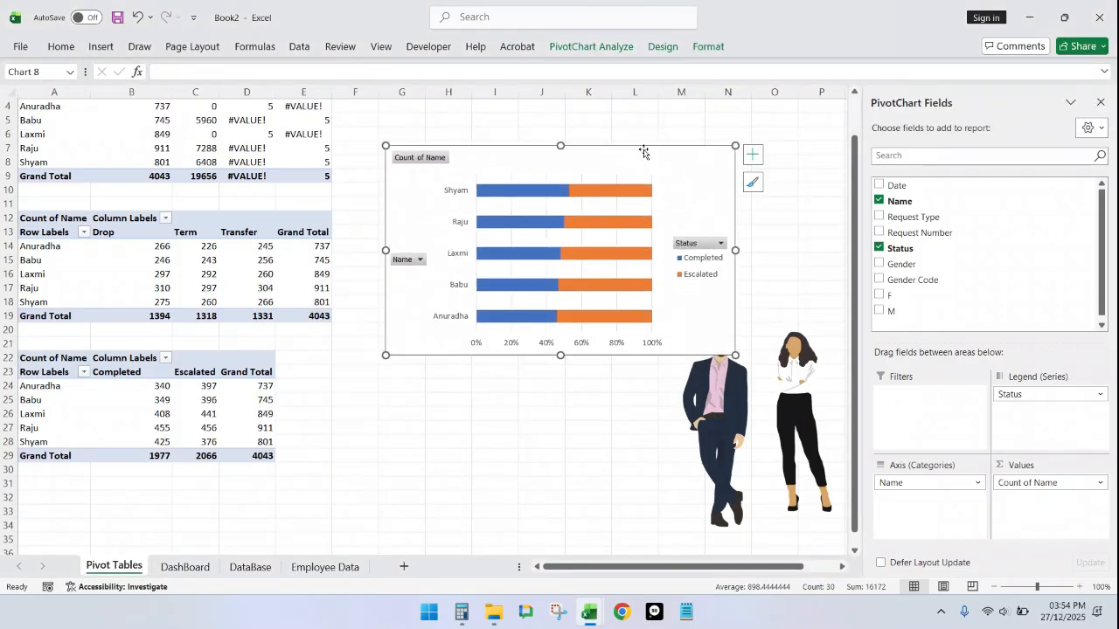
Step: Delete the vertical gridlines from the 100% stacked bar chart
left_click(583, 183)
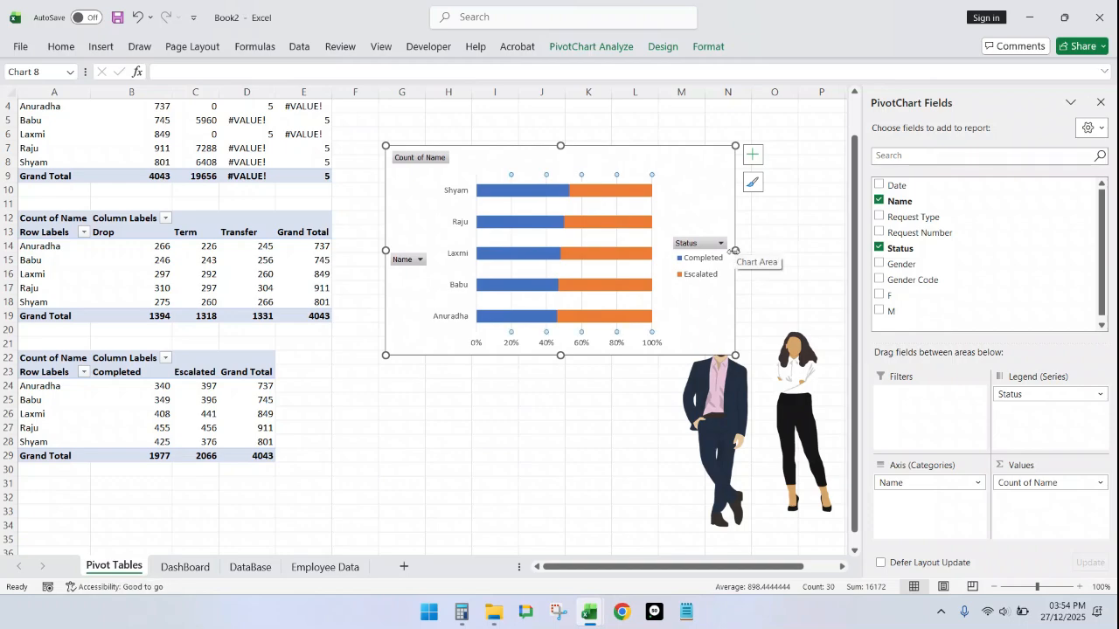
key("Delete")
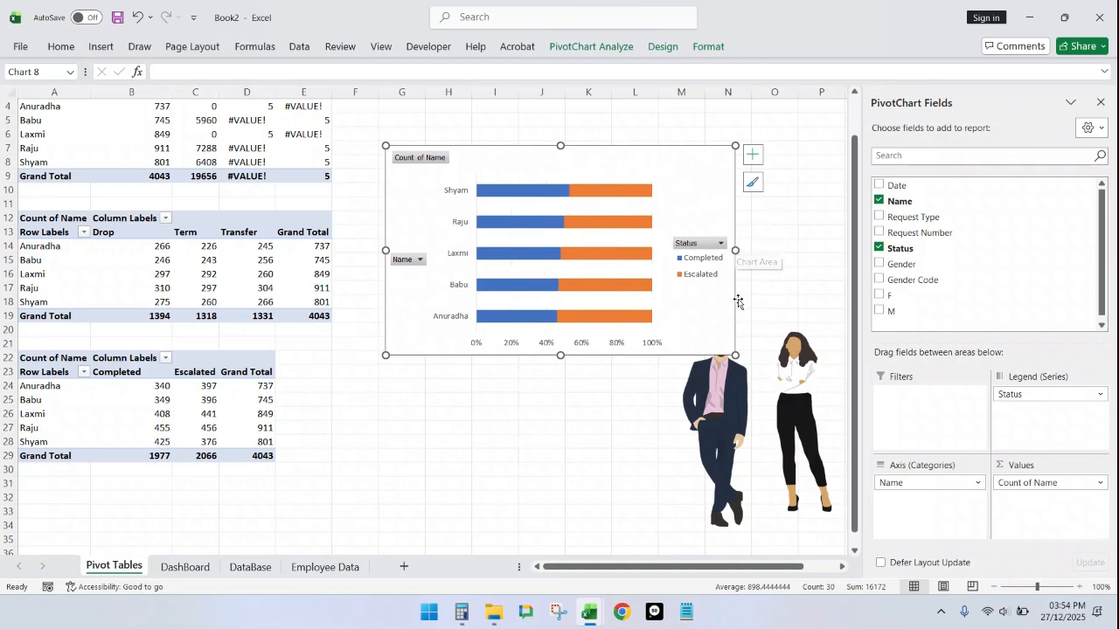
Step: Remove the legend from the stacked bar pivot chart and hide all of its field buttons
left_click(715, 273)
key("Delete")
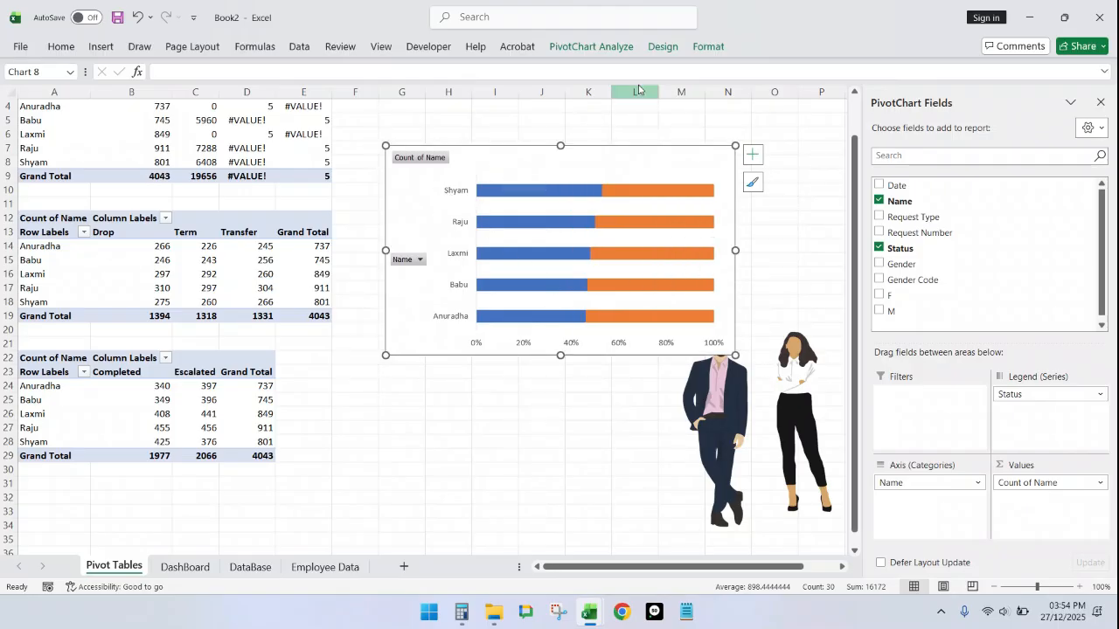
left_click(610, 52)
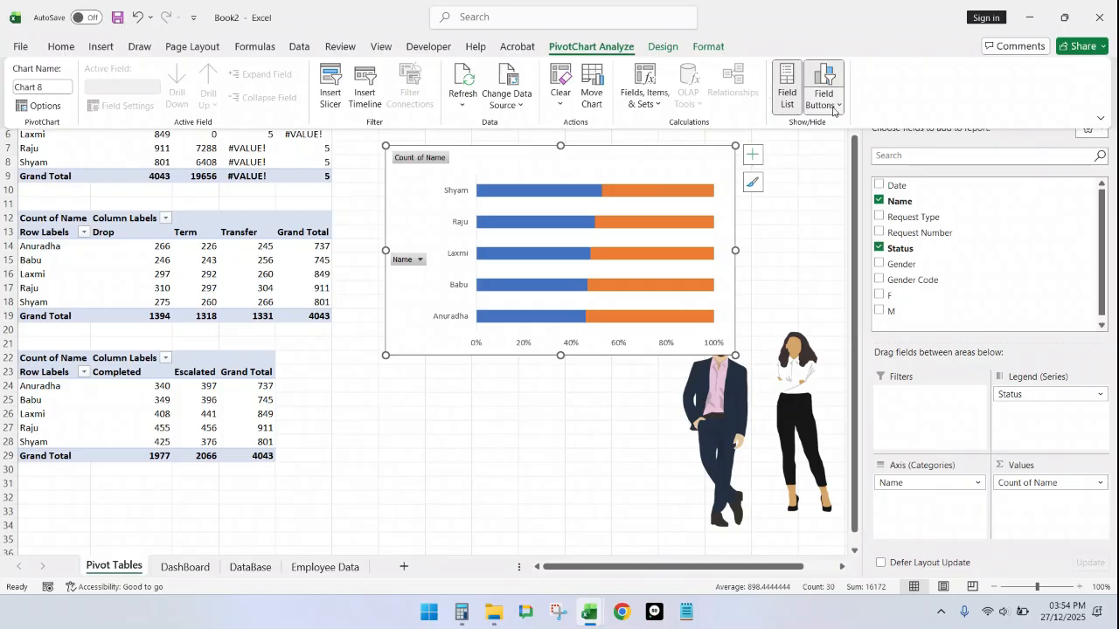
left_click(835, 108)
left_click(832, 234)
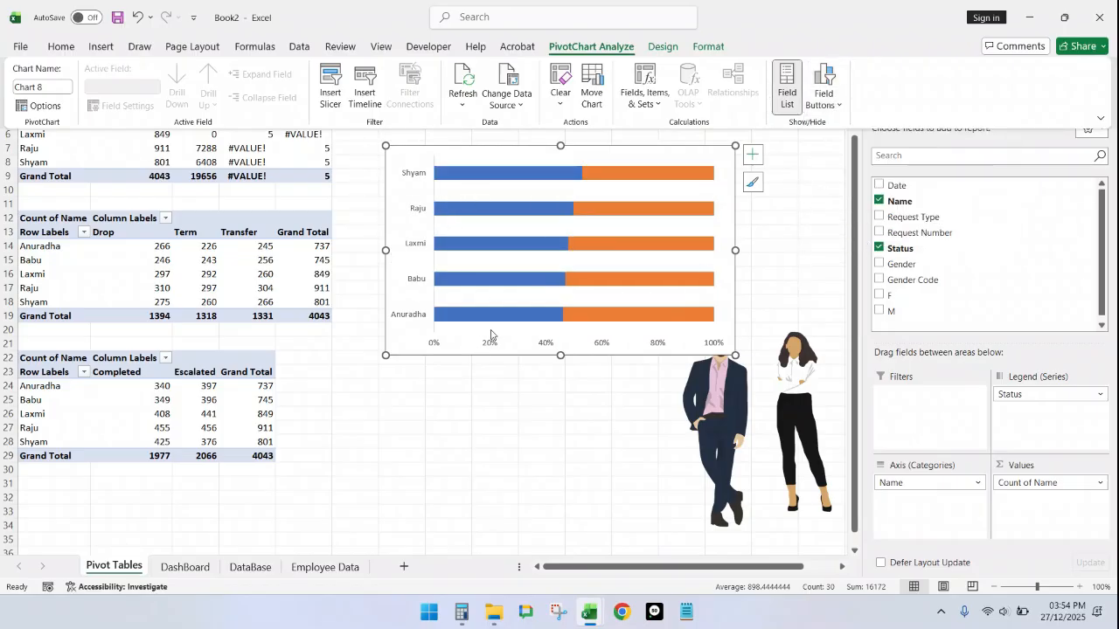
Step: Delete the horizontal percentage axis from the stacked bar chart
left_click(435, 349)
left_click(432, 344)
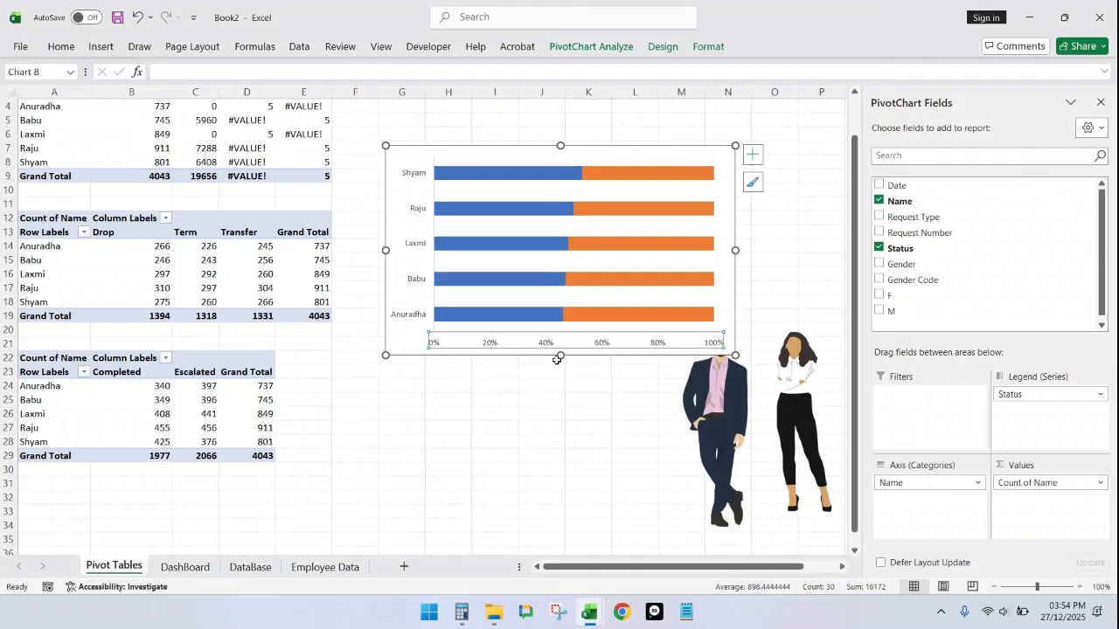
key("Delete")
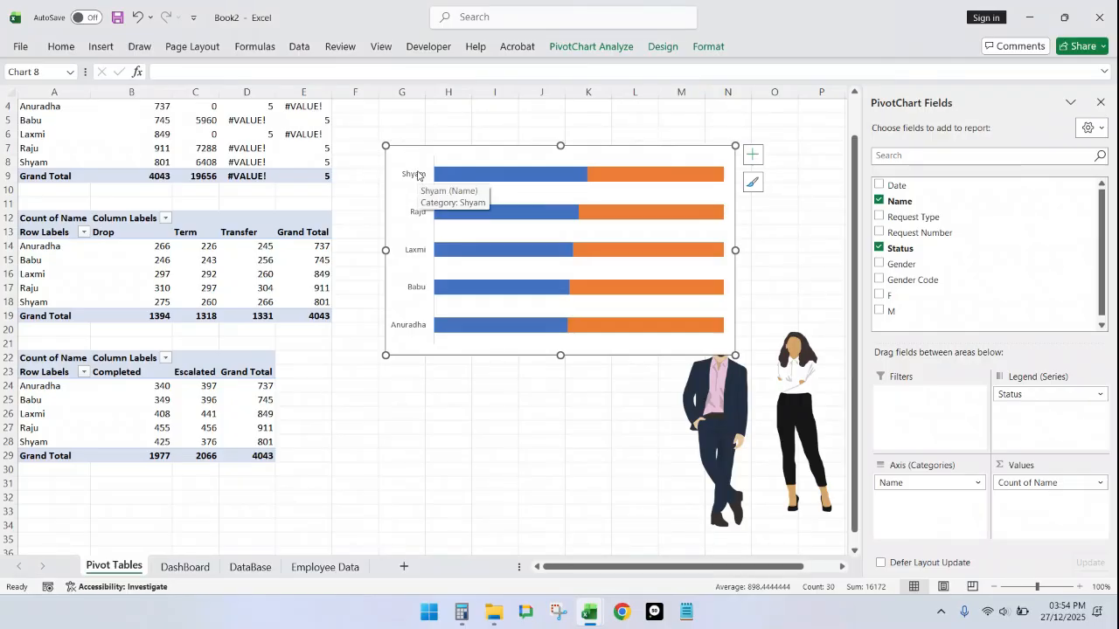
Step: Put the categories of the chart's vertical name axis in reverse order and close the side panes
left_click(417, 175)
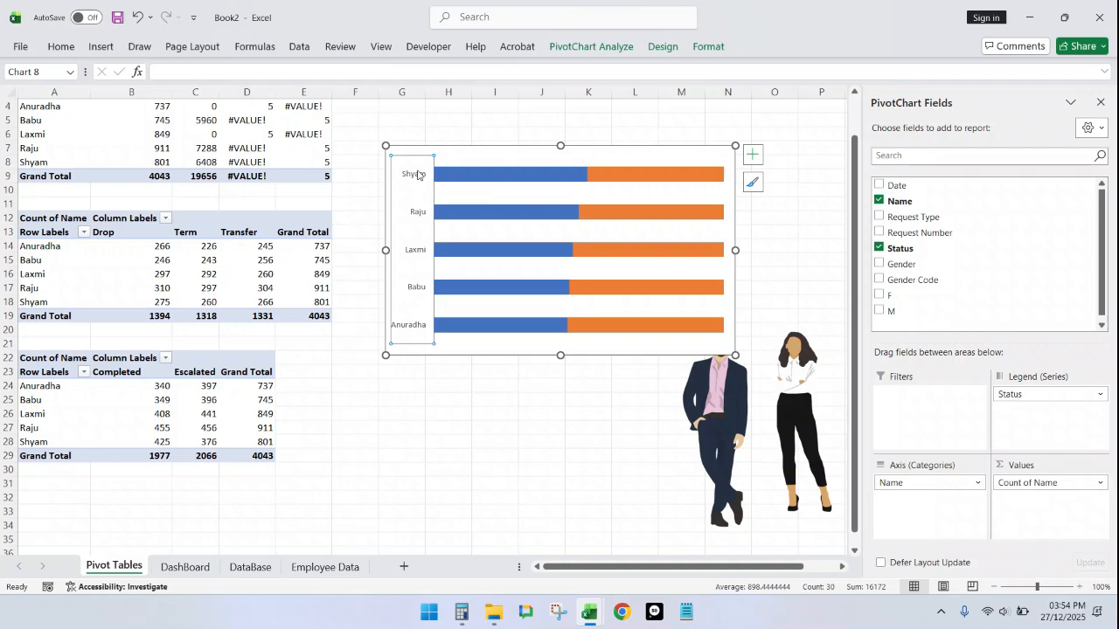
right_click(417, 175)
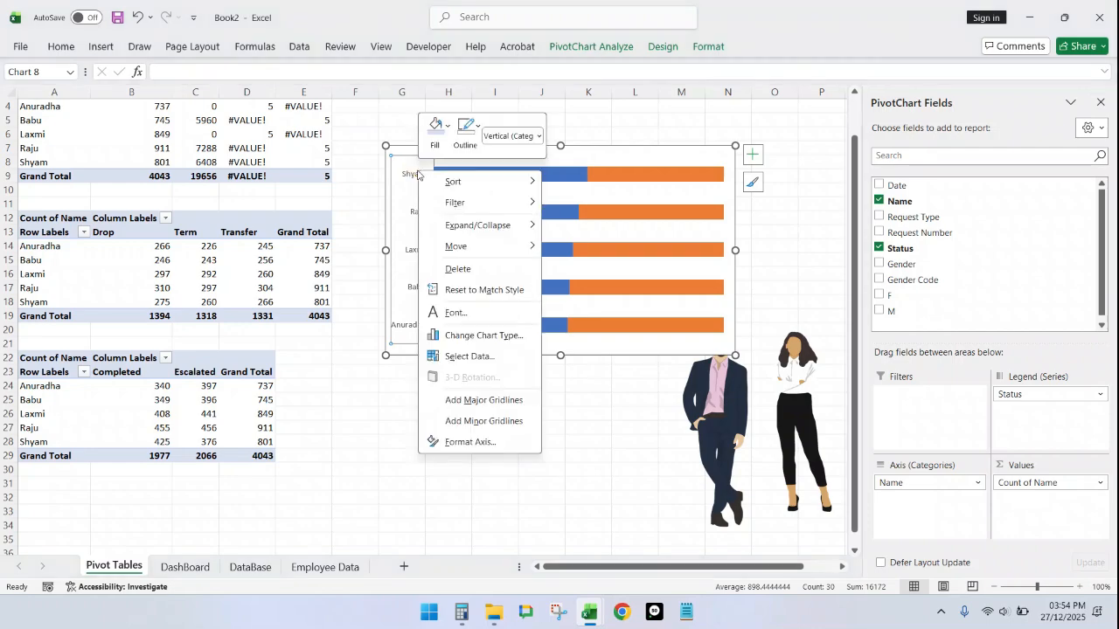
left_click(470, 442)
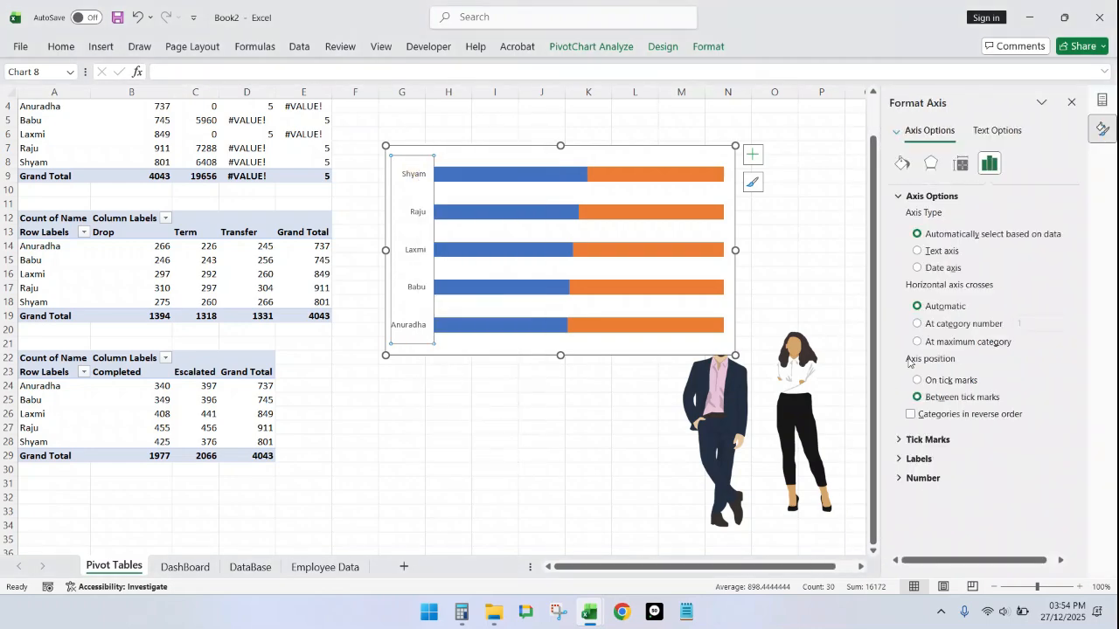
left_click(910, 415)
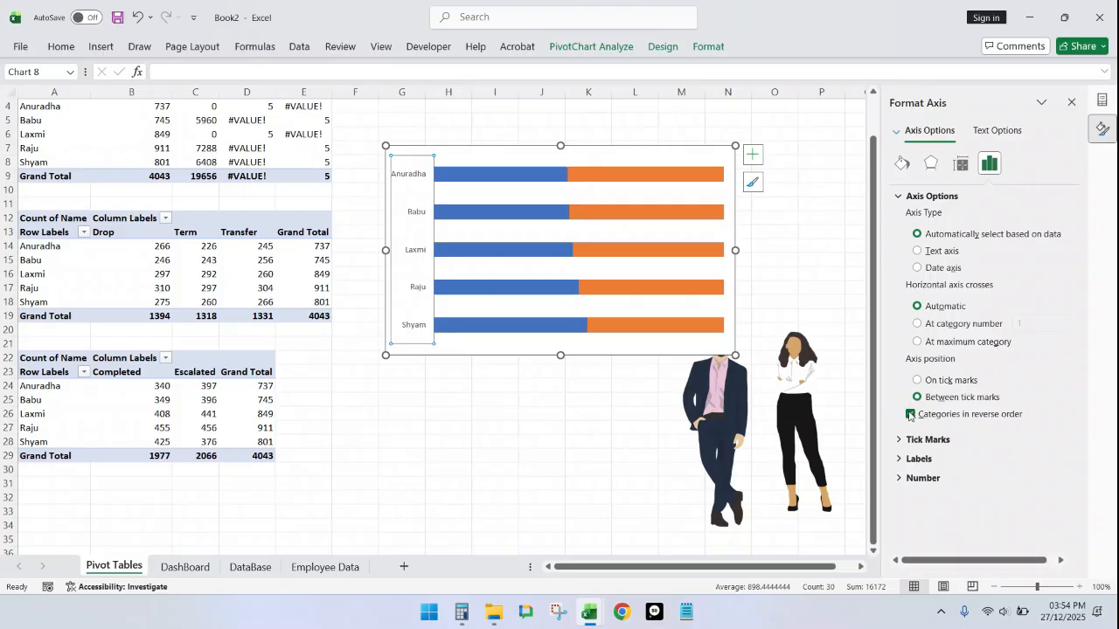
left_click(1073, 104)
left_click(1106, 103)
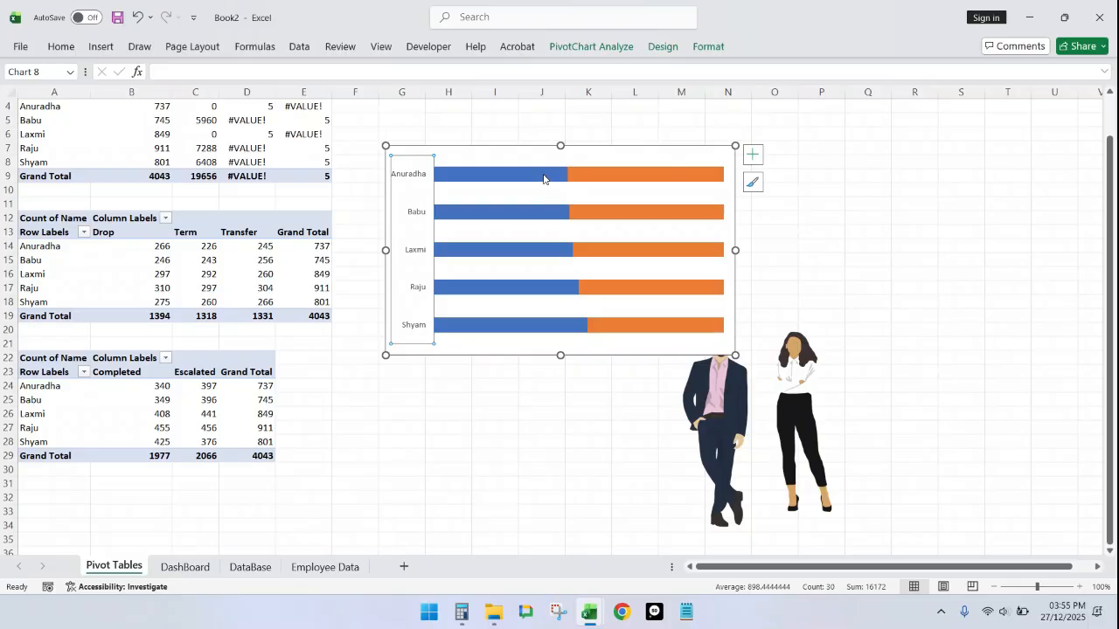
Step: Add data labels to both the Completed and the Escalated series of the bar chart
left_click(598, 181)
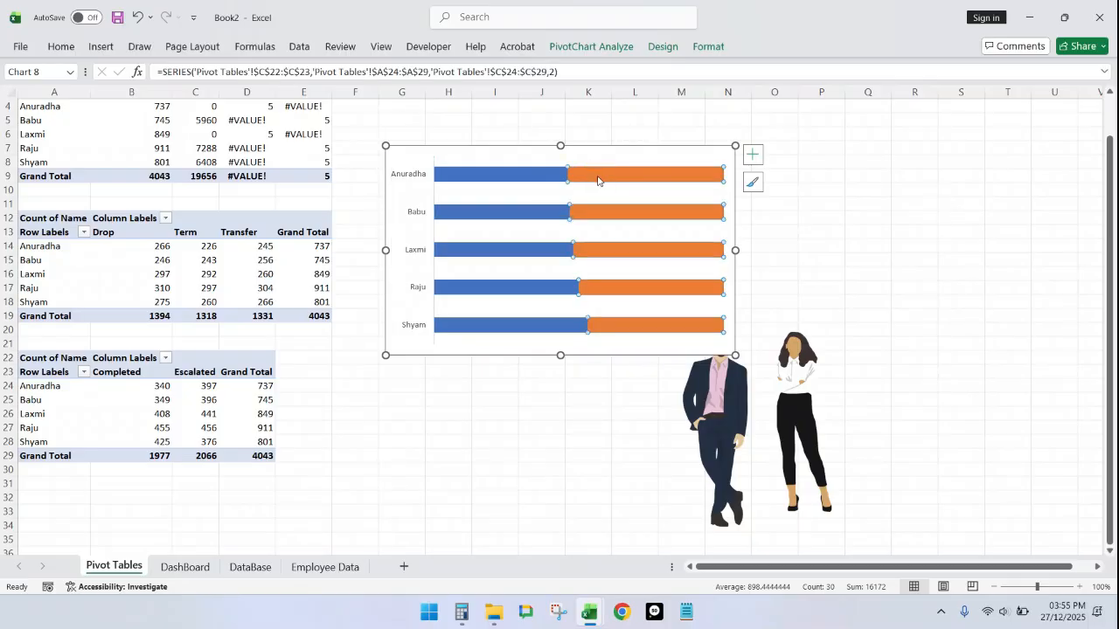
left_click(547, 178)
right_click(546, 178)
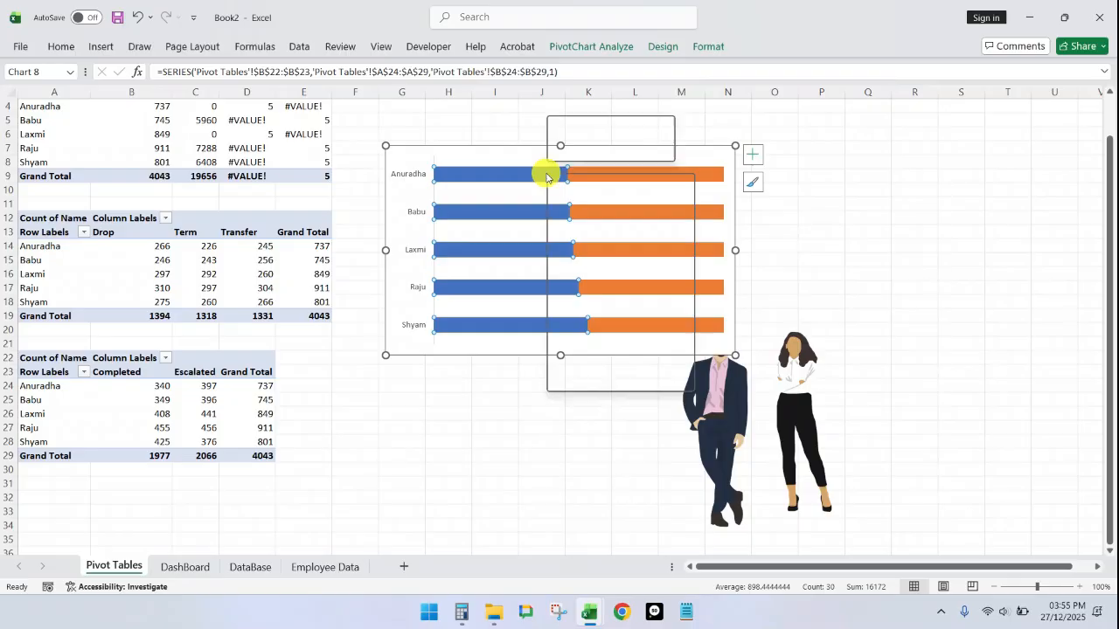
mouse_move(686, 347)
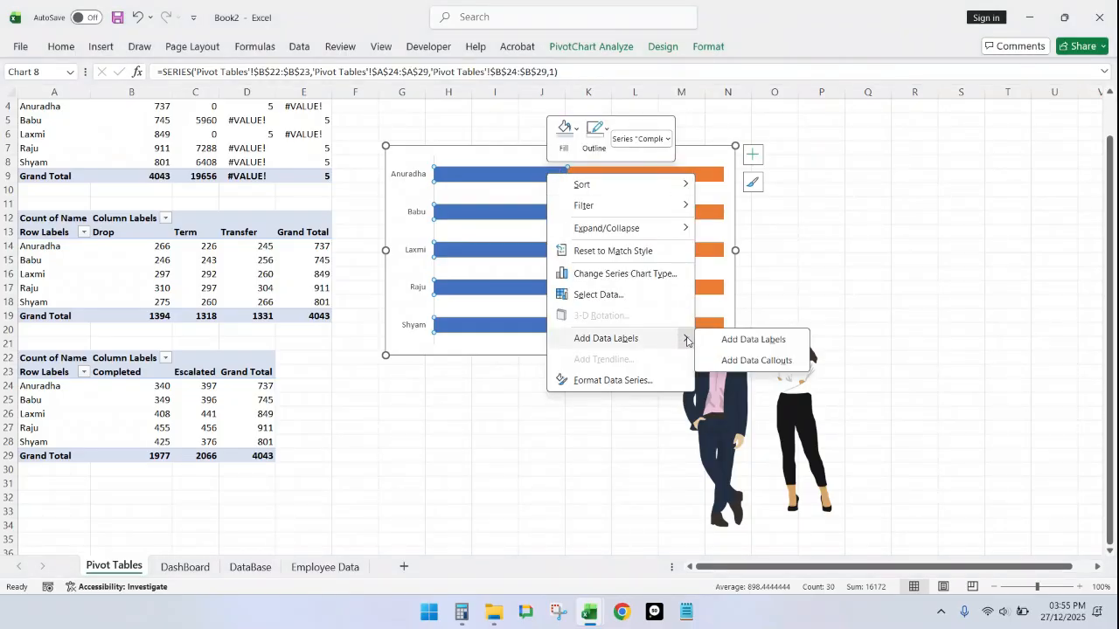
left_click(761, 340)
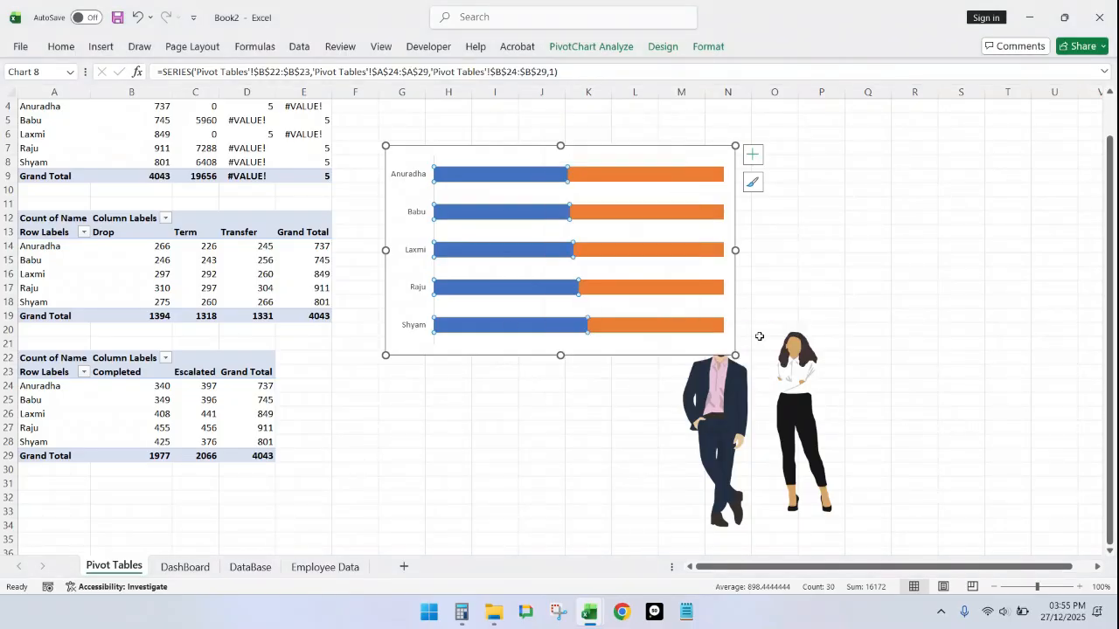
right_click(637, 181)
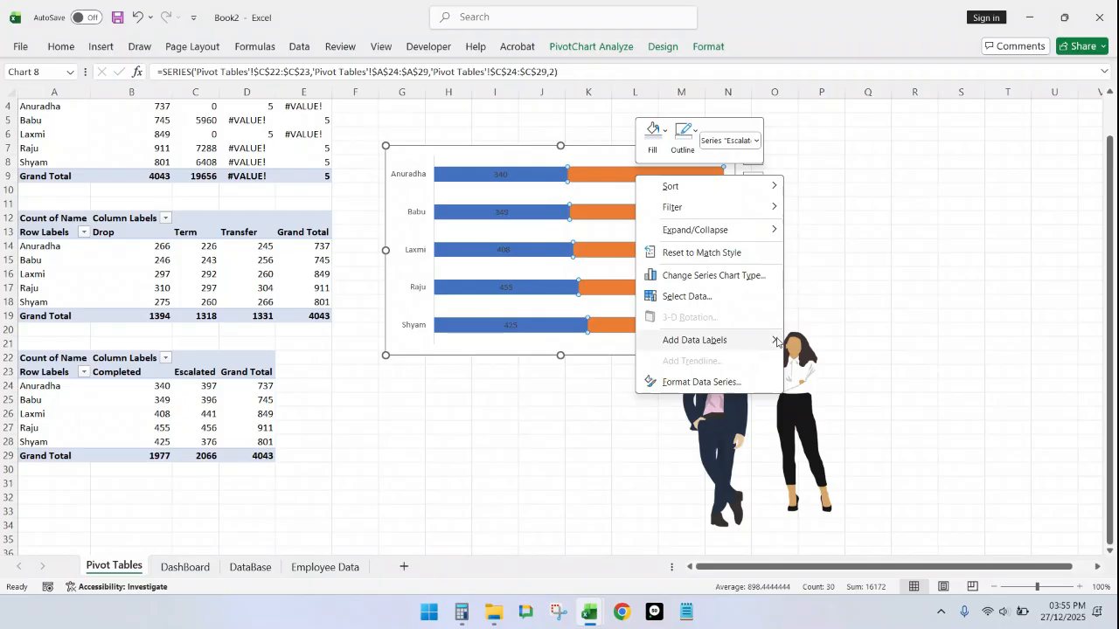
mouse_move(776, 341)
left_click(821, 340)
left_click(623, 416)
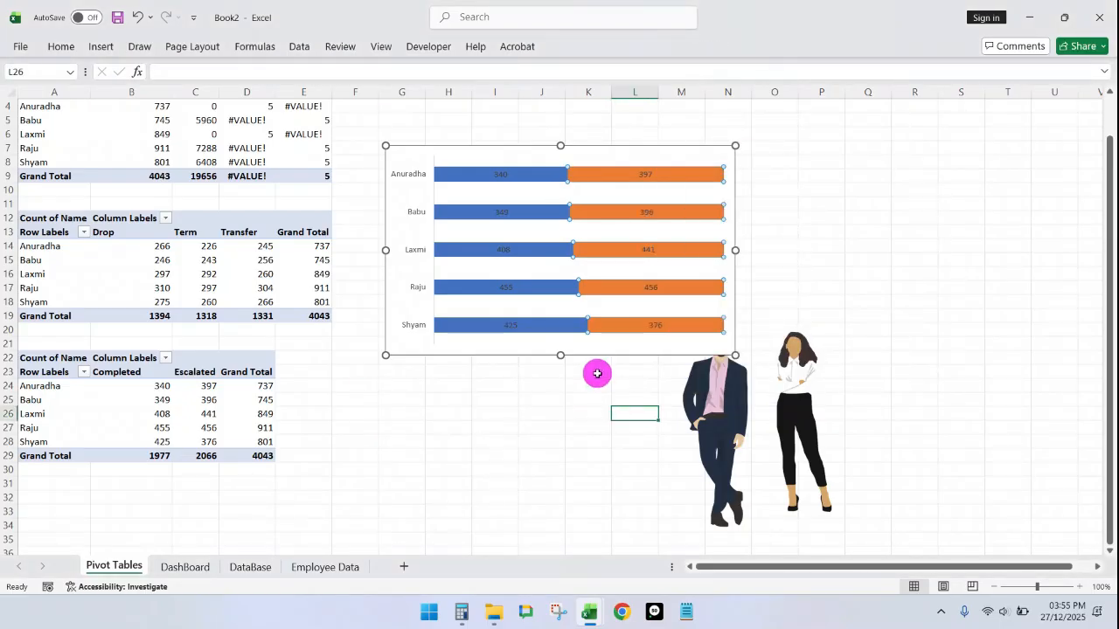
Step: Set the gap width of the chart's data series to 0%
left_click(551, 176)
right_click(551, 183)
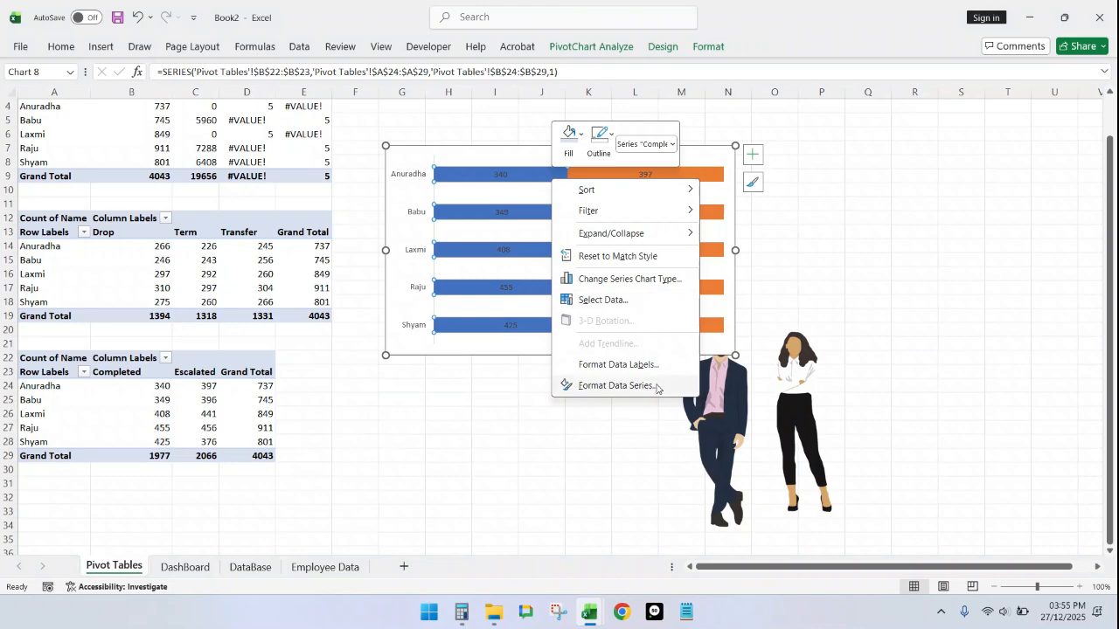
left_click(626, 386)
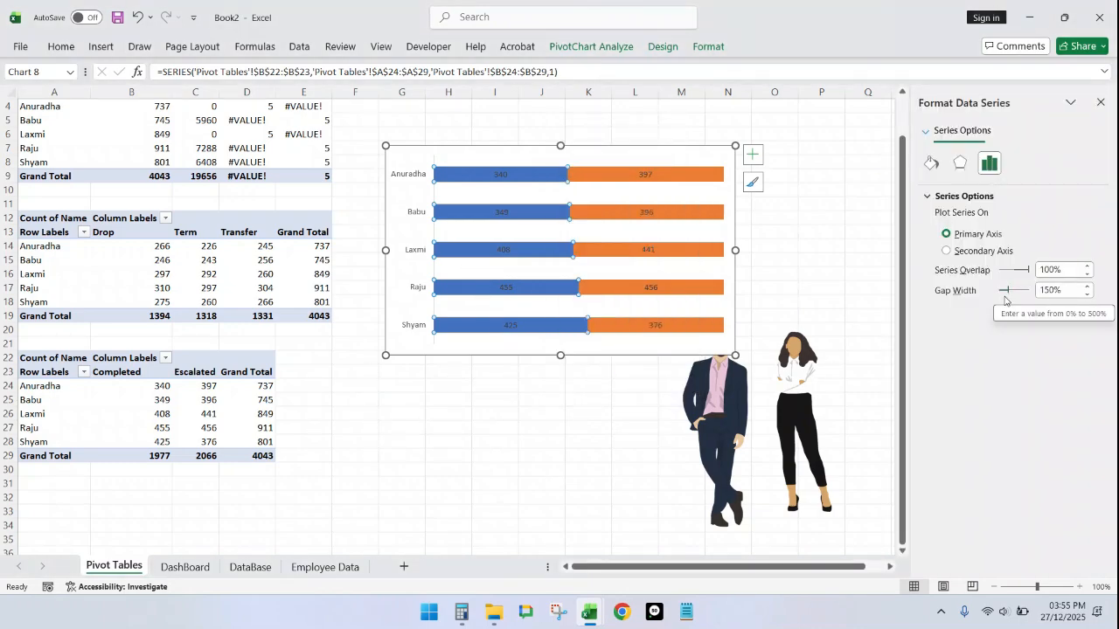
left_click_drag(1012, 295, 938, 284)
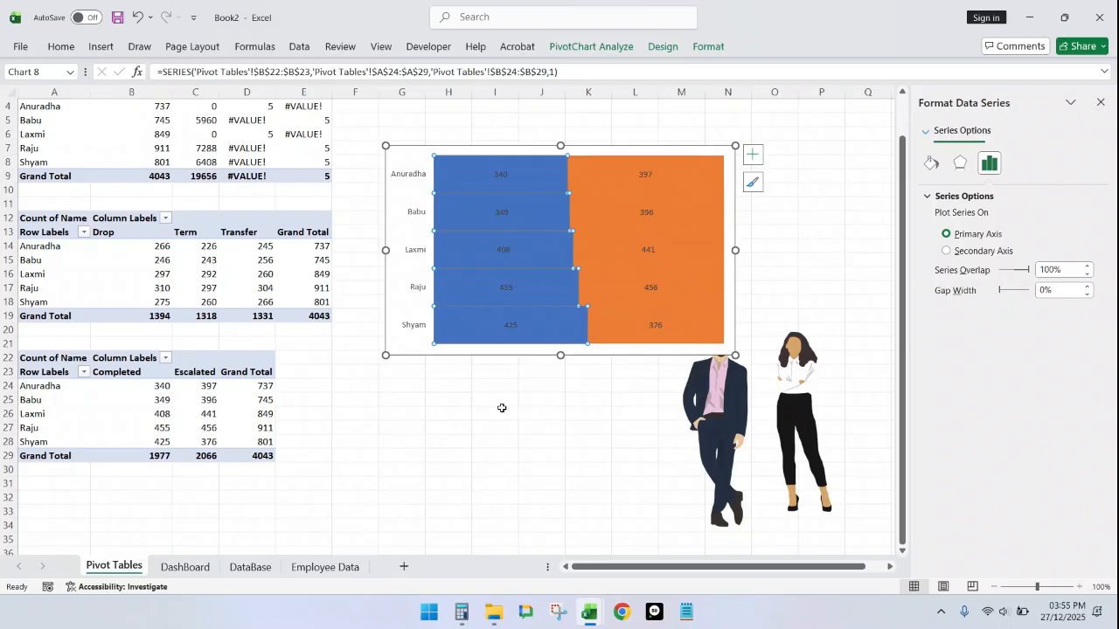
left_click(522, 438)
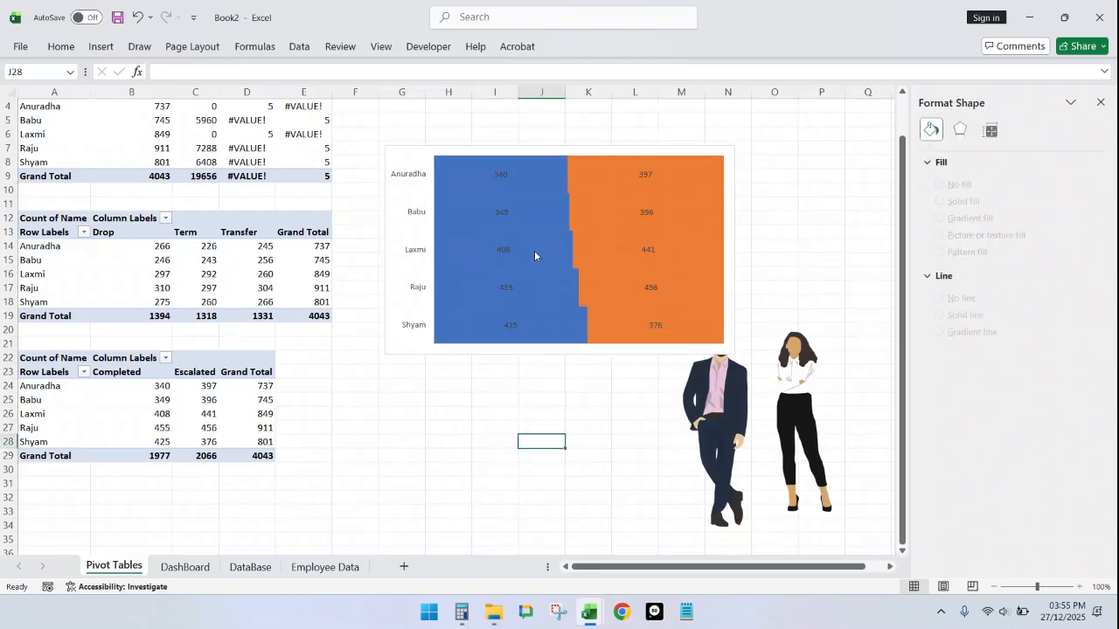
Step: Add a chart title element to the bar chart, leaving axis titles off
left_click(603, 153)
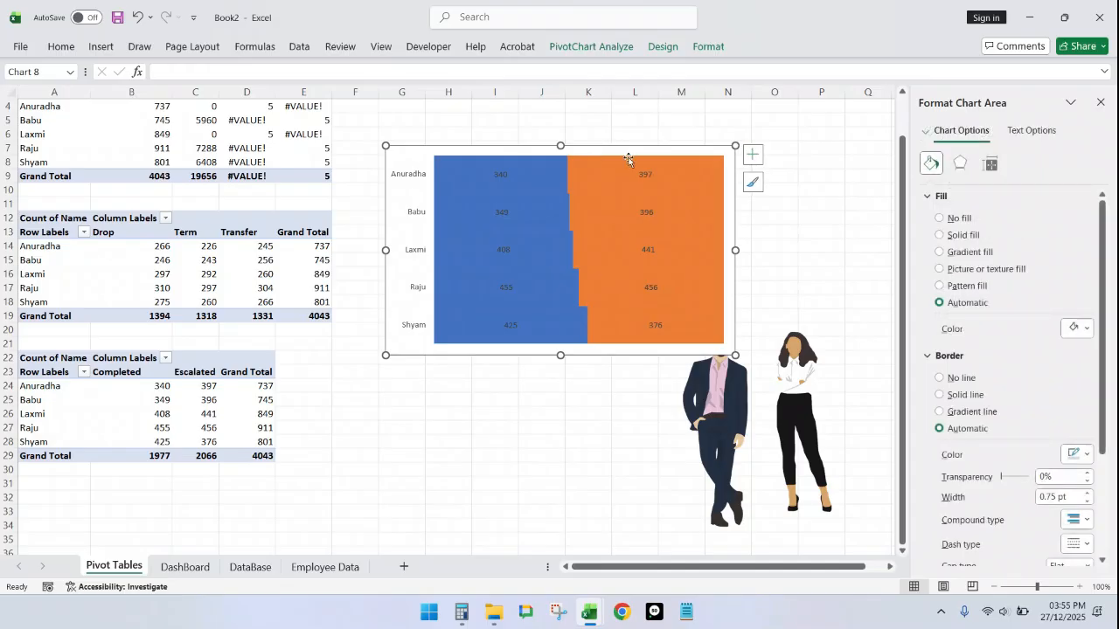
left_click(753, 155)
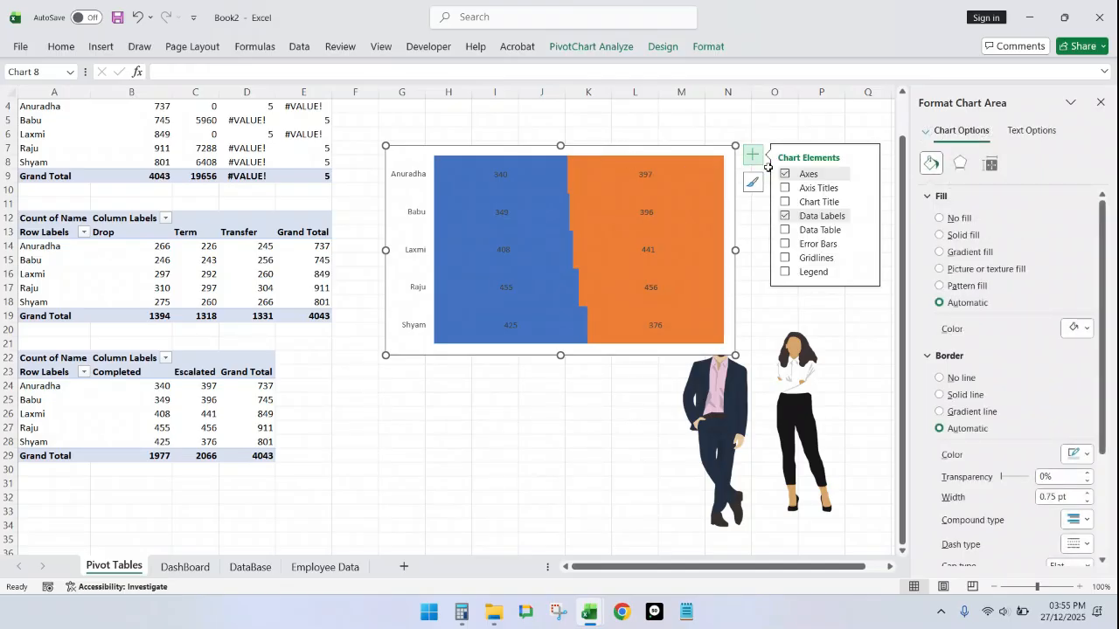
left_click(784, 202)
left_click(786, 188)
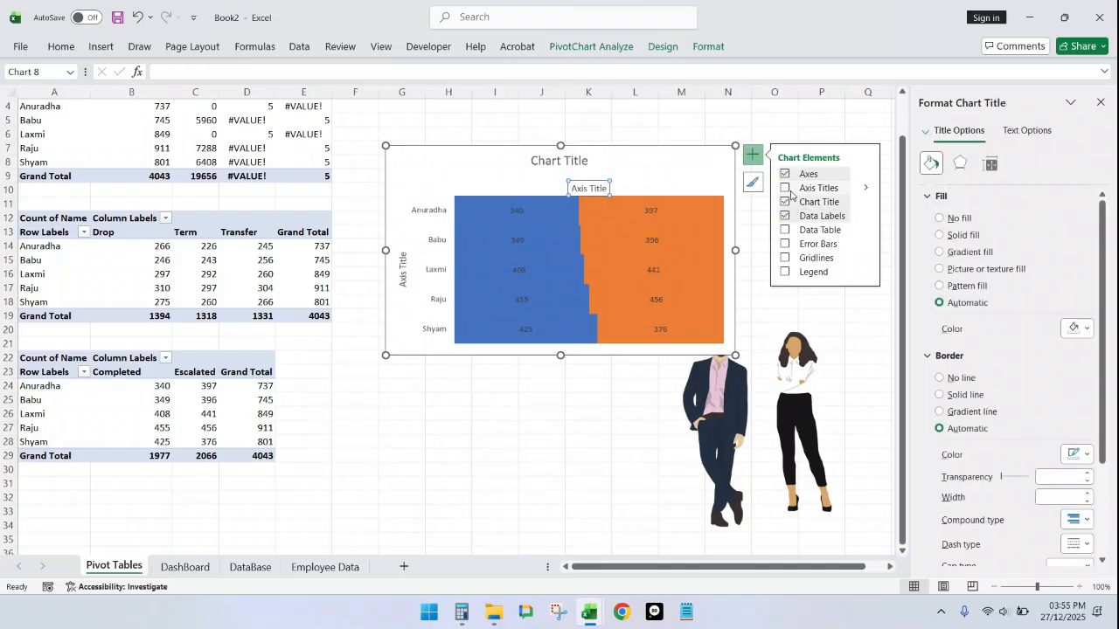
left_click(786, 188)
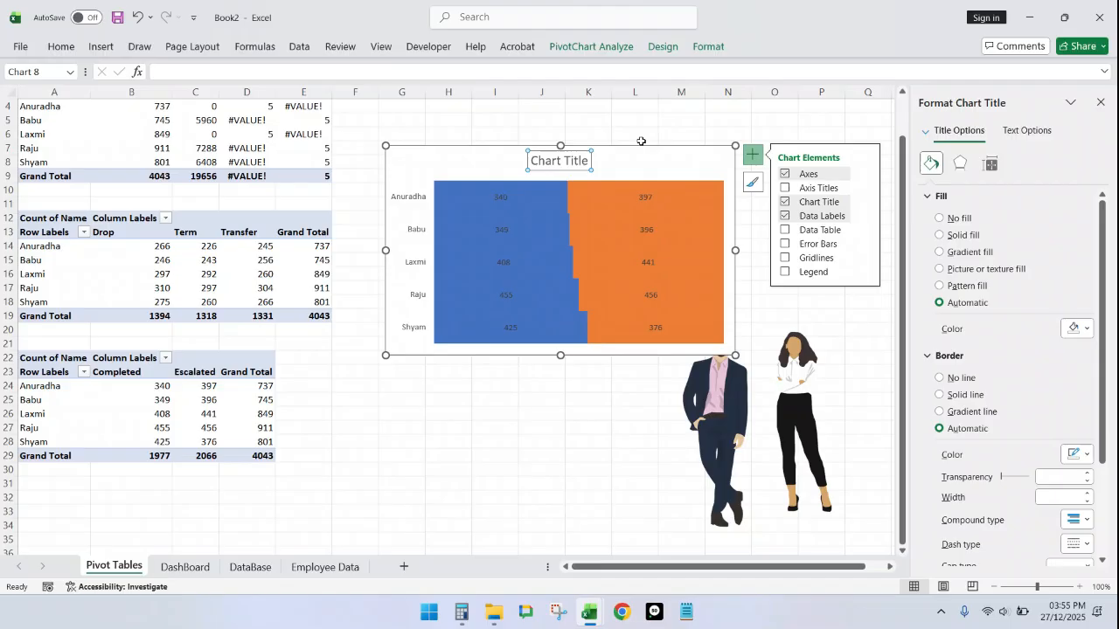
Step: Change the chart title text to "Completed VS Escalated (Processor Wise)"
left_click(563, 164)
left_click_drag(564, 164, 588, 166)
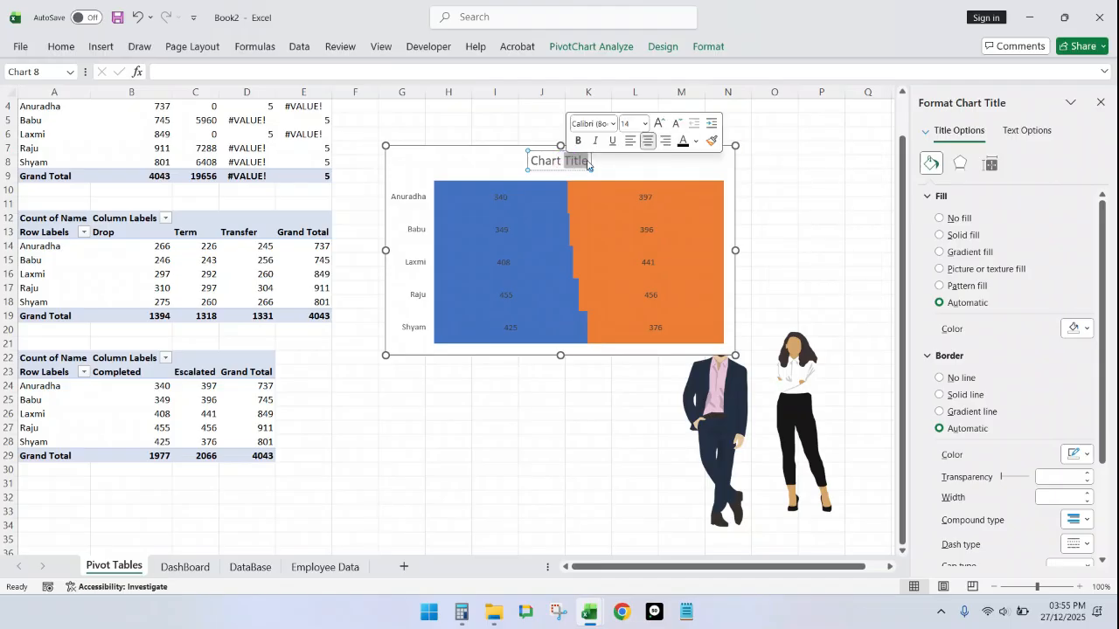
key("BackSpace")
key("BackSpace")
key("BackSpace")
key("BackSpace")
key("BackSpace")
key("BackSpace")
key("BackSpace")
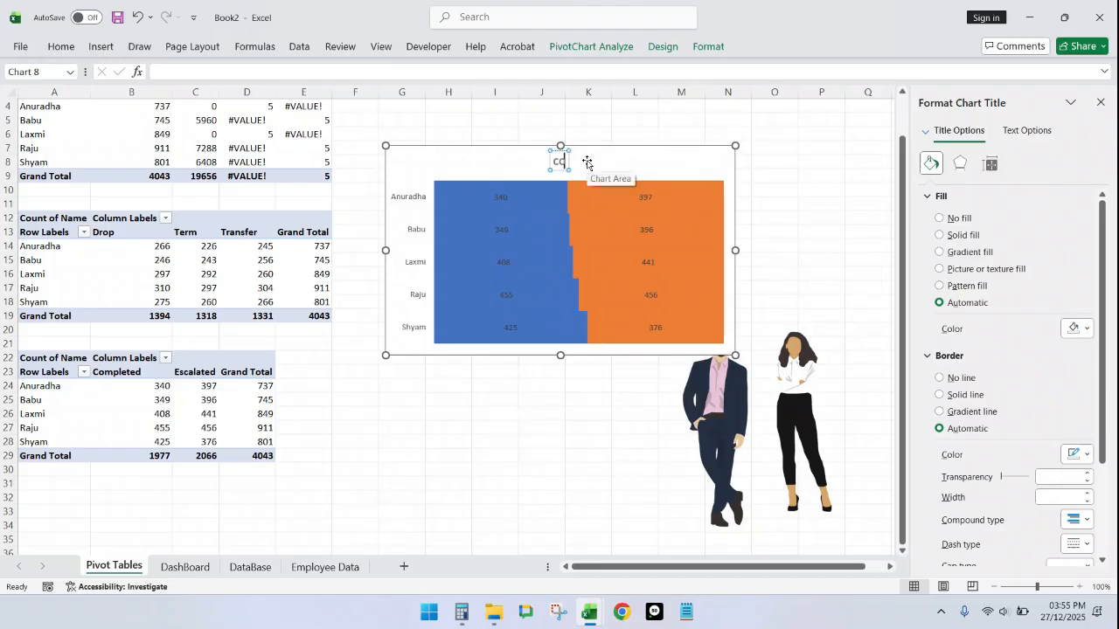
type("Completed")
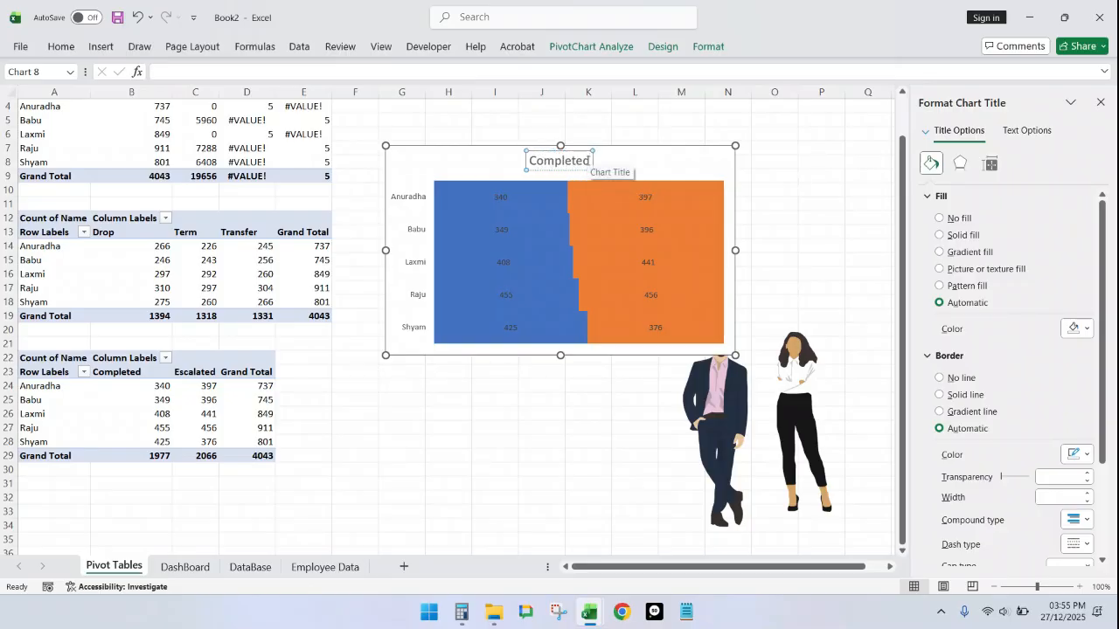
type(" VS")
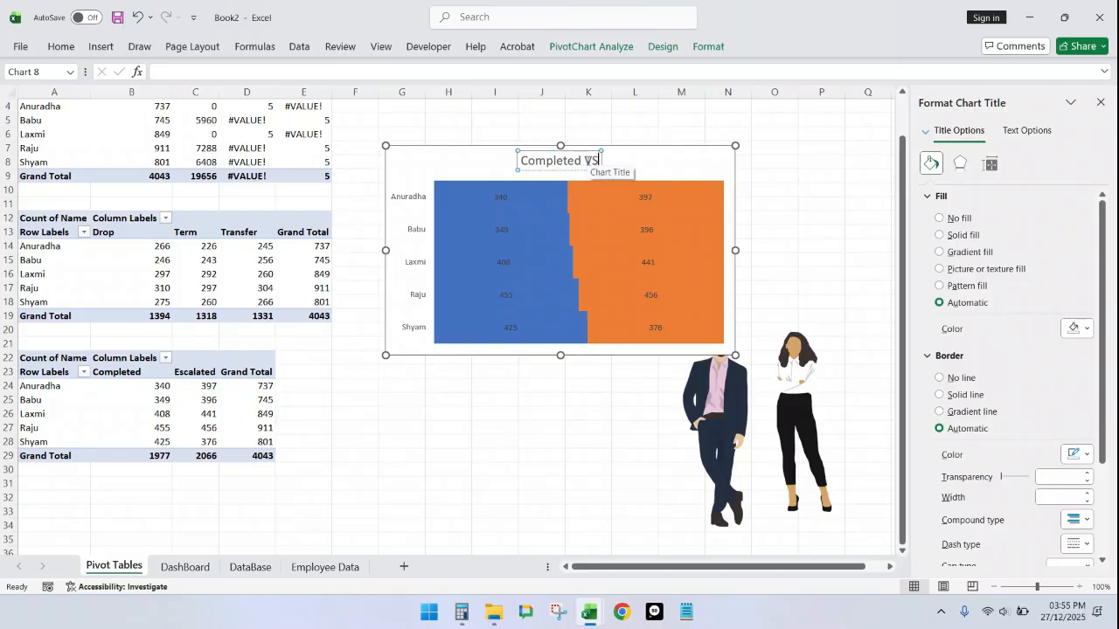
type(" Escla")
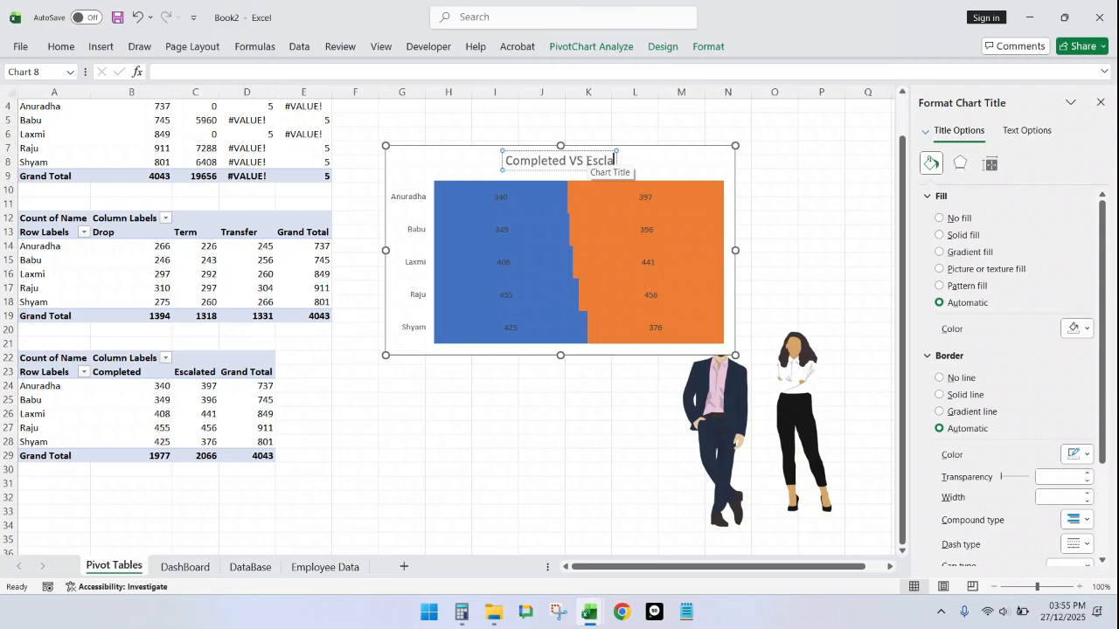
key("BackSpace")
key("BackSpace")
type("alat")
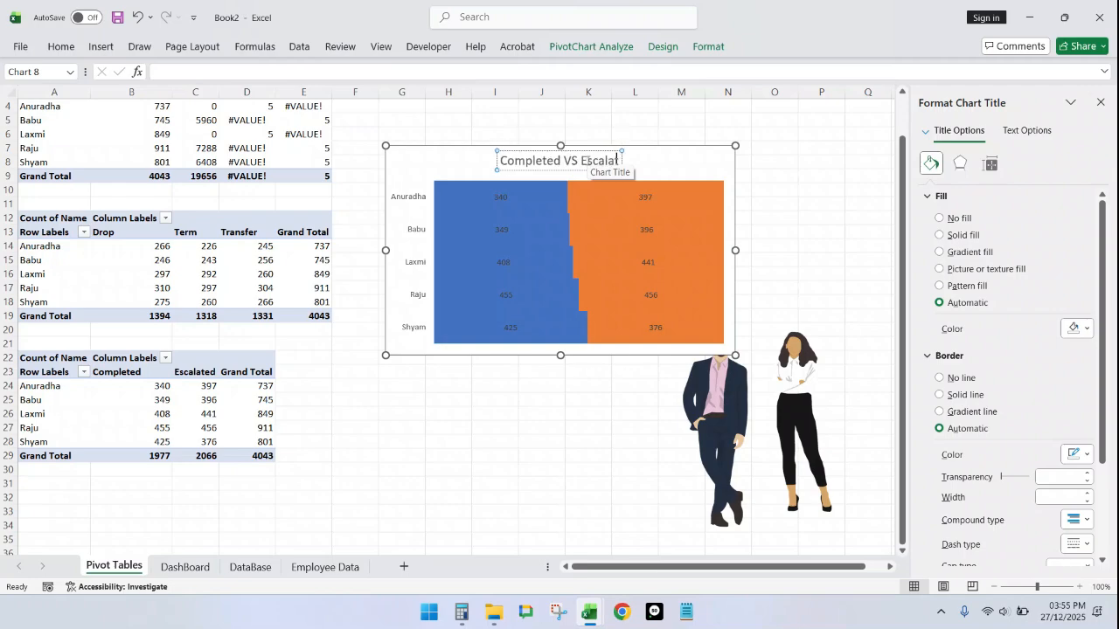
type("ed (P")
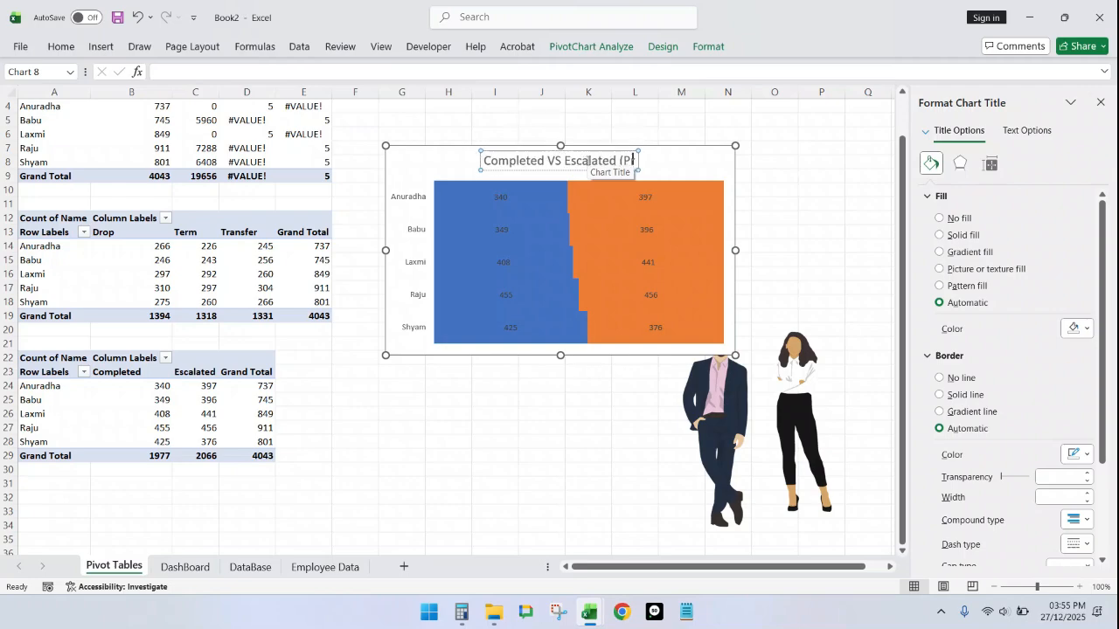
type("rocessor W")
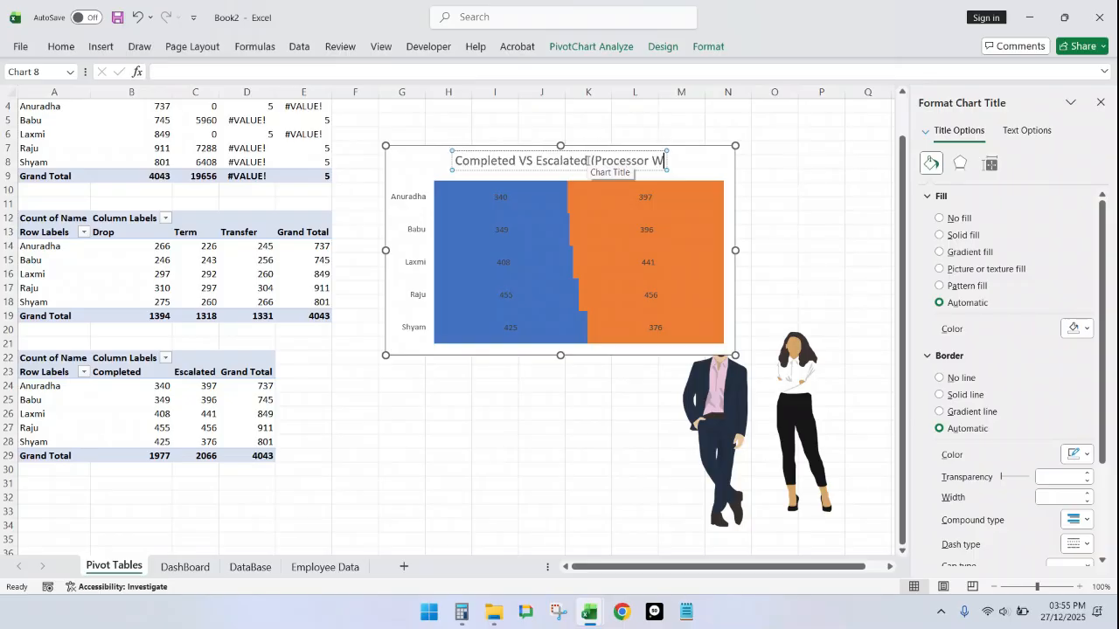
type("ise)")
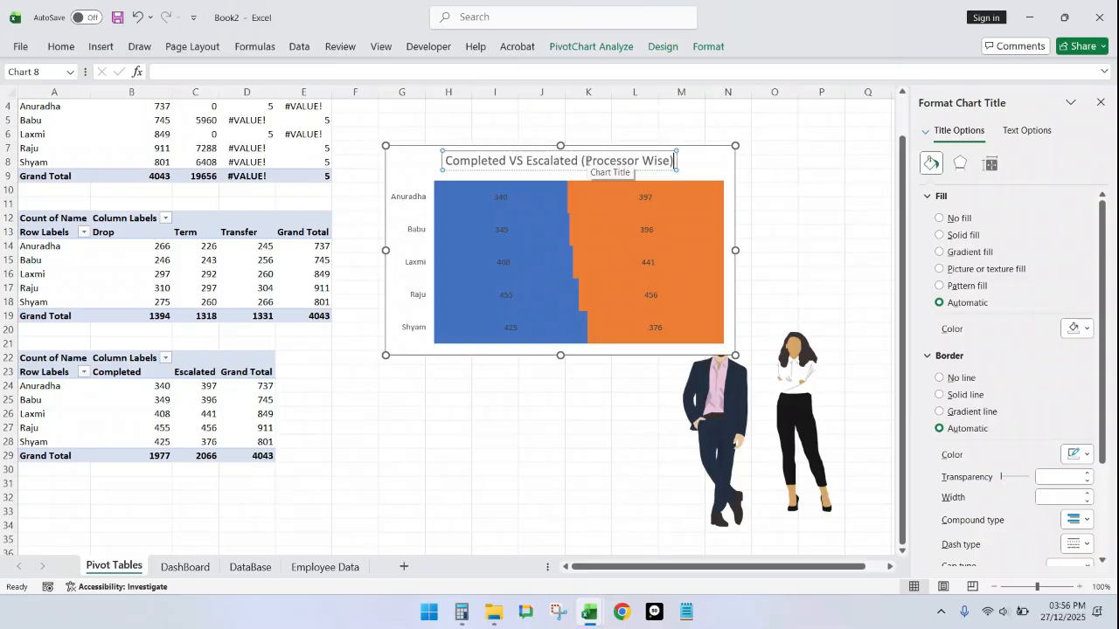
left_click(801, 160)
Step: Move the Completed VS Escalated chart to the DashBoard sheet, placing it directly below the Employee Wise Count chart
left_click(695, 150)
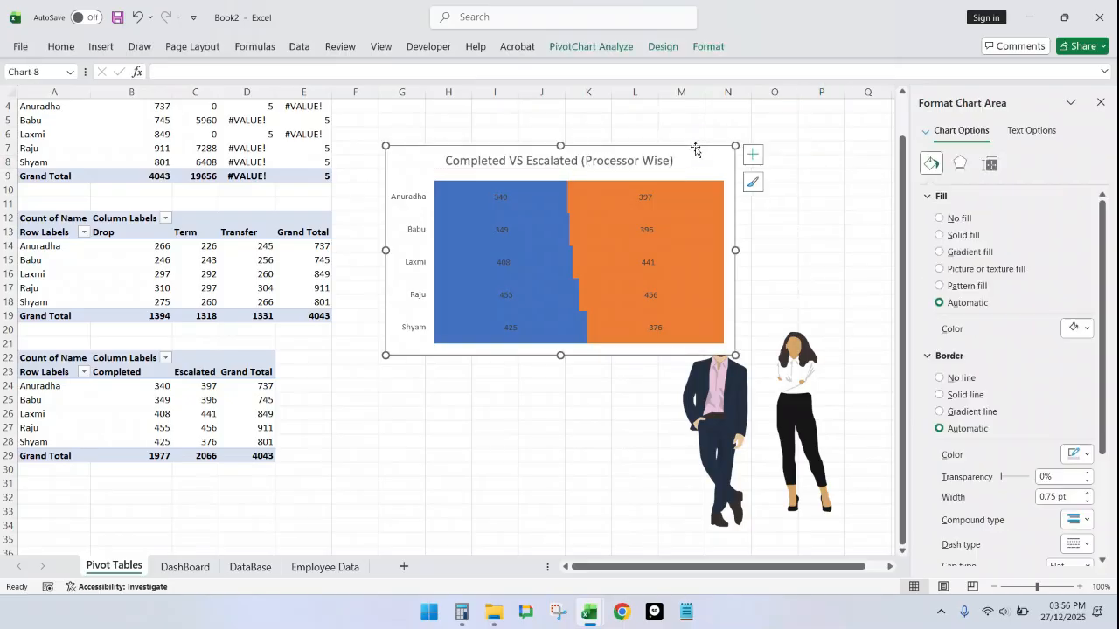
key("Delete")
left_click(185, 567)
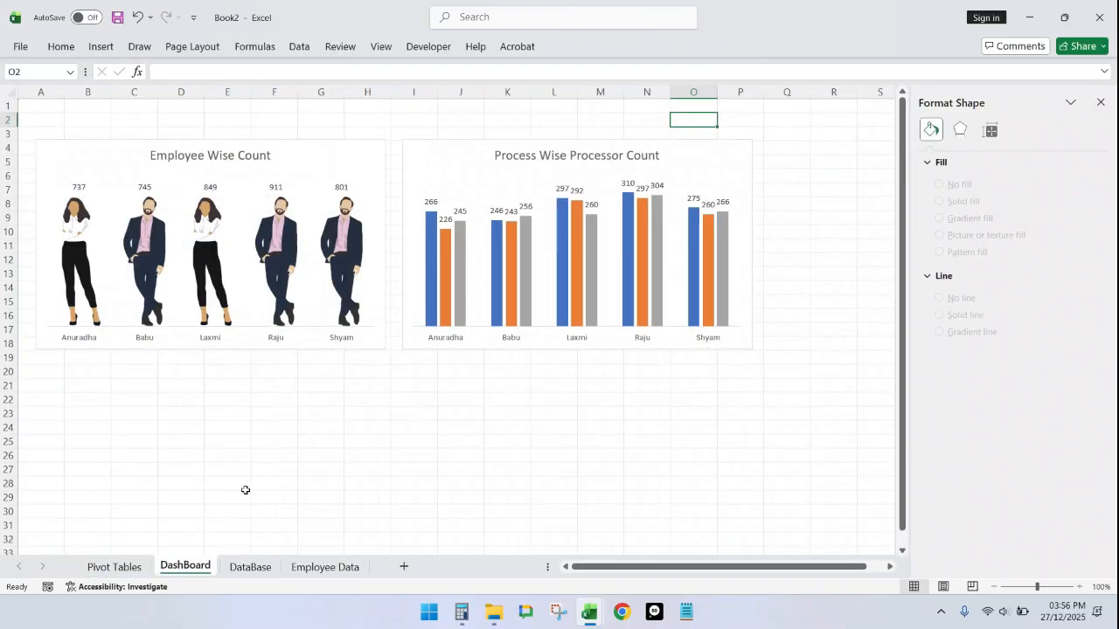
left_click(55, 382)
key("ctrl+v")
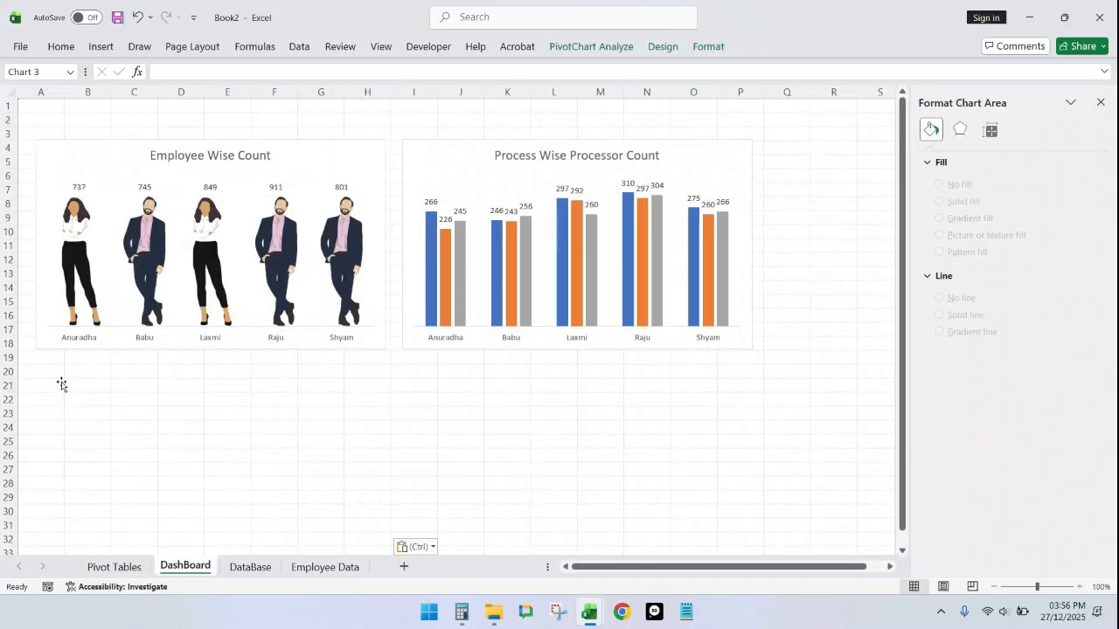
left_click_drag(247, 381, 269, 358)
left_click(516, 398)
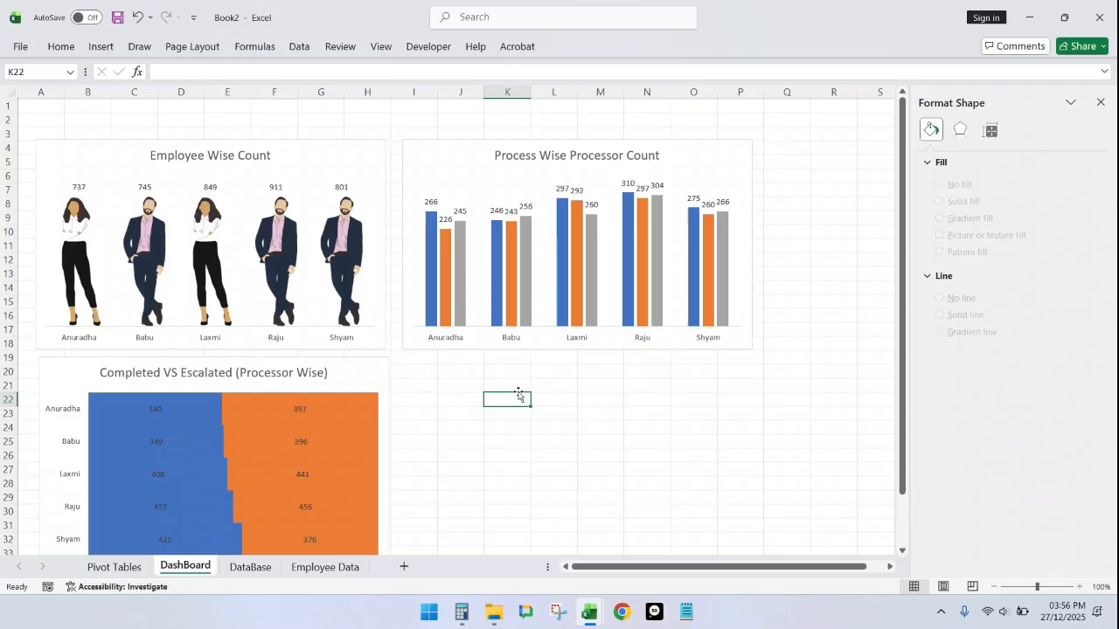
left_click(1099, 102)
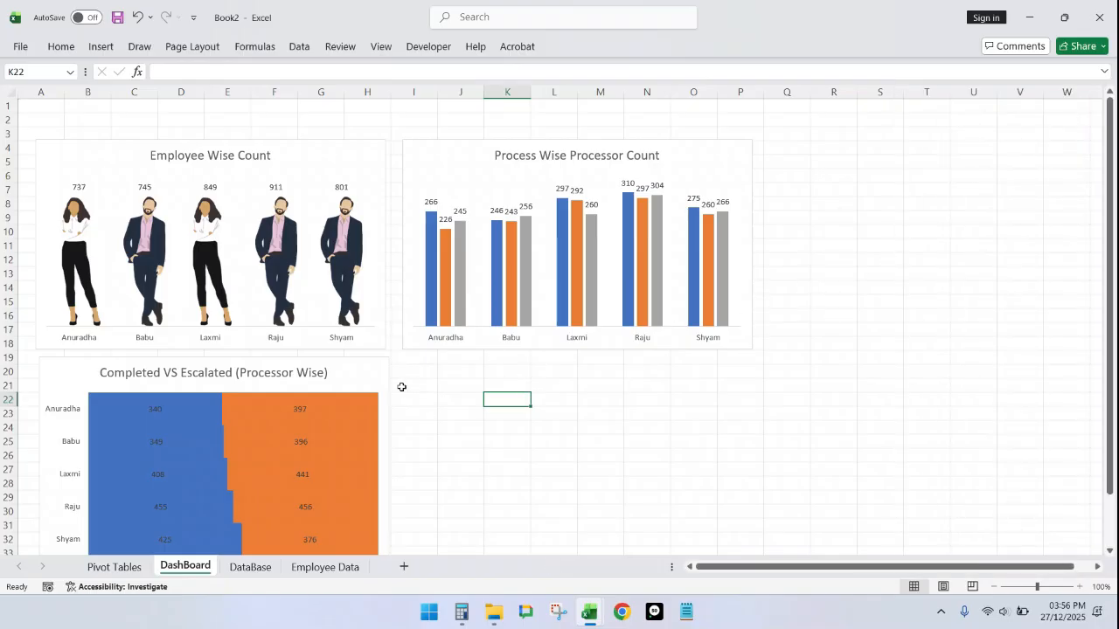
Step: Copy the Completed/Escalated pivot table on the Pivot Tables sheet and paste the duplicate at cell A32
left_click(123, 567)
scroll(174, 377, "down", 5)
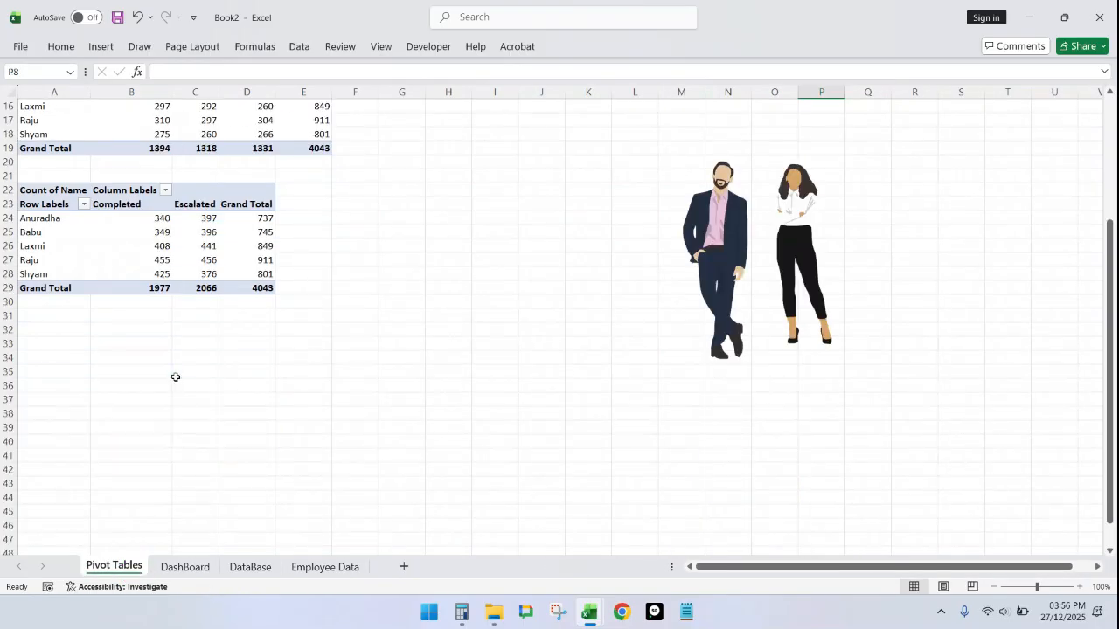
left_click(28, 189)
key("ctrl+a")
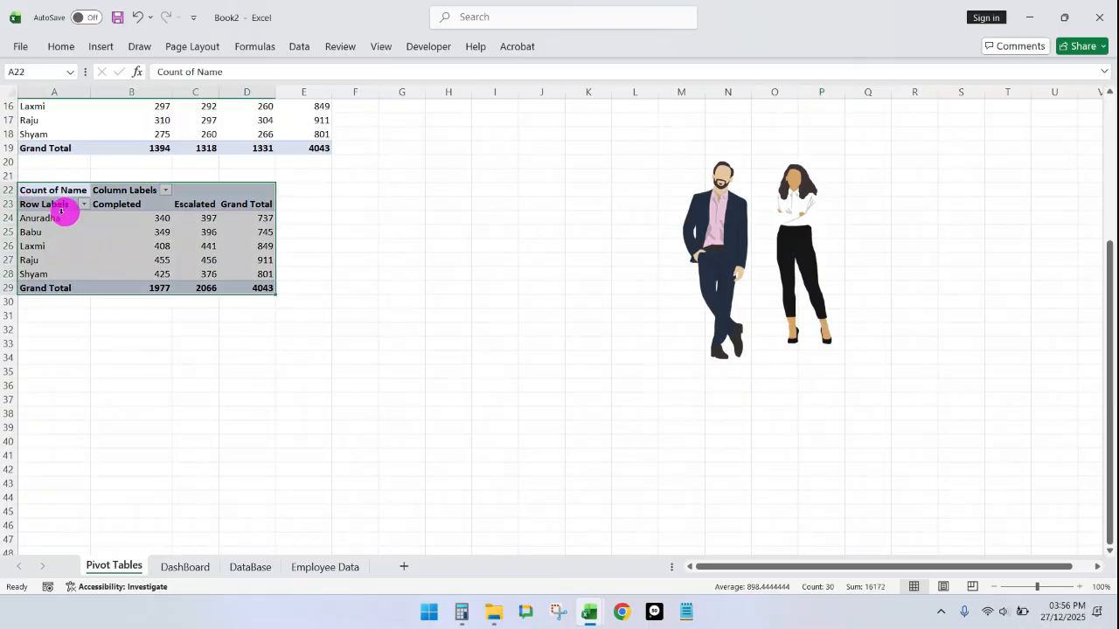
key("ctrl+c")
left_click(41, 330)
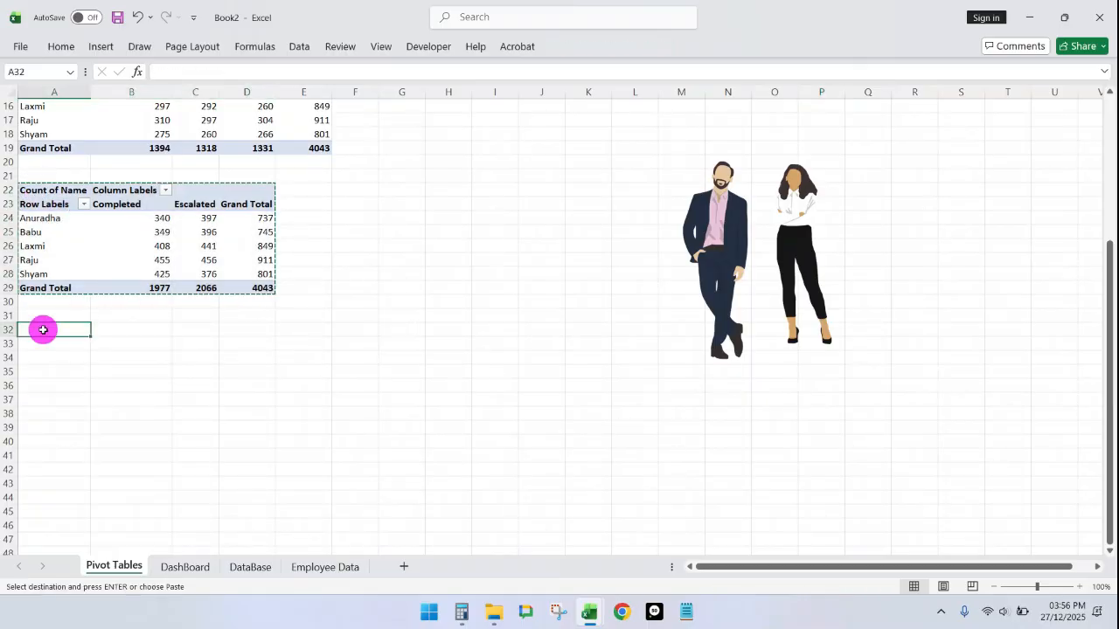
key("ctrl+v")
key("Escape")
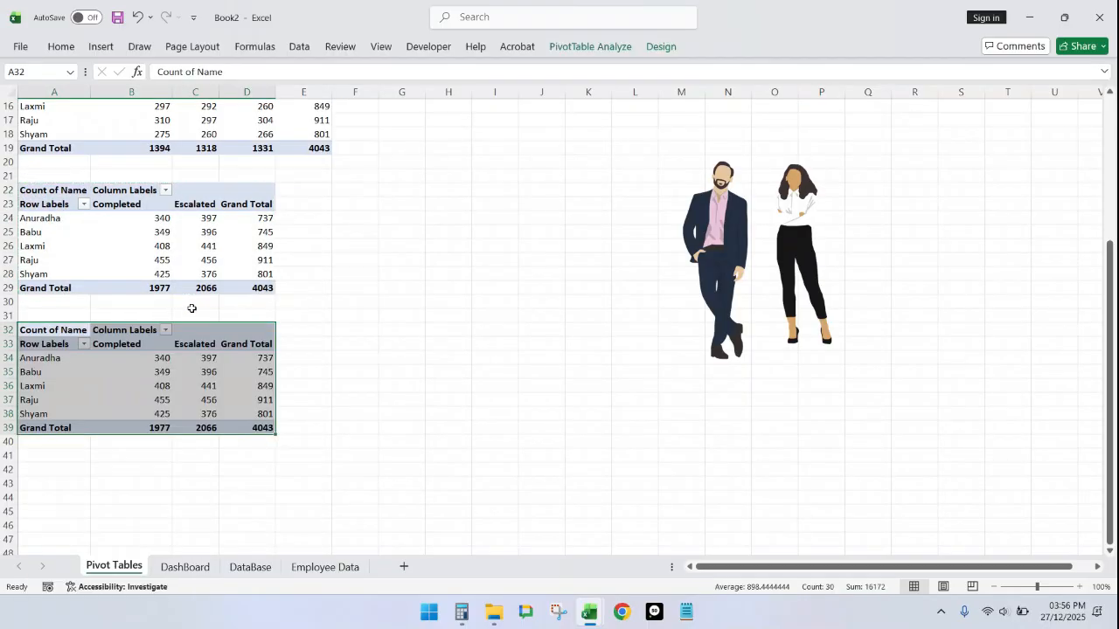
Step: Show the field list for the copied pivot table and remove its Status and Name fields
scroll(193, 309, "up", 2)
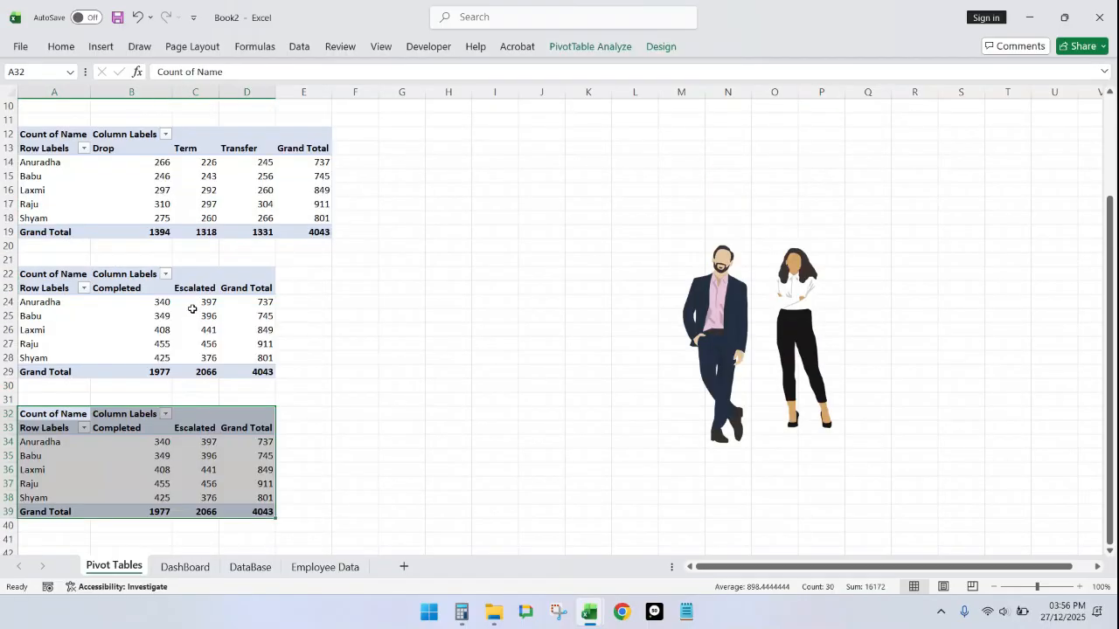
left_click(604, 47)
left_click(967, 83)
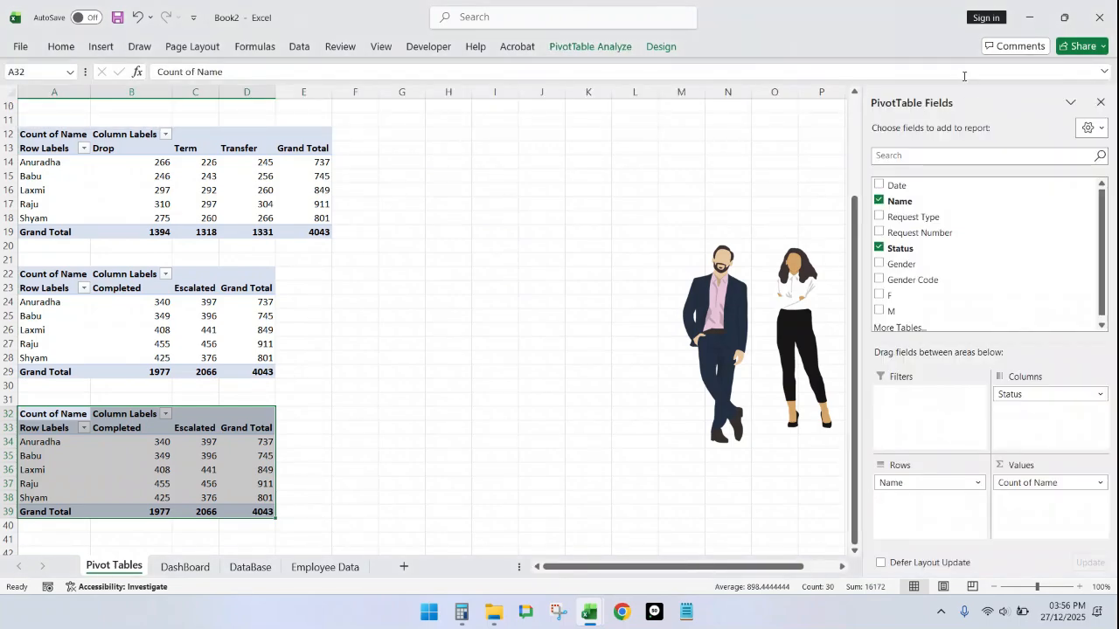
left_click(879, 248)
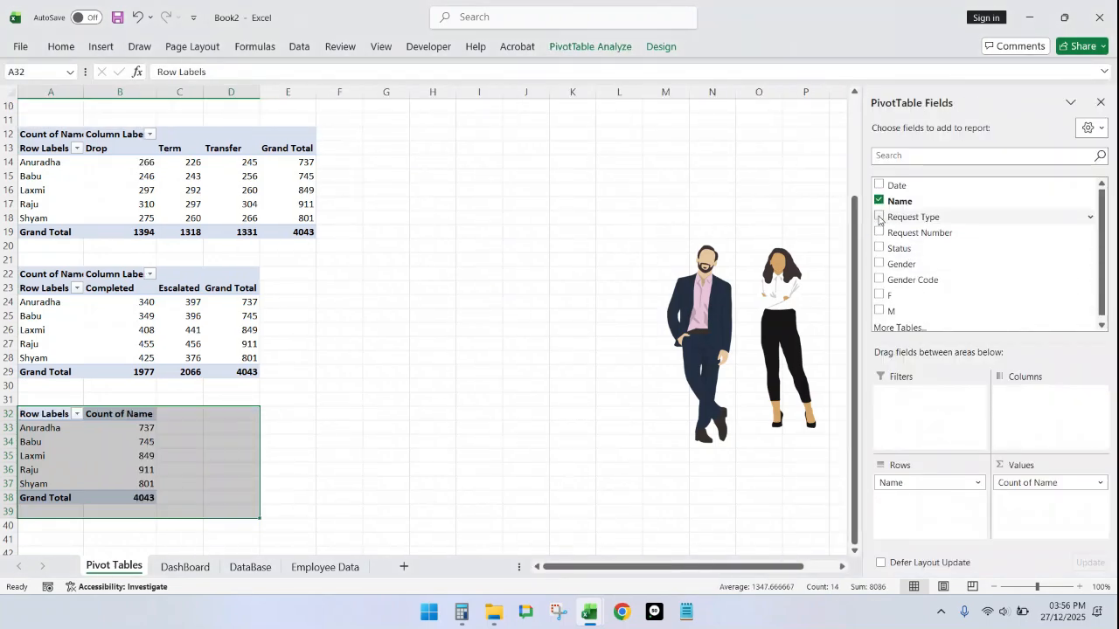
left_click(878, 200)
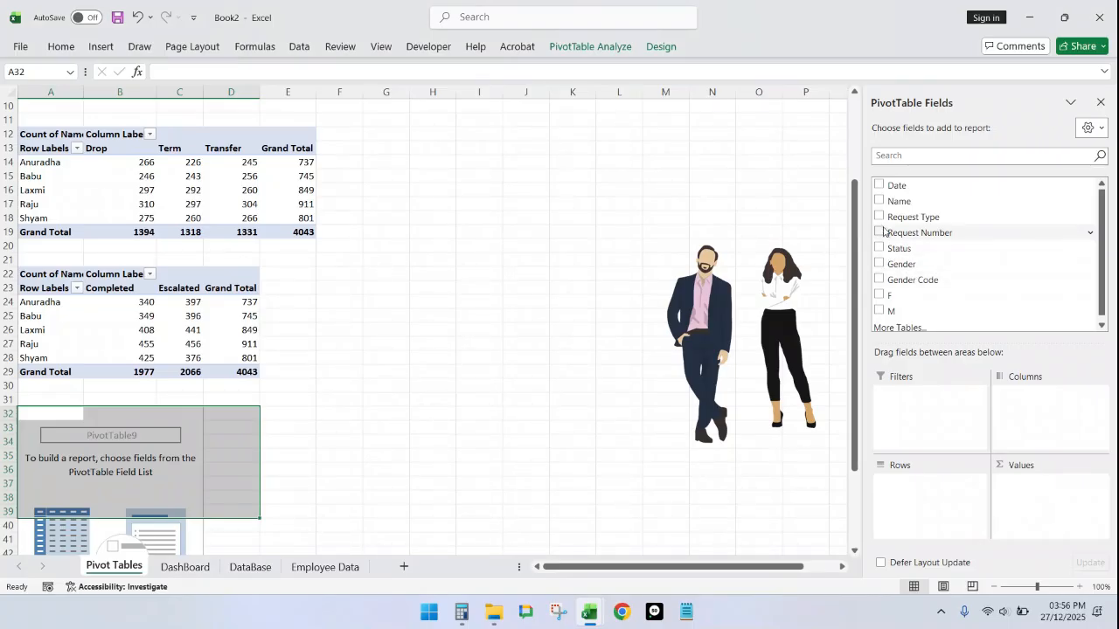
Step: Add Request Type to the pivot table's rows and also to its values as a count
left_click_drag(880, 216, 919, 490)
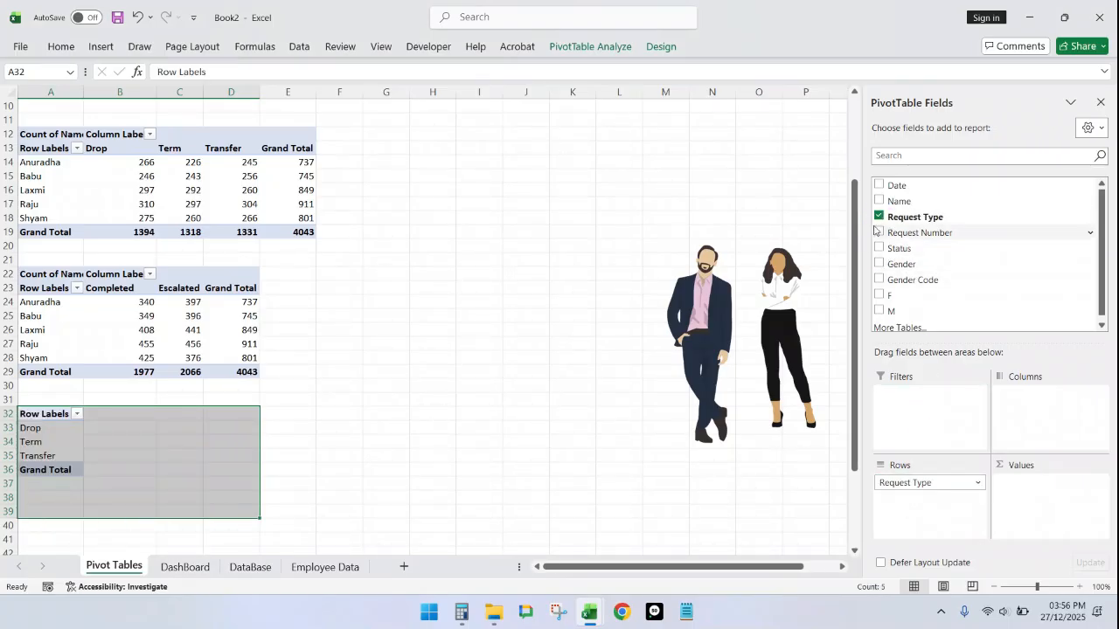
left_click_drag(872, 216, 1036, 503)
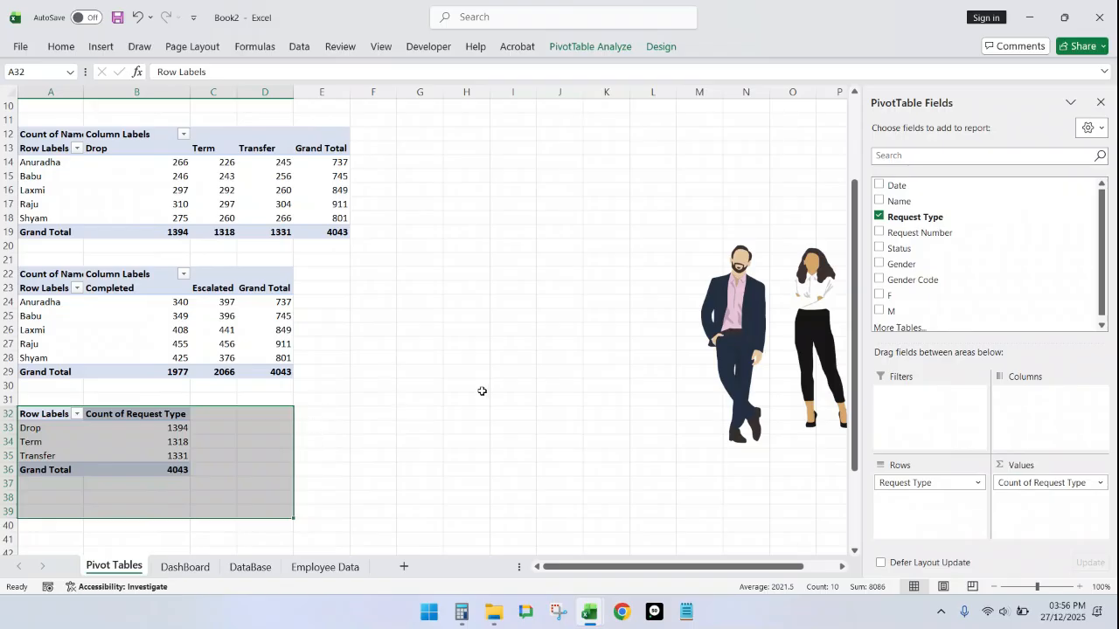
left_click(481, 390)
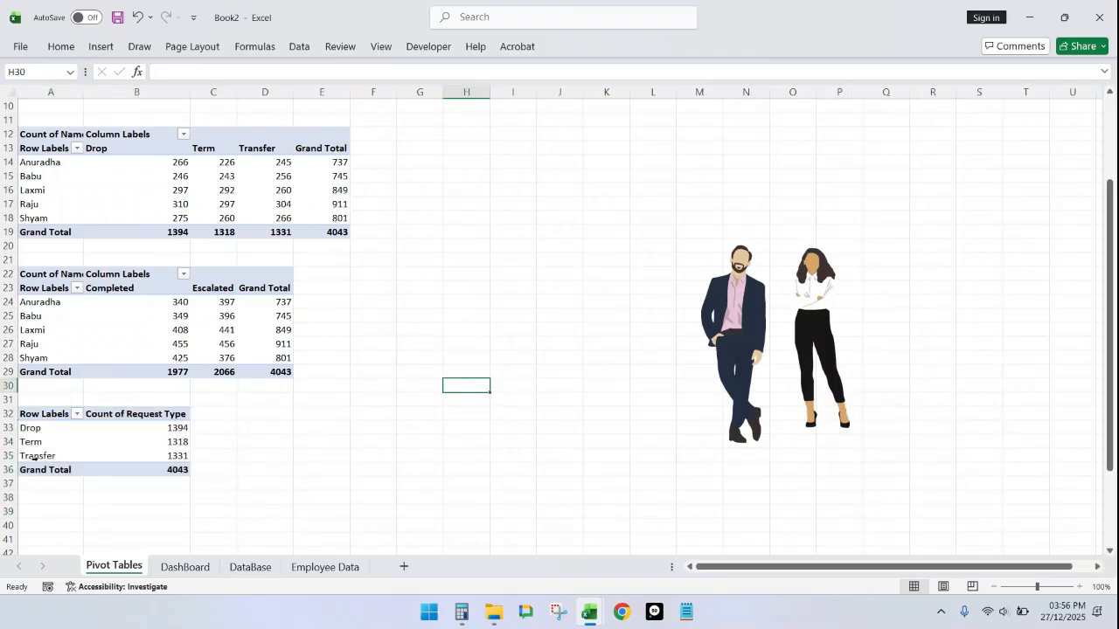
Step: Insert a 2-D clustered bar chart from the Request Type pivot table and place it beside the pivot tables
left_click(43, 417)
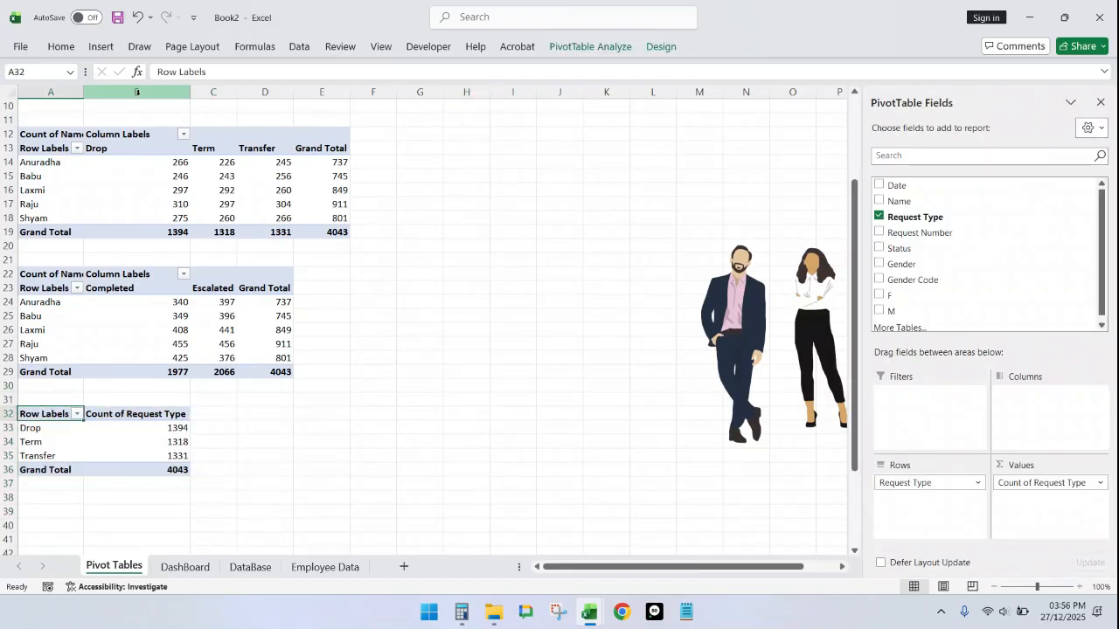
left_click(101, 46)
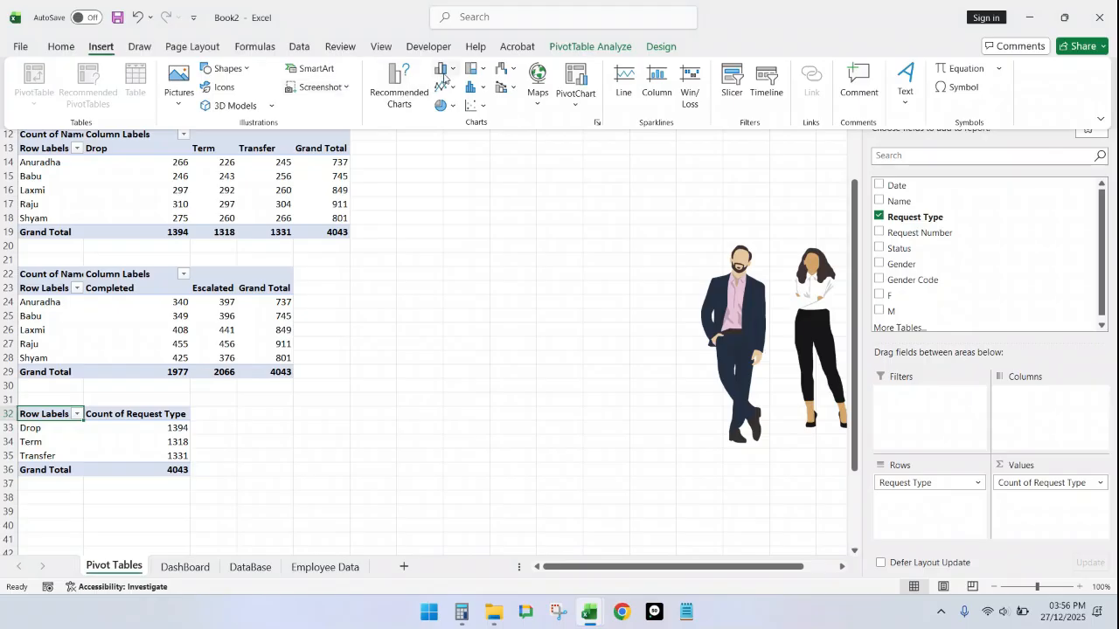
left_click(449, 70)
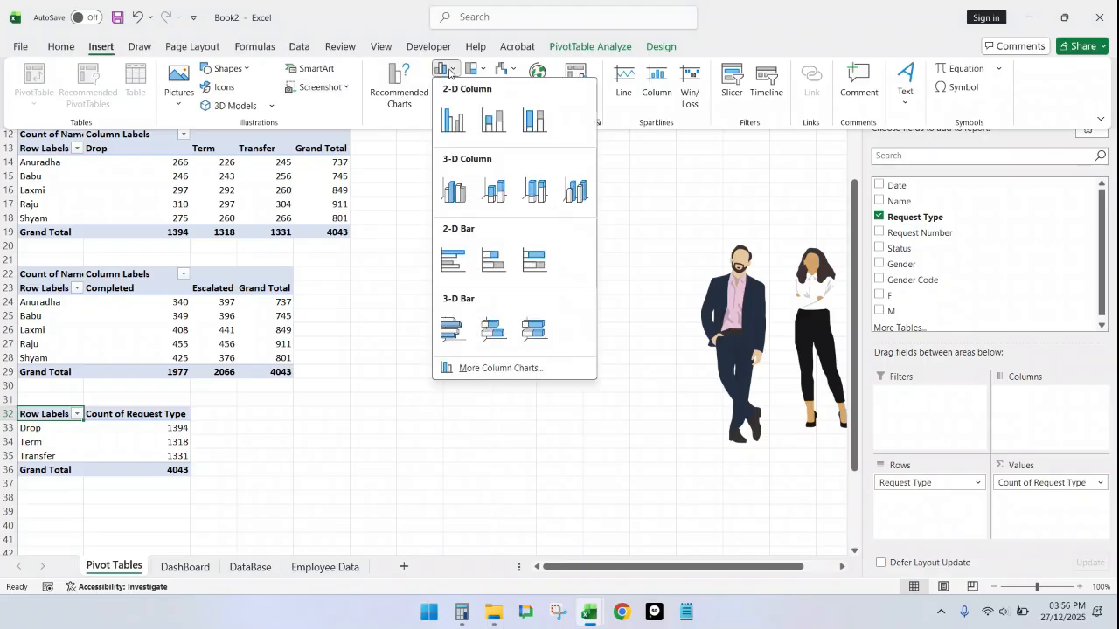
left_click(456, 254)
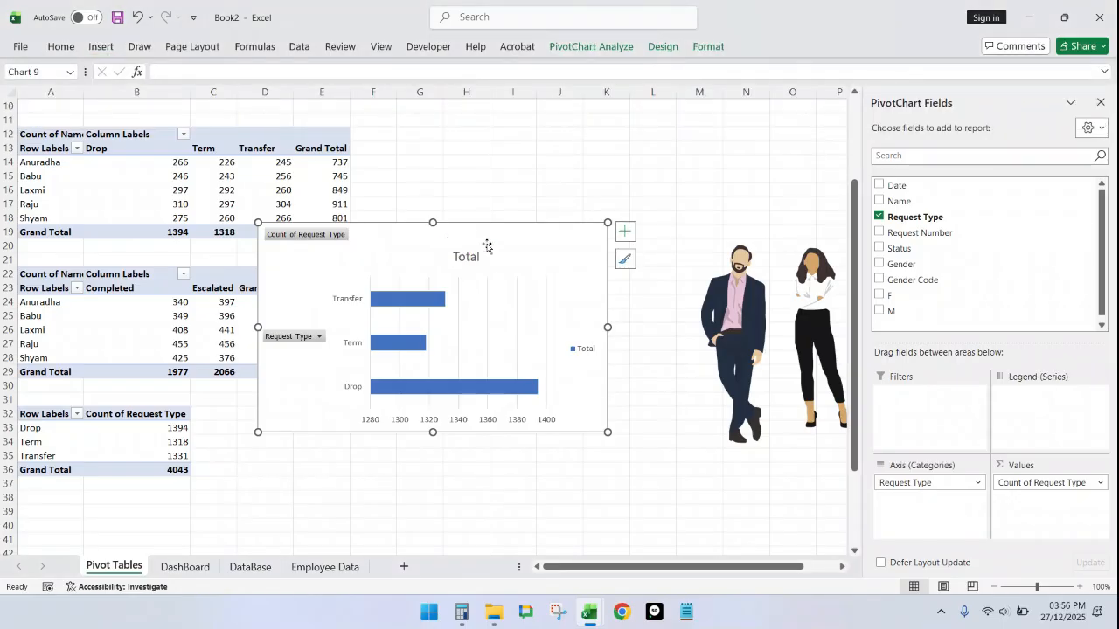
left_click_drag(498, 229, 641, 145)
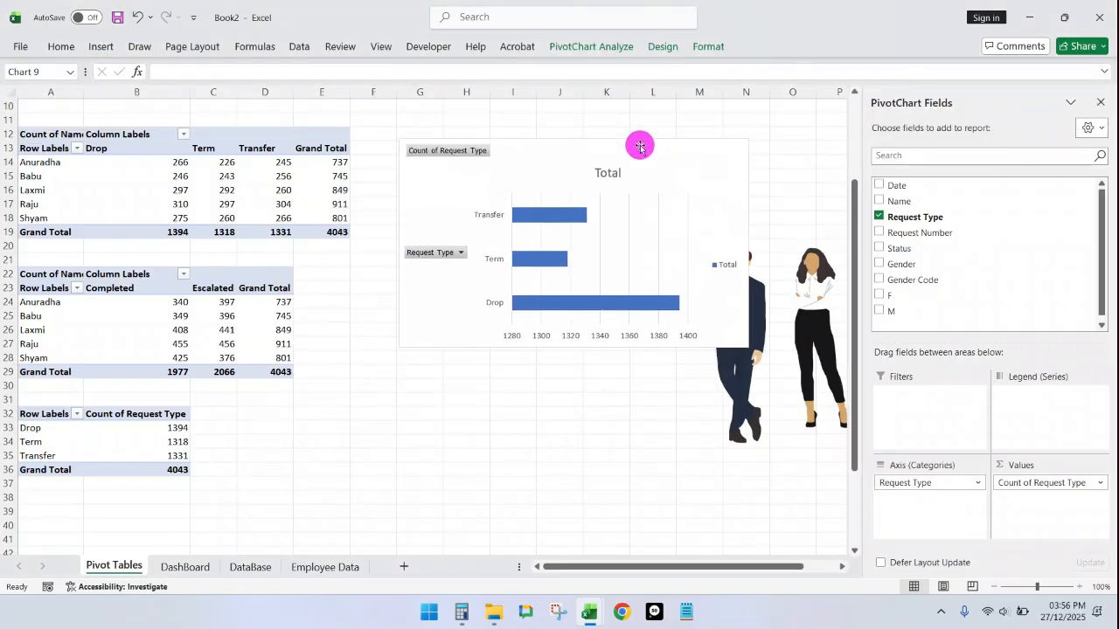
Step: Delete the legend and the vertical gridlines from the Request Type bar chart
left_click(732, 267)
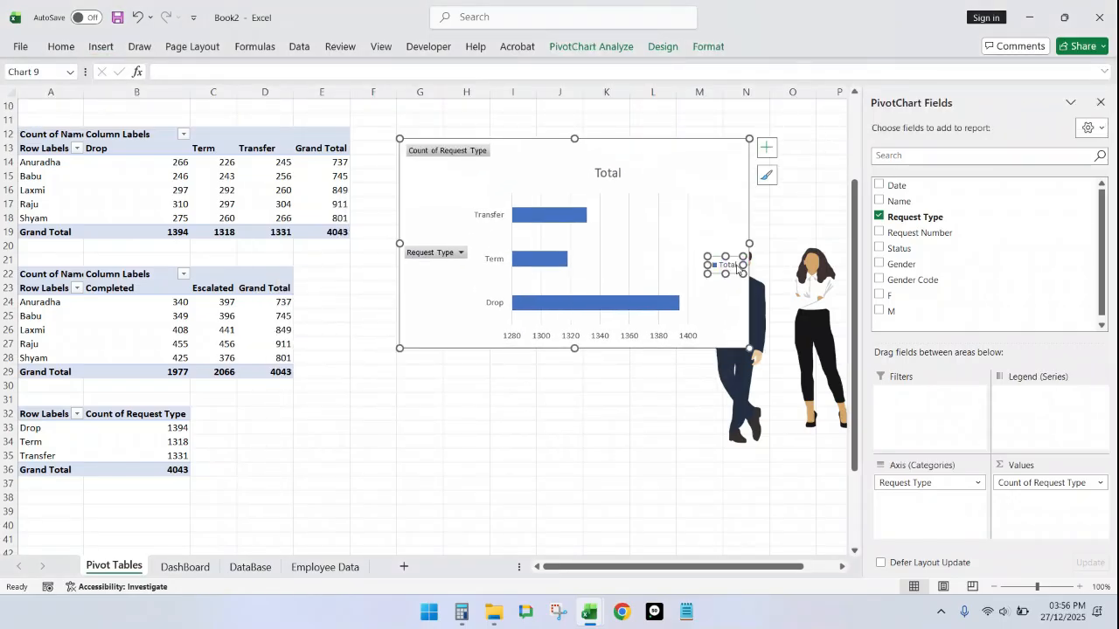
key("Delete")
left_click(693, 229)
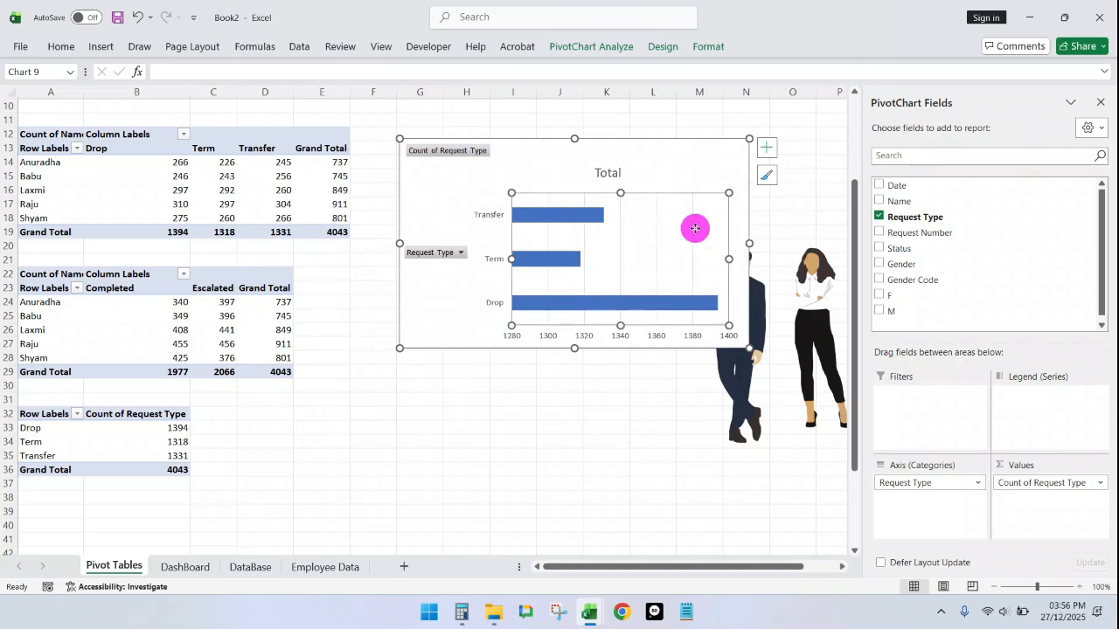
key("Delete")
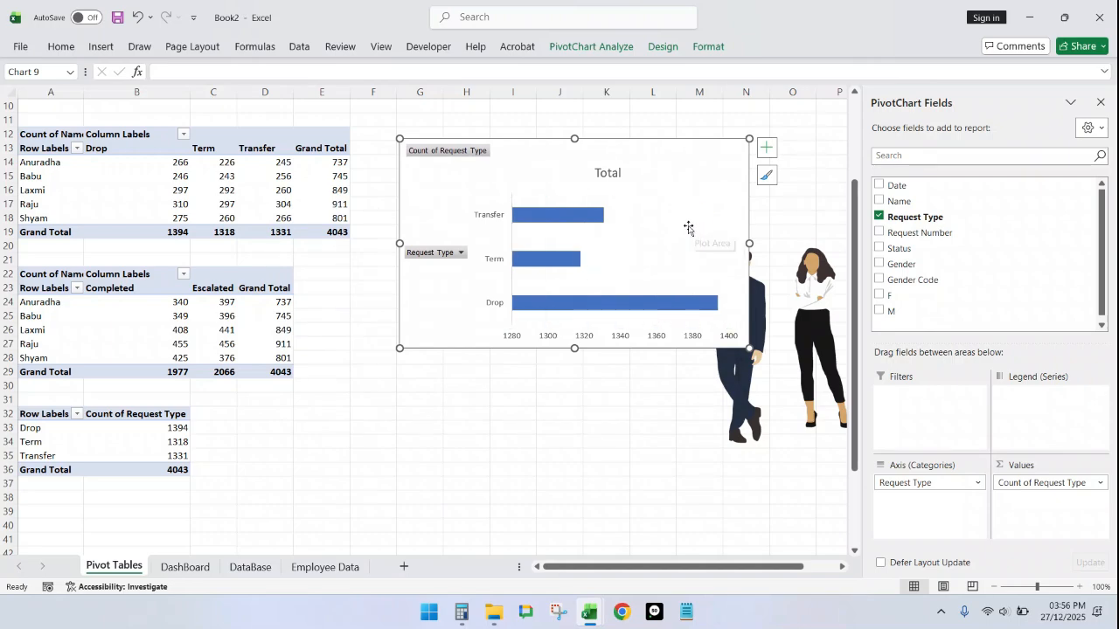
Step: Hide all field buttons on the Request Type chart and delete its horizontal value axis
left_click(616, 177)
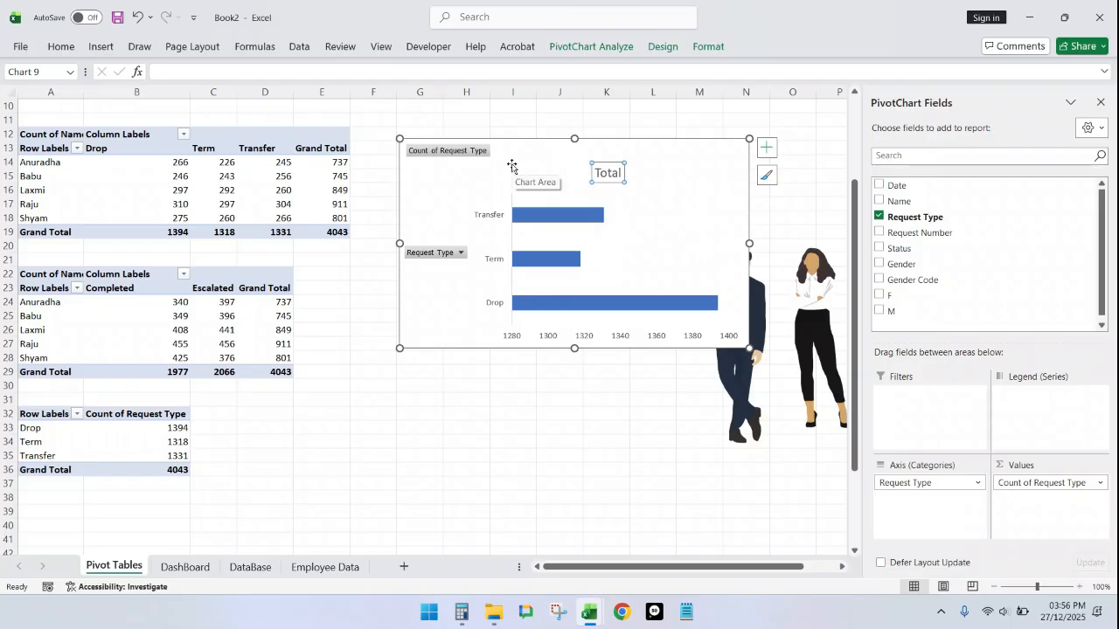
left_click(602, 47)
left_click(817, 108)
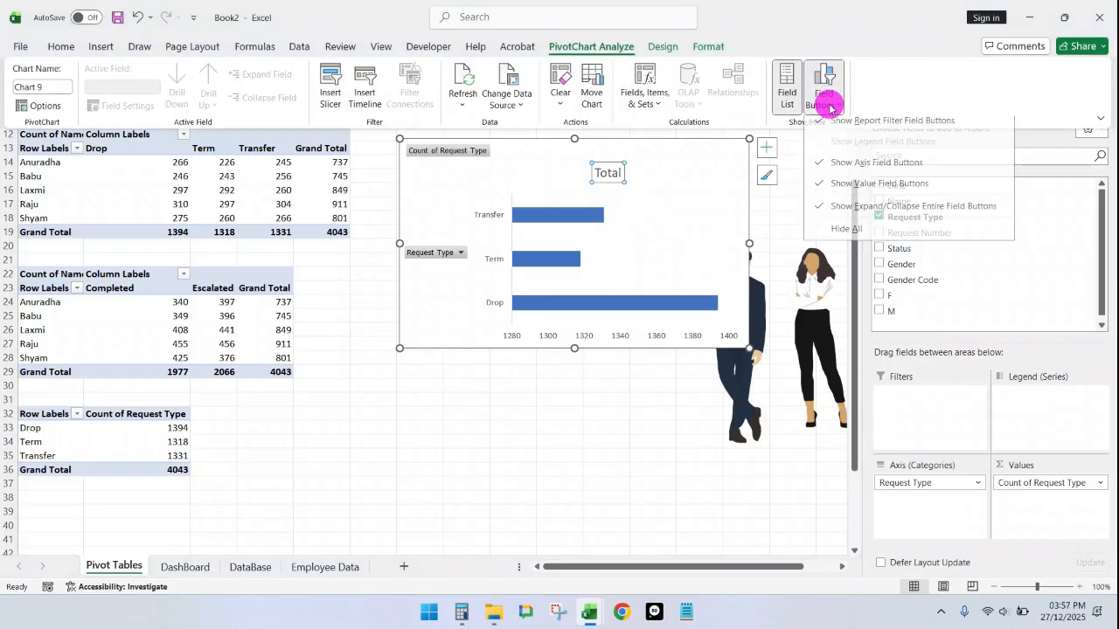
left_click(837, 302)
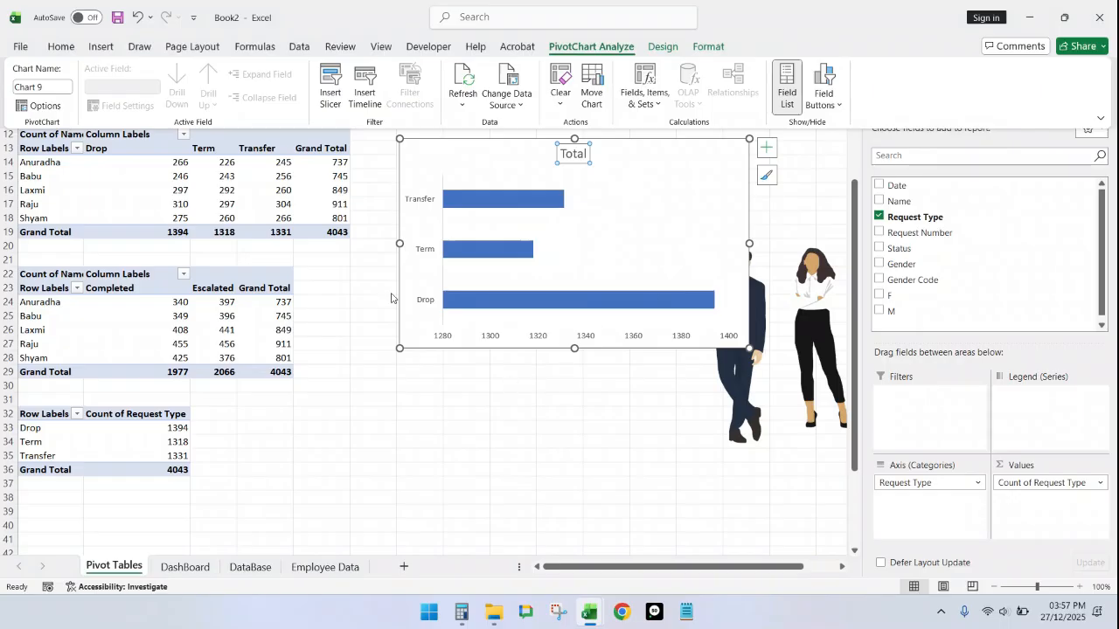
left_click(402, 333)
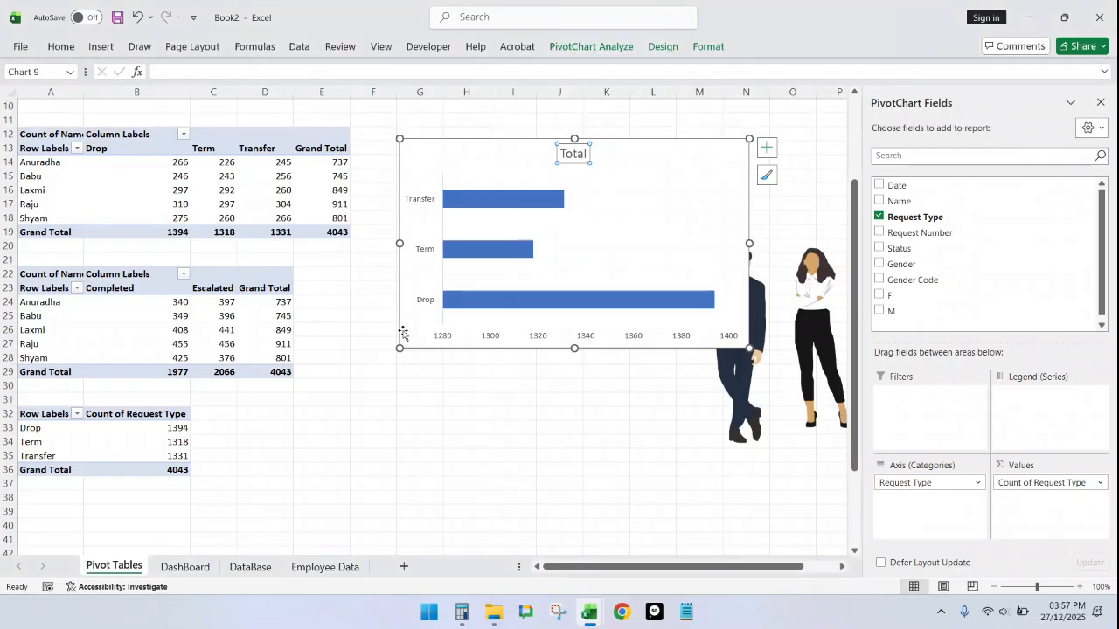
left_click(431, 340)
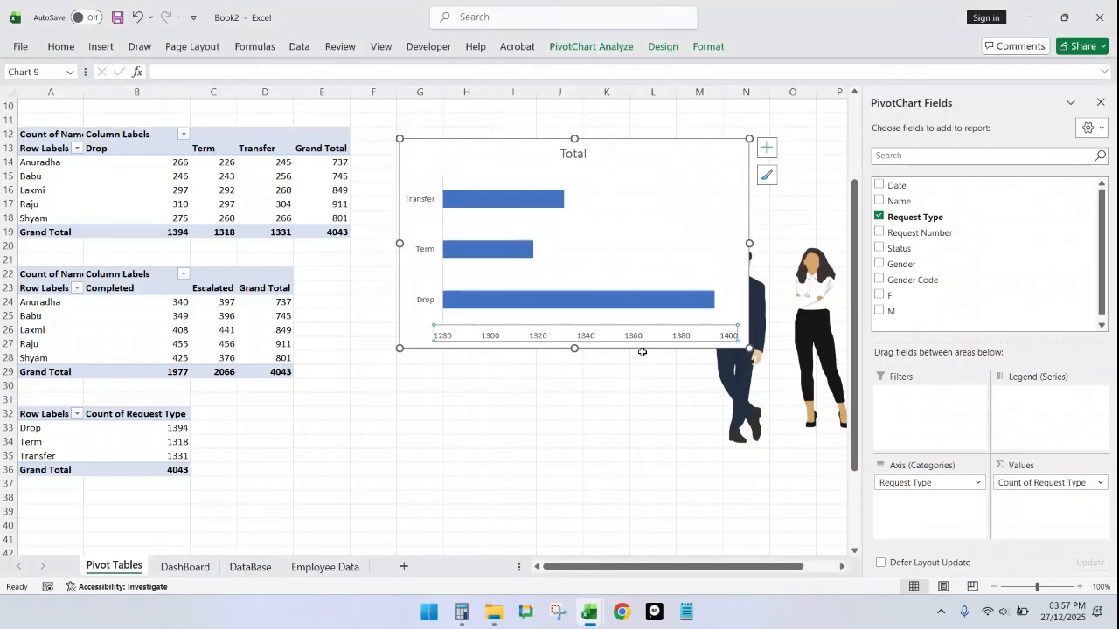
key("Delete")
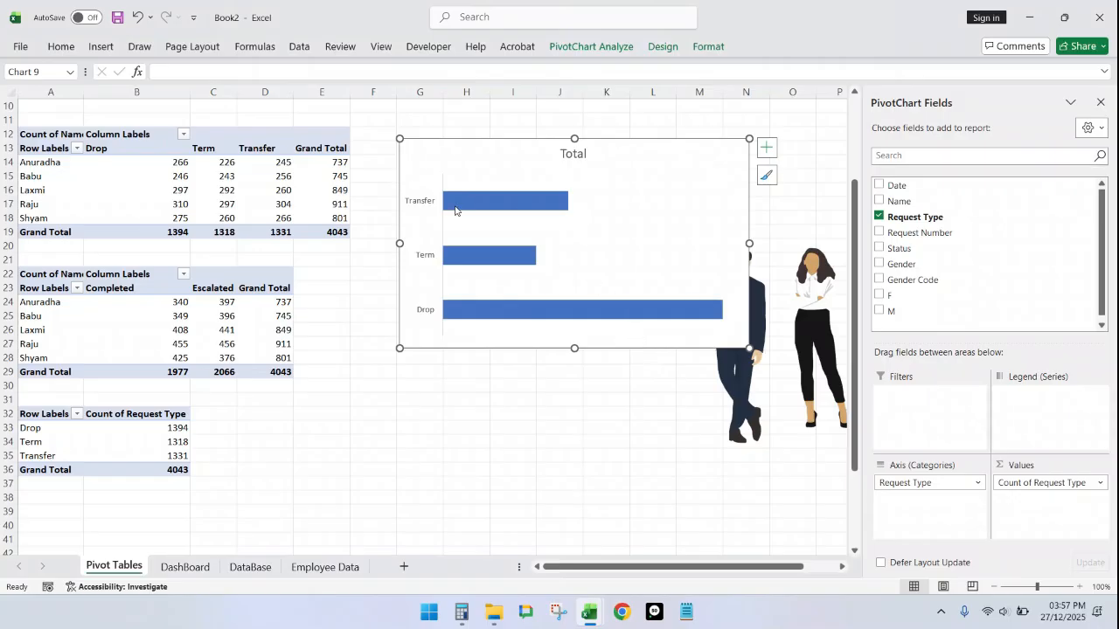
Step: Set the chart's vertical category axis to show categories in reverse order
left_click(427, 204)
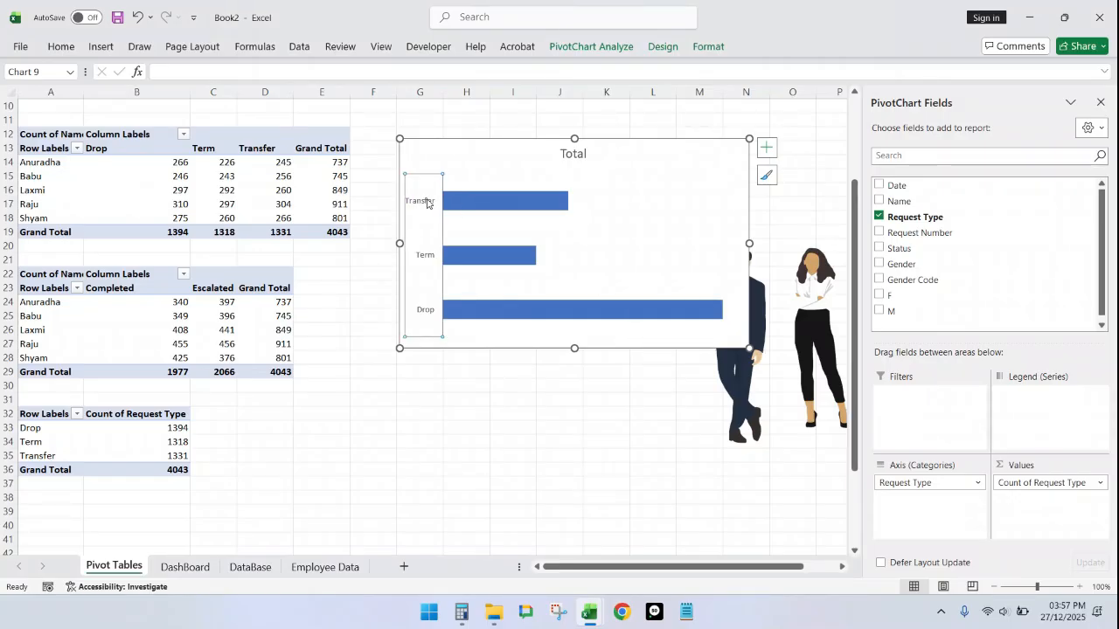
right_click(427, 204)
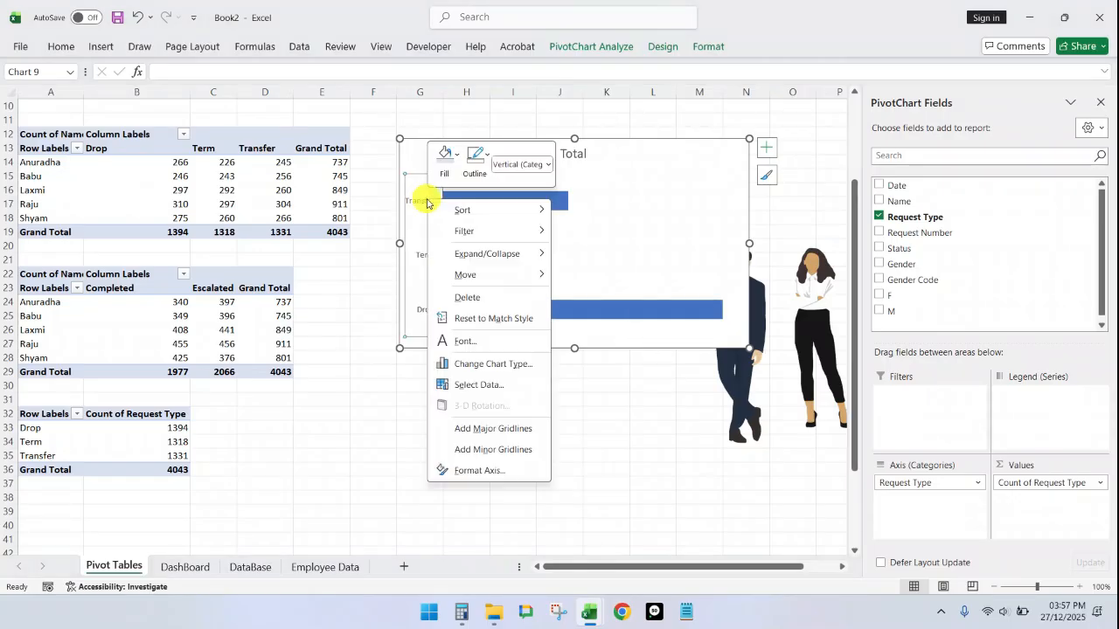
left_click(479, 470)
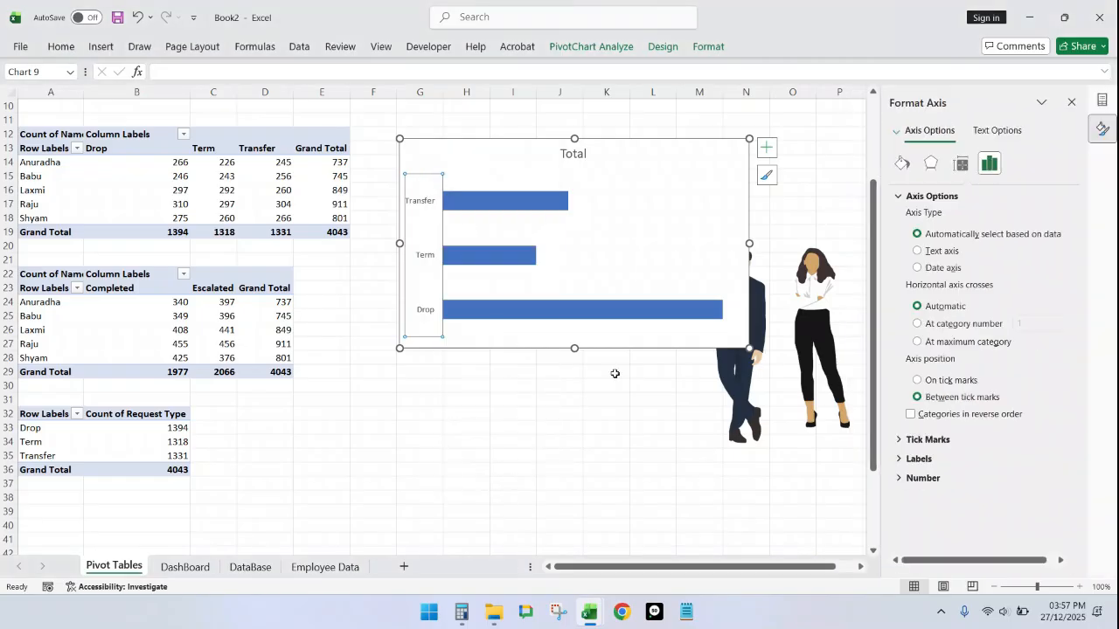
left_click(912, 415)
left_click(576, 427)
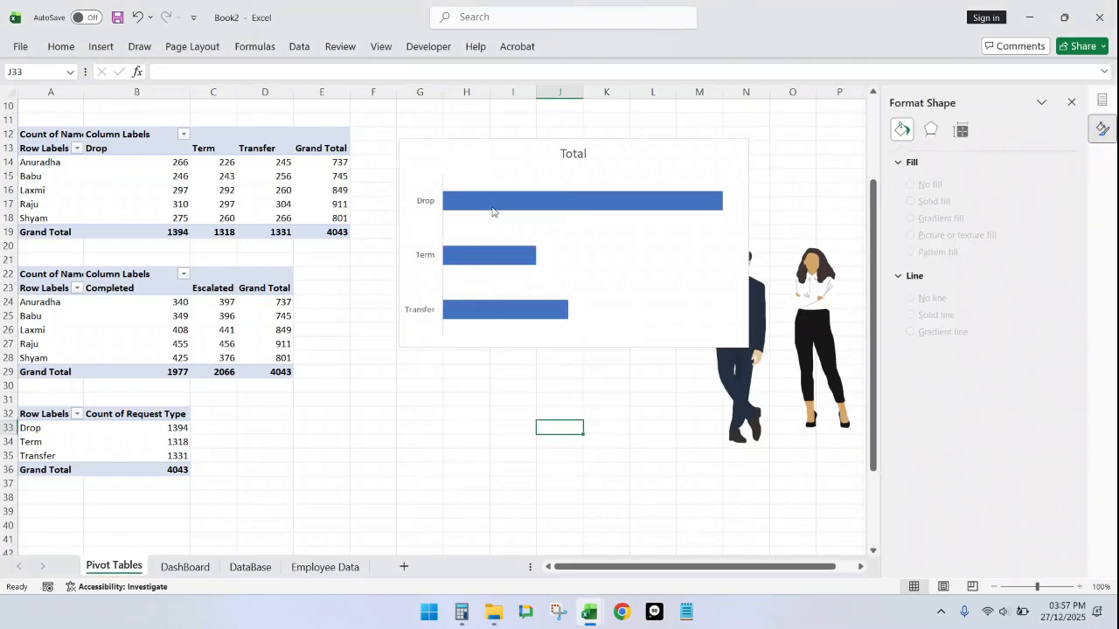
Step: Add data labels to the bars of the Request Type chart
left_click(492, 210)
right_click(494, 208)
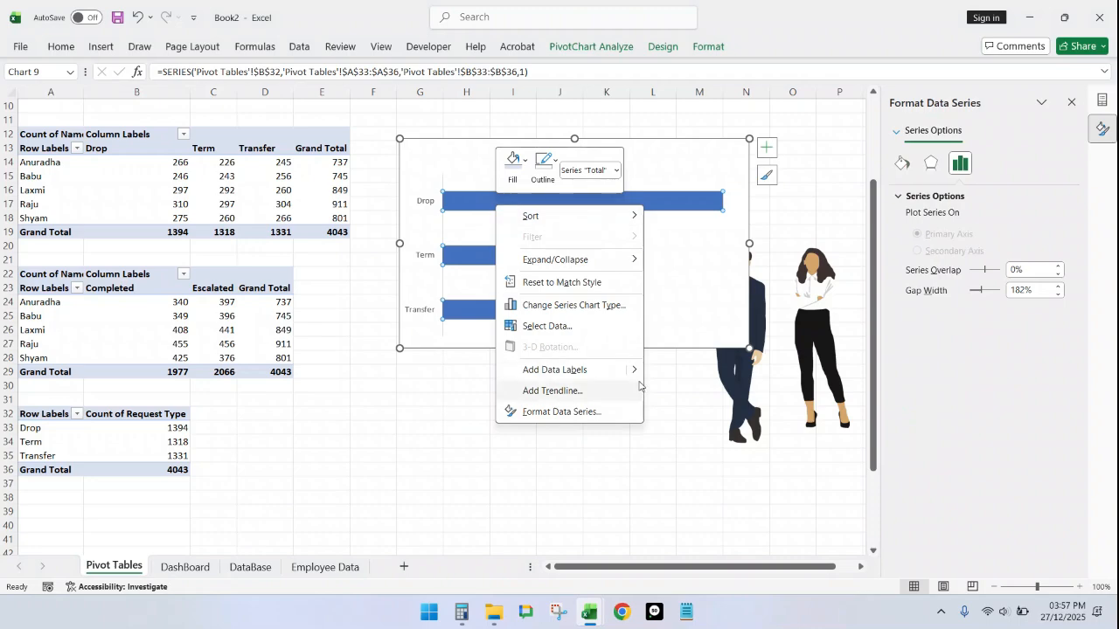
mouse_move(638, 370)
left_click(685, 373)
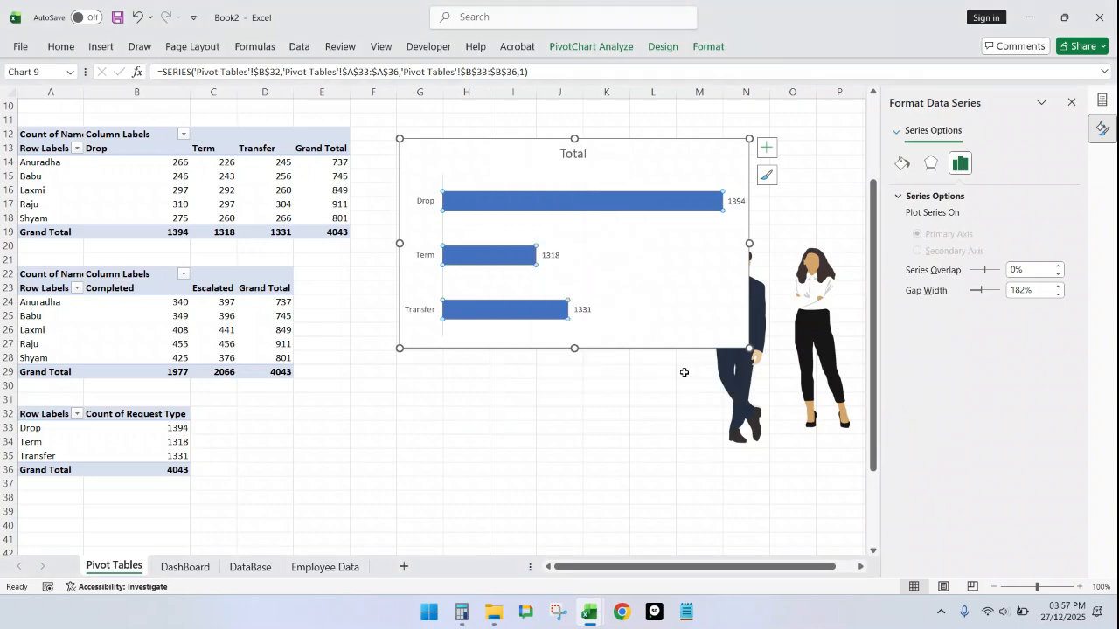
Step: Replace the Request Type chart's title with "Process Wise Count"
left_click(579, 154)
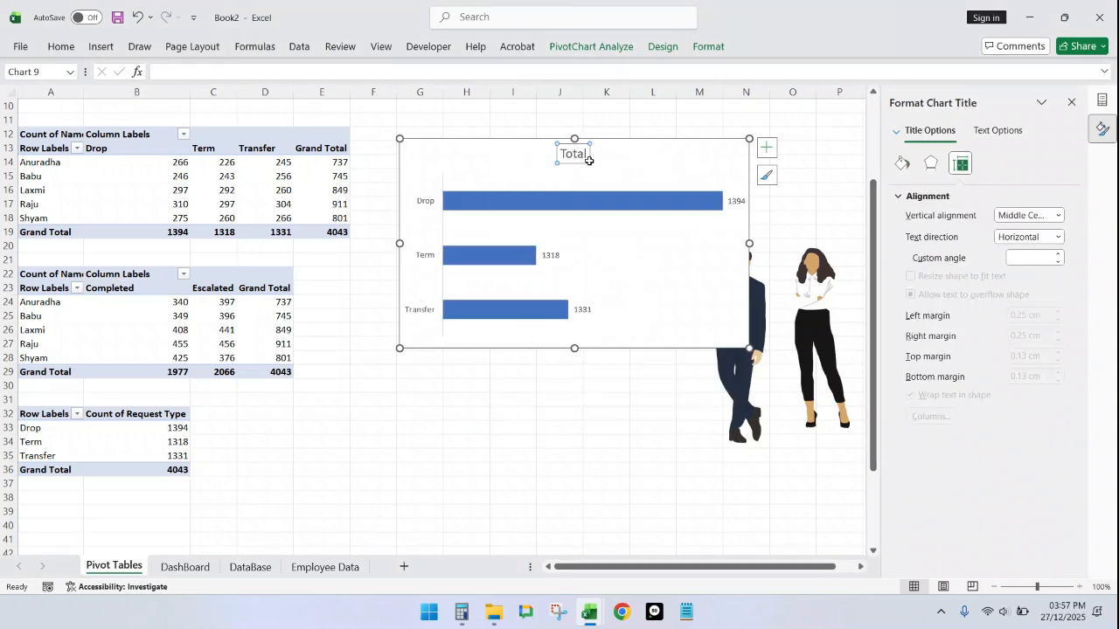
left_click(581, 153)
double_click(581, 152)
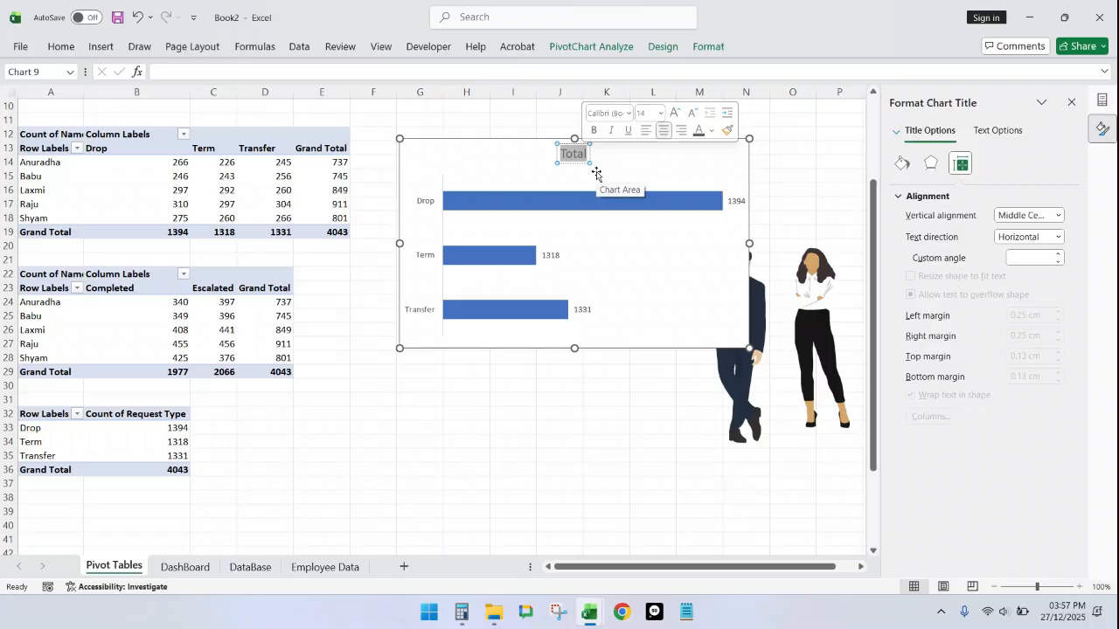
type("P")
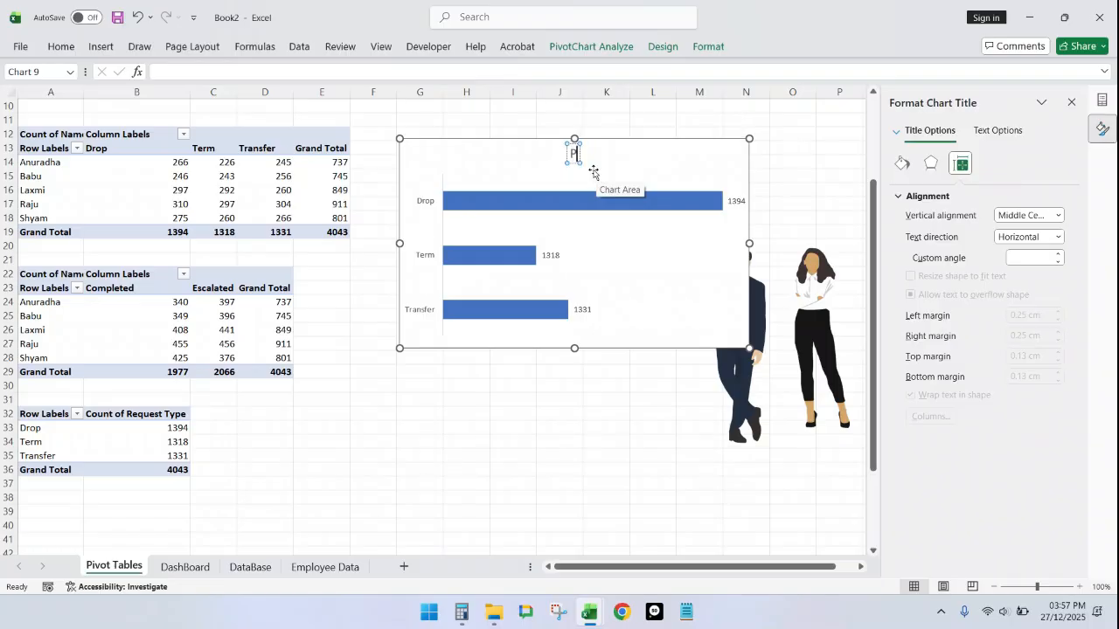
type("rocess Wise Count")
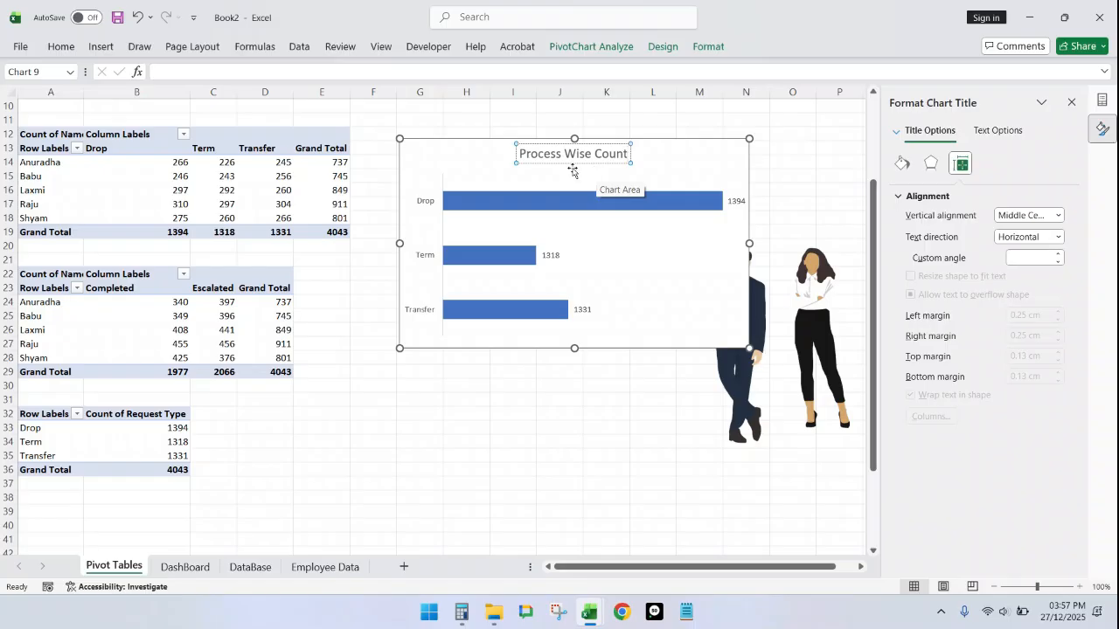
left_click(470, 114)
Step: Cut the Process Wise Count chart from the Pivot Tables sheet and paste it into the DashBoard sheet beside the Completed VS Escalated chart
left_click(472, 149)
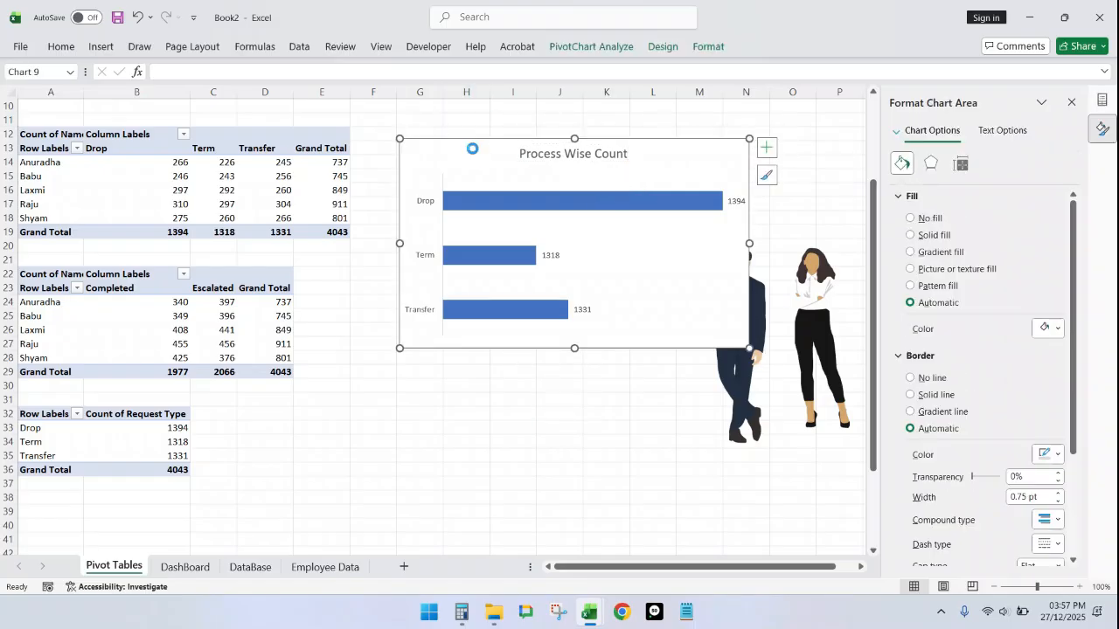
key("Delete")
left_click(184, 567)
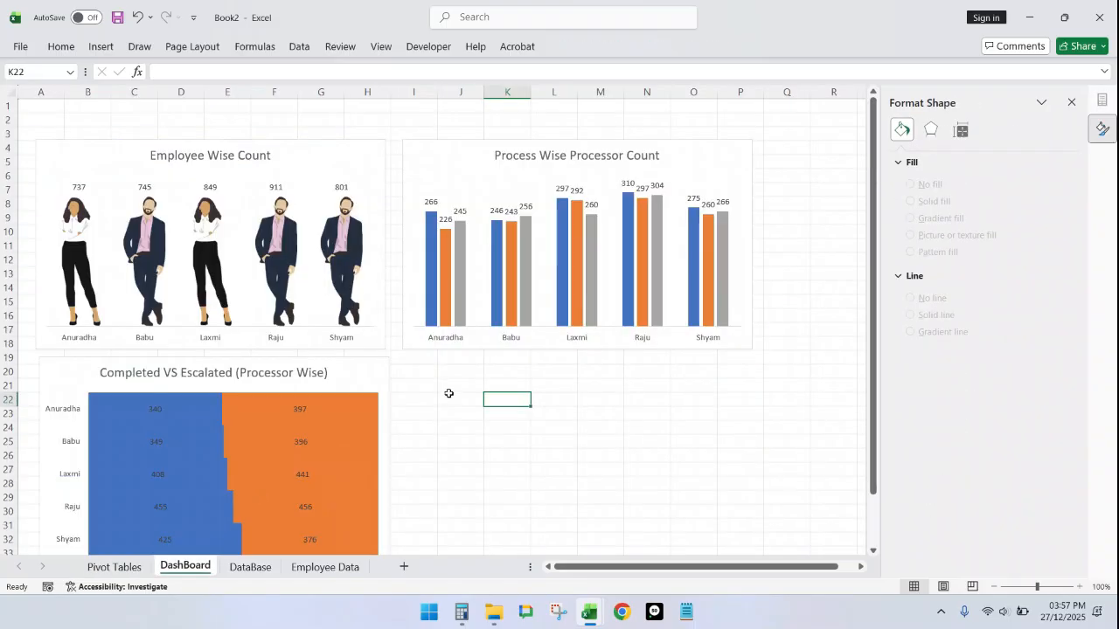
left_click(429, 370)
key("ctrl+v")
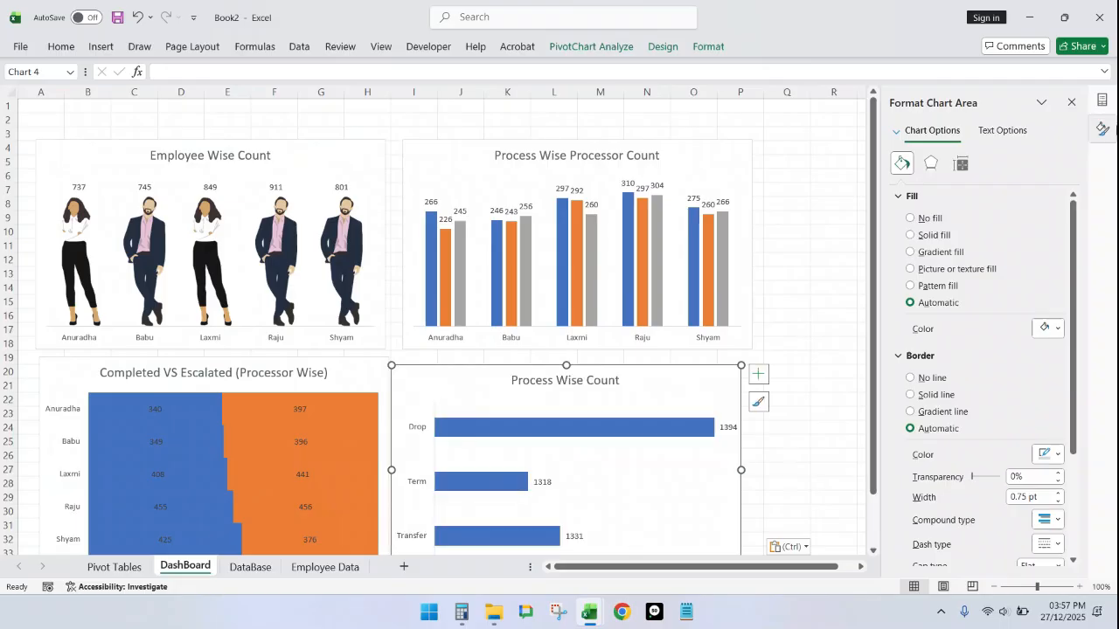
Step: Close the formatting and field panes and position the Process Wise Count chart just below the Process Wise Processor Count chart
left_click(1071, 103)
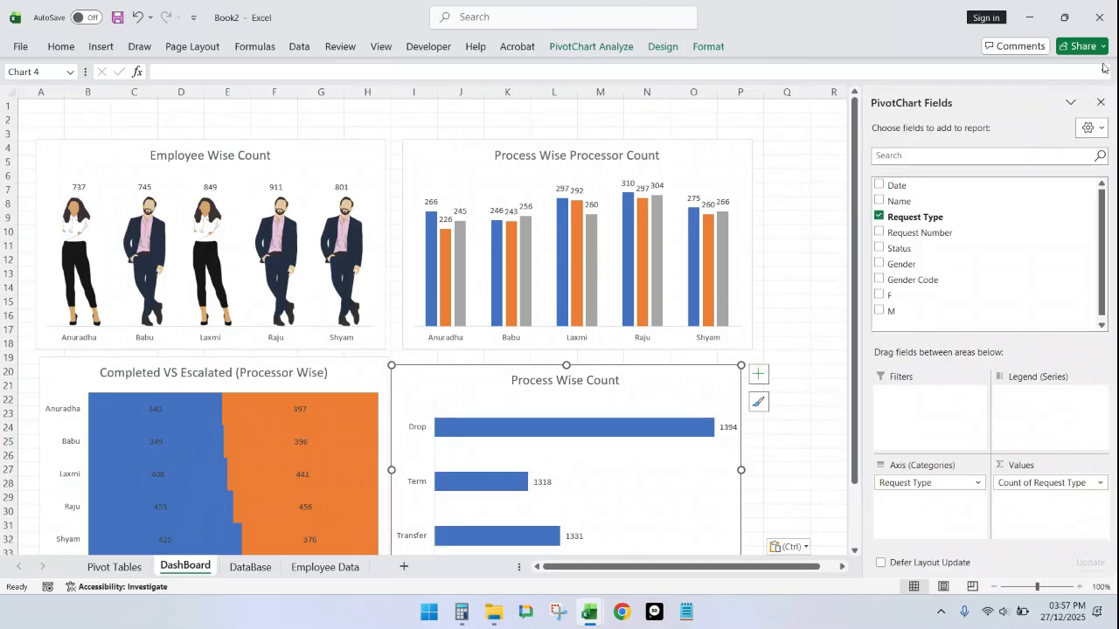
left_click(1102, 104)
left_click(833, 343)
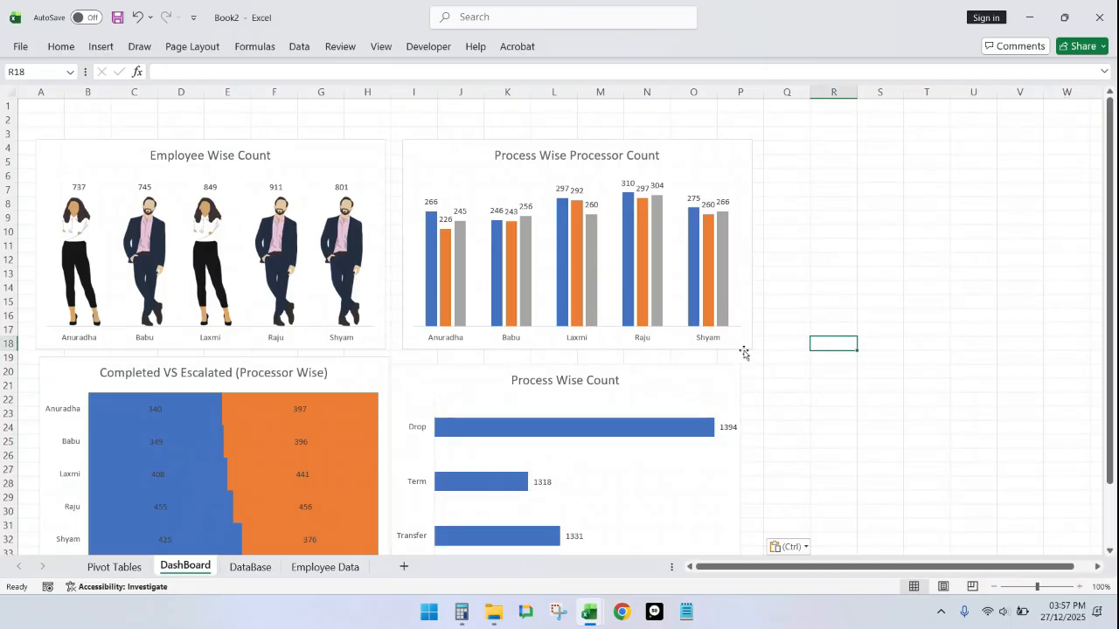
left_click_drag(678, 365, 685, 357)
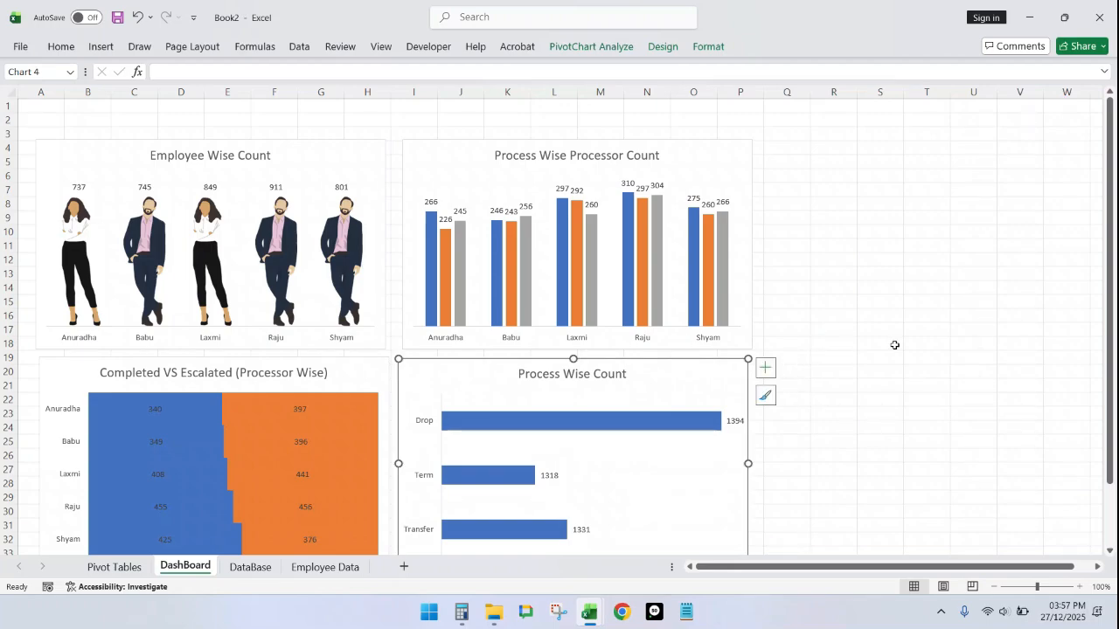
Step: Copy the first pivot table (A3:E9) on the Pivot Tables sheet and paste it at cell A39, below the Request Type pivot table
left_click(133, 566)
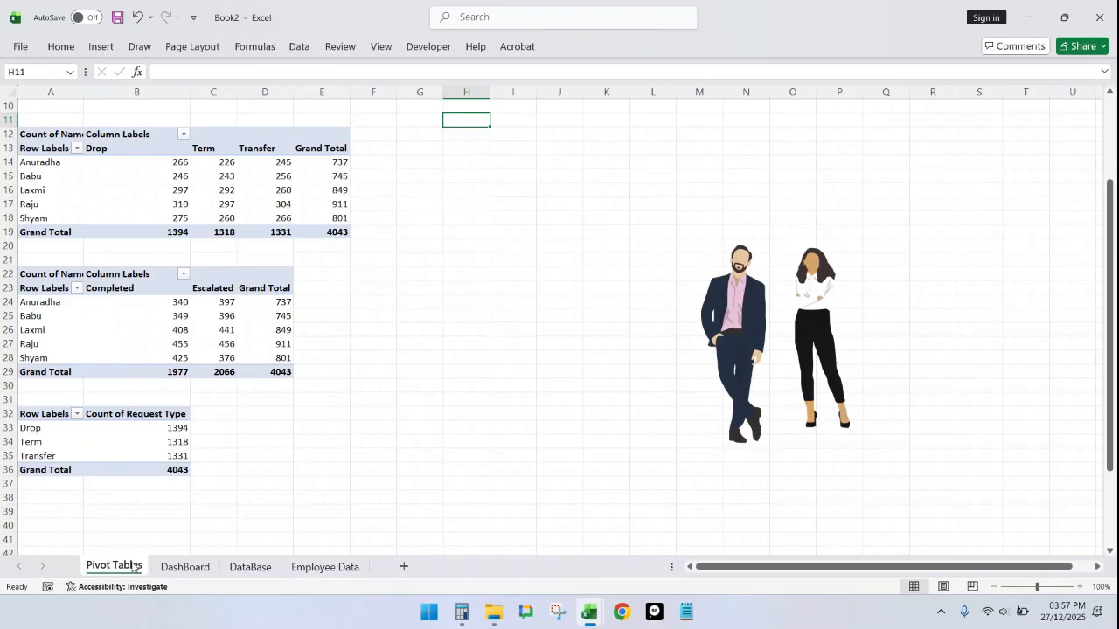
scroll(442, 350, "up", 3)
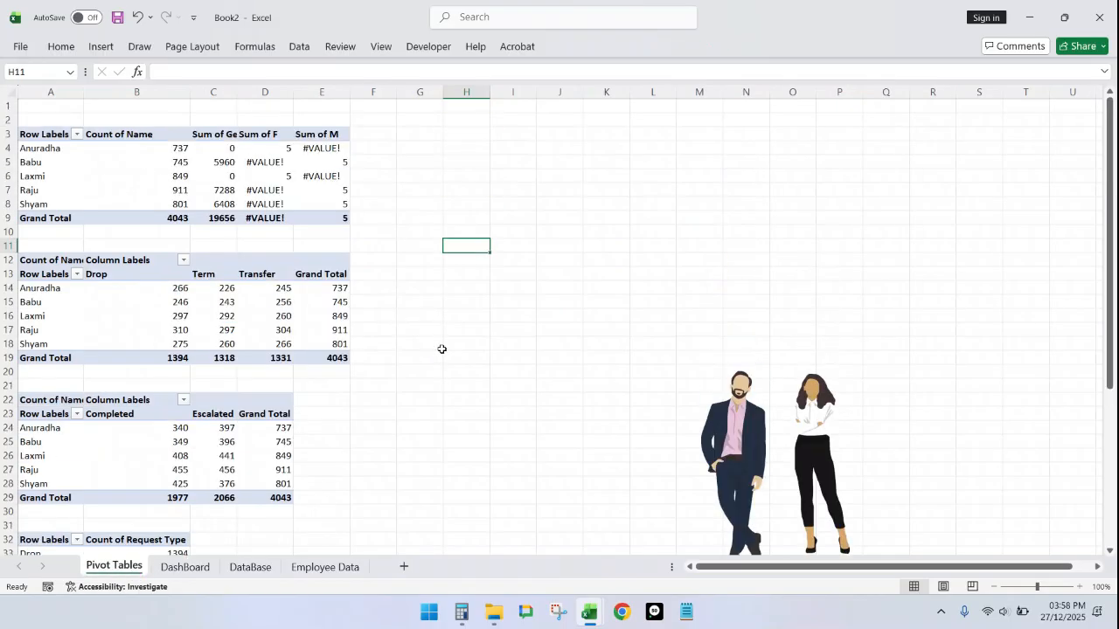
mouse_move(46, 138)
left_mouse_down()
mouse_move(229, 215)
mouse_move(329, 214)
mouse_move(331, 225)
left_mouse_up()
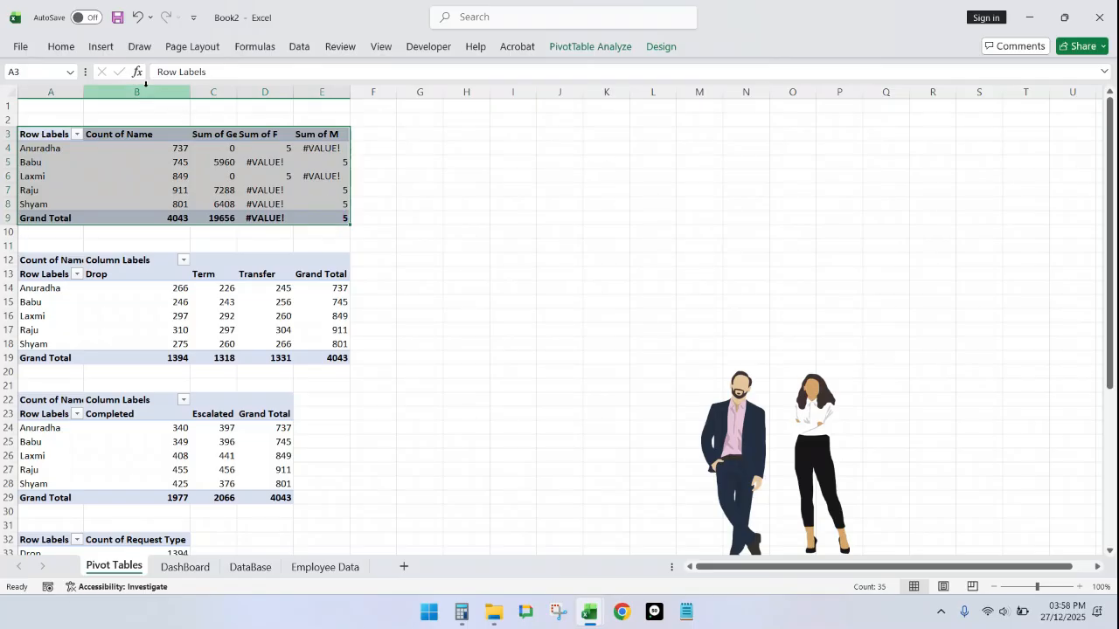
key("ctrl+c")
scroll(192, 273, "down", 8)
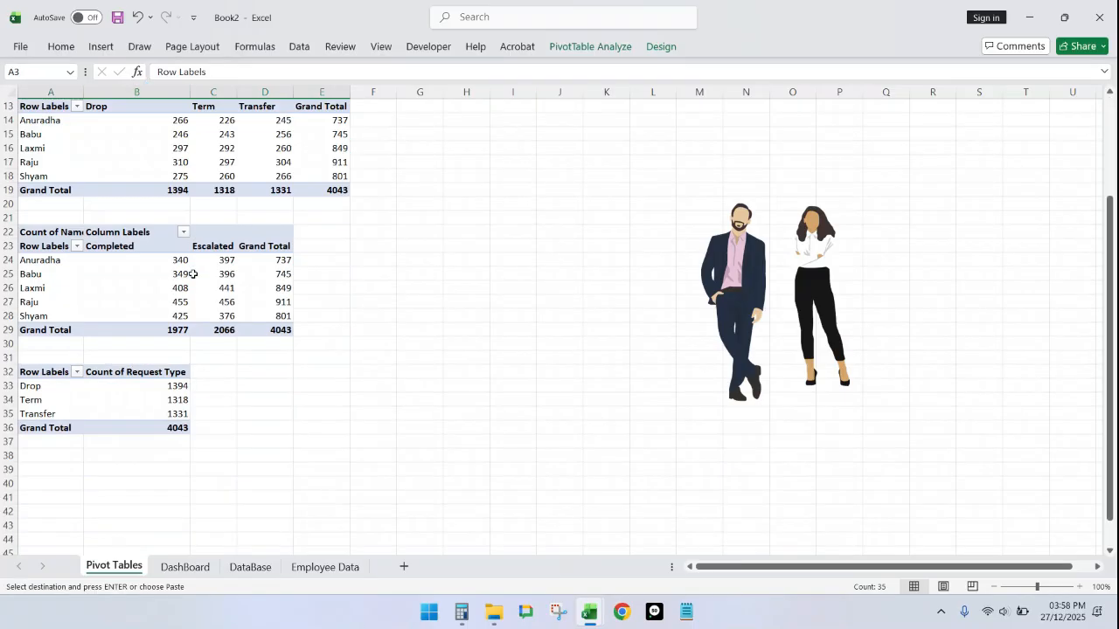
left_click(40, 300)
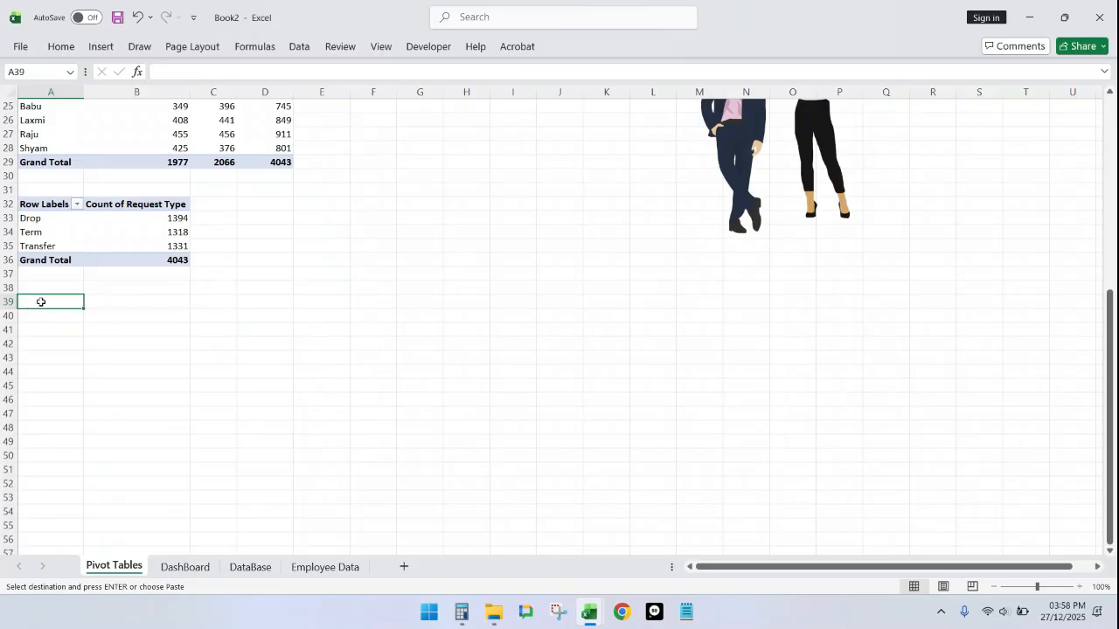
key("ctrl+v")
key("Escape")
scroll(442, 172, "up", 1)
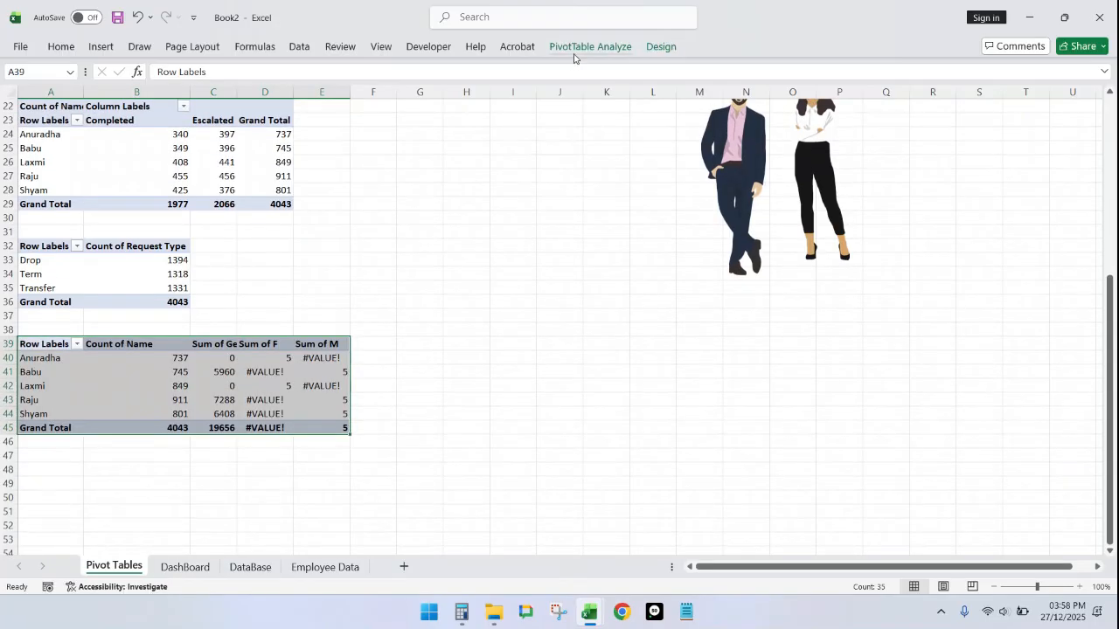
Step: Show the field list for the copied pivot table and remove the F, M and Gender Code fields
left_click(580, 48)
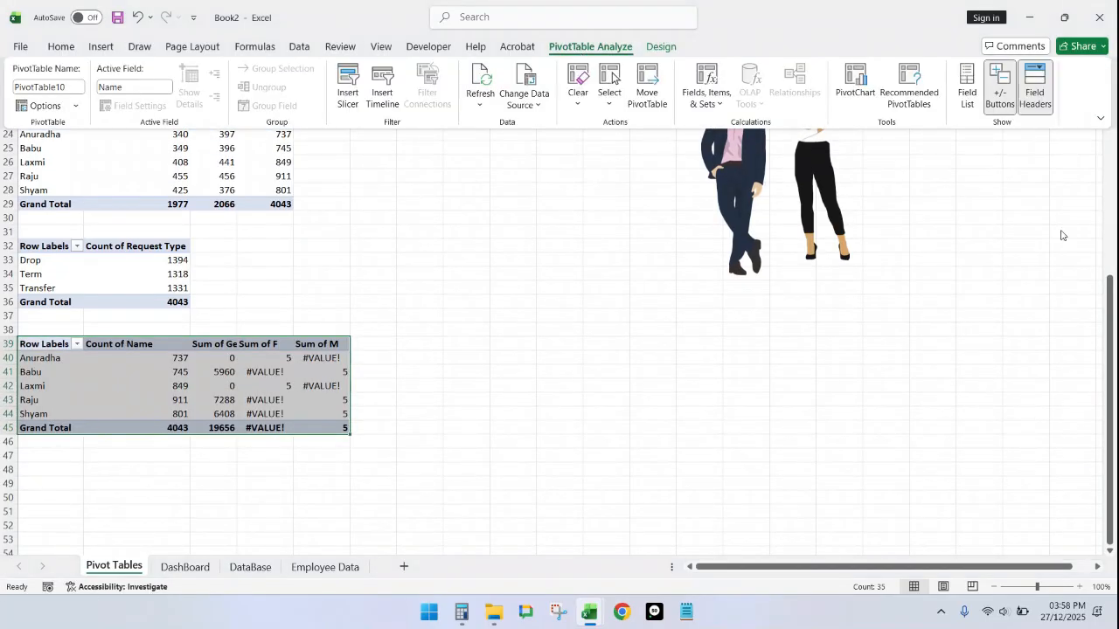
left_click(966, 87)
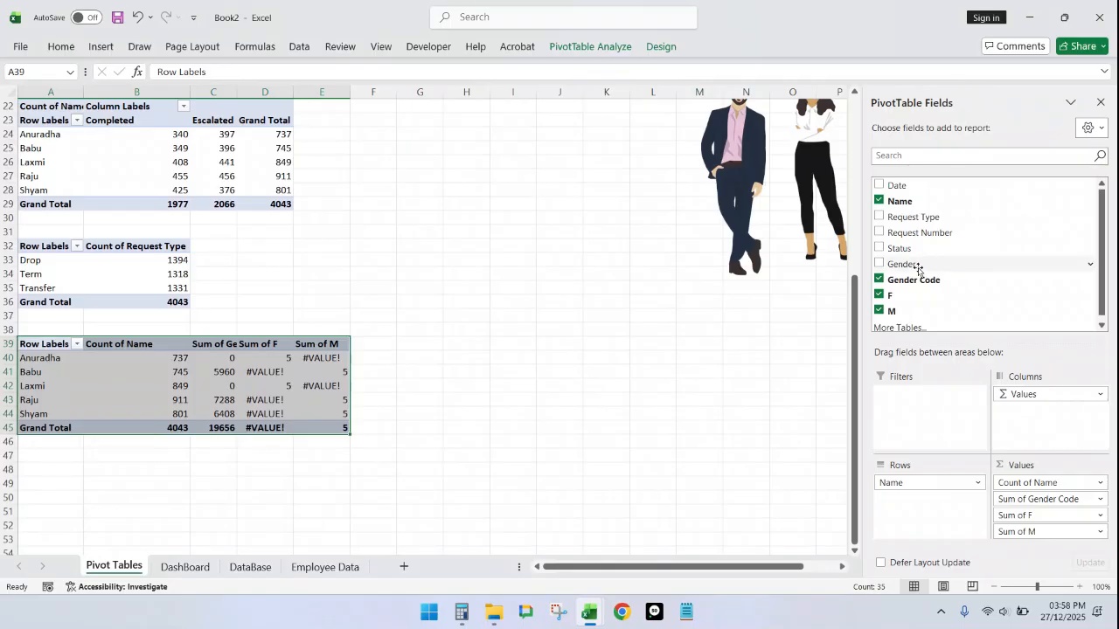
left_click(880, 295)
left_click(879, 310)
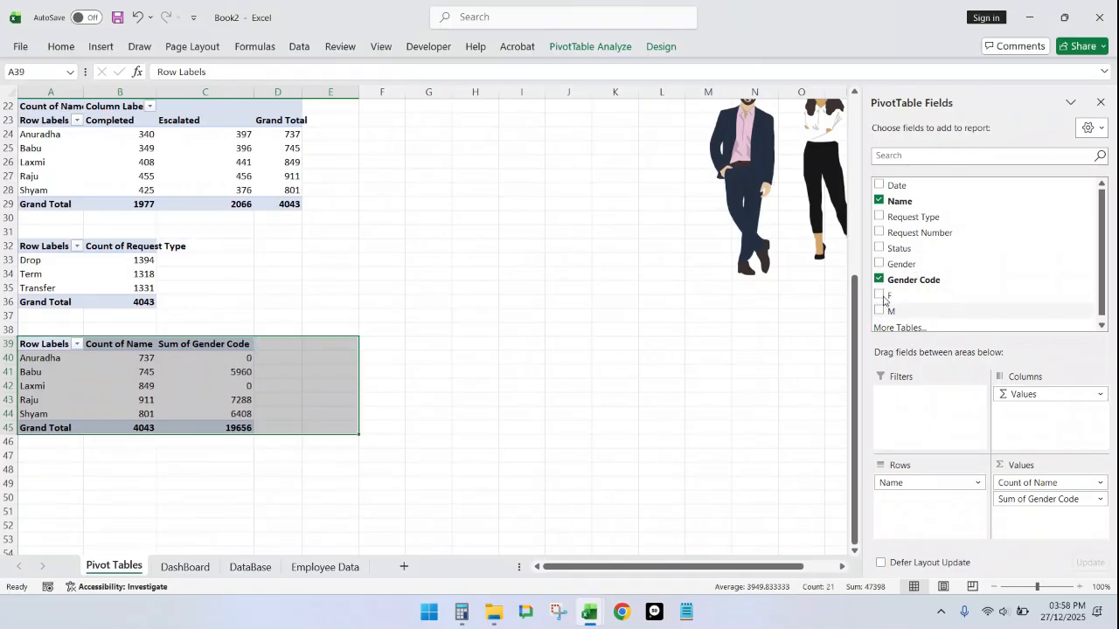
left_click(878, 280)
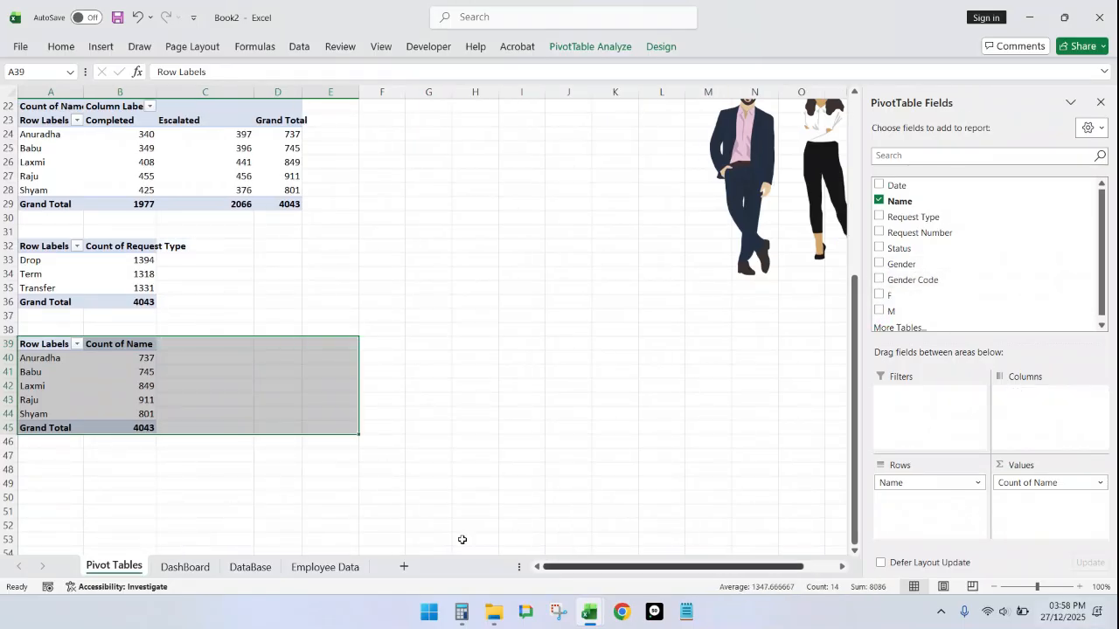
Step: Filter the copied pivot table's row labels to the top 2 items by Count of Name
left_click(77, 343)
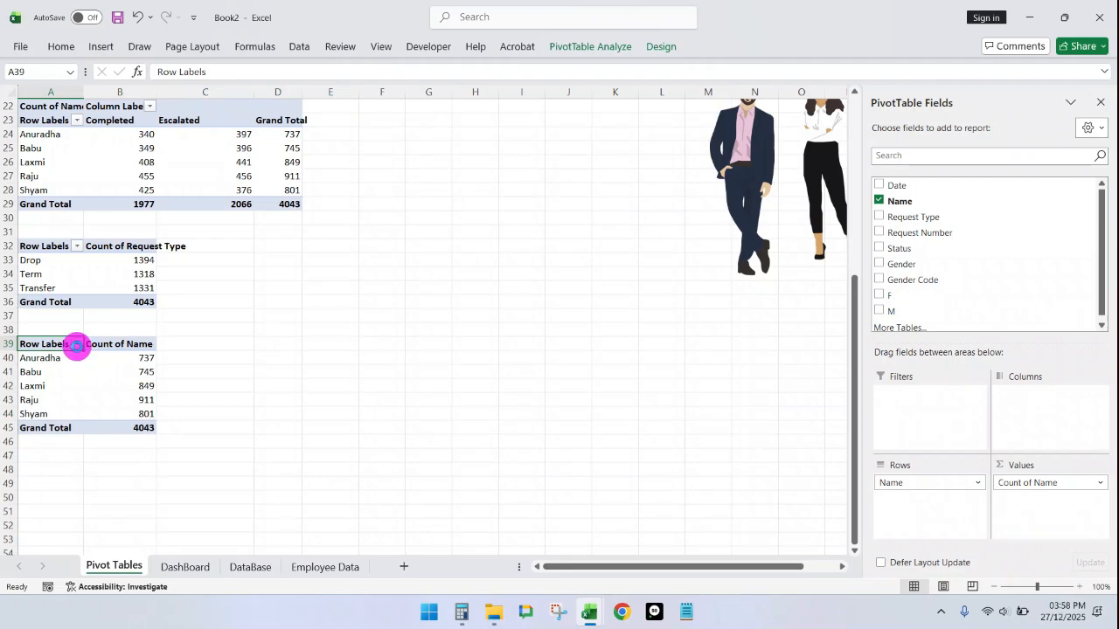
mouse_move(140, 154)
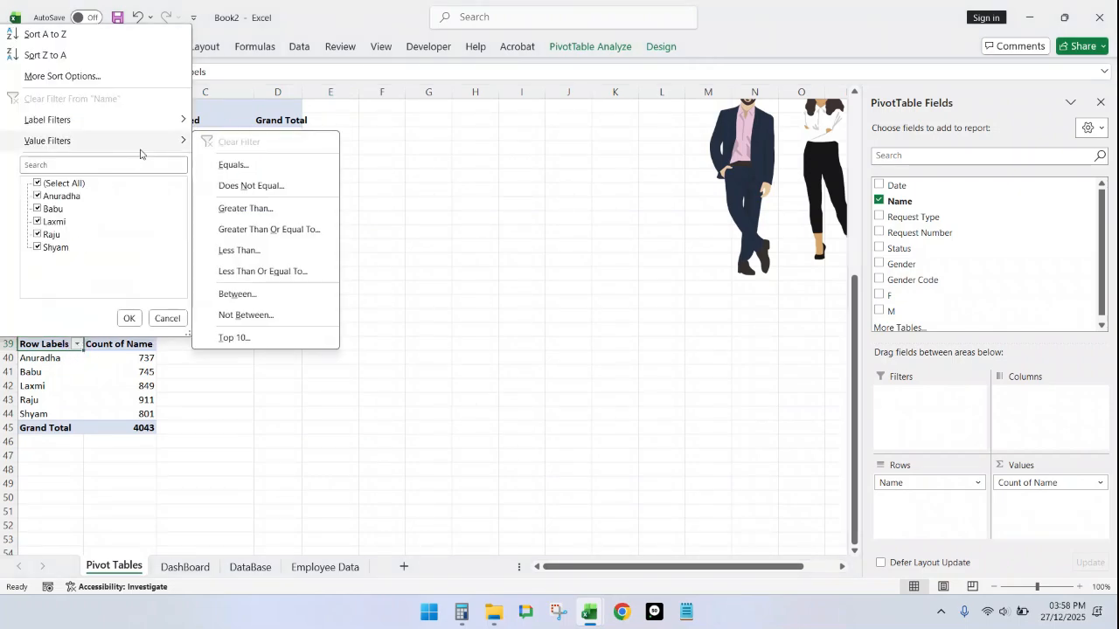
left_click(94, 404)
left_click(77, 344)
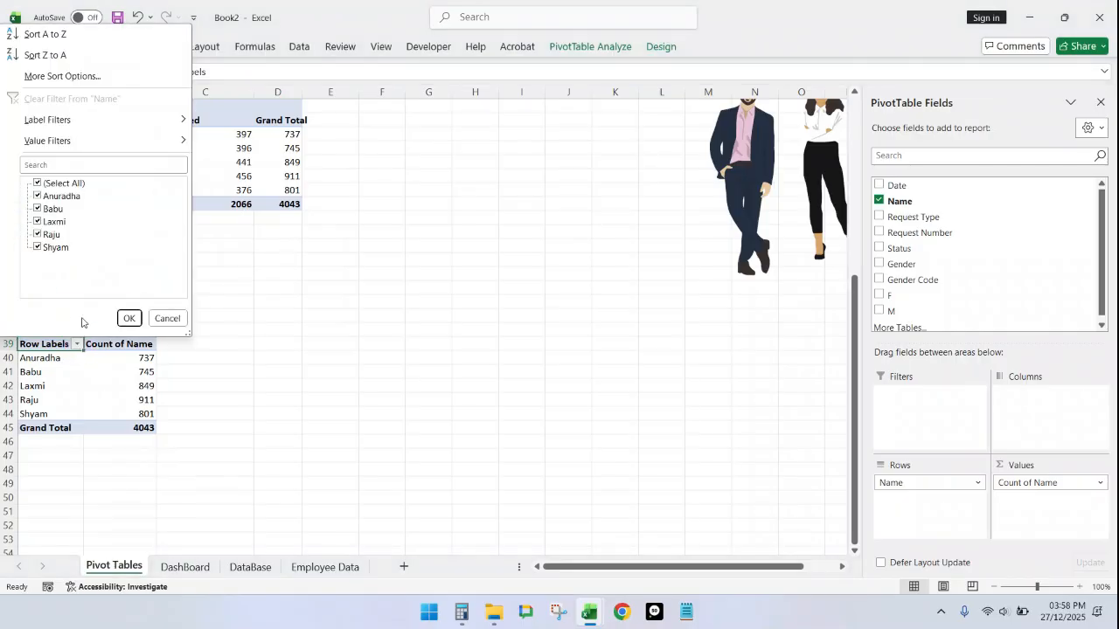
mouse_move(159, 149)
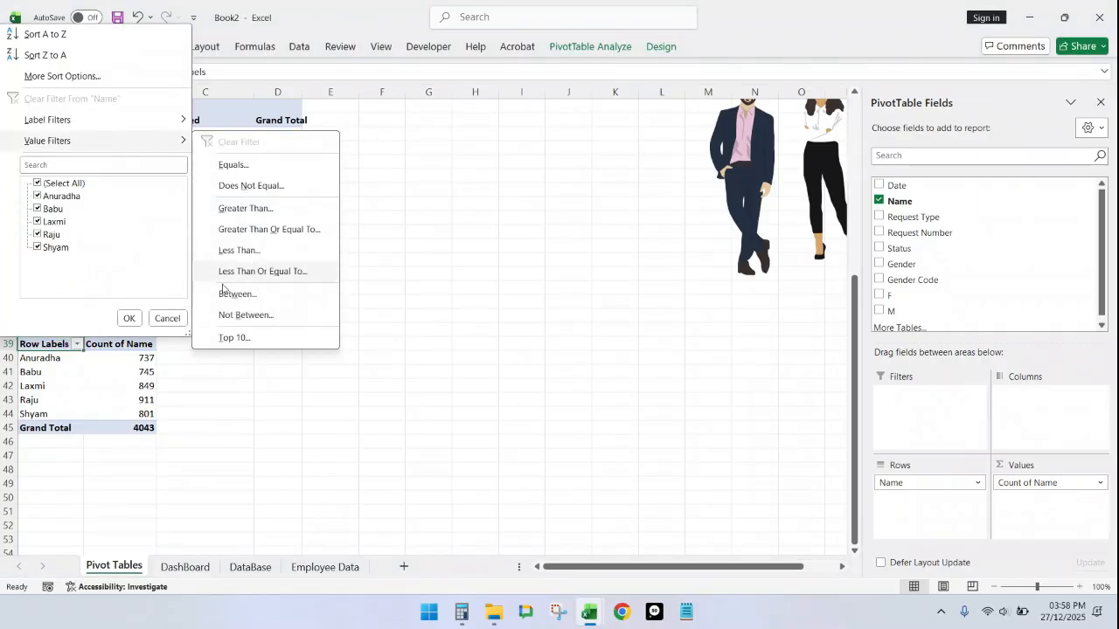
left_click(240, 339)
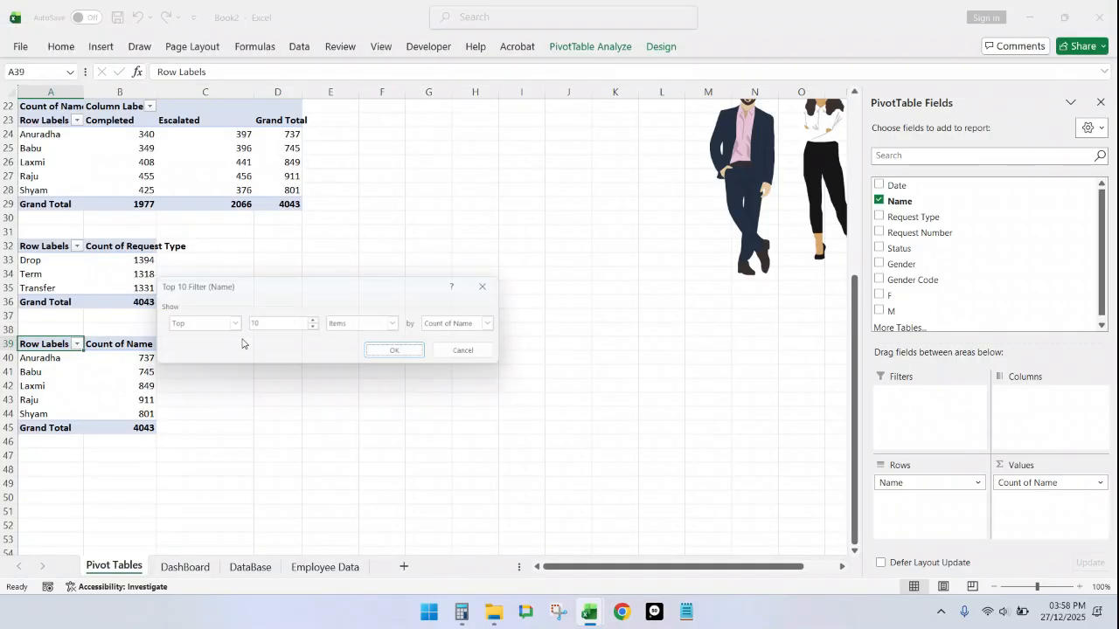
left_click(314, 329)
left_click(315, 330)
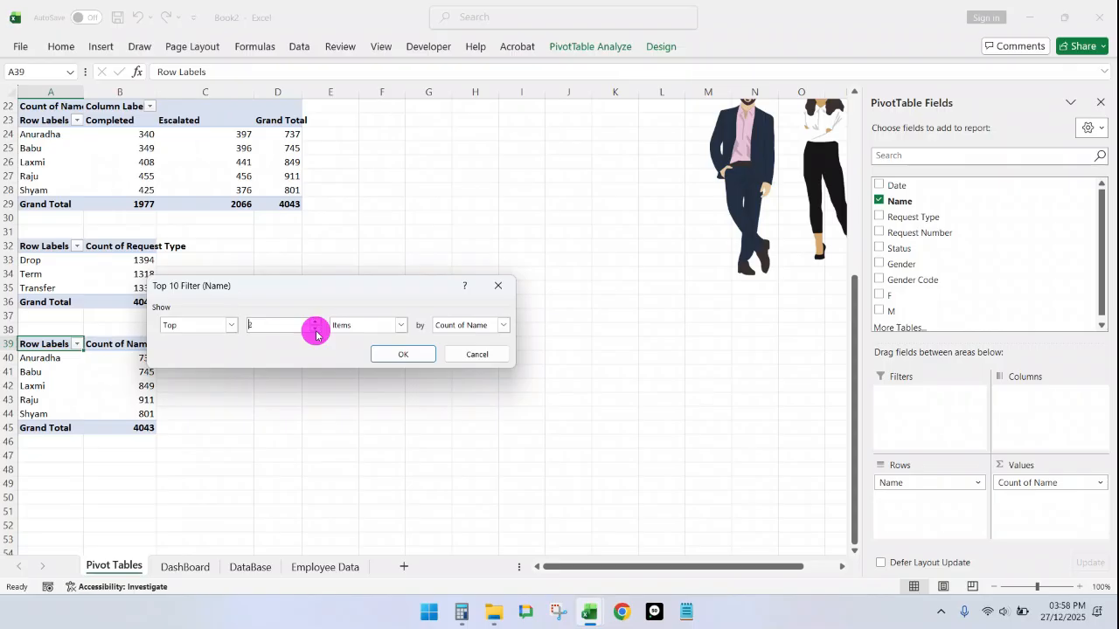
left_click(389, 354)
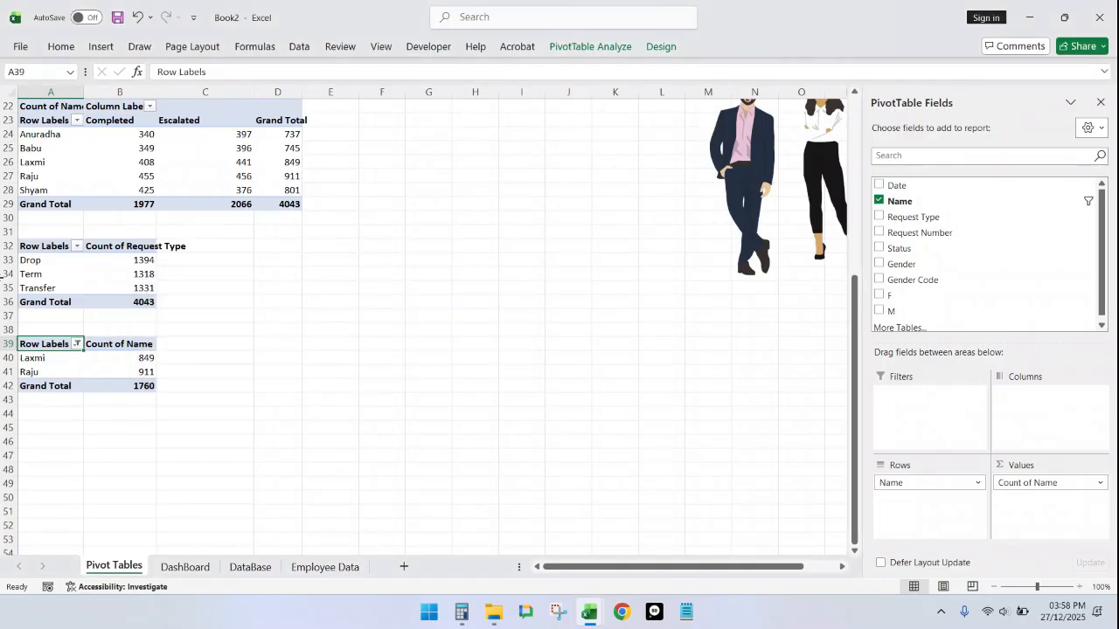
Step: Sort the filtered pivot table by Count of Name from largest to smallest and return to the DashBoard sheet
left_click(35, 360)
left_click_drag(35, 358, 41, 371)
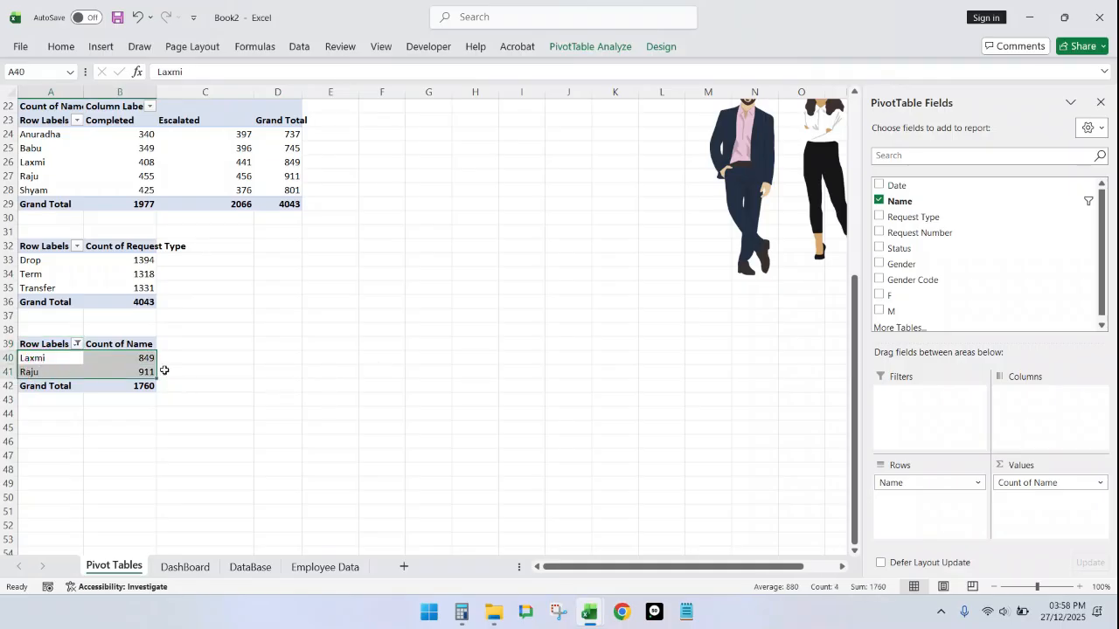
mouse_move(144, 358)
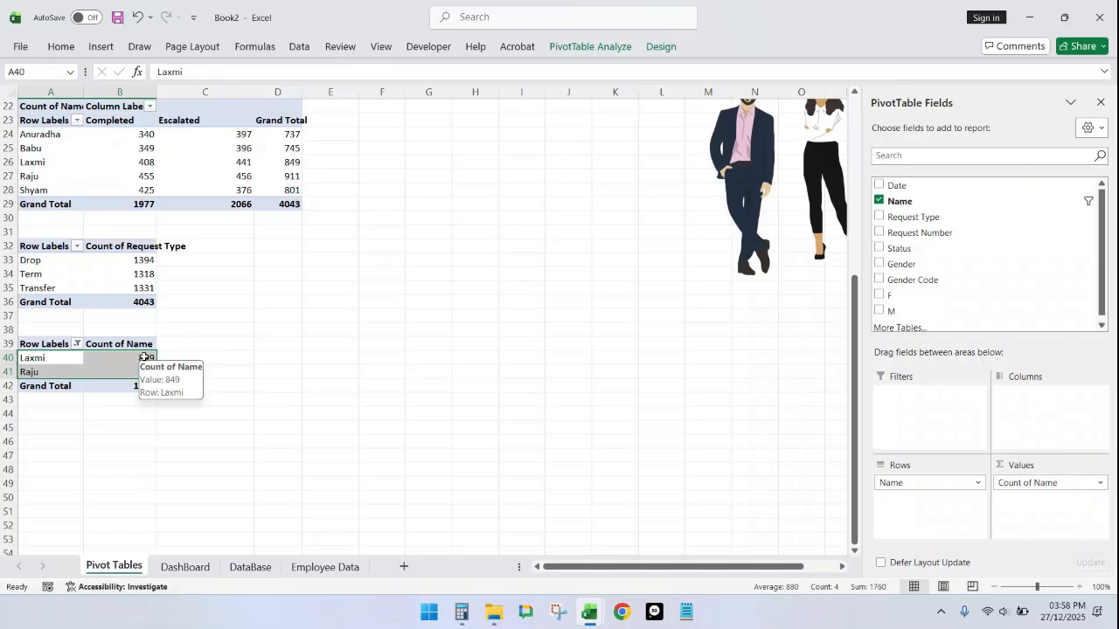
left_click(143, 357)
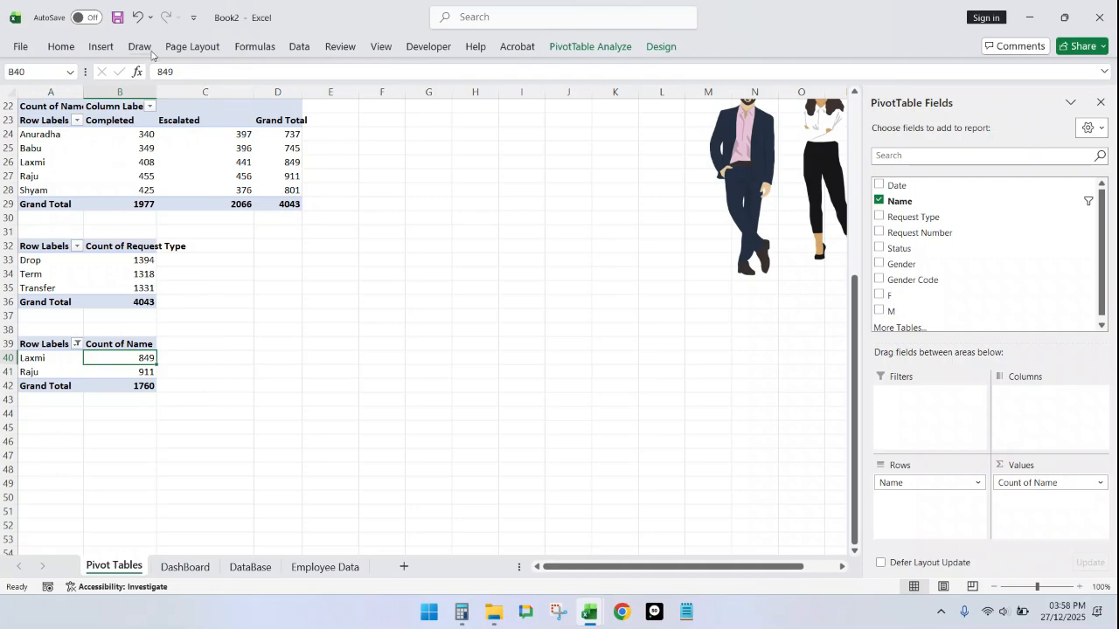
left_click(300, 48)
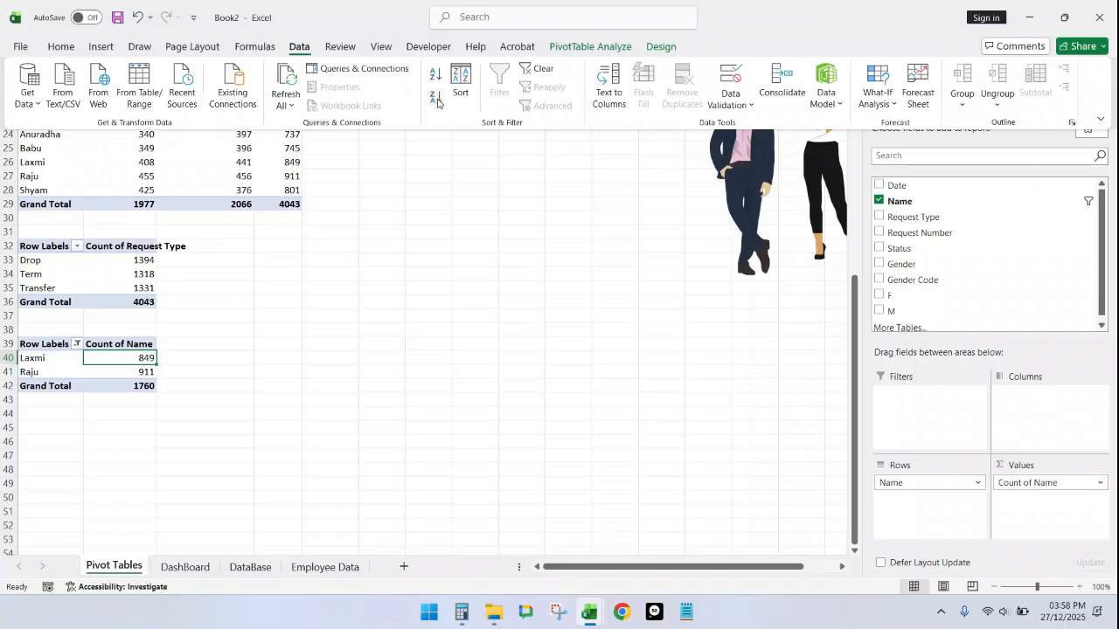
left_click(437, 98)
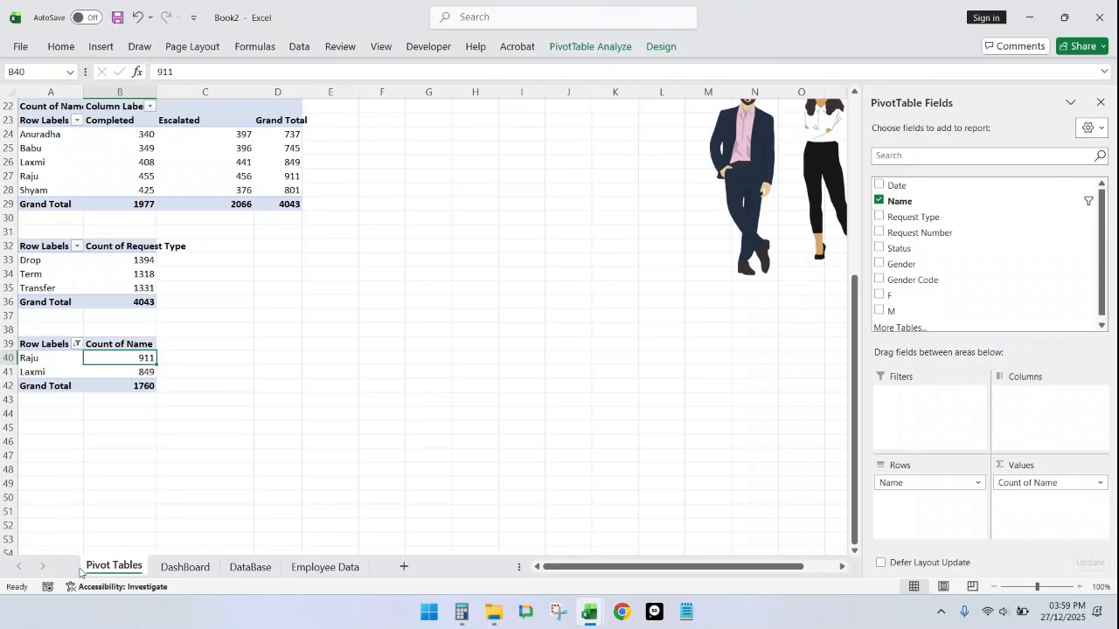
left_click(186, 567)
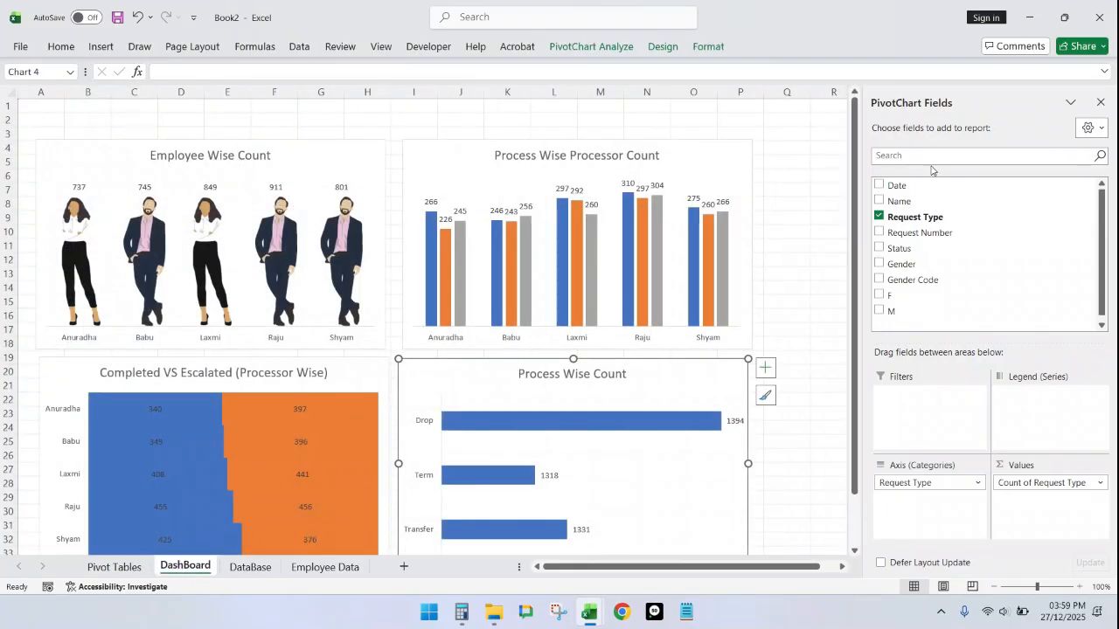
Step: Insert a rounded rectangle beside the Process Wise Count chart, over about Q20:S22, and label it "Top #2 Employees"
left_click(1101, 103)
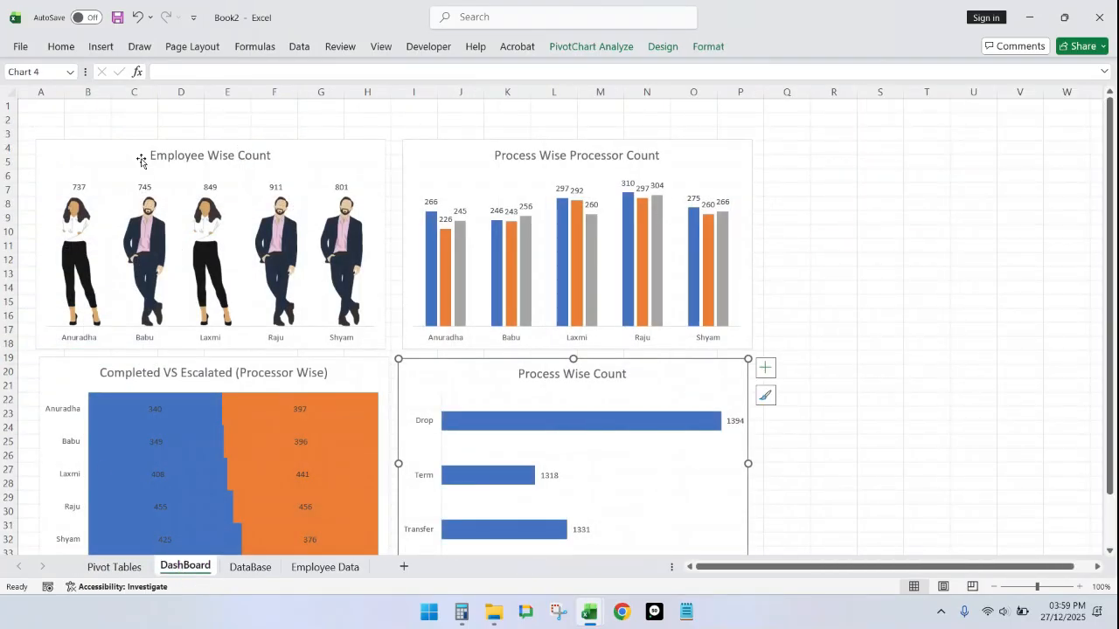
left_click(108, 48)
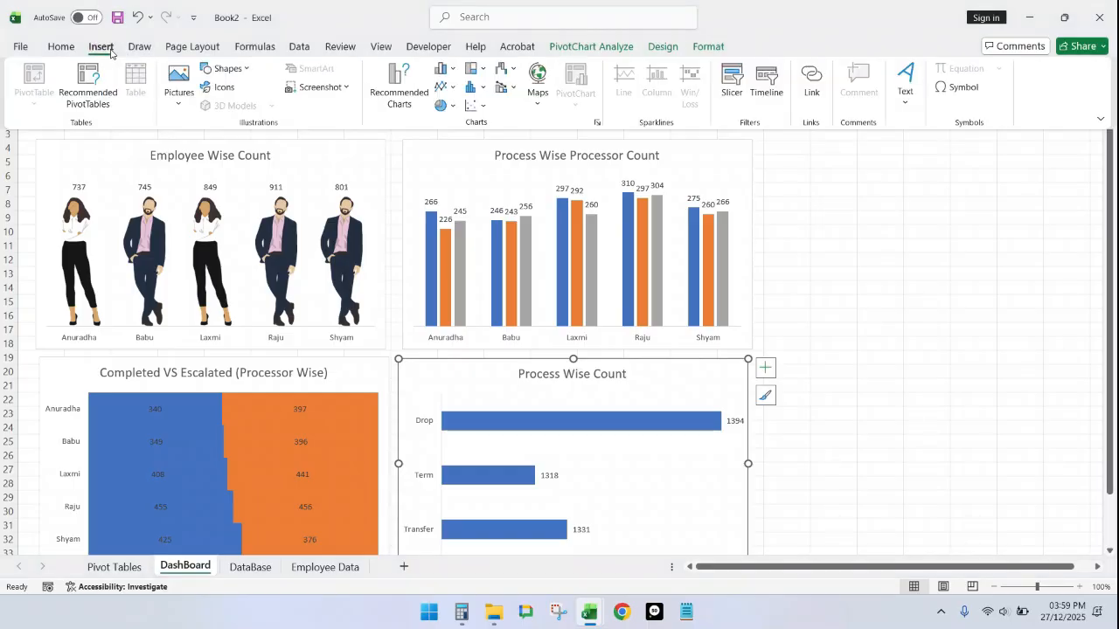
left_click(225, 68)
left_click(294, 110)
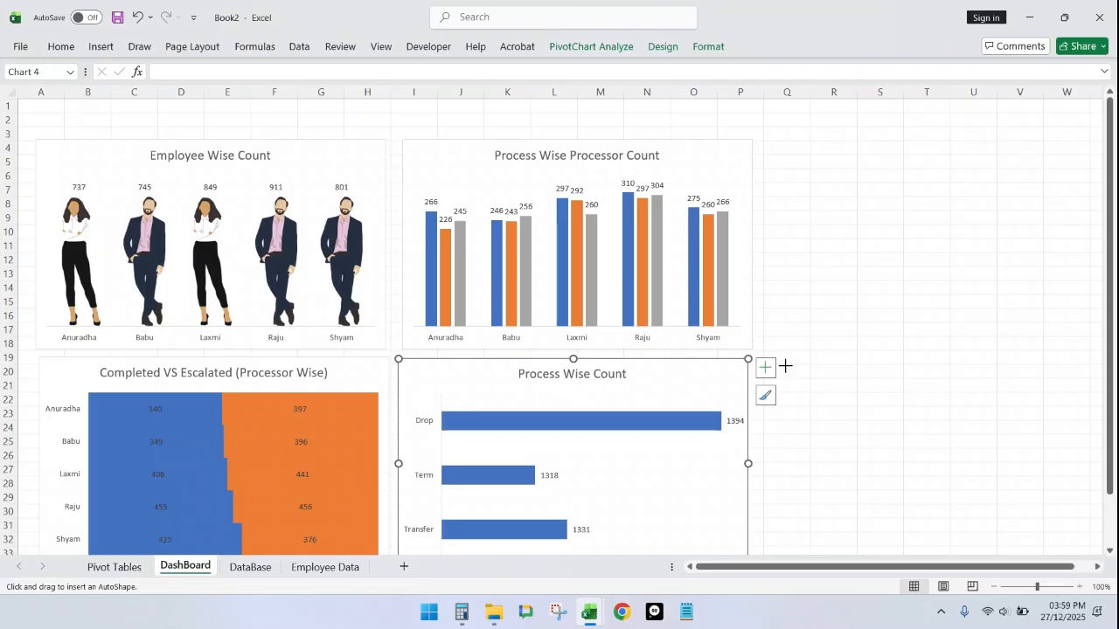
mouse_move(784, 365)
left_mouse_down()
mouse_move(852, 404)
mouse_move(924, 407)
left_mouse_up()
left_click_drag(853, 392, 836, 391)
left_click(837, 392)
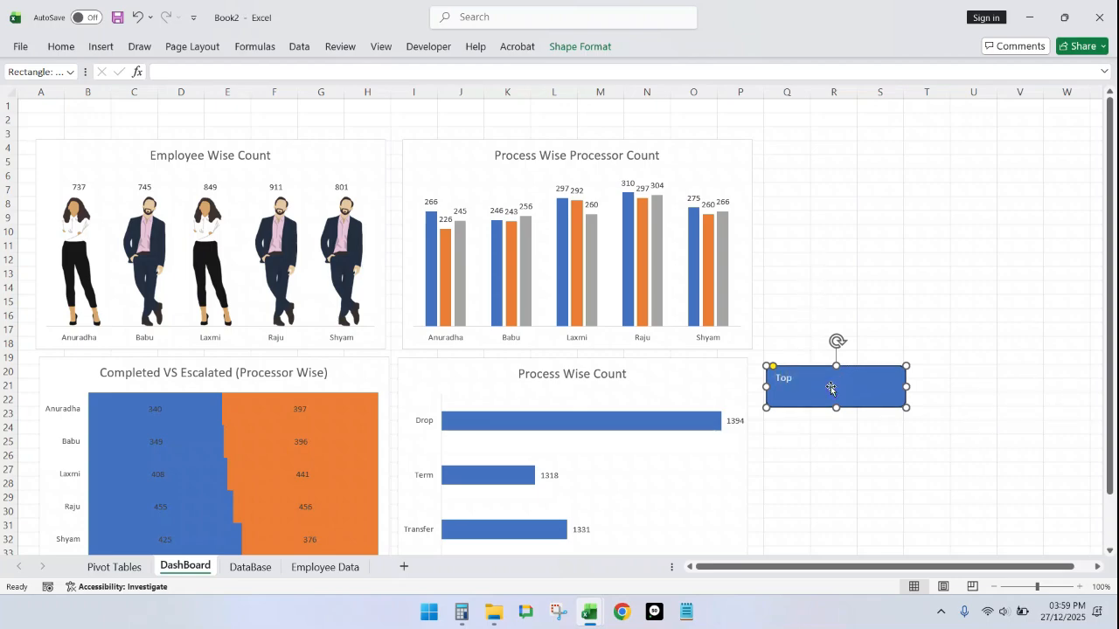
type("Employees")
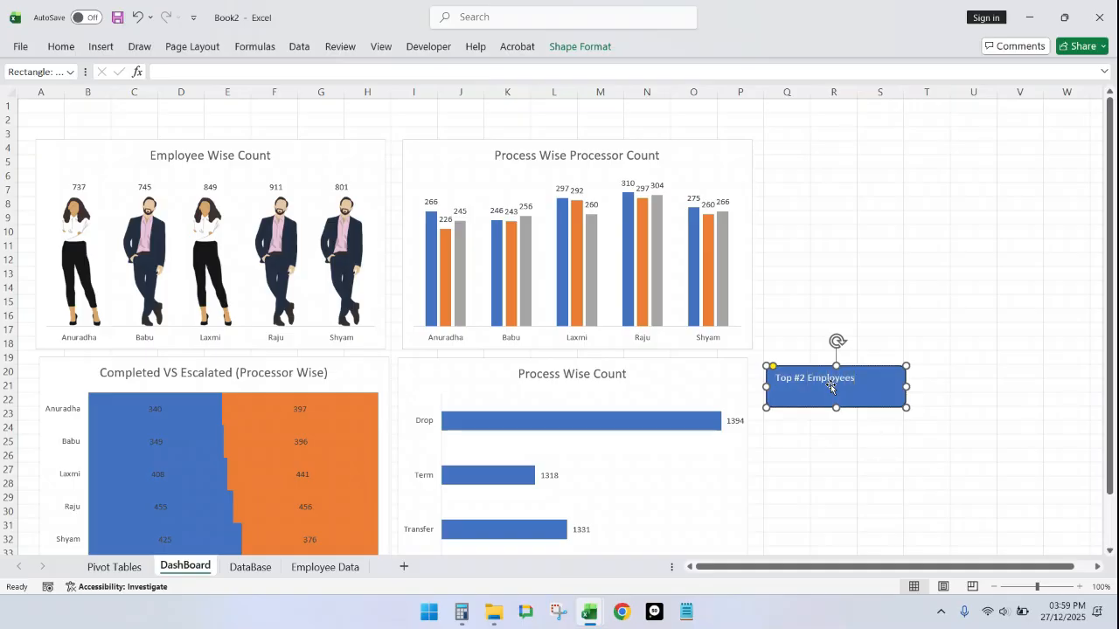
Step: Format the "Top #2 Employees" text as 16 pt, bold, italic and underlined, centred both horizontally and vertically in the shape
key("ctrl+a")
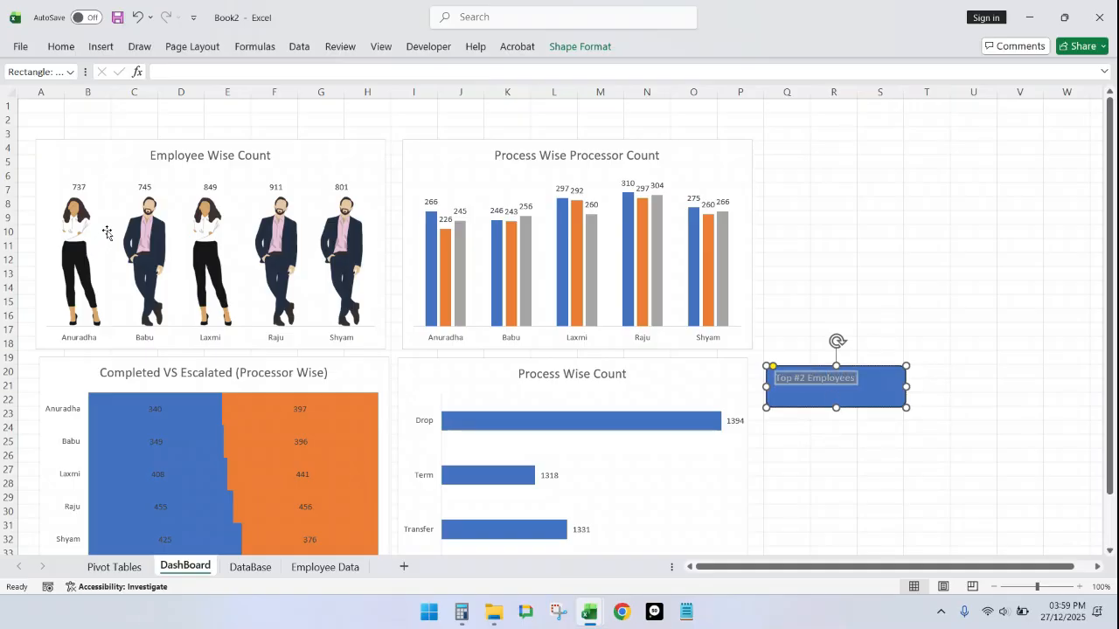
left_click(60, 46)
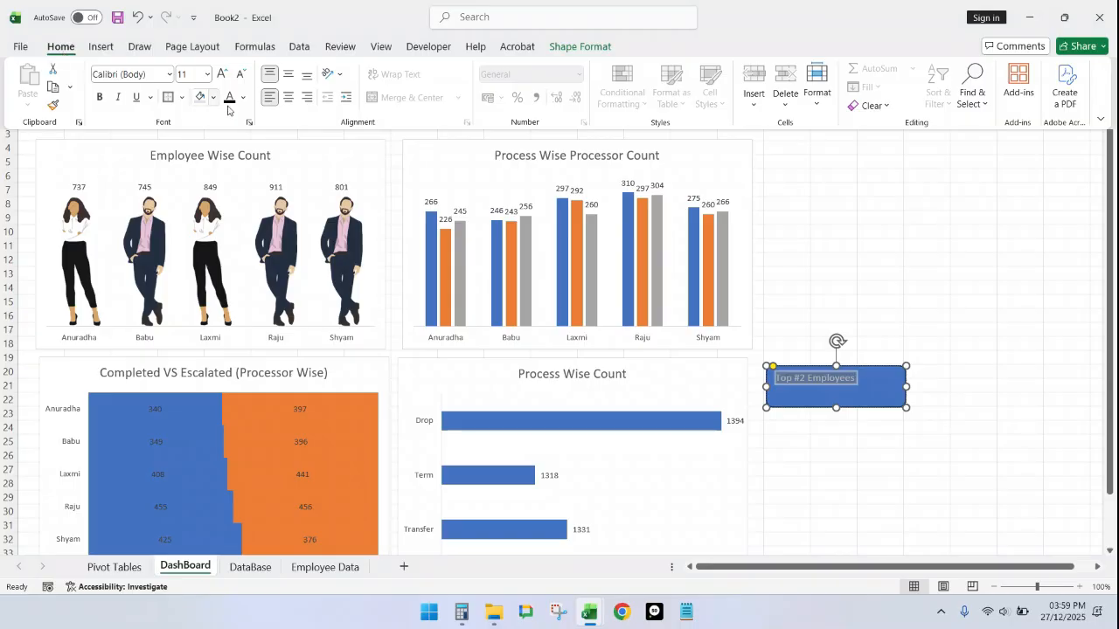
left_click(223, 74)
left_click(223, 74)
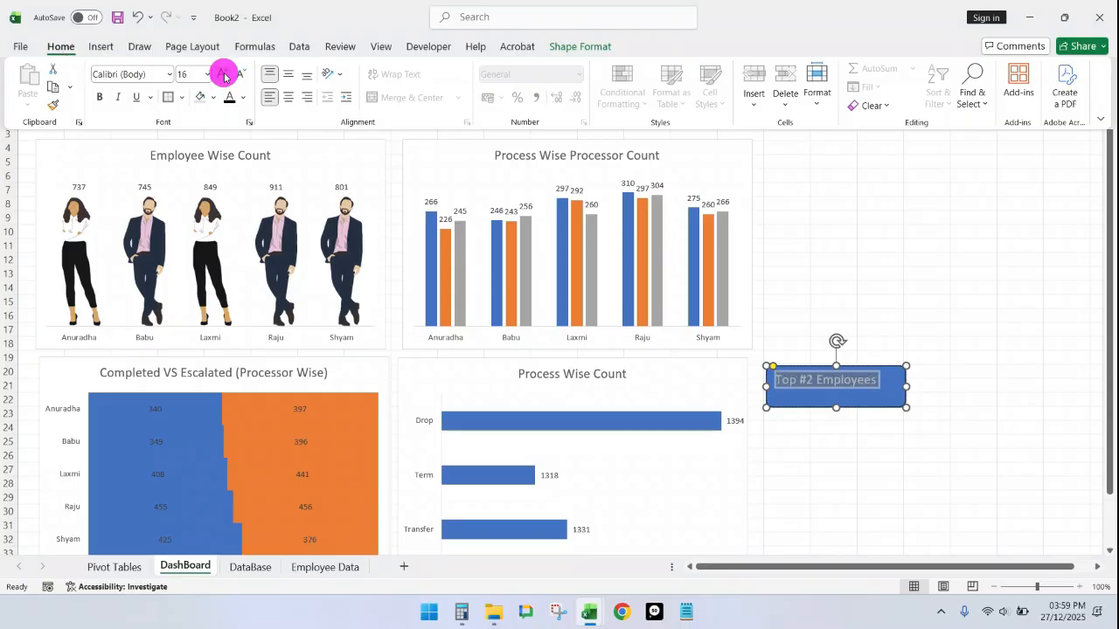
left_click(223, 75)
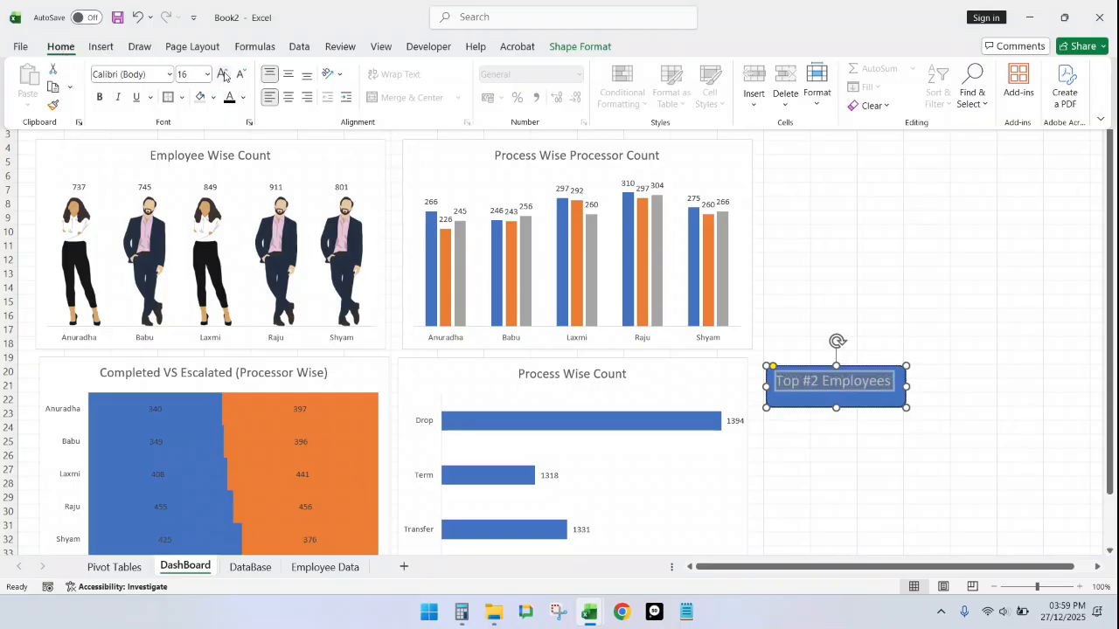
left_click(101, 102)
left_click(119, 97)
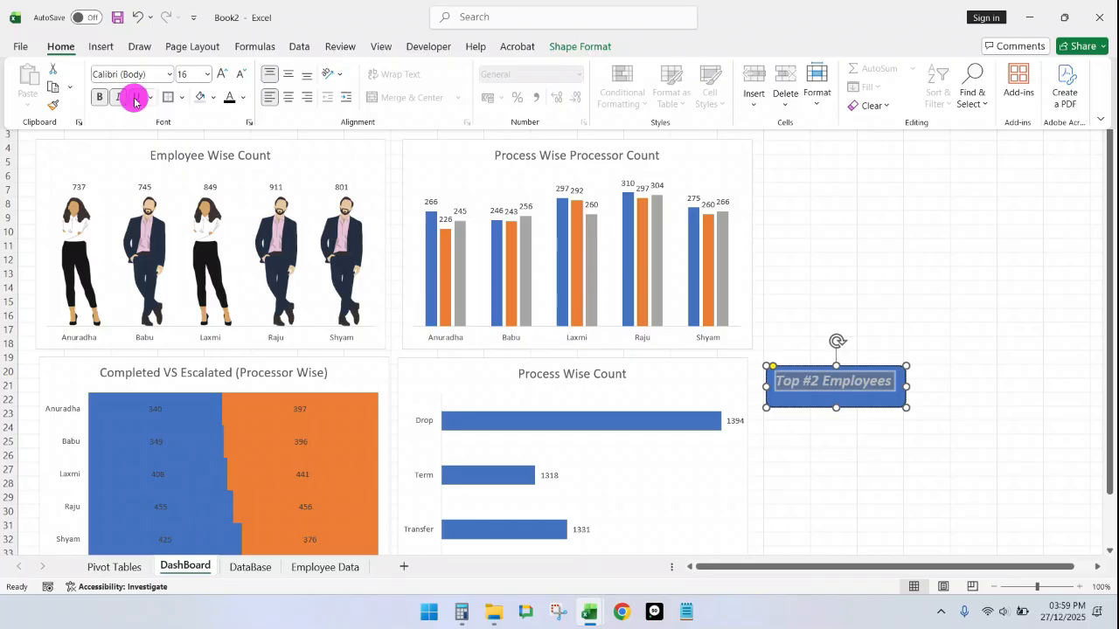
left_click(288, 74)
left_click(291, 97)
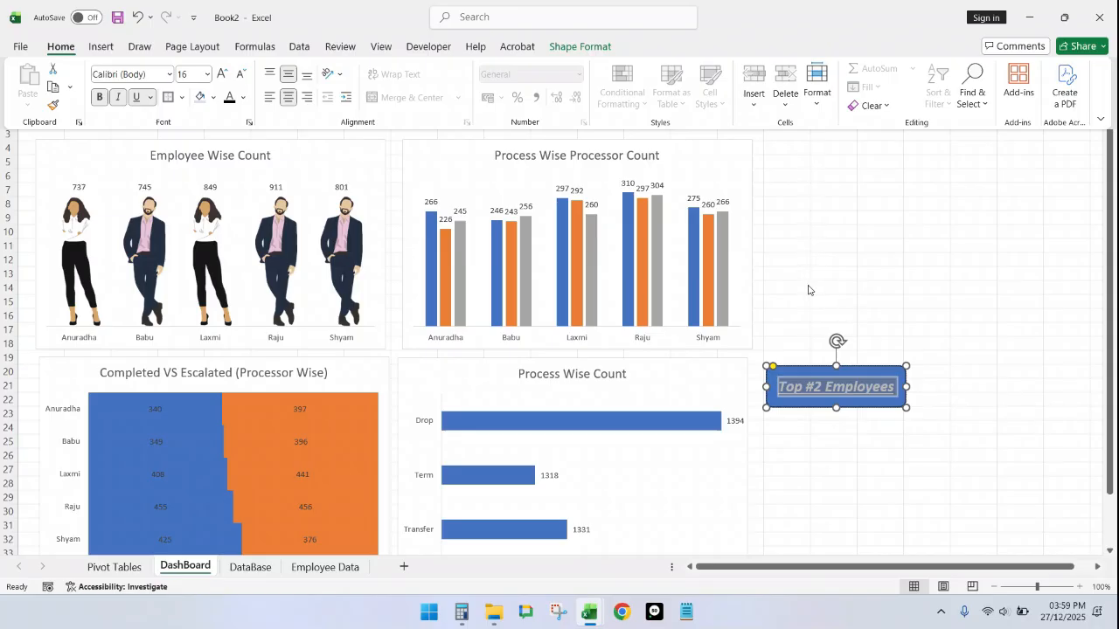
left_click(772, 312)
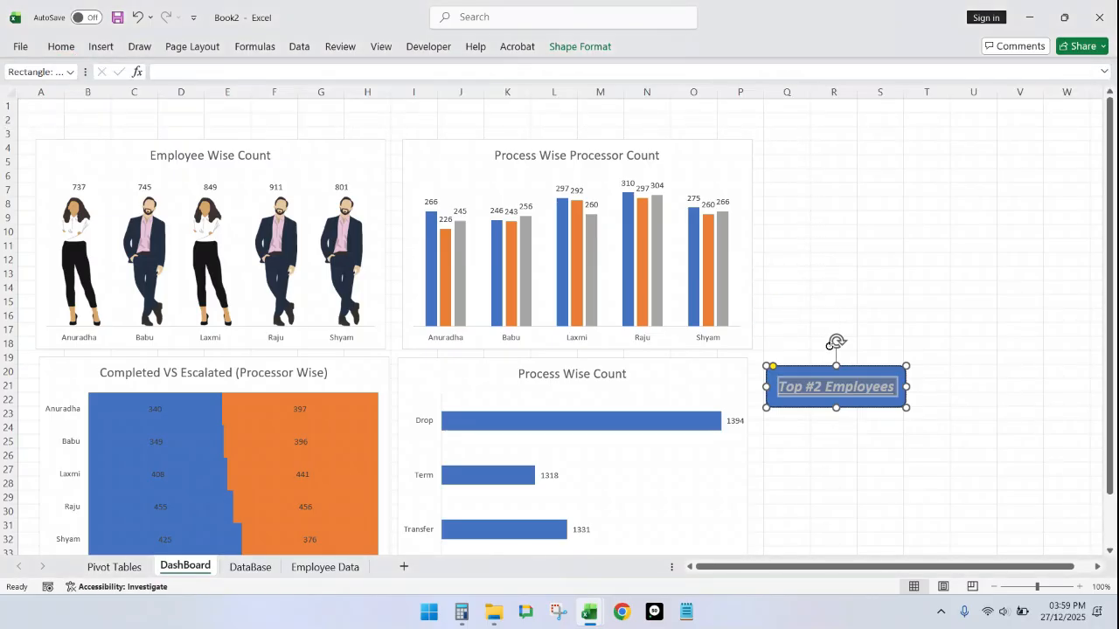
Step: Duplicate the "Top #2 Employees" shape directly below it, shorten the copy's text to "Top #2" and narrow the shape
left_click(833, 343)
left_click(816, 371)
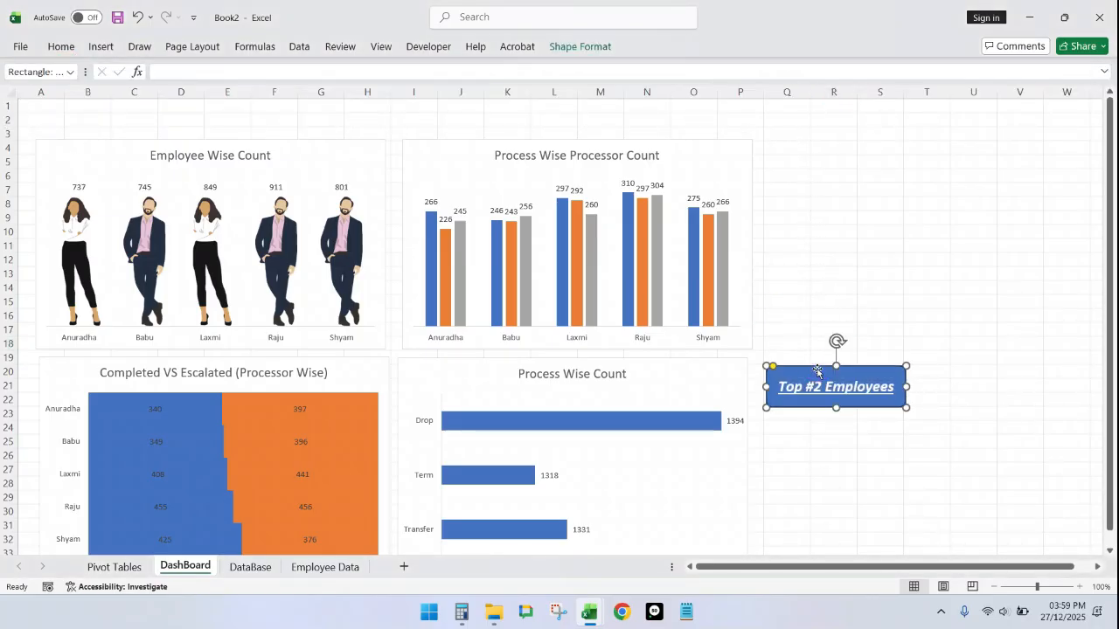
key("ctrl+d")
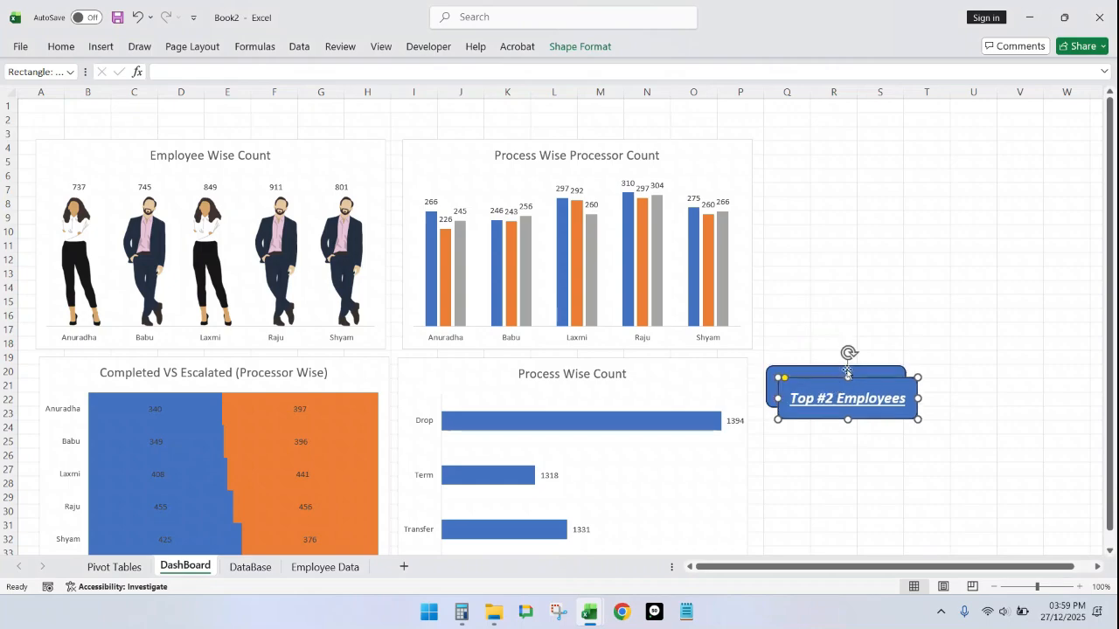
left_click_drag(864, 381, 851, 439)
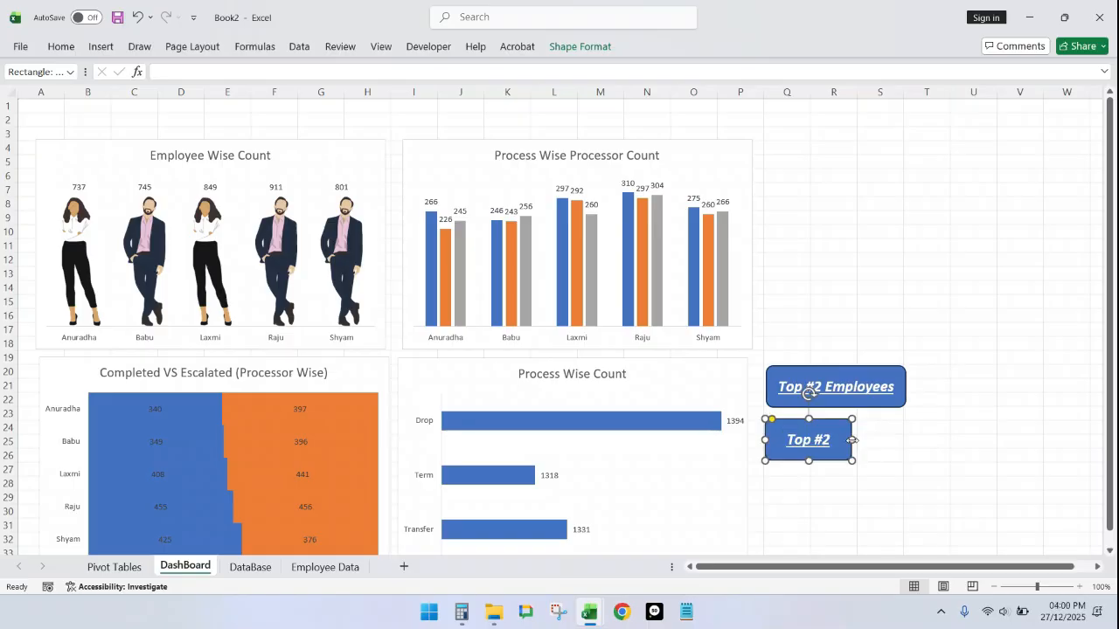
Step: Duplicate the "Top #2" box below itself, then copy that pair alongside to form a two-by-two grid of boxes
key("ctrl+d")
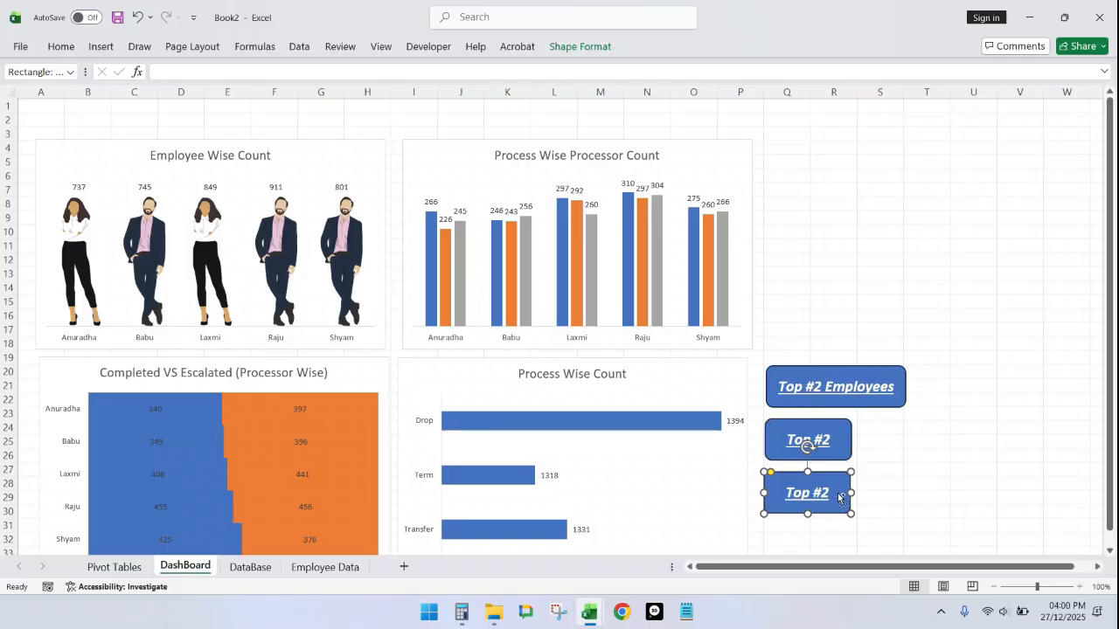
key("ctrl+d")
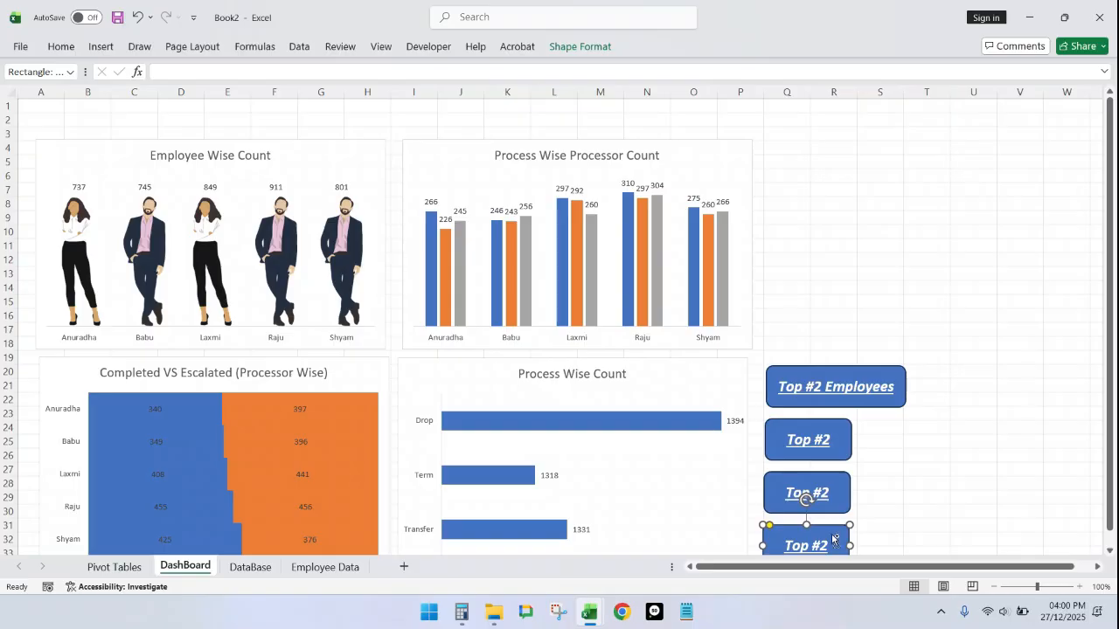
key("Delete")
left_click(835, 440)
left_click(834, 481, "shift")
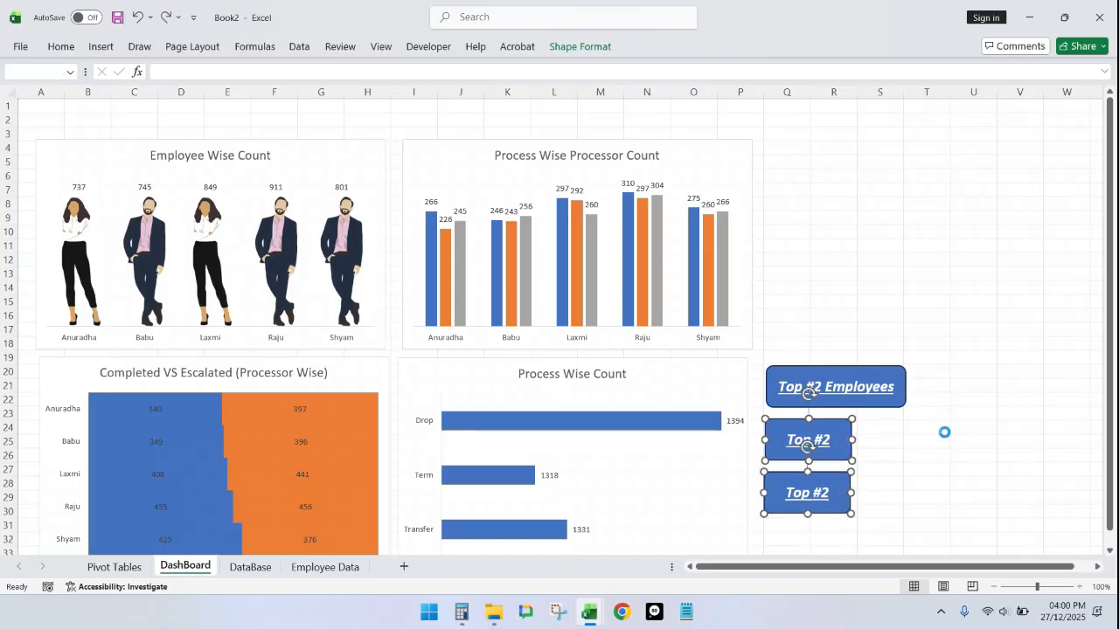
left_click_drag(829, 425, 919, 425)
left_click(794, 259)
left_click(819, 437)
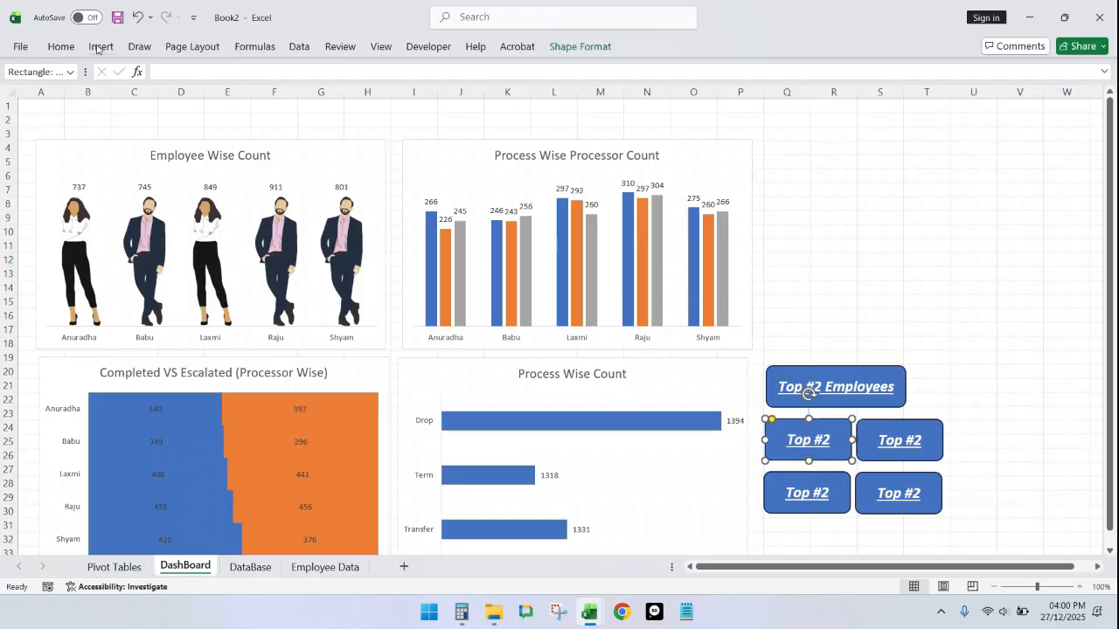
left_click(180, 73)
key("Escape")
left_click(780, 291)
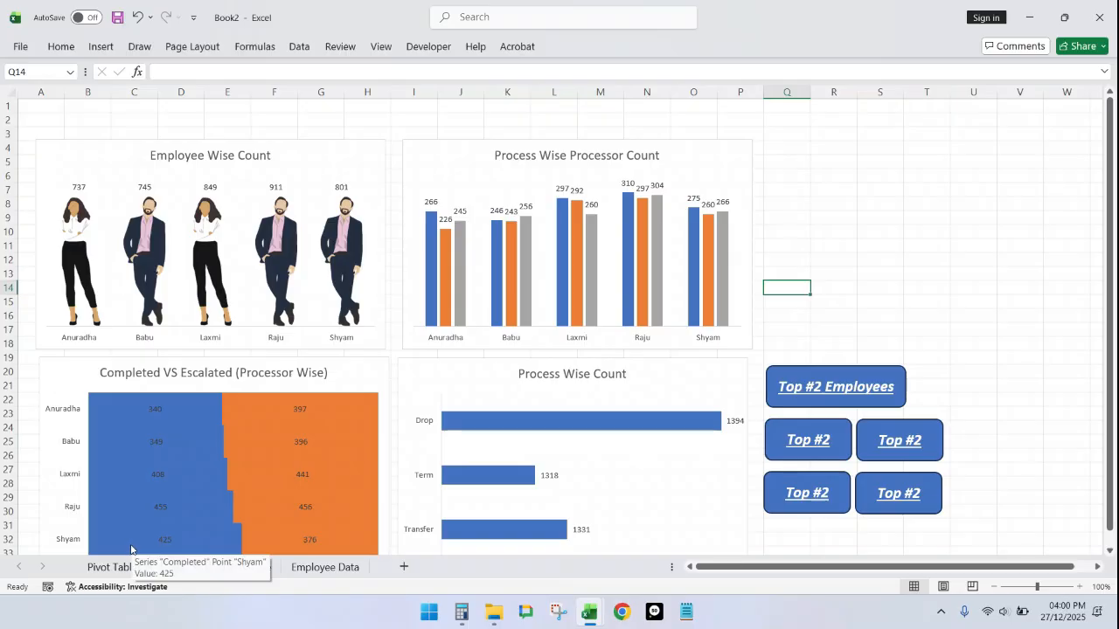
Step: Link the upper-left box of the grid to cell A40 with the formula ='Pivot Tables'!A40
left_click(830, 428)
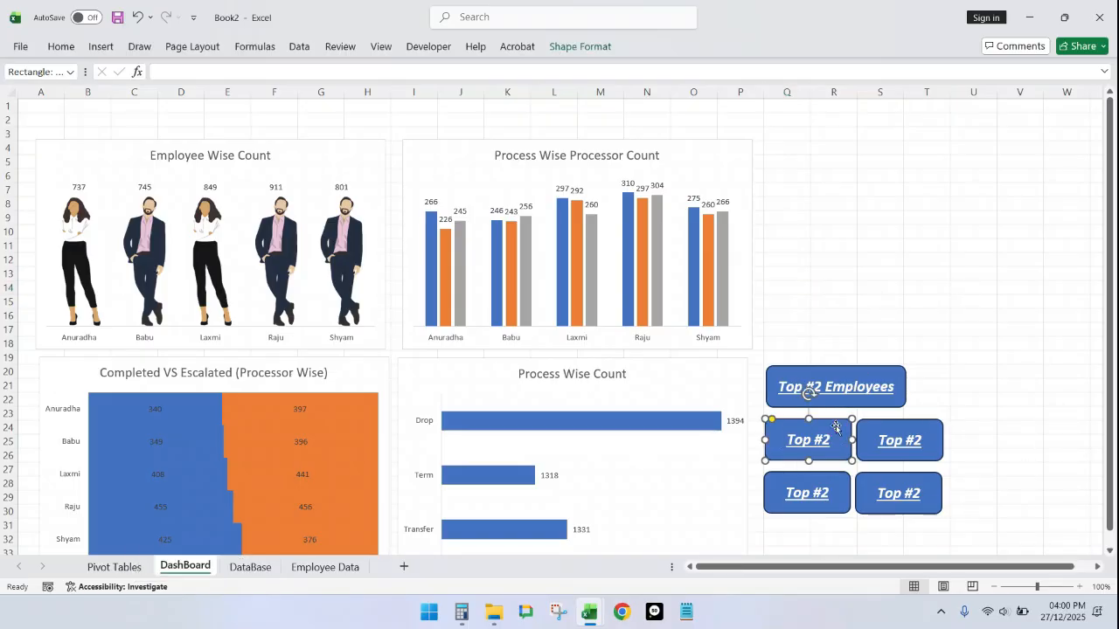
left_click(200, 71)
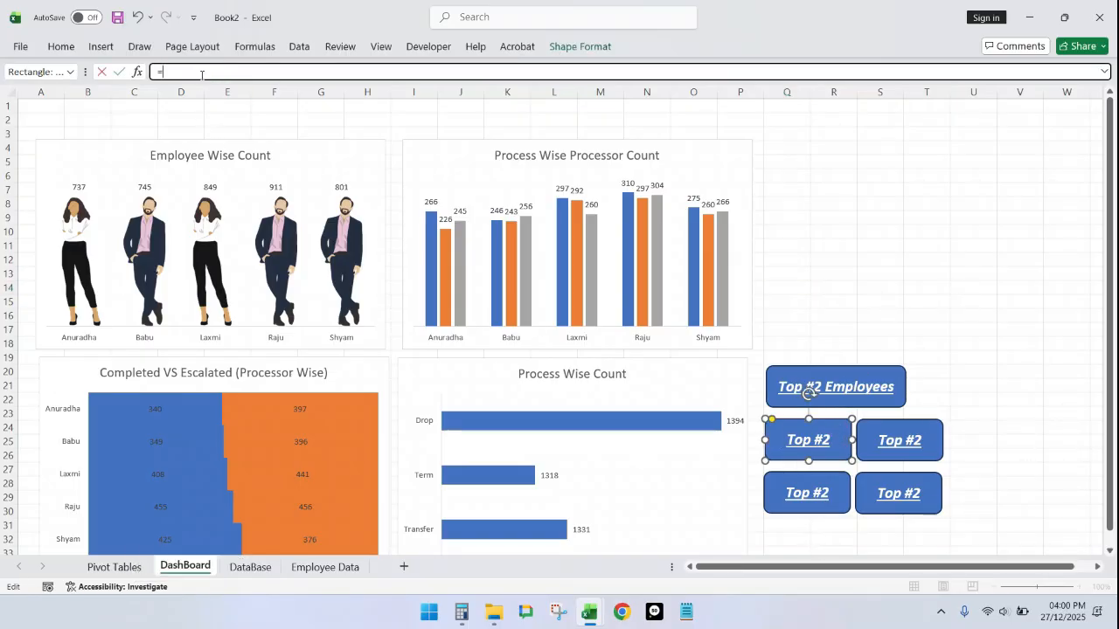
left_click(128, 568)
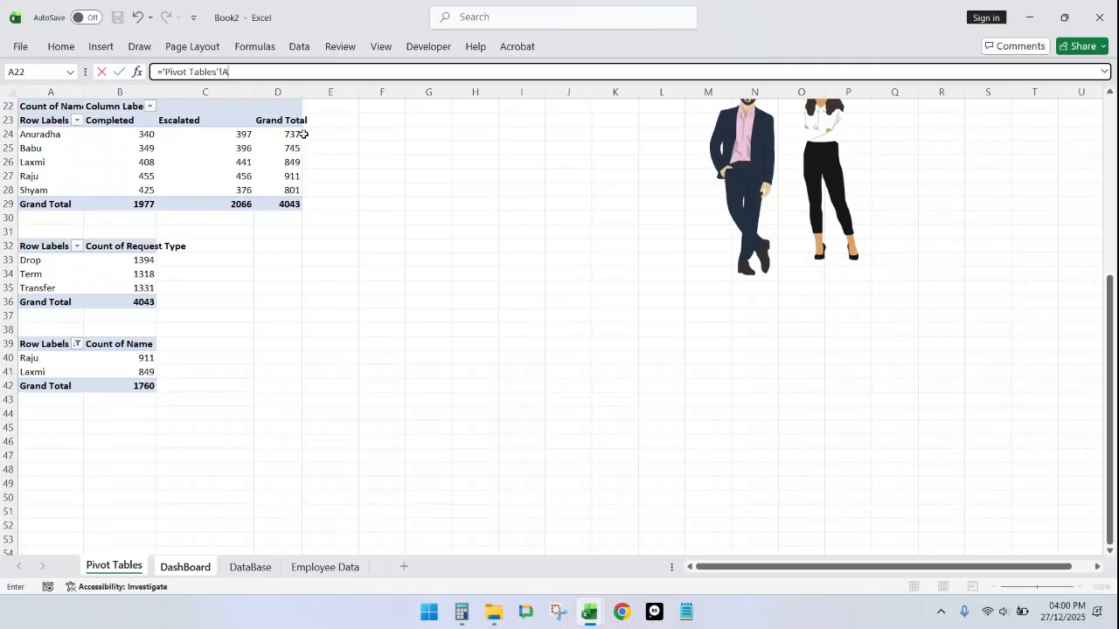
key("Return")
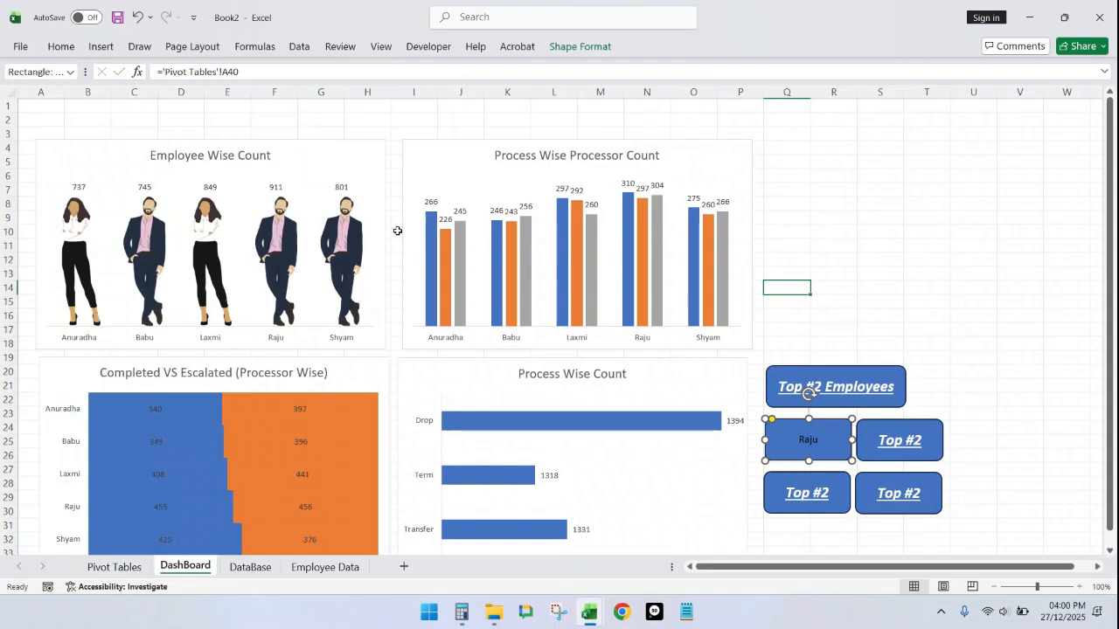
Step: Link the lower-left box of the grid to cell A41 with the formula ='Pivot Tables'!A41
left_click(835, 485)
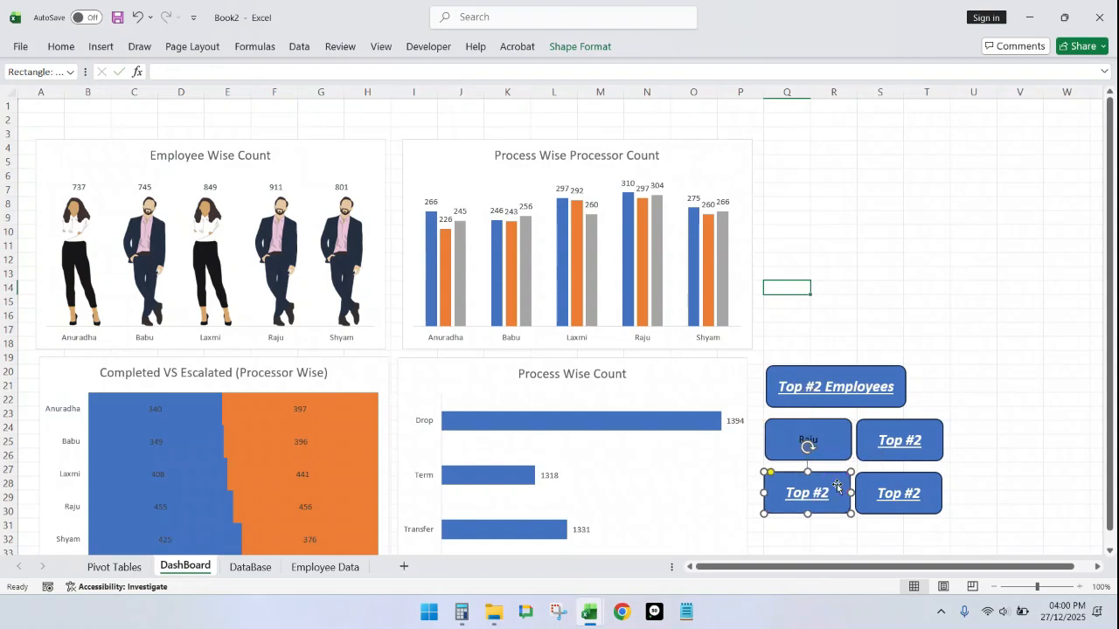
left_click(220, 73)
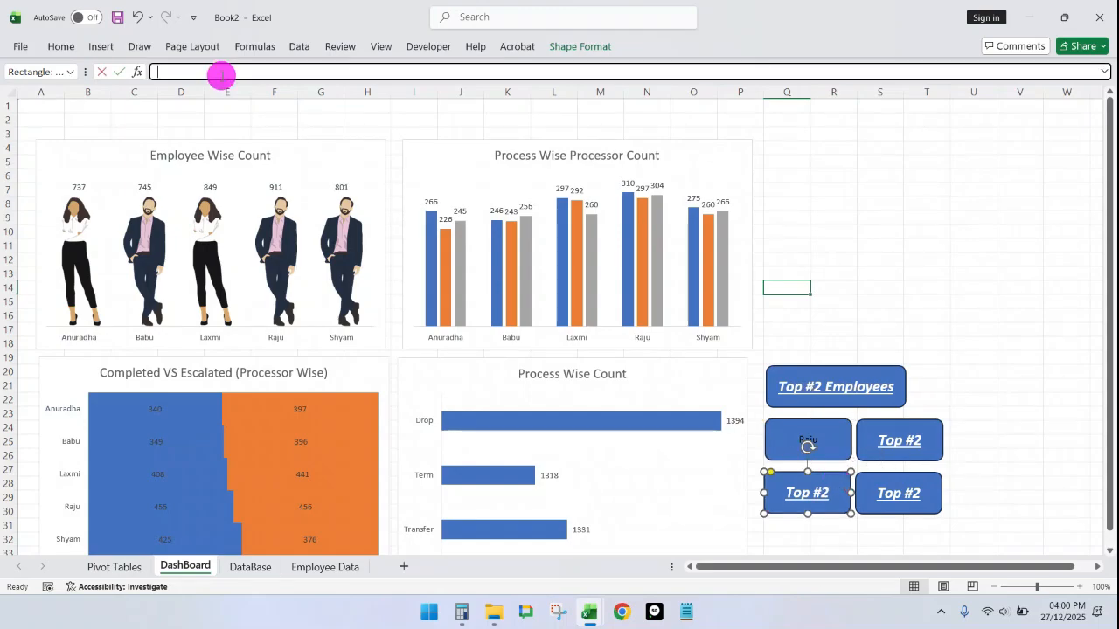
type("=")
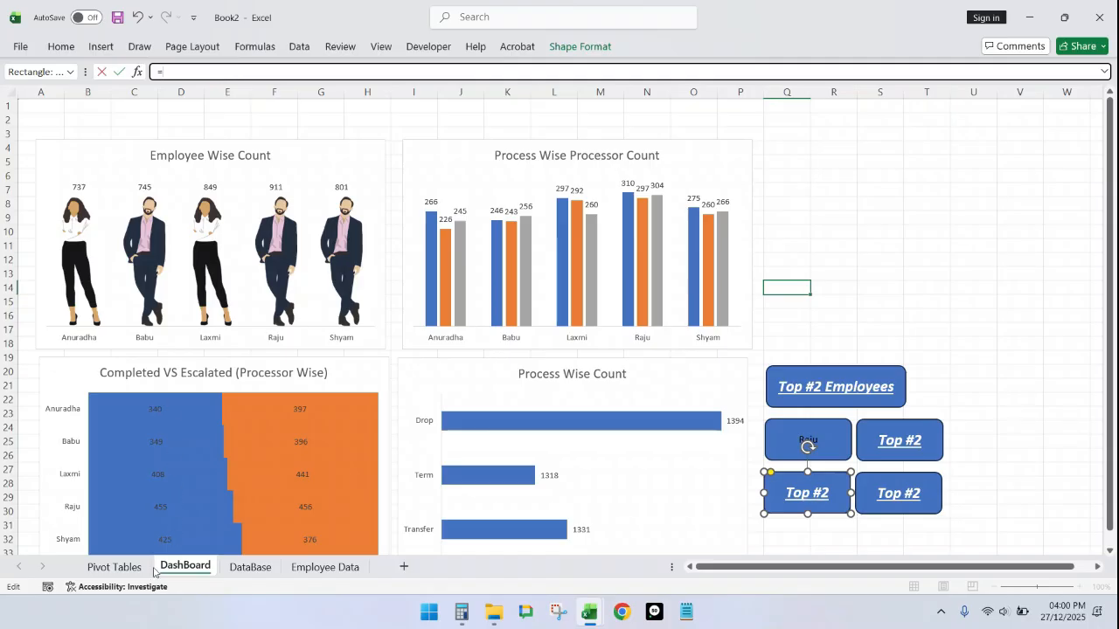
left_click(114, 567)
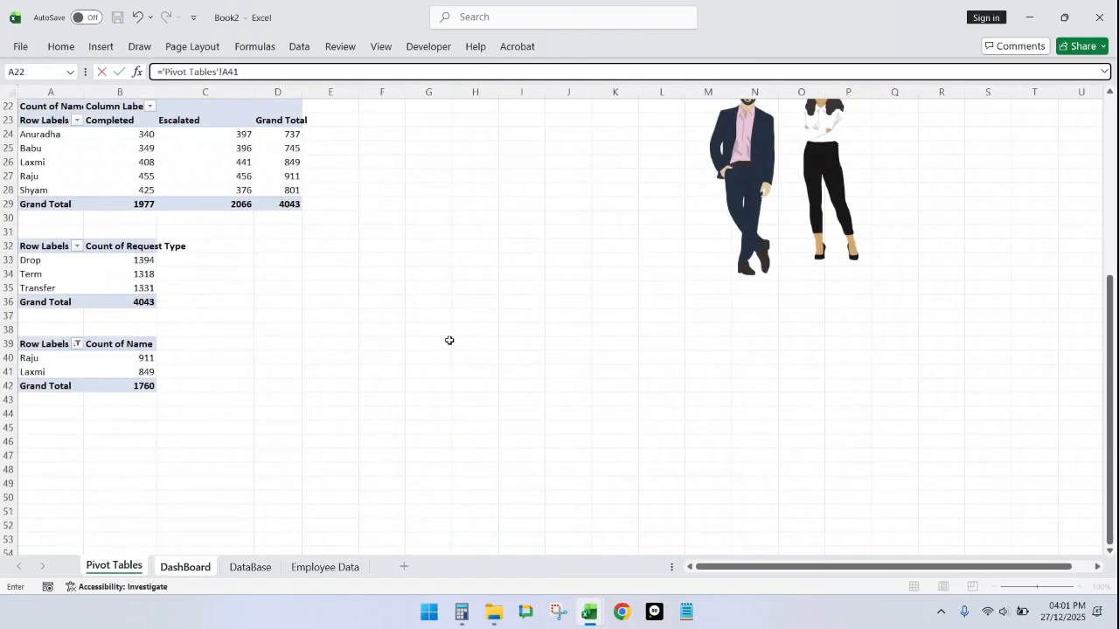
key("Return")
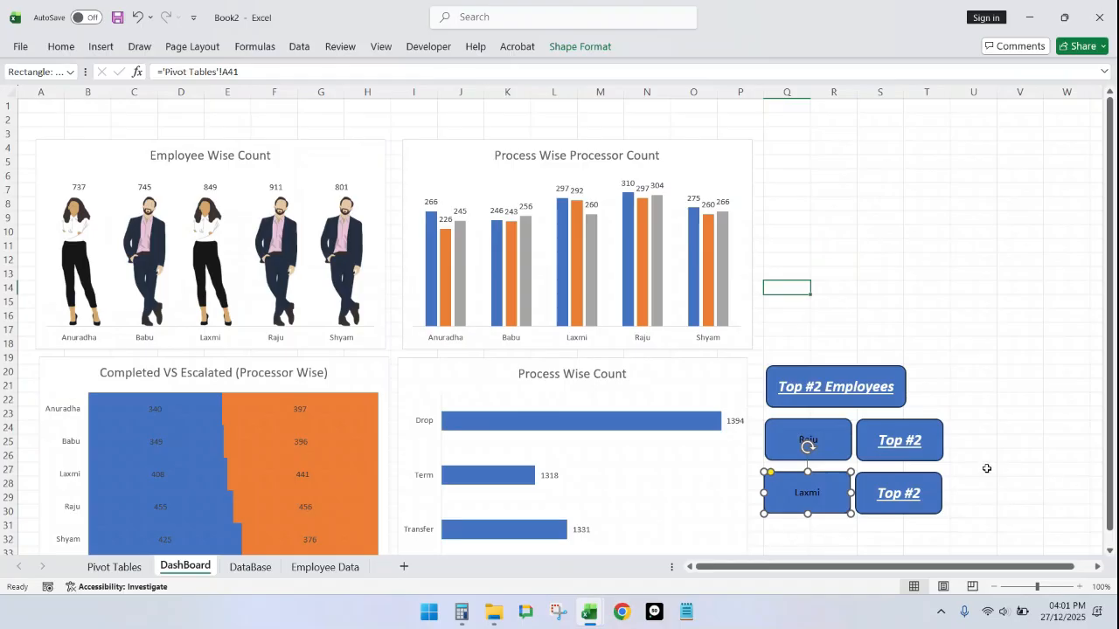
Step: Link the upper-right box of the grid to cell B40 with the formula ='Pivot Tables'!B40
left_click(195, 75)
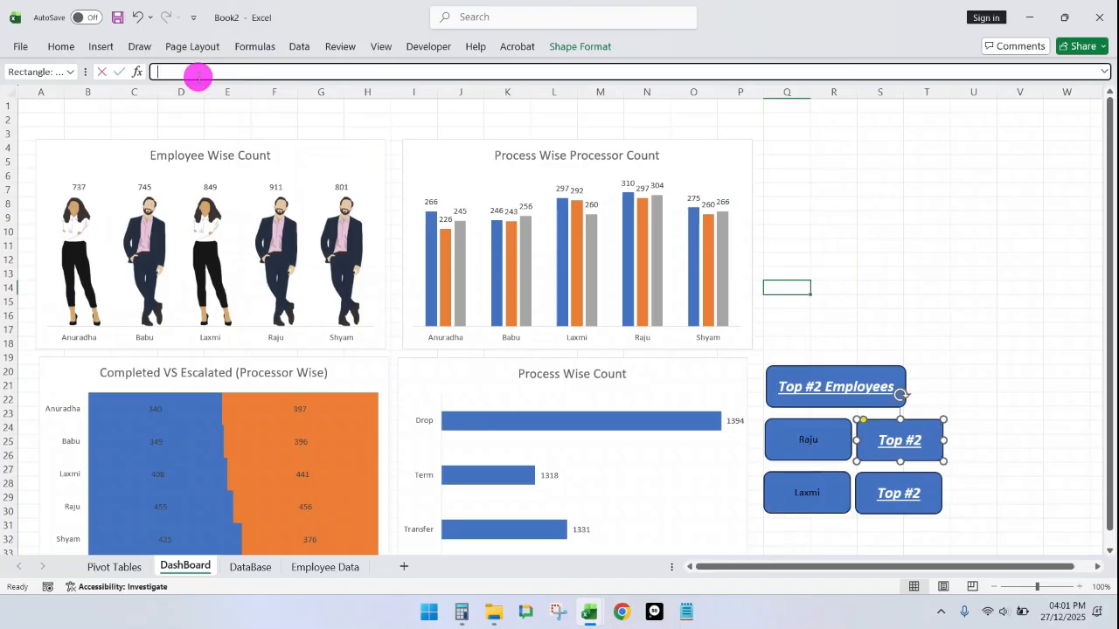
key("ctrl+a")
type("=")
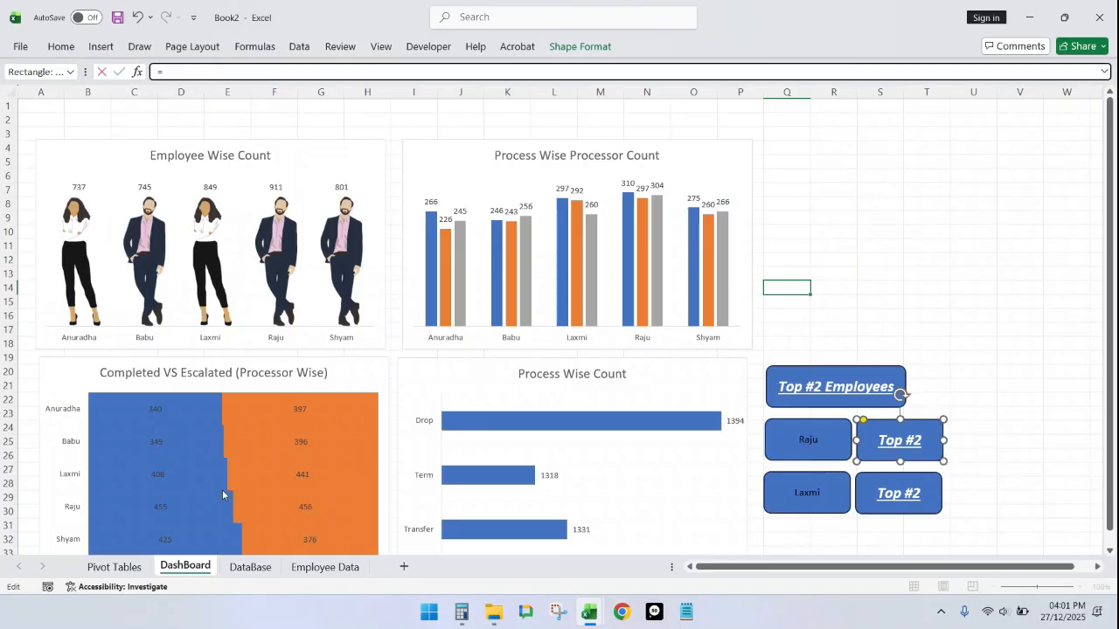
left_click(114, 567)
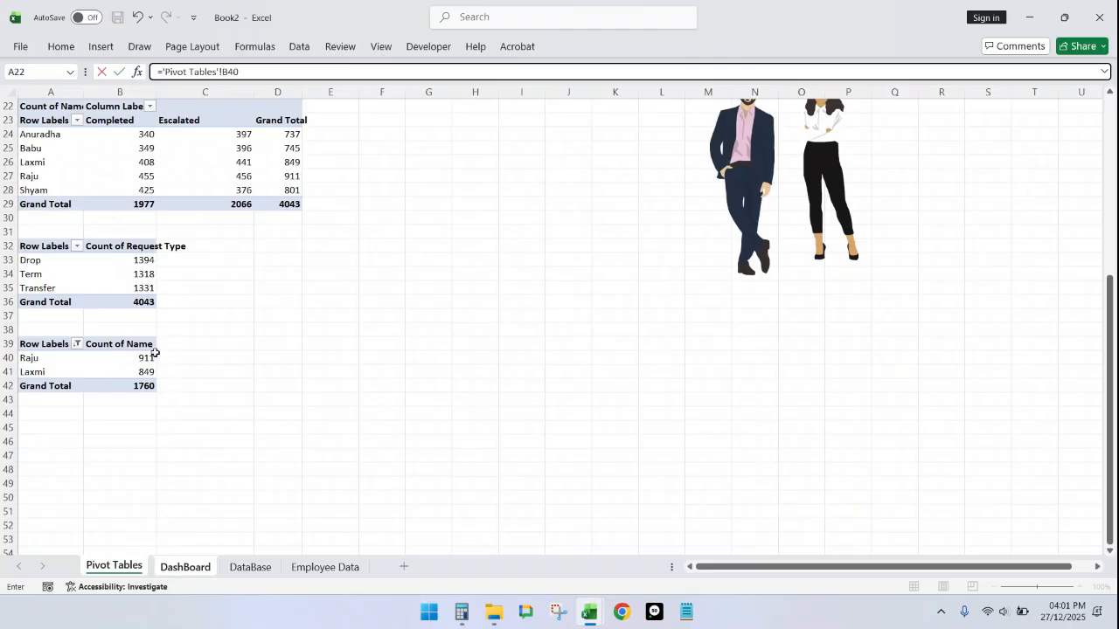
key("Return")
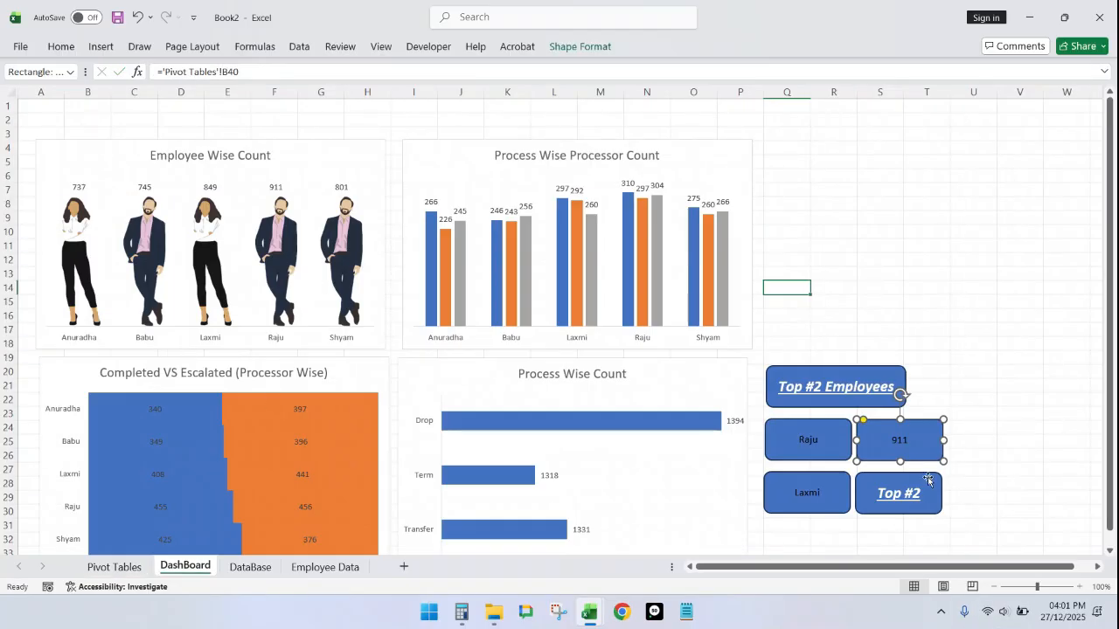
Step: Link the lower-right box of the grid to cell B41 with the formula ='Pivot Tables'!B41
left_click(926, 477)
left_click(203, 72)
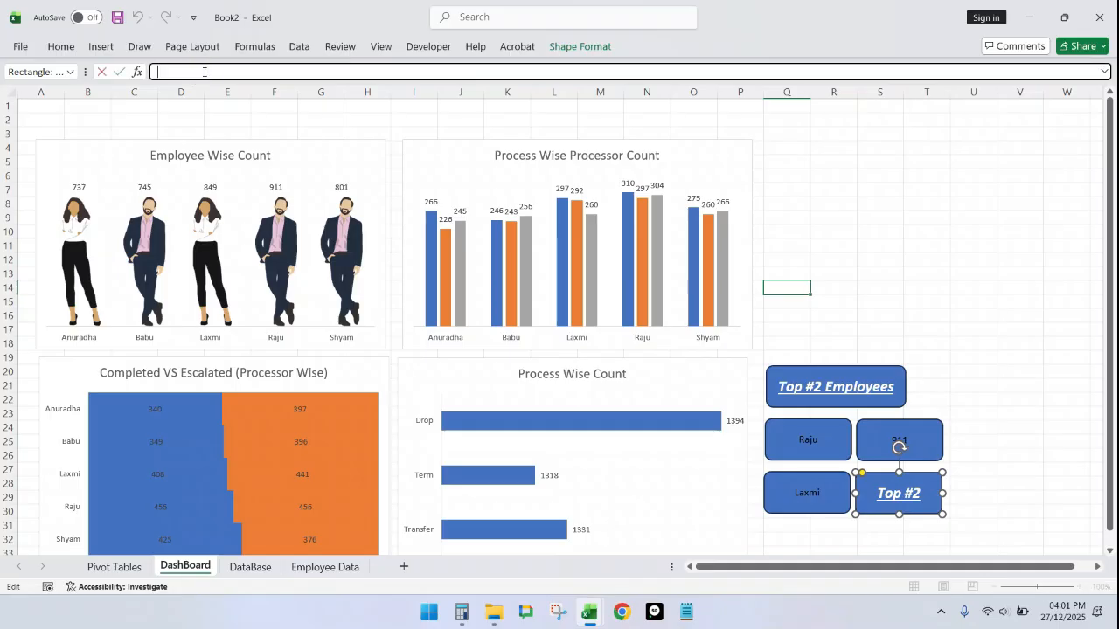
type("=")
left_click(118, 568)
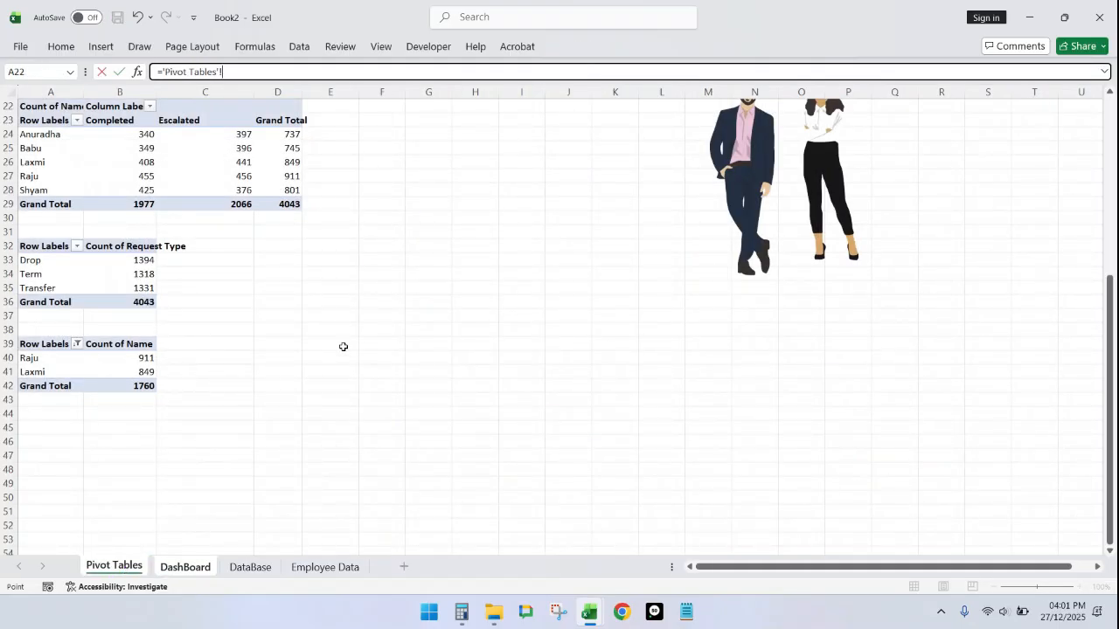
key("Return")
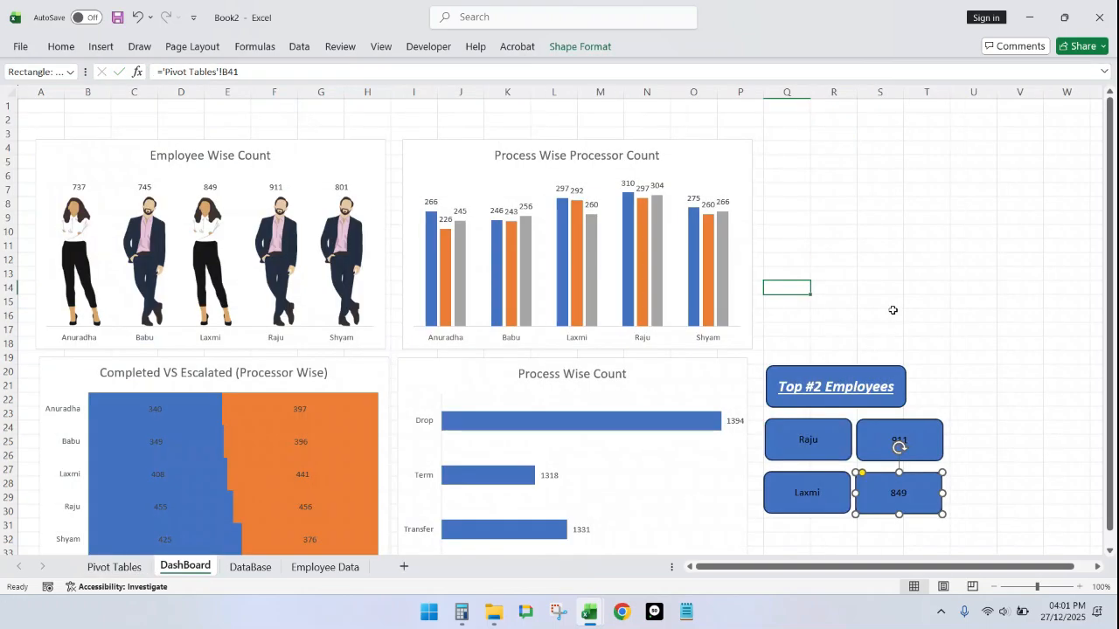
left_click(859, 250)
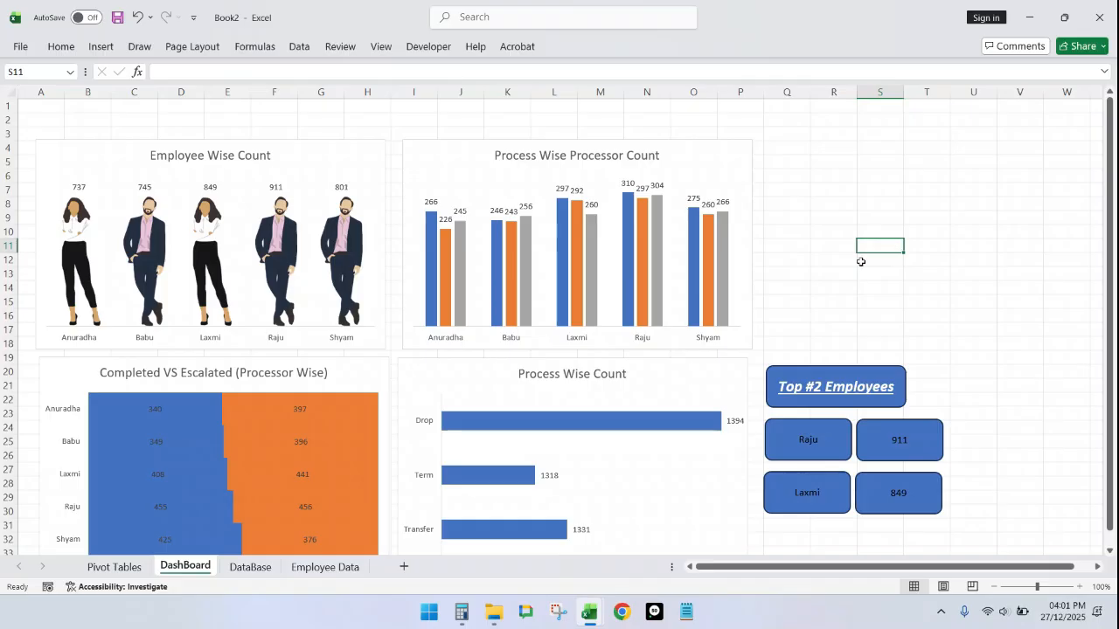
Step: Check the Date column on the DataBase sheet and insert a Date slicer for the pivot table at A3 on the Pivot Tables sheet
left_click(114, 567)
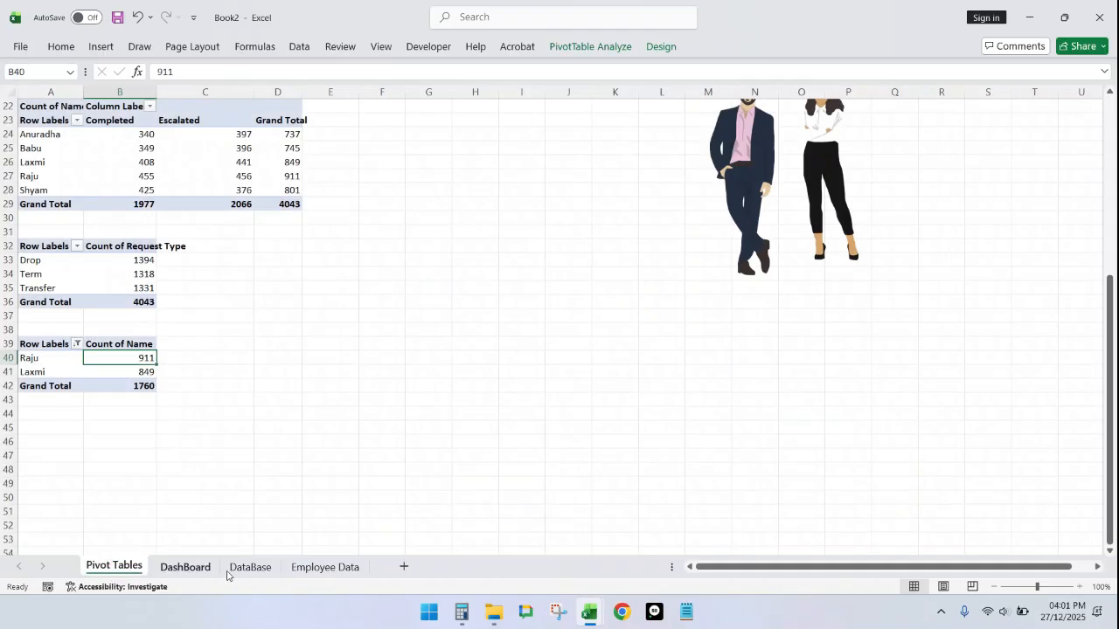
left_click(251, 568)
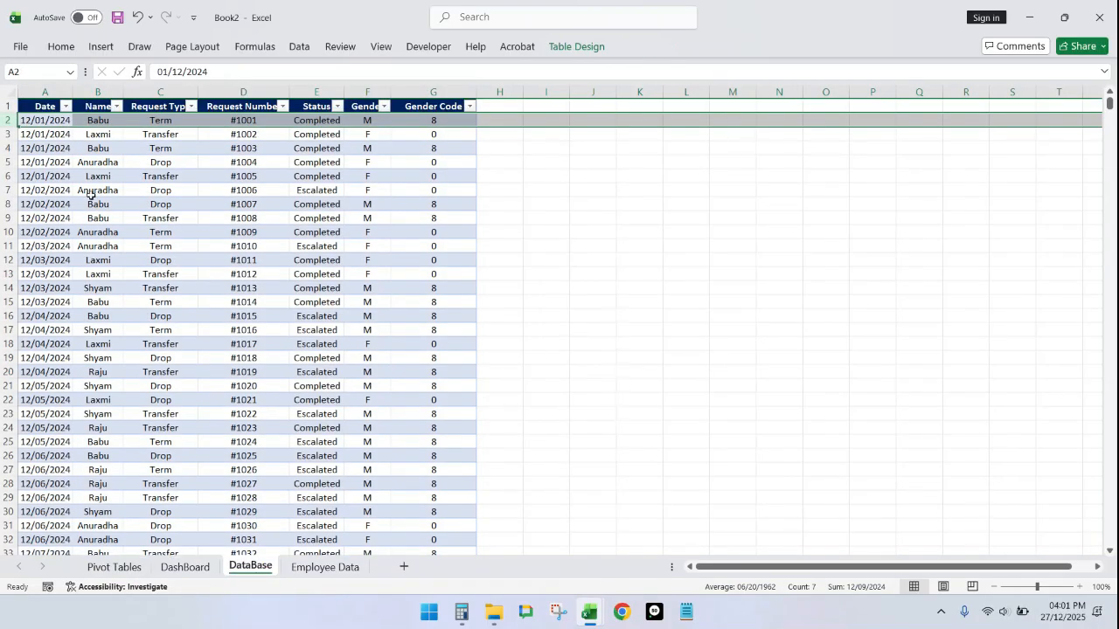
left_click(46, 101)
left_click(194, 570)
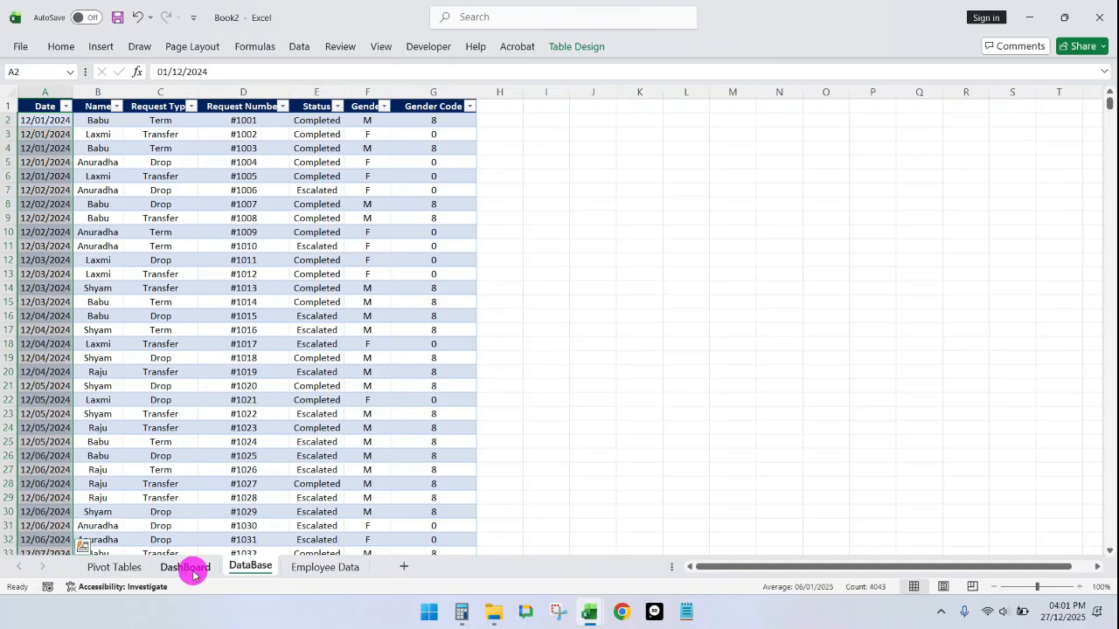
left_click(117, 567)
scroll(50, 232, "up", 6)
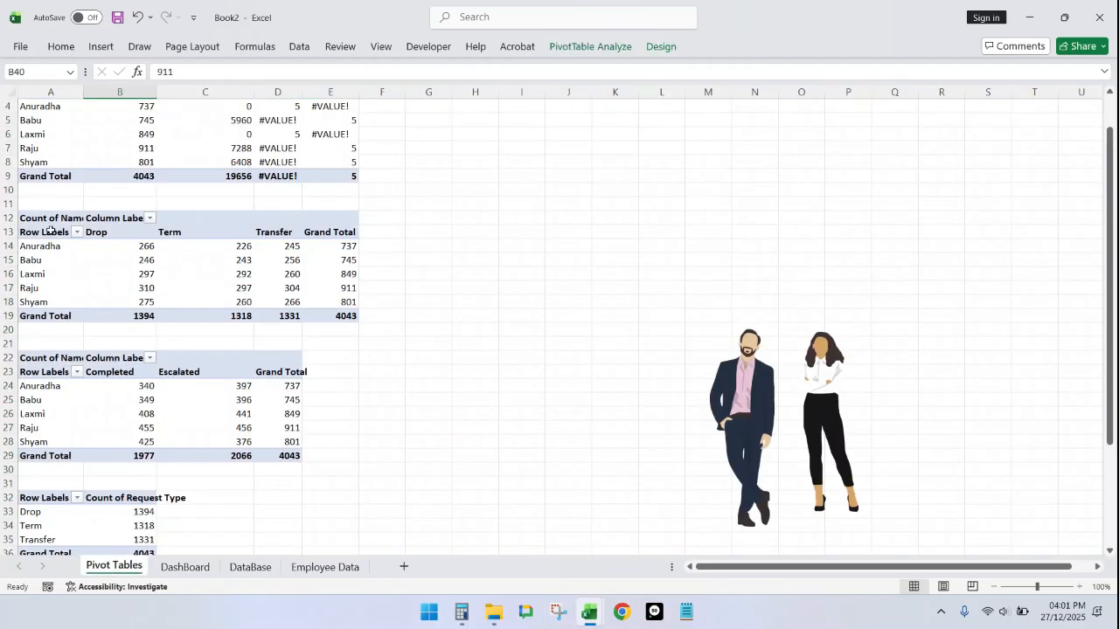
scroll(92, 180, "up", 1)
left_click(42, 135)
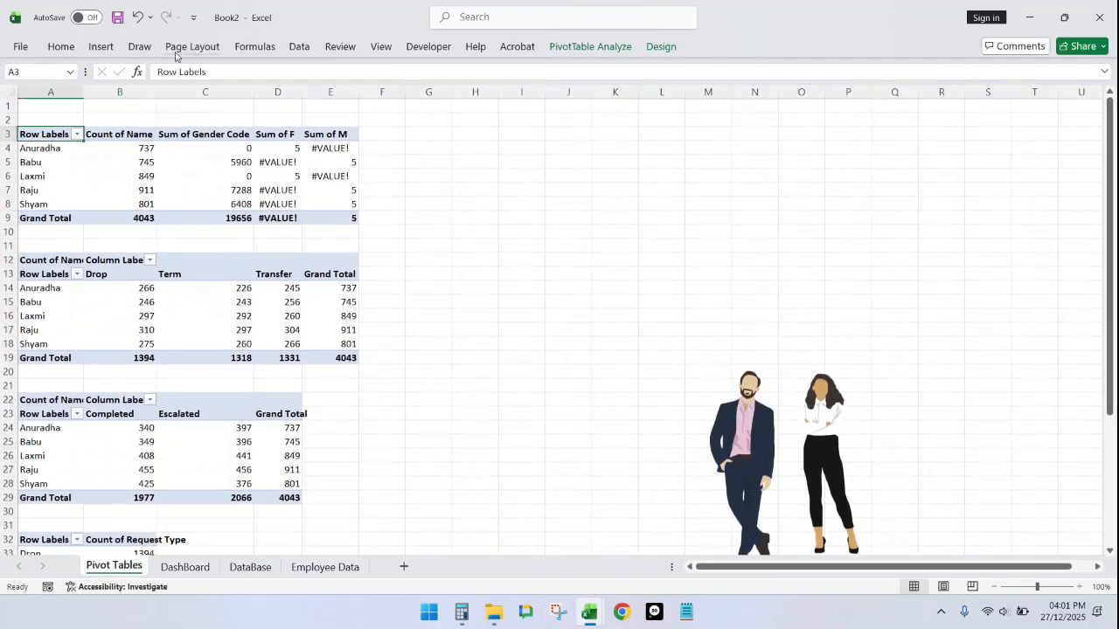
left_click(101, 47)
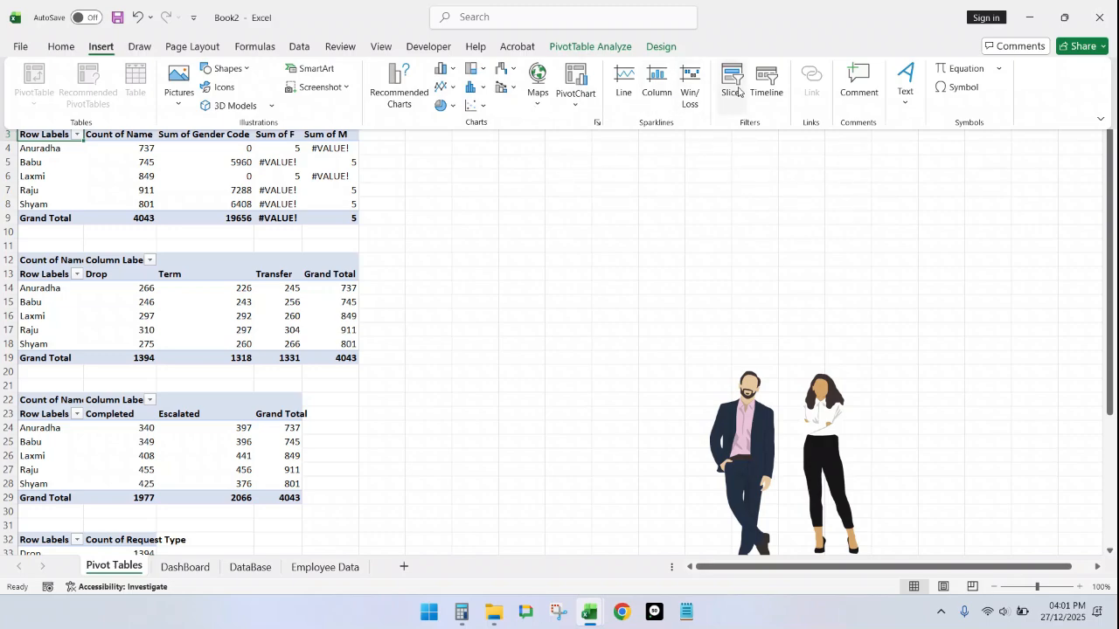
left_click(592, 50)
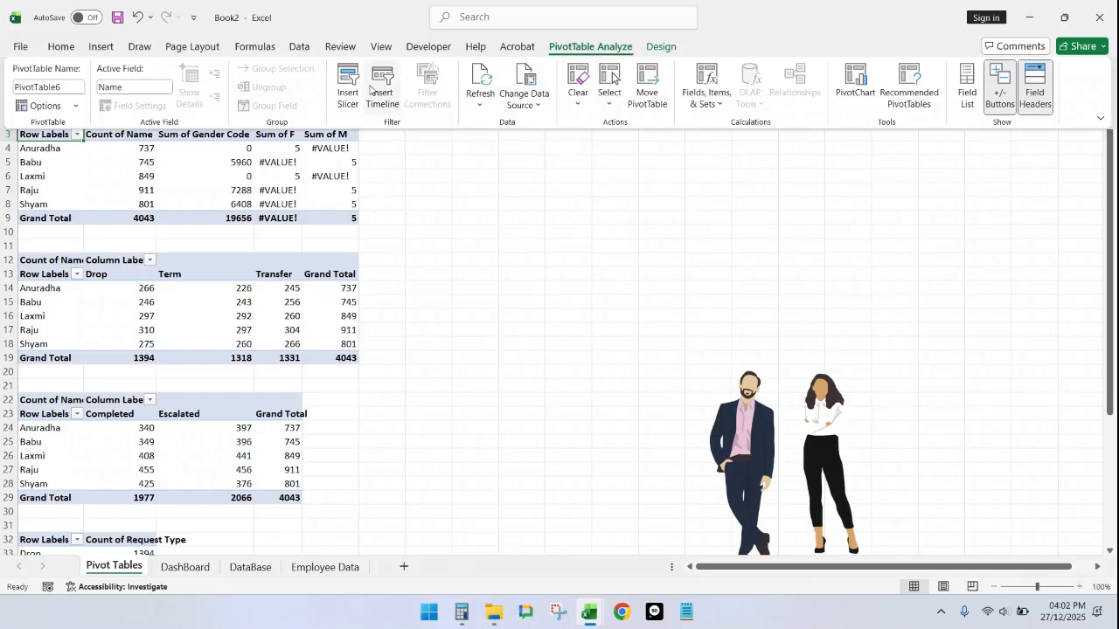
left_click(348, 83)
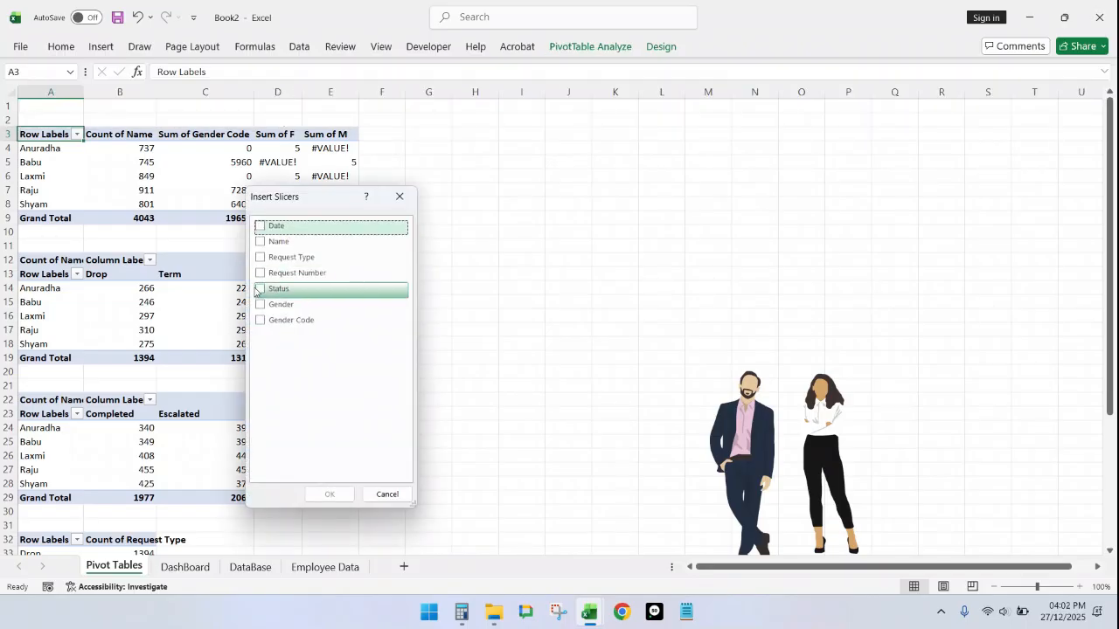
left_click(259, 226)
left_click(331, 495)
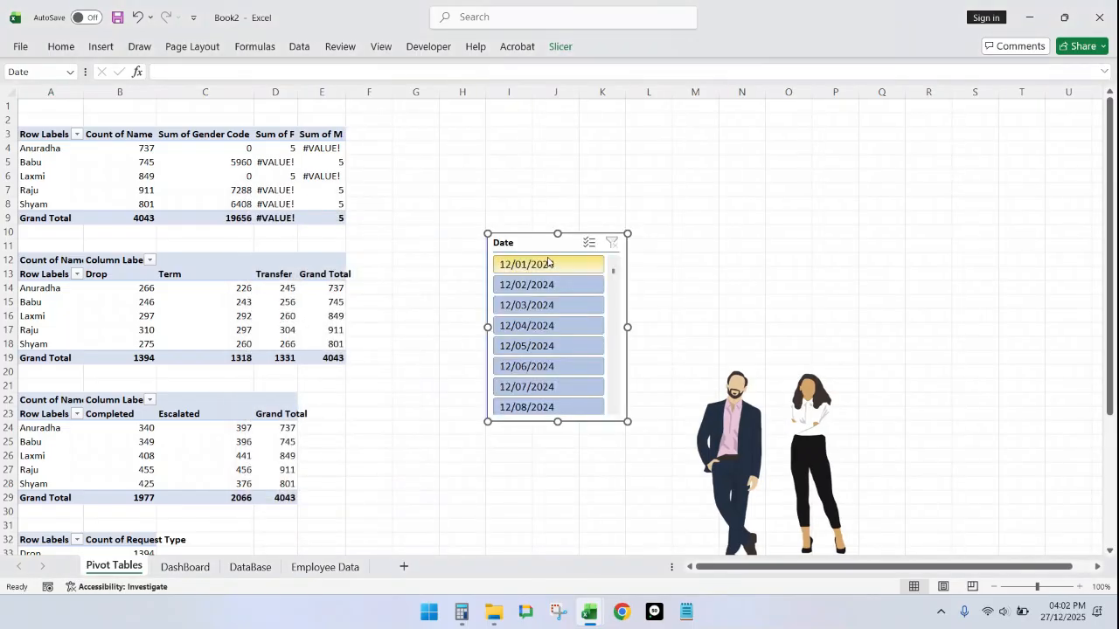
Step: Move the Date slicer higher on the sheet, look through its dates to the end, and delete the slicer
left_click_drag(532, 241, 560, 168)
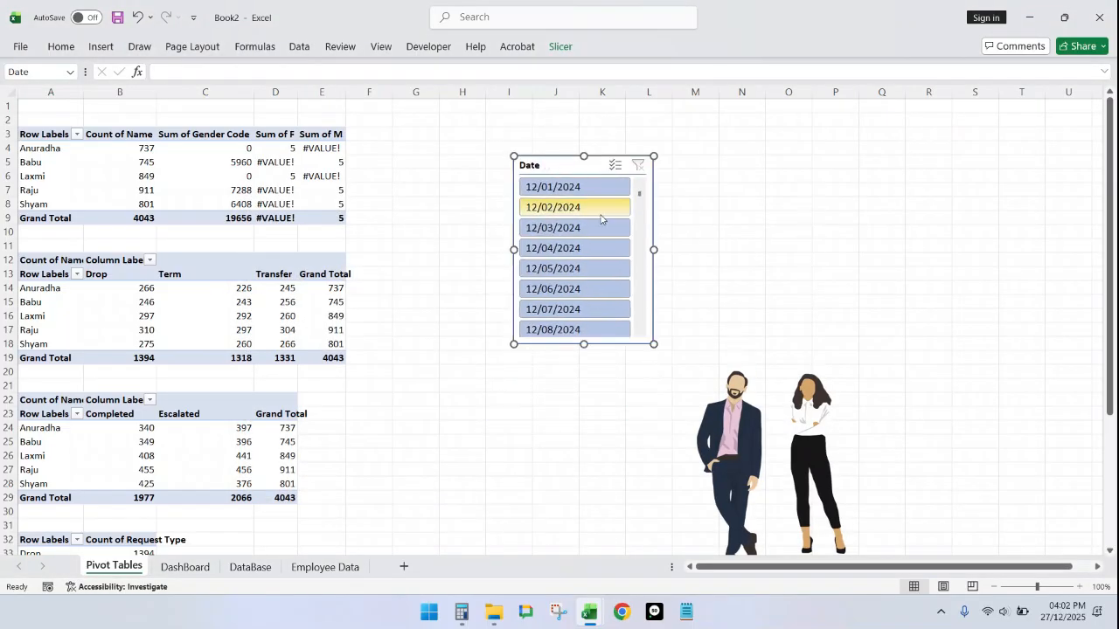
left_click(642, 193)
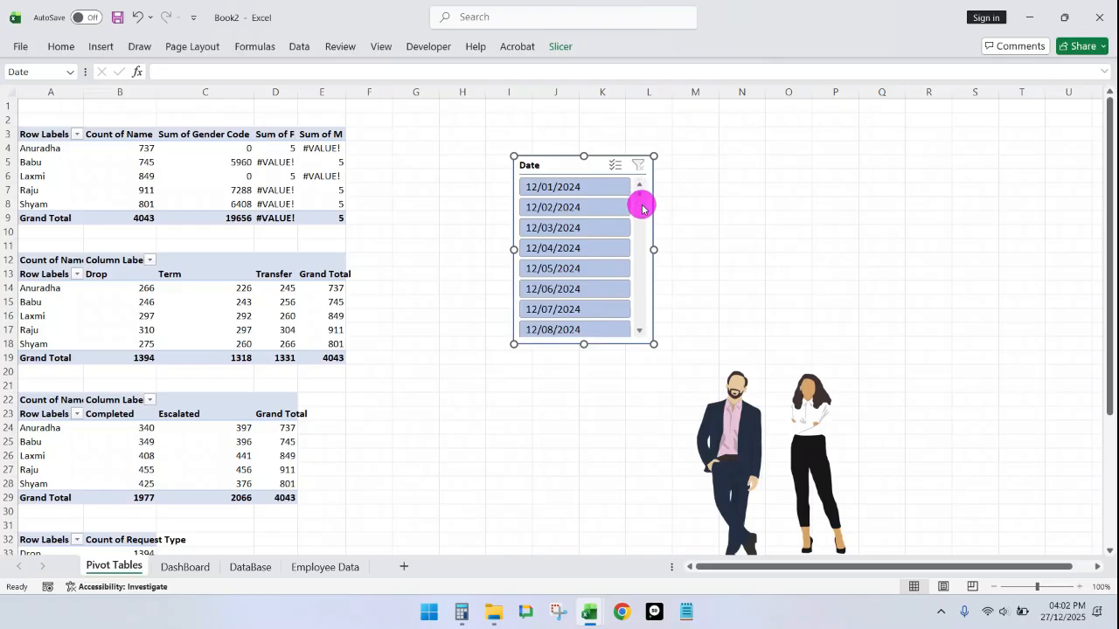
left_click_drag(639, 192, 638, 336)
left_click(591, 165)
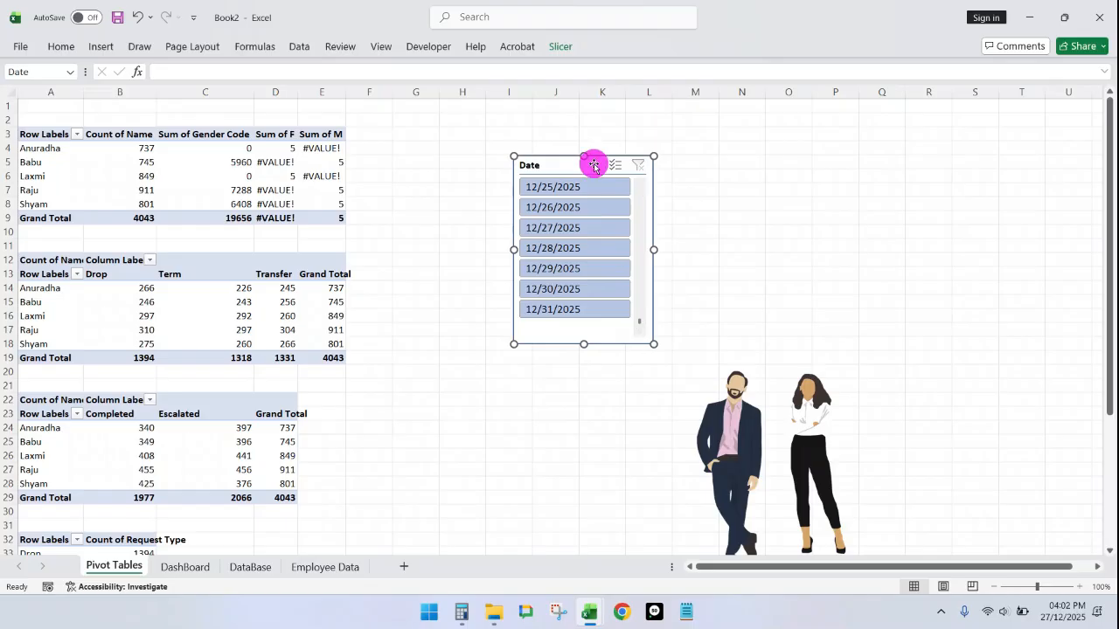
key("Delete")
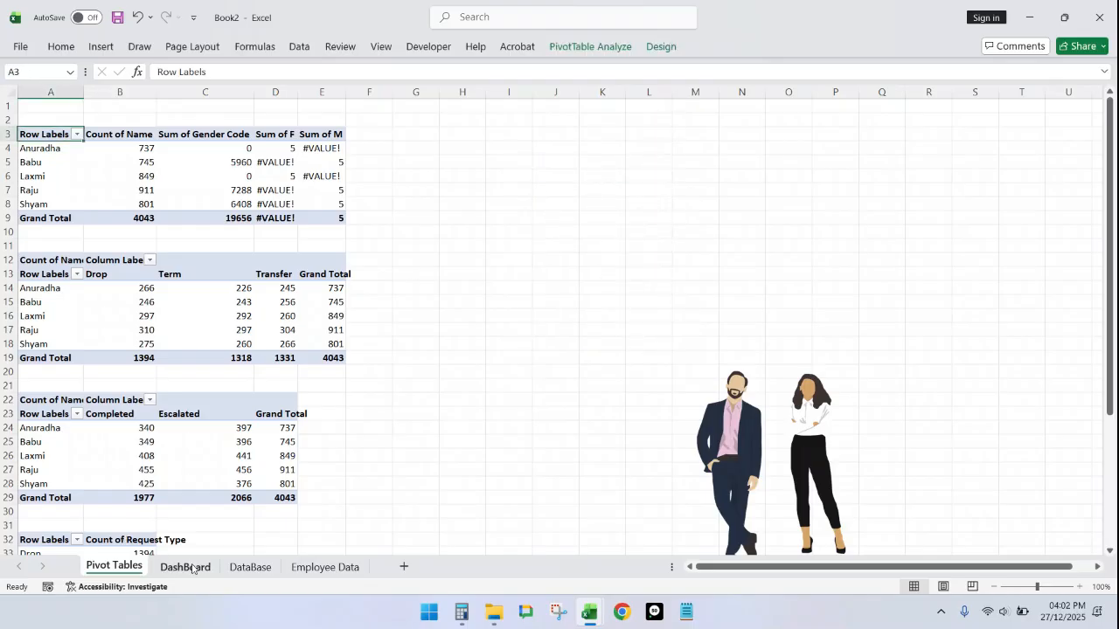
left_click(251, 567)
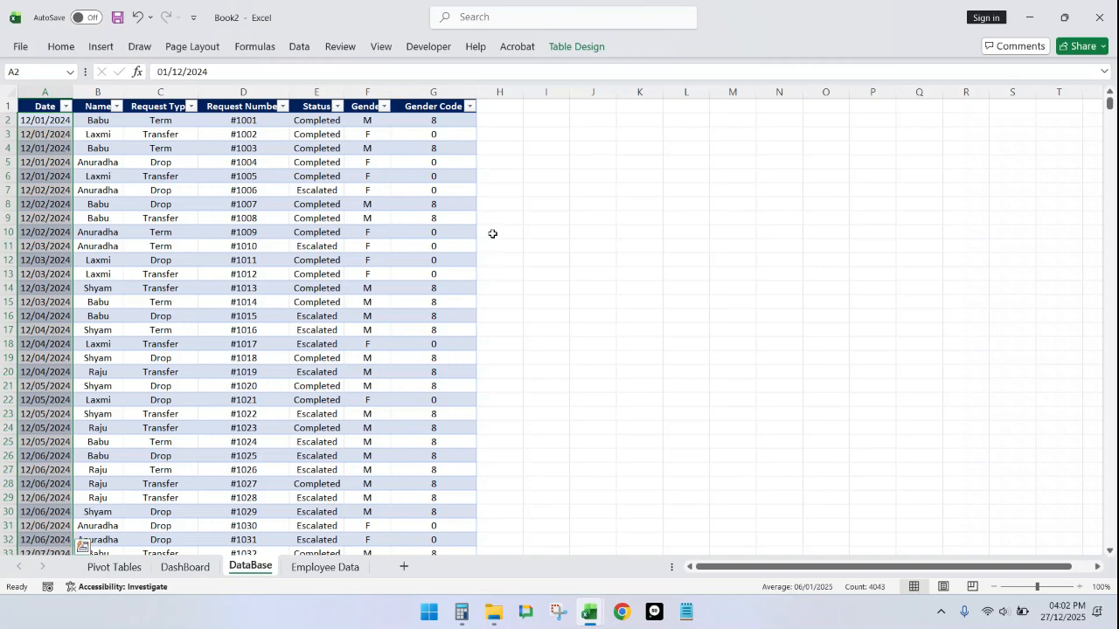
left_click(492, 123)
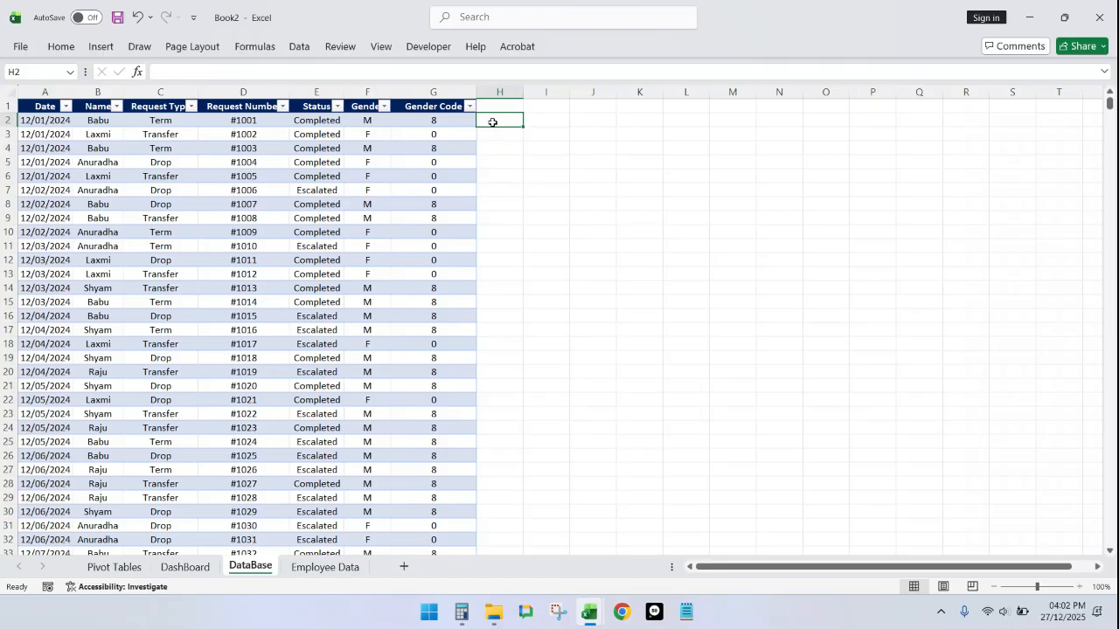
type("=text")
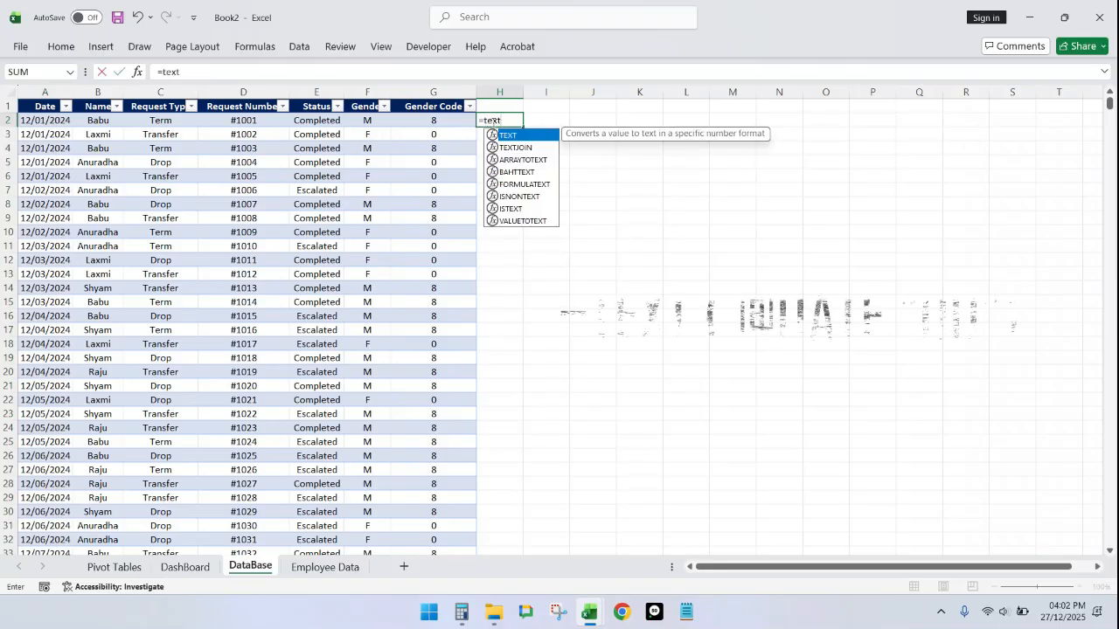
key("Tab")
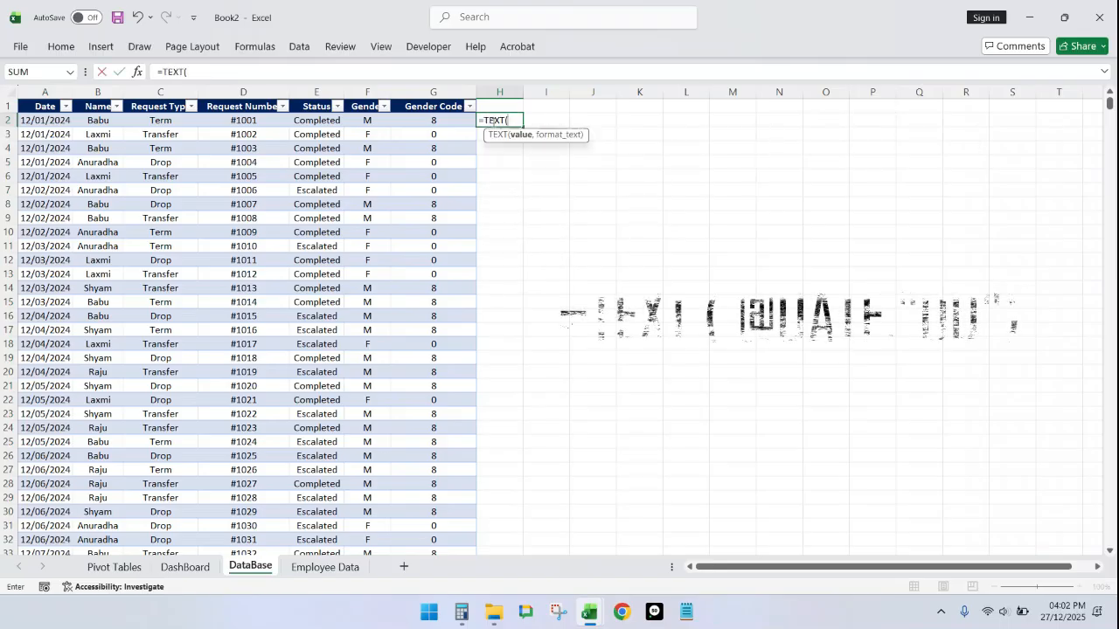
left_click(49, 123)
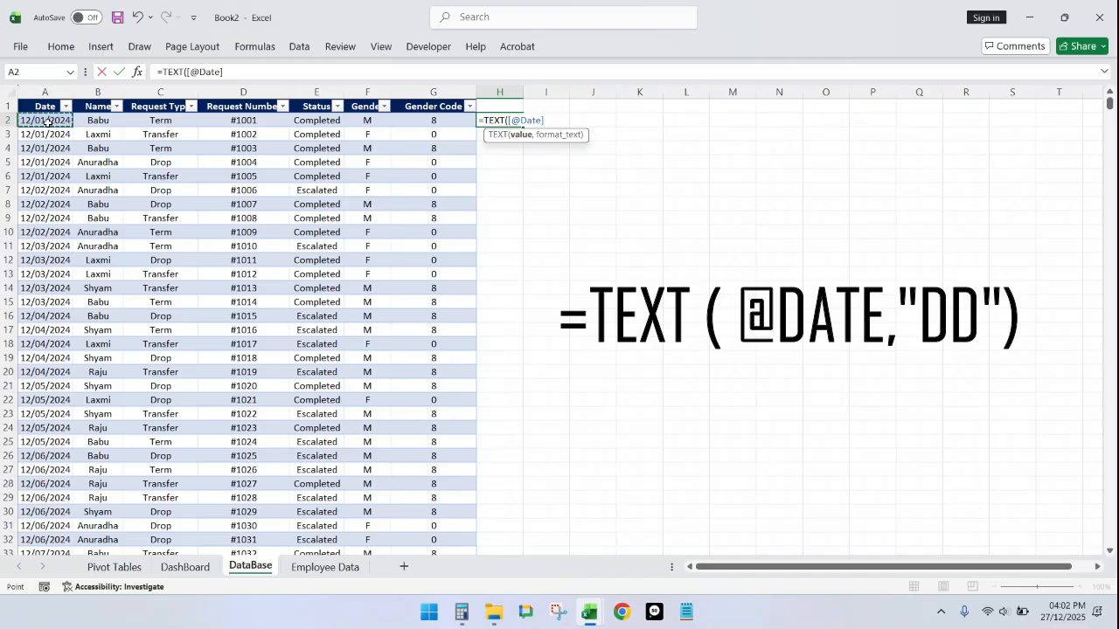
type(",")
type("MM")
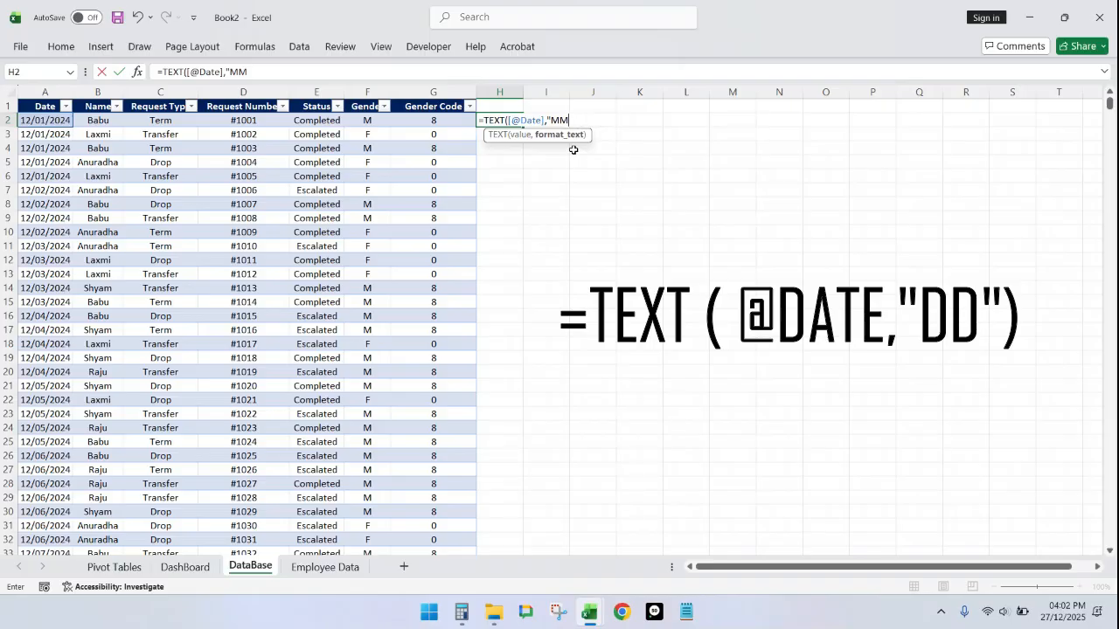
type("\")")
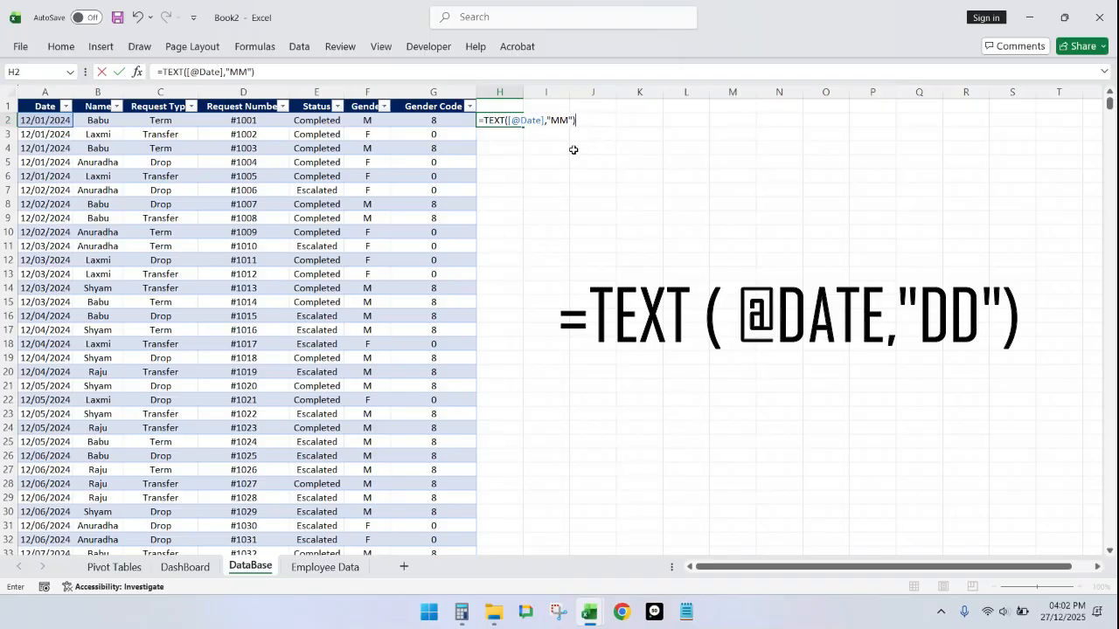
key("Return")
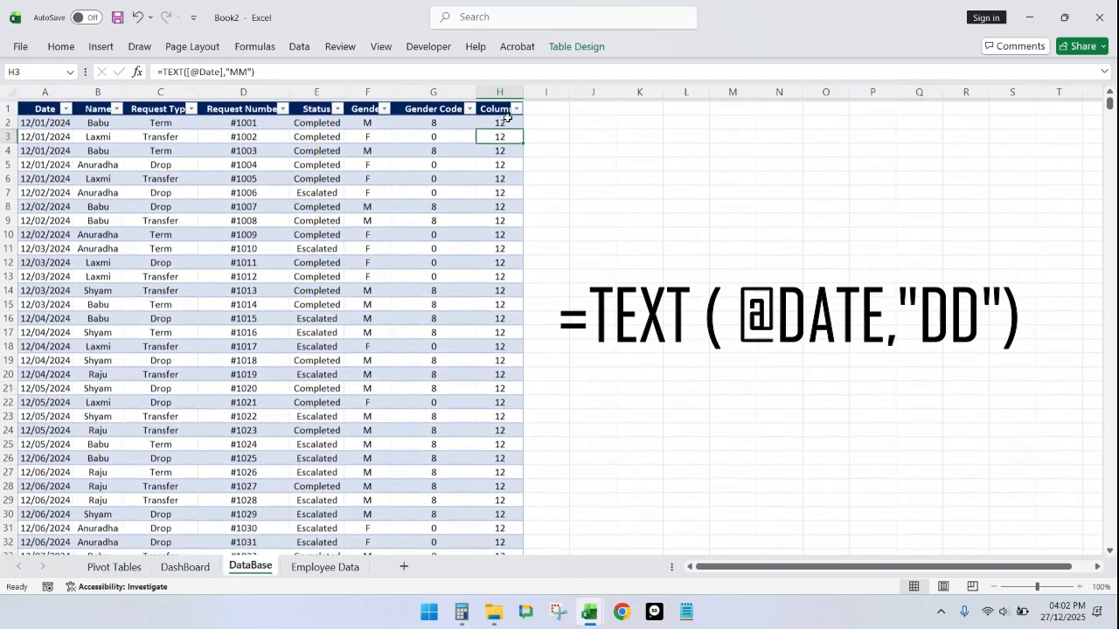
Step: Try to change the "MM" format code in H2's formula, and undo the extension of the table into column H
left_click(502, 120)
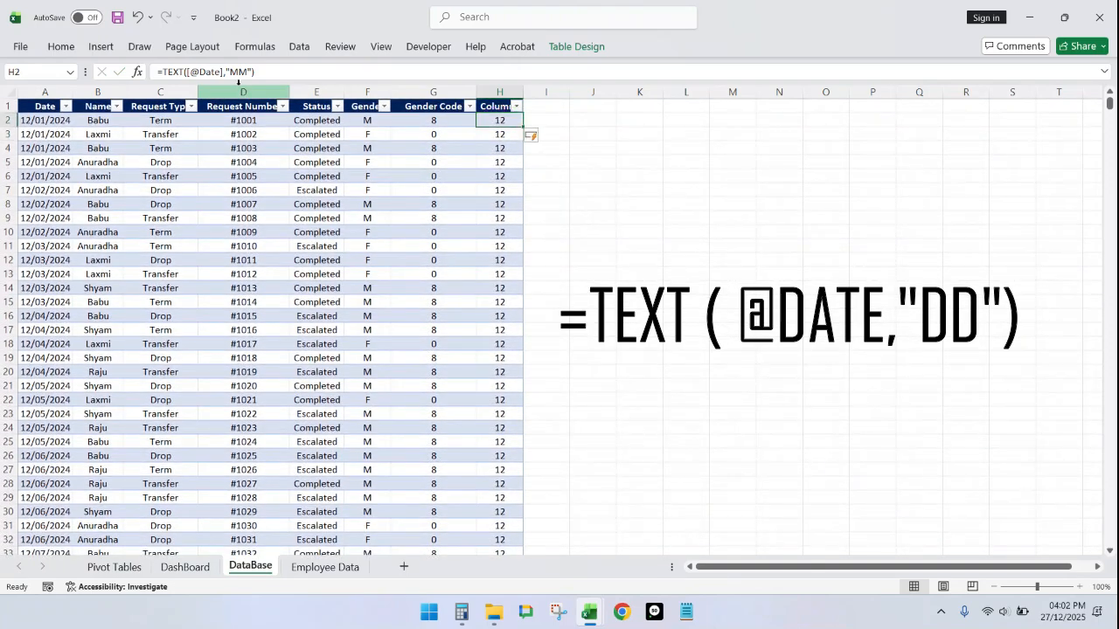
double_click(248, 72)
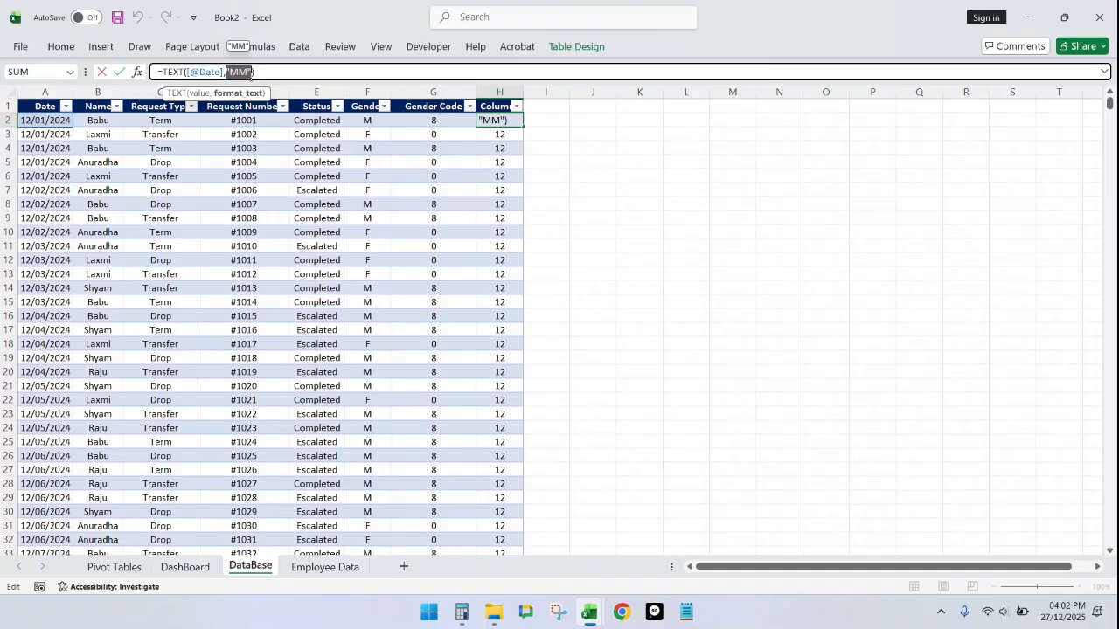
left_click(546, 153)
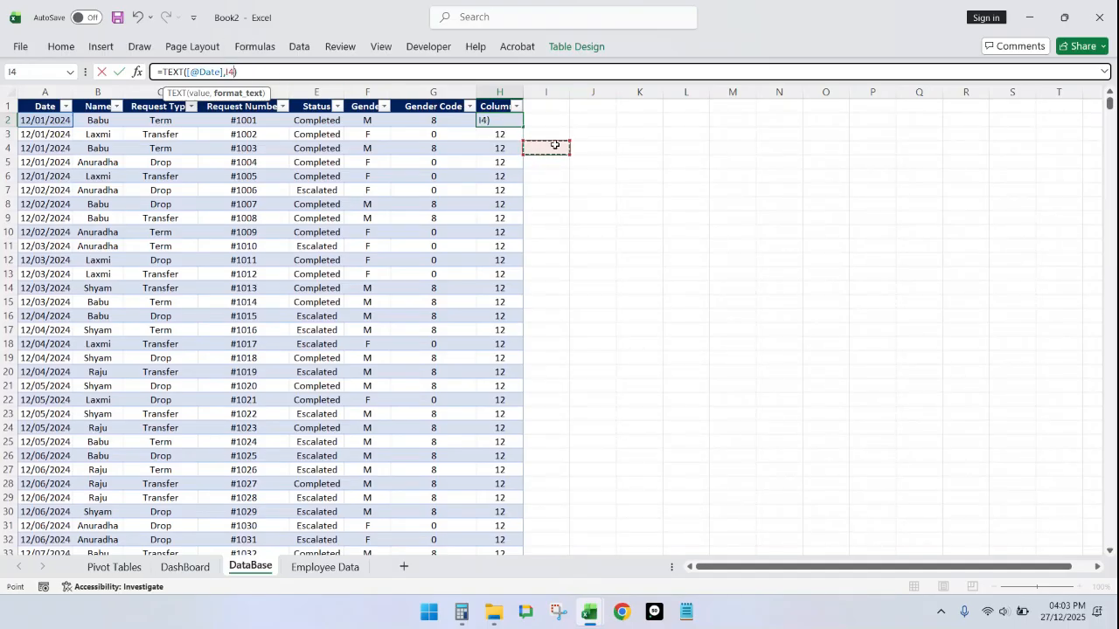
key("ctrl+z")
key("Escape")
key("ctrl+z")
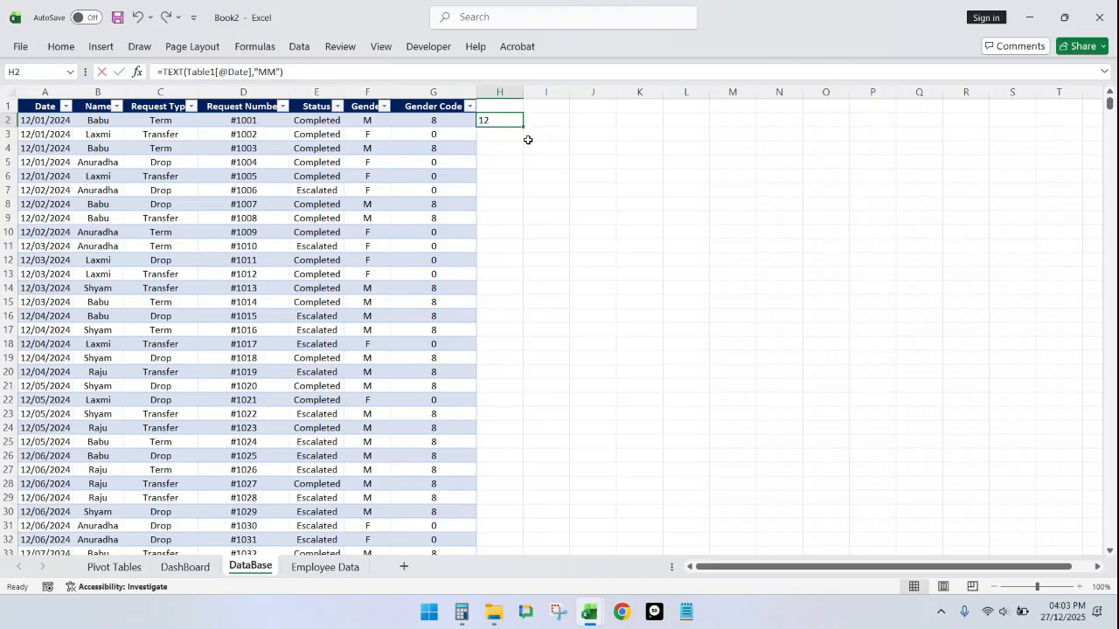
type("=t")
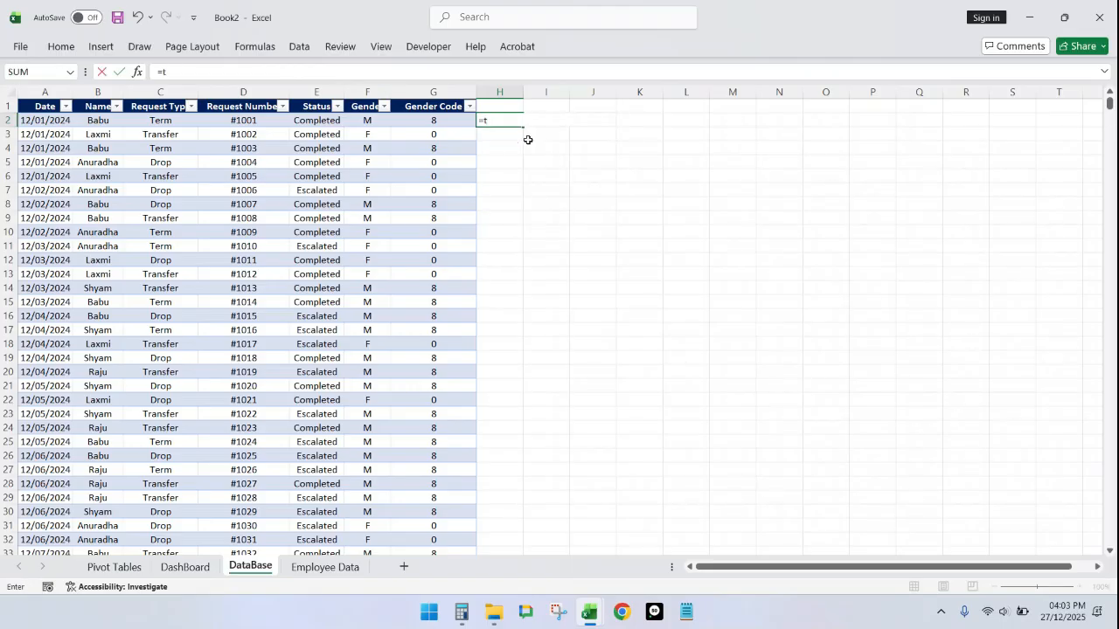
key("Escape")
type("=text")
key("Tab")
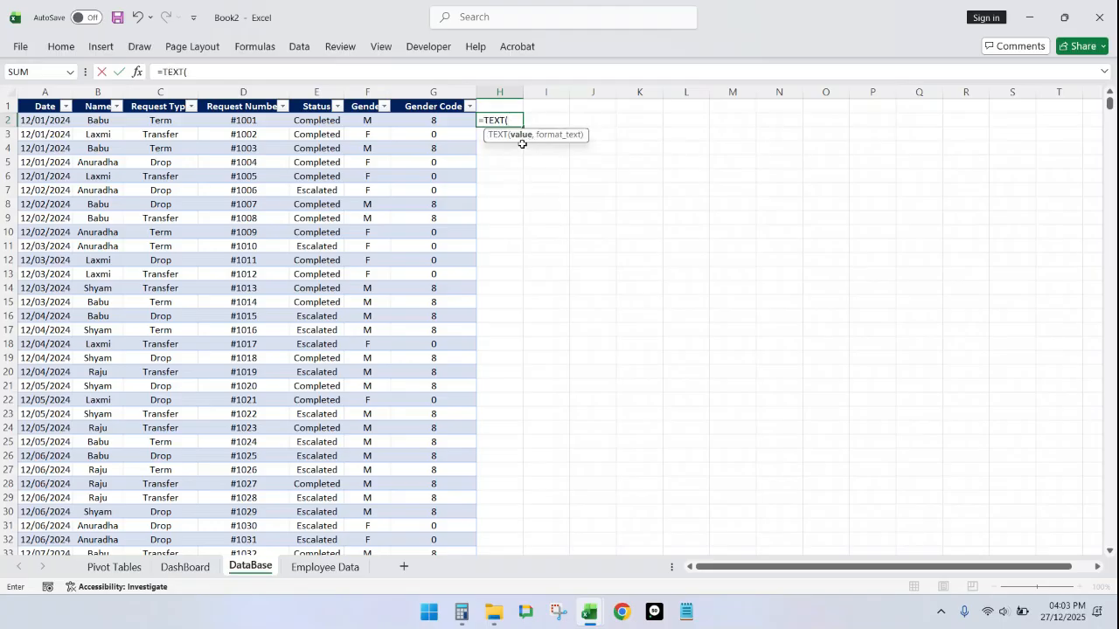
left_click(59, 122)
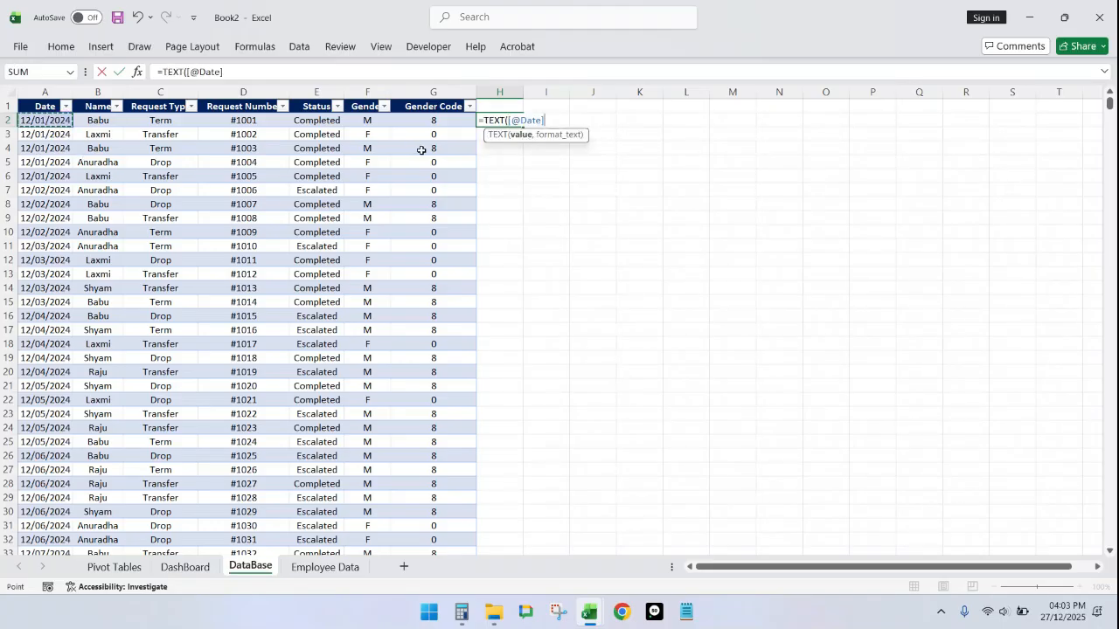
type(",")
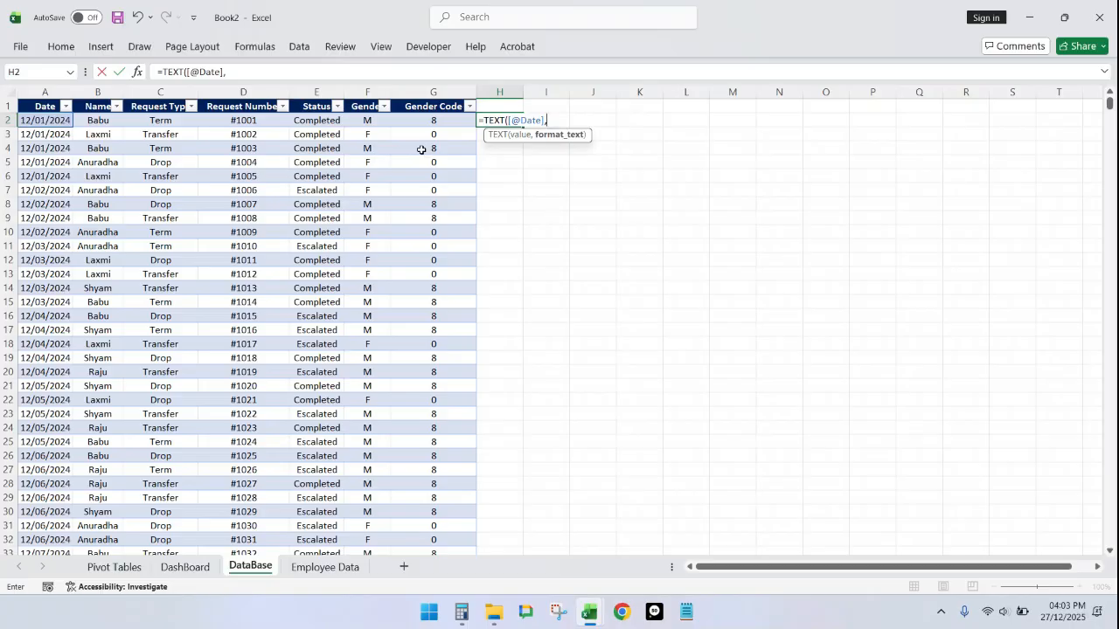
type("\"DD\")")
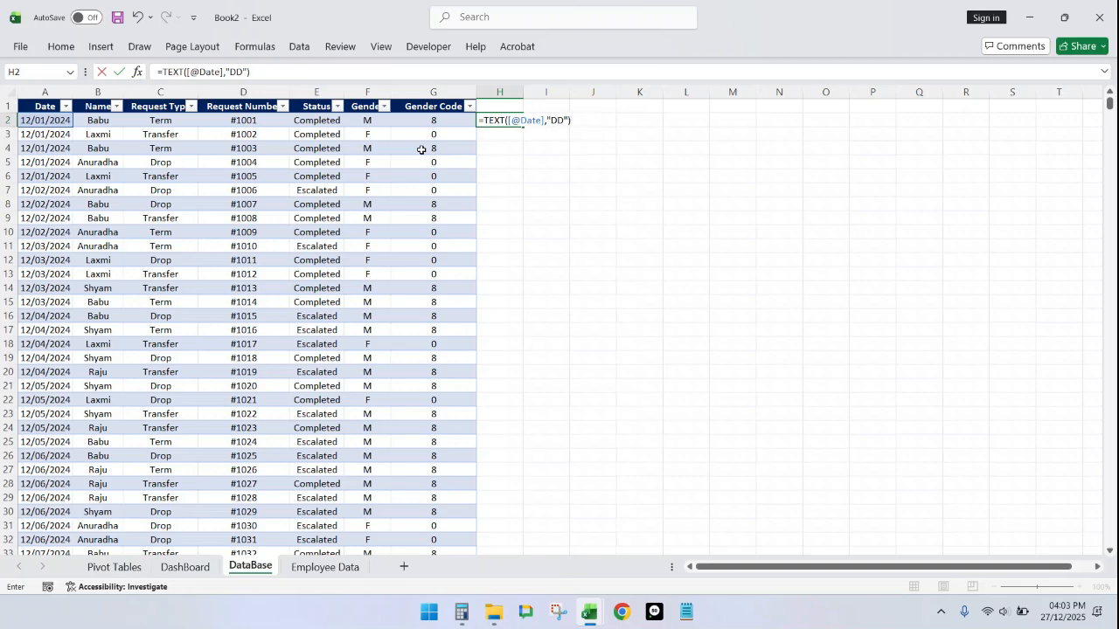
key("Return")
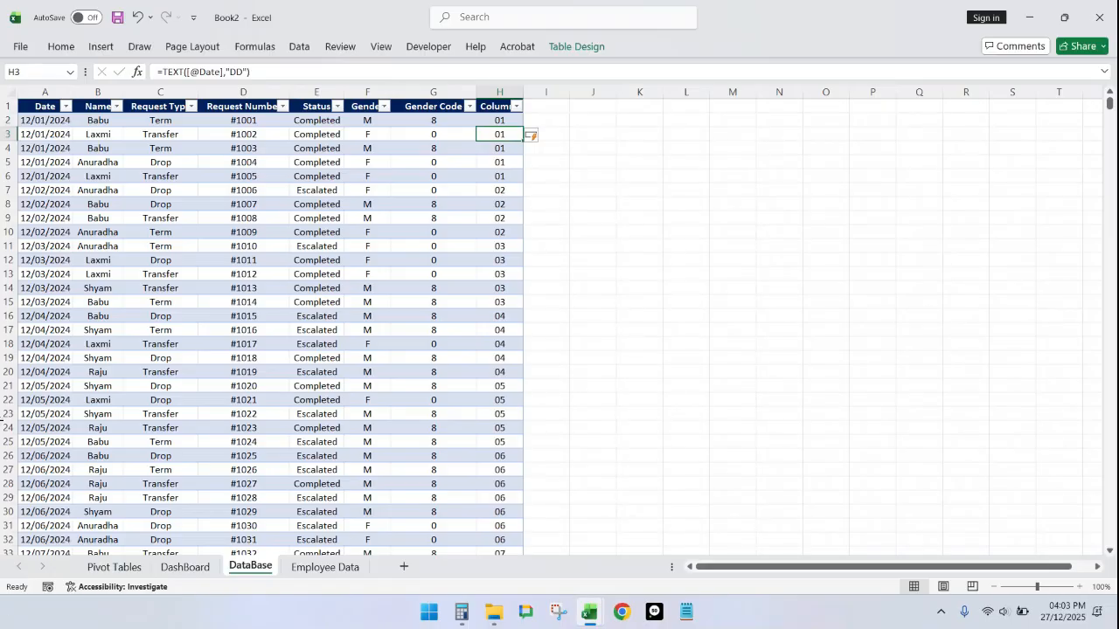
Step: Try the day-name format codes "DDD" and "DDDD" in column H's TEXT formula, and undo both changes
left_click(248, 71)
type("D")
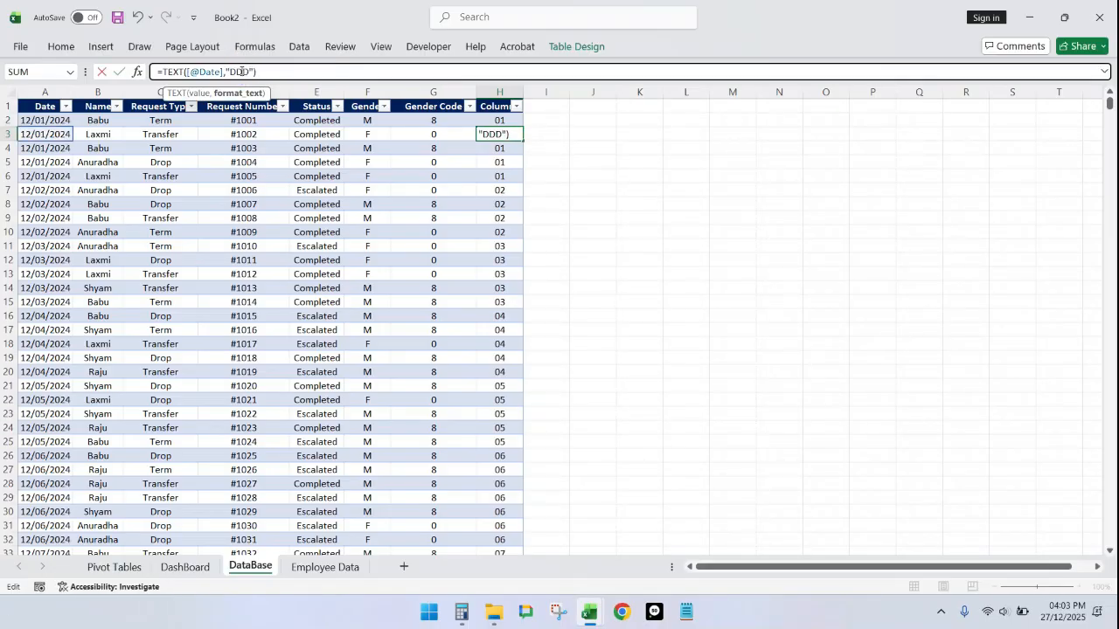
key("Return")
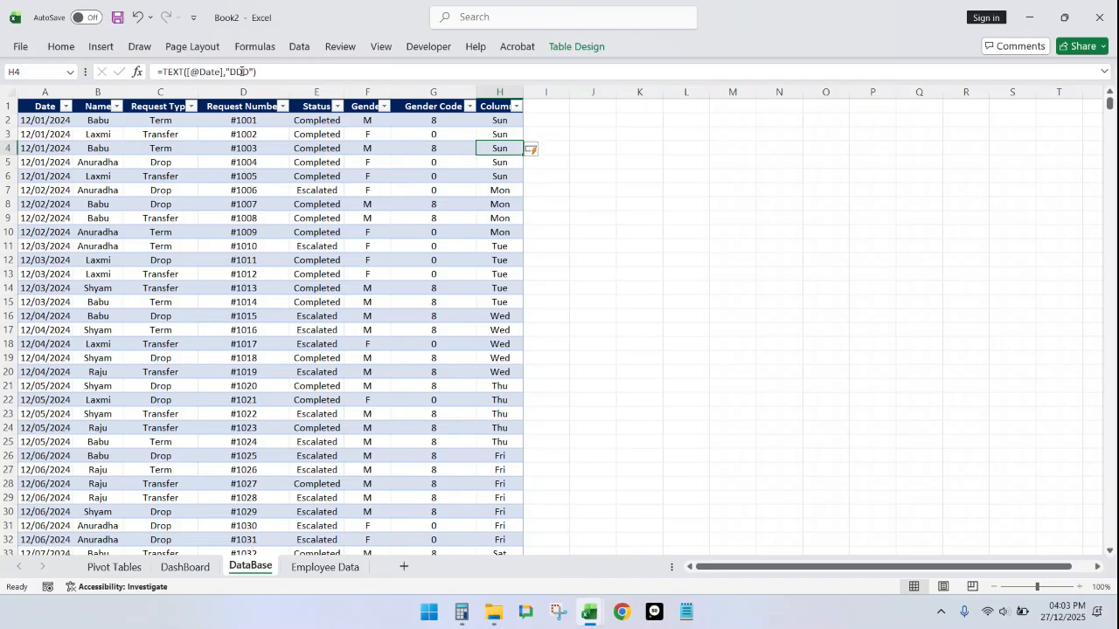
left_click(250, 71)
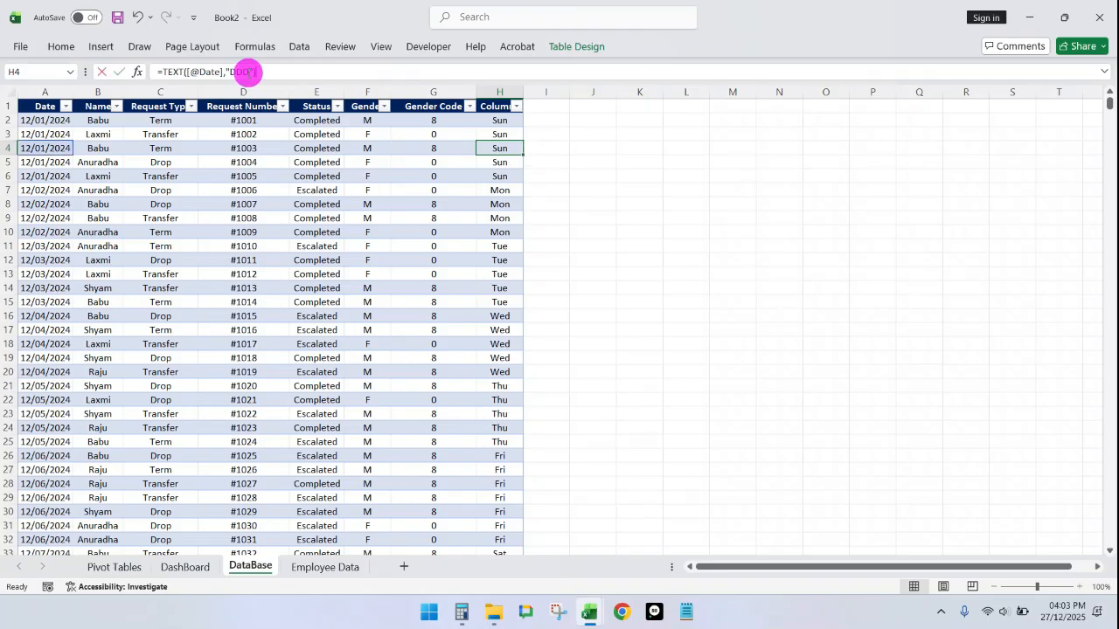
type("D")
key("Return")
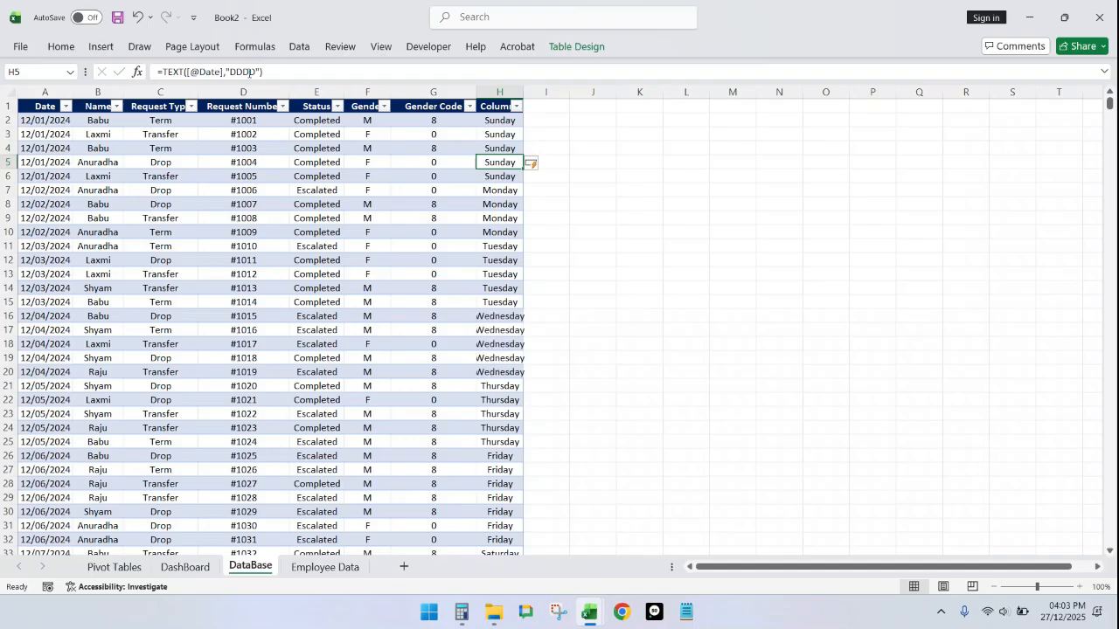
key("ctrl+z")
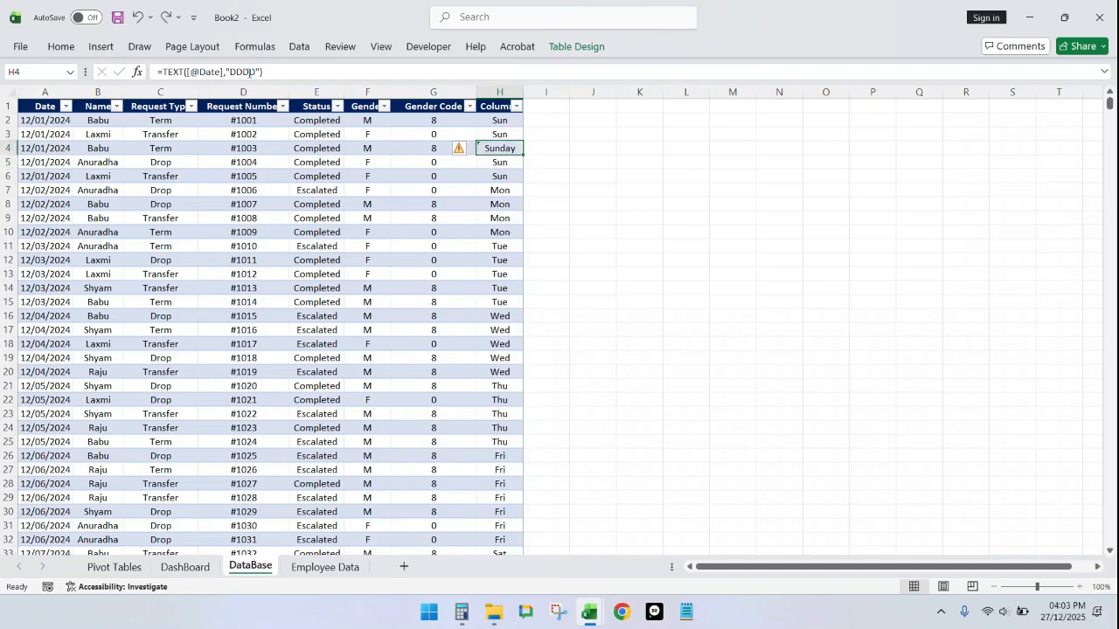
key("ctrl+z")
key("ctrl+z")
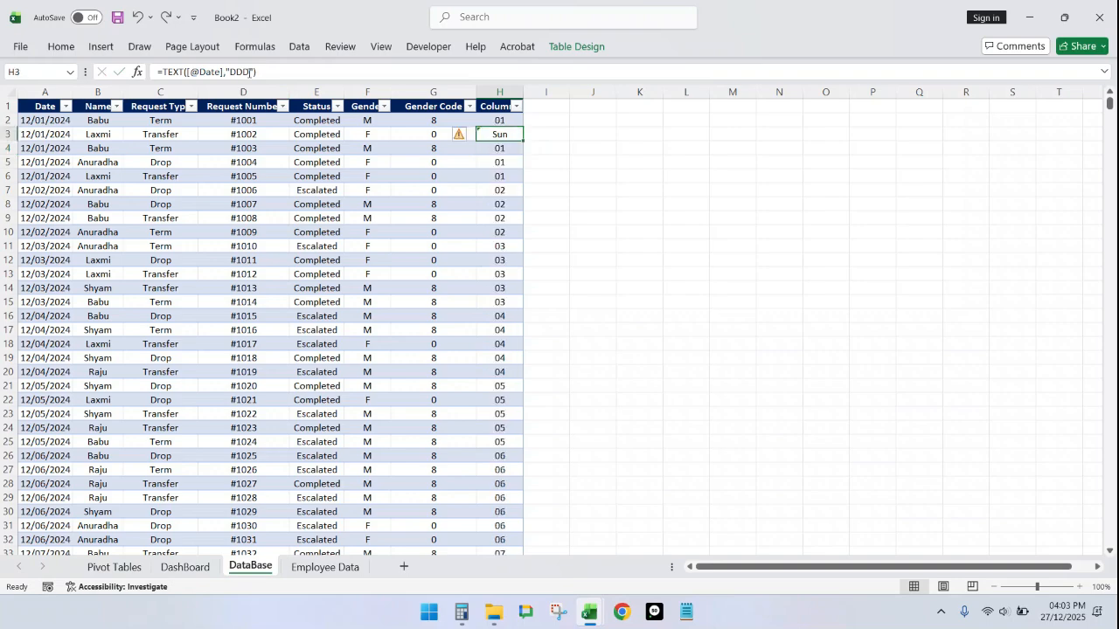
key("ctrl+z")
Step: Rename the header of column H in the DataBase table to Day
left_click(495, 107)
type("Day")
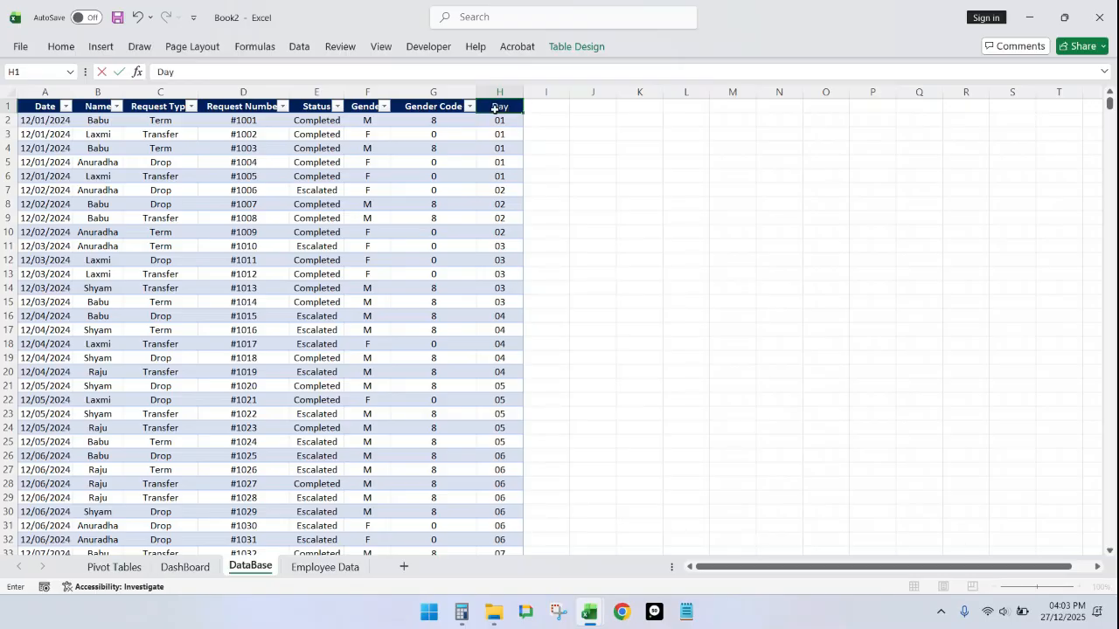
key("Return")
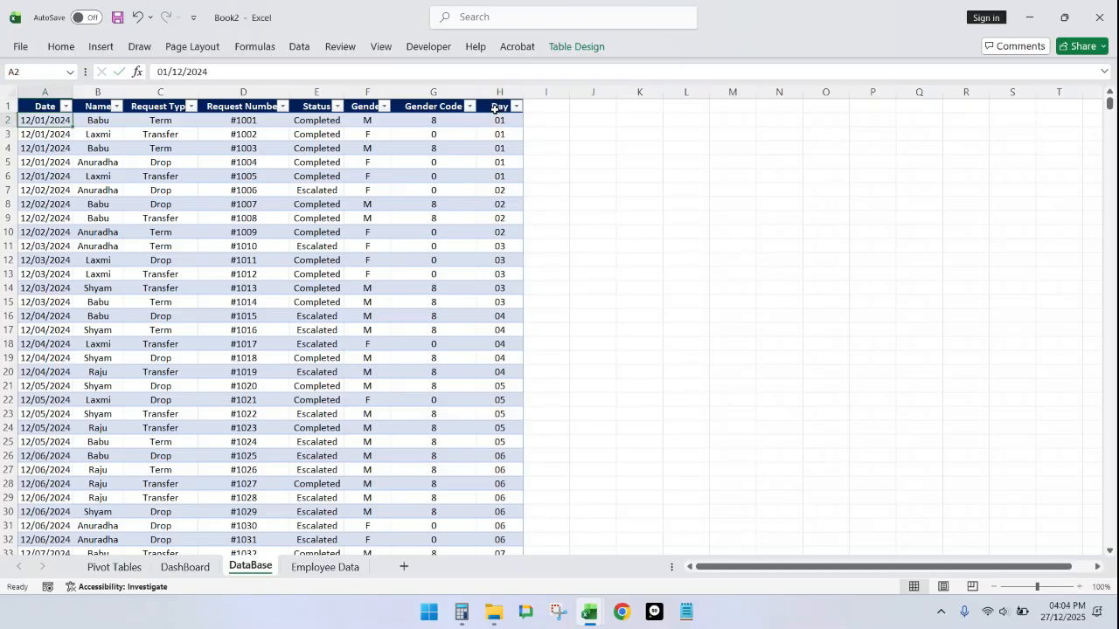
left_click(541, 116)
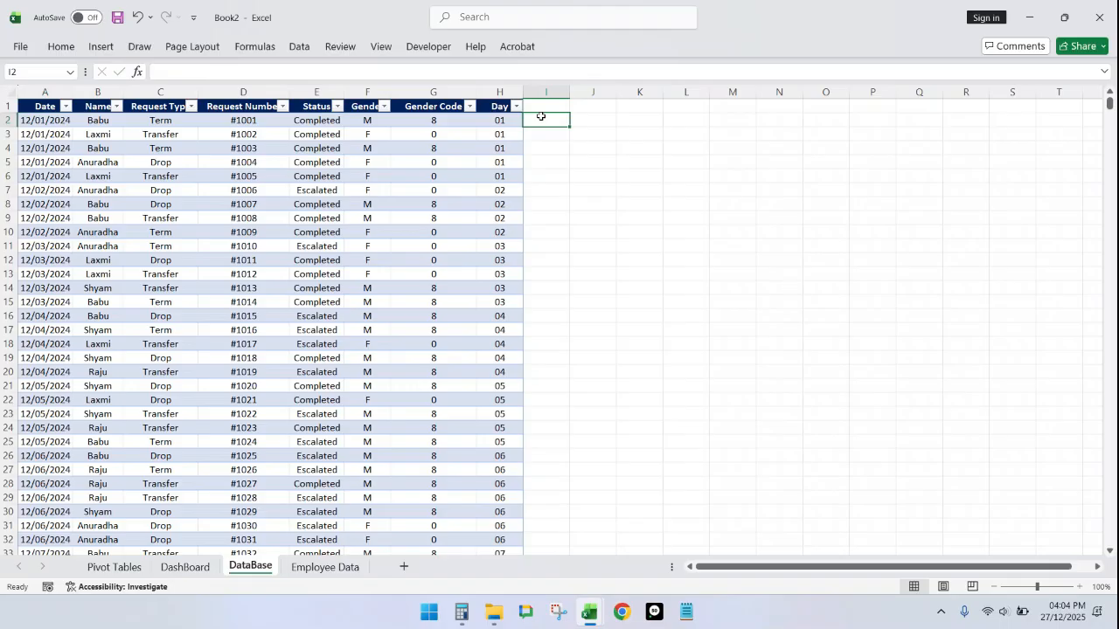
type("=if")
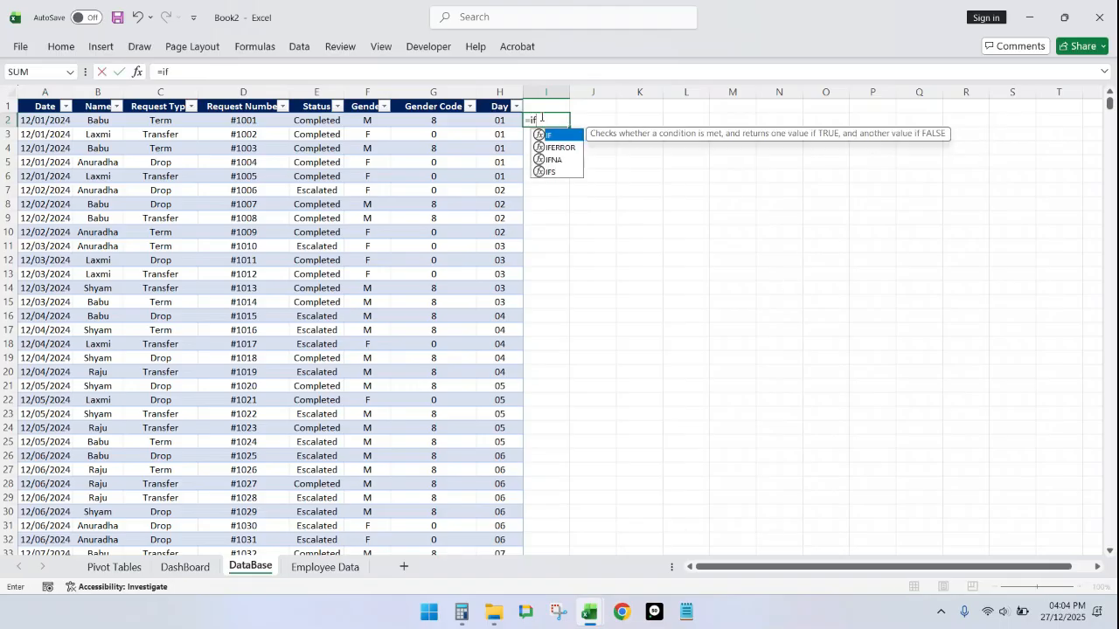
key("BackSpace")
key("BackSpace")
type("tex")
key("Tab")
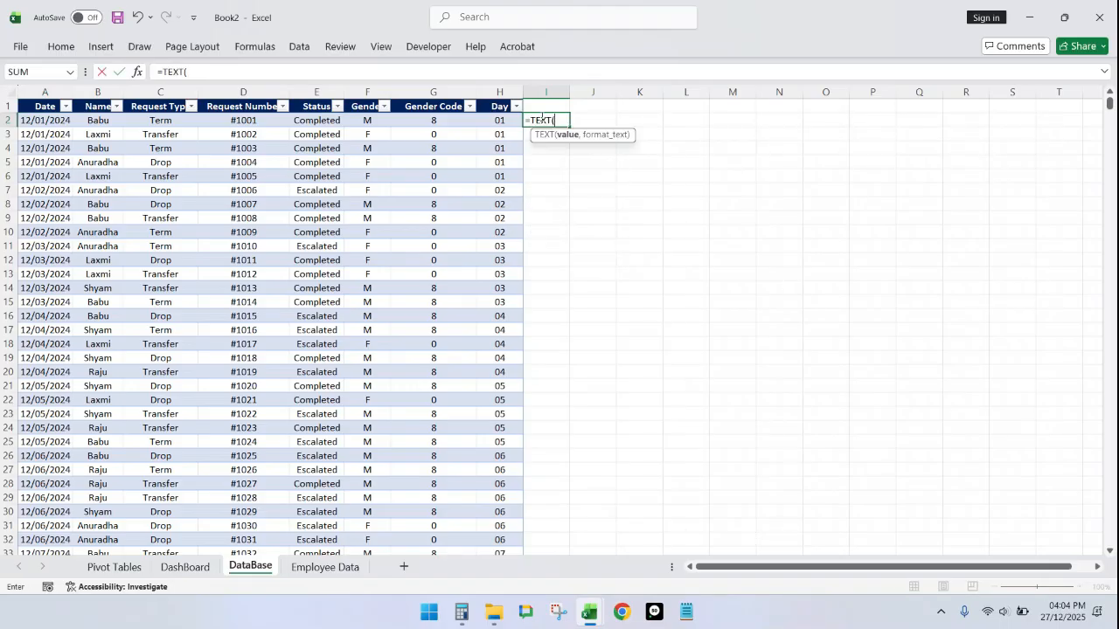
left_click(39, 122)
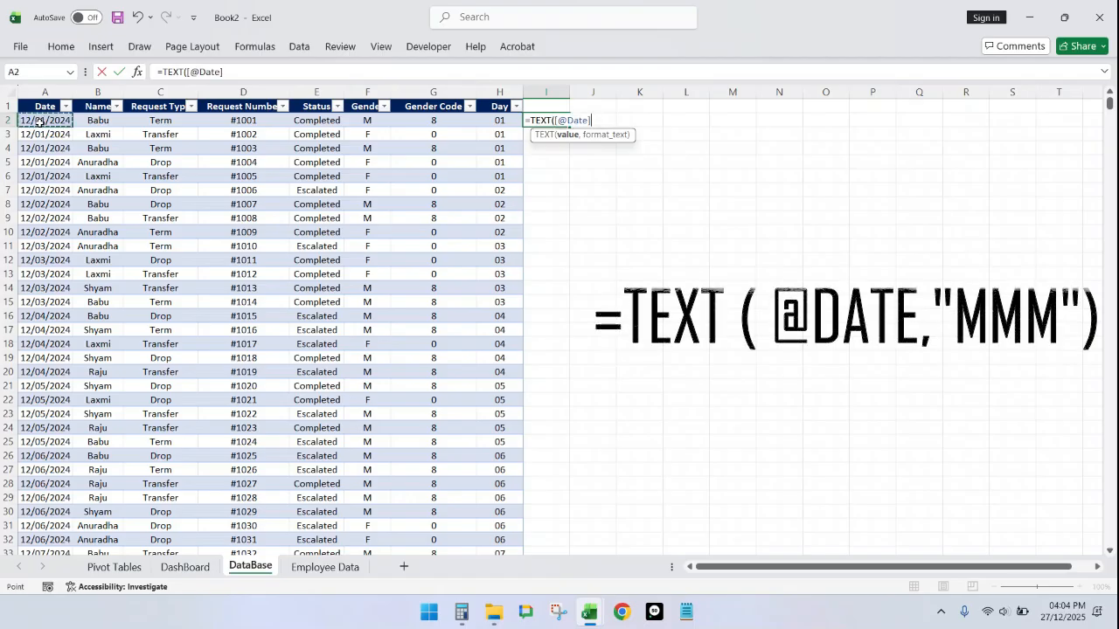
type(",")
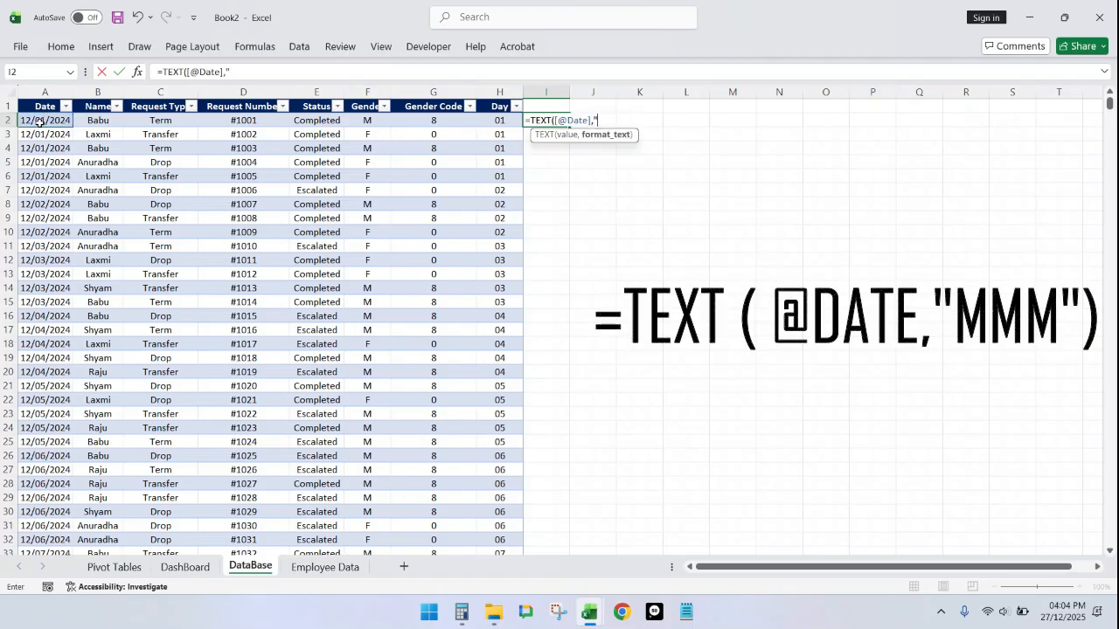
type("\"MMM\"")
key("Return")
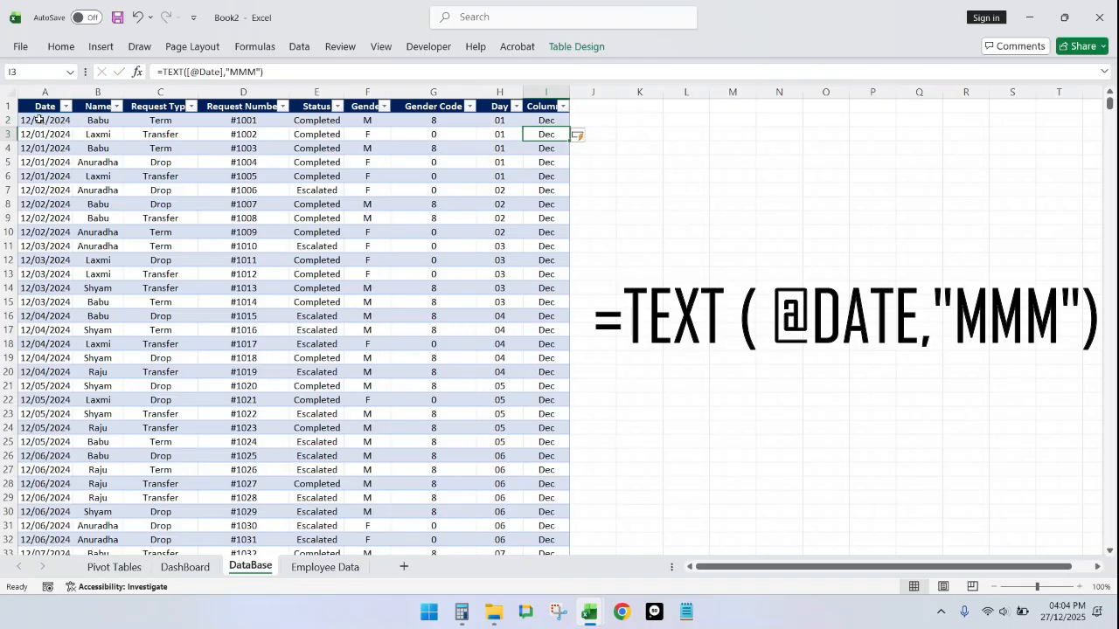
Step: Rename the header of column I in the DataBase table to Month
left_click(549, 105)
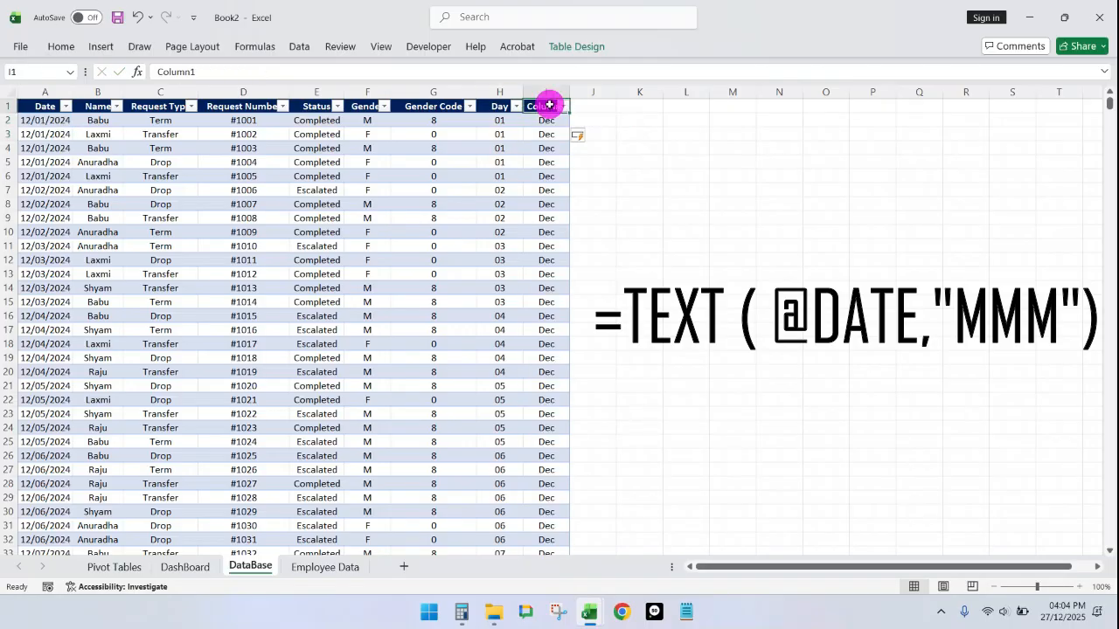
type("Month")
key("Tab")
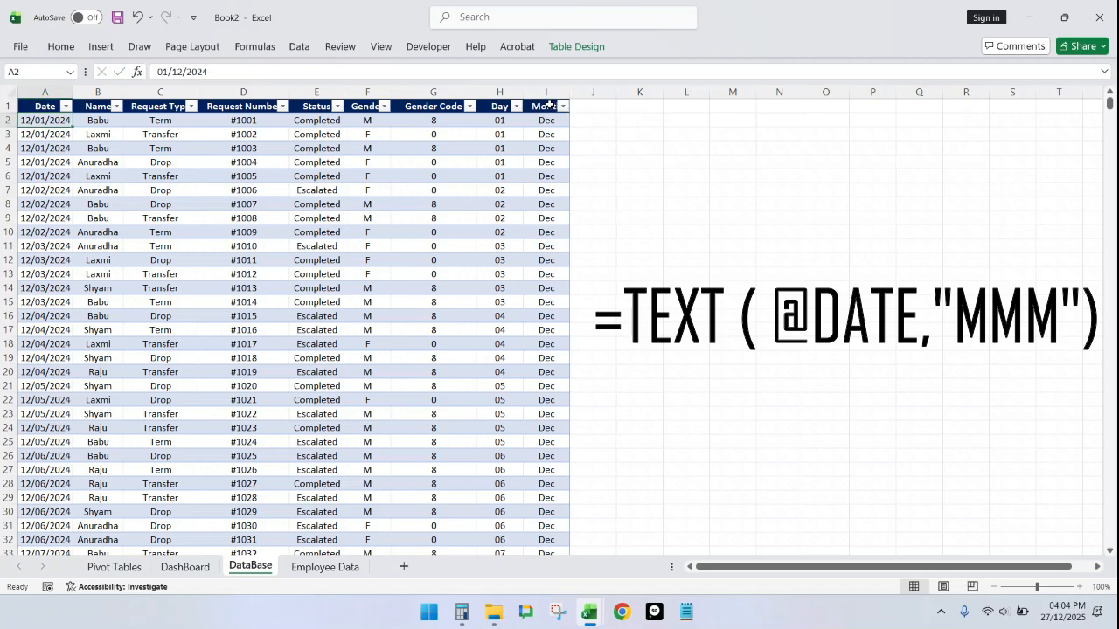
left_click(577, 117)
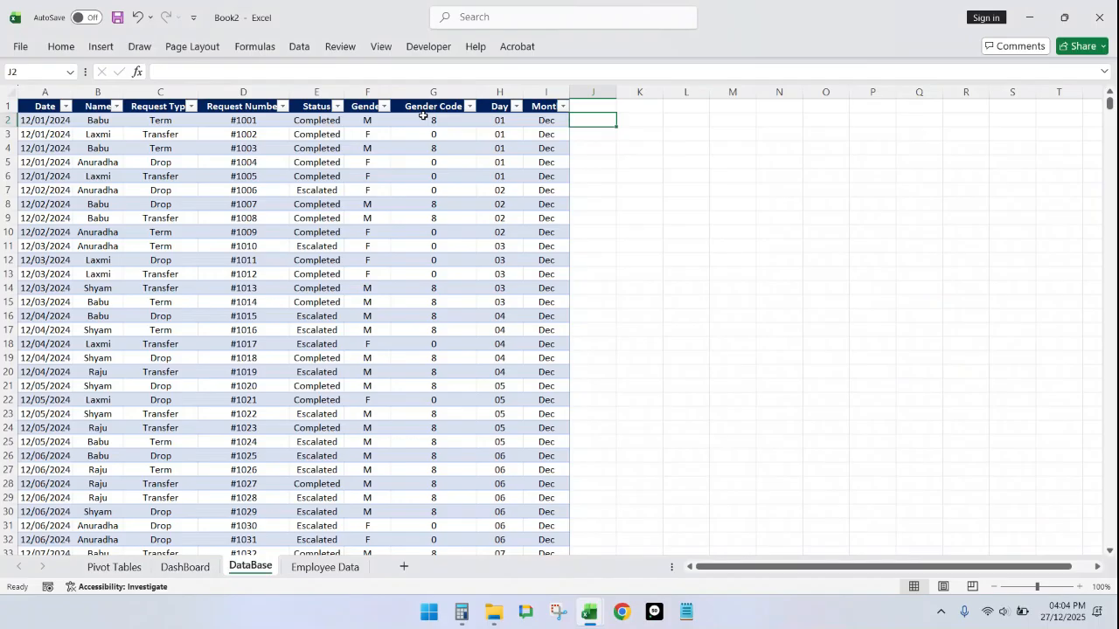
type("=")
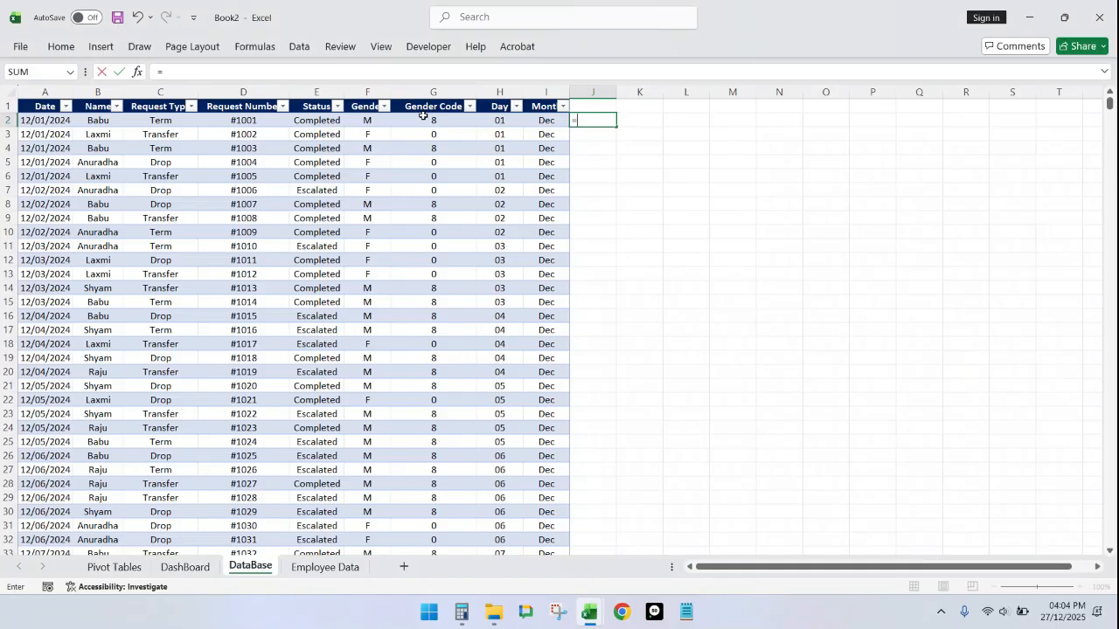
type("text")
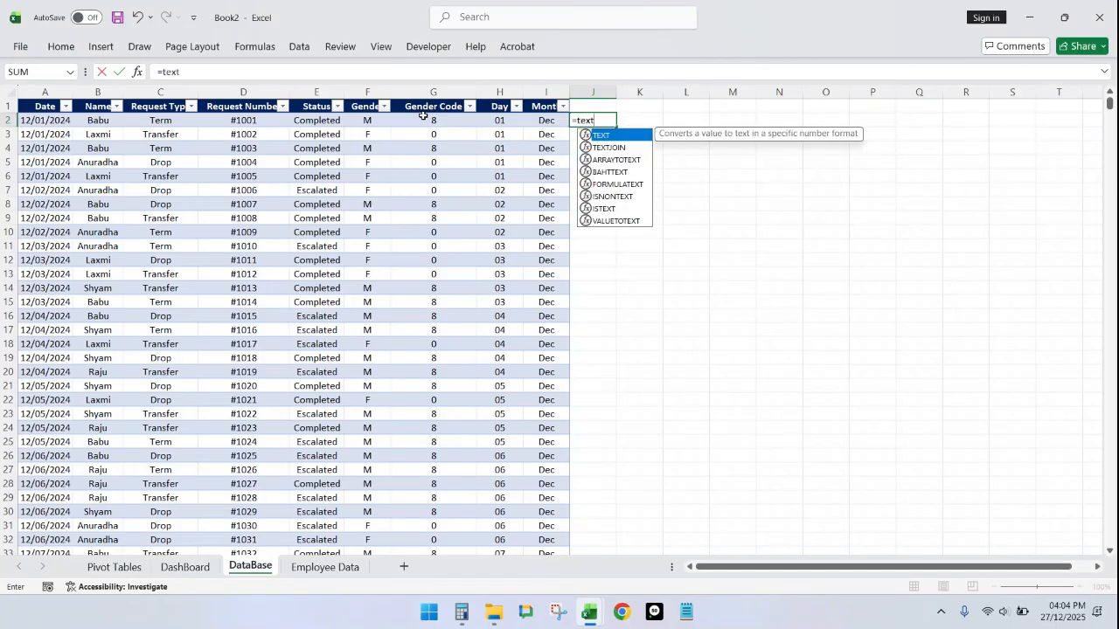
key("Tab")
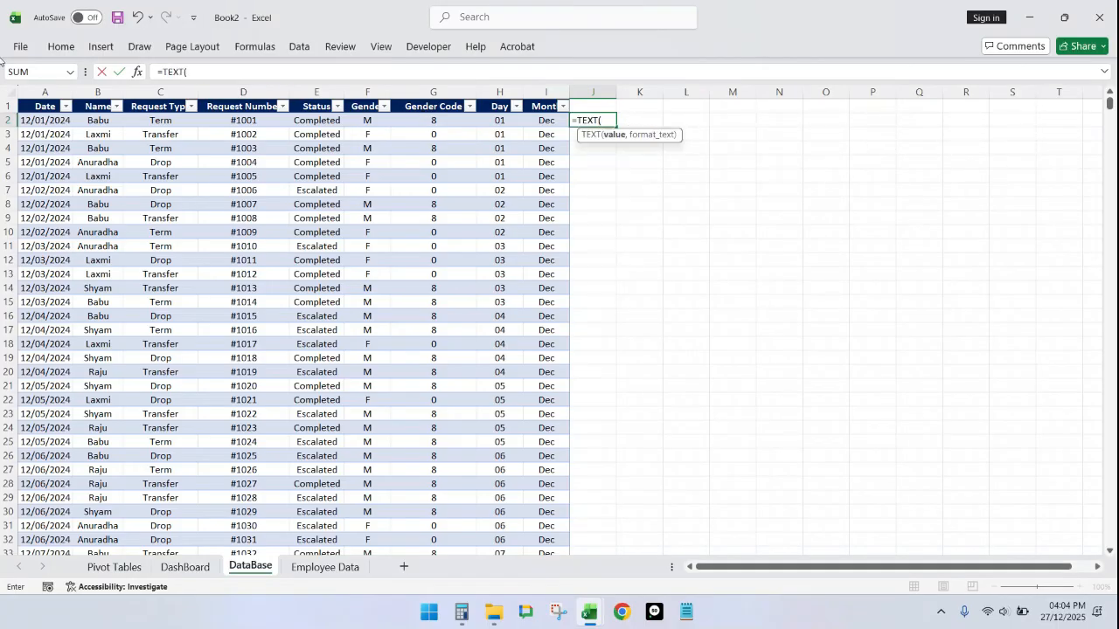
left_click(38, 119)
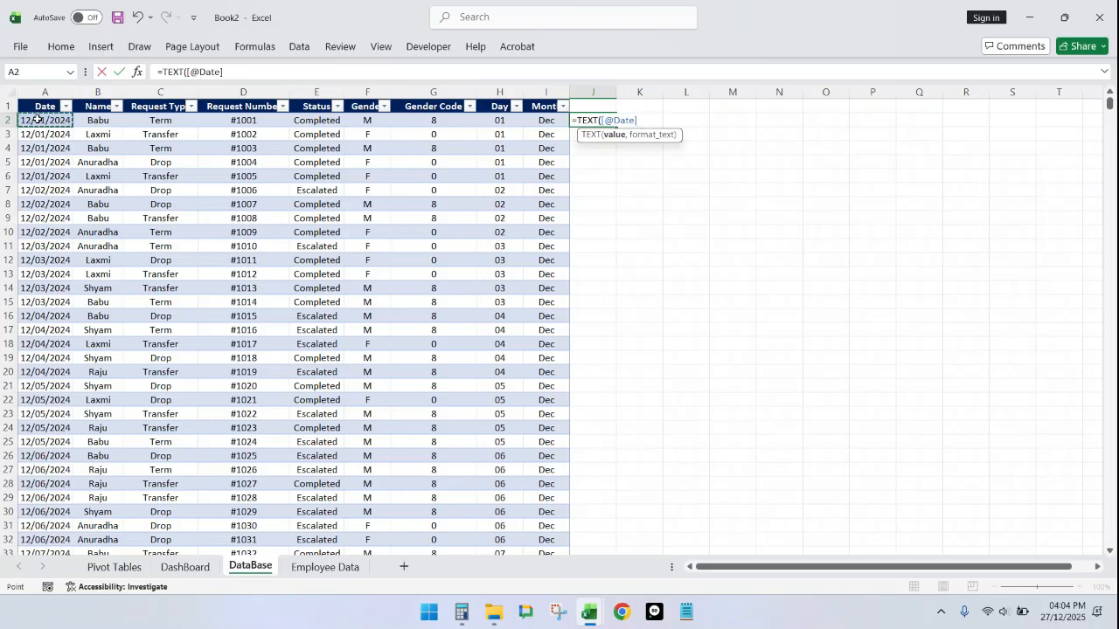
type(",")
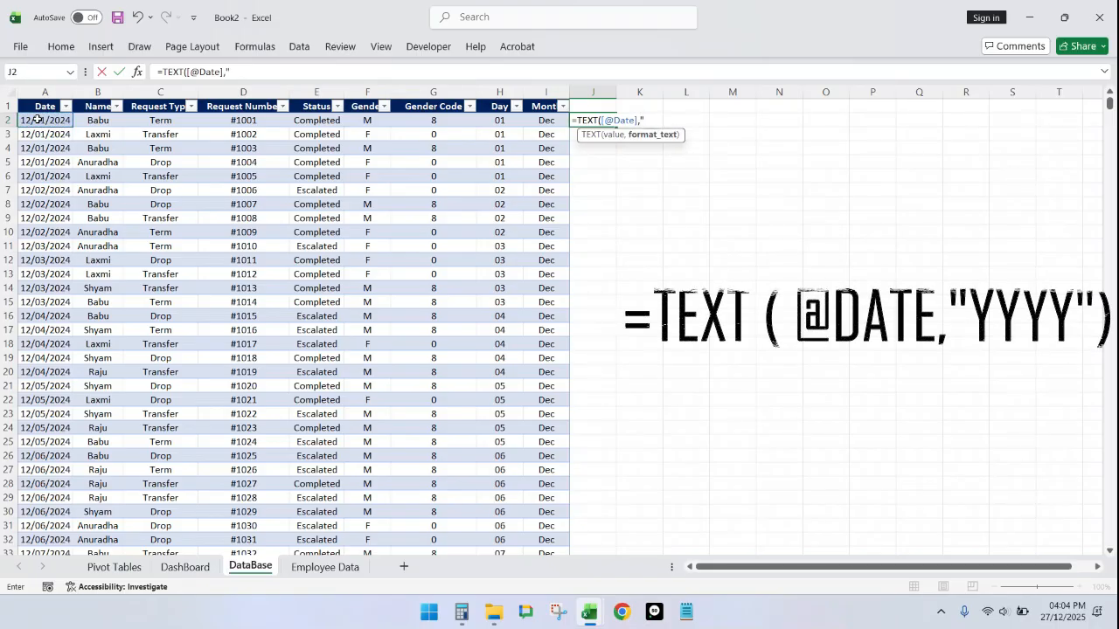
type("\"YYYY\"")
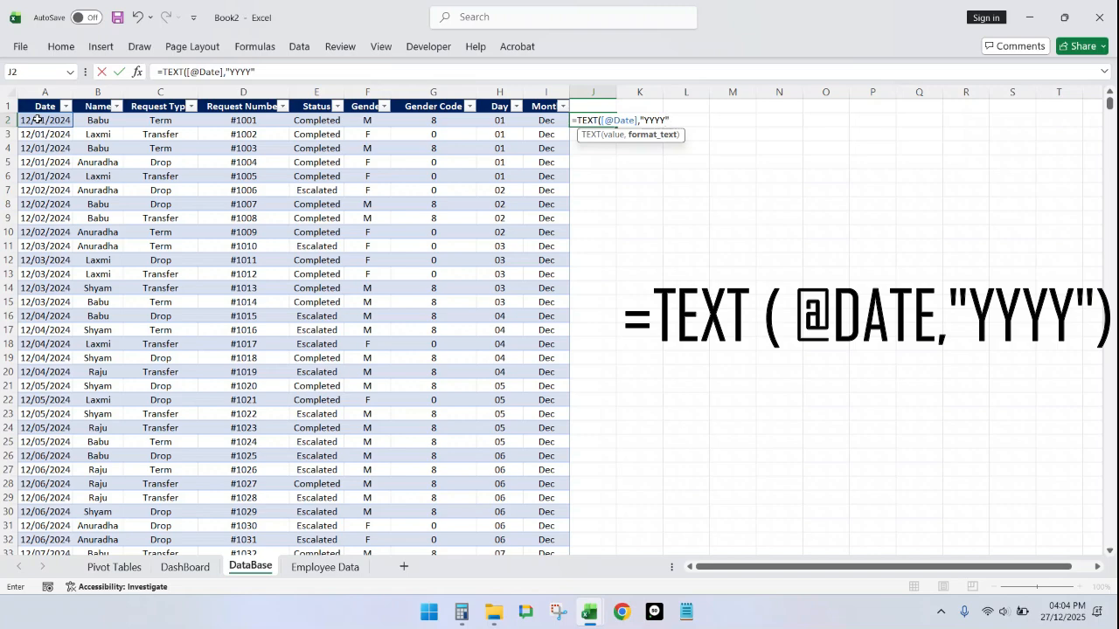
type(")")
key("Return")
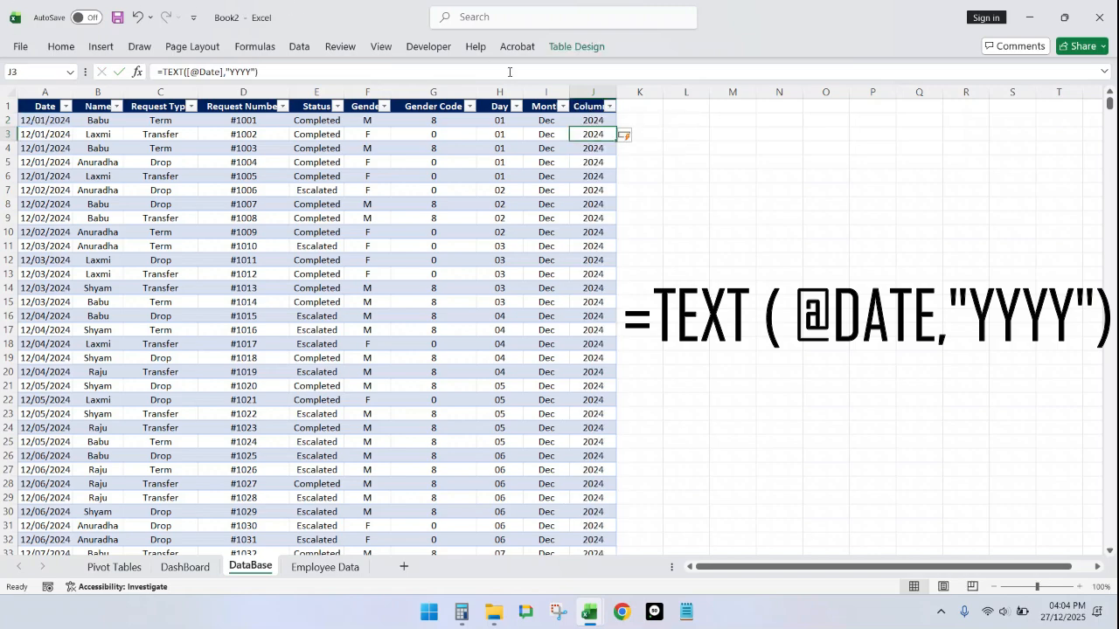
Step: Rename the header of column J in the DataBase table to Year
left_click(579, 104)
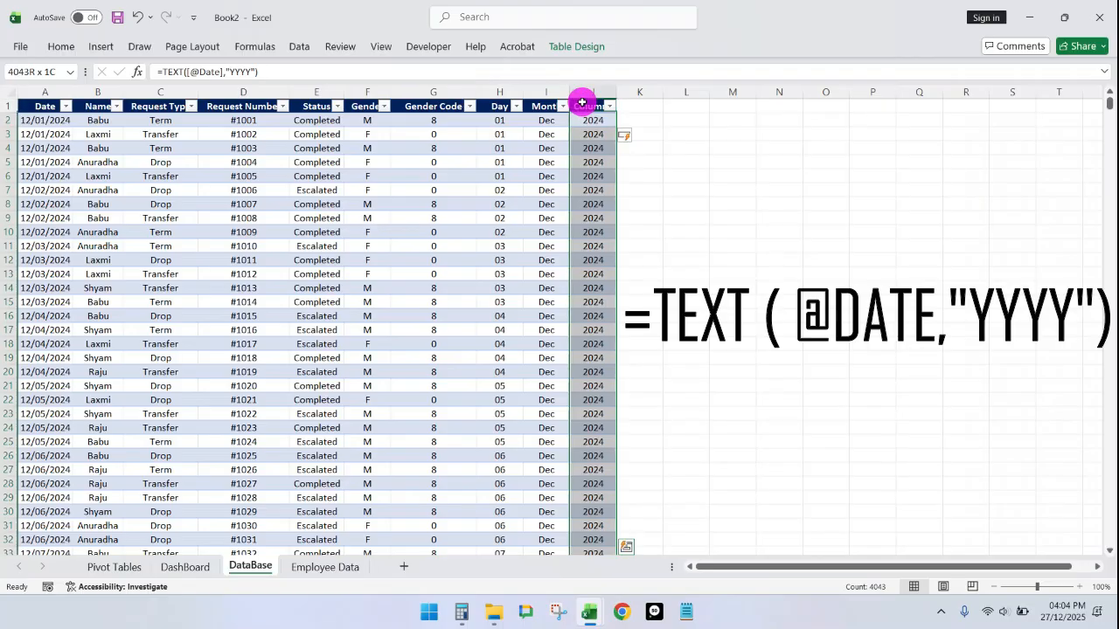
left_click(581, 103)
double_click(582, 105)
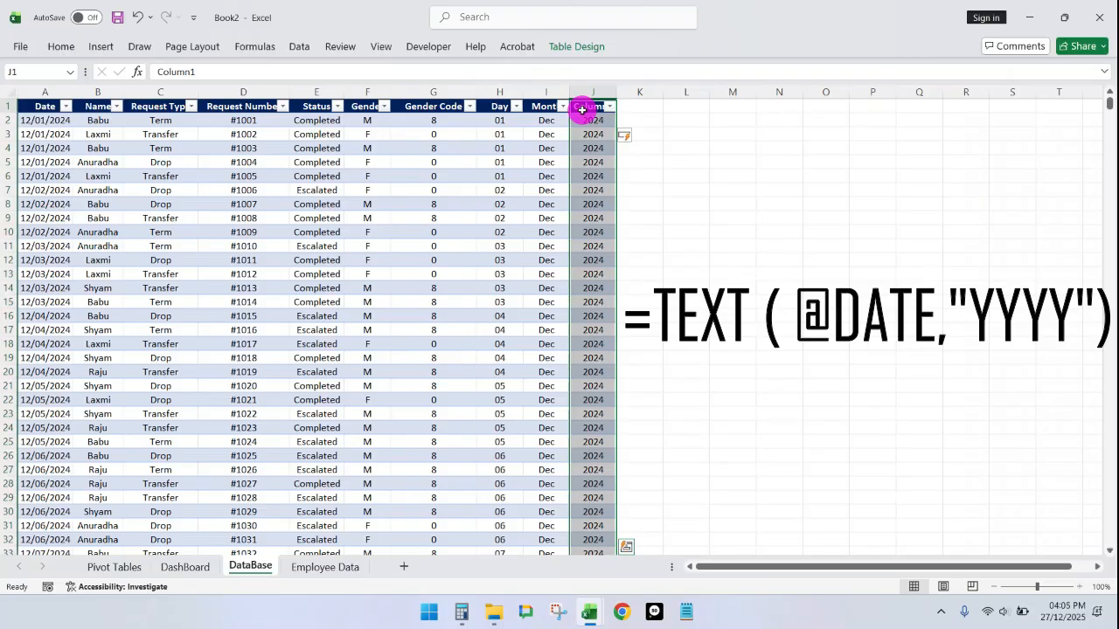
type("Year")
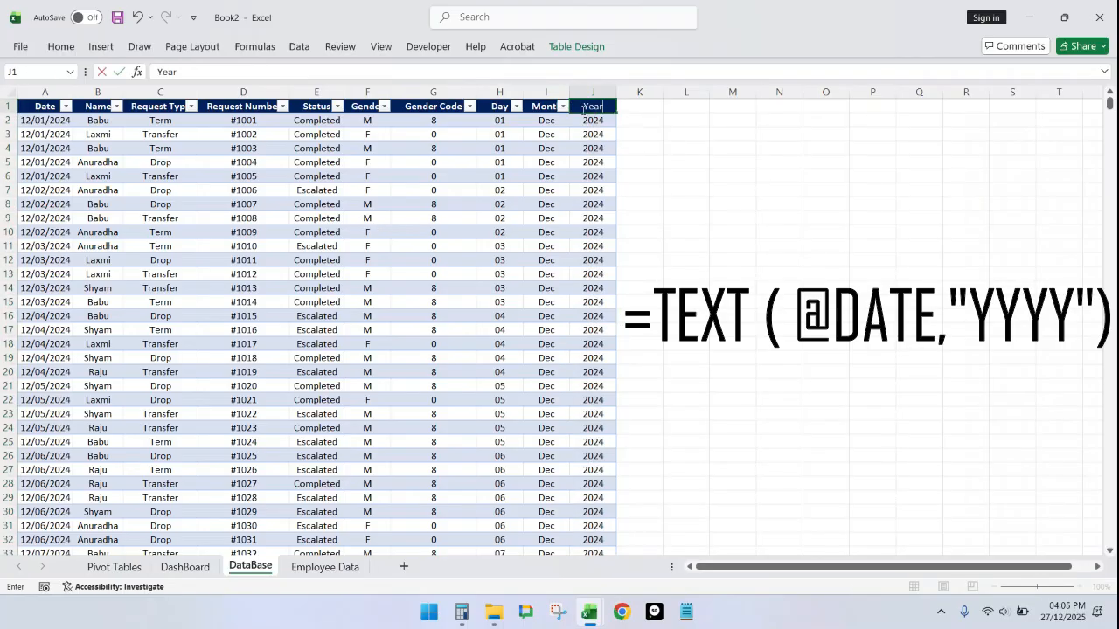
key("Return")
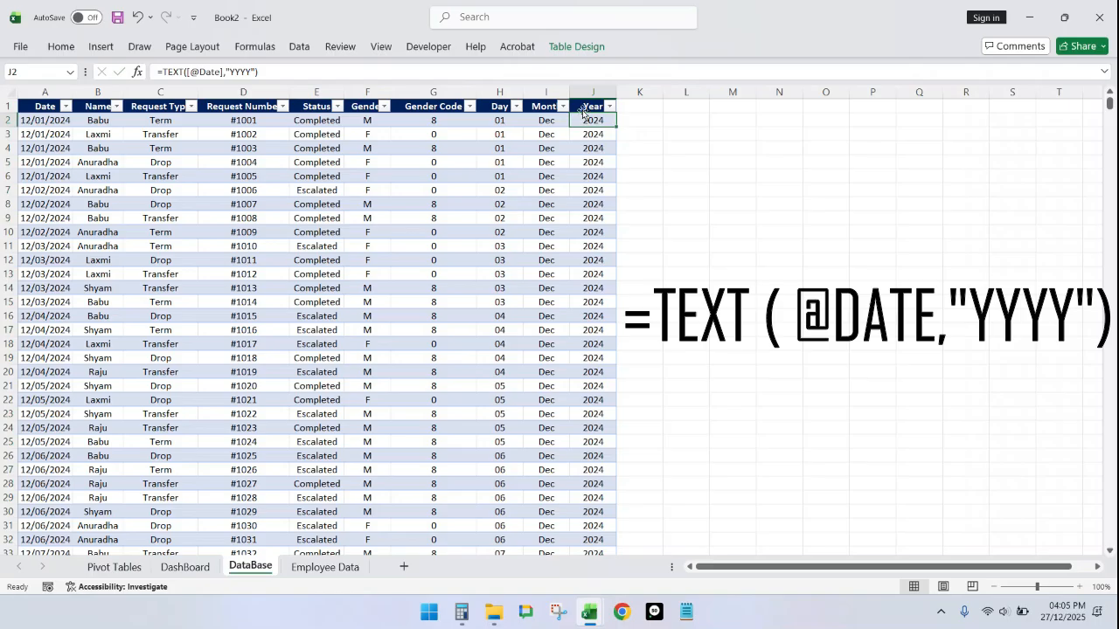
left_click(46, 106)
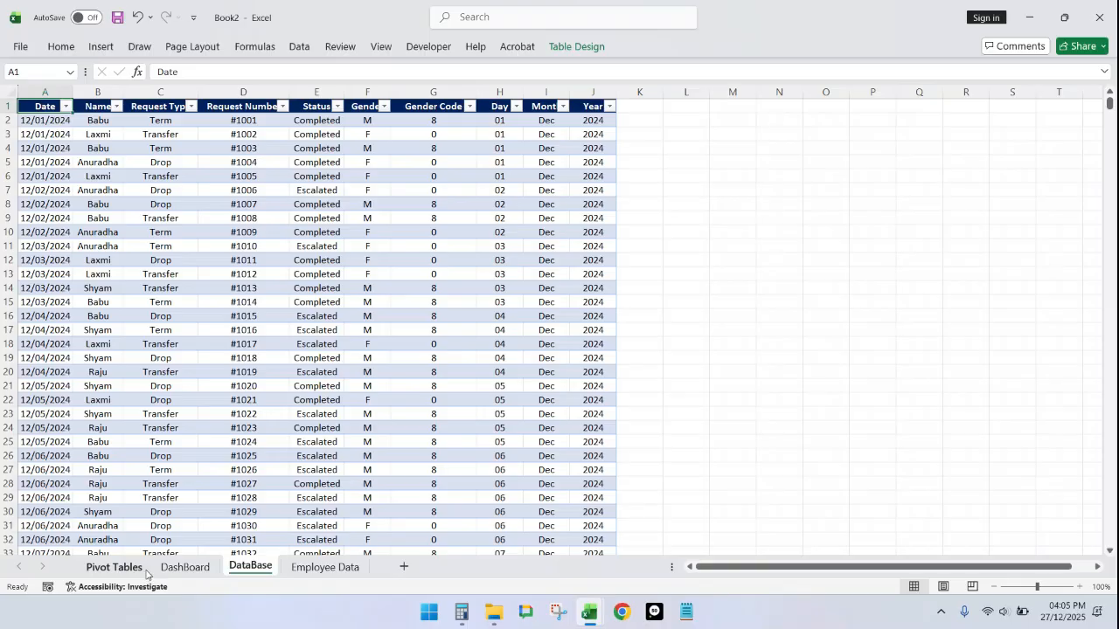
Step: Show the field list of the first pivot table on the Pivot Tables sheet and refresh its data
left_click(123, 567)
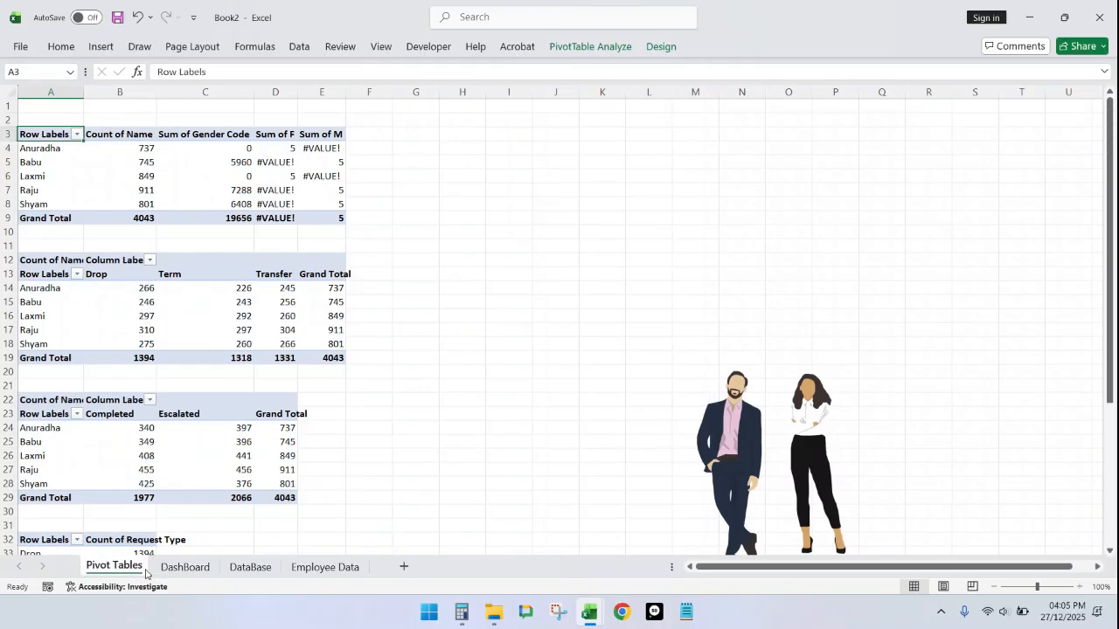
left_click(95, 133)
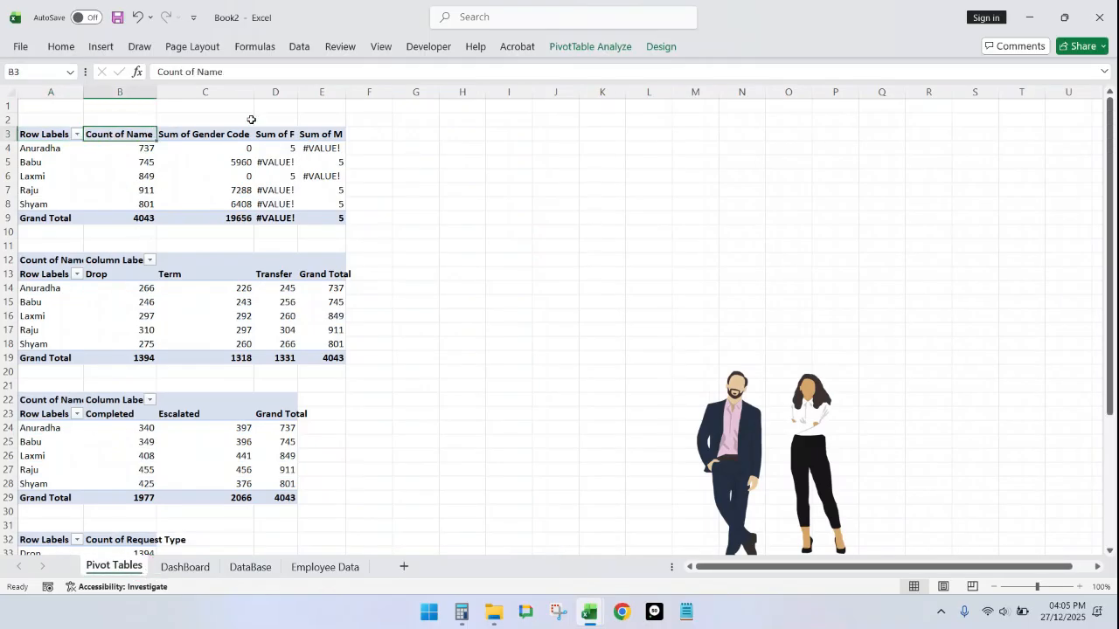
left_click(579, 47)
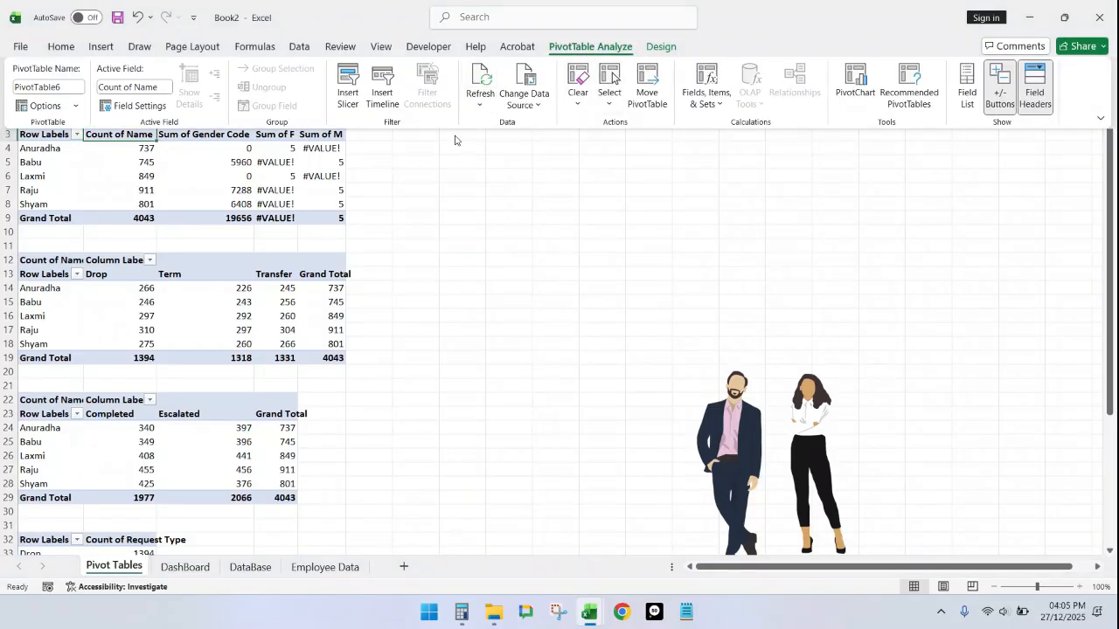
left_click(967, 90)
scroll(960, 272, "up", 1)
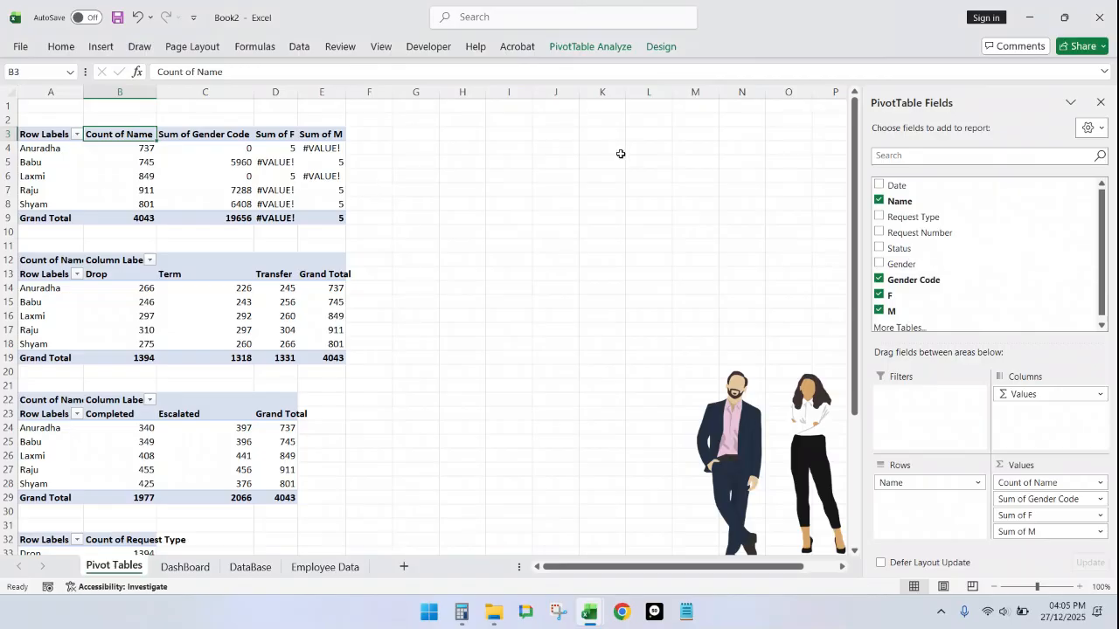
left_click(607, 47)
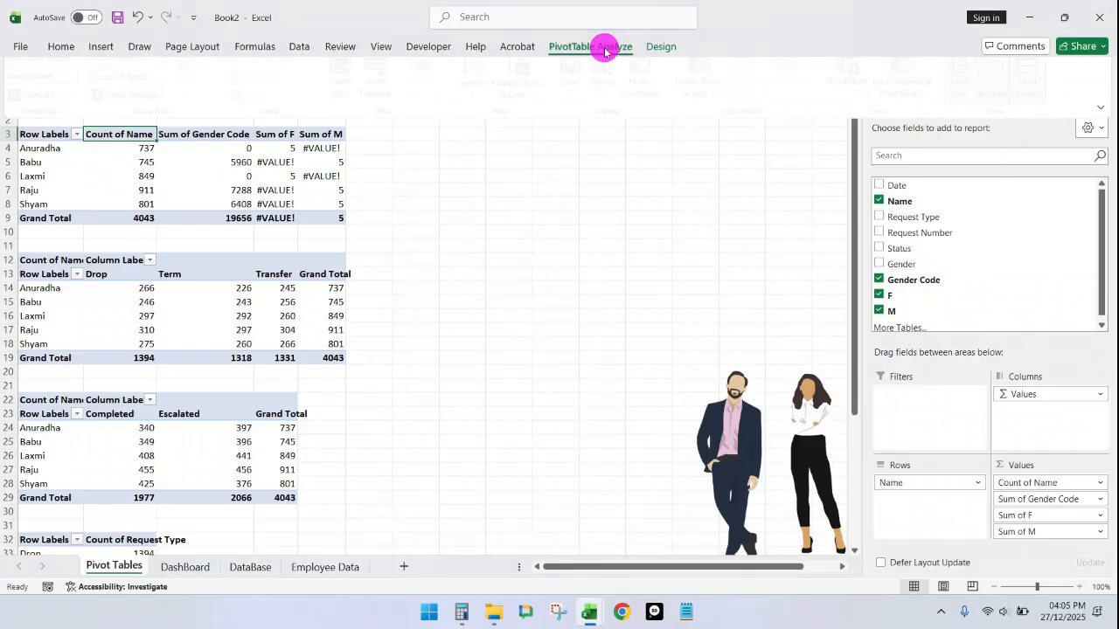
left_click(480, 81)
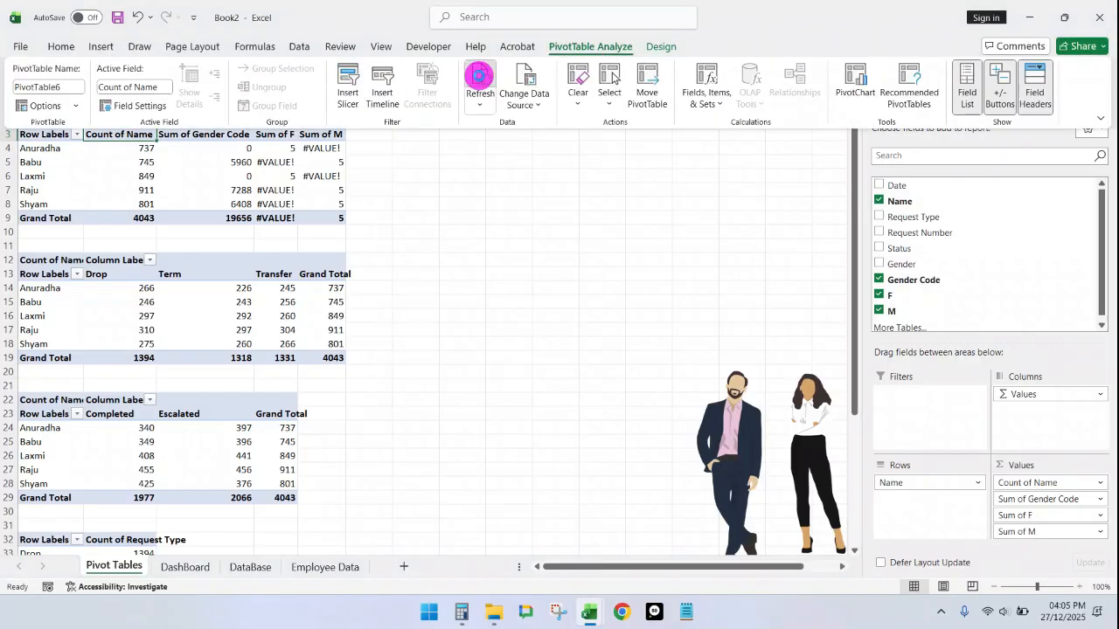
Step: Insert Day, Month and Year slicers for the first pivot table on the Pivot Tables sheet
scroll(972, 301, "down", 2)
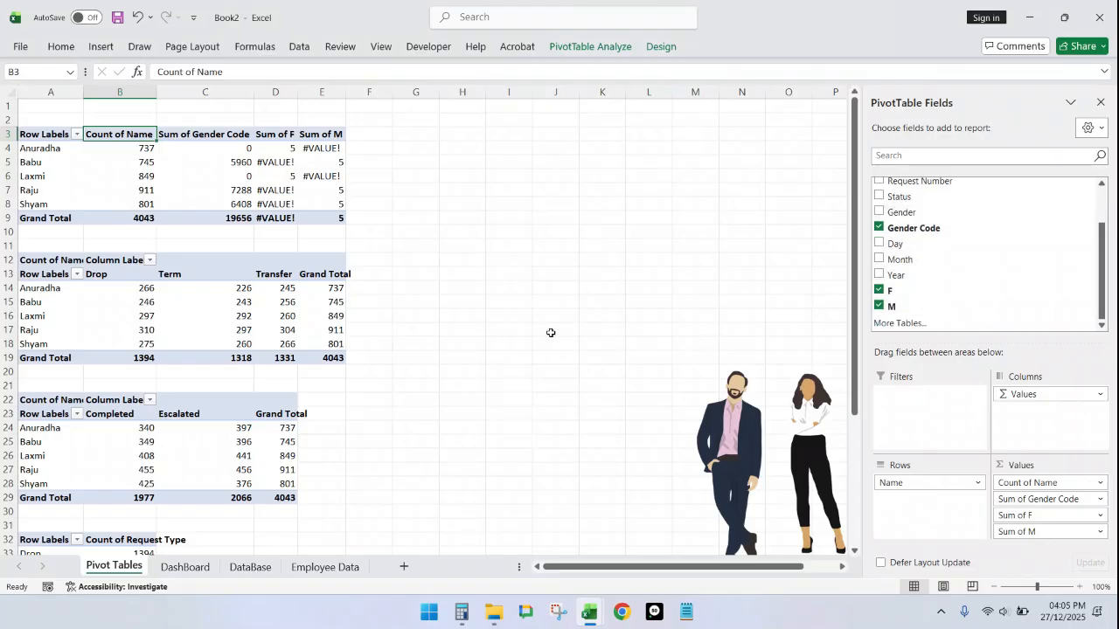
left_click(597, 49)
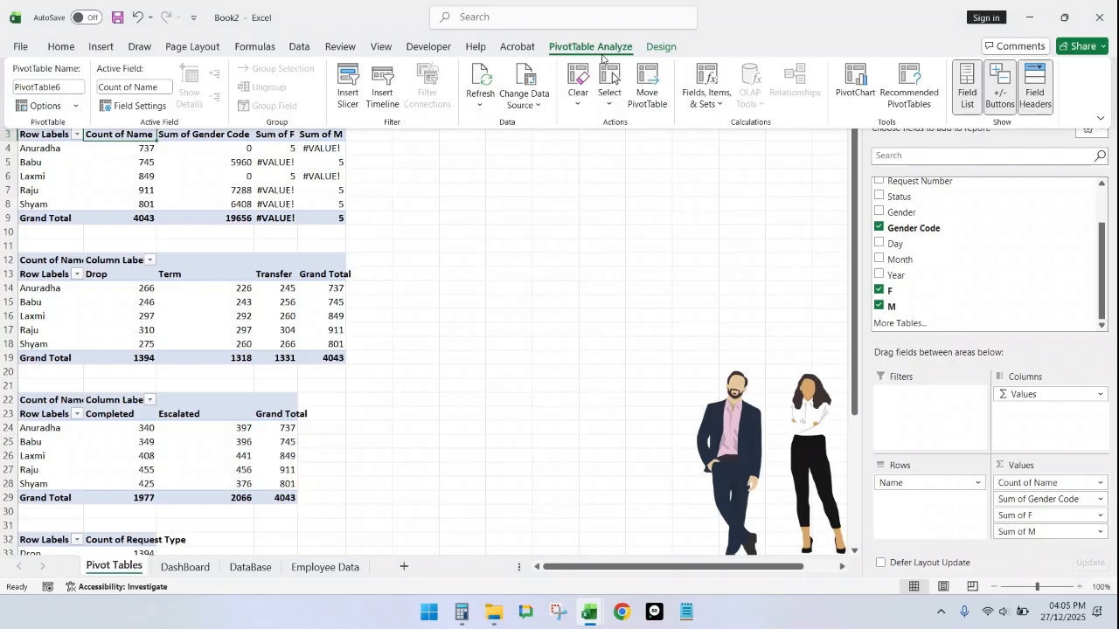
left_click(351, 84)
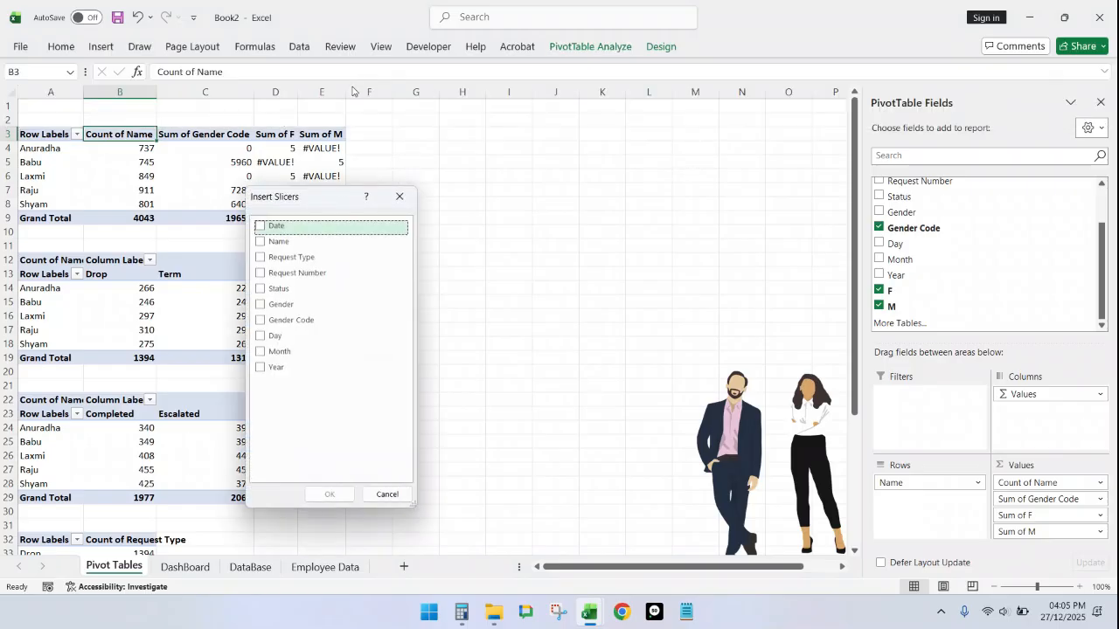
left_click(259, 335)
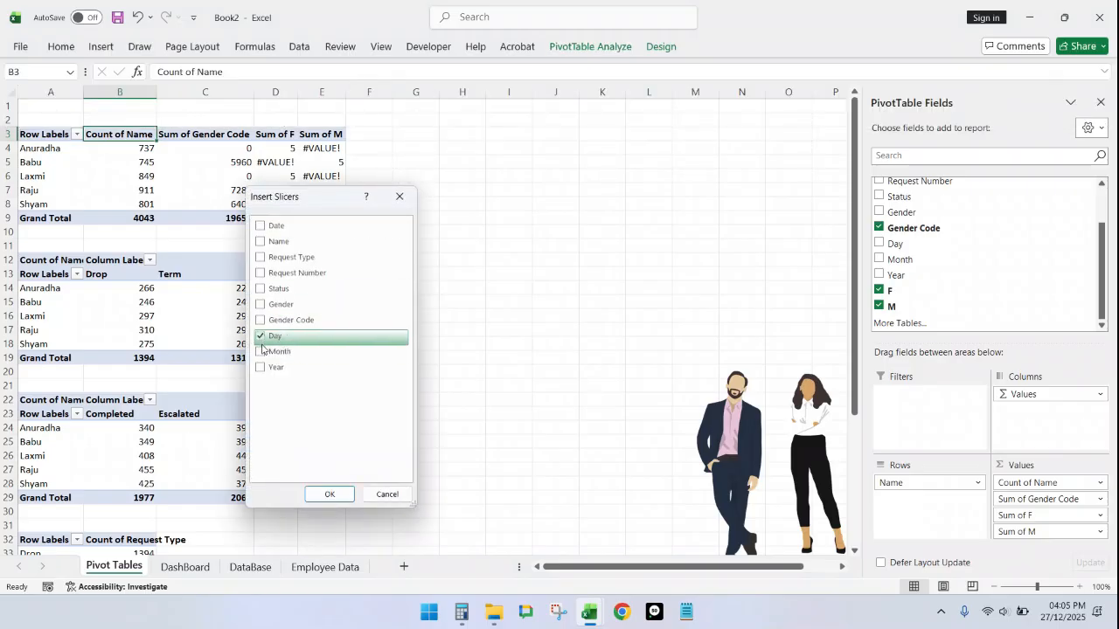
left_click(263, 349)
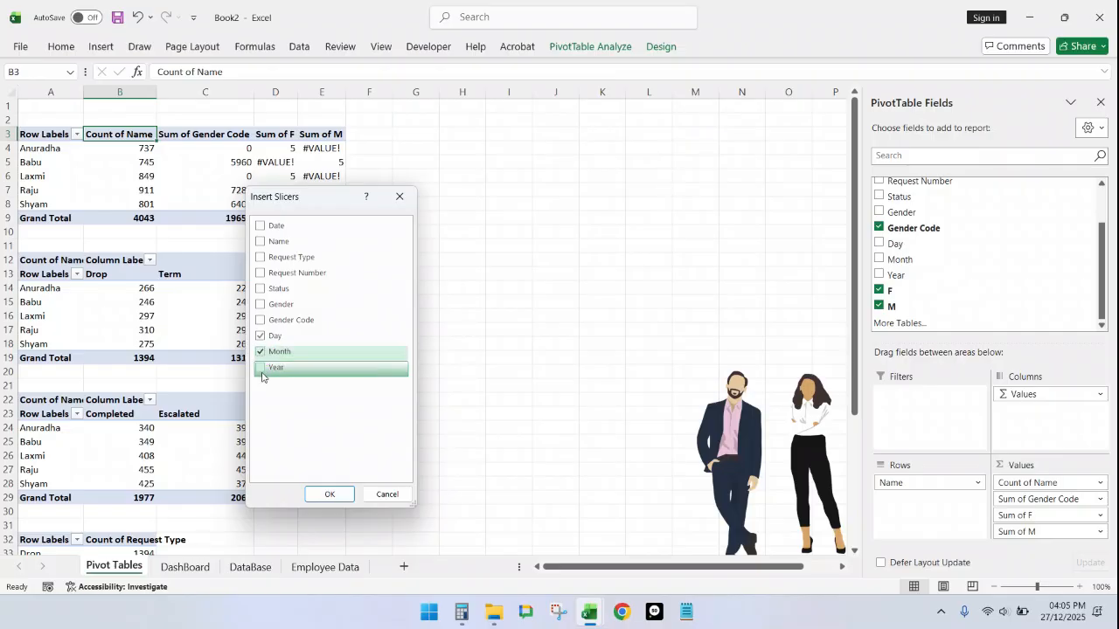
left_click(260, 370)
left_click(321, 491)
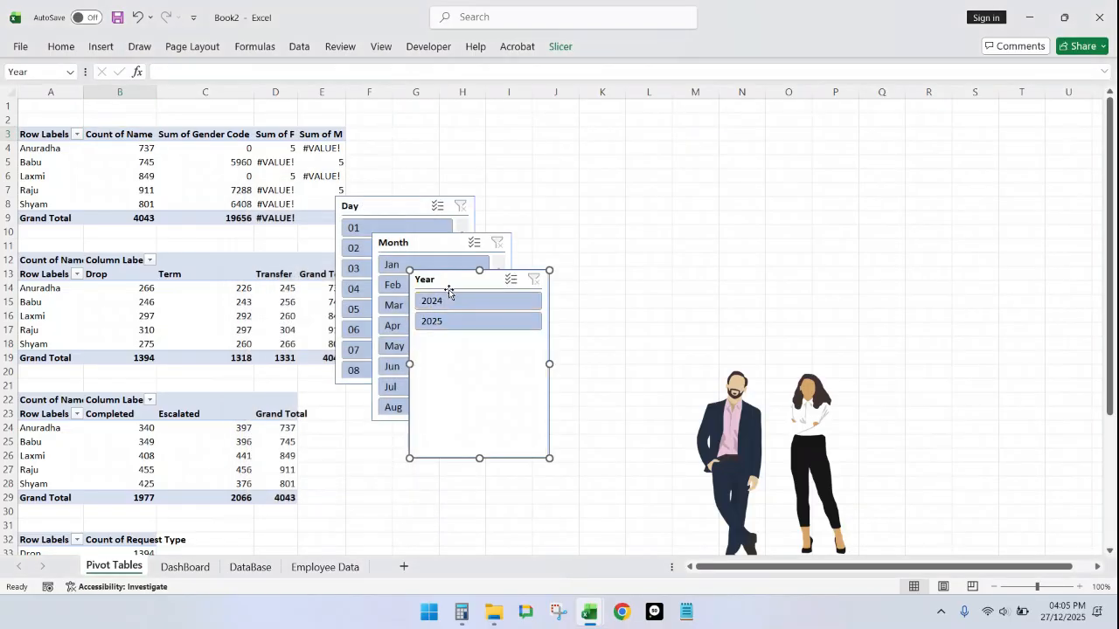
Step: Move the Day, Month and Year slicers to the DashBoard sheet, beside the Process Wise Processor Count chart
left_click(430, 246, "ctrl")
key("ctrl+z")
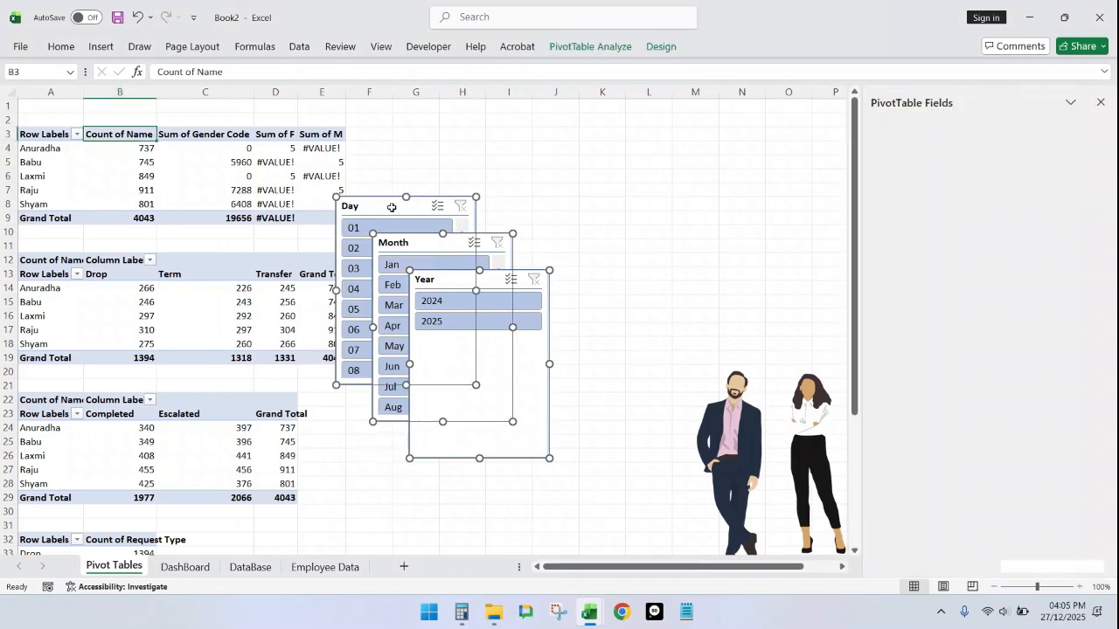
left_click(185, 566)
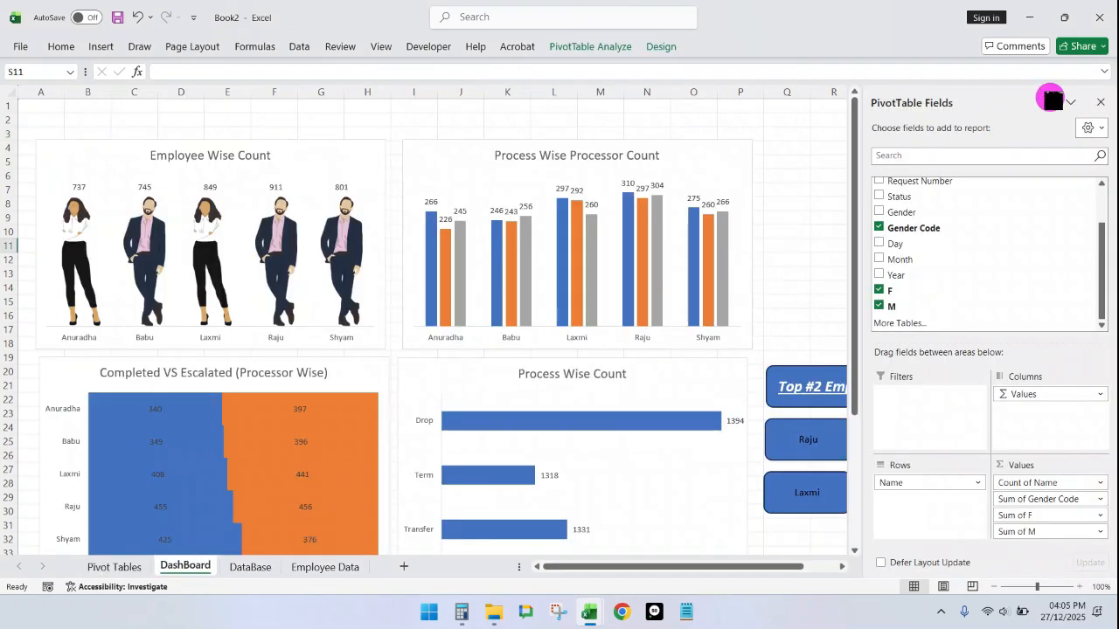
left_click(909, 170)
key("ctrl+v")
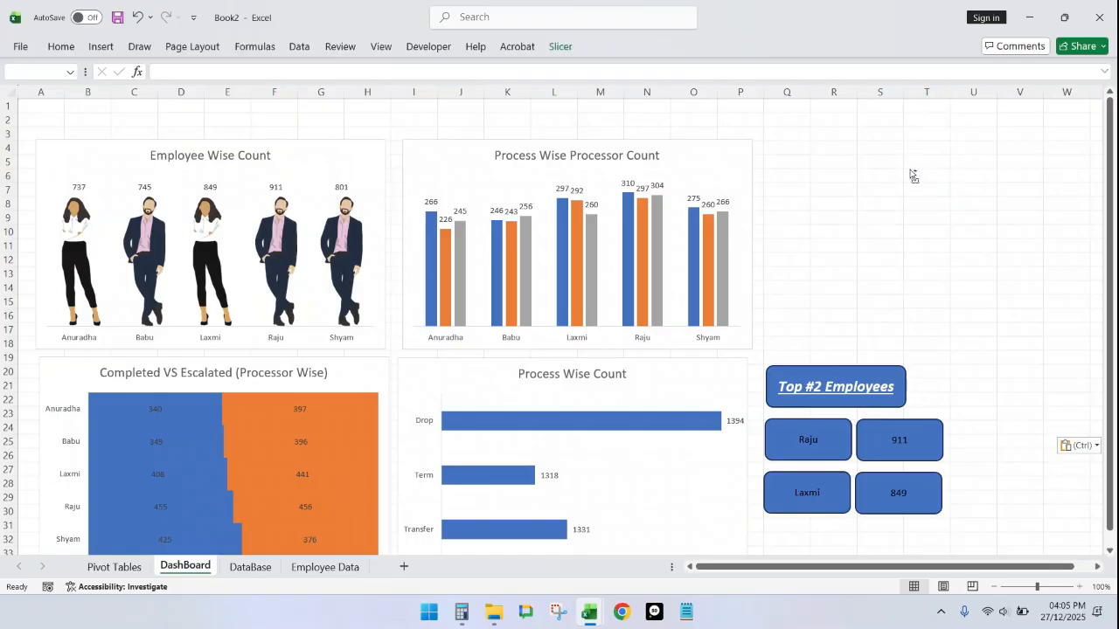
left_click_drag(941, 176, 798, 160)
Step: Arrange the Year slicer in 2 columns, shrink its height to one button row and place it around columns U to W, level with the upper charts
left_click(924, 291)
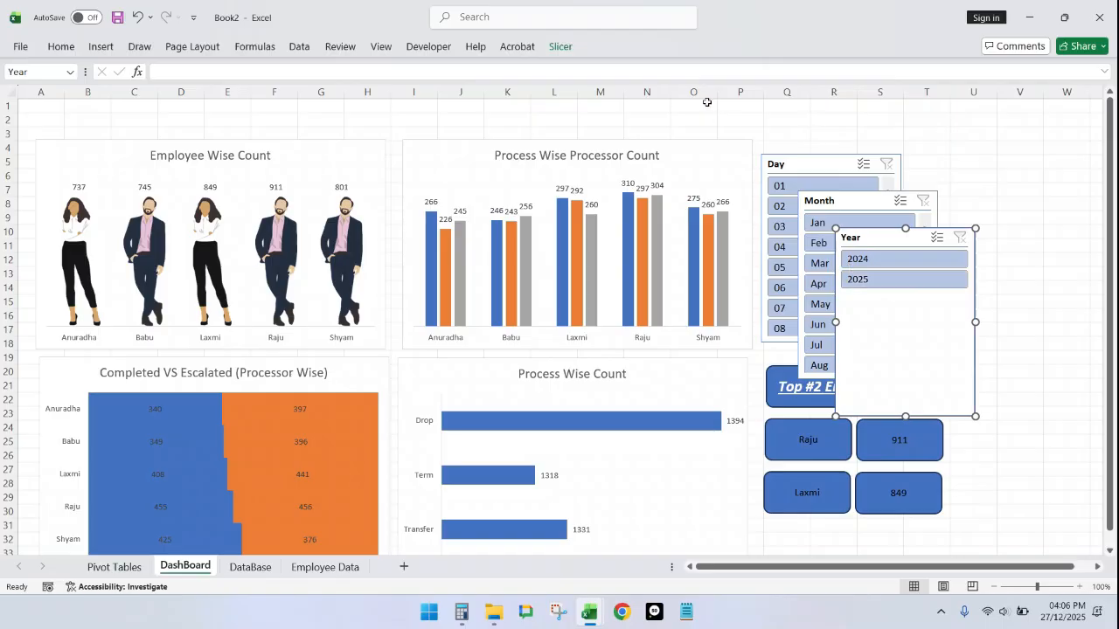
left_click(560, 46)
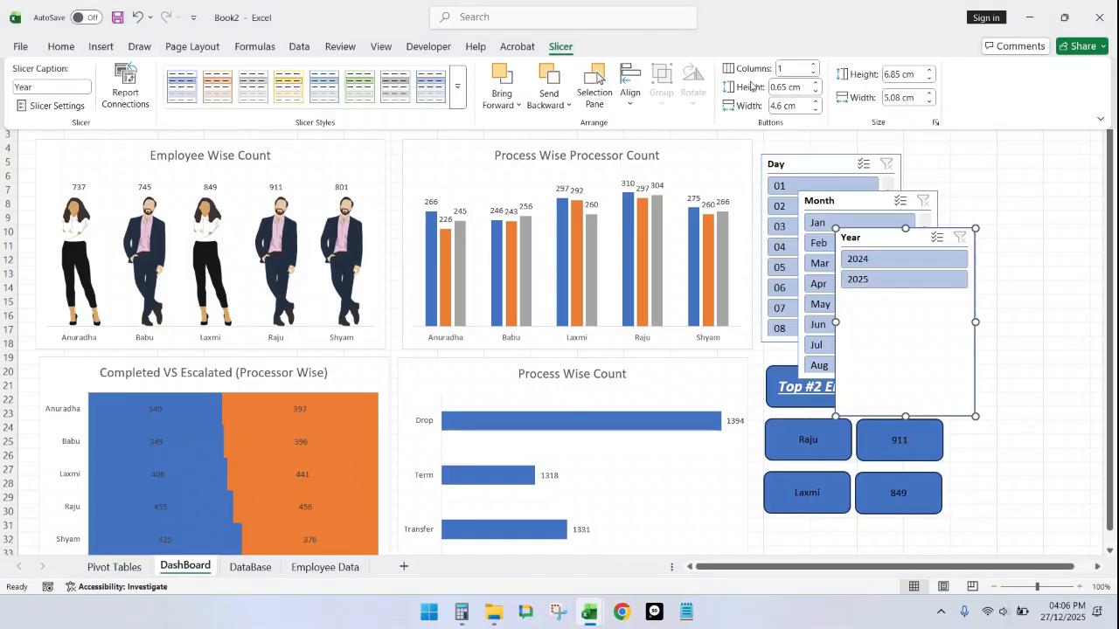
left_click(813, 63)
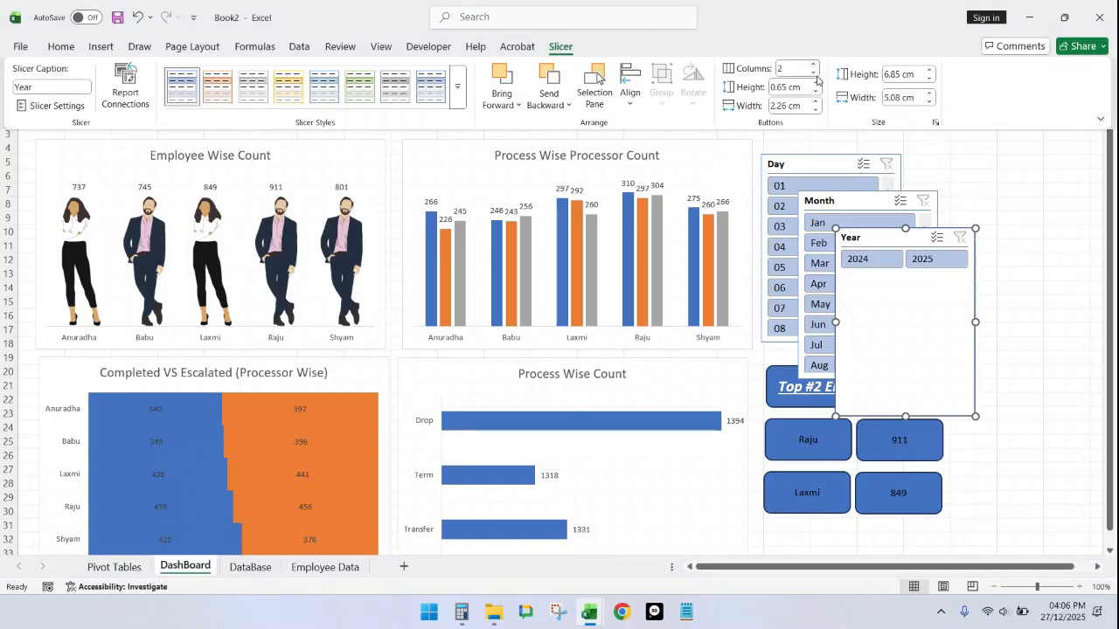
left_click(906, 415)
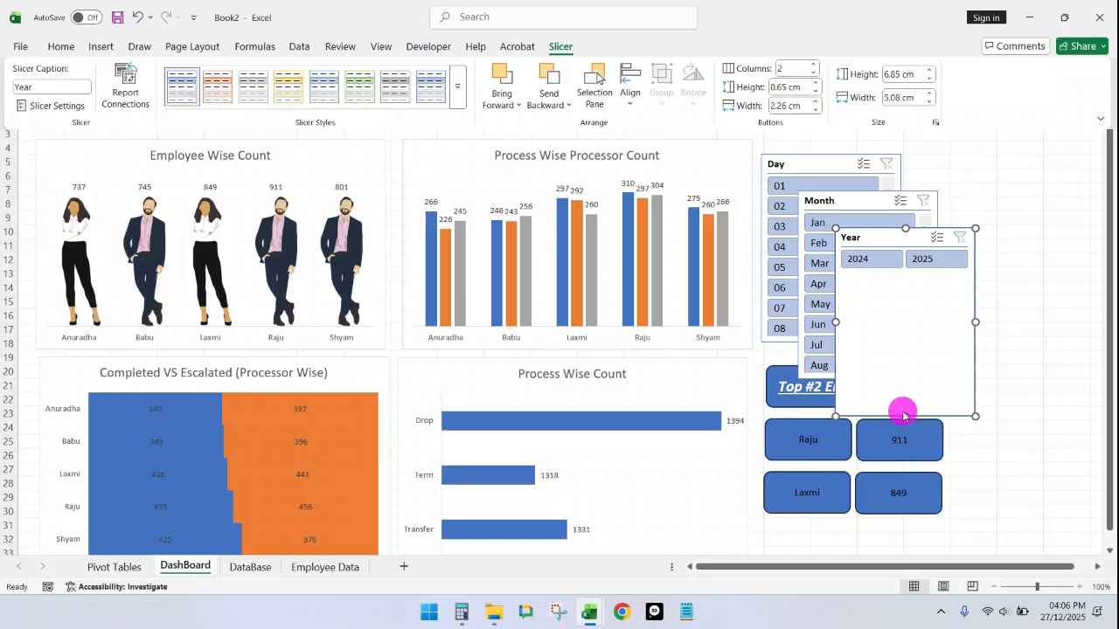
left_click_drag(904, 414, 1001, 151)
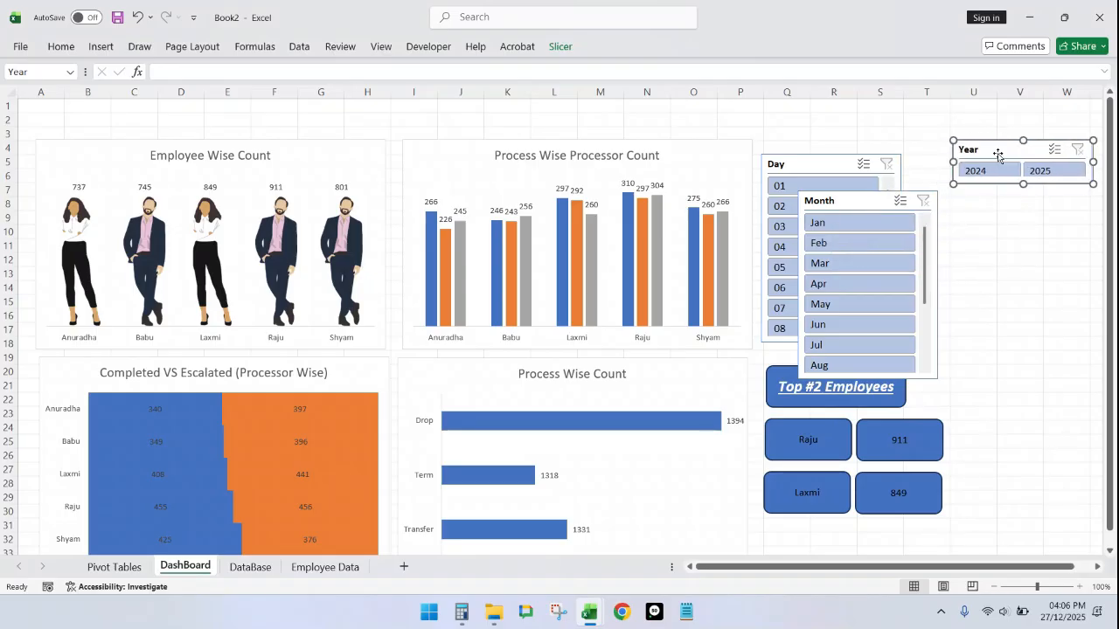
Step: Arrange the Month slicer in 2 columns, shorten it to fit its twelve buttons and place it directly below the Year slicer
left_click(858, 202)
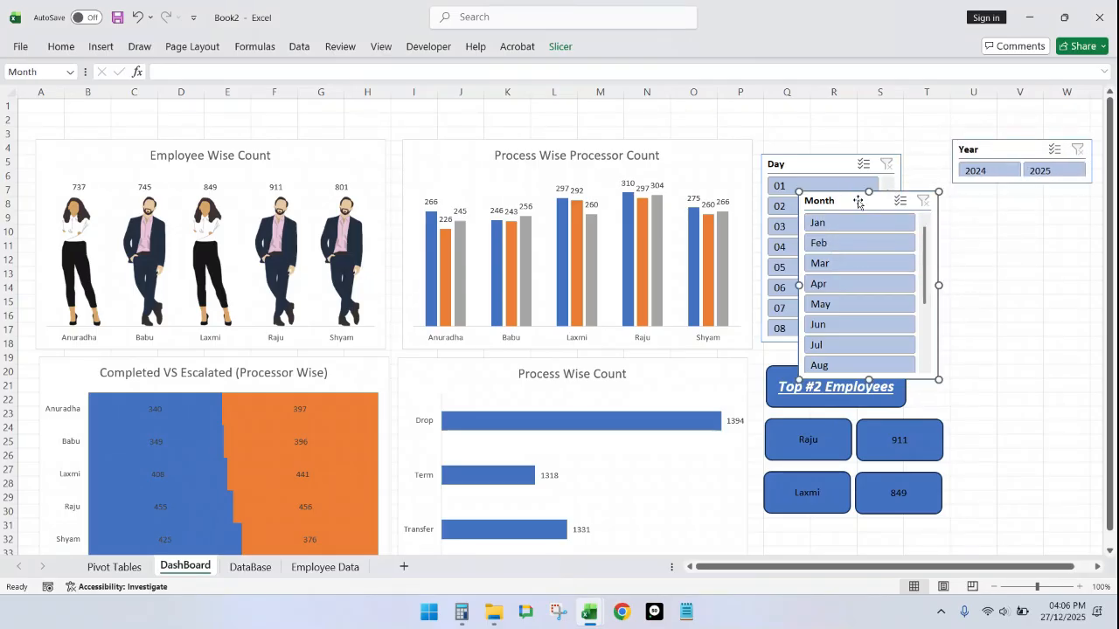
left_click(560, 47)
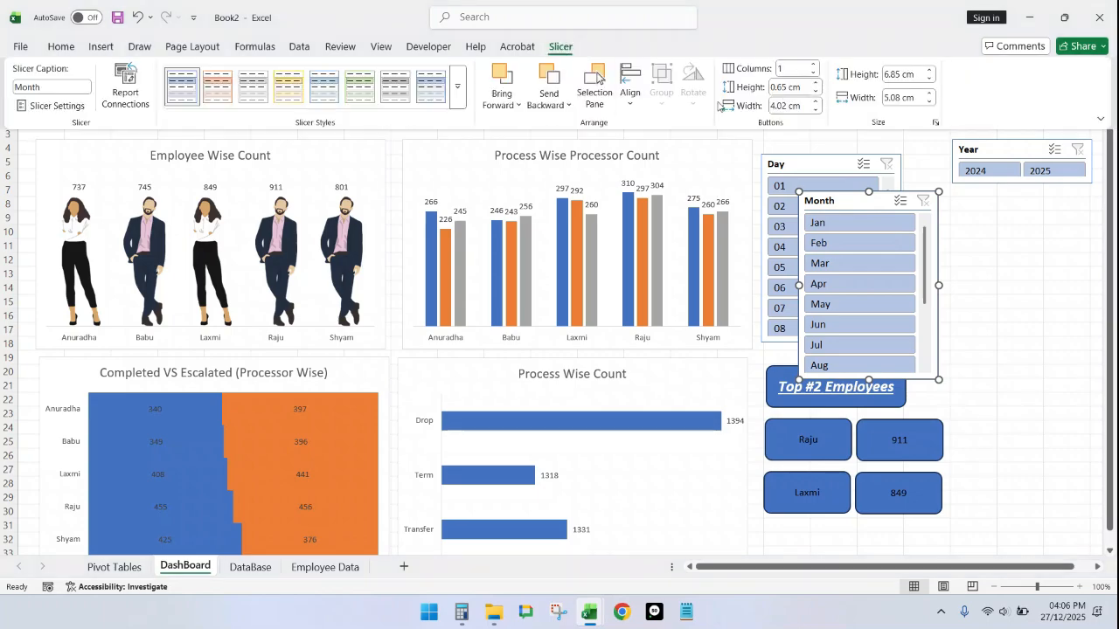
left_click(813, 63)
left_click_drag(868, 377, 865, 338)
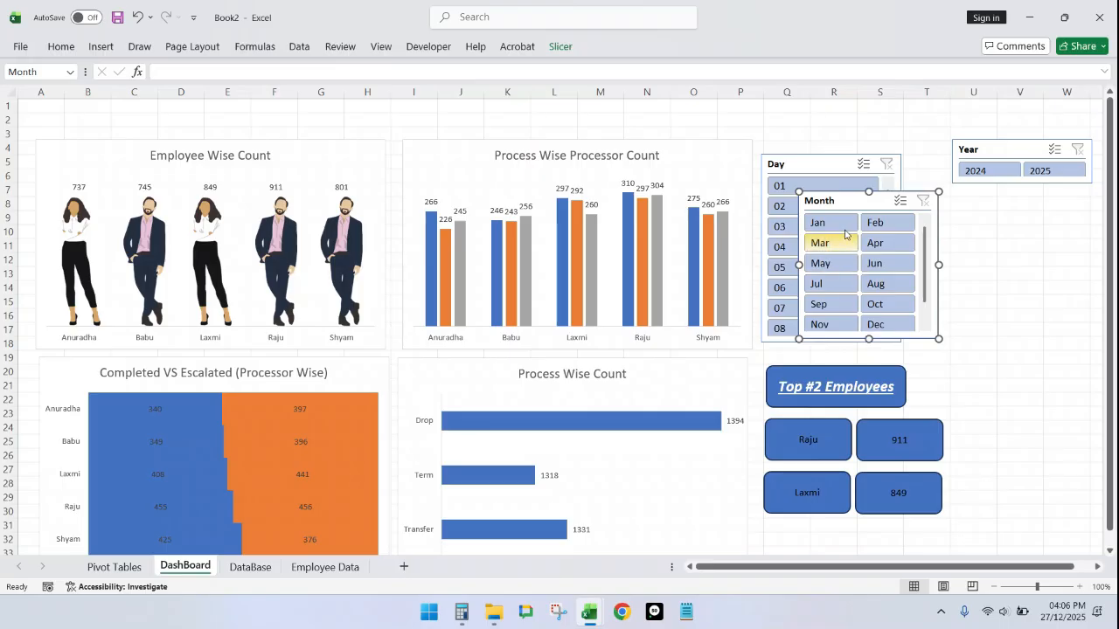
left_click_drag(852, 202, 1004, 202)
Step: Arrange the Day slicer's buttons in 5 columns
left_click(831, 166)
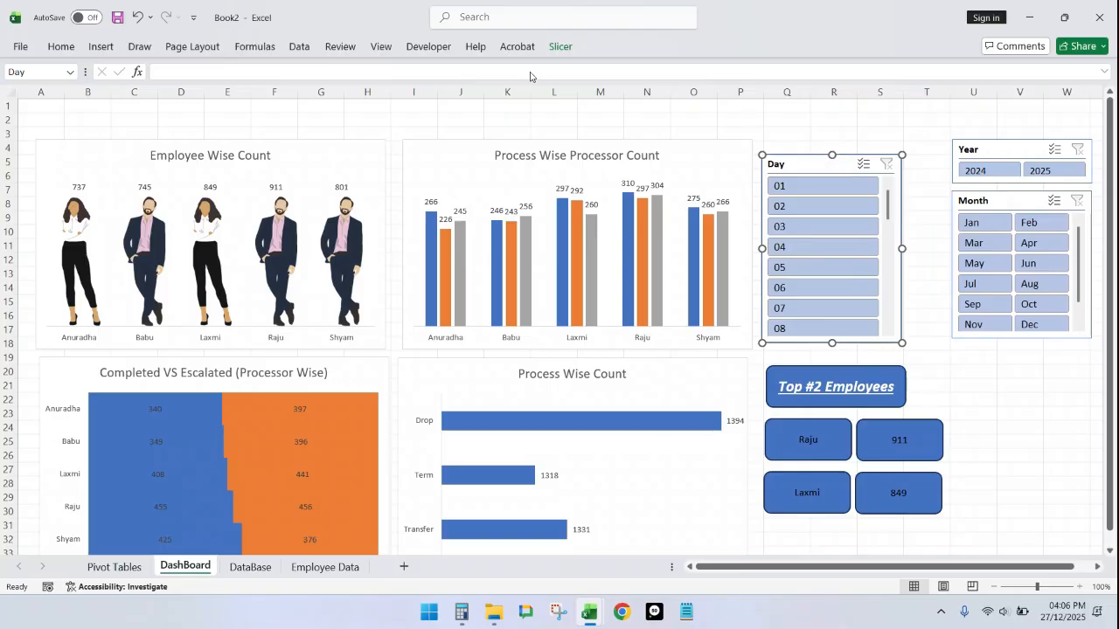
left_click(563, 48)
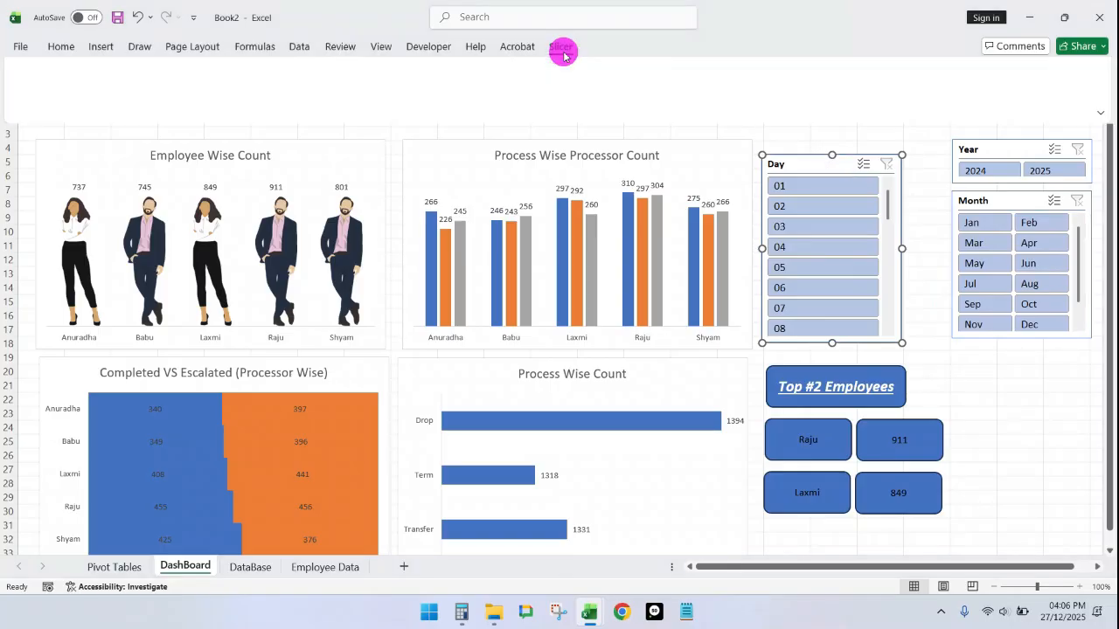
left_click(814, 66)
left_click(815, 66)
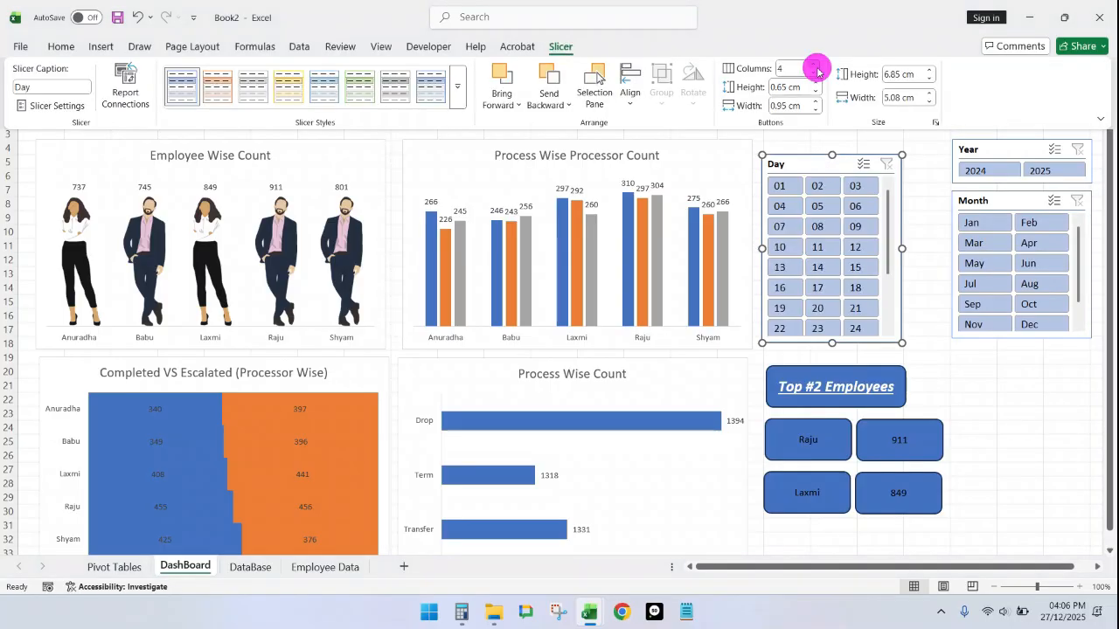
left_click(815, 66)
left_click(816, 66)
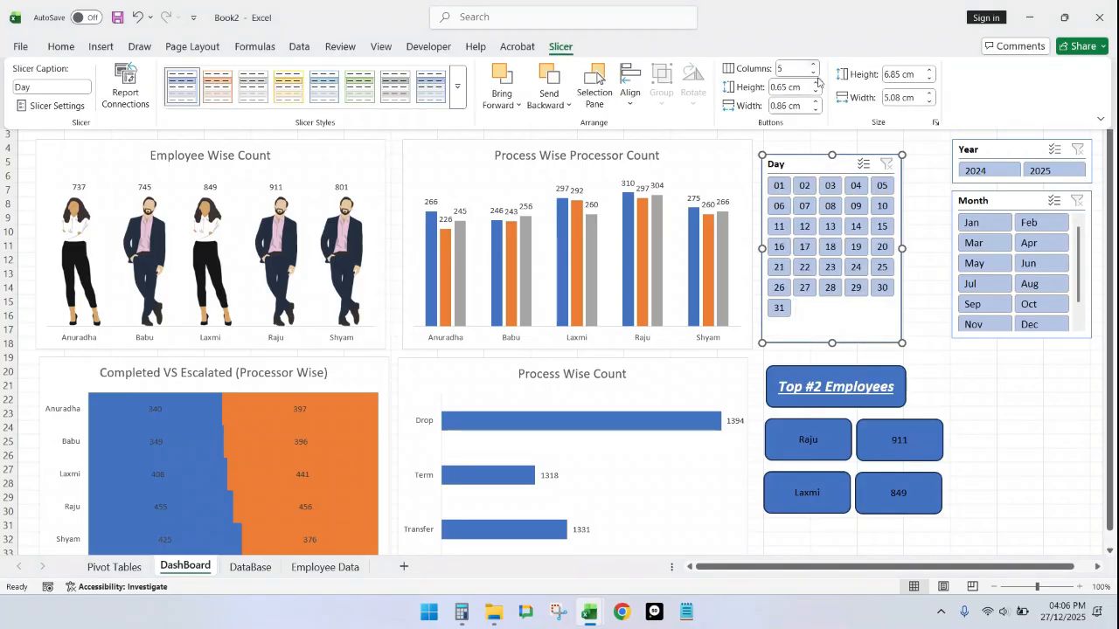
Step: Shorten the Day slicer to just below its last row of buttons and place it directly under the Month slicer
left_click(831, 343)
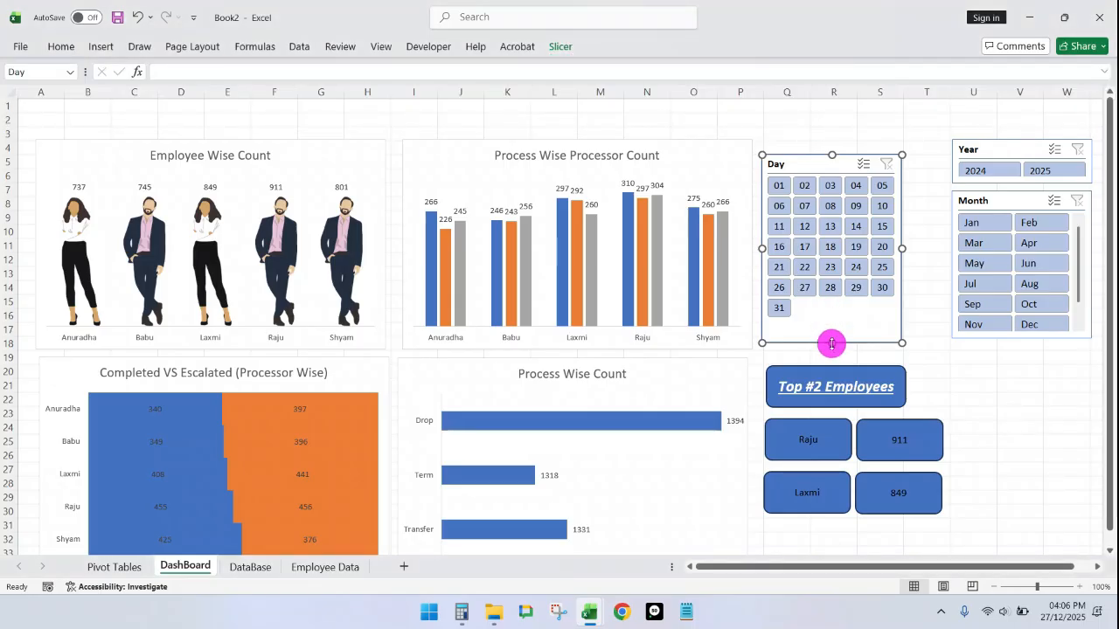
left_click_drag(831, 343, 831, 322)
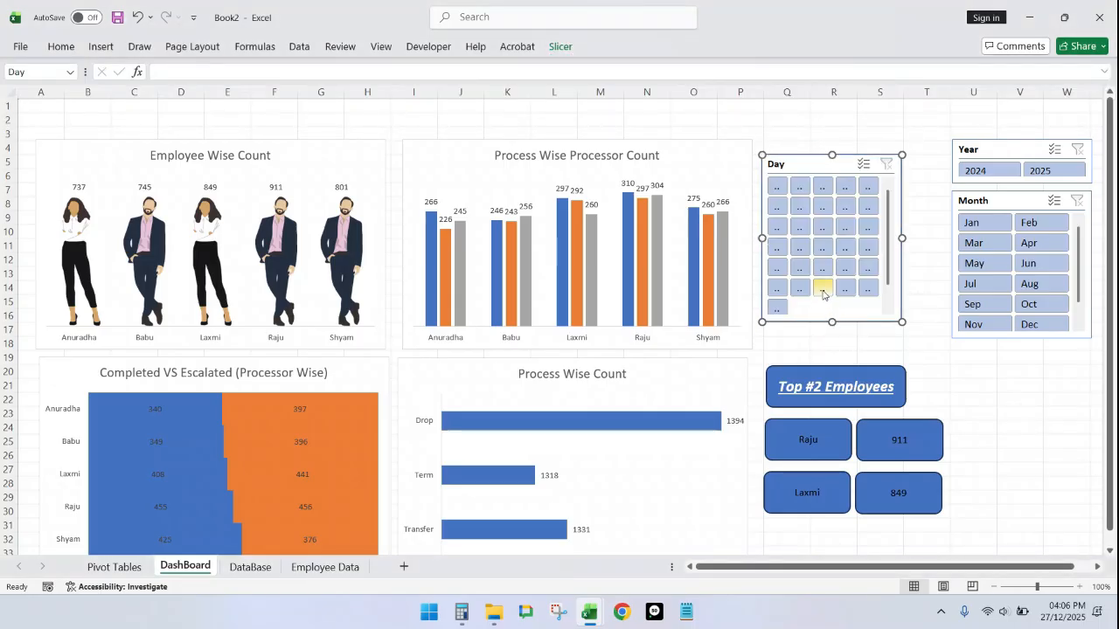
left_click(800, 159)
left_click_drag(801, 159, 992, 350)
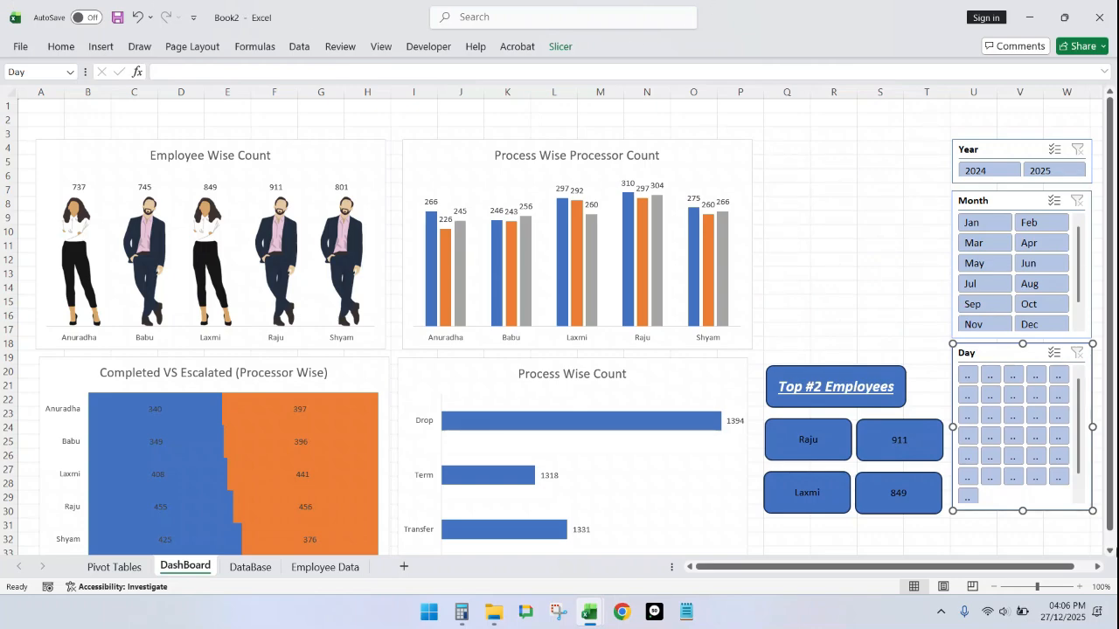
Step: Set the DashBoard sheet's zoom to a custom magnification of 95%
left_click(1101, 586)
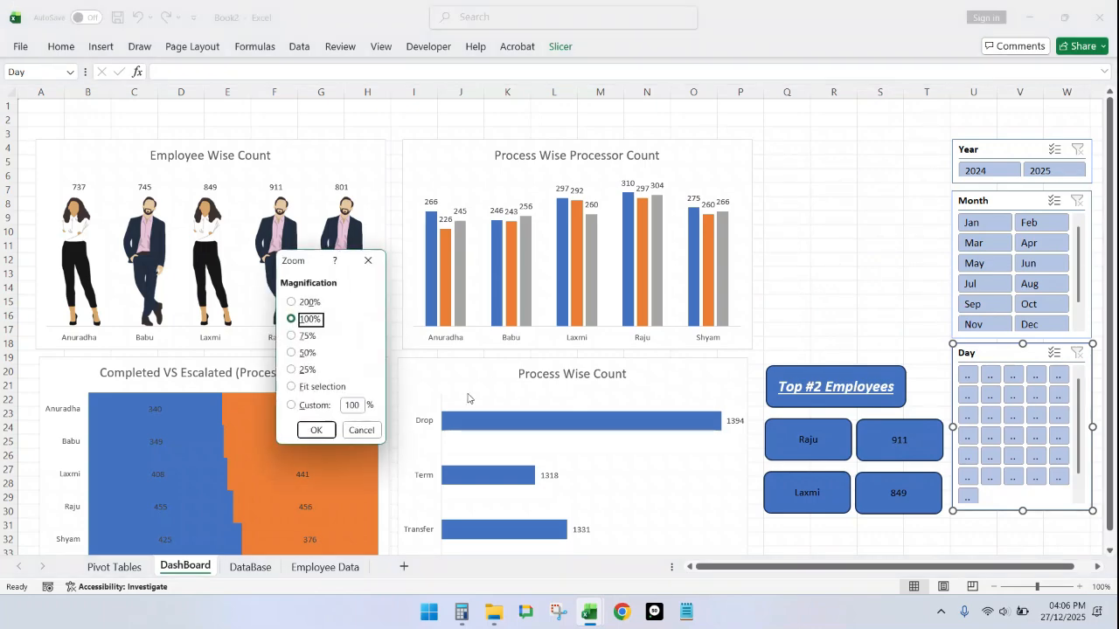
left_click(360, 404)
left_click(362, 407)
double_click(360, 404)
type("1")
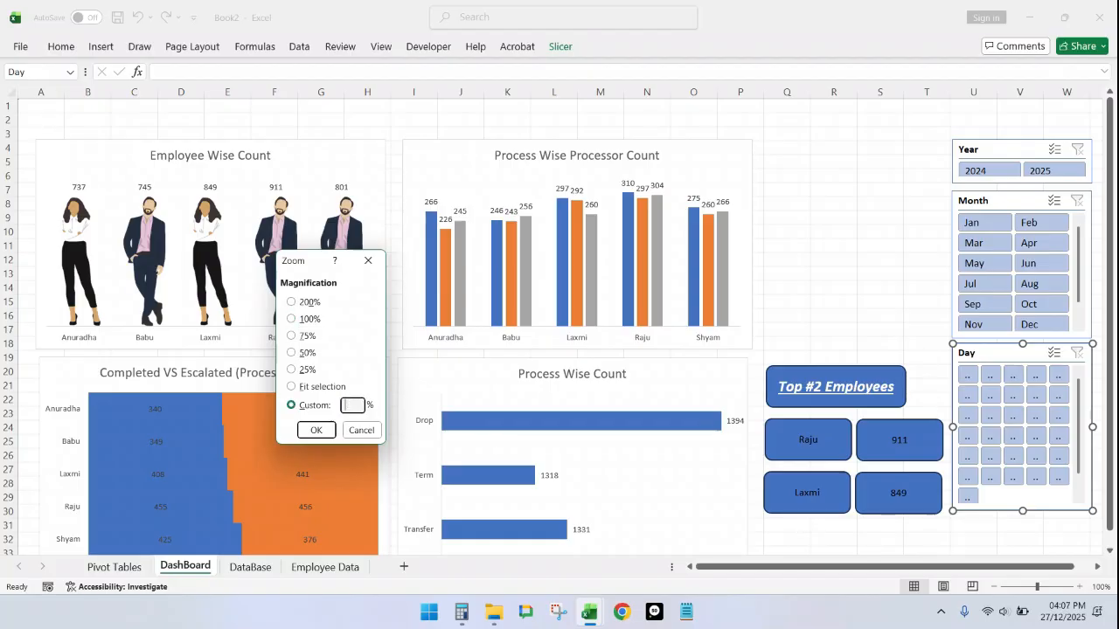
type("5")
left_click(356, 402)
left_click(322, 434)
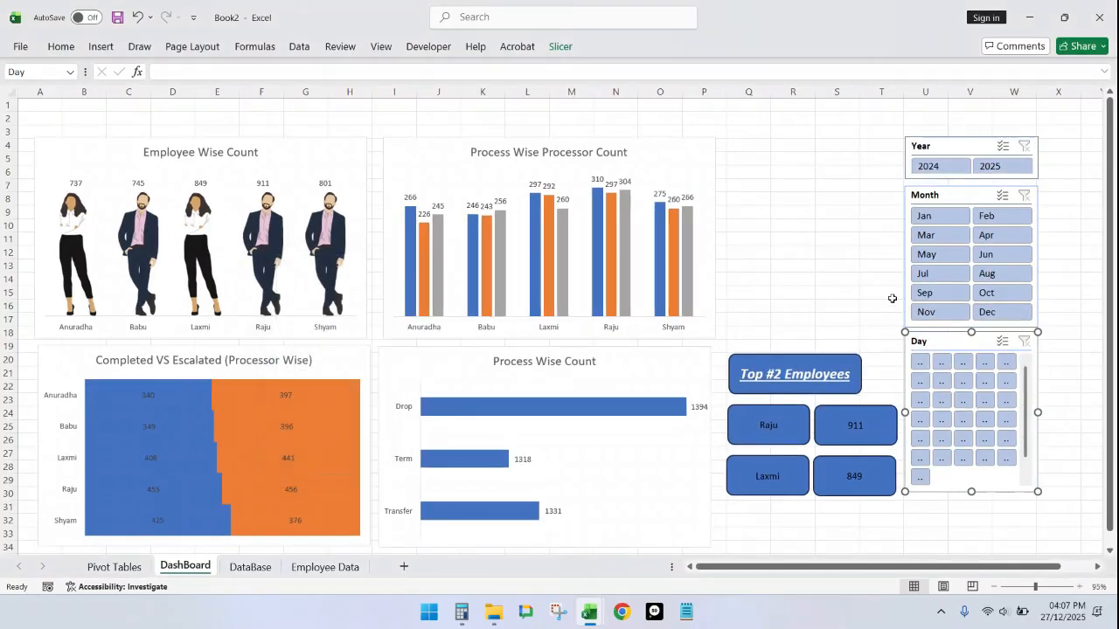
left_click(818, 182)
Step: Widen the Day slicer until its day numbers are readable, and widen the Month and Year slicers to nearly match
left_click(969, 340)
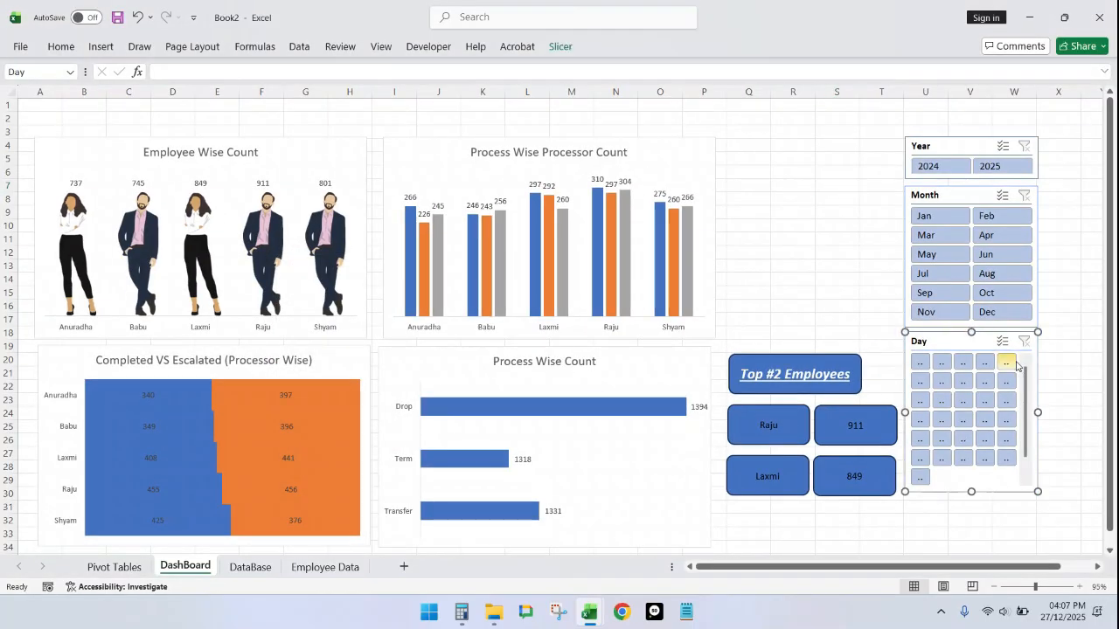
left_click_drag(1037, 412, 1057, 412)
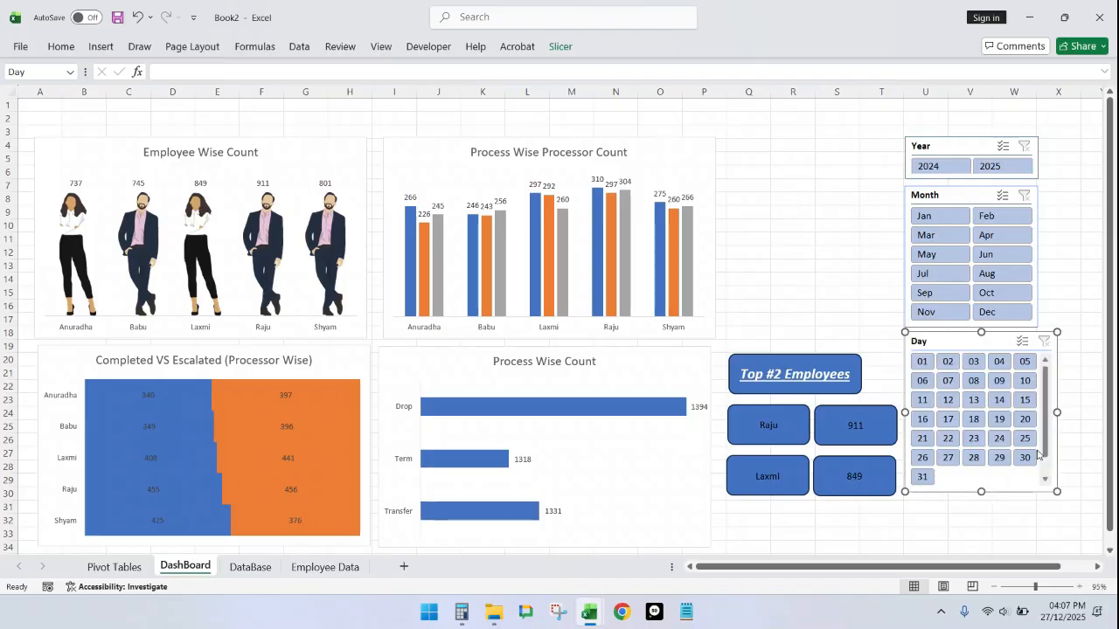
left_click(965, 193)
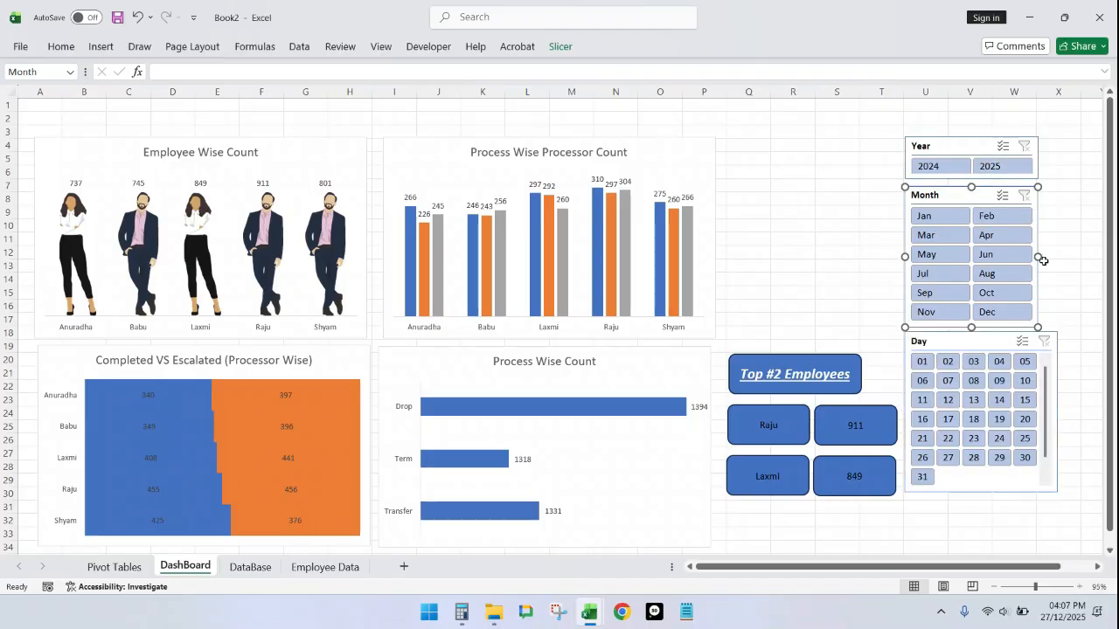
left_click_drag(1038, 256, 1050, 255)
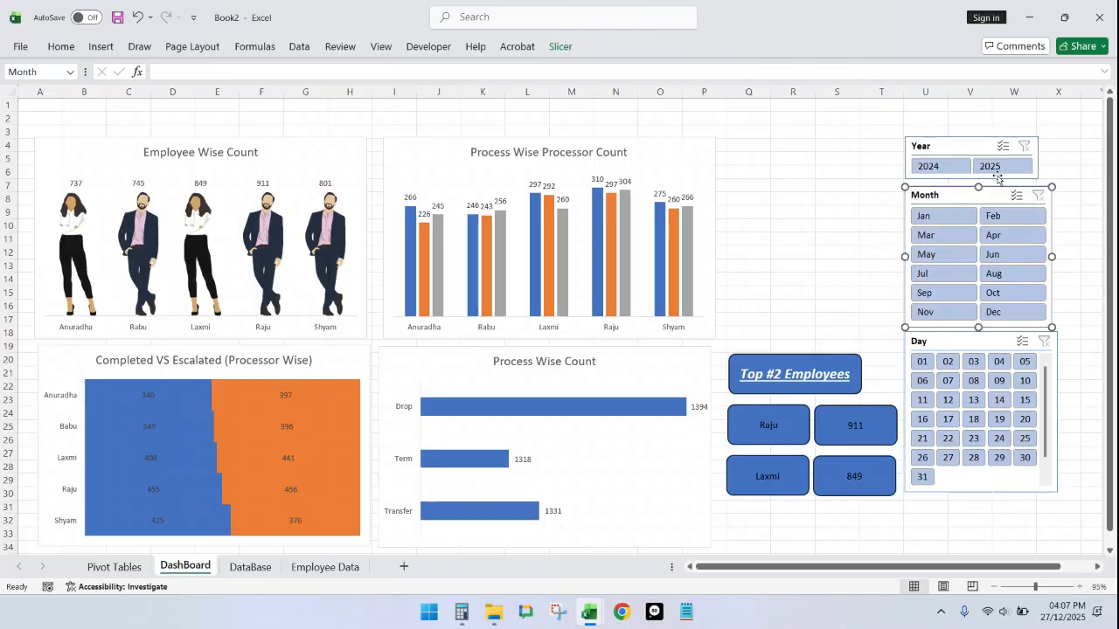
left_click(965, 142)
left_click_drag(1040, 157, 1049, 155)
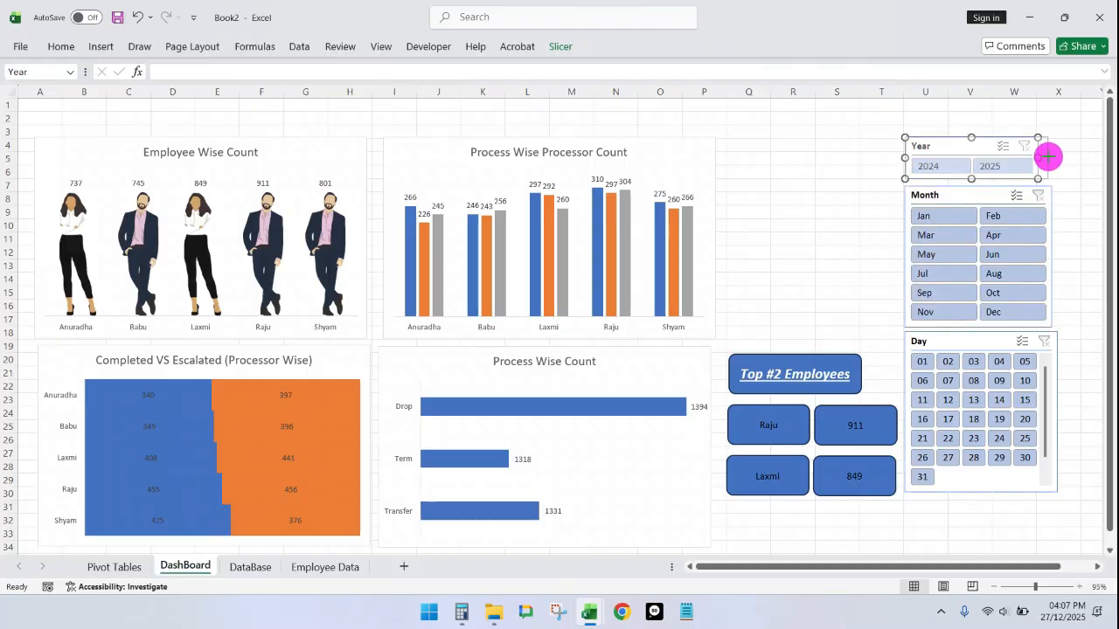
left_click(825, 155)
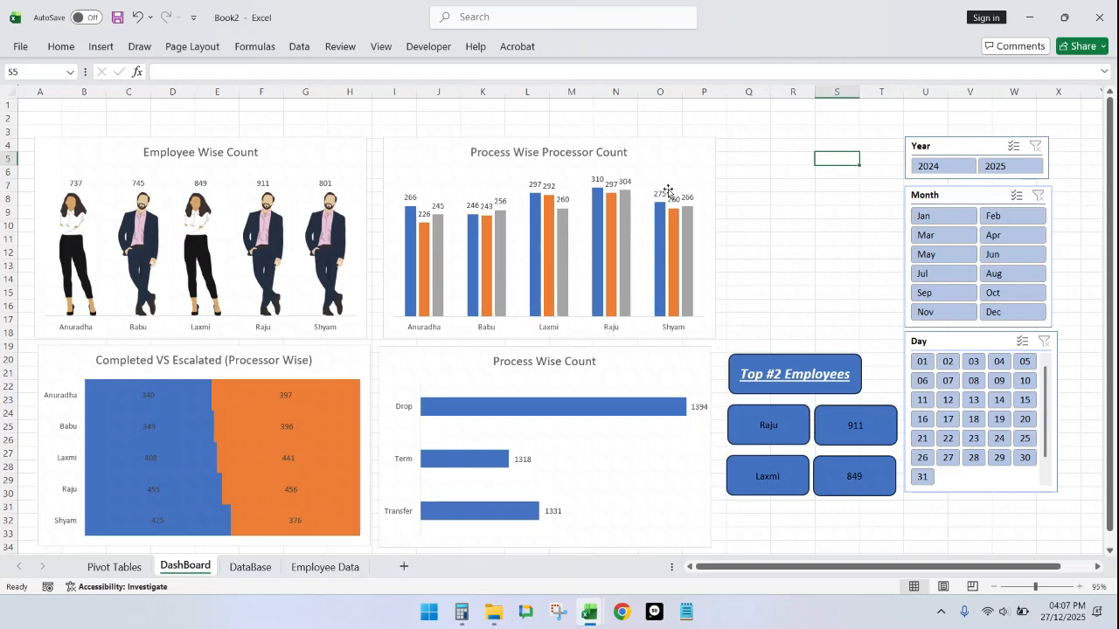
Step: Move the Year, Month and Day slicers together further right, so they start at about column V
left_click(961, 146)
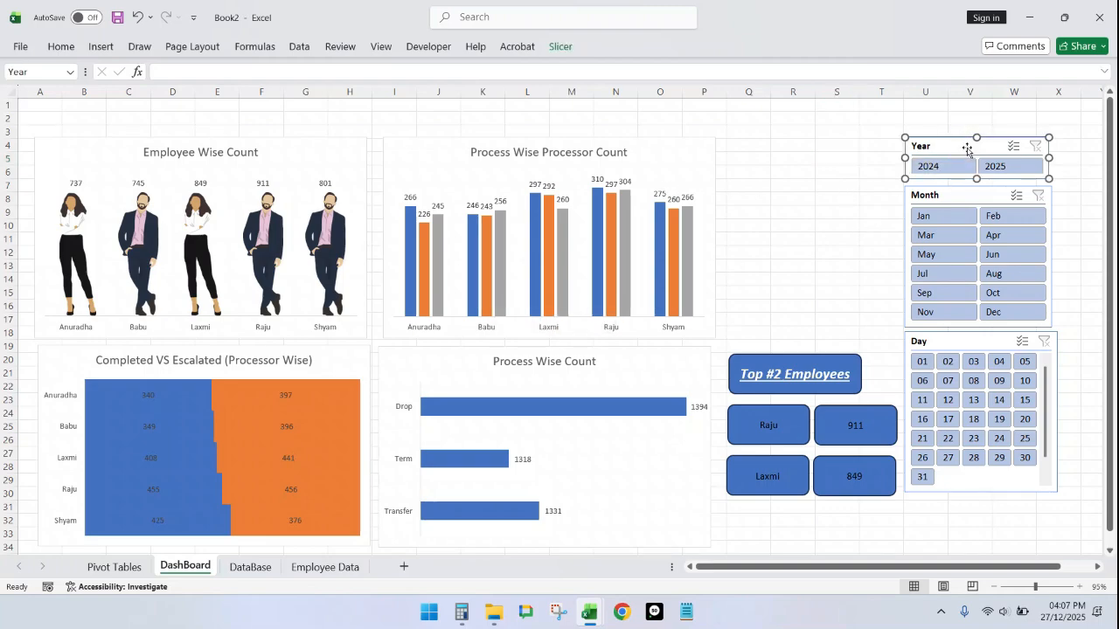
left_click(970, 198, "ctrl")
left_click(975, 341, "ctrl")
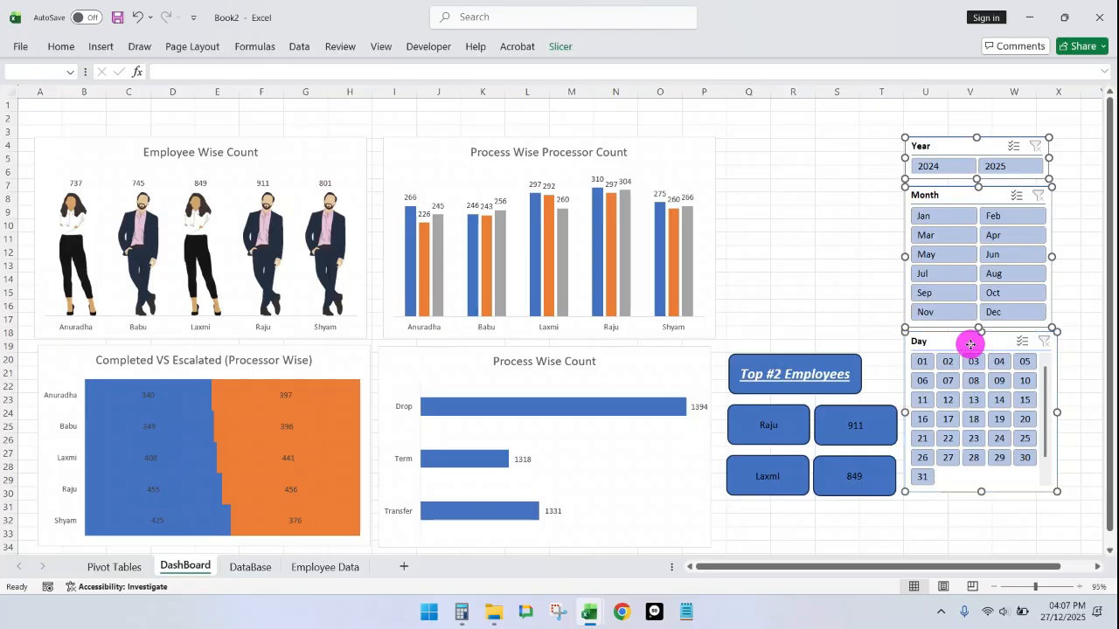
left_click_drag(989, 148, 1027, 151)
left_click(852, 168)
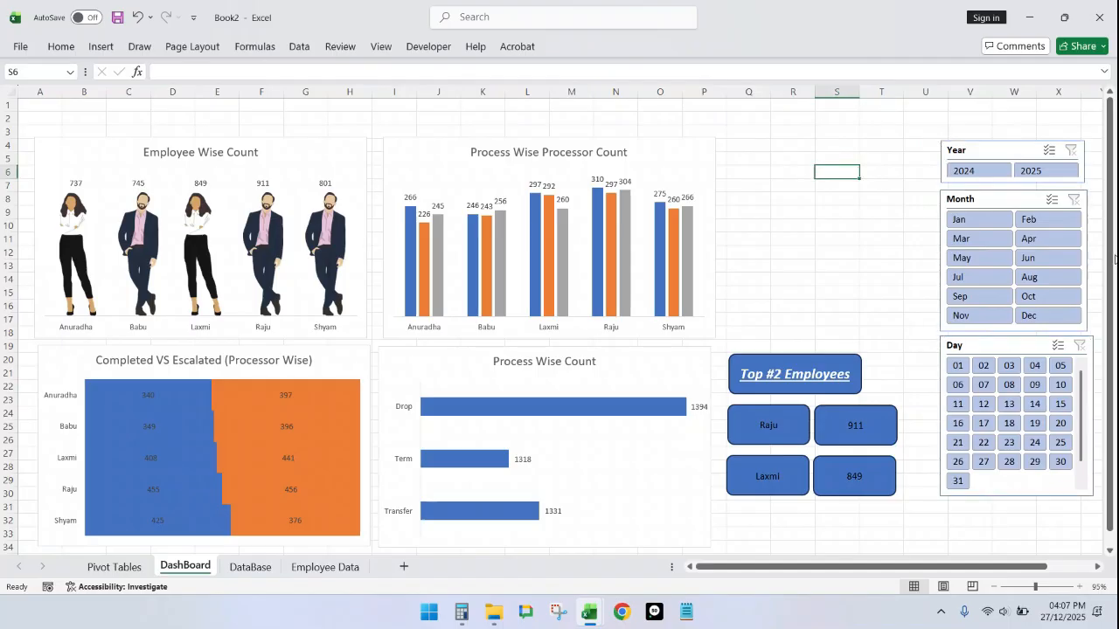
Step: Widen the Month and Year slicers slightly so their right edges nearly line up with the Day slicer
left_click(1024, 202)
left_click_drag(1091, 264, 1095, 260)
left_click(1010, 160)
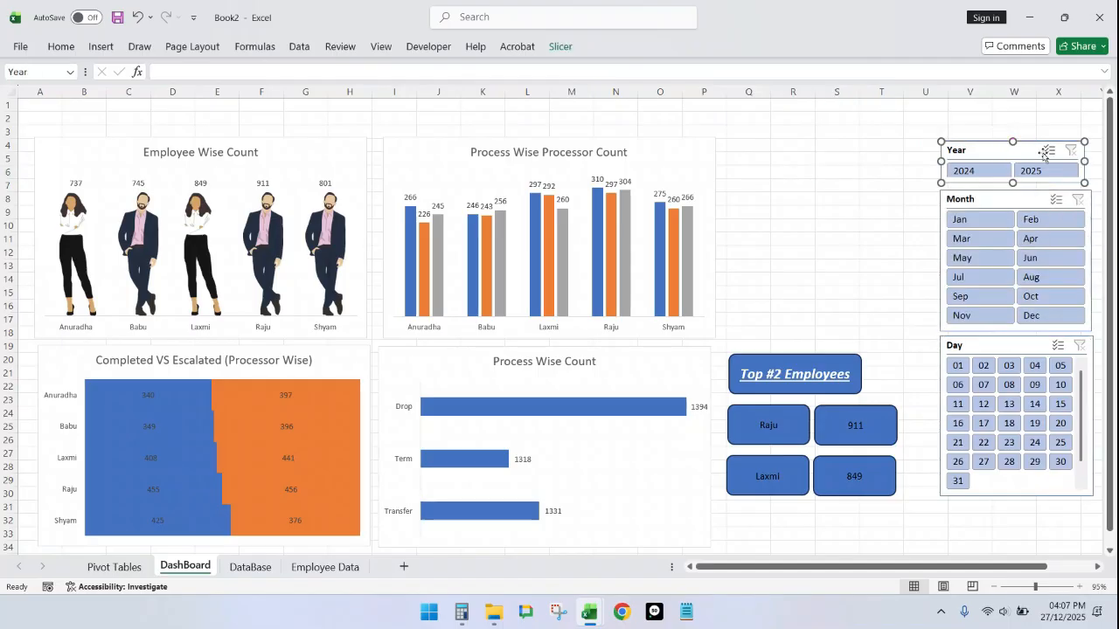
left_click_drag(1083, 162, 1088, 161)
left_click(774, 197)
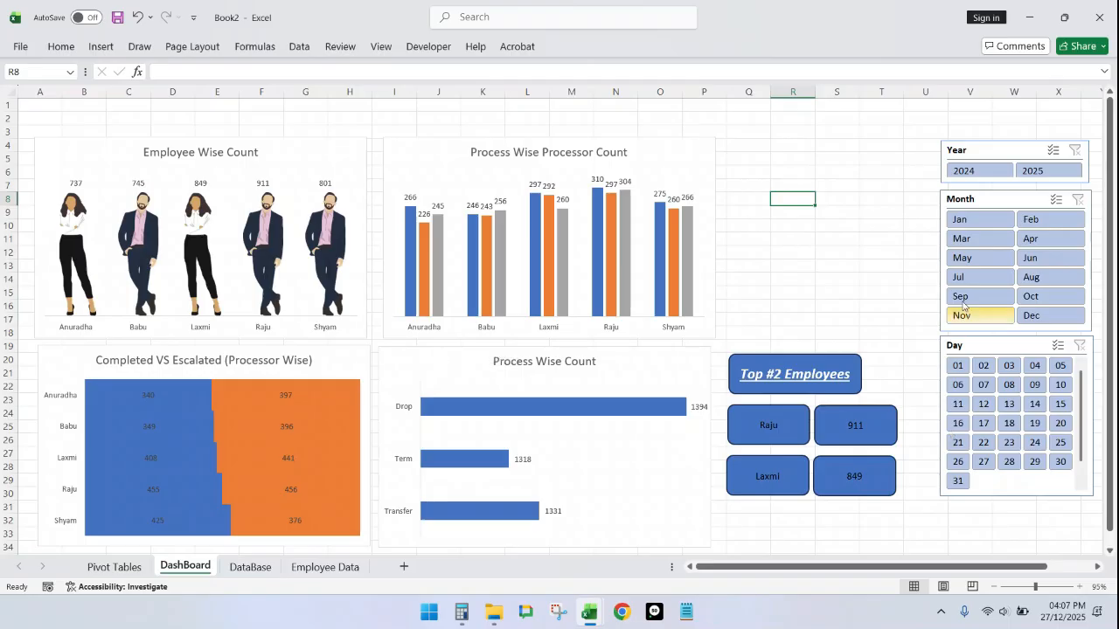
Step: Test the Month slicer with Jan and clear it, and compare with the finished TBZ_YTB dashboard filtered by Mar
left_click(966, 221)
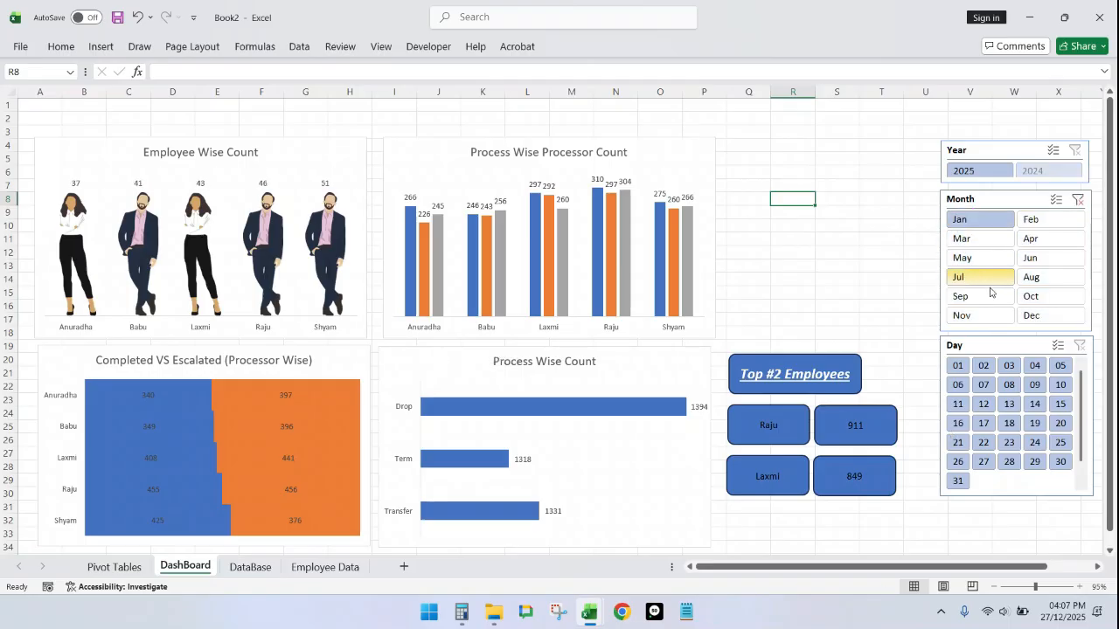
left_click(1080, 201)
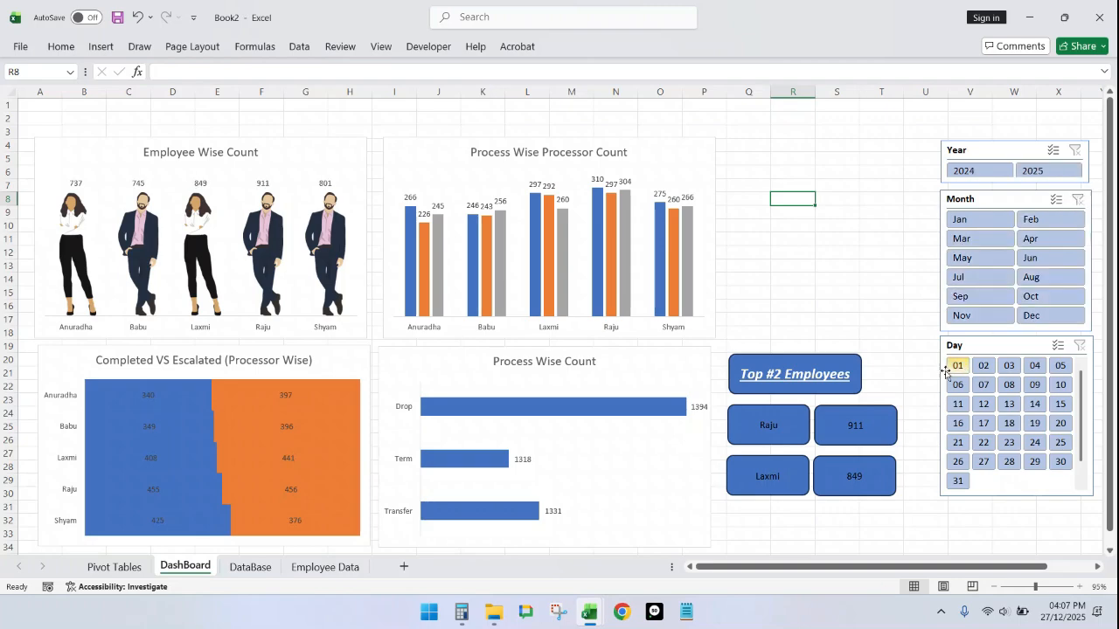
key("alt+Tab")
left_click(956, 261)
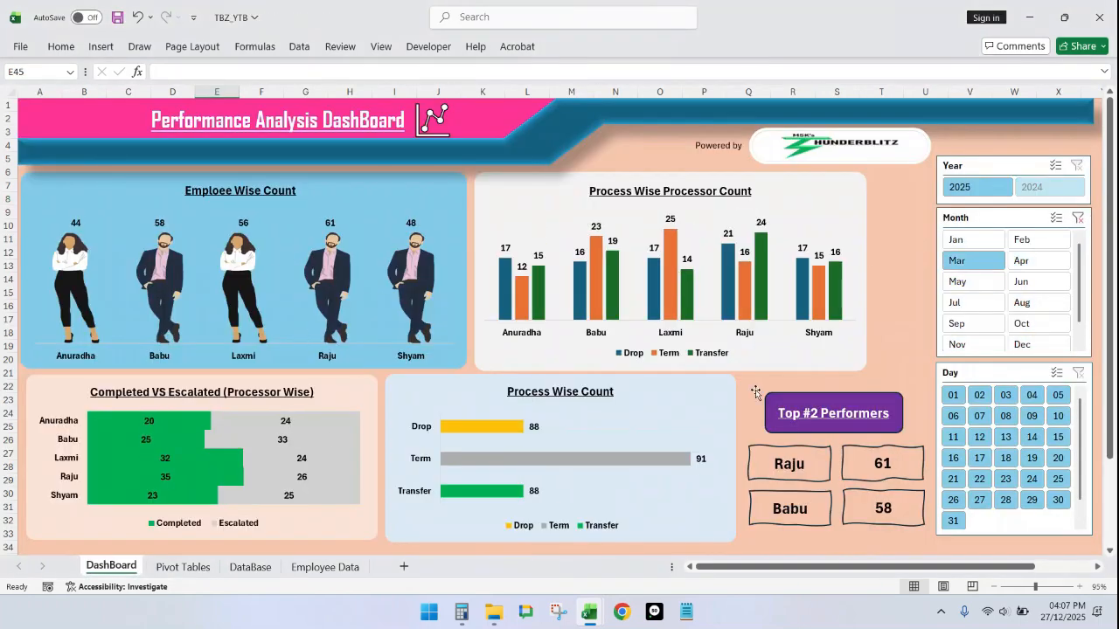
left_click(1035, 345)
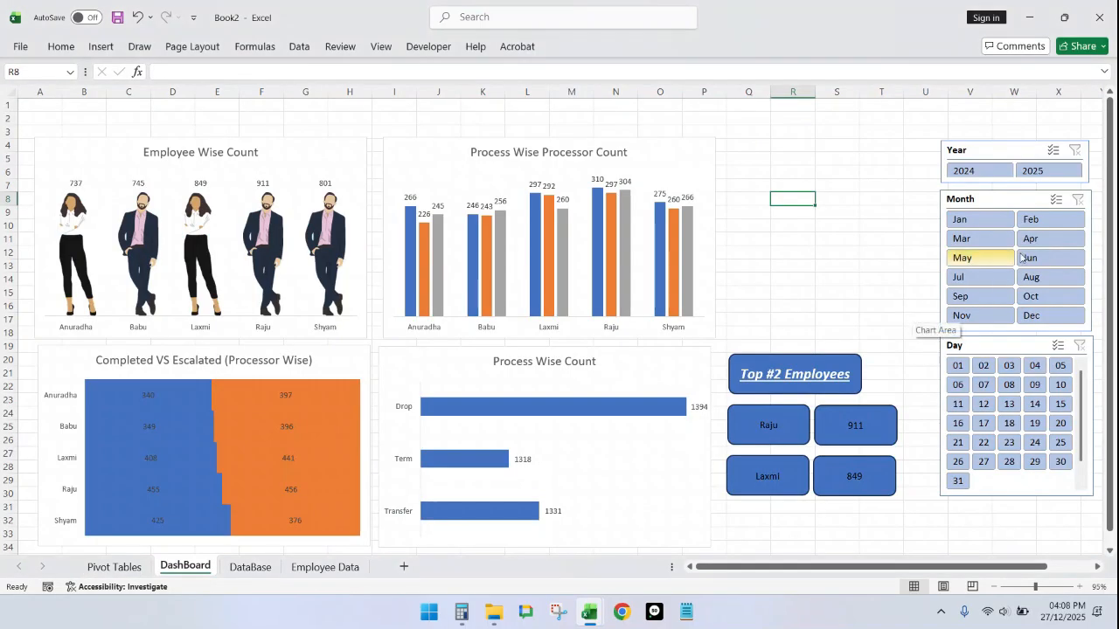
Step: Connect the Year slicer to PivotTable7, PivotTable8, PivotTable9 and PivotTable10 through its report connections
left_click(1008, 154)
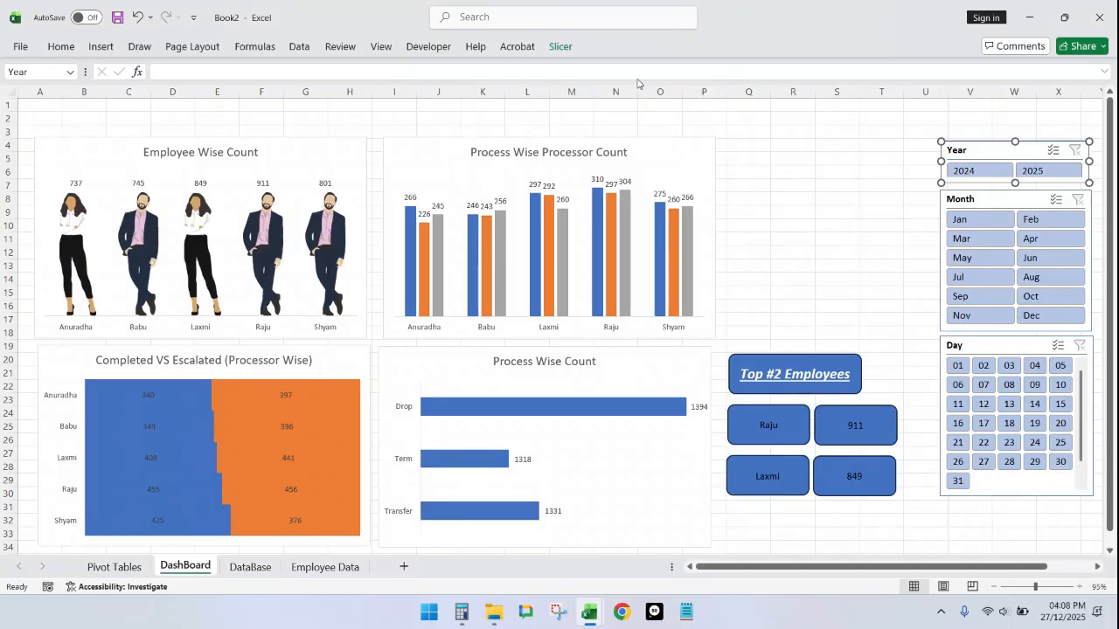
left_click(560, 47)
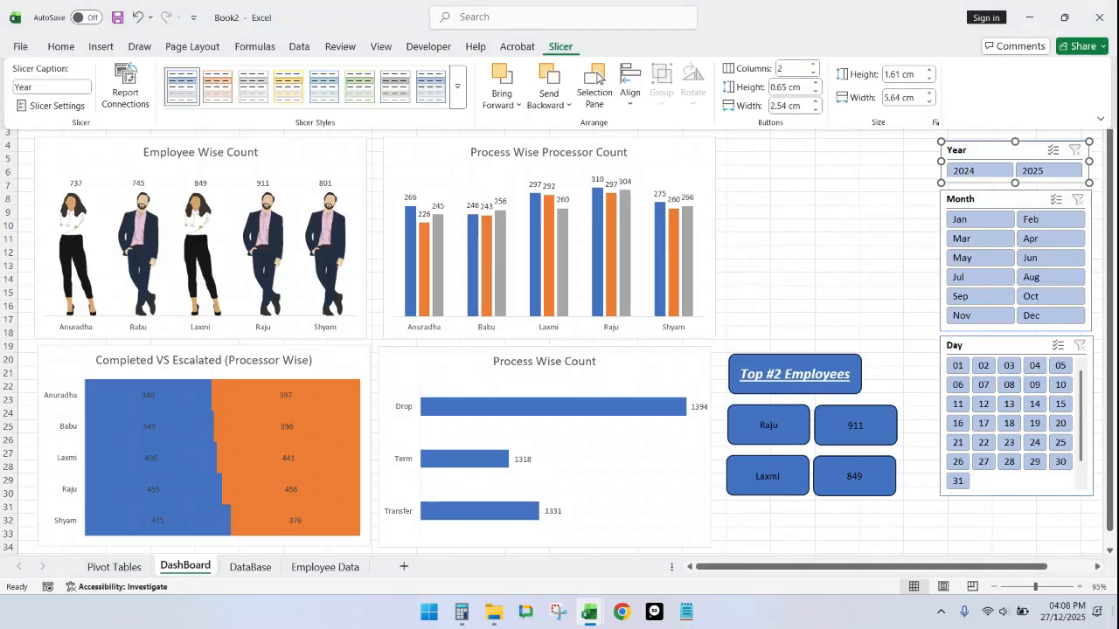
left_click(125, 86)
scroll(274, 376, "down", 2)
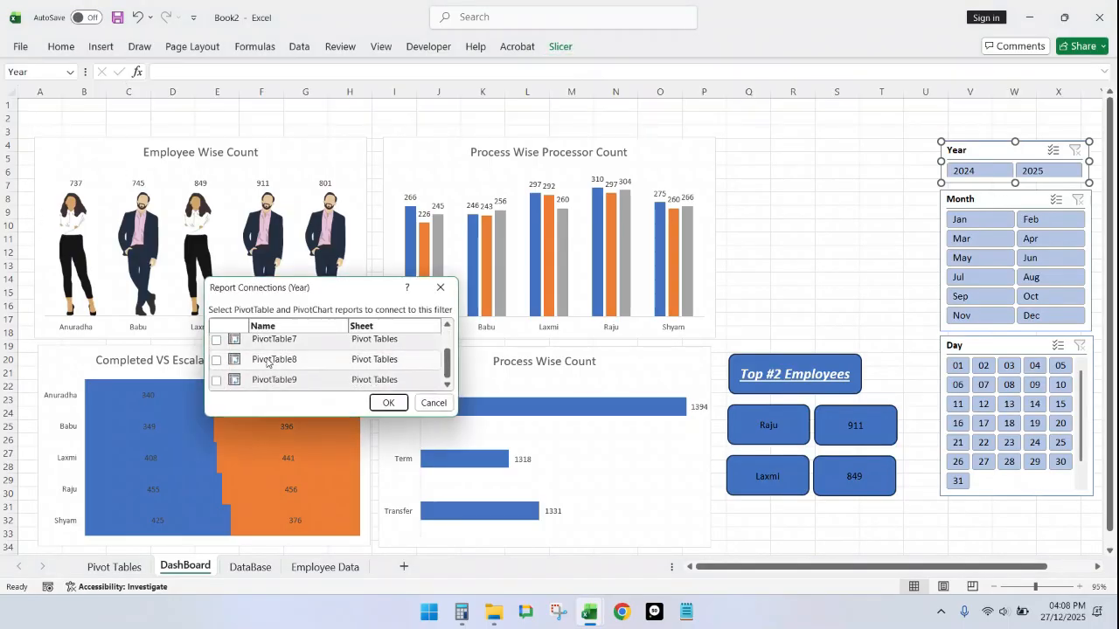
scroll(266, 363, "up", 2)
left_click(216, 345)
scroll(262, 363, "down", 1)
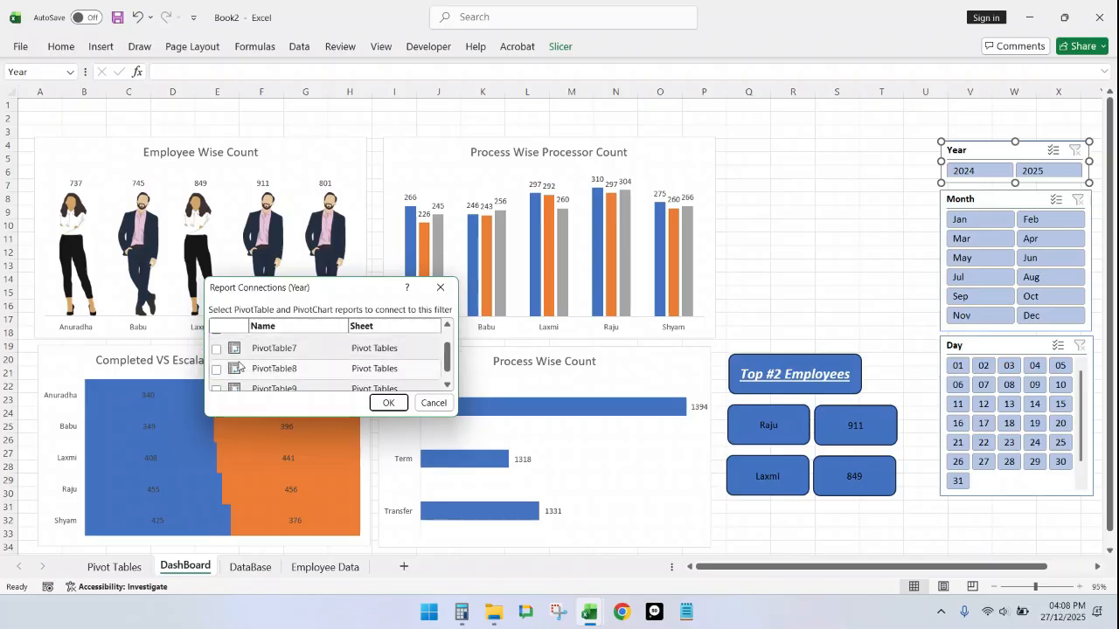
left_click(217, 363)
left_click(219, 369)
left_click(216, 379)
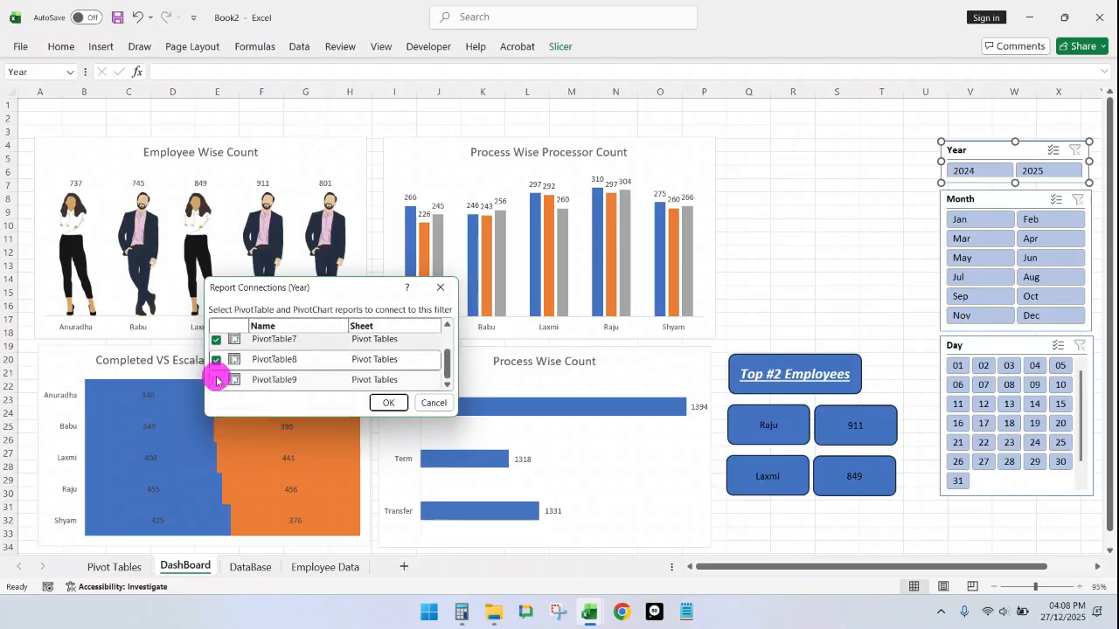
scroll(298, 360, "up", 1)
left_click(383, 404)
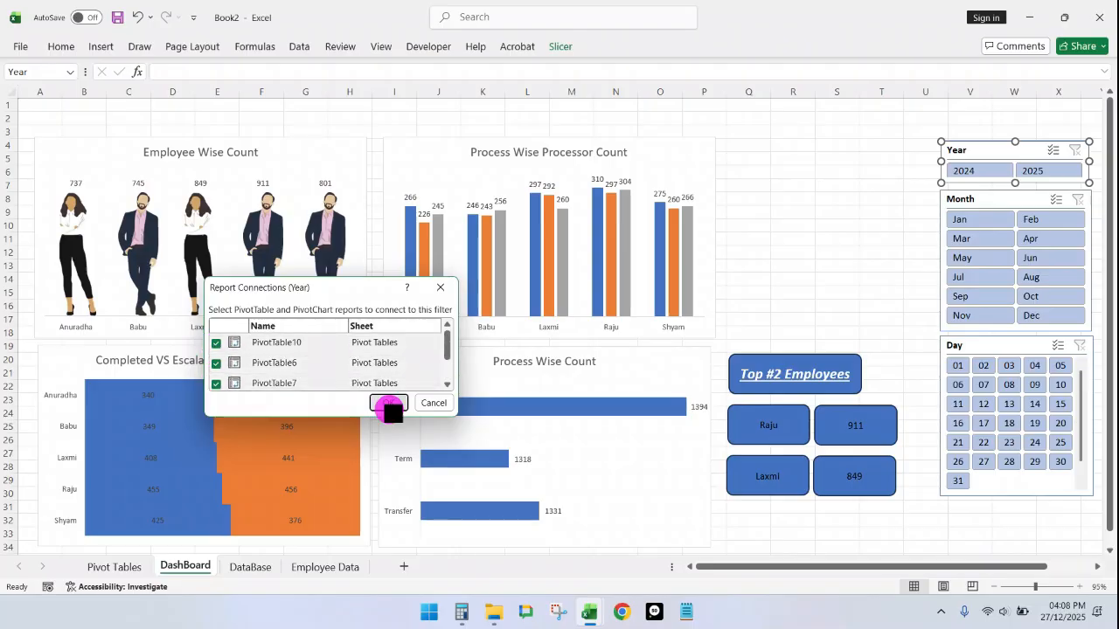
Step: Connect the Month slicer to PivotTable7, PivotTable8, PivotTable9 and PivotTable10 through its report connections
left_click(988, 194)
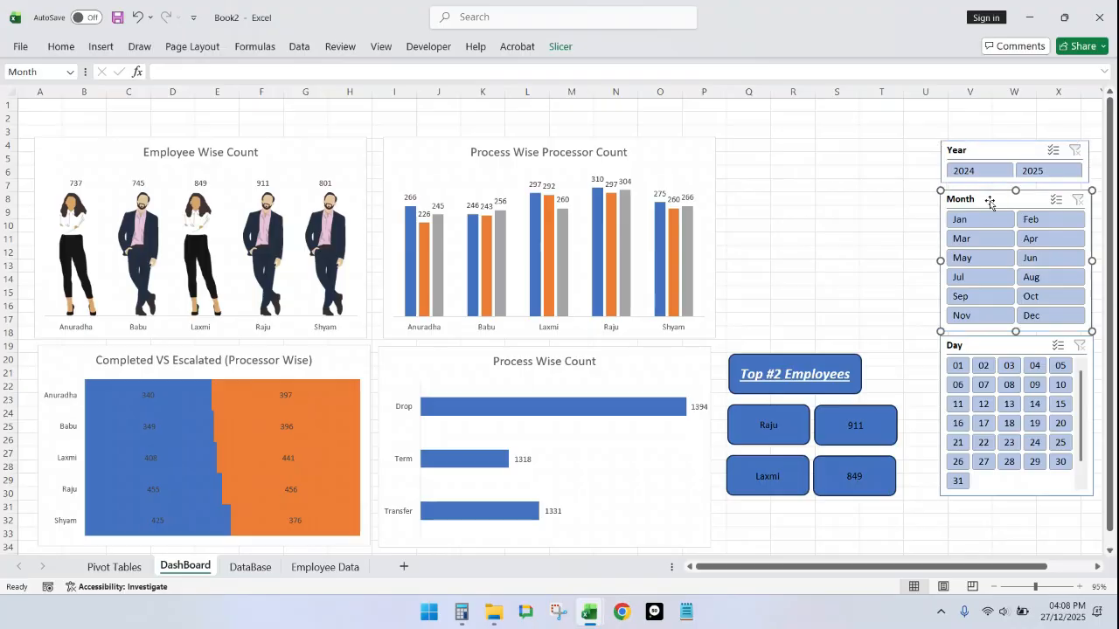
left_click(564, 47)
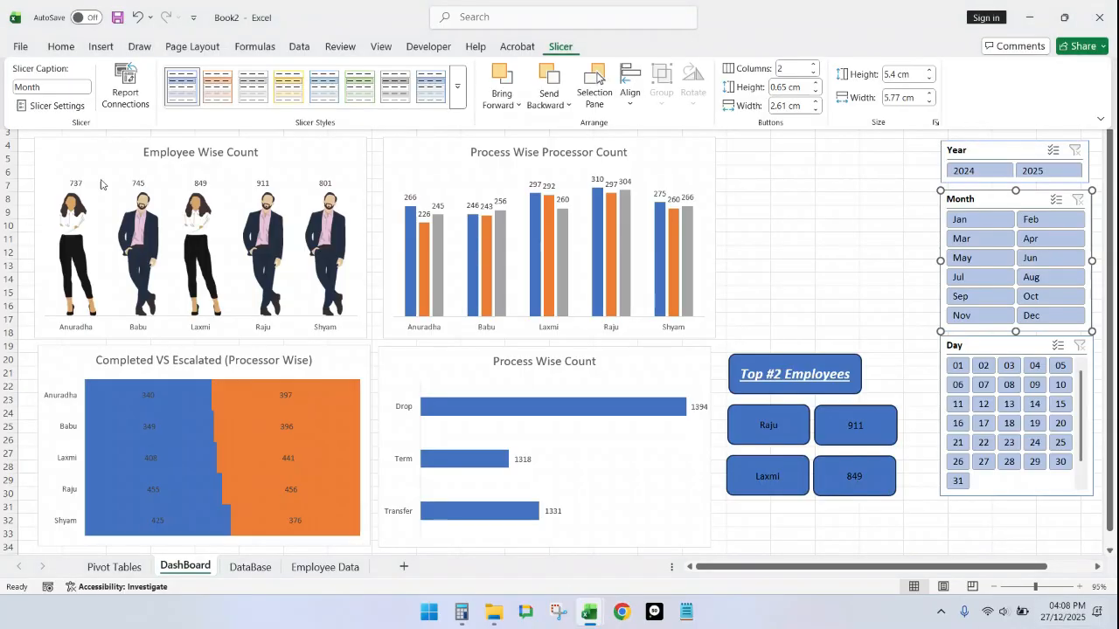
left_click(123, 76)
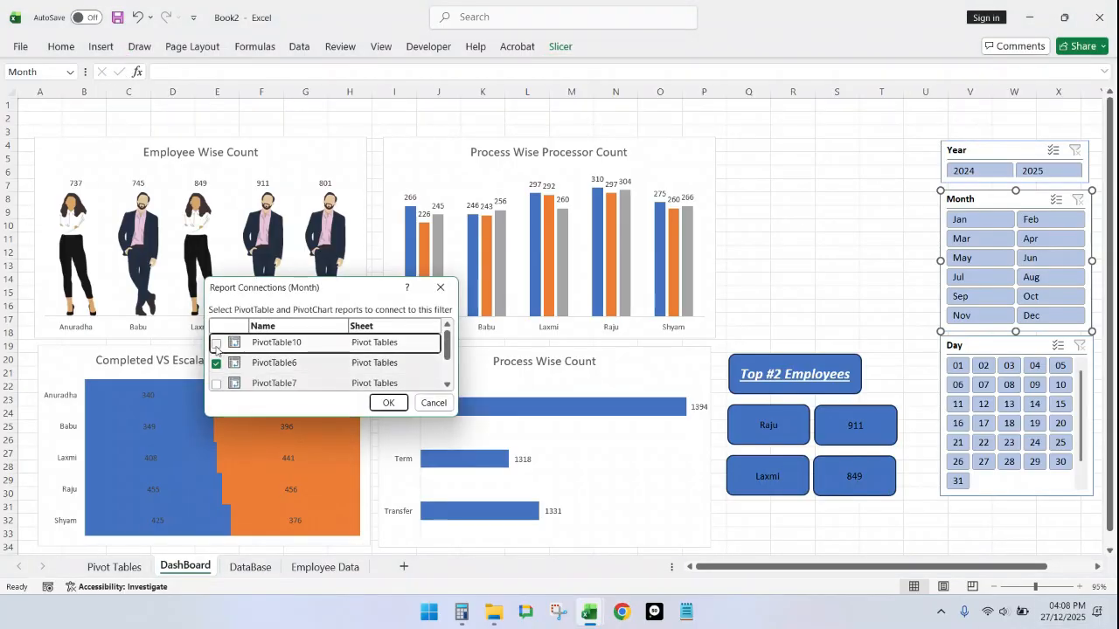
left_click(216, 344)
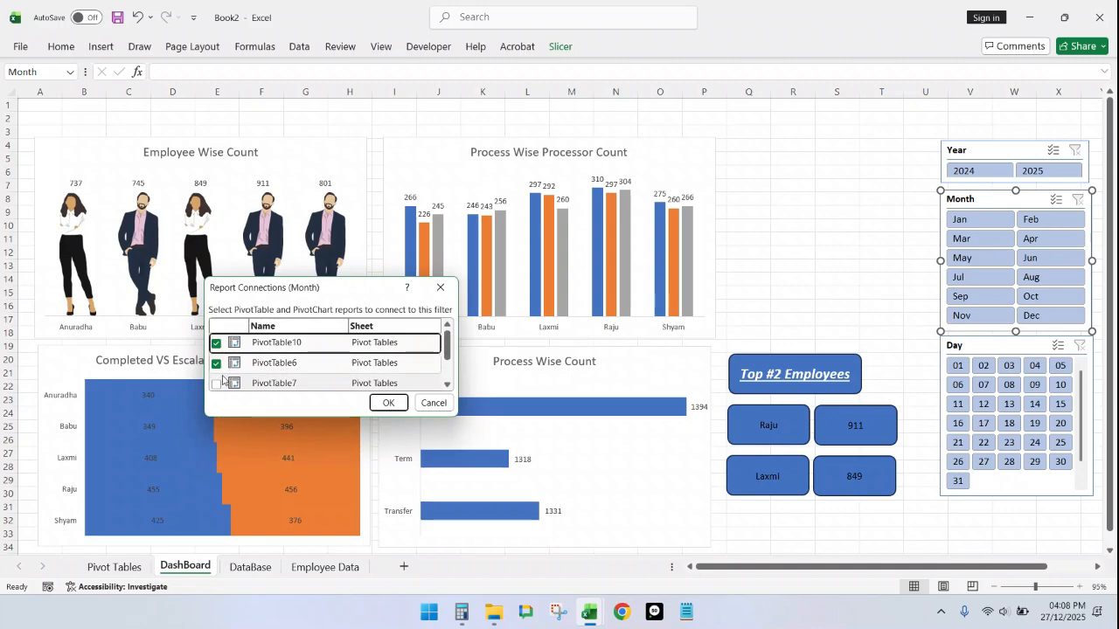
left_click(216, 383)
left_click(217, 381)
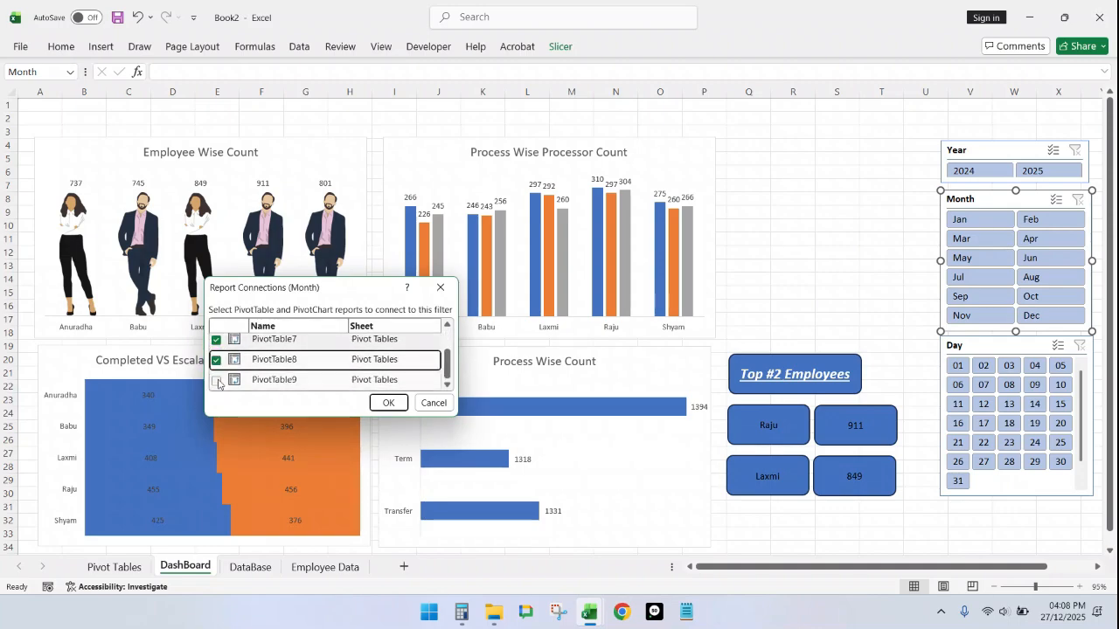
left_click(216, 380)
left_click(384, 402)
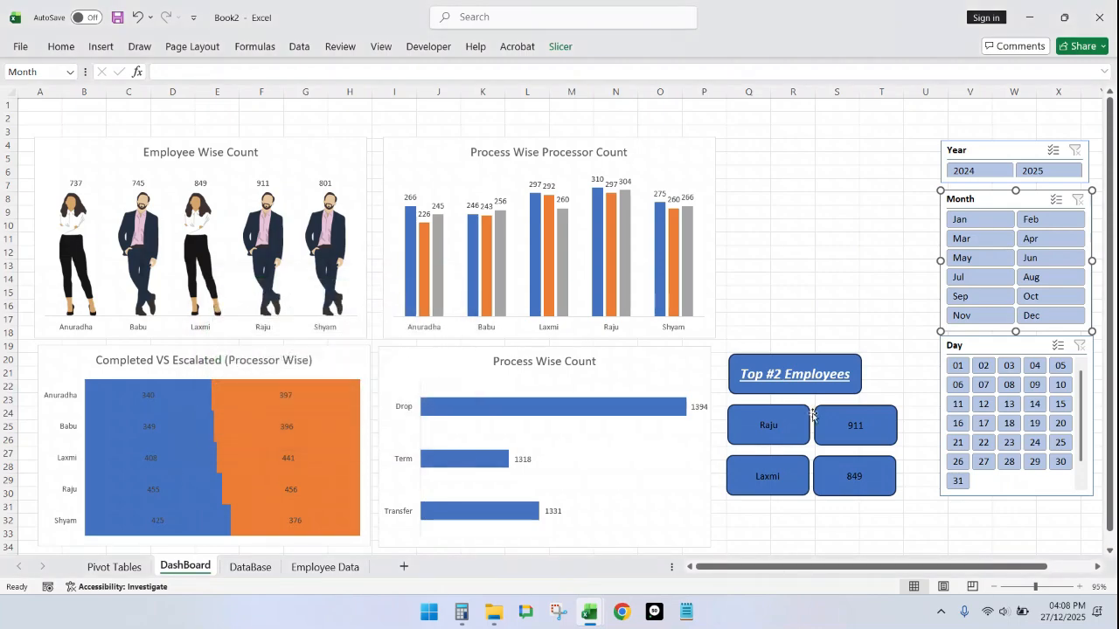
Step: Connect the Day slicer to PivotTable7, PivotTable8, PivotTable9 and PivotTable10 through its report connections
left_click(994, 336)
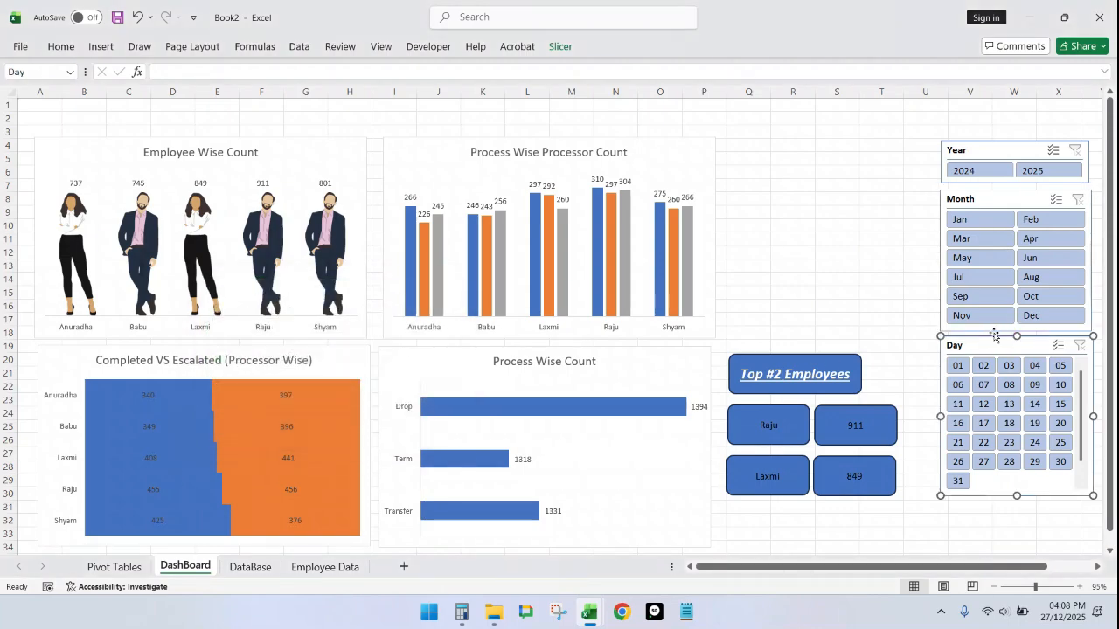
left_click(560, 46)
left_click(131, 83)
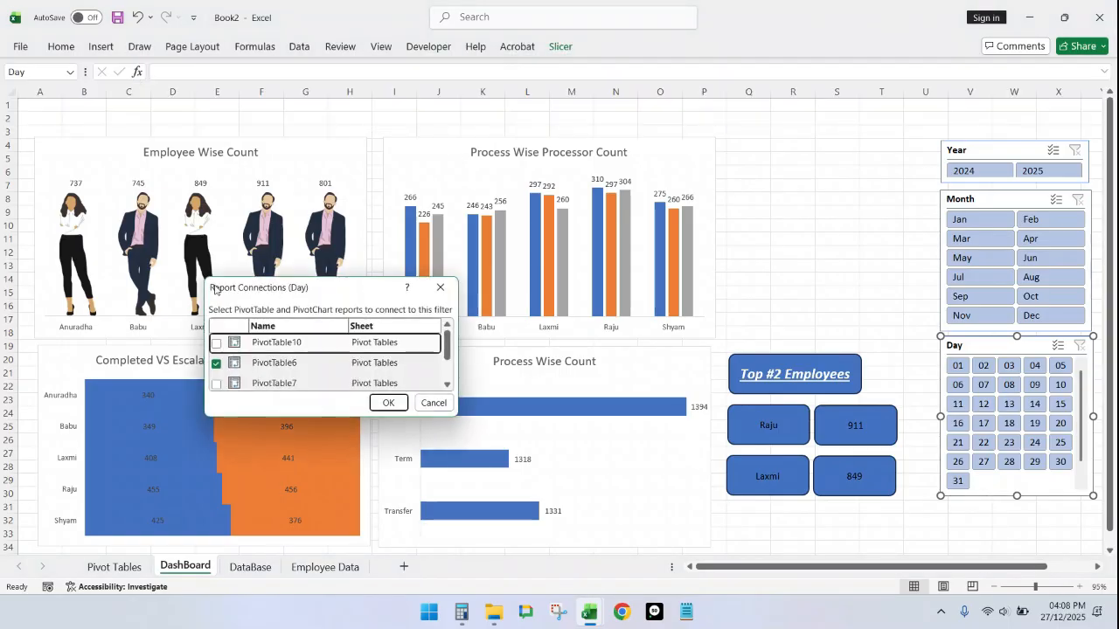
left_click(217, 342)
scroll(228, 358, "down", 1)
left_click(216, 348)
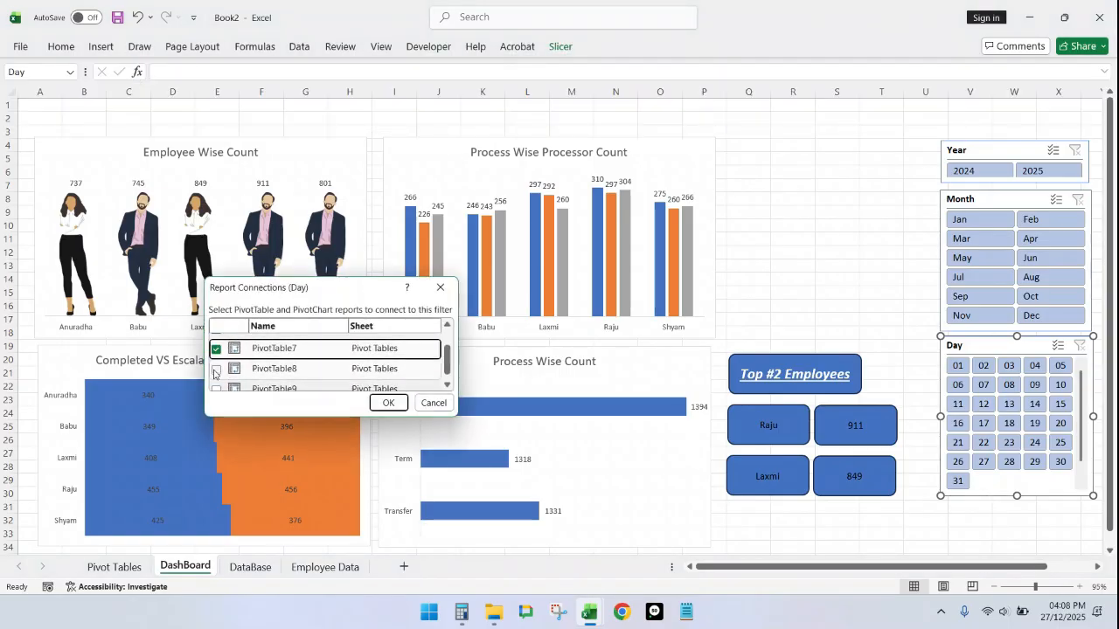
left_click(216, 371)
scroll(236, 365, "down", 1)
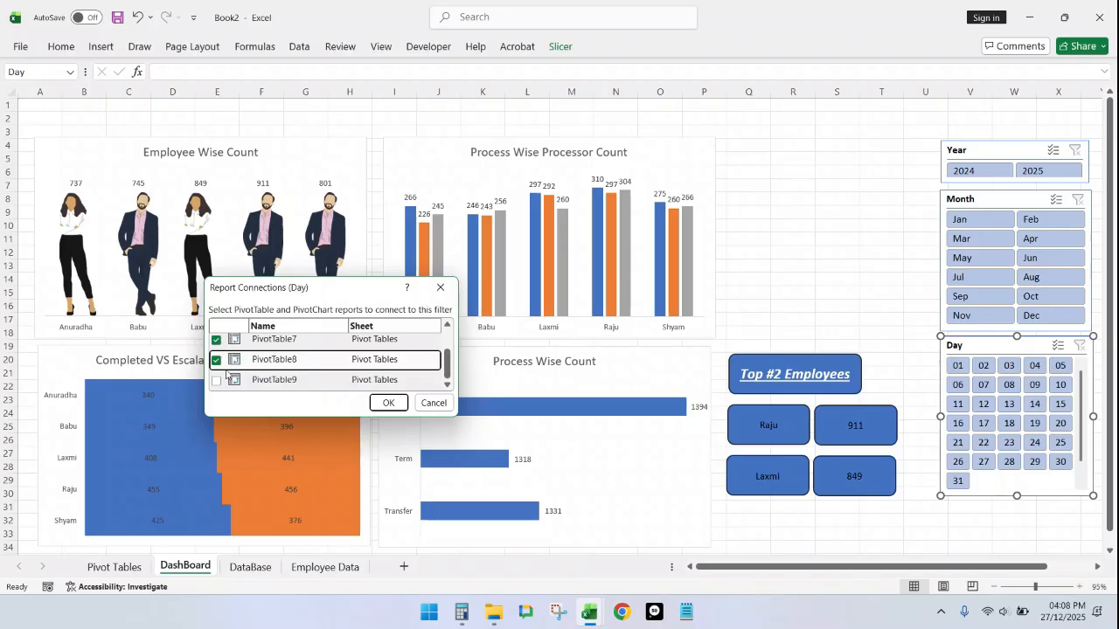
left_click(217, 381)
scroll(245, 367, "up", 2)
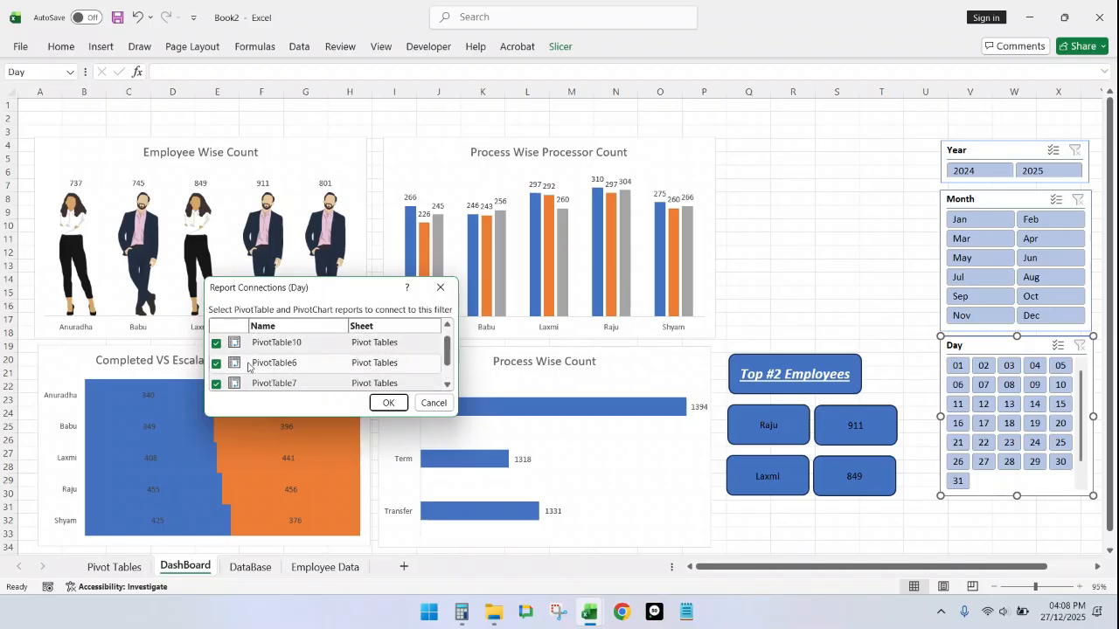
left_click(389, 403)
left_click(890, 121)
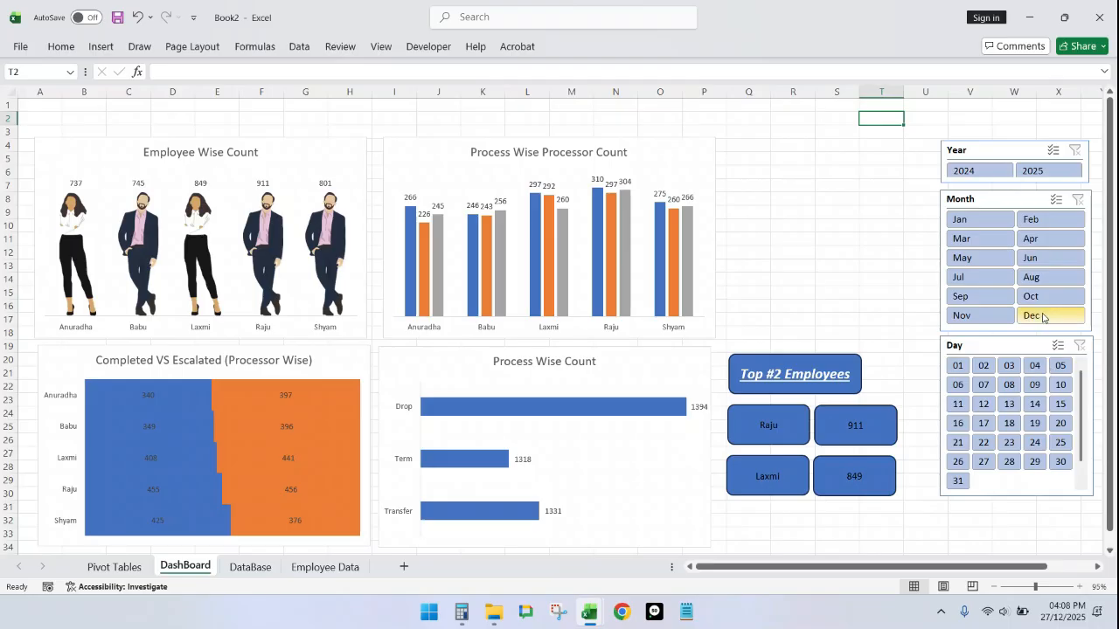
Step: Test the connected slicers by filtering the dashboard to Aug, and clear the Month filter
left_click(1041, 279)
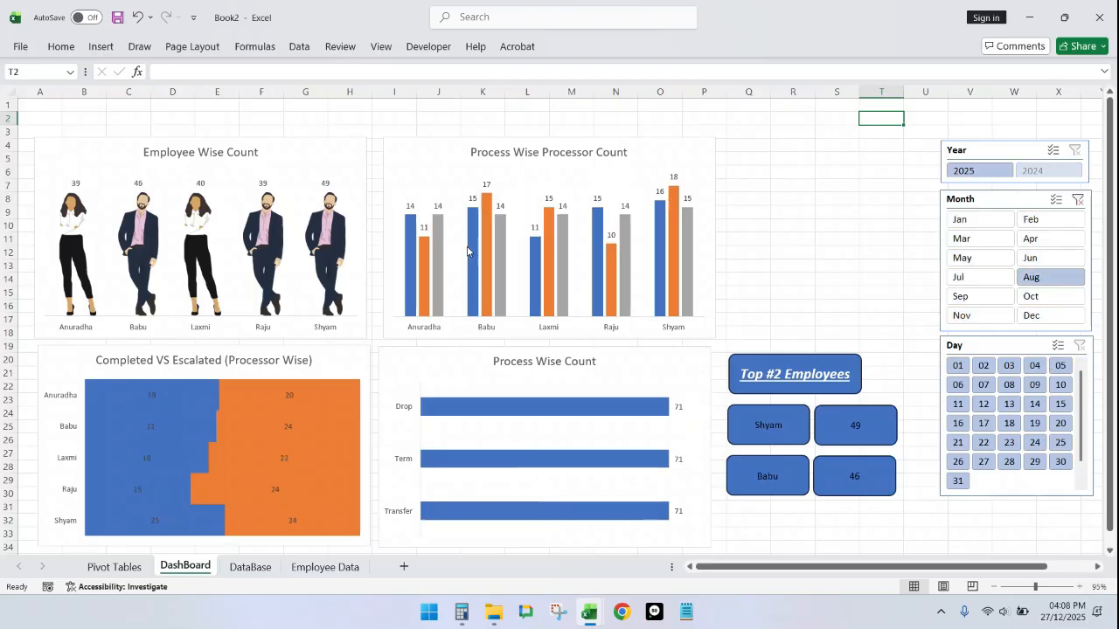
mouse_move(470, 248)
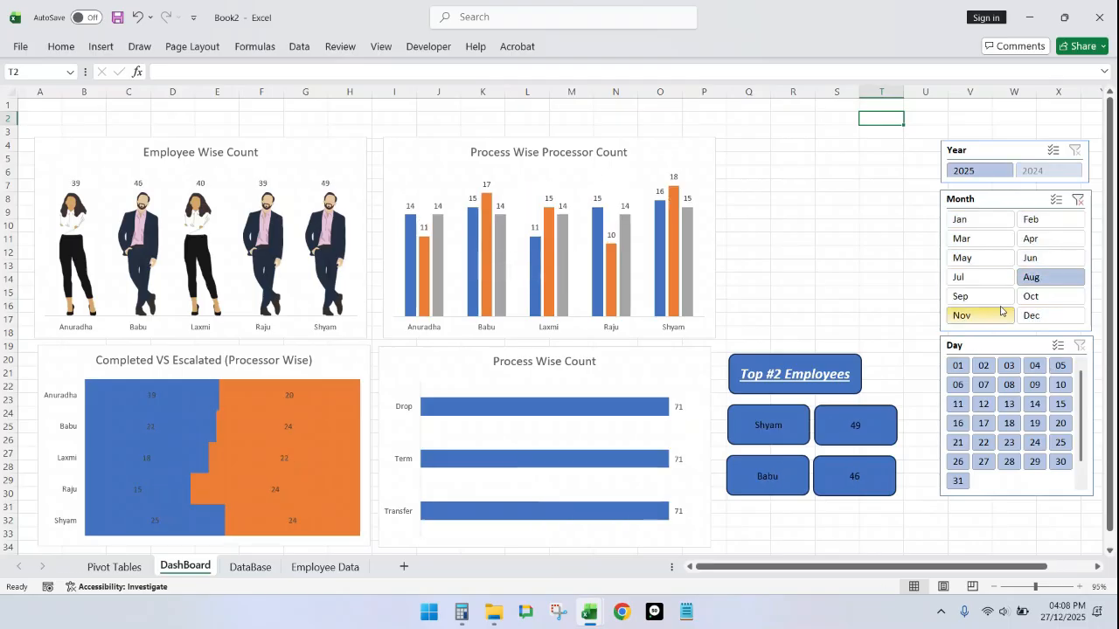
left_click(1078, 199)
left_click(836, 199)
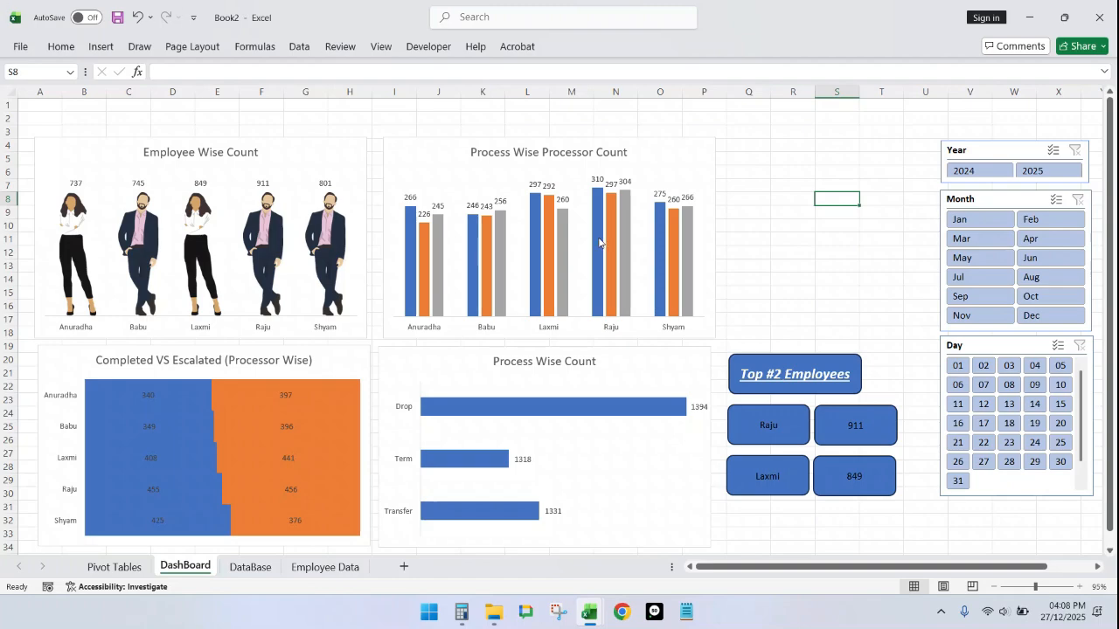
Step: Move the Process Wise Processor Count chart right, into the space beside the Year and Month slicers, and close its field list
left_click_drag(652, 138, 751, 143)
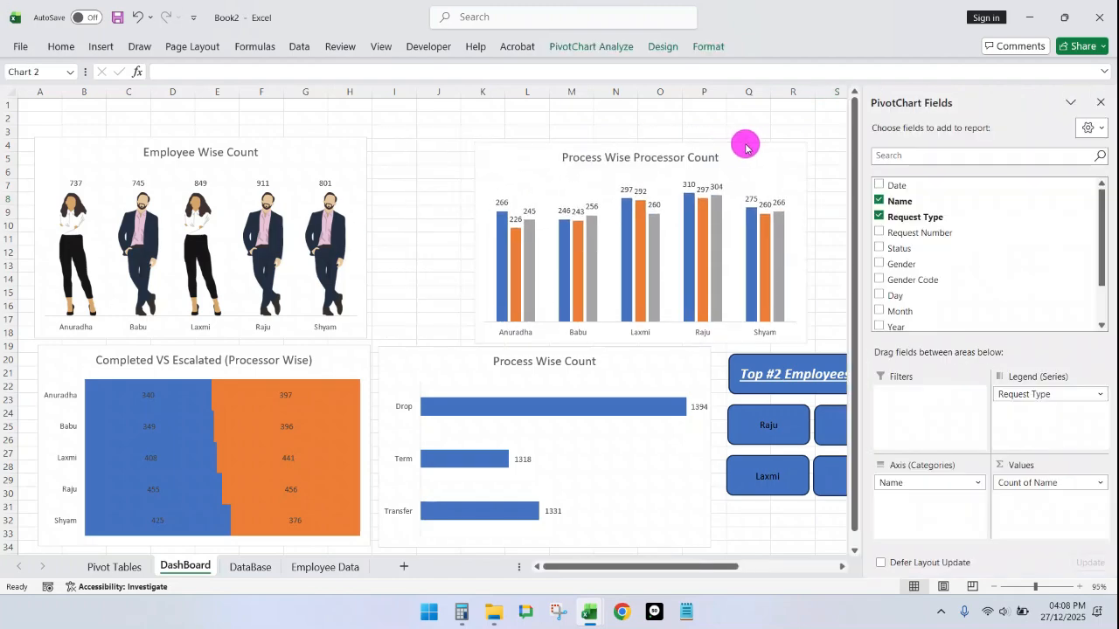
left_click(1100, 102)
left_click_drag(774, 145, 861, 141)
left_click(492, 169)
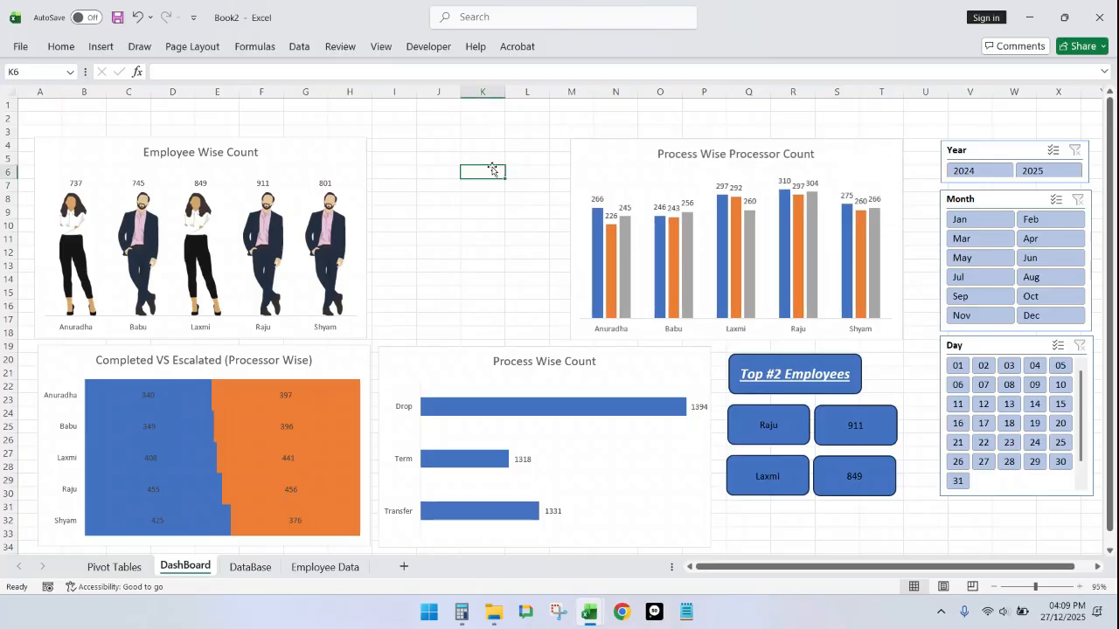
Step: Draw a rounded rectangle covering the Employee Wise Count chart, from about A3 to the end of column K at row 18
left_click(94, 50)
left_click(249, 70)
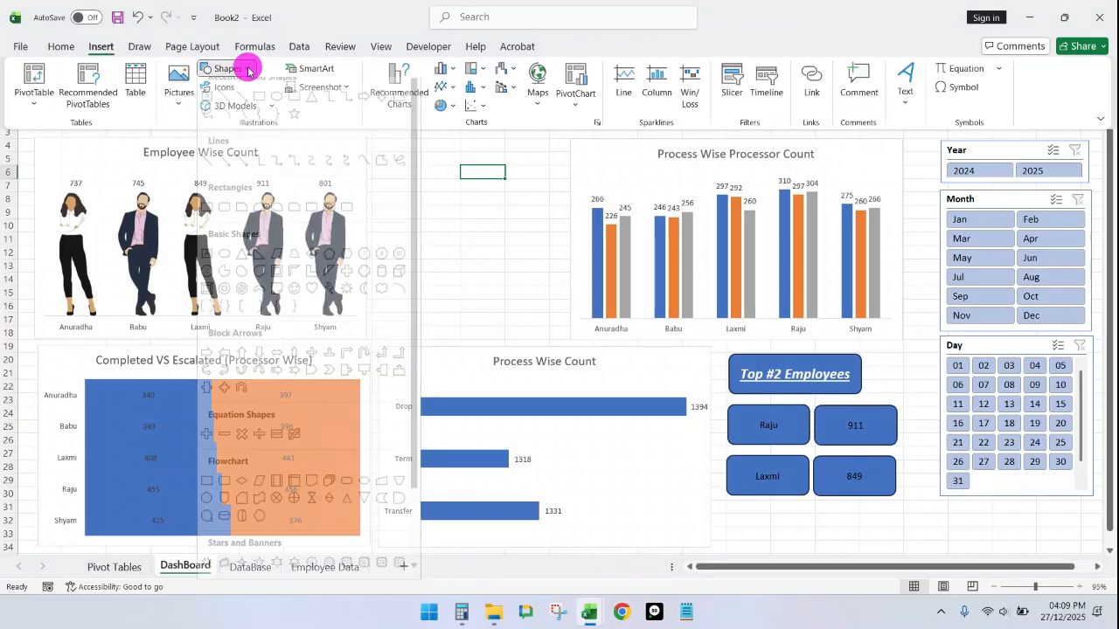
left_click(295, 110)
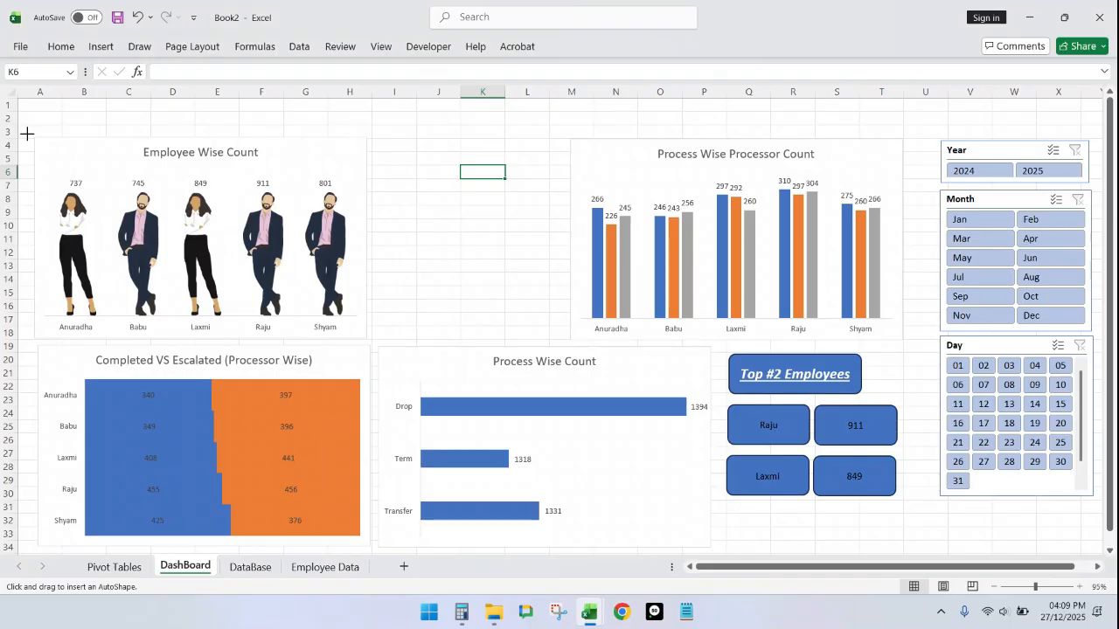
mouse_move(27, 133)
left_mouse_down()
mouse_move(382, 245)
mouse_move(524, 307)
mouse_move(496, 342)
mouse_move(482, 335)
mouse_move(506, 338)
left_mouse_up()
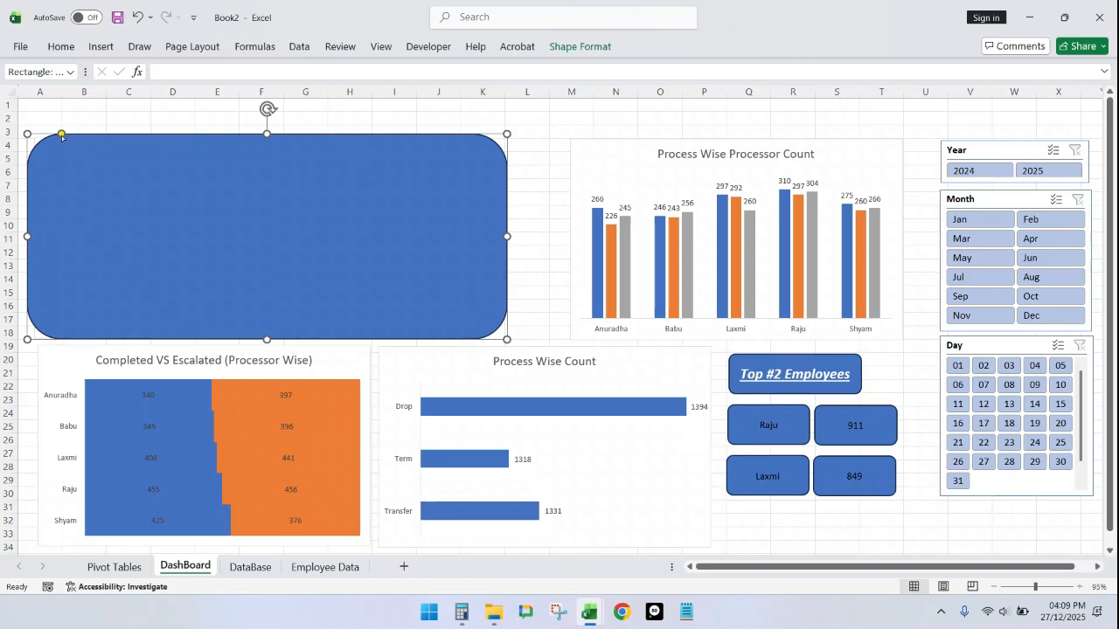
Step: Reduce the corner rounding of the rectangle over the Employee Wise Count chart and fill it with bright sky blue from the standard colors
left_click(61, 135)
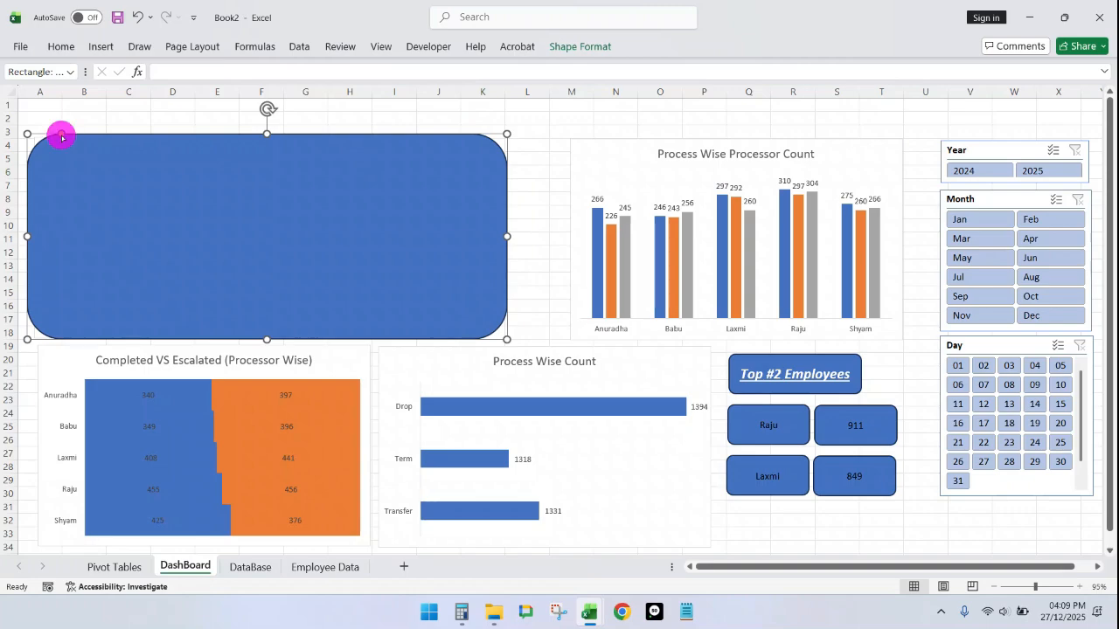
left_click_drag(61, 137, 42, 131)
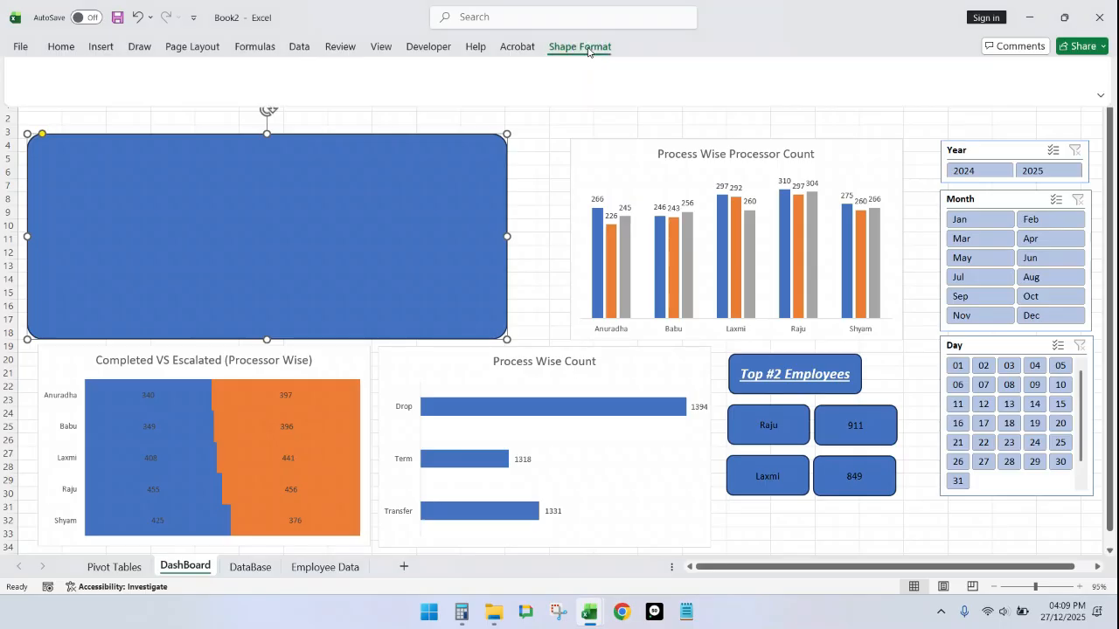
left_click(581, 47)
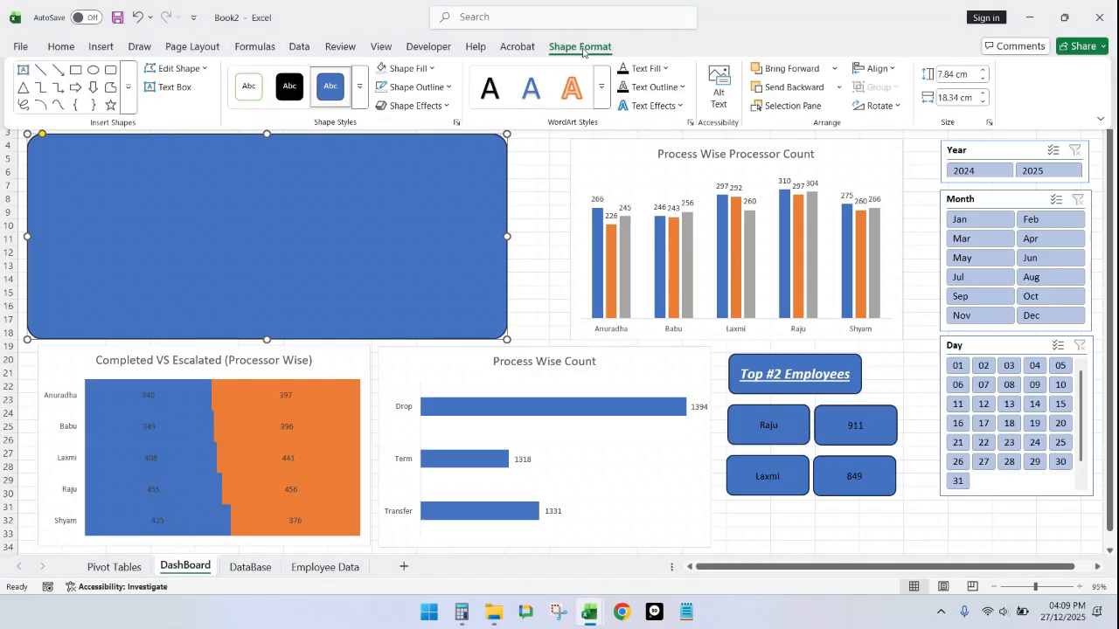
left_click(434, 69)
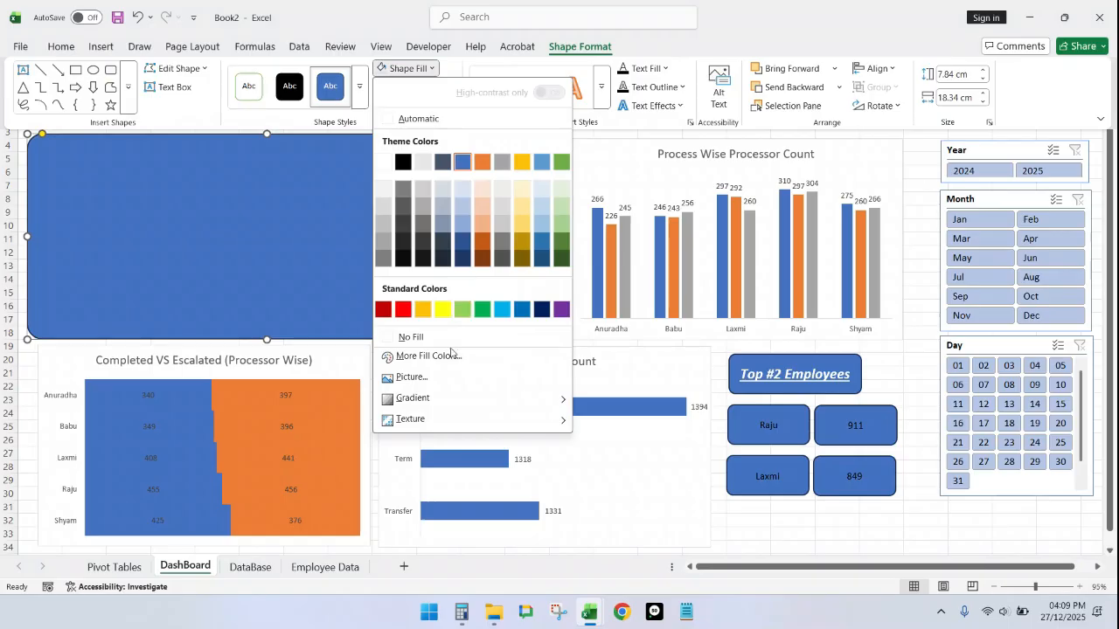
left_click(425, 357)
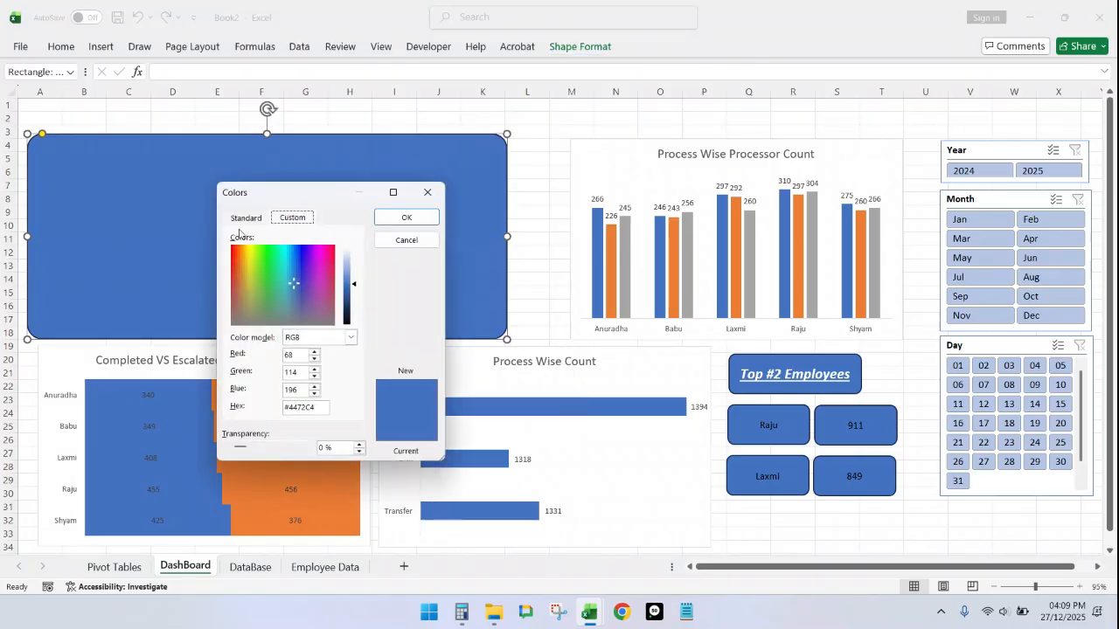
left_click(245, 218)
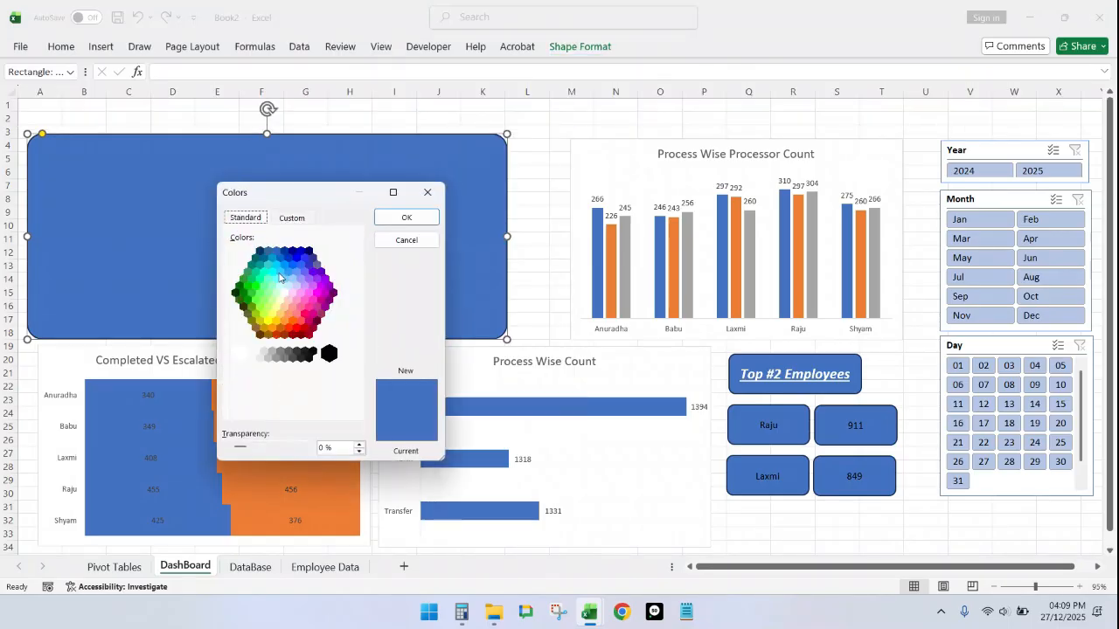
left_click(275, 268)
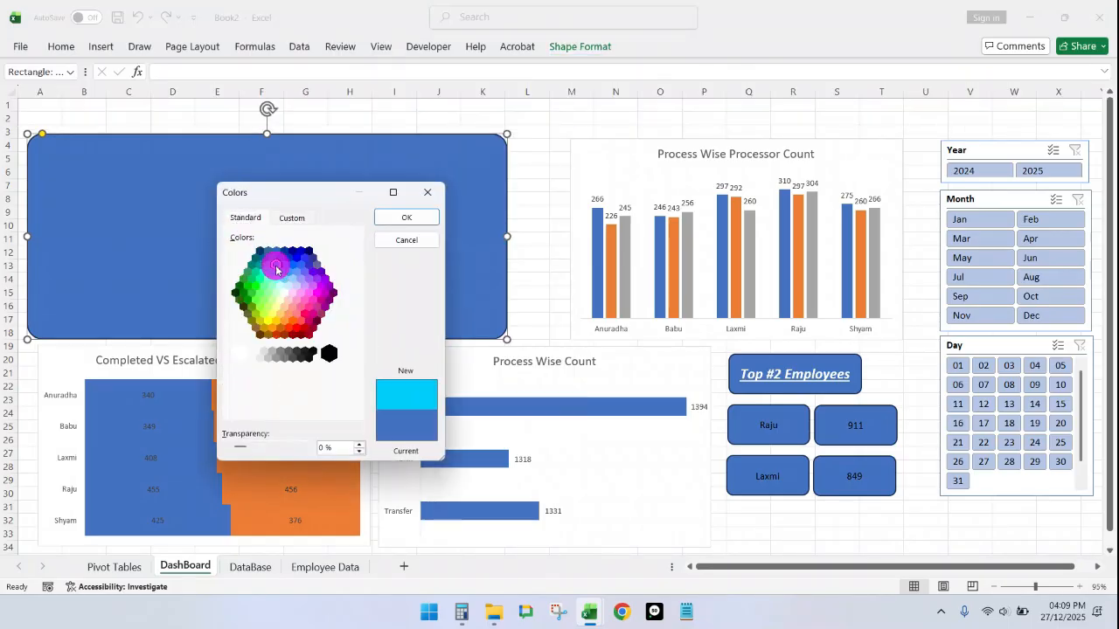
left_click(405, 217)
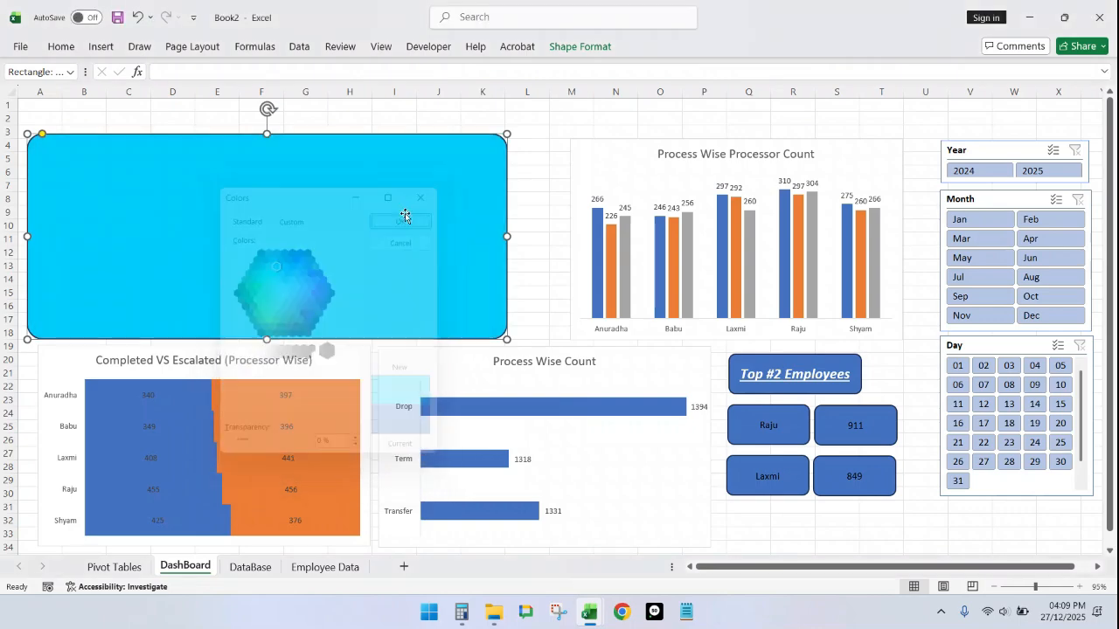
Step: Remove the outline from the sky-blue rounded rectangle
left_click(580, 47)
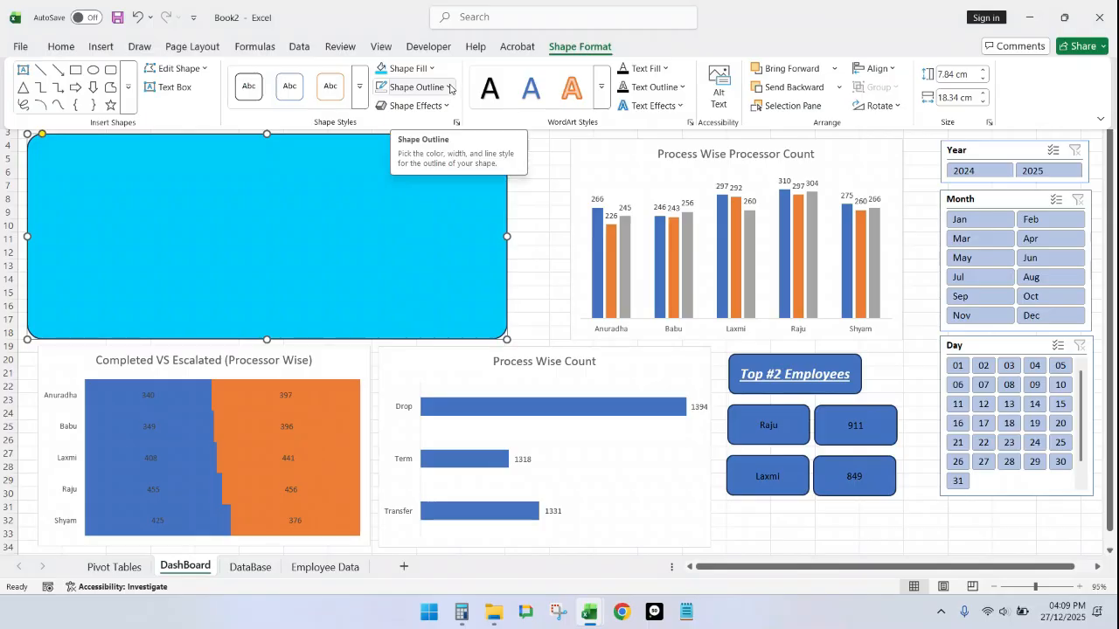
left_click(448, 87)
left_click(416, 404)
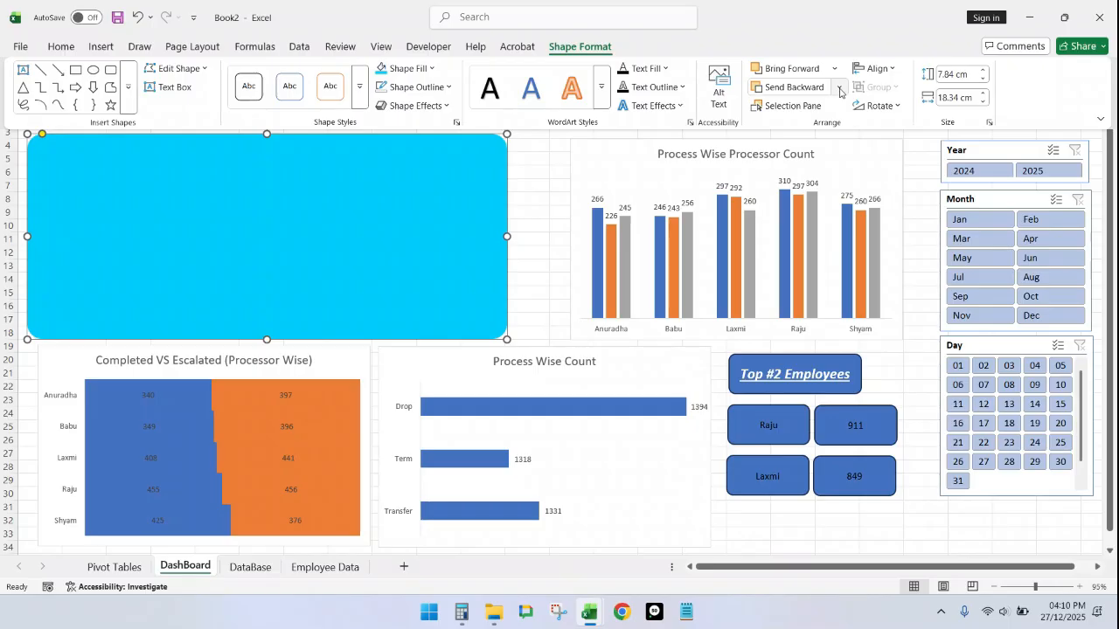
Step: Apply the third preset shape effect in the first row to the sky-blue rounded rectangle
left_click(429, 105)
mouse_move(461, 141)
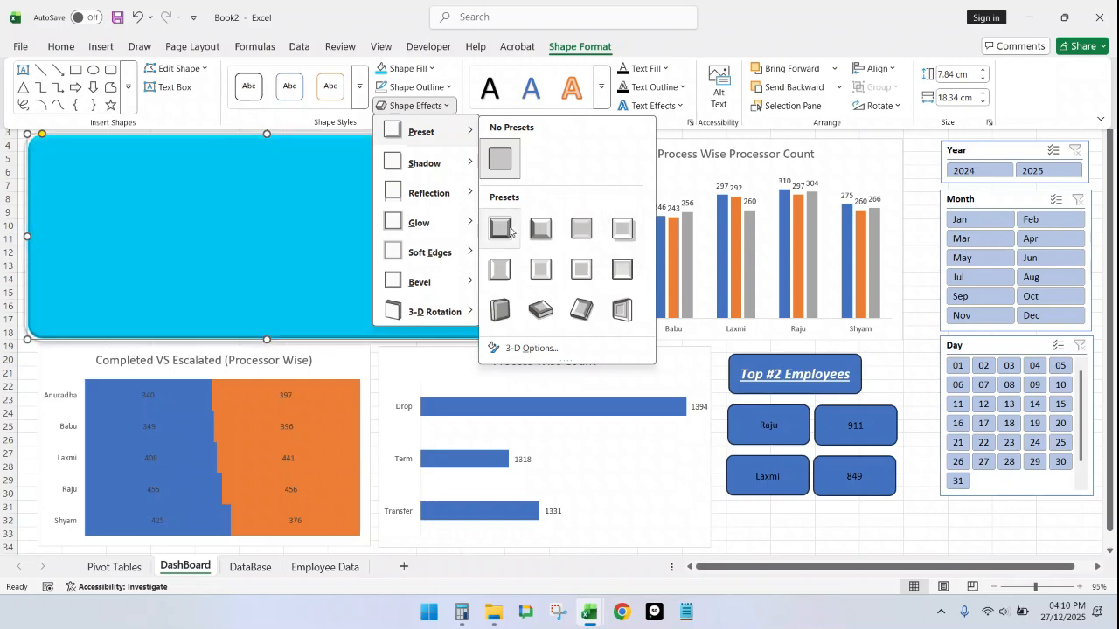
mouse_move(475, 172)
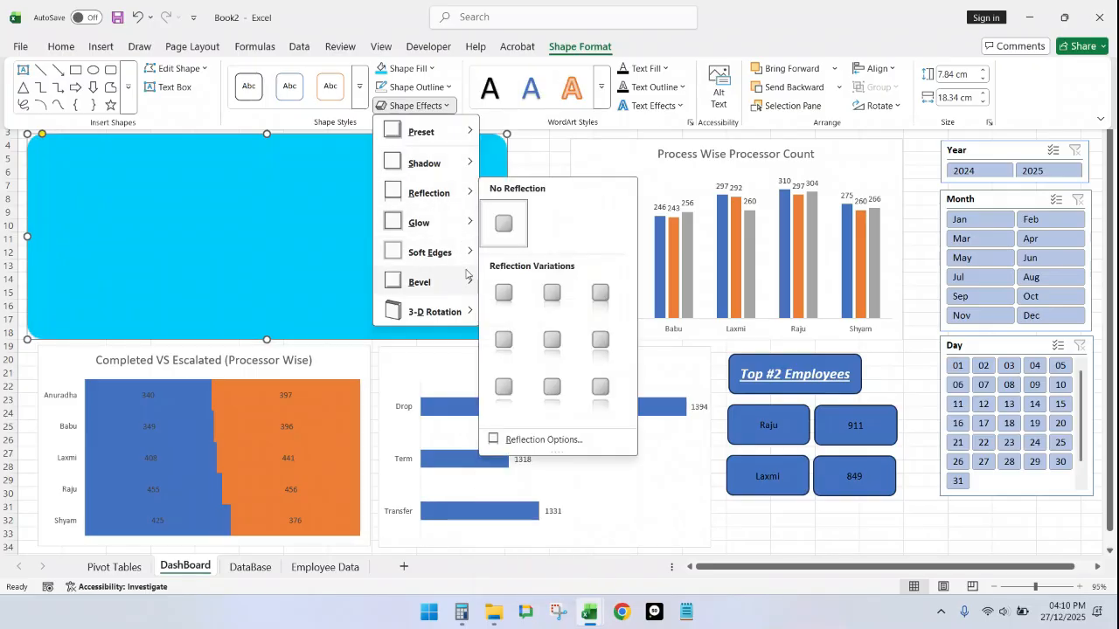
mouse_move(467, 276)
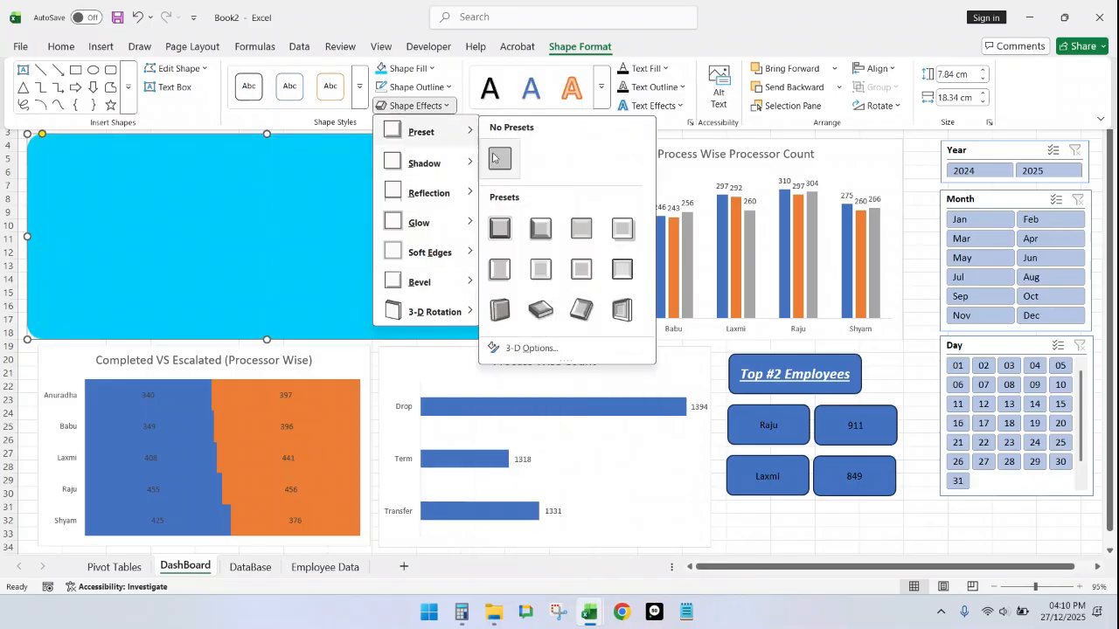
left_click(576, 234)
left_click(544, 168)
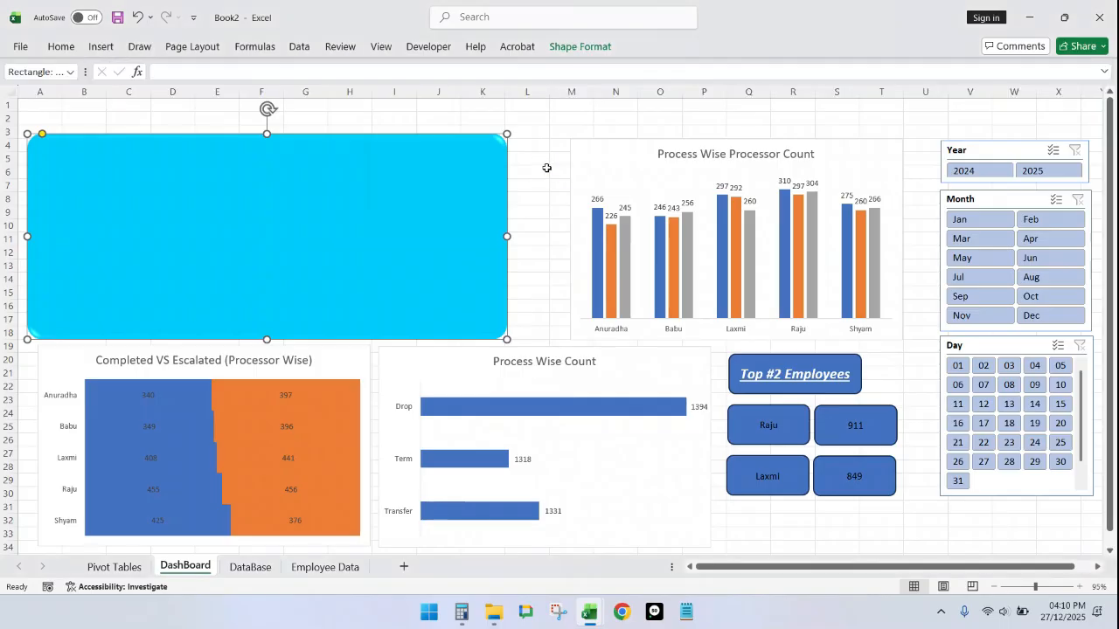
Step: Send the sky-blue rounded rectangle behind the Employee Wise Count chart
left_click(486, 150)
left_click(580, 46)
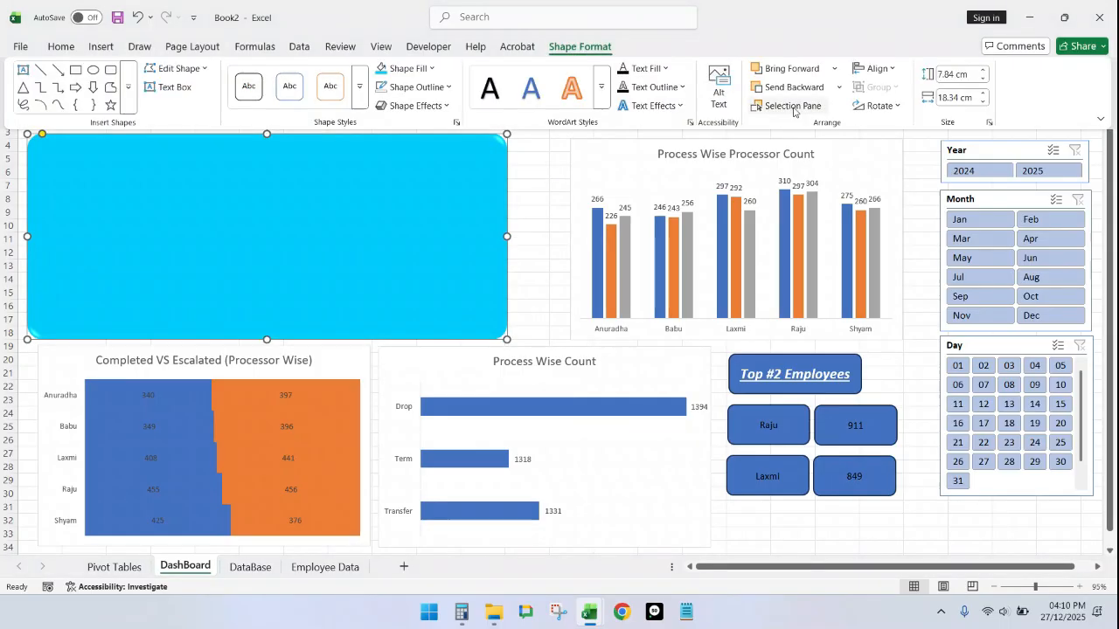
left_click(838, 88)
left_click(815, 125)
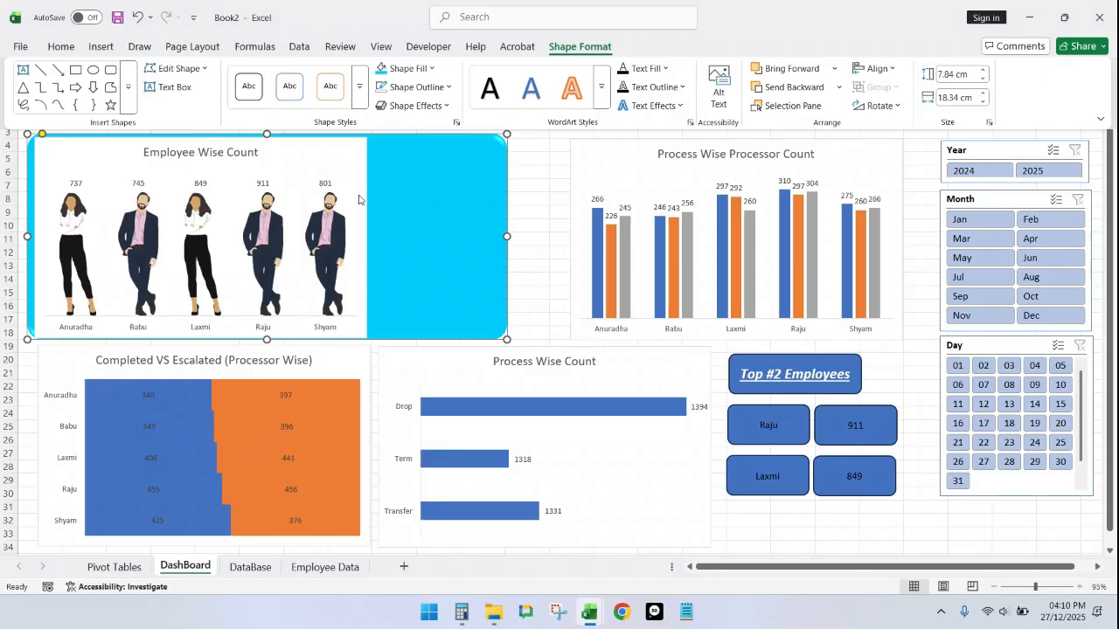
Step: Widen the Employee Wise Count chart to about column K so that it nearly spans the sky-blue rectangle
left_click(345, 150)
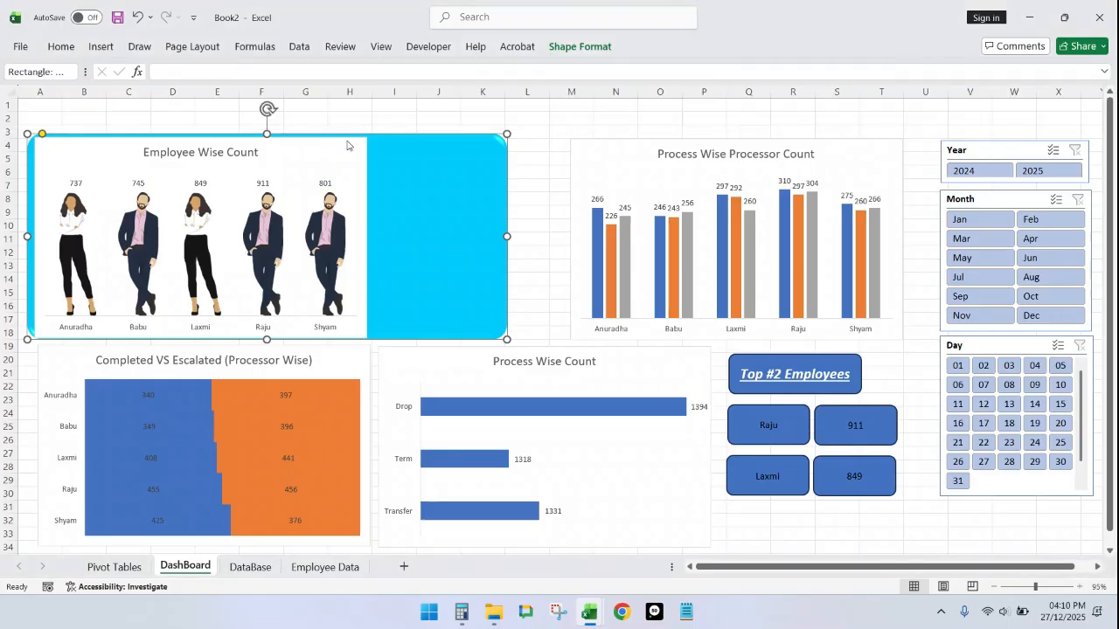
left_click(365, 220)
left_click_drag(364, 236, 486, 245)
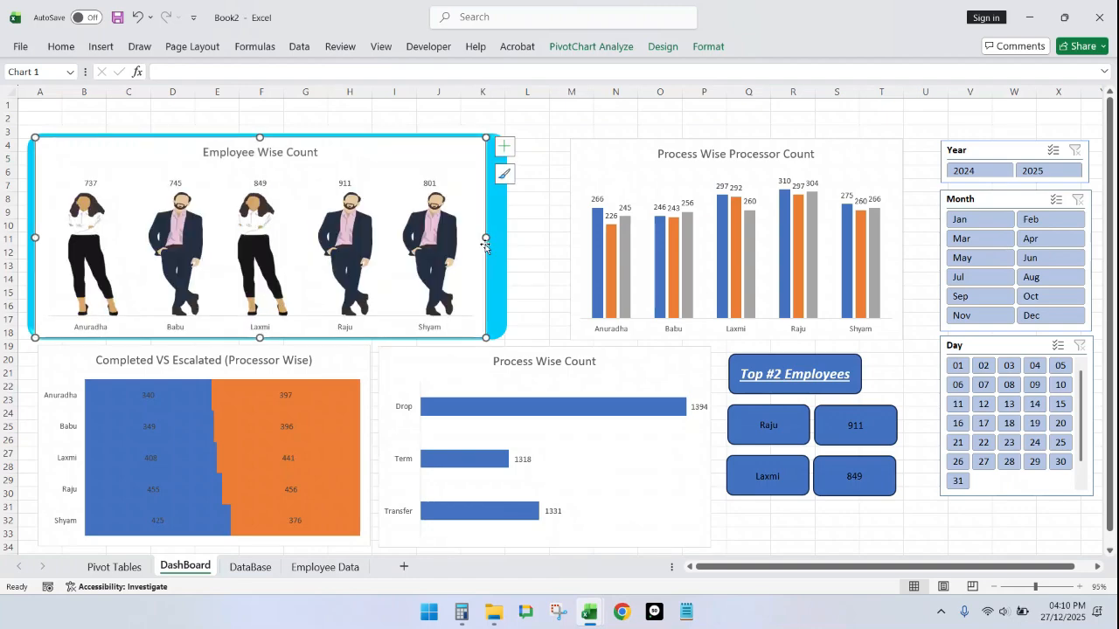
Step: Set the plot area of the Employee Wise Count chart to no fill and no border line
right_click(464, 148)
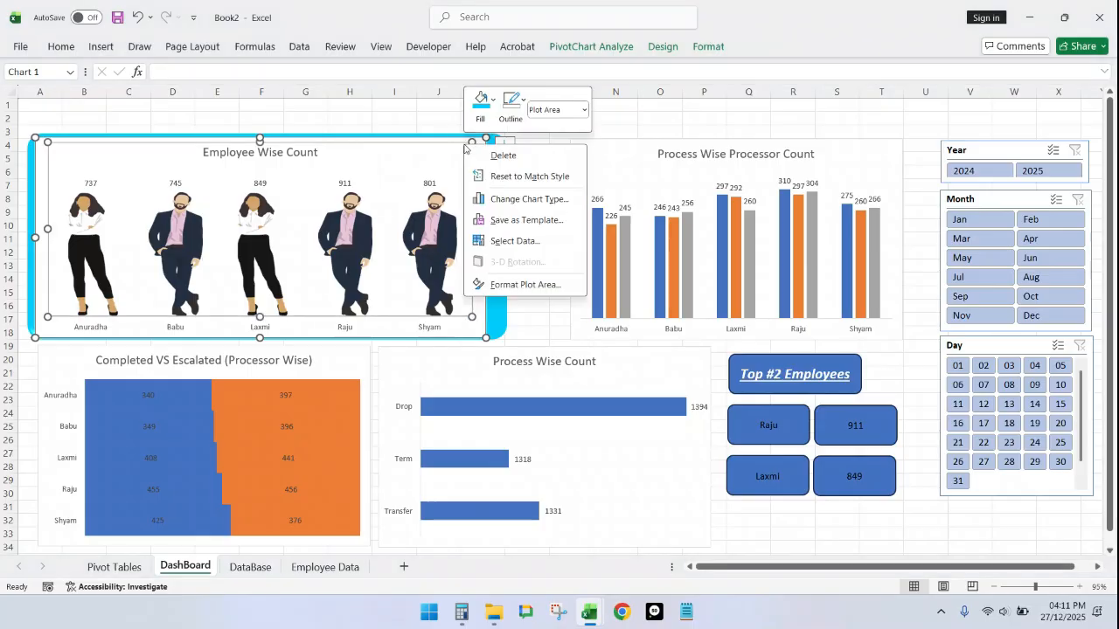
left_click(524, 285)
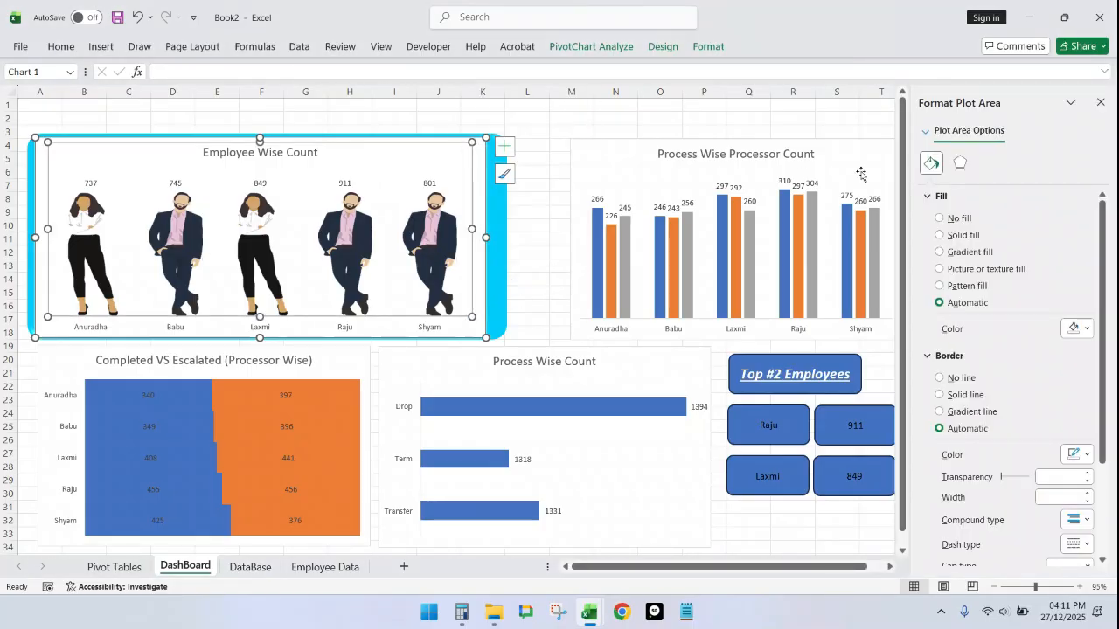
left_click(939, 218)
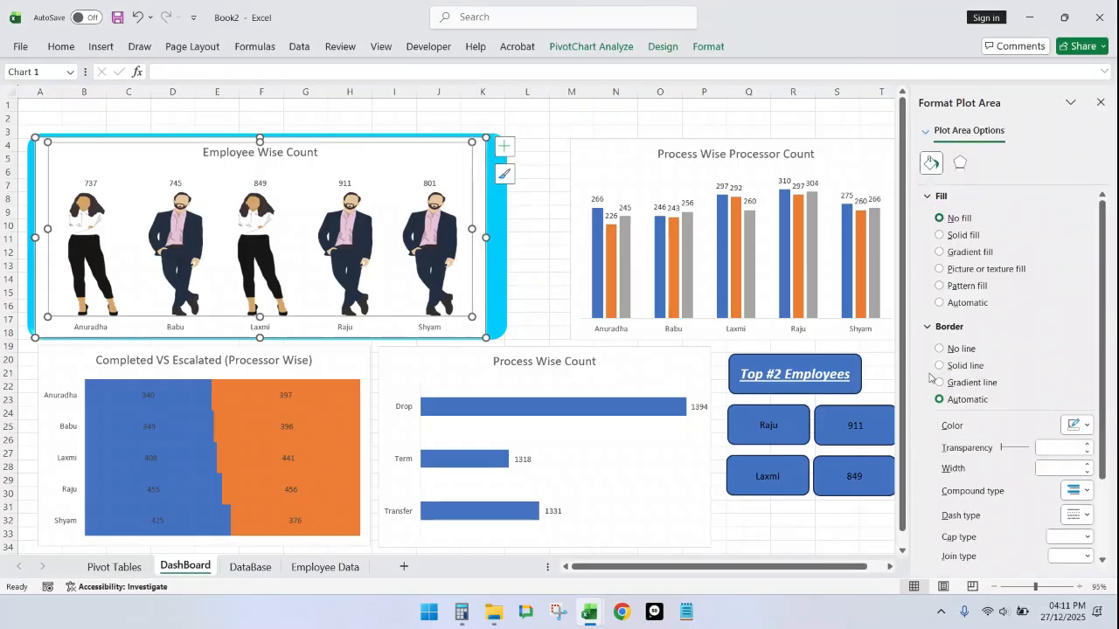
left_click(949, 350)
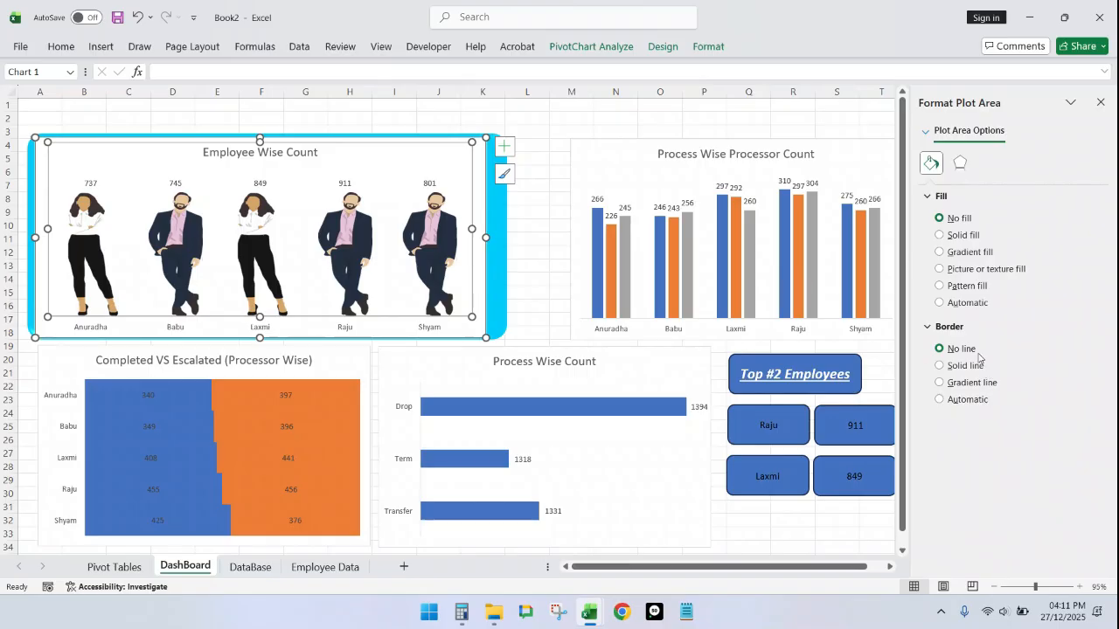
left_click(534, 131)
Step: Set the chart area of the Employee Wise Count chart to no fill and no border line
left_click(483, 163)
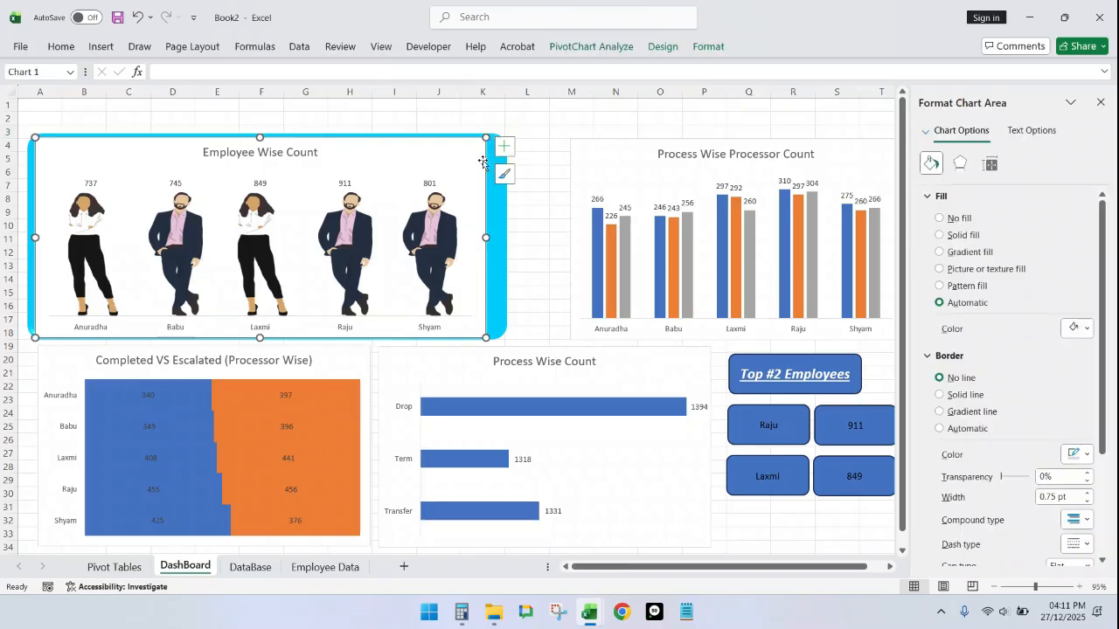
left_click(941, 219)
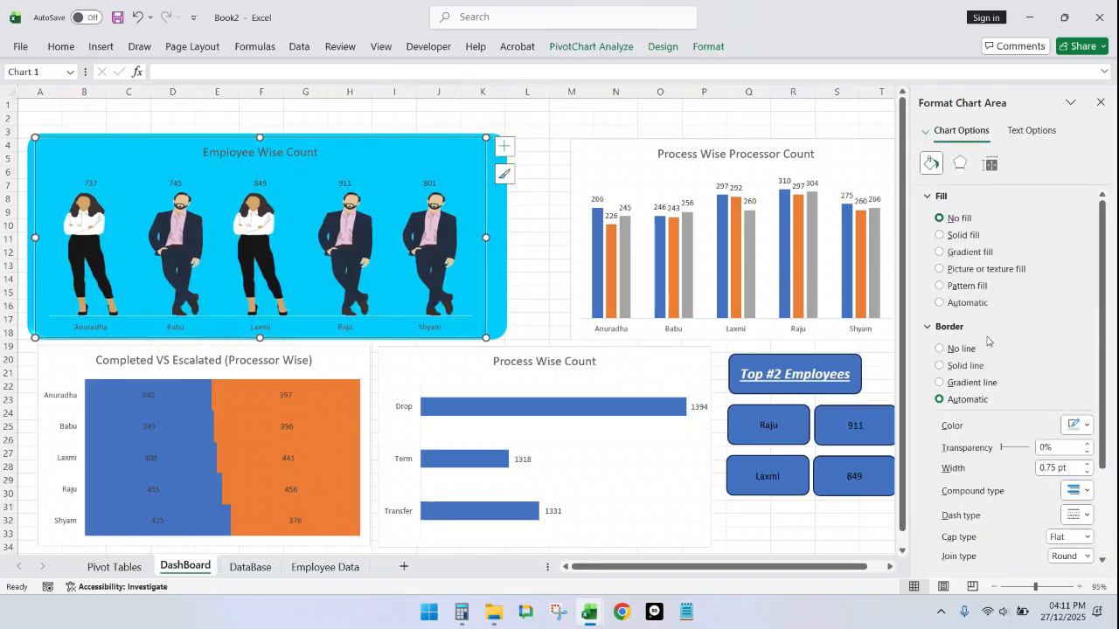
left_click(938, 349)
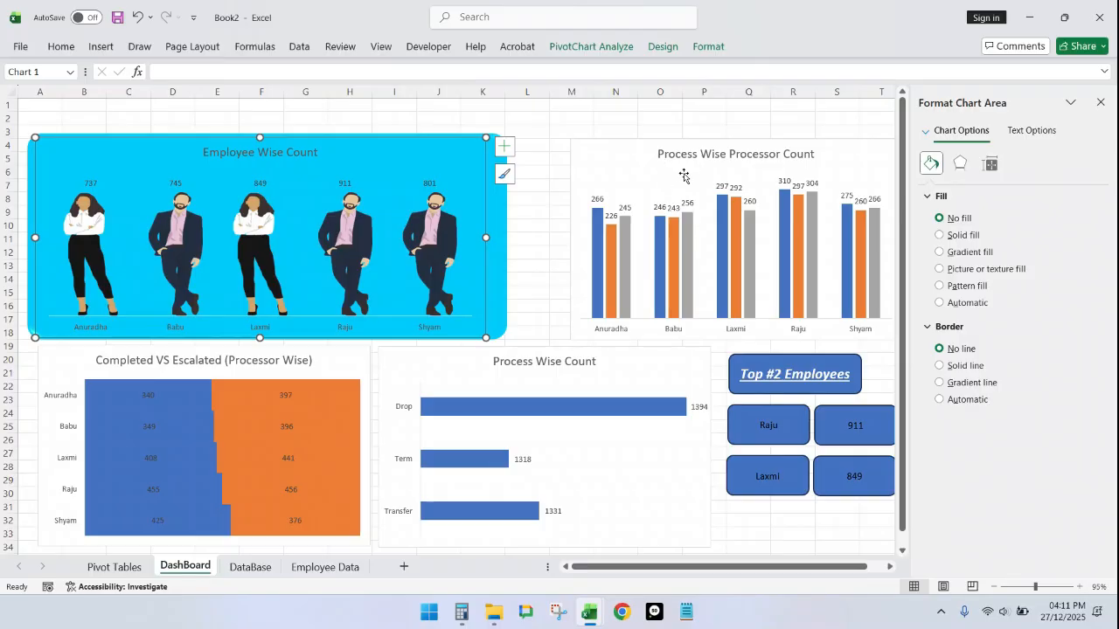
left_click(557, 118)
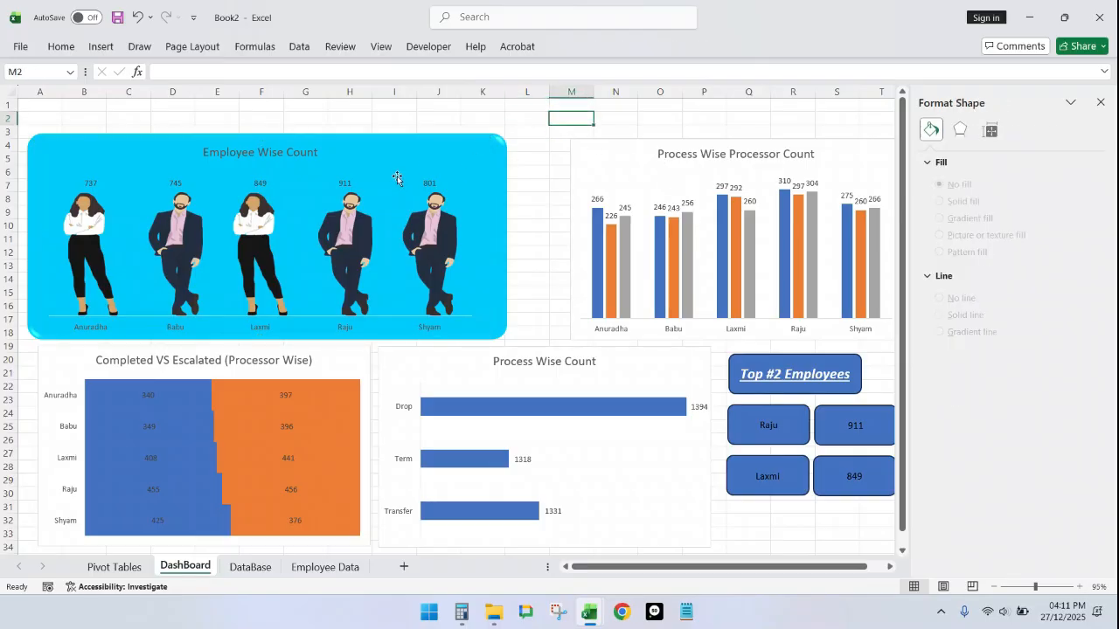
Step: Widen the Employee Wise Count chart slightly toward the right edge of its background rectangle and close the formatting pane
left_click(441, 150)
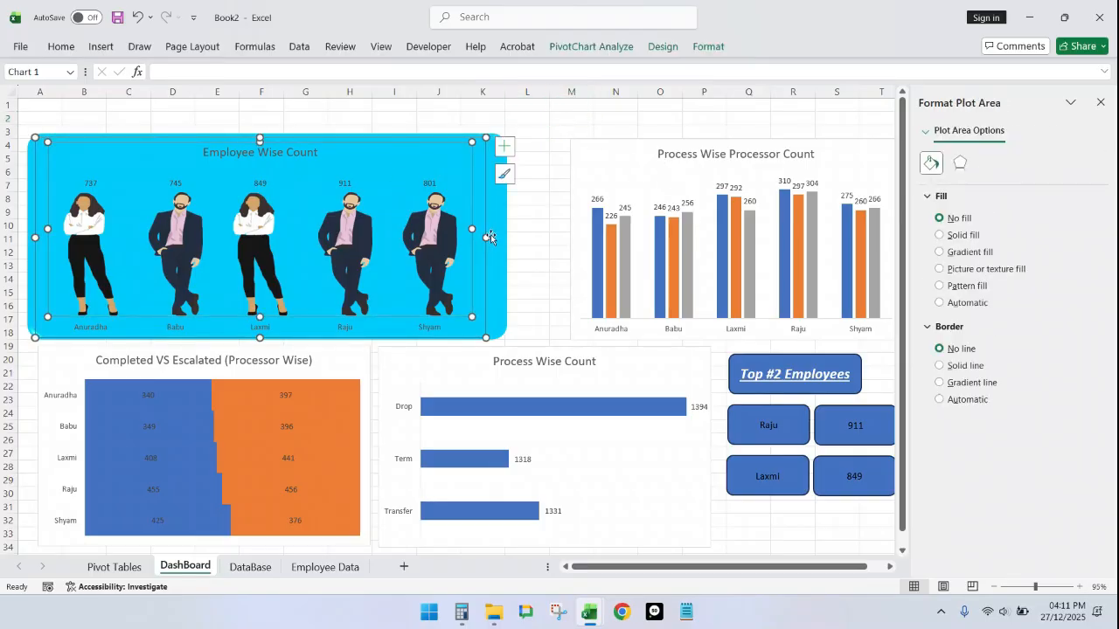
left_click_drag(487, 237, 494, 237)
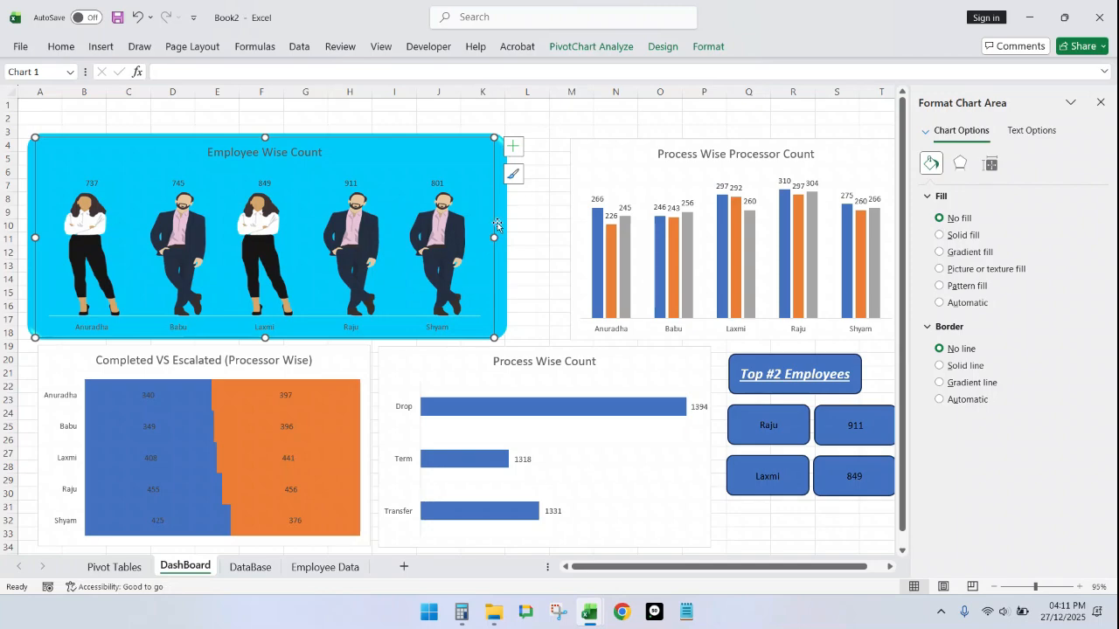
left_click(535, 127)
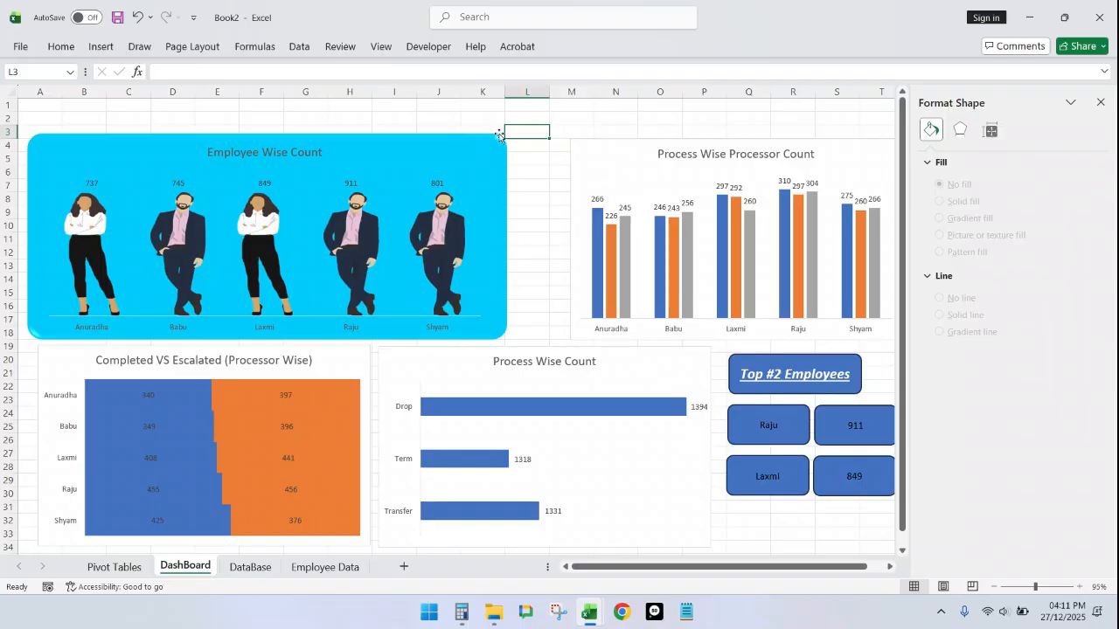
left_click(499, 137)
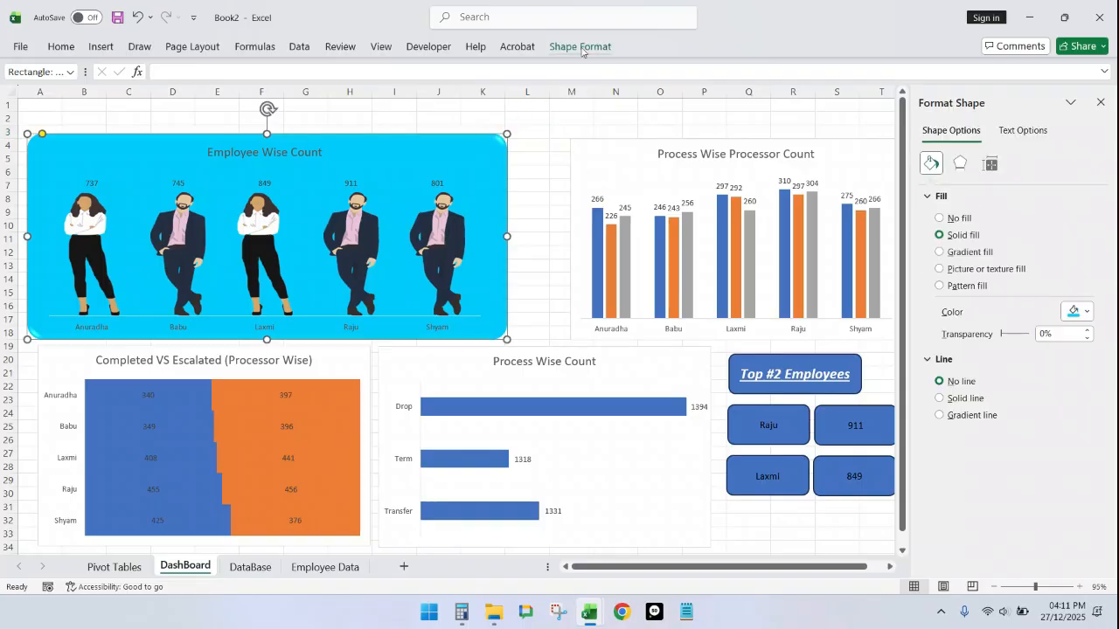
left_click(1100, 103)
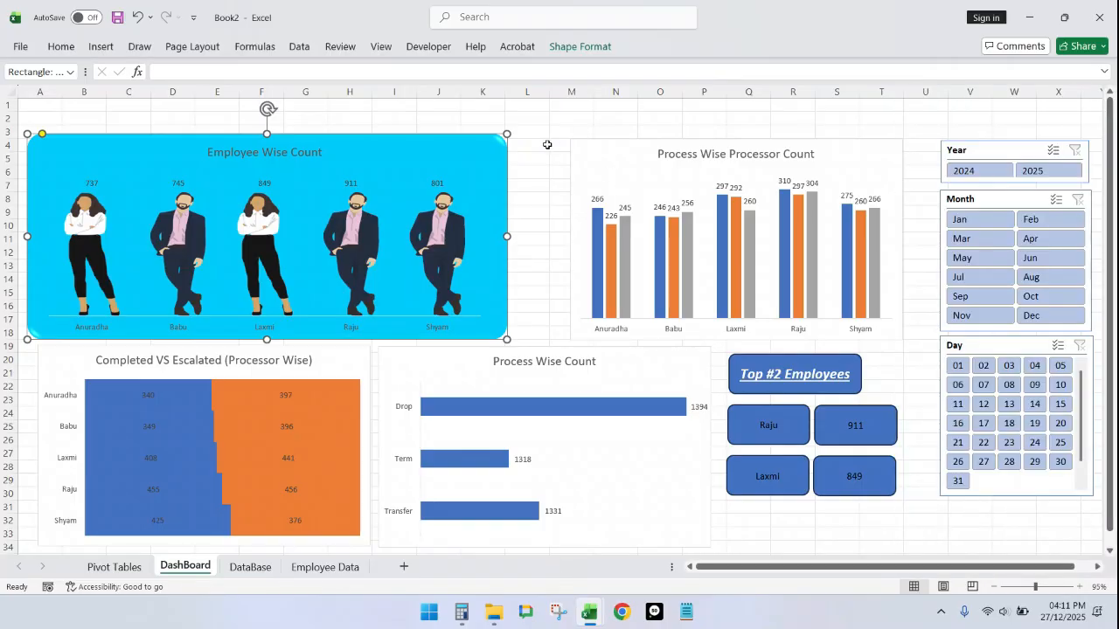
Step: Duplicate the sky-blue rectangle and place the copy over the Process Wise Processor Count chart, spanning about columns L to V and rows 3 to 18
left_click(514, 22)
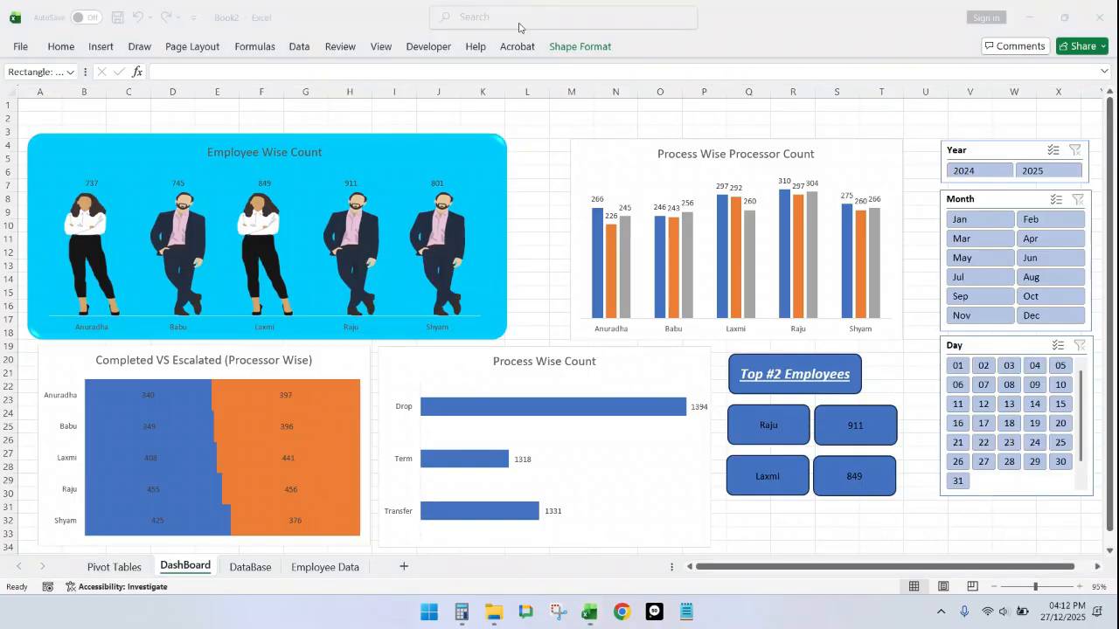
left_click(484, 138)
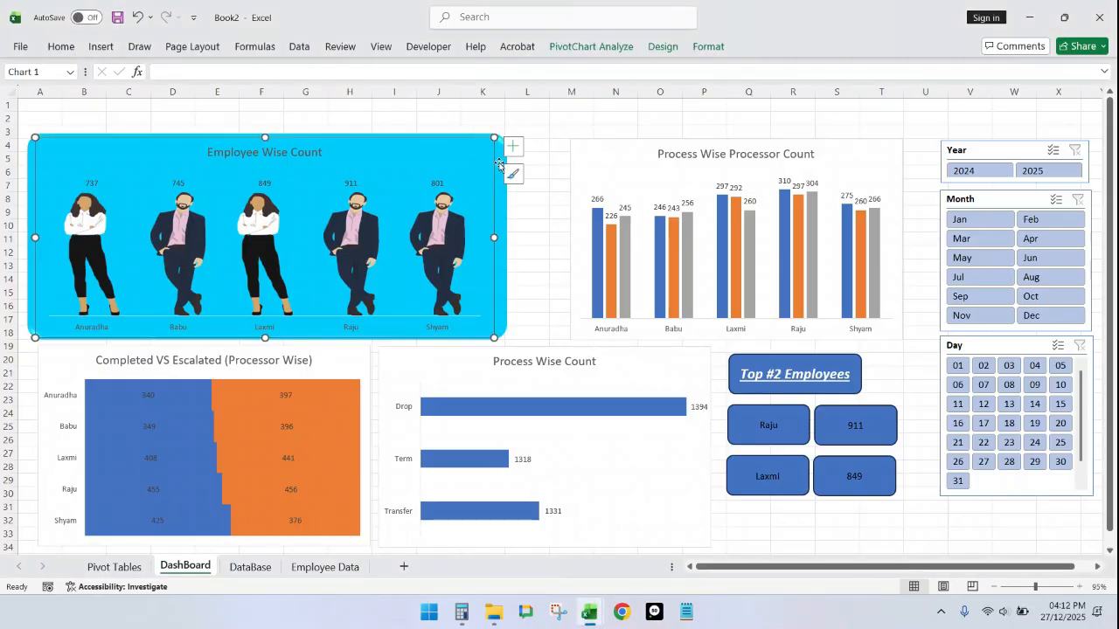
left_click(503, 175)
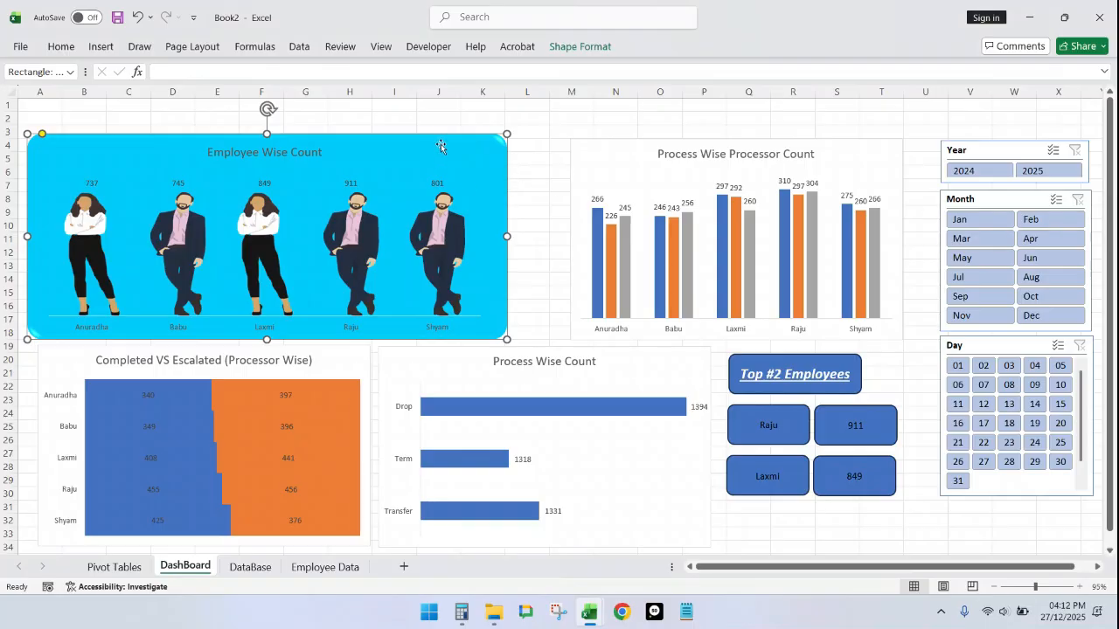
key("ctrl+d")
left_click_drag(442, 149, 916, 131)
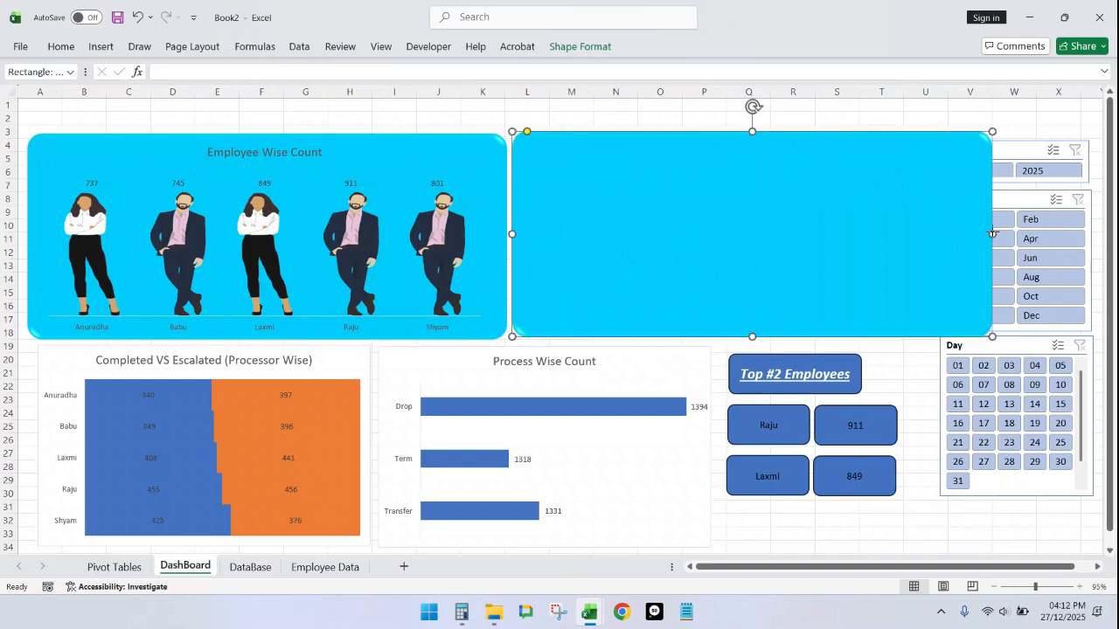
Step: Narrow the copied sky-blue rectangle to about 15.86 cm, ending before the slicers, and fill it with light gray
left_click_drag(992, 233, 926, 260)
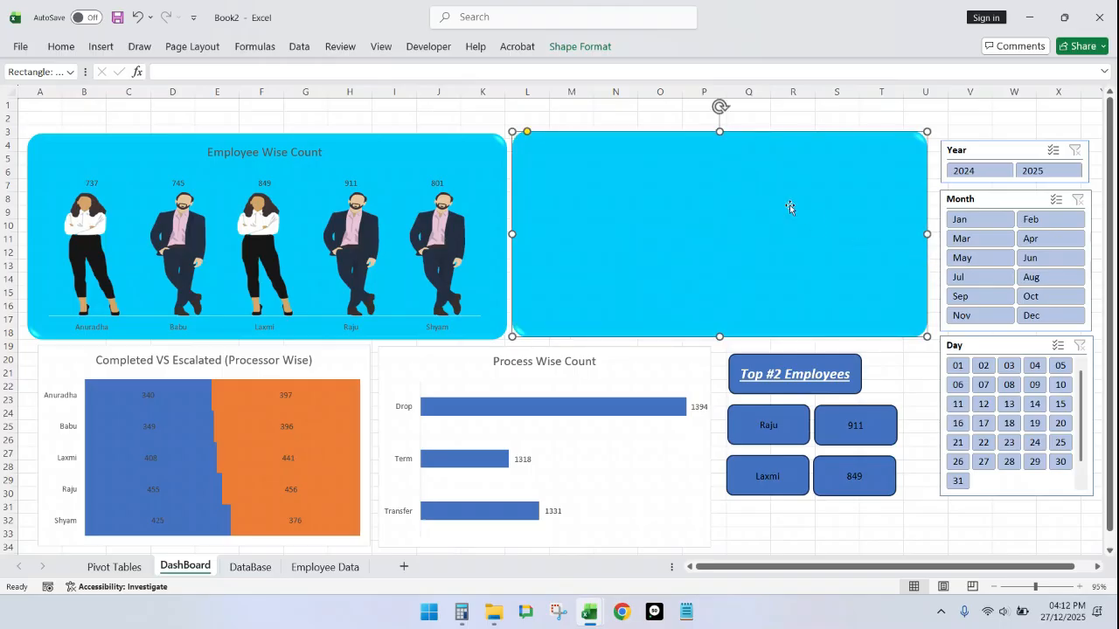
left_click(588, 46)
left_click(429, 69)
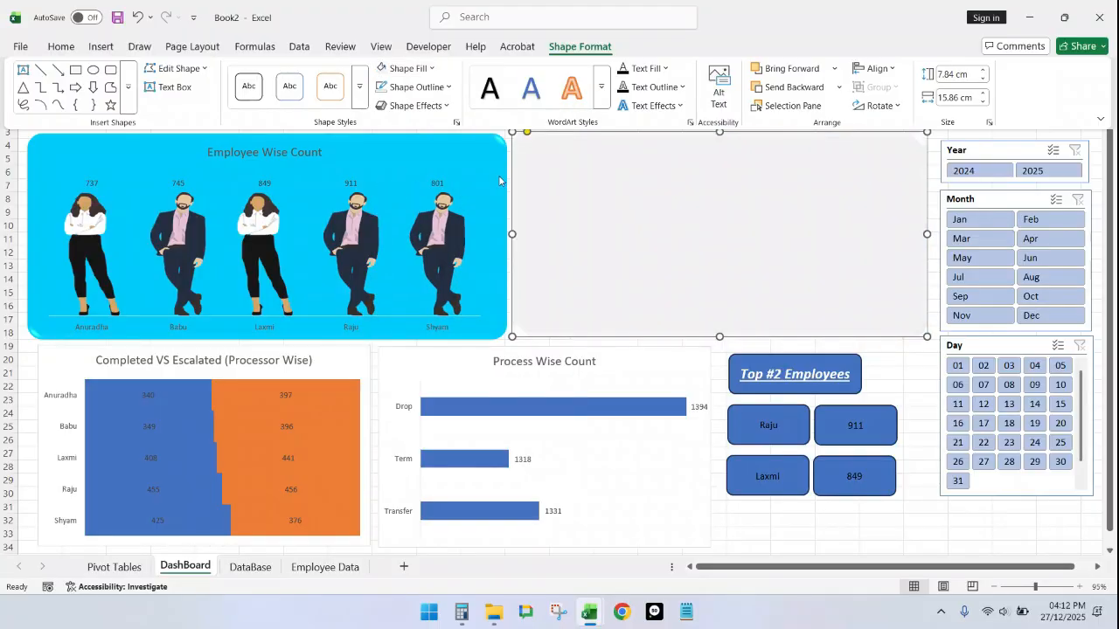
left_click(385, 190)
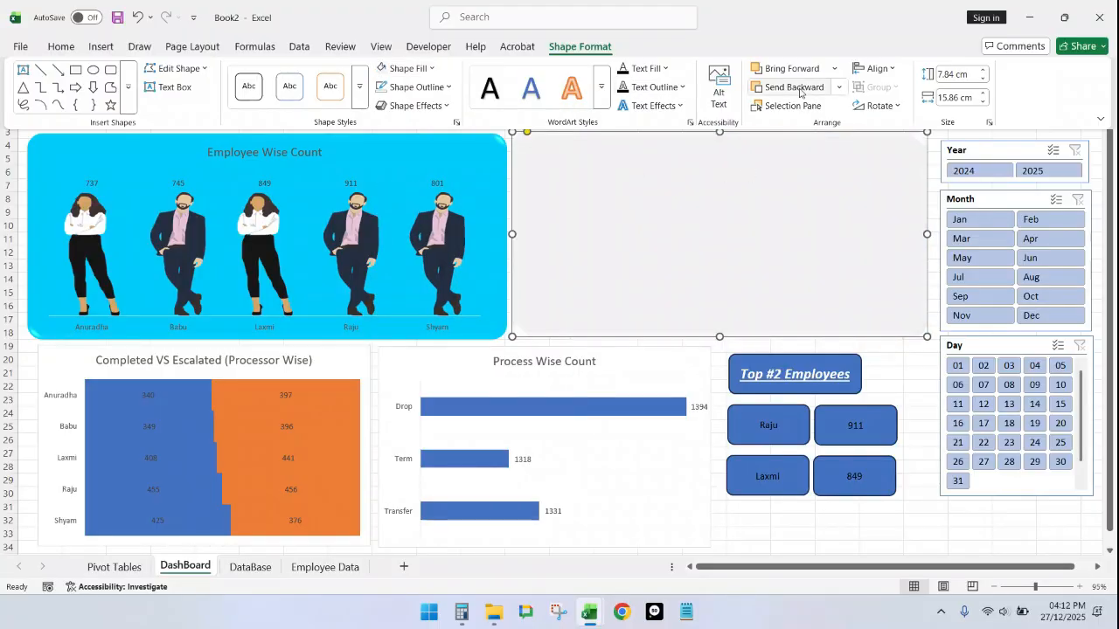
Step: Send the light gray rectangle to the back, then reposition and widen the Process Wise Processor Count chart to fit over it
left_click(840, 88)
left_click(808, 128)
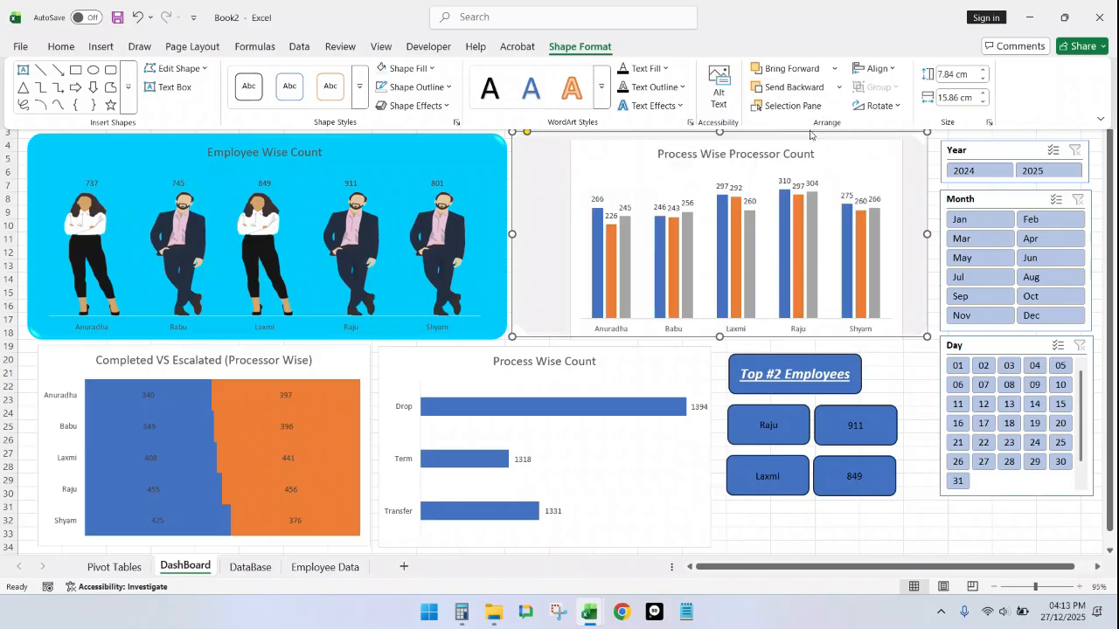
left_click(847, 142)
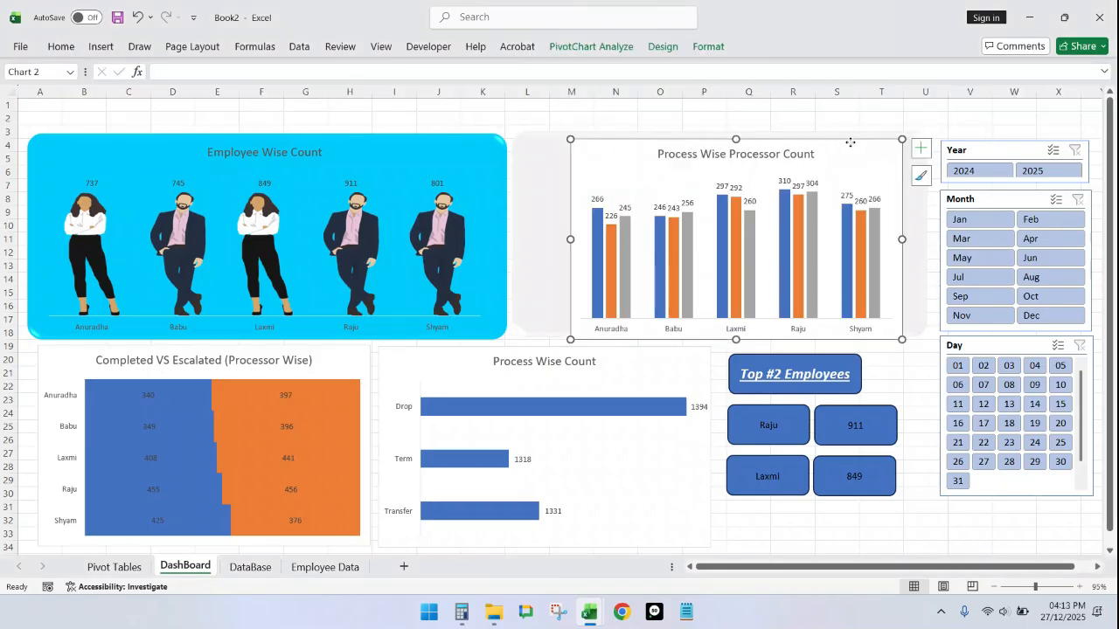
left_click_drag(848, 142, 799, 142)
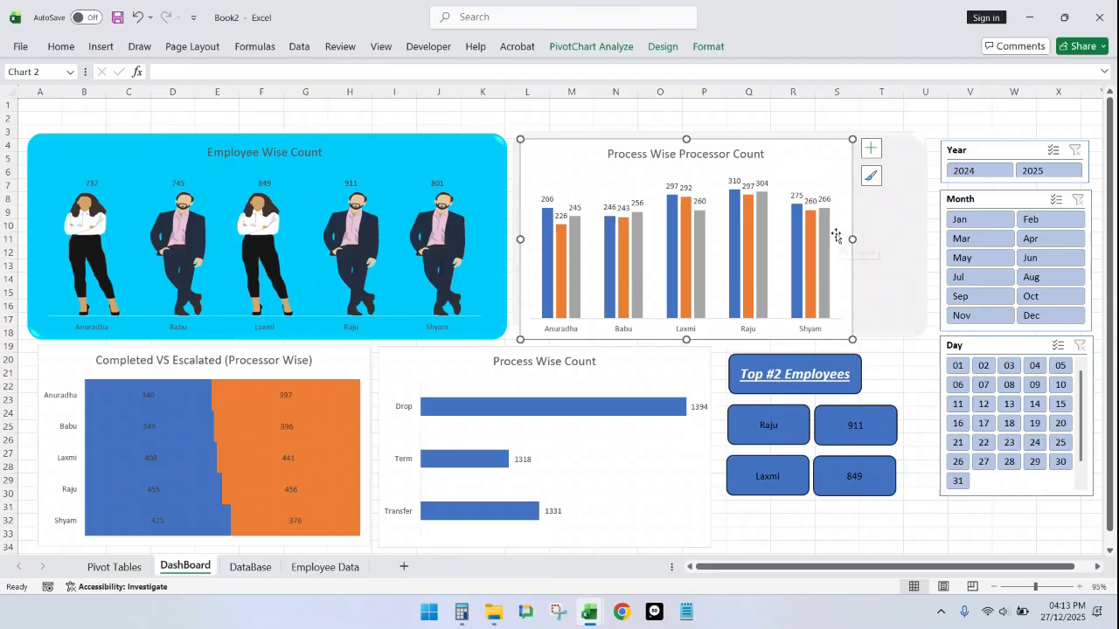
left_click_drag(854, 238, 910, 241)
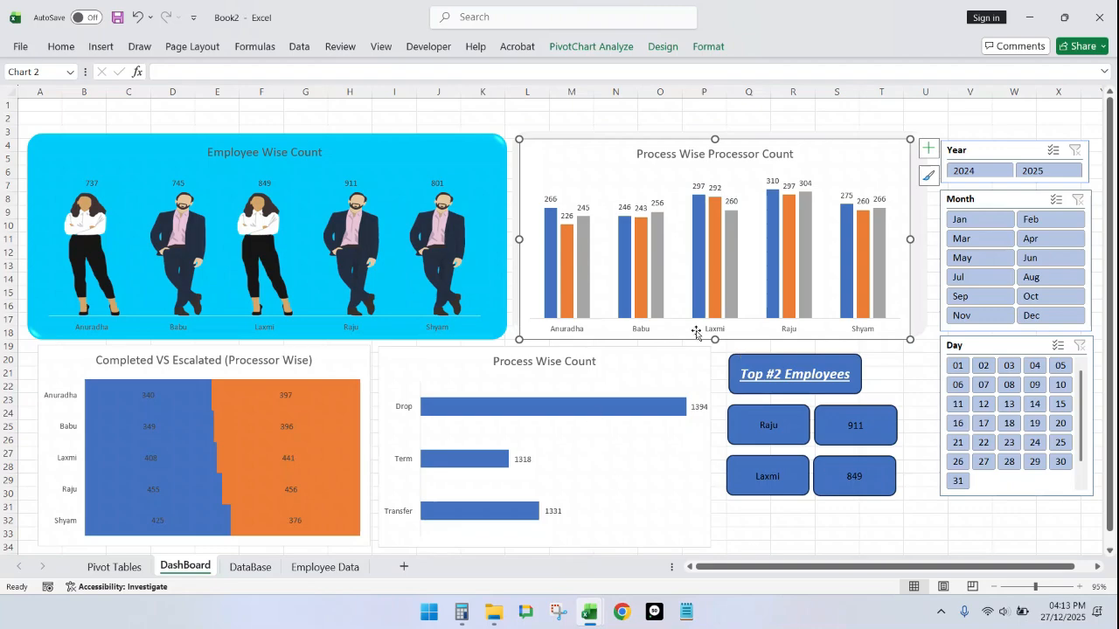
Step: Set the chart area of the Process Wise Processor Count chart to no fill and no border line
right_click(885, 149)
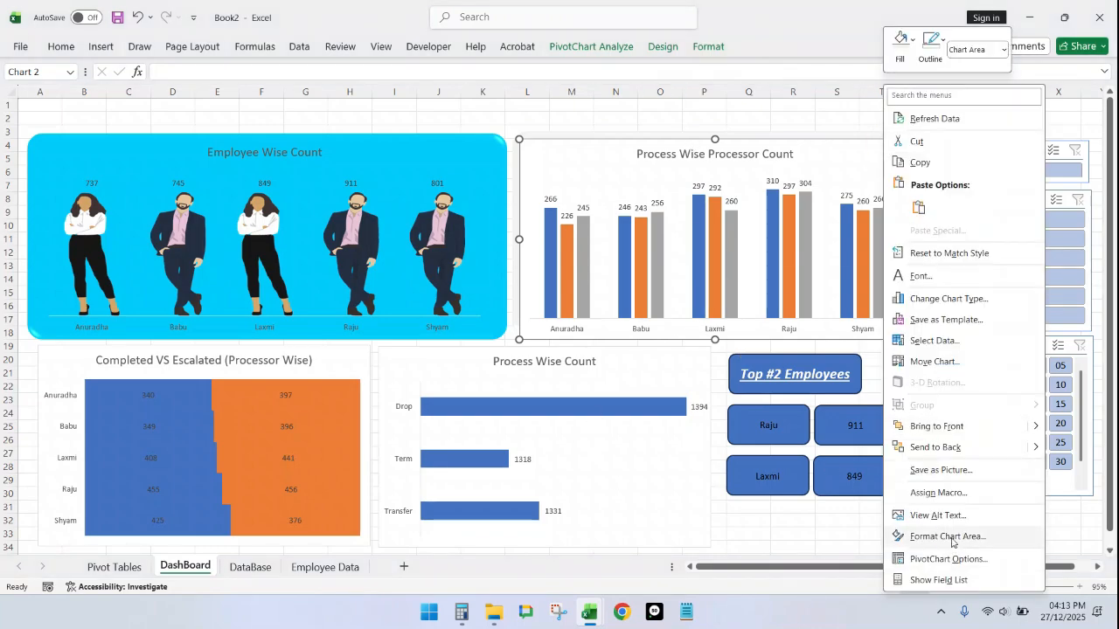
left_click(945, 536)
left_click(942, 219)
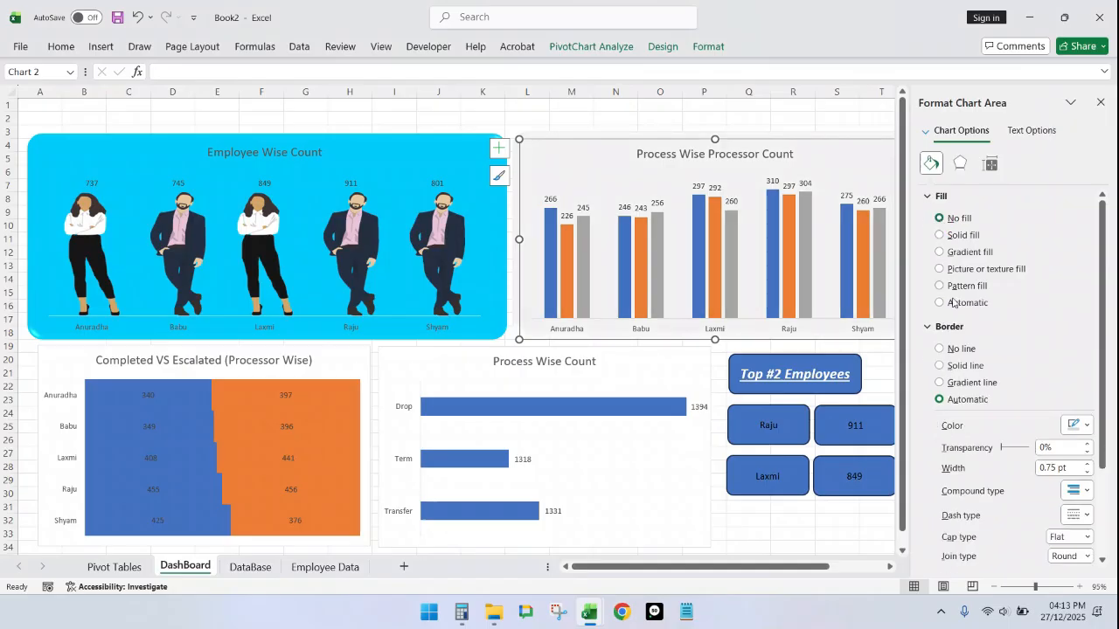
left_click(939, 348)
left_click(797, 120)
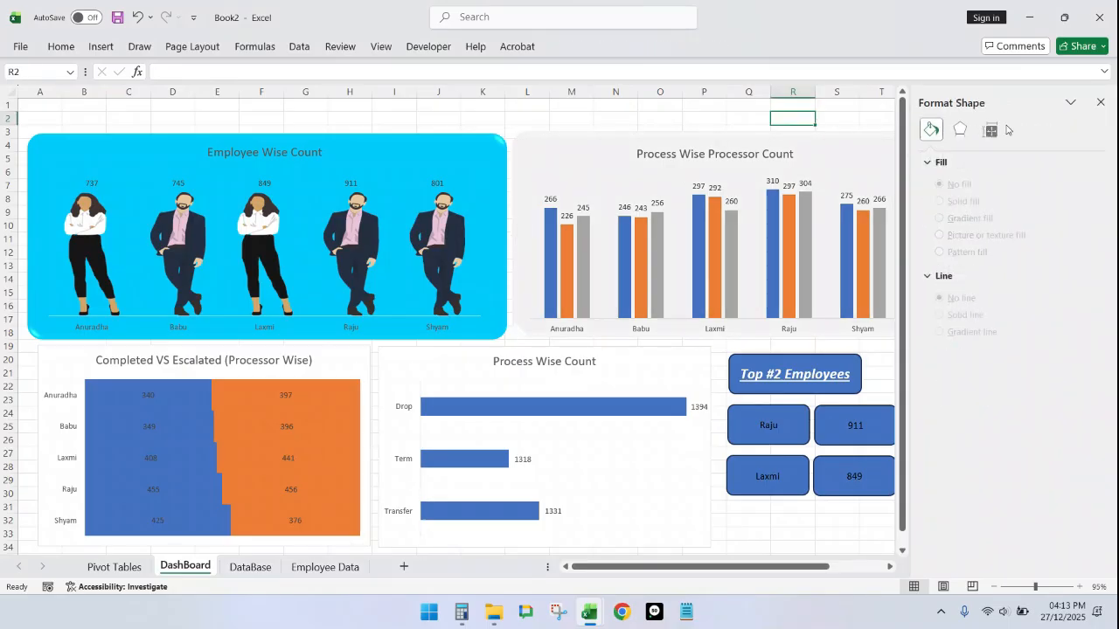
left_click(1099, 103)
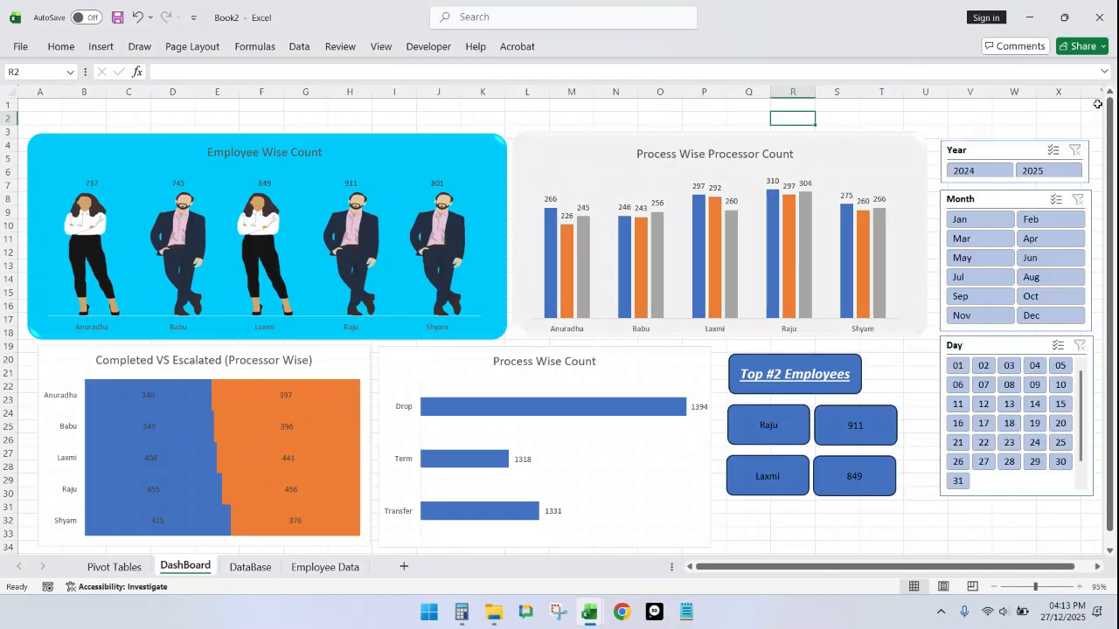
Step: Duplicate the light gray rectangle over the Completed VS Escalated chart and narrow the copy to about 13.55 cm
left_click(904, 138)
left_click_drag(904, 138, 407, 352)
left_click_drag(442, 445, 382, 438)
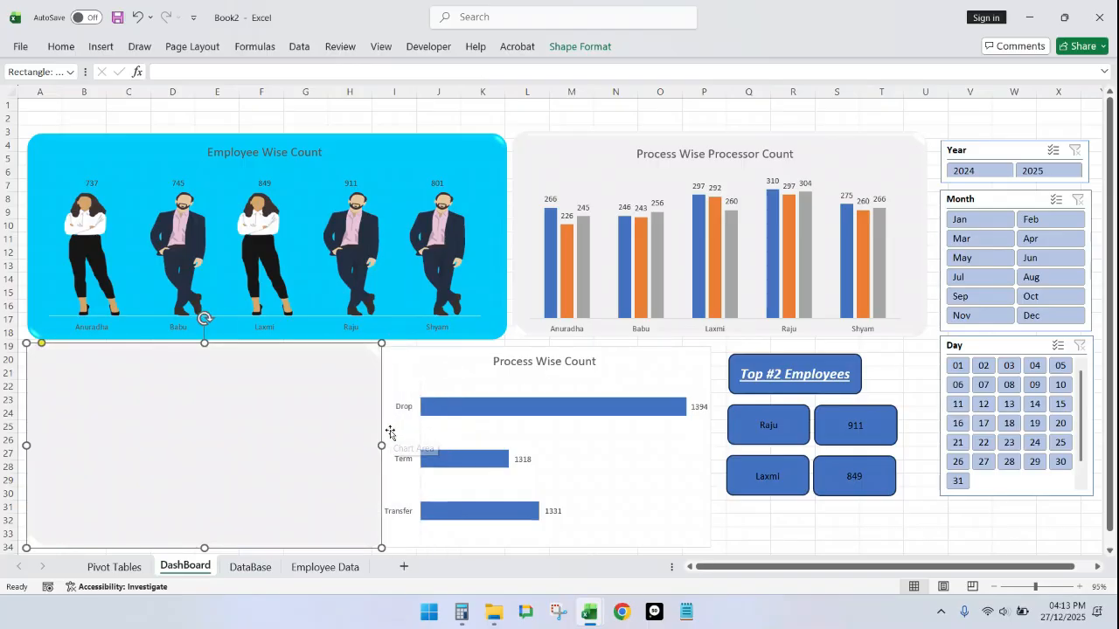
Step: Fill the rectangle over the Completed VS Escalated chart with Orange, Accent 2, Lighter 80% and send it to the back
left_click(584, 49)
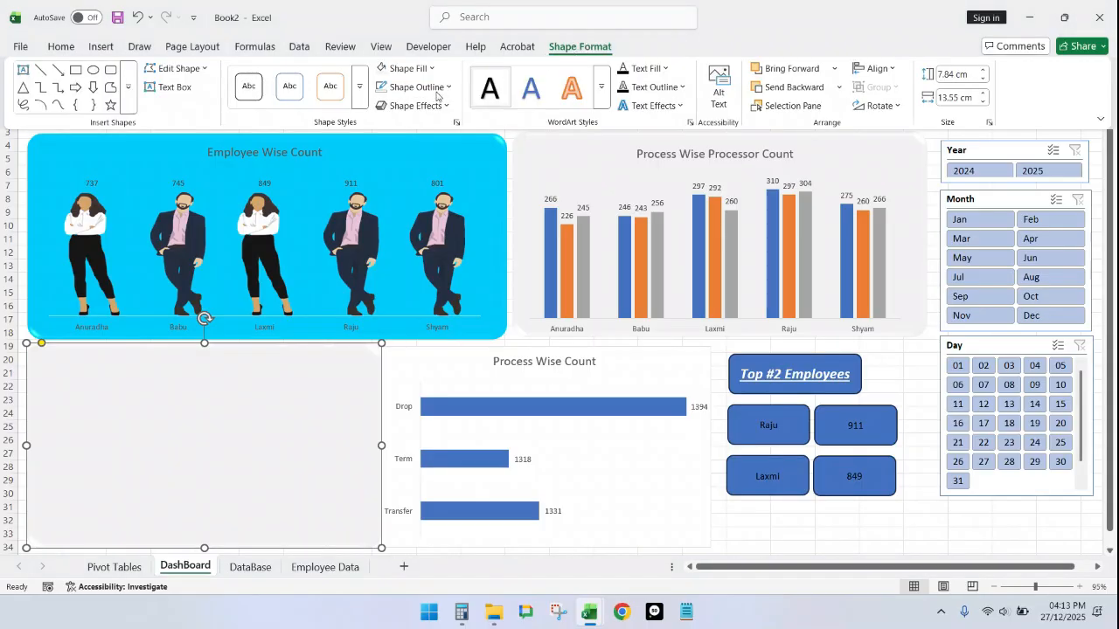
left_click(431, 69)
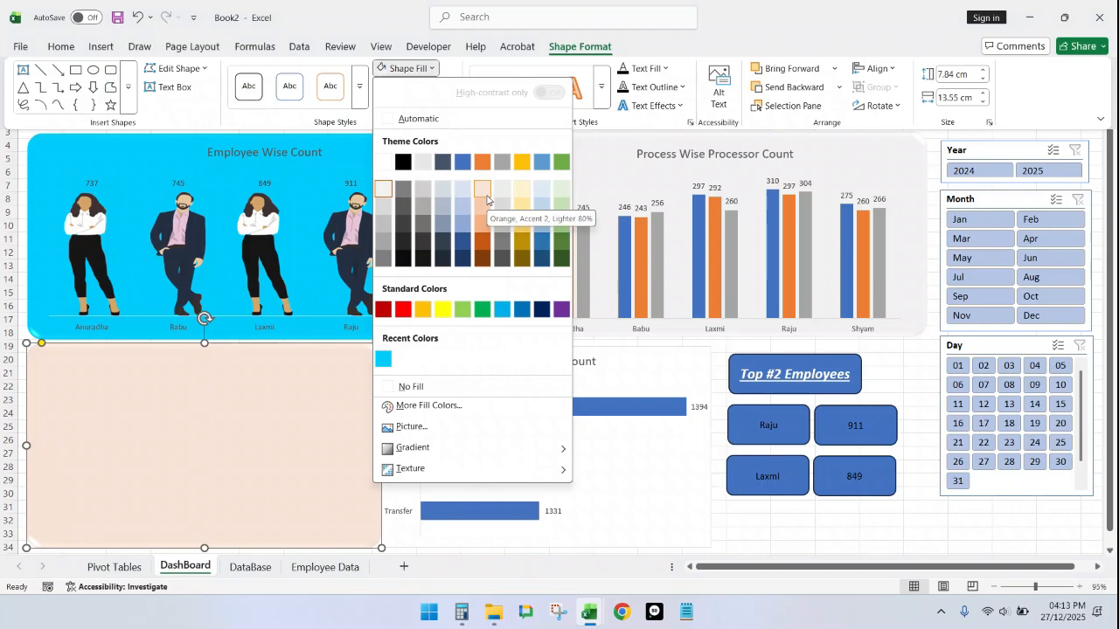
left_click(482, 189)
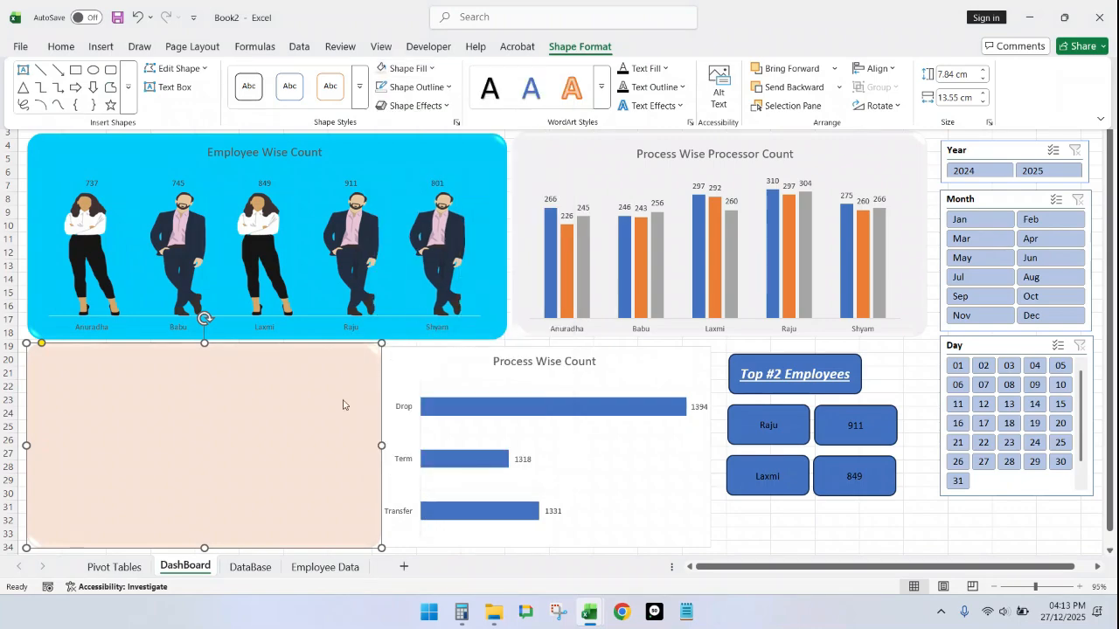
left_click(838, 86)
left_click(825, 127)
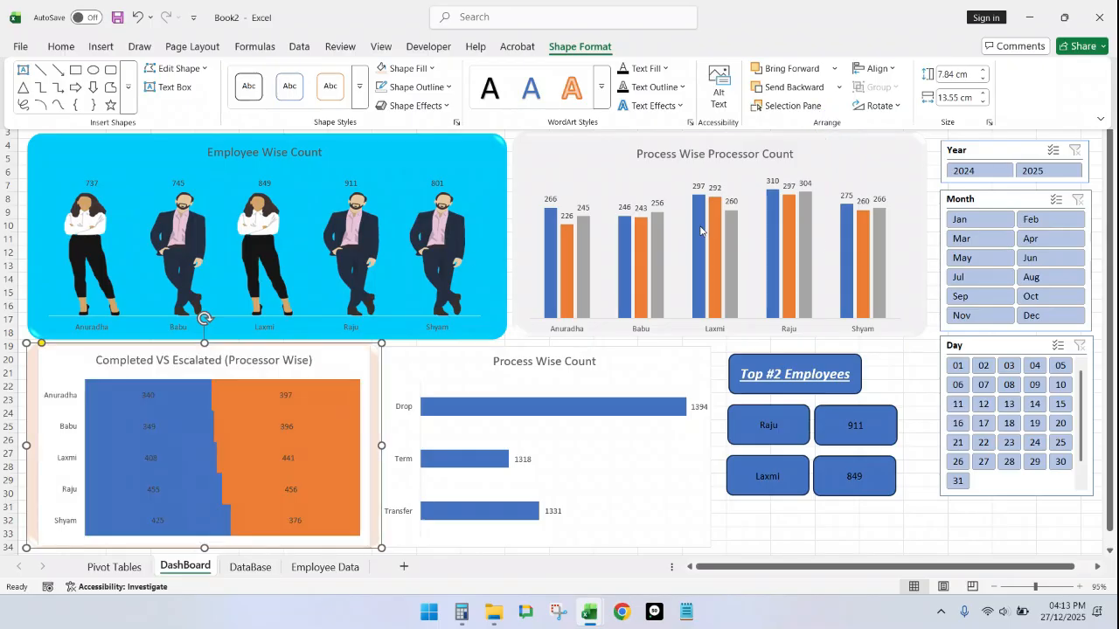
Step: Set the chart area of the Completed VS Escalated chart to no fill and no border line
scroll(205, 299, "down", 3)
left_click(253, 478)
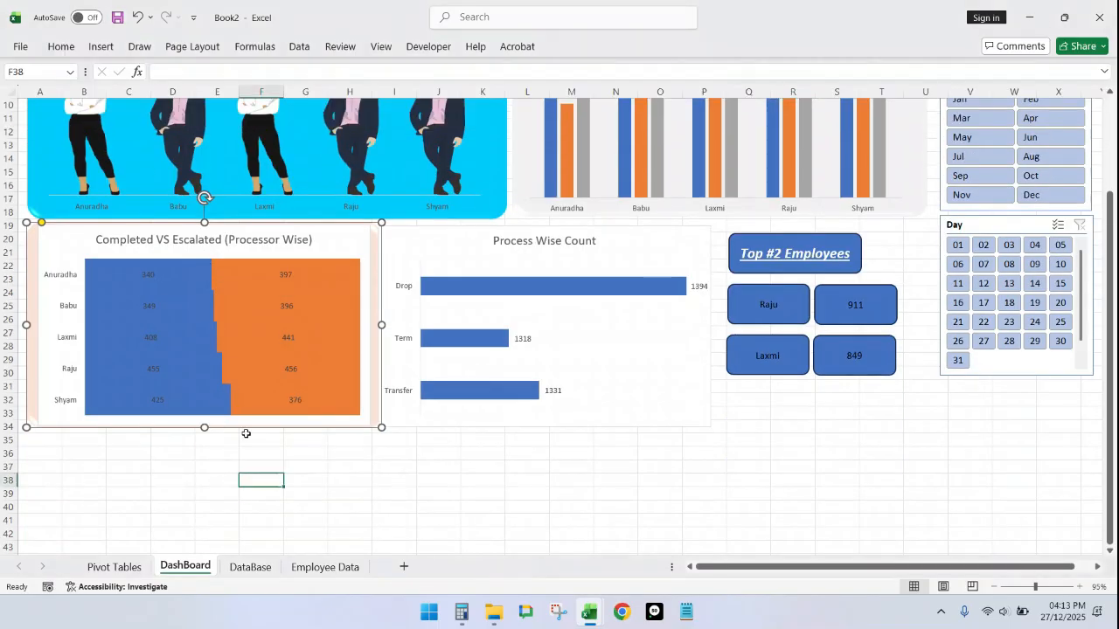
left_click(346, 232)
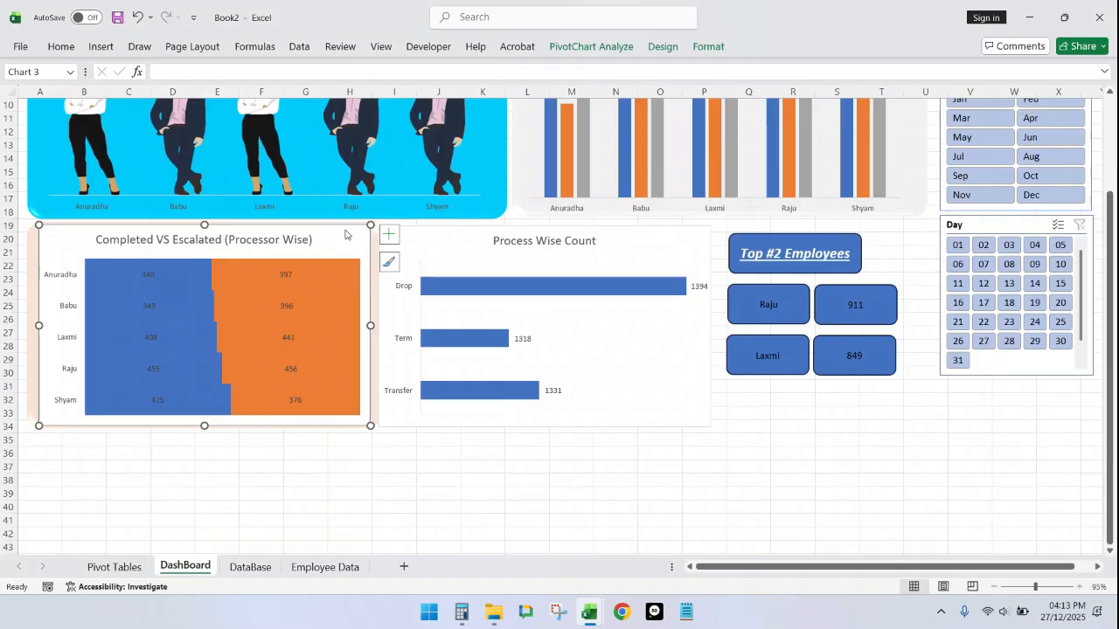
right_click(346, 232)
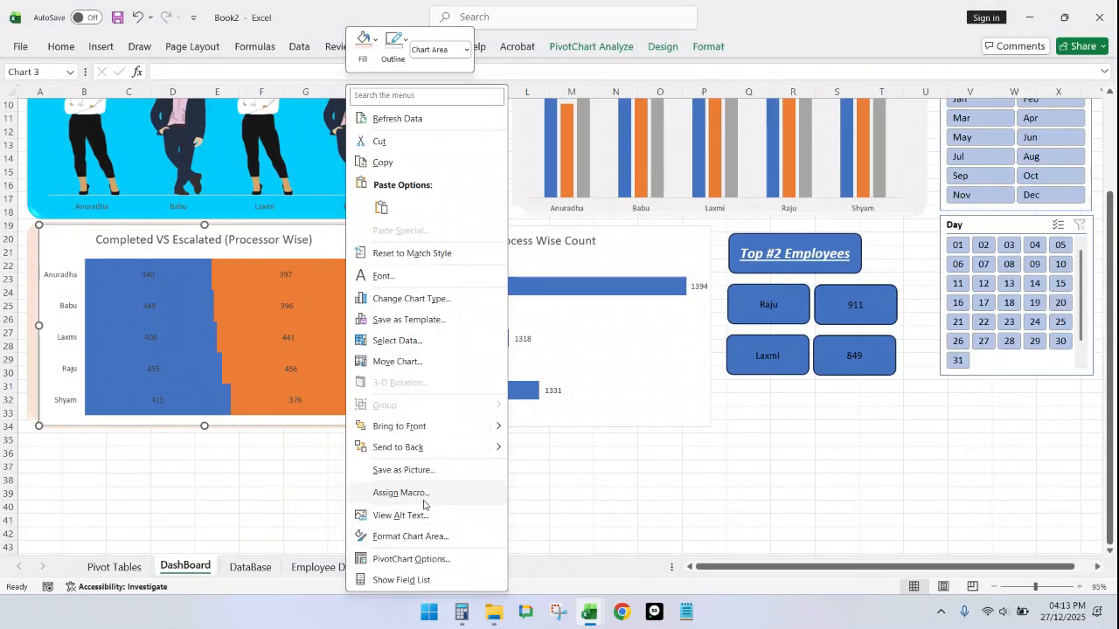
left_click(429, 535)
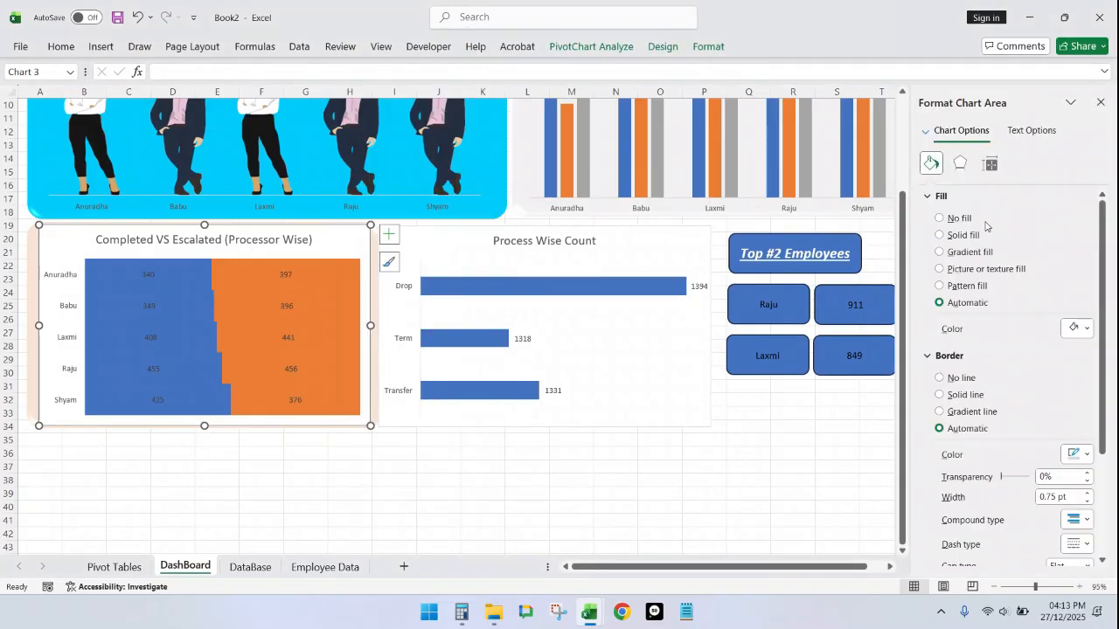
left_click(940, 219)
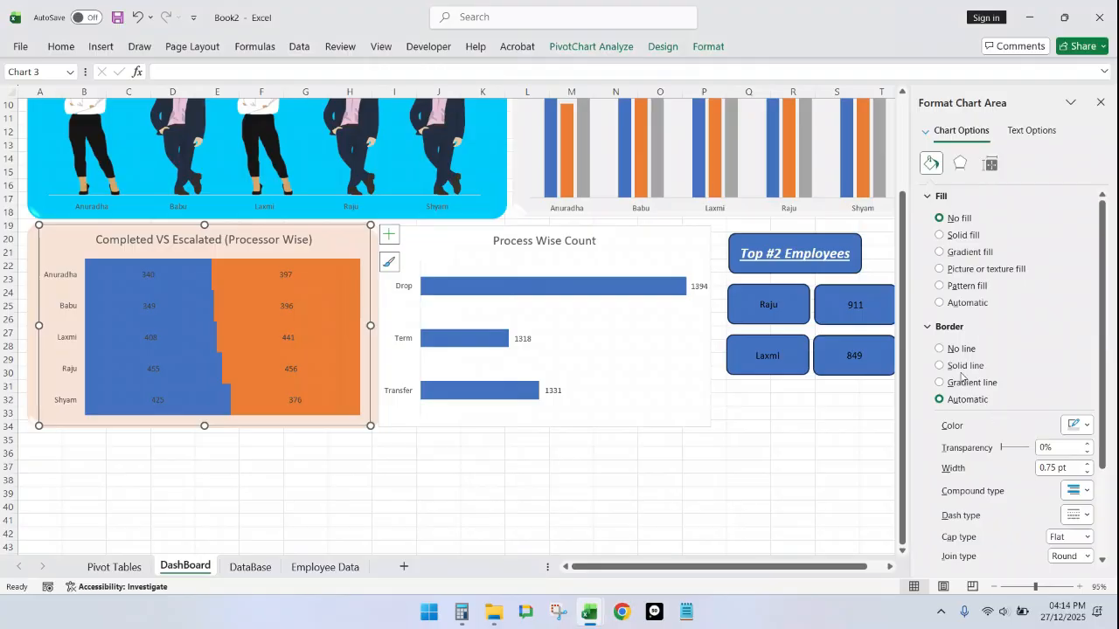
left_click(938, 349)
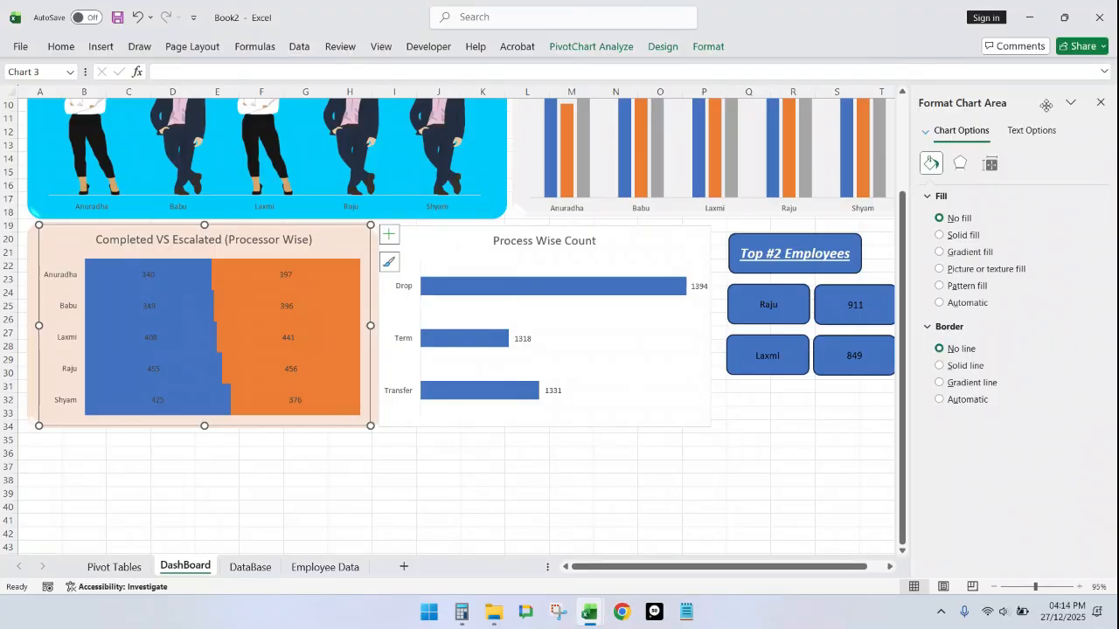
left_click(1100, 102)
left_click(699, 467)
scroll(285, 337, "up", 2)
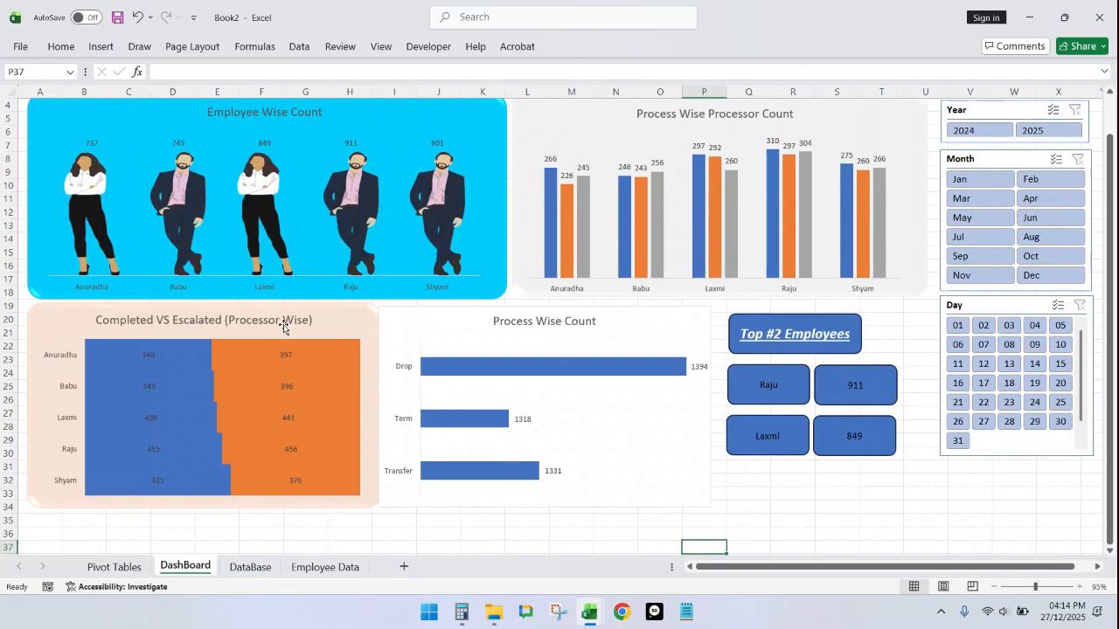
Step: Duplicate the light orange rectangle over the Process Wise Count chart and resize the copy to about 13.48 cm wide
left_click(369, 315)
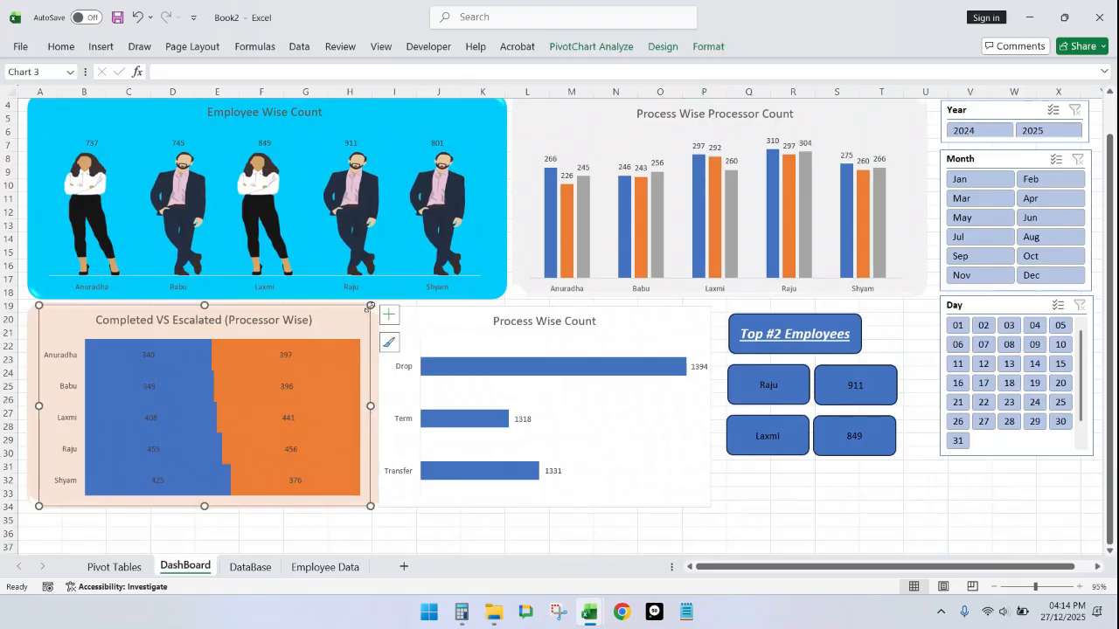
left_click(381, 328)
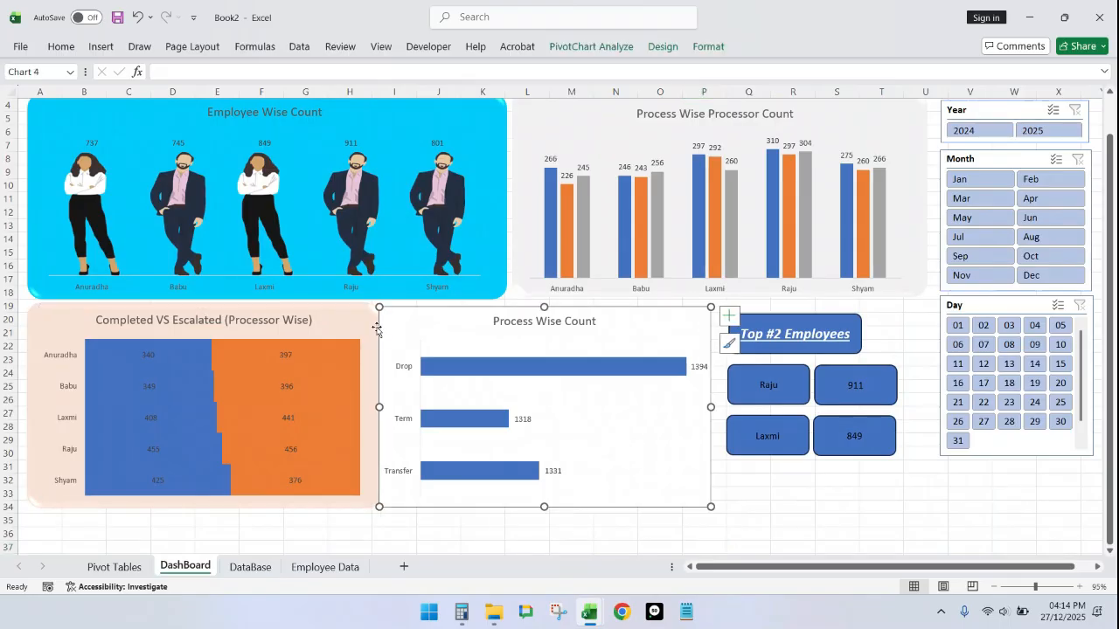
left_click(377, 325)
key("ctrl+d")
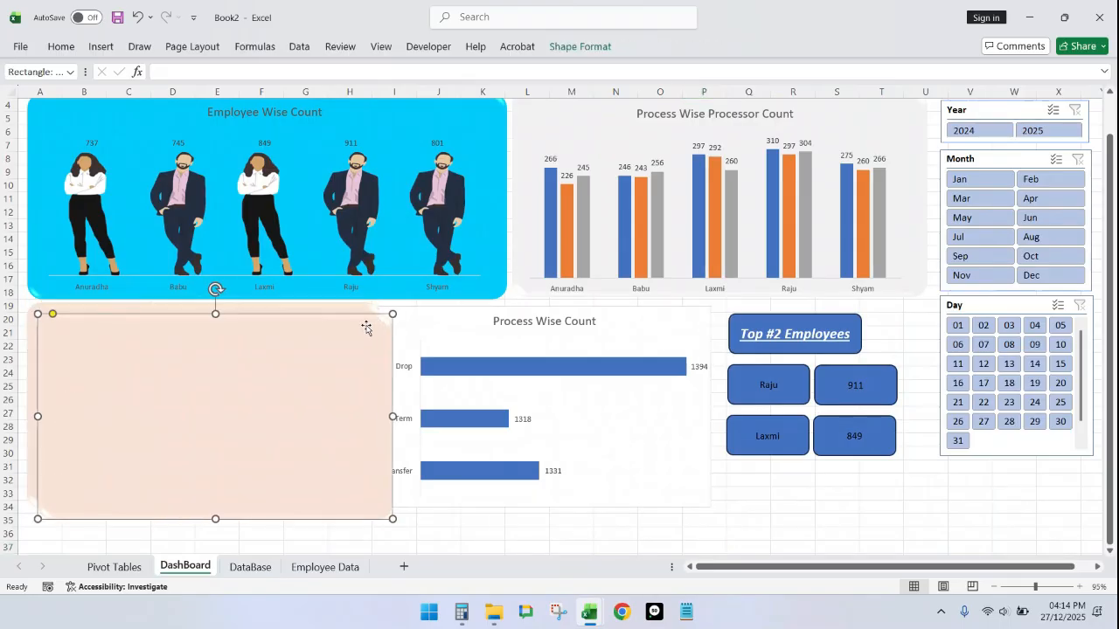
left_click_drag(366, 327, 702, 312)
mouse_move(733, 407)
left_mouse_down()
mouse_move(673, 395)
mouse_move(727, 390)
left_mouse_up()
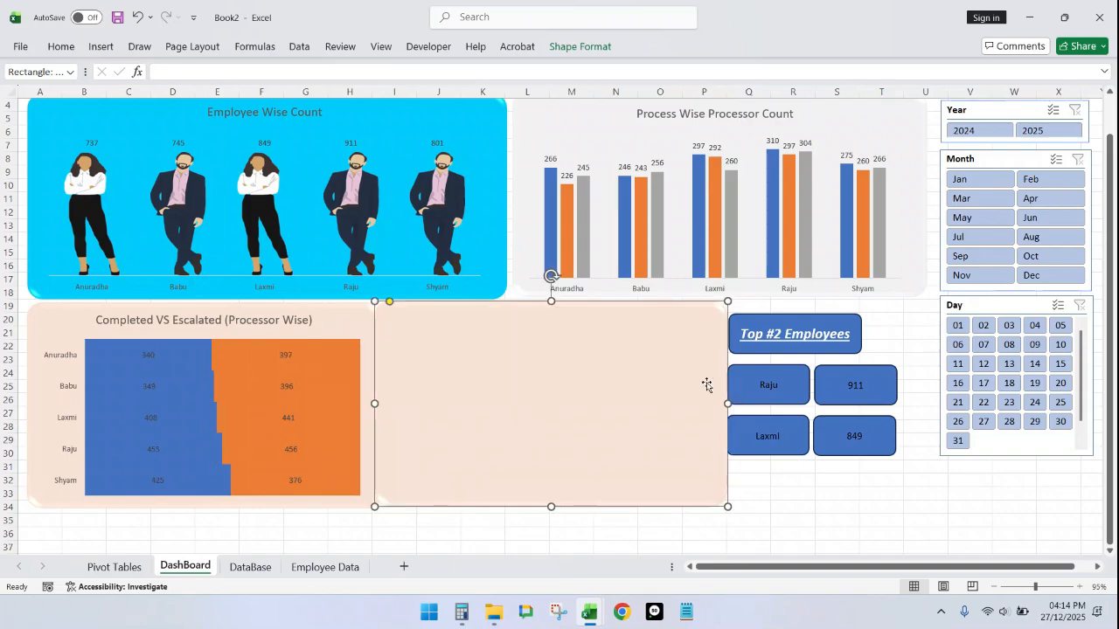
Step: Fill the rectangle over the Process Wise Count chart with light blue and narrow it from both sides to about 12.72 cm
left_click(580, 46)
left_click(431, 69)
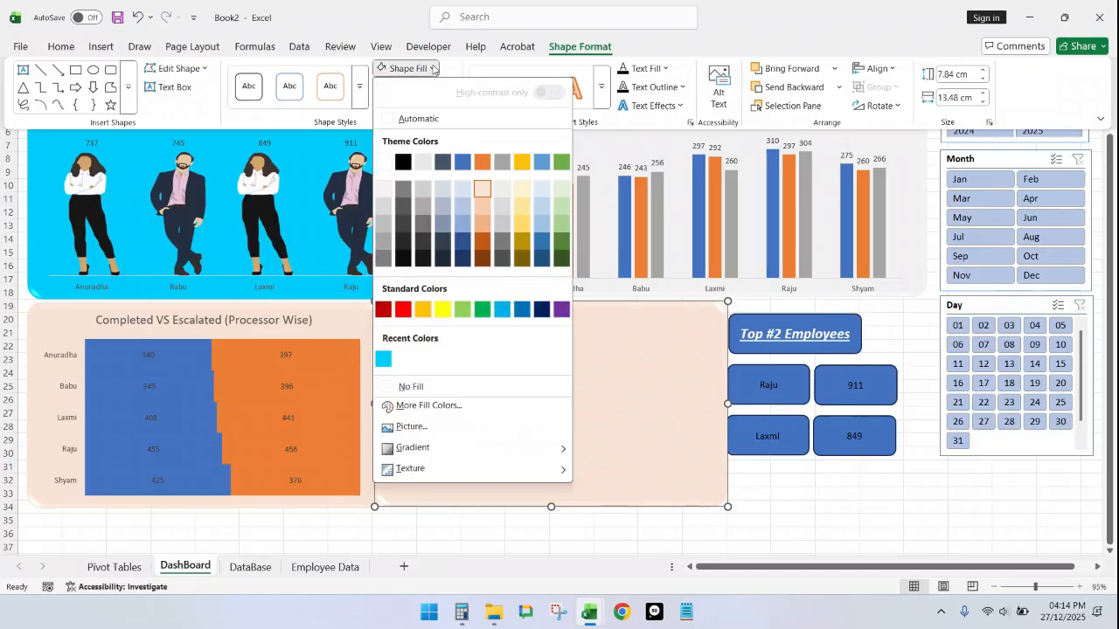
left_click(462, 190)
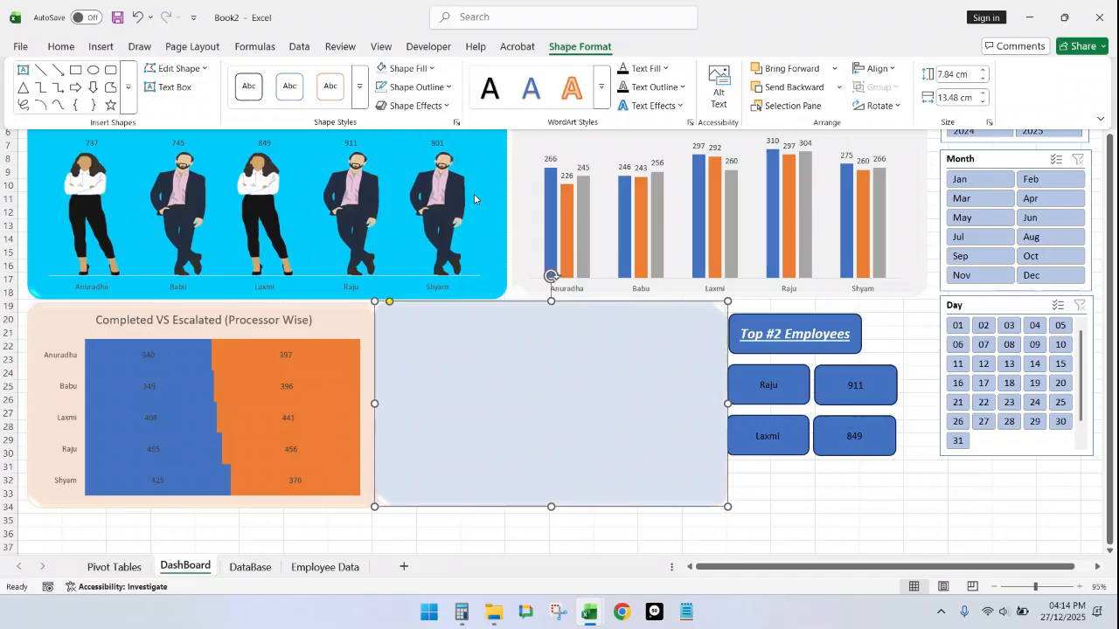
left_click_drag(373, 403, 388, 408)
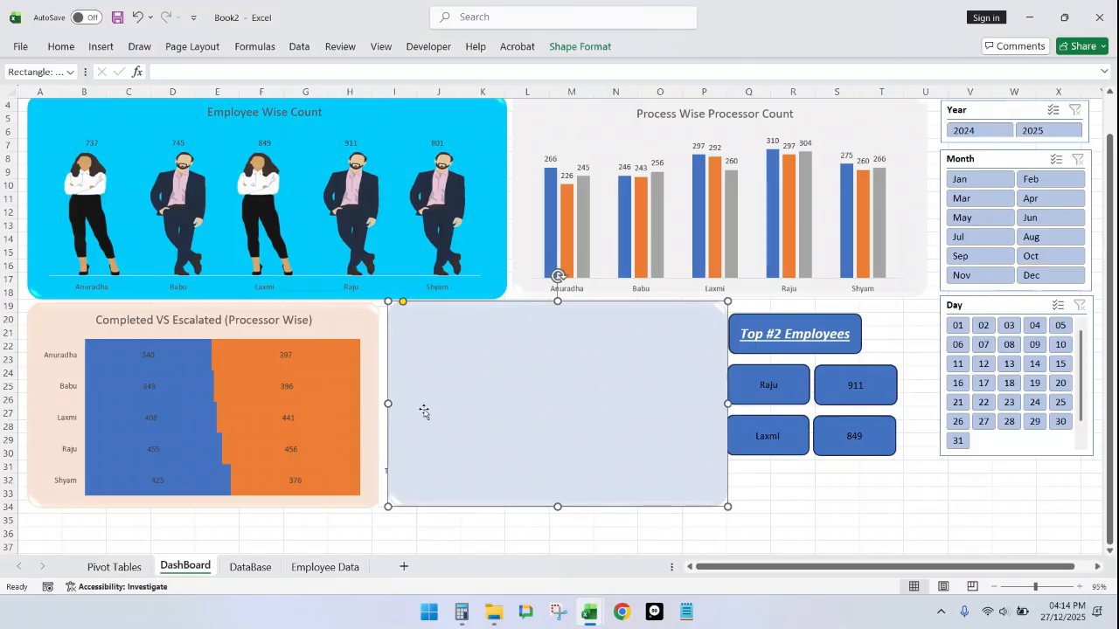
left_click_drag(727, 402, 721, 402)
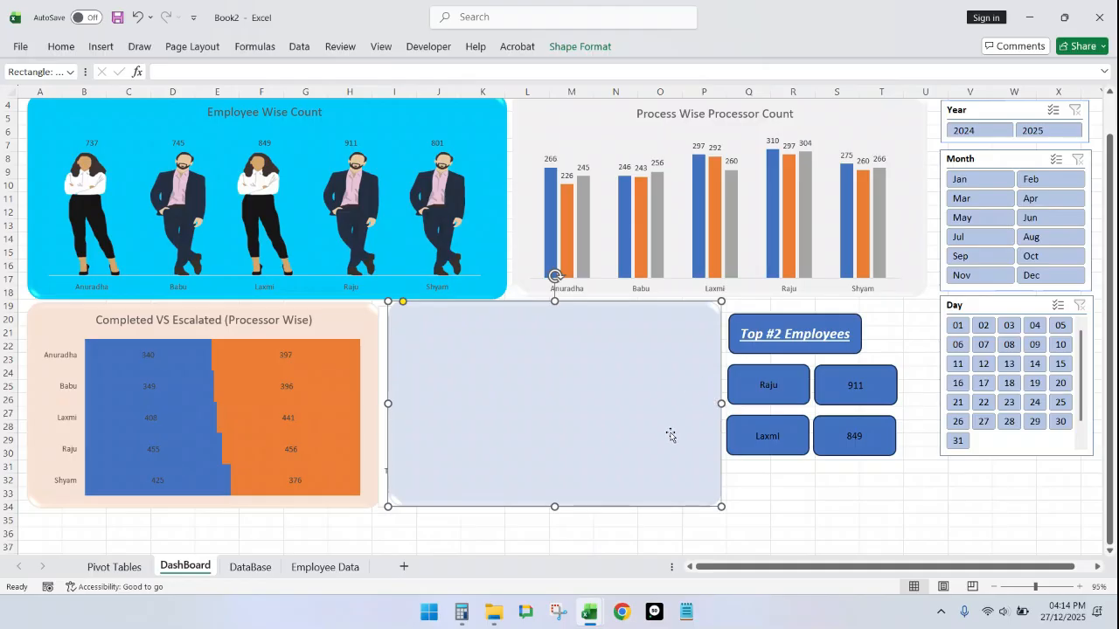
Step: Send the light blue rectangle to the back, behind the Process Wise Count chart
left_click(579, 46)
left_click(840, 90)
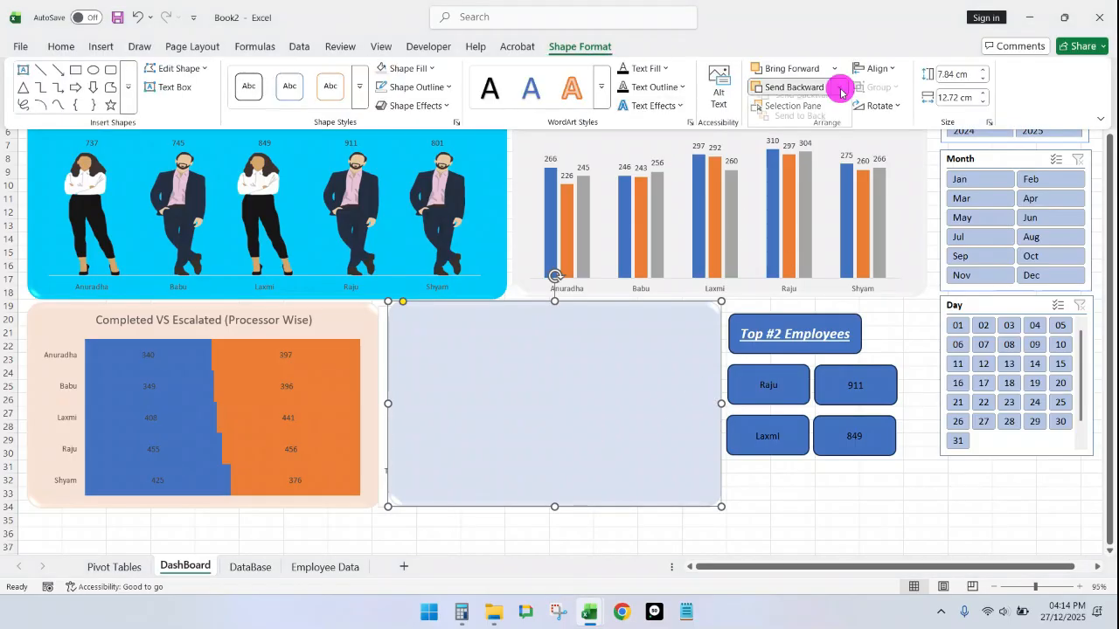
left_click(817, 127)
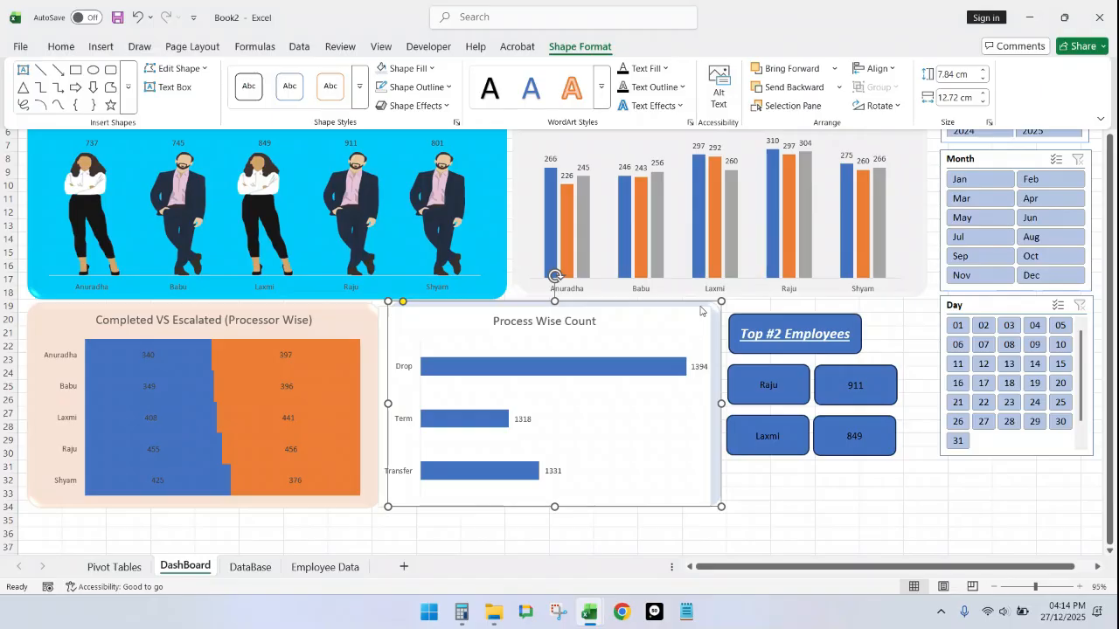
Step: Set the chart area of the Process Wise Count chart to no fill and no border line
left_click(696, 313)
left_click(690, 316)
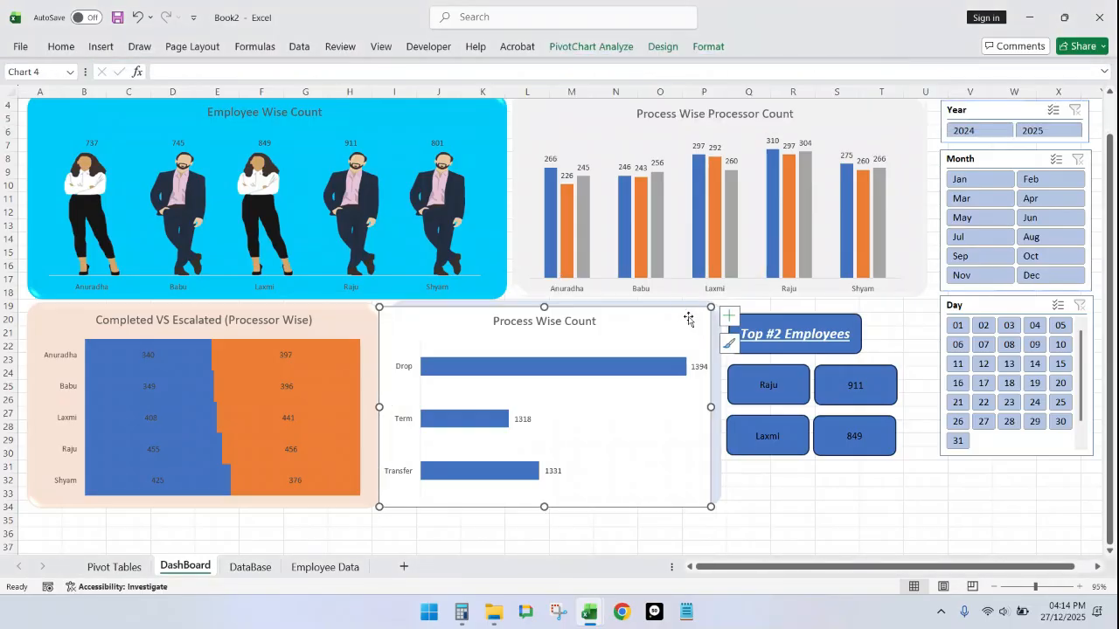
right_click(678, 316)
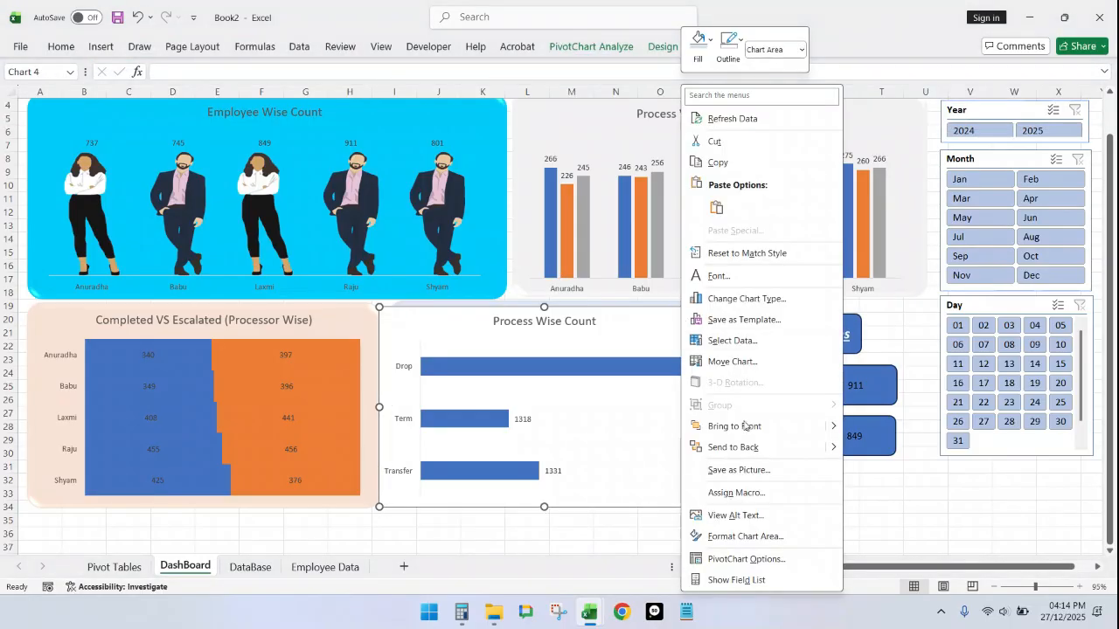
left_click(745, 537)
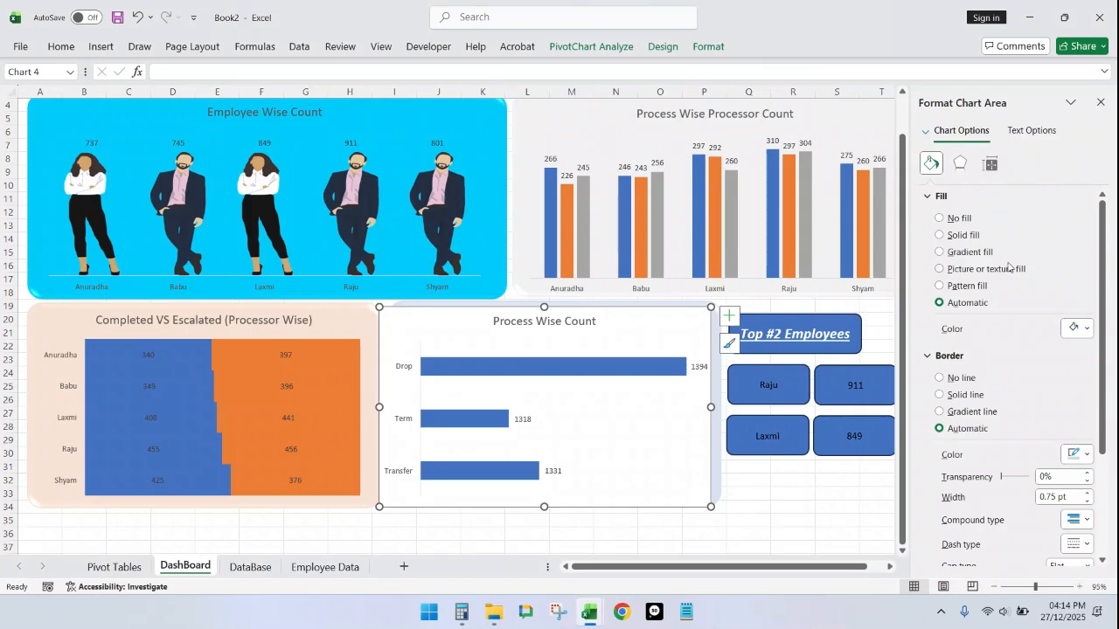
left_click(941, 218)
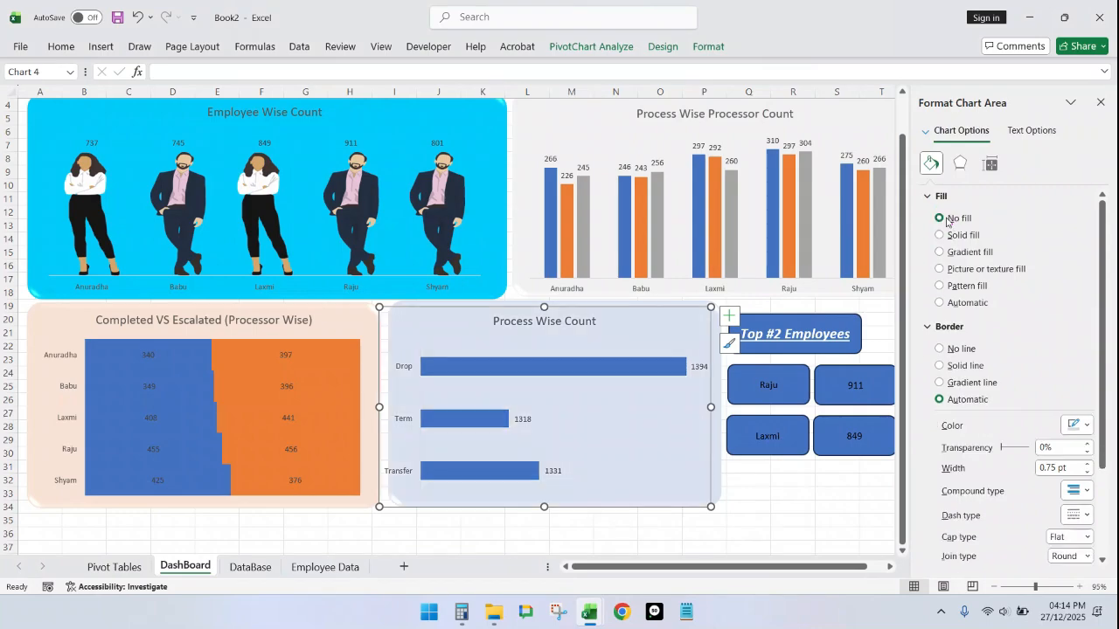
left_click(941, 349)
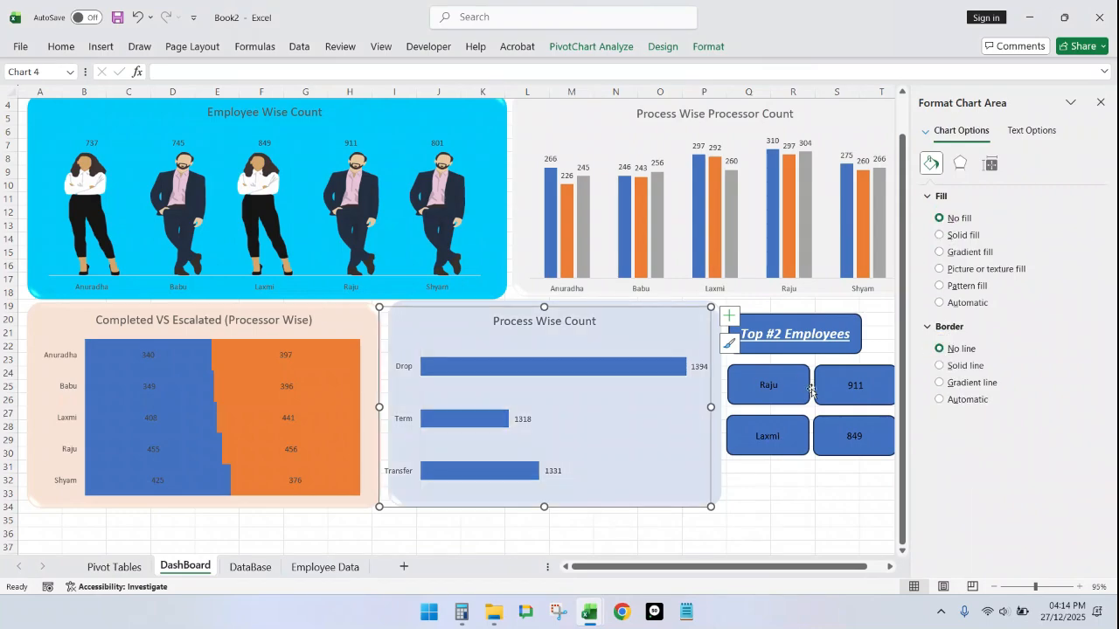
left_click(1100, 102)
left_click(836, 507)
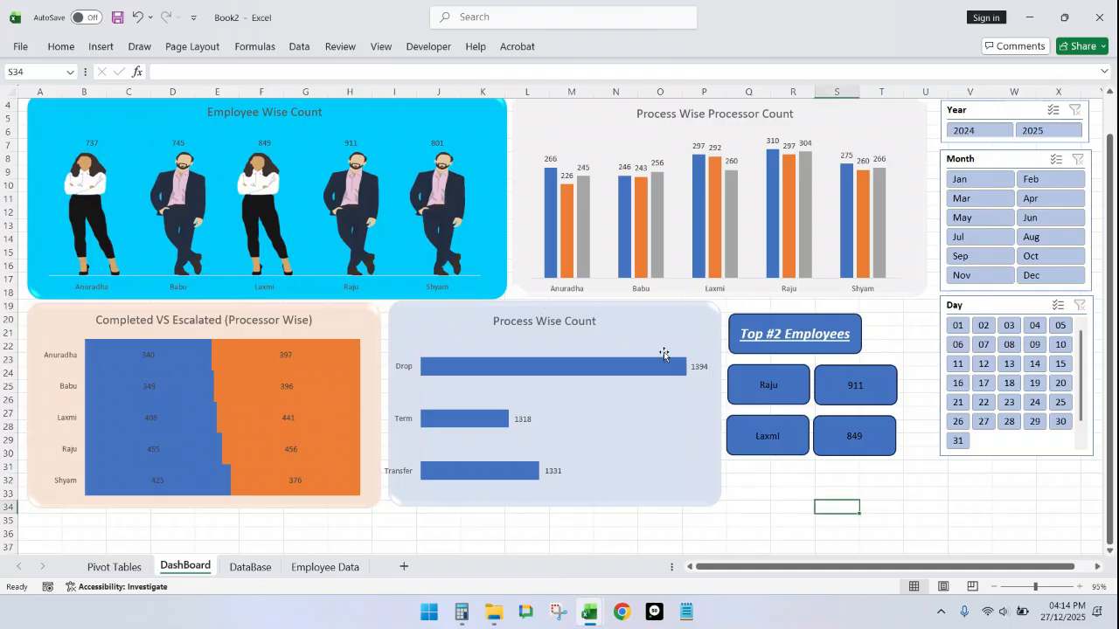
Step: Select the Top #2 Employees title and its four linked shapes and move them together slightly right, towards the Day slicer
scroll(825, 326, "up", 1)
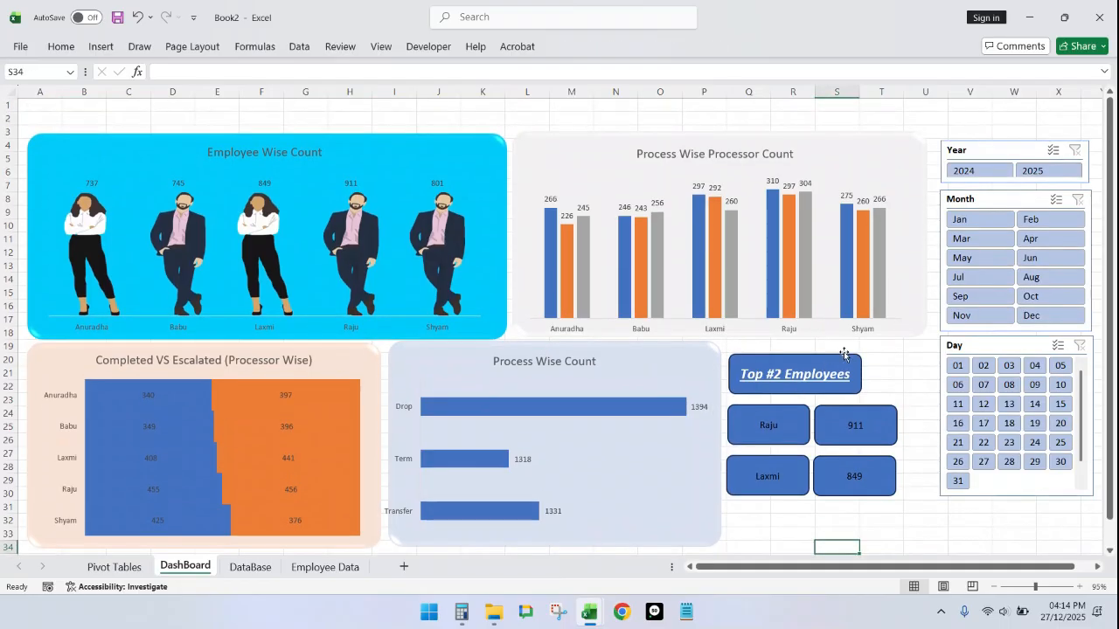
left_click(844, 365)
left_click(792, 442, "ctrl")
left_click(794, 475, "ctrl")
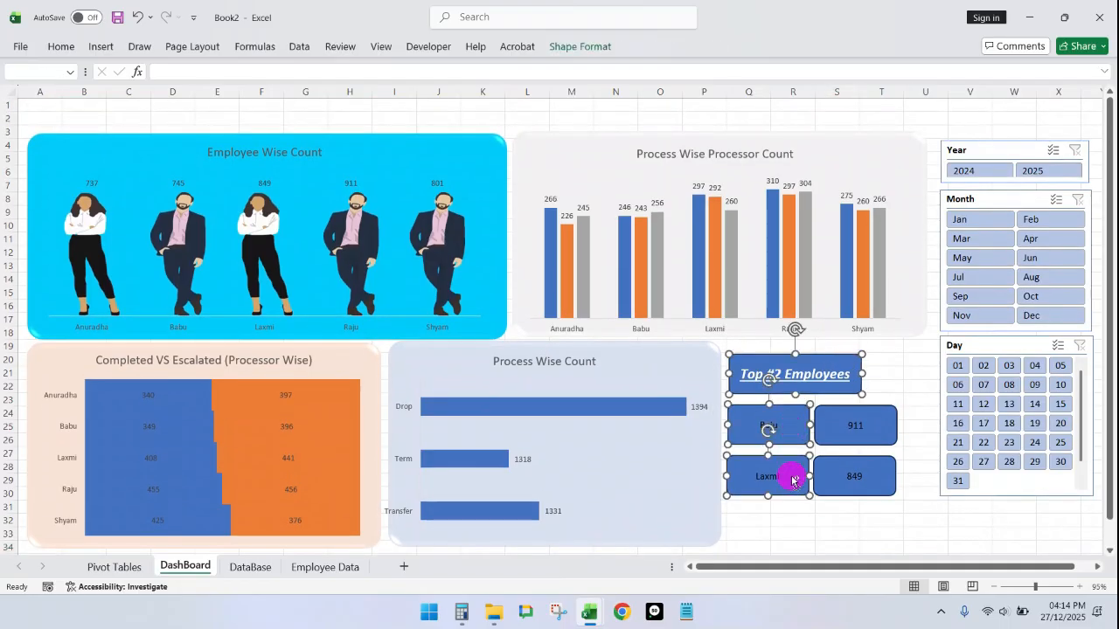
left_click(889, 437, "ctrl")
left_click(884, 476, "ctrl")
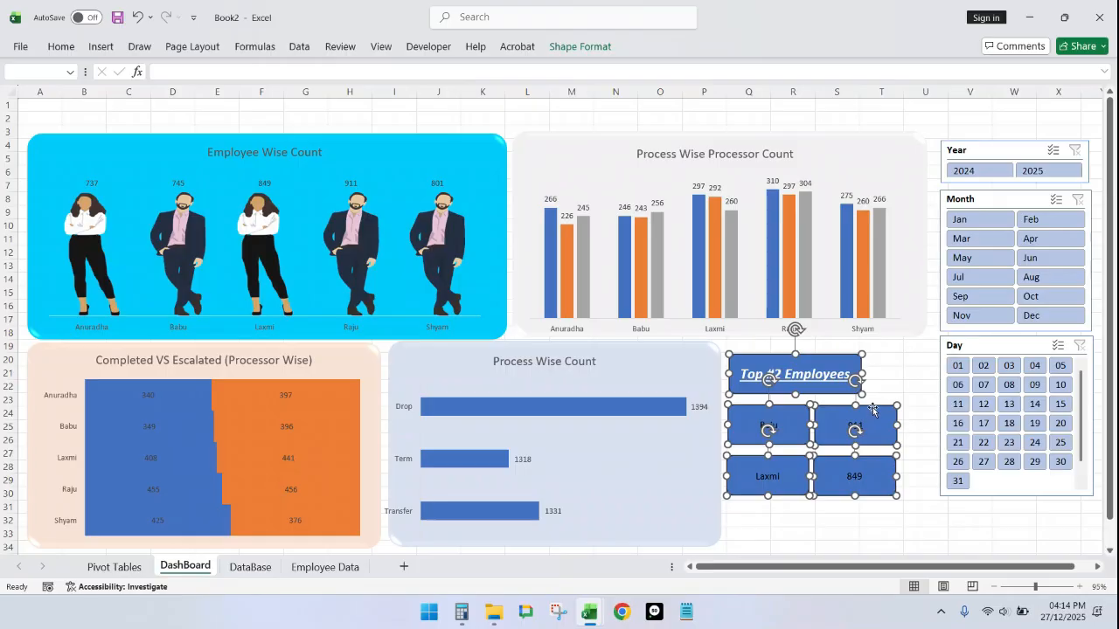
left_click_drag(872, 420, 905, 404)
left_click(893, 527)
left_click(819, 517)
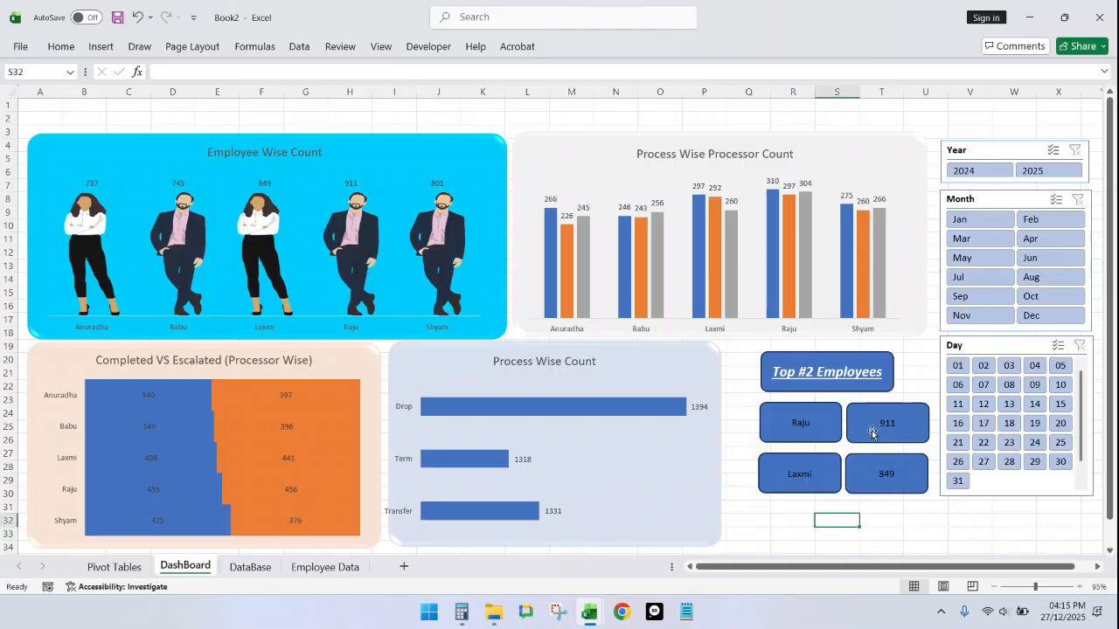
Step: Widen the Top #2 Employees title shape on its right side to span both columns of shapes beneath it
left_click(883, 357)
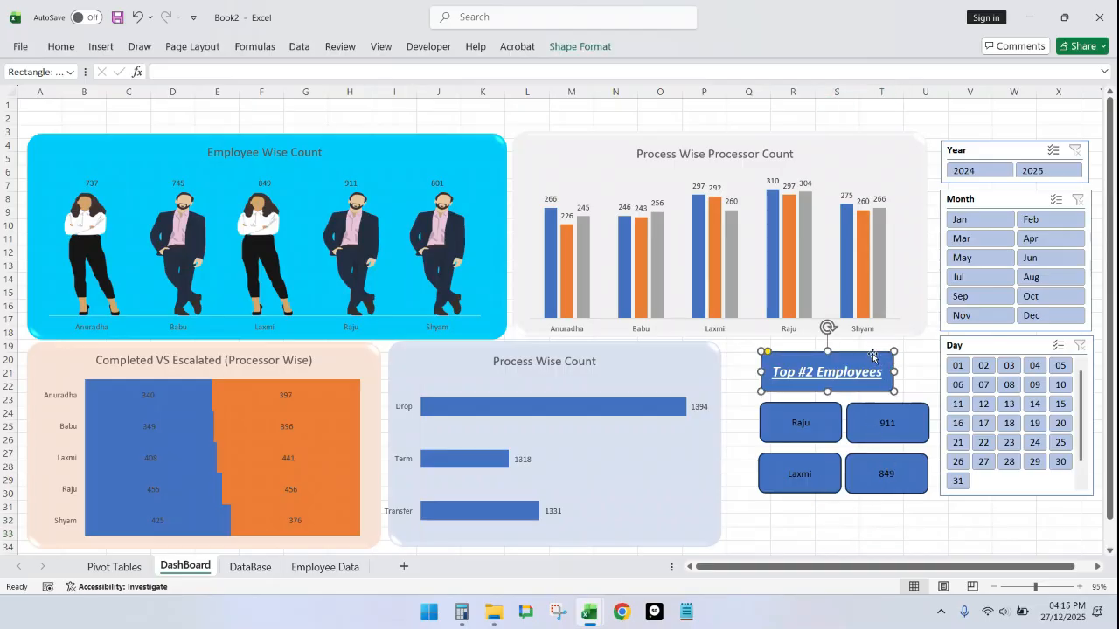
left_click(872, 354)
left_click_drag(894, 371, 925, 372)
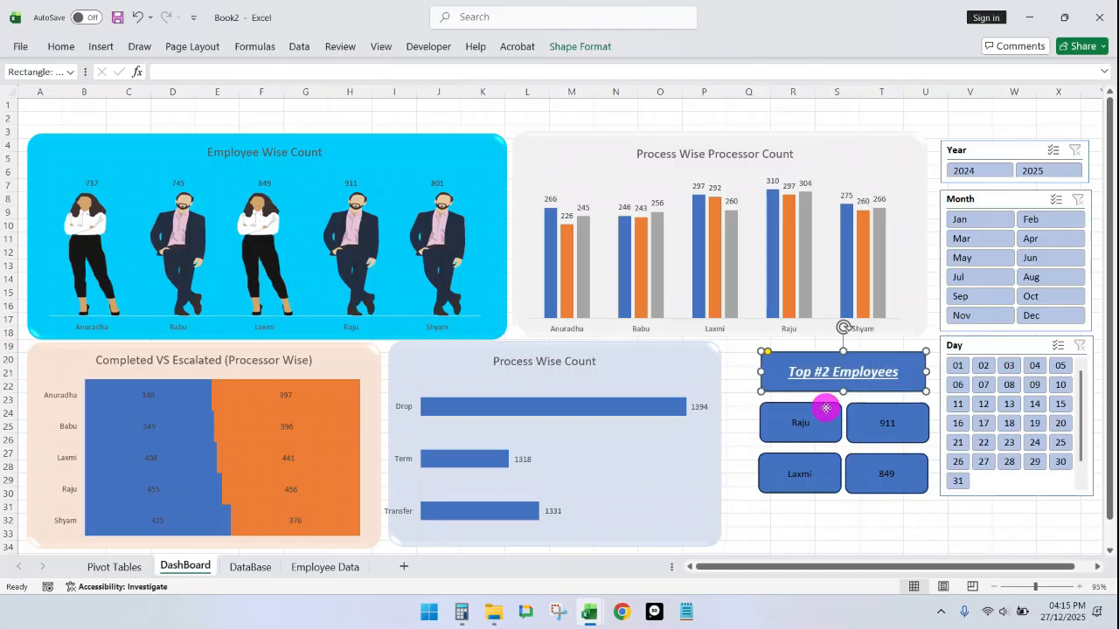
left_click(825, 408)
left_click(912, 413)
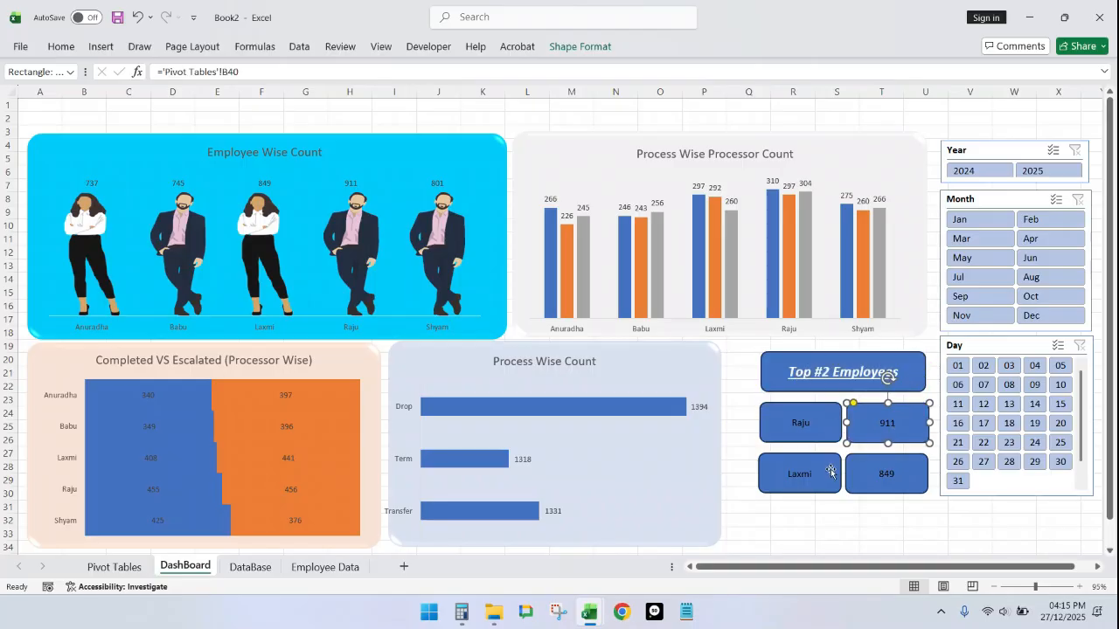
left_click(831, 472)
left_click(900, 464)
left_click(703, 369)
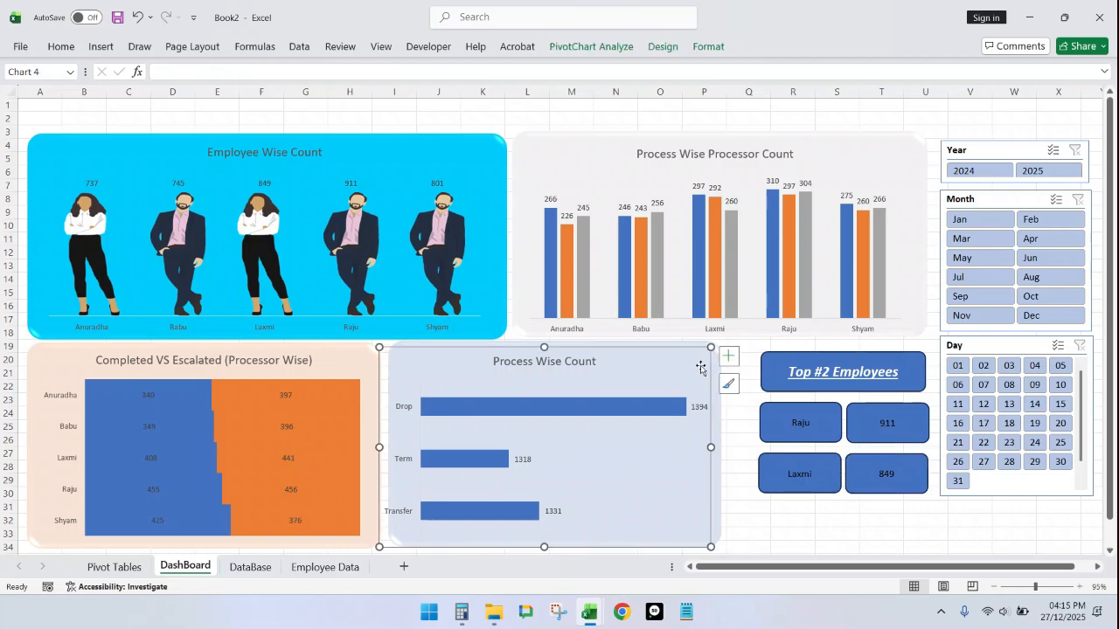
left_click(716, 447)
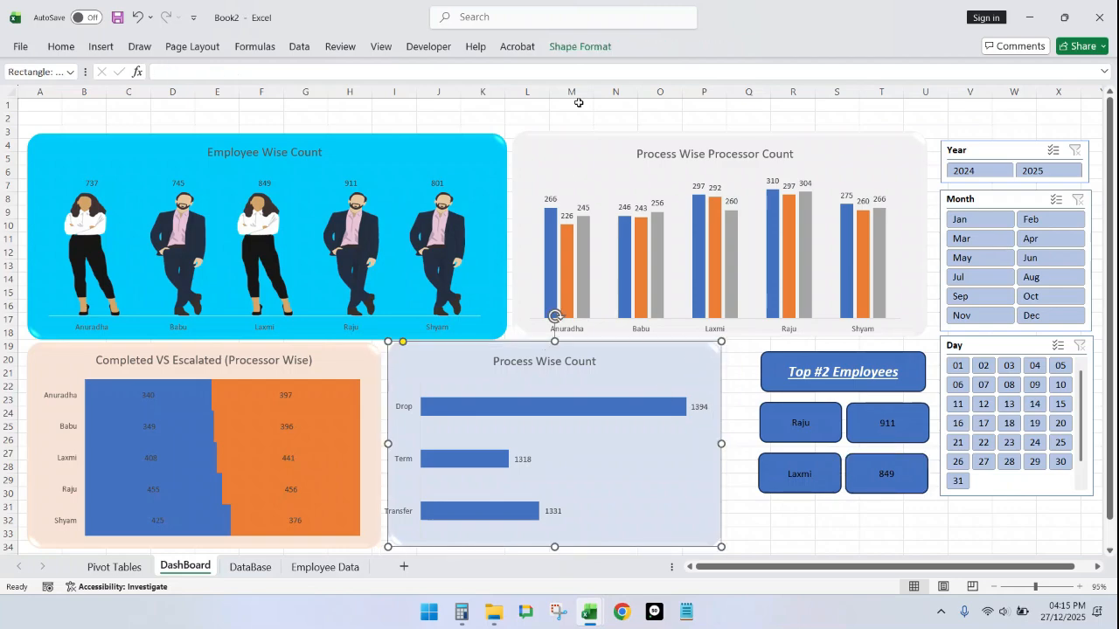
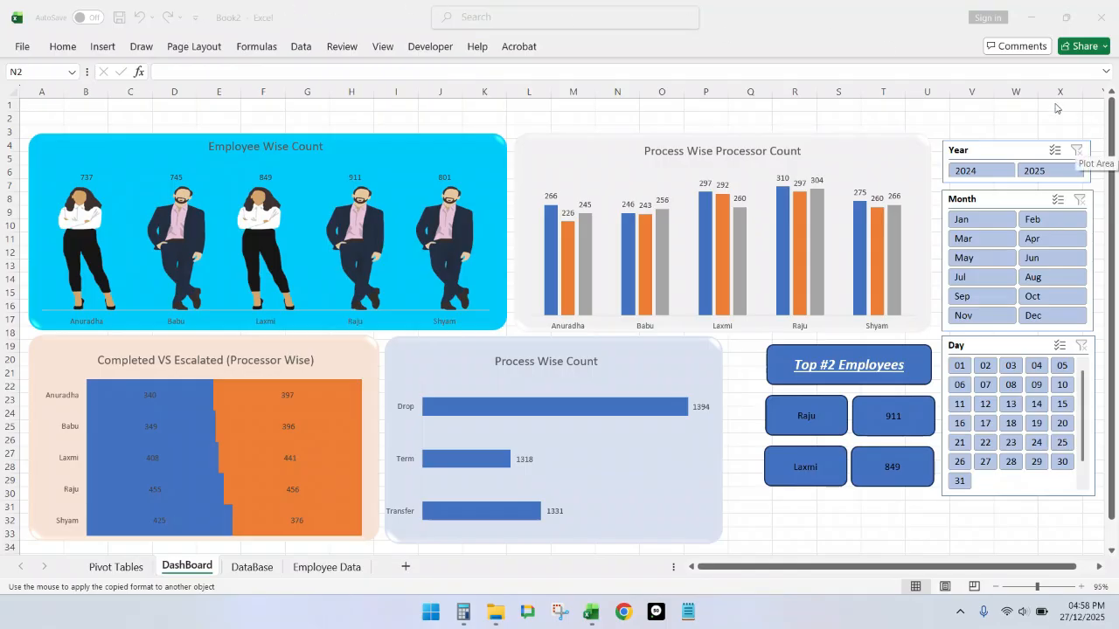
Step: Look at the reference dashboard in the TBZ_YTB workbook and return to Book2
mouse_move(641, 278)
mouse_move(591, 612)
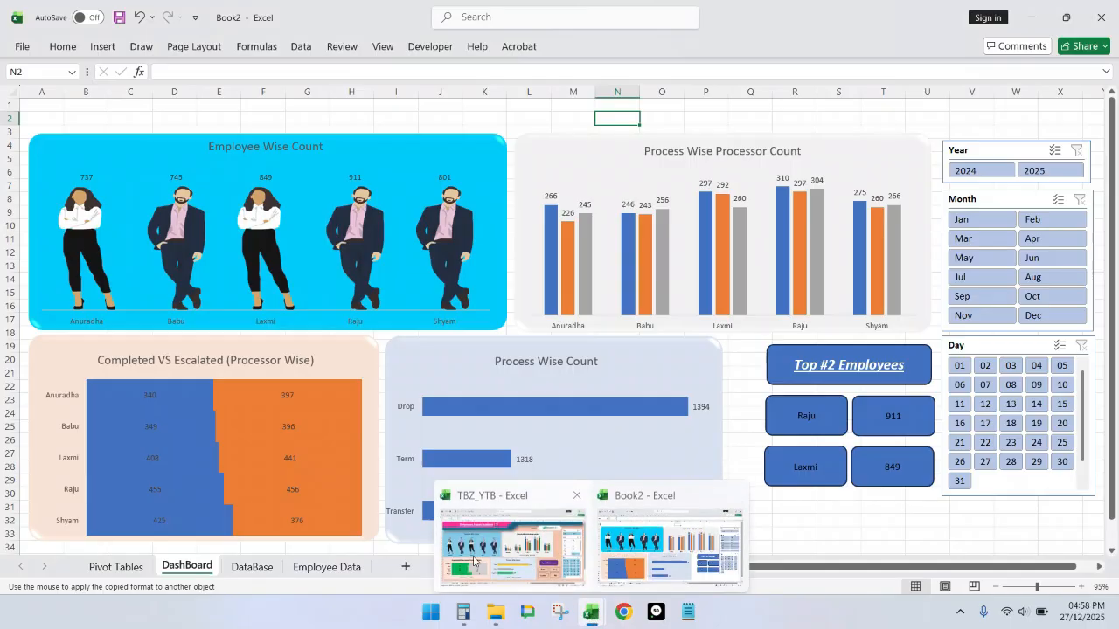
left_click(505, 538)
key("alt+Tab")
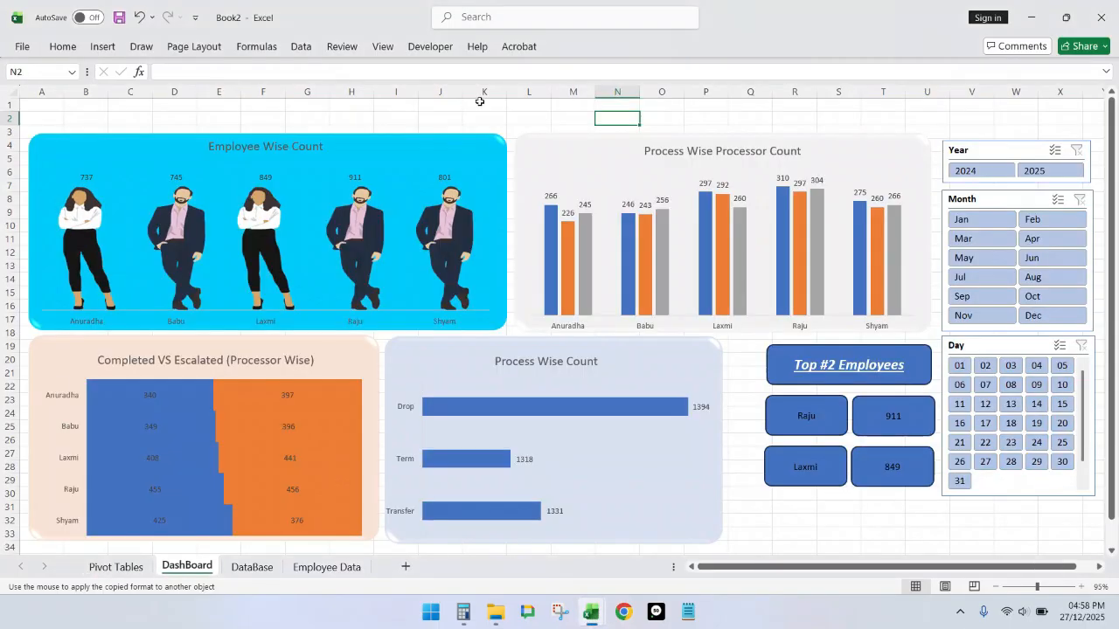
Step: Narrow the Employee Wise Count chart slightly from its right side to fit inside its background rectangle
left_click(499, 141)
left_click(540, 115)
left_click(499, 150)
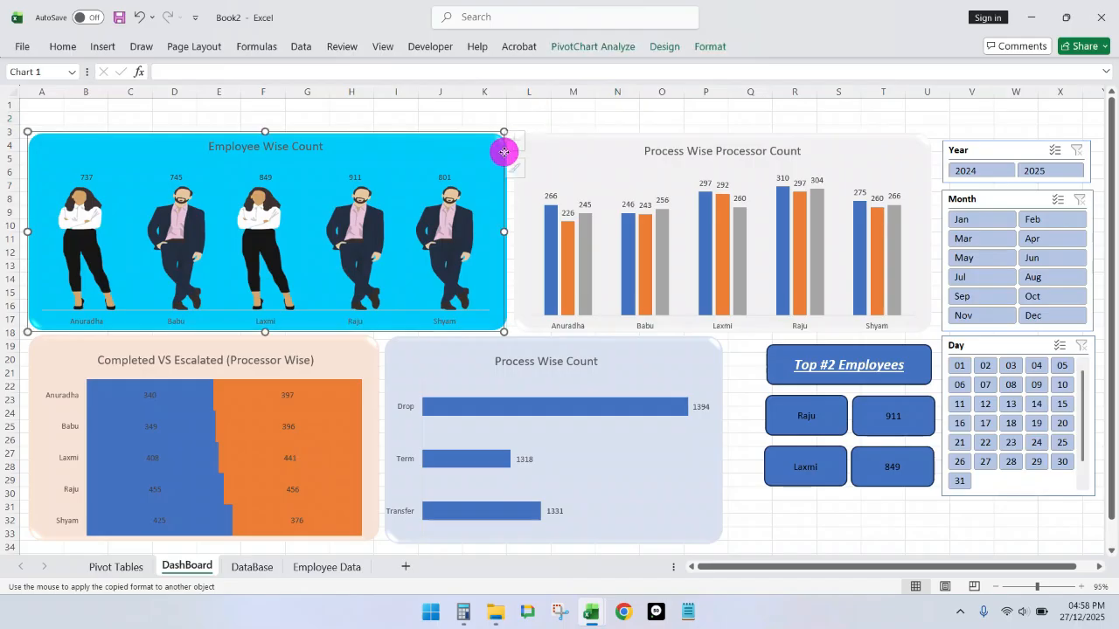
left_click_drag(505, 230, 493, 225)
Step: Check the height and width of the background rectangles behind the Employee Wise Count and Process Wise Processor Count charts
left_click(499, 195)
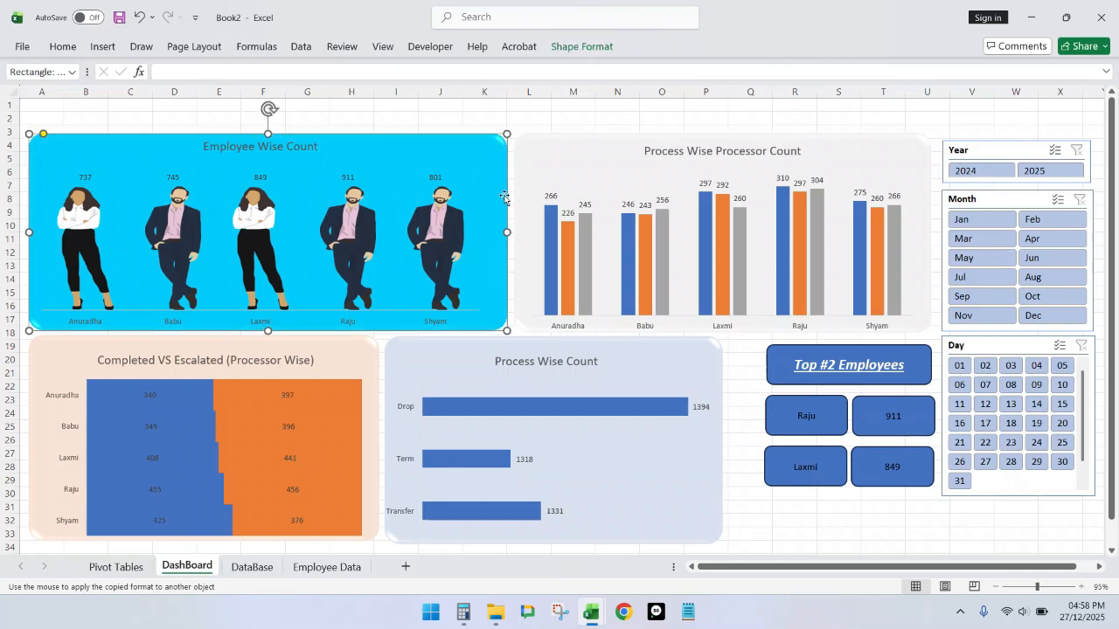
left_click(581, 46)
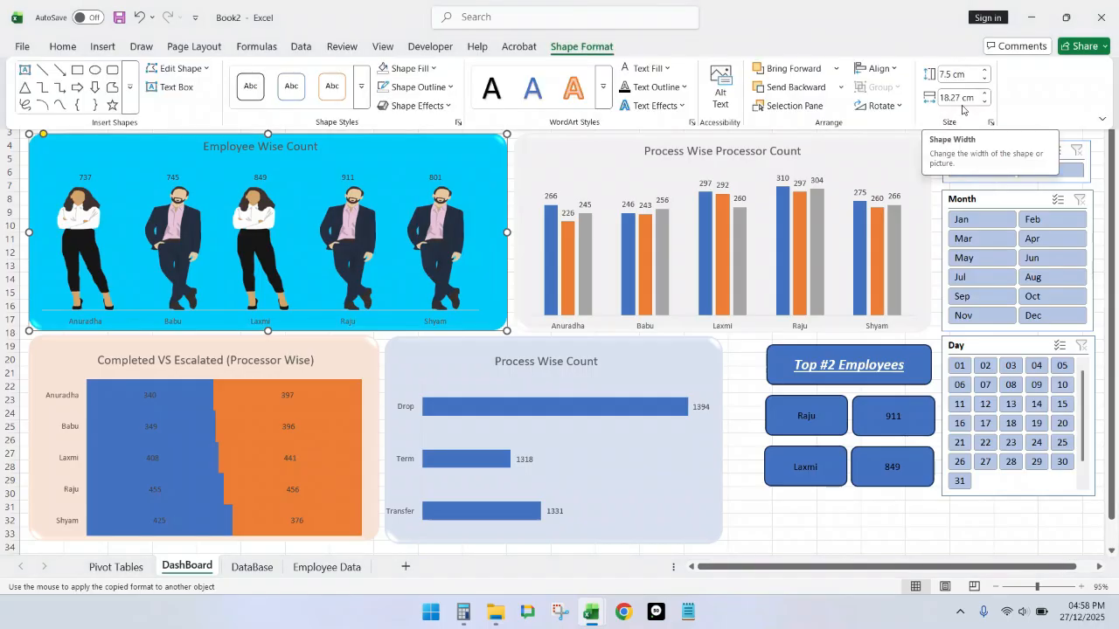
left_click(921, 142)
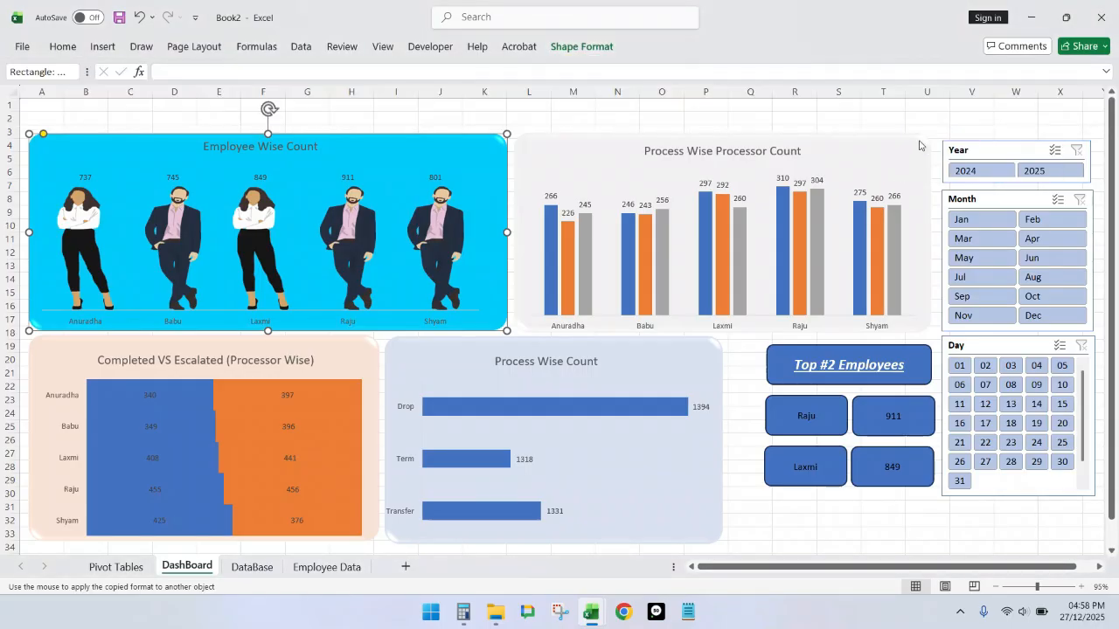
key("Escape")
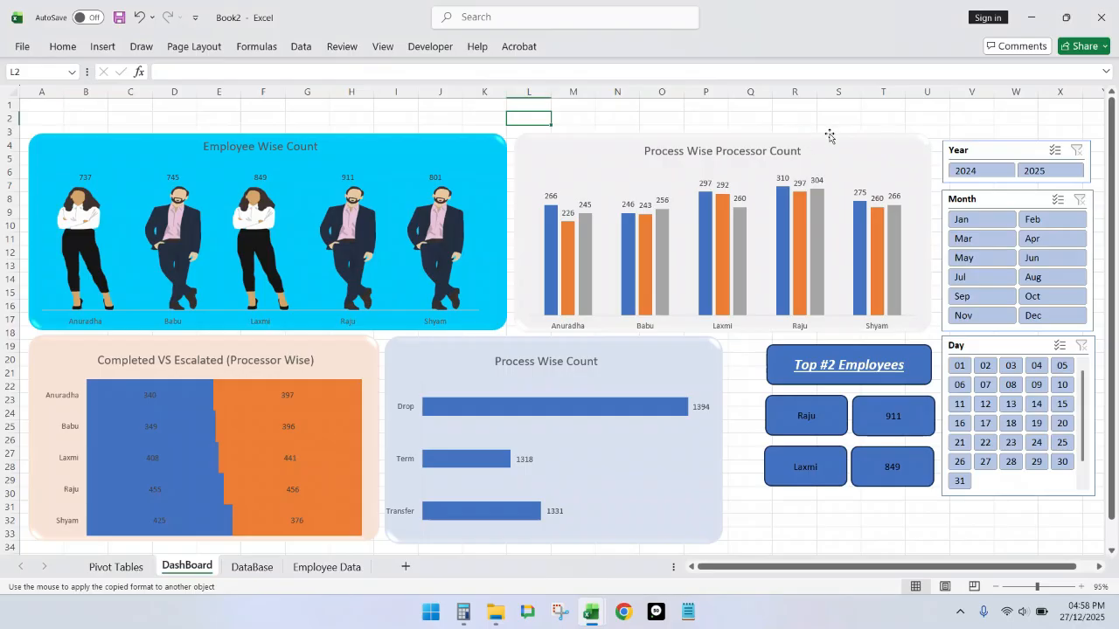
left_click(829, 136)
left_click(924, 174)
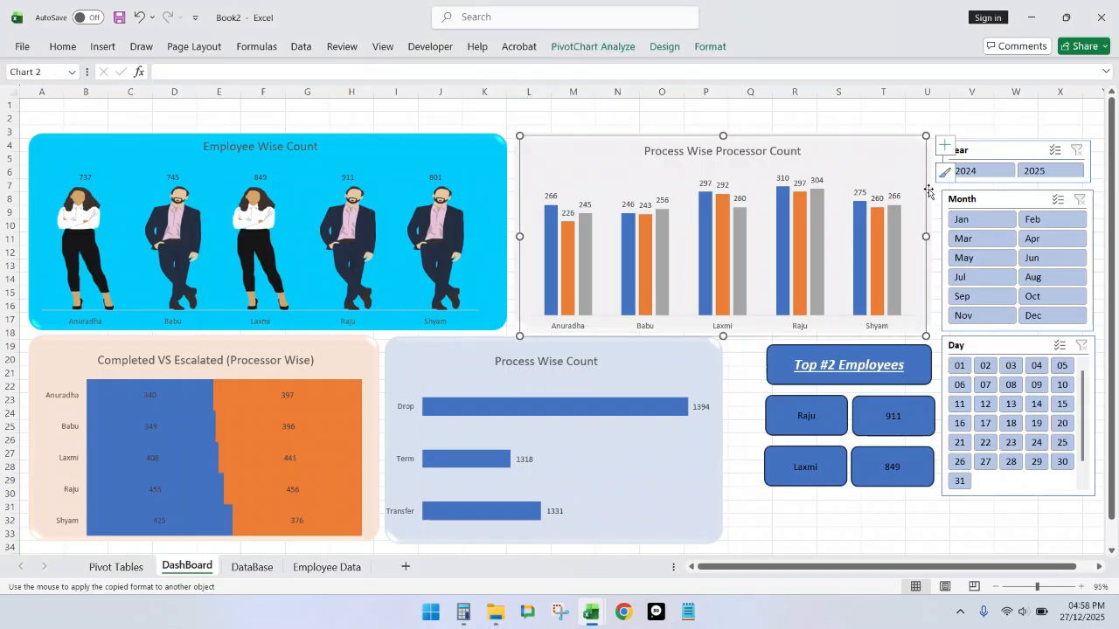
left_click(928, 191)
left_click(568, 39)
left_click(568, 39)
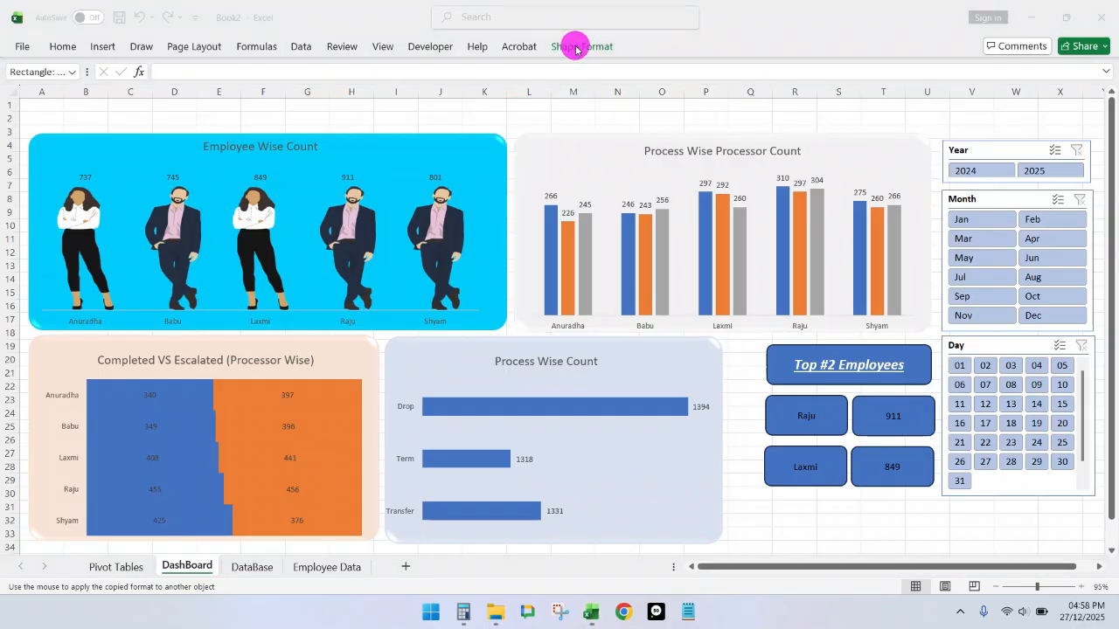
left_click(597, 50)
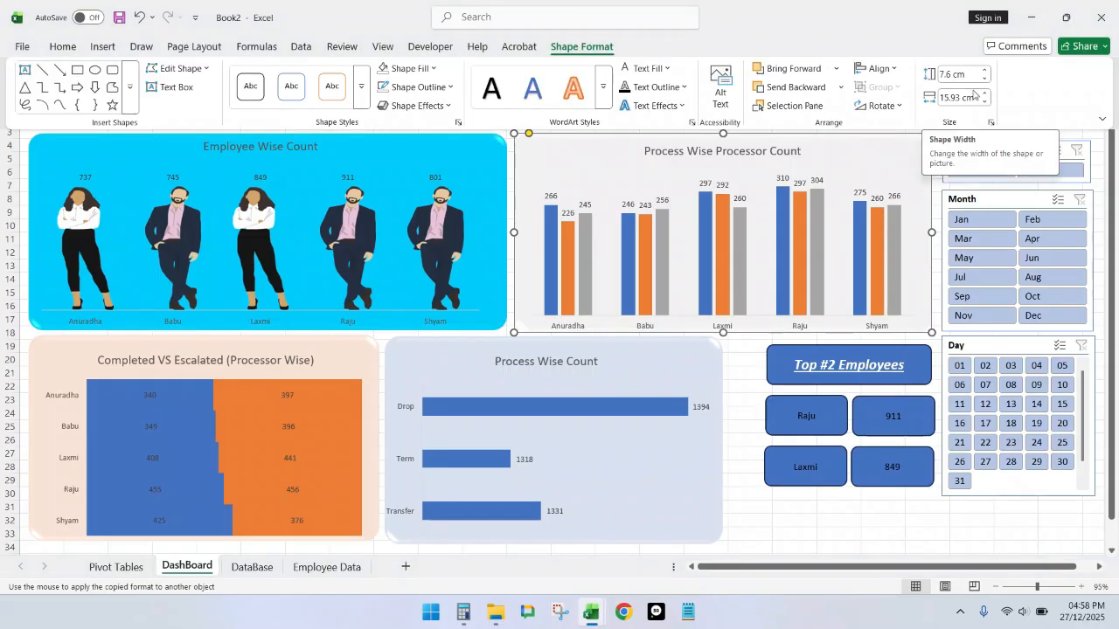
left_click(833, 174)
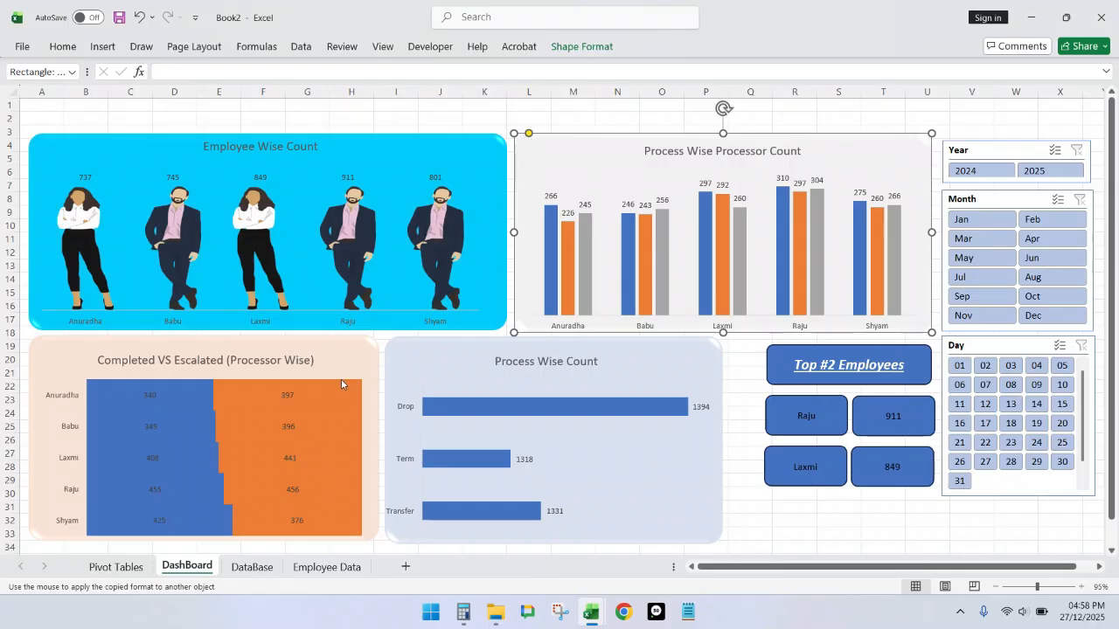
Step: Set the light orange rectangle behind the Completed VS Escalated chart to 6.3 cm high and 13.4 cm wide
left_click(366, 348)
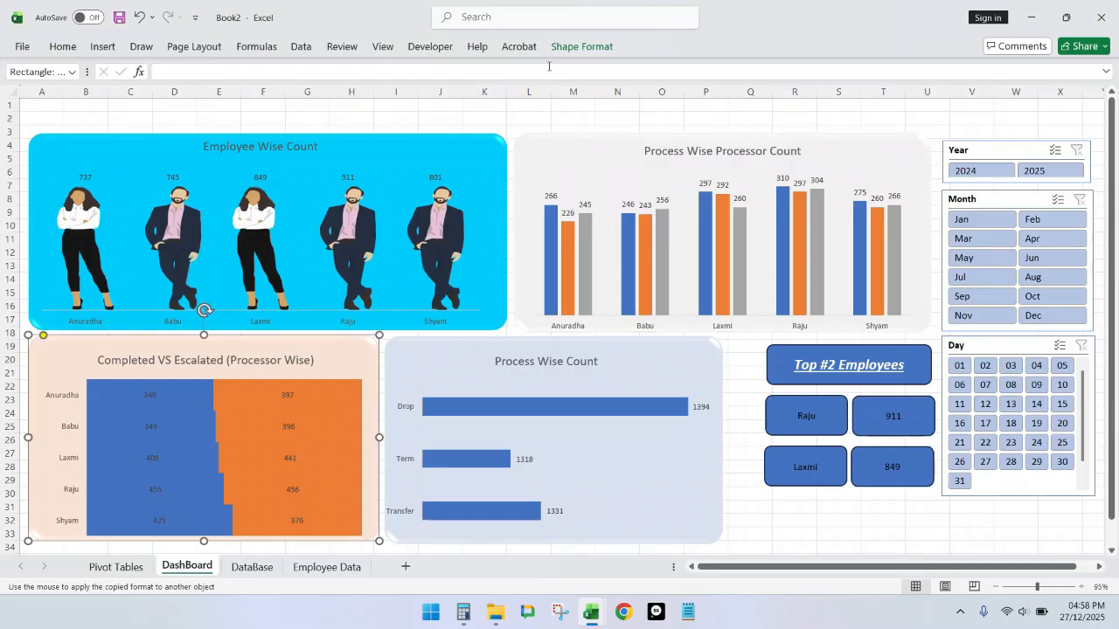
left_click(604, 49)
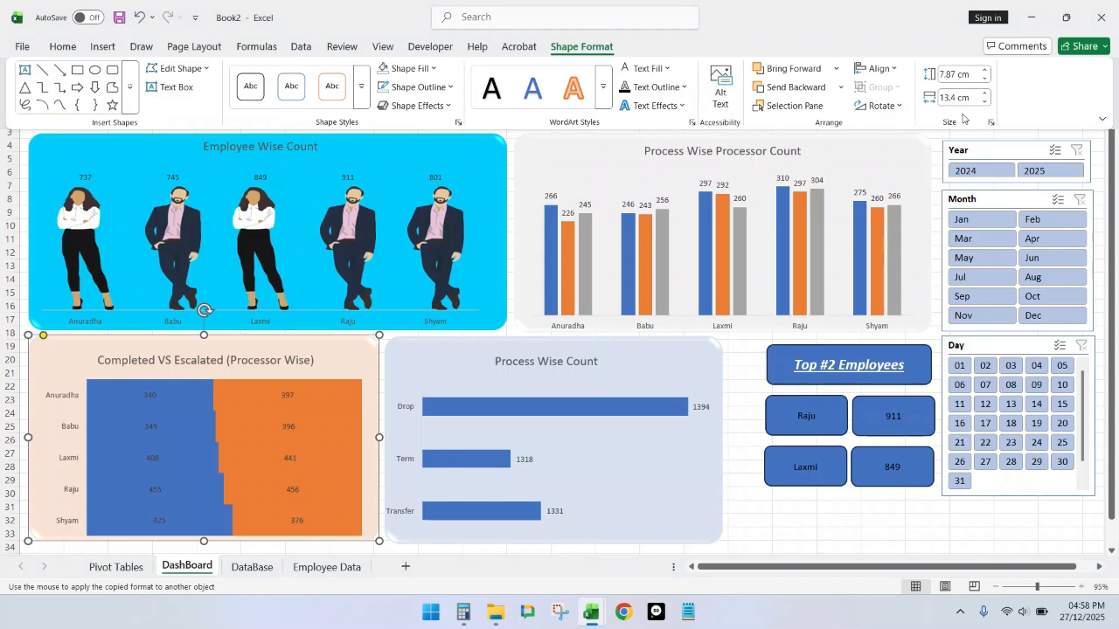
left_click(963, 74)
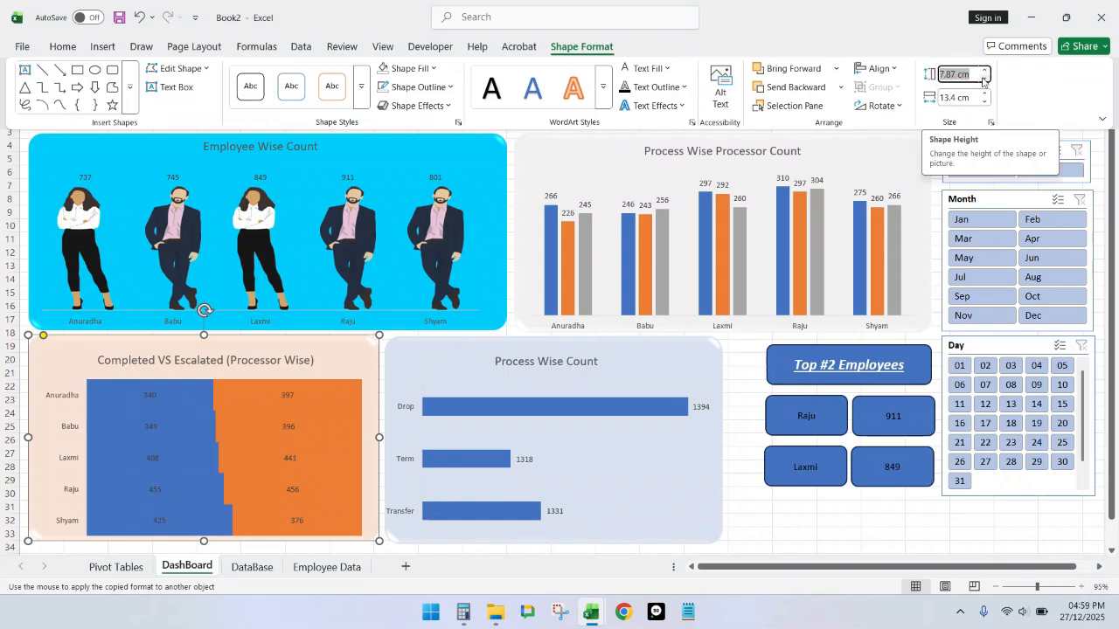
type("6.3")
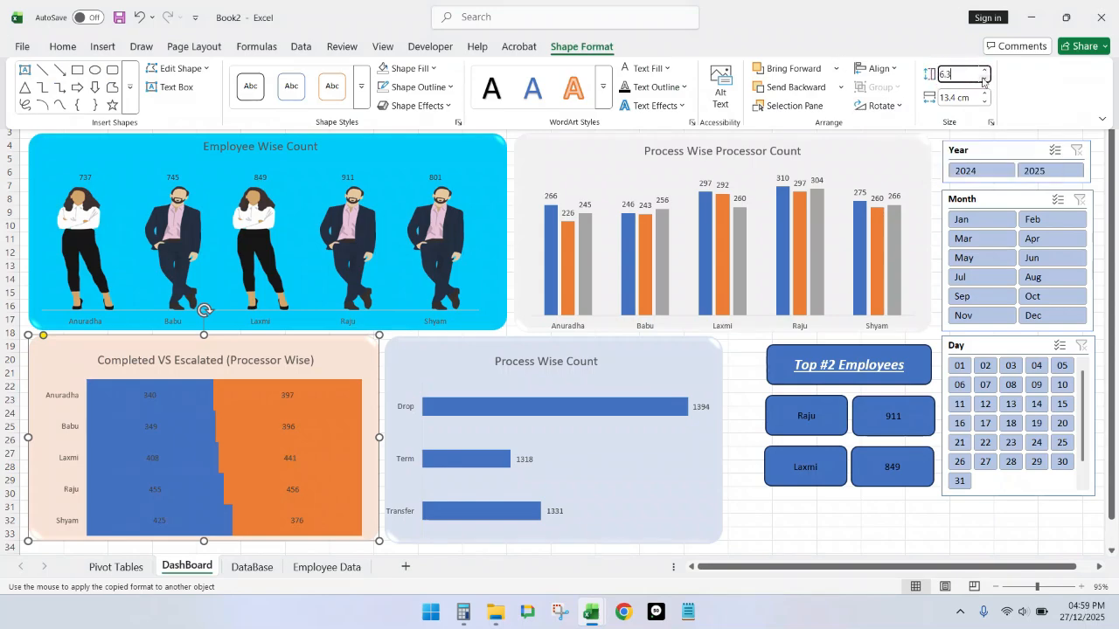
key("Tab")
type("1")
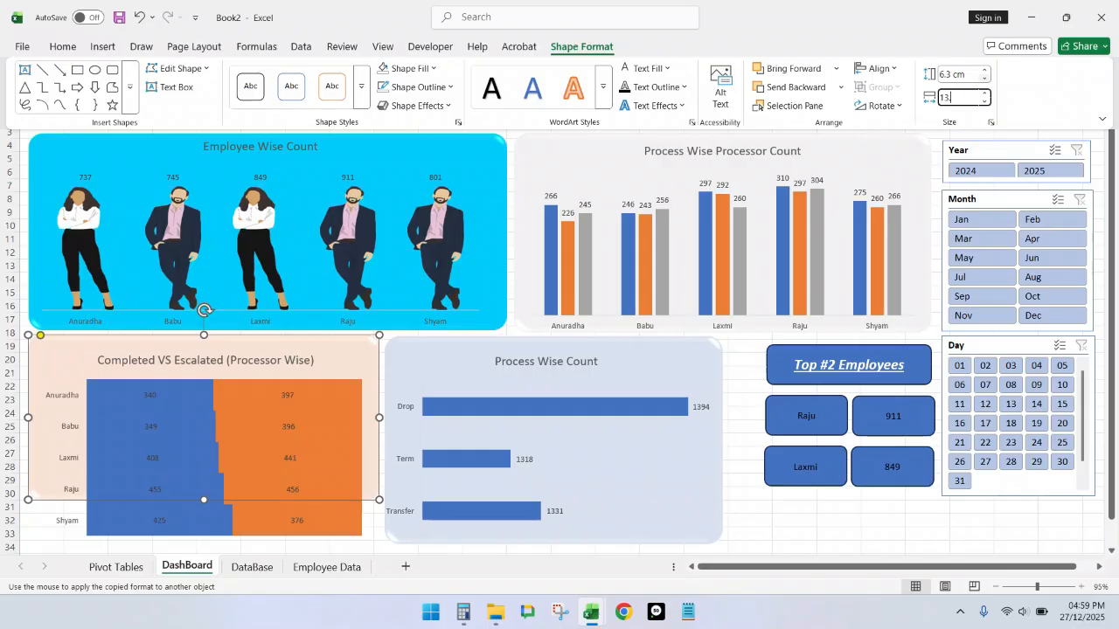
type("3.4")
key("Tab")
key("ctrl+F1")
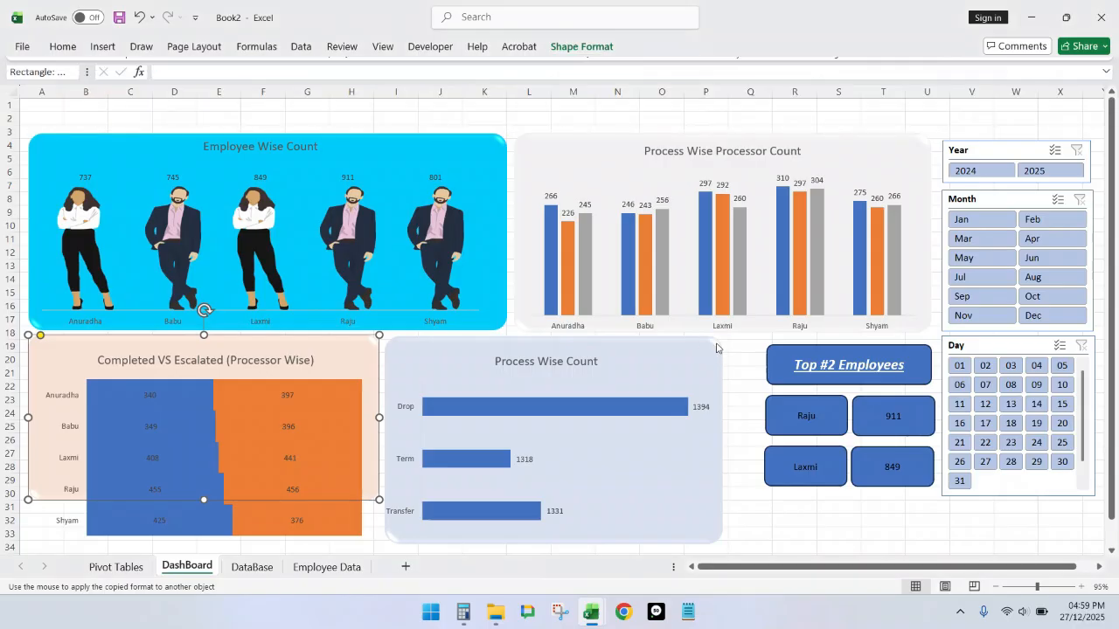
Step: Set the height of the light blue rectangle behind the Process Wise Count chart to 6.25 cm
left_click(715, 347)
left_click(581, 46)
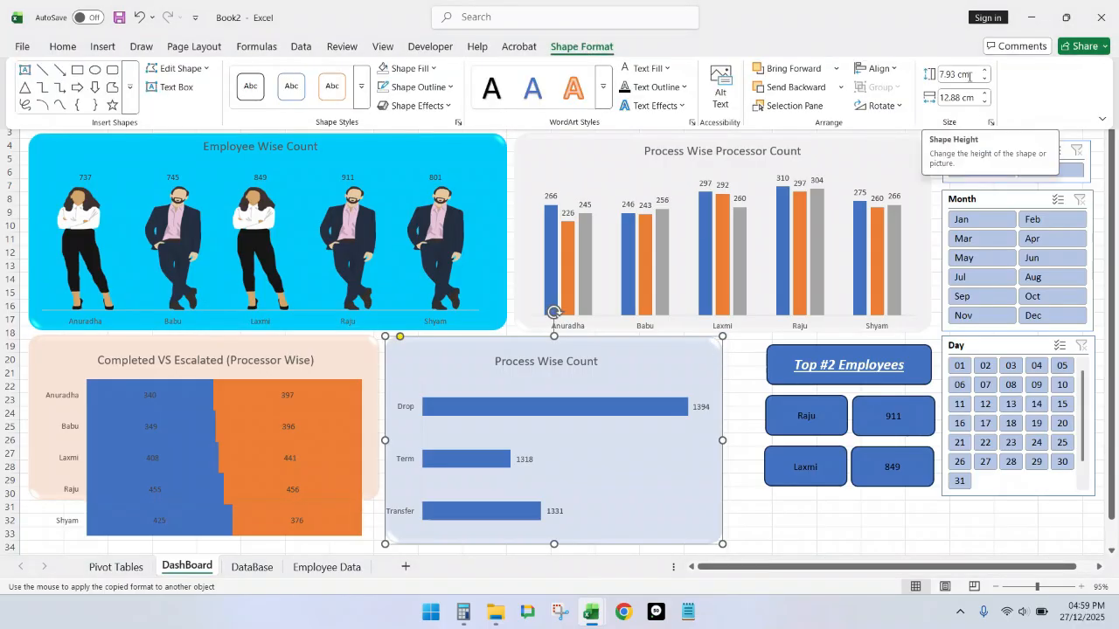
left_click(976, 73)
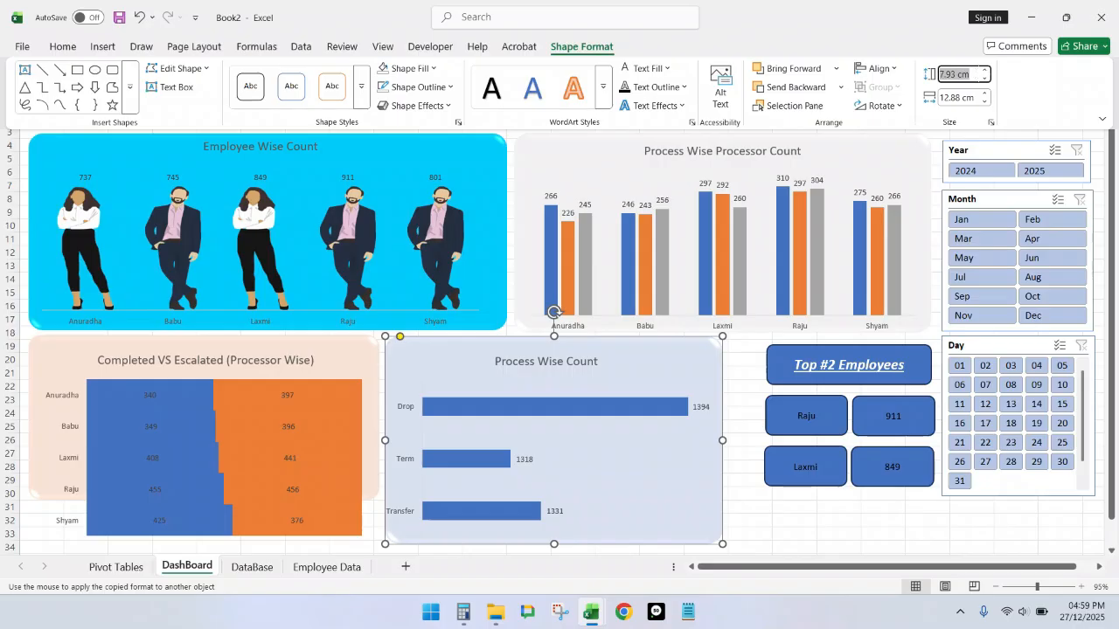
type("6.25")
key("Tab")
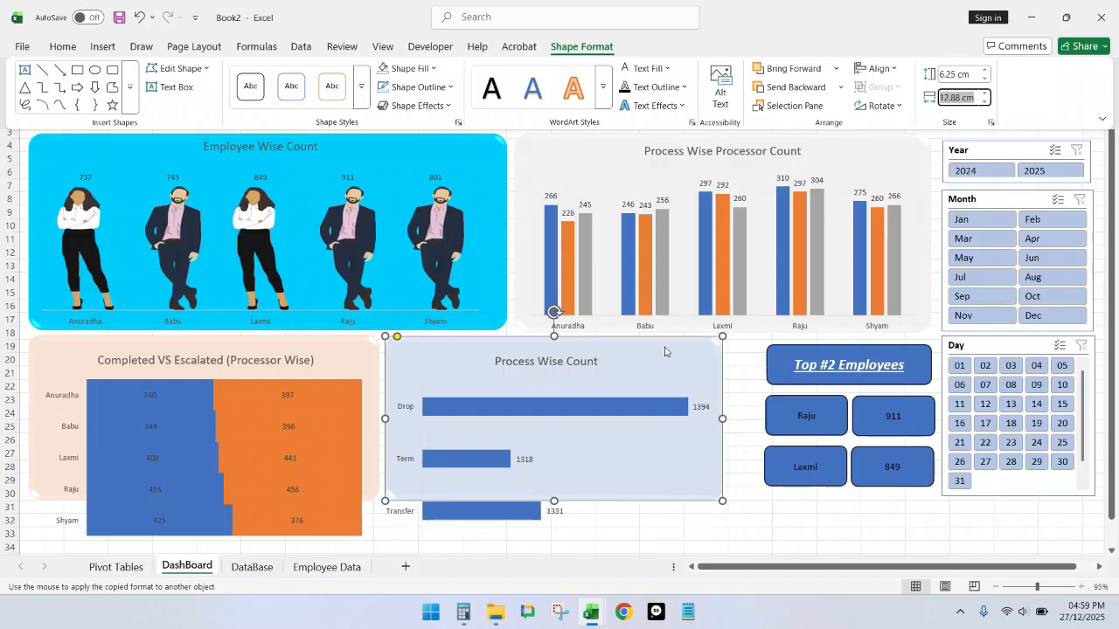
key("Return")
left_click(744, 367)
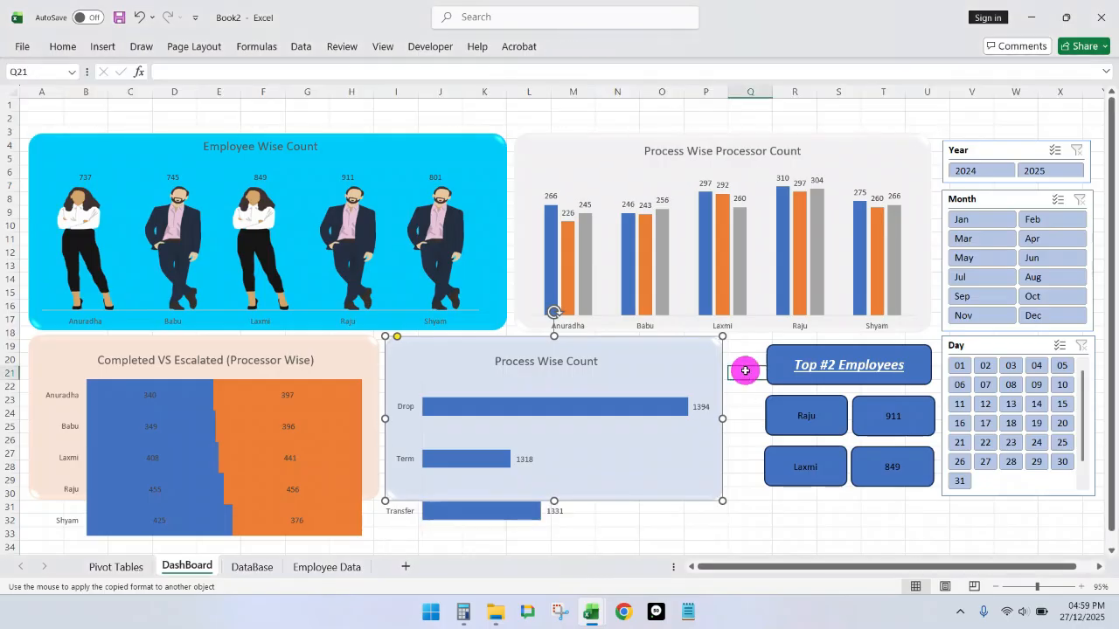
Step: Move the light orange and light blue background rectangles down so their lower edges sit around rows 33 to 34
left_click(874, 115)
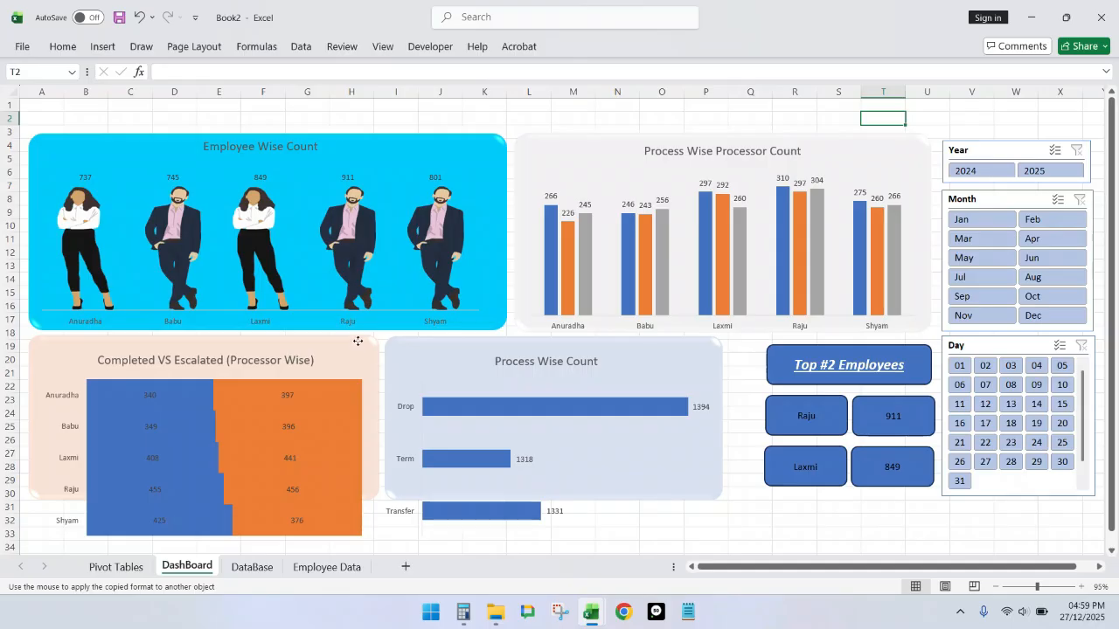
left_click_drag(359, 350, 364, 401)
left_click_drag(698, 352, 703, 387)
Step: Shrink the Completed VS Escalated chart's height, move it down onto the light orange rectangle and widen it to fill that background
left_click(49, 393)
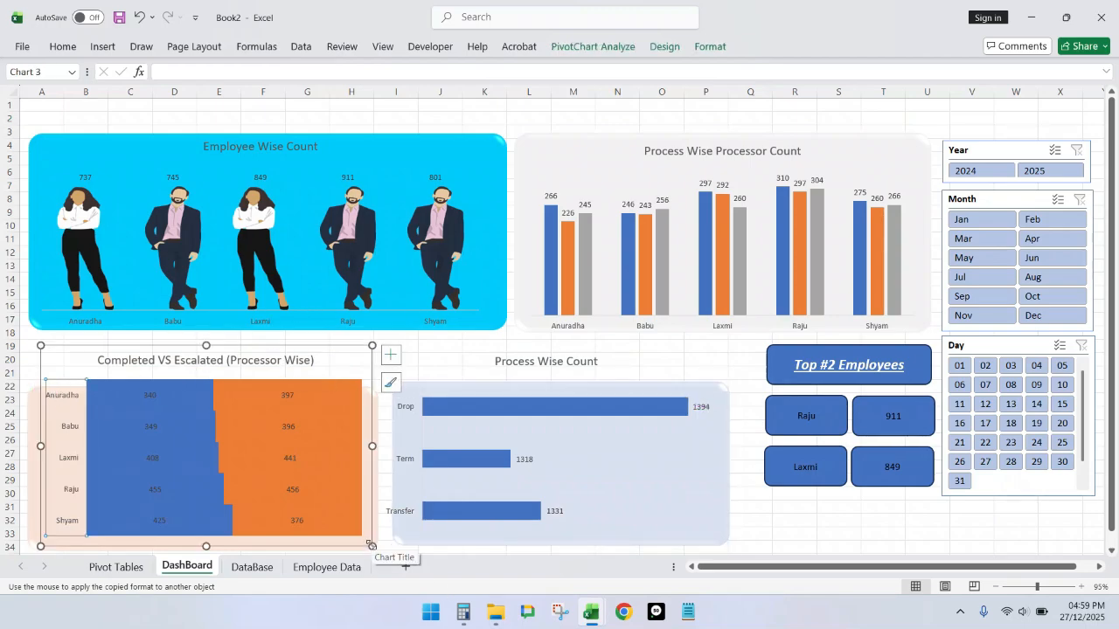
left_click_drag(372, 547, 365, 501)
left_click_drag(273, 499, 274, 540)
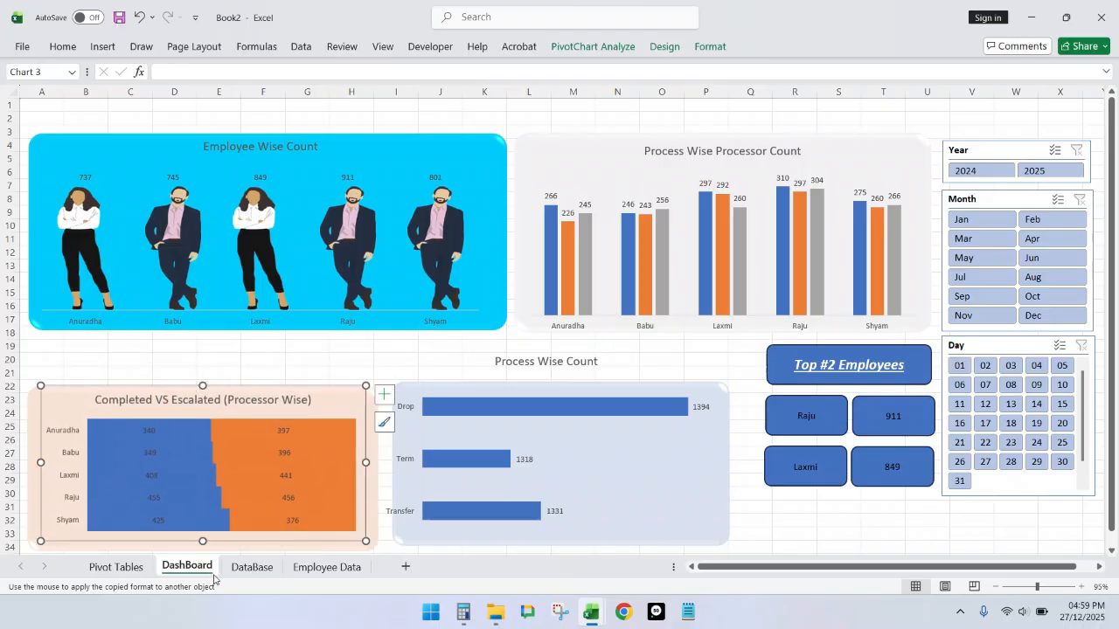
left_click_drag(204, 542, 204, 544)
left_click_drag(203, 547, 203, 547)
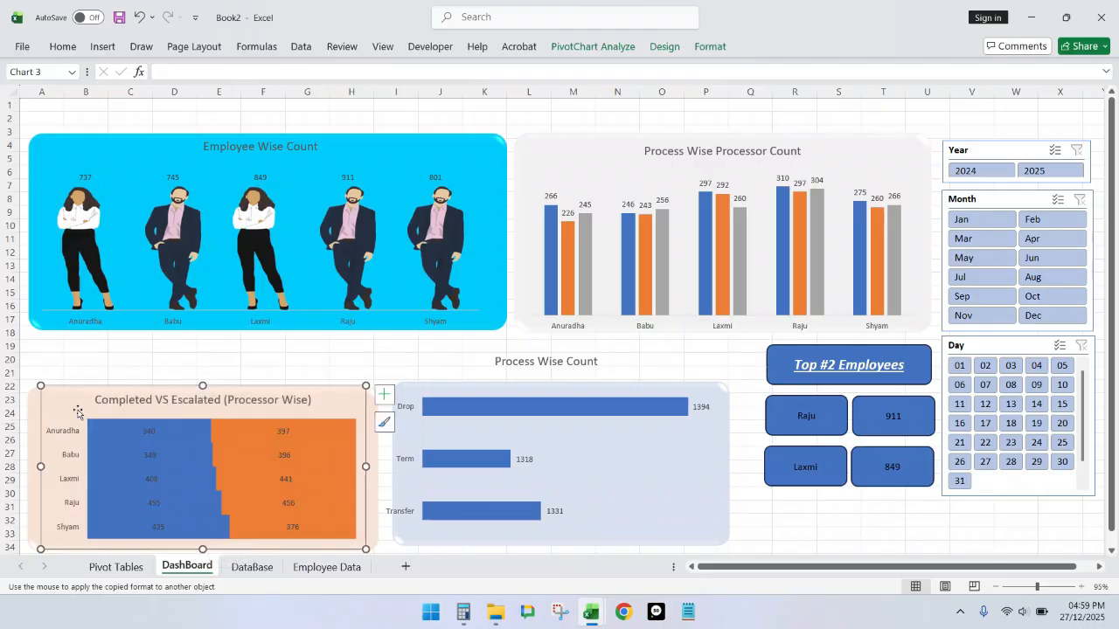
left_click_drag(39, 466, 37, 466)
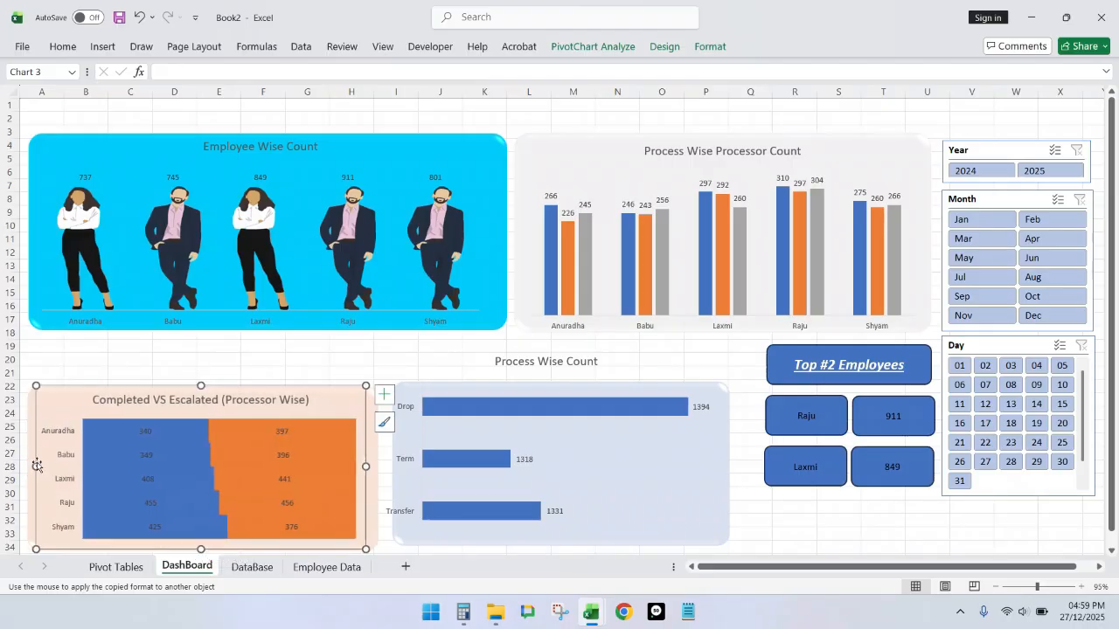
left_click_drag(367, 465, 376, 465)
Step: Resize and position the Process Wise Count chart so it fits inside the light blue rectangle across nearly its full width
left_click(455, 410)
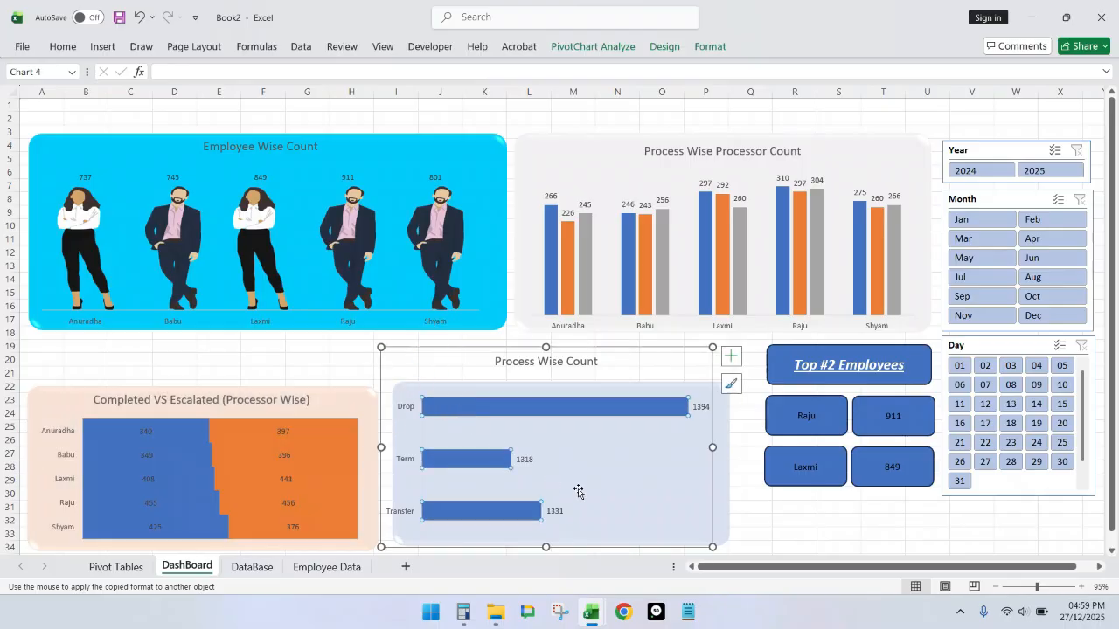
left_click(712, 545)
left_click_drag(711, 545, 638, 543)
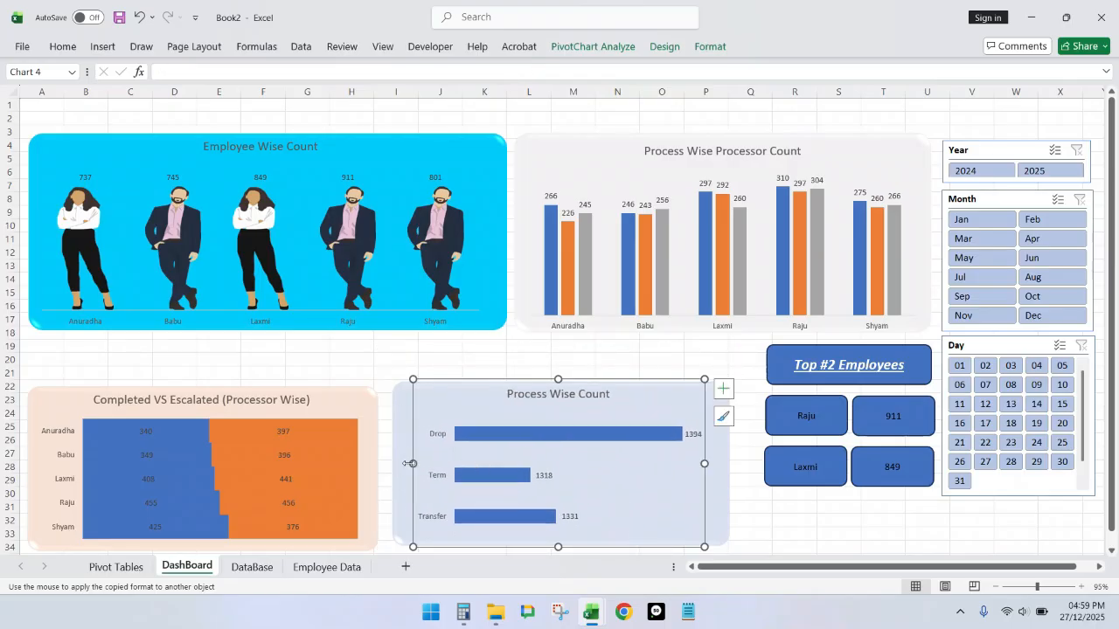
left_click_drag(407, 463, 400, 463)
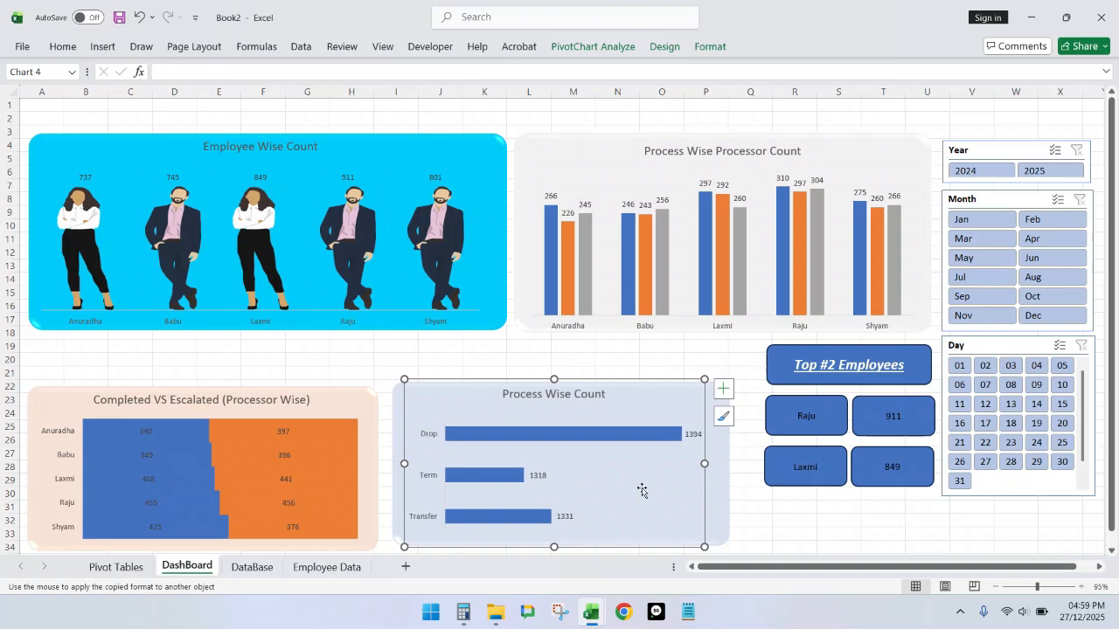
left_click_drag(706, 464, 720, 464)
left_click_drag(402, 472, 399, 464)
left_click(444, 356)
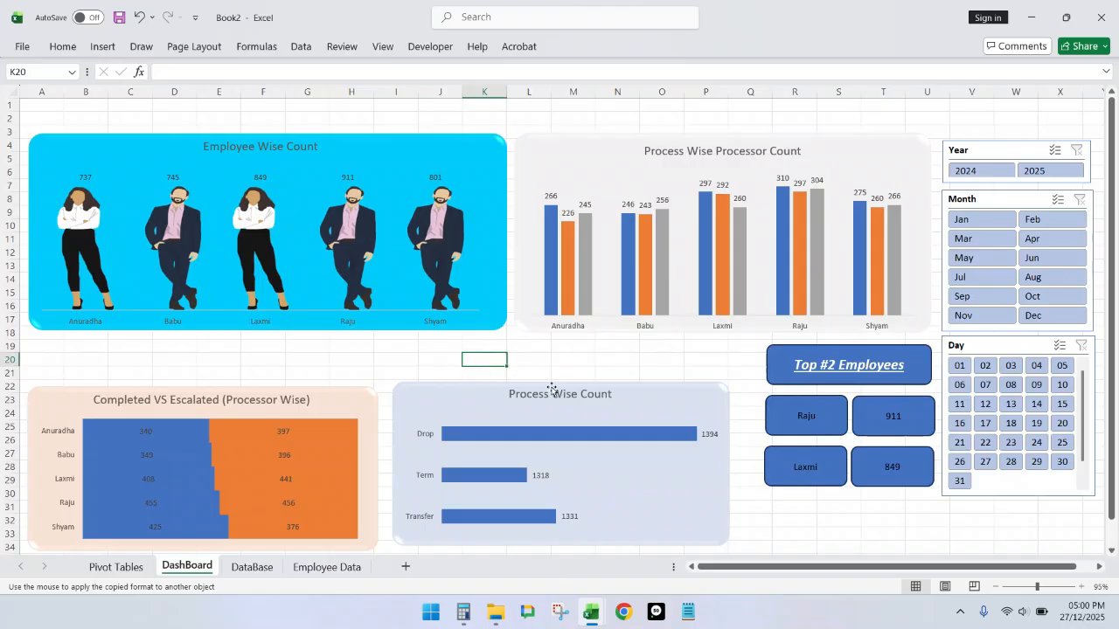
Step: Move the background rectangle behind the Process Wise Count chart down slightly, aligning it with the Completed VS Escalated background at row 22
left_click(556, 391)
left_click(726, 461)
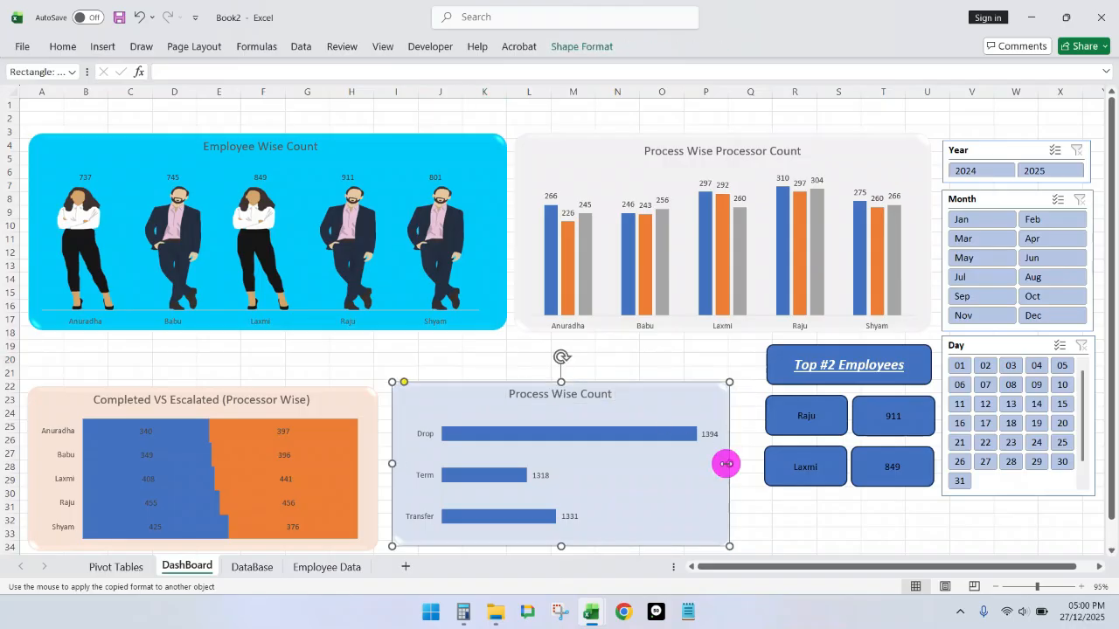
left_click(686, 385)
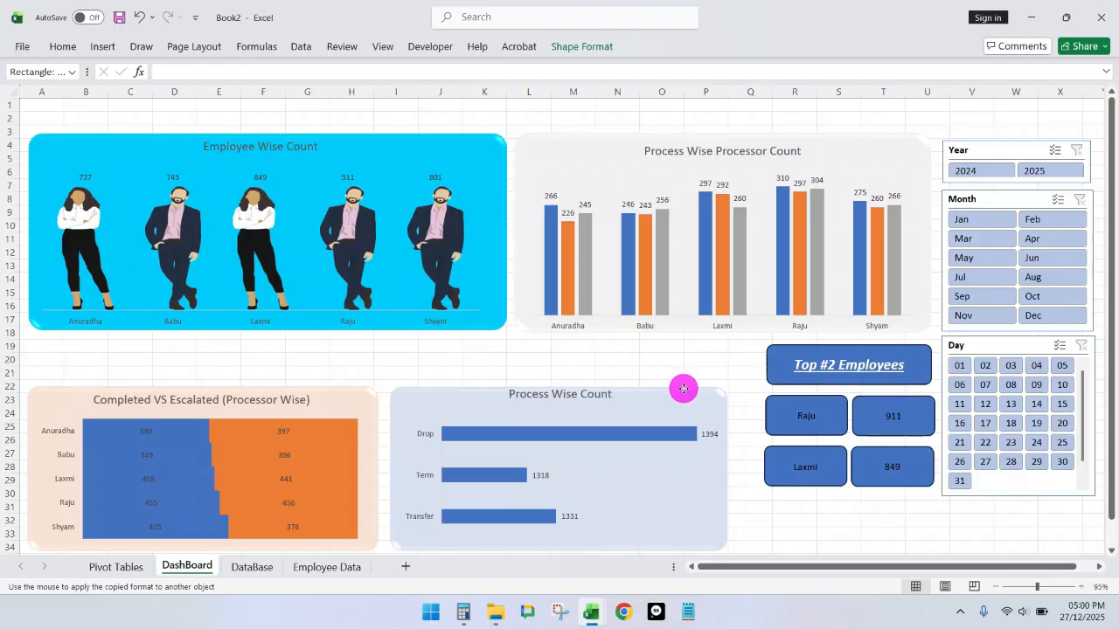
left_click(681, 389)
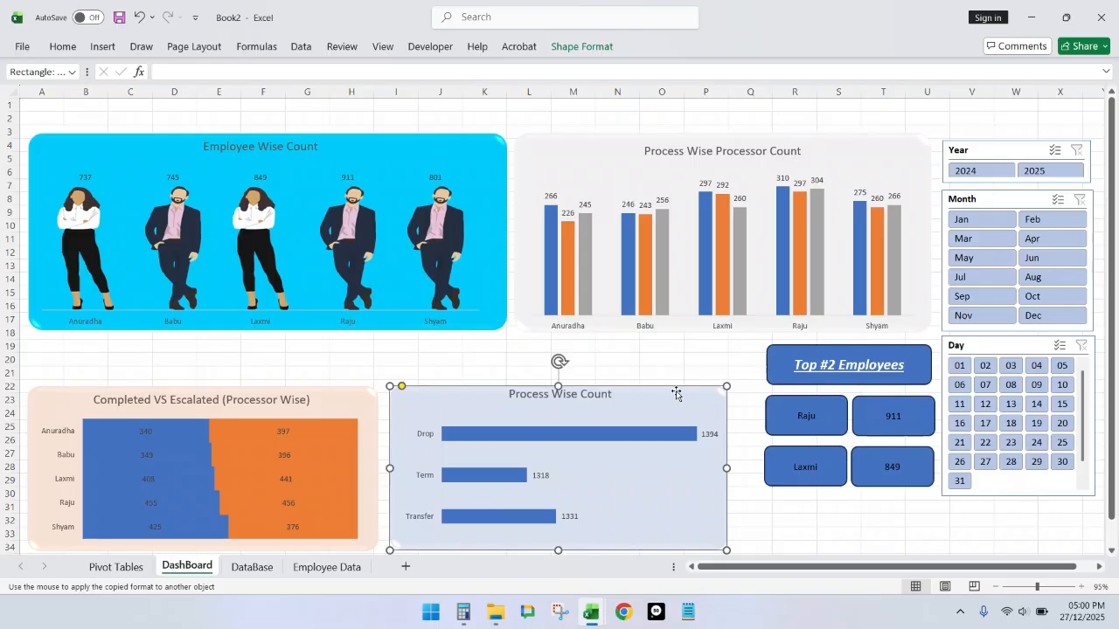
Step: Shift the Process Wise Count chart down onto its background rectangle and widen it slightly
left_click(640, 380)
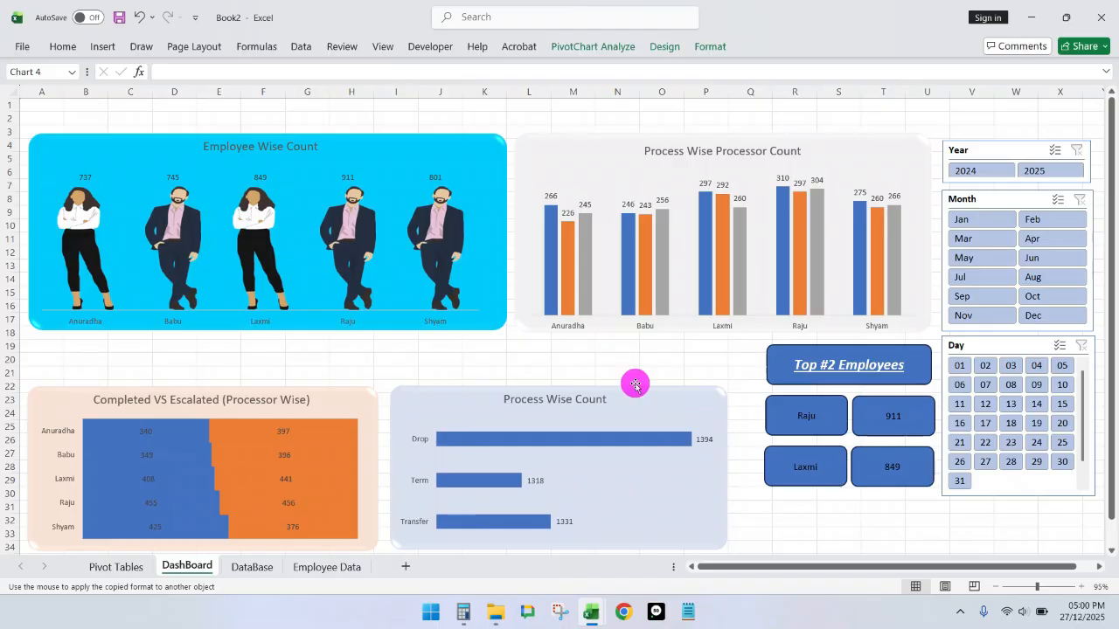
left_click(635, 384)
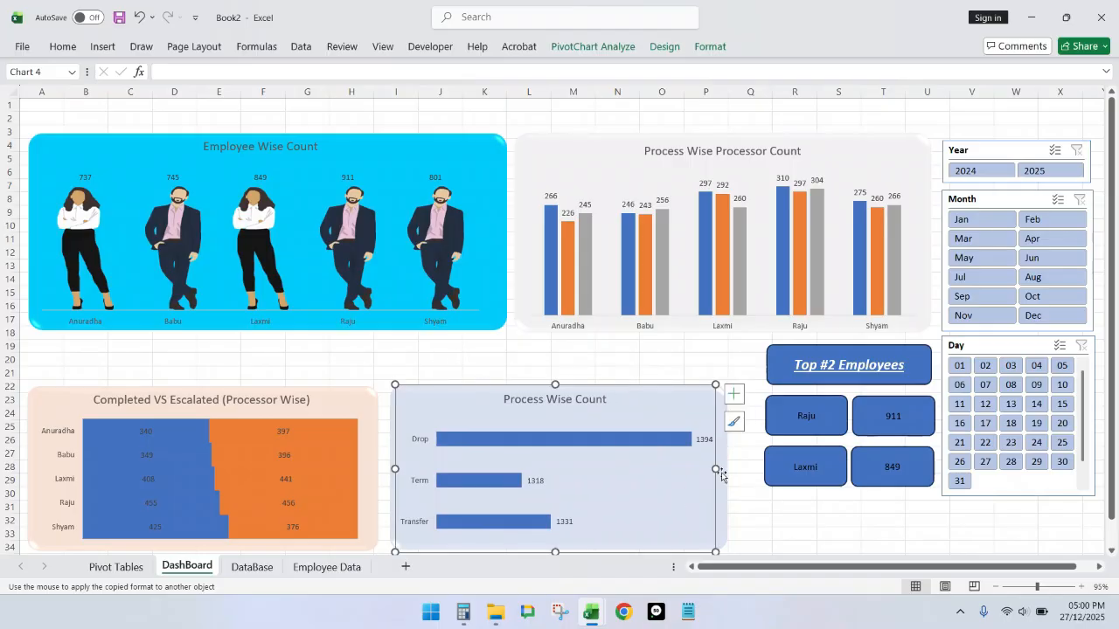
left_click_drag(714, 468, 720, 468)
left_click(671, 365)
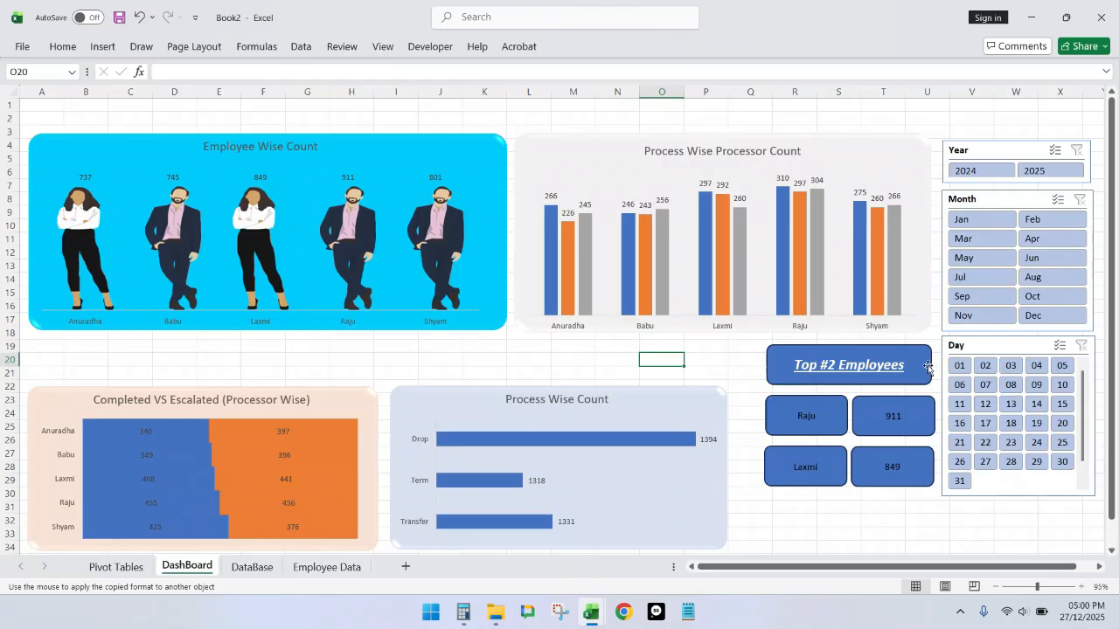
Step: Move the Top #2 Employees heading and its four name and count boxes together down beside the Process Wise Count chart
left_click(909, 347)
left_click(833, 407, "ctrl")
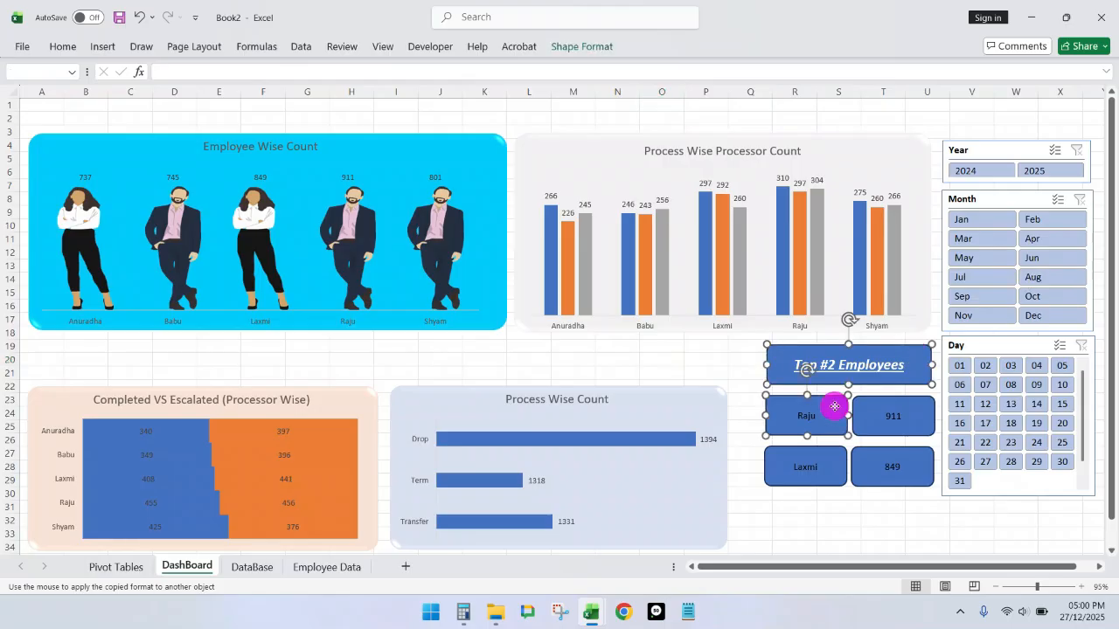
left_click(929, 407, "ctrl")
left_click(841, 472, "ctrl")
left_click(889, 479, "ctrl")
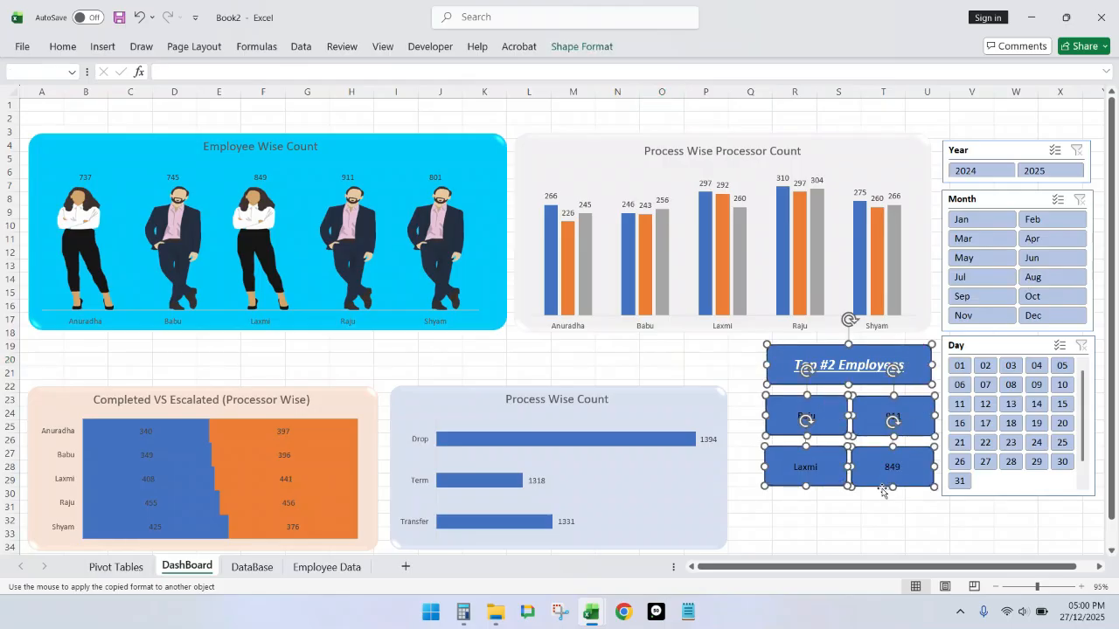
left_click_drag(881, 491, 861, 529)
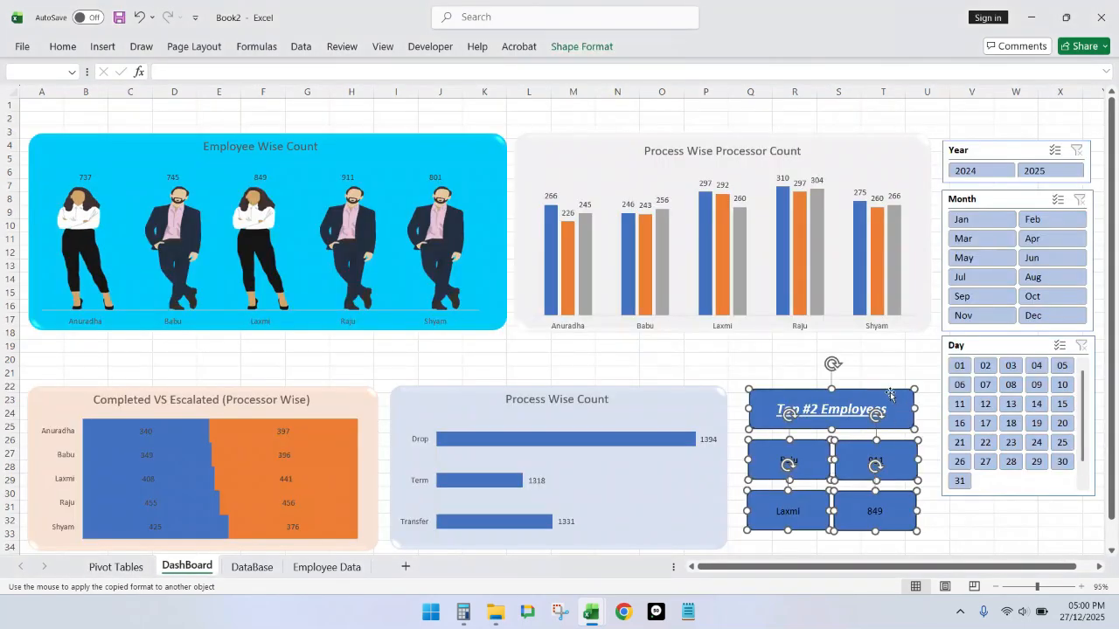
left_click(892, 391)
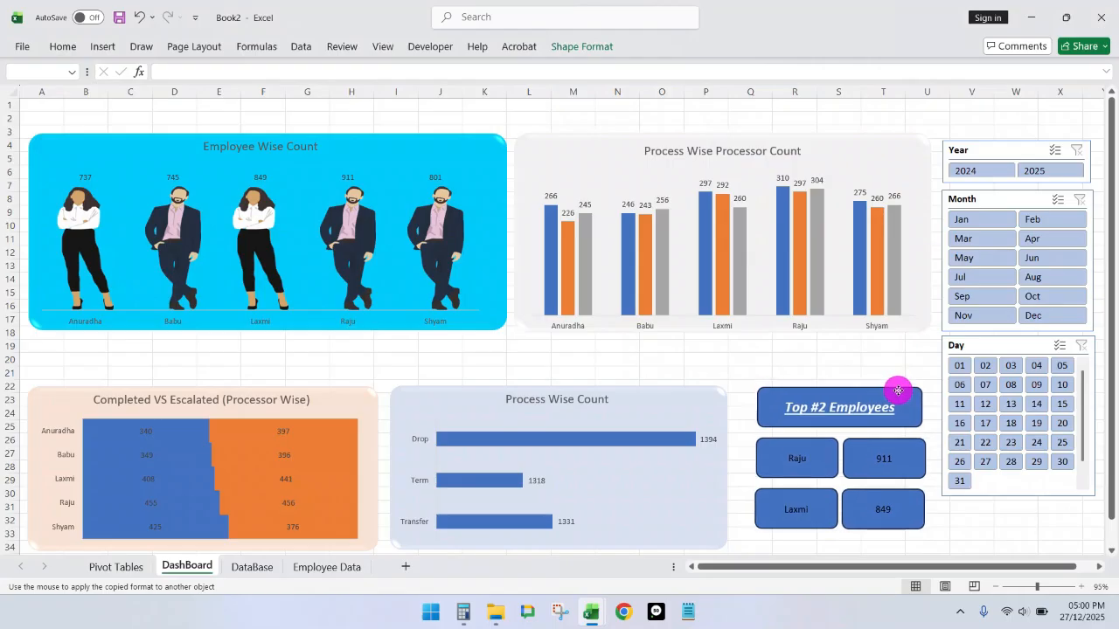
left_click(896, 392)
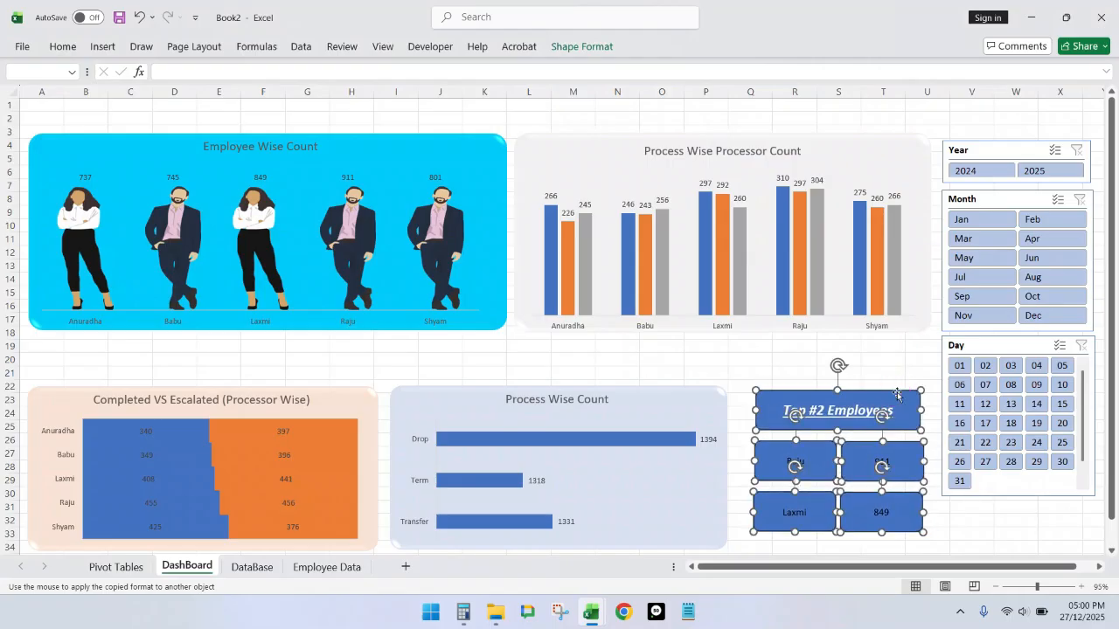
Step: Move the Day, Month and Year slicers down by about two rows, keeping them stacked in that column
left_click_drag(1014, 348, 1015, 377)
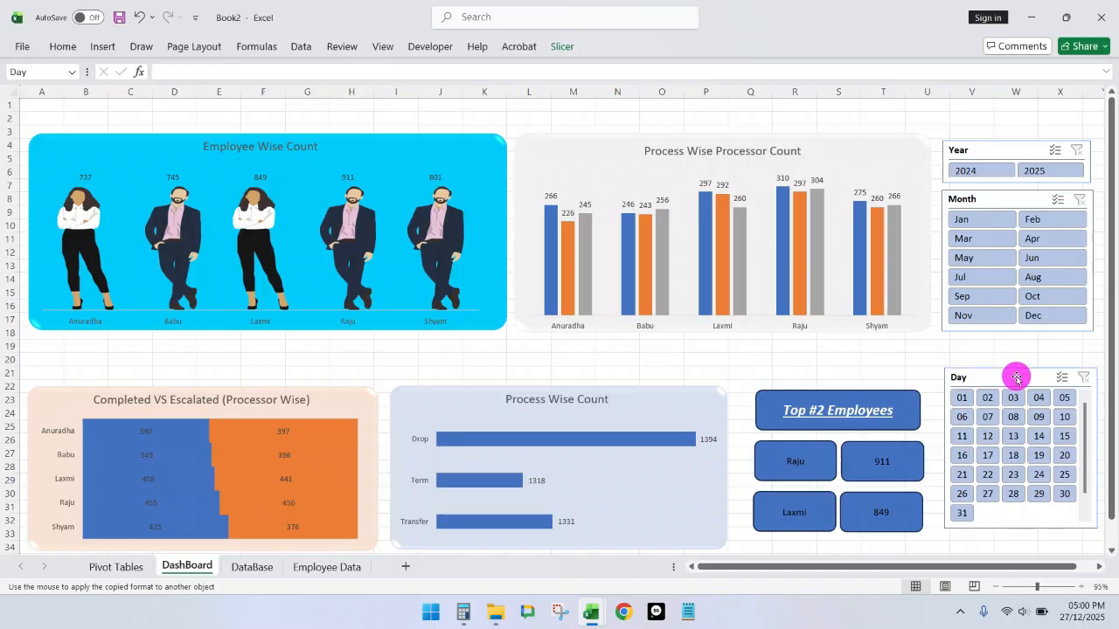
left_click_drag(1009, 194, 1013, 224)
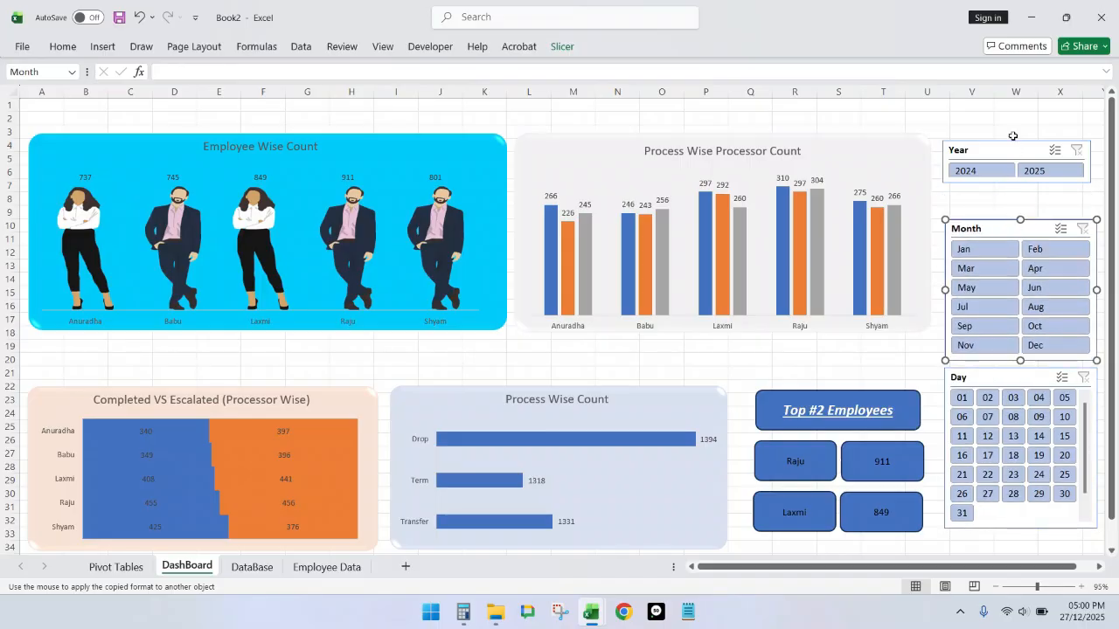
left_click_drag(1011, 145, 1014, 174)
left_click(403, 136)
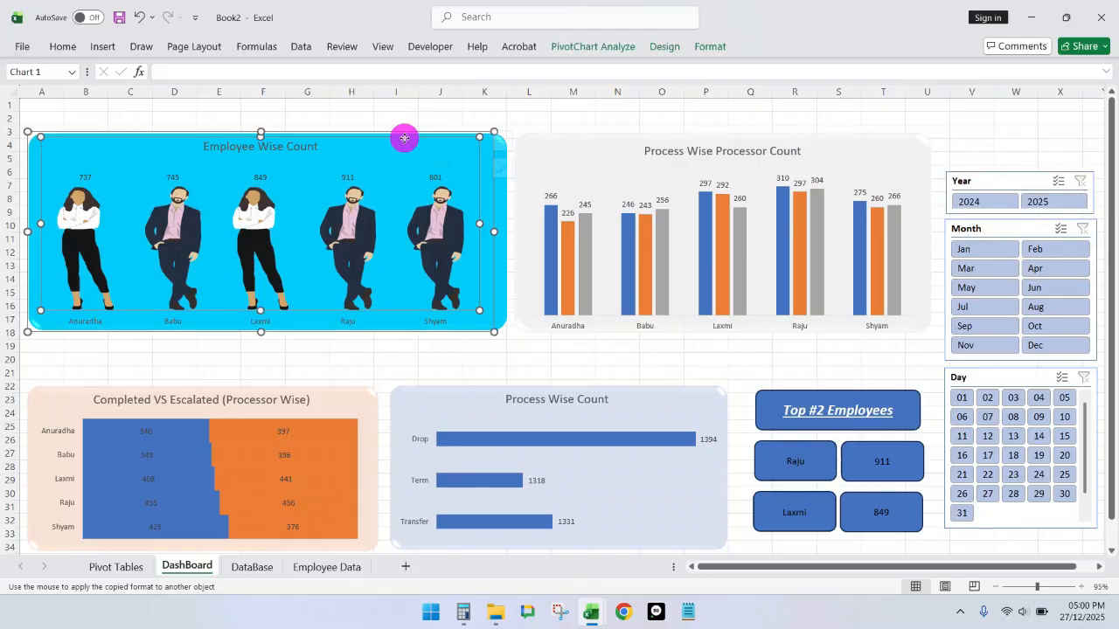
left_click(500, 195)
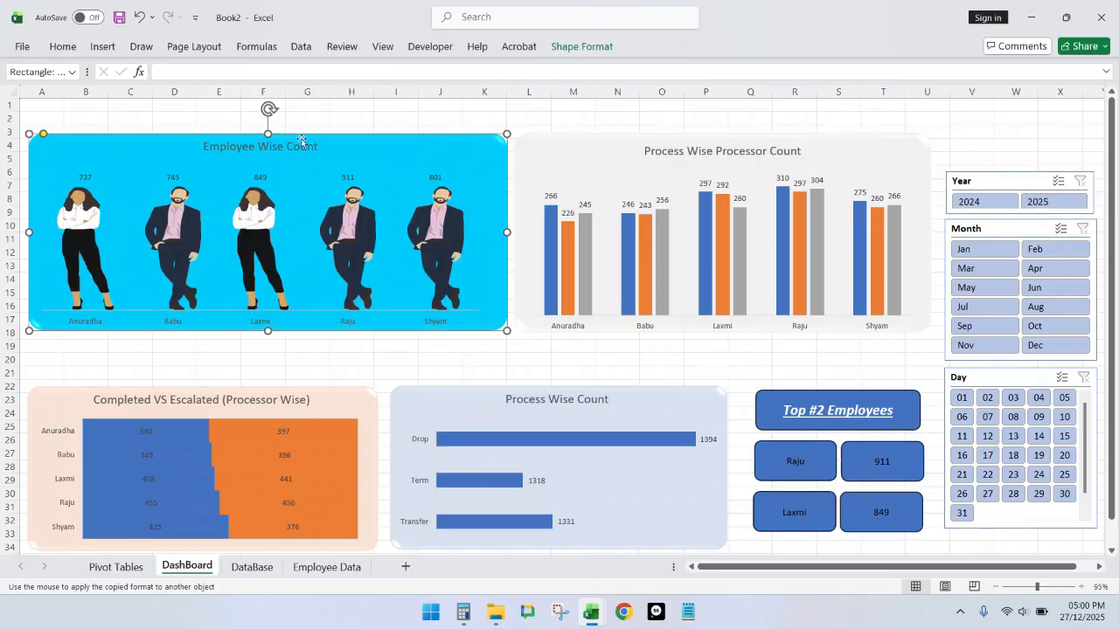
left_click_drag(300, 140, 303, 184)
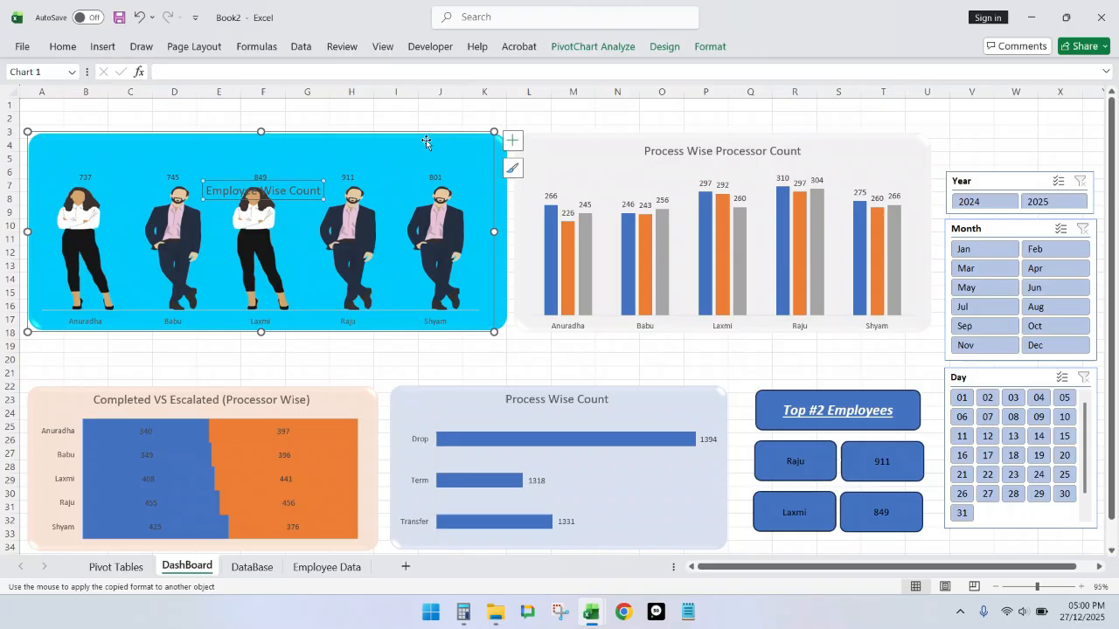
left_click(502, 200)
left_click_drag(283, 143, 273, 181)
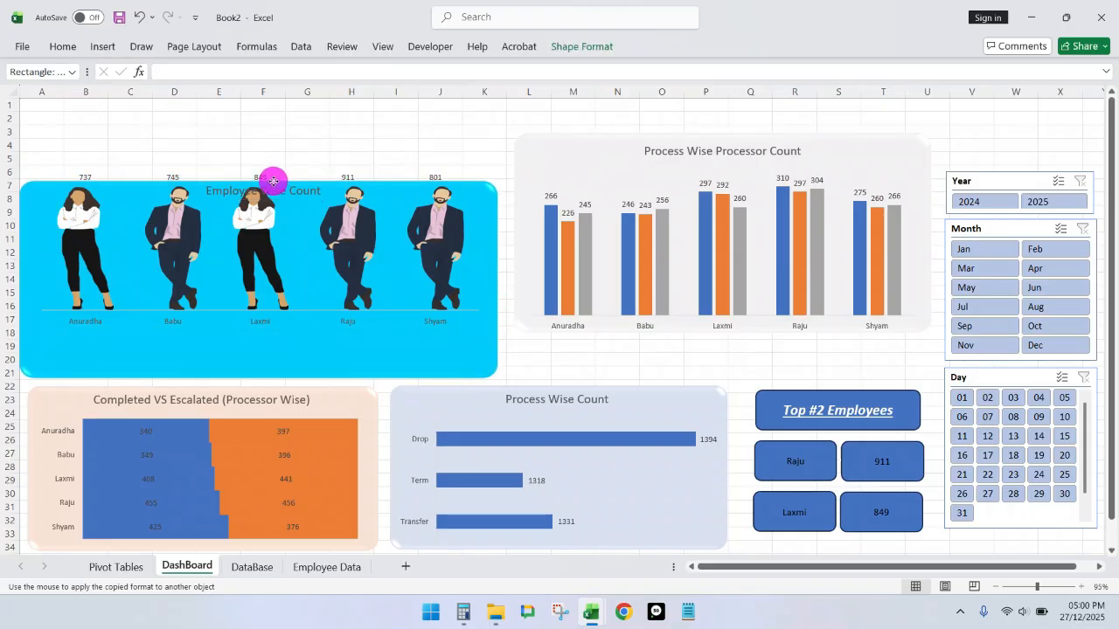
left_click(332, 186)
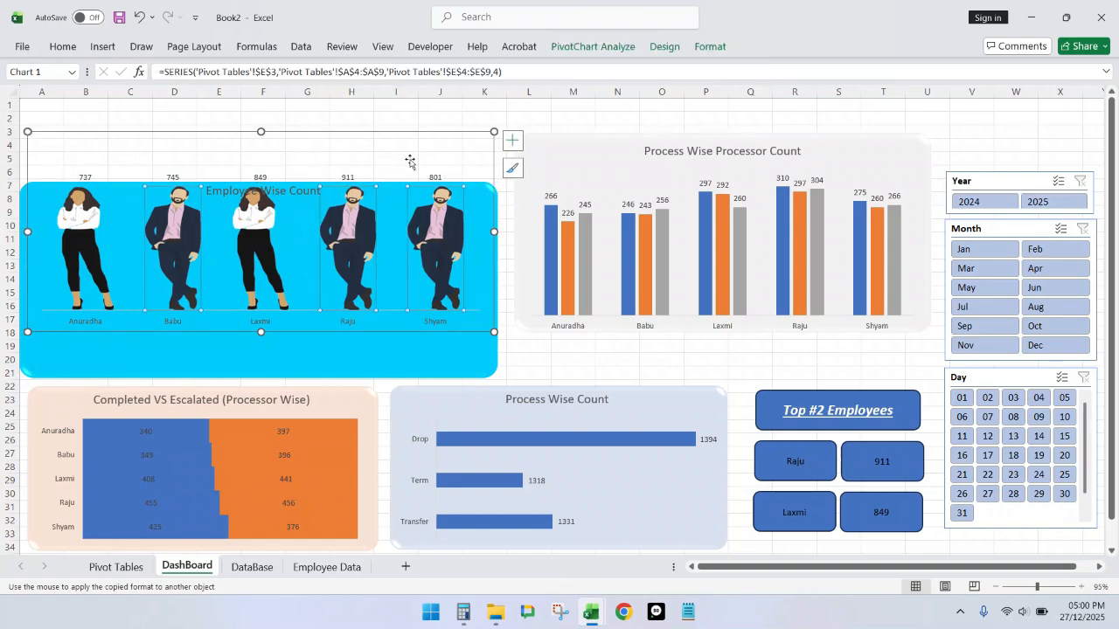
left_click_drag(394, 134, 382, 179)
key("ctrl+z")
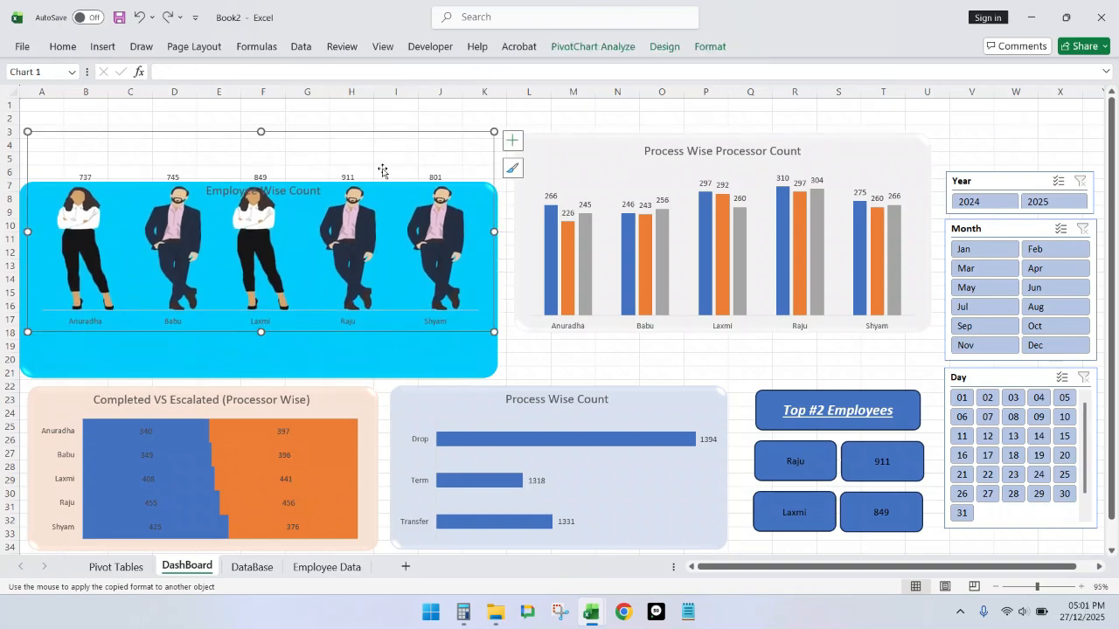
key("ctrl+z")
key("ctrl+z")
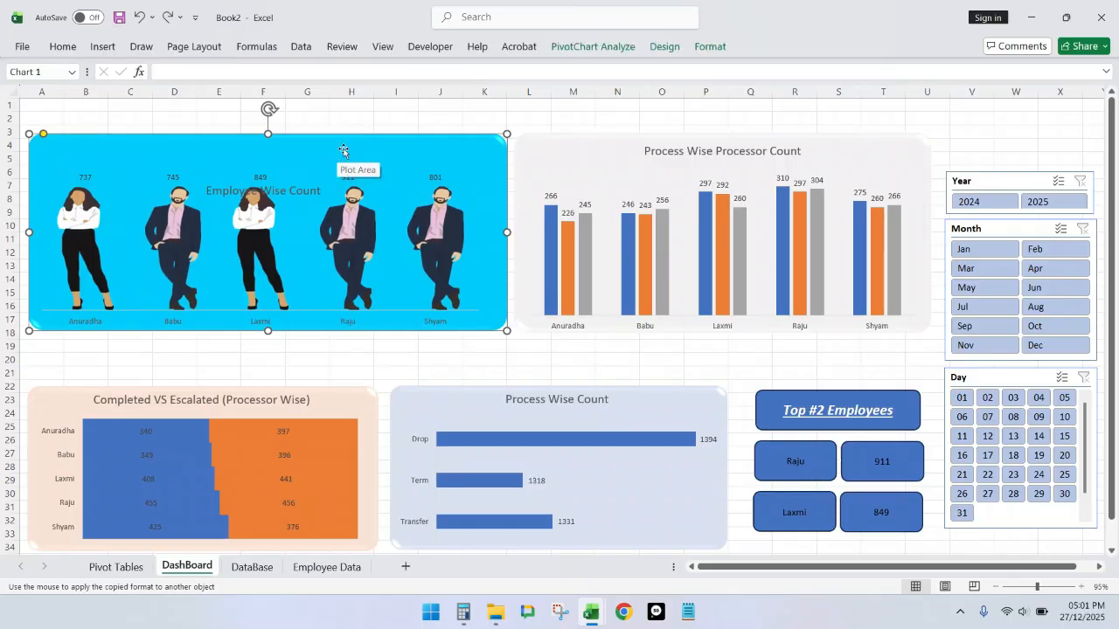
Step: Move the Employee Wise Count background rectangle and its chart down to row 7, directly above the Completed VS Escalated chart
left_click(503, 207)
left_click_drag(485, 134, 474, 180)
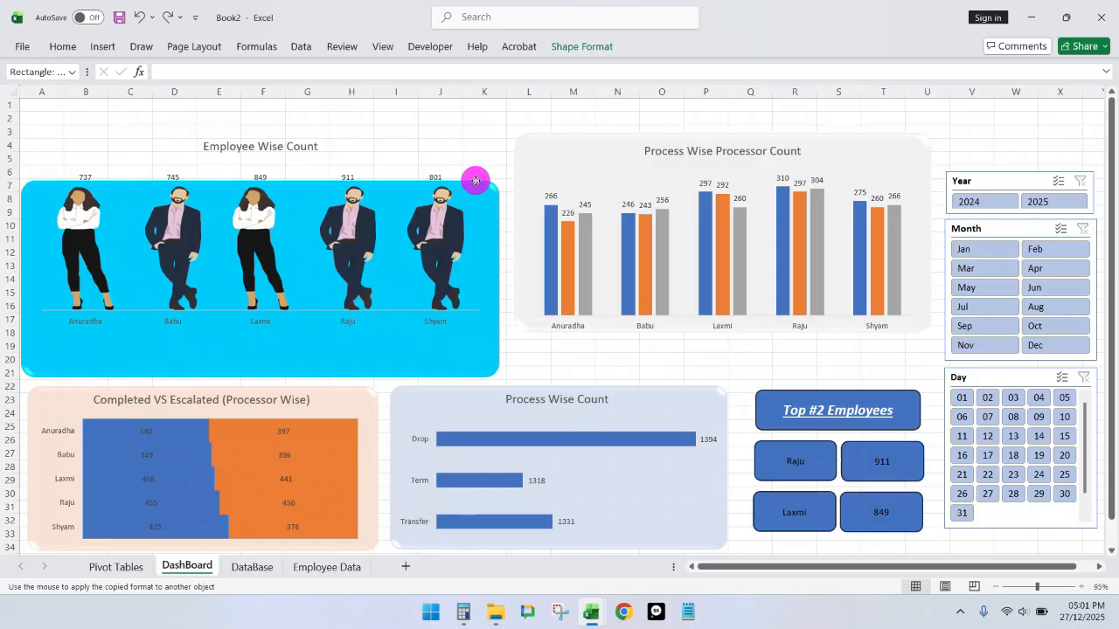
left_click(324, 140)
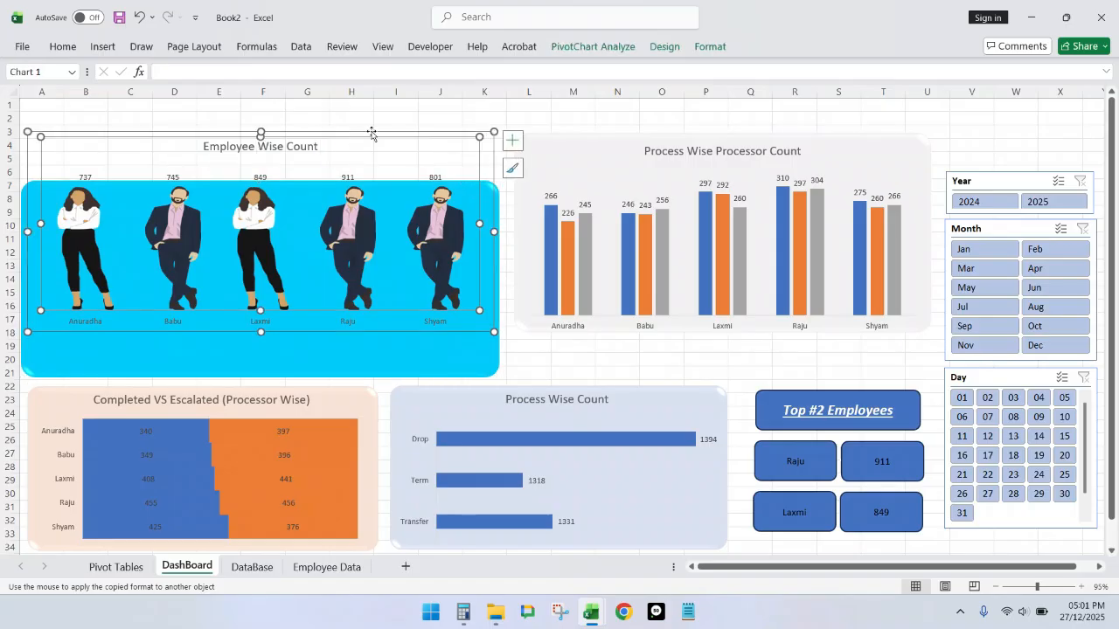
left_click_drag(373, 129, 372, 175)
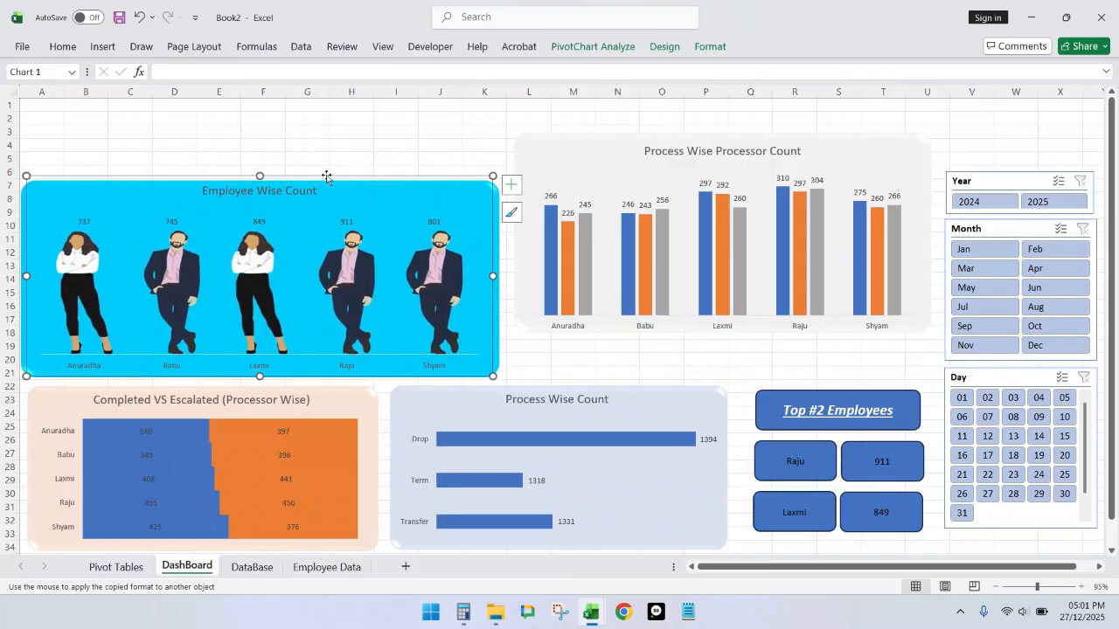
Step: Move the Process Wise Processor Count background rectangle and its chart down to row 7, level with the Employee Wise Count chart
left_click(587, 137)
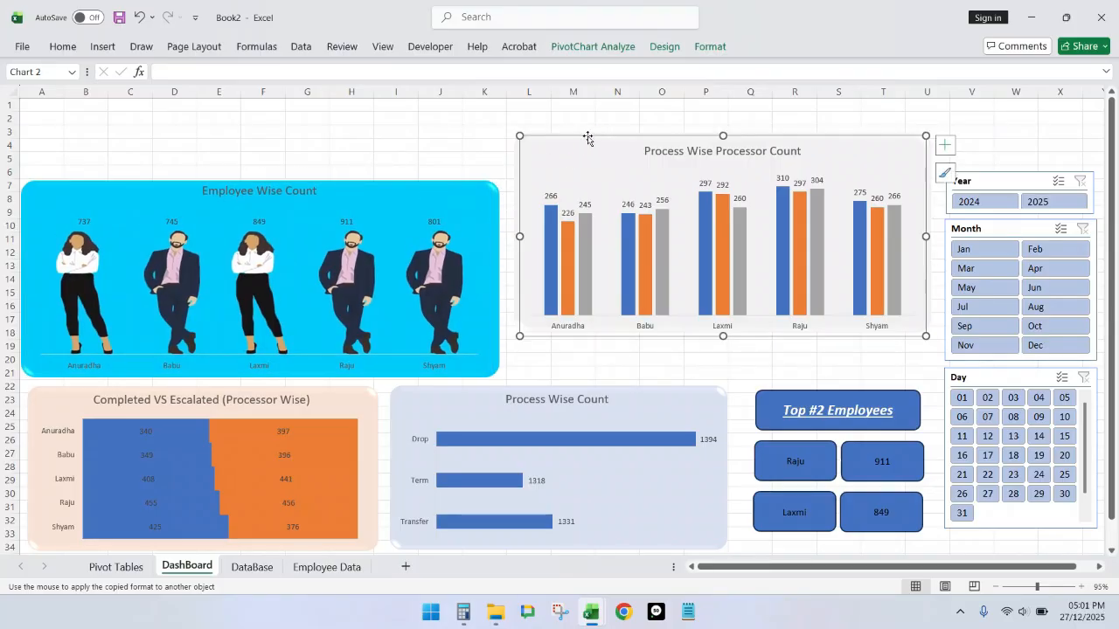
left_click(871, 132)
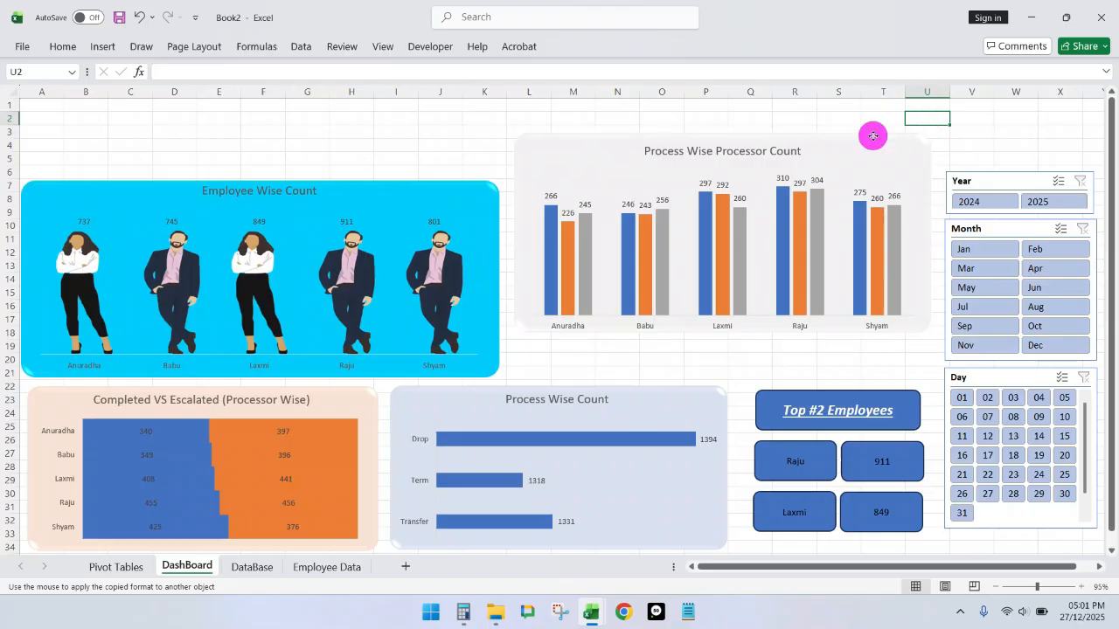
left_click_drag(866, 135, 858, 144)
left_click(852, 138)
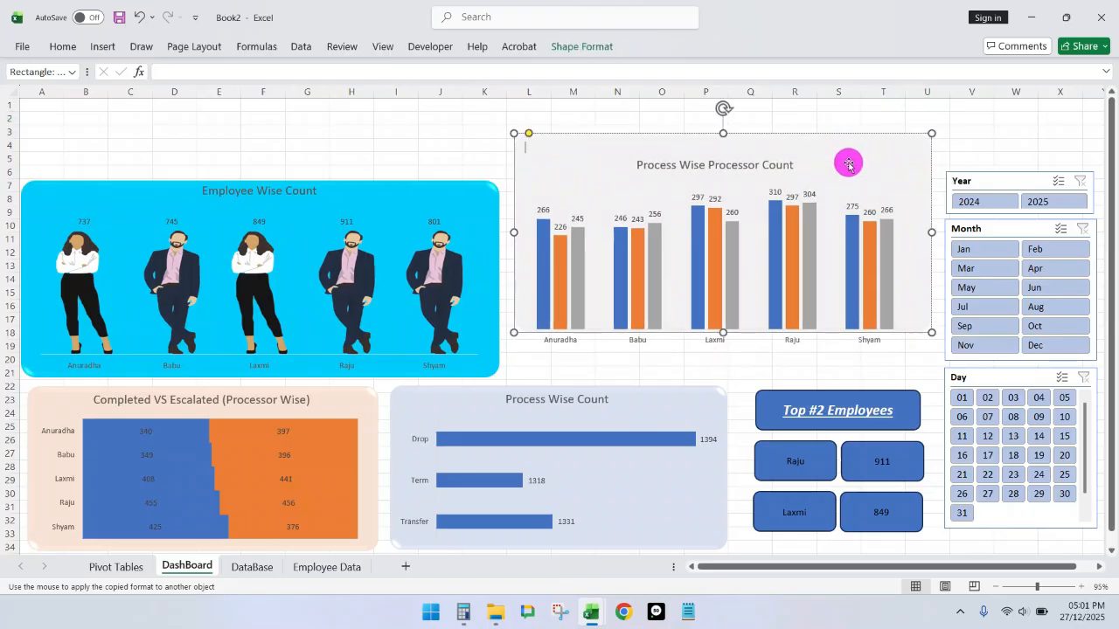
left_click(914, 118)
left_click_drag(894, 132, 885, 182)
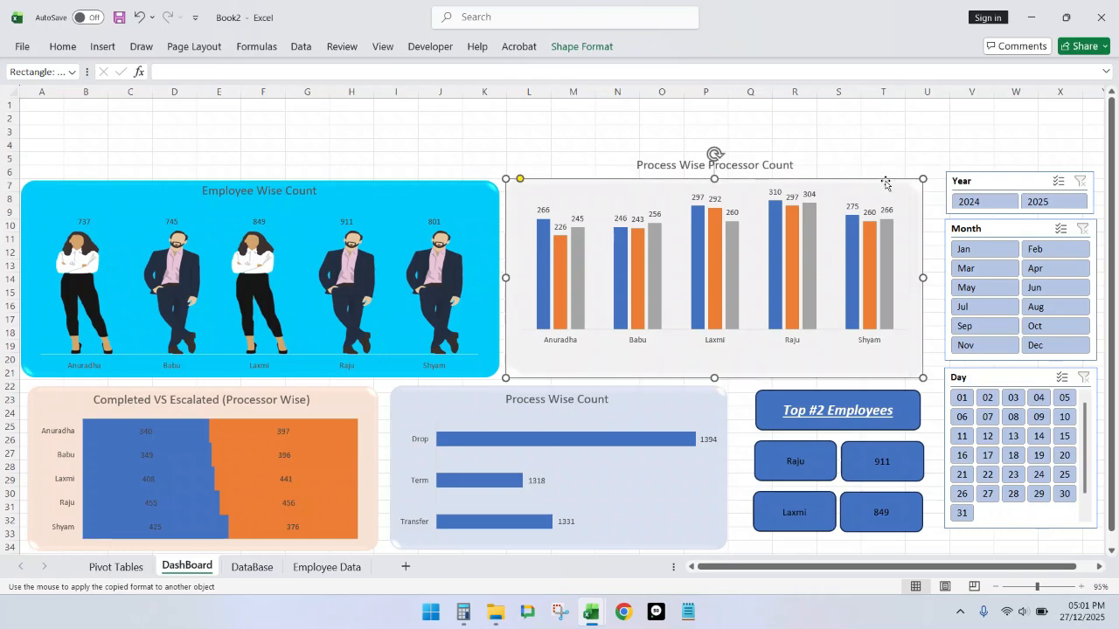
left_click(789, 185)
left_click_drag(819, 155, 821, 180)
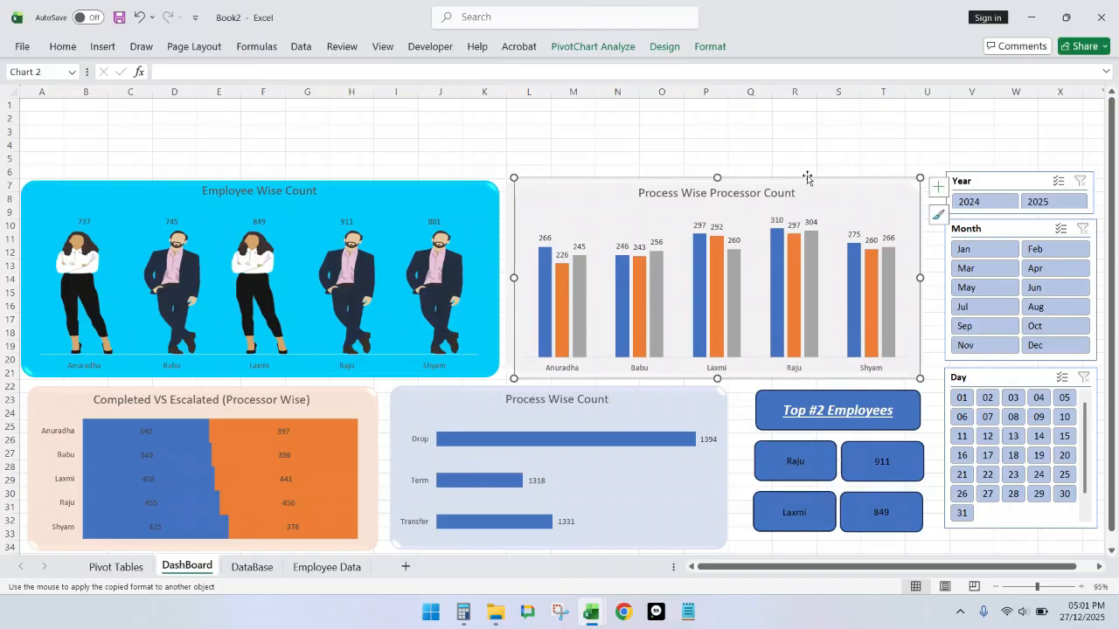
left_click(794, 145)
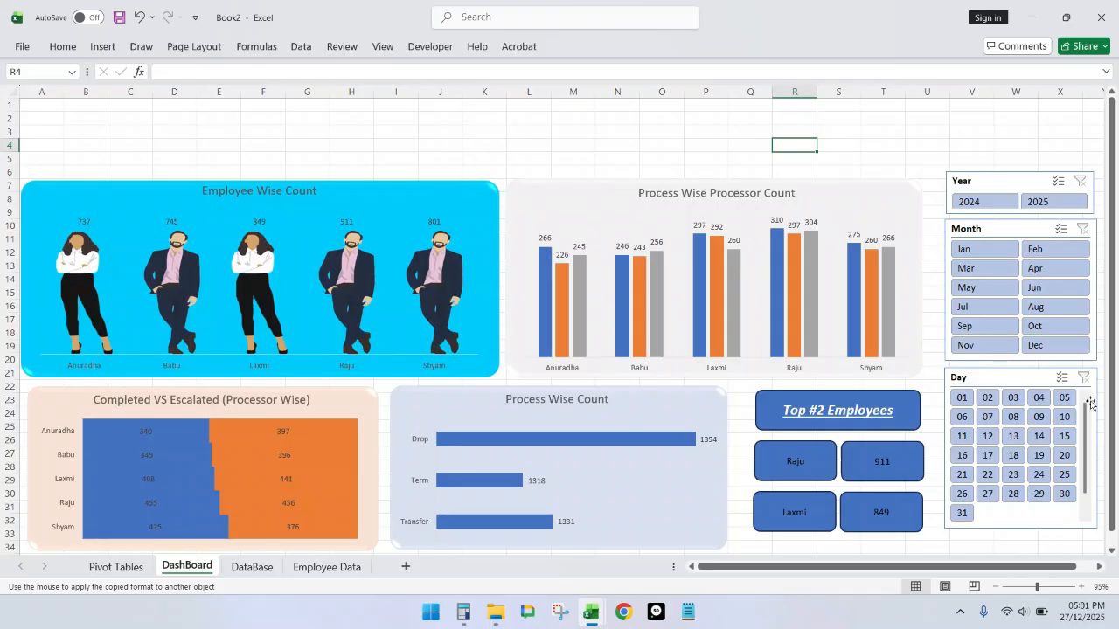
Step: Shift the Year, Month and Day slicers together slightly down and left, lining them up with the top of the charts
left_click(1020, 376)
left_click(1005, 219, "ctrl")
left_click(1003, 184, "ctrl")
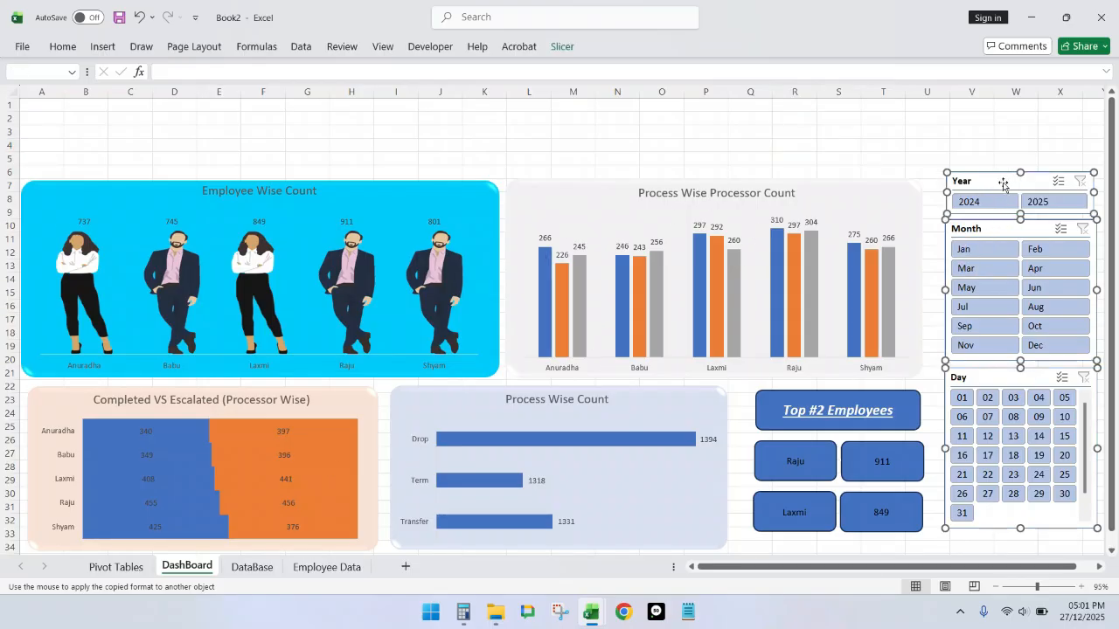
left_click_drag(1003, 184, 982, 183)
left_click(950, 134)
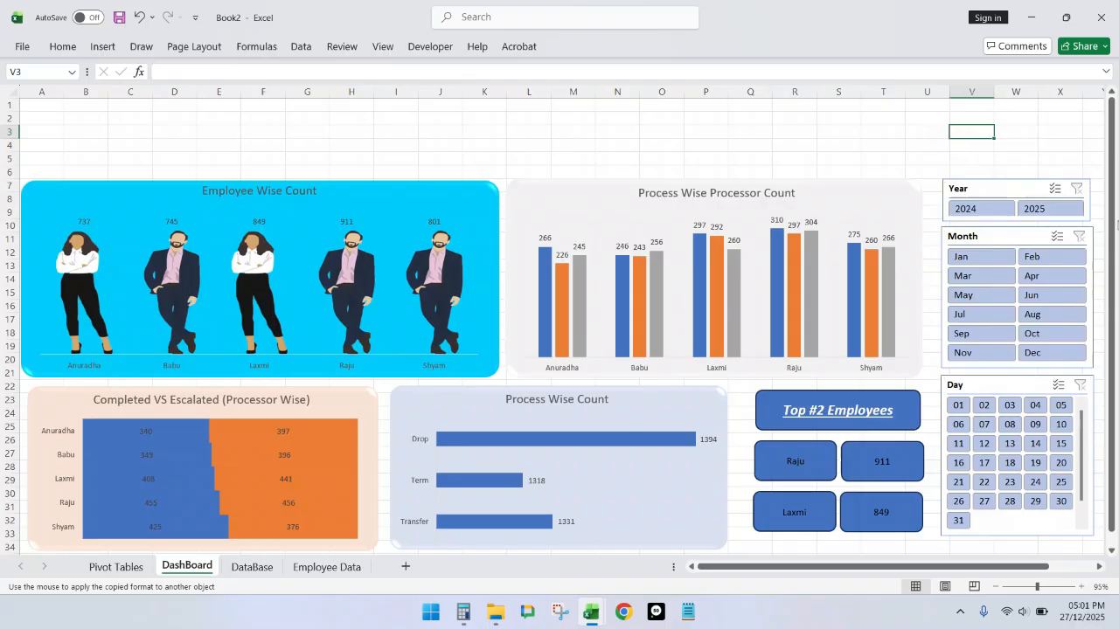
Step: Nudge the Year slicer slightly right to centre it above the Month slicer
left_click(1029, 181)
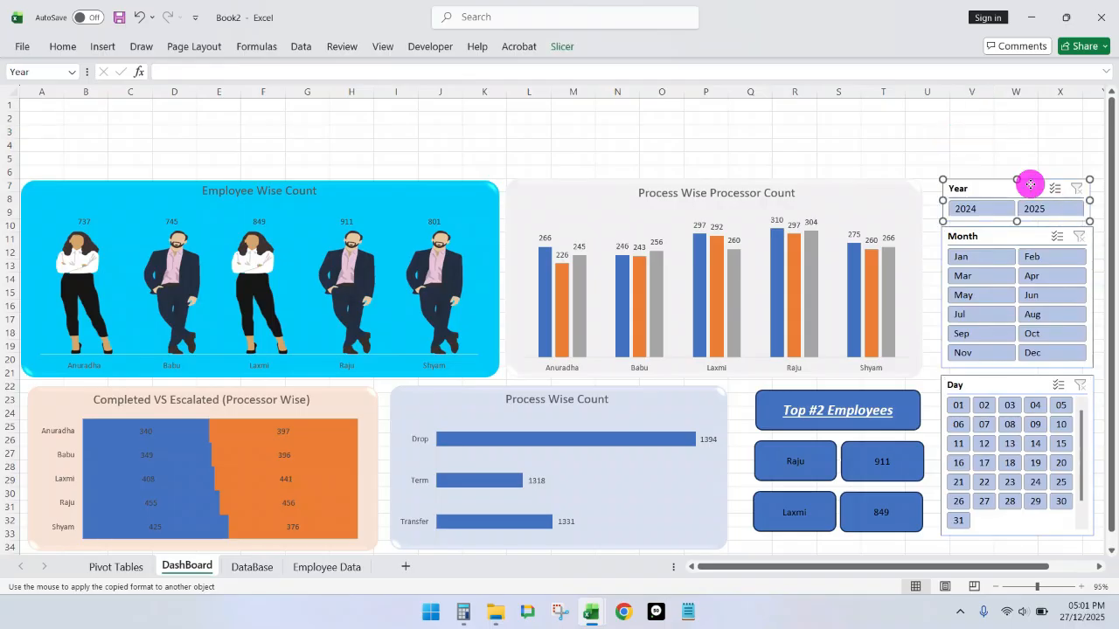
left_click(1093, 201)
left_click(925, 146)
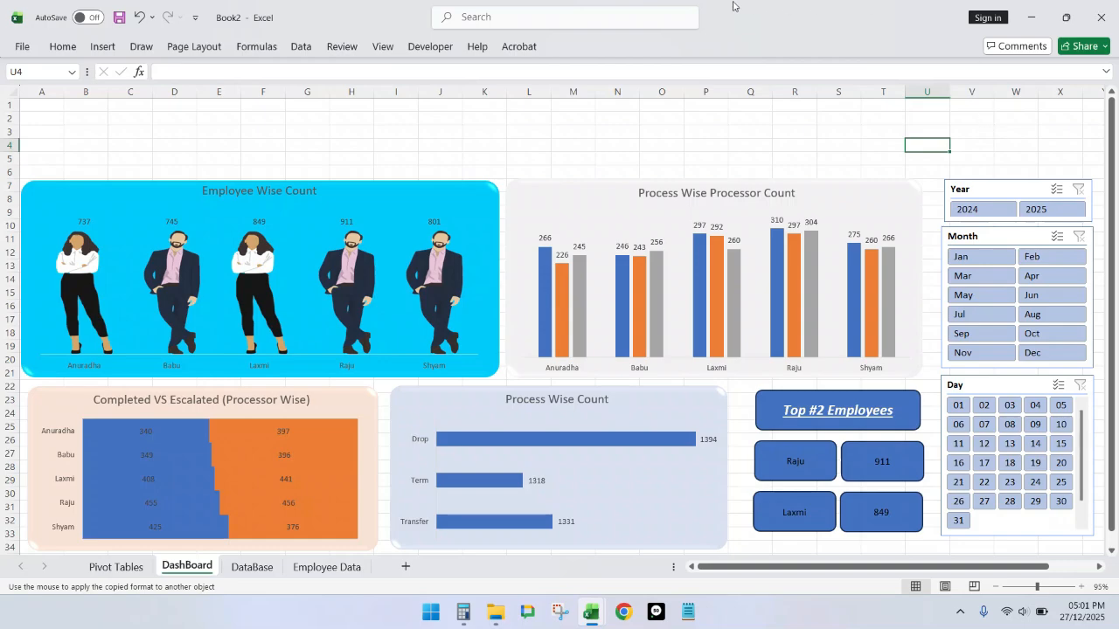
Step: Nudge the Process Wise Processor Count background rectangle slightly down, level with the Employee Wise Count background
double_click(843, 182)
left_click(845, 183)
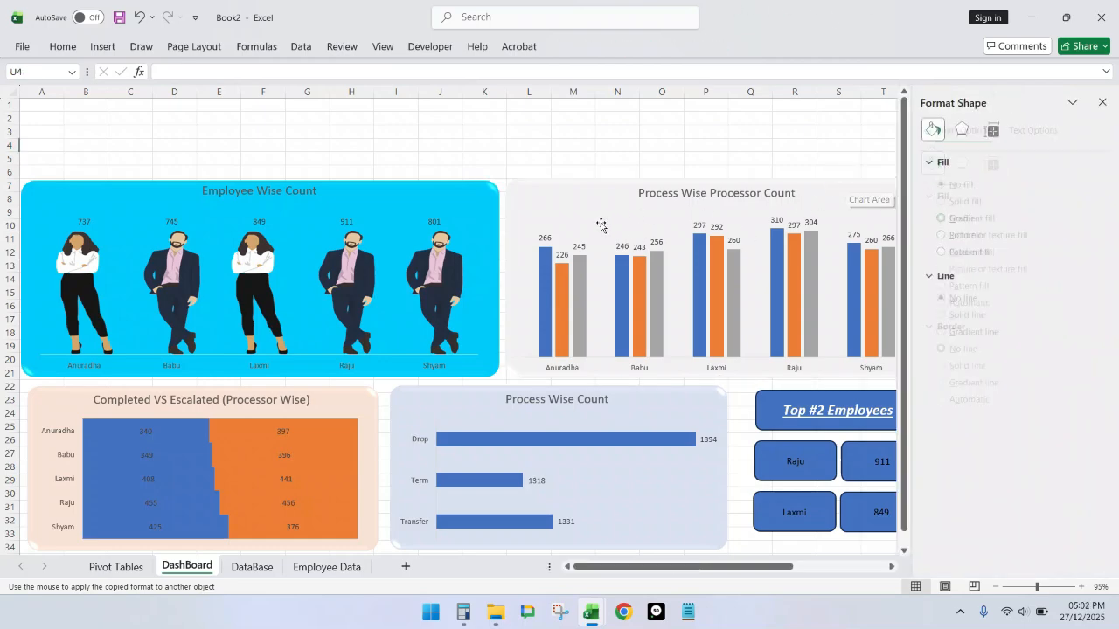
left_click(507, 200)
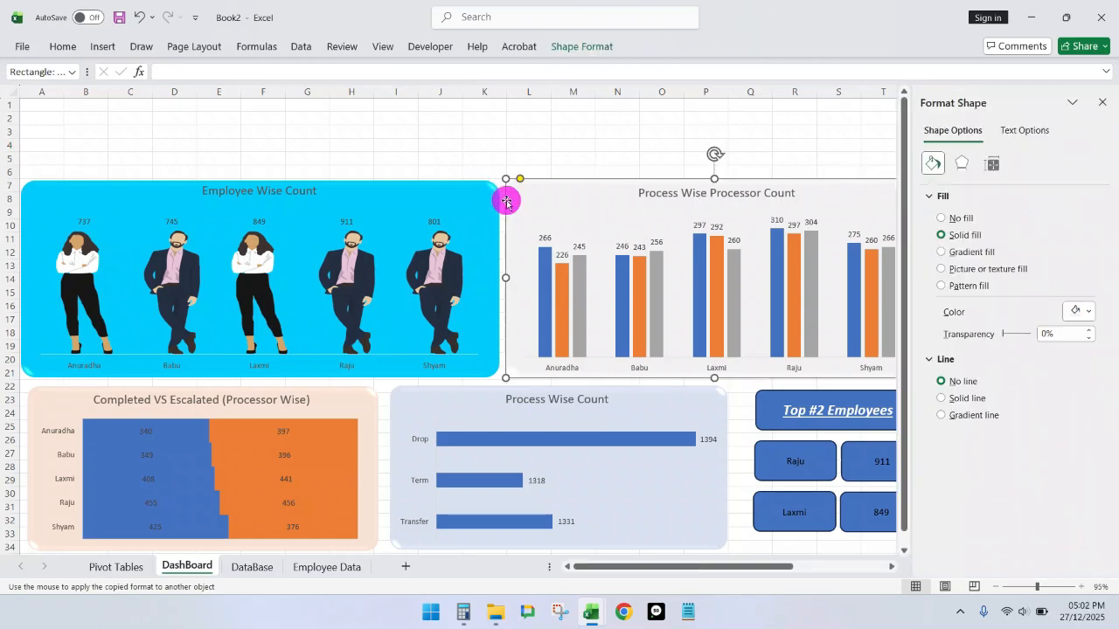
left_click(651, 178)
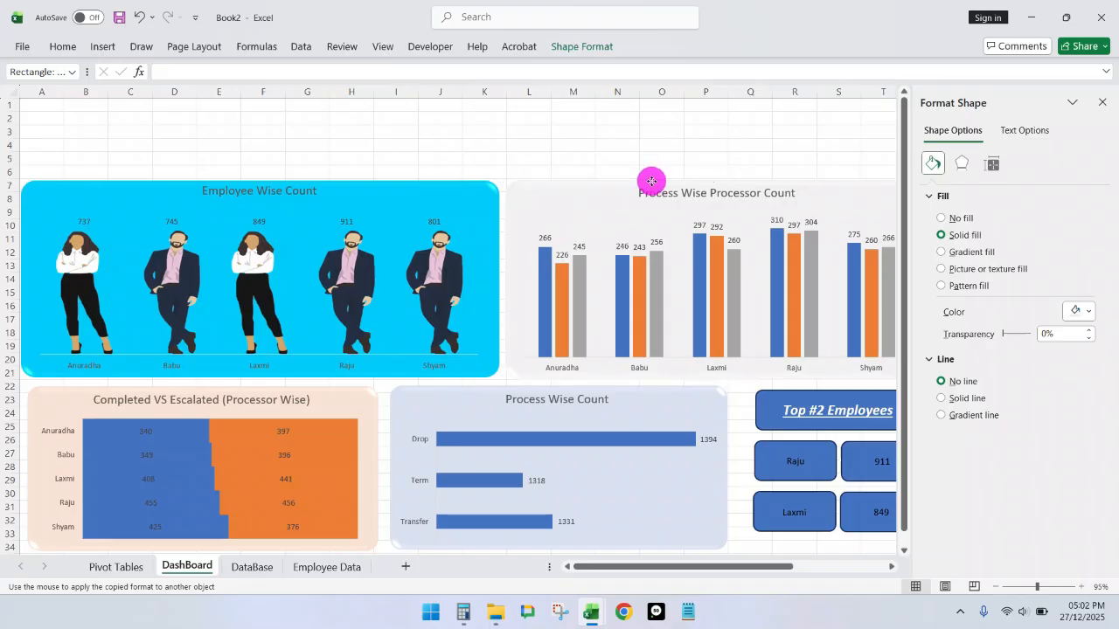
left_click(1101, 102)
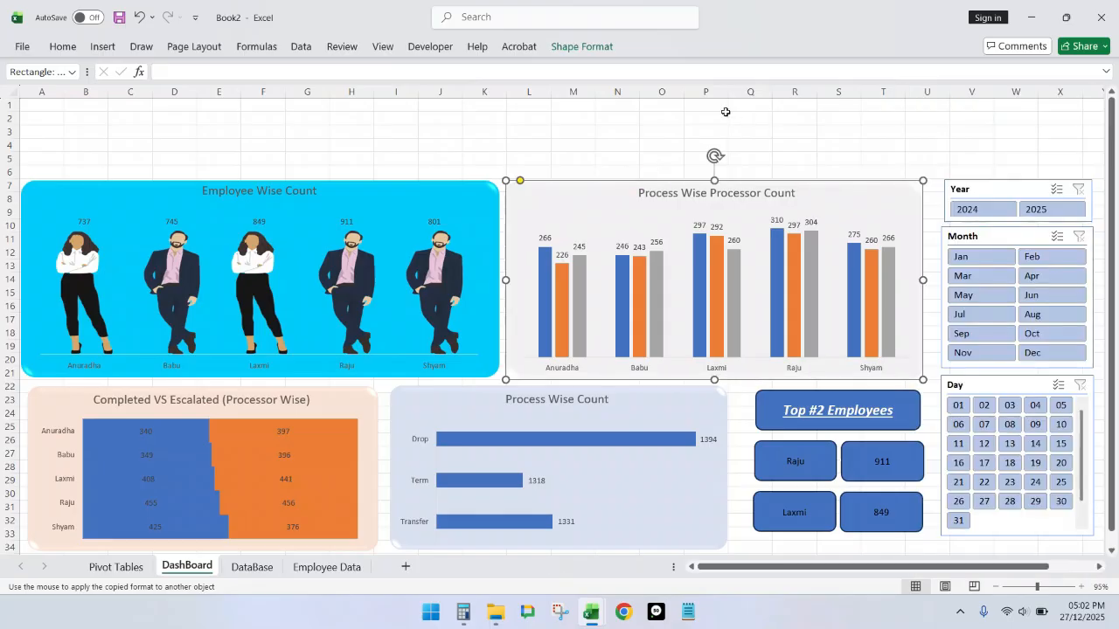
left_click(804, 133)
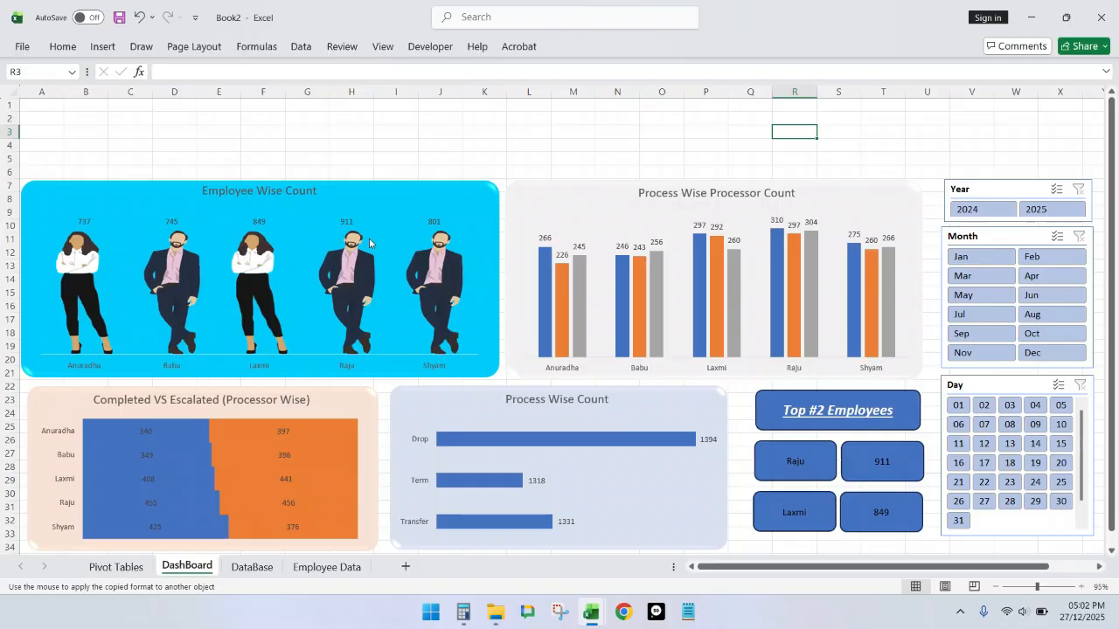
Step: Nudge the Employee Wise Count chart slightly down so its title lines up with the Process Wise Processor Count title
left_click(276, 194)
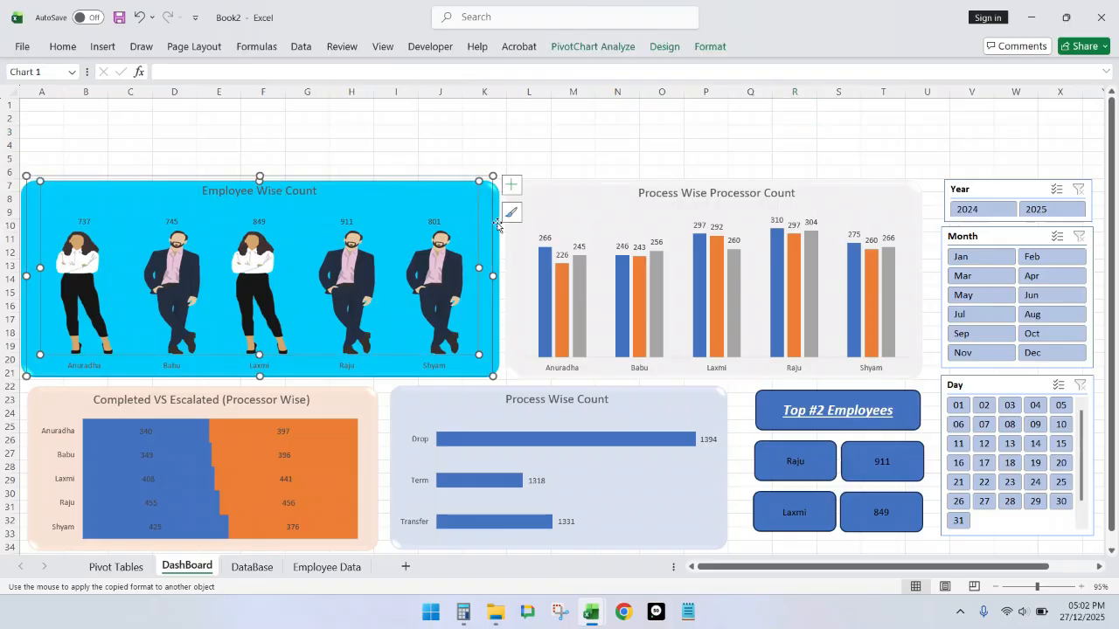
left_click(498, 250)
left_click(282, 184)
left_click(283, 180)
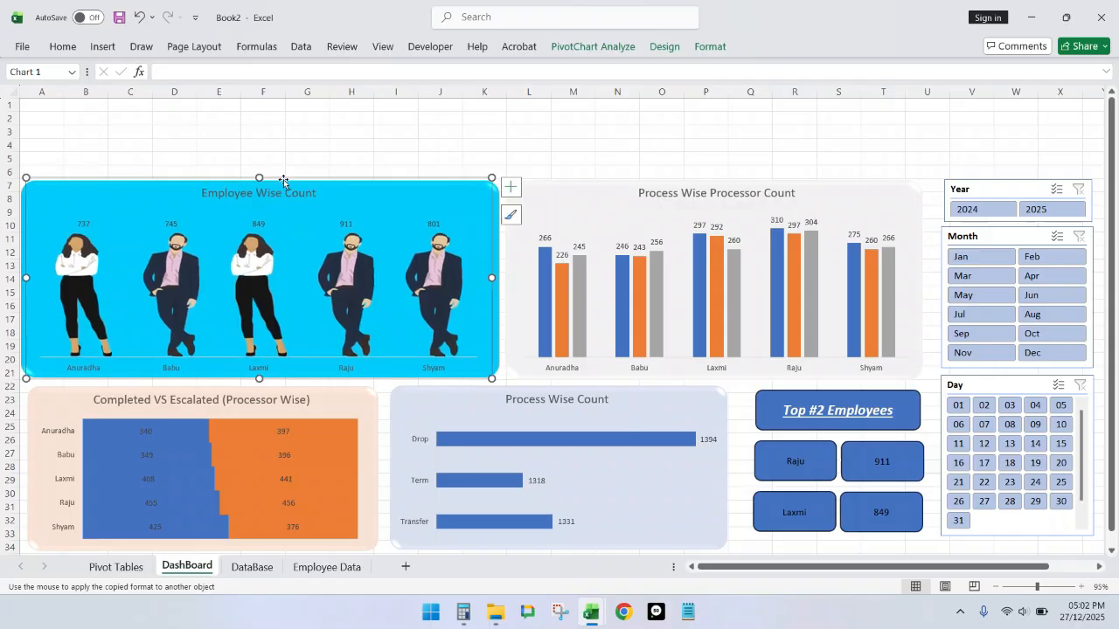
left_click(377, 149)
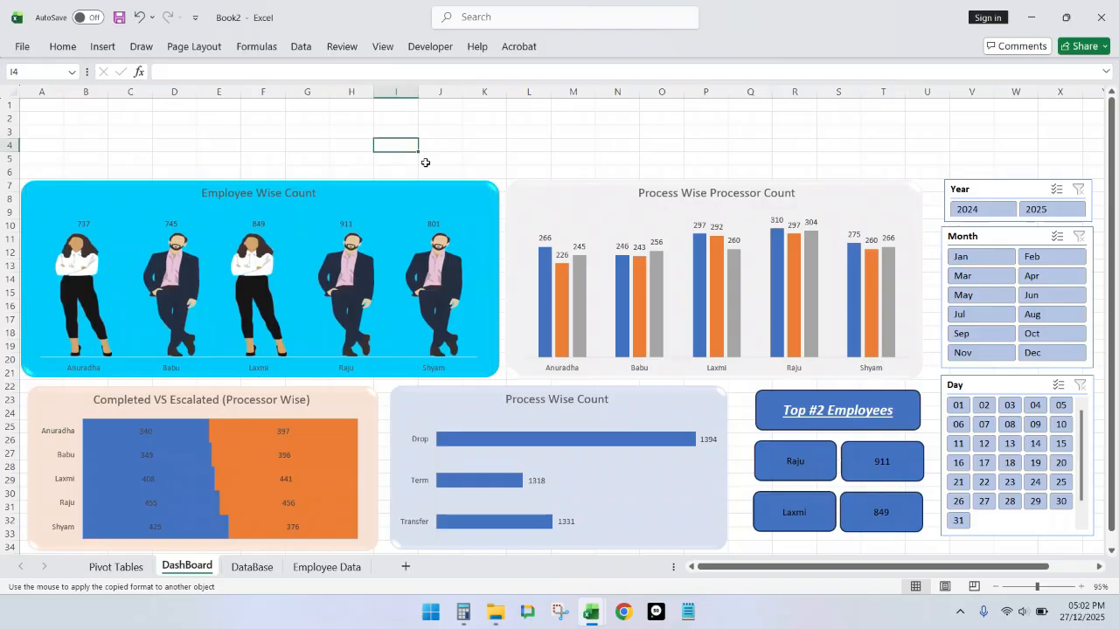
Step: Format the Employee Wise Count chart title as black, bold, italic and underlined
left_click(260, 200)
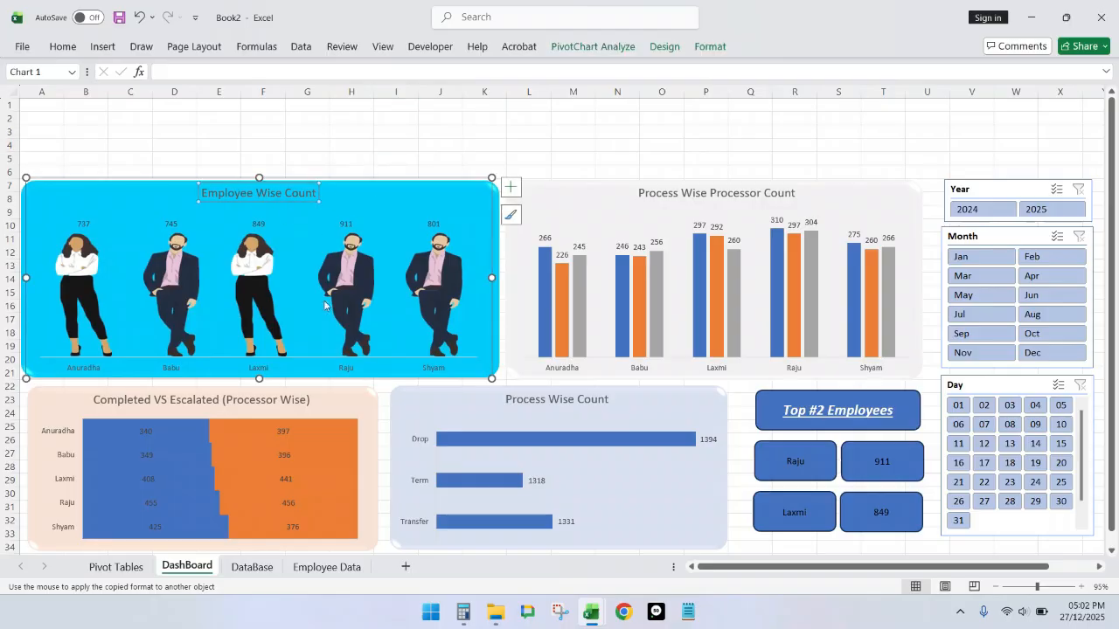
left_click(55, 48)
left_click(233, 101)
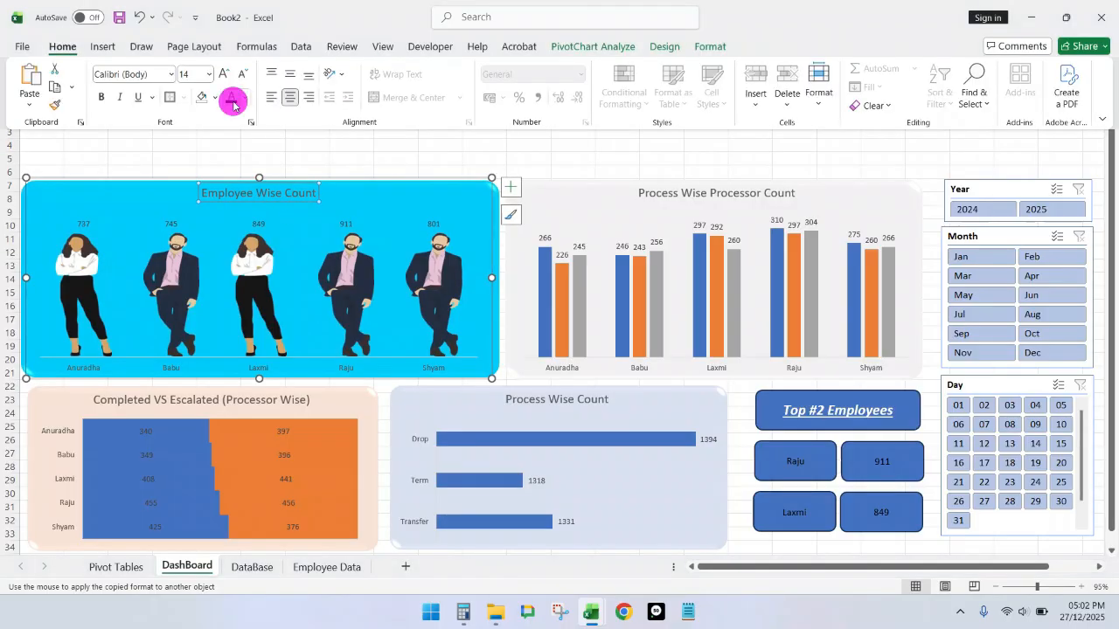
left_click(103, 98)
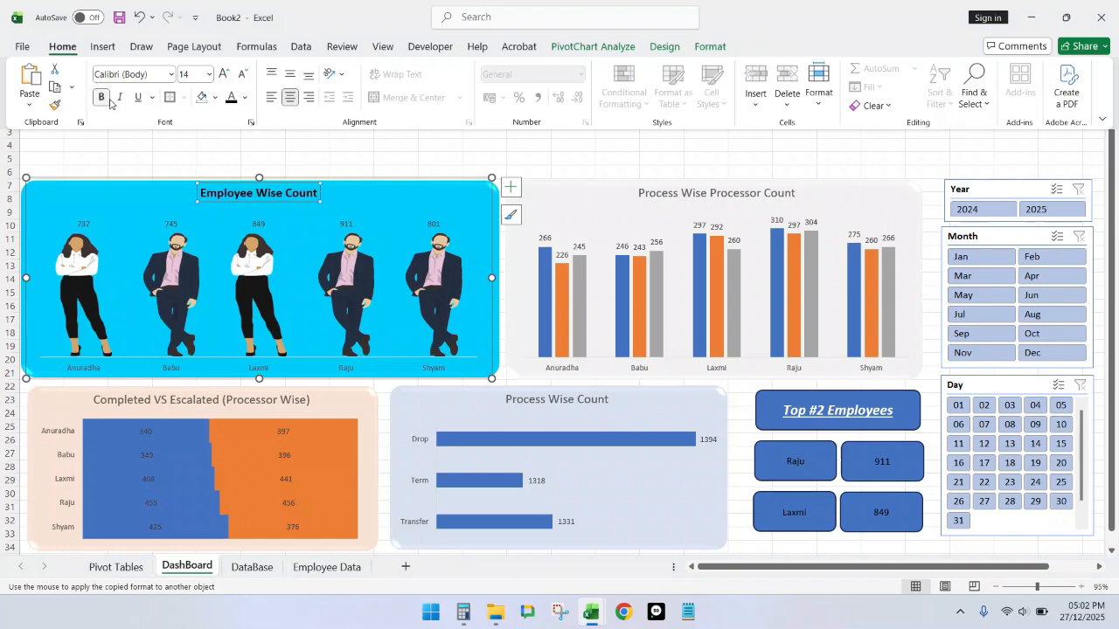
left_click(119, 97)
left_click(140, 98)
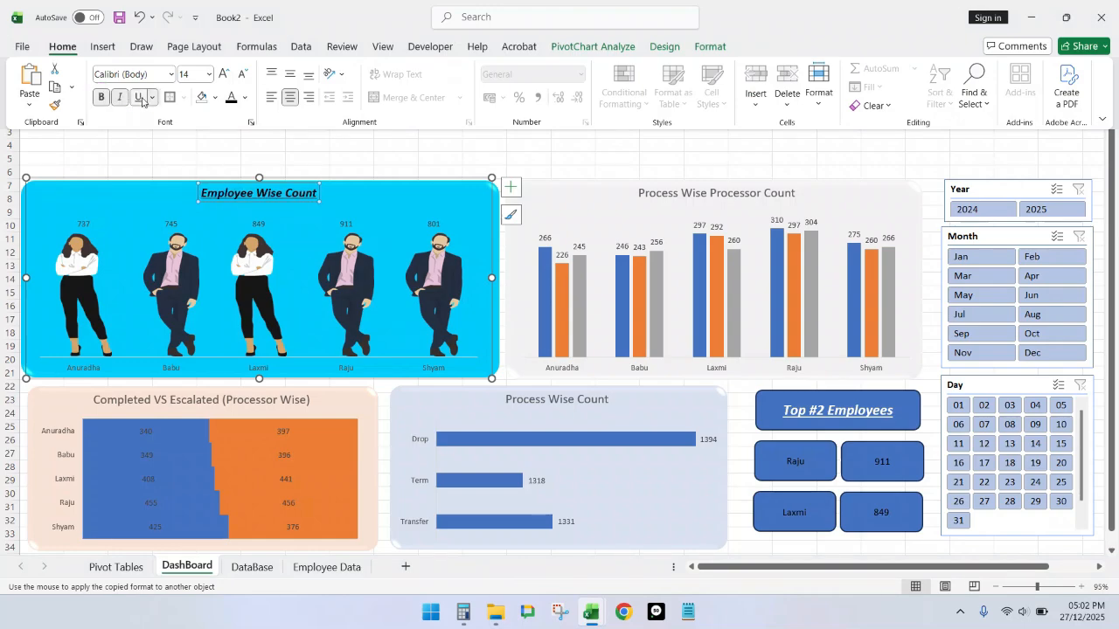
left_click(222, 157)
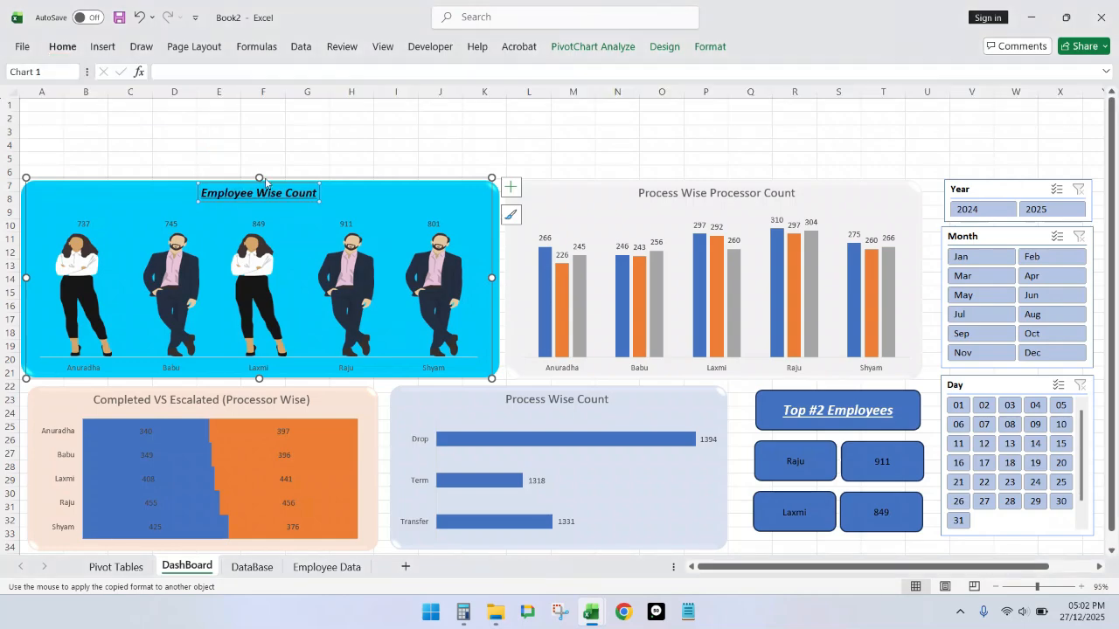
Step: Copy the Employee Wise Count title formatting to the titles of the other three charts with Format Painter
left_click(278, 195)
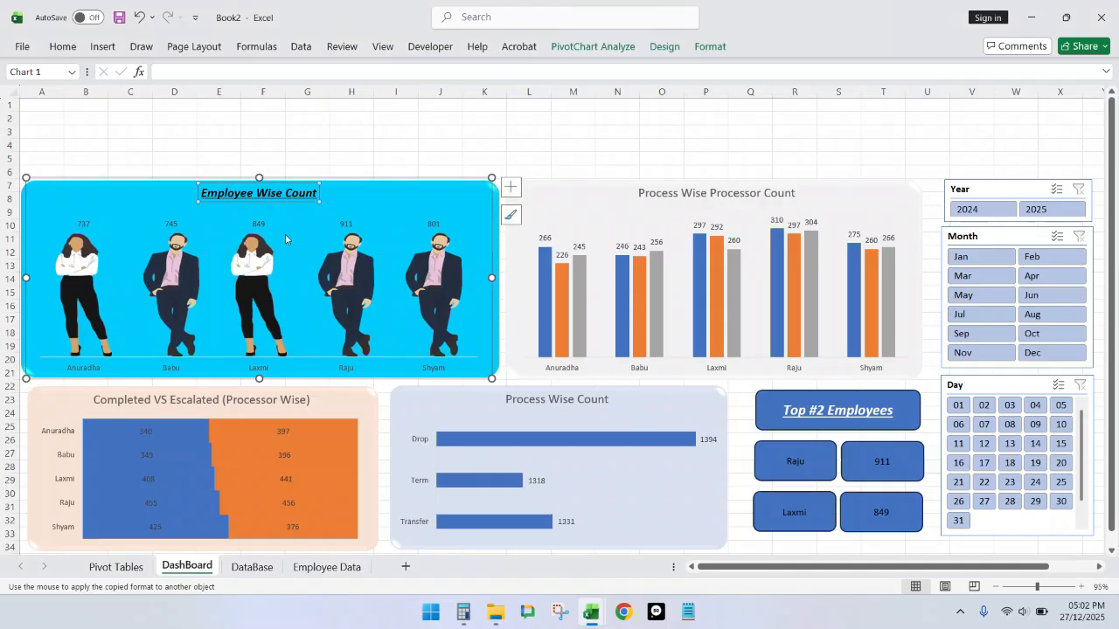
left_click(62, 47)
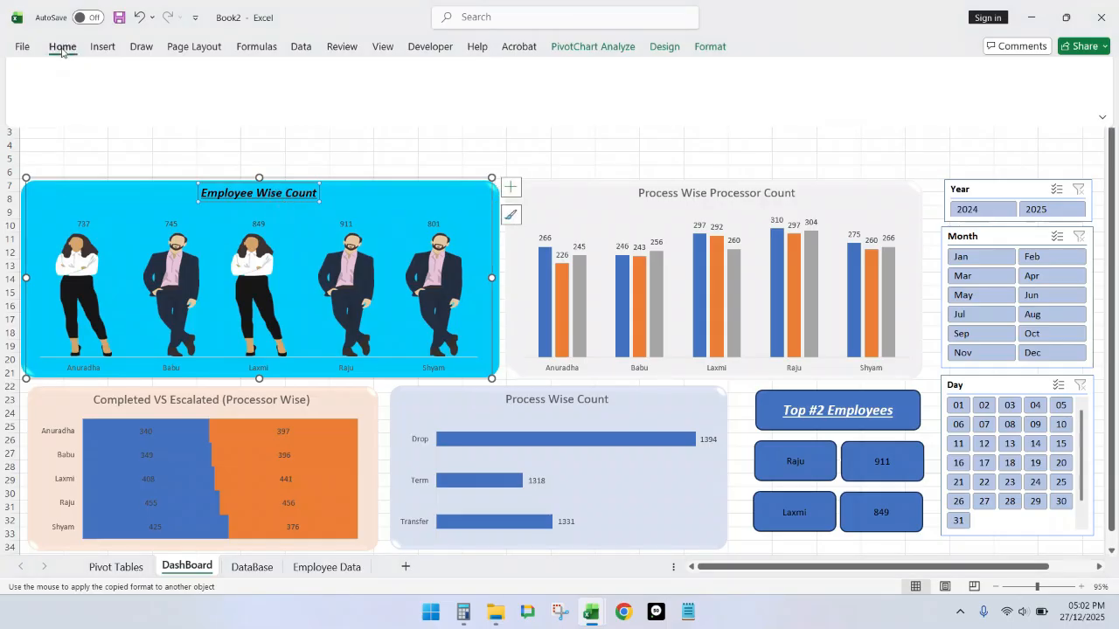
left_click(55, 106)
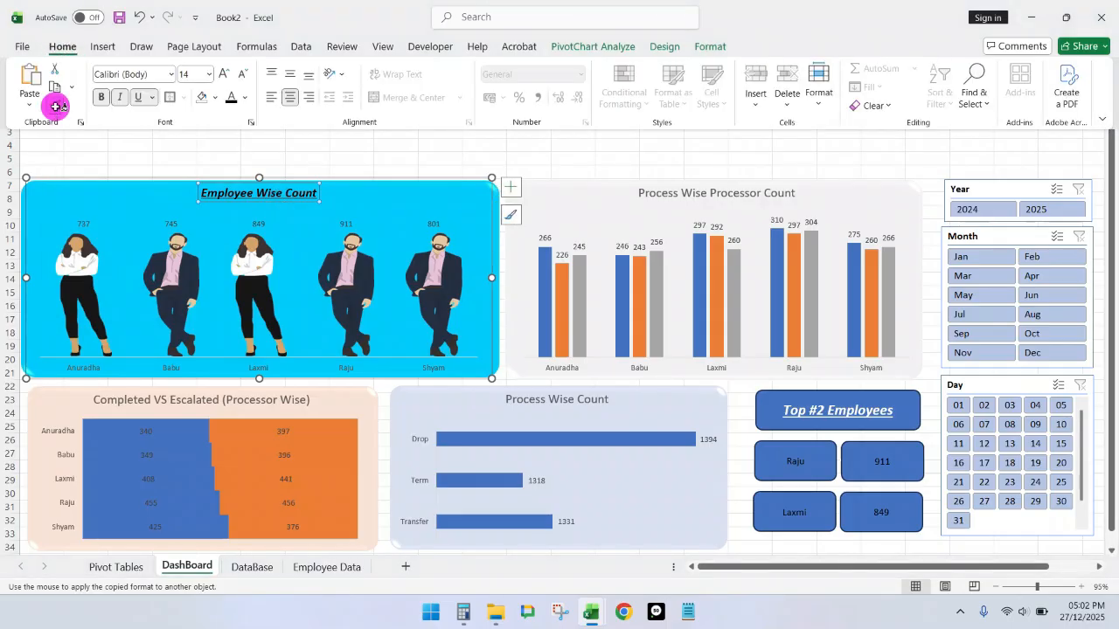
left_click(675, 194)
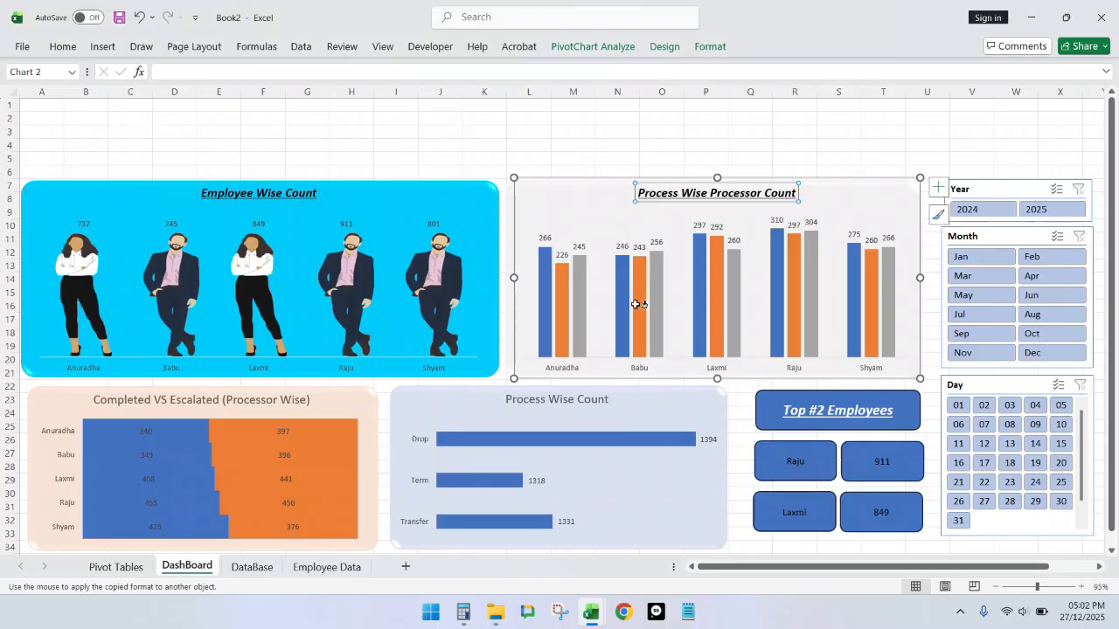
left_click(237, 399)
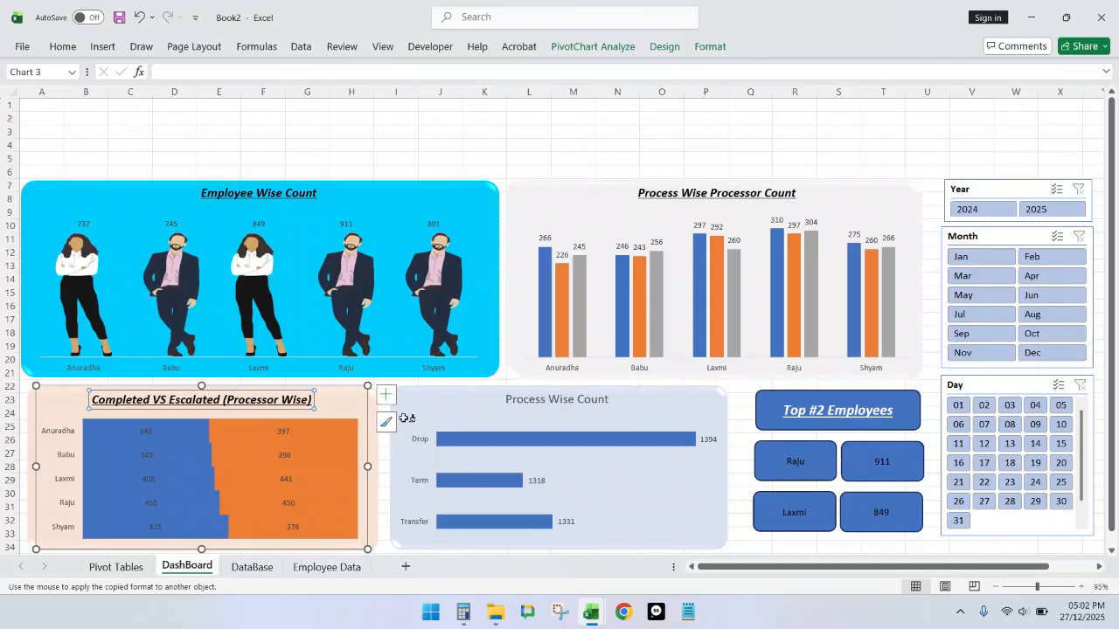
left_click(535, 403)
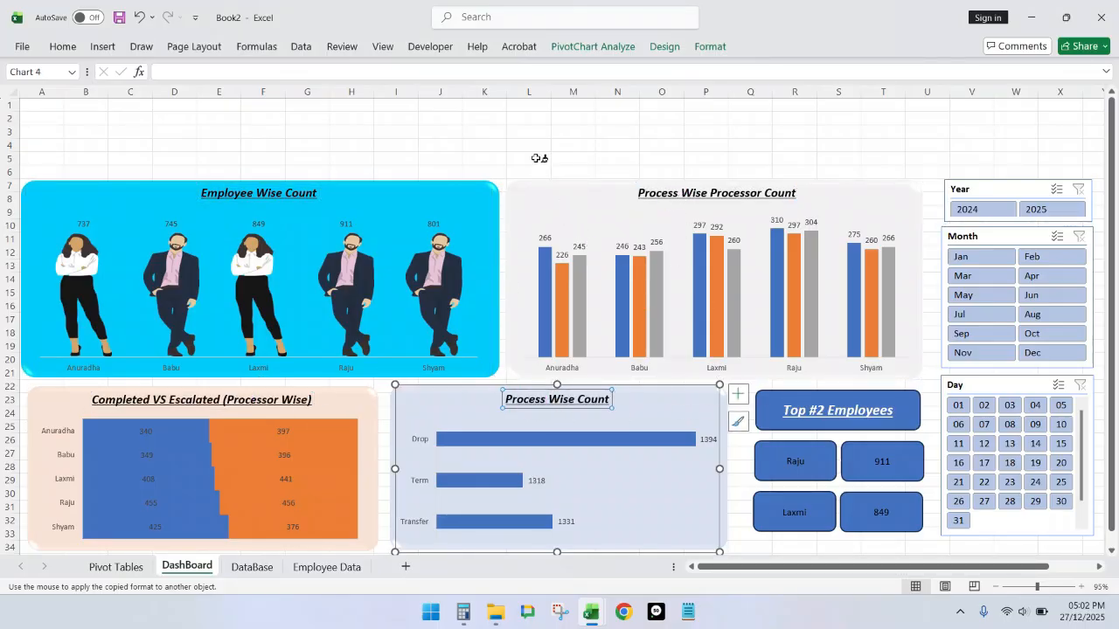
left_click(352, 158)
left_click(274, 198)
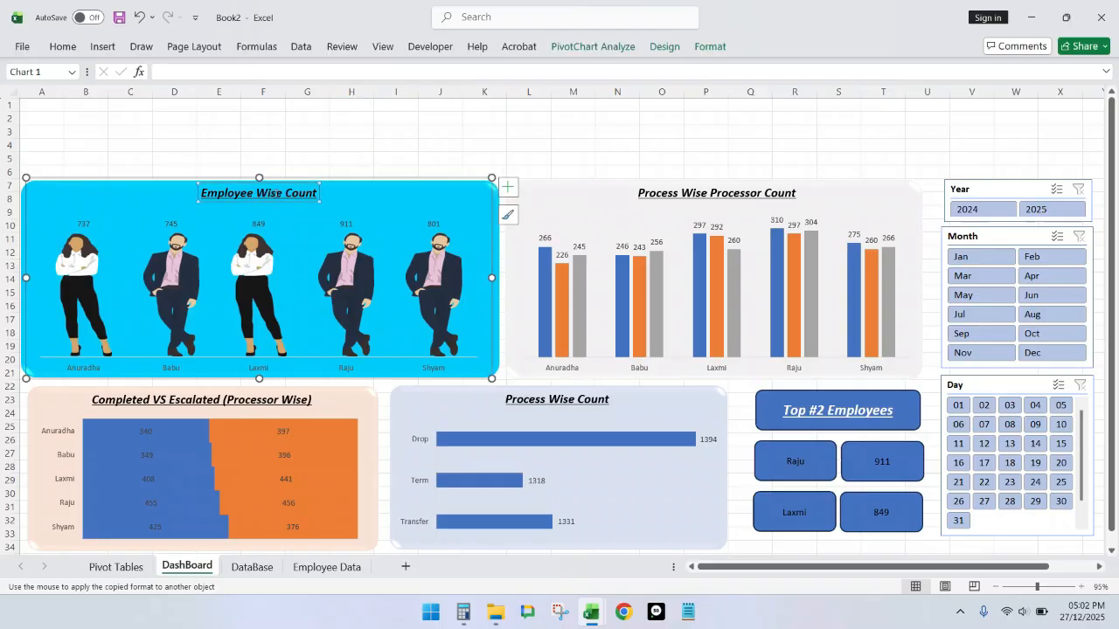
Step: Compare with the TBZ_YTB dashboard and make the data labels above the two women in the Employee Wise Count chart bold, black, size 11
left_click(219, 143)
key("ctrl+Tab")
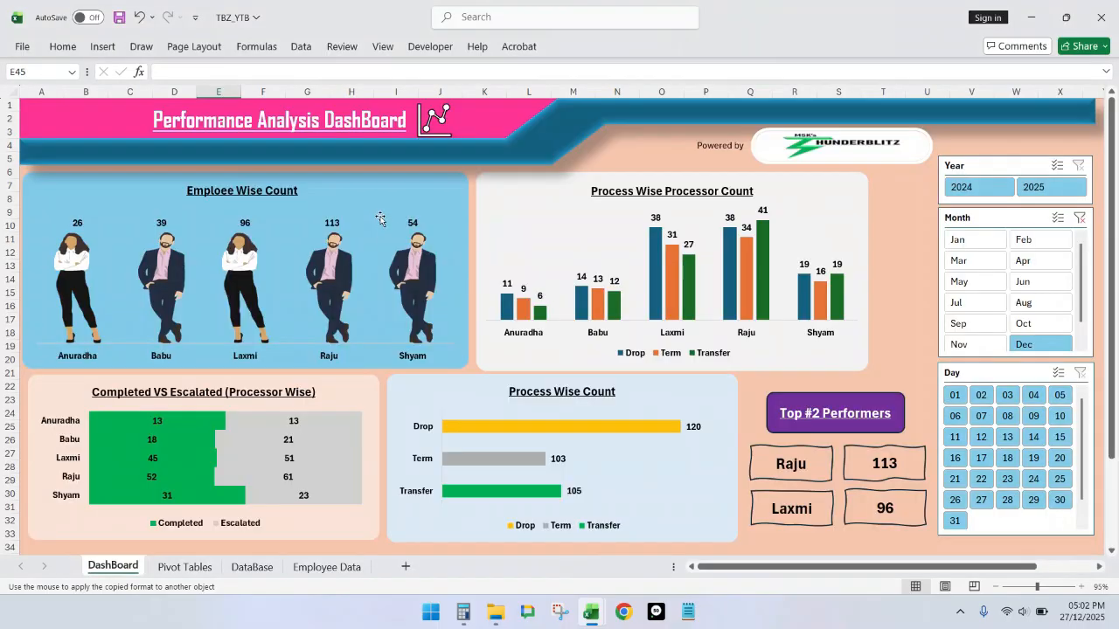
key("ctrl+Tab")
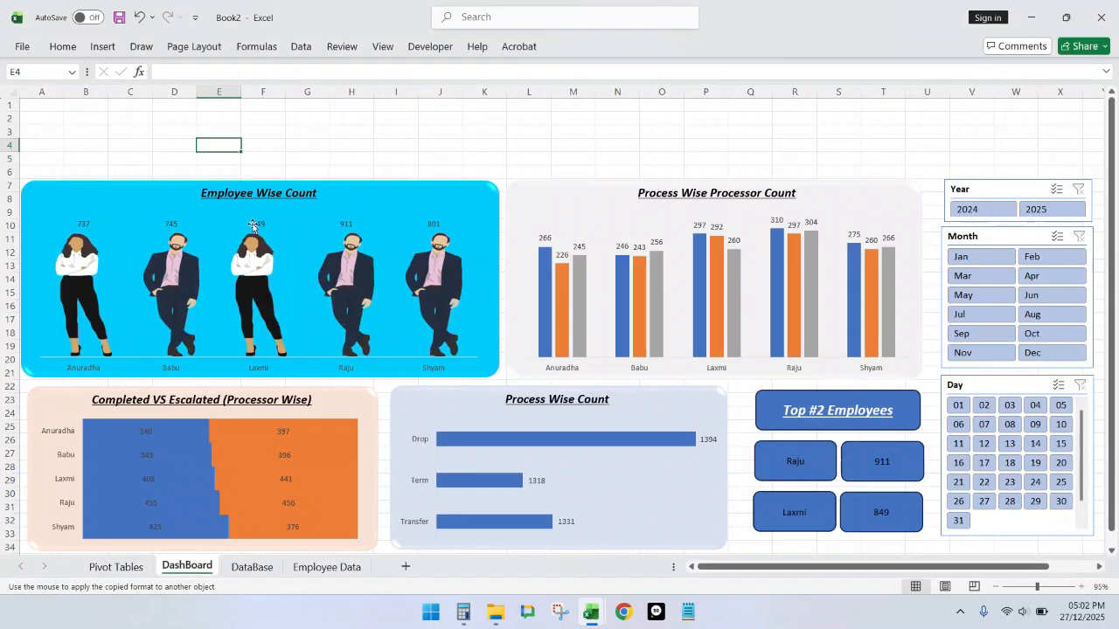
left_click(87, 256)
left_click(81, 224)
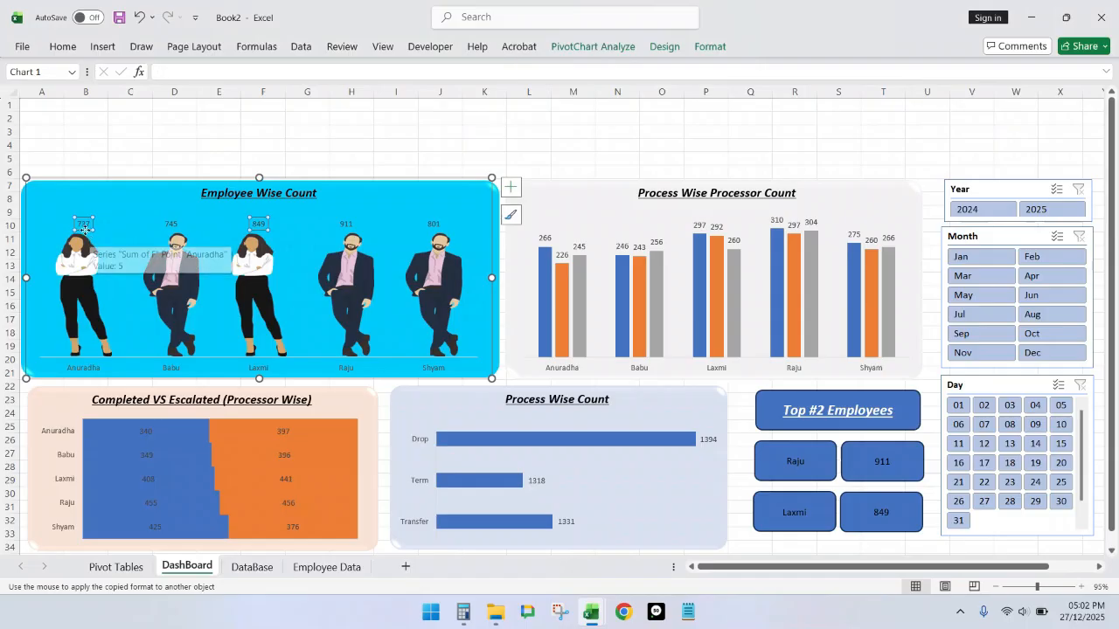
left_click(64, 48)
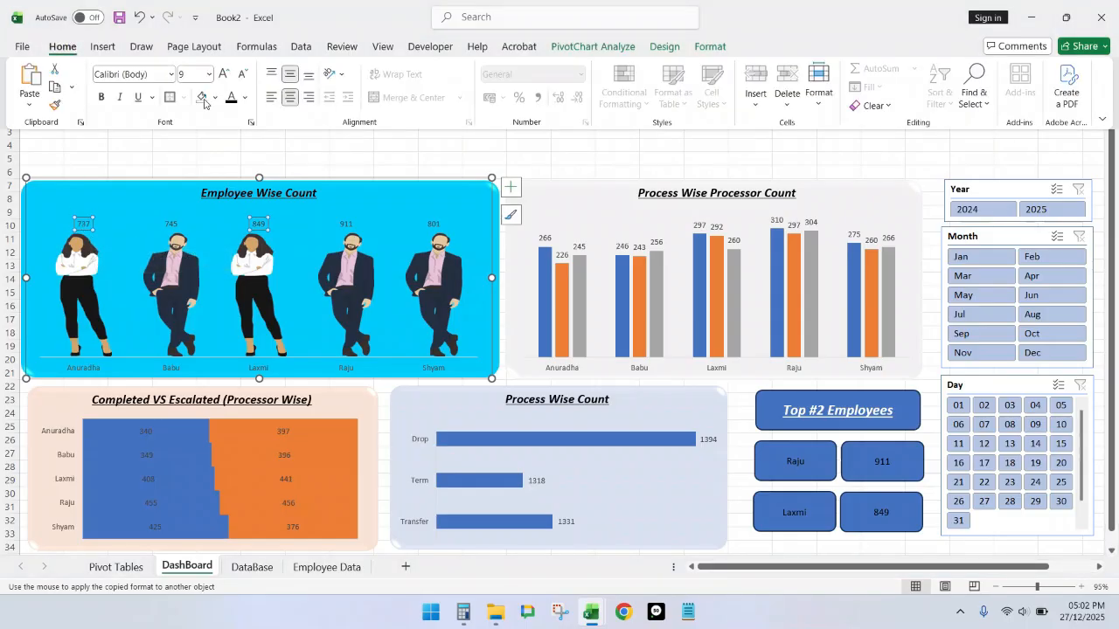
left_click(226, 74)
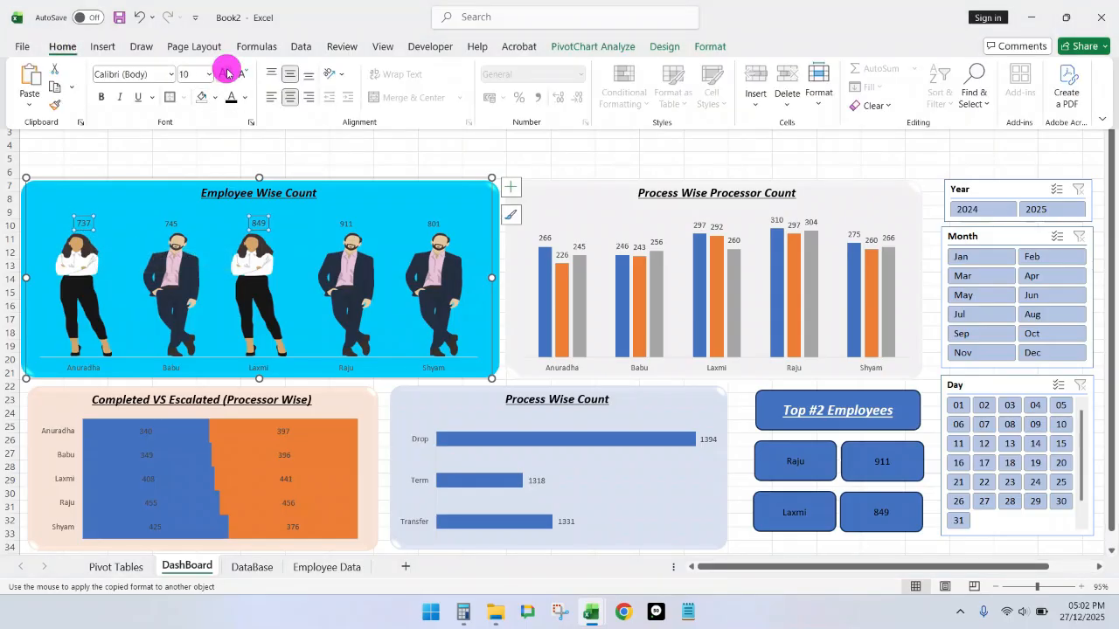
left_click(226, 74)
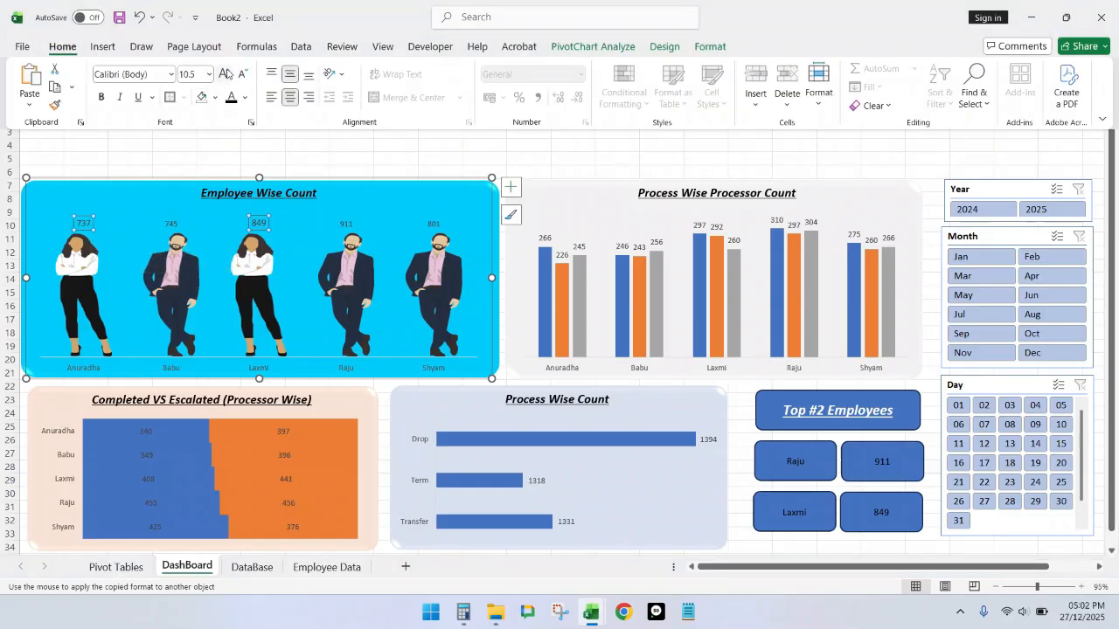
left_click(101, 97)
left_click(232, 99)
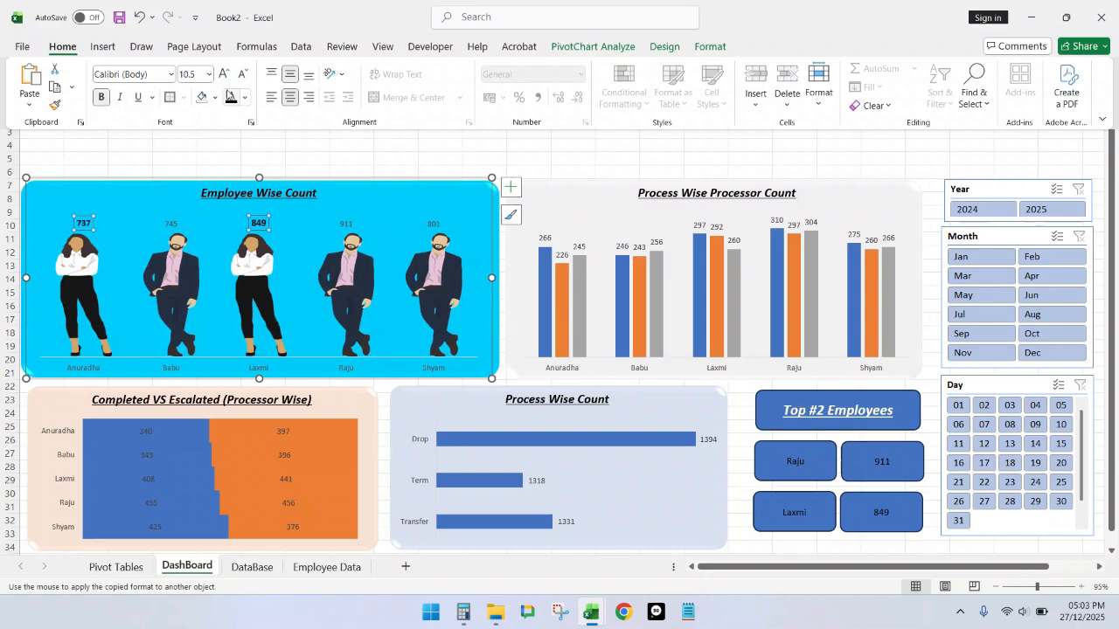
left_click(223, 73)
Step: Copy the bold label formatting to the men's data labels and to every data label series in the other three charts with Format Painter
left_click(55, 105)
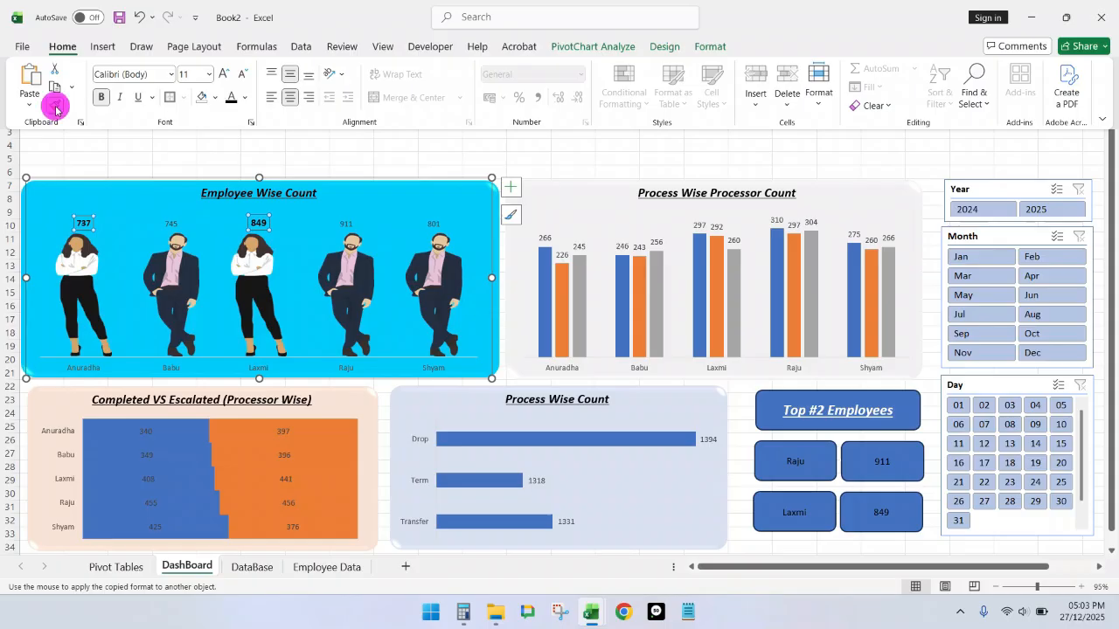
left_click(55, 106)
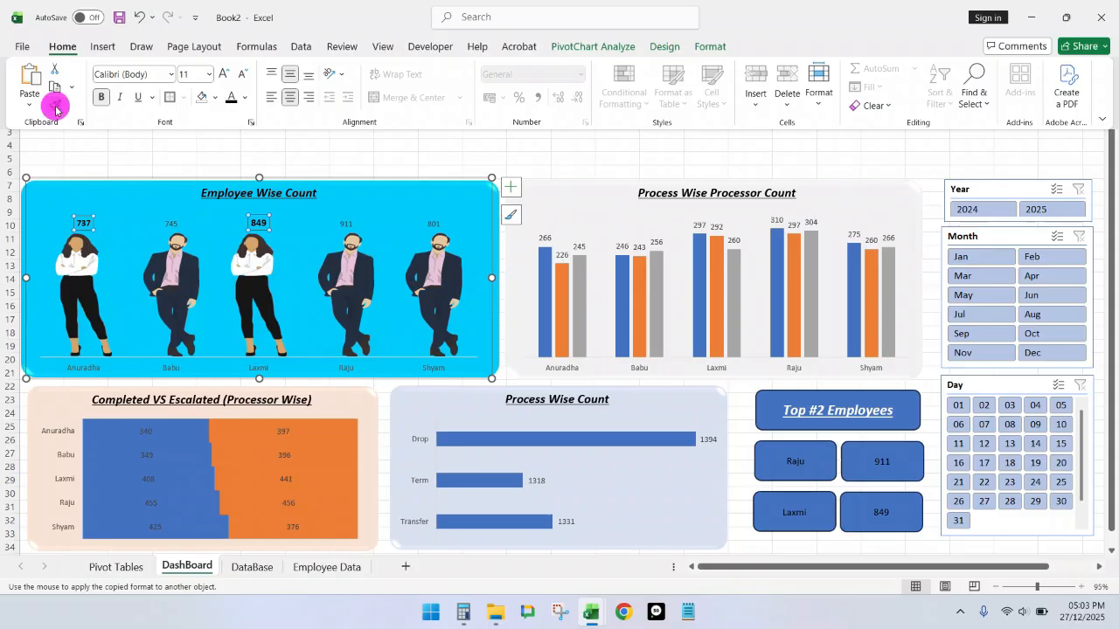
left_click(171, 222)
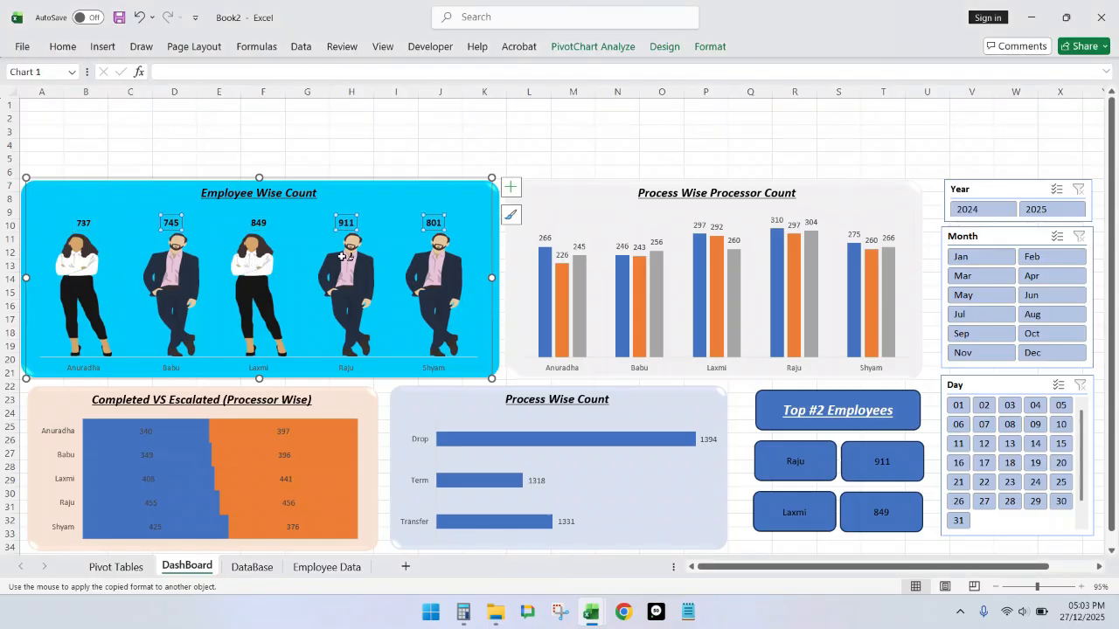
left_click(545, 236)
left_click(563, 254)
left_click(580, 247)
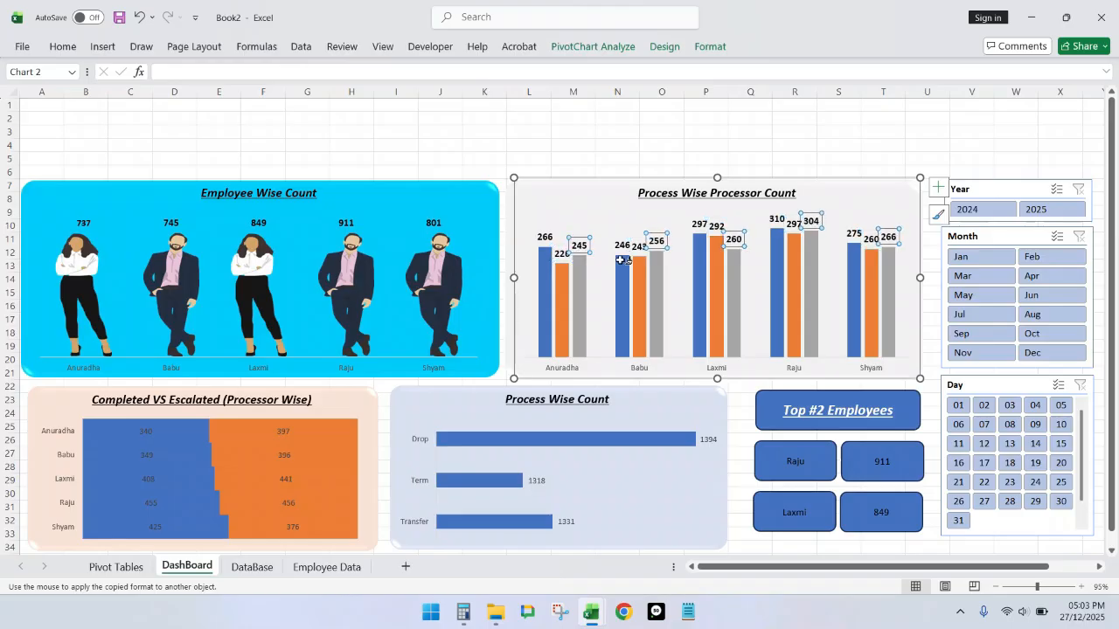
left_click(162, 436)
left_click(289, 435)
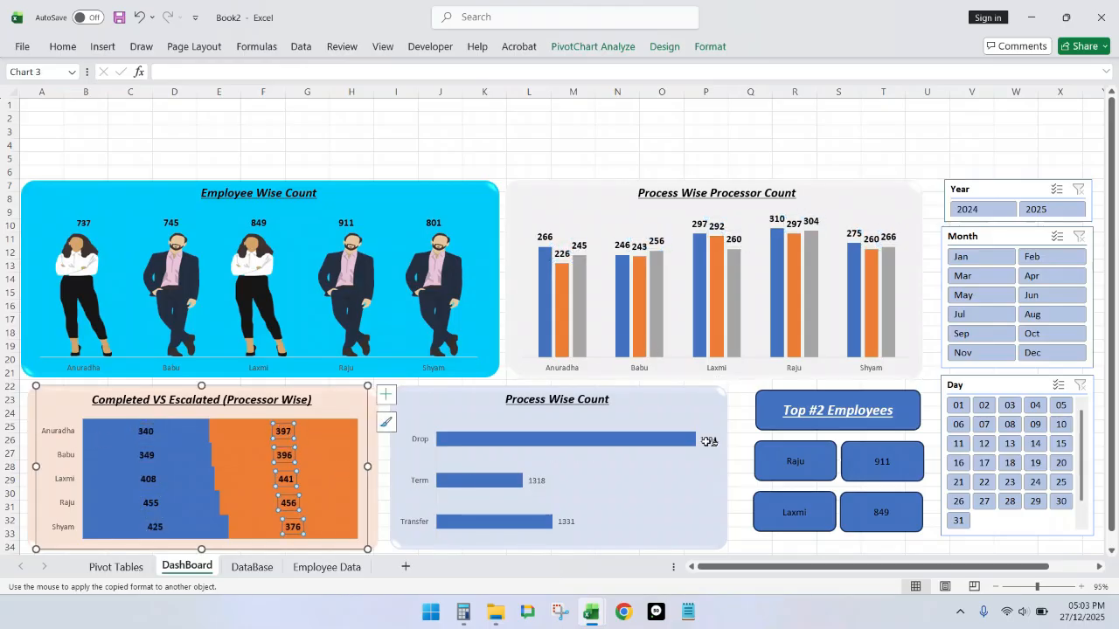
left_click(706, 439)
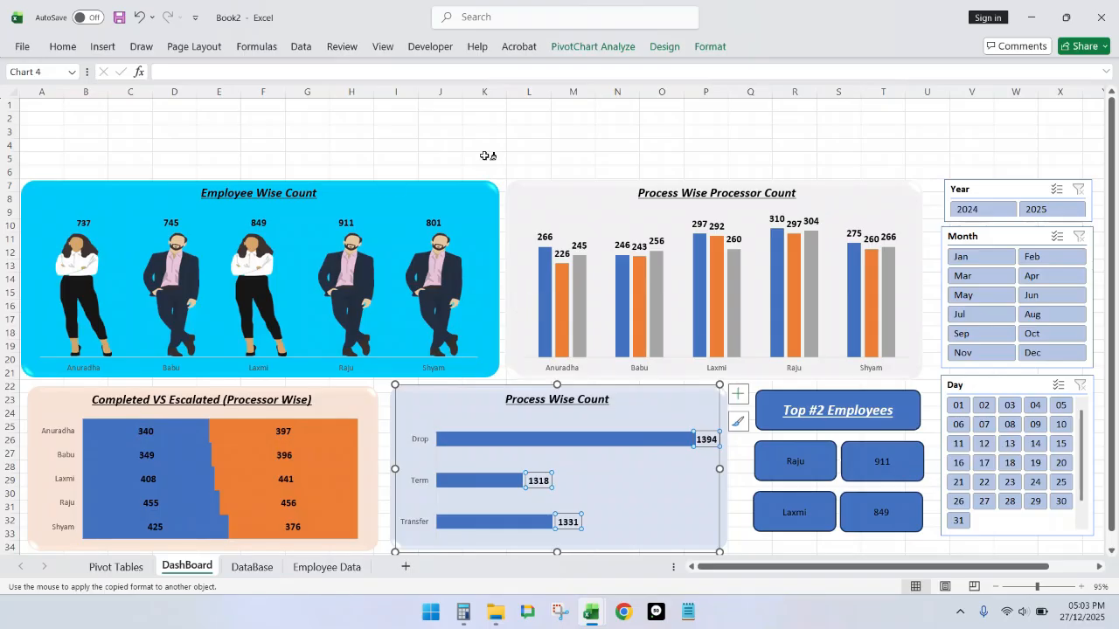
Step: Make the employee name labels on the Employee Wise Count chart's axis black, bold and size 10.5
left_click(85, 366)
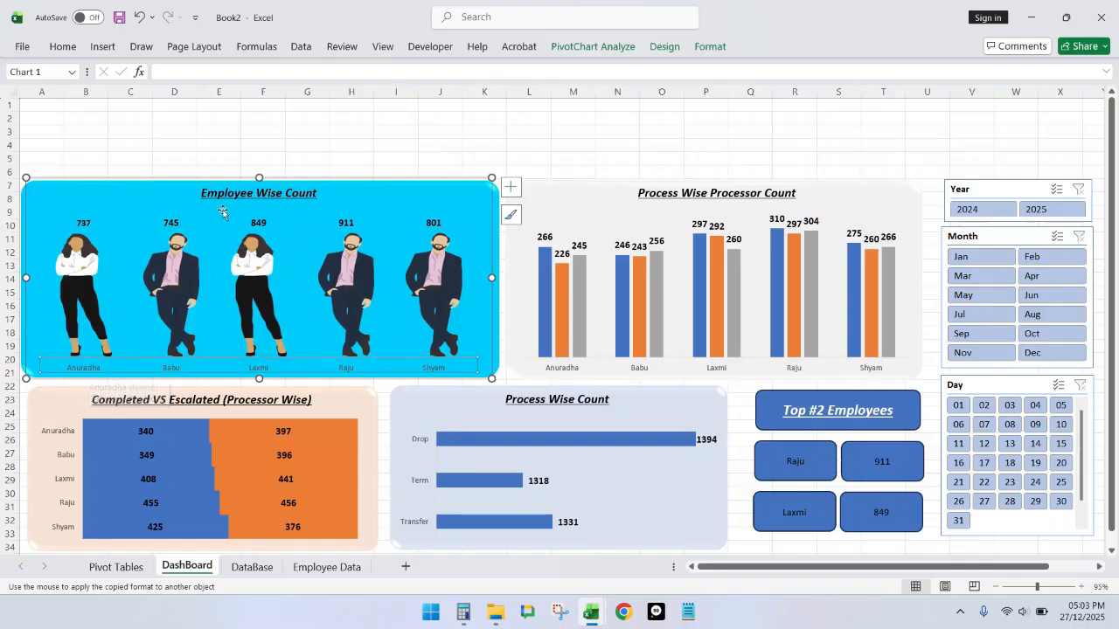
left_click(64, 49)
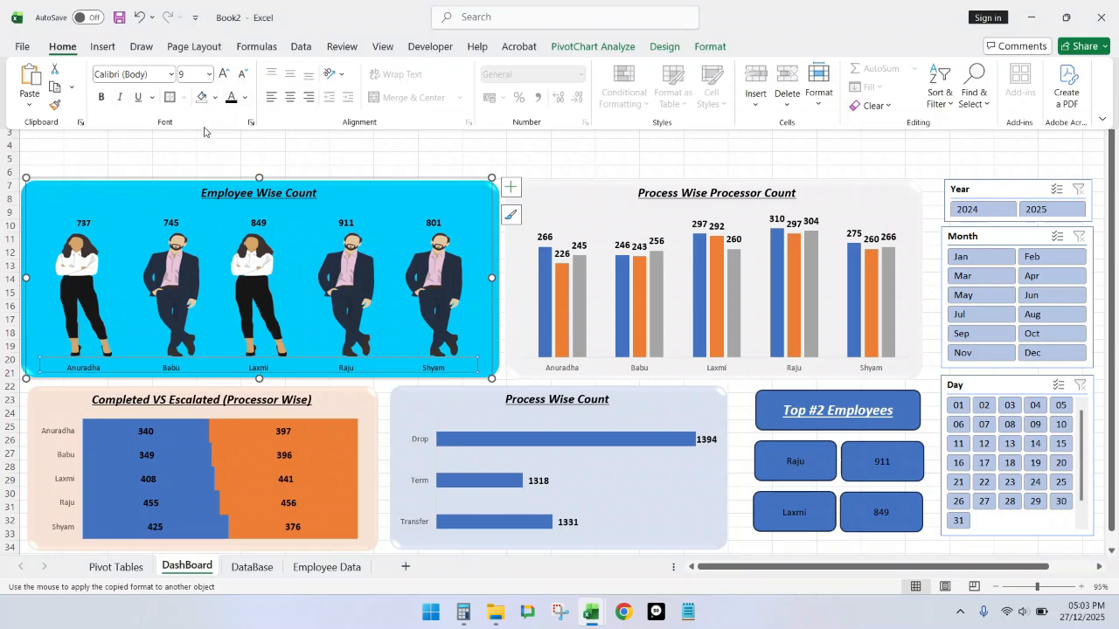
left_click(100, 97)
left_click(224, 75)
left_click(225, 74)
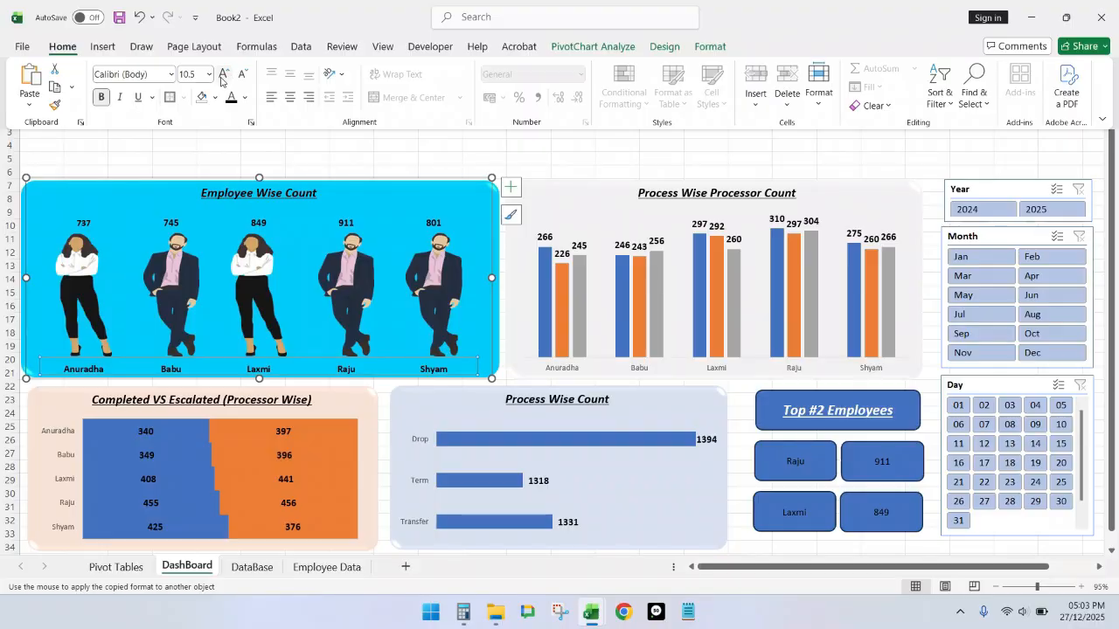
Step: Copy the Employee Wise Count axis label formatting to the category labels of the other three charts with Format Painter
left_click(55, 105)
left_click(564, 368)
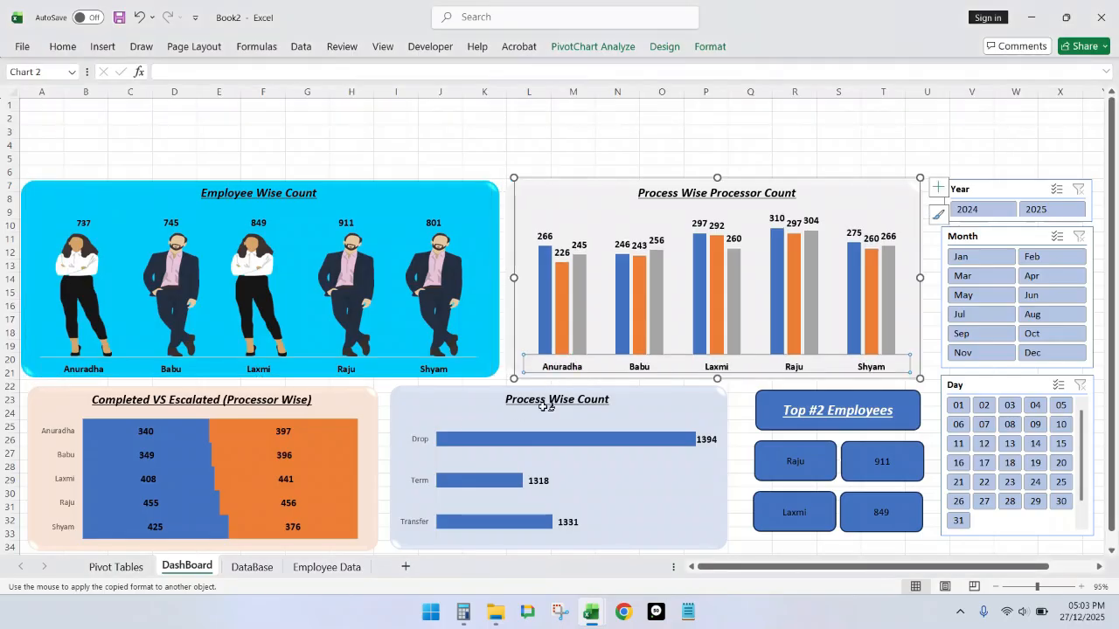
left_click(421, 436)
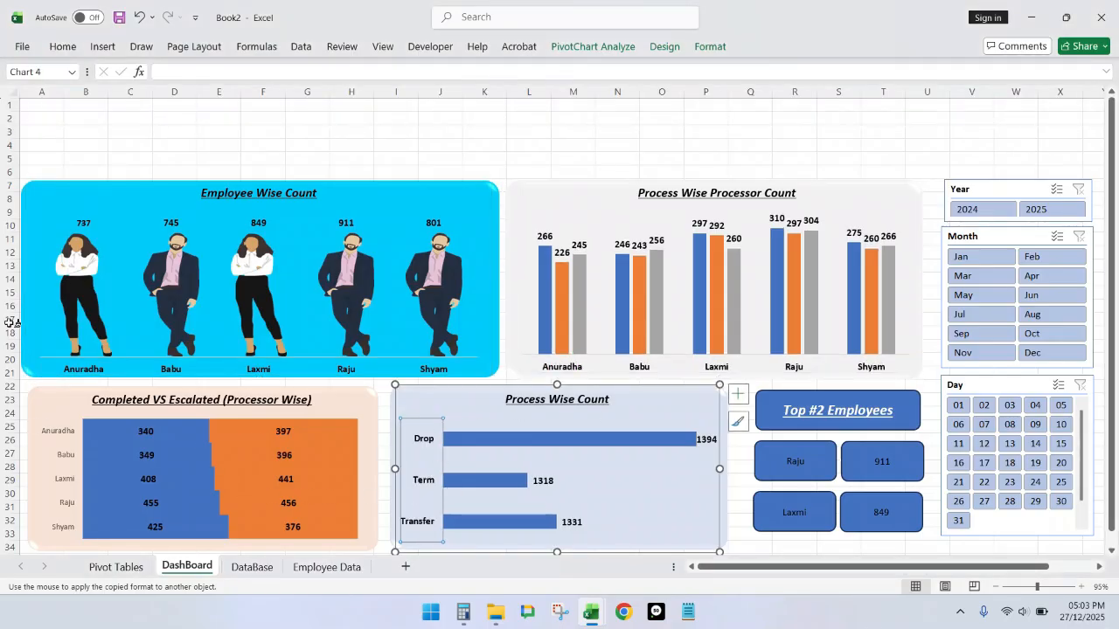
left_click(68, 429)
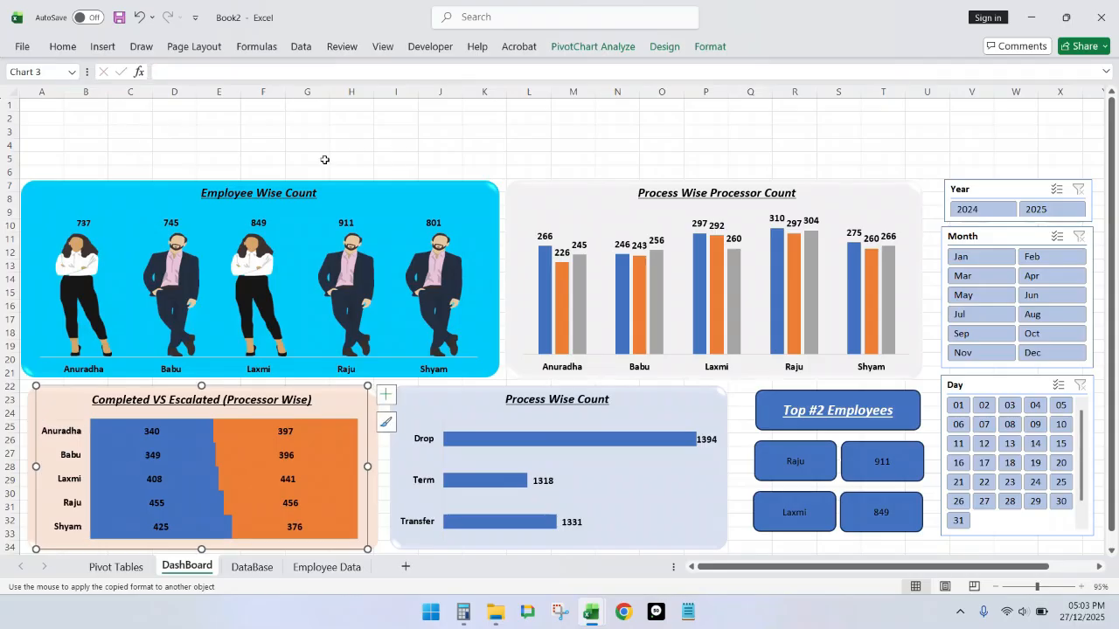
left_click(219, 145)
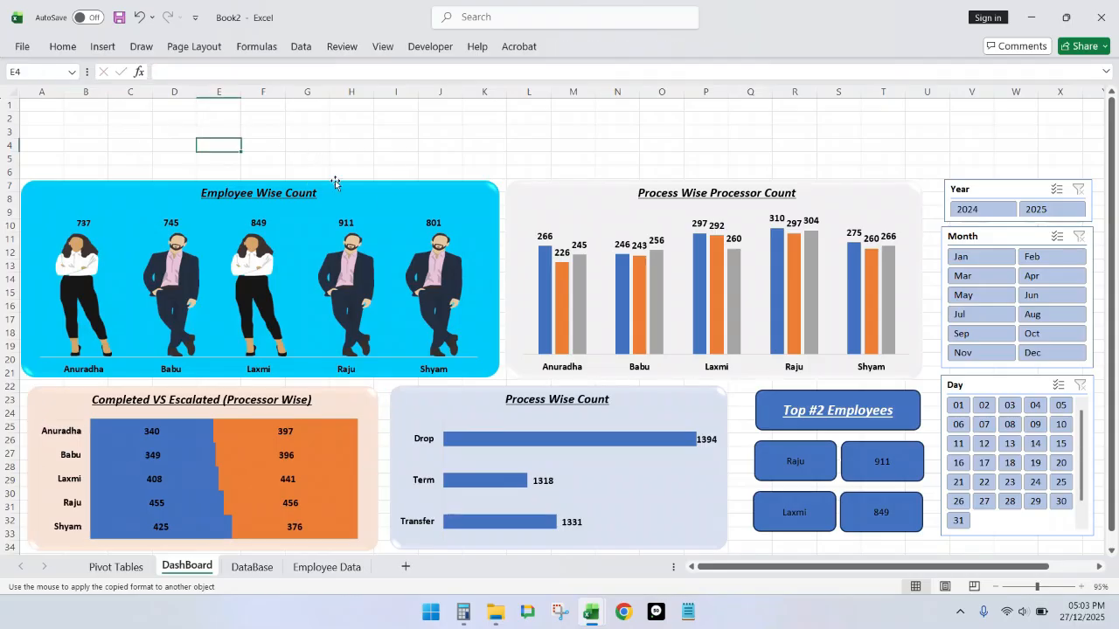
Step: Lower the top edge of the Employee Wise Count chart slightly within its blue background, undoing the further reduction
left_click(426, 184)
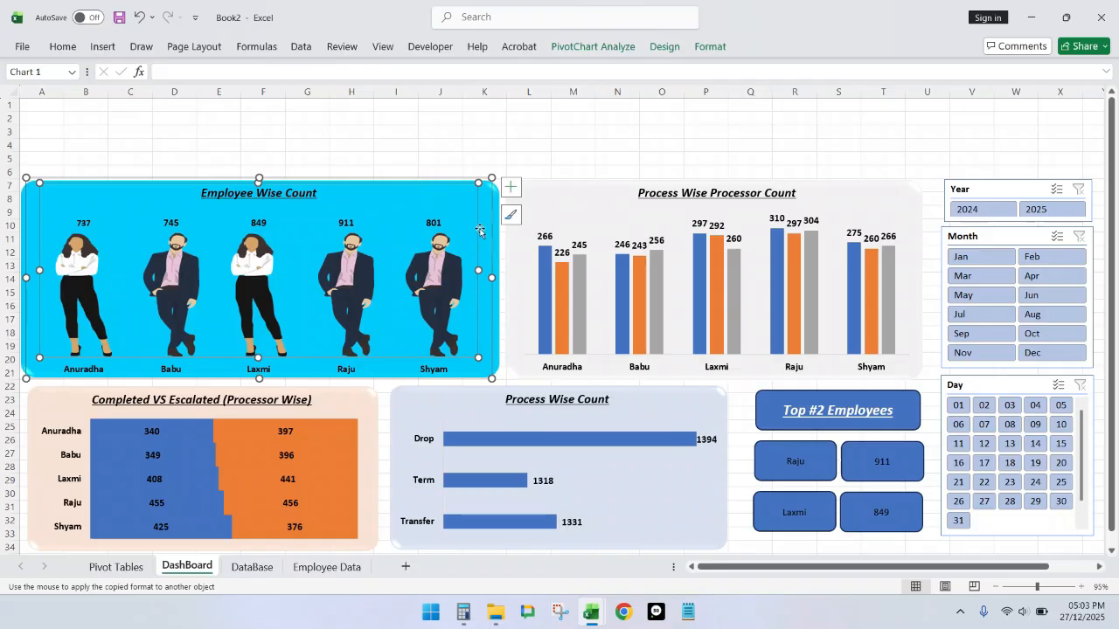
left_click(440, 91)
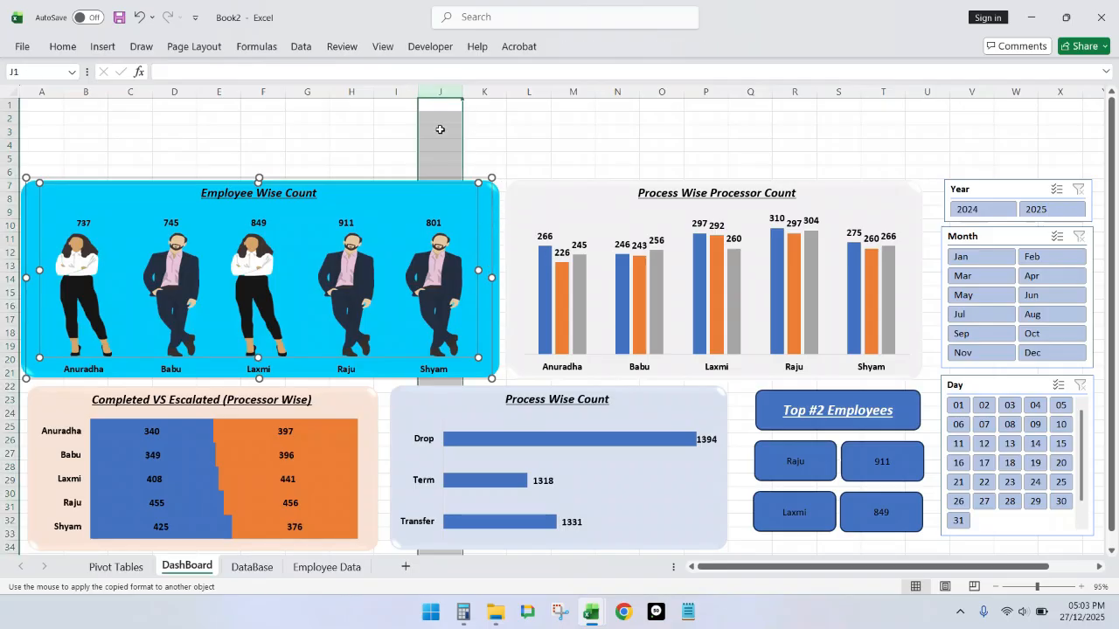
left_click(519, 142)
left_click(311, 183)
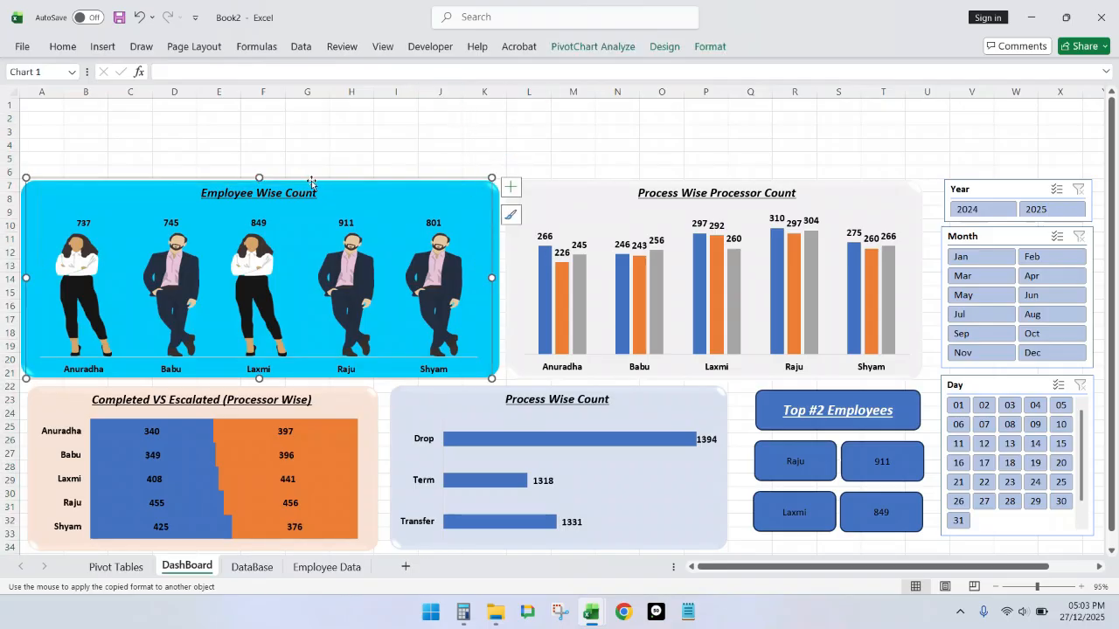
left_click(258, 178)
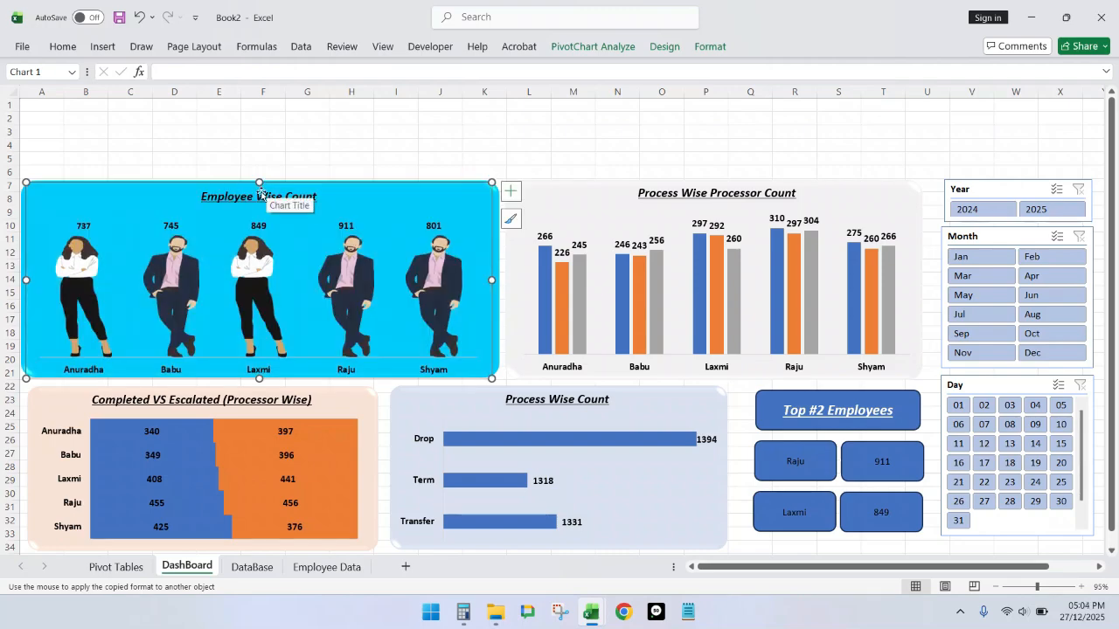
left_click_drag(260, 181, 259, 187)
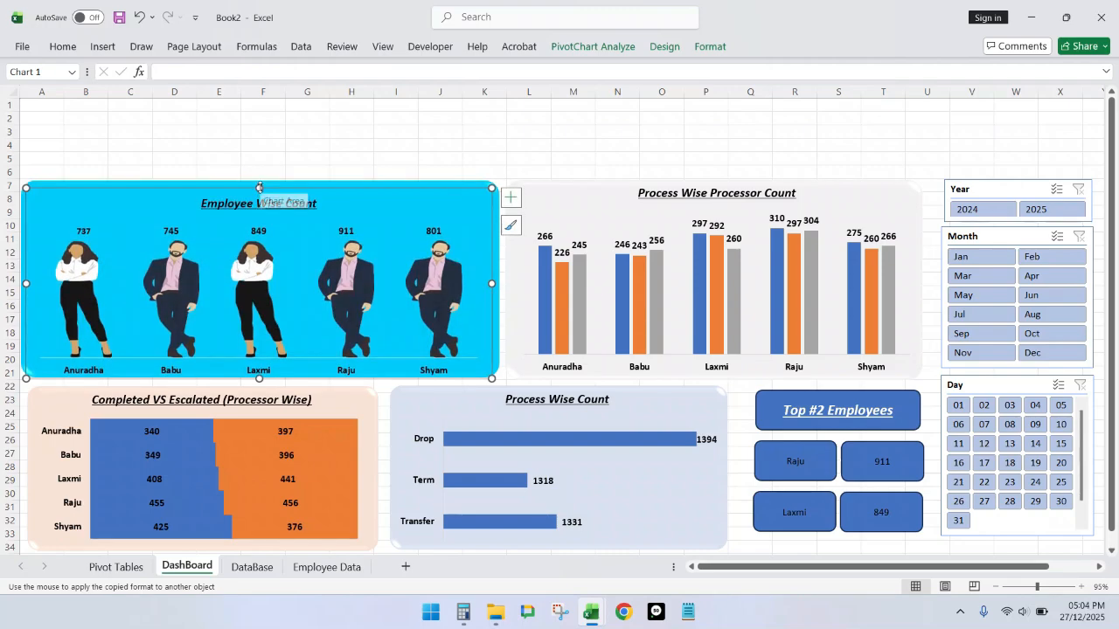
key("ctrl+z")
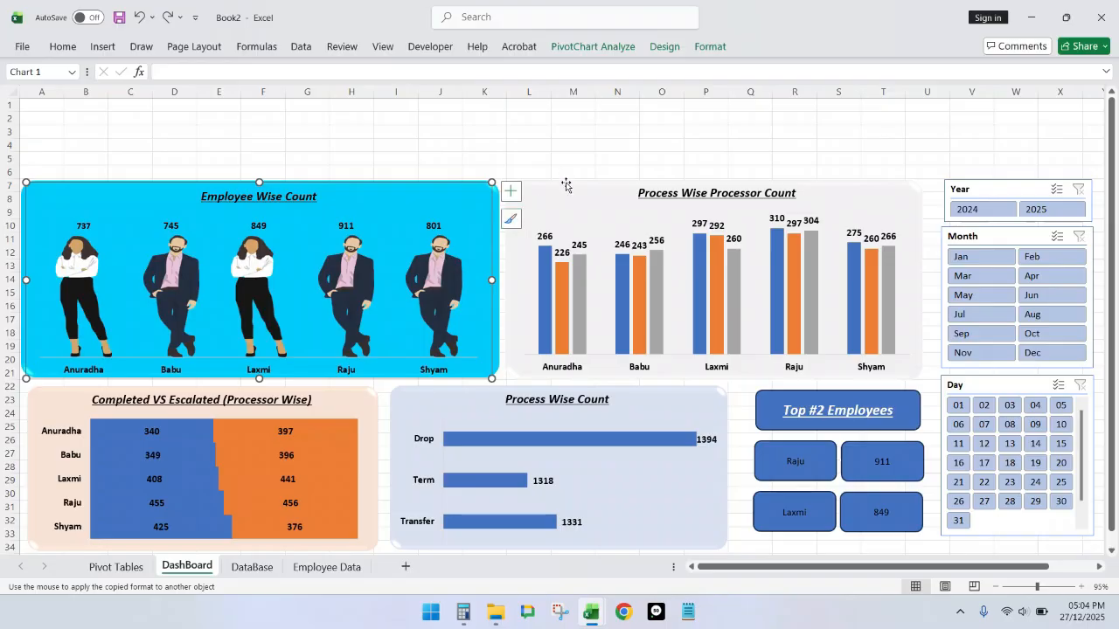
left_click(693, 207)
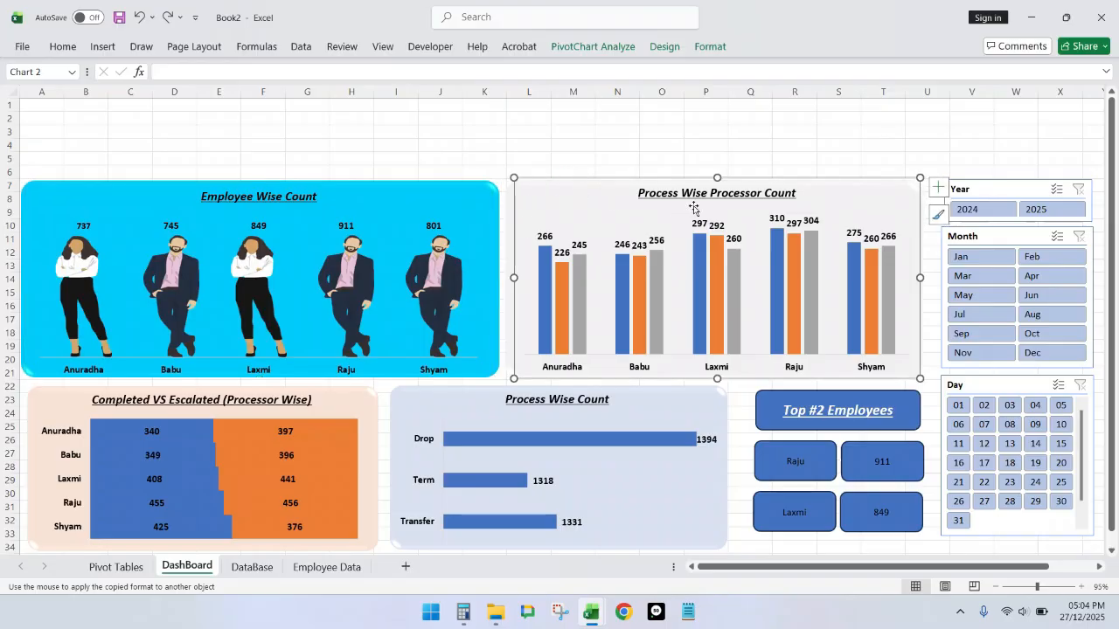
left_click(573, 143)
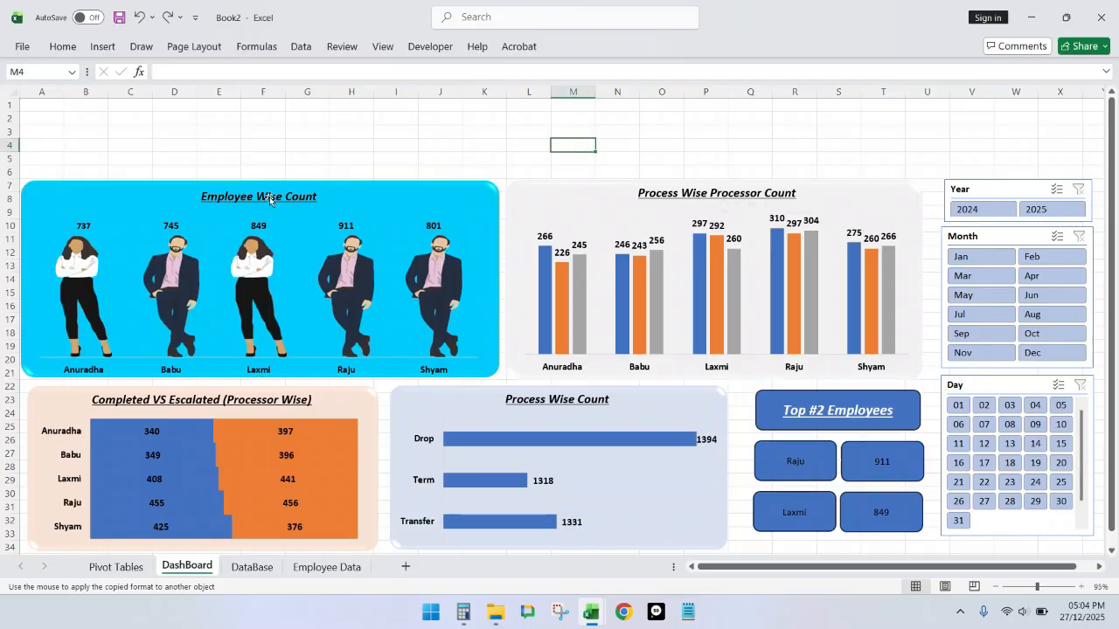
Step: Check the header of the TBZ_YTB dashboard, and create a blank PowerPoint presentation with its slide in the Blank layout
key("alt+Tab")
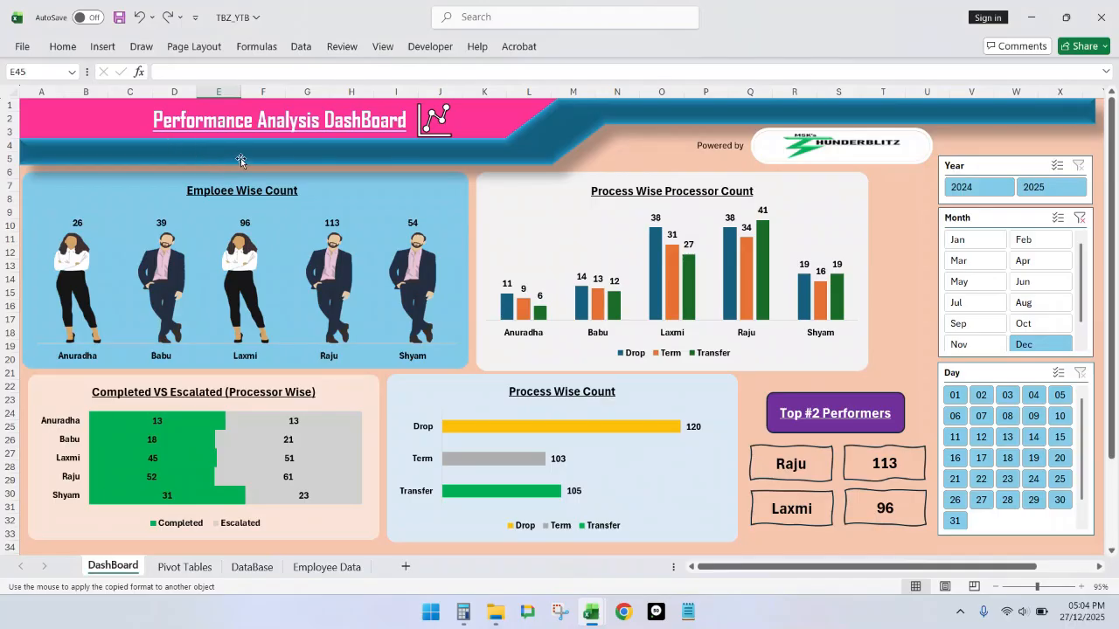
key("alt+Tab")
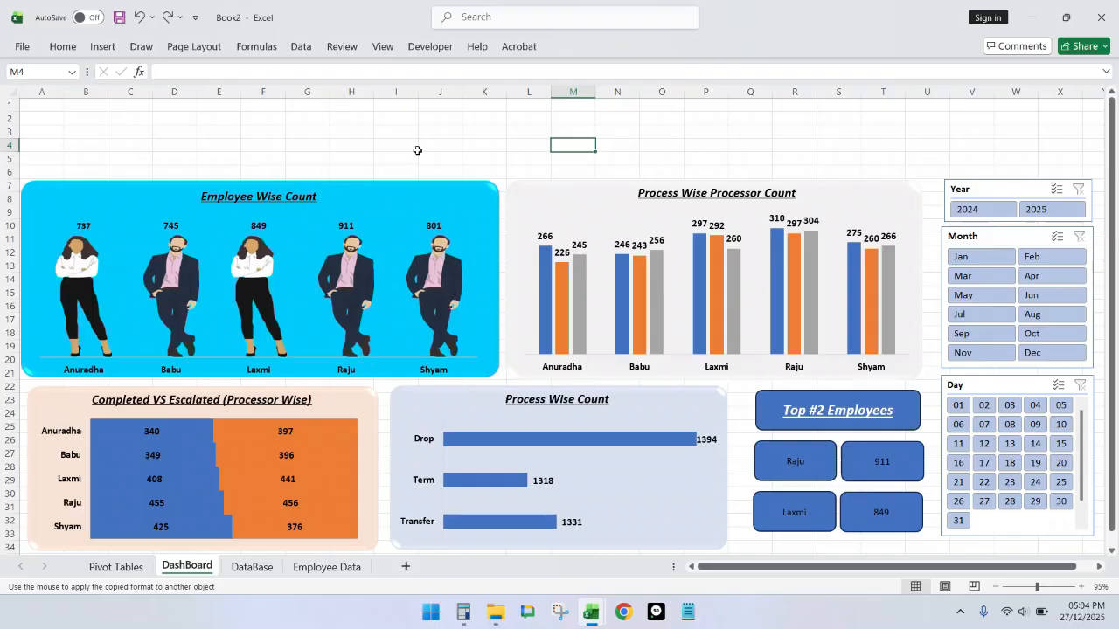
key("super+r")
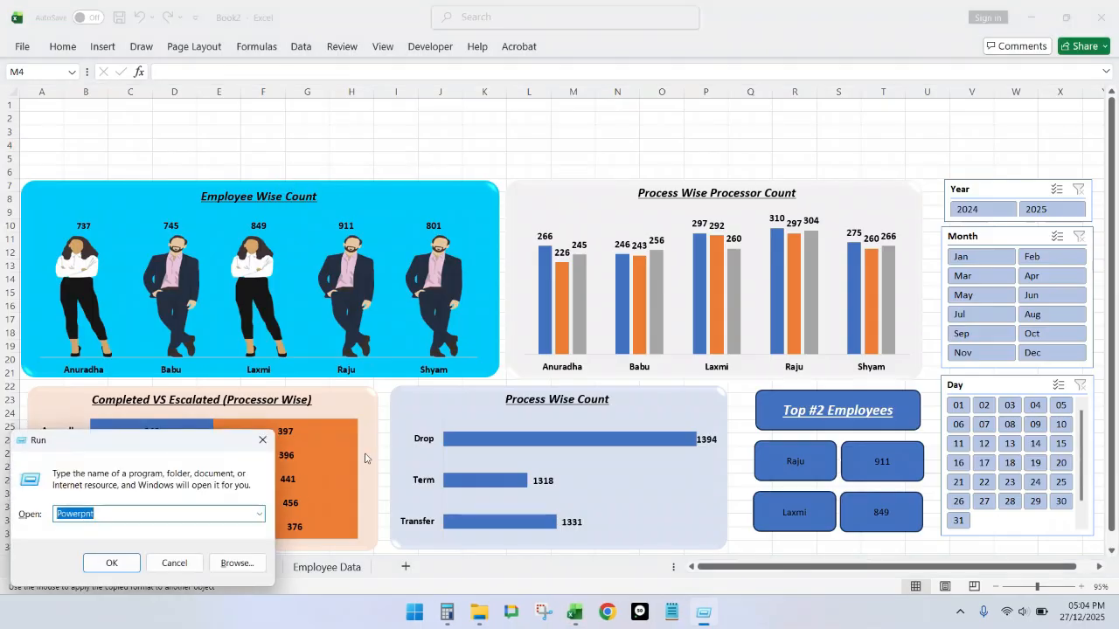
left_click(111, 563)
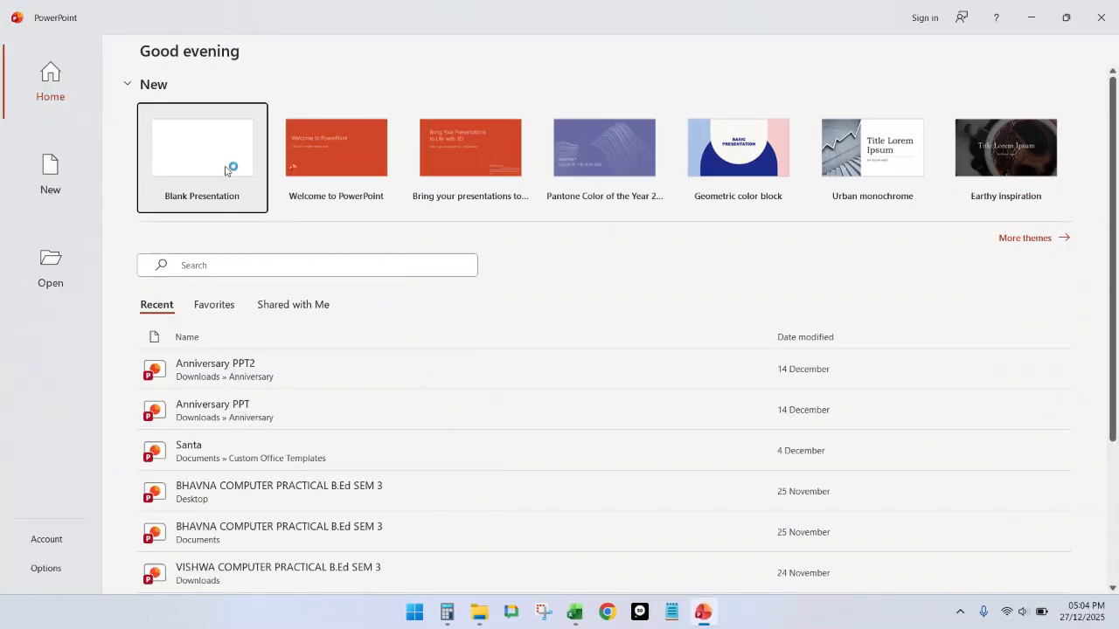
left_click(230, 167)
left_click(164, 68)
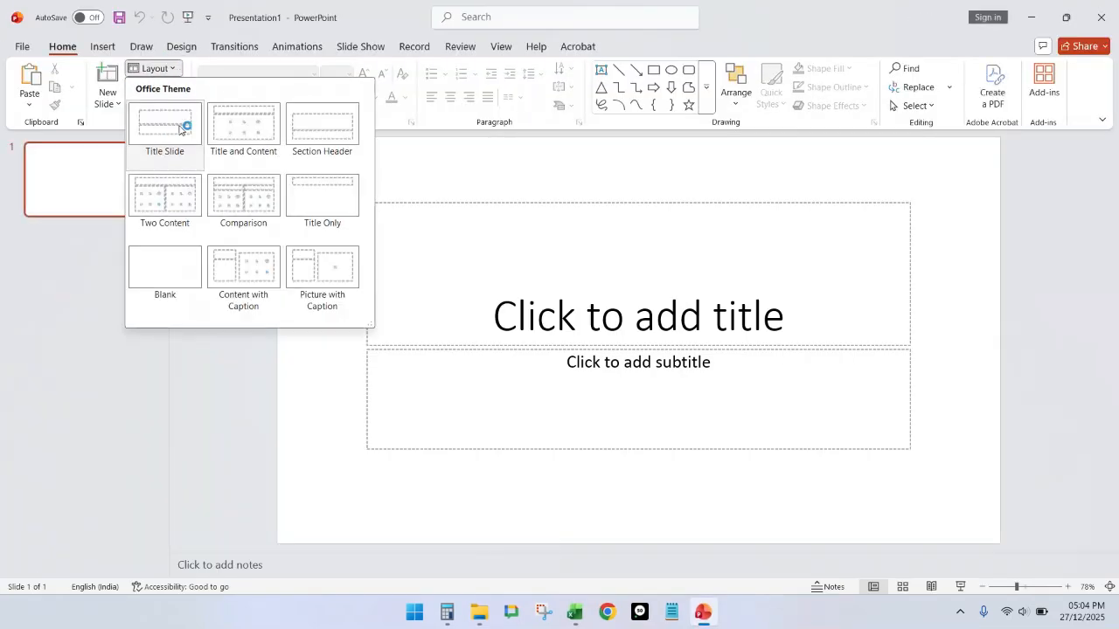
left_click(166, 276)
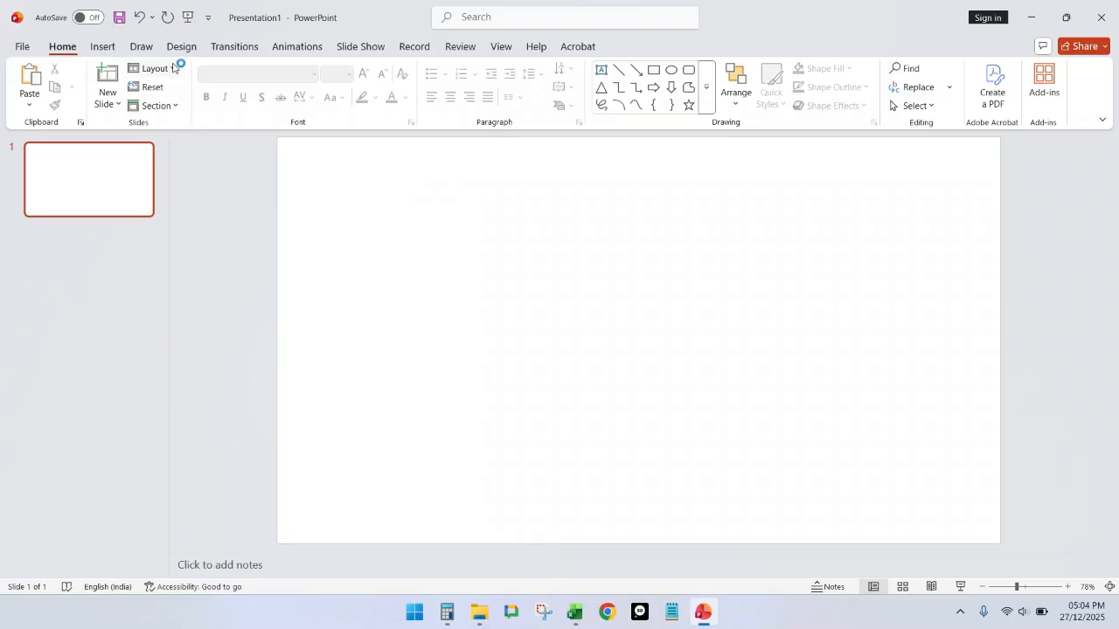
Step: Choose a shape to insert on the blank PowerPoint slide
left_click(102, 47)
left_click(245, 83)
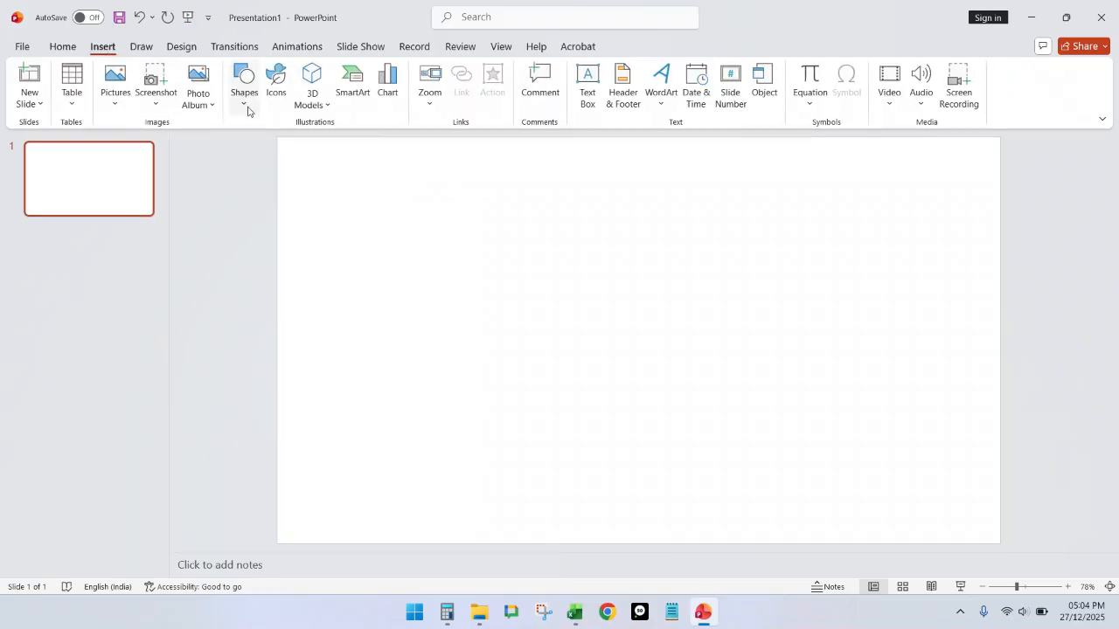
left_click(298, 156)
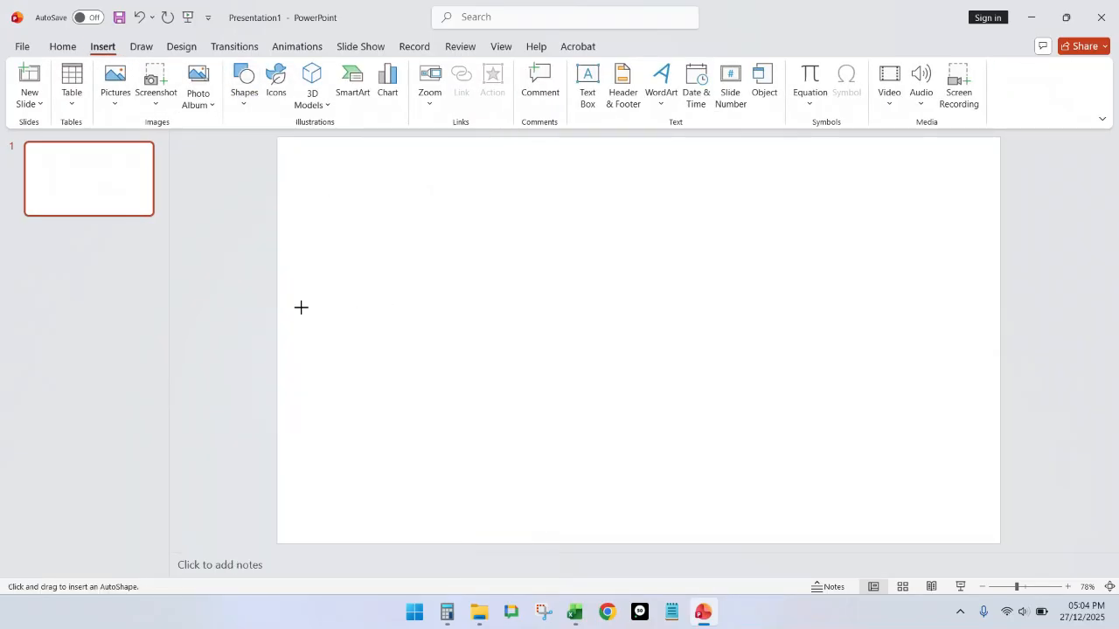
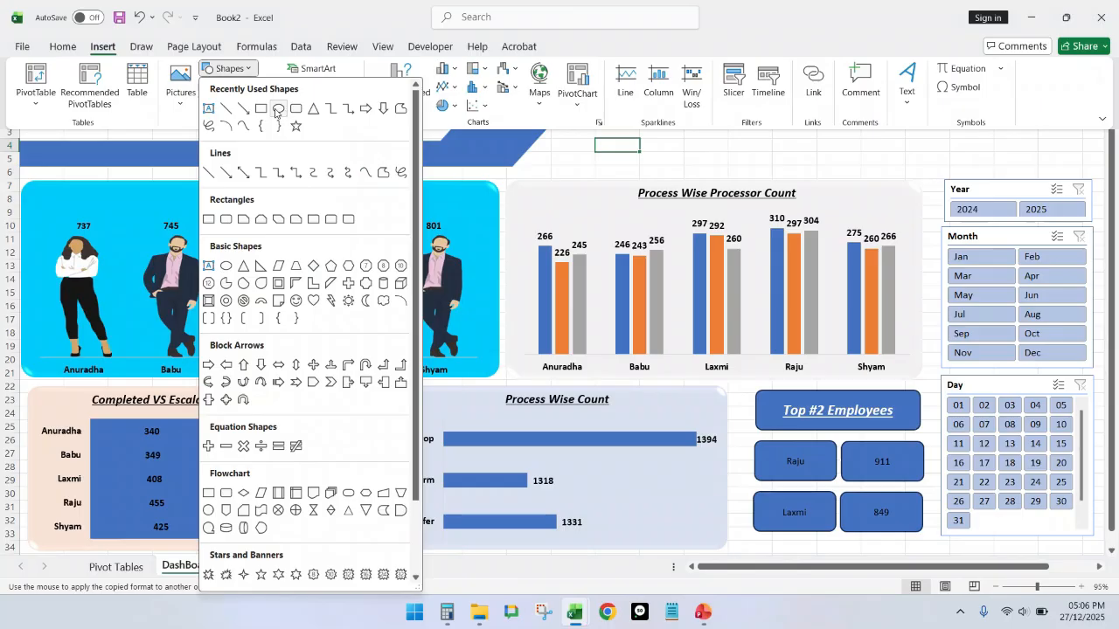
Step: Draw a rectangle about 17.9 cm wide and 2 cm high over the Excel dashboard's banner, spanning columns A to K and rows 1 to 4
left_click(276, 109)
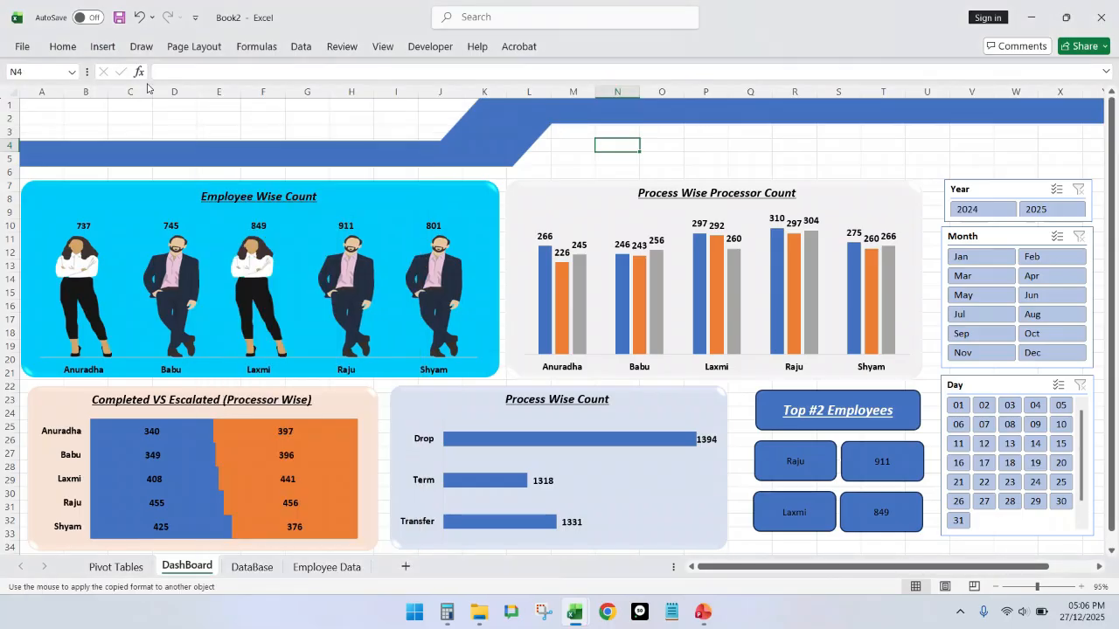
left_click(105, 47)
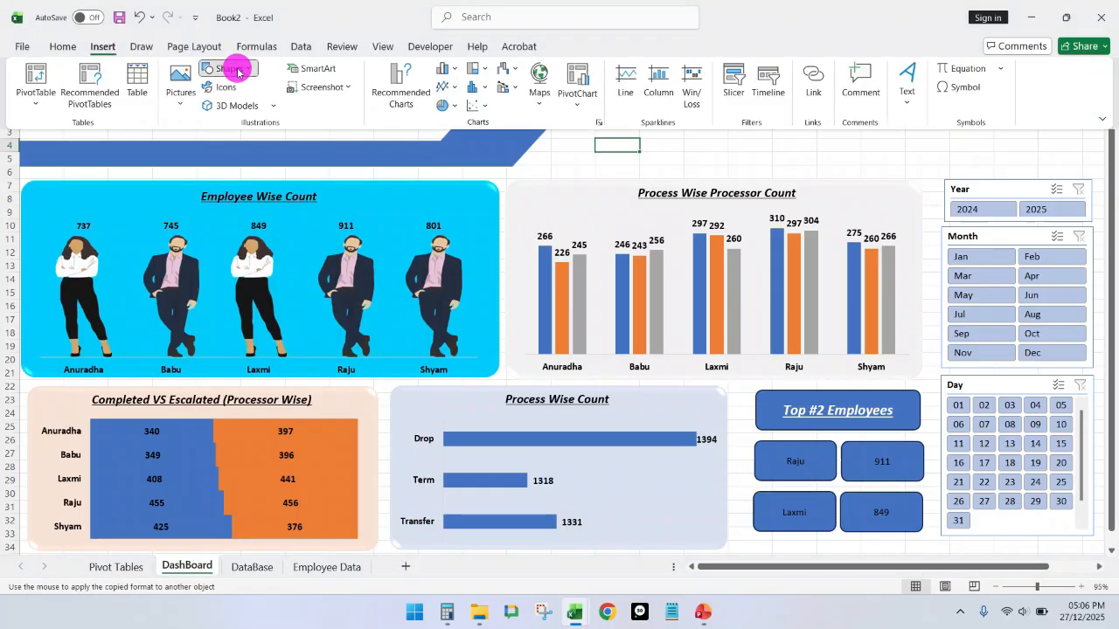
left_click(229, 68)
left_click(262, 109)
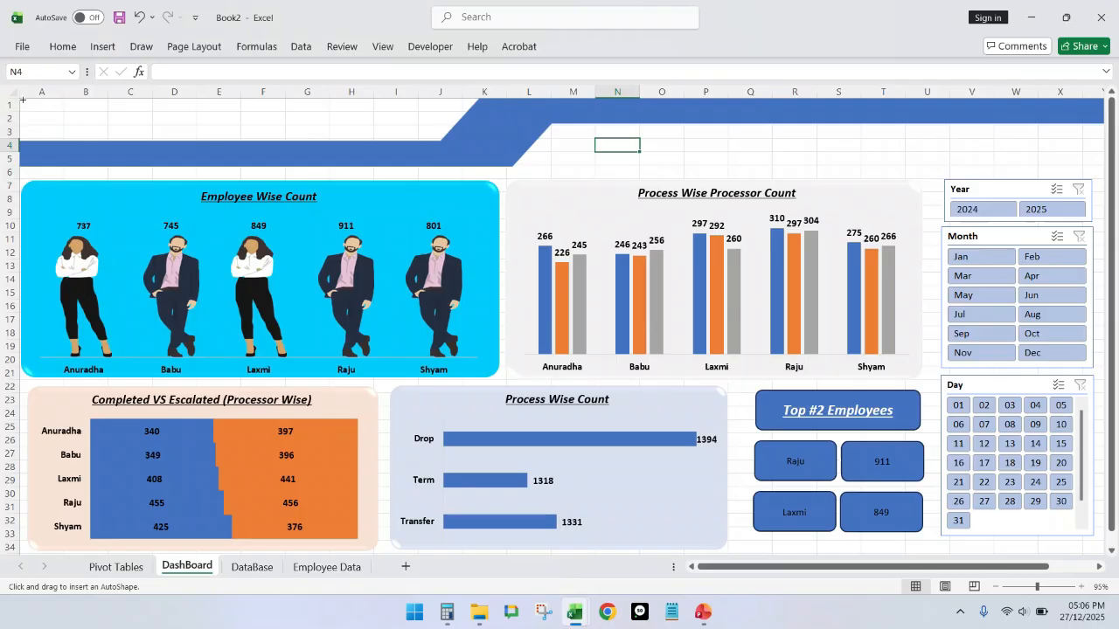
mouse_move(21, 98)
left_mouse_down()
mouse_move(169, 128)
mouse_move(489, 150)
left_mouse_up()
left_click_drag(400, 146, 378, 139)
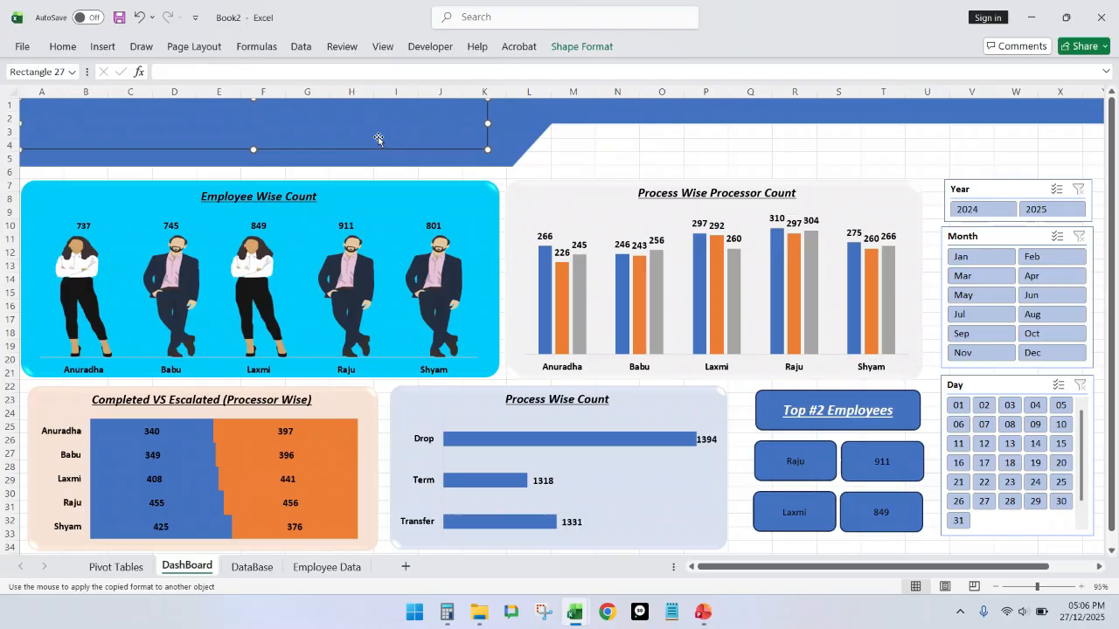
Step: Fill the new header rectangle with bright pink from the standard colors
left_click(582, 47)
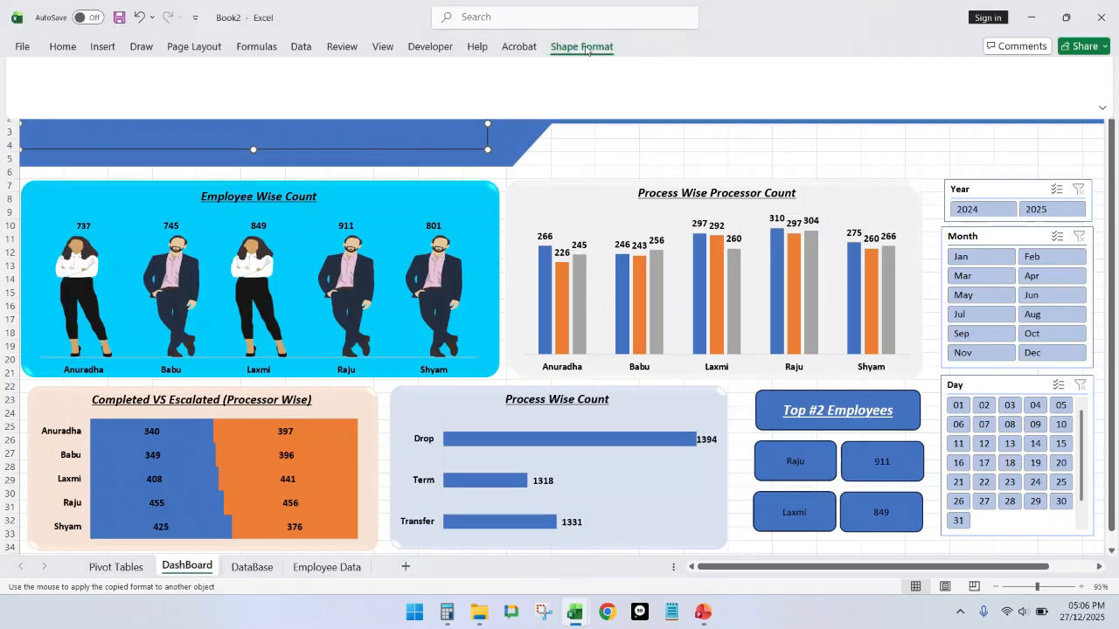
left_click(409, 69)
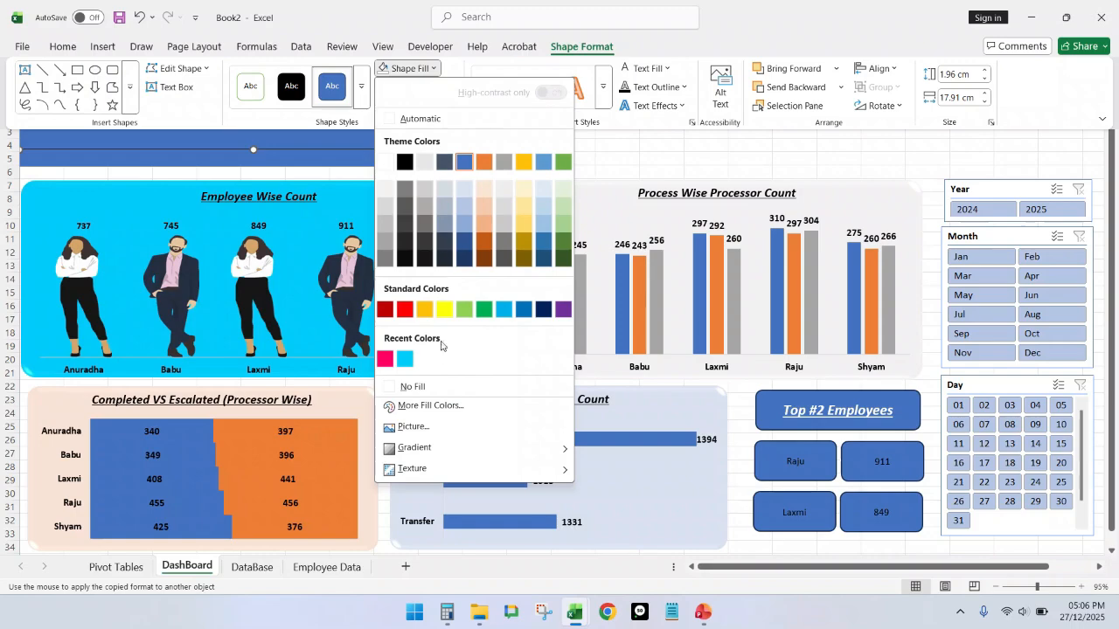
left_click(411, 405)
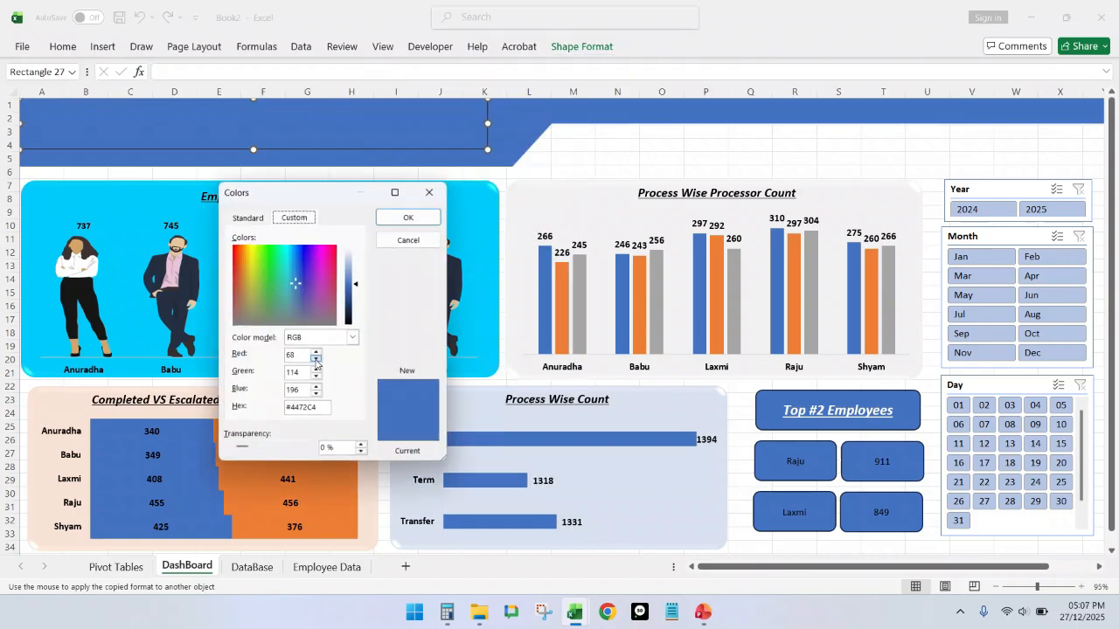
left_click(251, 219)
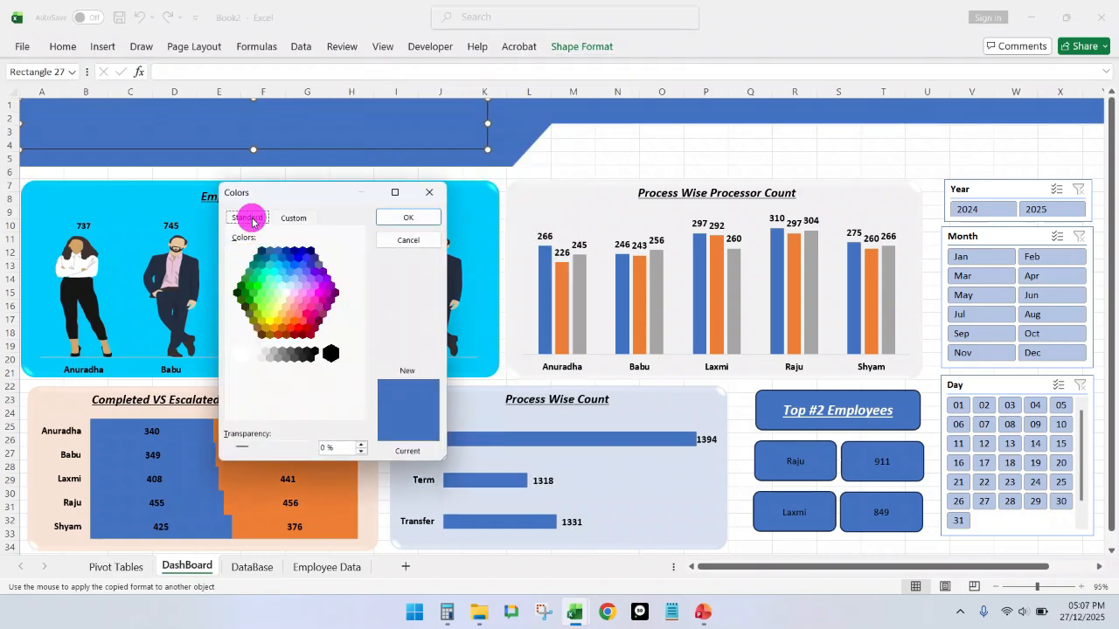
left_click(307, 313)
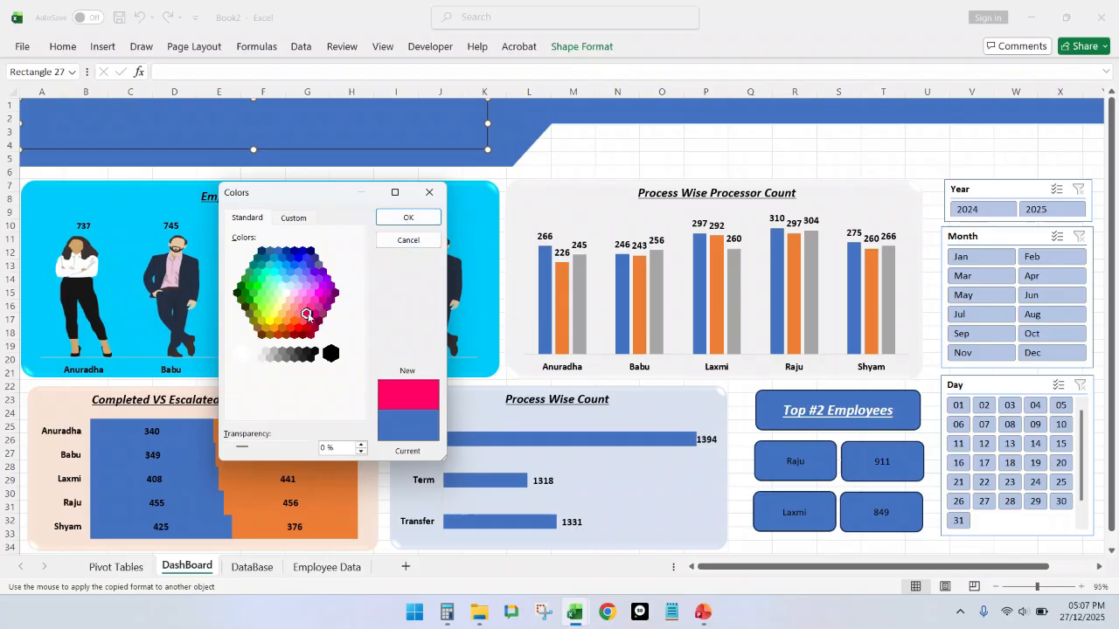
left_click(404, 218)
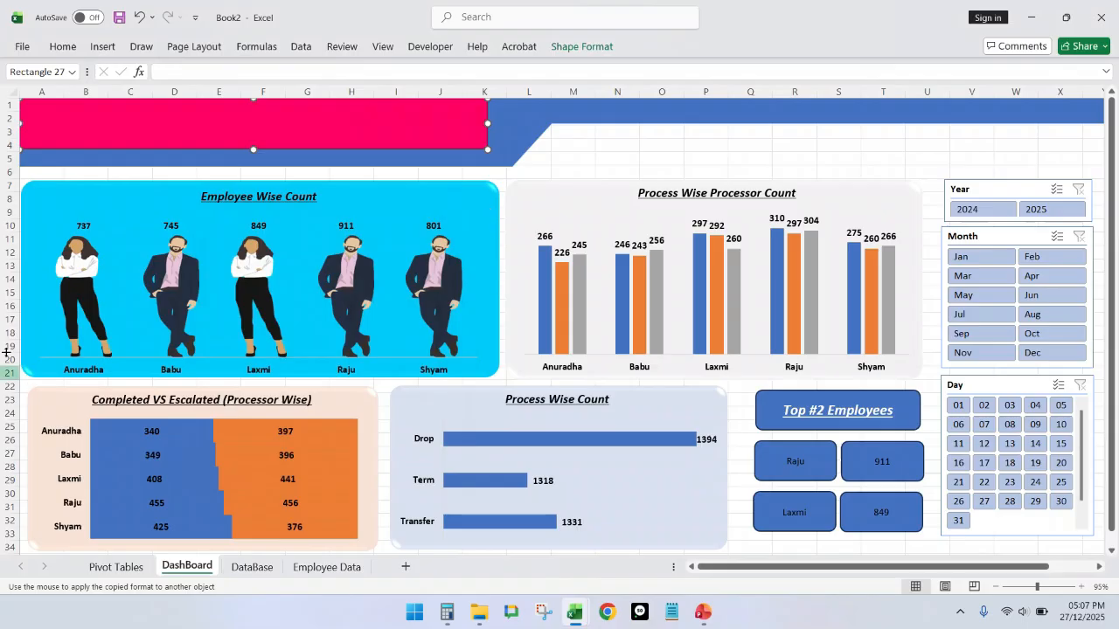
left_click(581, 47)
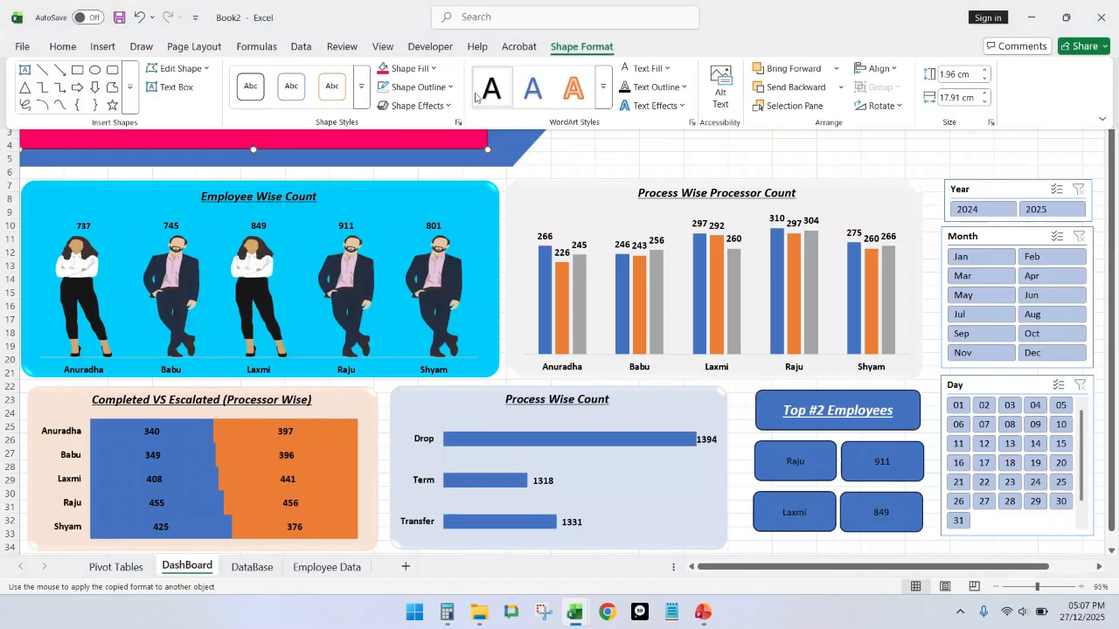
Step: Remove the pink header rectangle's outline and send it to the back, behind the blue banner shape
left_click(416, 86)
left_click(421, 405)
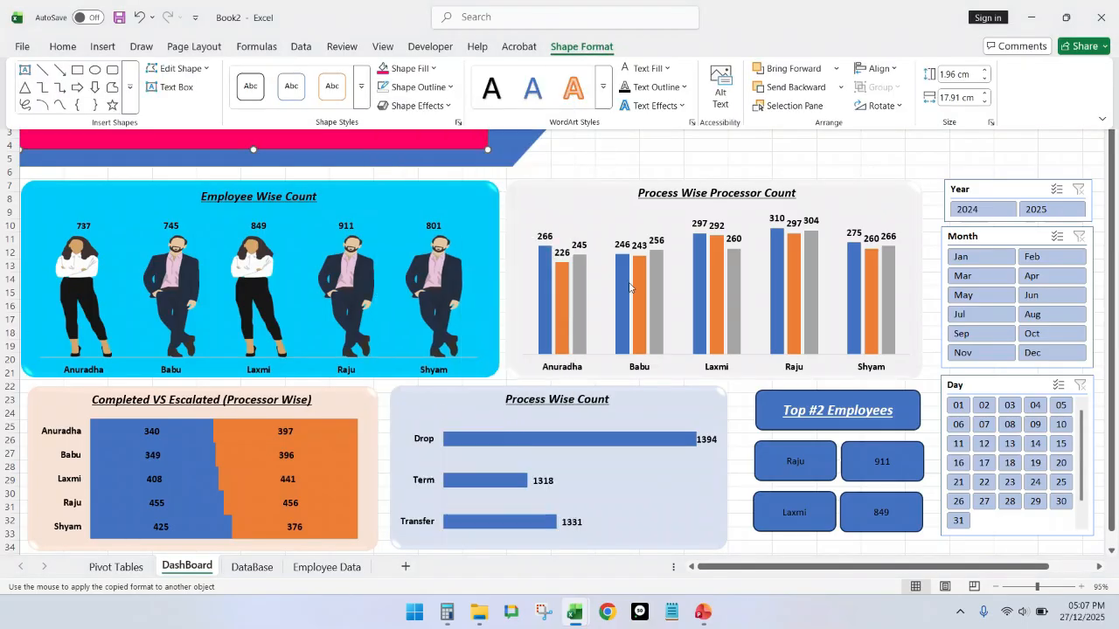
left_click(843, 87)
left_click(822, 124)
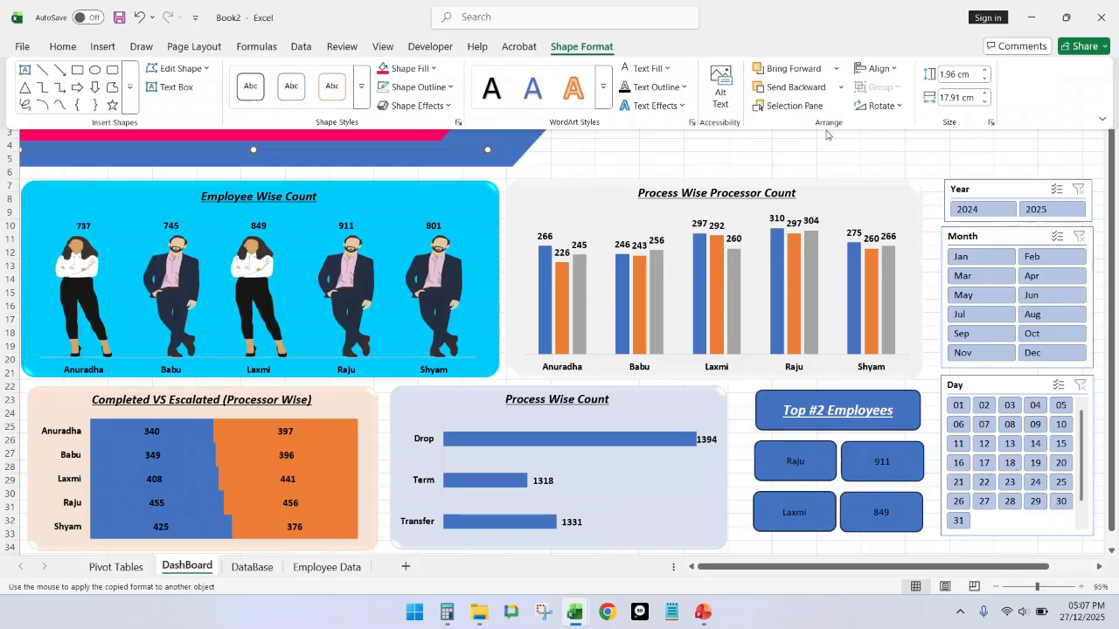
left_click(599, 149)
left_click(601, 153)
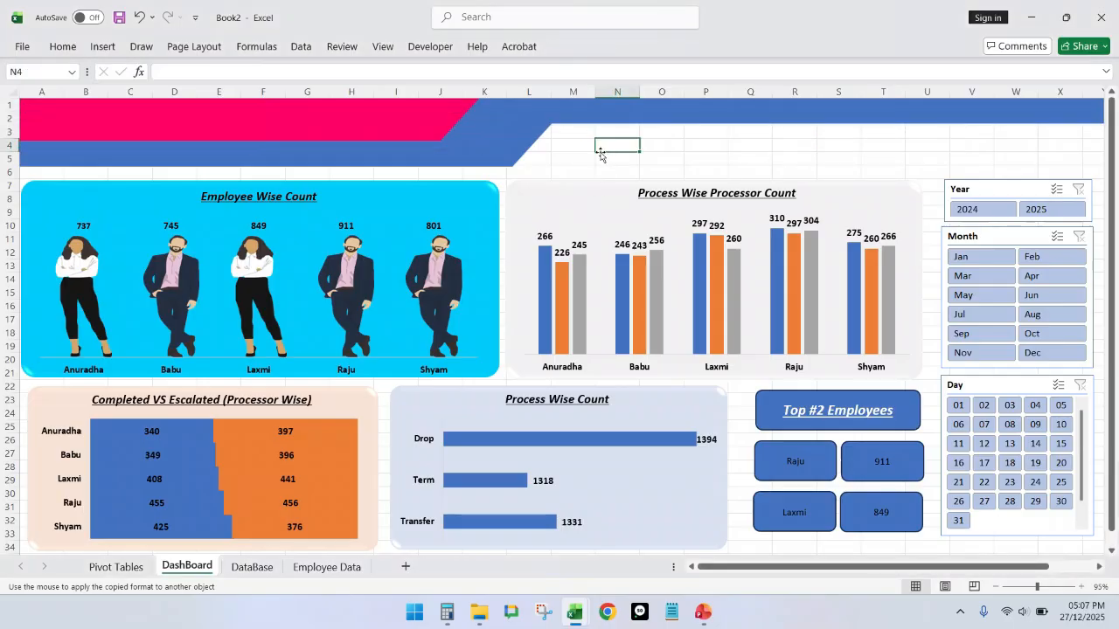
left_click(322, 154)
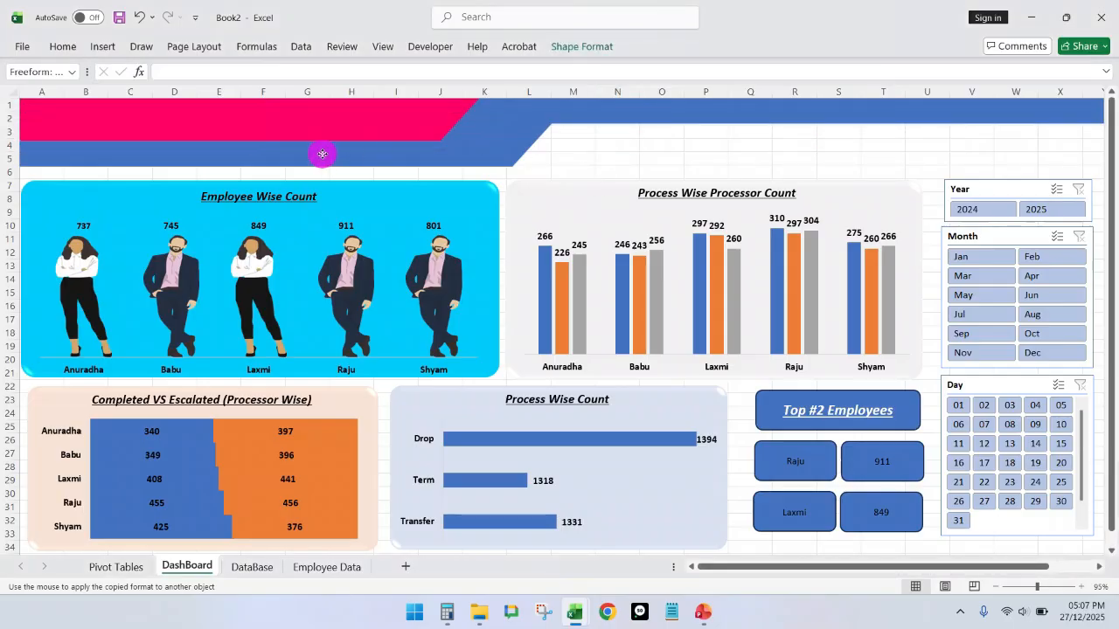
left_click(761, 145)
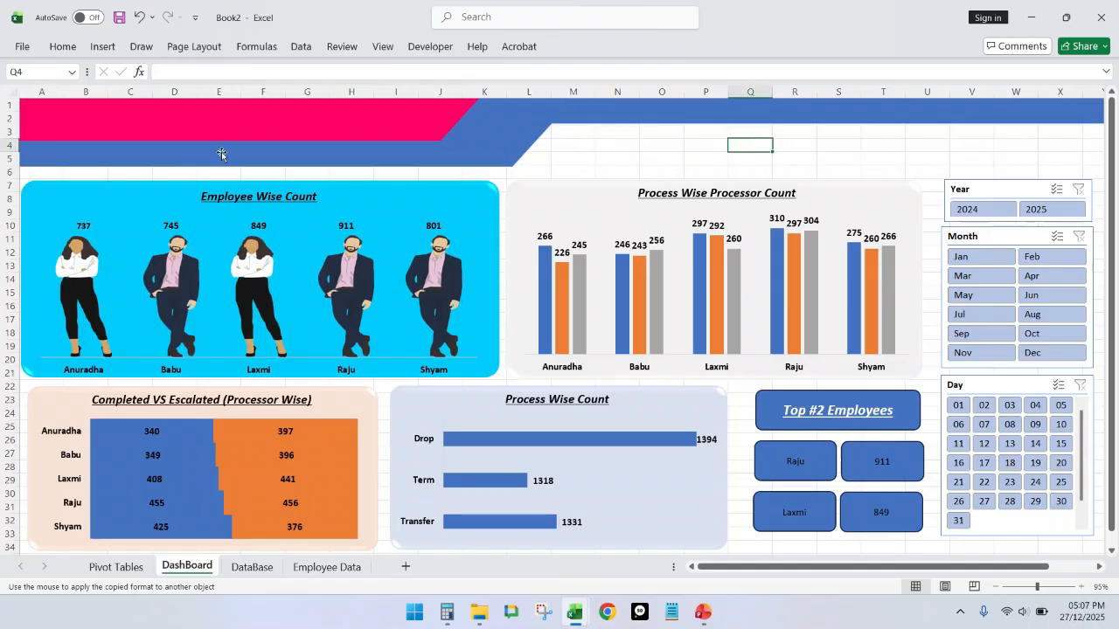
Step: Draw a text box about 11.9 cm wide and 1.4 cm high over the pink part of the header
left_click(101, 47)
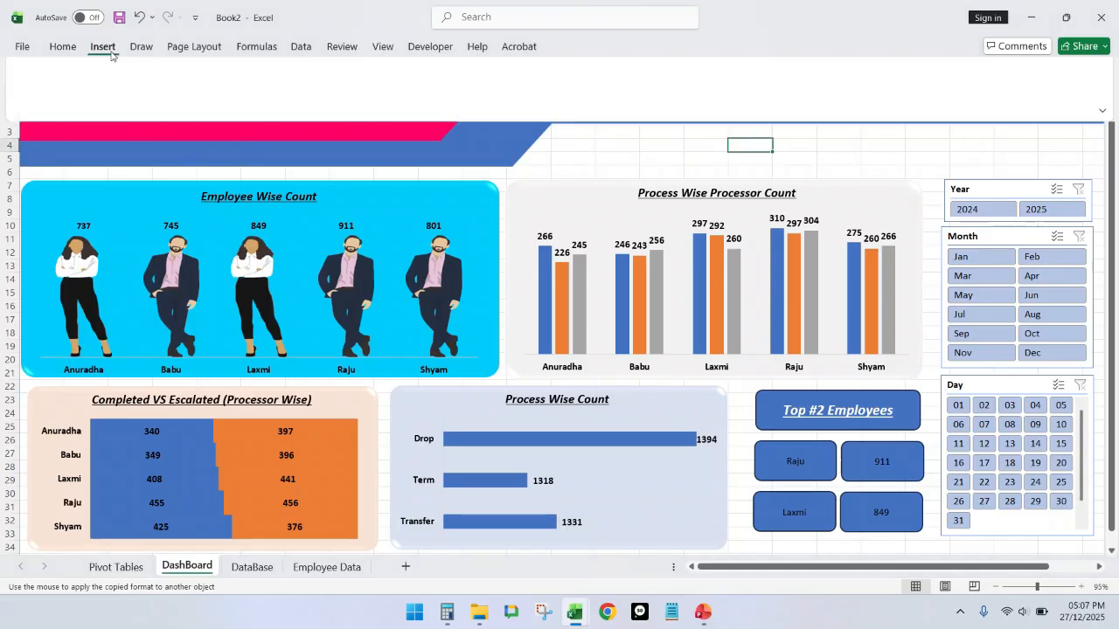
left_click(906, 86)
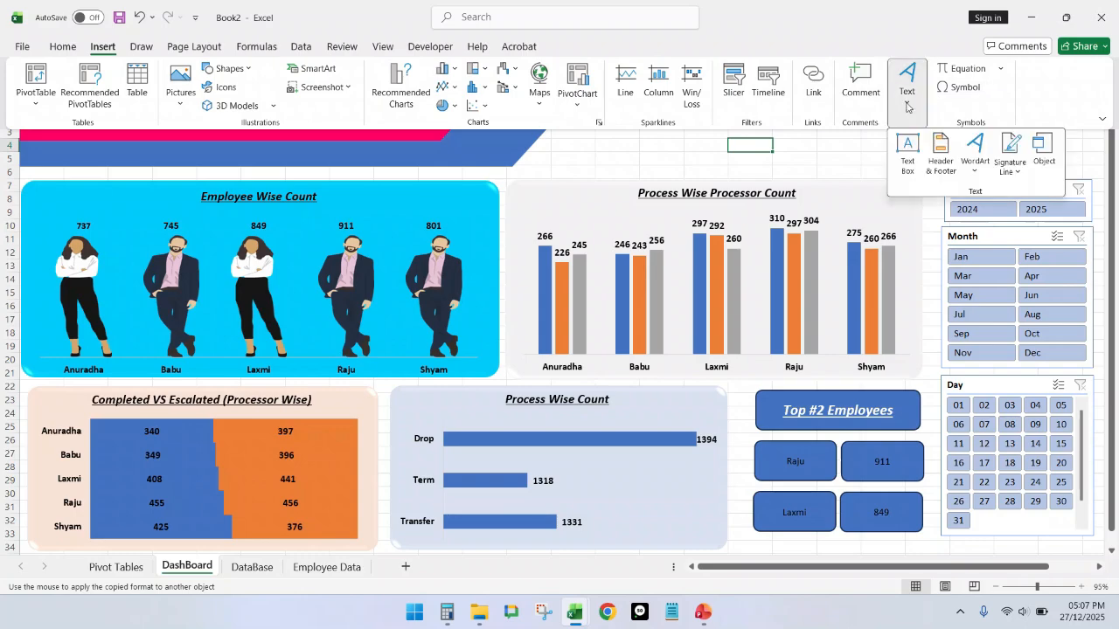
left_click(906, 149)
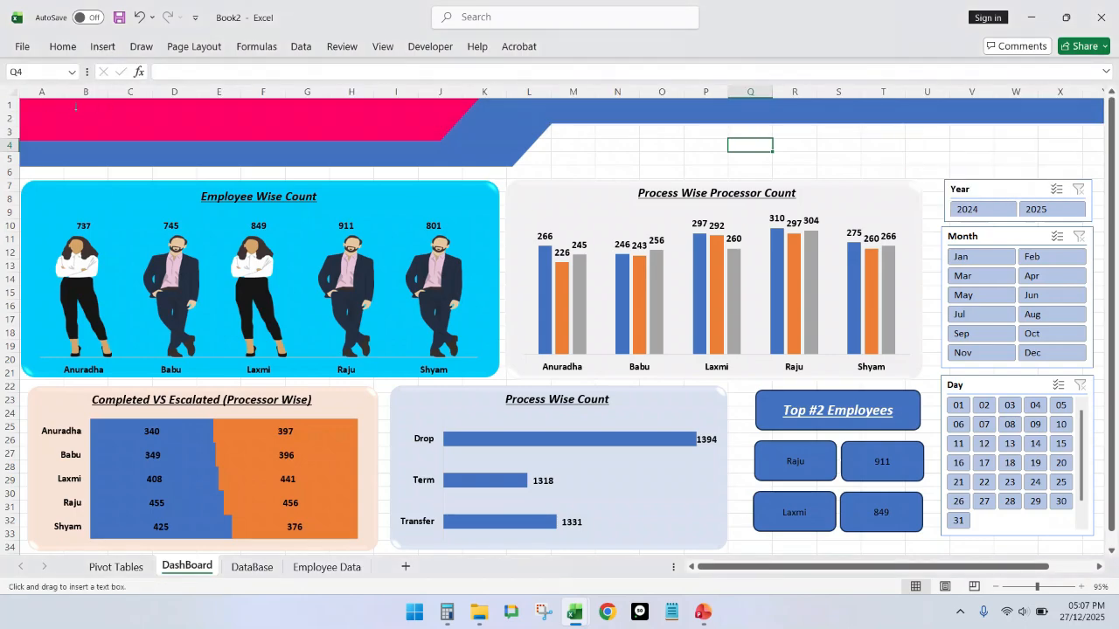
mouse_move(79, 112)
left_mouse_down()
mouse_move(424, 145)
mouse_move(386, 102)
mouse_move(375, 101)
mouse_move(416, 122)
mouse_move(376, 123)
left_mouse_up()
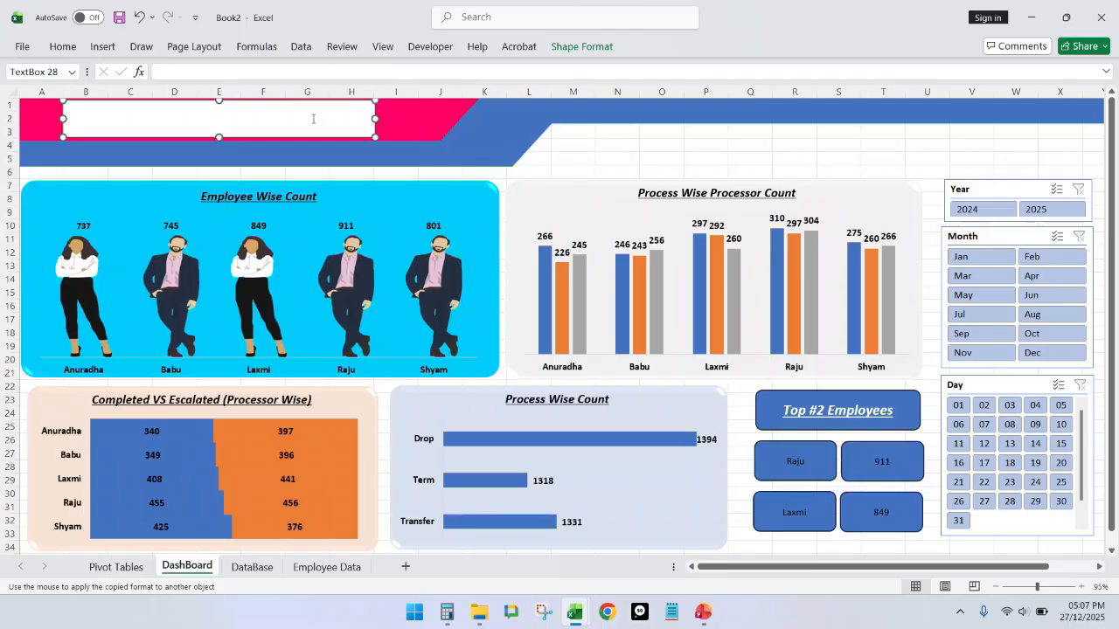
Step: Enter the title "Performance Analysis DashBoard" in the header text box, correcting its spelling
type("Perofo")
type("macne Analysis DashBoard")
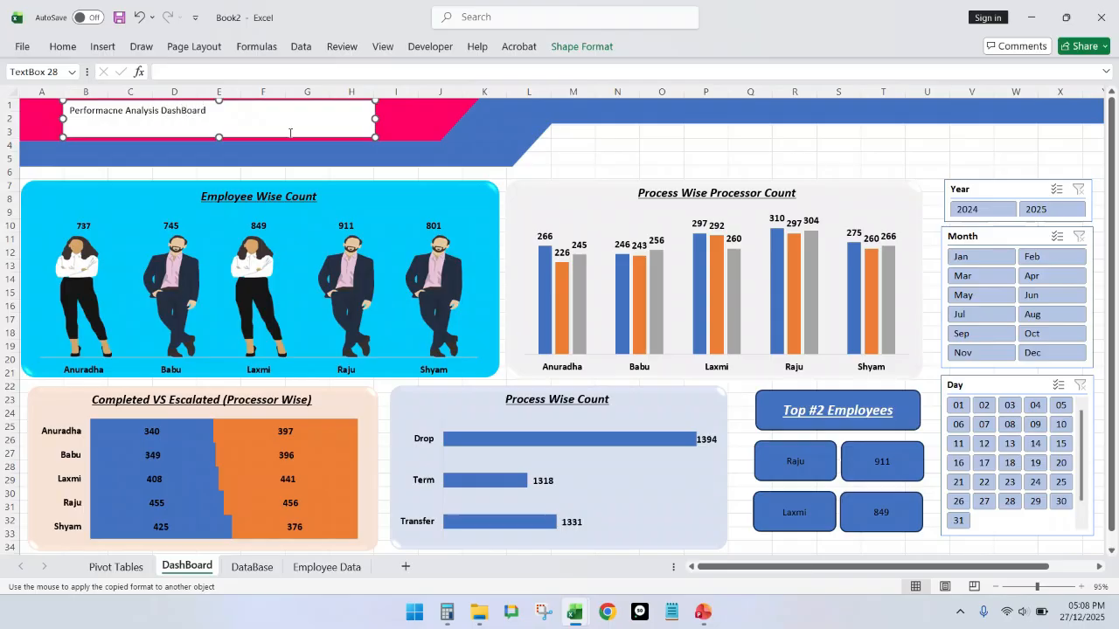
left_click(111, 113)
key("Delete")
key("Delete")
type("nce")
key("BackSpace")
Step: Set the header title to font size 20 and centre it horizontally and vertically in its text box
left_click_drag(243, 110, 66, 111)
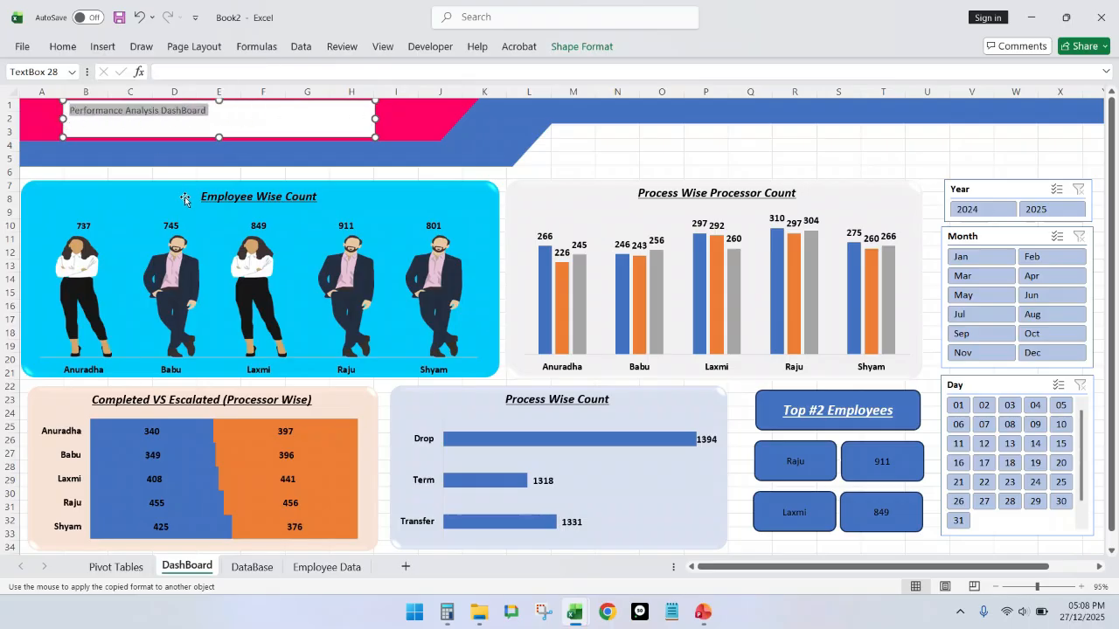
left_click(66, 47)
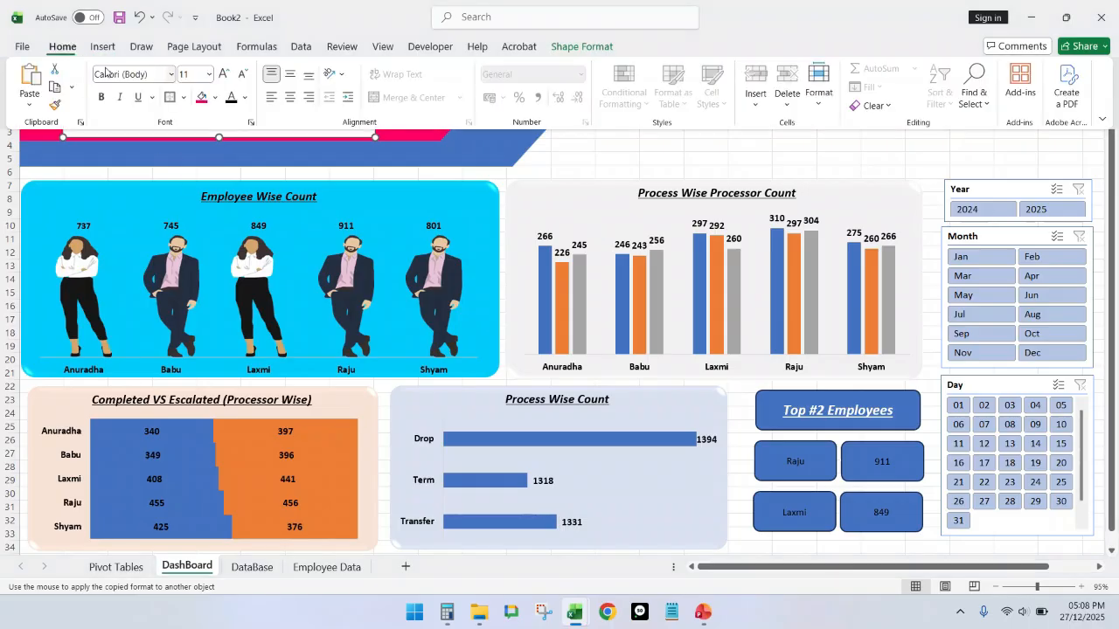
left_click(223, 73)
left_click(223, 73)
left_click(223, 73)
left_click(223, 74)
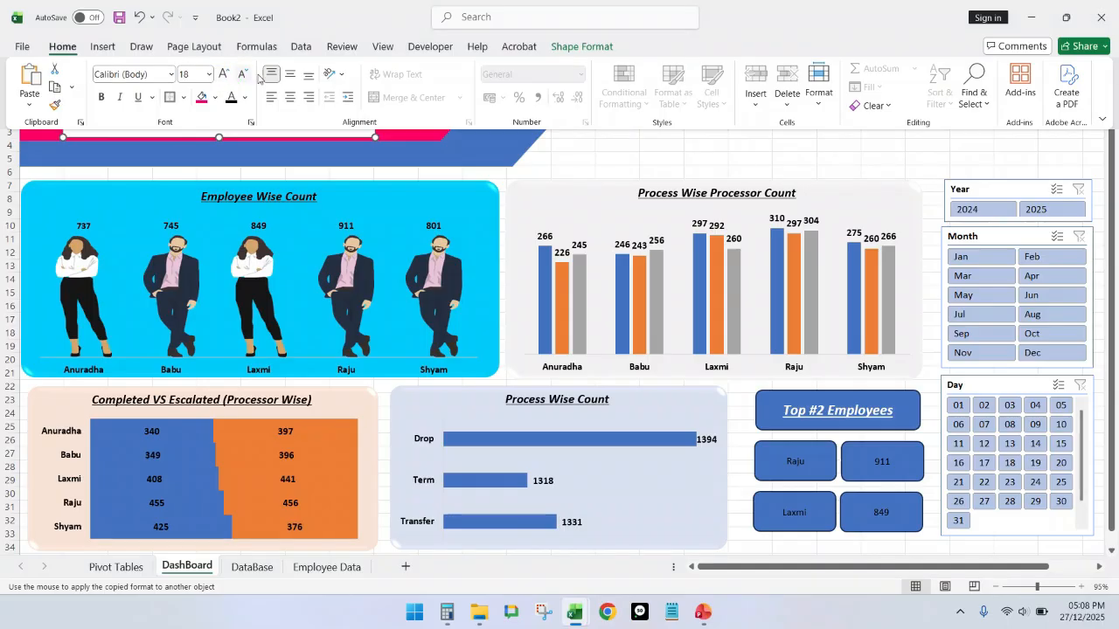
left_click(291, 74)
left_click(291, 97)
left_click(238, 75)
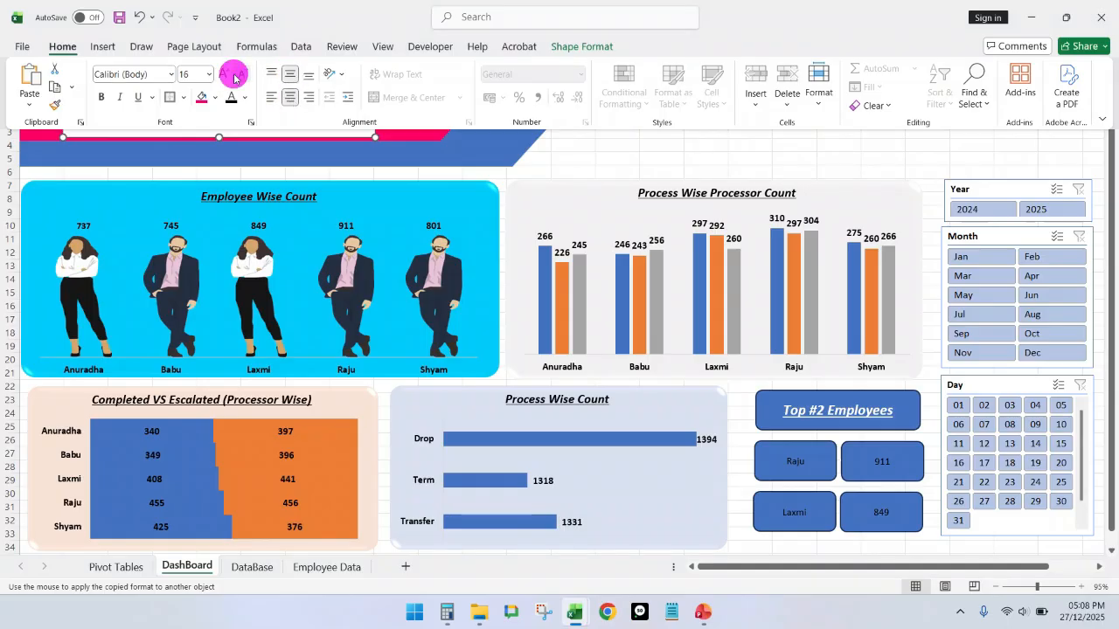
left_click(238, 75)
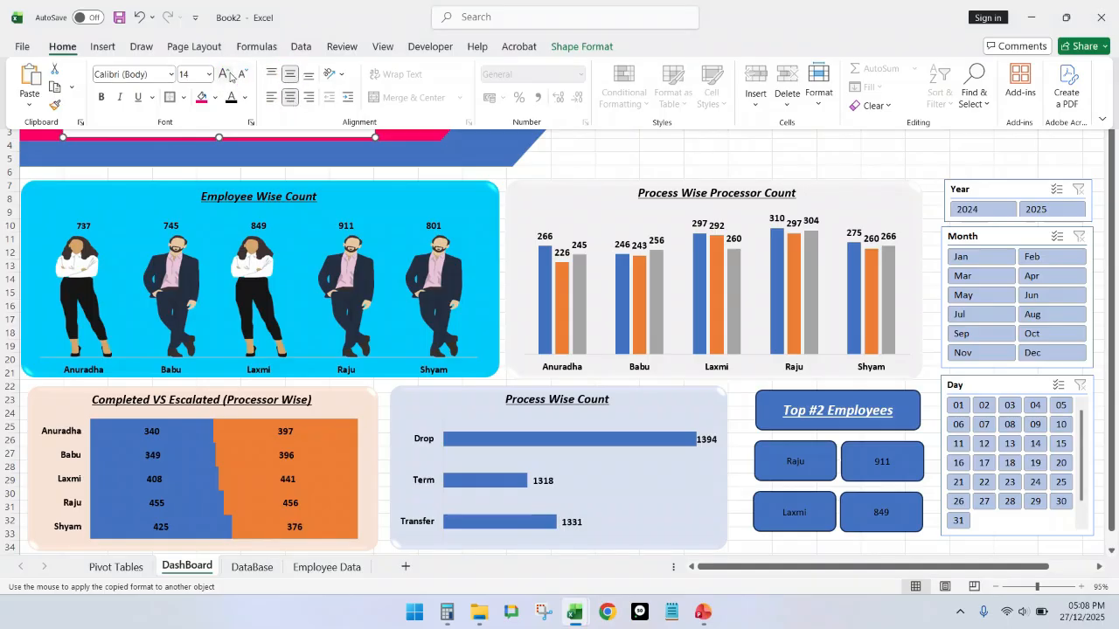
left_click(224, 75)
left_click(223, 74)
left_click(223, 74)
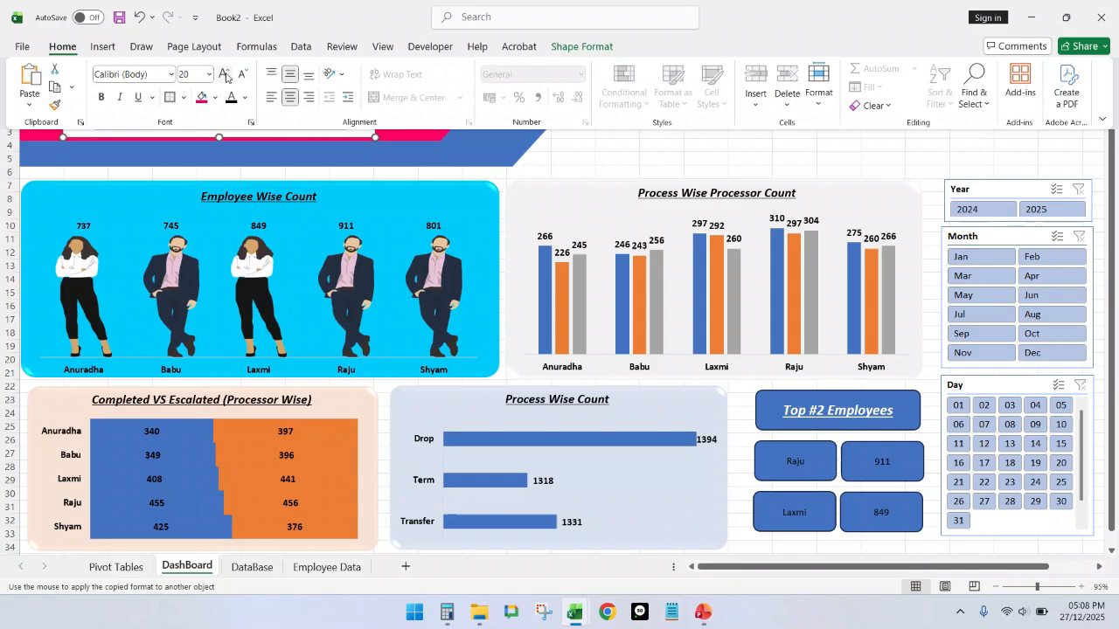
Step: Make the header title bold and underlined
left_click(101, 96)
left_click(134, 100)
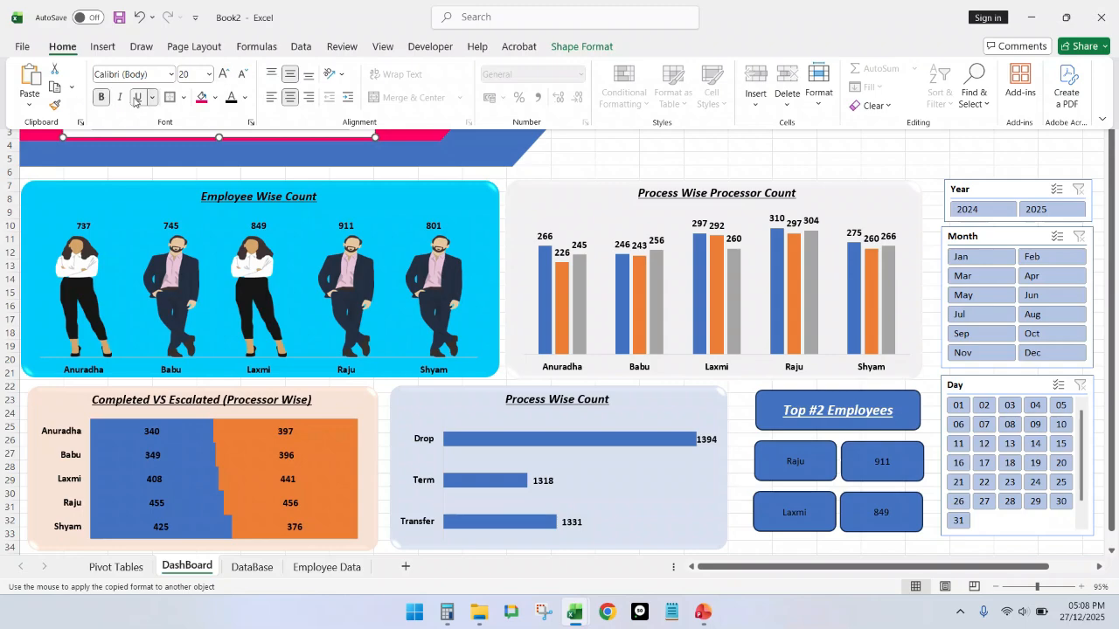
left_click(274, 140)
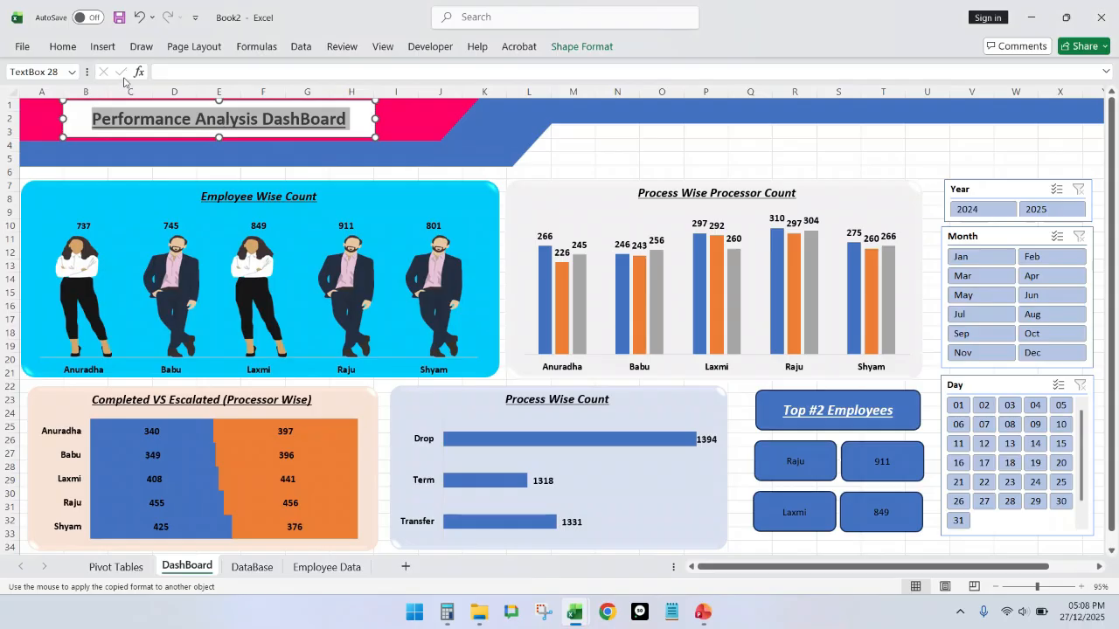
Step: Change the header title's font to Agency FB and increase its font size
left_click(62, 47)
left_click(166, 73)
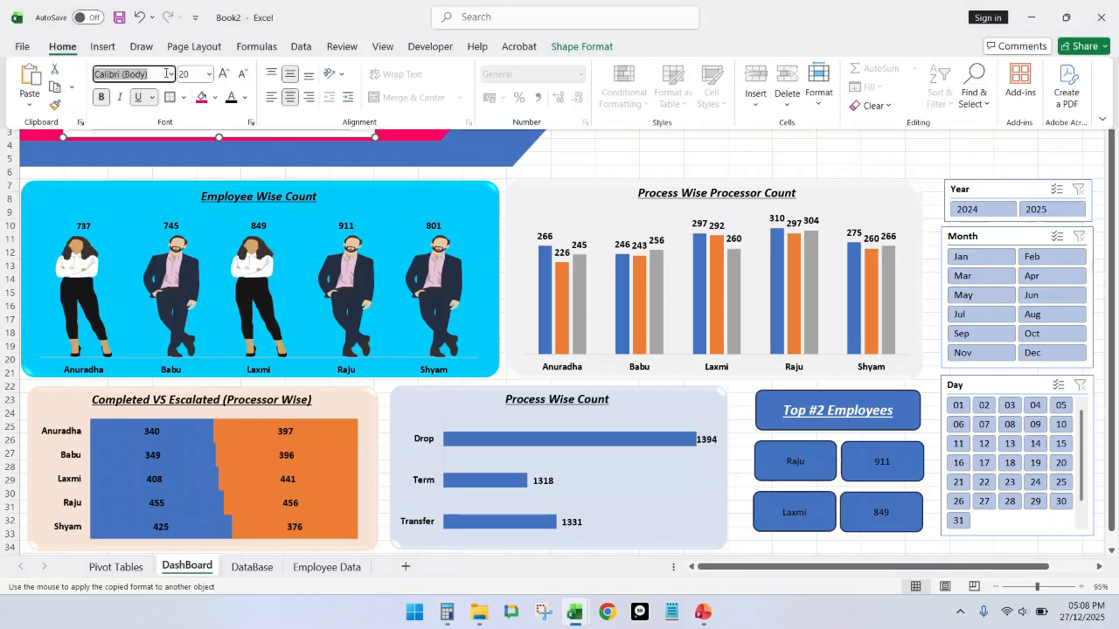
type("Agency FB")
key("Return")
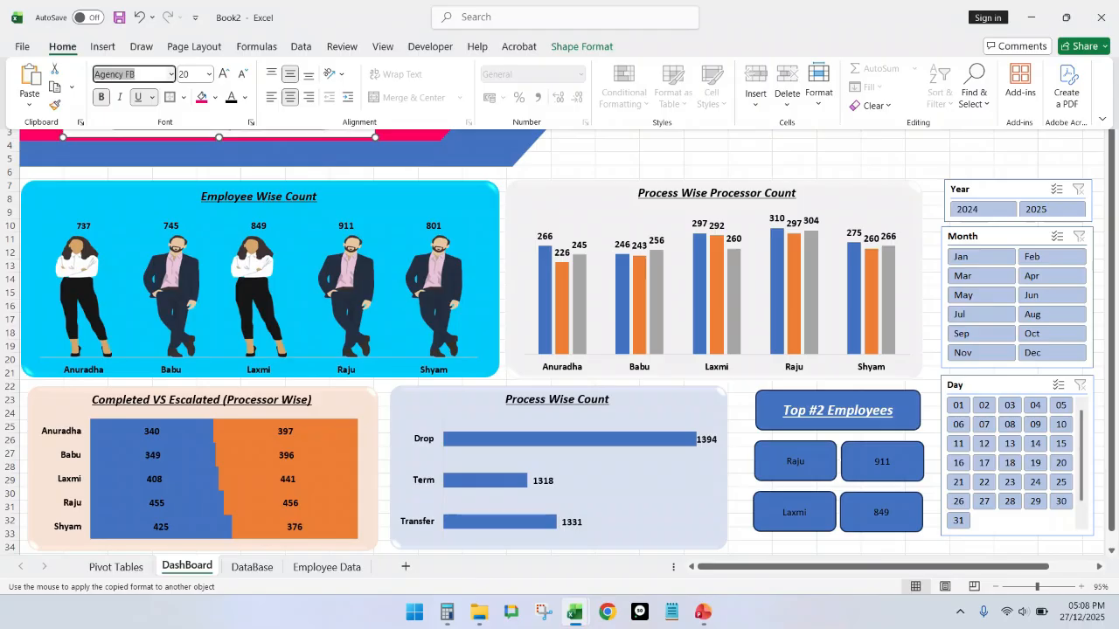
key("ctrl+F1")
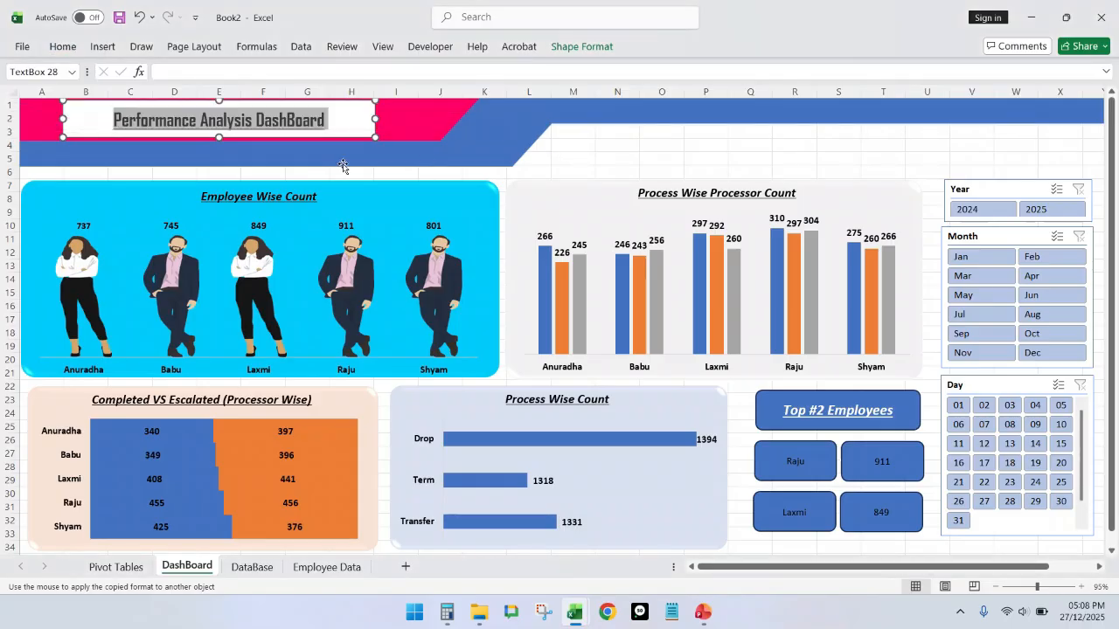
left_click(61, 47)
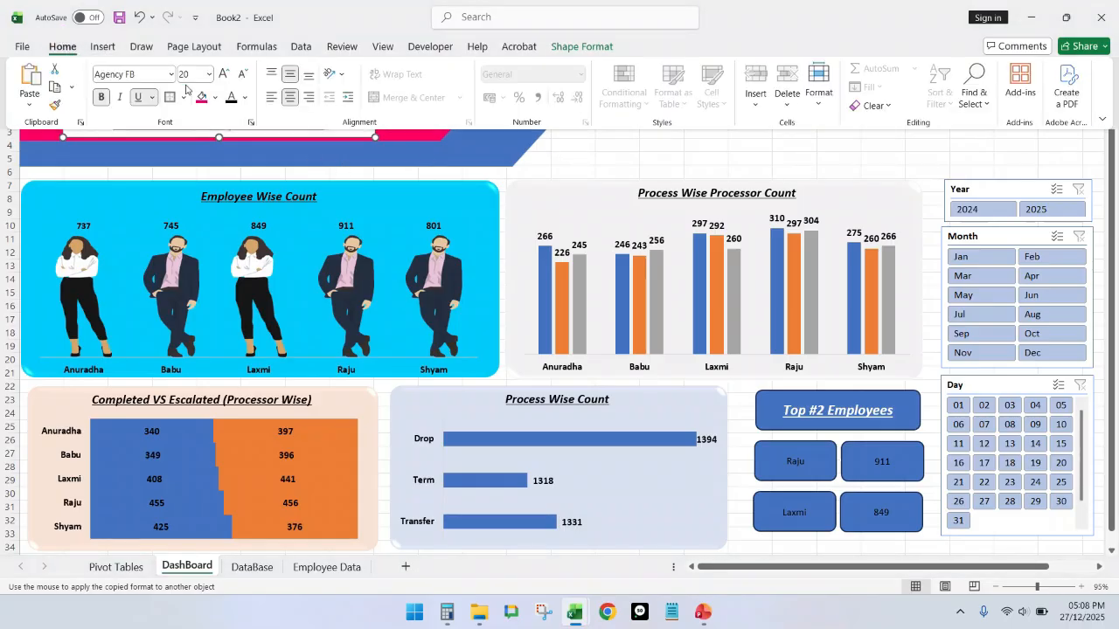
left_click(574, 157)
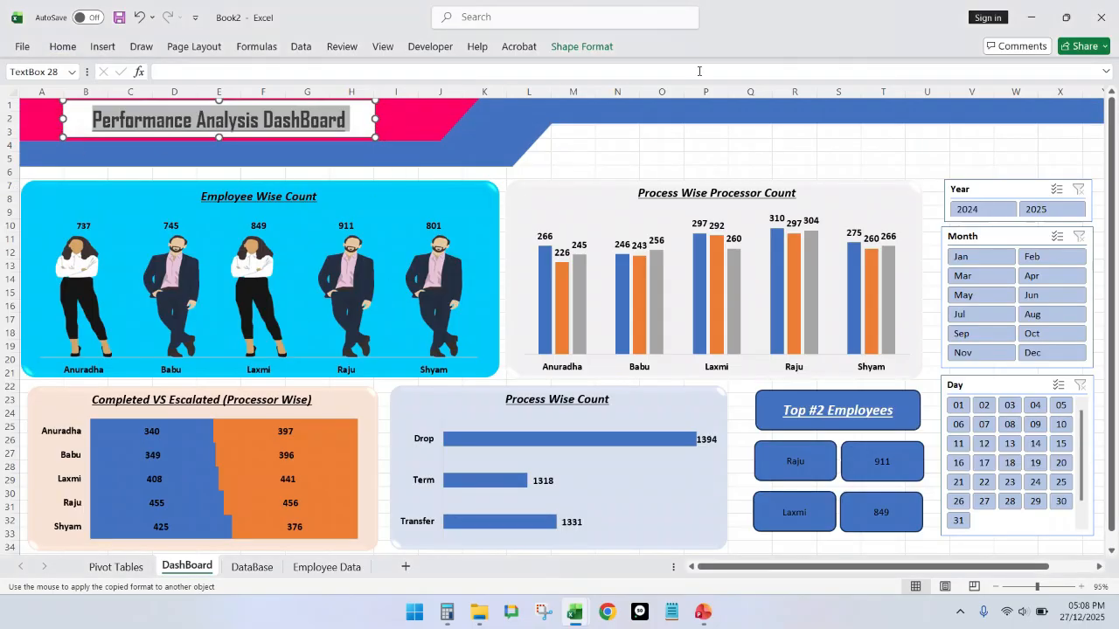
Step: Remove the title text box's fill and make its text white
left_click(587, 46)
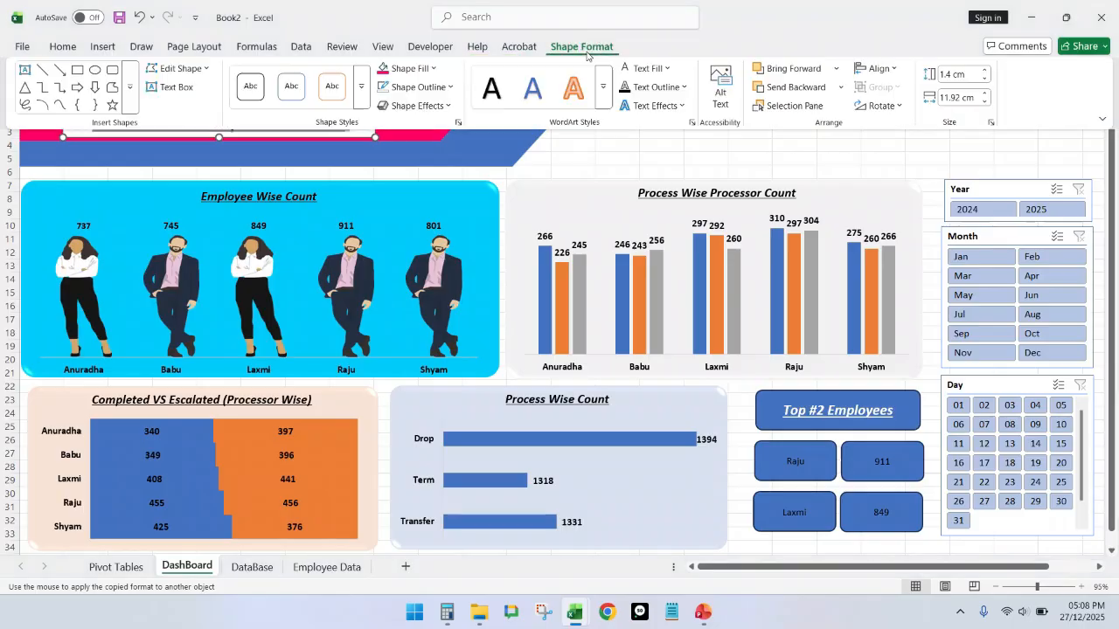
left_click(432, 68)
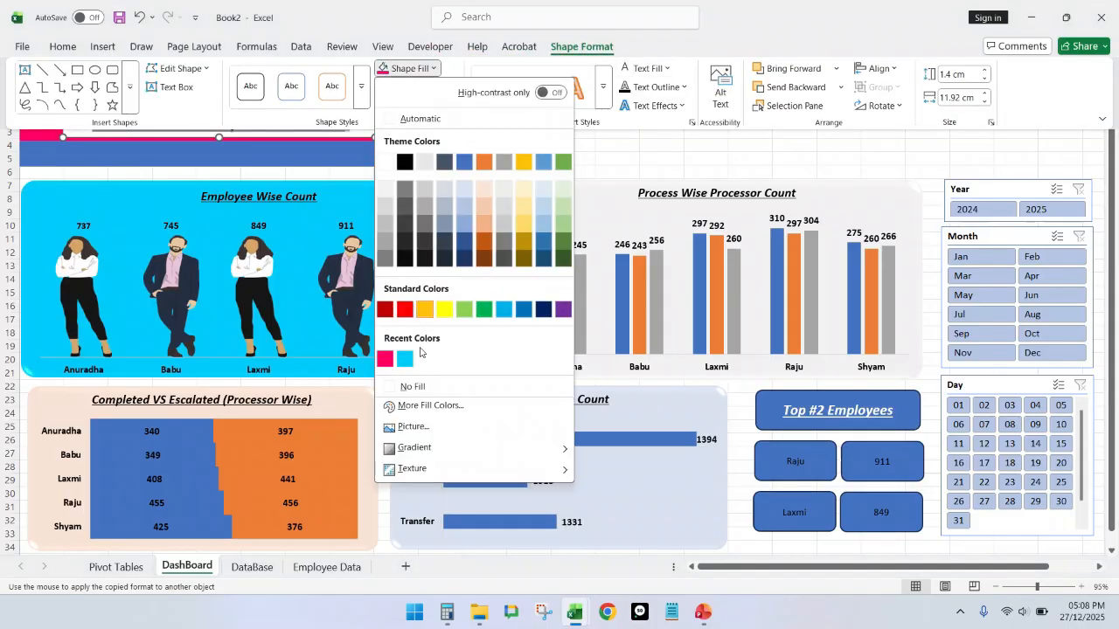
left_click(421, 388)
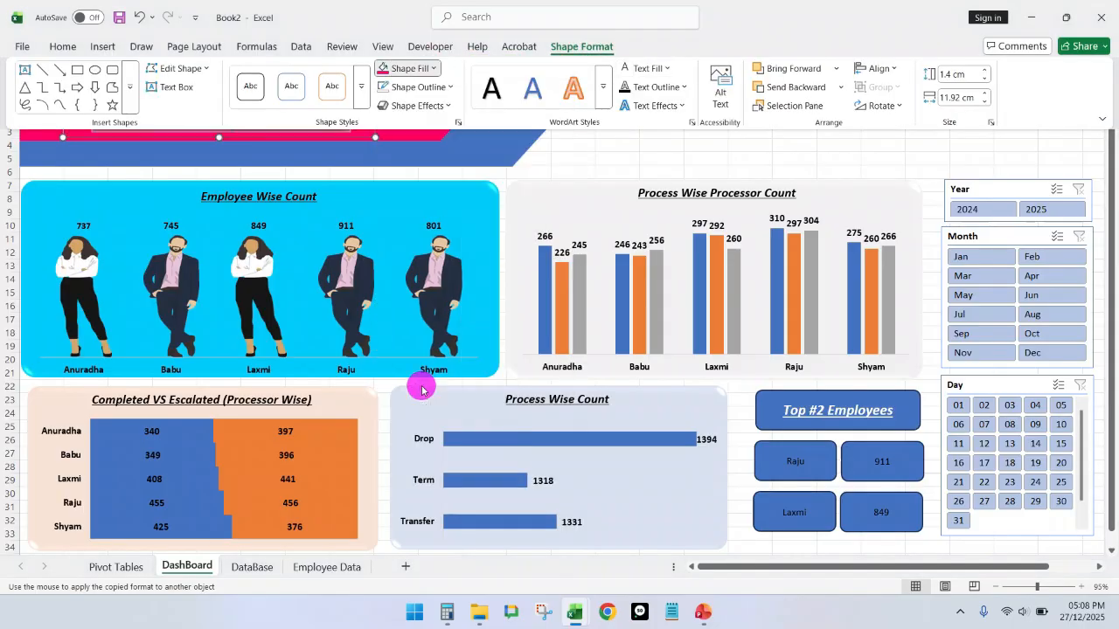
left_click(667, 70)
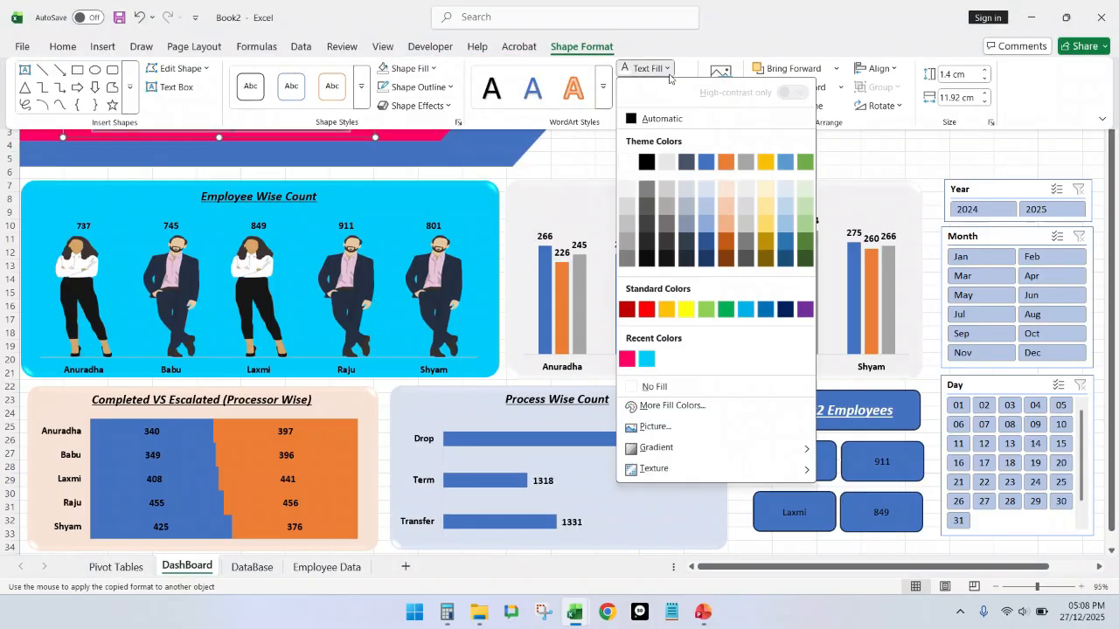
left_click(626, 162)
left_click(606, 150)
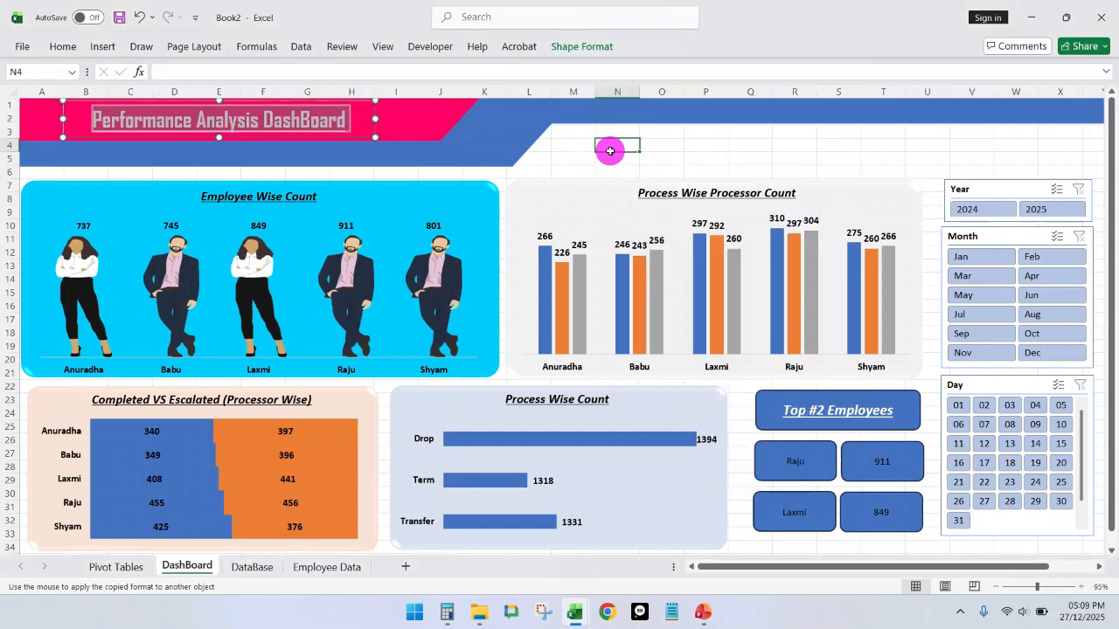
Step: Remove the outline from the header title's text box
left_click(375, 124)
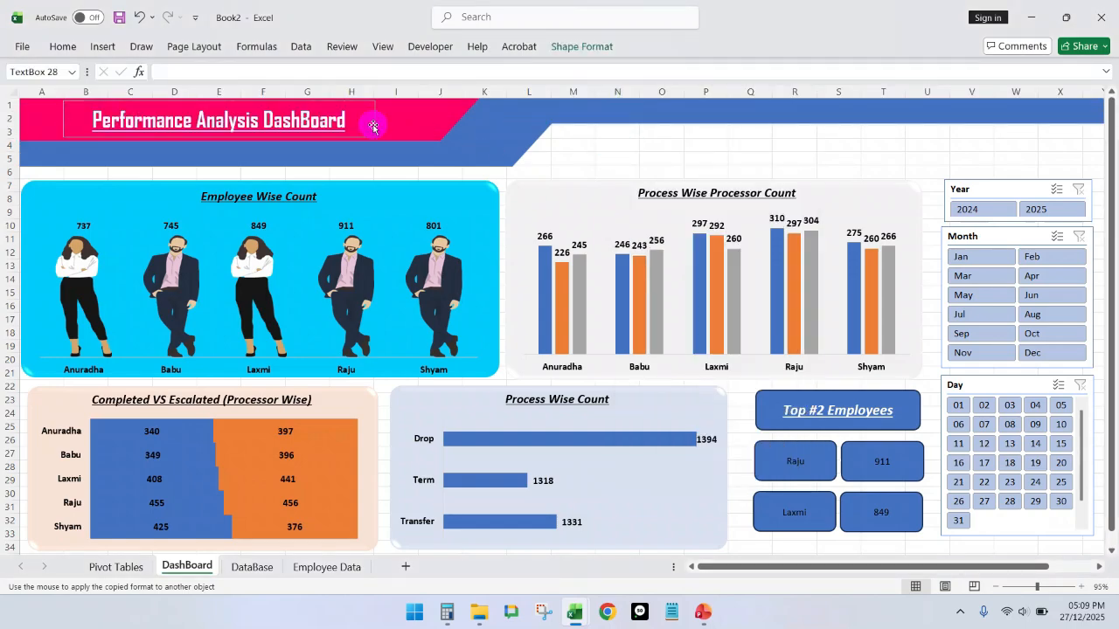
left_click(581, 46)
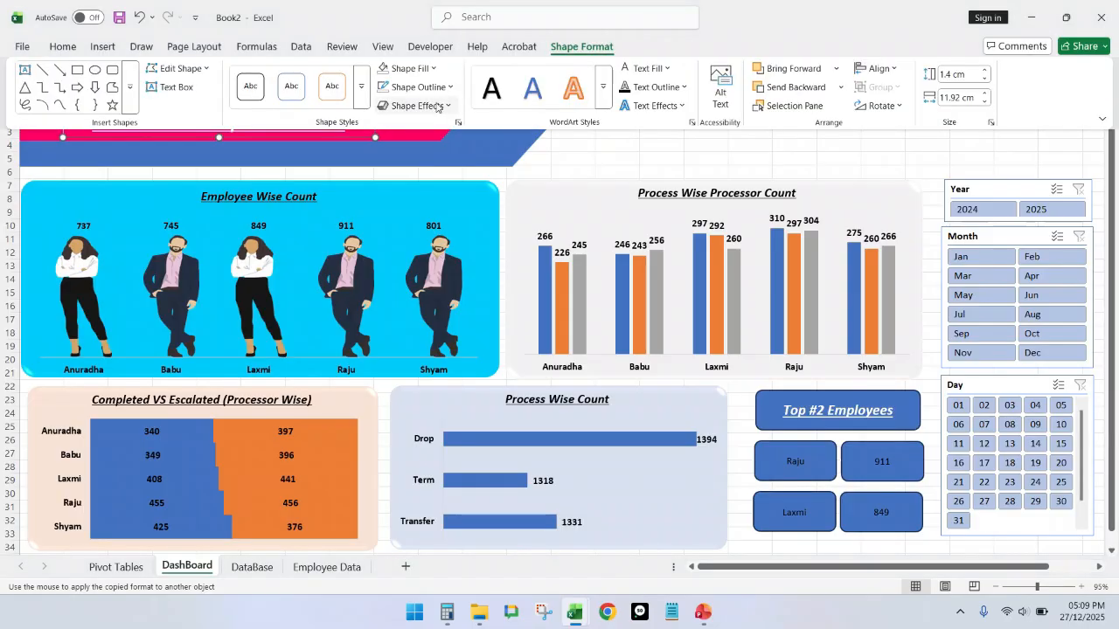
left_click(451, 87)
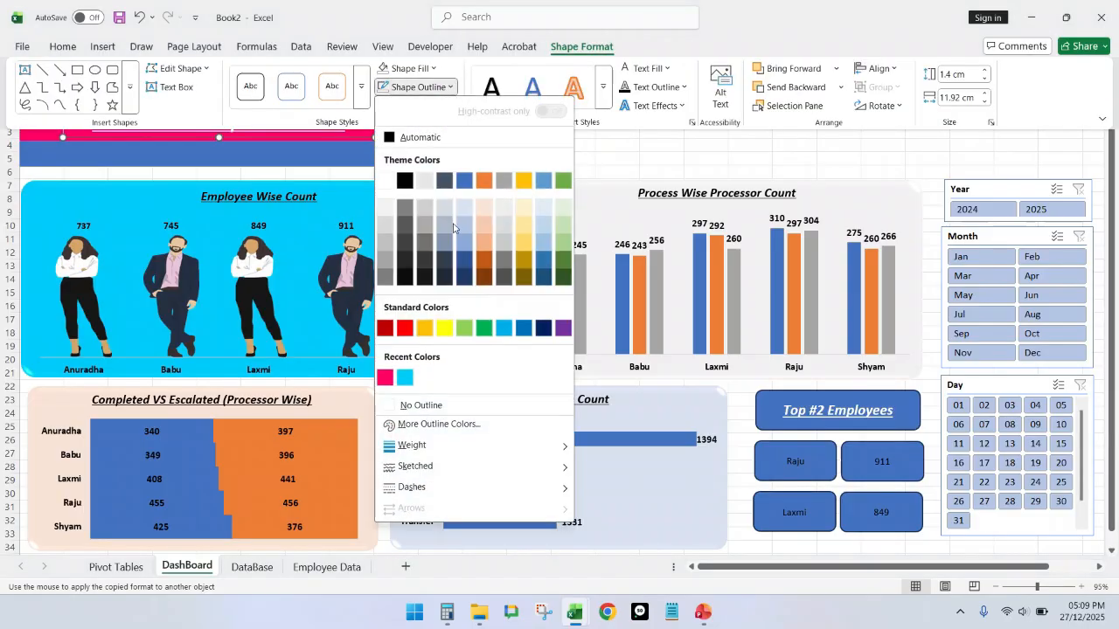
left_click(421, 405)
left_click(605, 145)
left_click(606, 145)
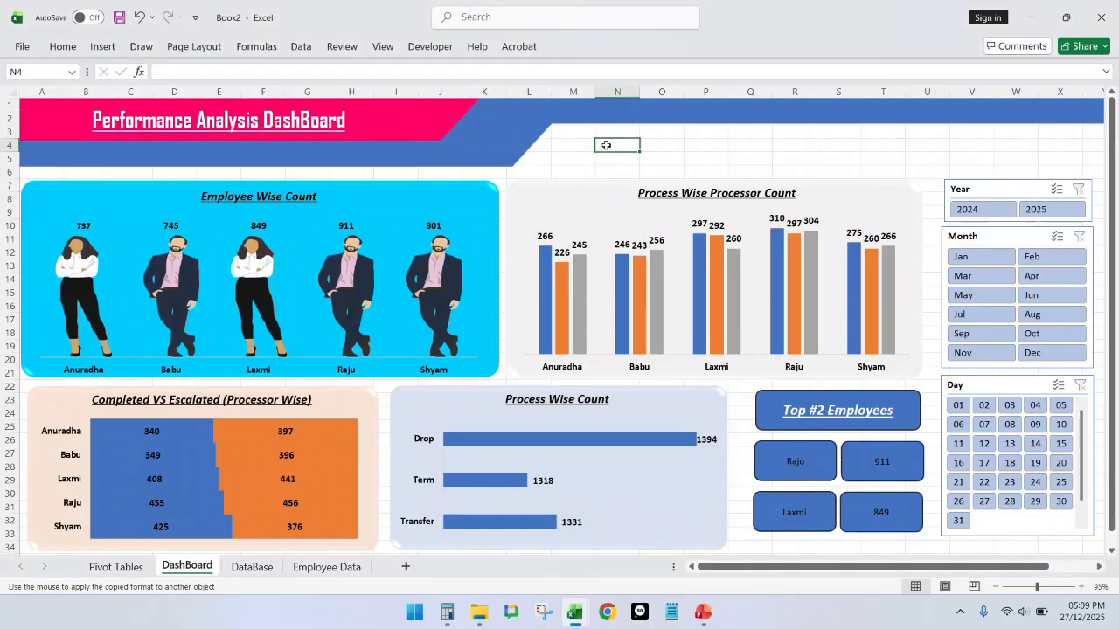
Step: Search the stock icons for "analysis" and insert the line-graph icon with rising data points
left_click(97, 48)
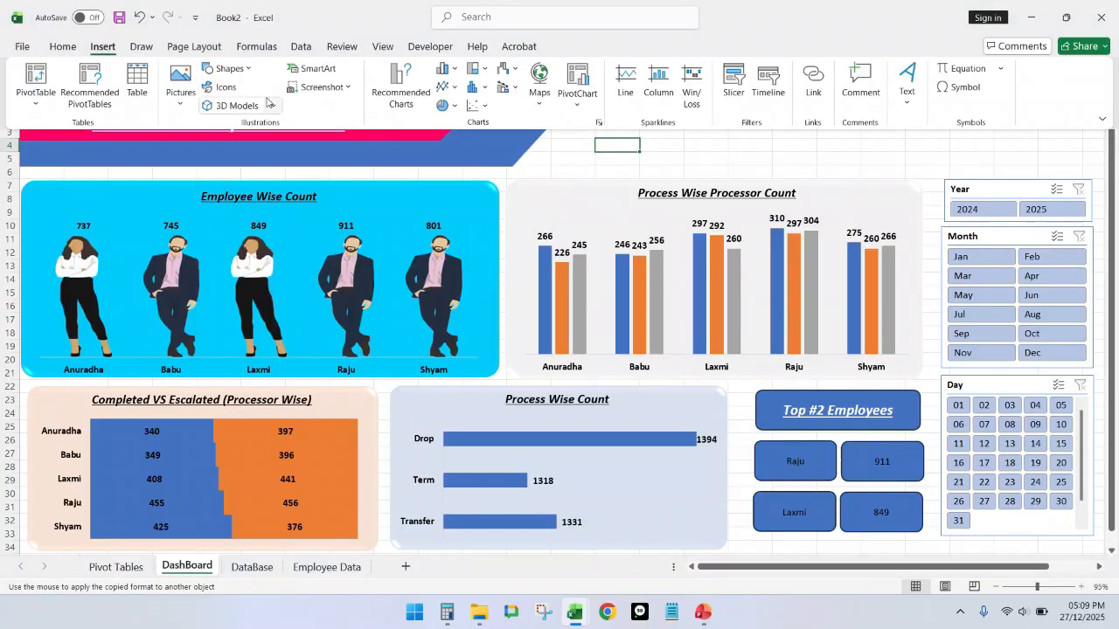
left_click(229, 89)
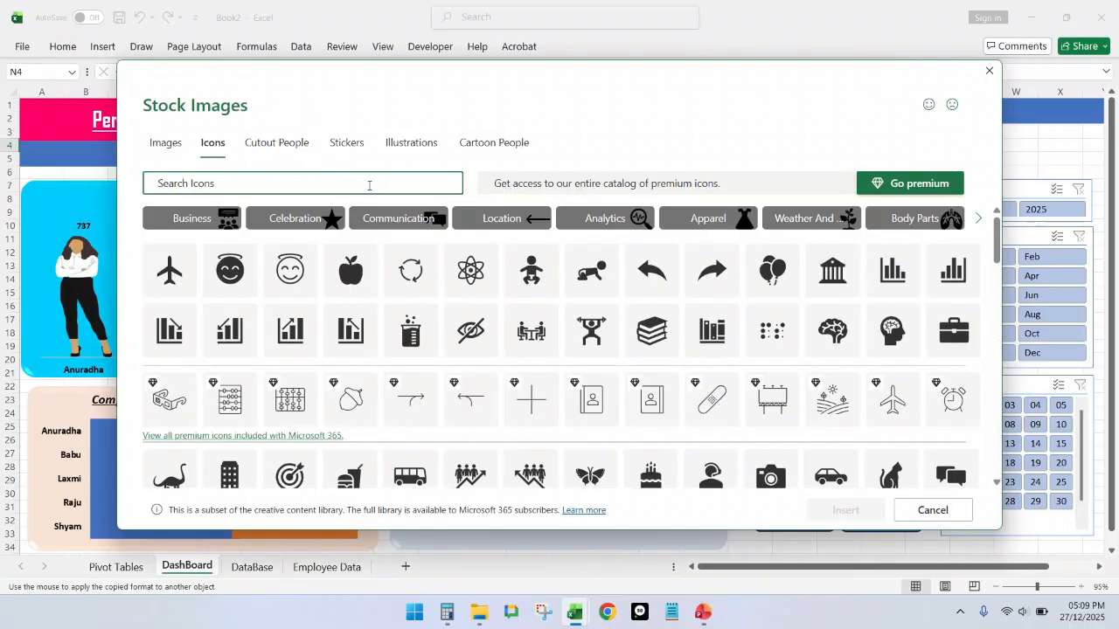
type("analysis")
left_click(169, 237)
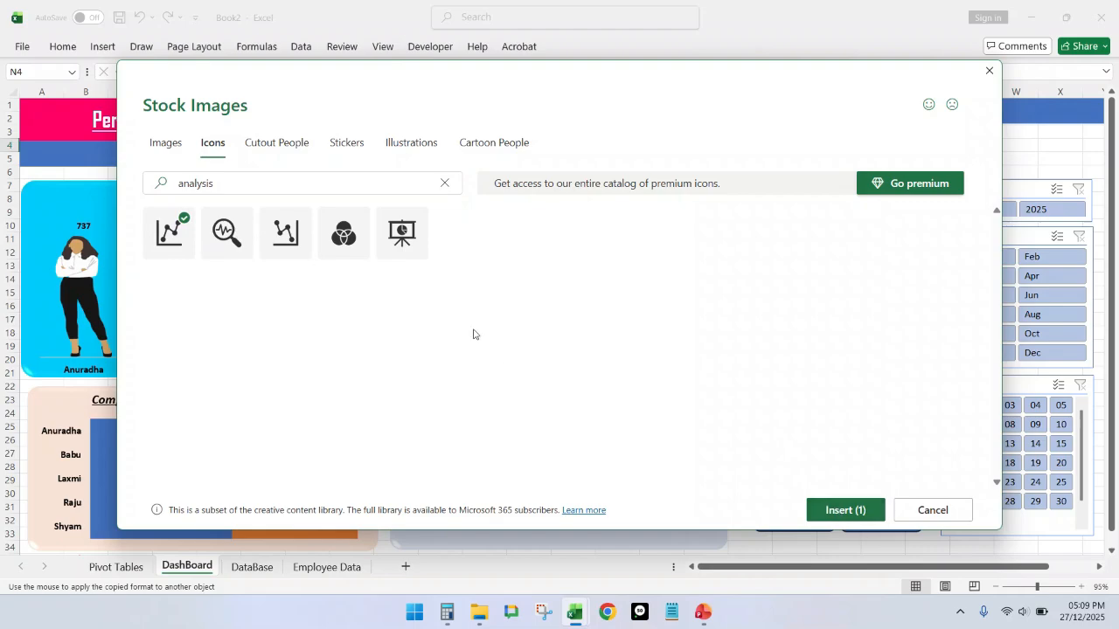
left_click(836, 518)
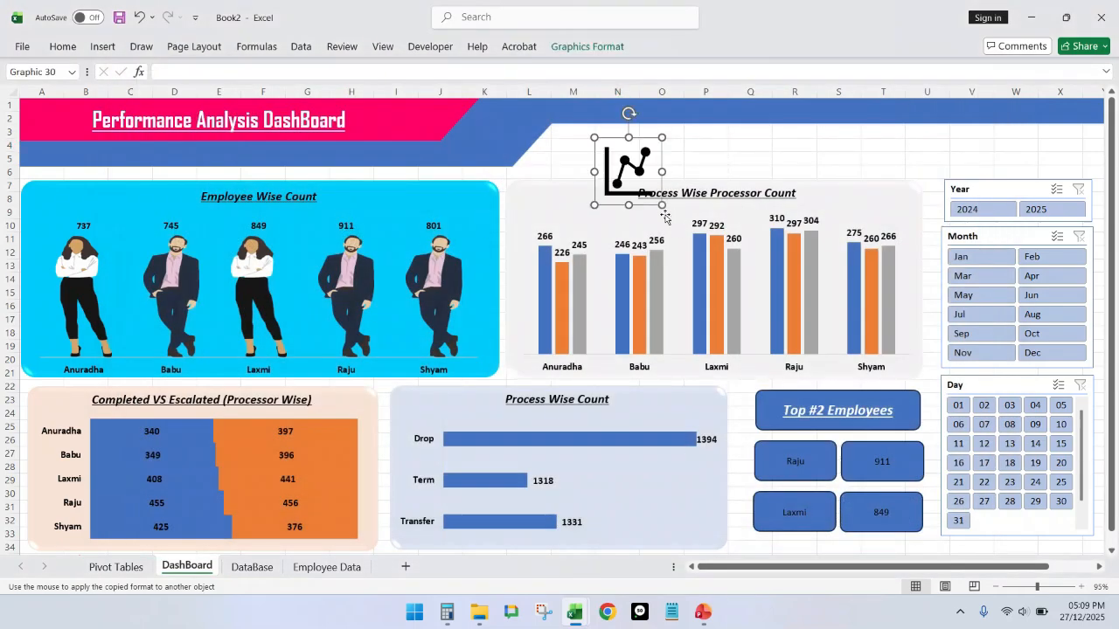
Step: Shrink the line-graph icon to about 1.56 cm square and place it beside the title in the pink banner
left_click(646, 176)
left_click_drag(649, 175, 405, 137)
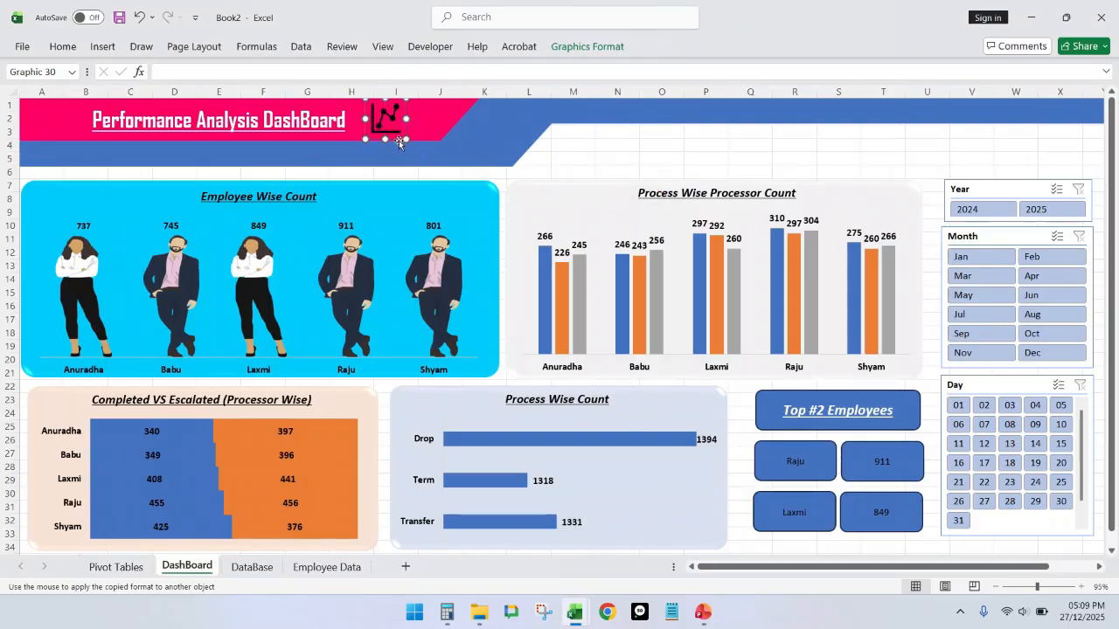
left_click(397, 140)
left_click_drag(396, 140, 401, 141)
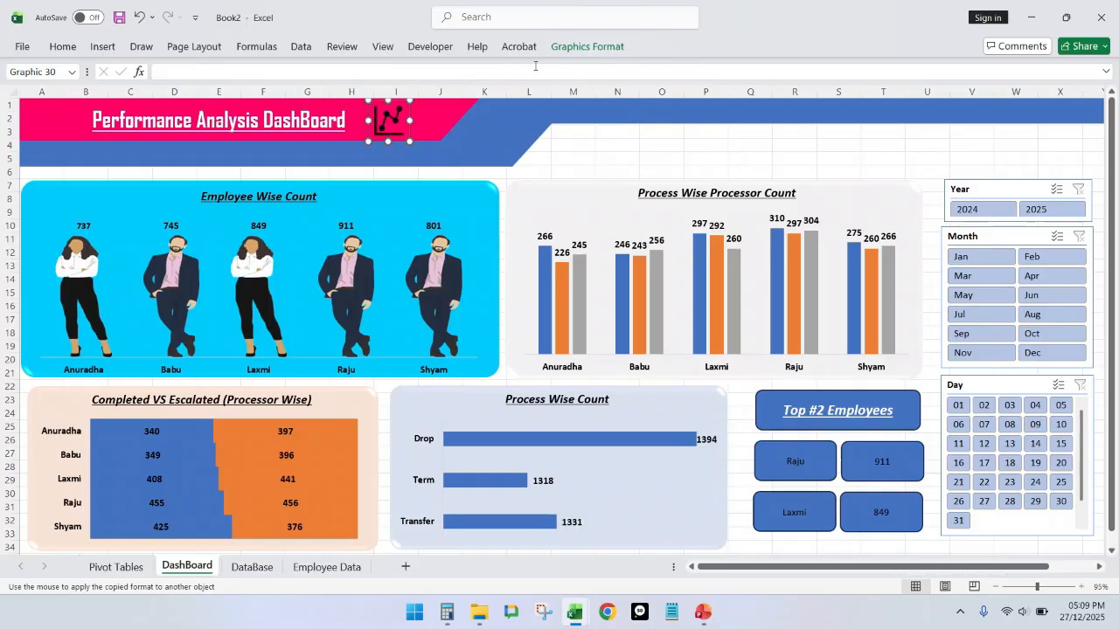
Step: Apply the white-filled, blue-outlined graphics style to the header icon and move it slightly closer to the title
left_click(573, 45)
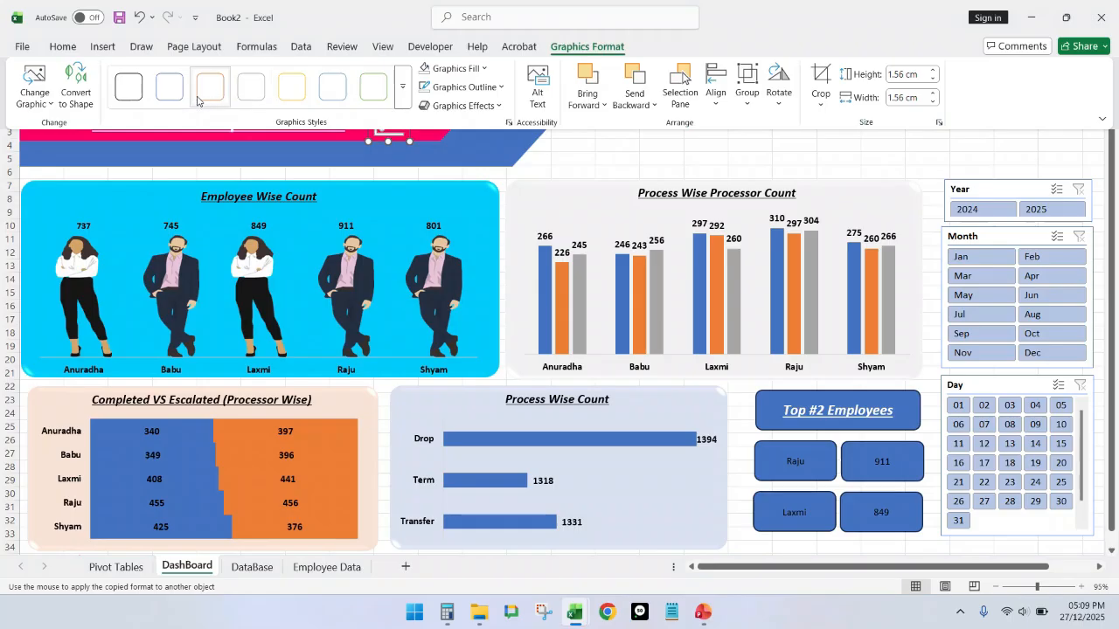
left_click(170, 88)
left_click(604, 157)
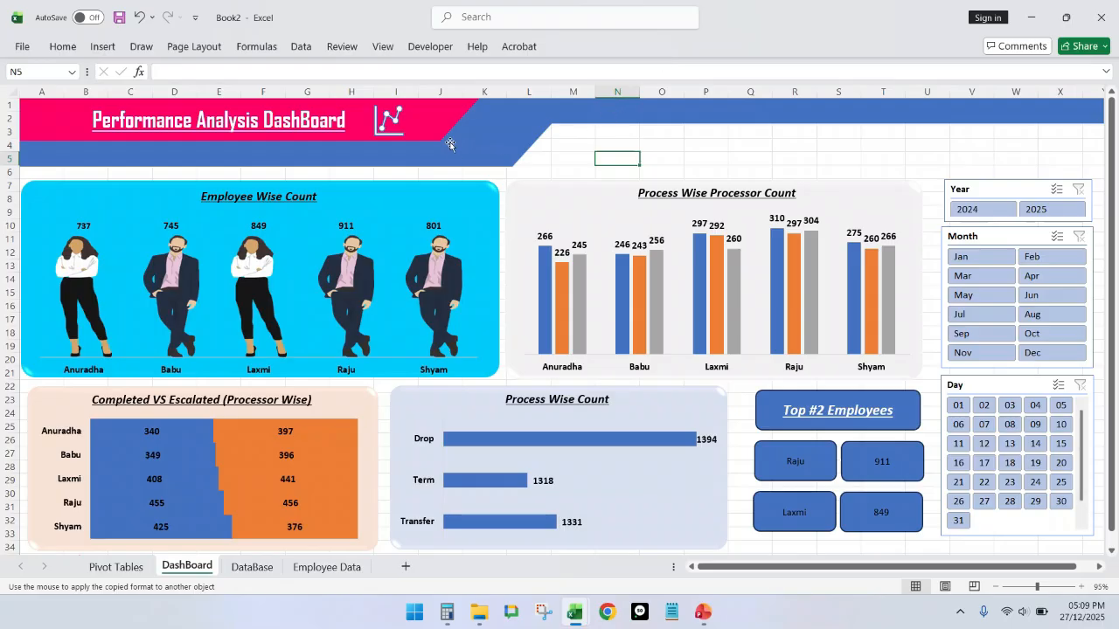
left_click(389, 122)
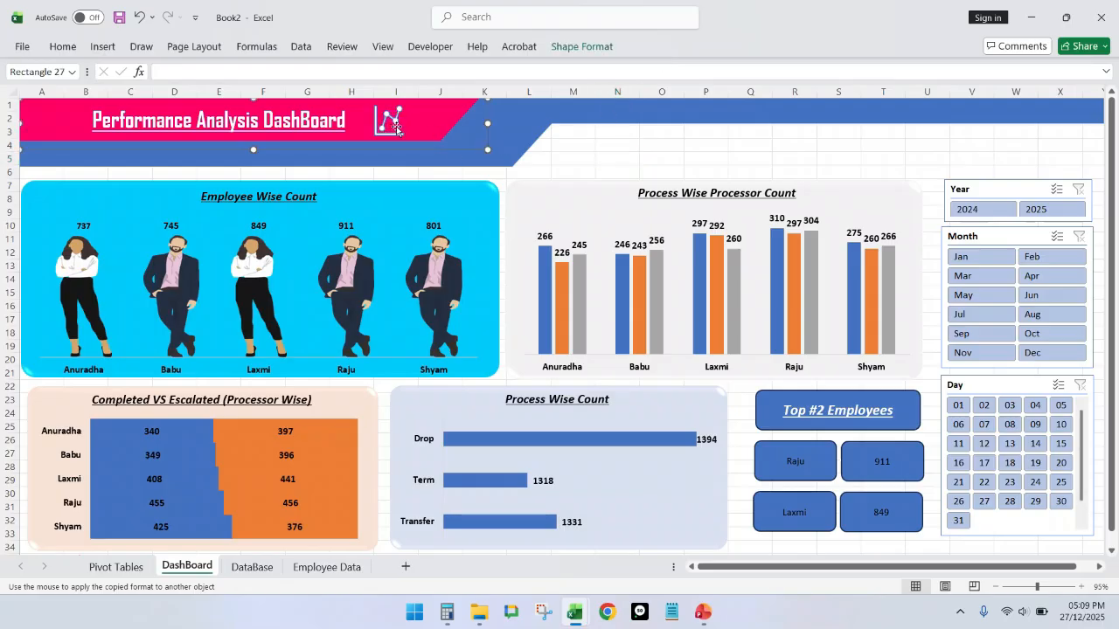
left_click(392, 123)
left_click_drag(393, 122, 383, 121)
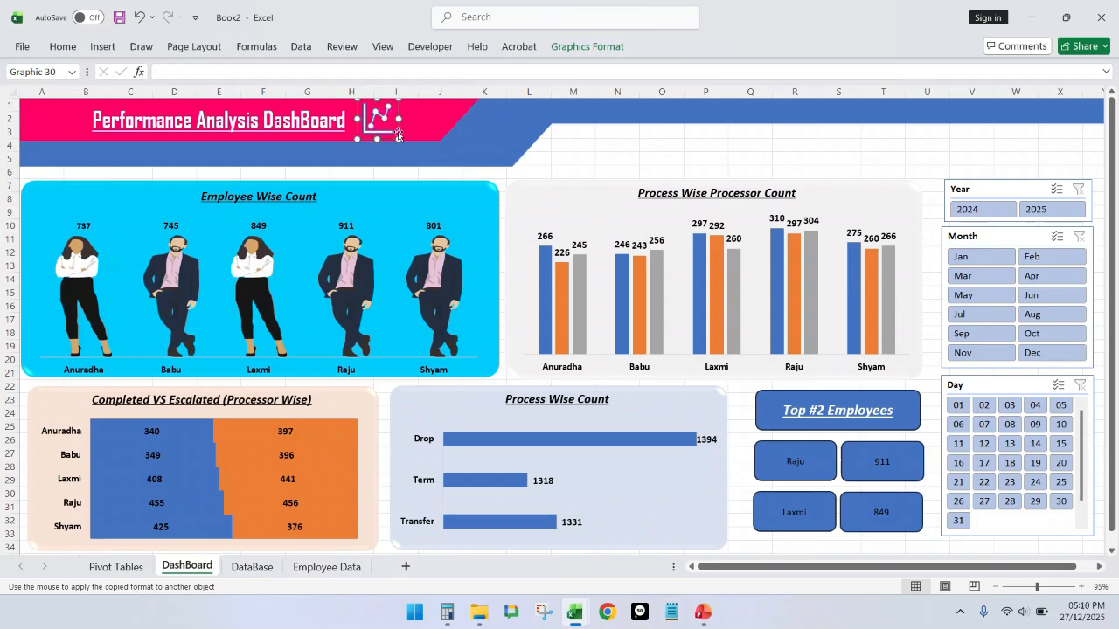
left_click(617, 154)
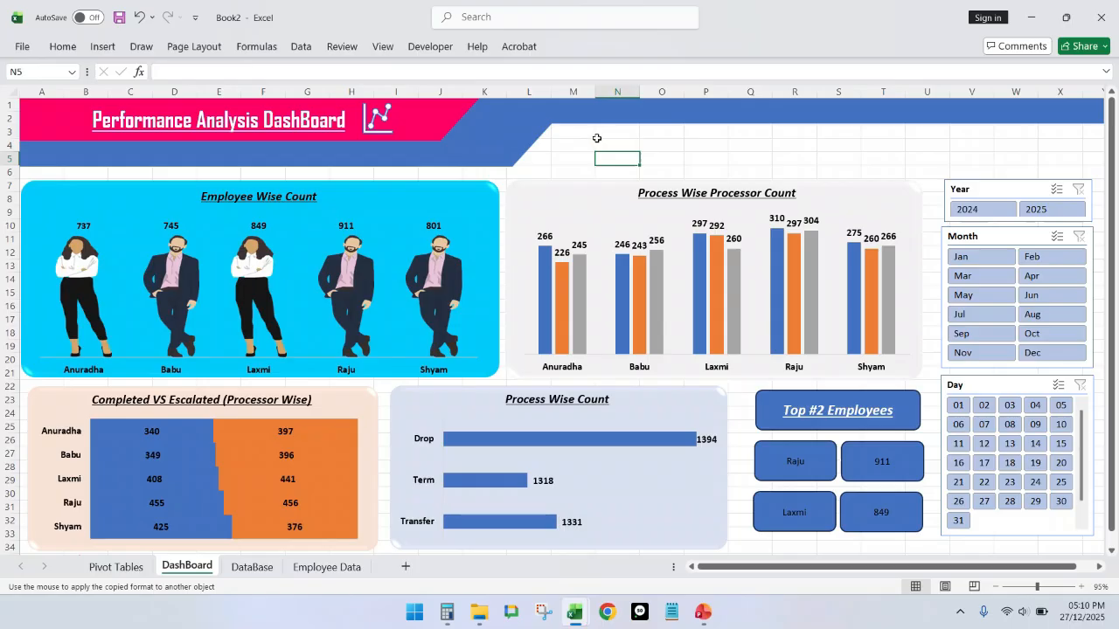
Step: Apply the second bevelled preset shape effect to the blue header banner shape
left_click(542, 123)
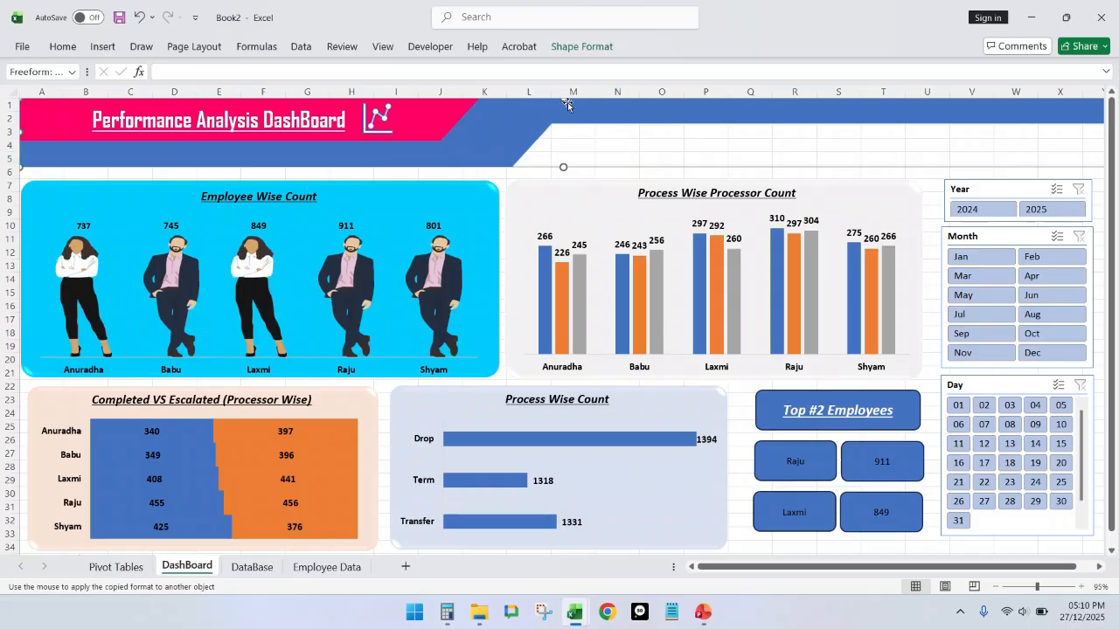
left_click(589, 46)
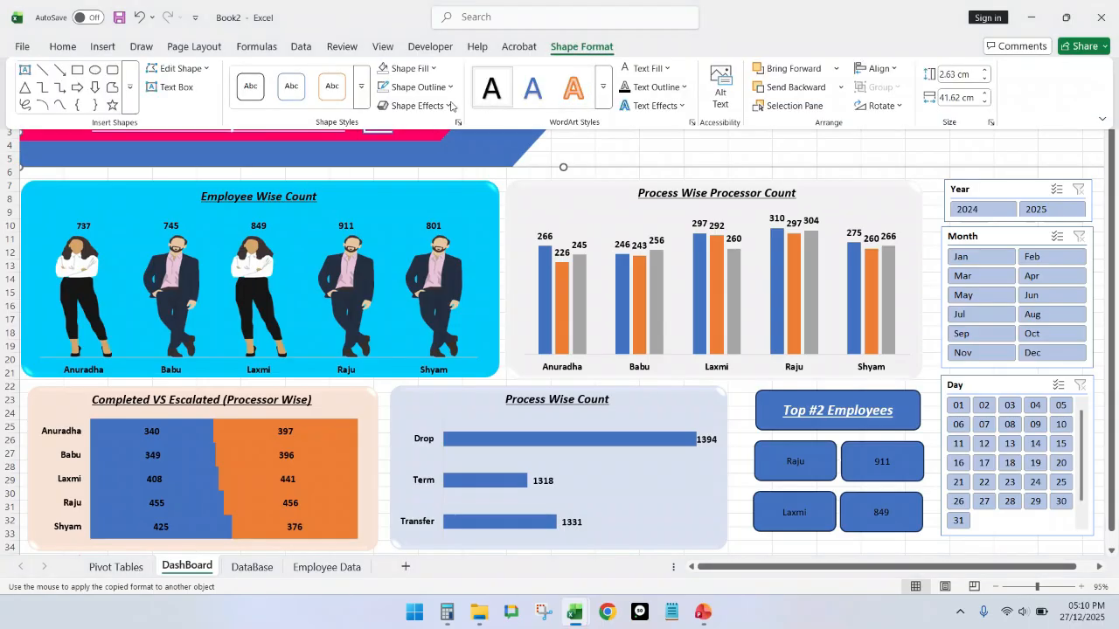
left_click(447, 106)
mouse_move(437, 132)
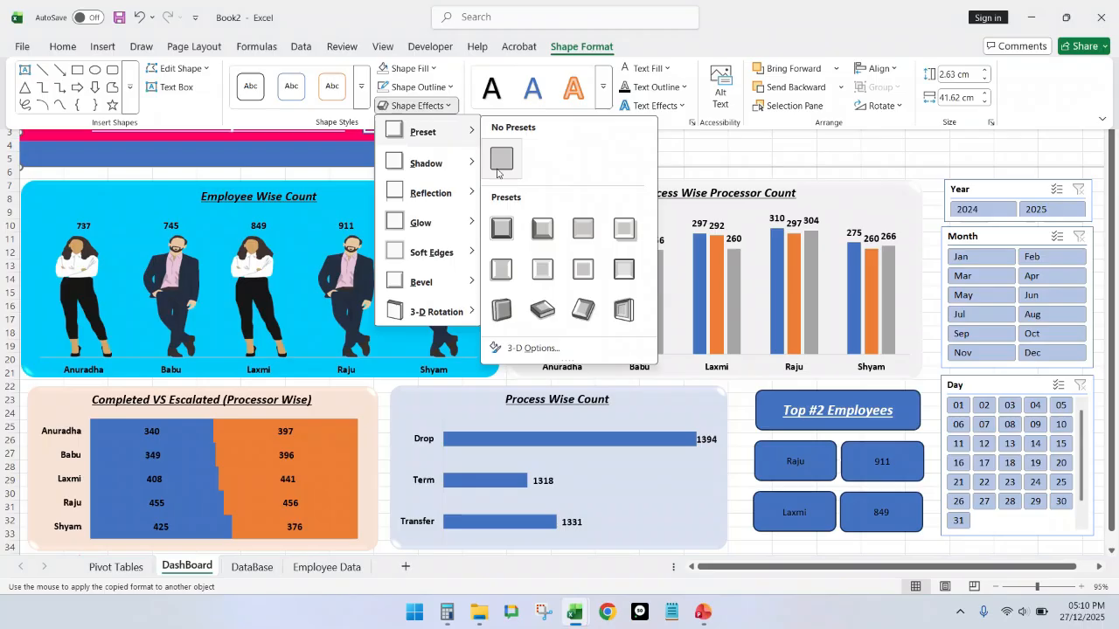
left_click(544, 229)
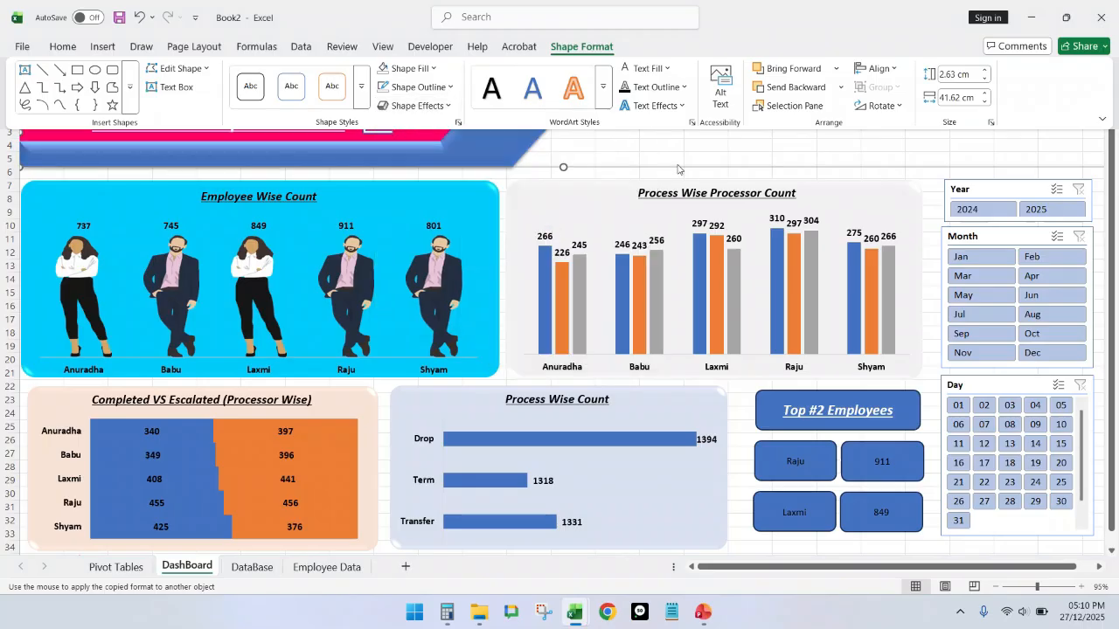
left_click(933, 180)
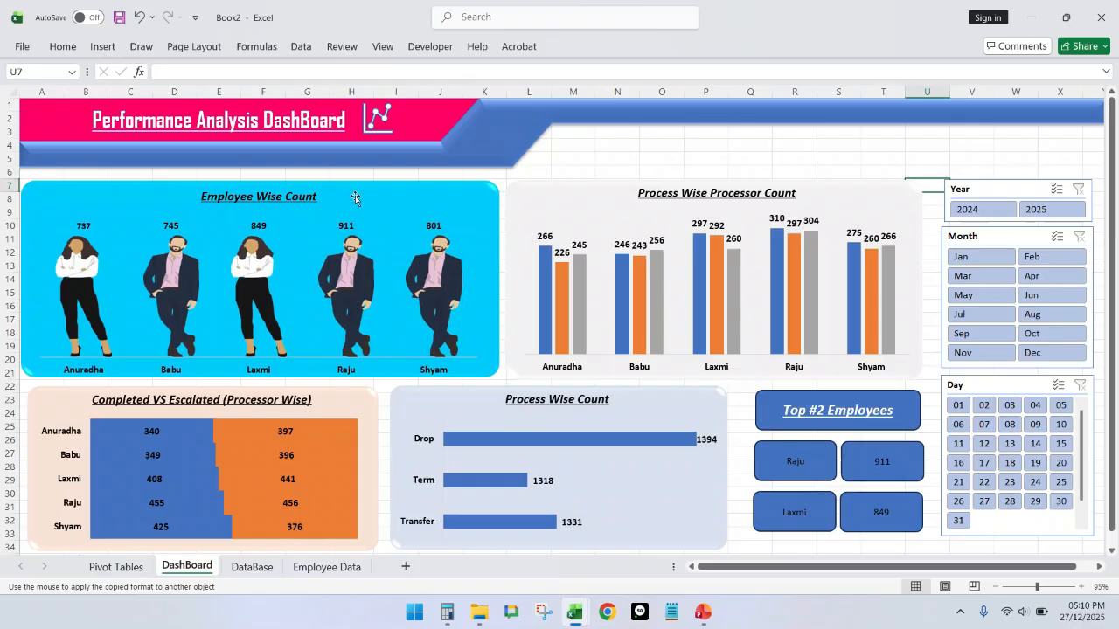
Step: Align the Employee Wise Count chart and its cyan background rectangle to each other by center and middle
left_click(381, 181)
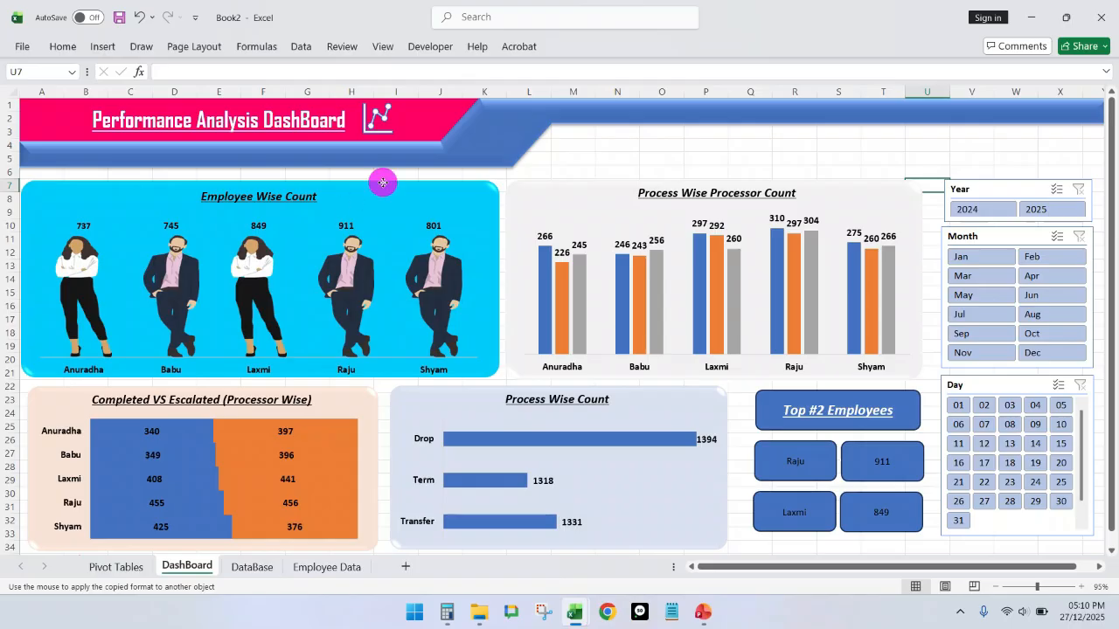
left_click(498, 263)
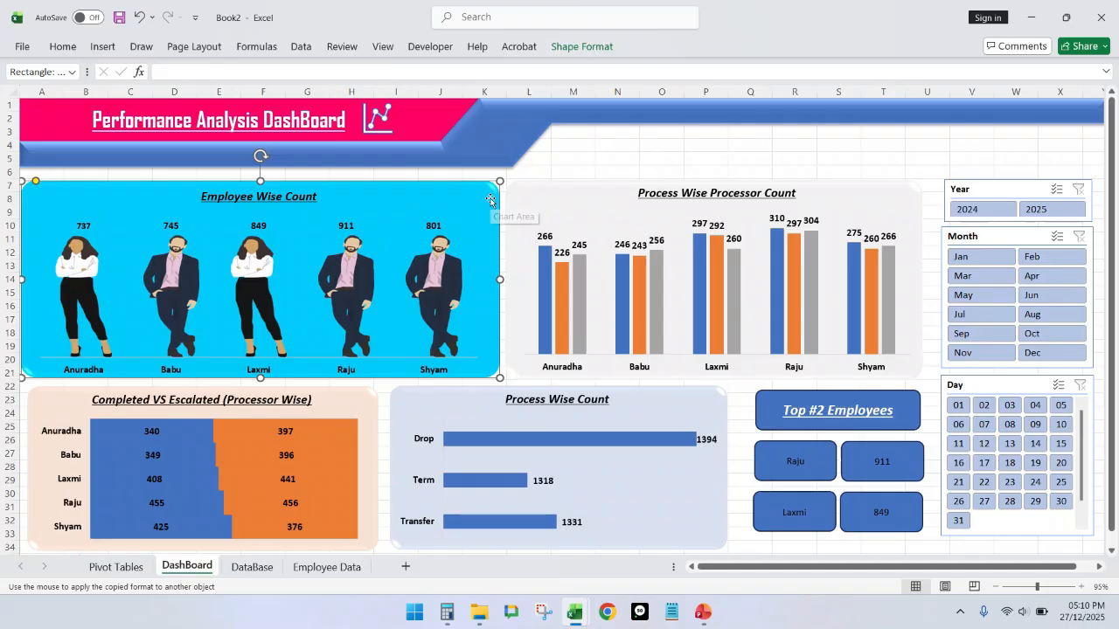
left_click(409, 227)
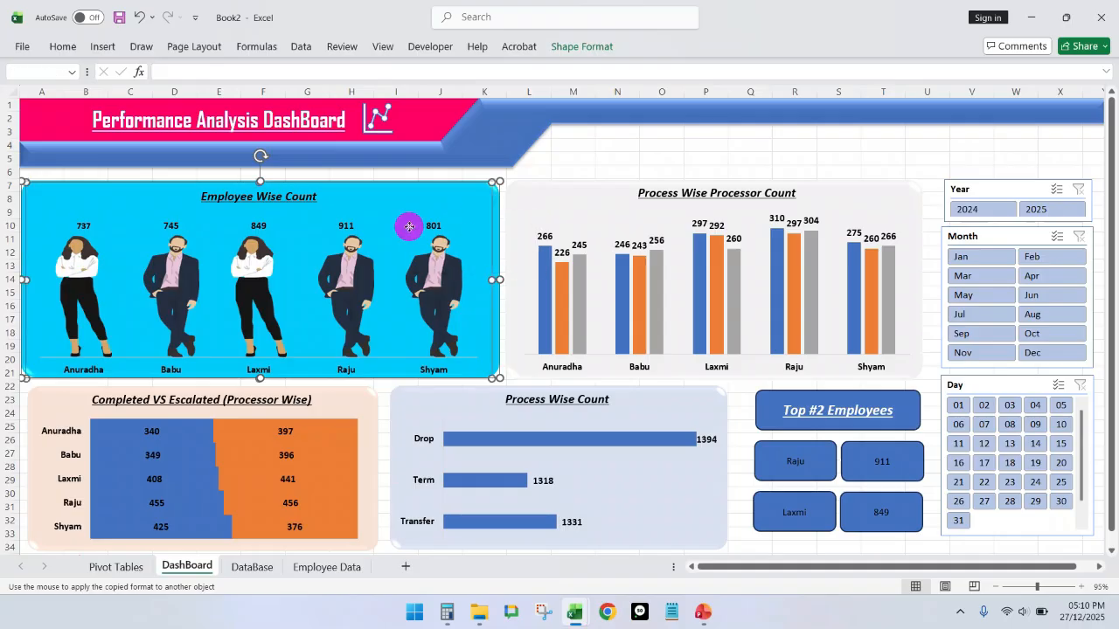
left_click(604, 45)
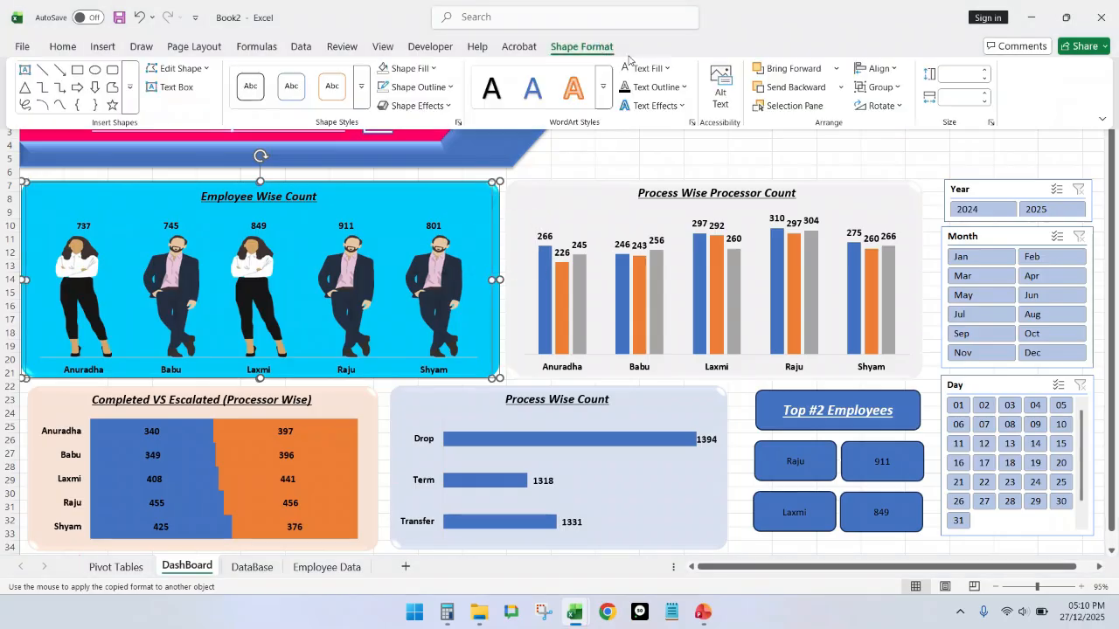
left_click(894, 75)
left_click(894, 110)
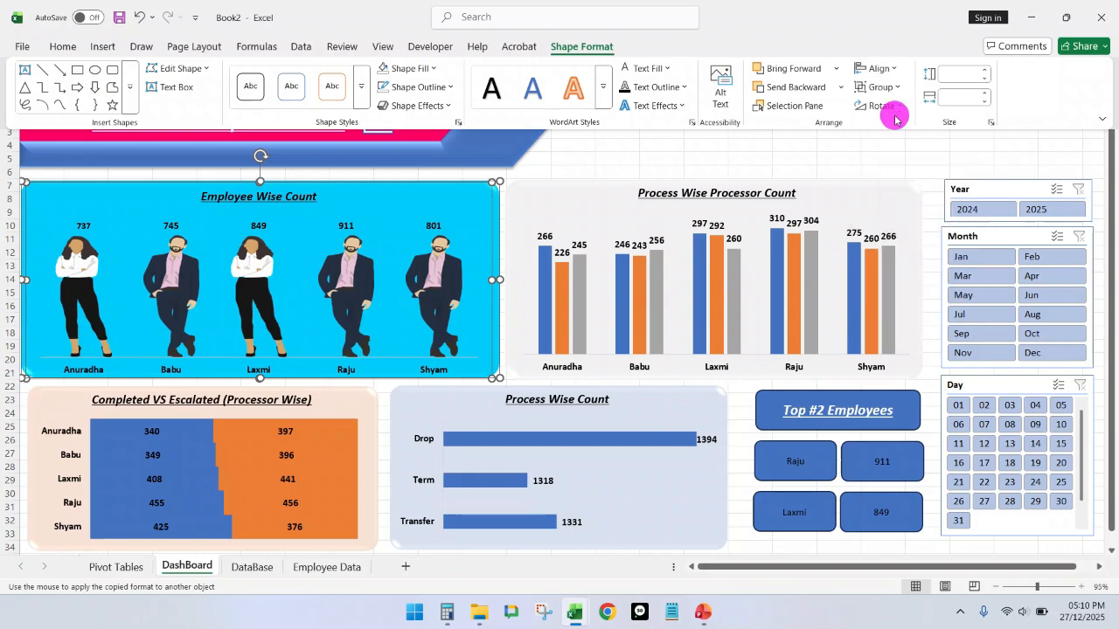
left_click(881, 69)
left_click(913, 172)
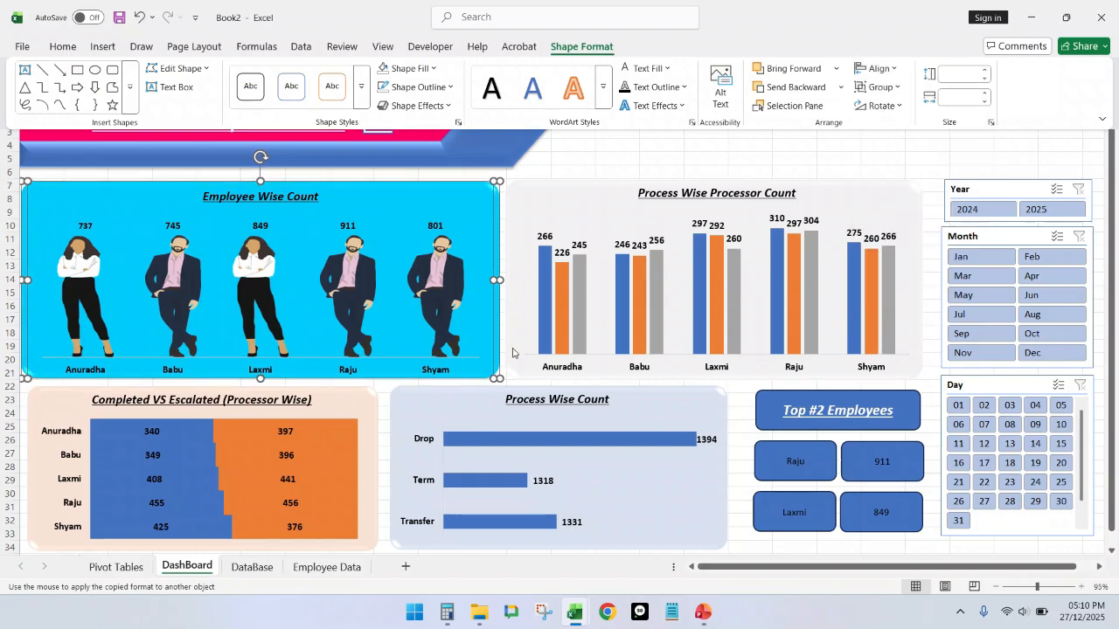
Step: Group the Employee Wise Count chart with its background and move the group slightly up toward the banner
left_click(890, 87)
left_click(891, 105)
left_click_drag(423, 175, 423, 169)
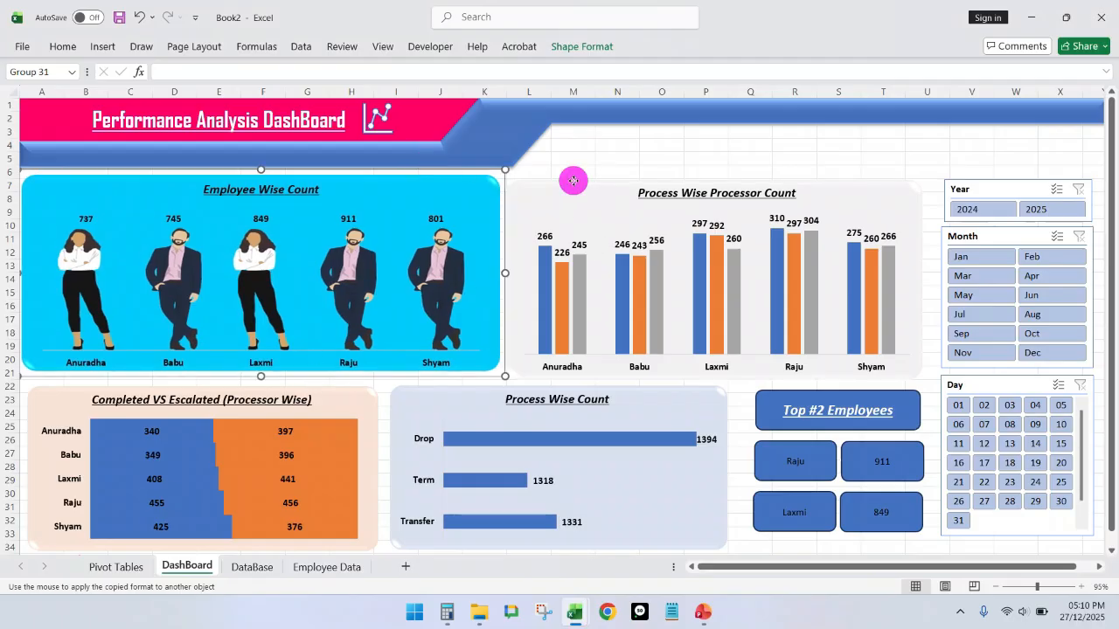
Step: Align the Process Wise Processor Count chart and its grey background rectangle to each other by center and middle
left_click(572, 181)
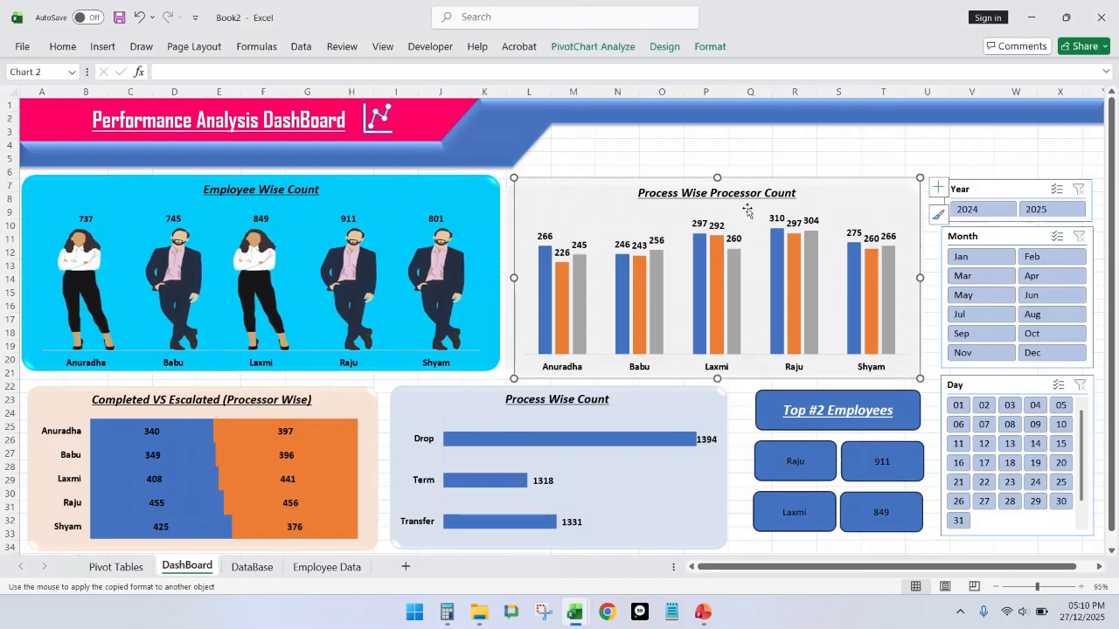
left_click(509, 253)
left_click(715, 228)
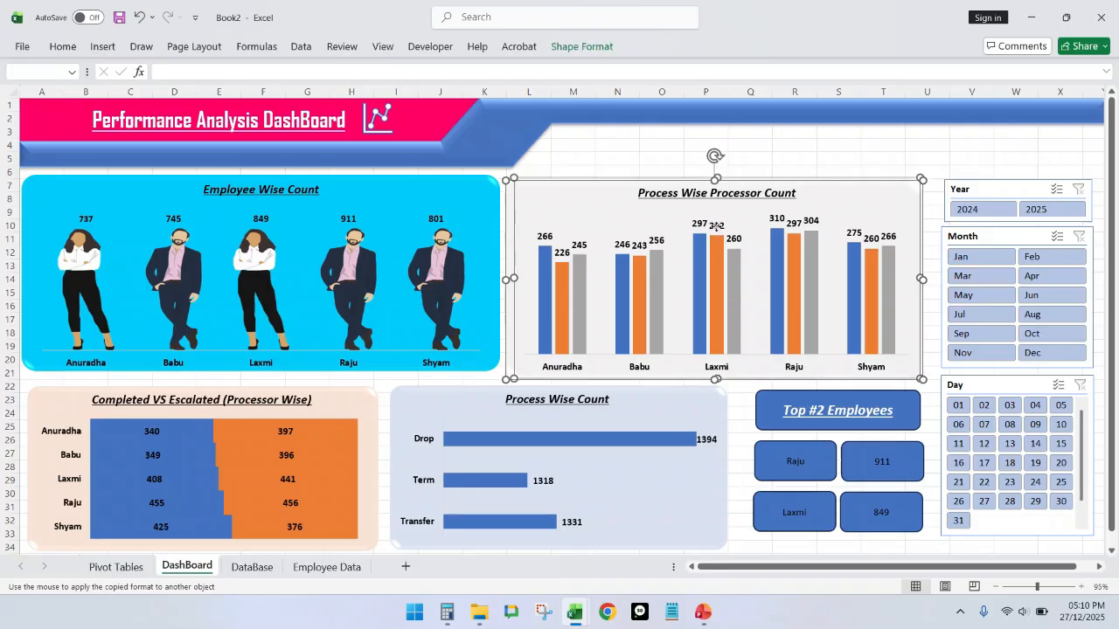
left_click(592, 49)
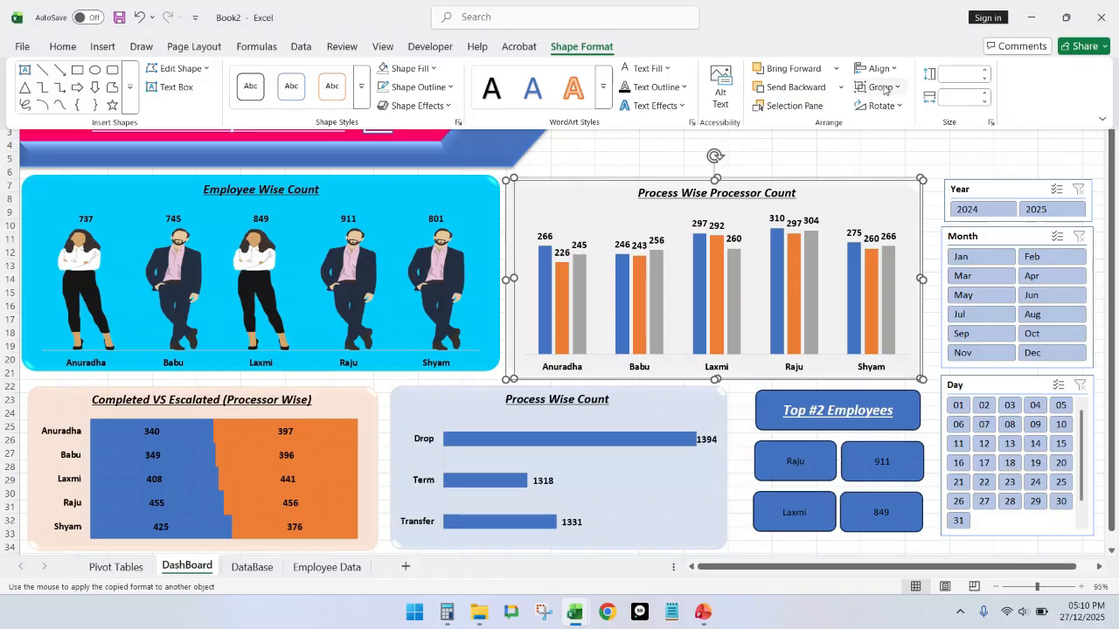
left_click(877, 68)
left_click(901, 108)
left_click(877, 68)
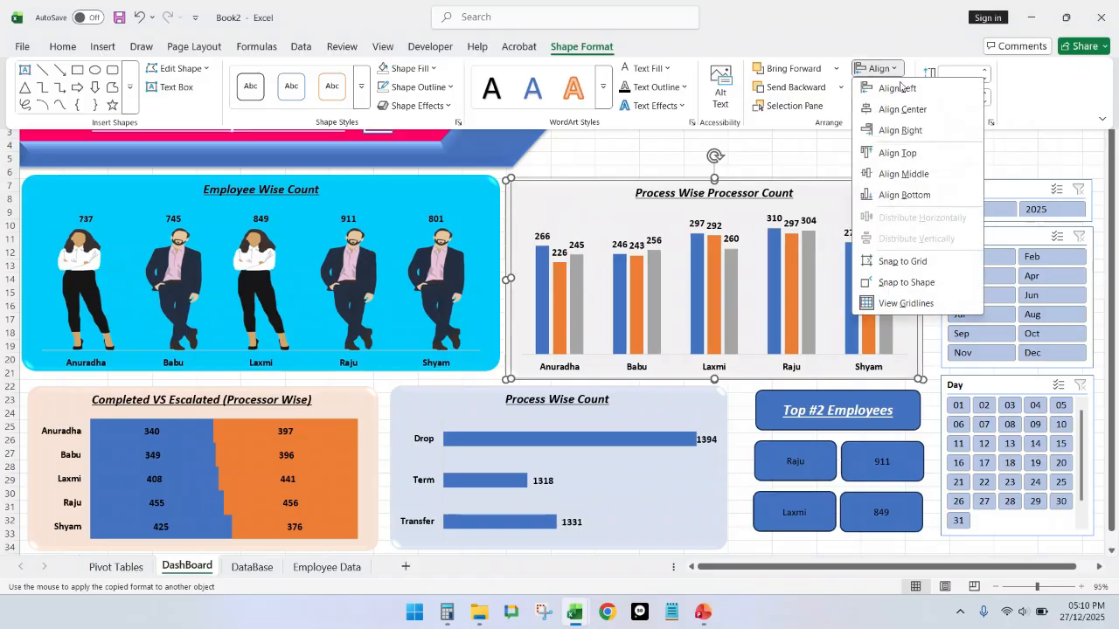
left_click(905, 173)
Step: Group the Process Wise Processor Count chart with its background and move it up level with the Employee Wise Count group
left_click(878, 87)
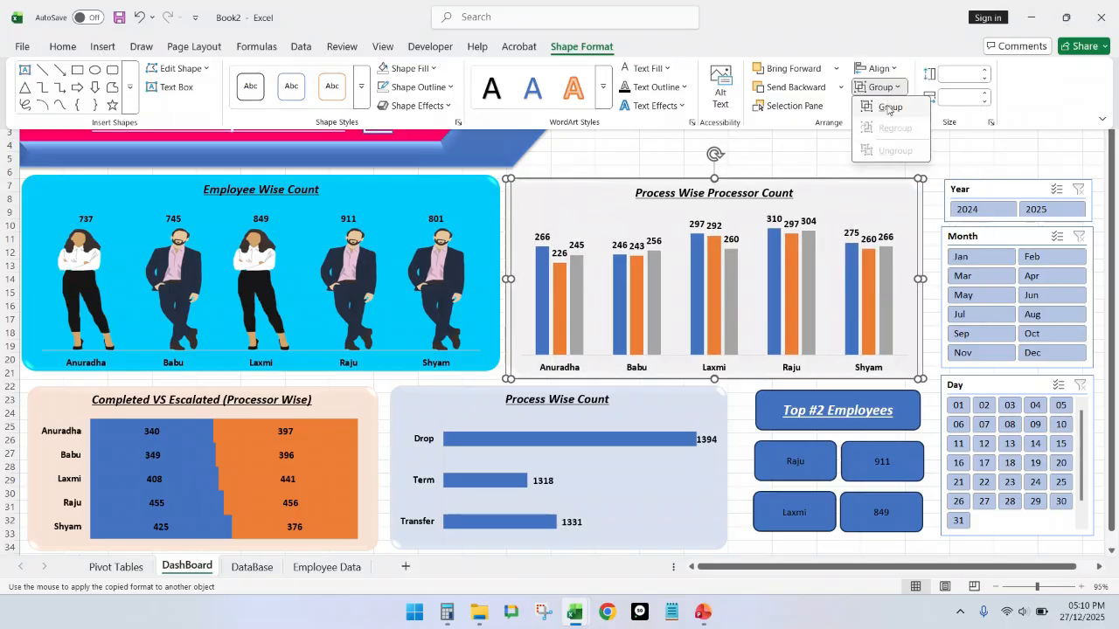
left_click(888, 107)
left_click(769, 169)
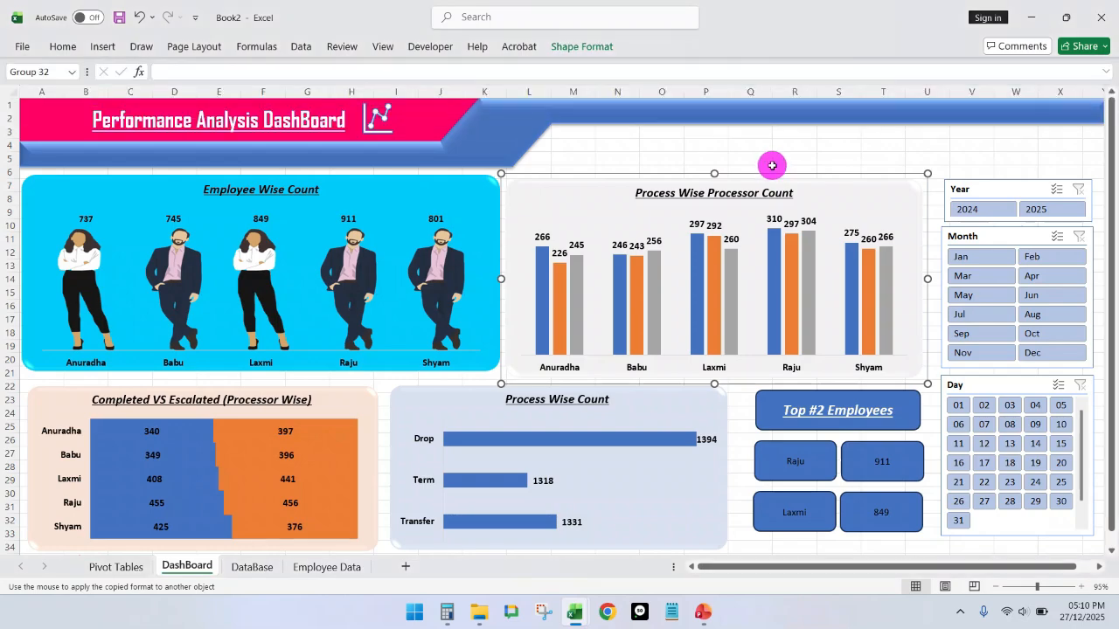
left_click(775, 166)
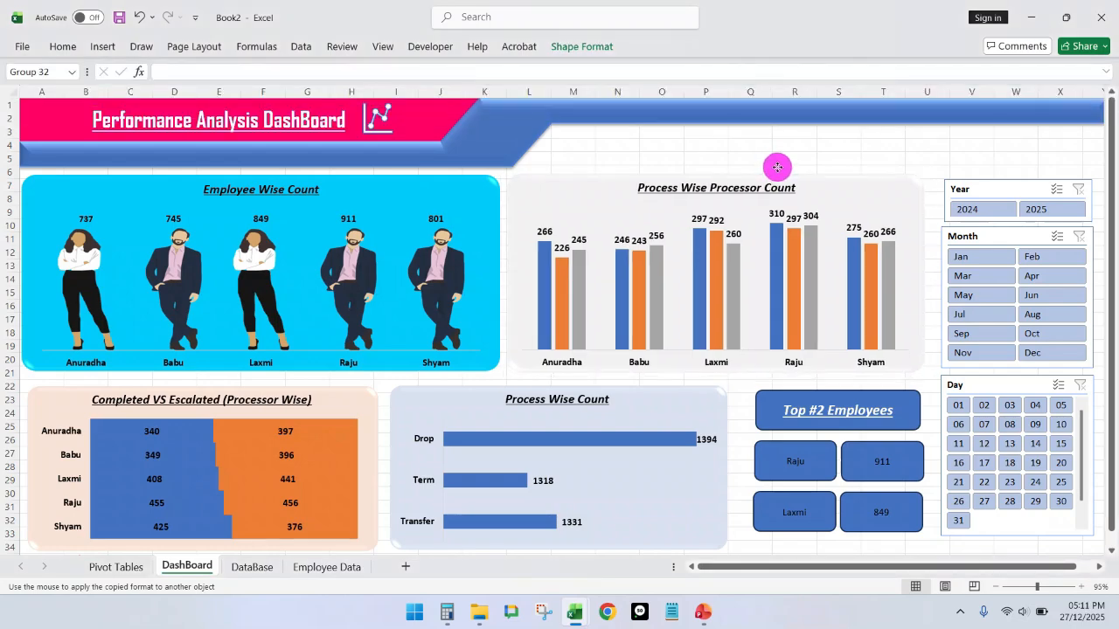
left_click_drag(777, 167, 775, 167)
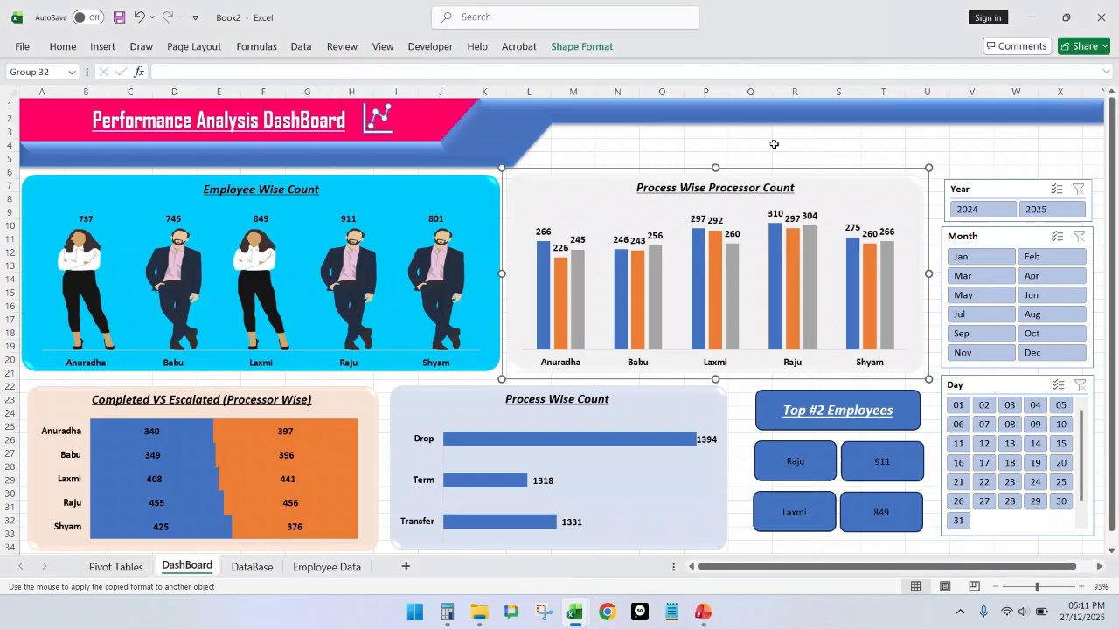
left_click(793, 147)
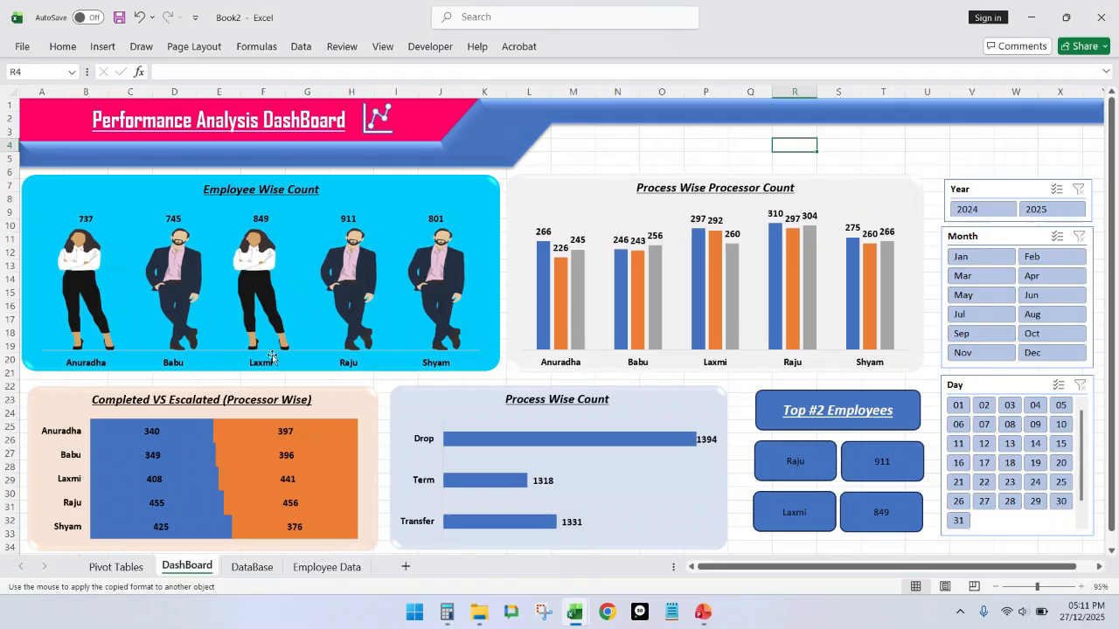
Step: Align the Completed VS Escalated (Processor Wise) chart and its peach background rectangle to each other by center and middle
left_click(251, 389)
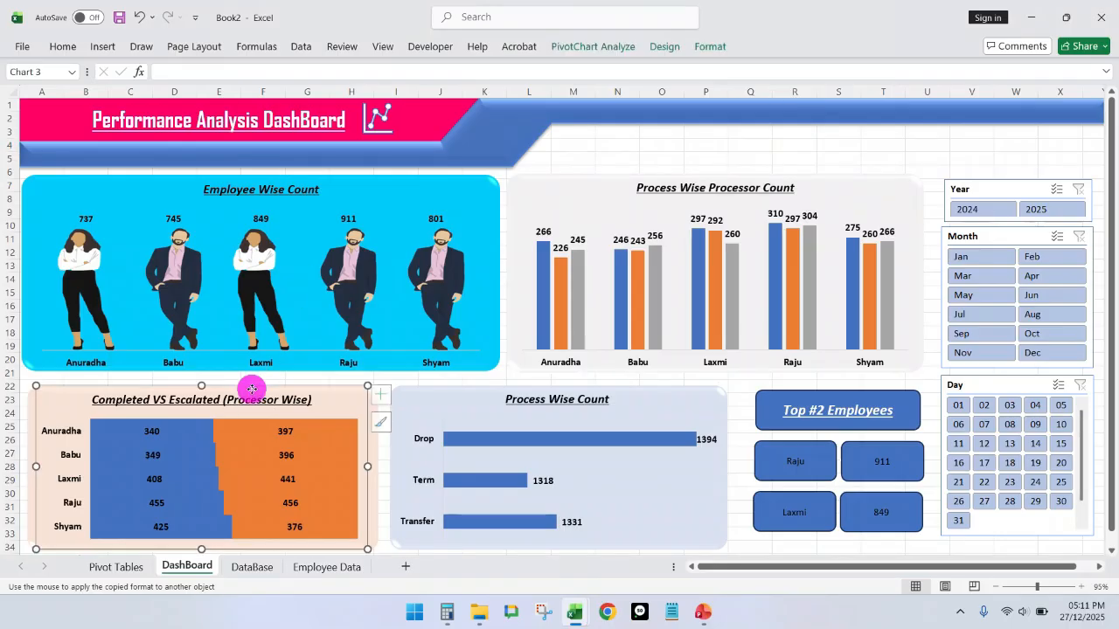
left_click(373, 476)
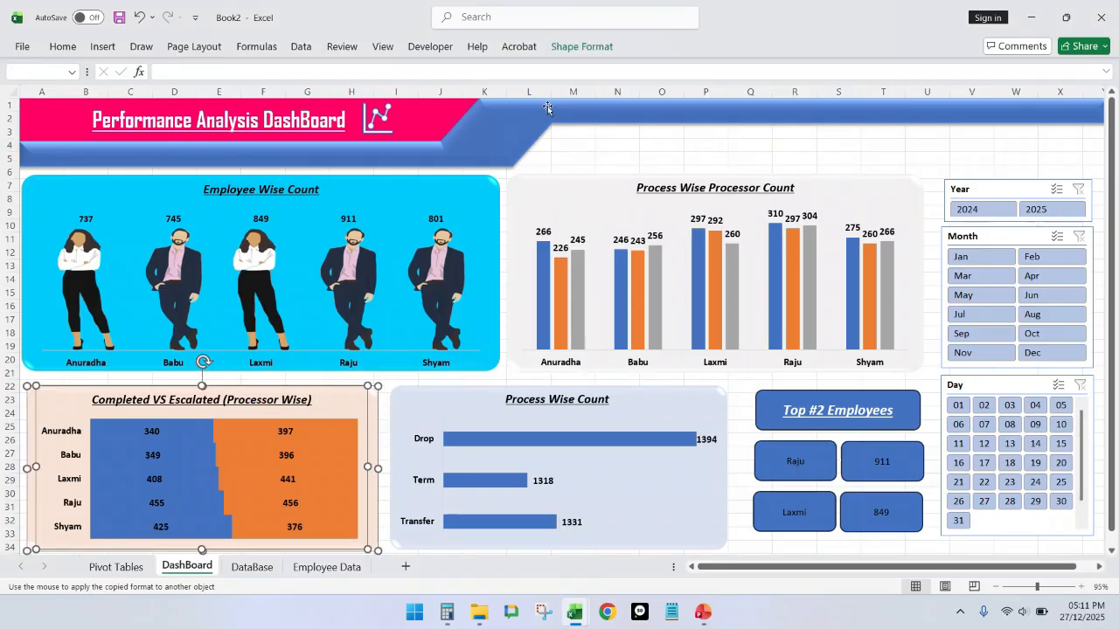
left_click(584, 48)
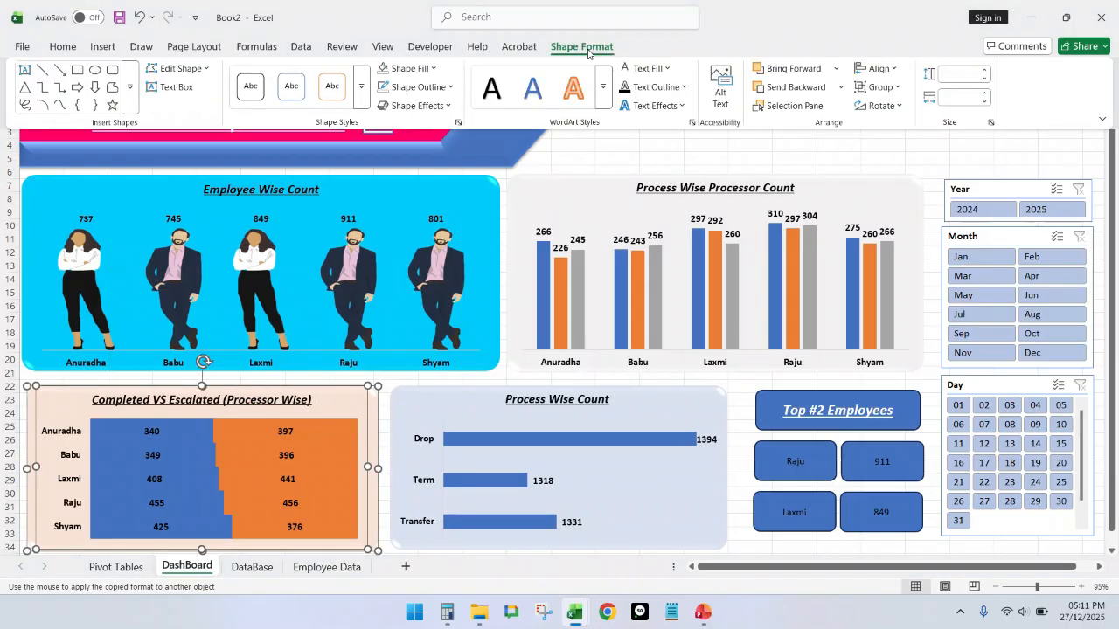
left_click(877, 68)
left_click(902, 109)
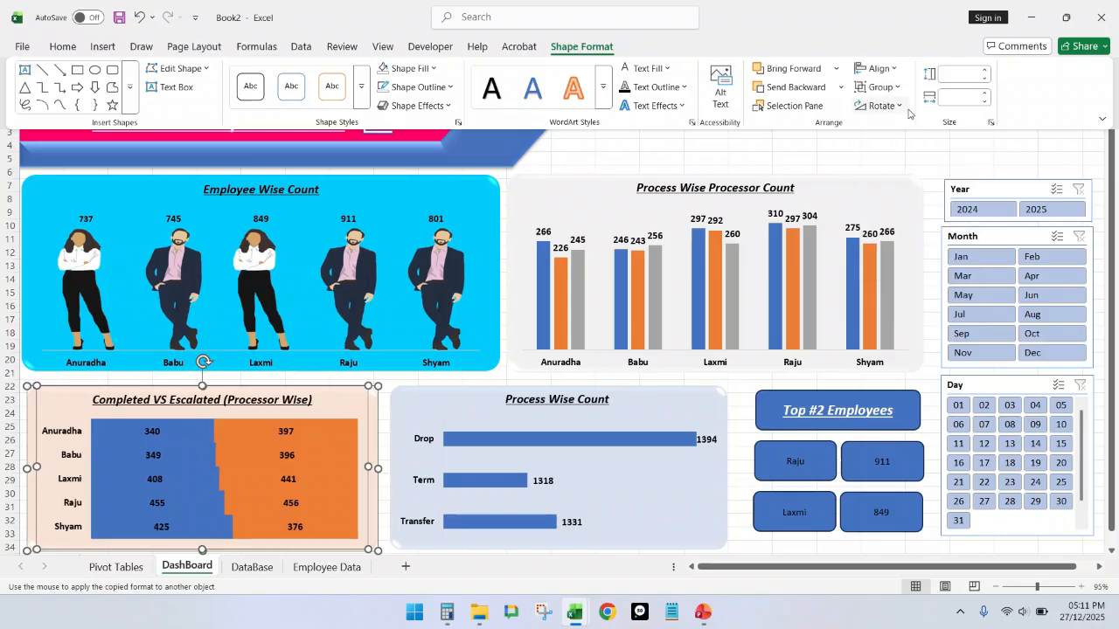
left_click(879, 70)
left_click(903, 174)
Step: Group the Completed VS Escalated chart with its background and move the group slightly up toward the Employee Wise Count group
left_click(879, 87)
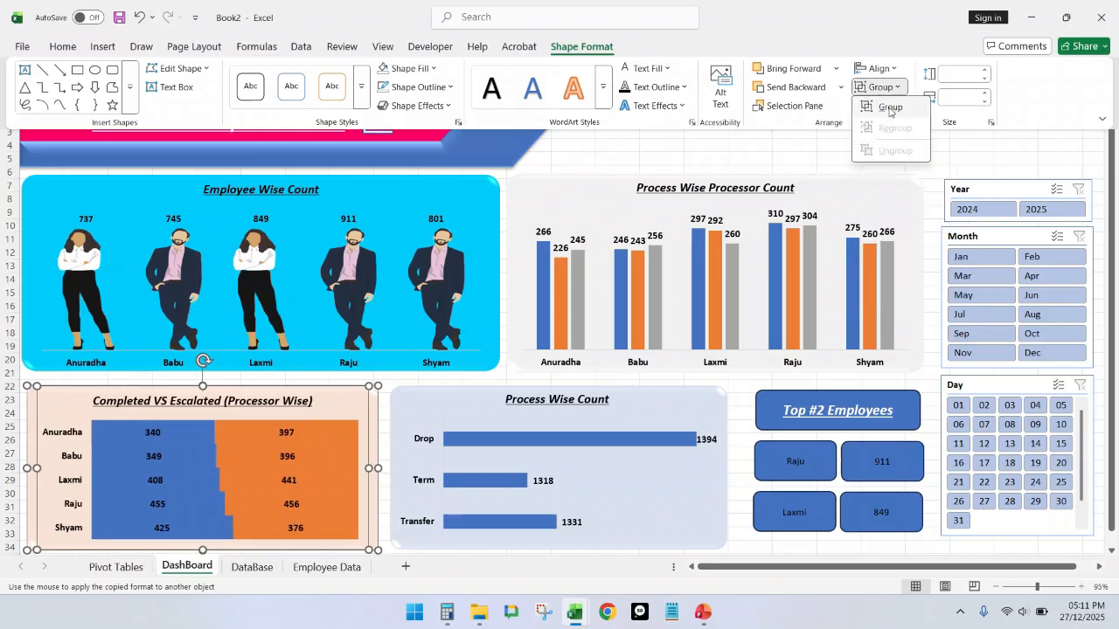
left_click(888, 109)
left_click(315, 379)
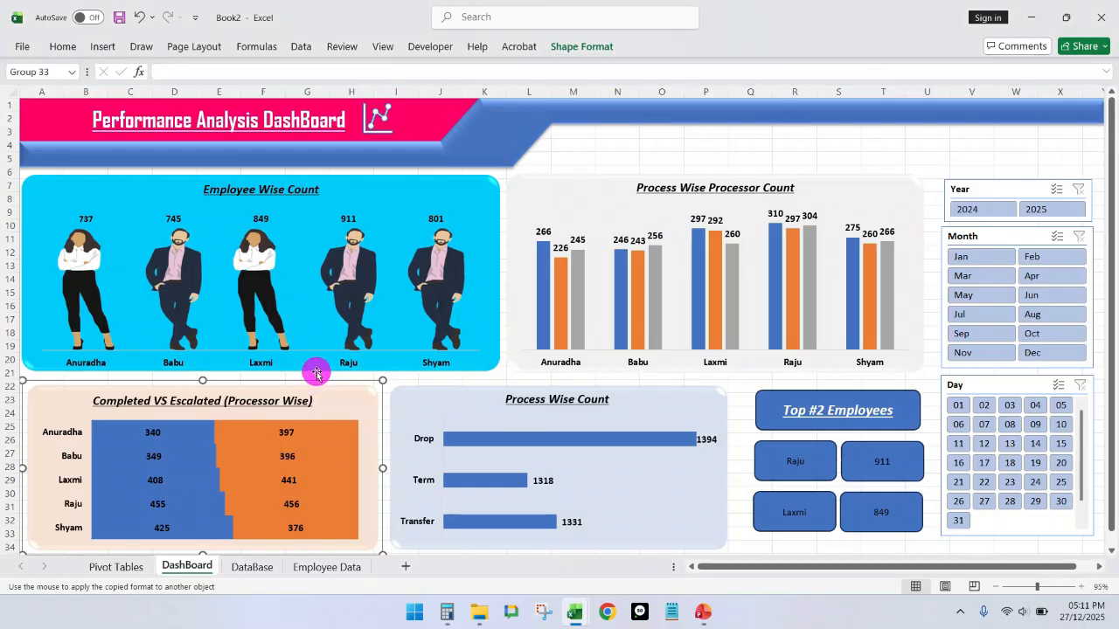
left_click_drag(315, 380, 313, 371)
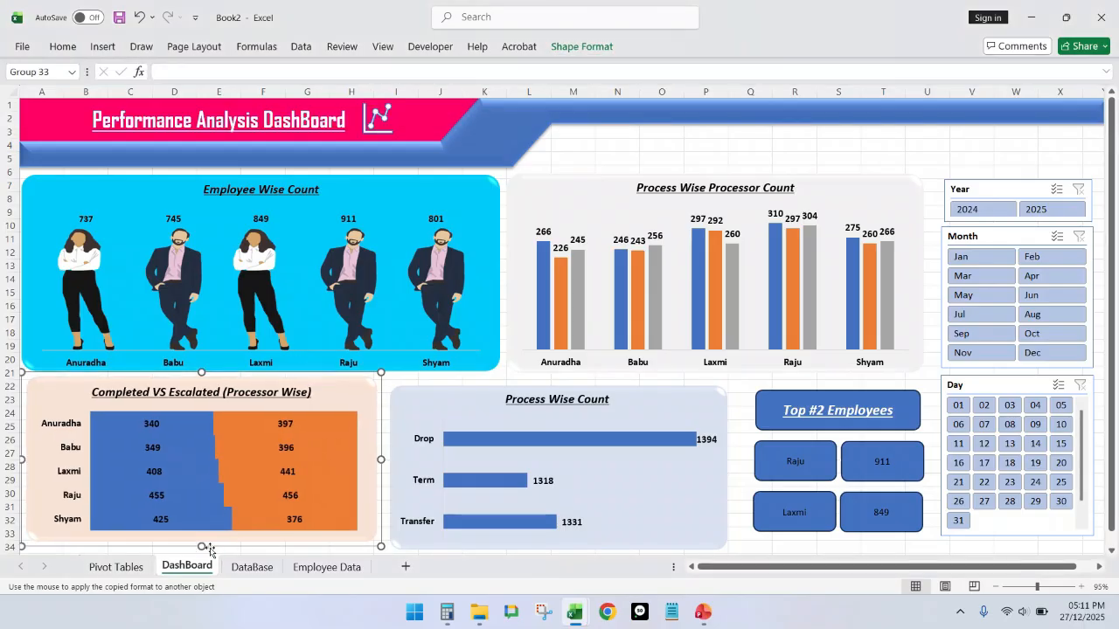
Step: Stretch the Completed VS Escalated group's lower edge slightly downward to row 34
left_click_drag(203, 546, 197, 554)
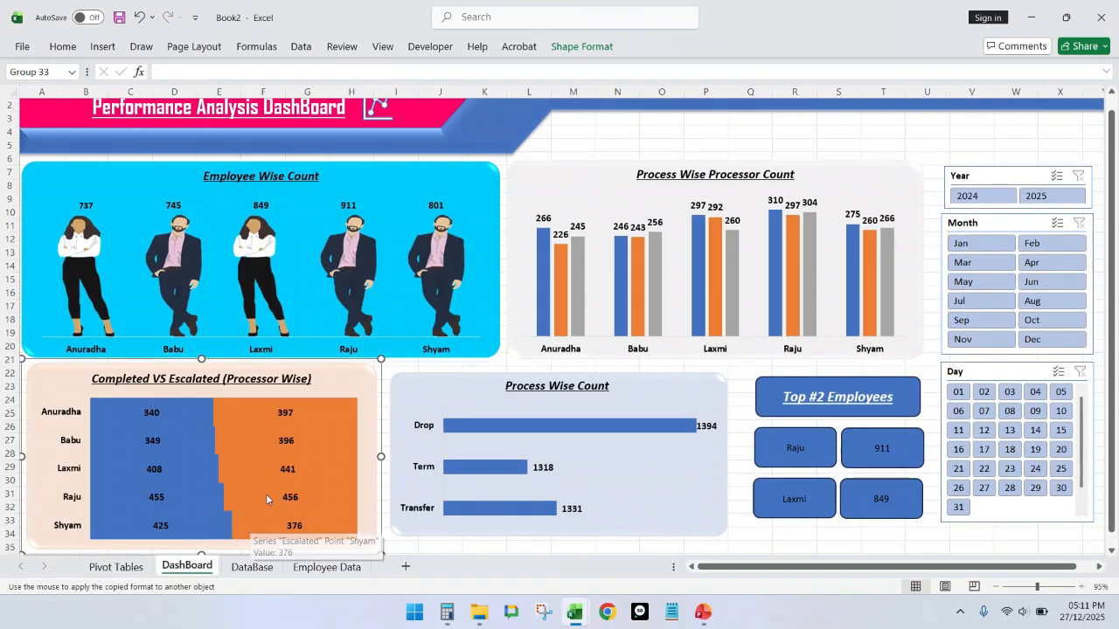
key("ctrl+z")
left_click_drag(201, 533, 201, 542)
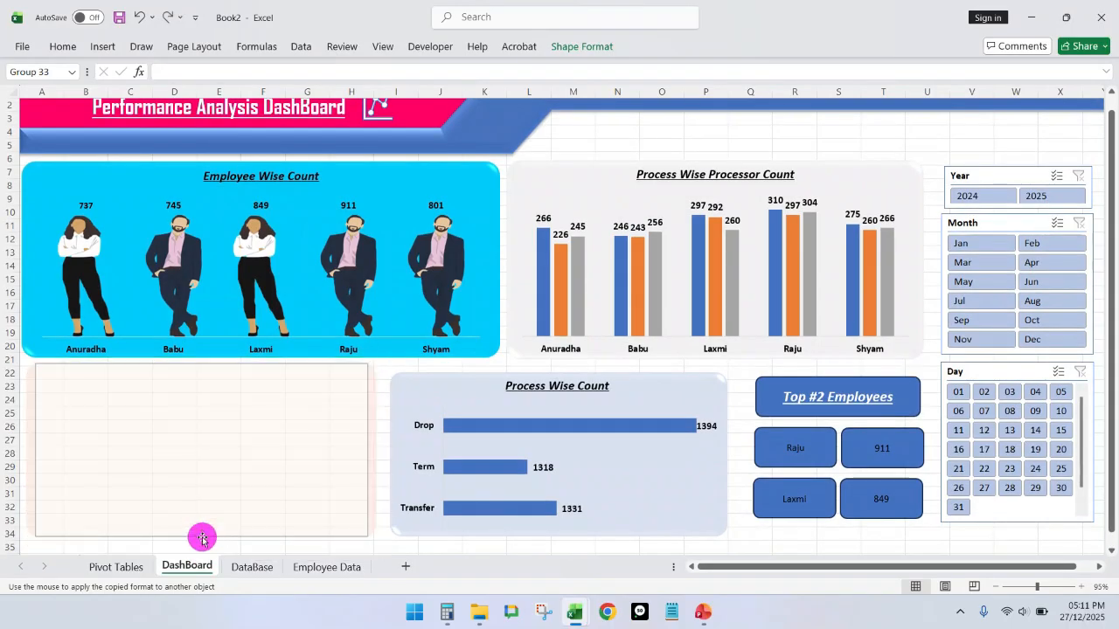
scroll(370, 449, "up", 1)
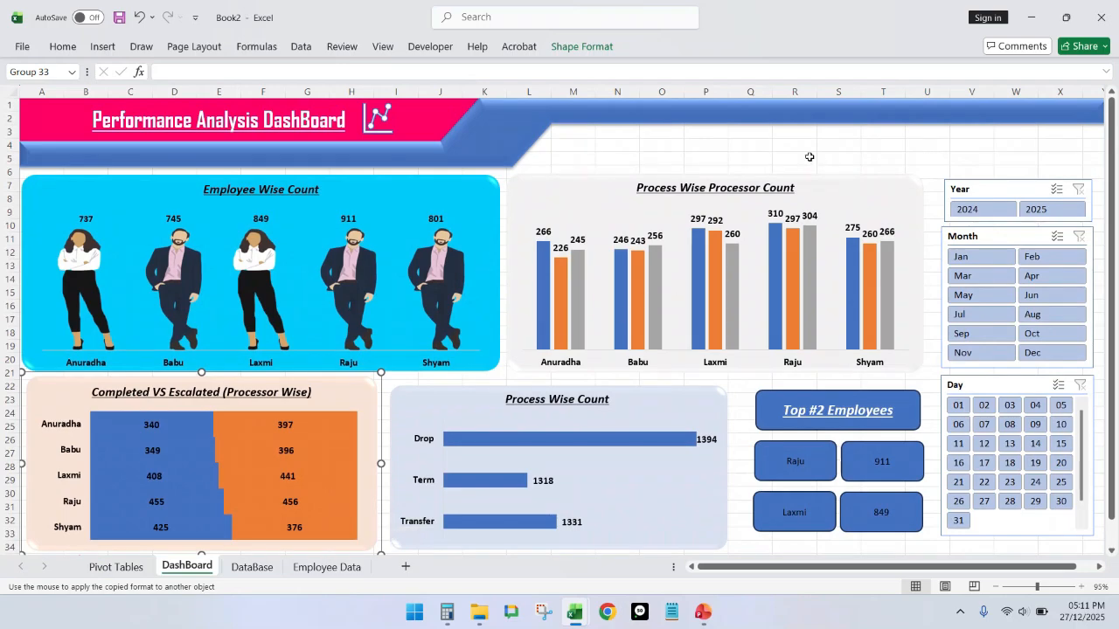
left_click(773, 146)
Step: Align the Process Wise Count chart and its light blue background rectangle to each other by center and middle
left_click(627, 387)
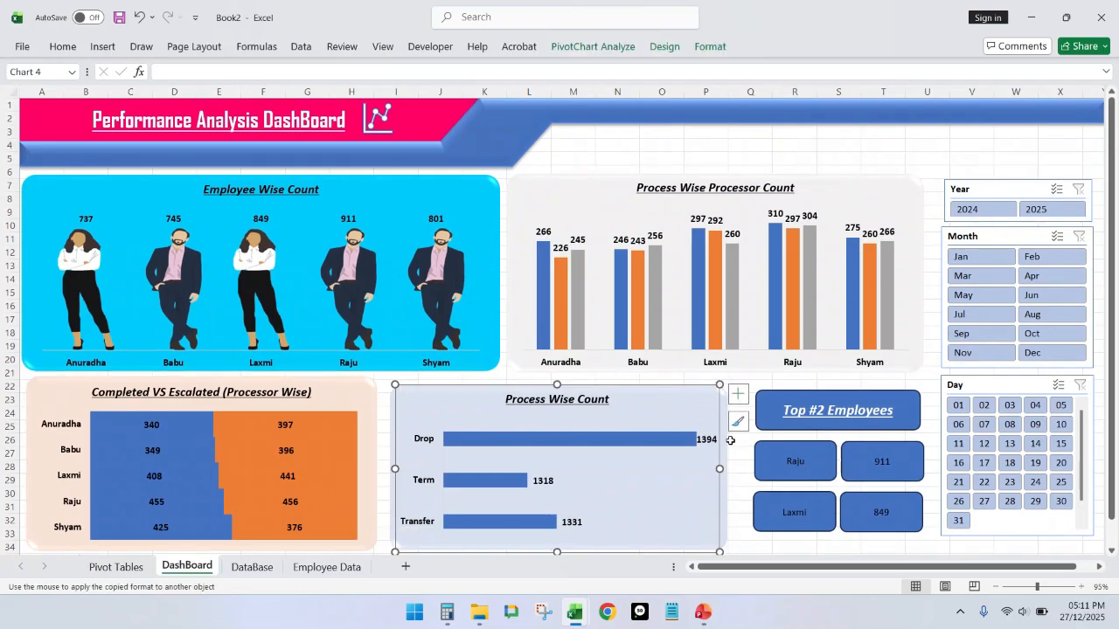
left_click(724, 444)
left_click(705, 446, "ctrl")
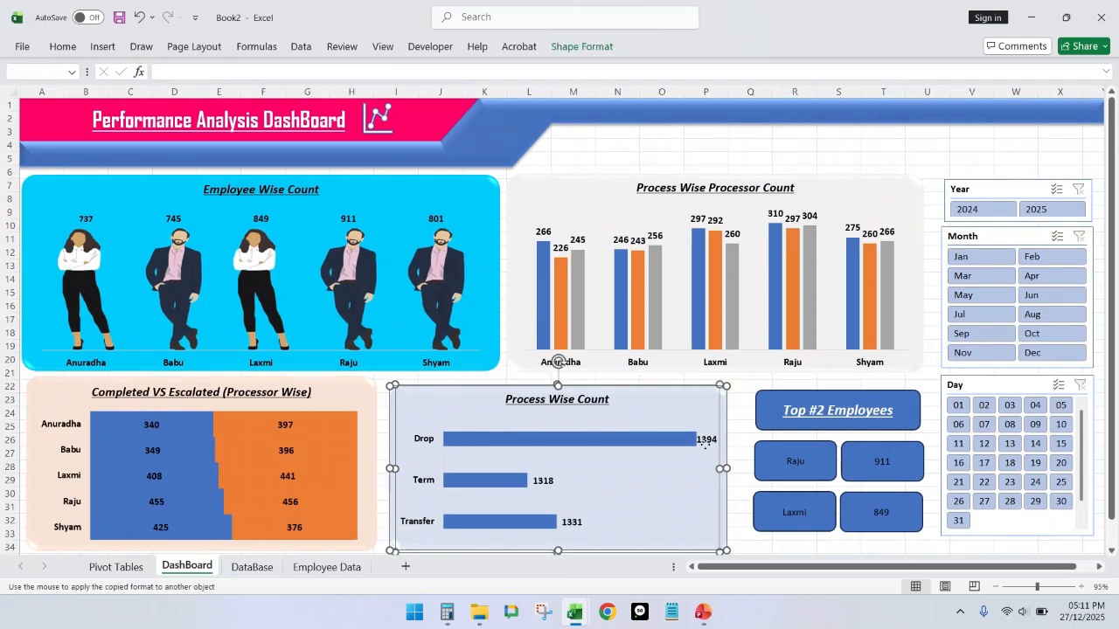
left_click(582, 47)
left_click(877, 68)
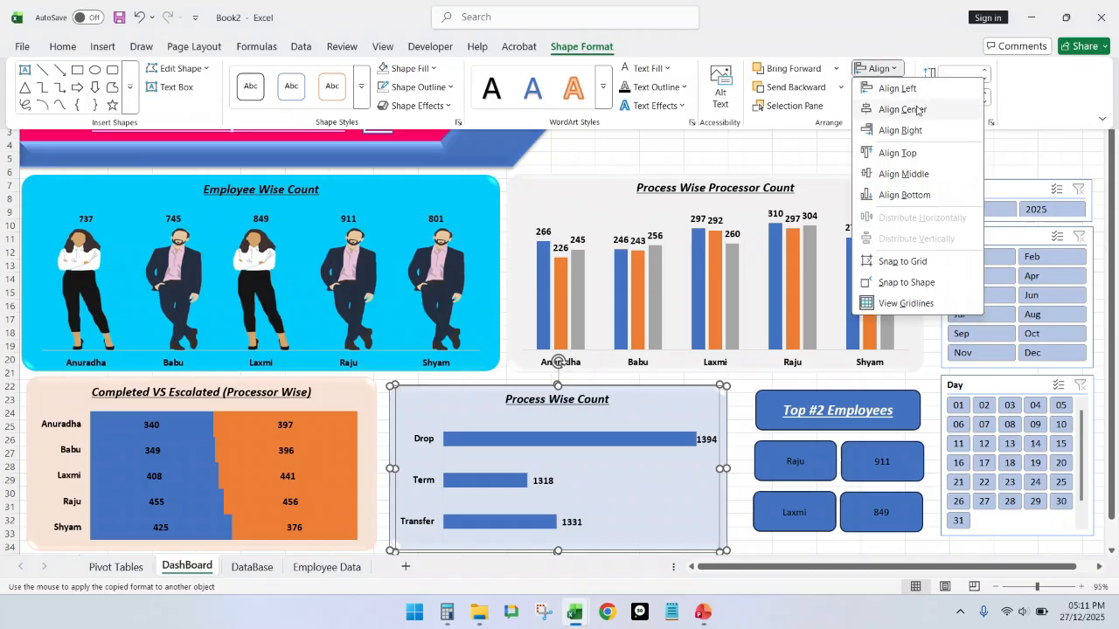
left_click(917, 110)
left_click(877, 68)
left_click(921, 178)
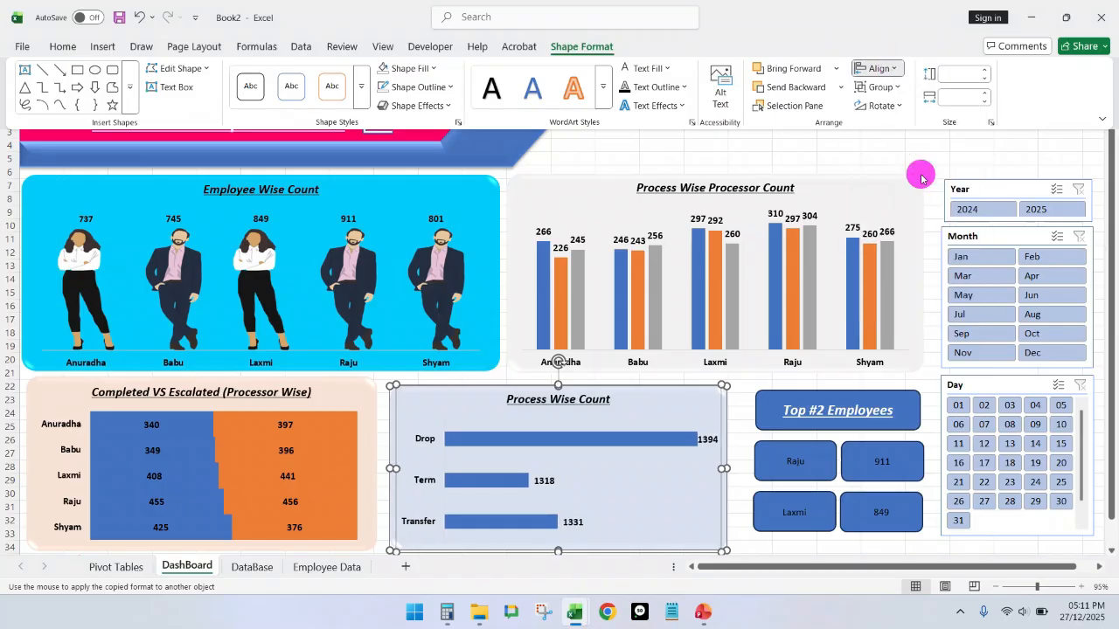
Step: Group the Process Wise Count chart with its background and move it up level with the Completed VS Escalated group
left_click(877, 87)
left_click(881, 106)
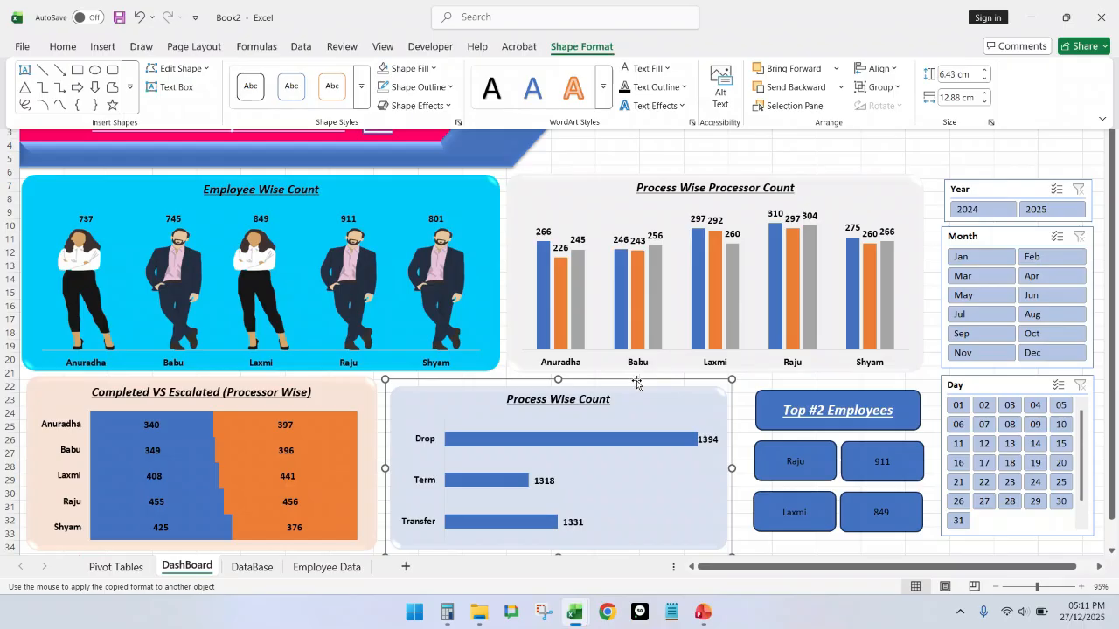
mouse_move(637, 382)
left_mouse_down()
mouse_move(637, 369)
mouse_move(620, 373)
left_mouse_up()
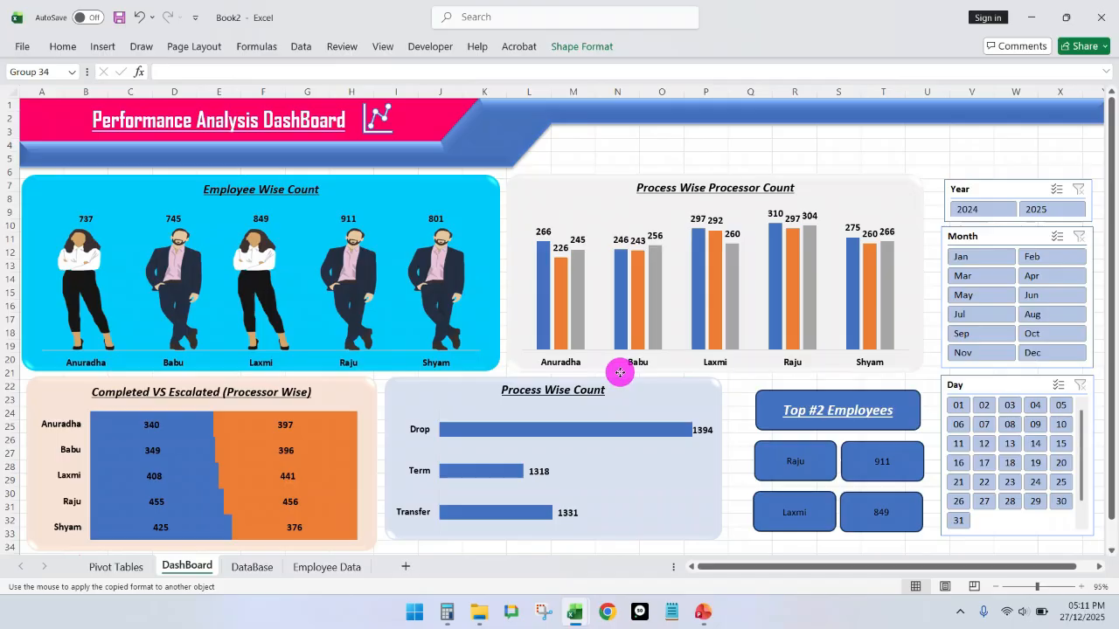
left_click_drag(620, 373, 626, 373)
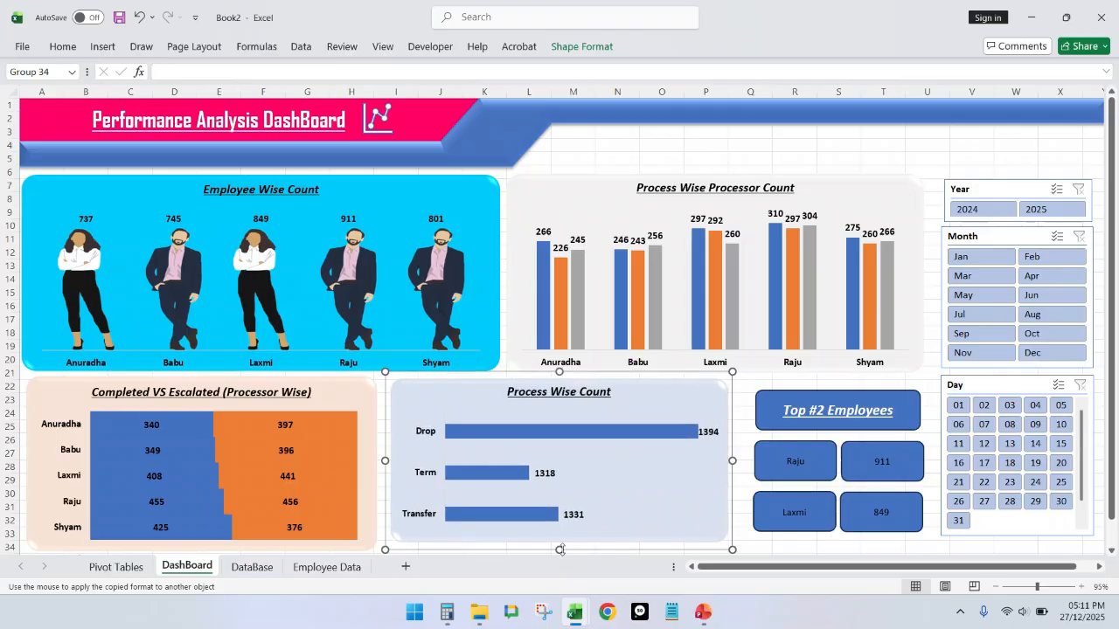
Step: Stretch the Process Wise Count group's lower edge slightly downward to nearly match the neighbouring Completed VS Escalated group
left_click_drag(560, 549, 562, 509)
left_click(624, 530)
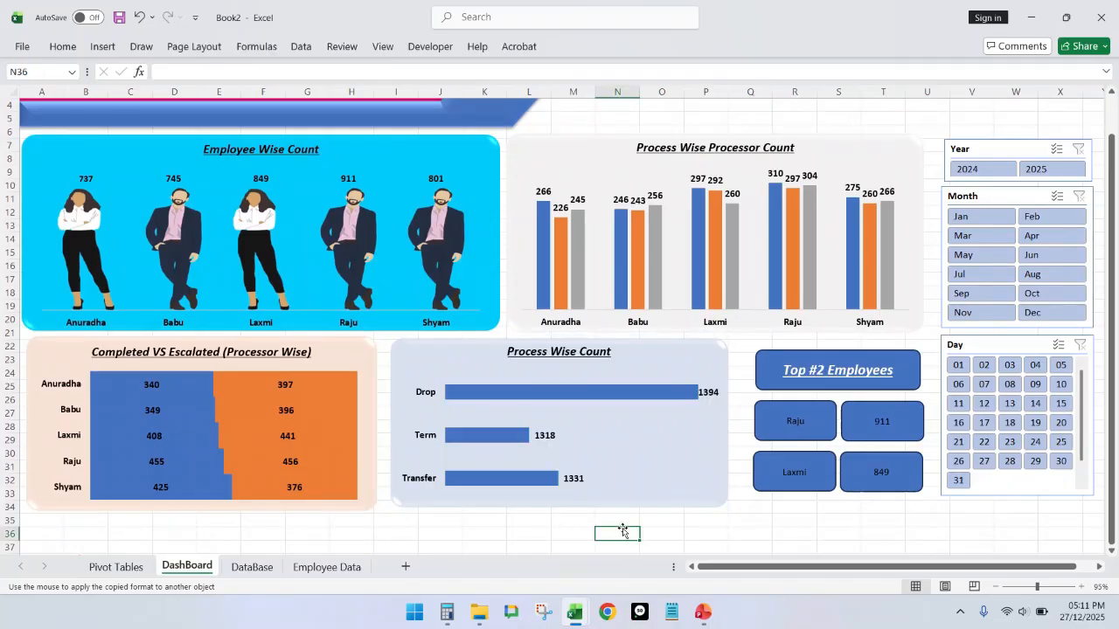
scroll(624, 515, "up", 1)
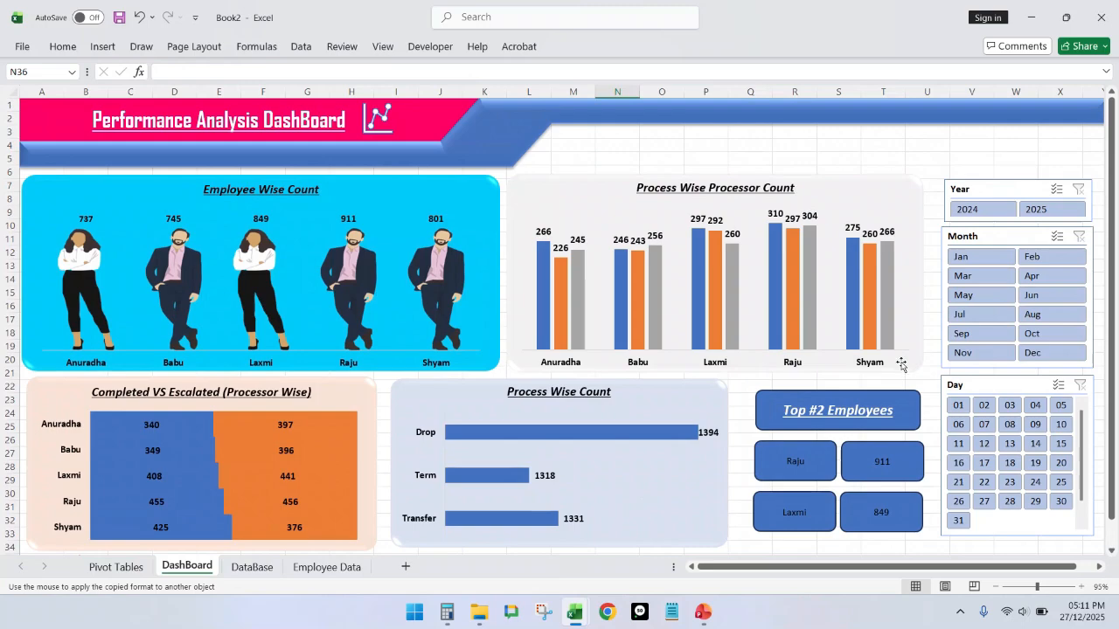
Step: Move the Top #2 Employees title and its four name and value boxes together slightly up and left, level with the Process Wise Count group
left_click(886, 392)
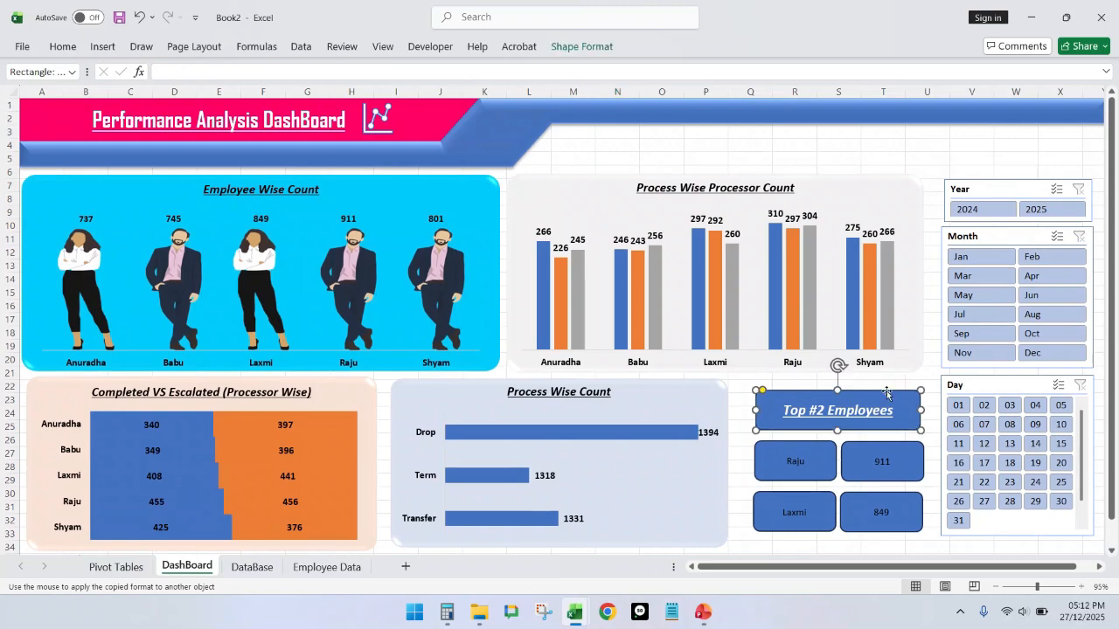
left_click(829, 463, "shift")
left_click(909, 463, "shift")
left_click(832, 523, "shift")
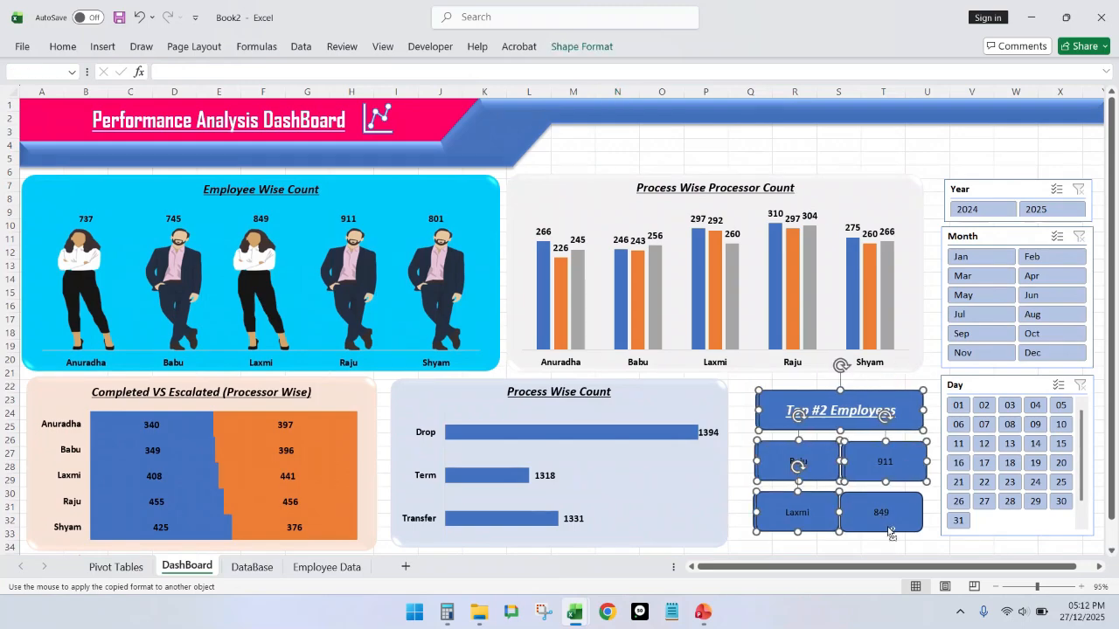
left_click(889, 522, "shift")
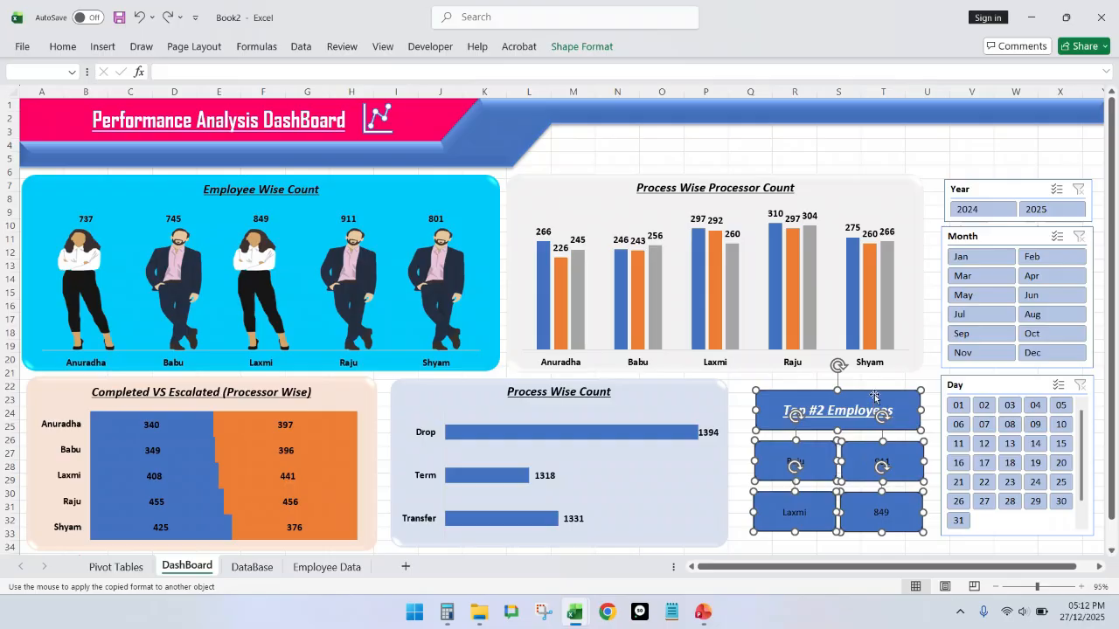
left_click_drag(874, 395, 865, 385)
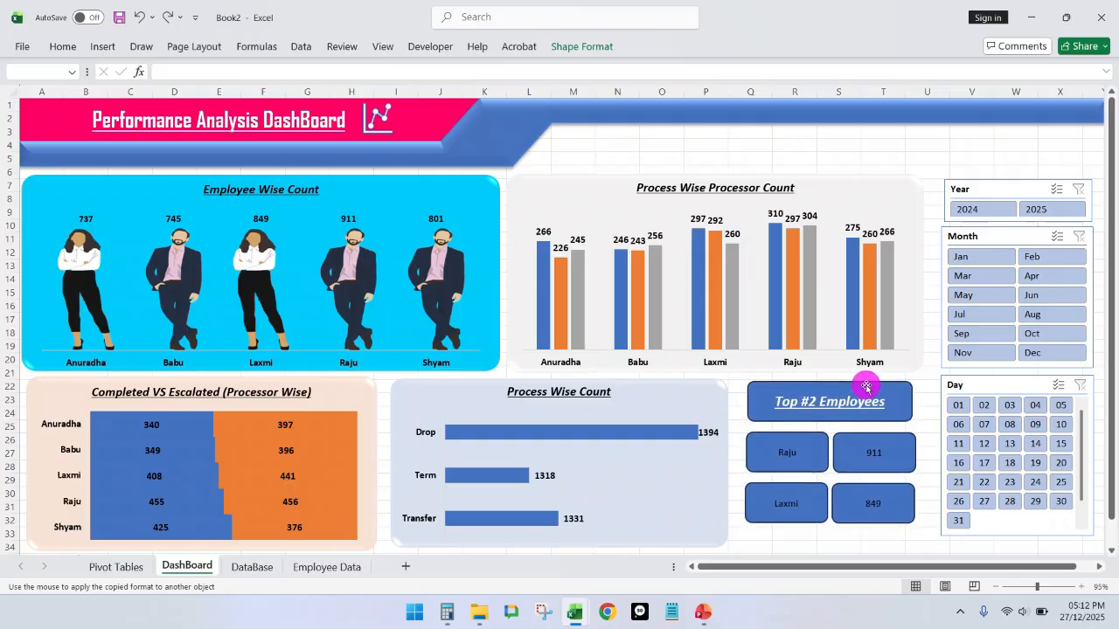
left_click(686, 157)
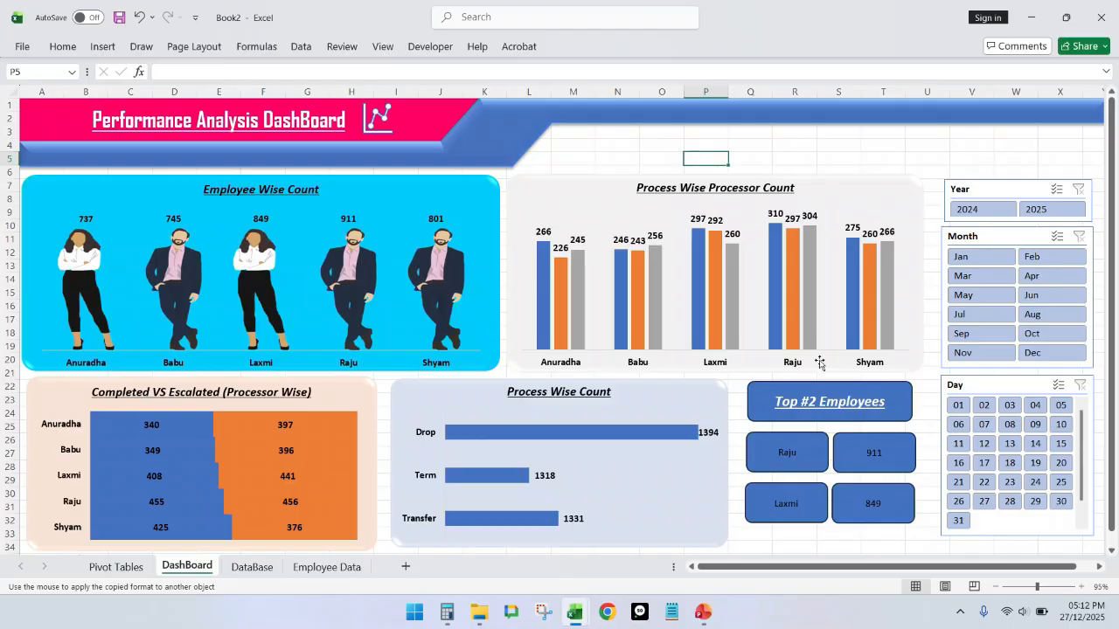
Step: Format the text in the four employee name and value boxes as 20 pt bold and try to color it white
left_click(814, 453)
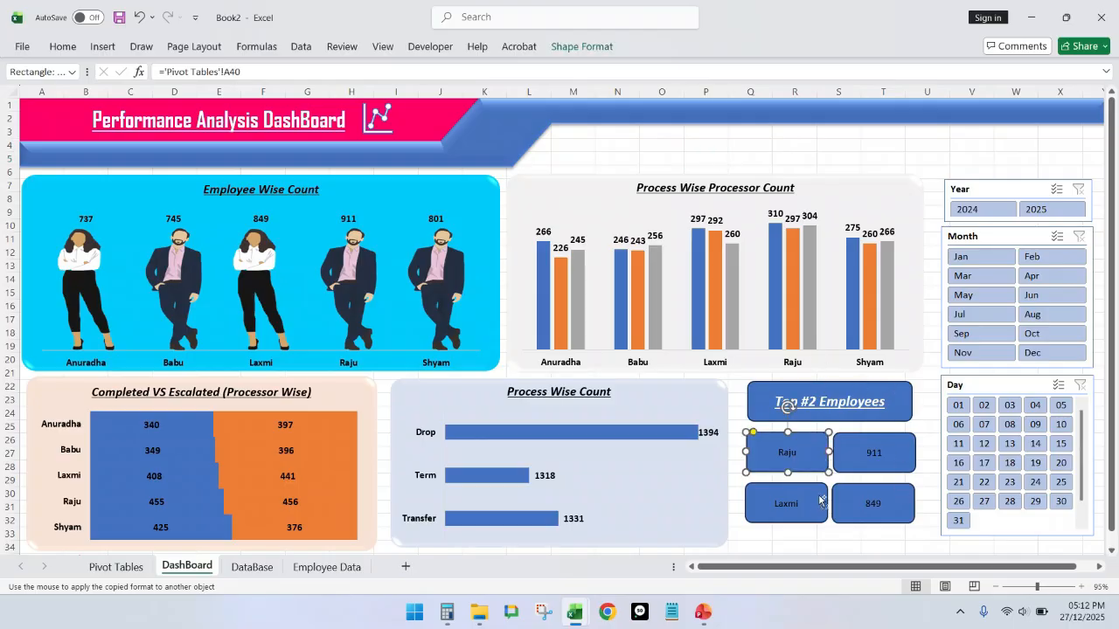
left_click(812, 502, "ctrl")
left_click(878, 463, "ctrl")
left_click(883, 507, "ctrl")
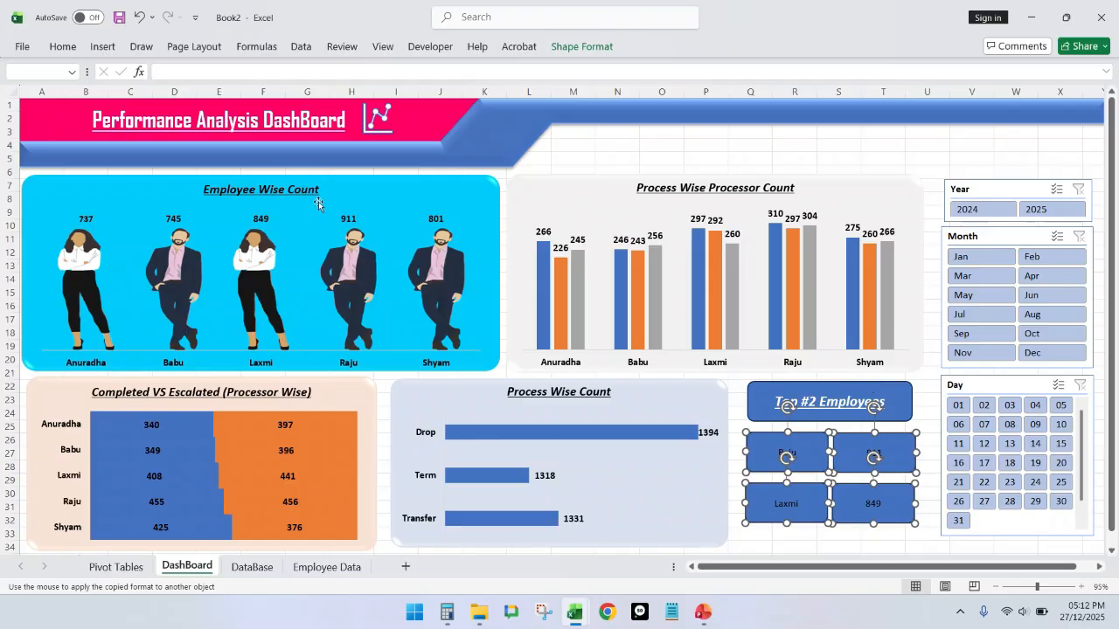
left_click(63, 46)
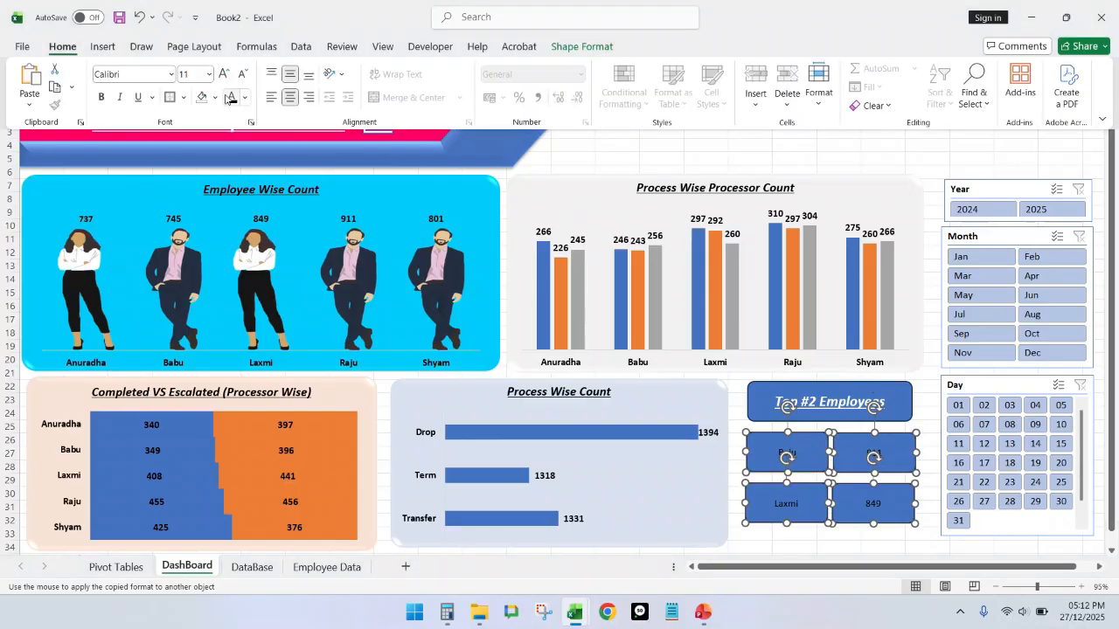
left_click(225, 75)
left_click(224, 74)
left_click(224, 74)
left_click(225, 75)
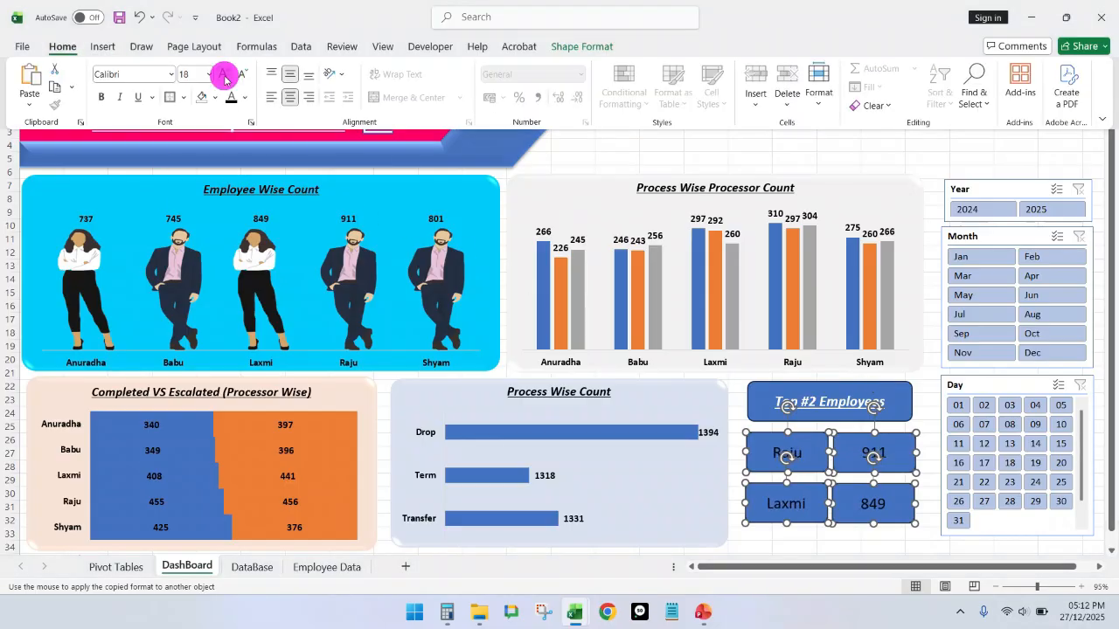
left_click(104, 97)
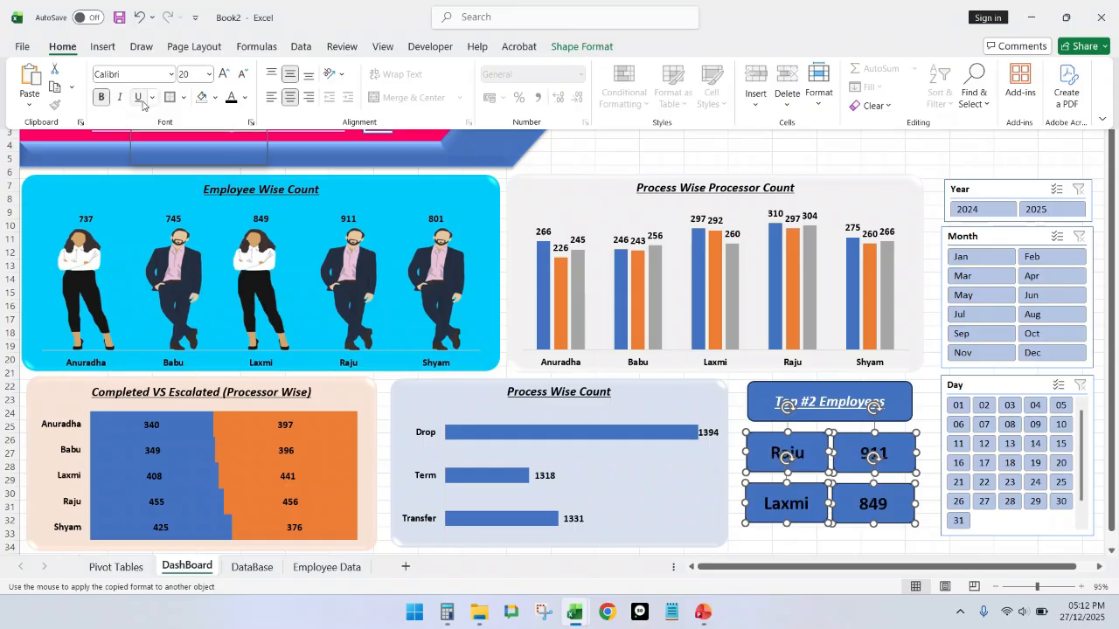
left_click(245, 98)
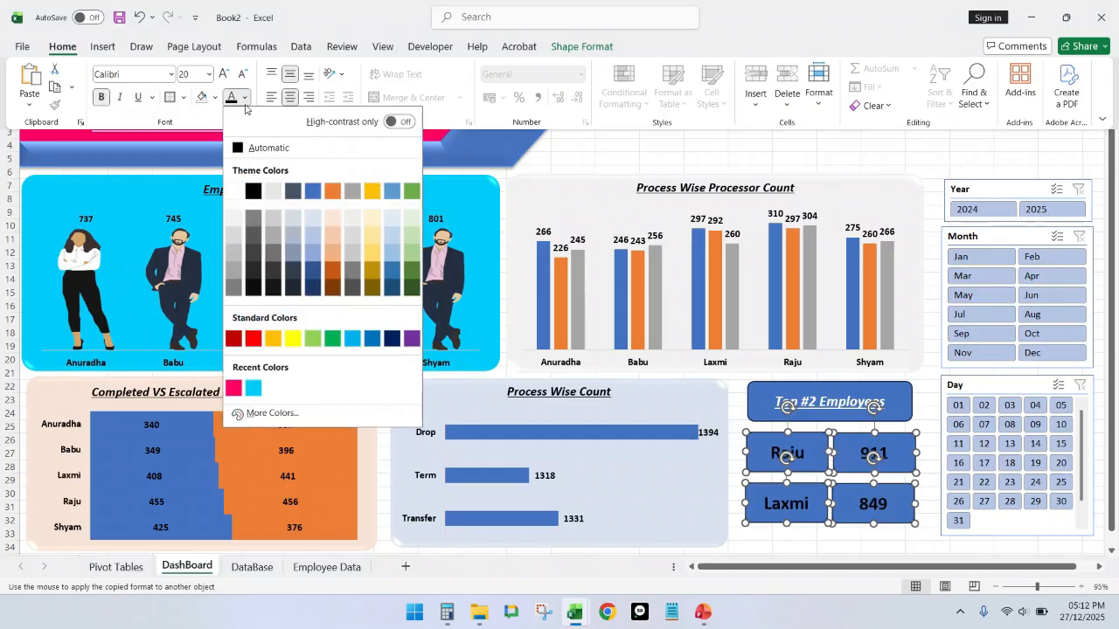
left_click(237, 192)
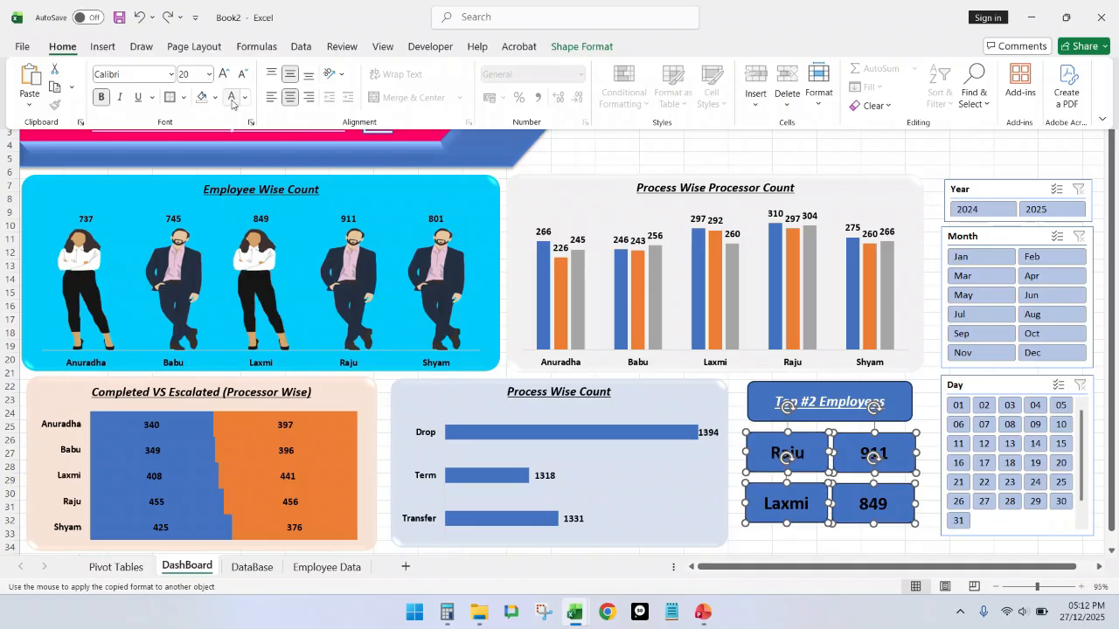
Step: Give the four employee name and value boxes a Curved sketched outline and set their shape fill to No Fill
left_click(566, 52)
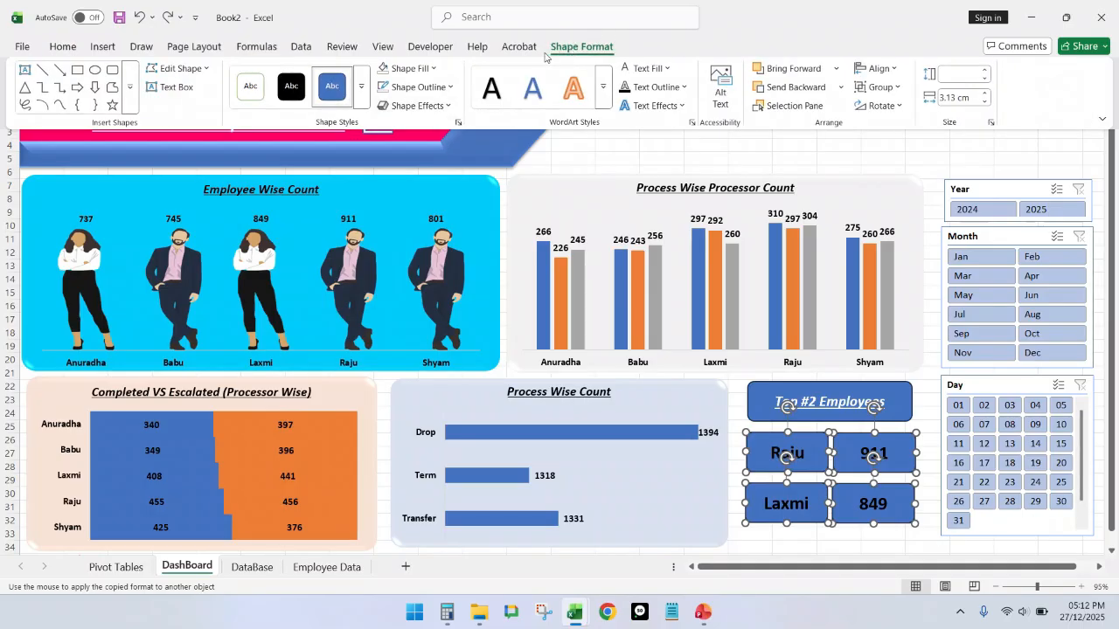
left_click(450, 106)
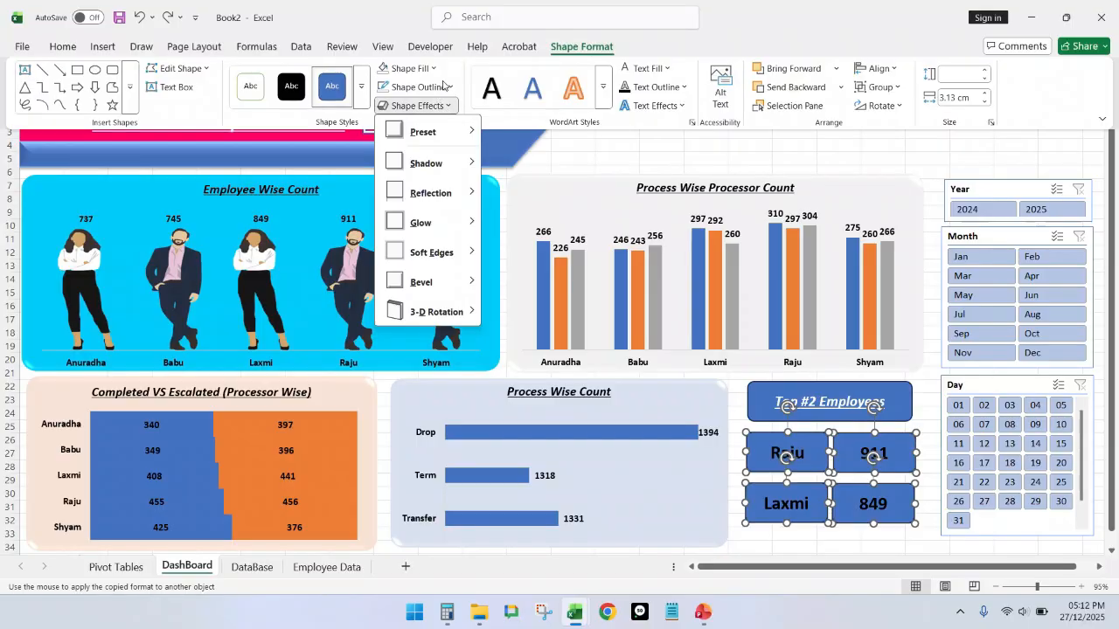
left_click(443, 86)
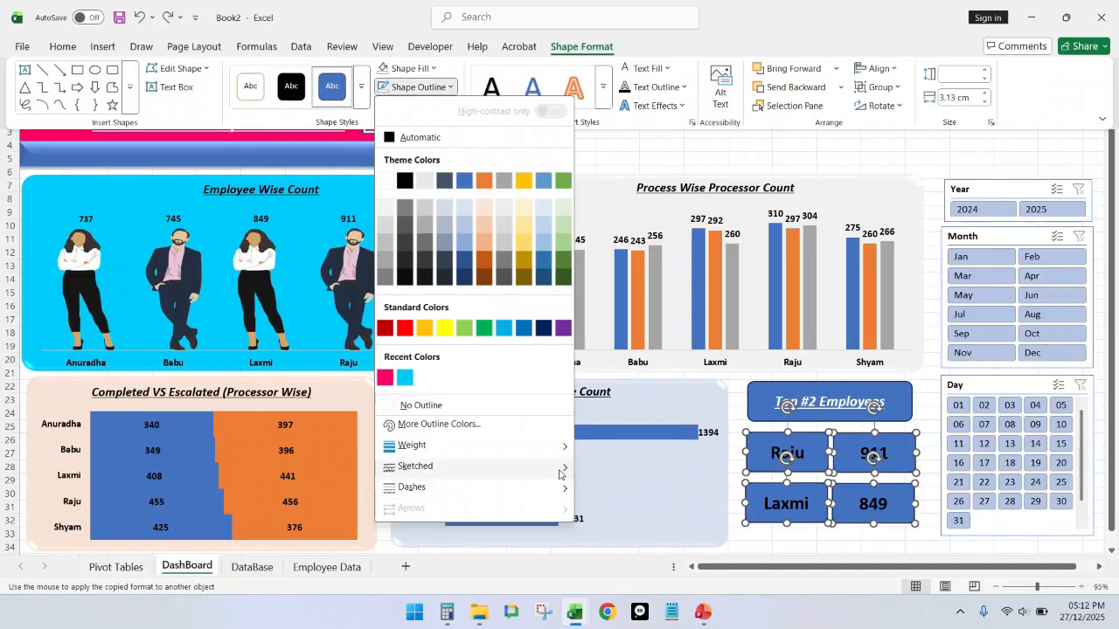
mouse_move(560, 474)
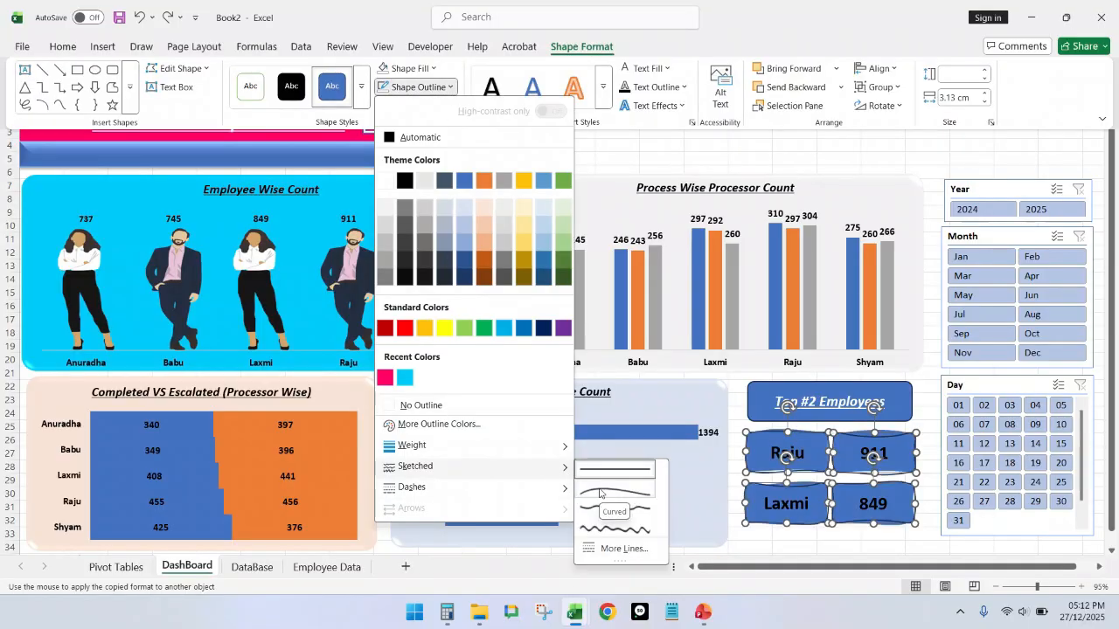
left_click(600, 494)
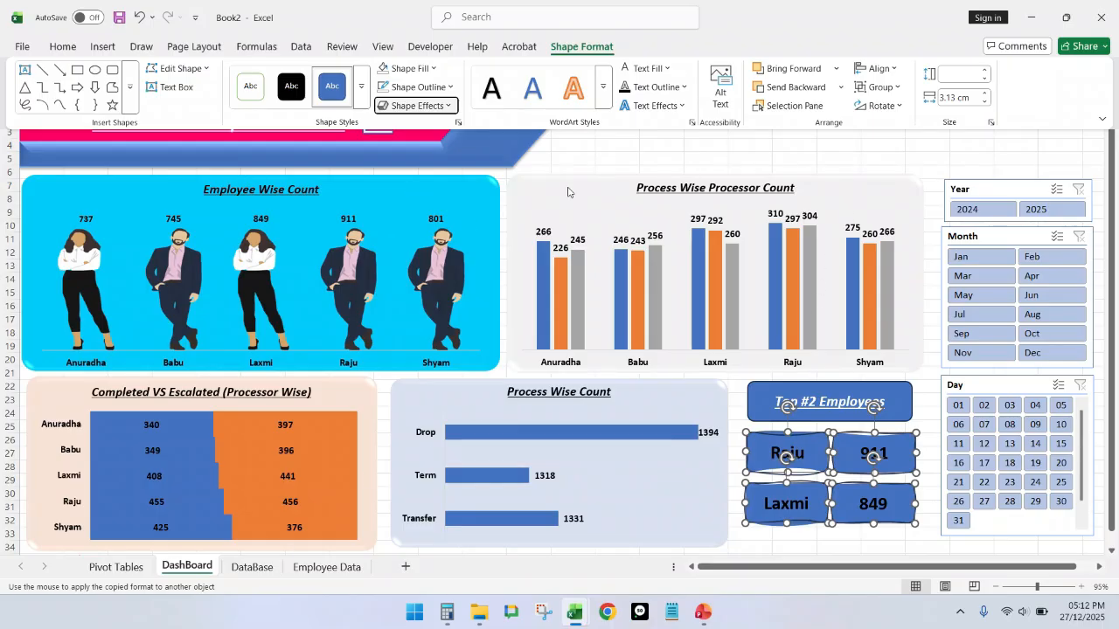
left_click(403, 69)
left_click(428, 385)
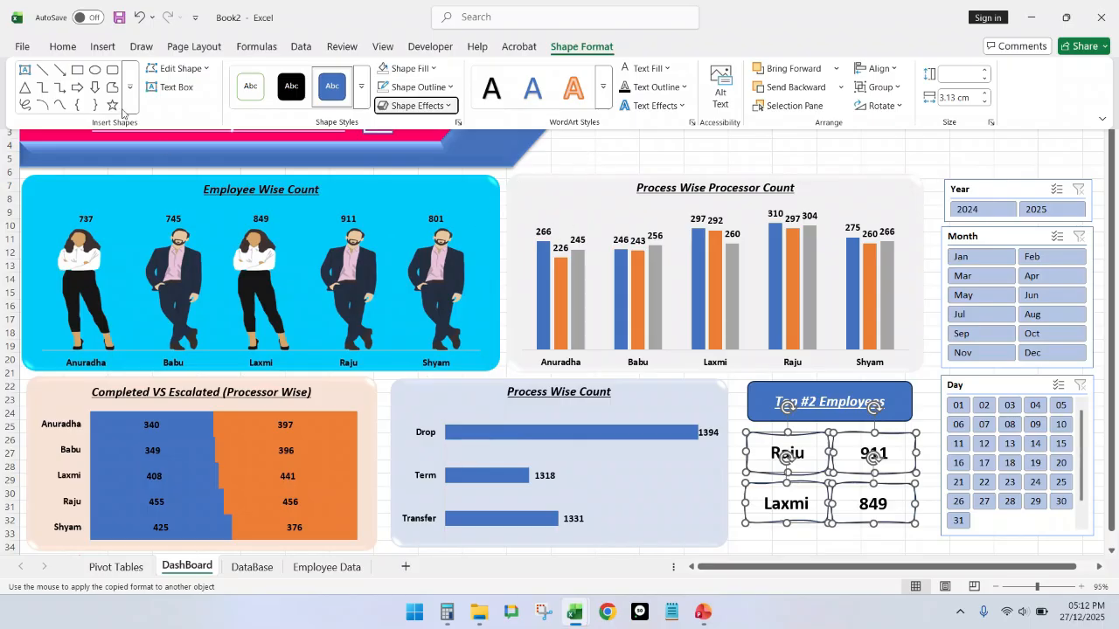
Step: Try italic text in the four employee name and value boxes, and deselect them
left_click(63, 47)
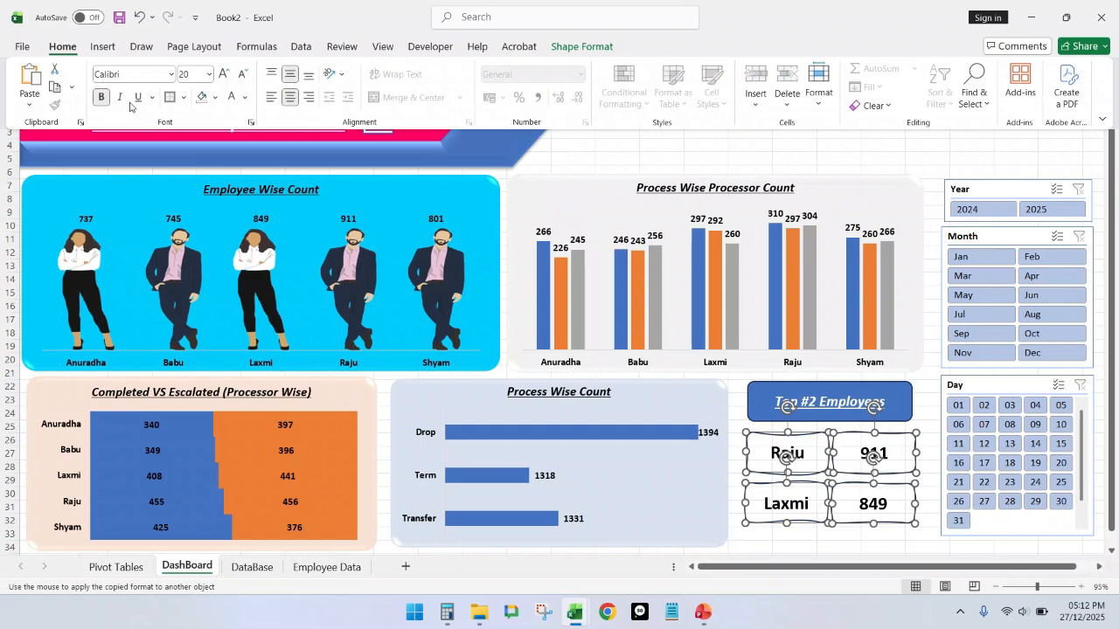
left_click(122, 97)
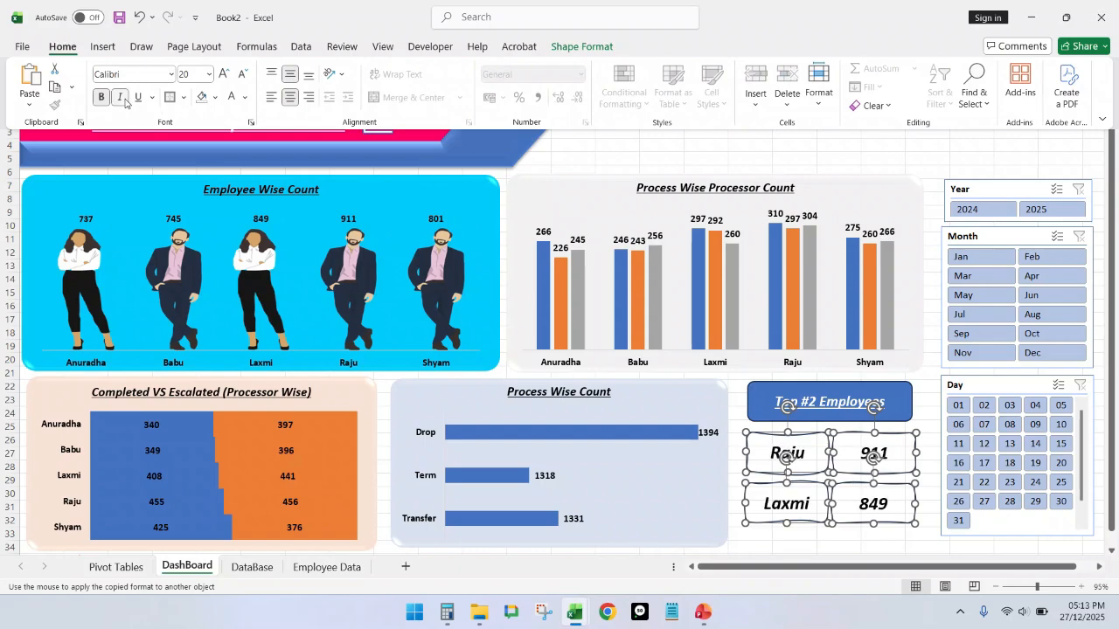
left_click(122, 97)
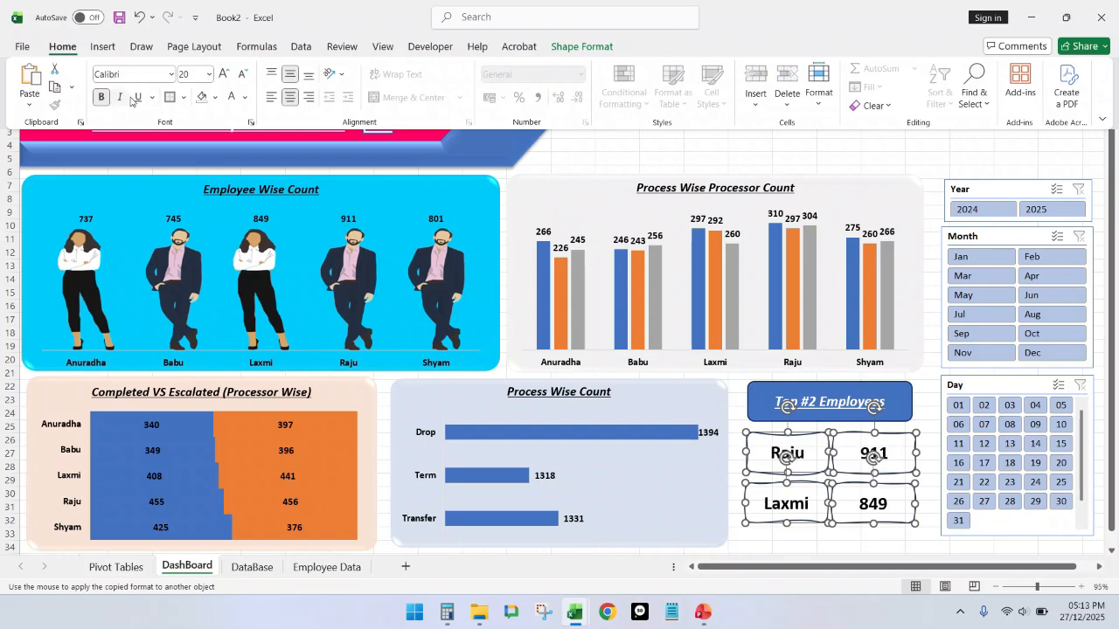
key("ctrl+F1")
left_click(659, 142)
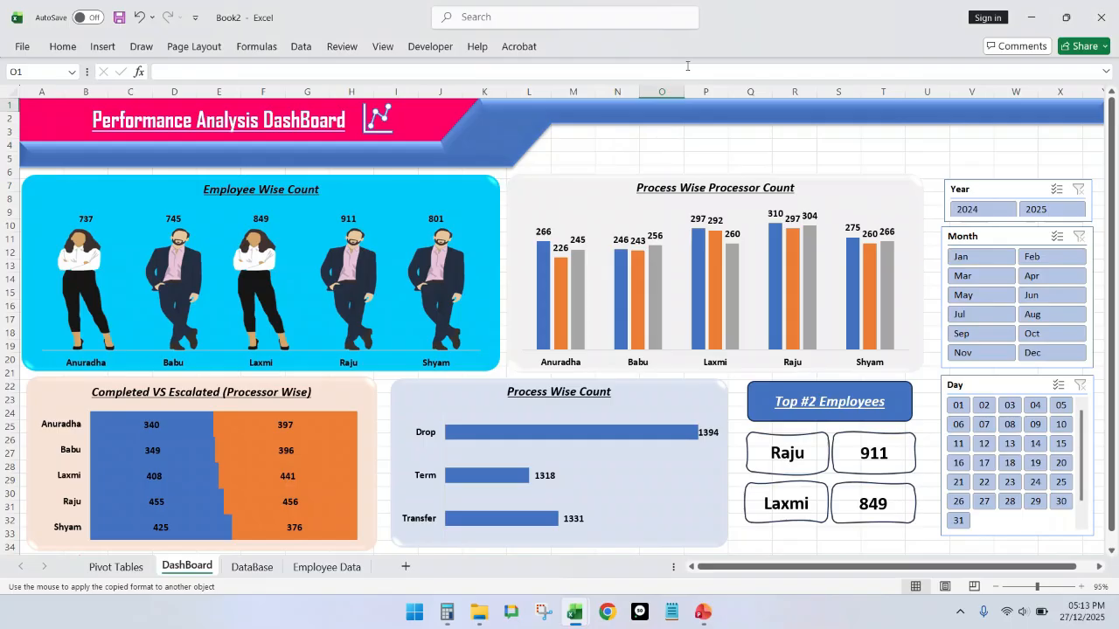
Step: Switch to the TBZ_YTB workbook to check the reference dashboard's background, and return to Book2
key("alt+Tab")
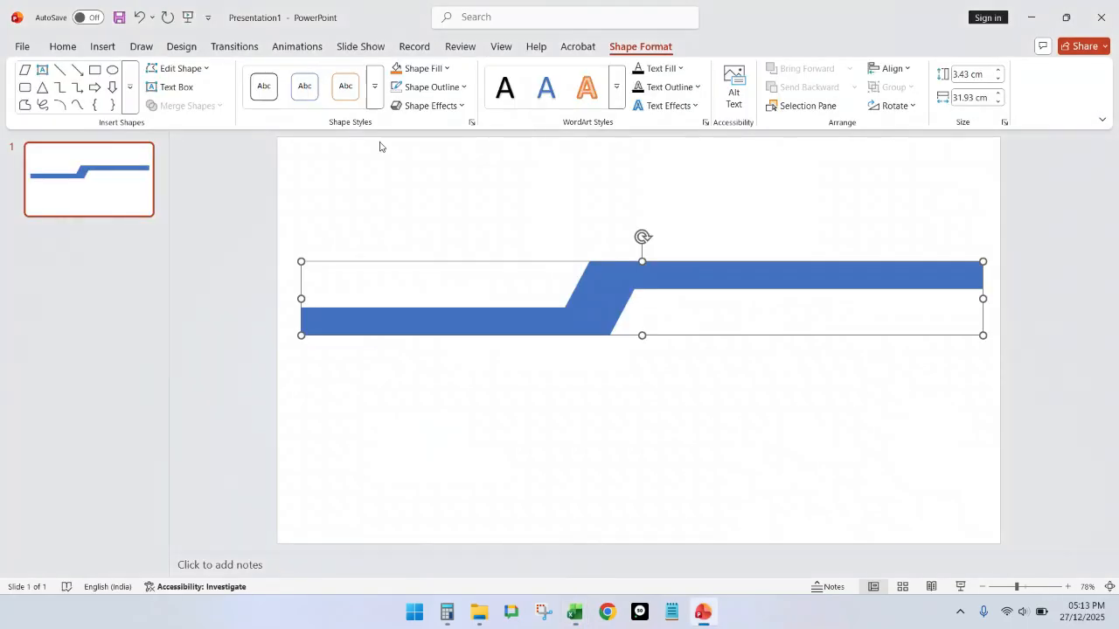
left_click(574, 611)
mouse_move(574, 612)
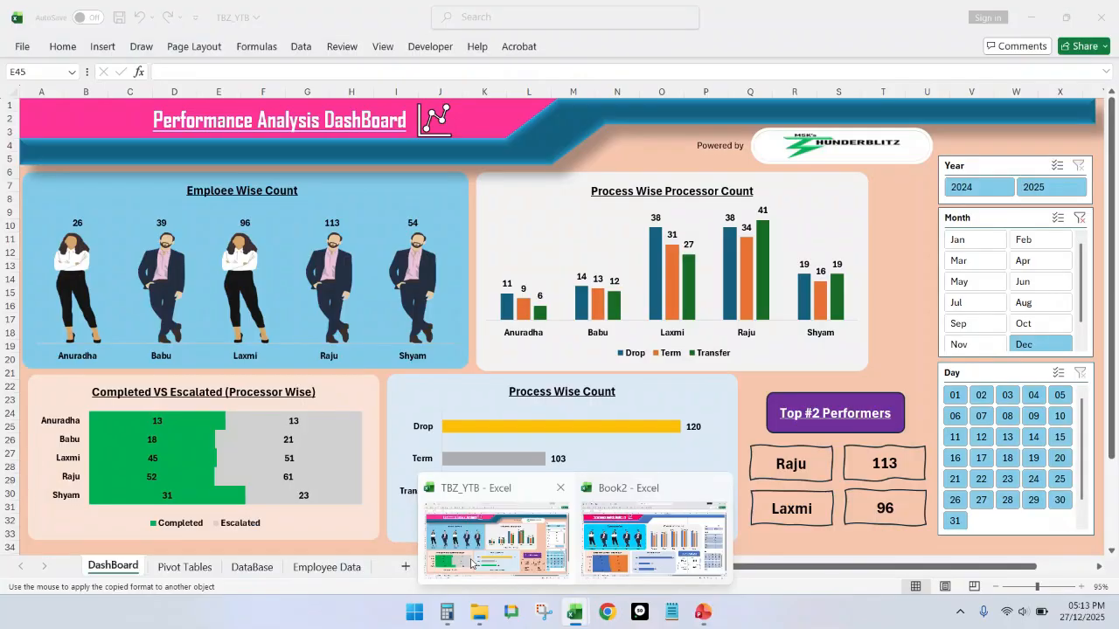
left_click(452, 497)
key("alt+Tab")
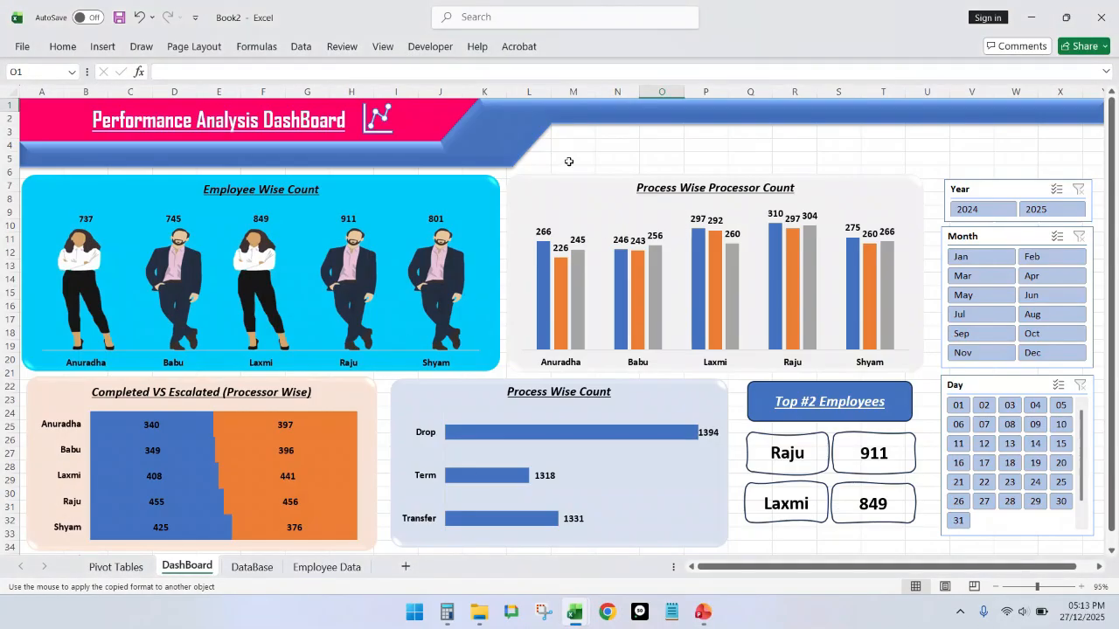
Step: Insert a rectangle about 18.6 cm high and 43.7 cm wide covering the whole dashboard, with its corner aligned at cell A1
scroll(568, 219, "down", 5)
left_click(487, 488)
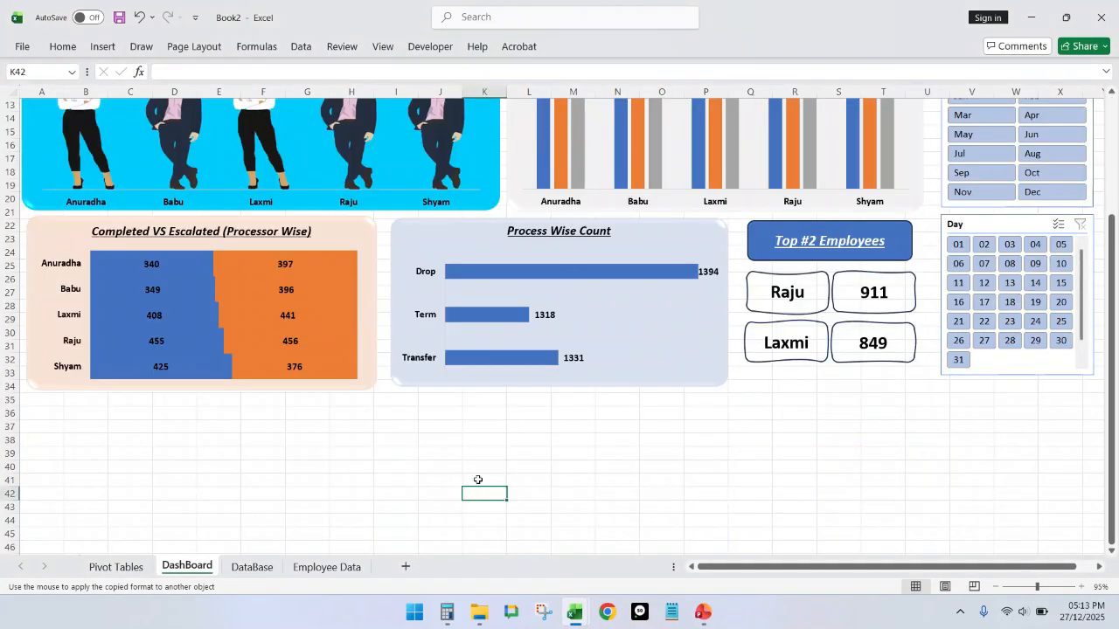
scroll(241, 434, "up", 5)
left_click(102, 47)
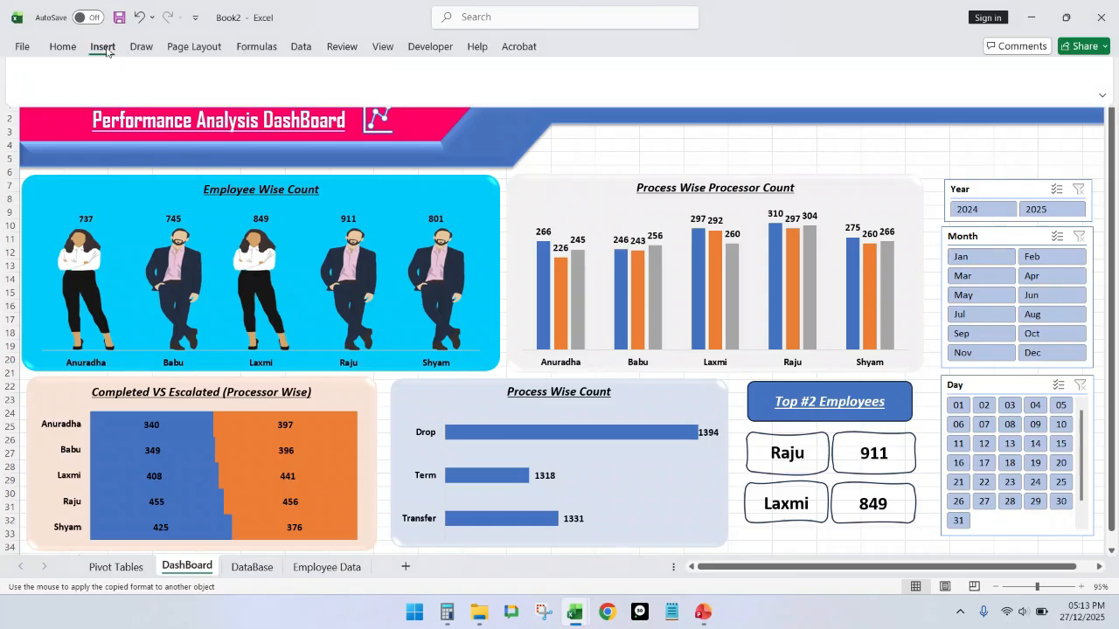
left_click(246, 70)
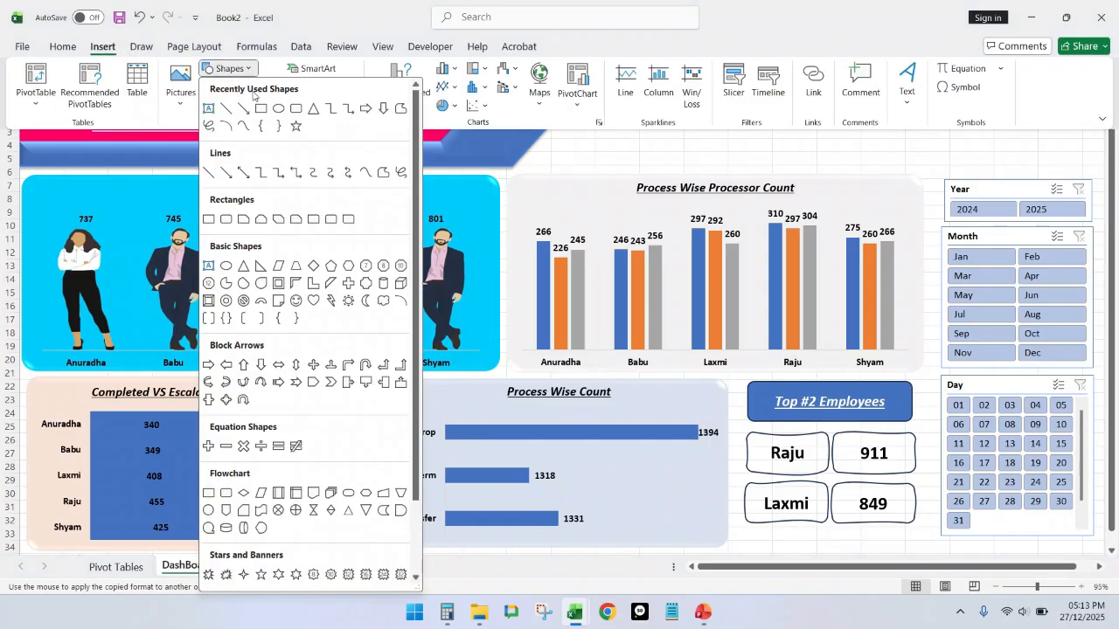
left_click(261, 107)
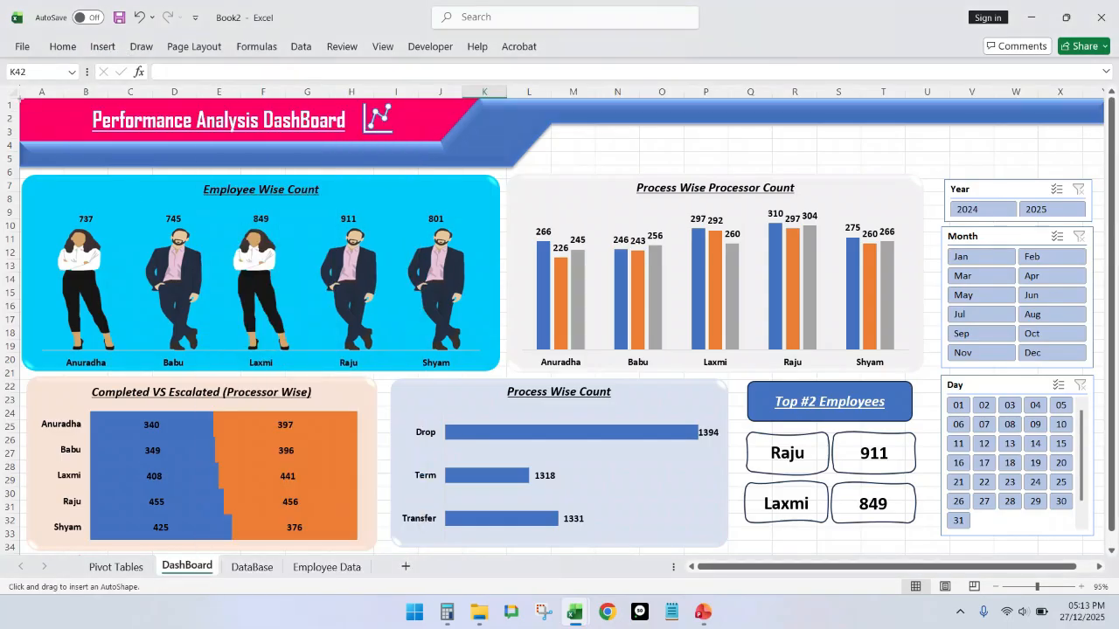
left_click_drag(19, 99, 1111, 584)
scroll(651, 419, "down", 4)
scroll(594, 445, "up", 4)
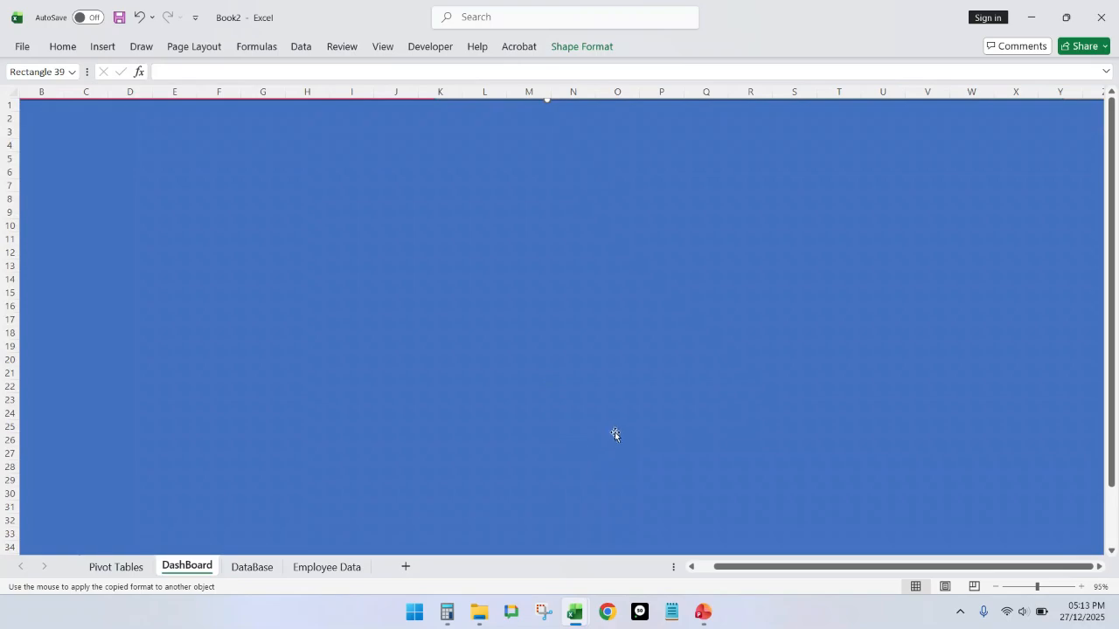
left_click_drag(614, 432, 564, 383)
Step: Fill the dashboard-wide rectangle with a light lavender from the standard colors
left_click(583, 46)
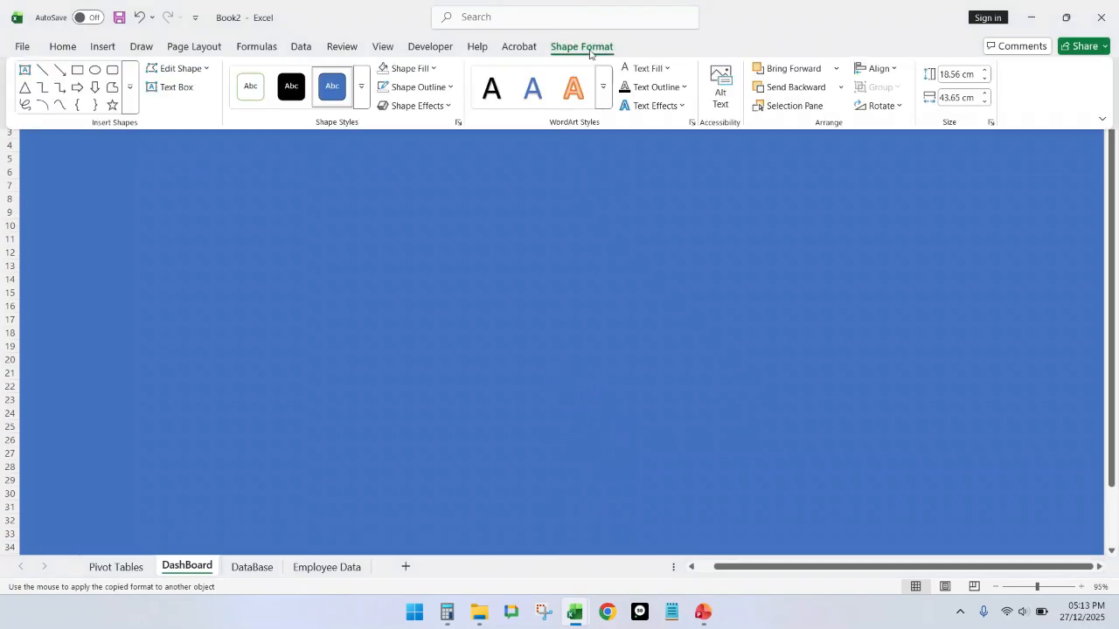
left_click(431, 68)
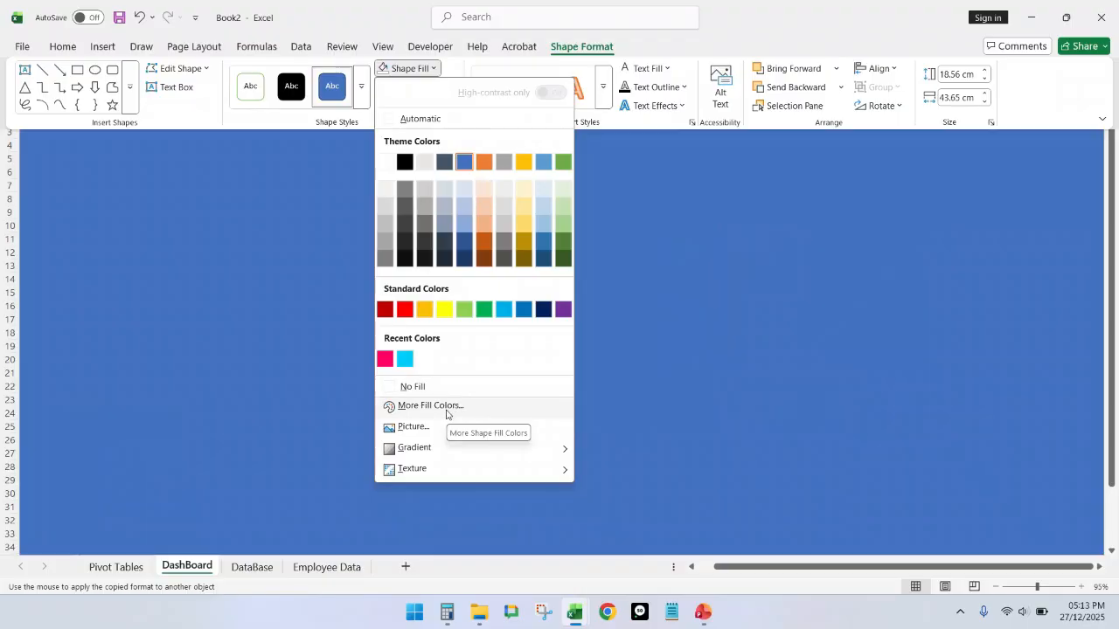
left_click(445, 414)
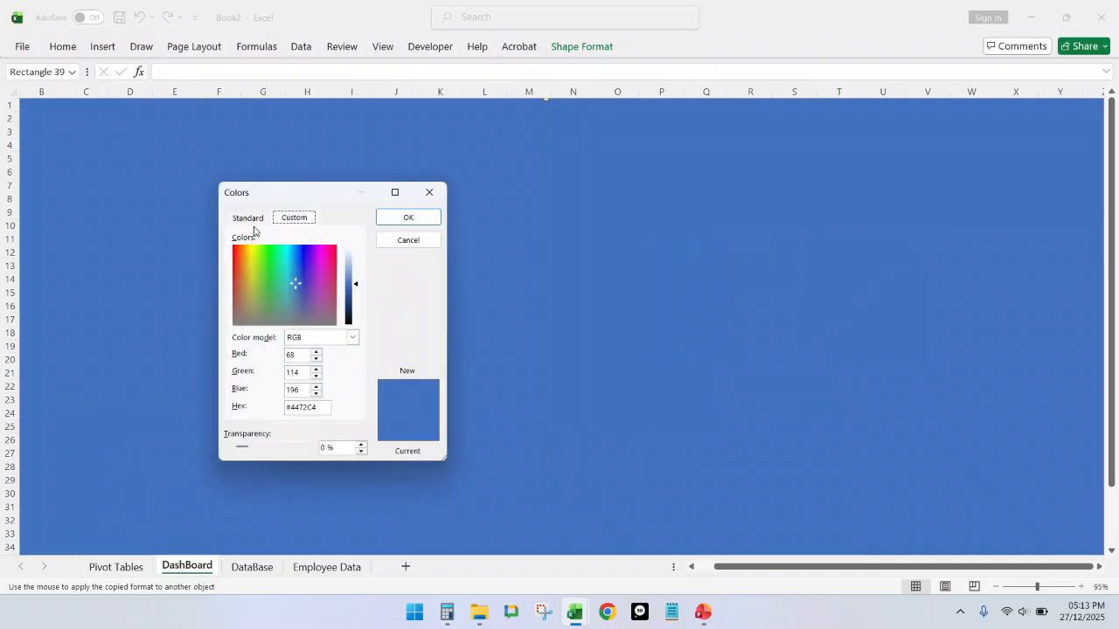
left_click(252, 220)
left_click(299, 287)
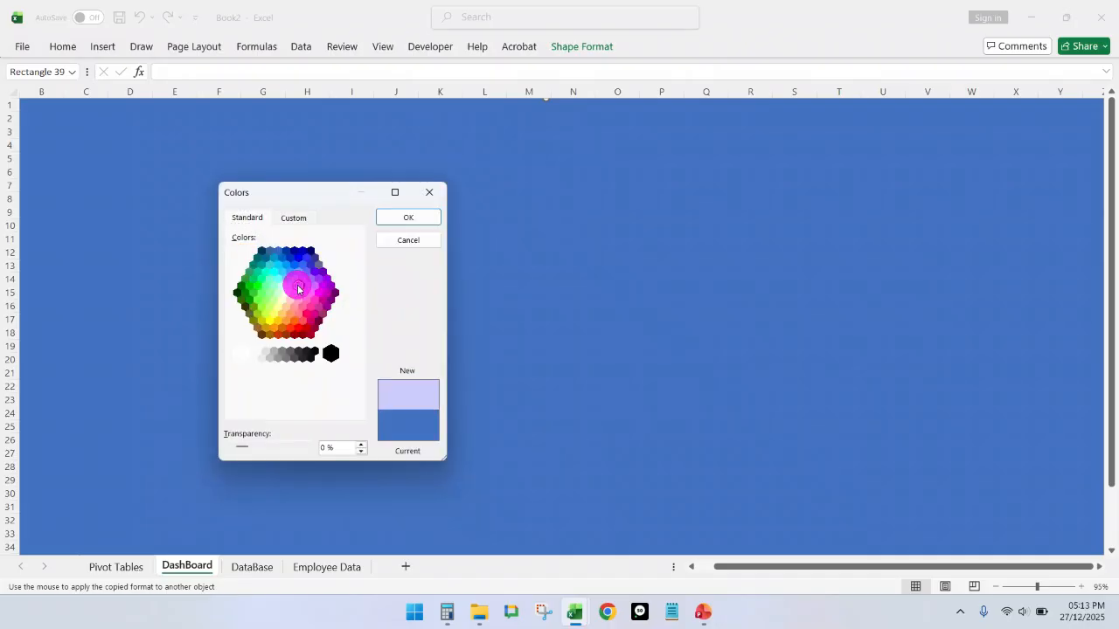
left_click(409, 217)
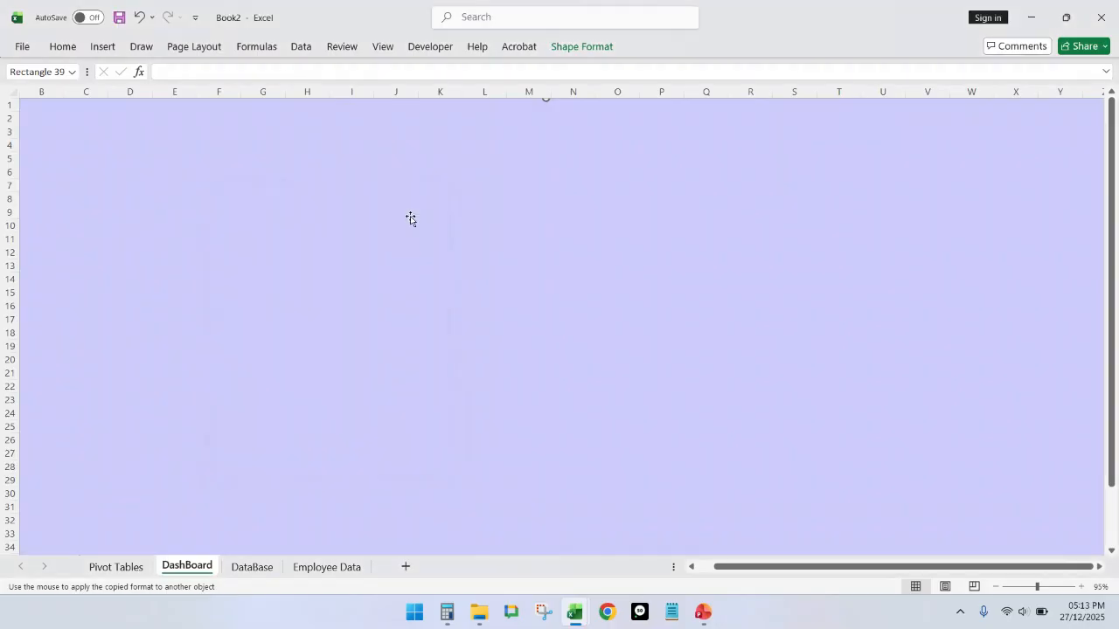
Step: Send the lavender rectangle to the back, behind all the dashboard's charts, slicers and boxes
left_click(581, 47)
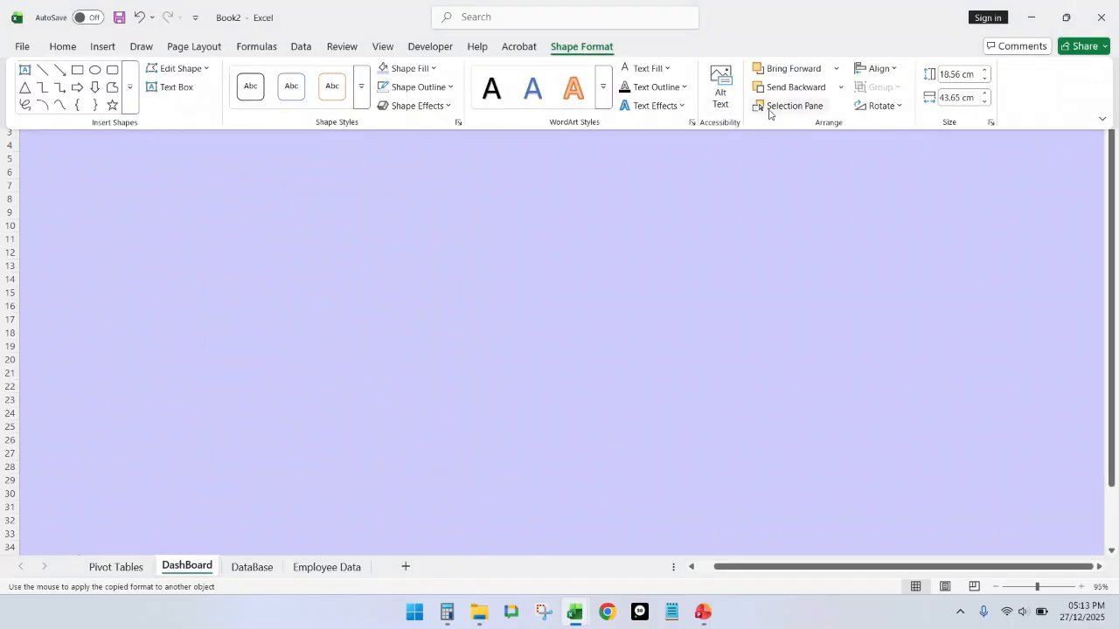
left_click(841, 88)
left_click(801, 127)
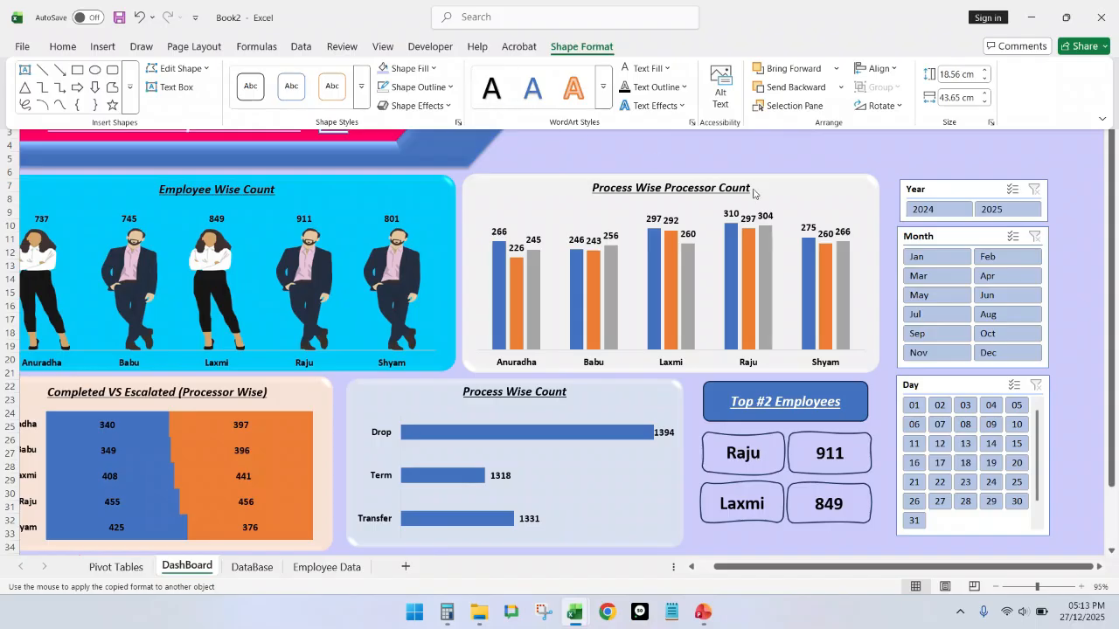
left_click_drag(889, 569, 812, 567)
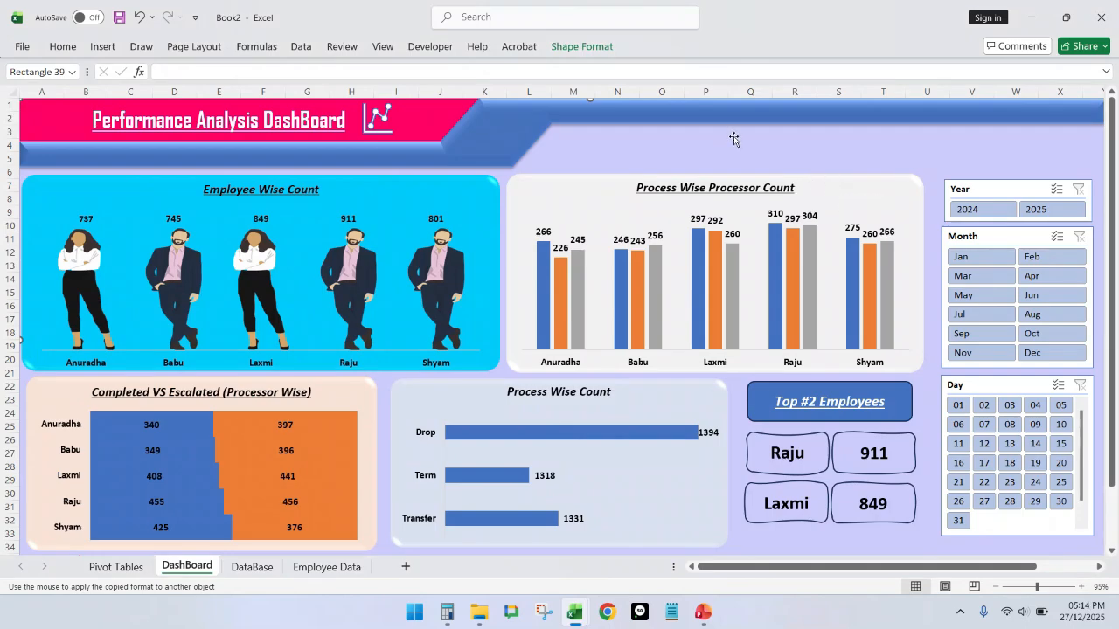
Step: Nudge the Employee Wise Count and Process Wise Processor Count groups together slightly right, away from the sheet's left edge
left_click(860, 185)
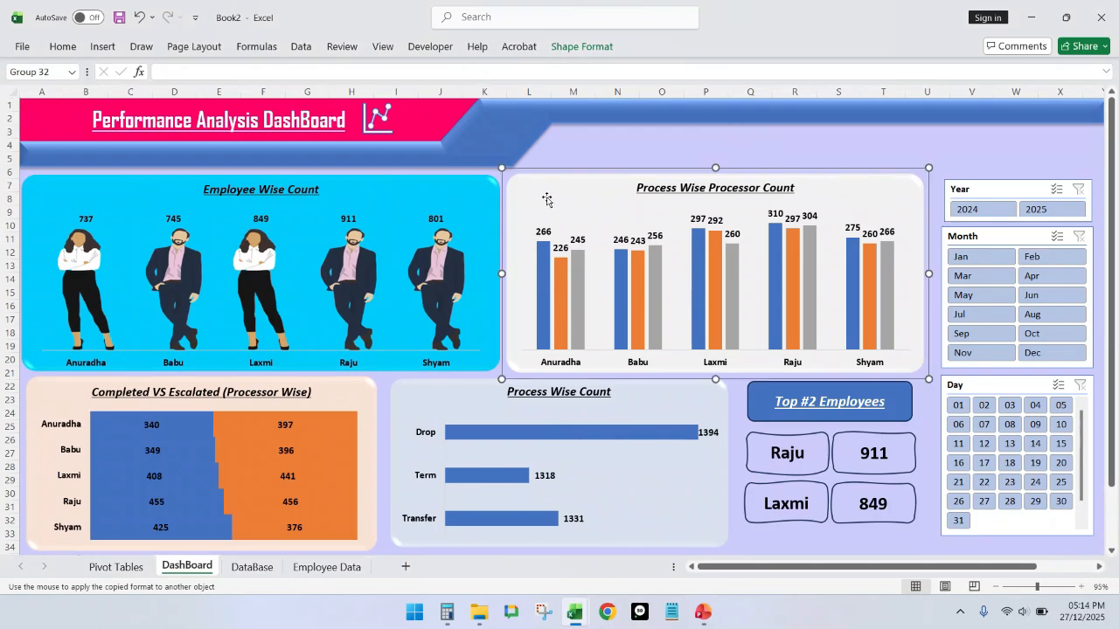
left_click(470, 185, "shift")
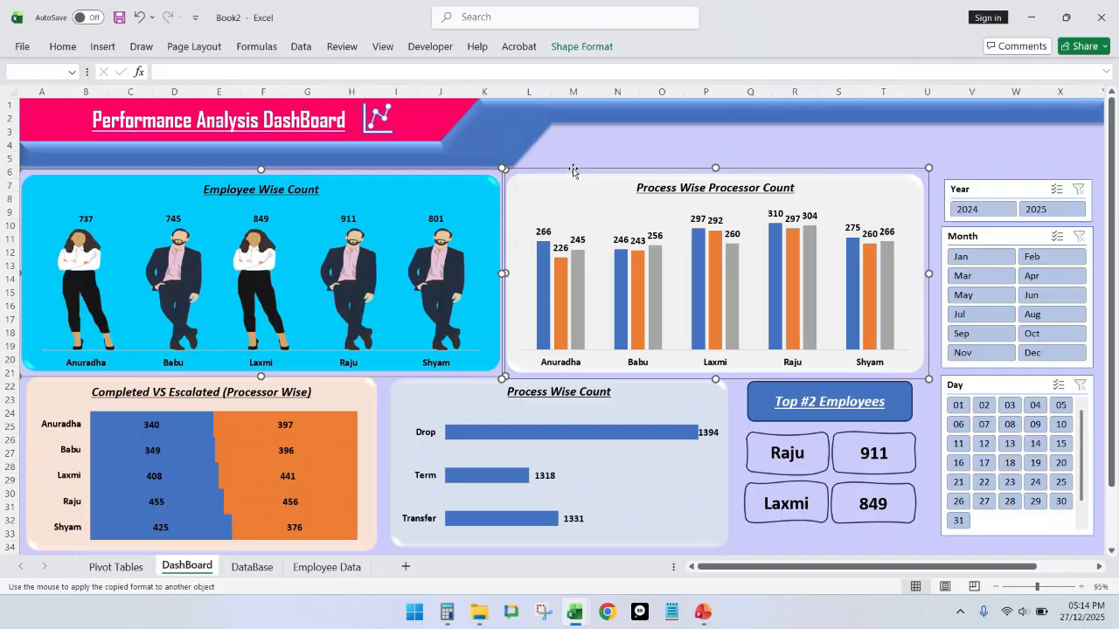
key("Right")
key("Right")
key("Right")
key("Right")
key("Right")
key("Right")
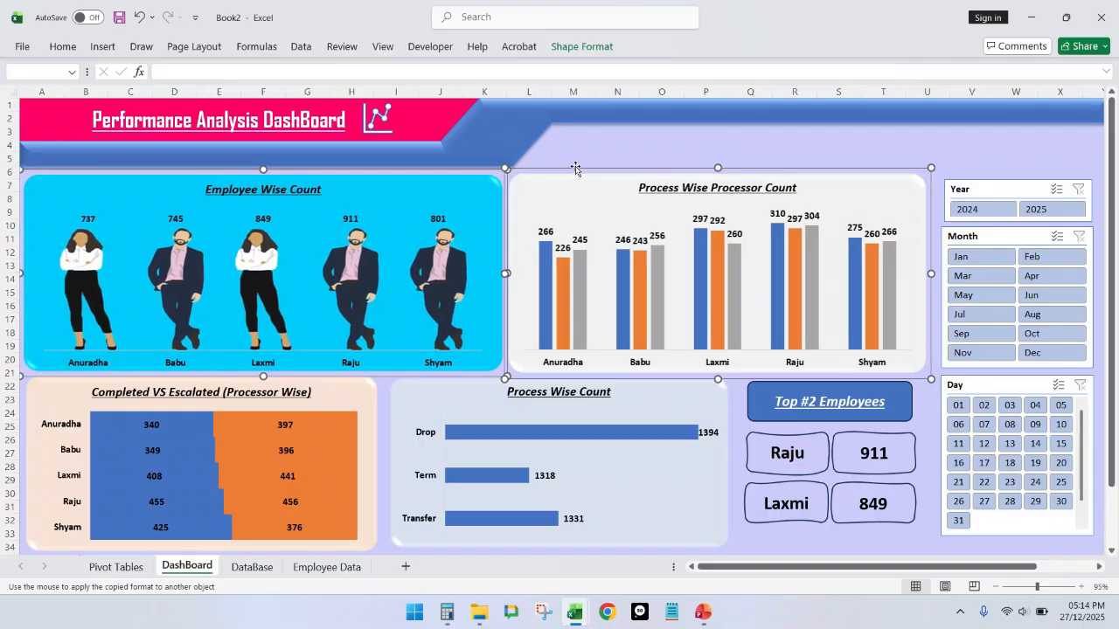
key("Right")
key("Right")
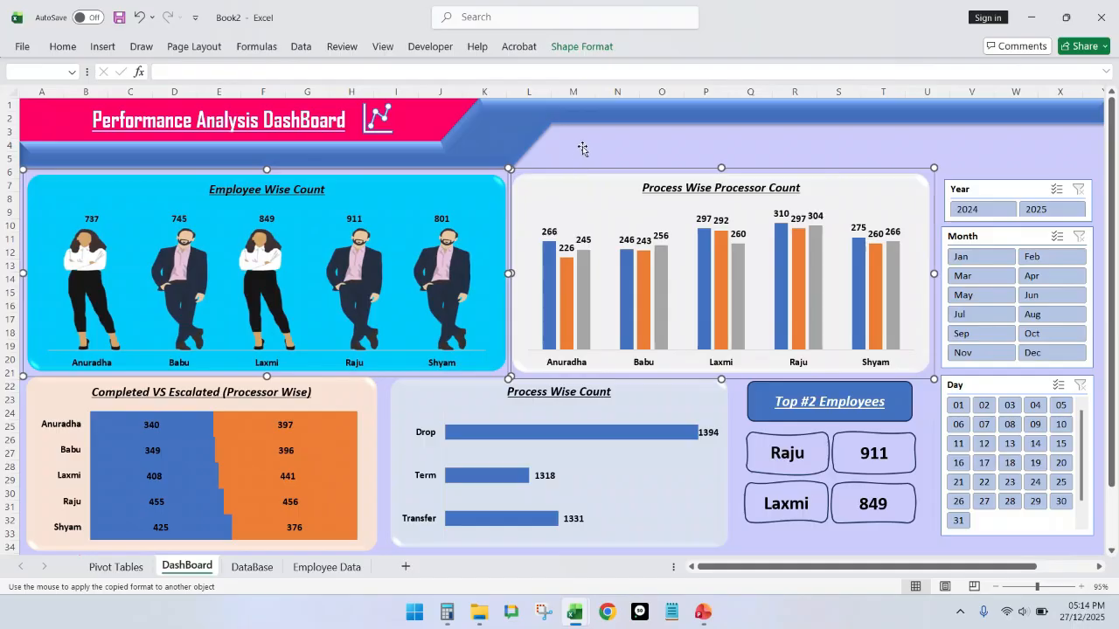
left_click(595, 132)
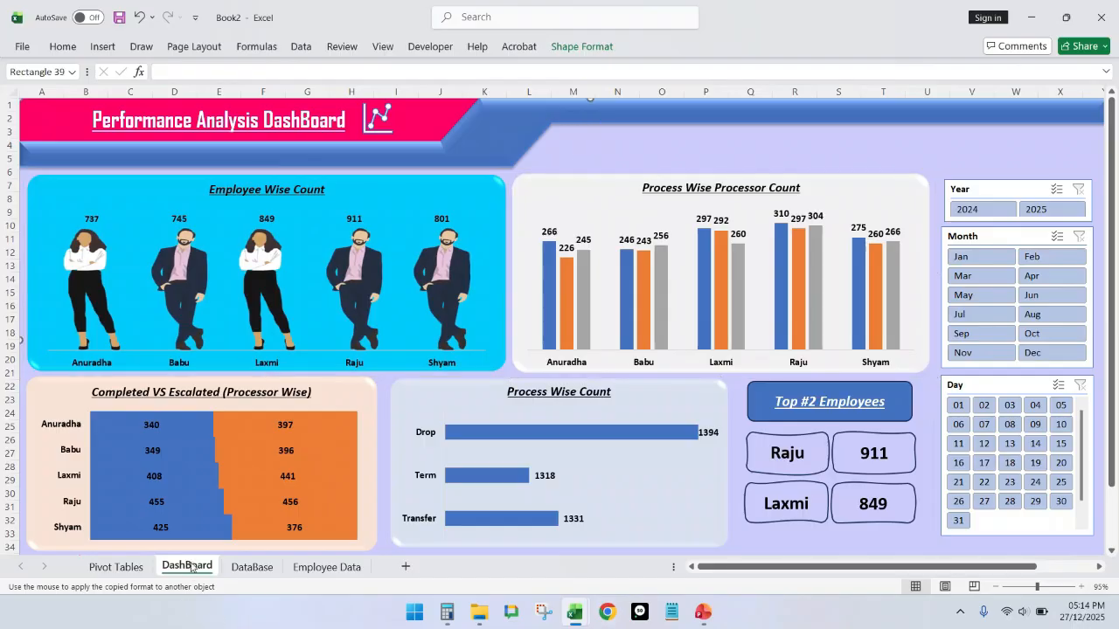
Step: Nudge the Employee Wise Count and Process Wise Processor Count groups together a touch back to the left
left_click(475, 185)
left_click(575, 180, "shift")
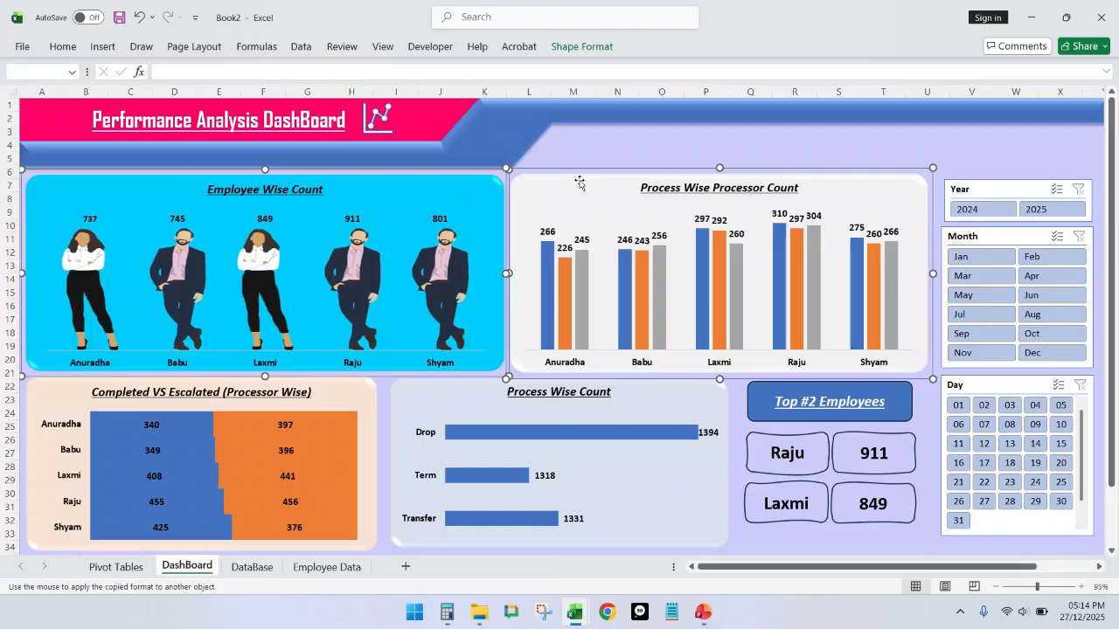
left_click(1004, 134)
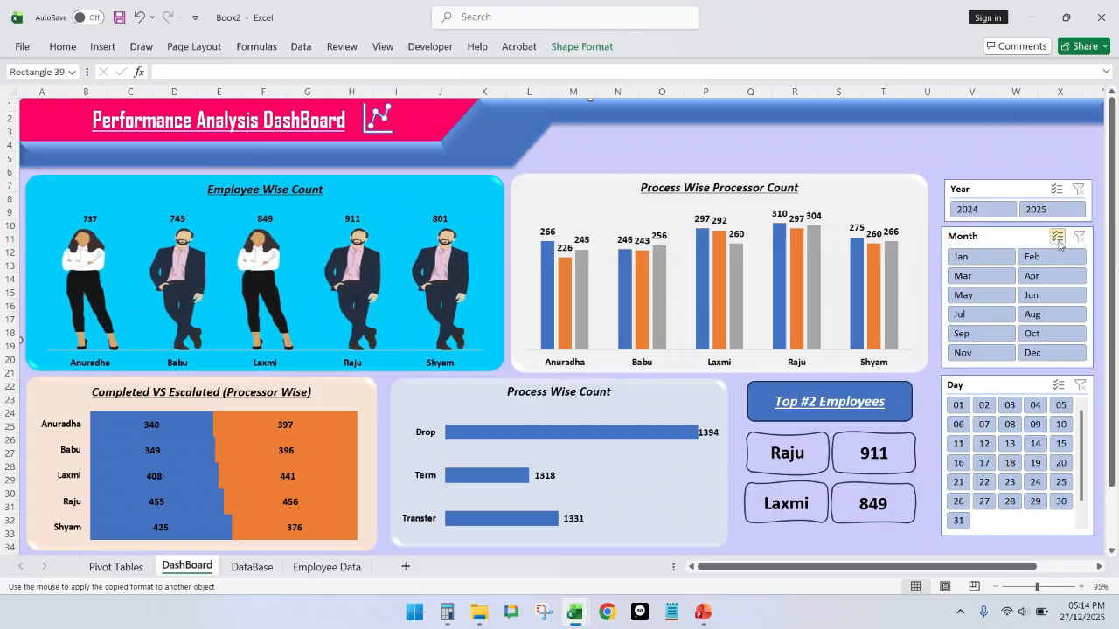
Step: Check the Powered by label and logo beneath the header of the TBZ_YTB reference dashboard, and return to Book2
key("alt+Tab")
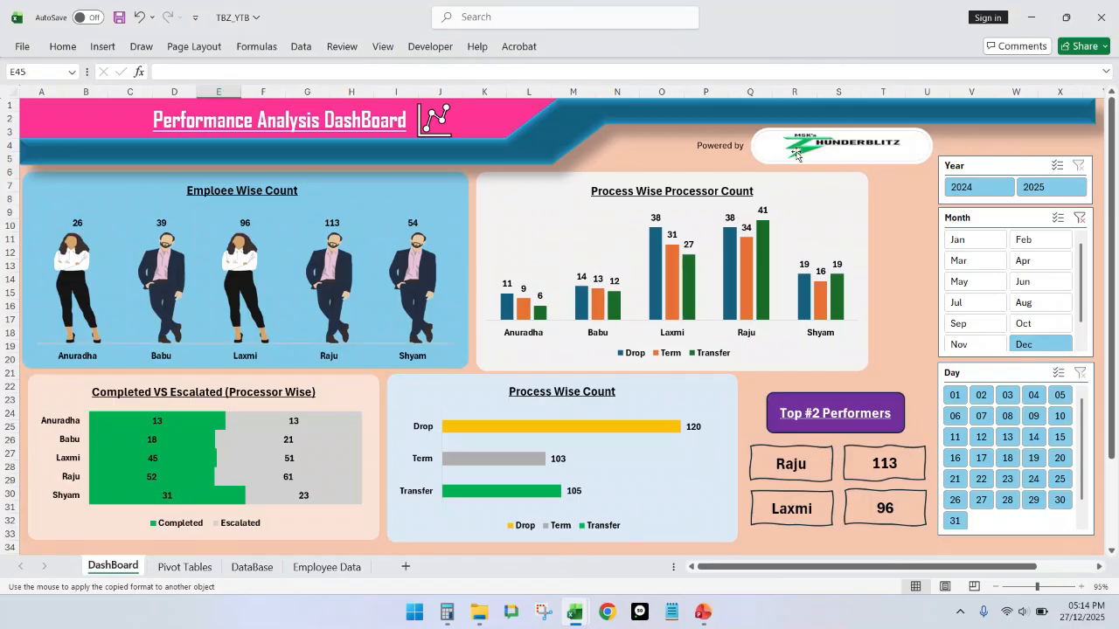
key("alt+Tab")
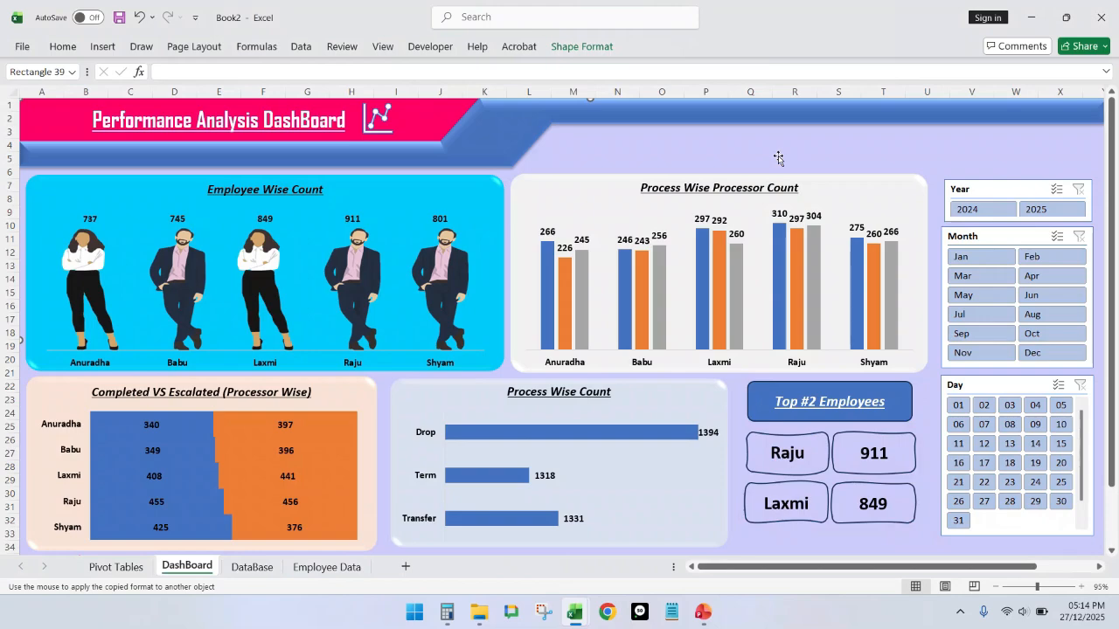
Step: Recheck the reference dashboard, and draw a rounded rectangle about 10.87 cm wide and 1.4 cm high beneath Book2's header, right of centre
key("alt+Tab")
key("alt+Tab")
key("alt+Tab")
key("alt+Tab")
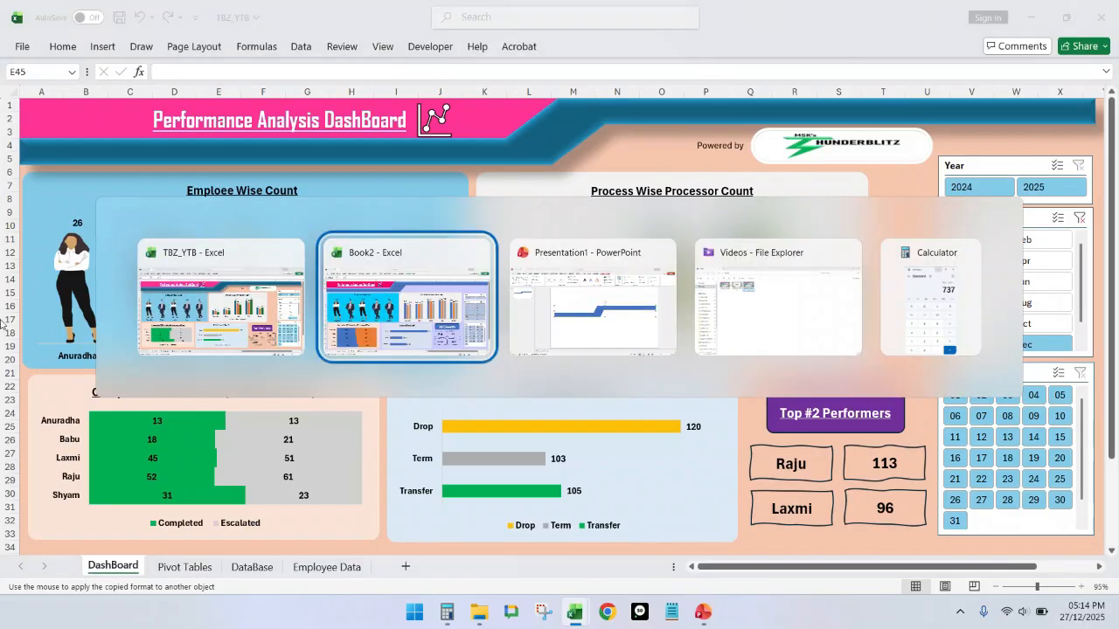
left_click(101, 45)
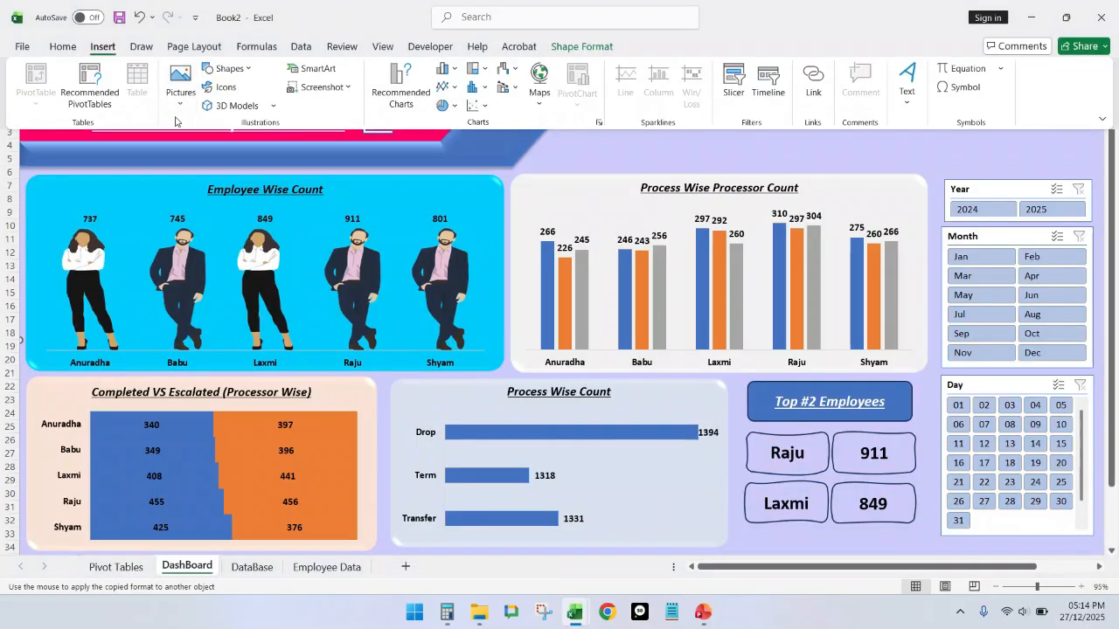
left_click(235, 69)
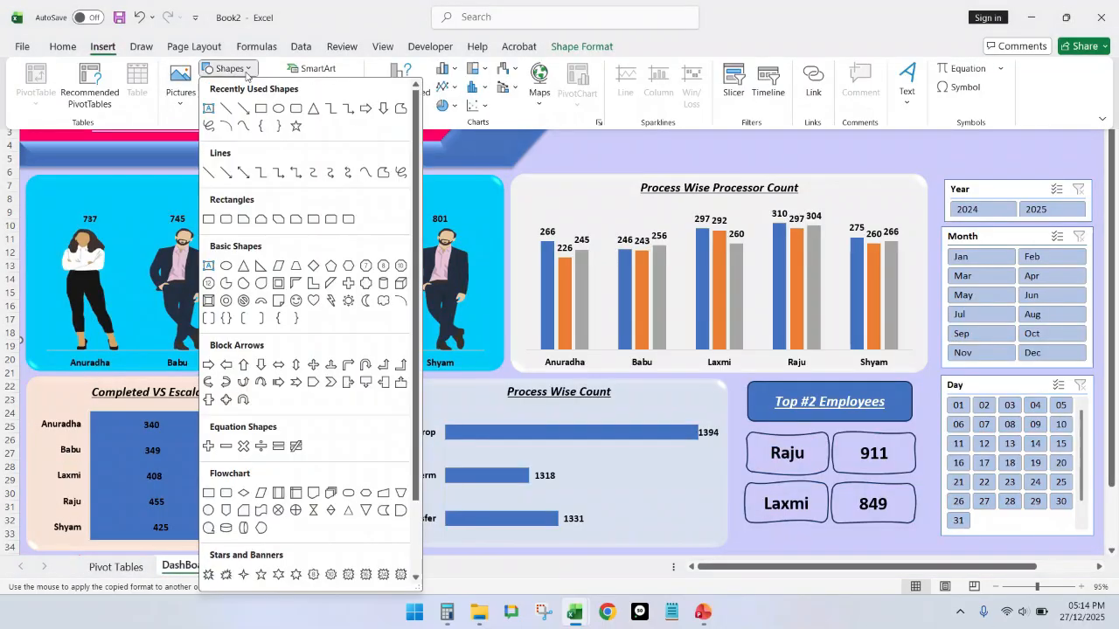
left_click(295, 109)
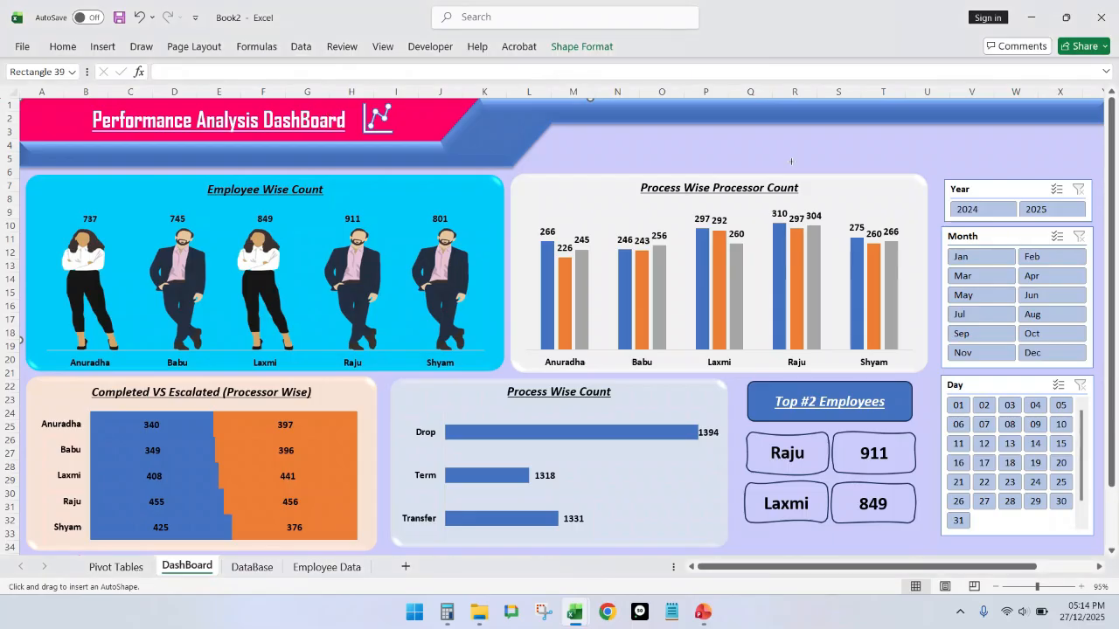
left_click_drag(776, 130, 1058, 164)
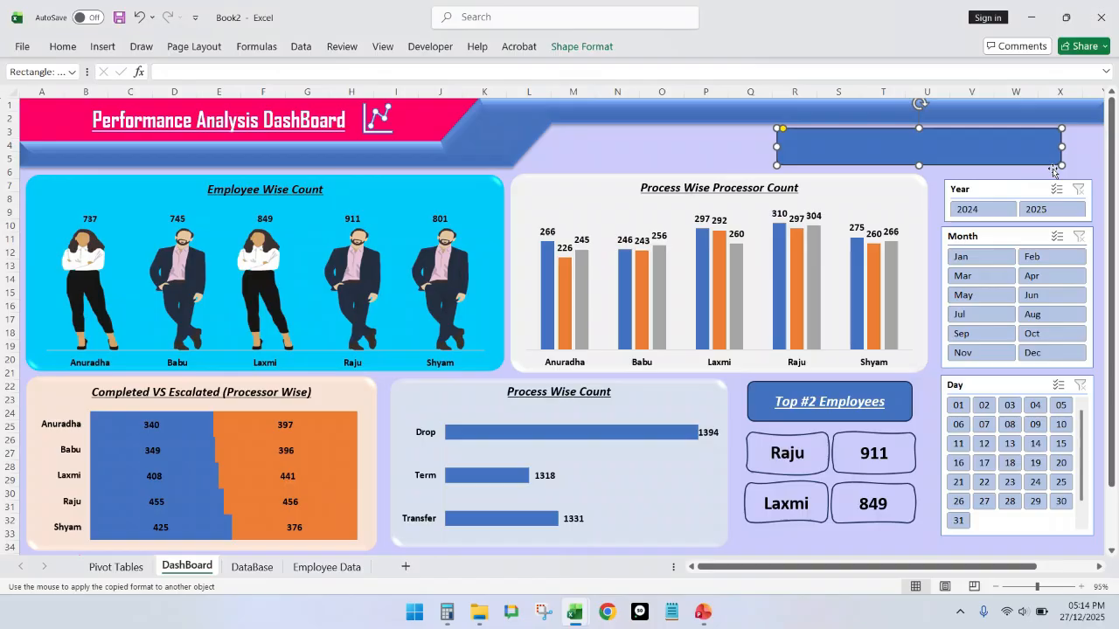
left_click(998, 131)
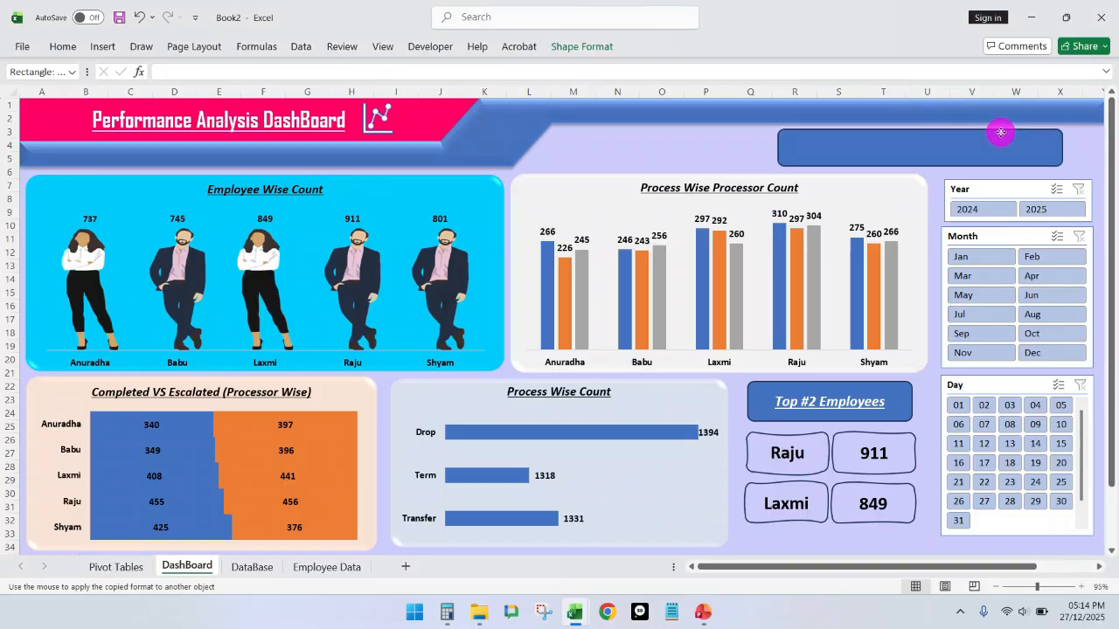
left_click(999, 132)
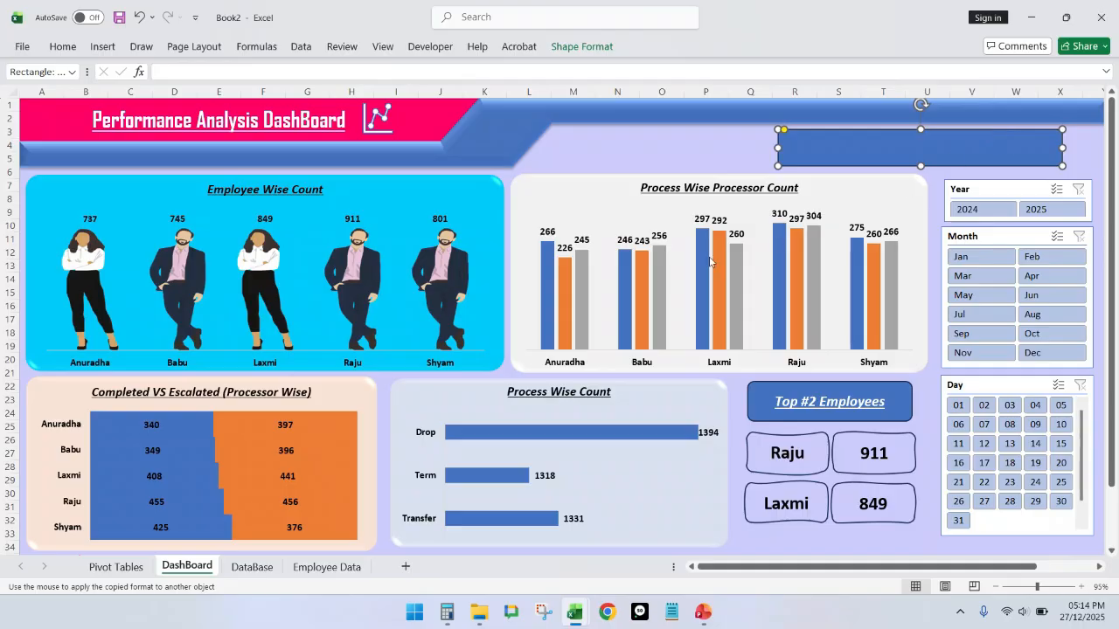
Step: Round the new rectangle's corners to the maximum so that its short ends become semicircular
mouse_move(653, 275)
left_click(795, 136)
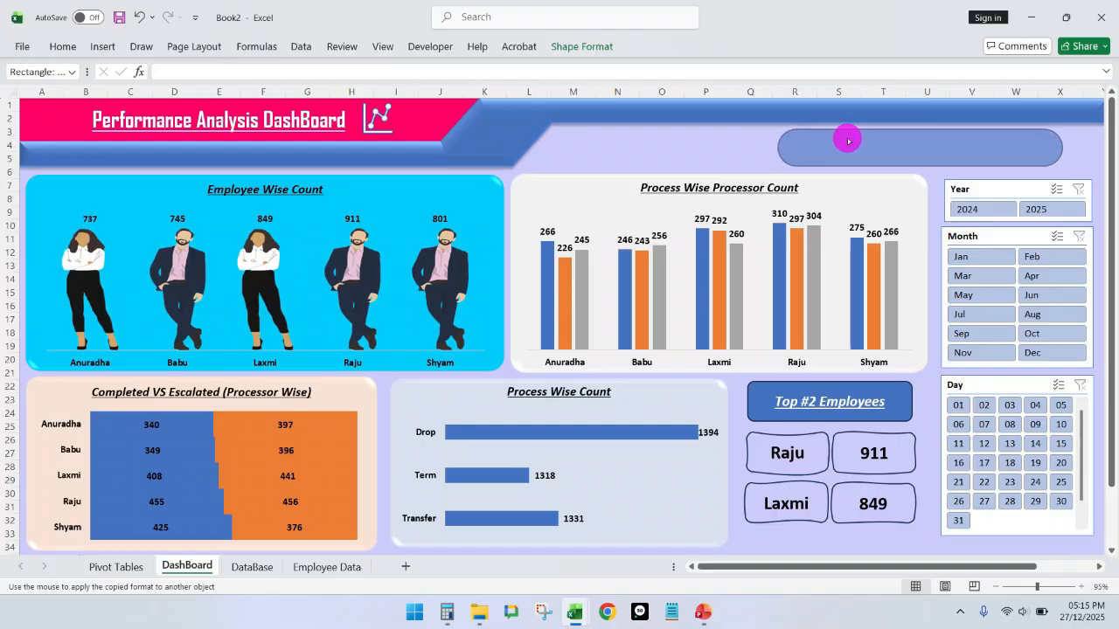
left_click(847, 139)
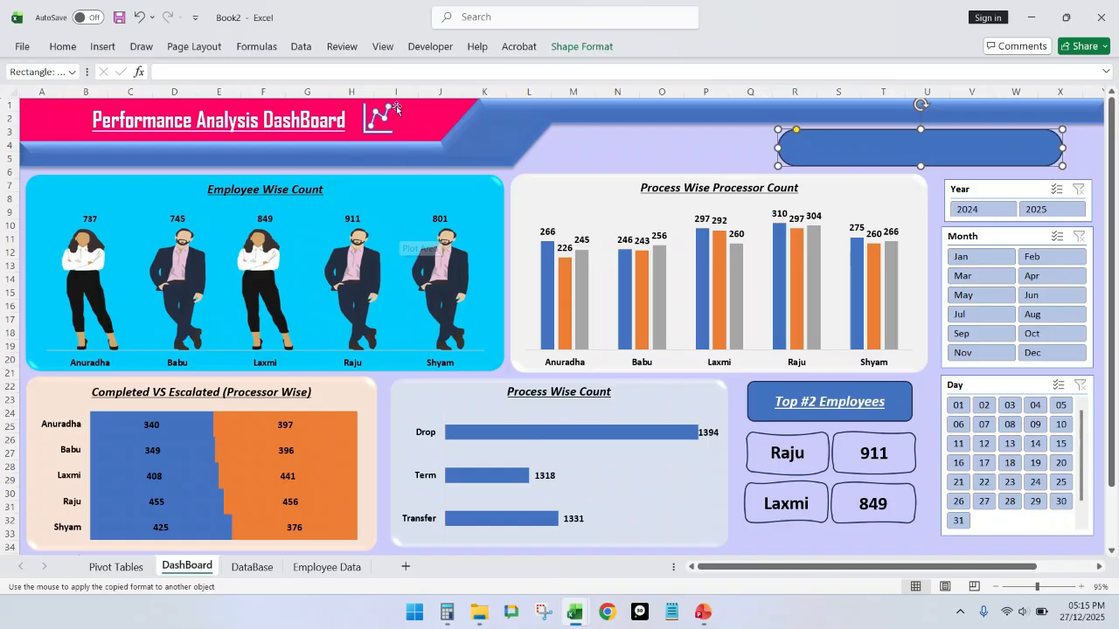
Step: Fill the rounded shape with the picture file Transparant_TBZ from the New TBZ folder in the connected phone's internal shared storage
left_click(580, 48)
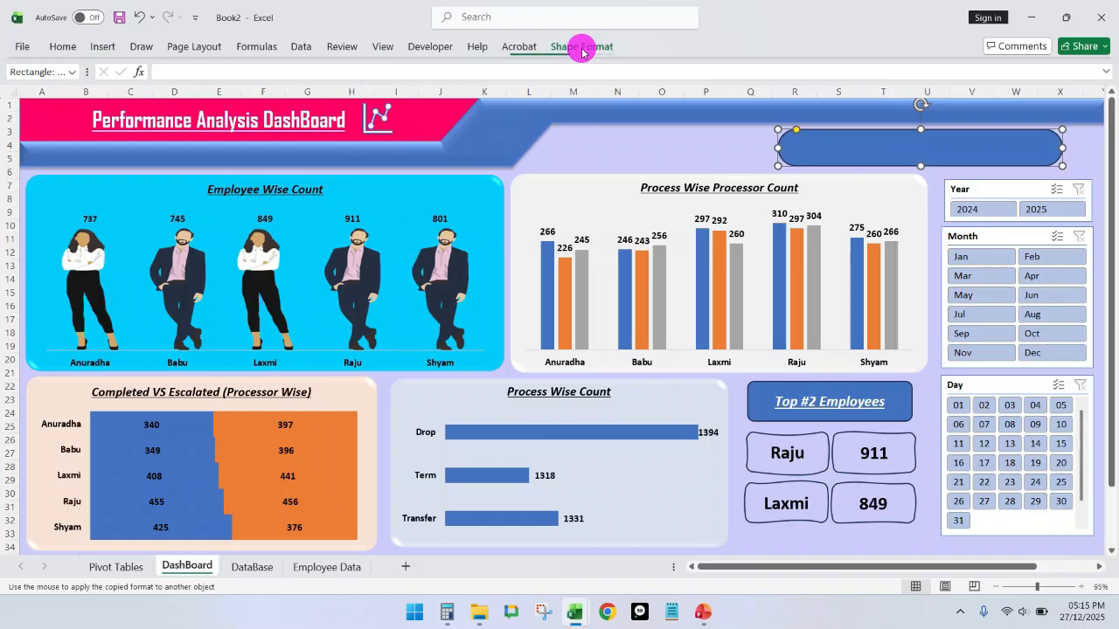
left_click(438, 69)
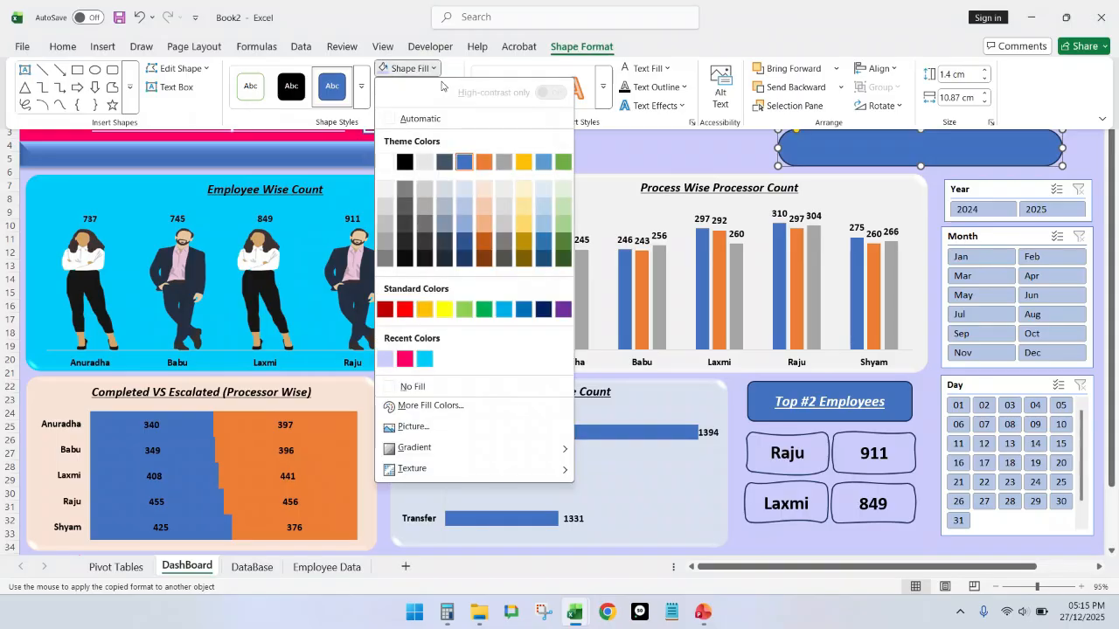
left_click(424, 429)
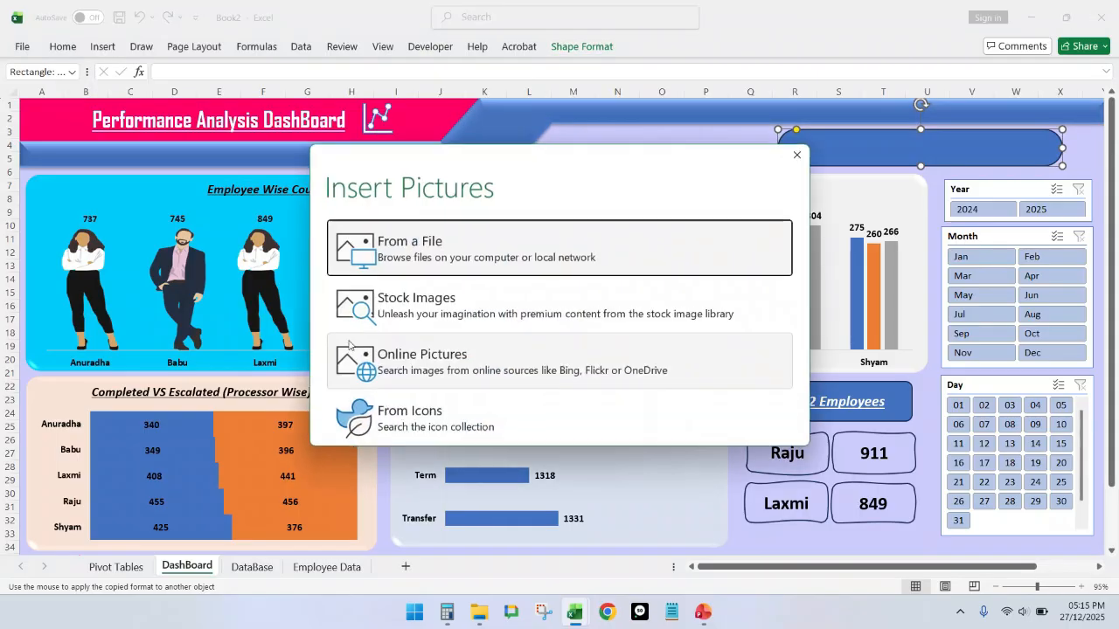
left_click(427, 261)
scroll(60, 192, "down", 8)
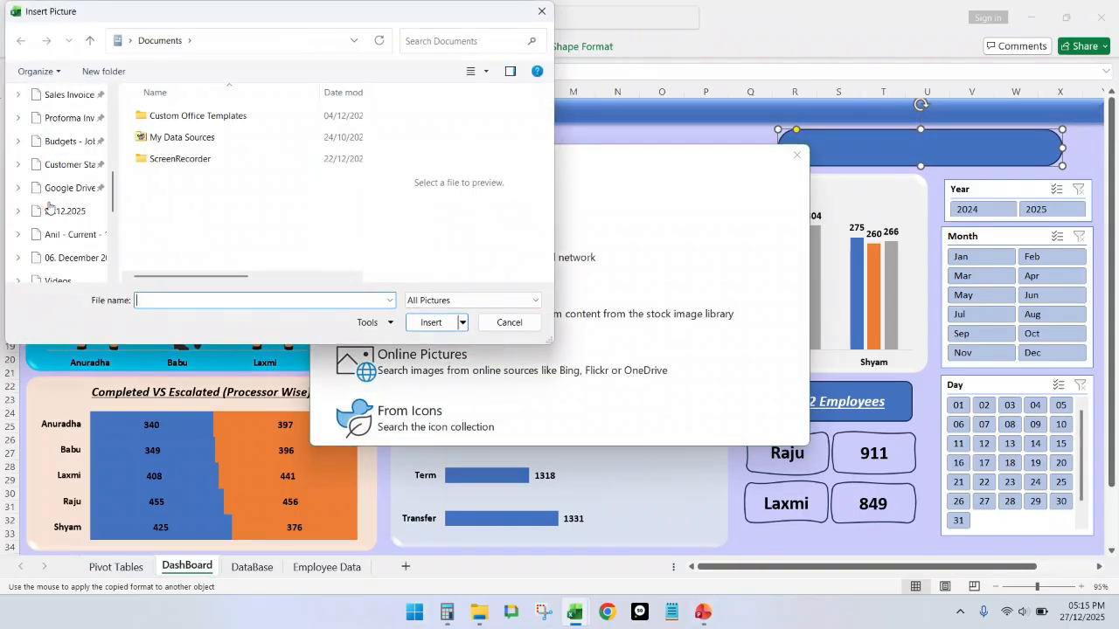
left_click(83, 105)
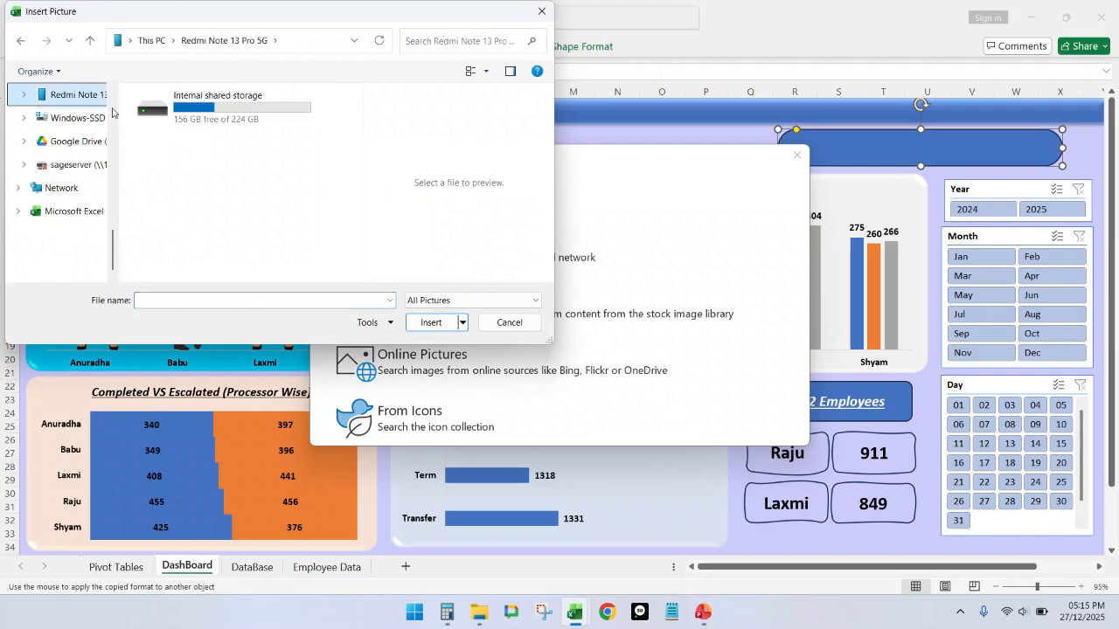
double_click(212, 108)
scroll(223, 197, "down", 3)
scroll(223, 199, "down", 3)
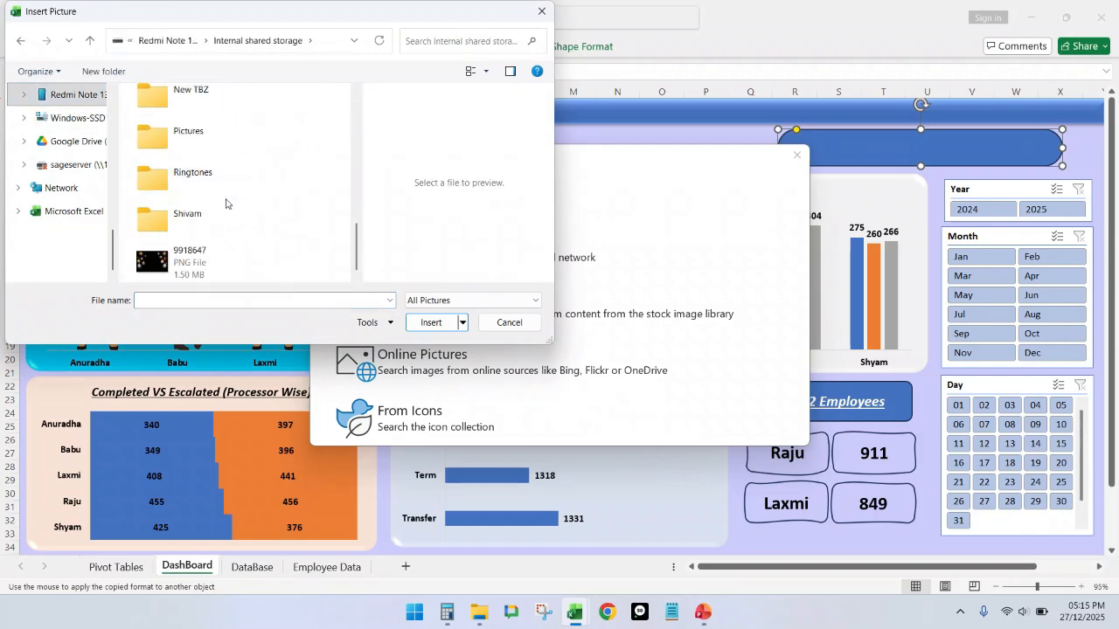
double_click(218, 95)
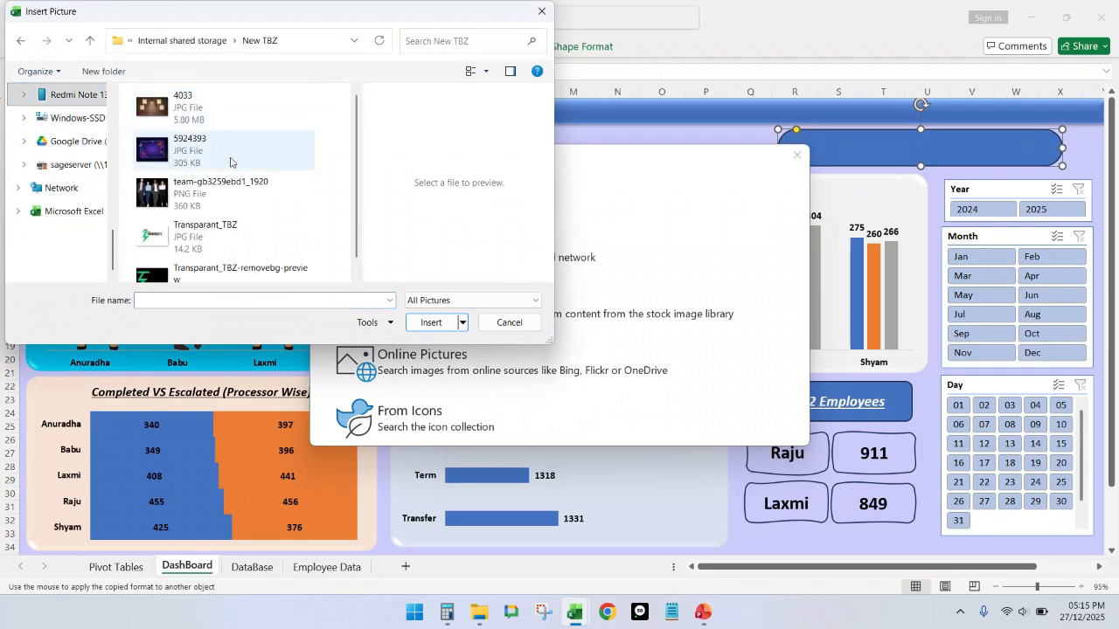
scroll(236, 210, "down", 1)
left_click(244, 218)
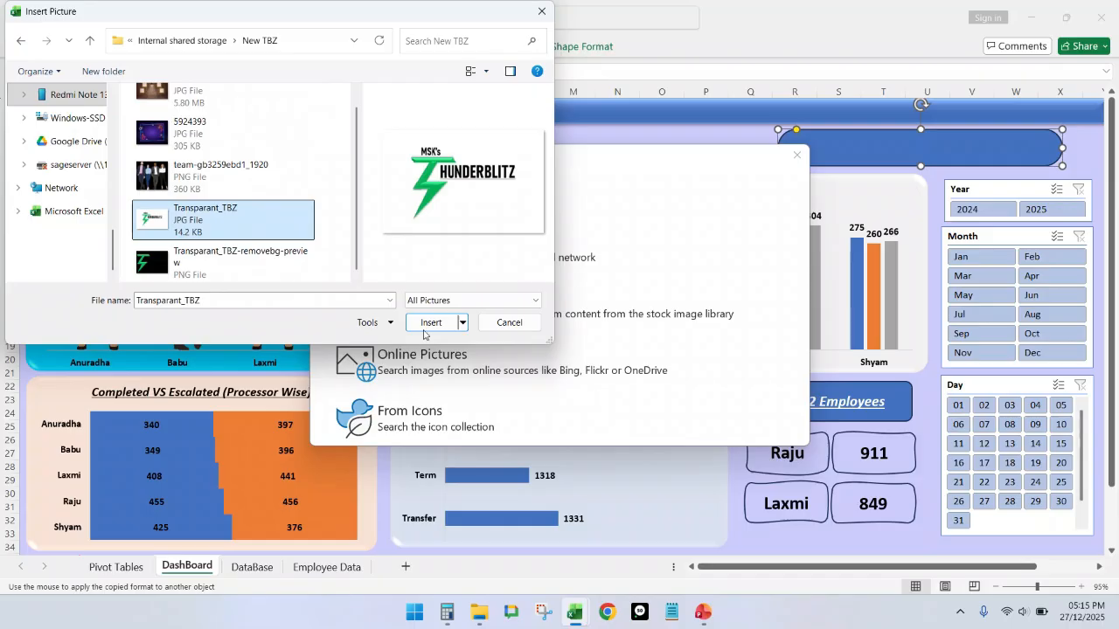
left_click(428, 325)
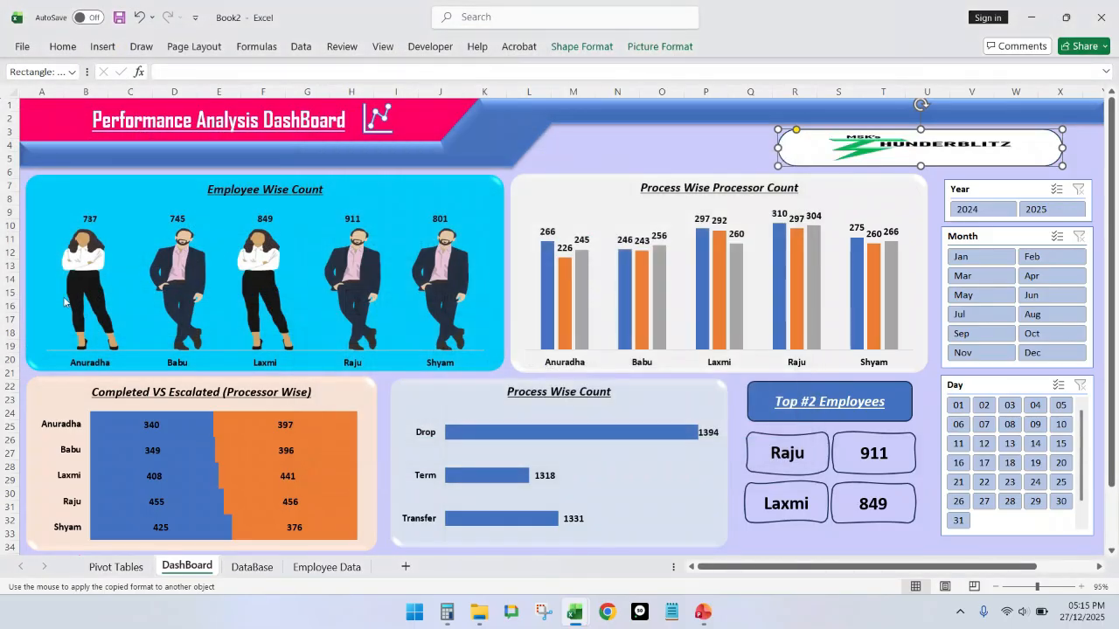
Step: Narrow the logo shape and place it directly above the Year slicer, near the dashboard's right edge
mouse_move(1062, 148)
left_mouse_down()
mouse_move(926, 152)
mouse_move(966, 155)
mouse_move(981, 130)
mouse_move(1068, 131)
left_mouse_up()
left_click(827, 155)
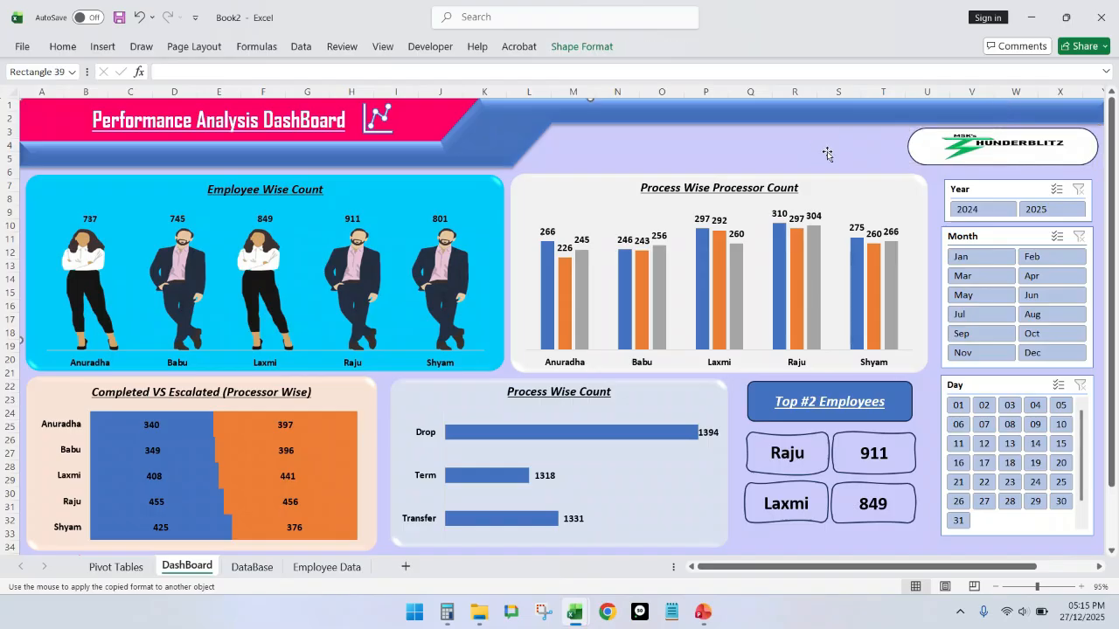
Step: Add a text box about 6.4 cm wide and 0.98 cm high beside the logo and enter "Powerd by" in it
left_click(581, 46)
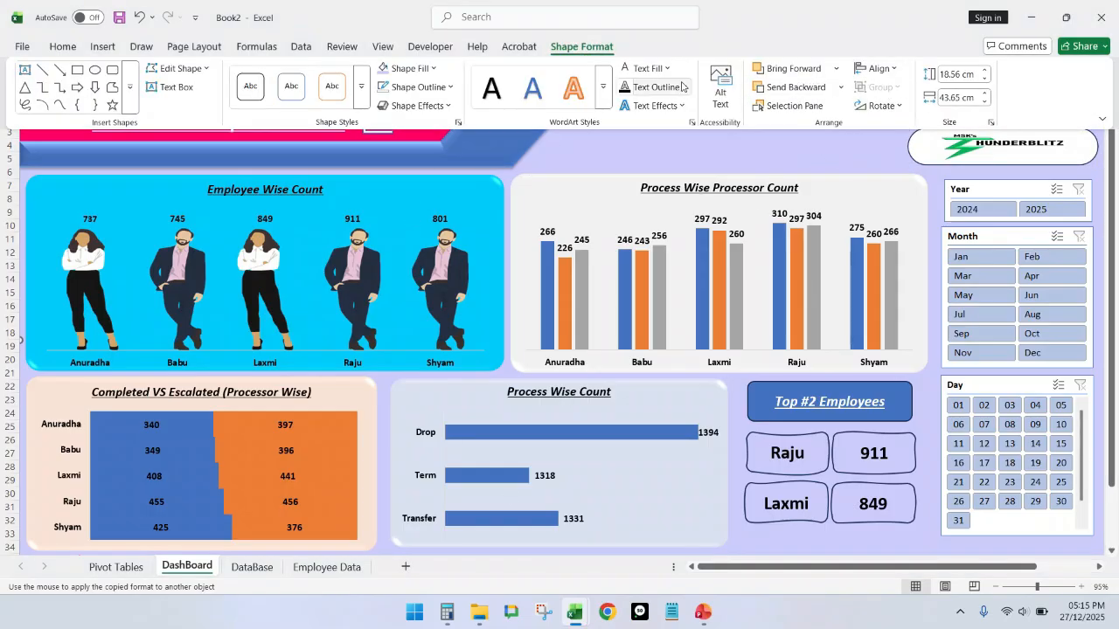
left_click(102, 47)
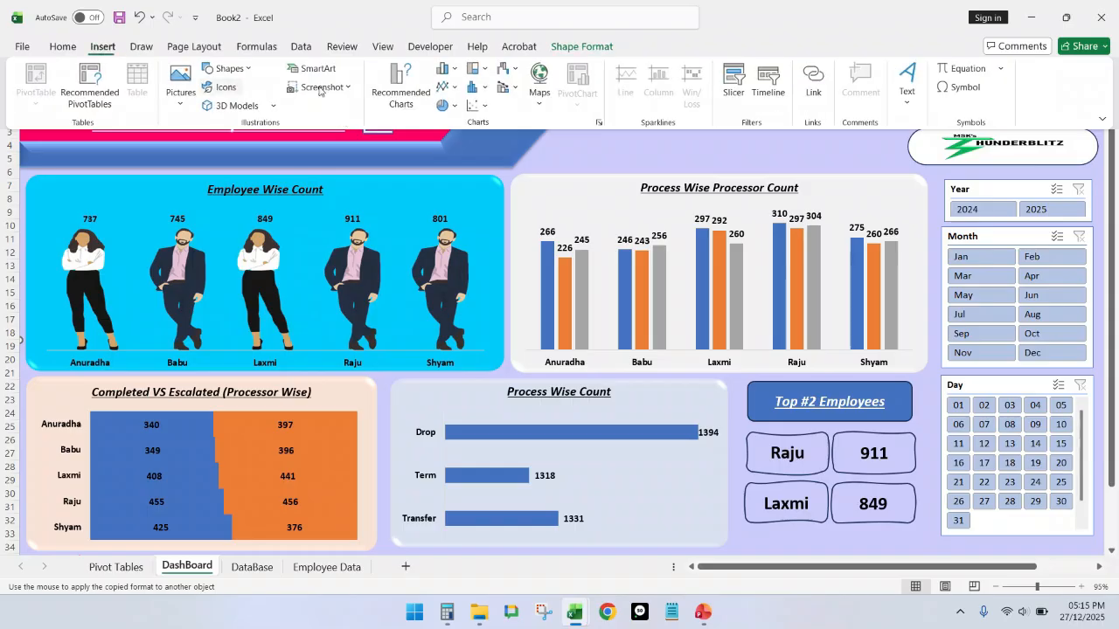
left_click(906, 83)
left_click(905, 155)
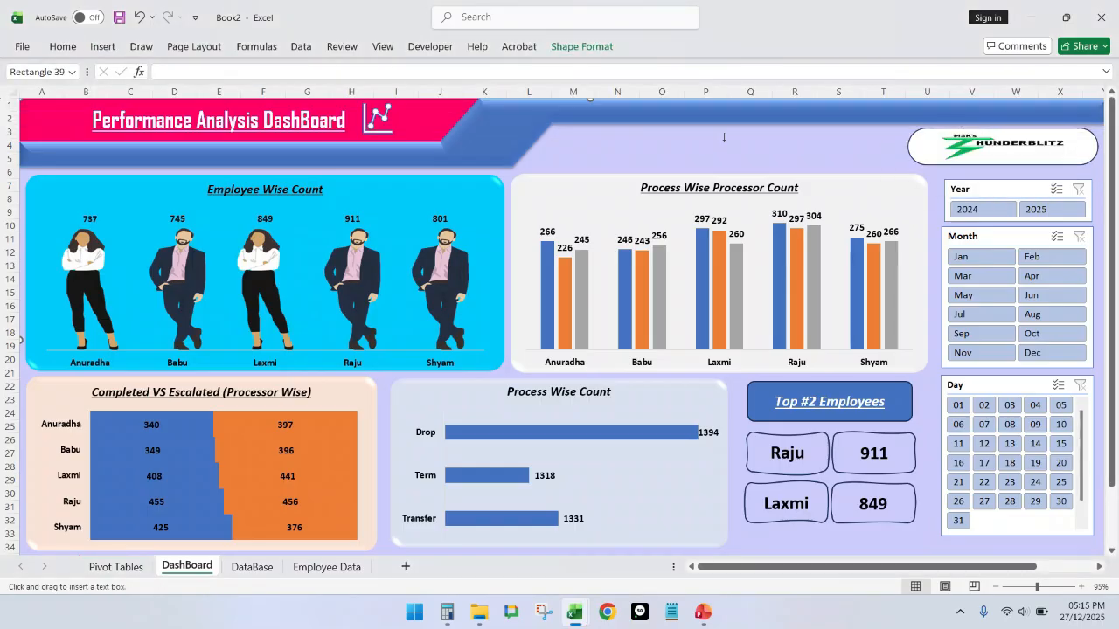
left_click_drag(724, 139, 861, 134)
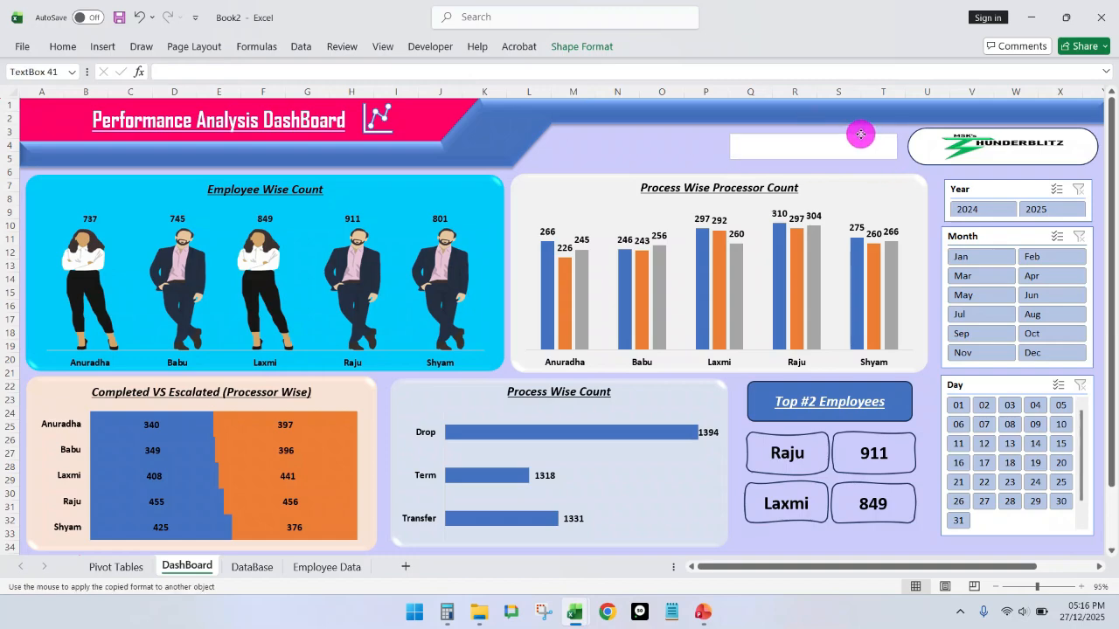
left_click(848, 148)
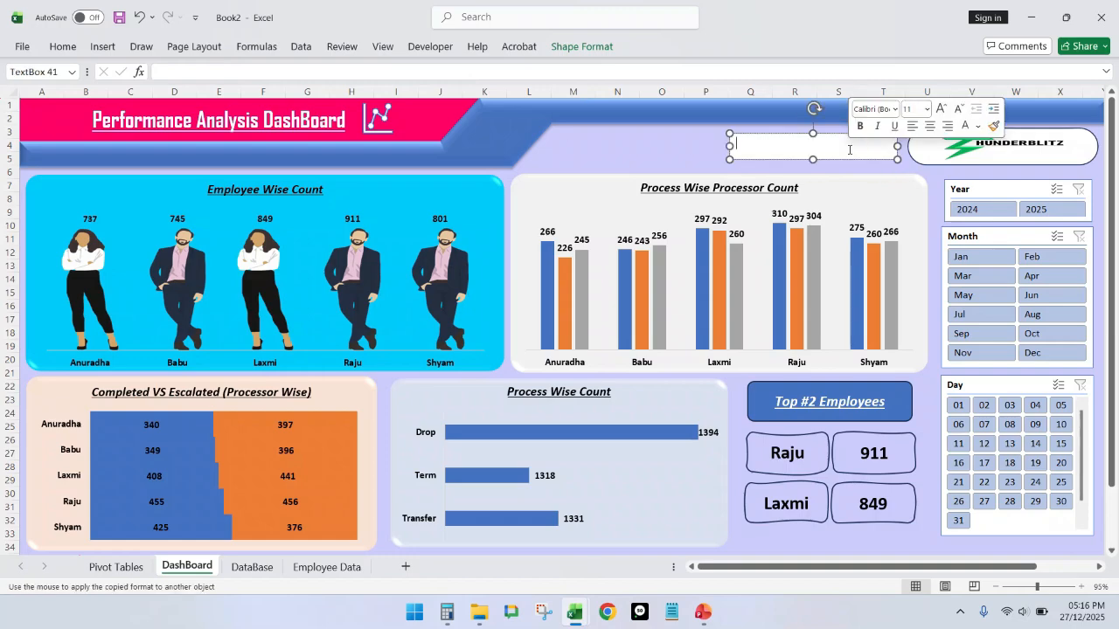
type("Power")
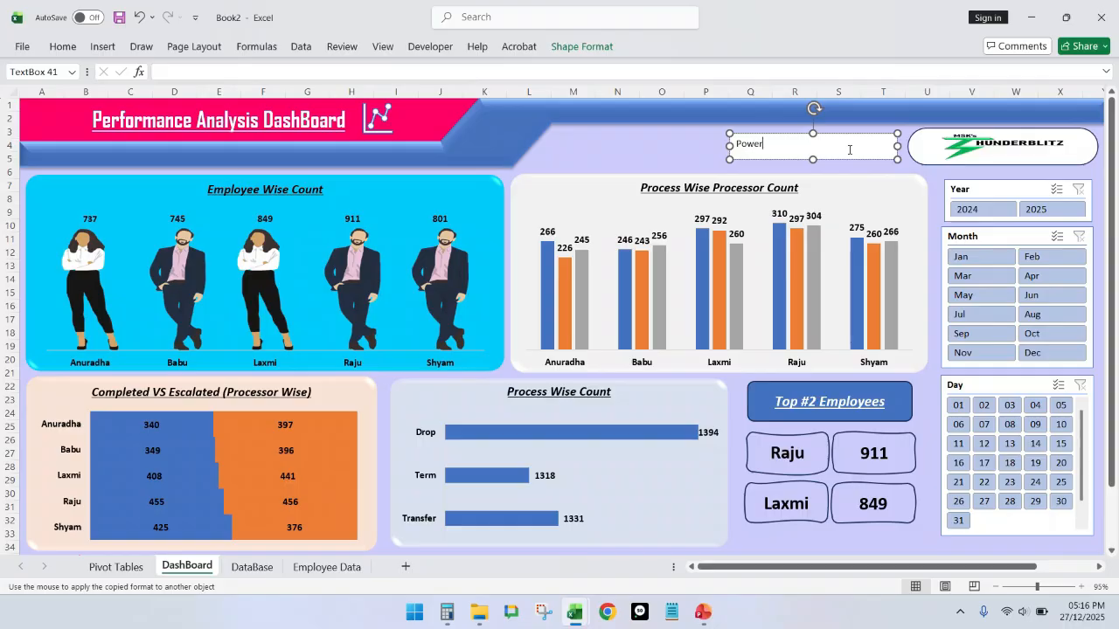
type("d by")
left_click(640, 153)
left_click(830, 151)
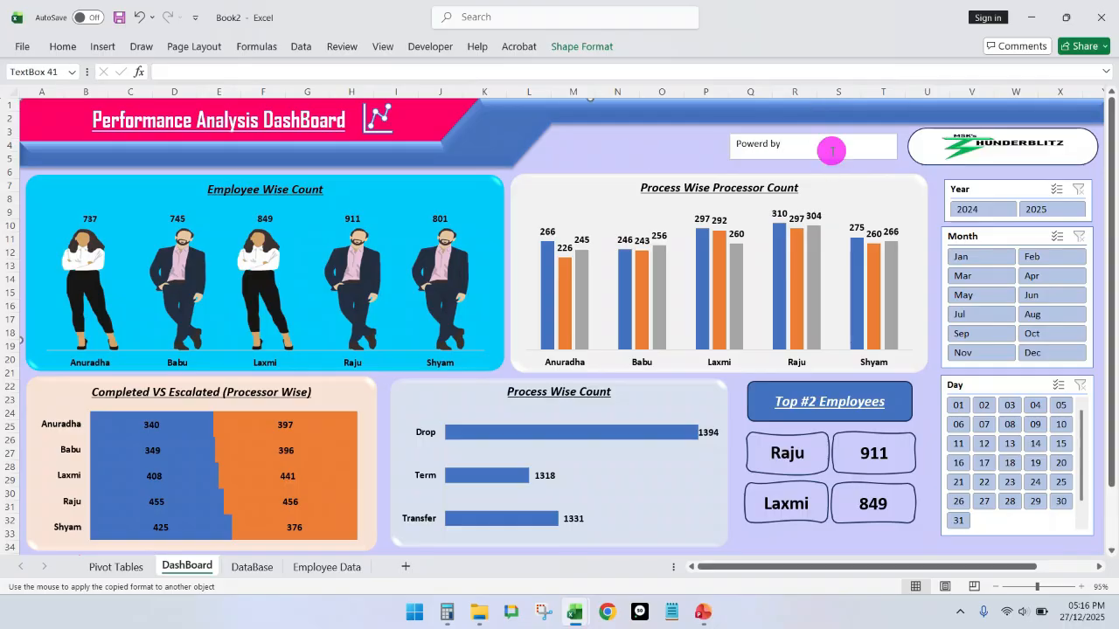
Step: Remove the fill of the text box beside the logo and set its text color to black
left_click(585, 46)
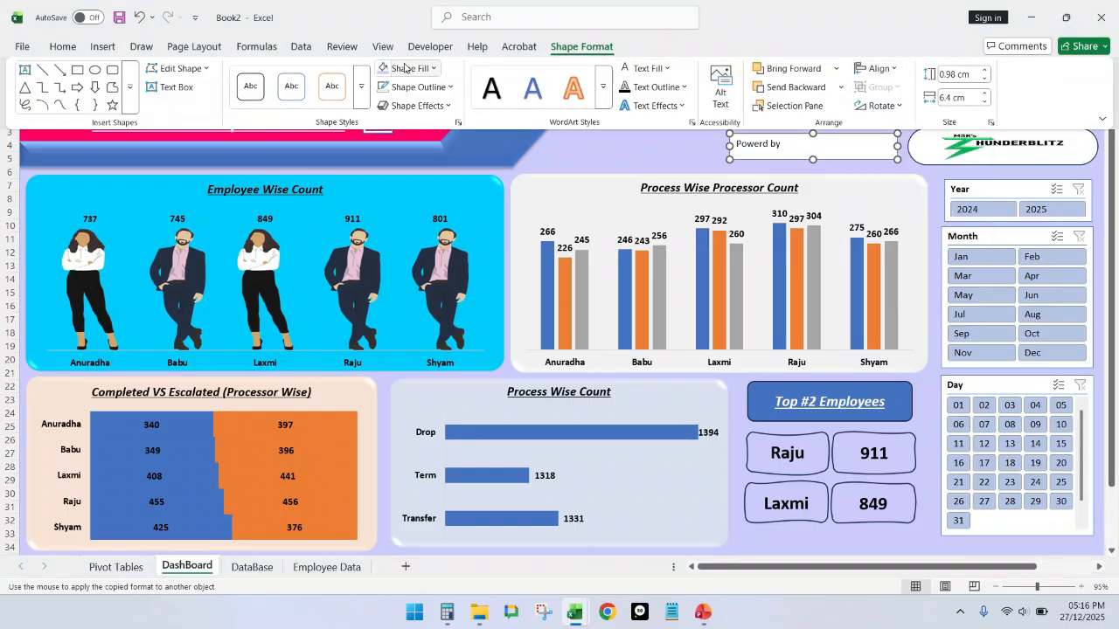
left_click(432, 76)
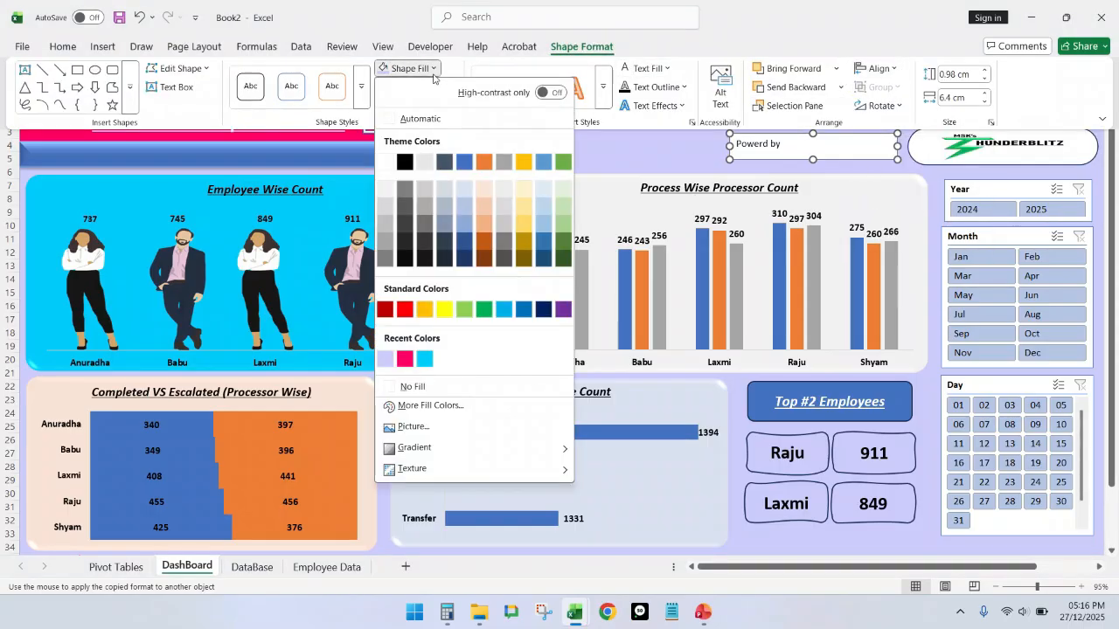
left_click(428, 384)
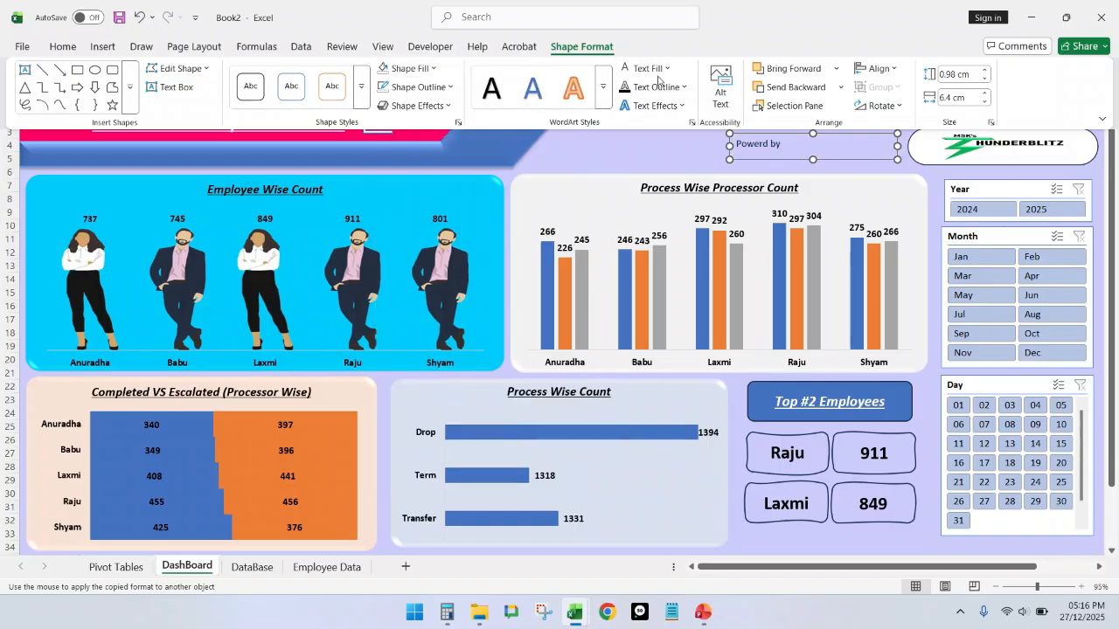
left_click(667, 70)
left_click(647, 162)
Step: Reduce the font size of the label beside the logo to 10
left_click(63, 46)
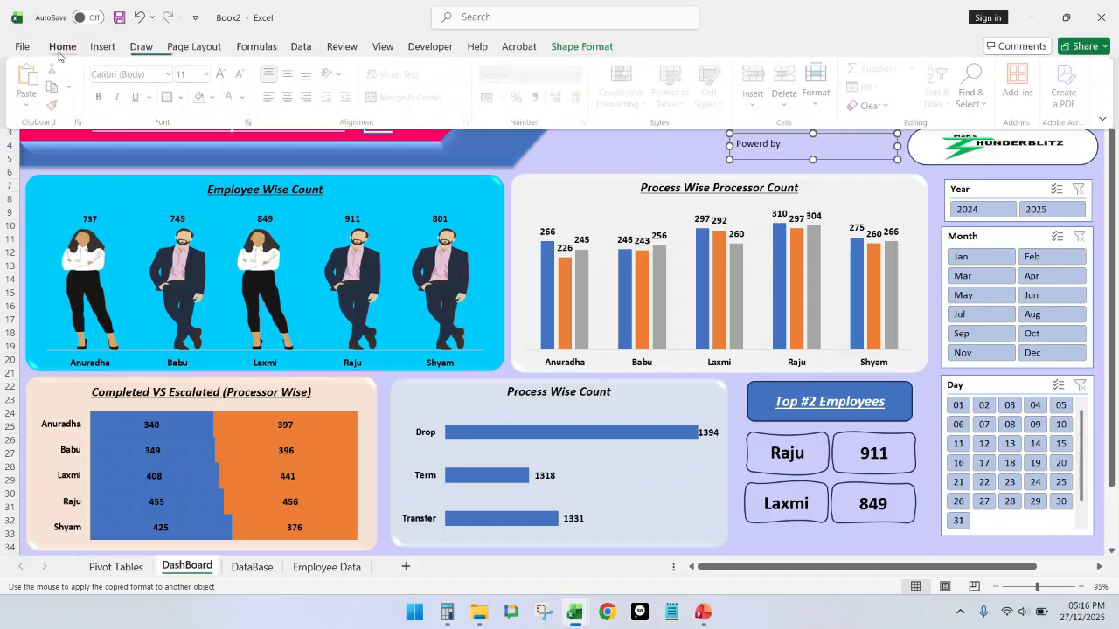
left_click(241, 76)
left_click(240, 75)
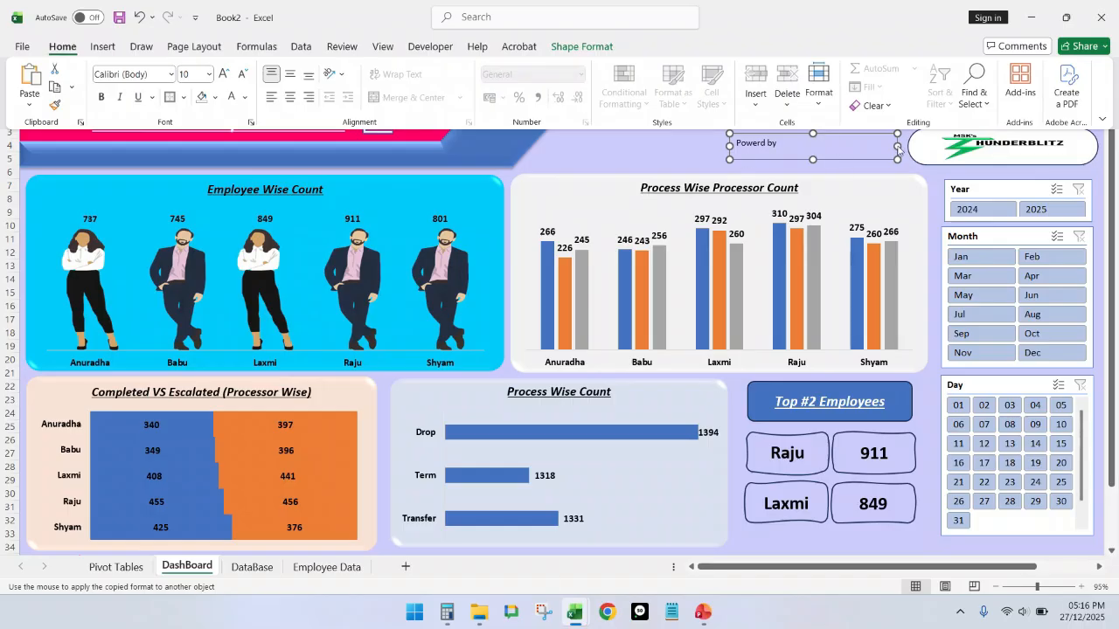
Step: Narrow the label's text box to about 2.5 cm wide and correct its text to "Powered by"
left_click(831, 145)
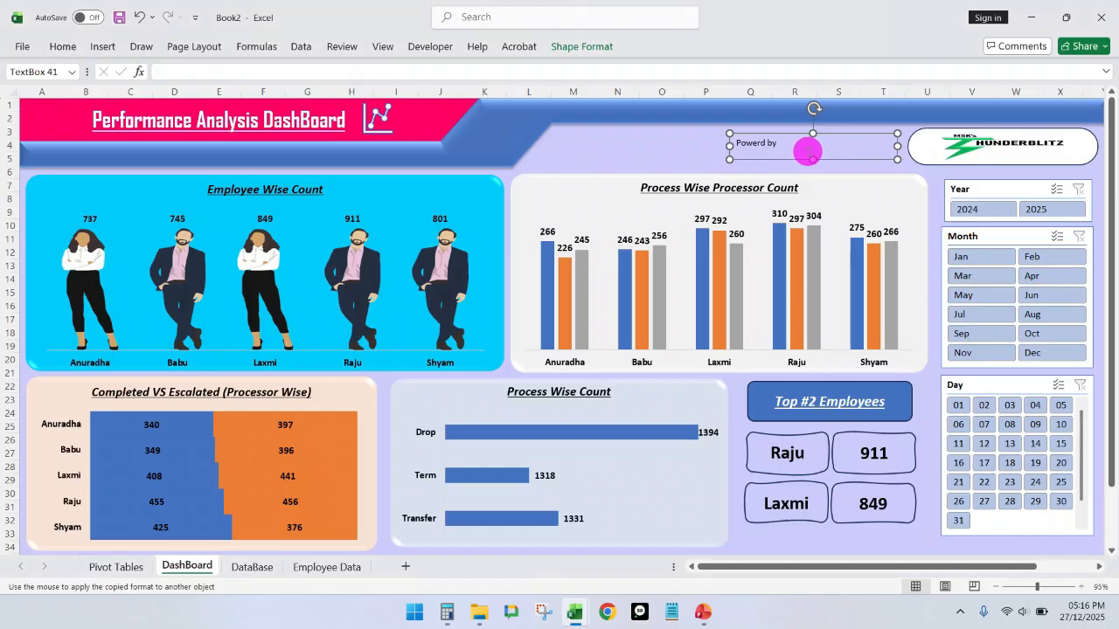
left_click_drag(897, 147, 795, 147)
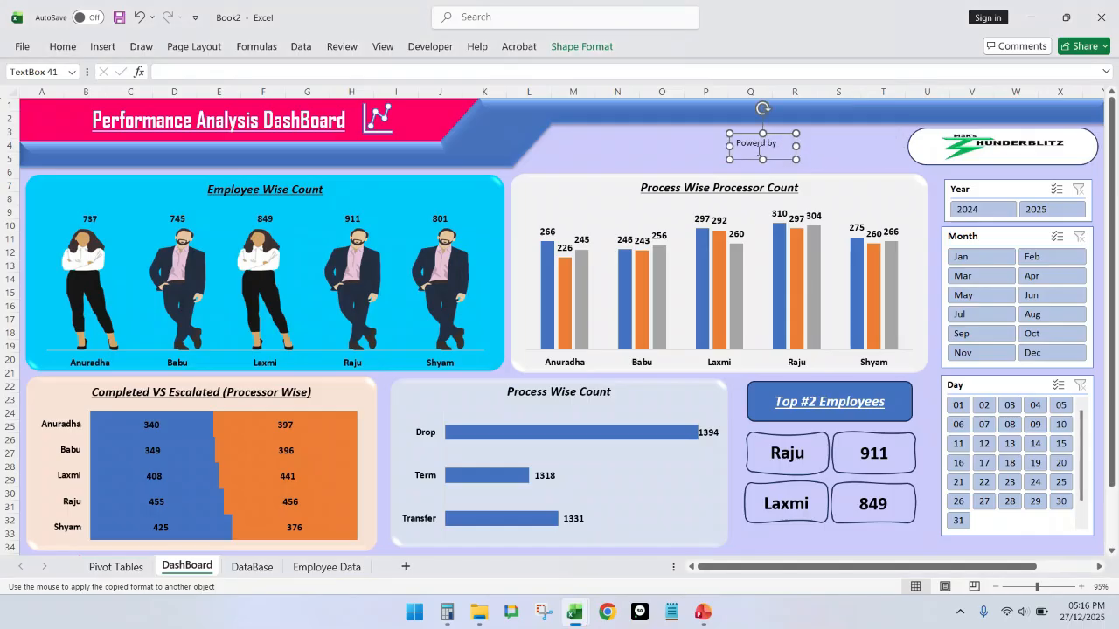
type("r")
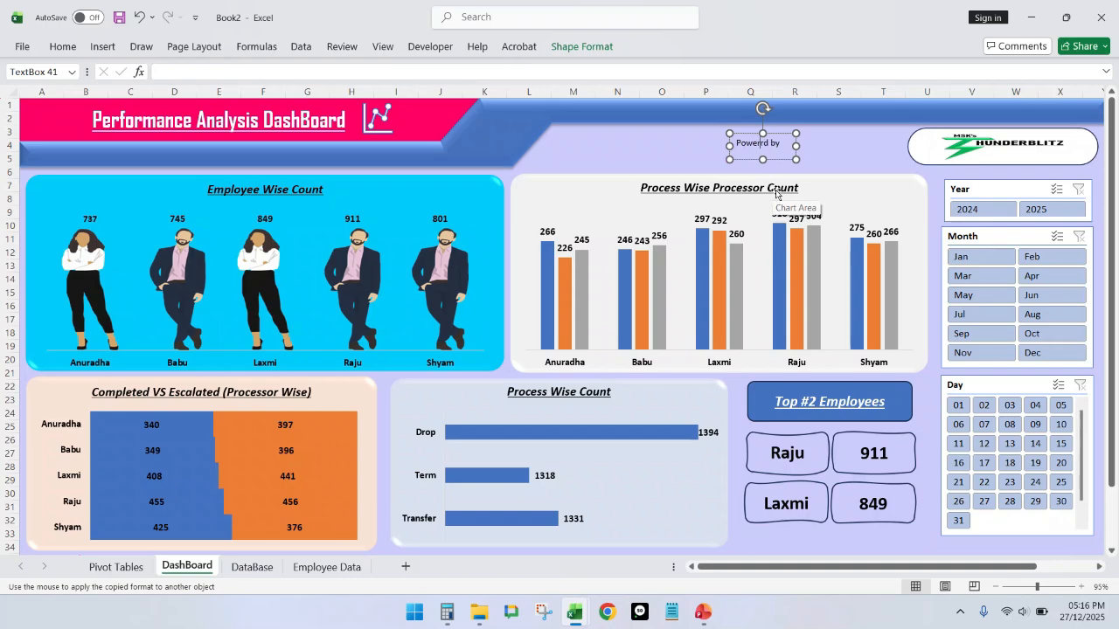
type("er")
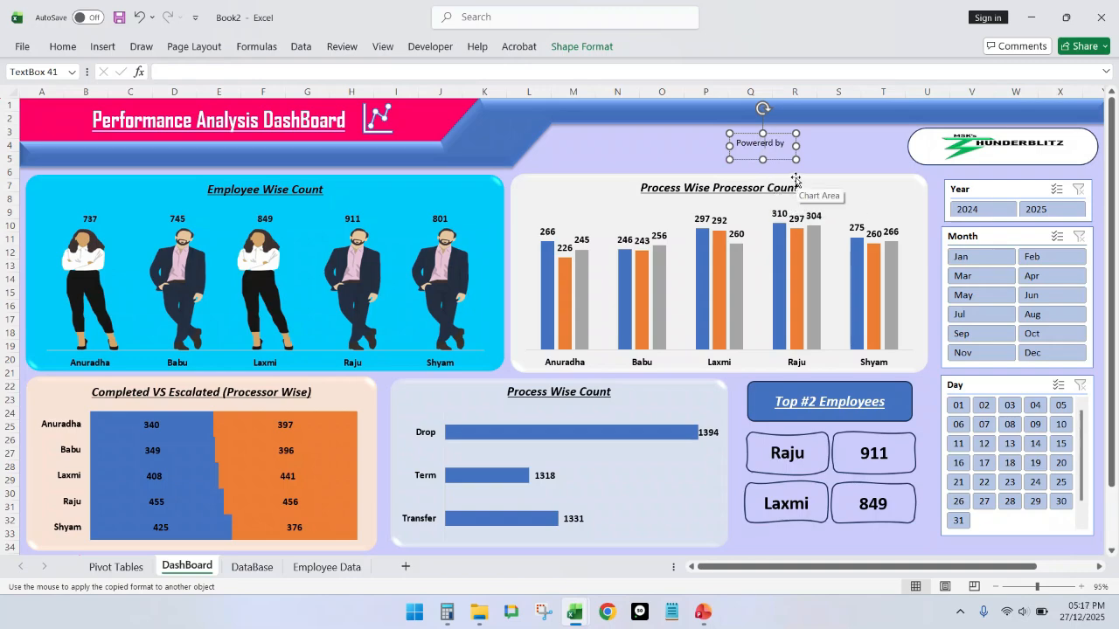
key("BackSpace")
key("BackSpace")
key("BackSpace")
key("BackSpace")
key("BackSpace")
key("BackSpace")
key("BackSpace")
type("Powered")
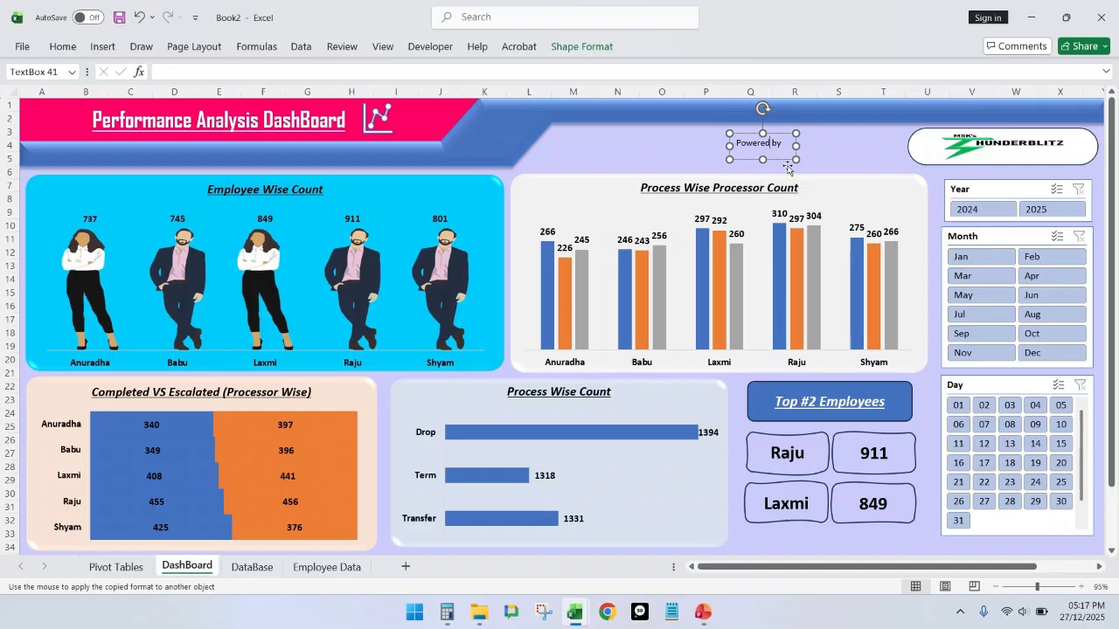
Step: Move the "Powered by" label right beside the logo and make its text bold
left_click_drag(781, 156, 877, 162)
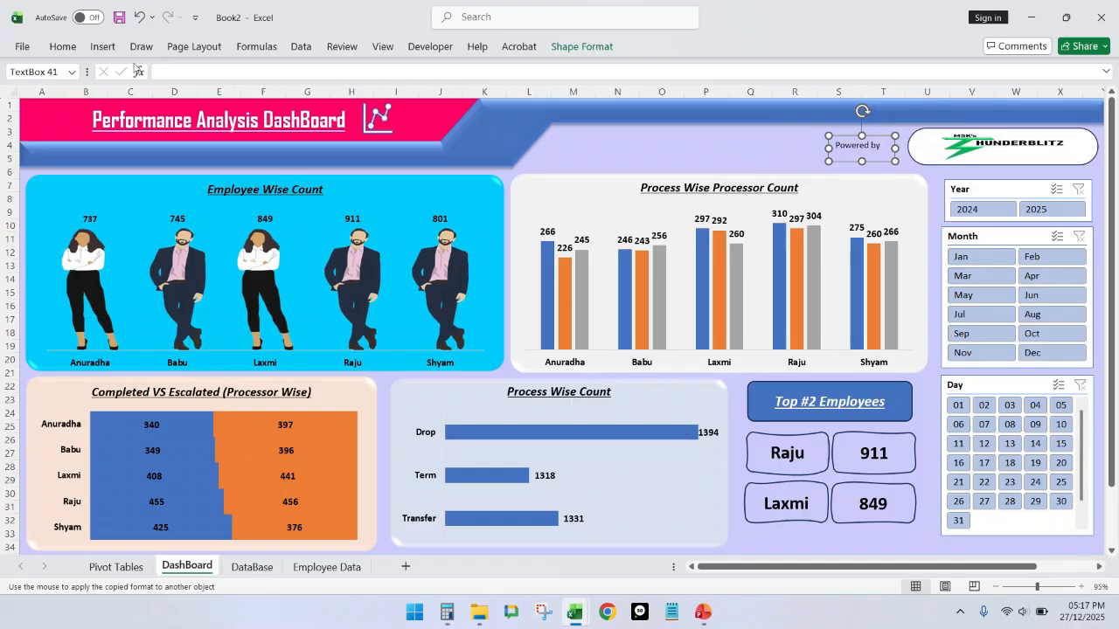
left_click(65, 48)
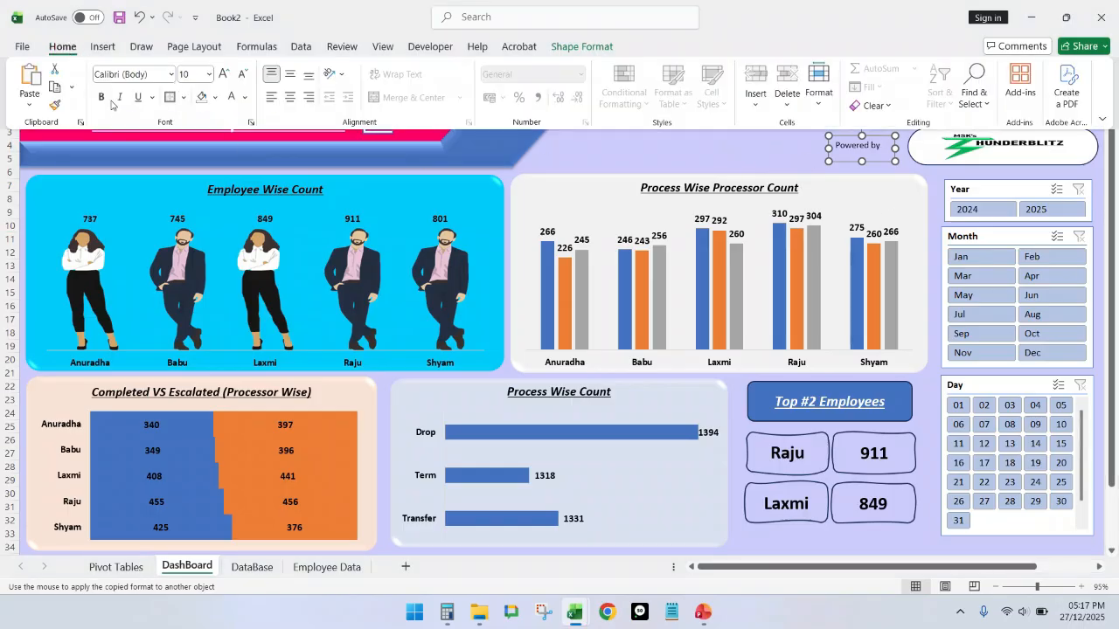
left_click(743, 156)
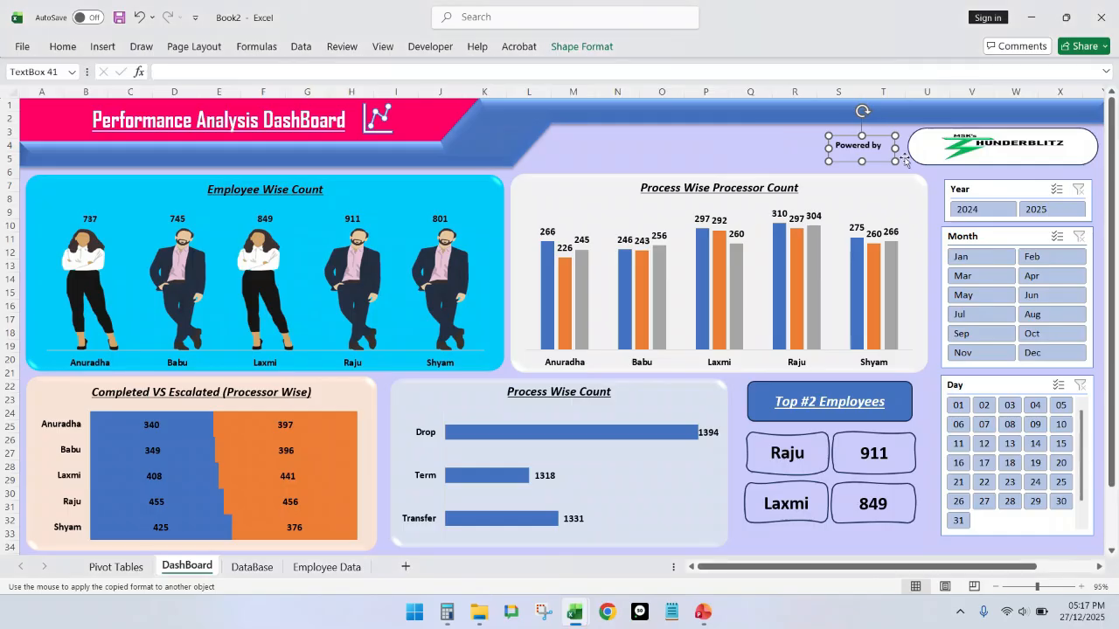
Step: Remove the outline of the "Powered by" text box and shift it slightly closer to the logo
left_click(871, 161)
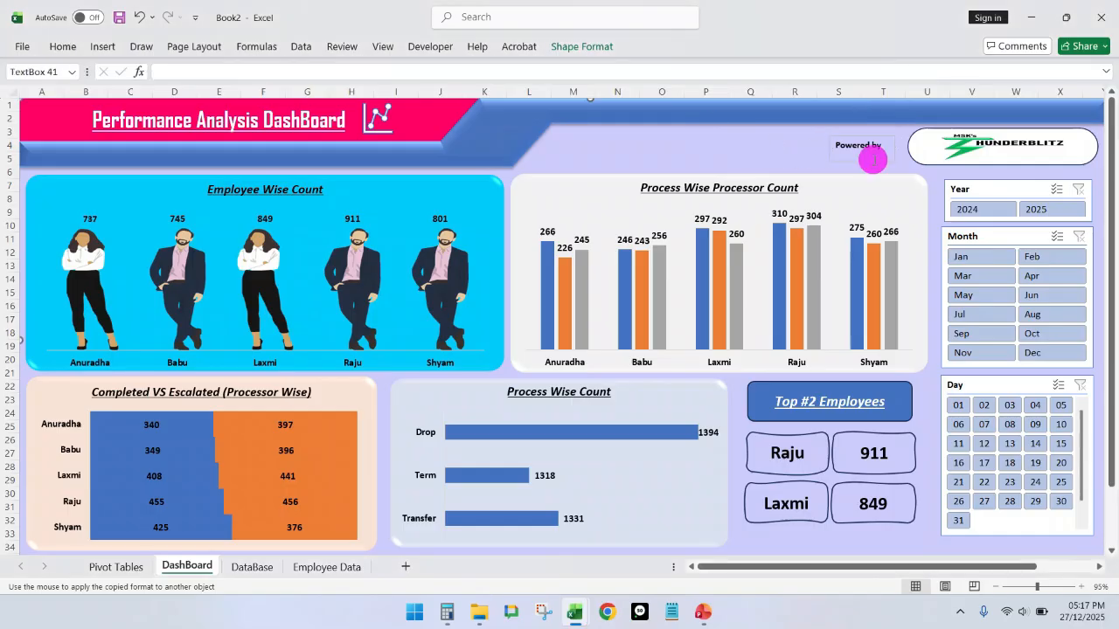
left_click(581, 47)
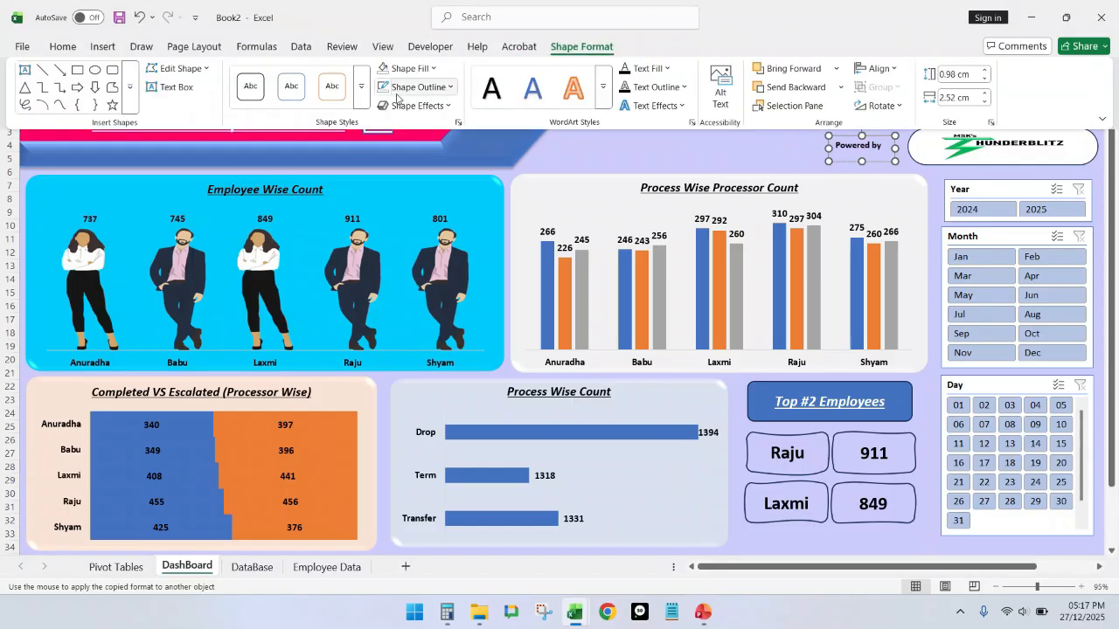
left_click(417, 86)
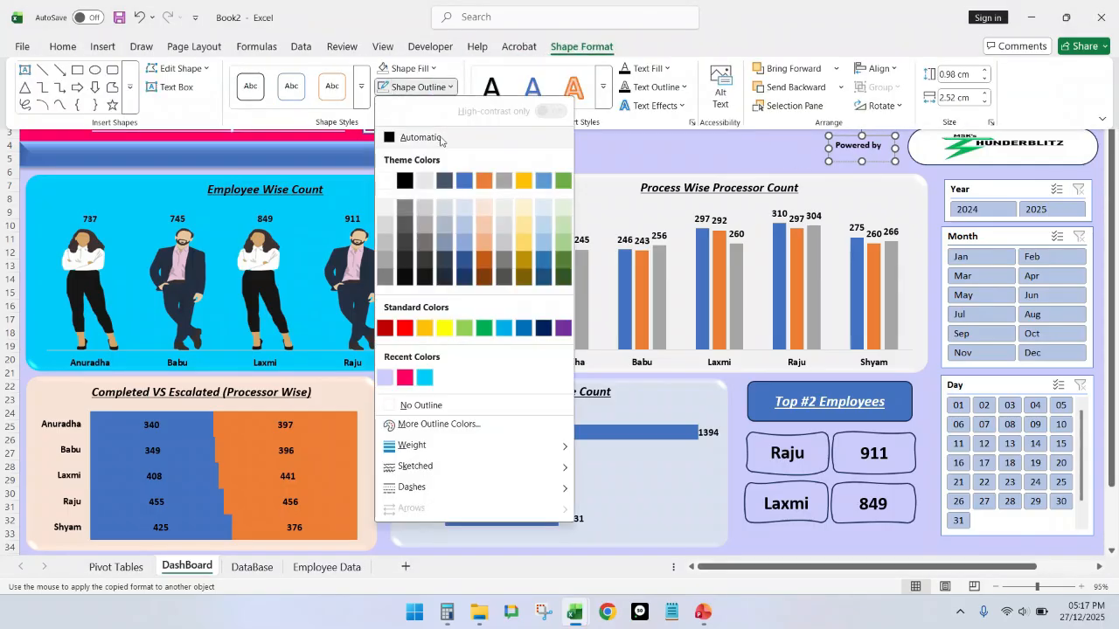
left_click(422, 405)
left_click(739, 147)
left_click(849, 144)
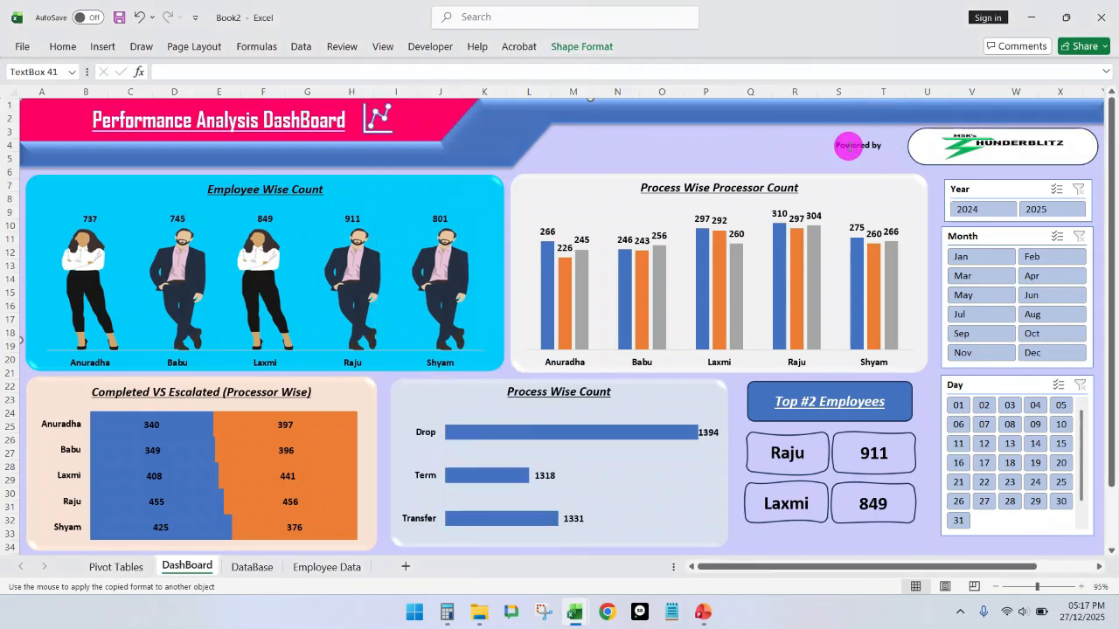
left_click_drag(879, 165, 895, 163)
left_click(732, 142)
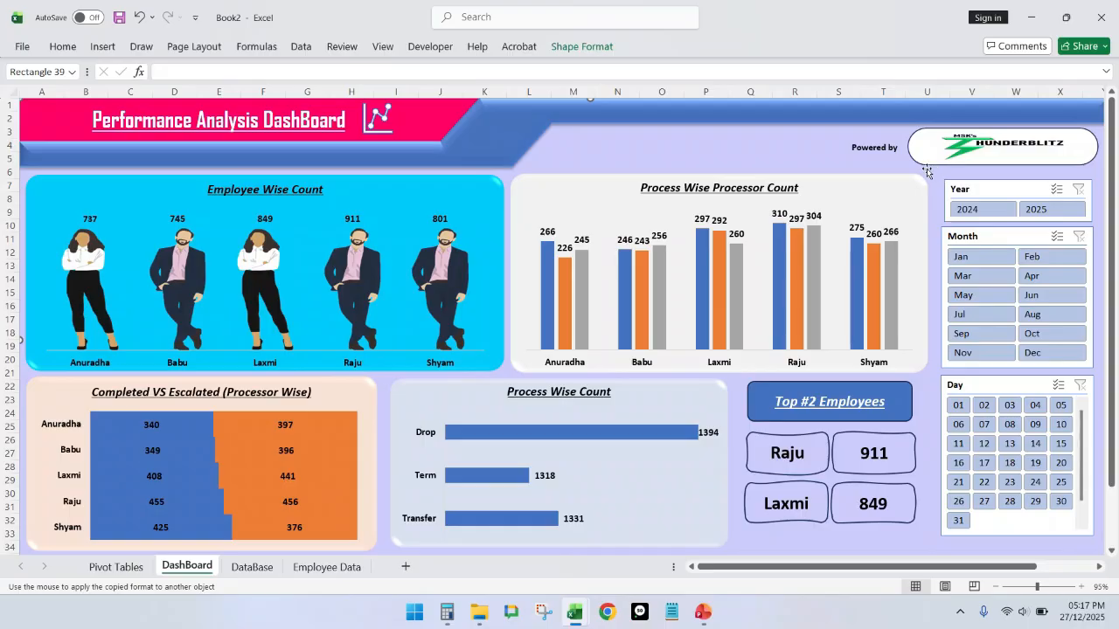
Step: Review the Request Number column in the DataBase sheet and return to the DashBoard sheet
left_click(253, 568)
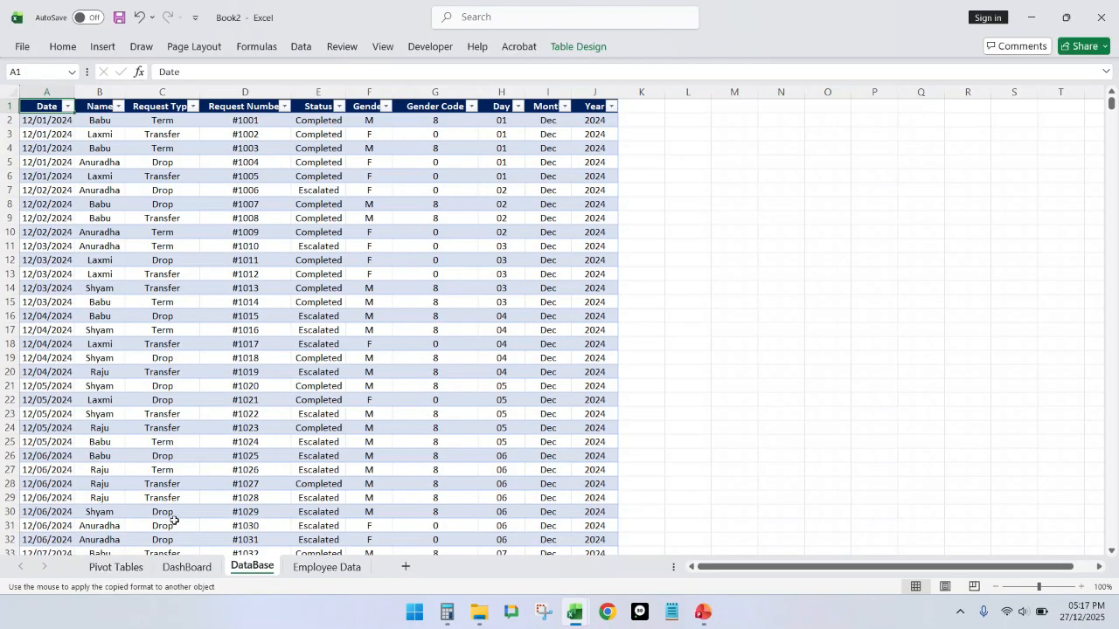
left_click(265, 90)
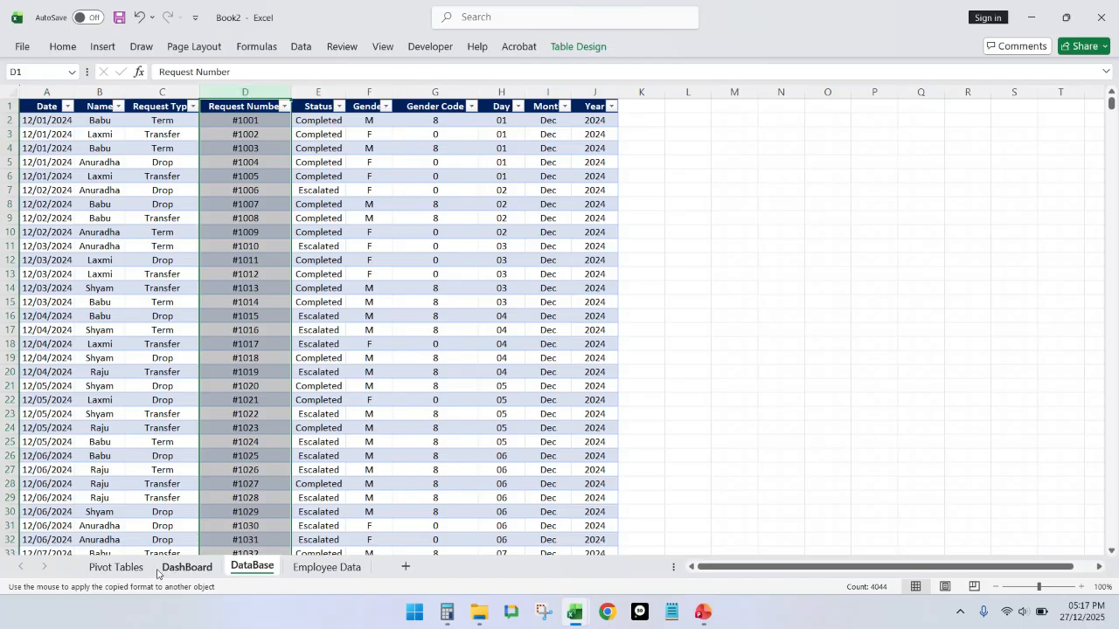
left_click(116, 566)
left_click(185, 567)
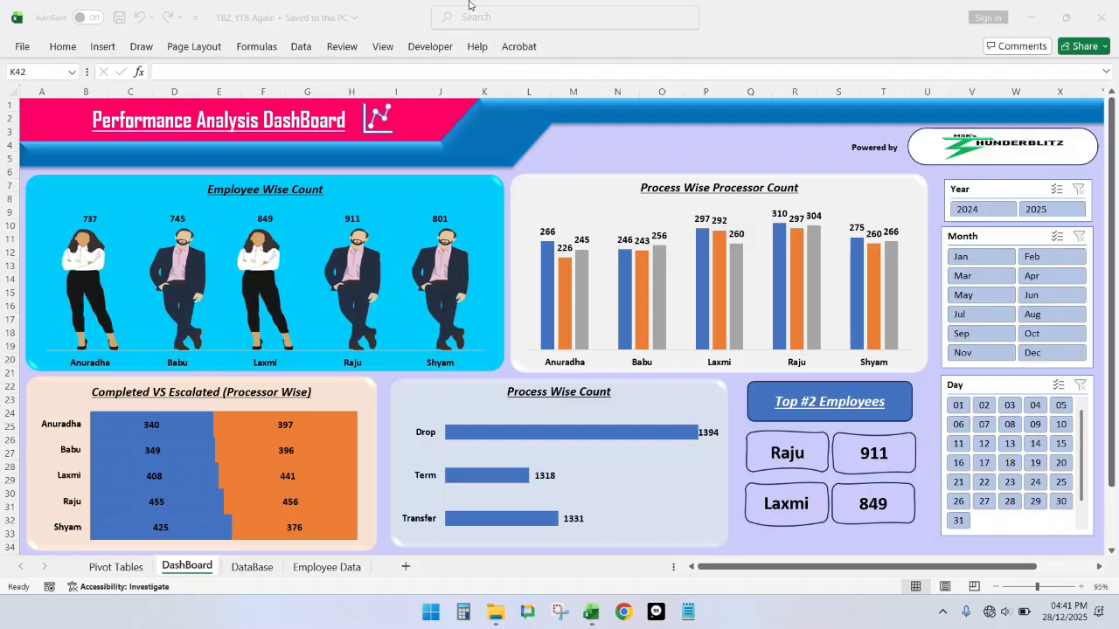
Step: Add a legend at the bottom of the Process Wise Processor Count chart
left_click(649, 225)
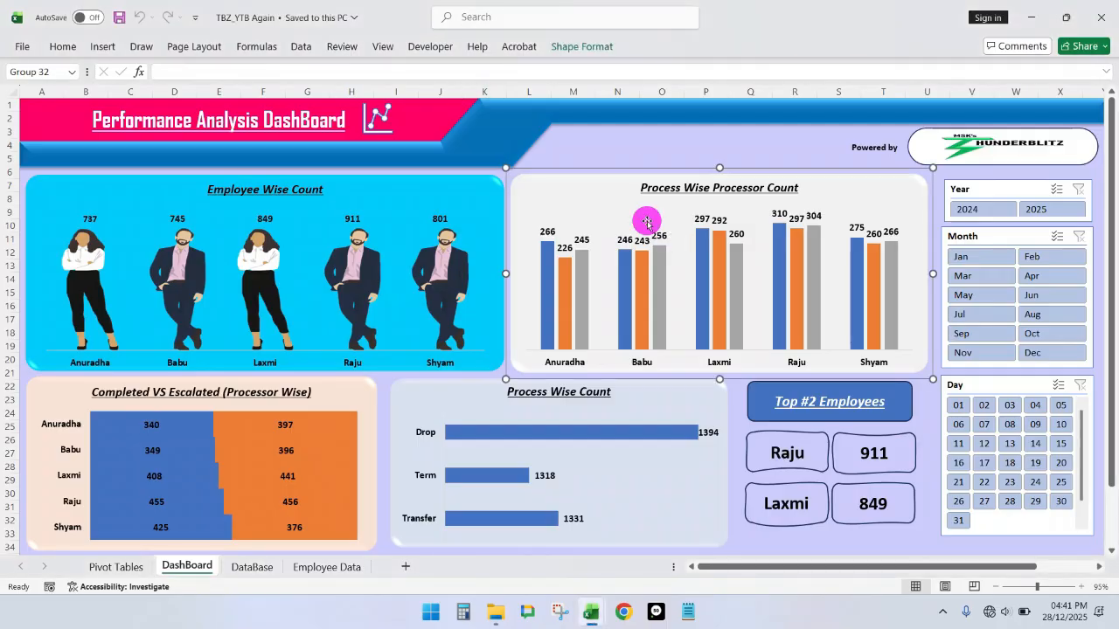
left_click(647, 222)
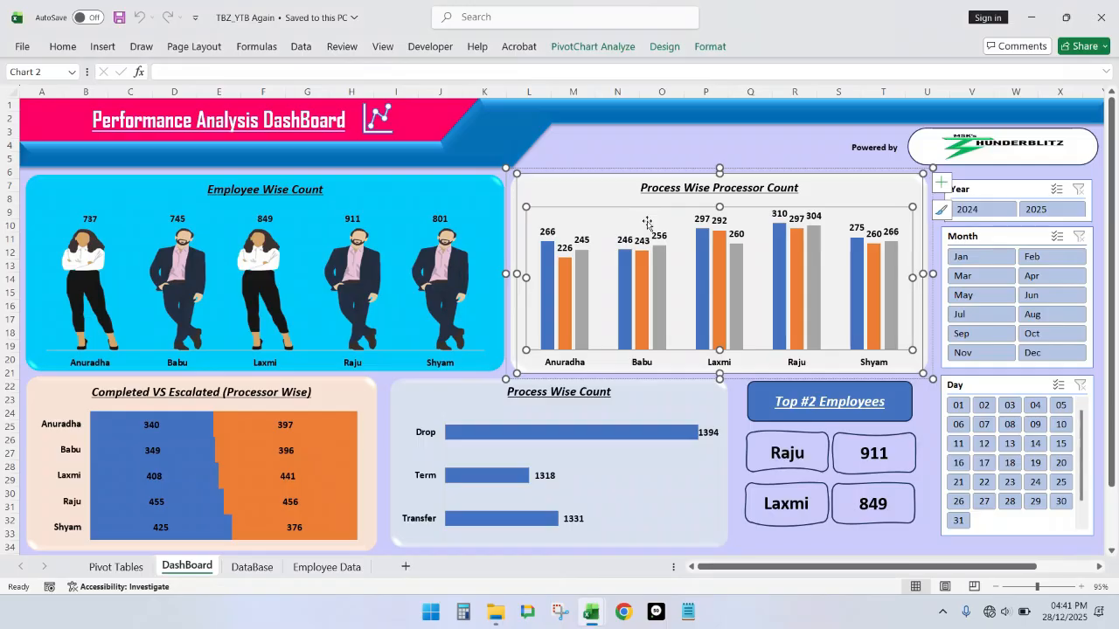
left_click(365, 245)
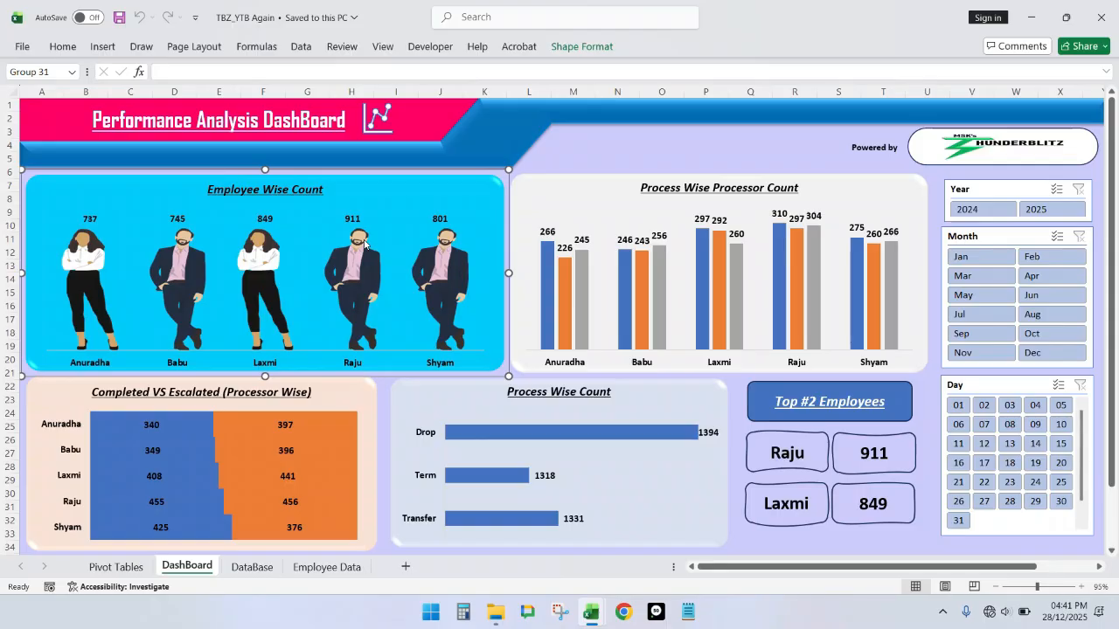
left_click(682, 292)
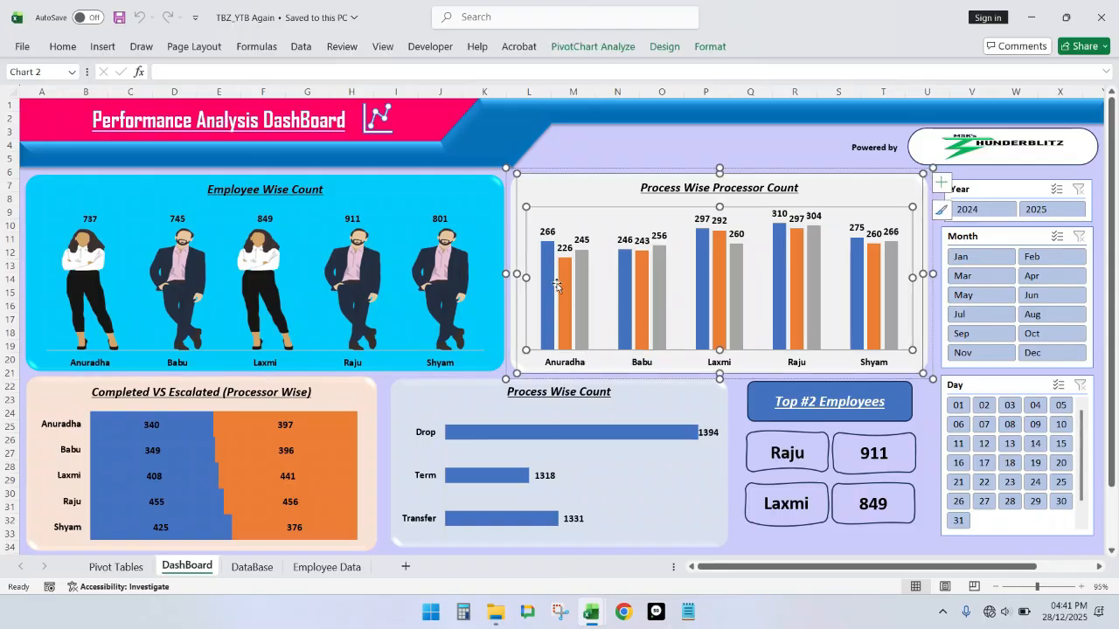
left_click(940, 187)
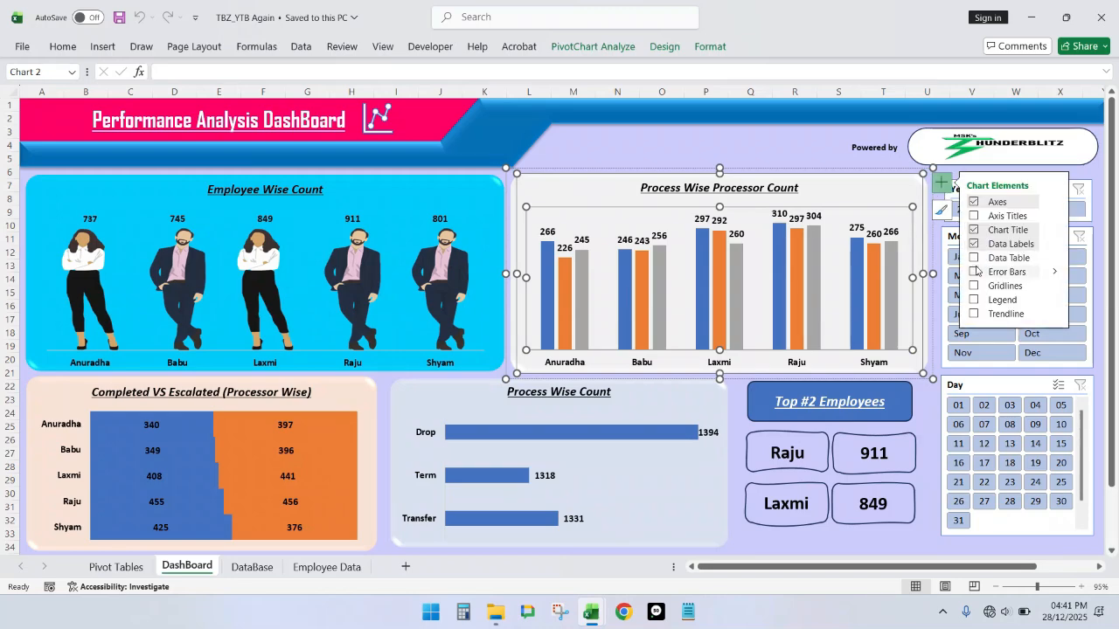
left_click(978, 258)
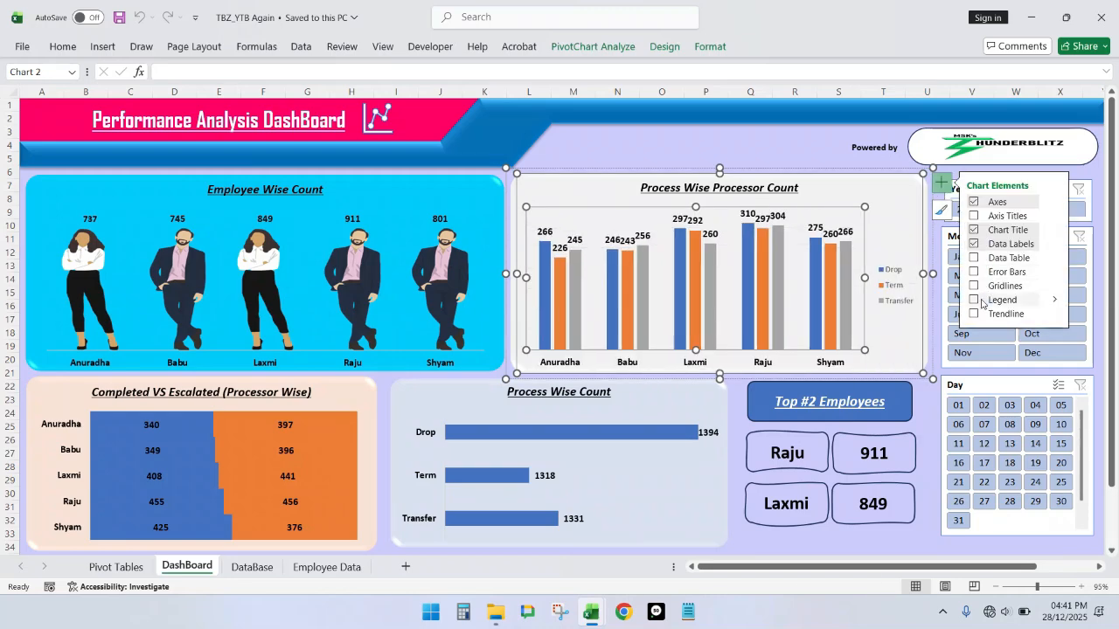
left_click(1054, 299)
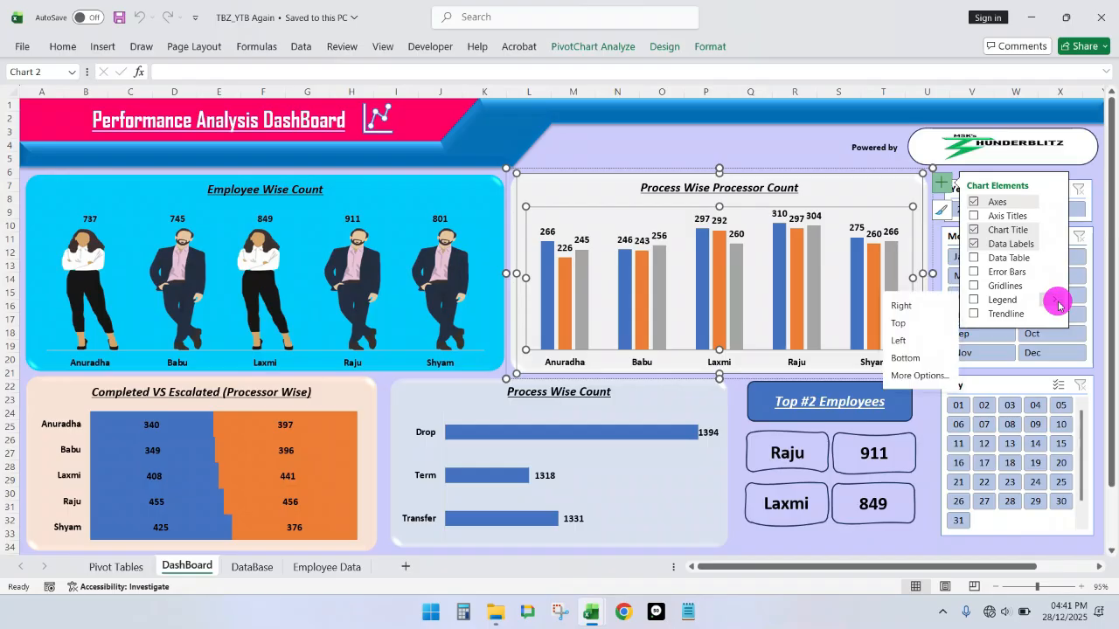
left_click(913, 359)
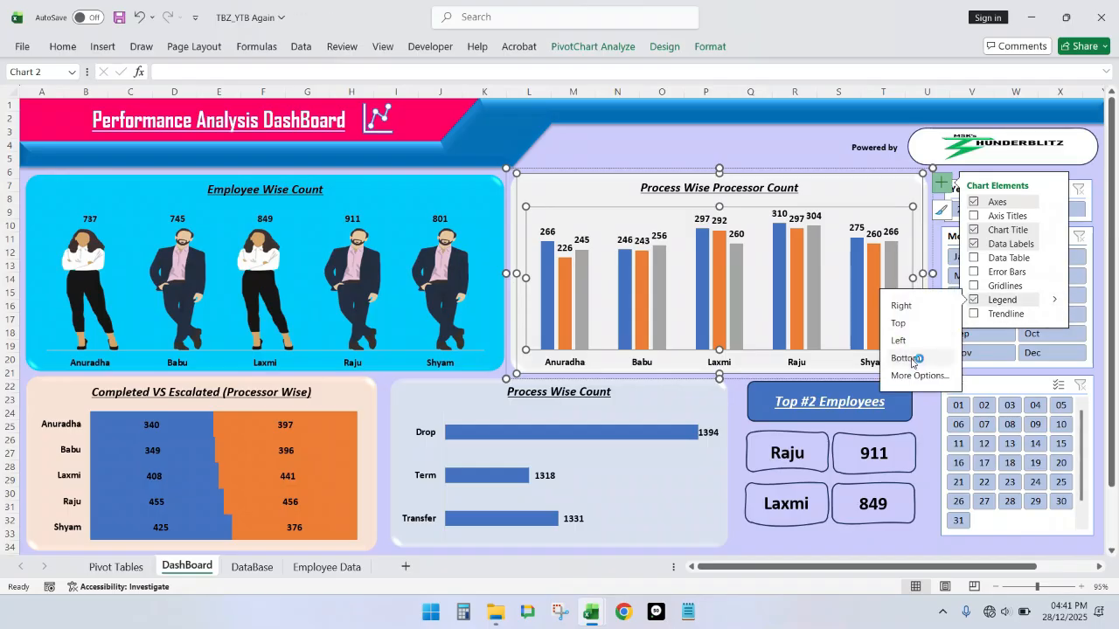
left_click(712, 363)
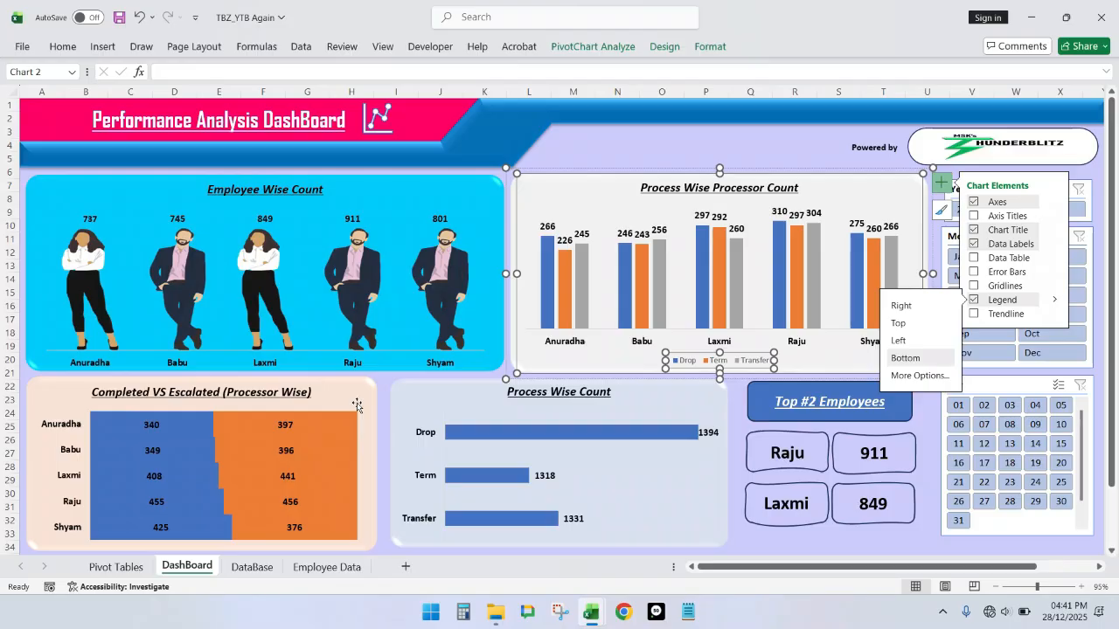
Step: Add a legend at the bottom of the Completed VS Escalated (Processor Wise) chart
left_click(357, 404)
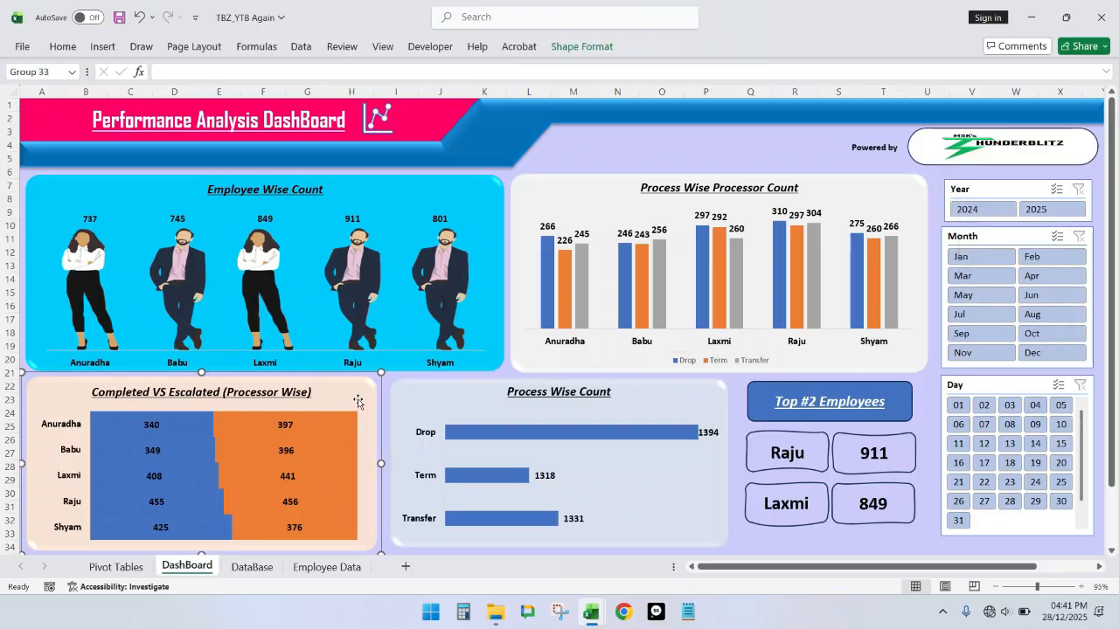
left_click(357, 402)
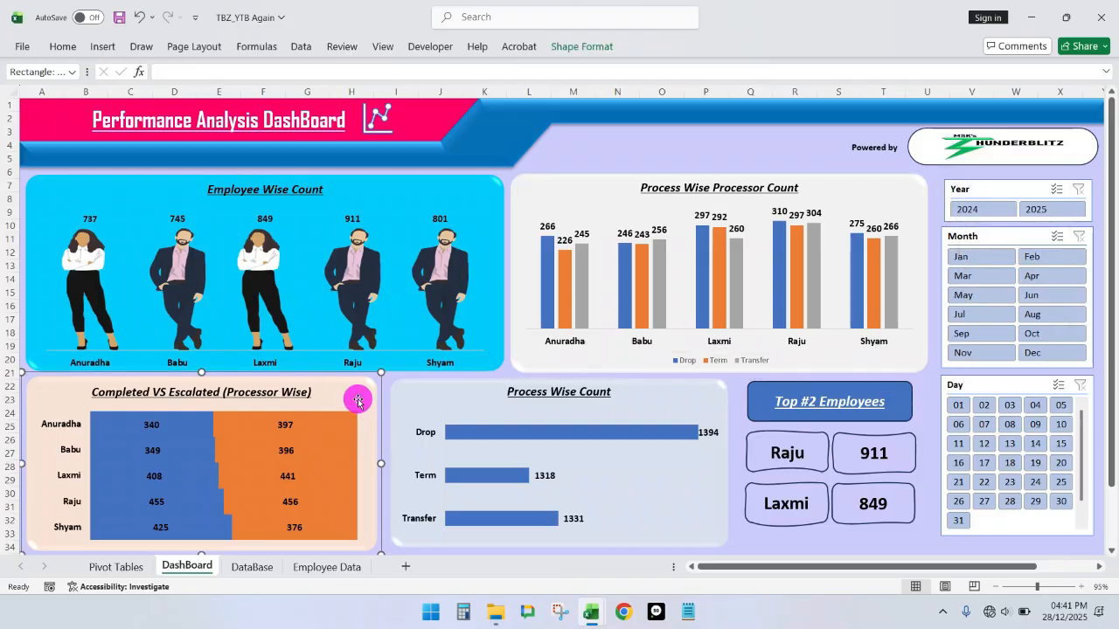
left_click(353, 420)
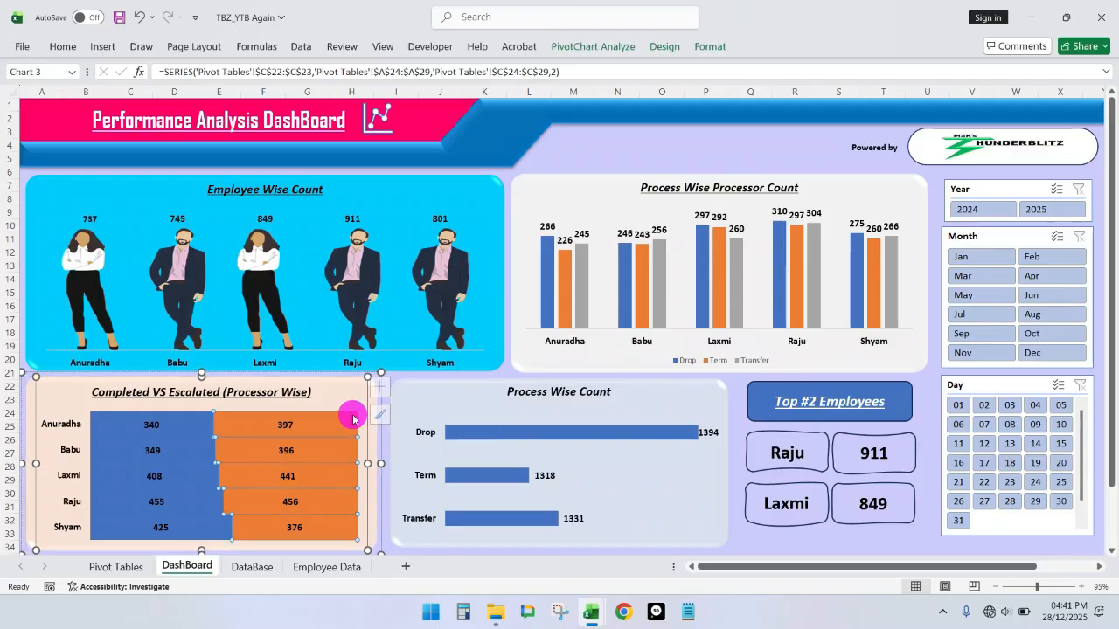
left_click(390, 393)
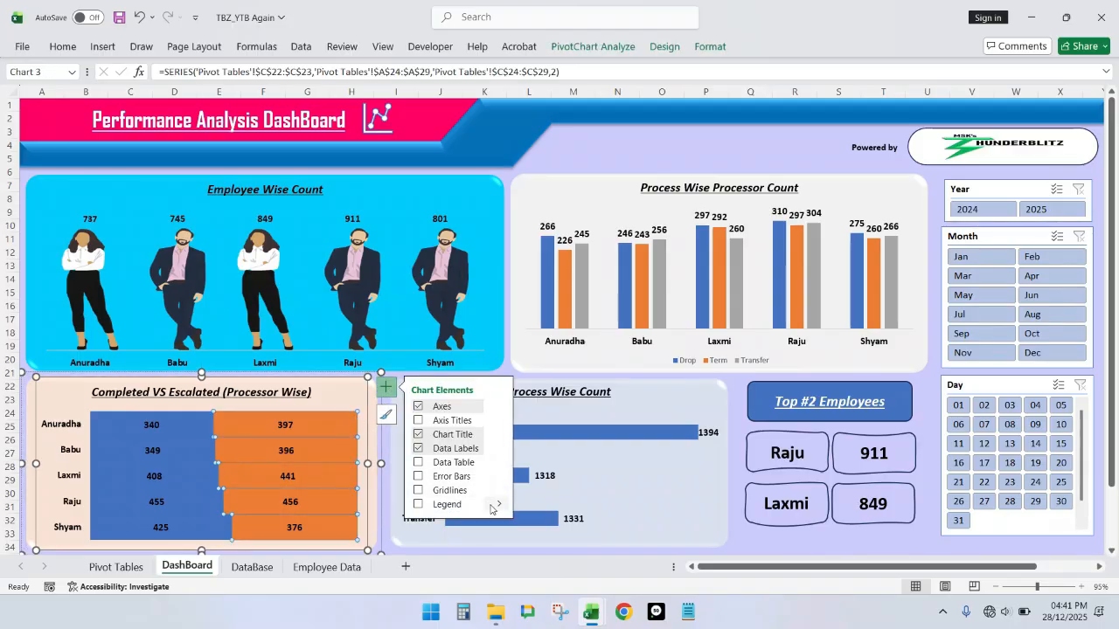
left_click(506, 506)
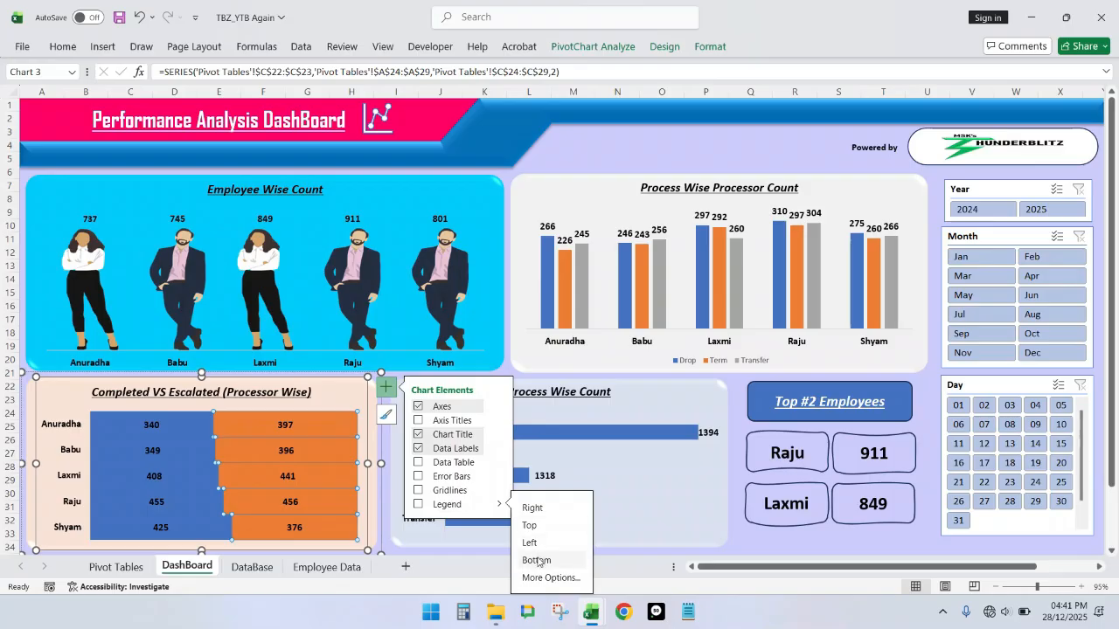
left_click(537, 562)
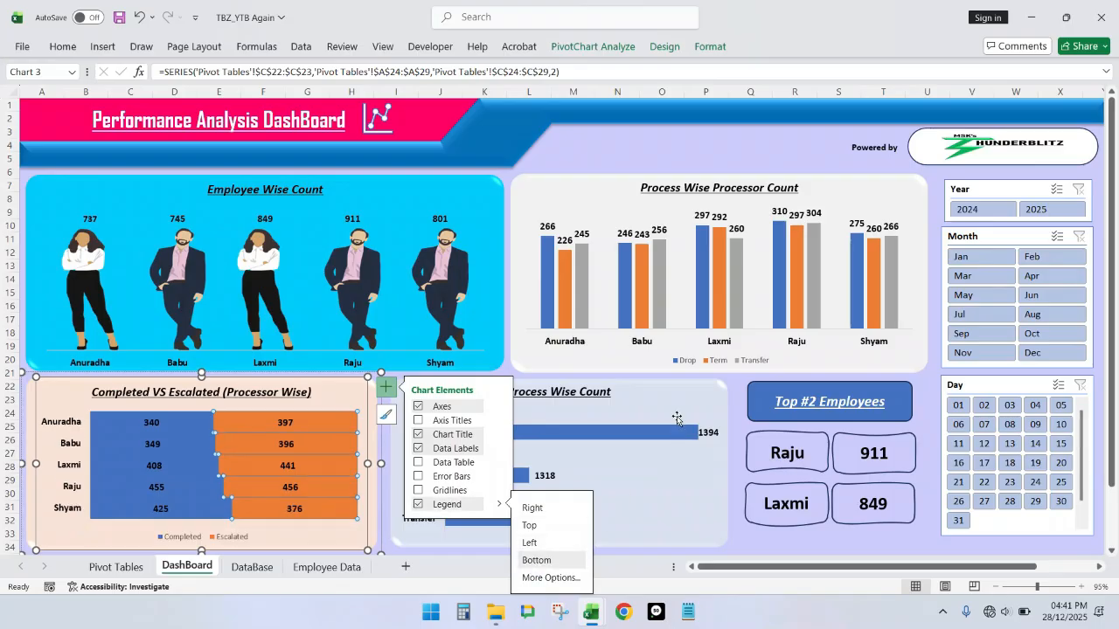
left_click(684, 391)
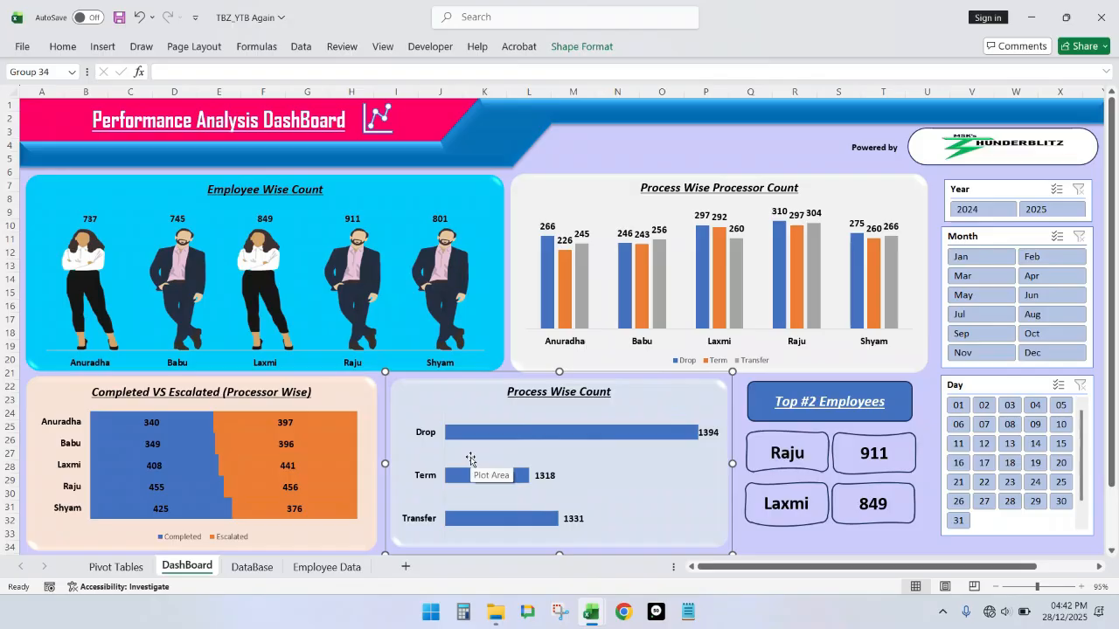
left_click(577, 302)
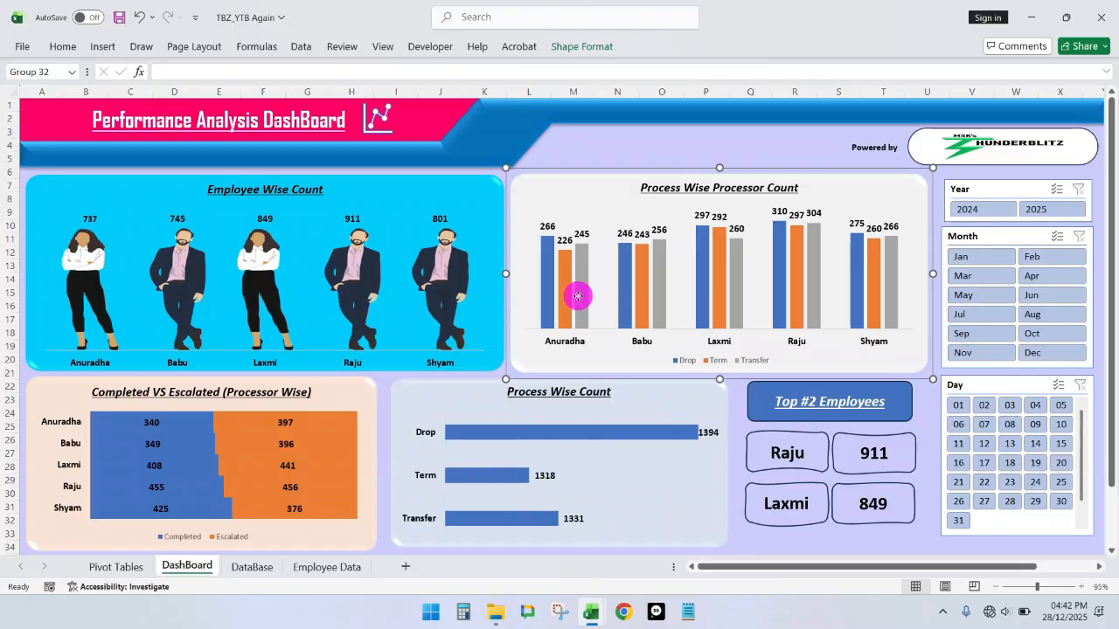
left_click(597, 140)
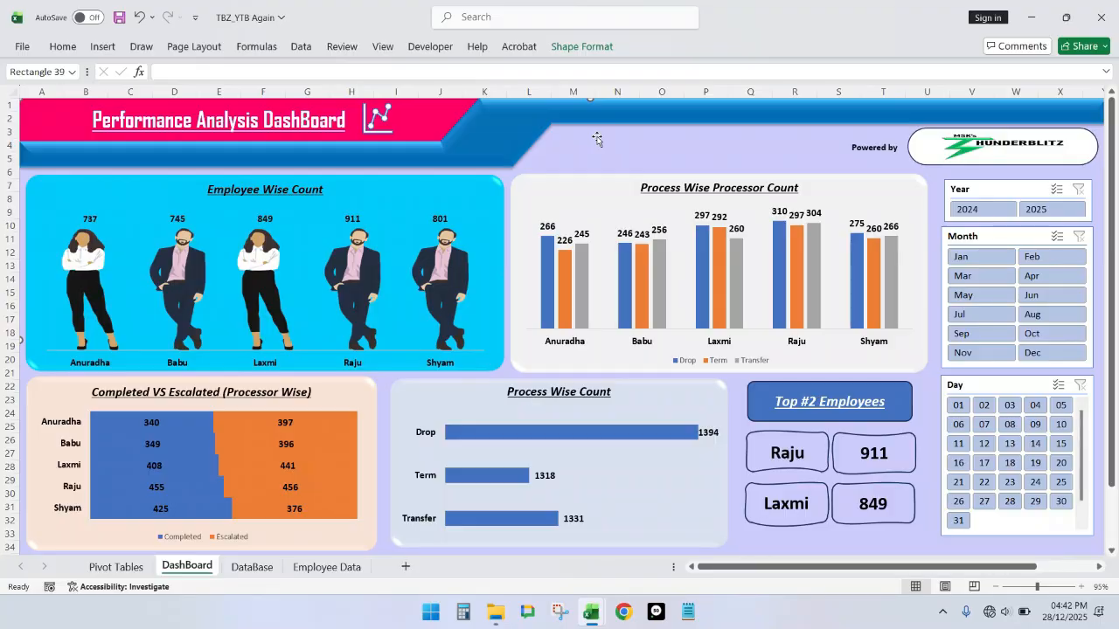
left_click(545, 276)
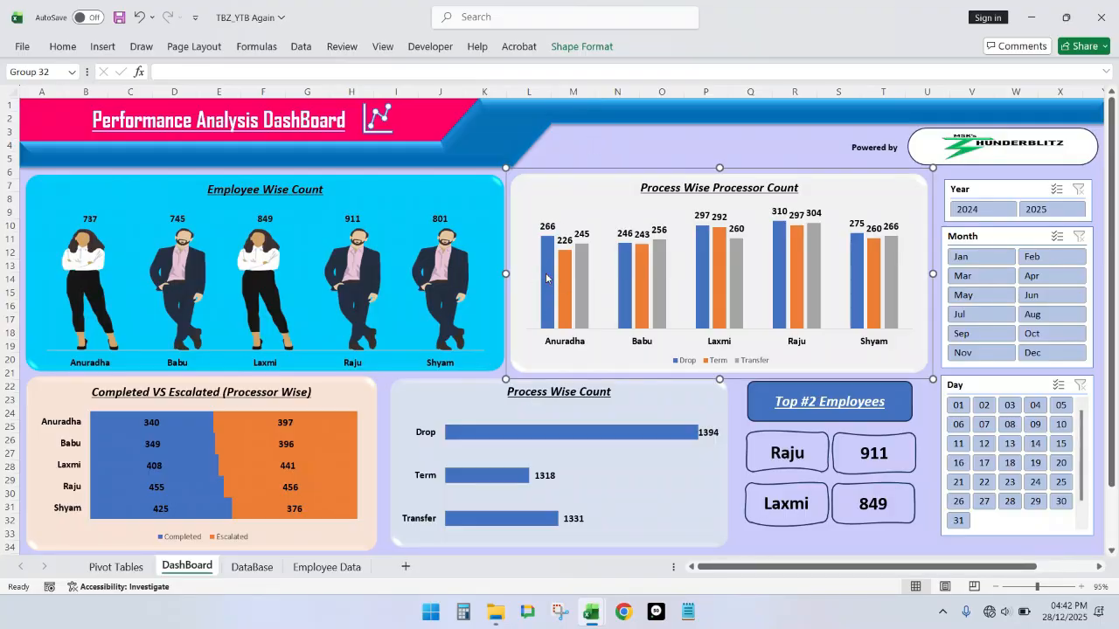
Step: Fill the Drop series columns in the Process Wise Processor Count chart with the gold theme color
left_click(545, 275)
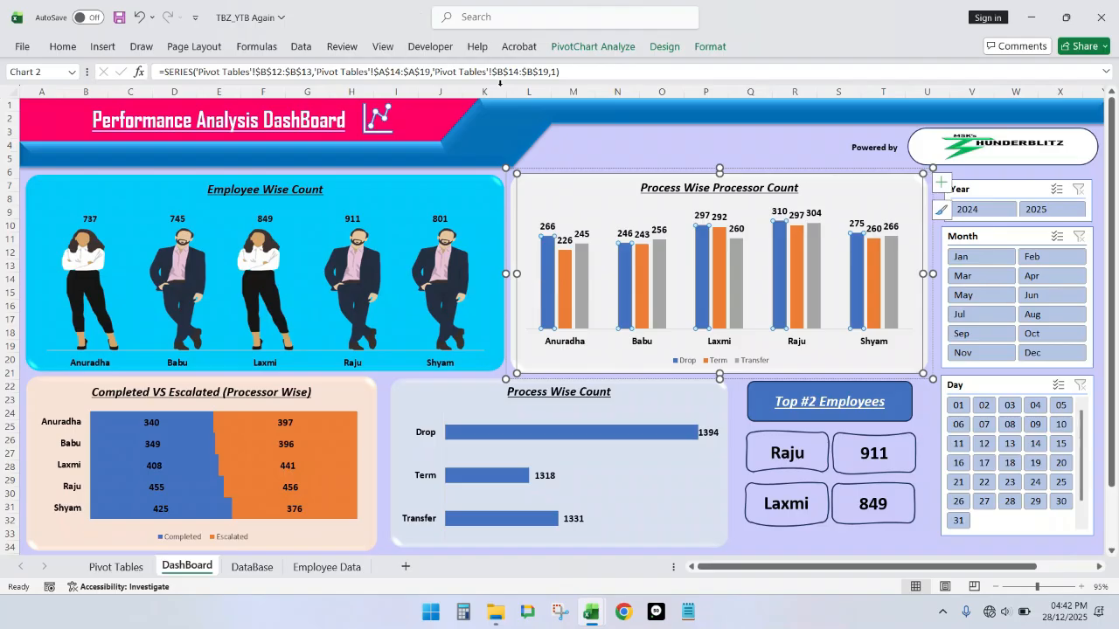
left_click(710, 46)
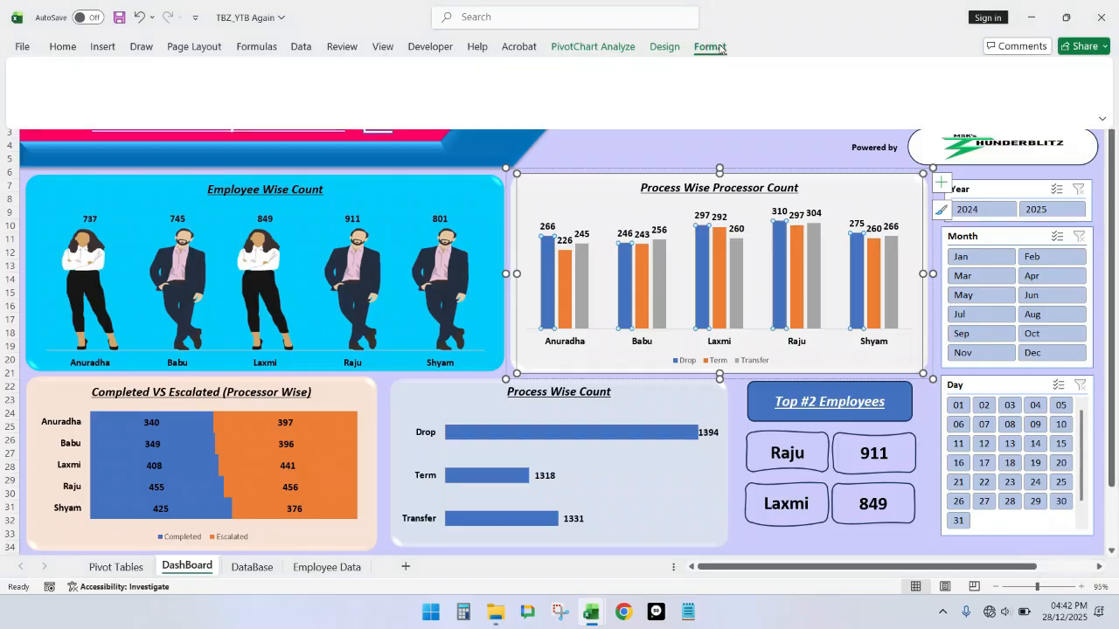
left_click(457, 68)
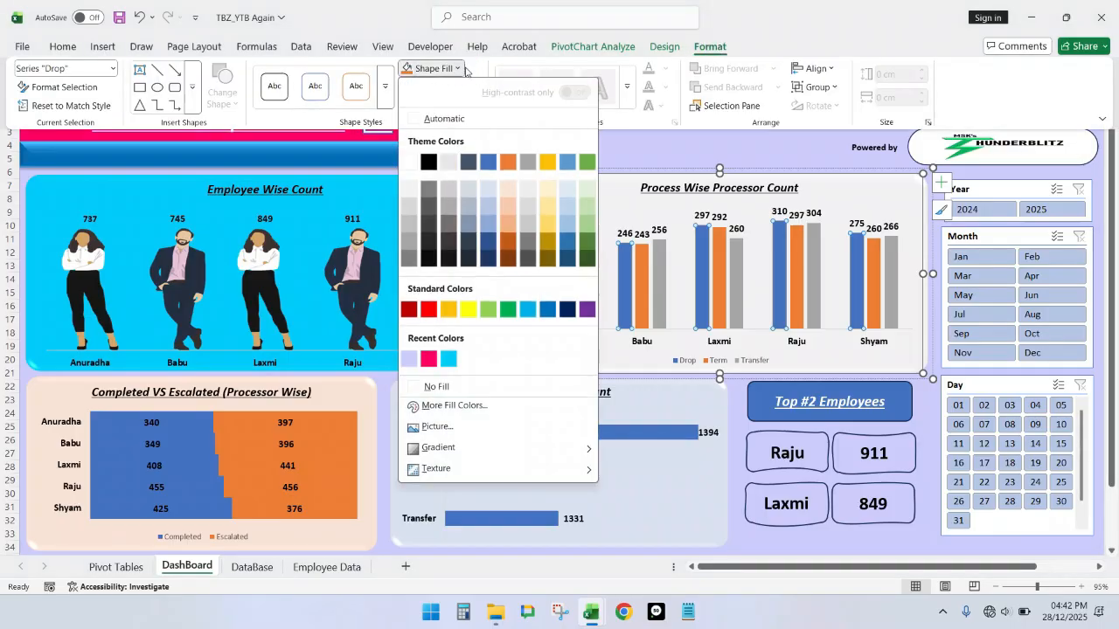
left_click(546, 165)
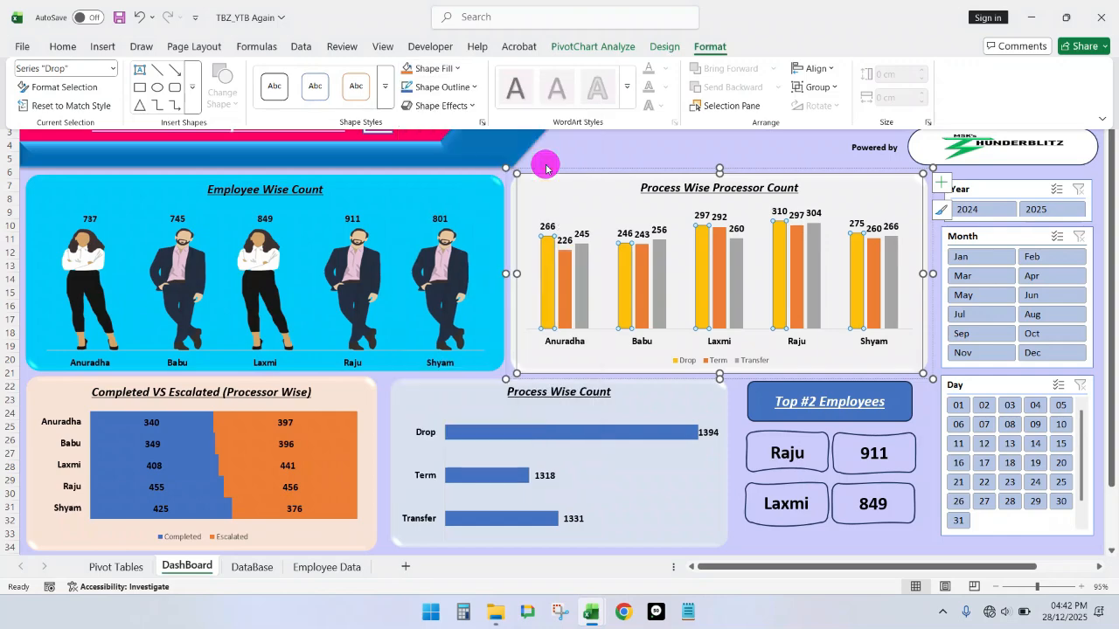
Step: Fill the Term series columns in the Process Wise Processor Count chart with light gray
left_click(565, 312)
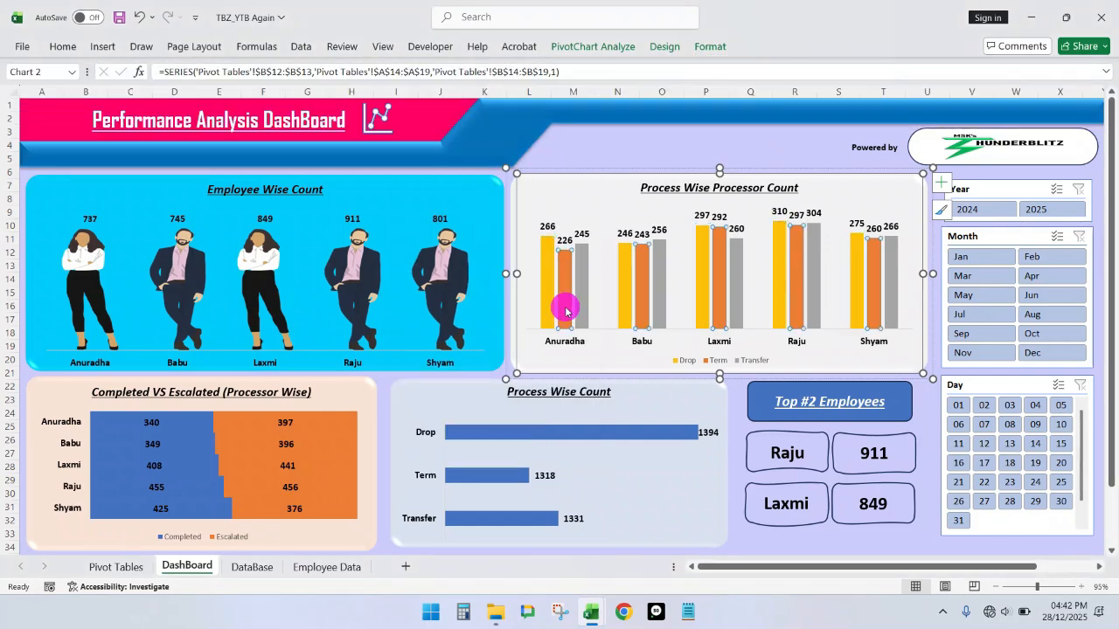
left_click(565, 312)
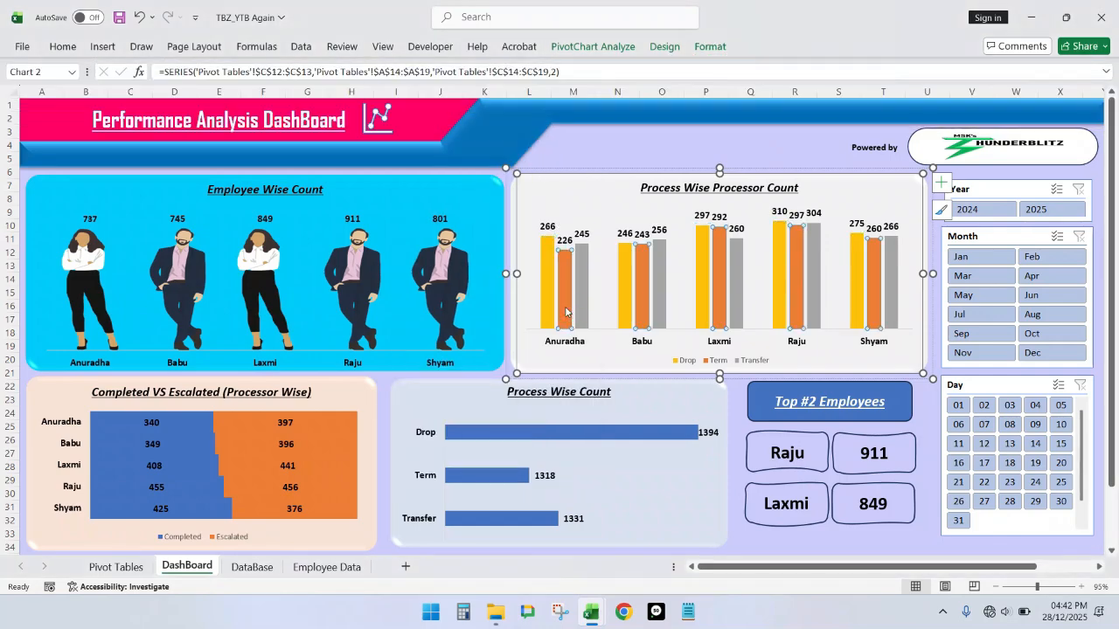
left_click(710, 48)
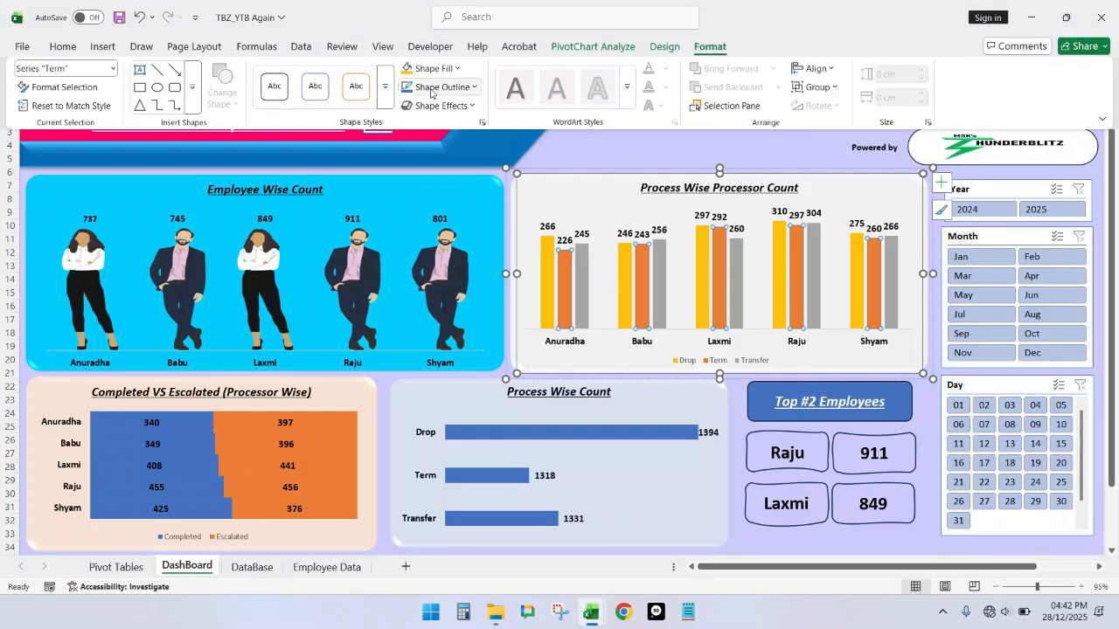
left_click(456, 69)
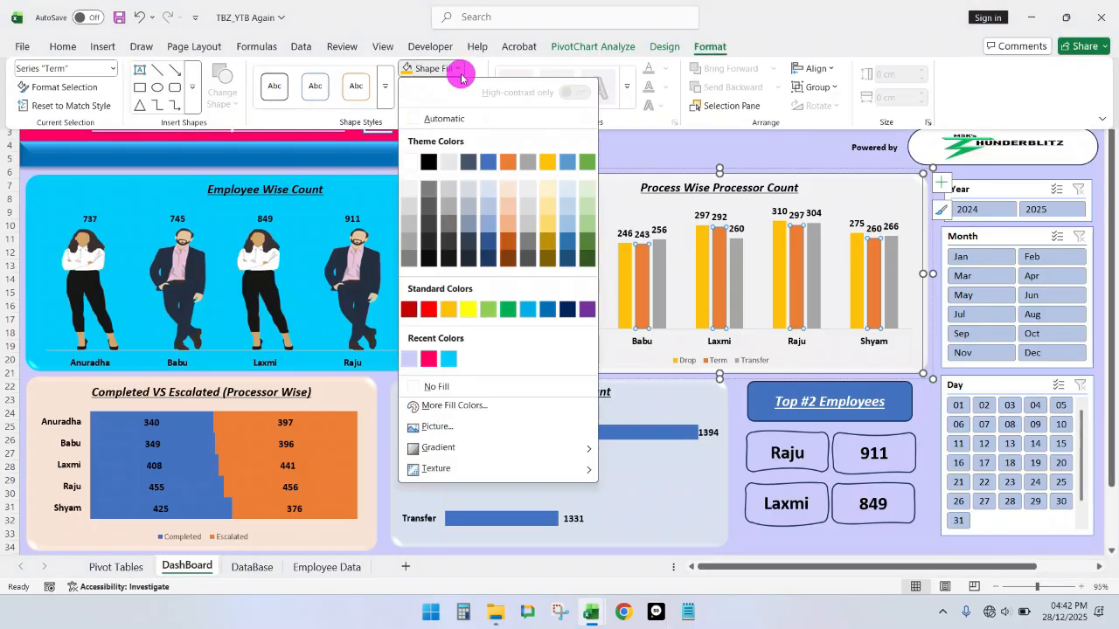
left_click(411, 205)
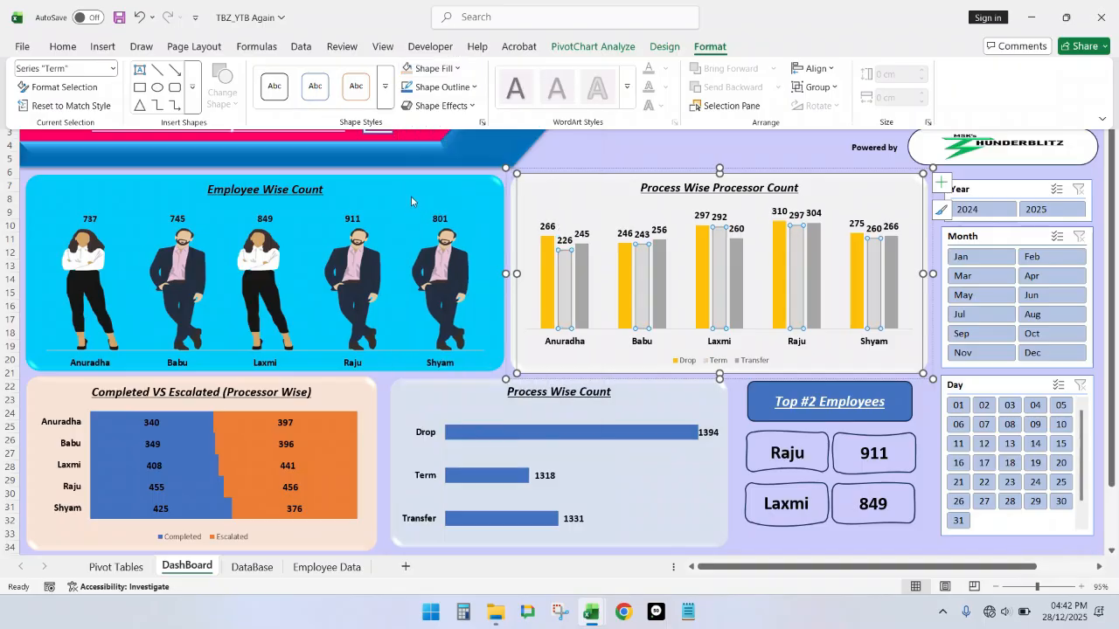
Step: Fill the Transfer series columns in the Process Wise Processor Count chart with standard green
left_click(582, 253)
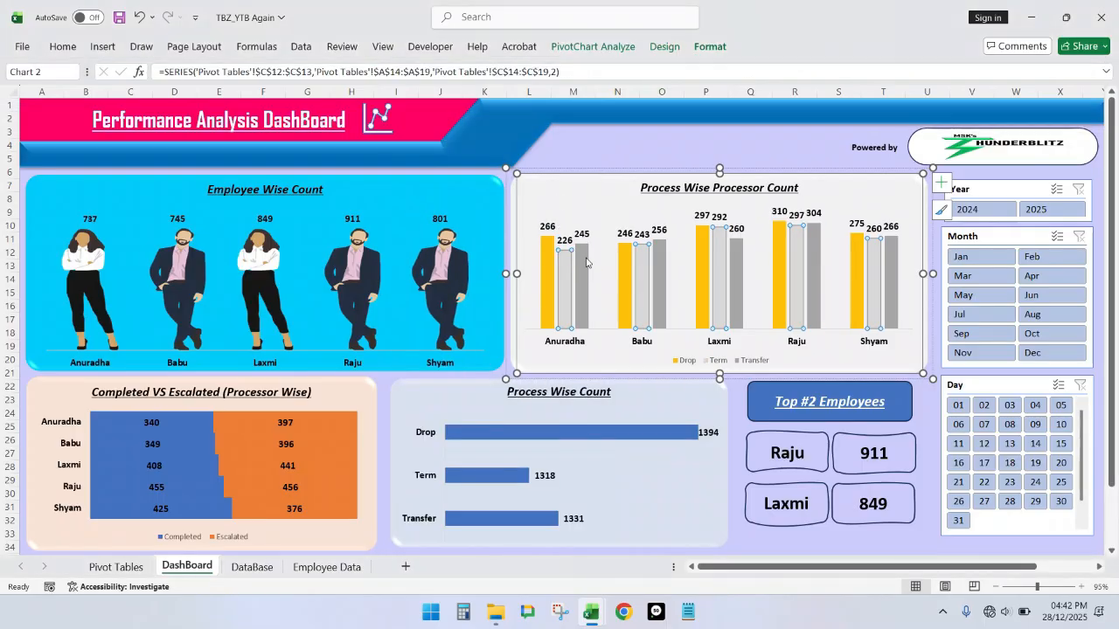
left_click(582, 252)
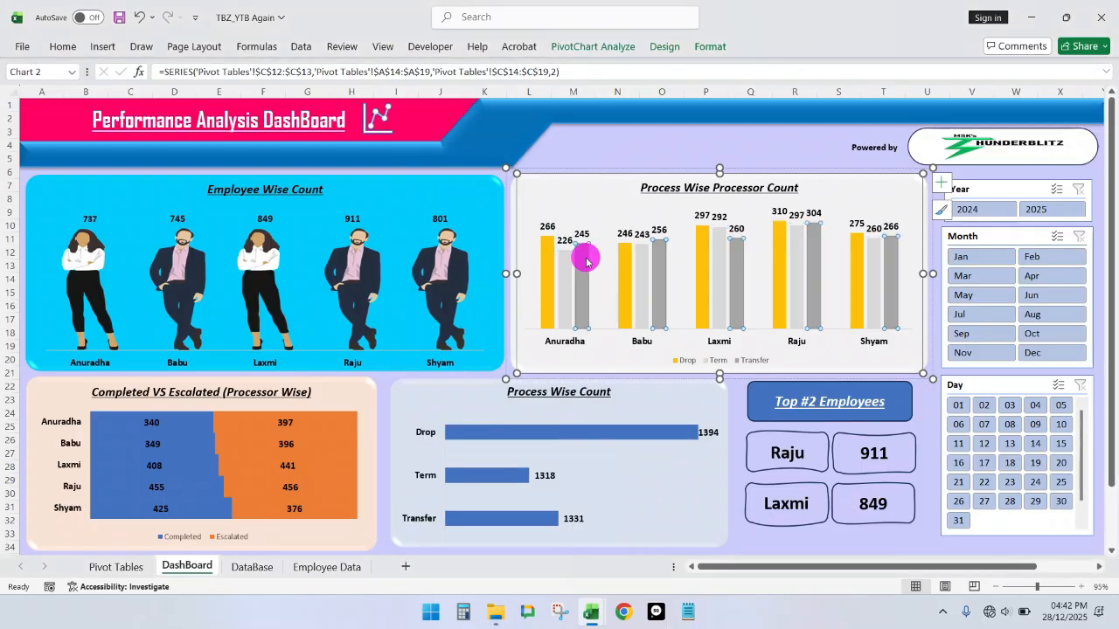
left_click(709, 46)
left_click(457, 68)
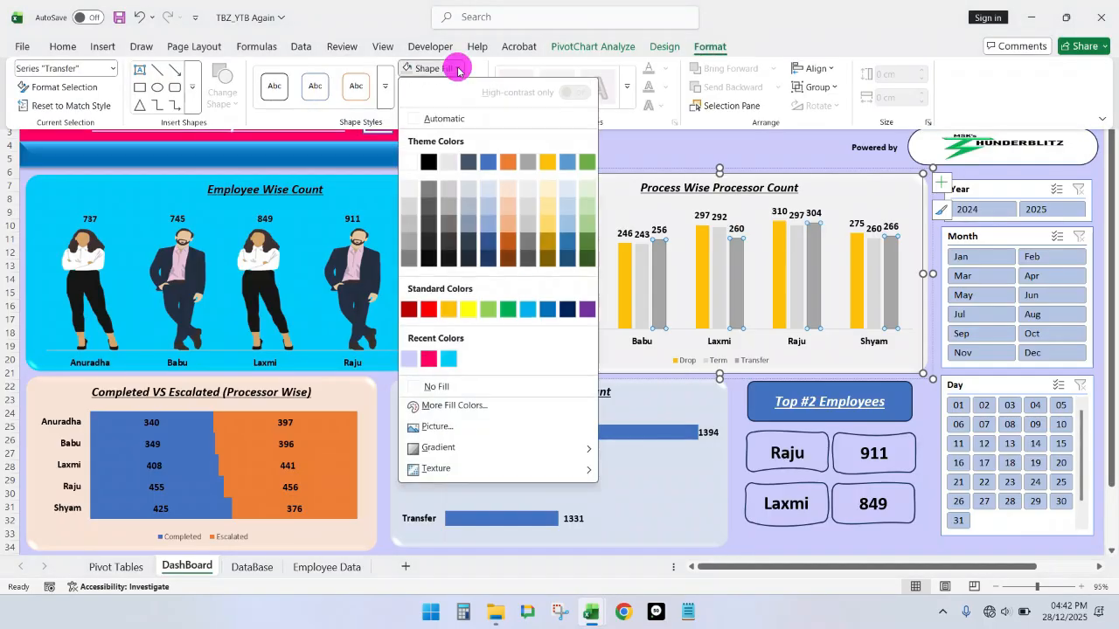
left_click(510, 313)
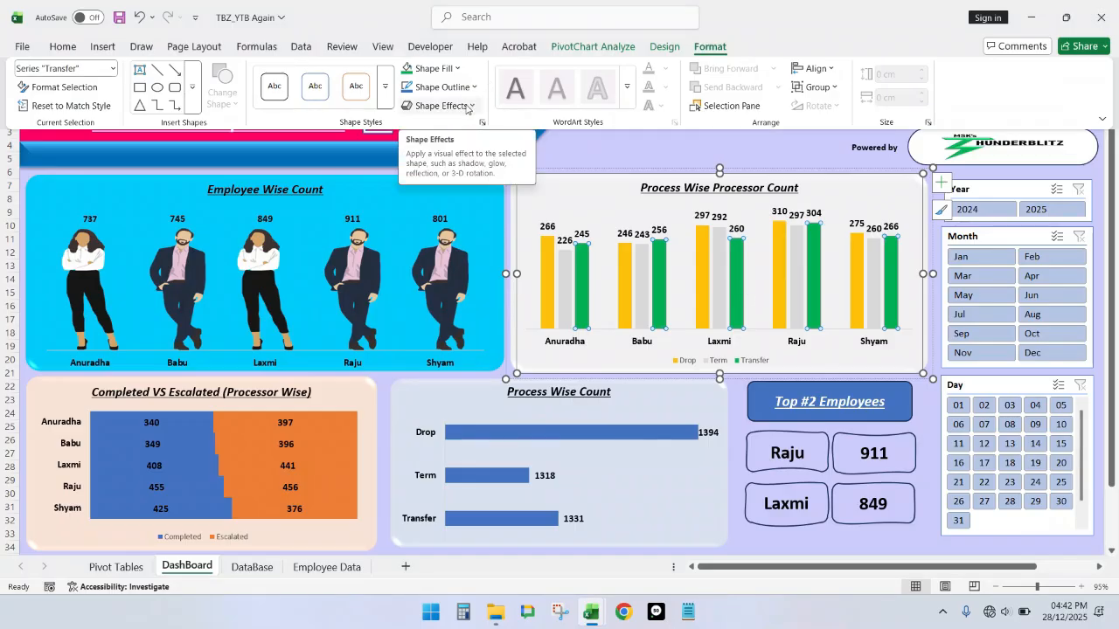
Step: Apply the Preset 5 shape effect to the gold Drop columns in the Process Wise Processor Count chart
left_click(550, 272)
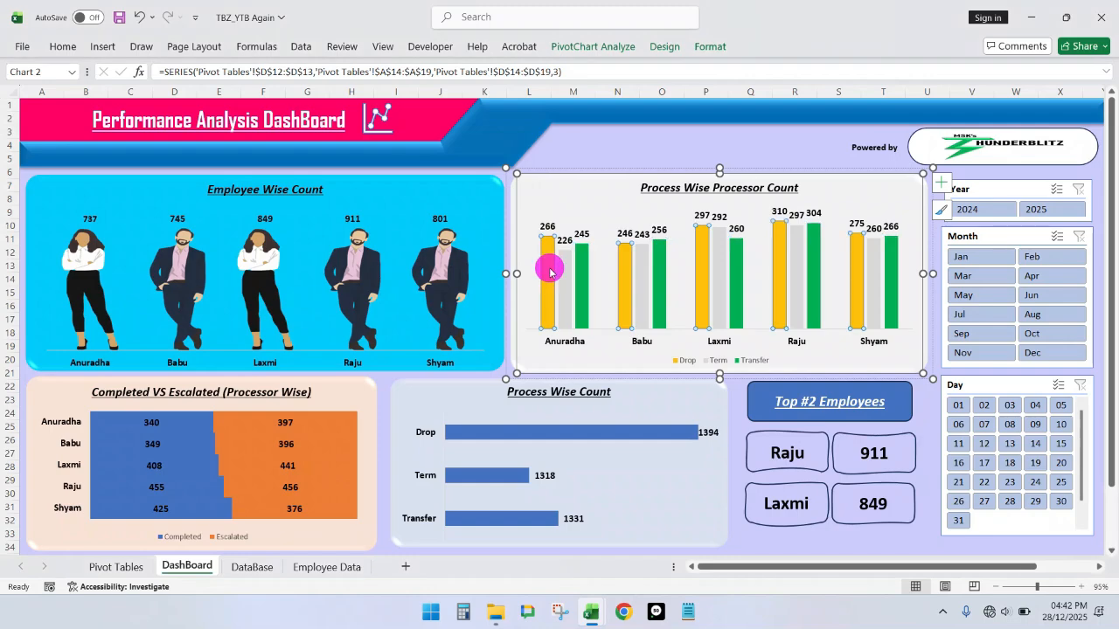
left_click(712, 55)
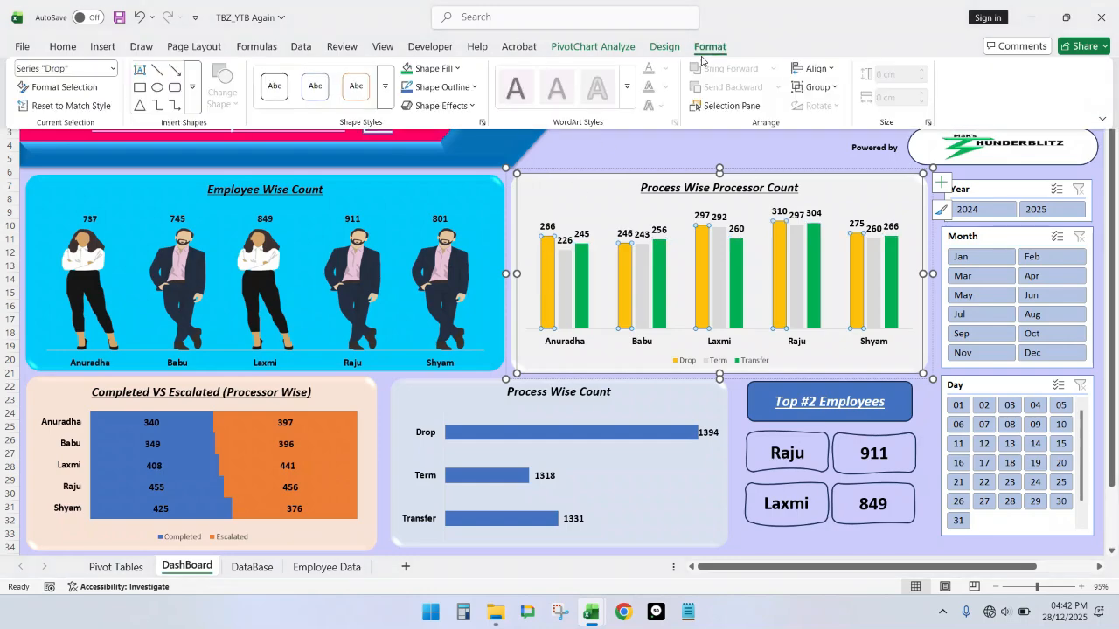
left_click(477, 105)
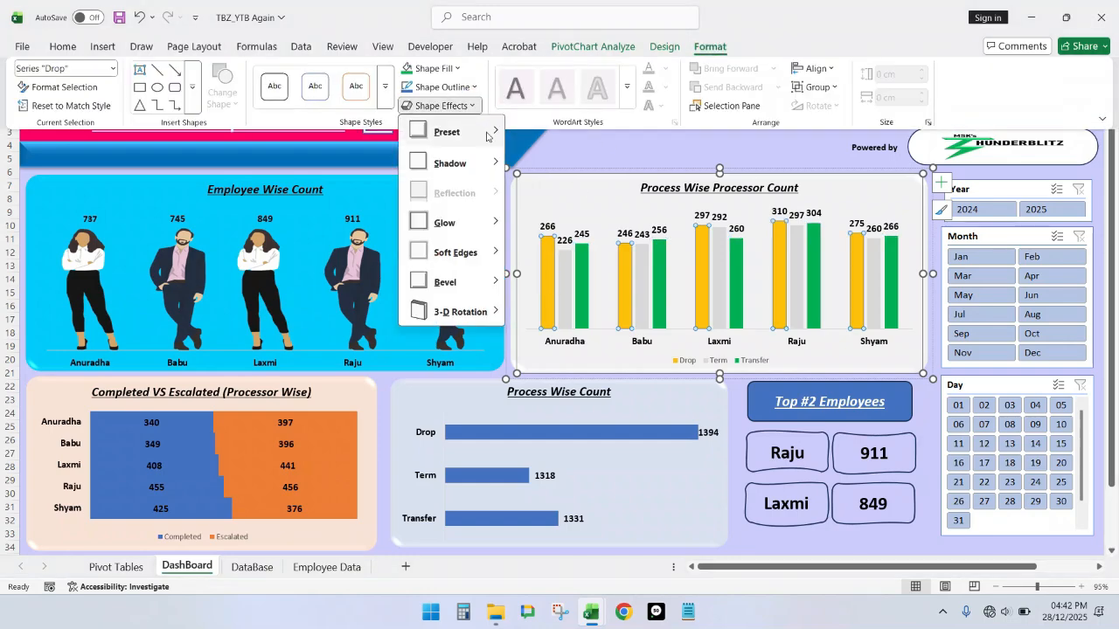
mouse_move(488, 133)
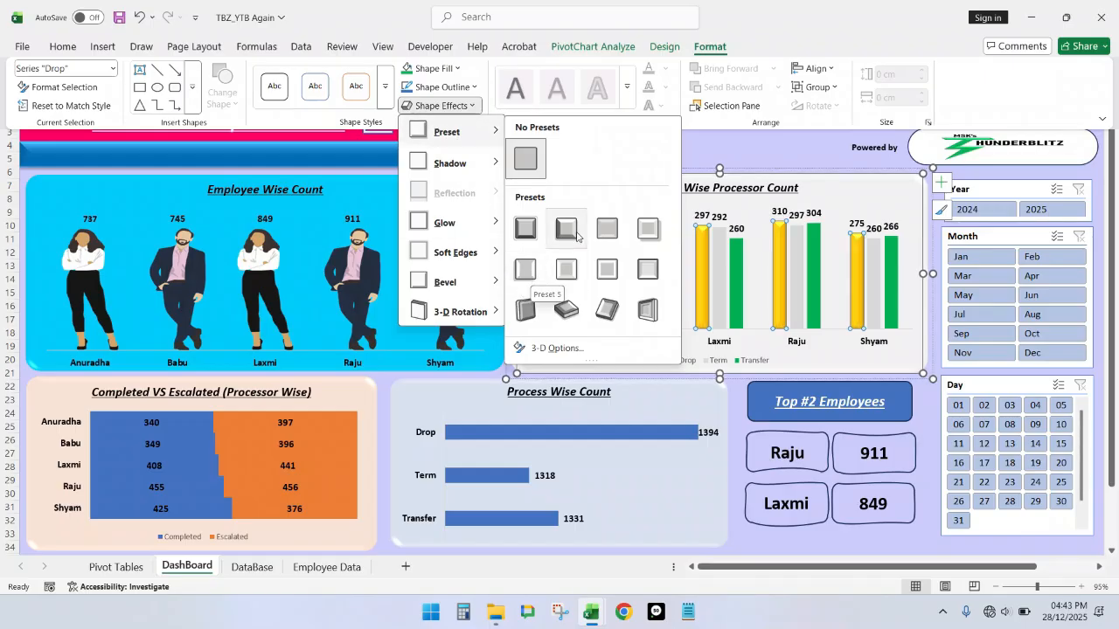
left_click(530, 273)
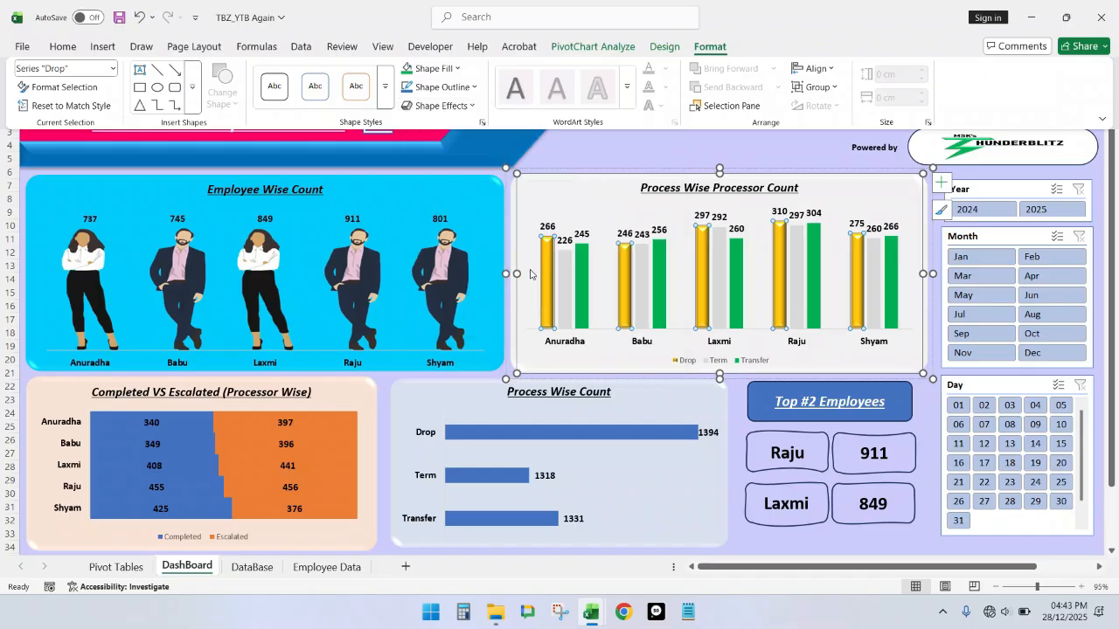
Step: Apply the Preset 5 shape effect to the light gray Term columns in the same chart
left_click(568, 298)
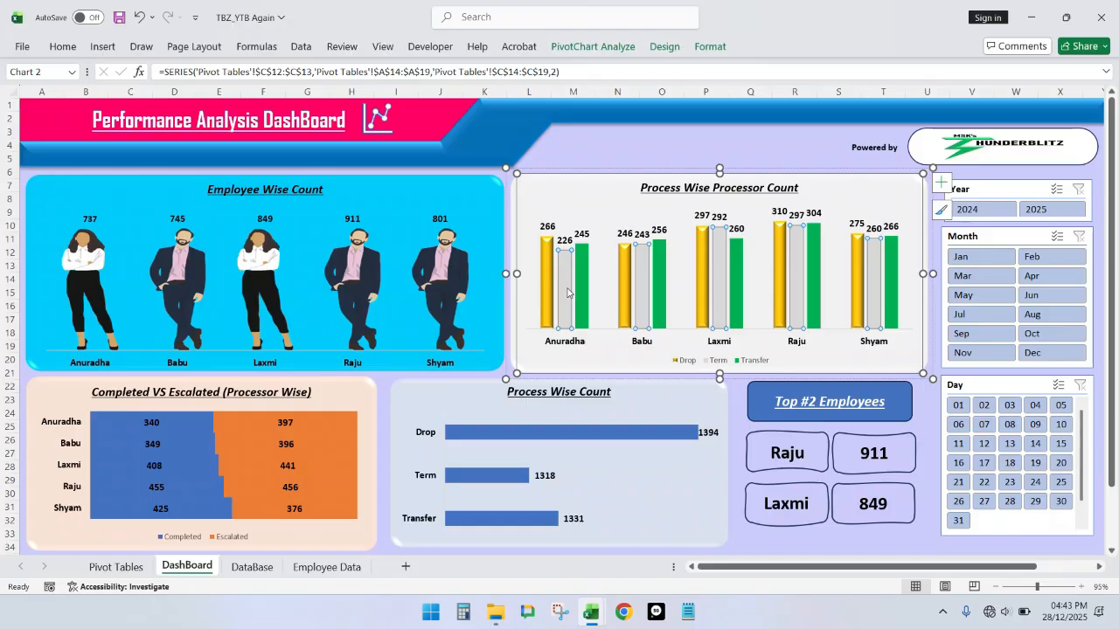
left_click(709, 47)
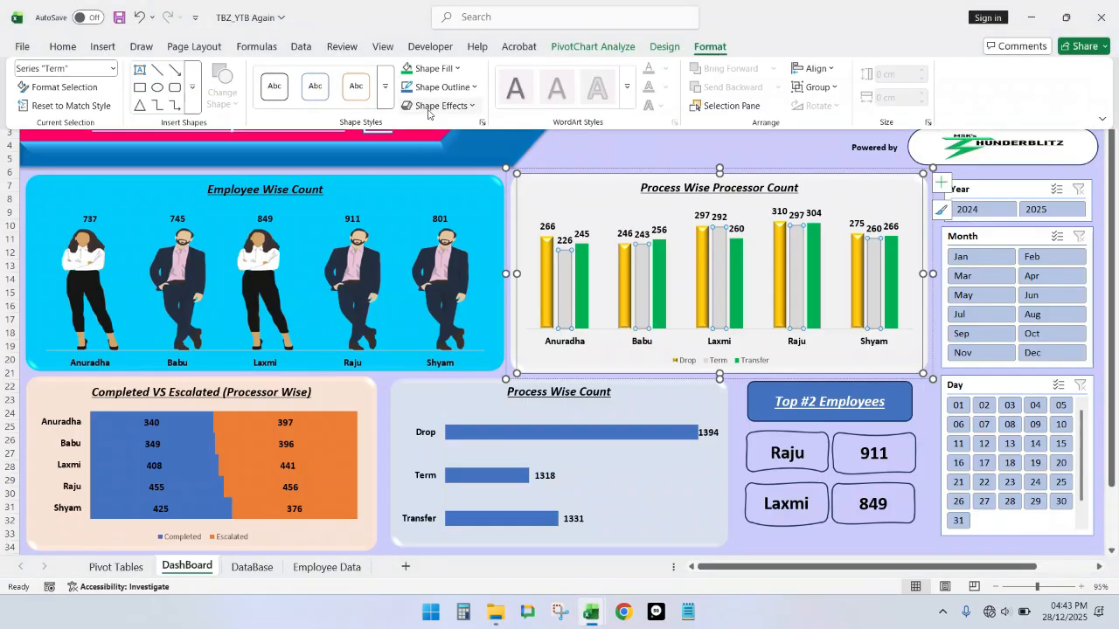
left_click(472, 106)
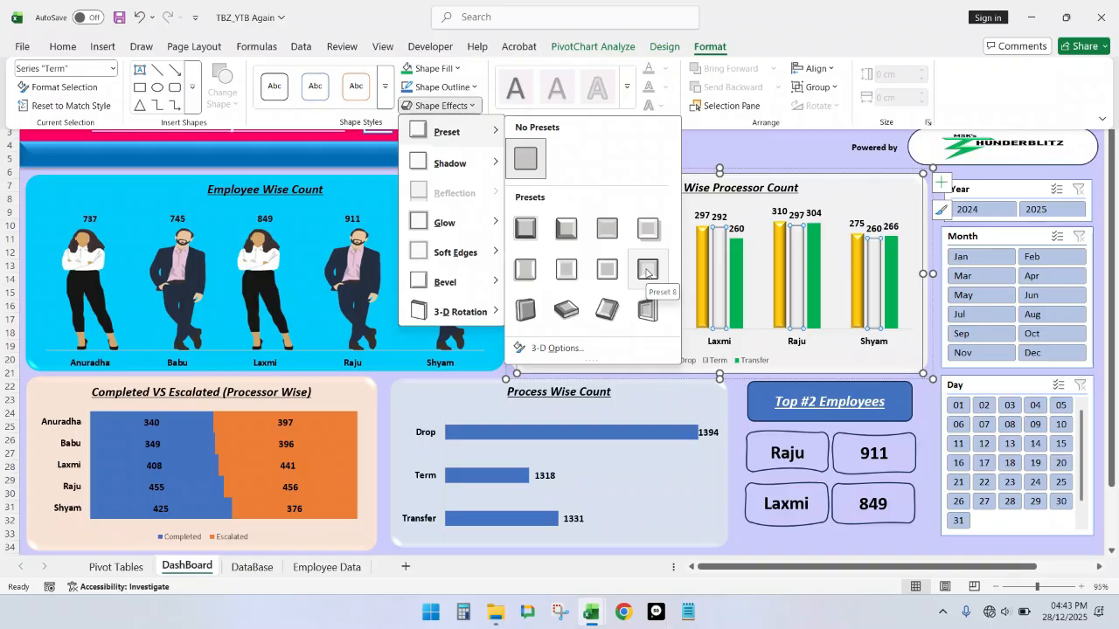
left_click(523, 278)
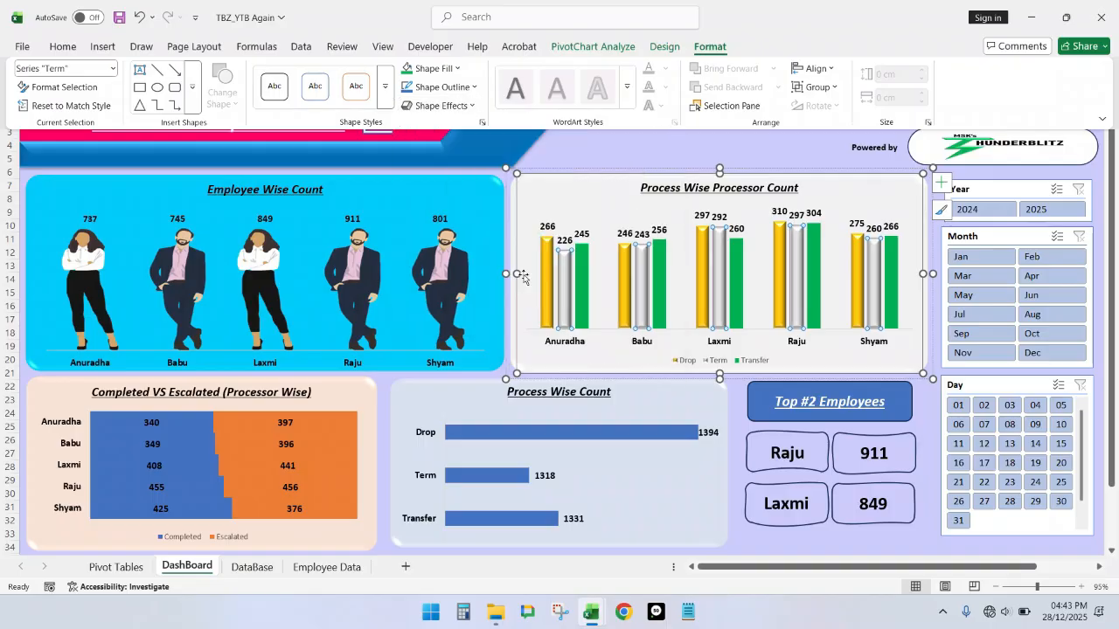
Step: Apply the Preset 5 shape effect to the green Transfer columns and deselect the chart
left_click(582, 286)
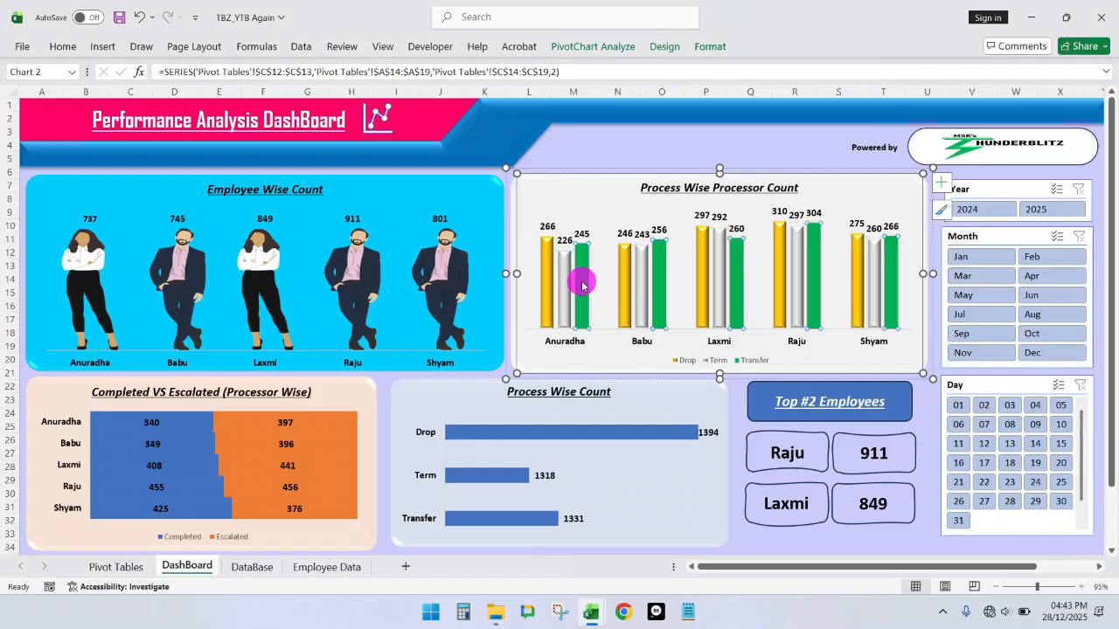
left_click(710, 47)
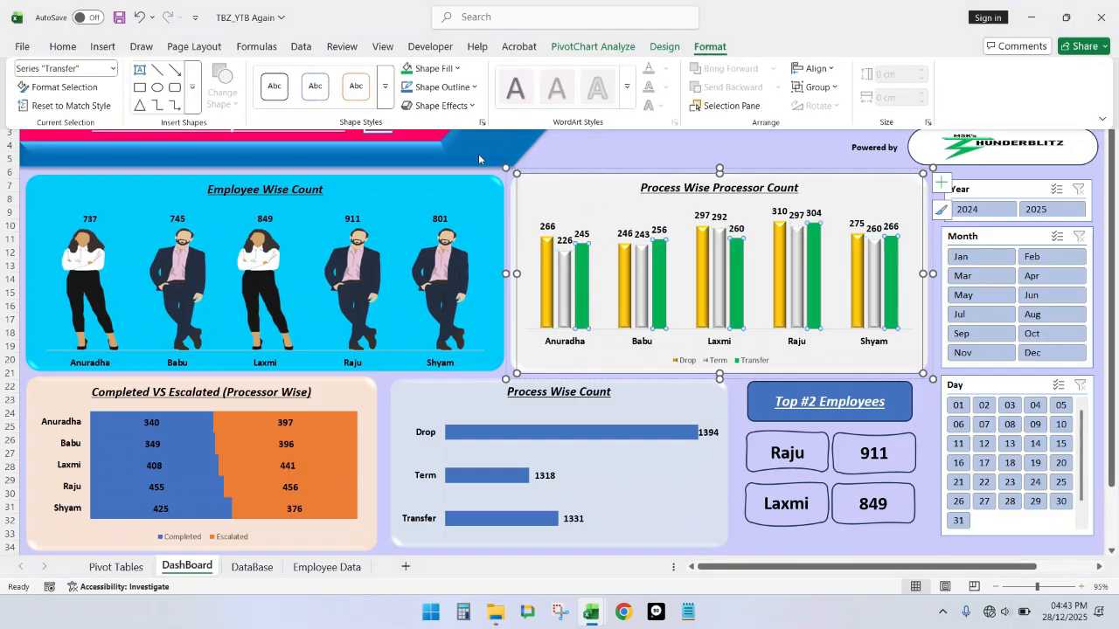
left_click(472, 109)
left_click(474, 111)
left_click(475, 112)
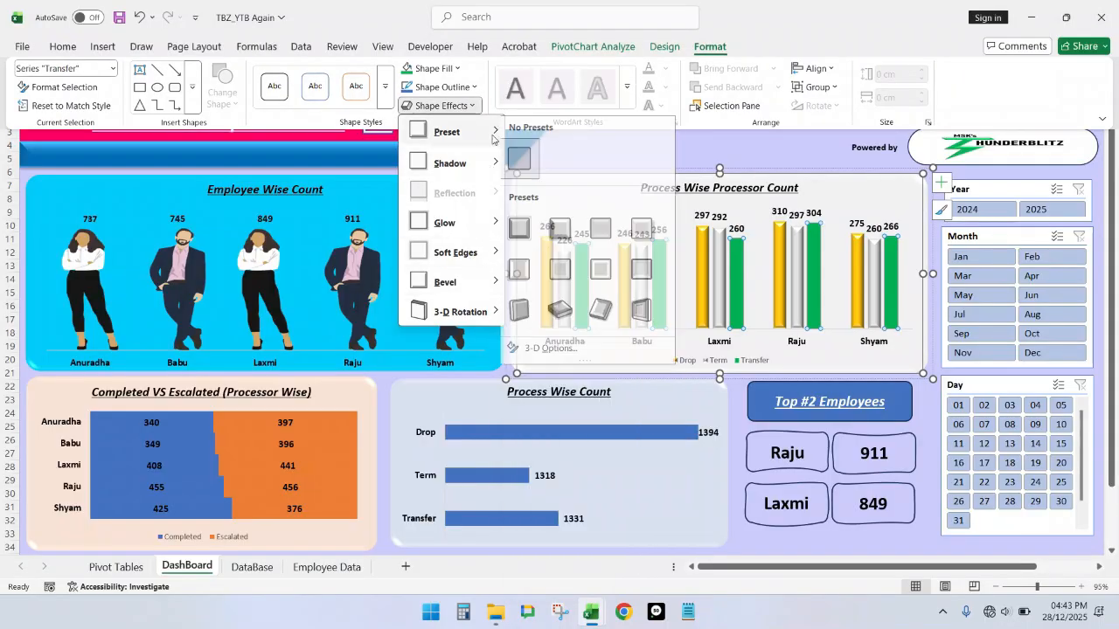
left_click(525, 282)
left_click(610, 152)
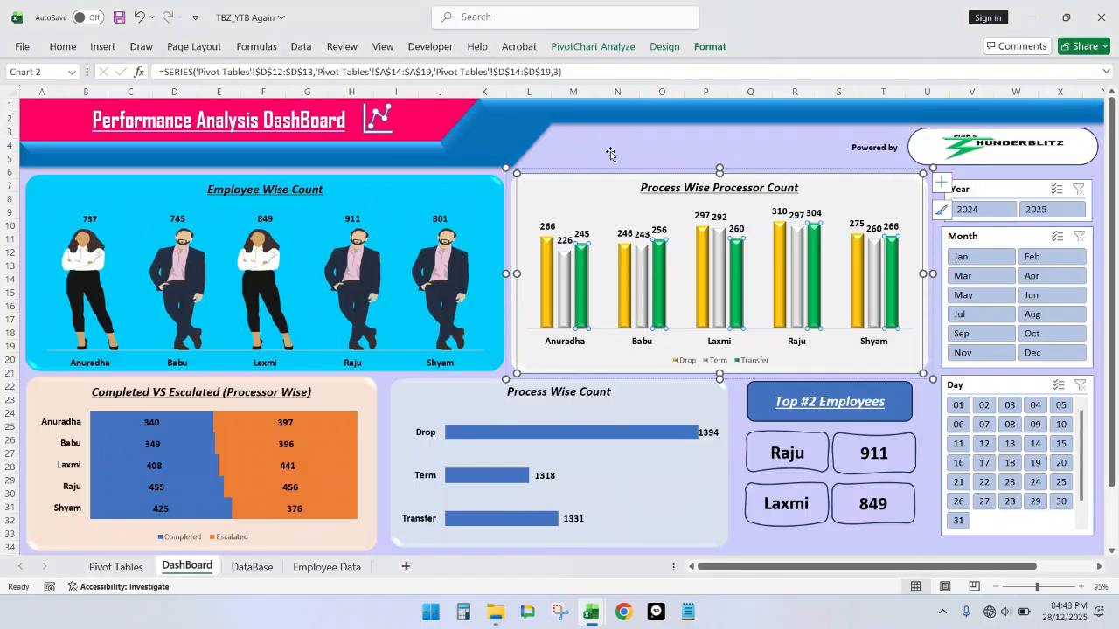
left_click(610, 152)
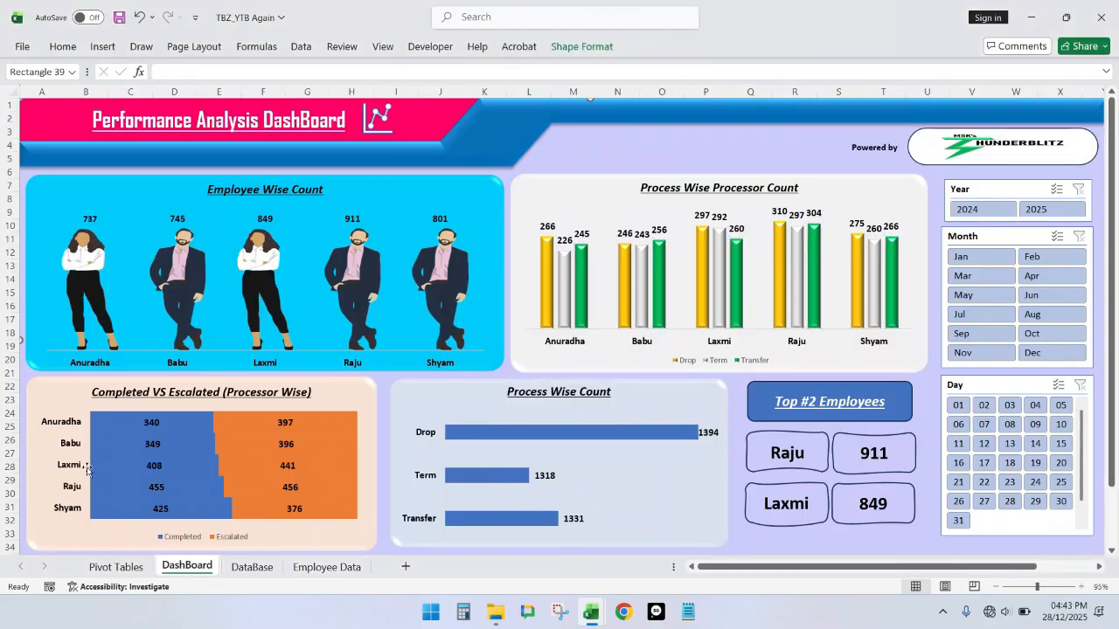
Step: Format the Process Wise Processor Count chart's legend text as black, bold and size 10
left_click(714, 359)
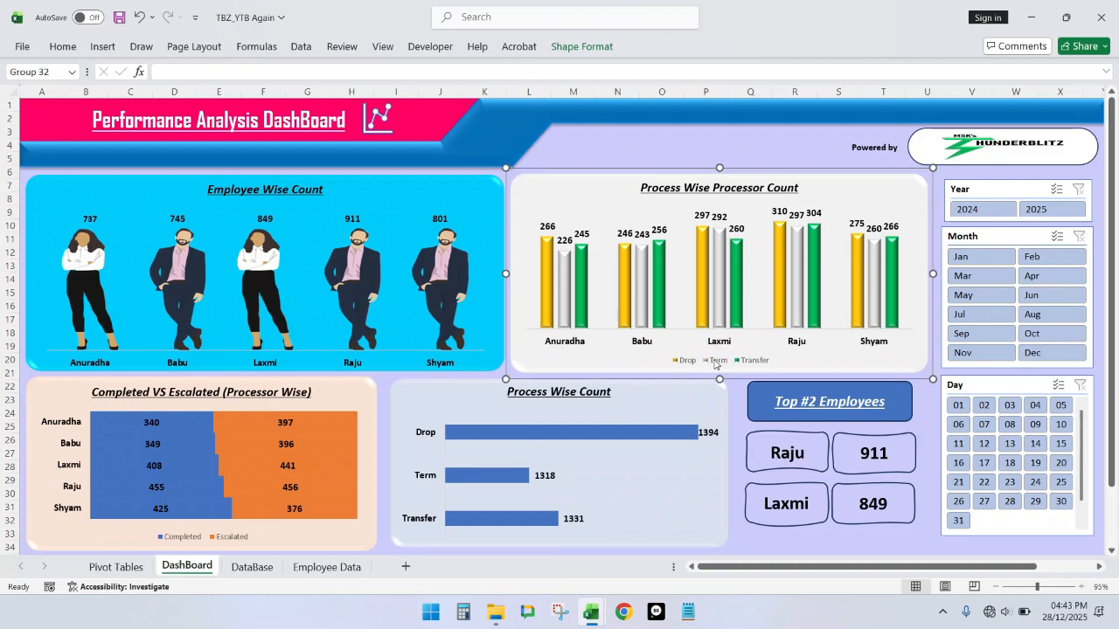
left_click(714, 359)
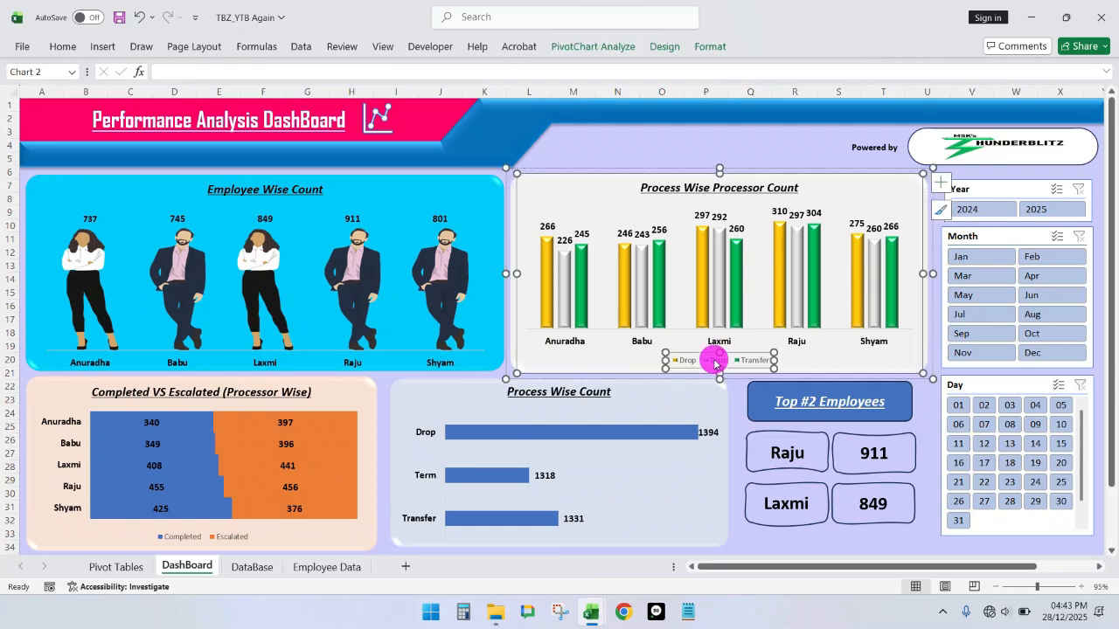
left_click(62, 46)
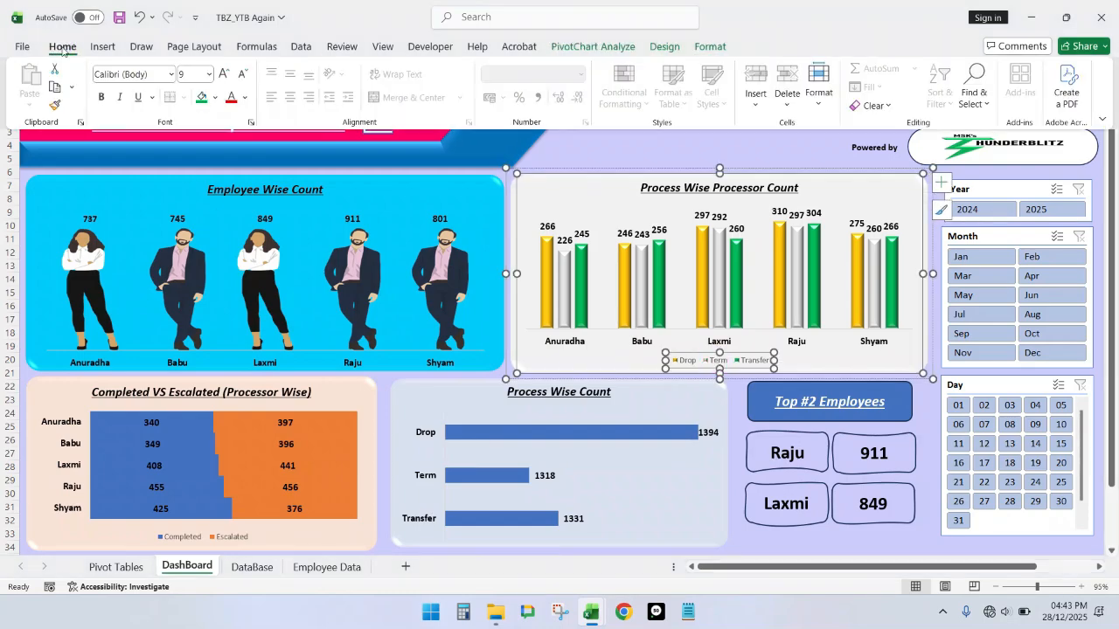
left_click(244, 97)
left_click(255, 194)
left_click(102, 98)
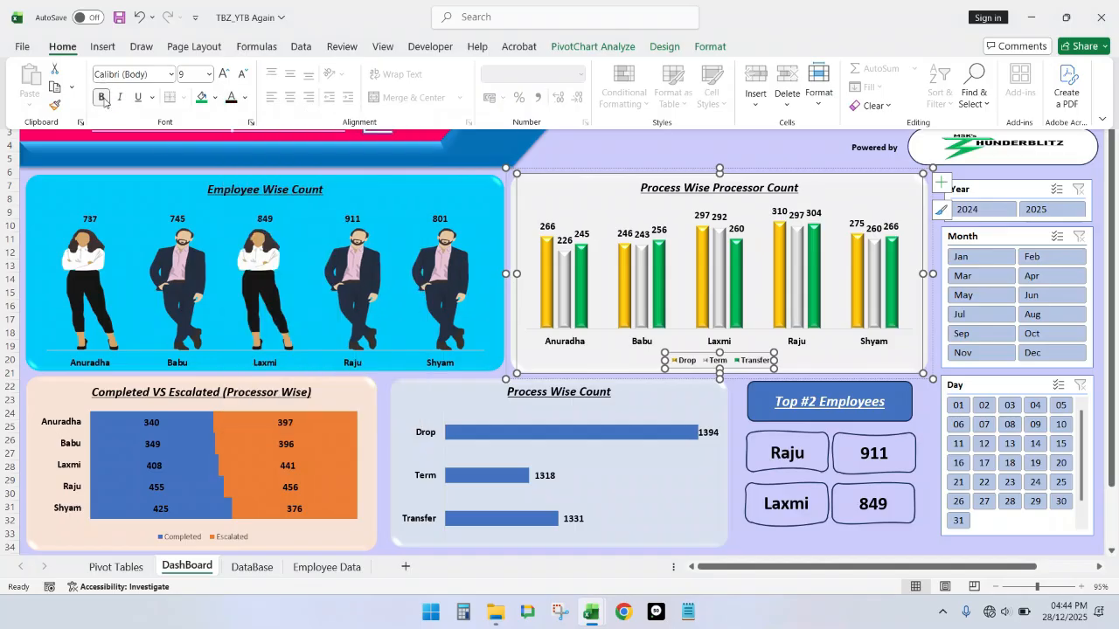
left_click(225, 75)
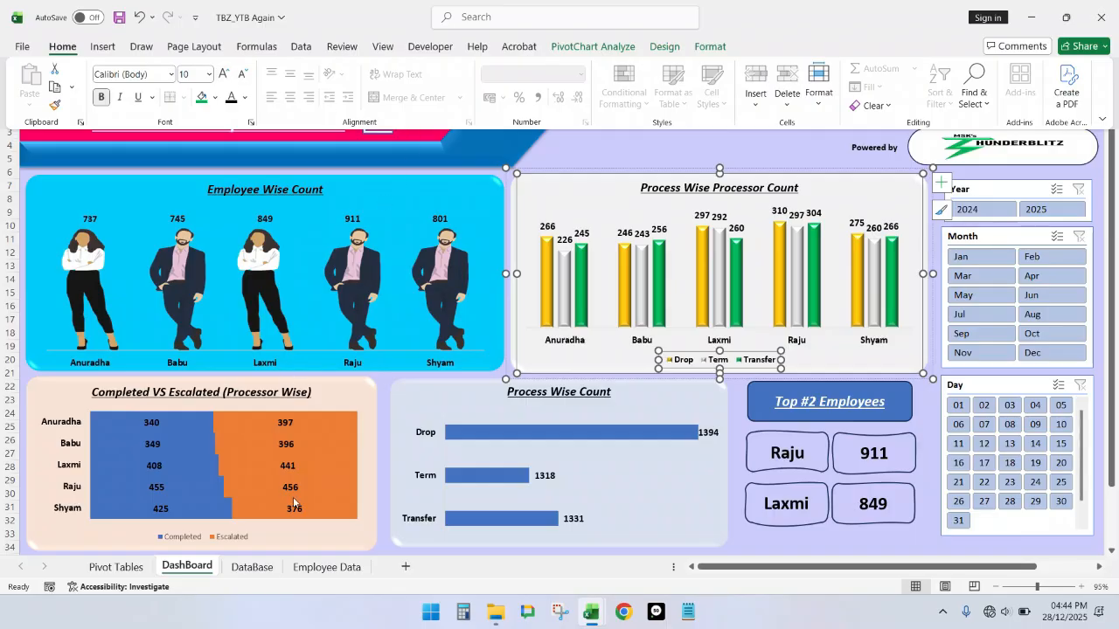
key("ctrl+F1")
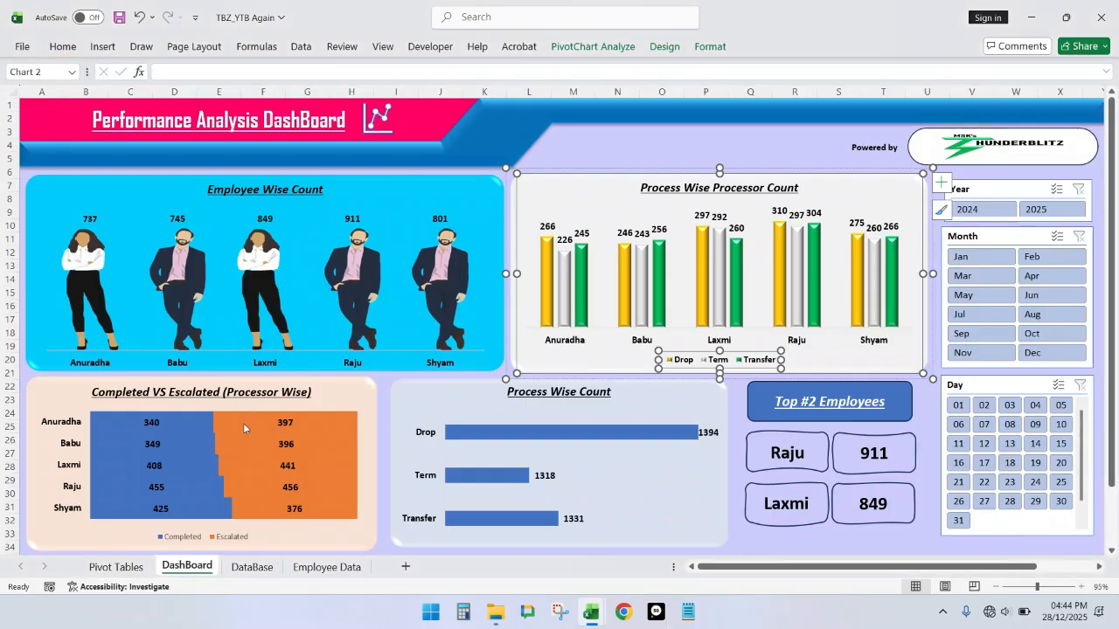
Step: Recolor the Completed bars in the Completed VS Escalated chart bright green using a color from the full color palette
left_click(185, 429)
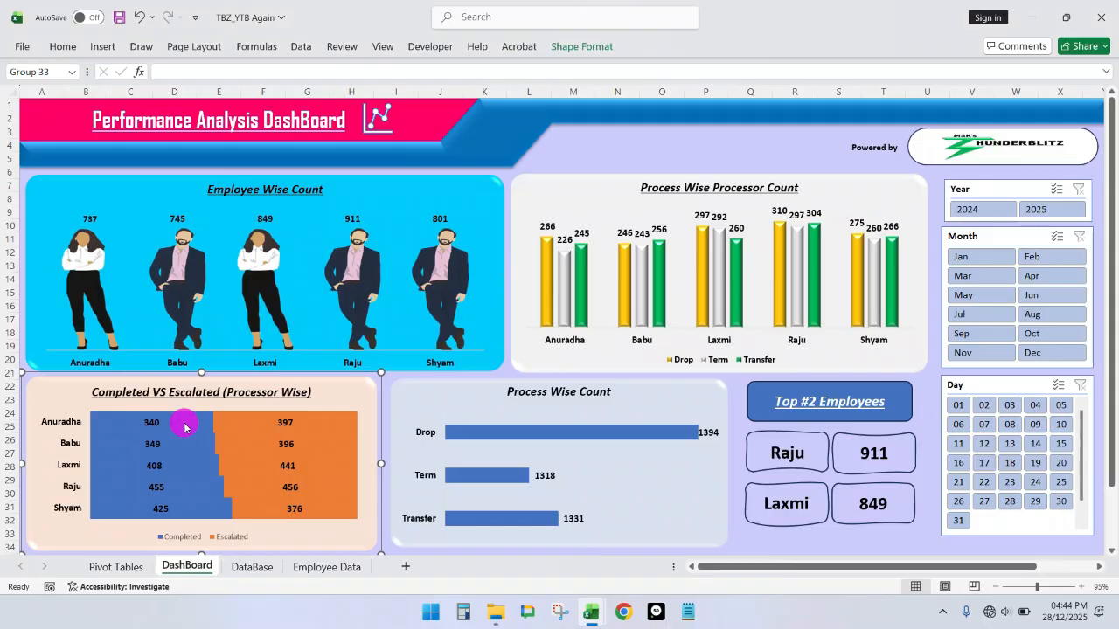
left_click(184, 427)
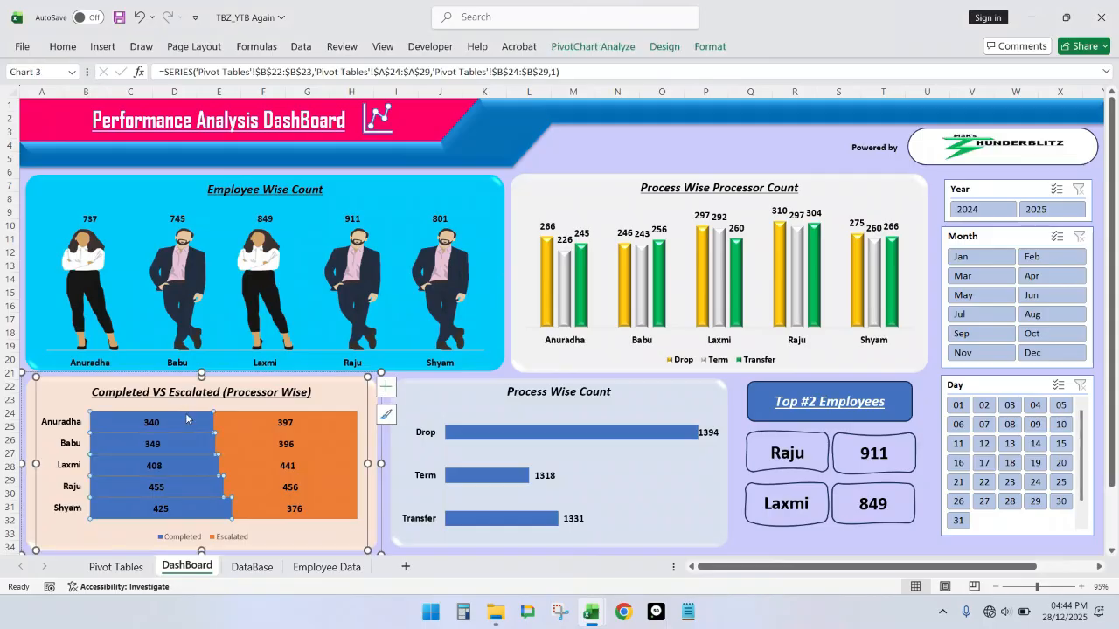
left_click(710, 46)
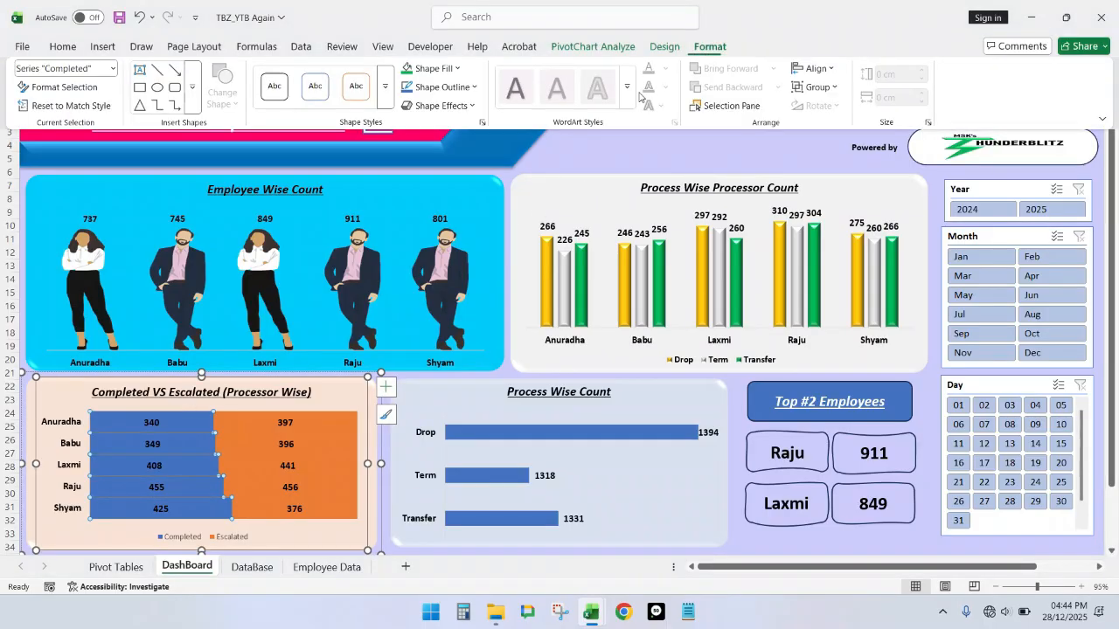
left_click(457, 69)
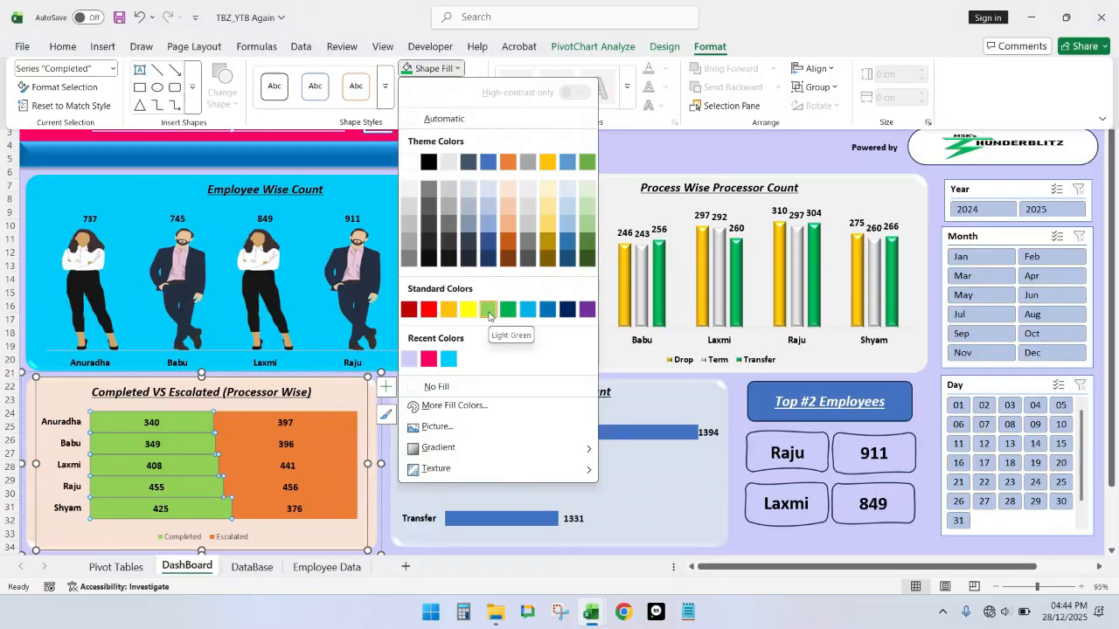
left_click(467, 413)
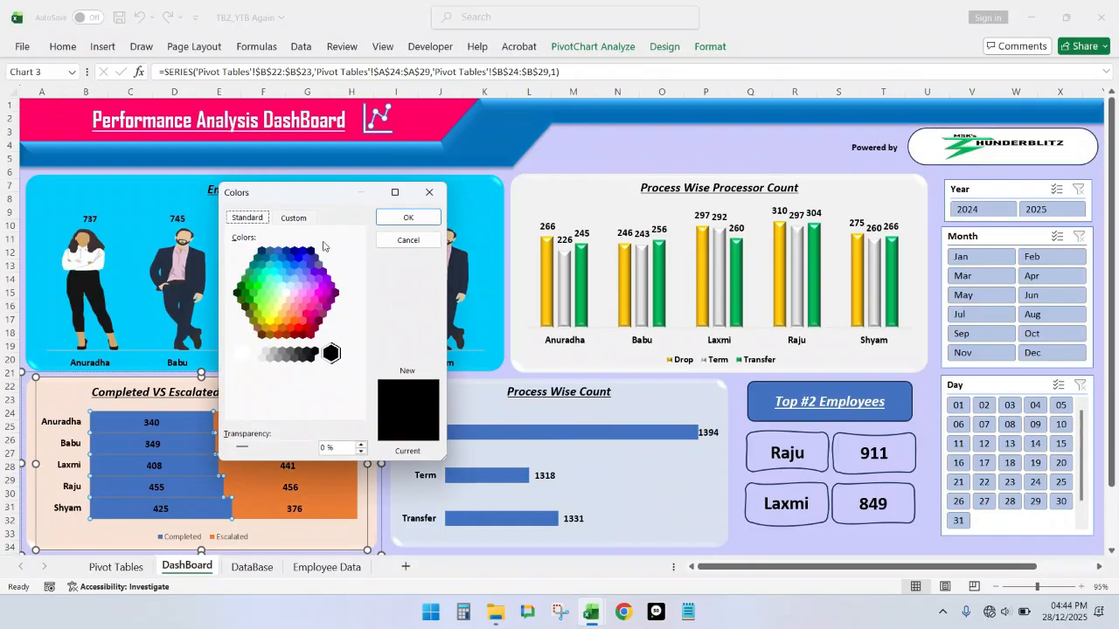
left_click(254, 294)
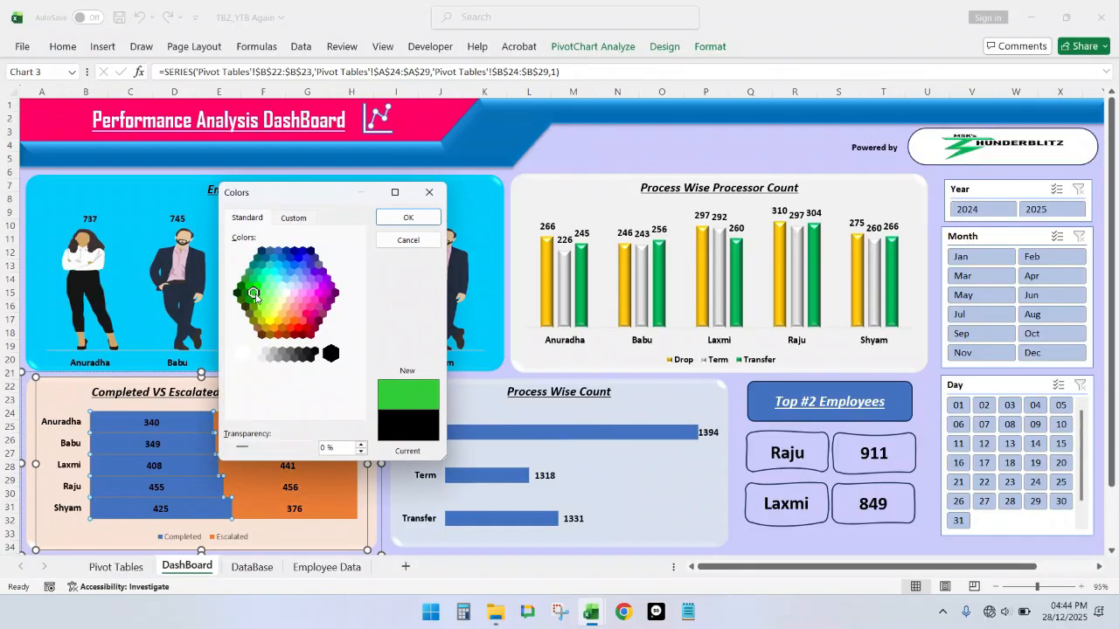
left_click(402, 217)
Step: Fill the Escalated bars in the Completed VS Escalated chart with a very light blue theme color
left_click(297, 426)
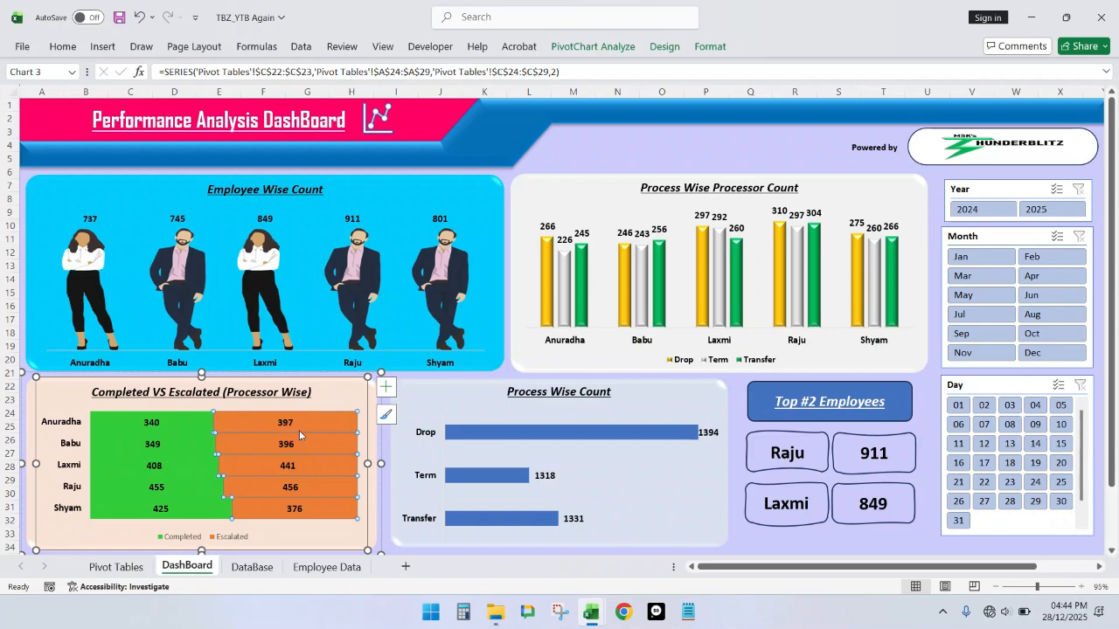
left_click(709, 46)
left_click(430, 68)
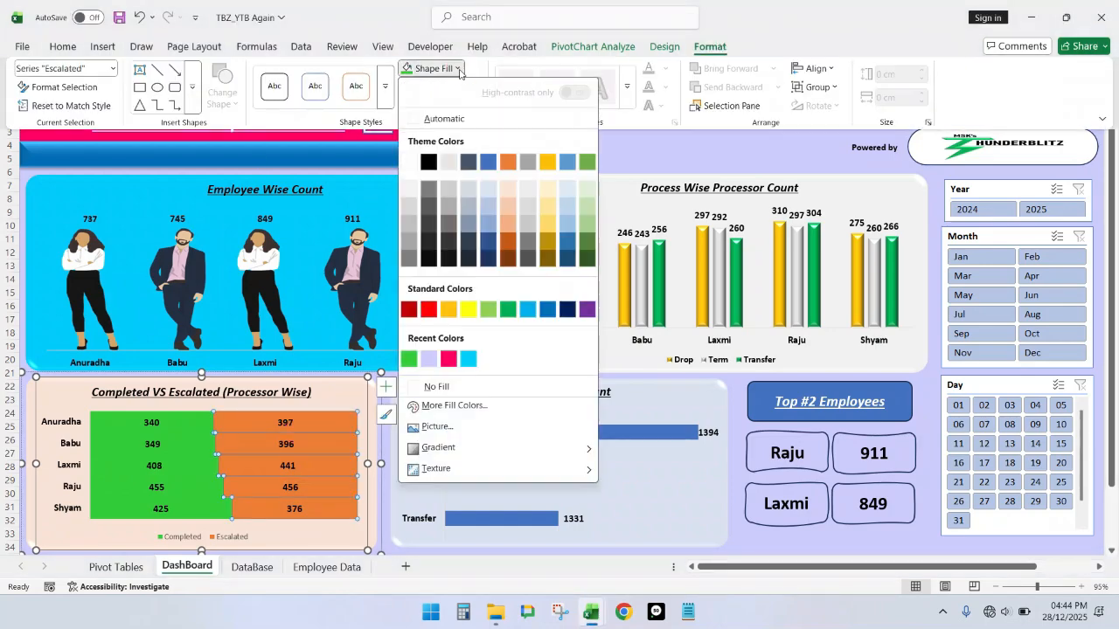
left_click(478, 190)
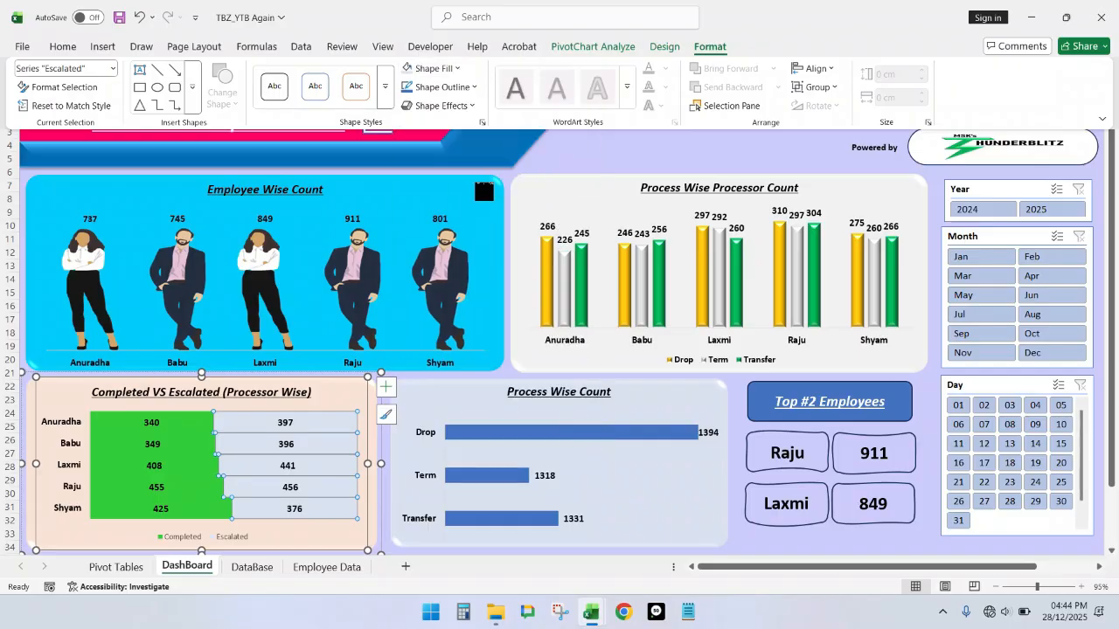
Step: Apply the Inside: Top Right shadow effect to the green Completed bars
left_click(191, 437)
left_click(190, 437)
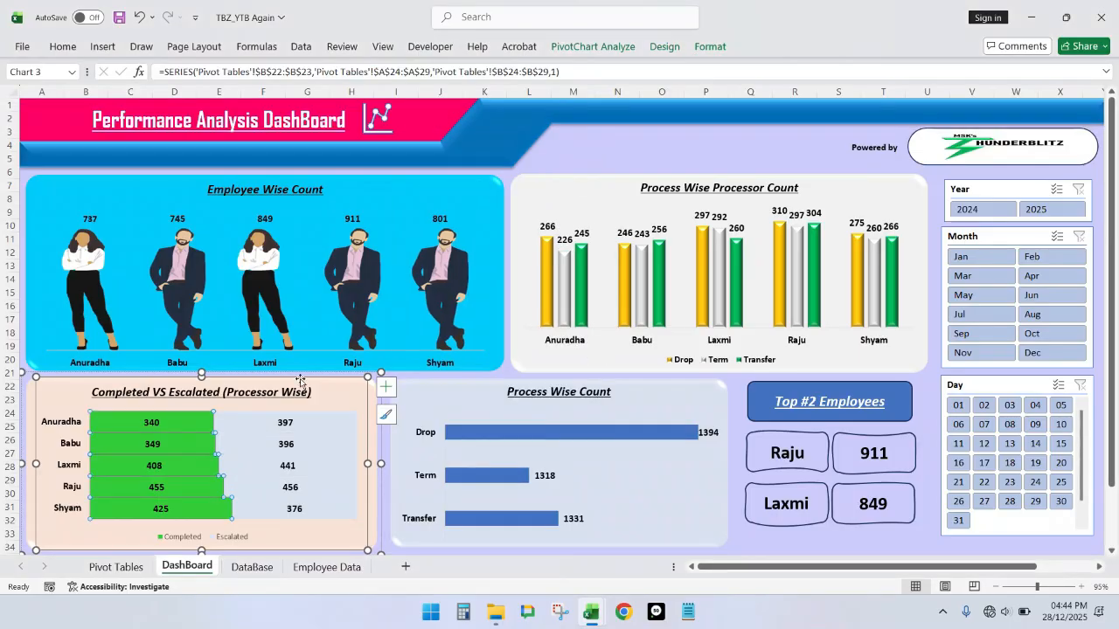
left_click(710, 46)
left_click(464, 105)
mouse_move(463, 131)
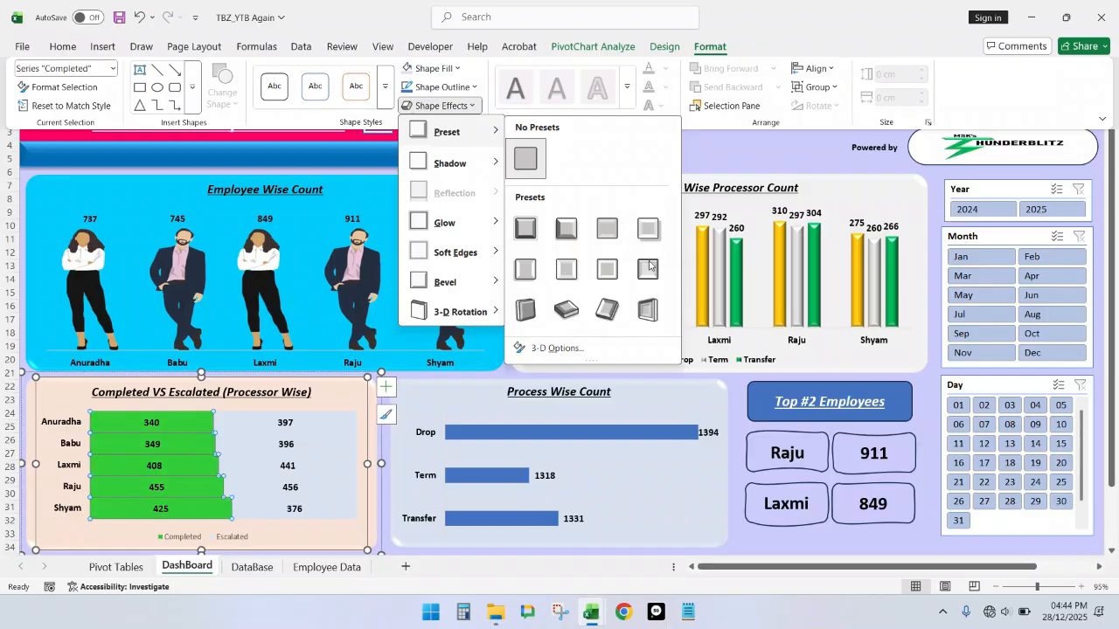
mouse_move(454, 163)
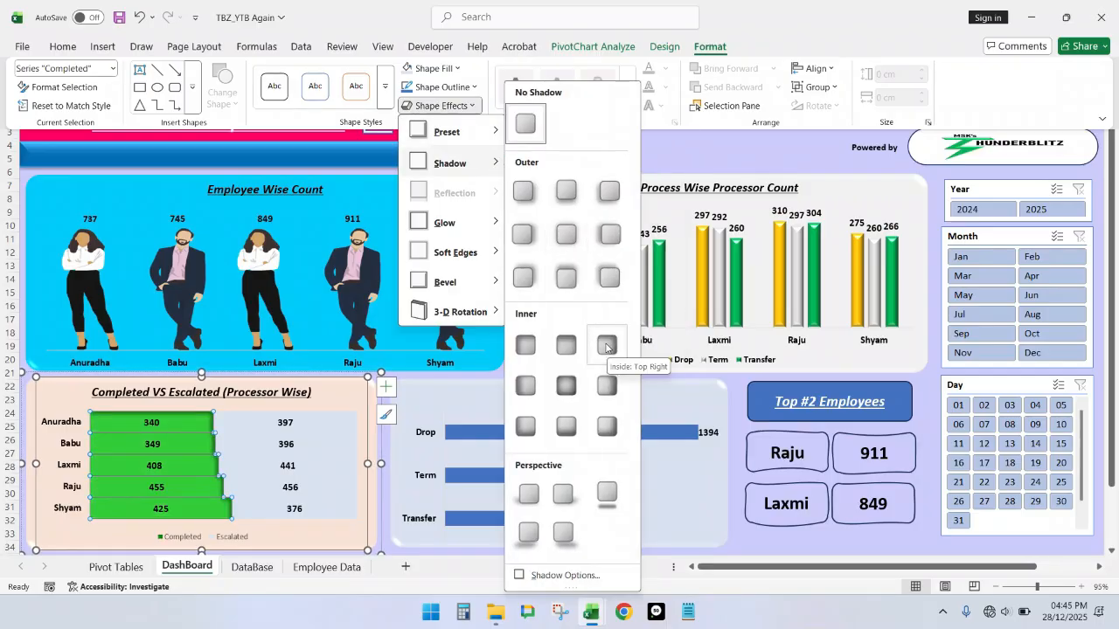
left_click(605, 348)
Step: Apply an outer shadow effect to the light blue Escalated bars and deselect the chart
left_click(318, 427)
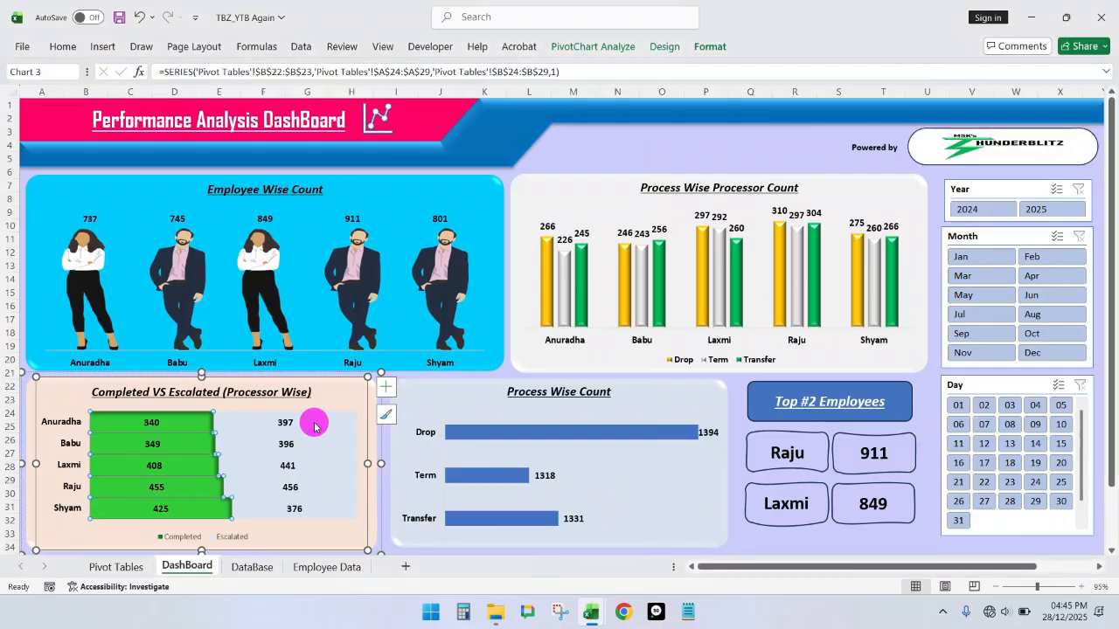
left_click(711, 47)
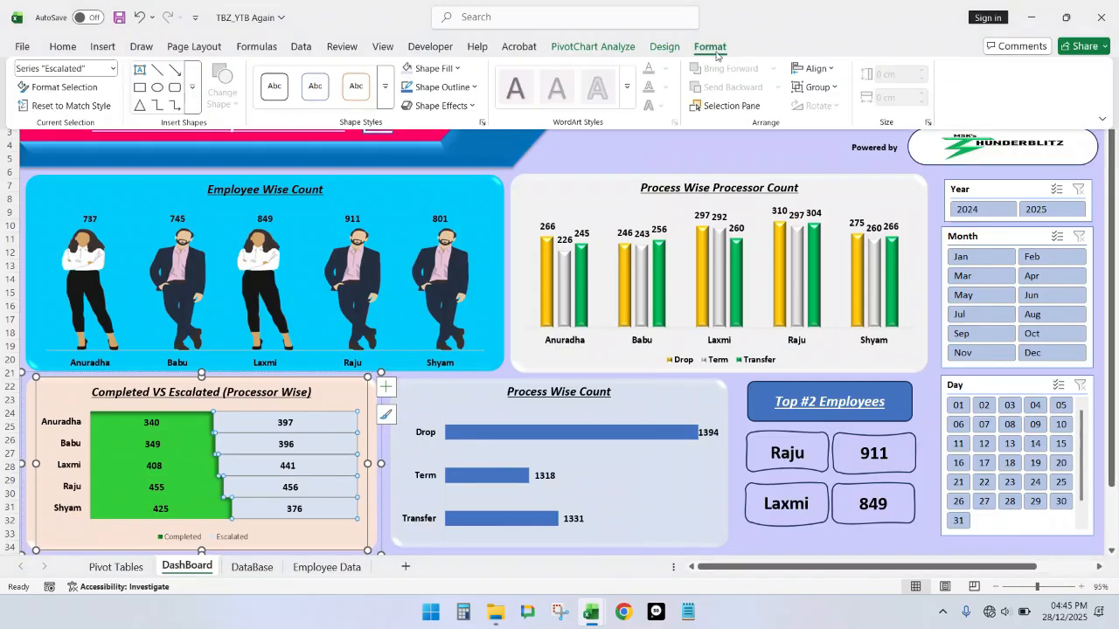
left_click(472, 106)
mouse_move(463, 164)
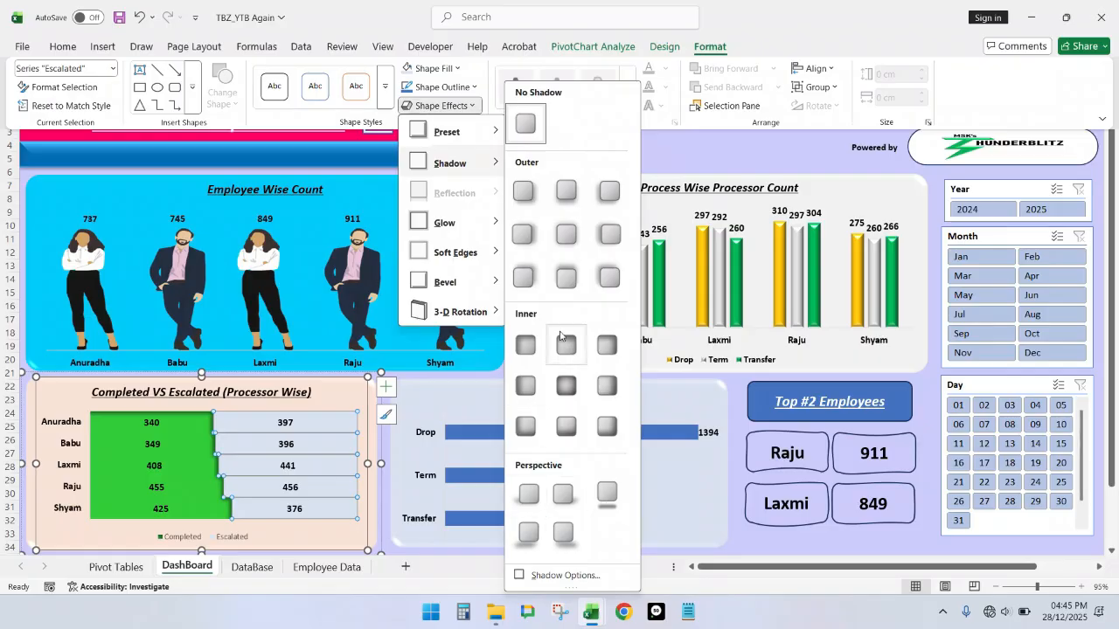
left_click(569, 286)
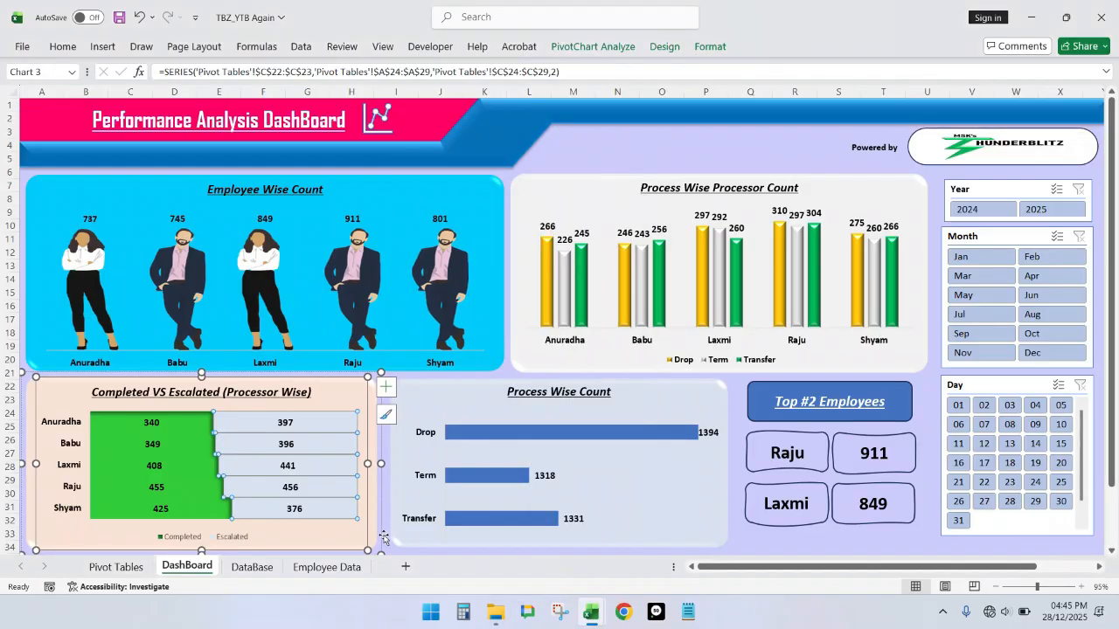
left_click(664, 399)
Step: Format the Completed VS Escalated chart's legend text as black, bold and size 10
left_click(228, 534)
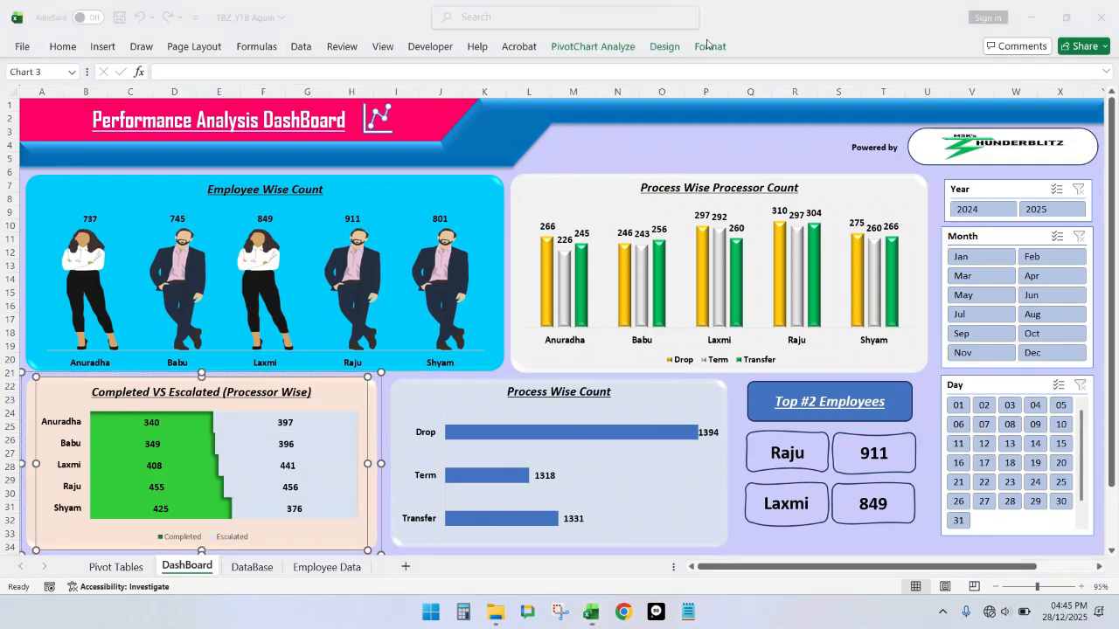
left_click(61, 45)
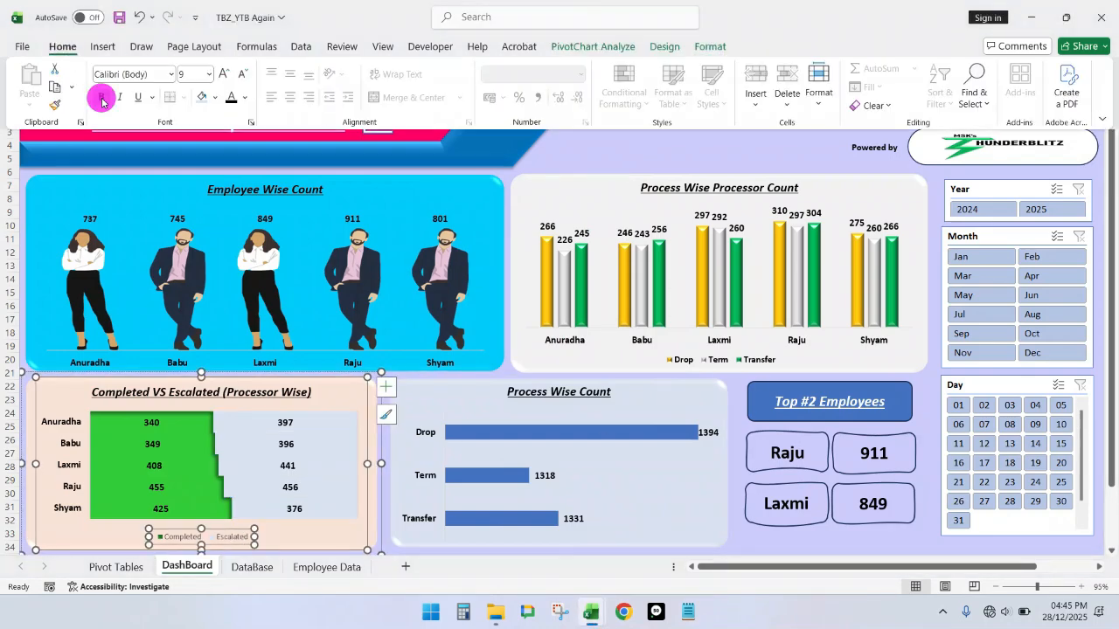
left_click(224, 72)
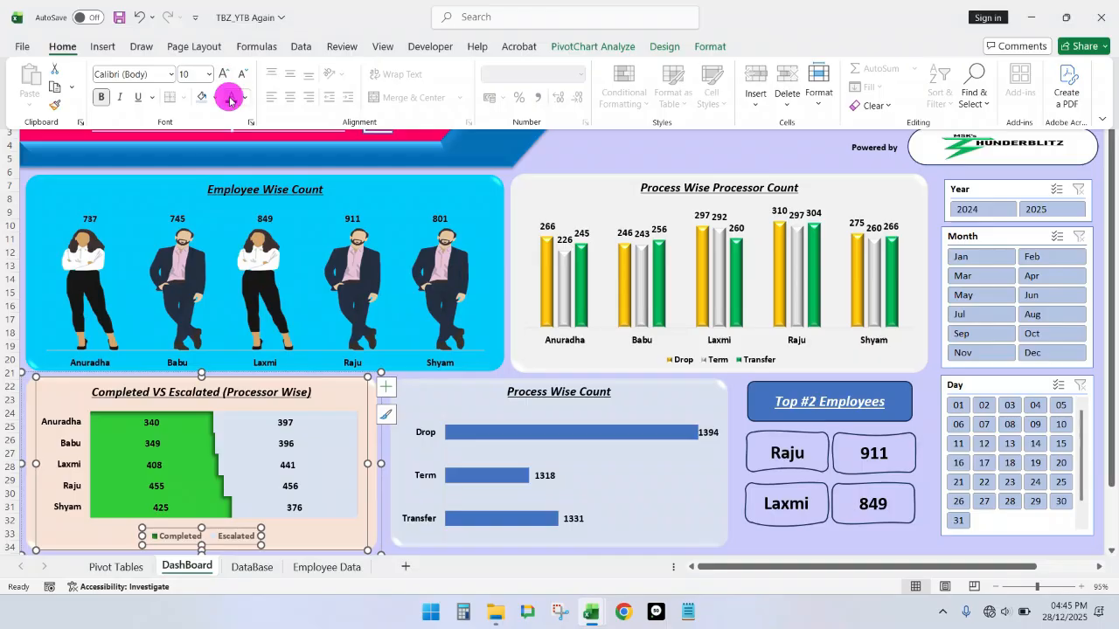
Step: Recolor only the Drop bar in the Process Wise Count chart teal using a color from the full color palette
left_click(535, 432)
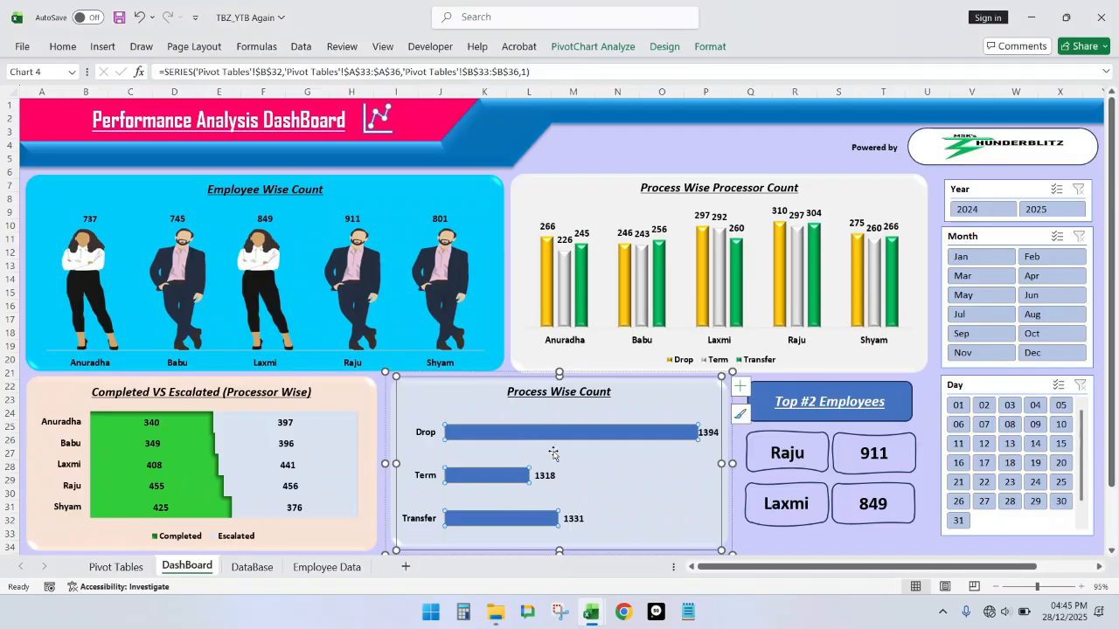
mouse_move(575, 442)
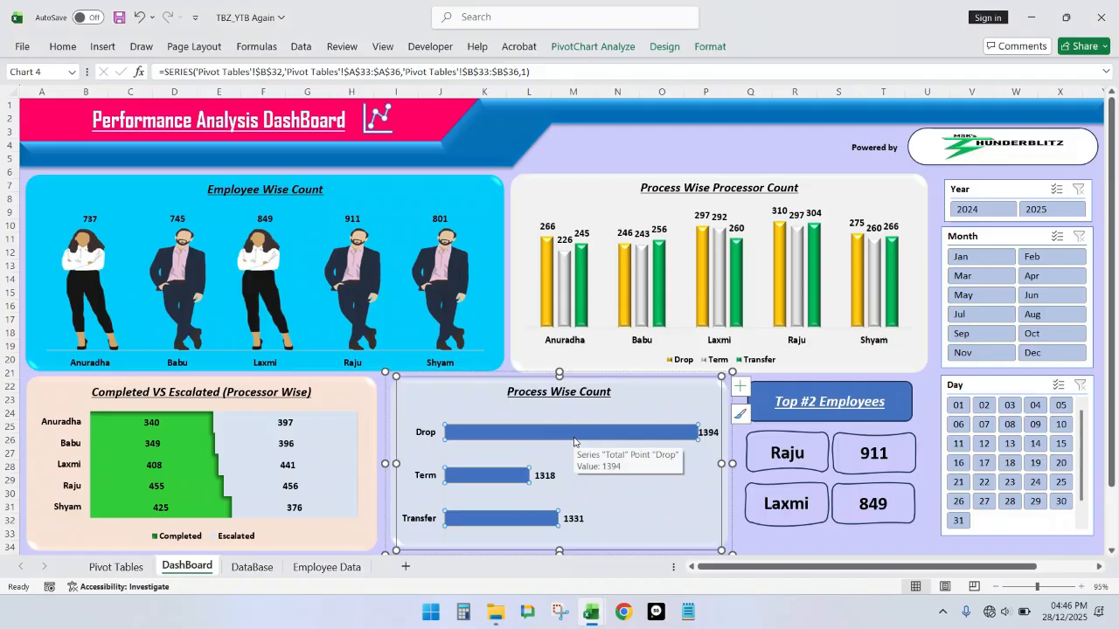
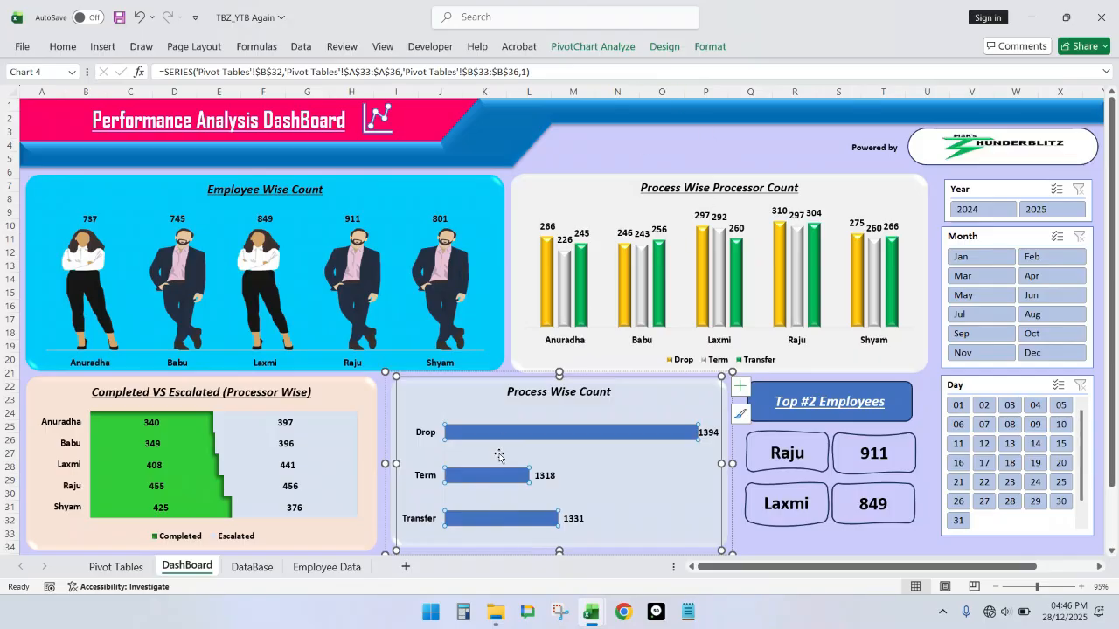
left_click(512, 433)
left_click(708, 47)
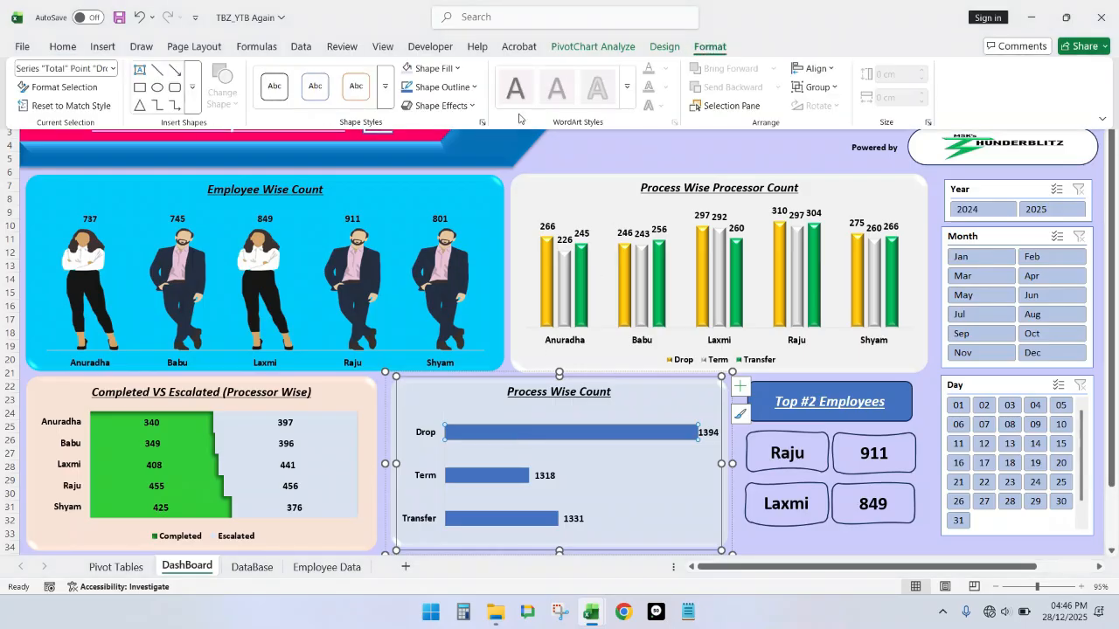
left_click(461, 67)
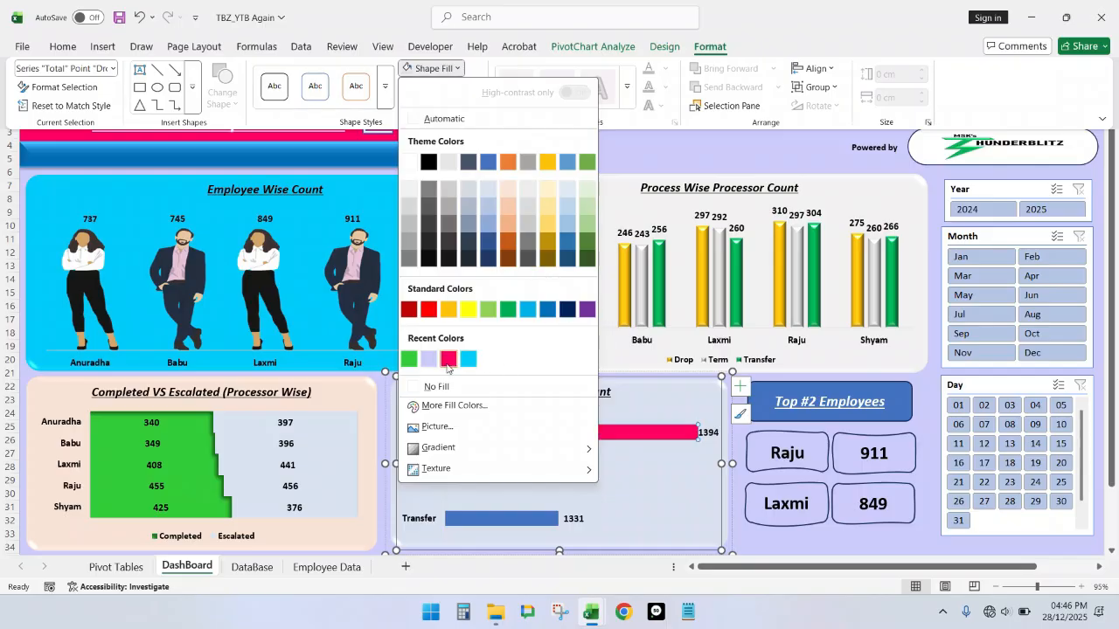
left_click(454, 405)
left_click(262, 267)
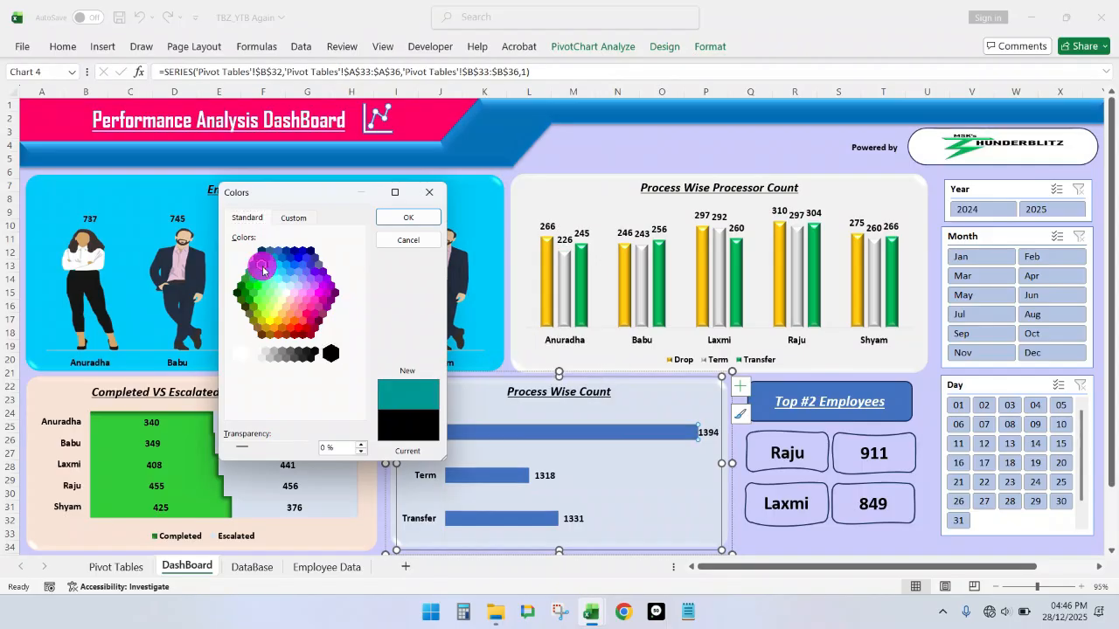
left_click(407, 216)
Step: Fill the Term bar in the Process Wise Count chart with the dark blue-gray theme color
left_click(457, 479)
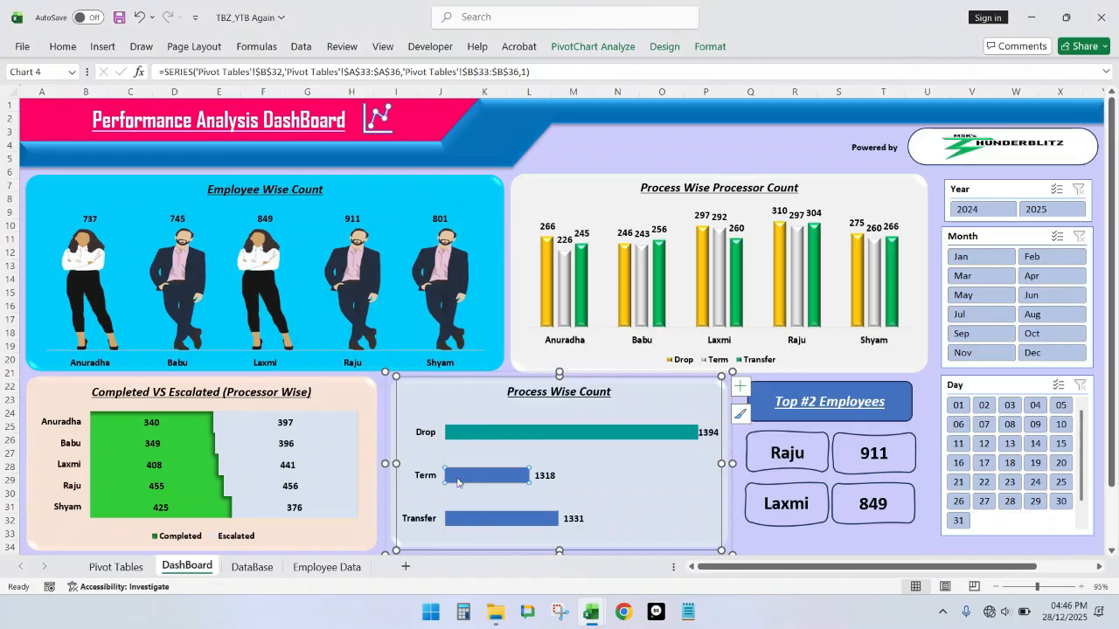
left_click(709, 46)
left_click(450, 68)
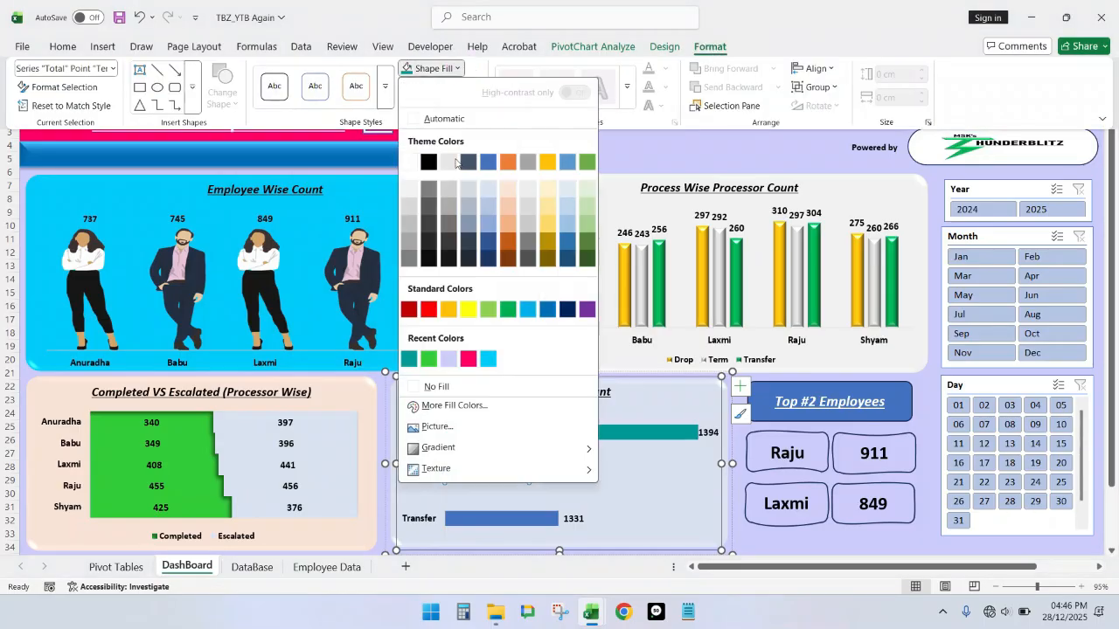
left_click(468, 164)
Step: Fill the Transfer bar in the Process Wise Count chart with standard yellow and deselect the chart
left_click(487, 517)
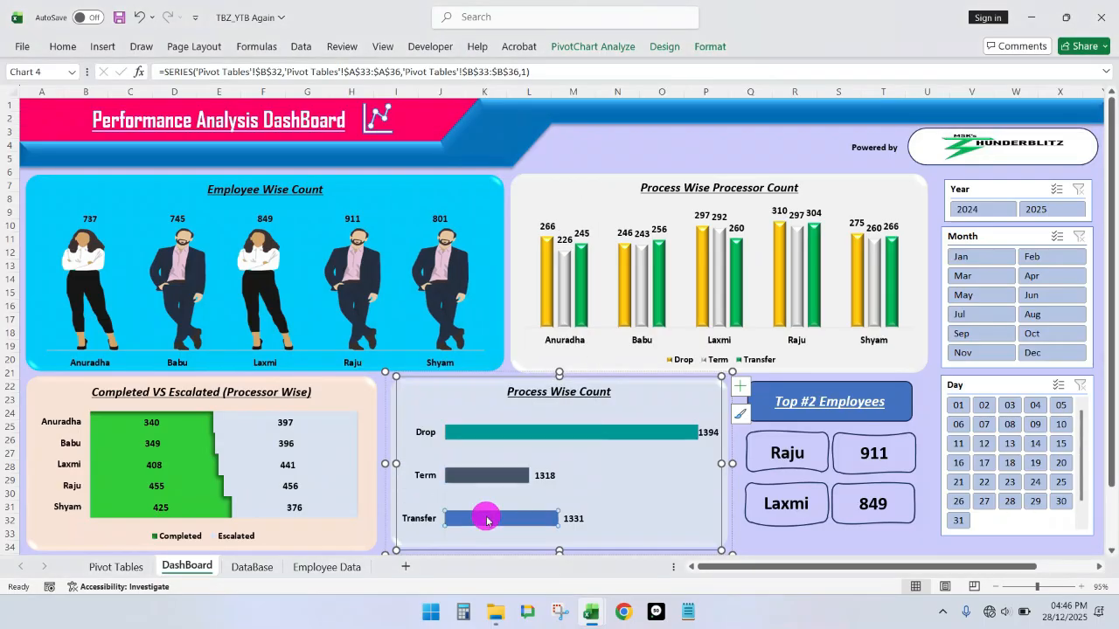
left_click(710, 46)
left_click(450, 68)
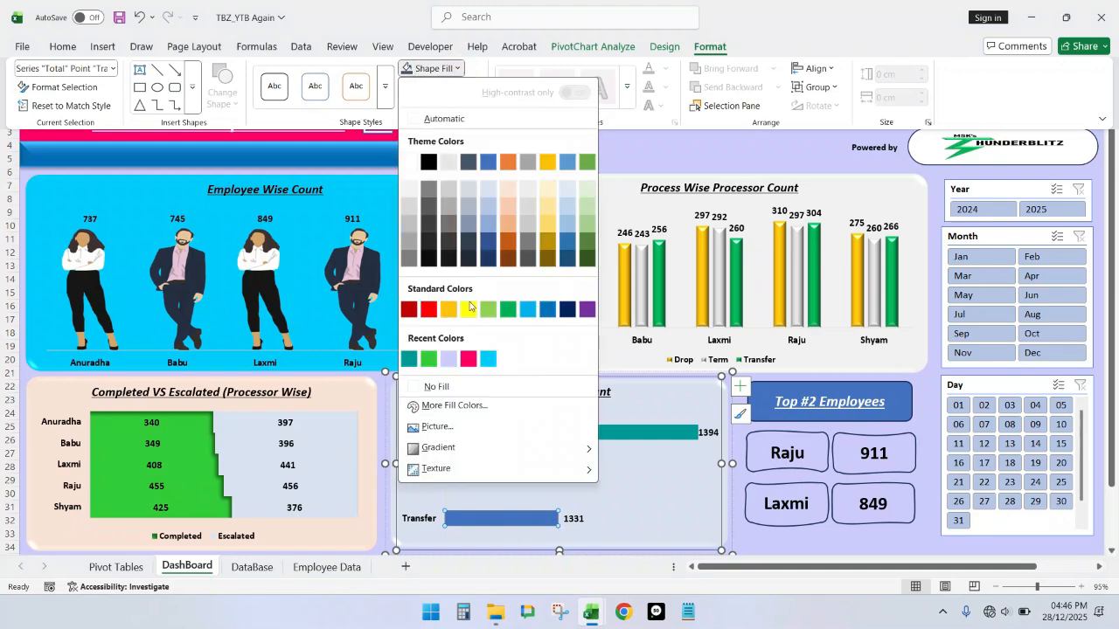
left_click(468, 310)
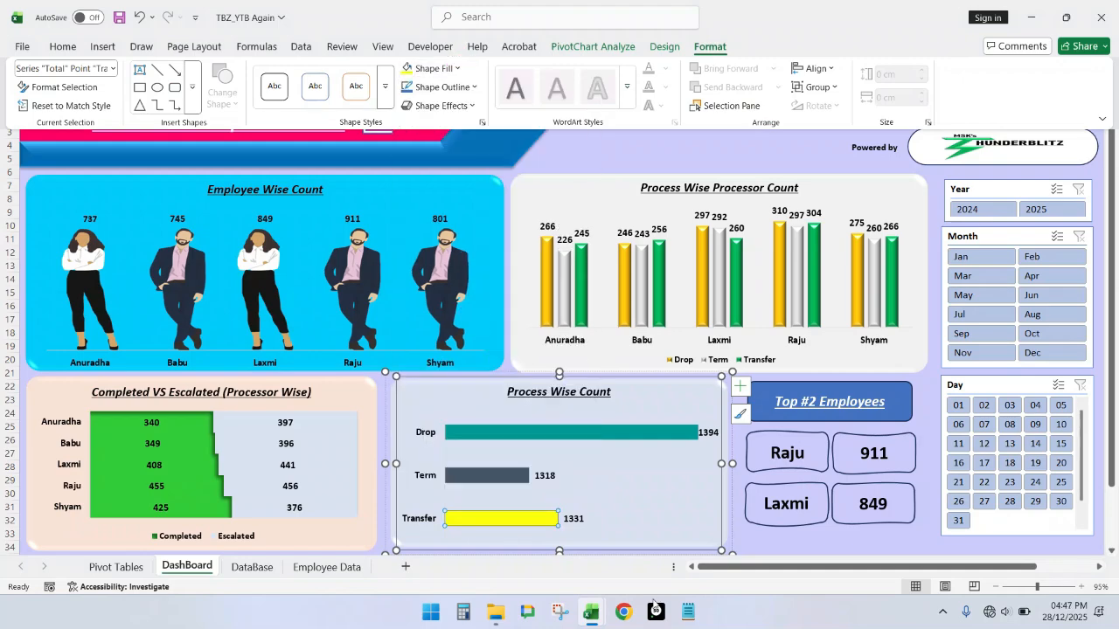
left_click(804, 538)
Step: Apply the 2.5 Point soft edges effect to all bars of the Process Wise Count chart and close the series formatting options
double_click(679, 444)
left_click(679, 433)
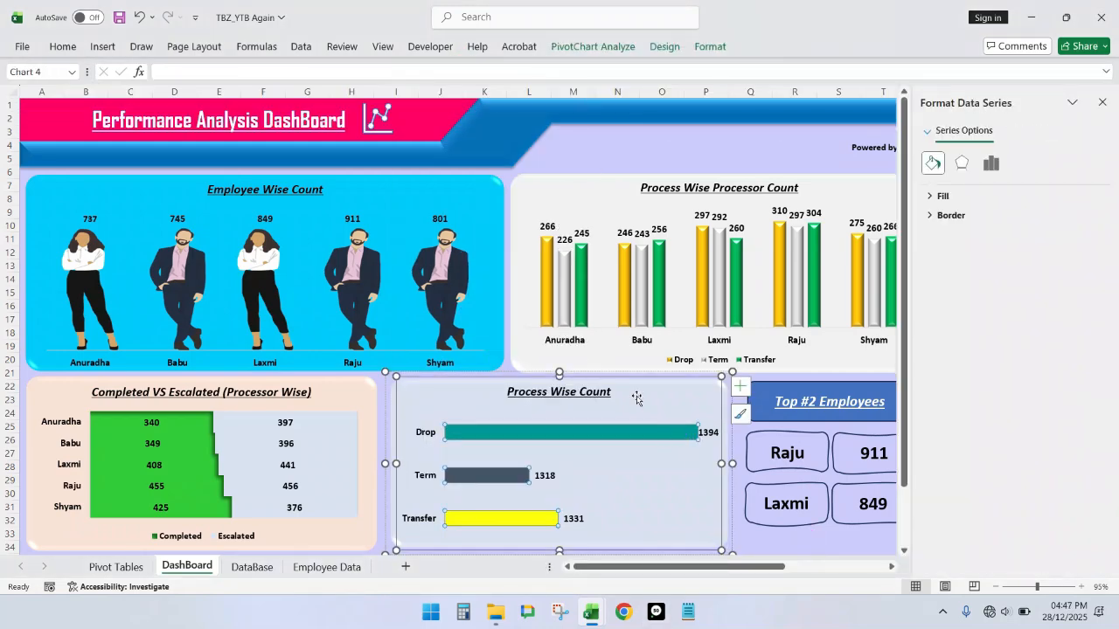
left_click(710, 46)
left_click(470, 106)
mouse_move(463, 132)
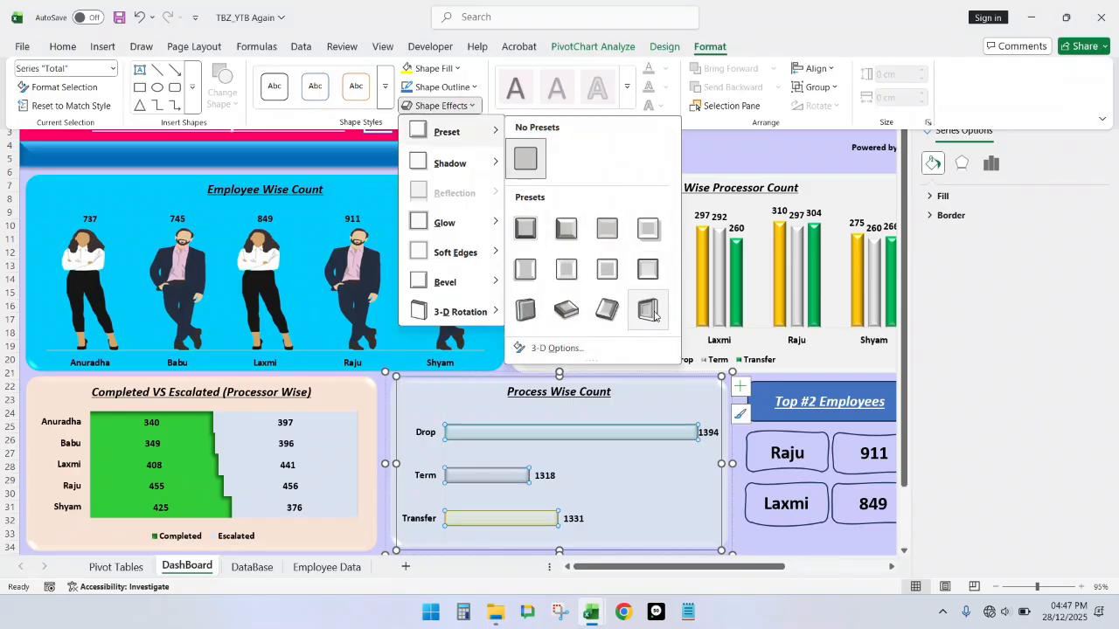
mouse_move(463, 253)
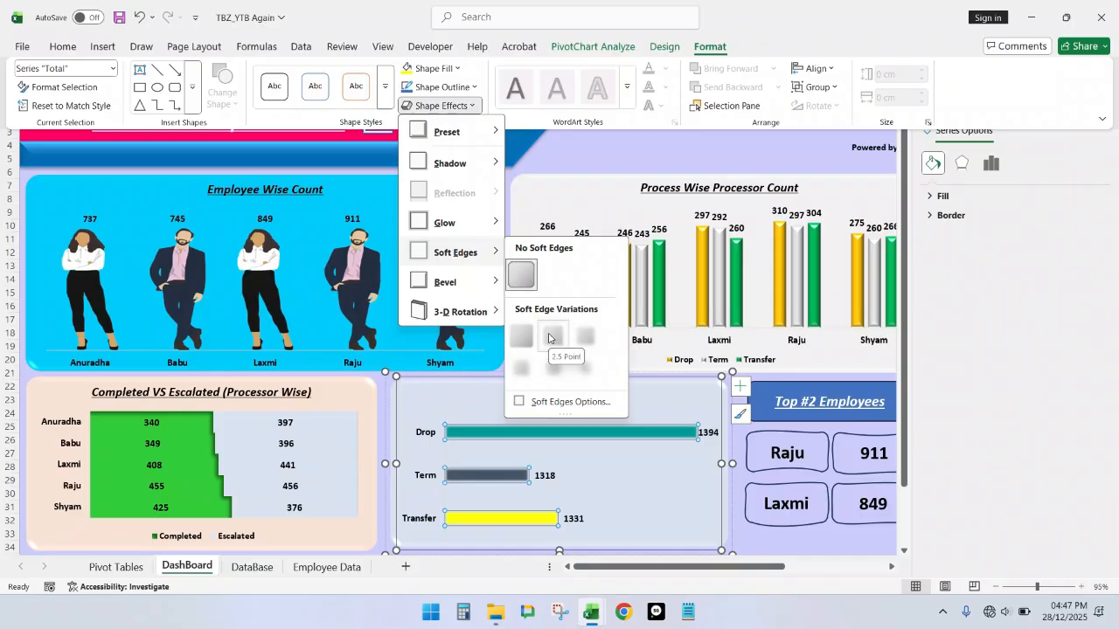
left_click(549, 338)
key("ctrl+F1")
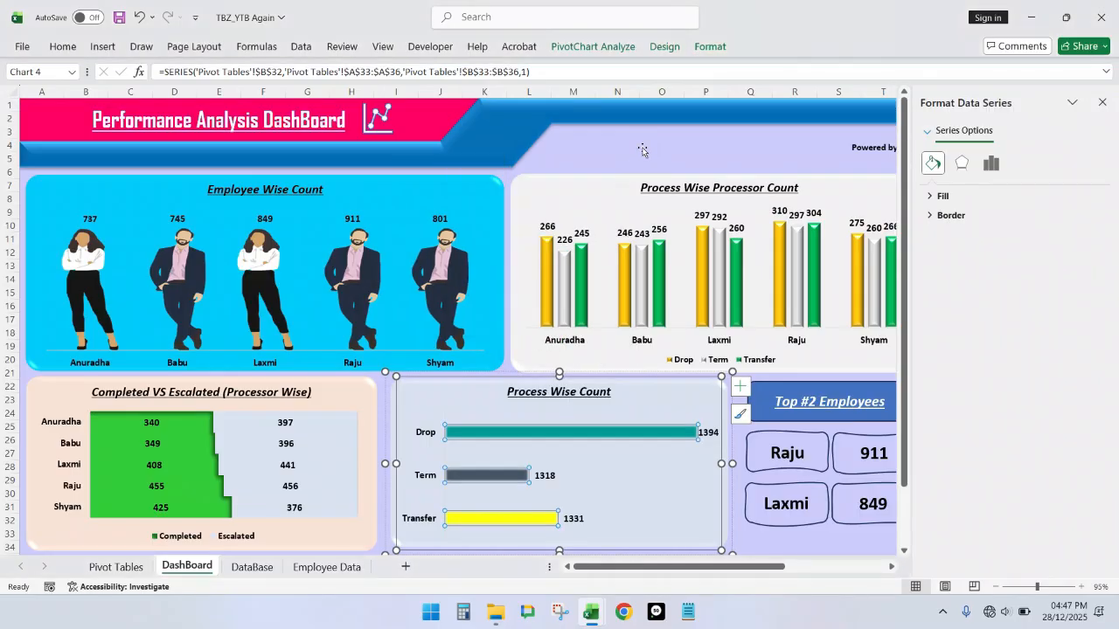
left_click(644, 151)
left_click(1102, 103)
Step: Fill the Top #2 Employees heading shape with a light orange from the standard color palette
left_click(905, 395)
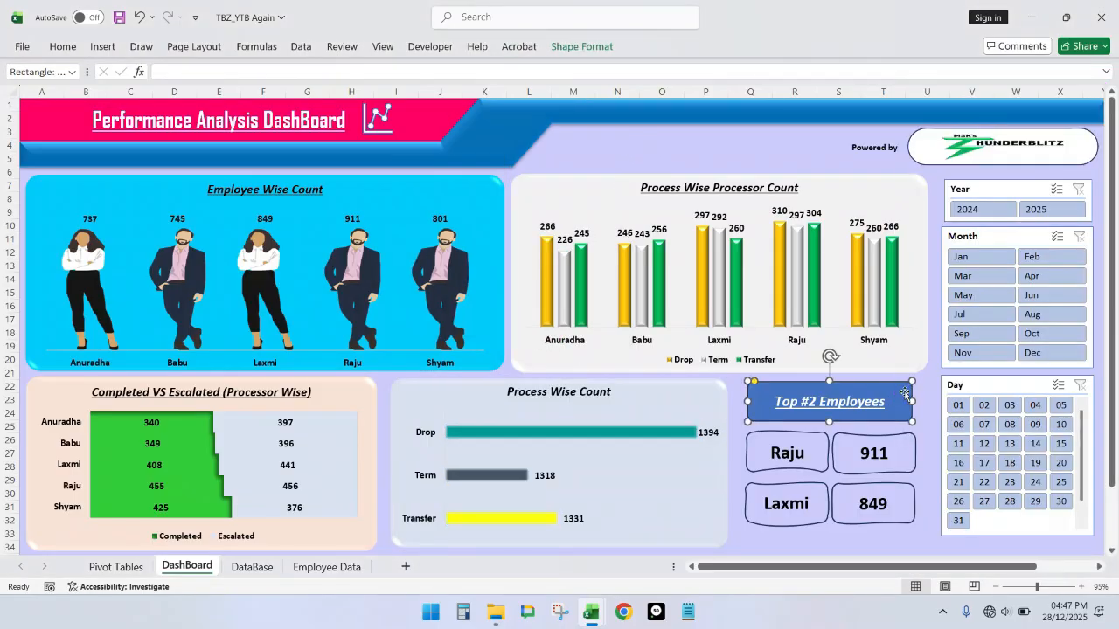
left_click(587, 56)
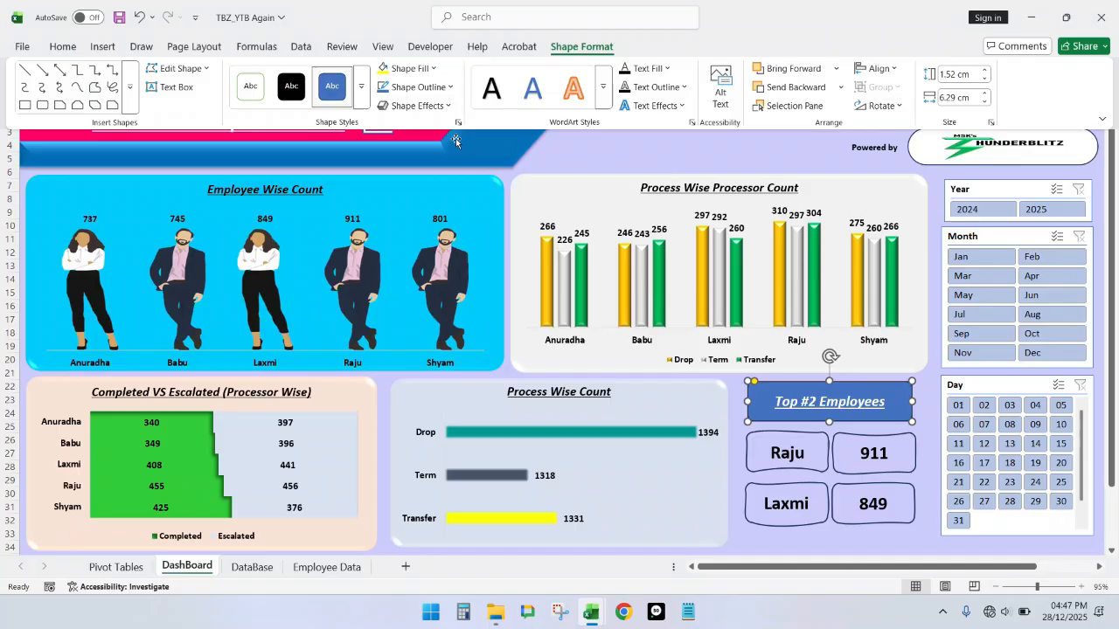
left_click(430, 68)
left_click(429, 408)
left_click(251, 218)
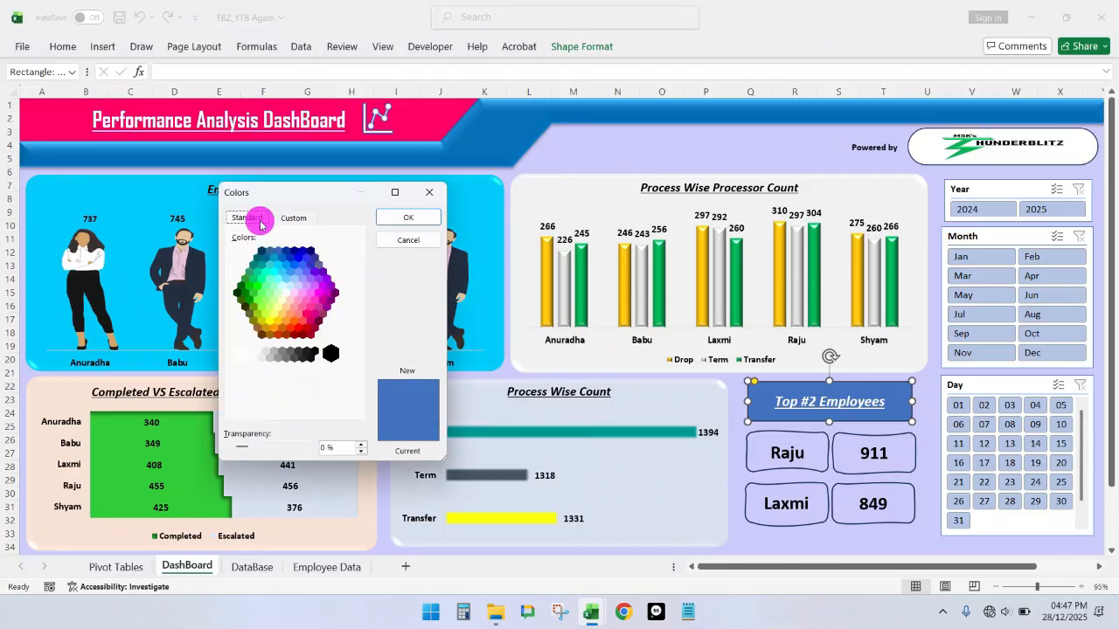
left_click(287, 321)
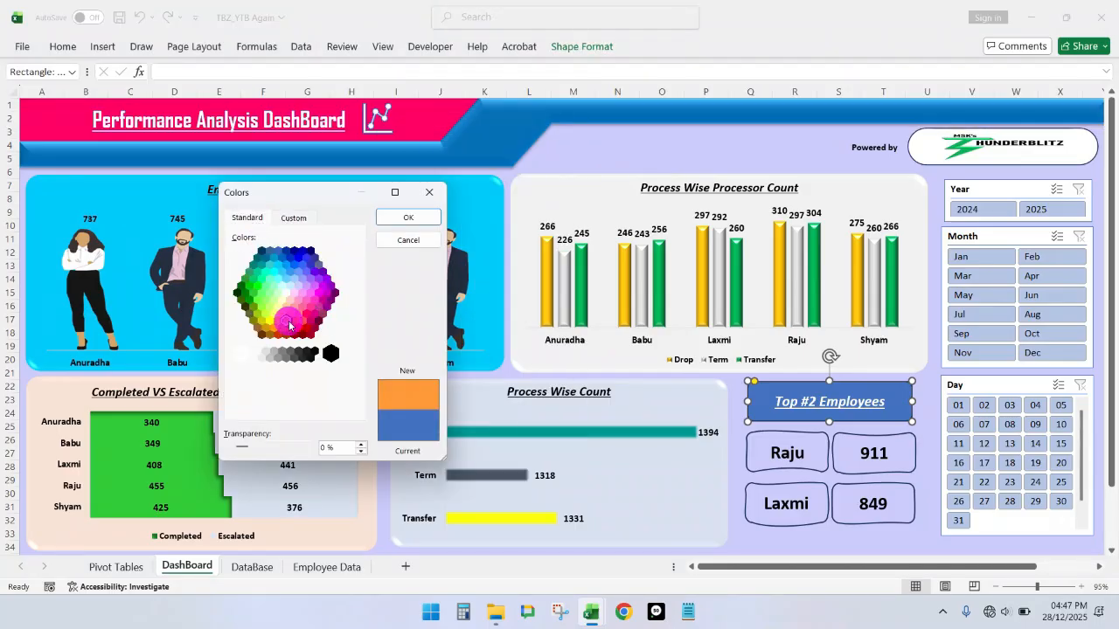
left_click(388, 217)
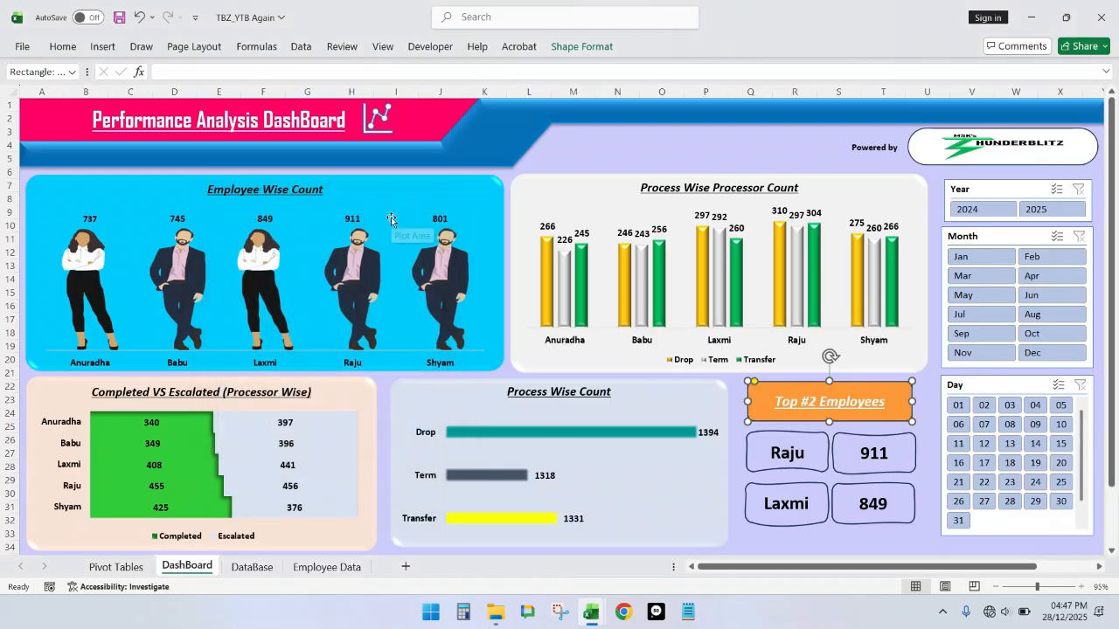
Step: Apply the third preset shape effect to the Top #2 Employees heading and deselect the shape
left_click(588, 50)
left_click(441, 106)
mouse_move(454, 131)
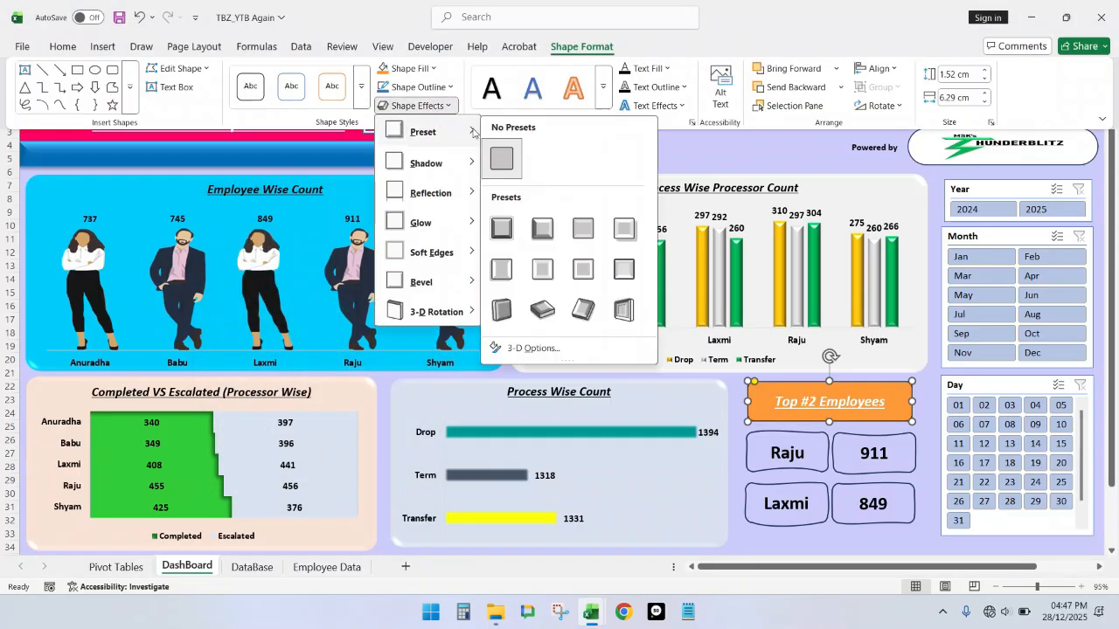
left_click(581, 232)
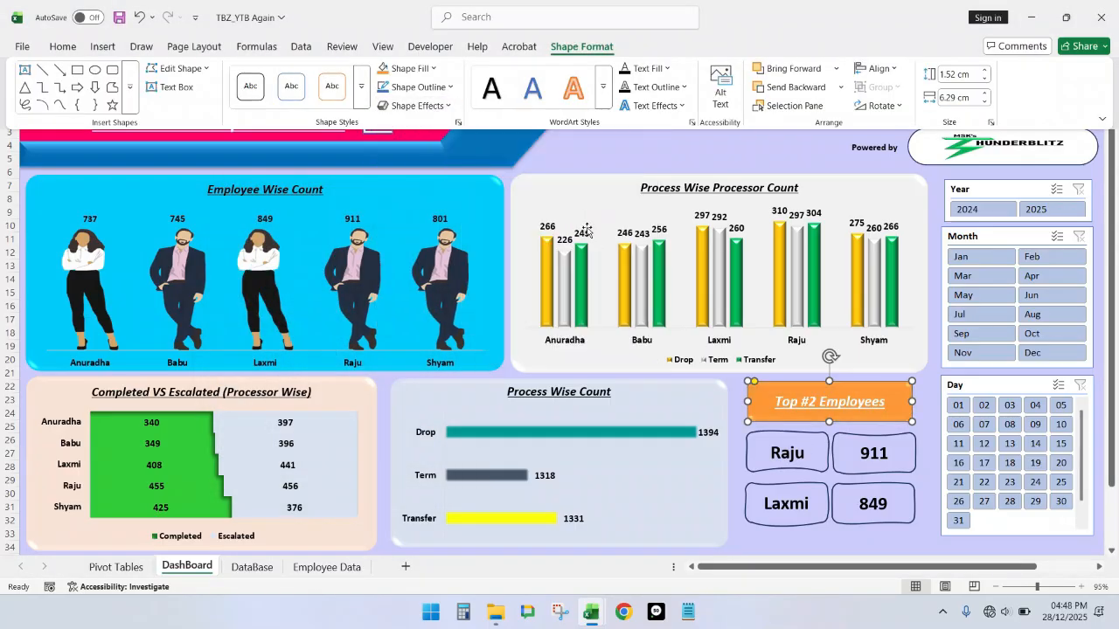
left_click(686, 158)
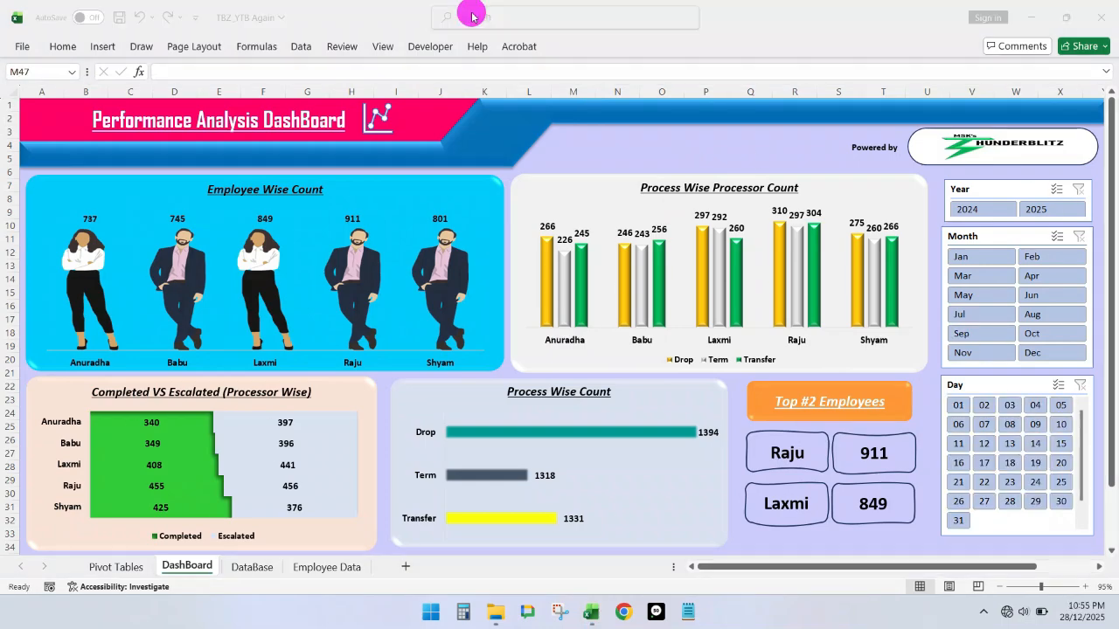
Step: Test the Month slicer by filtering the dashboard to Jan and Aug, and clear the month filter
left_click(472, 17)
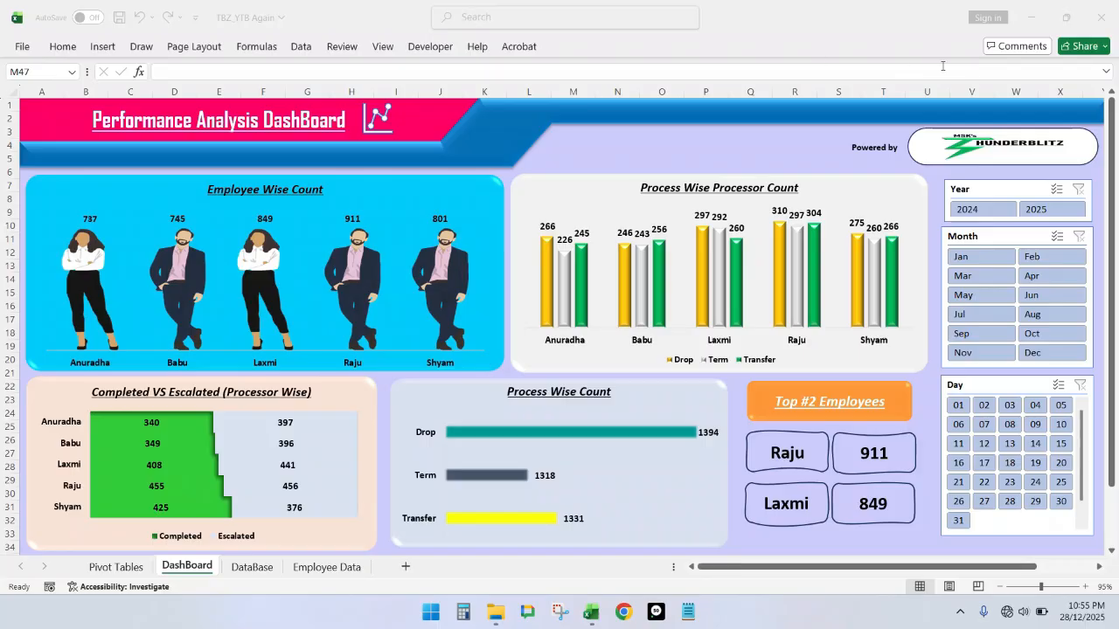
left_click(978, 261)
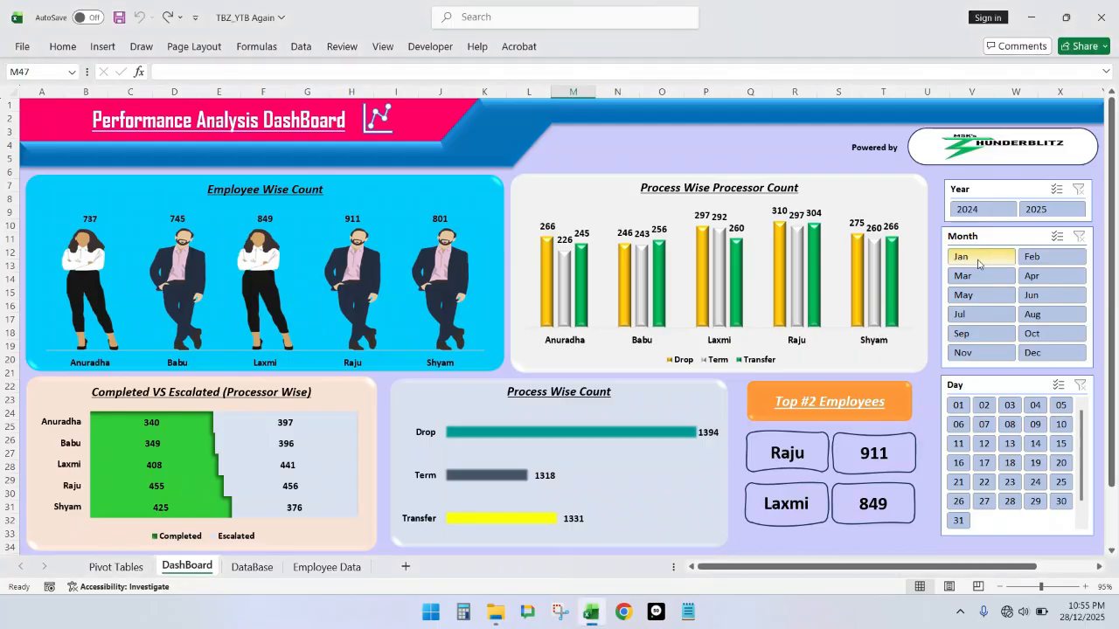
left_click(977, 260)
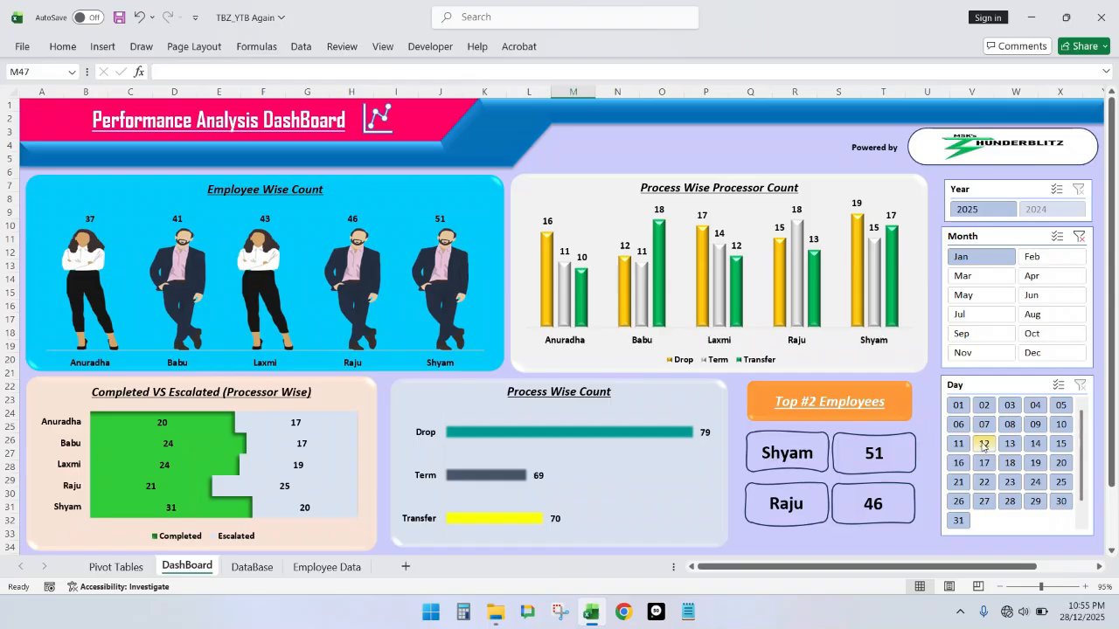
left_click(1047, 316)
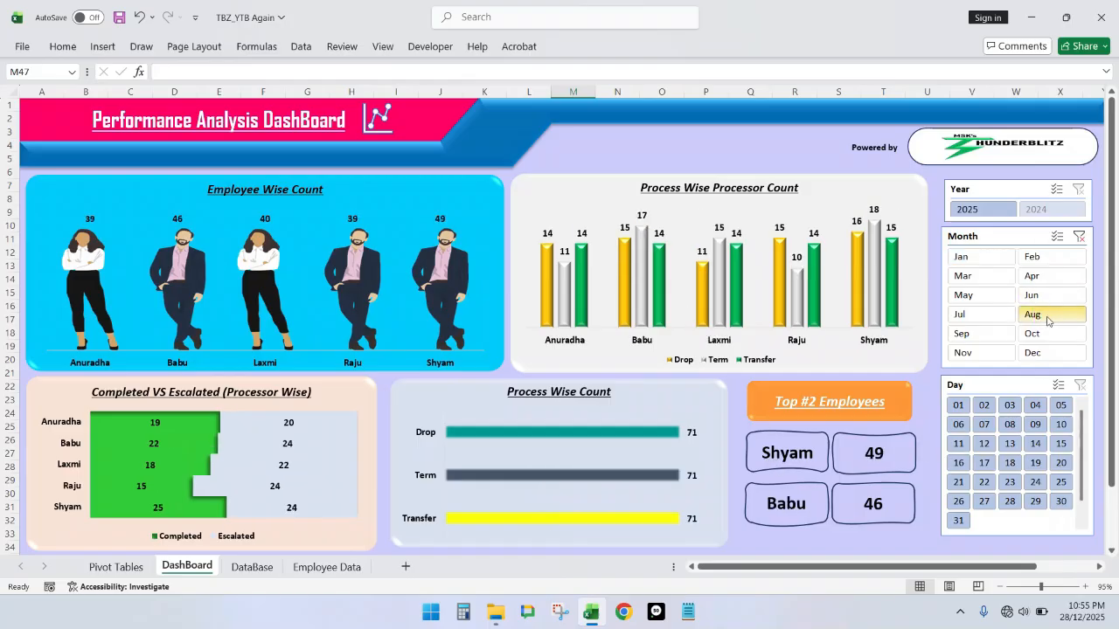
left_click(1081, 238)
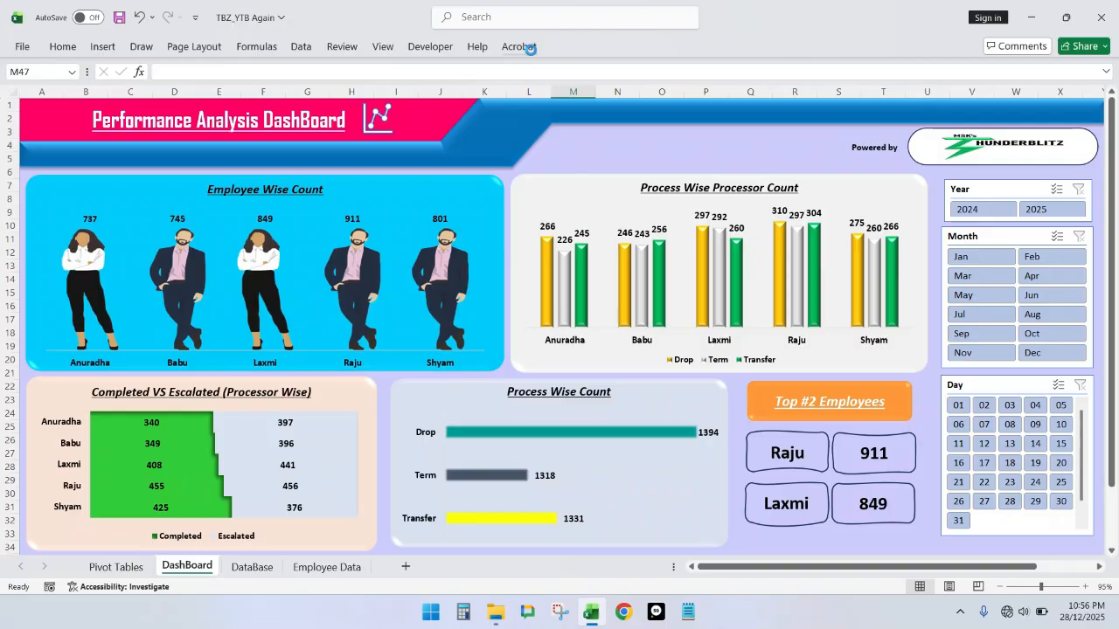
key("ctrl+1")
key("Escape")
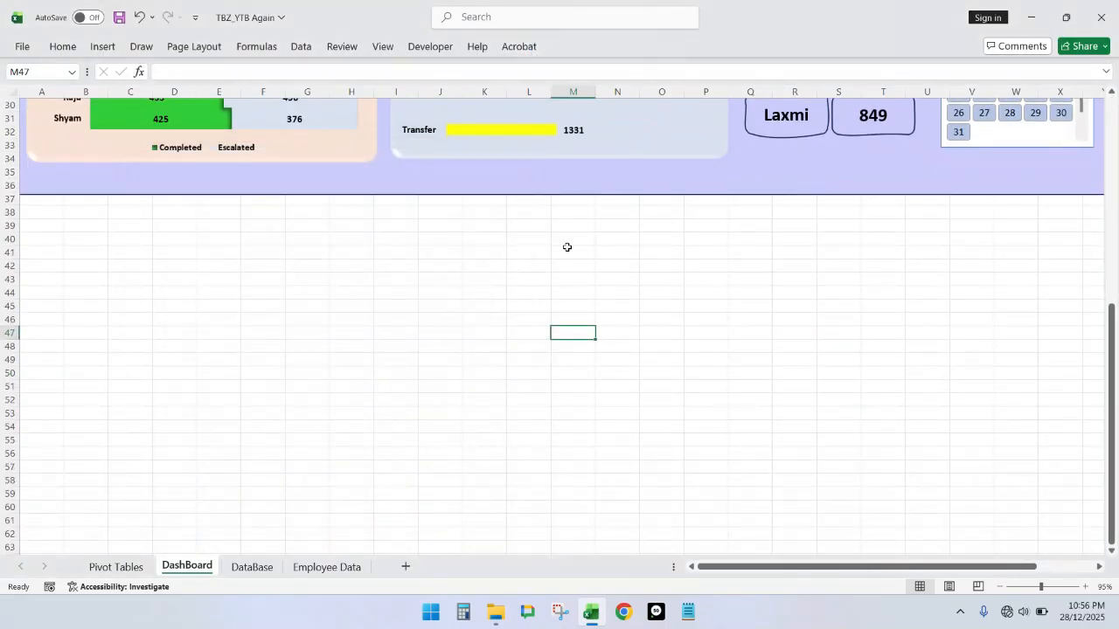
scroll(567, 248, "up", 10)
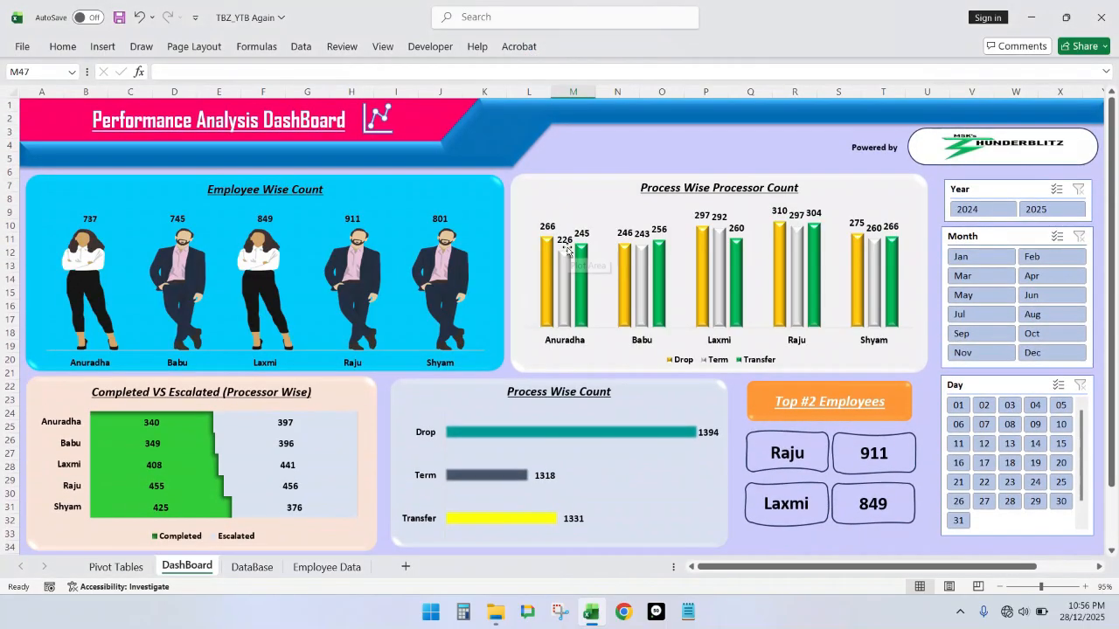
Step: Expand the ribbon to check how much of the dashboard stays in view, and hide it again
key("ctrl+F1")
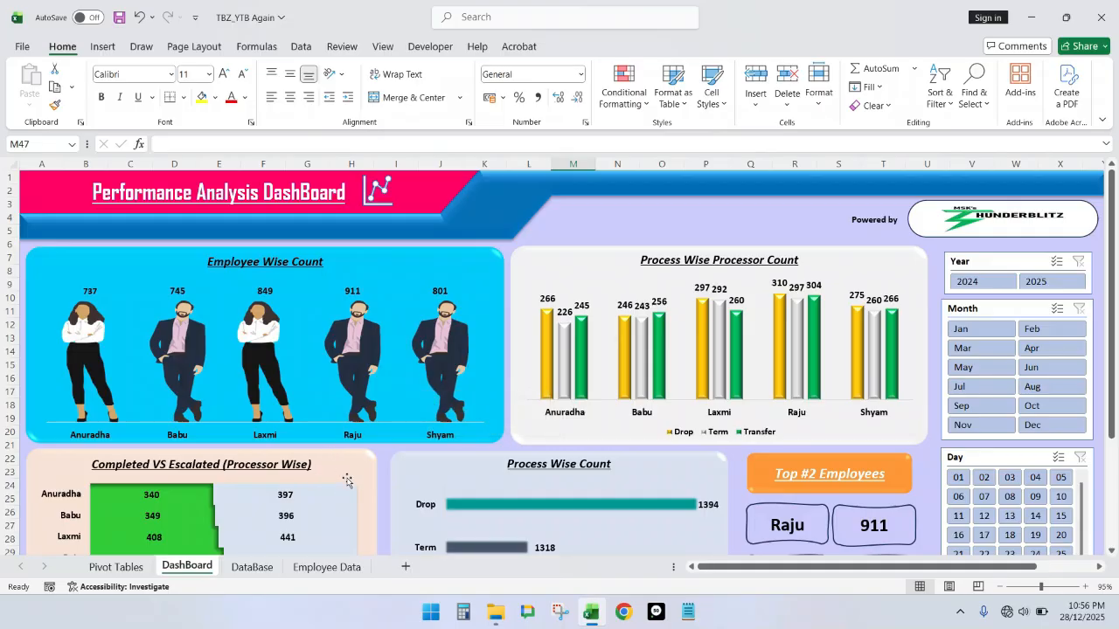
scroll(347, 480, "down", 3)
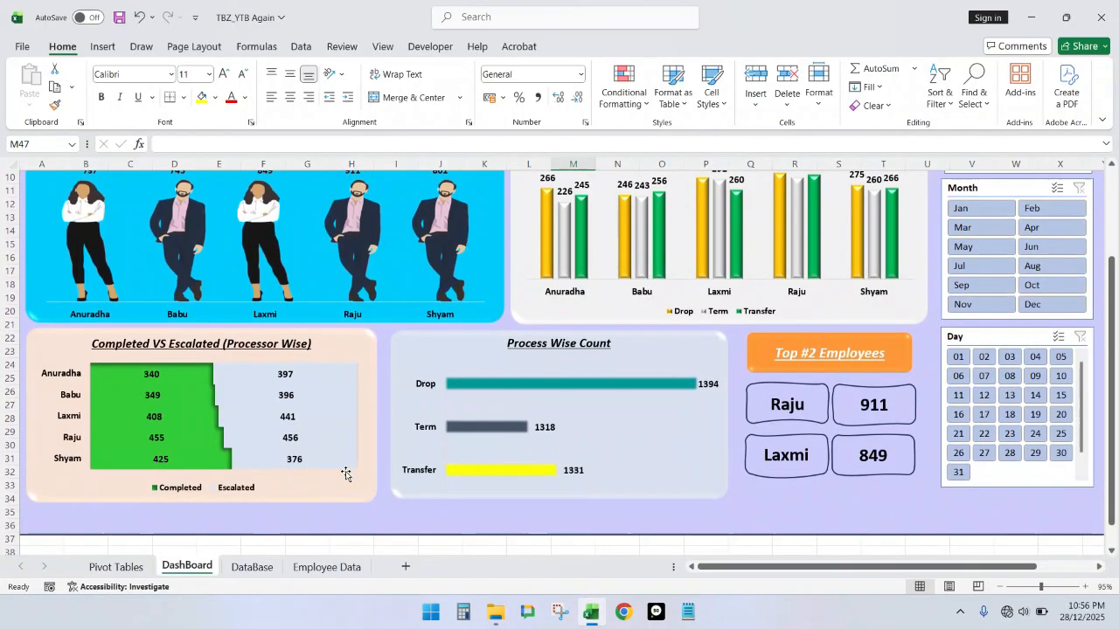
scroll(346, 474, "up", 3)
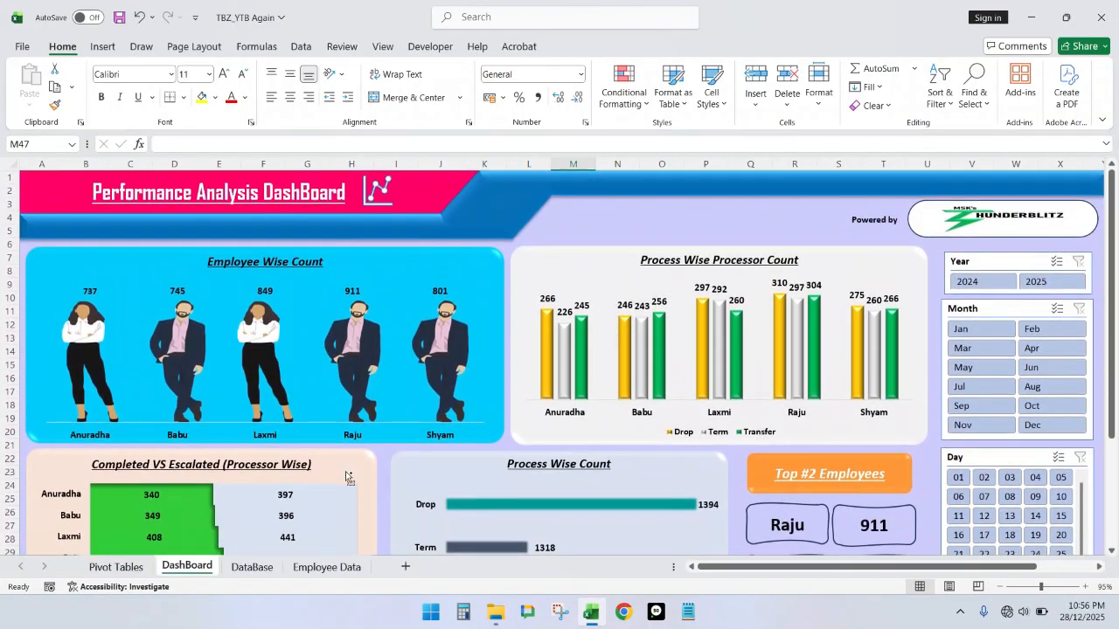
key("ctrl+F1")
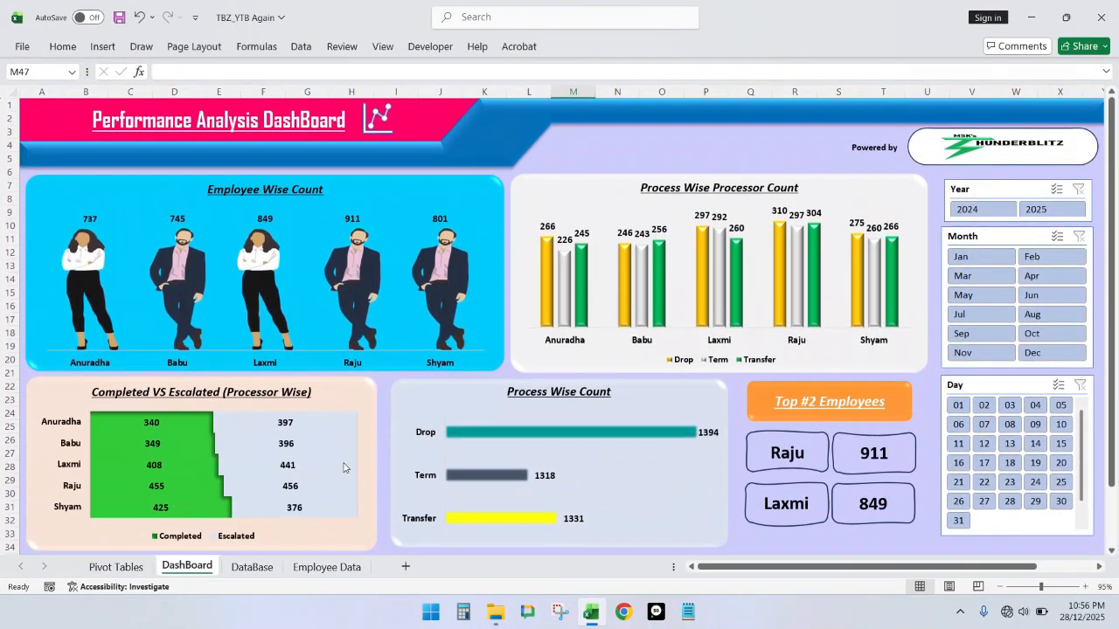
Step: Pin the ribbon open on the Acrobat commands and collapse it with the Collapse the Ribbon option
left_click(519, 46)
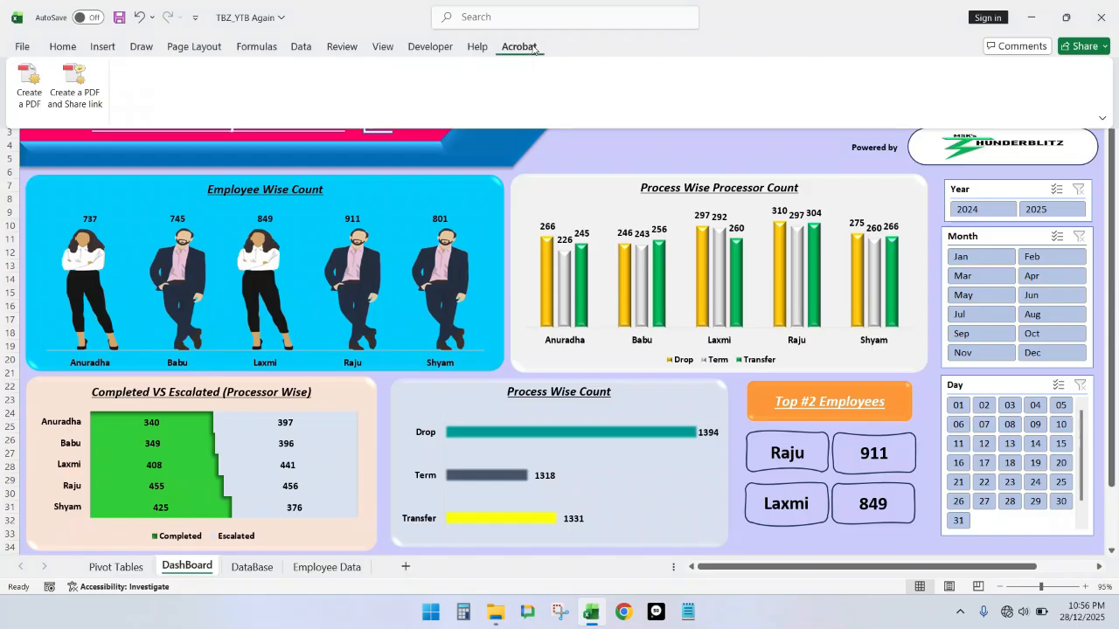
left_click(525, 48)
double_click(519, 46)
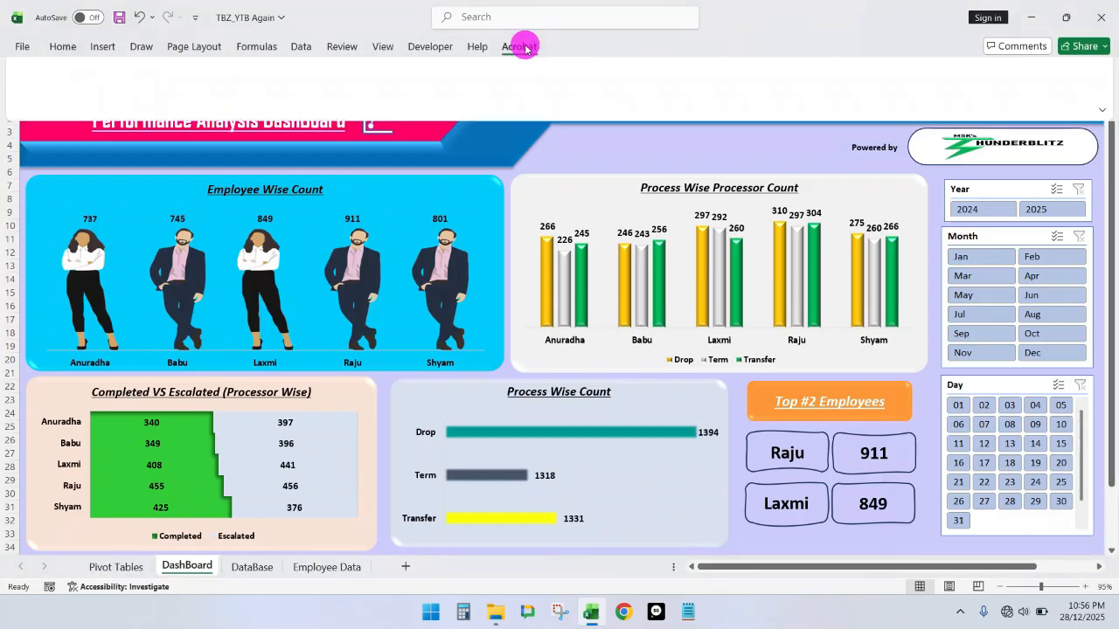
right_click(525, 49)
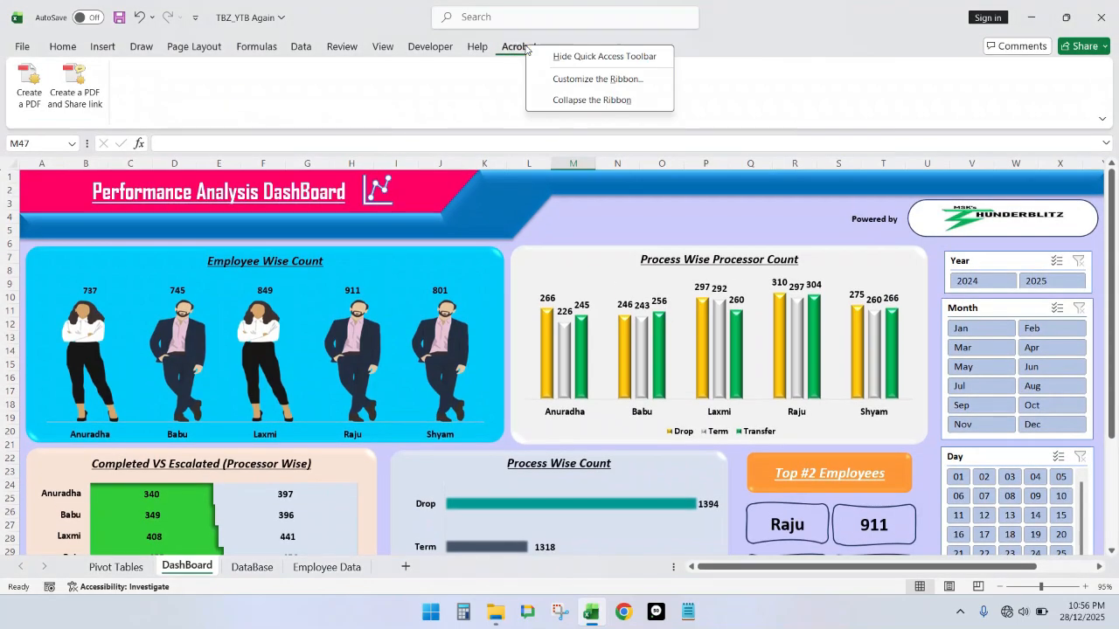
left_click(600, 103)
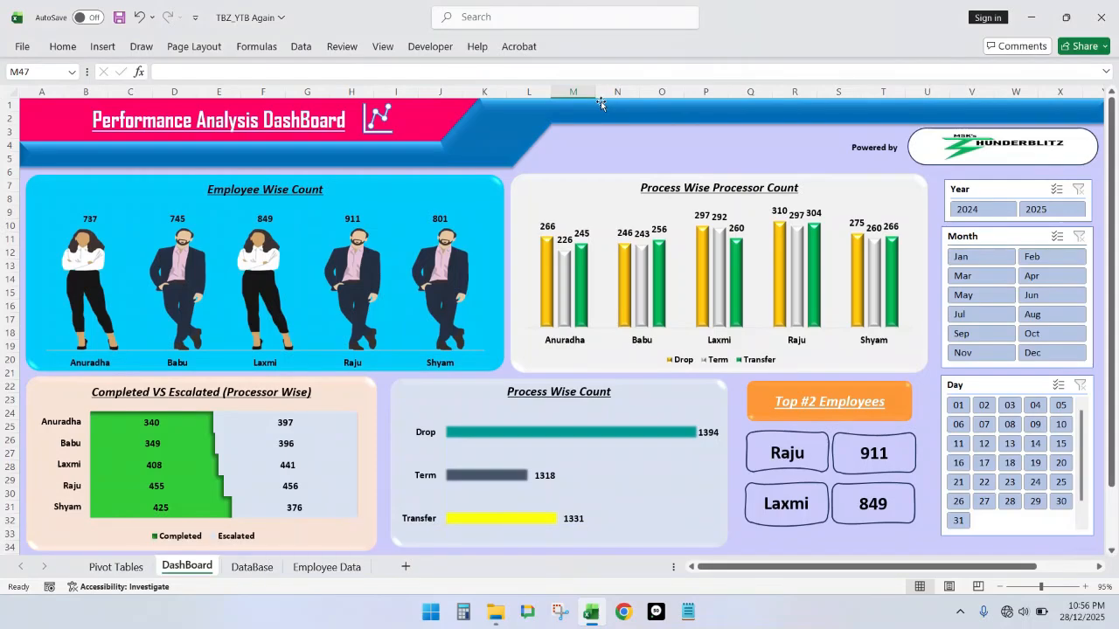
left_click(502, 25)
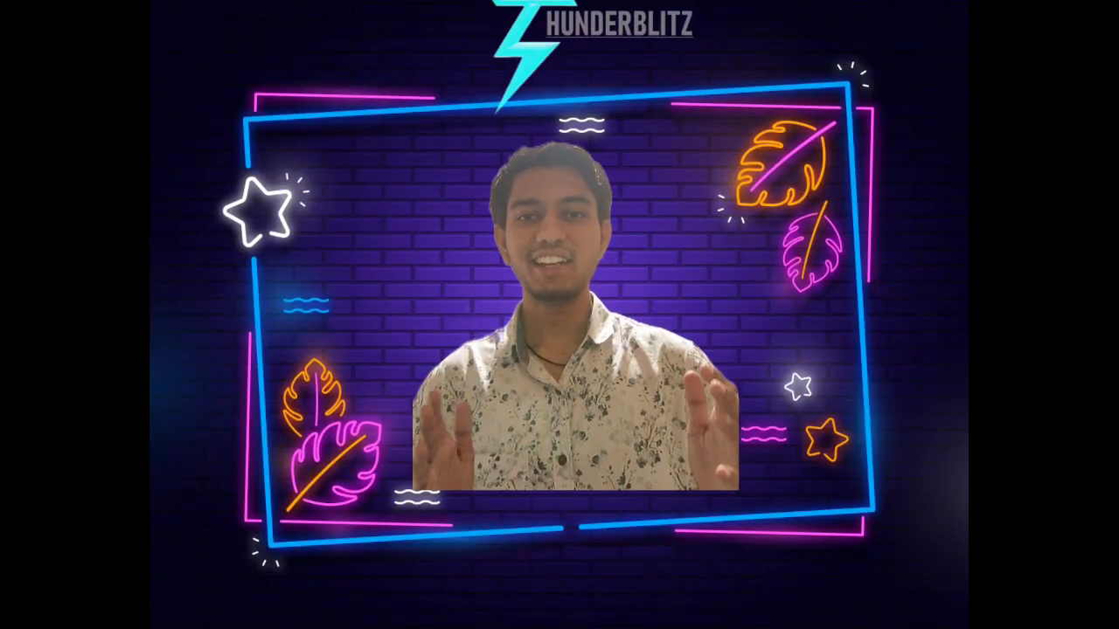